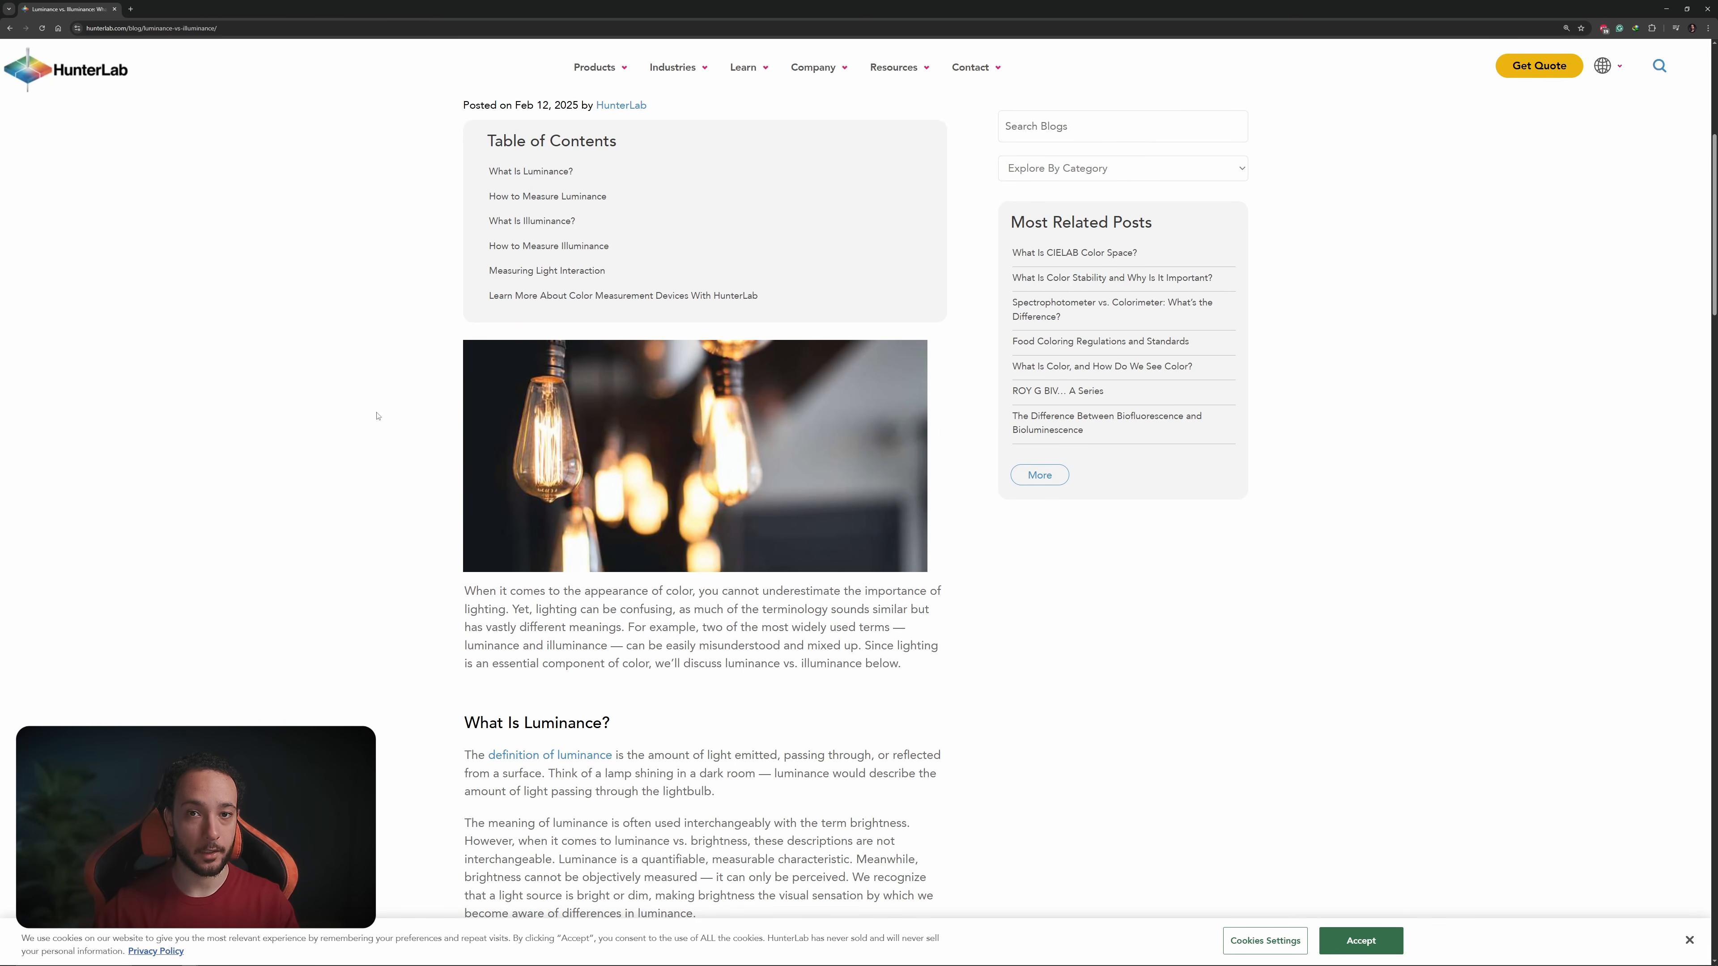
# Step: Read the article's sections on luminance and illuminance through the diagram of luminous flux, luminous intensity, luminance and illuminance
pyautogui.scroll(-5, 378, 416)
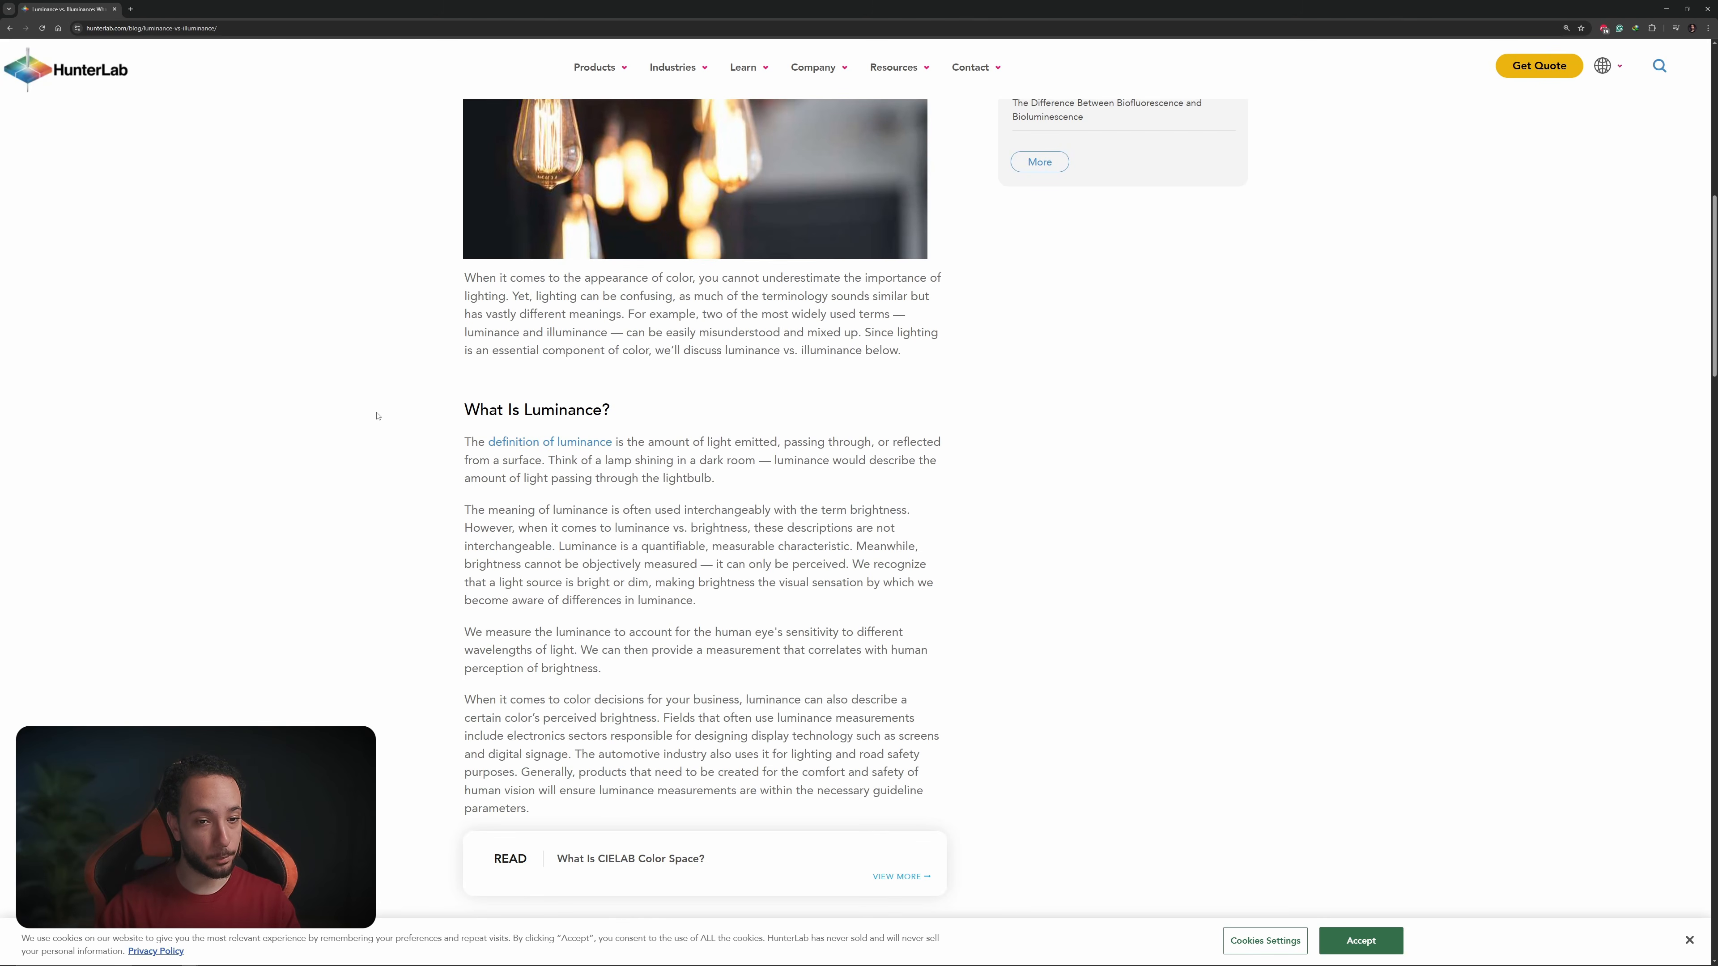
pyautogui.scroll(-4, 378, 417)
pyautogui.scroll(-10, 378, 417)
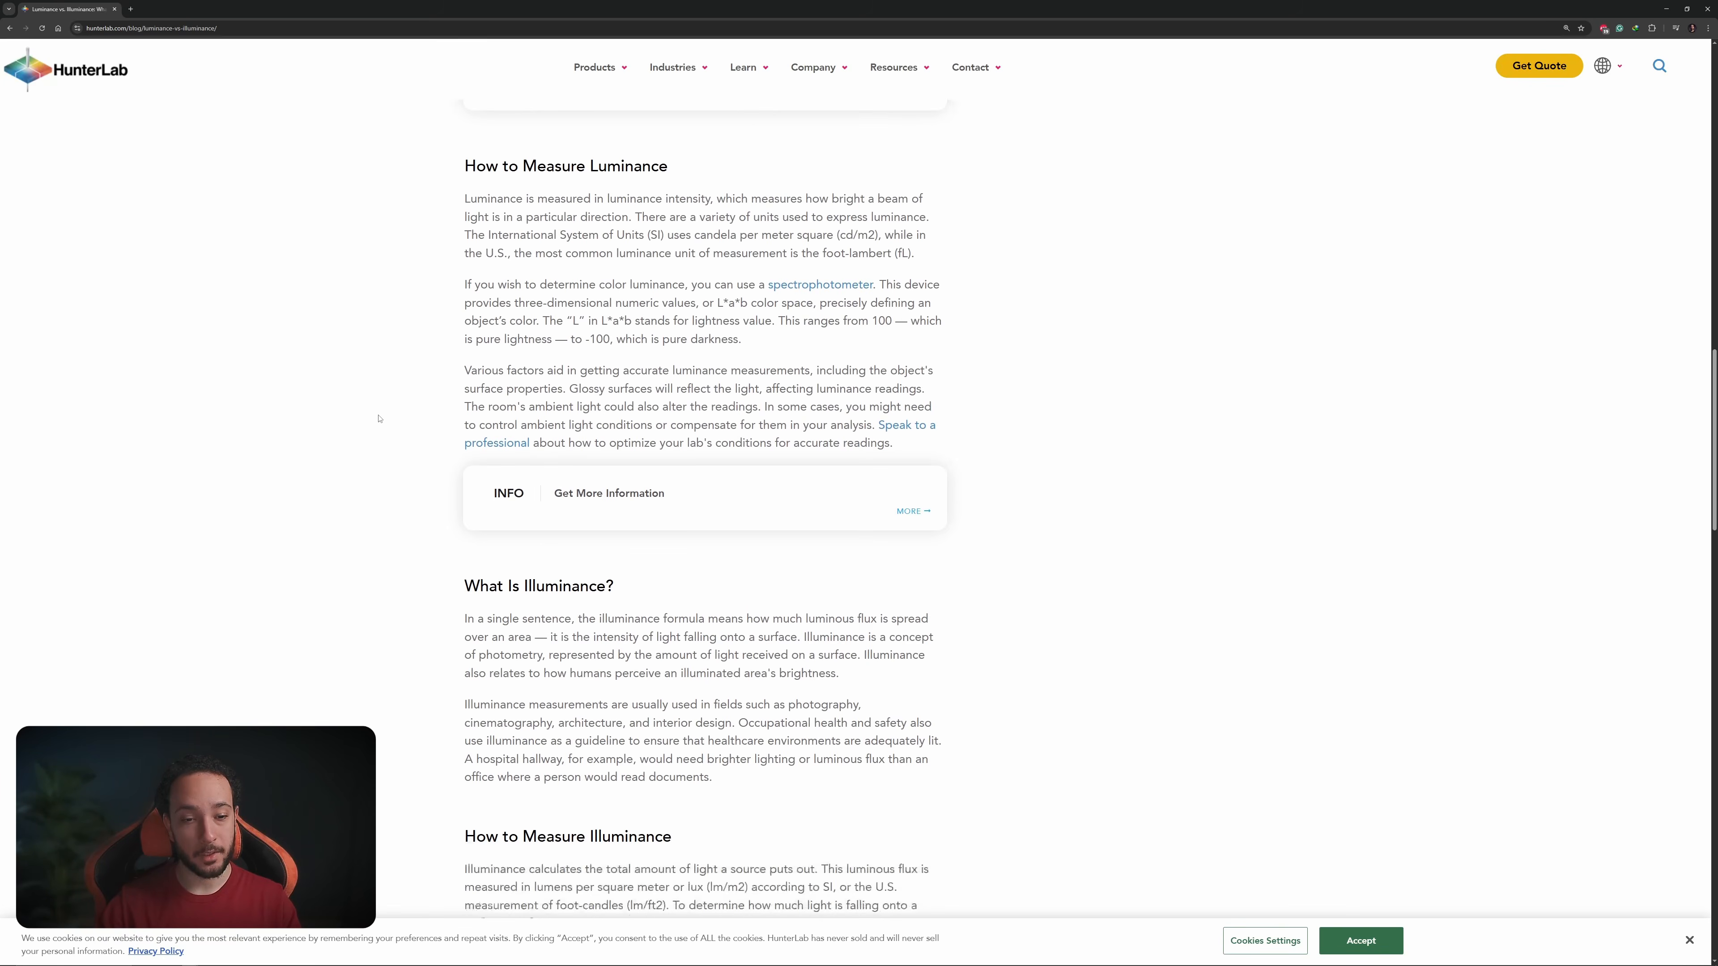
pyautogui.scroll(-1, 380, 418)
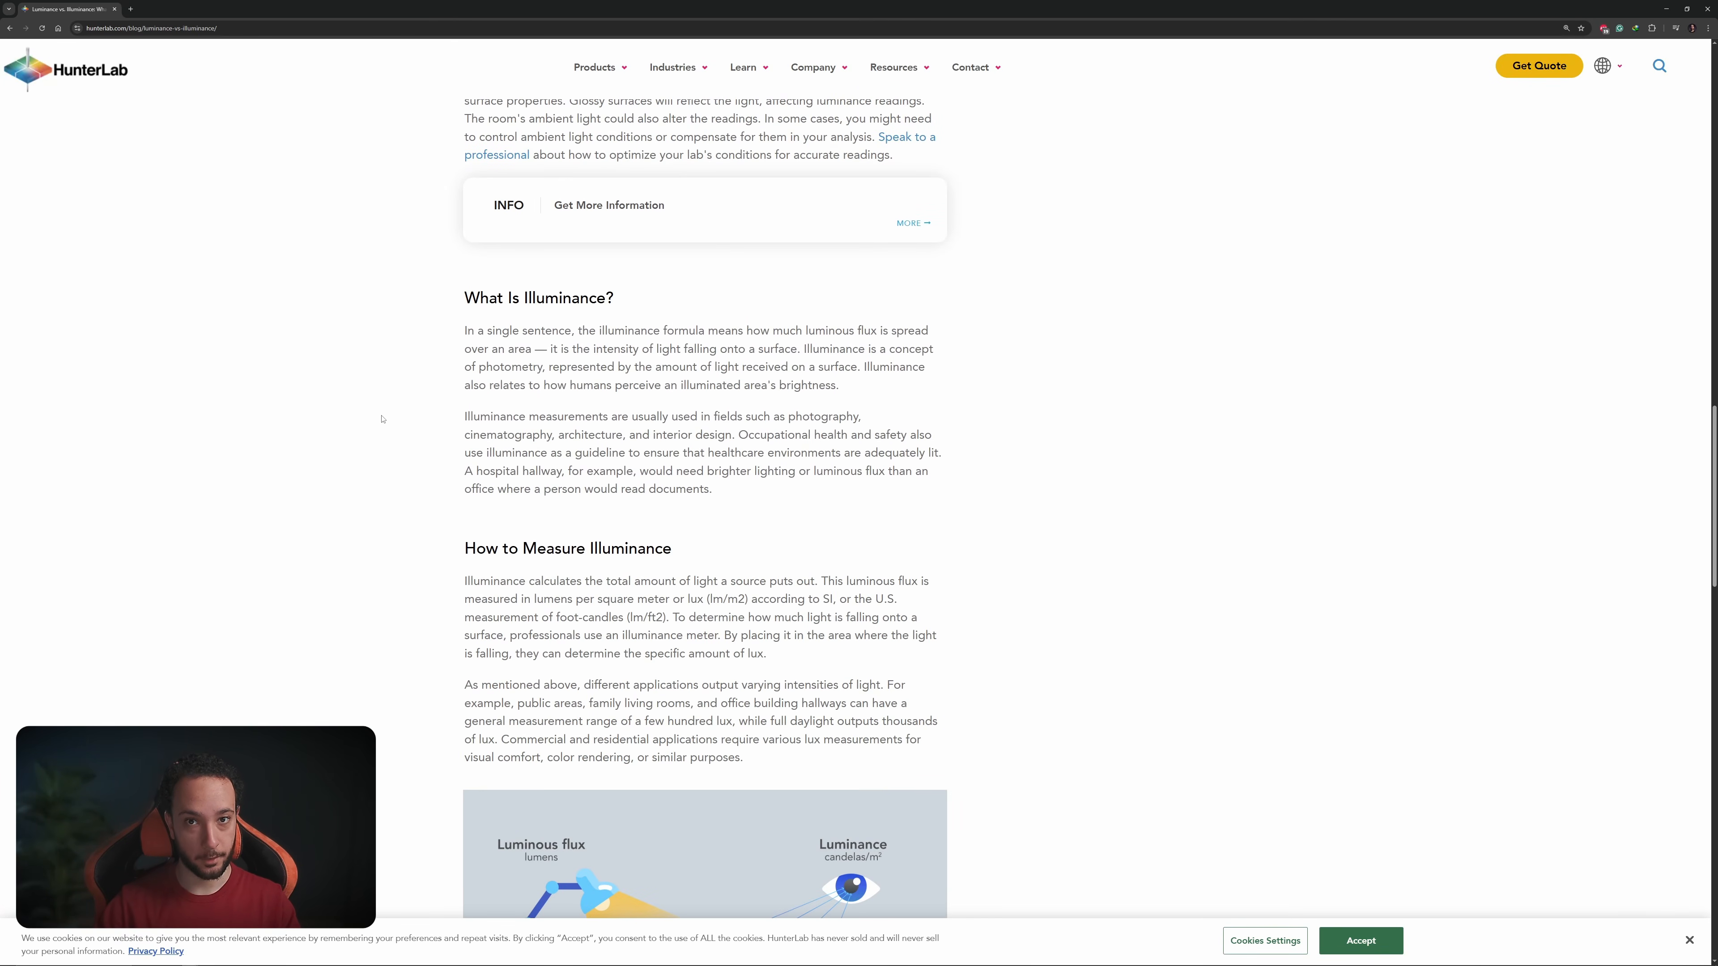
pyautogui.scroll(-1, 382, 419)
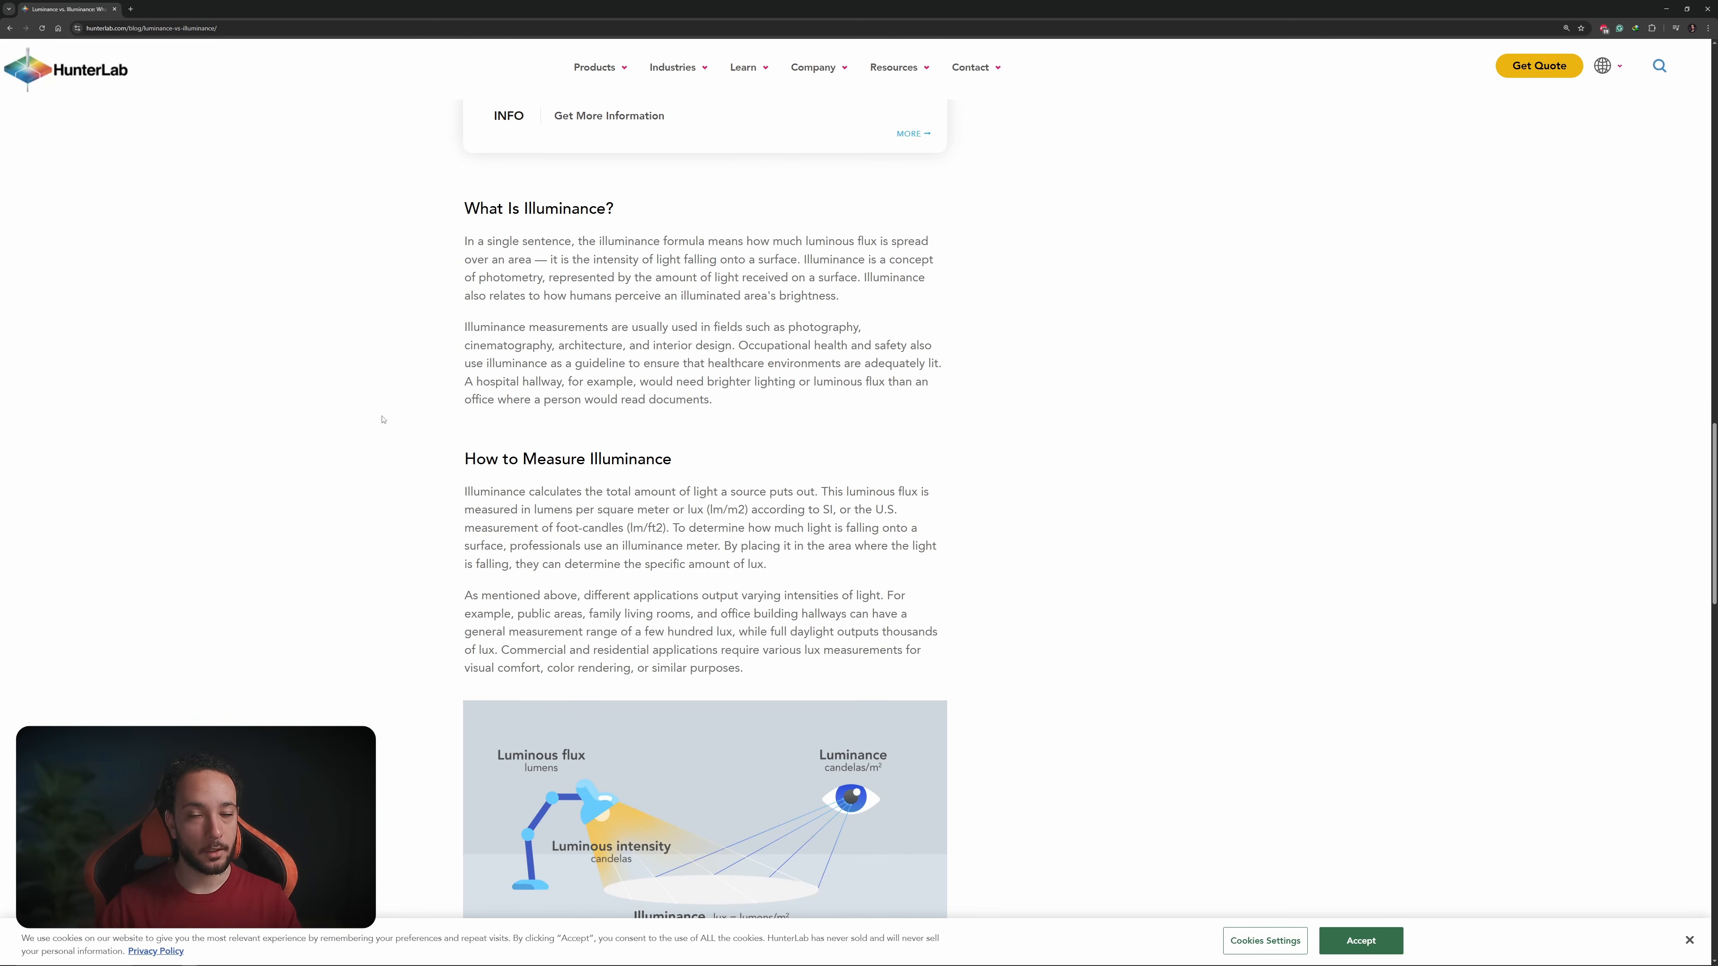
pyautogui.scroll(-1, 382, 420)
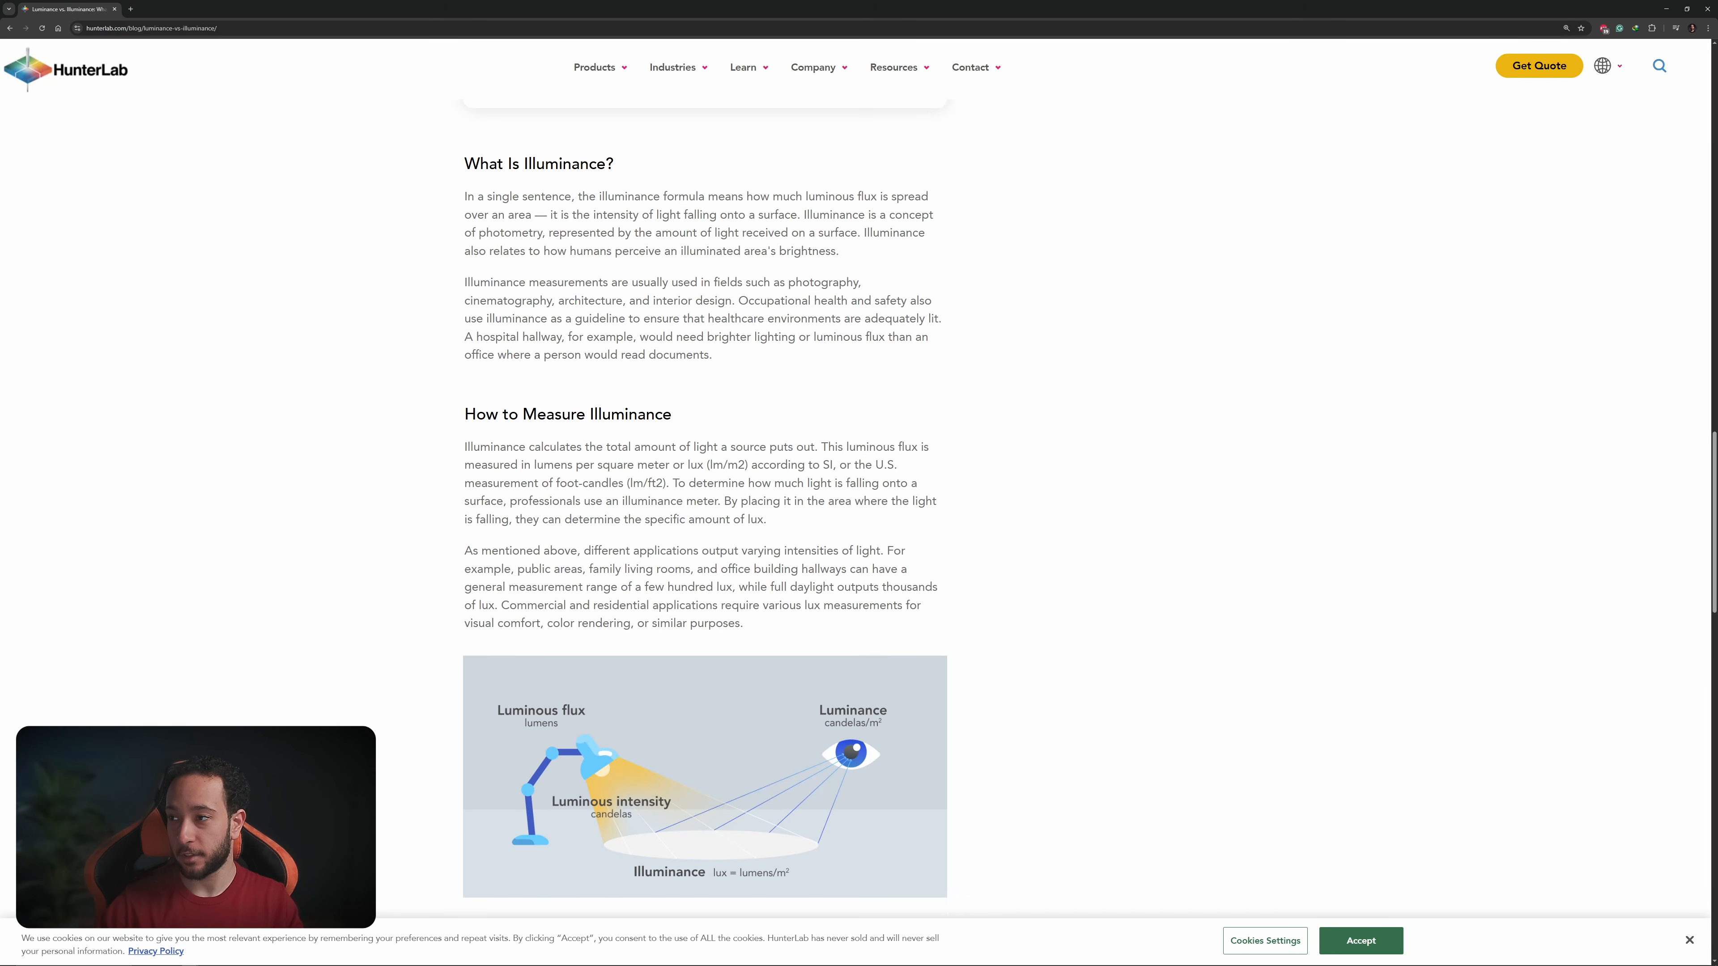
pyautogui.moveTo(882, 293); pyautogui.dragTo(837, 178)
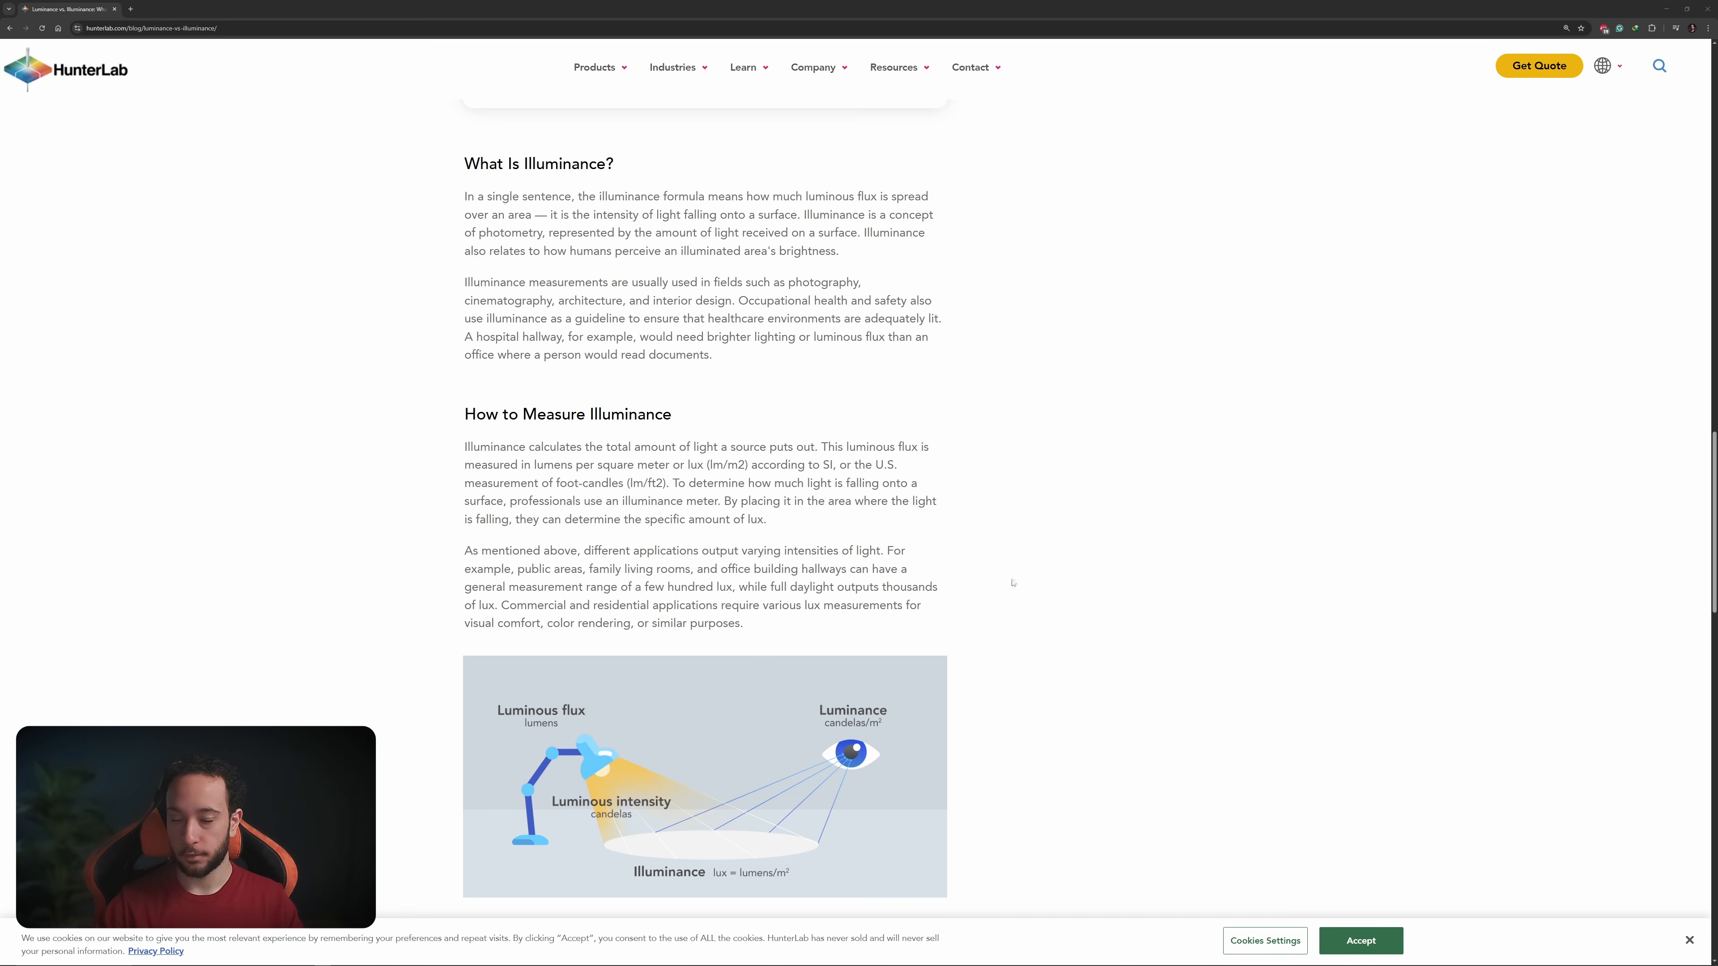
pyautogui.scroll(-2, 1028, 576)
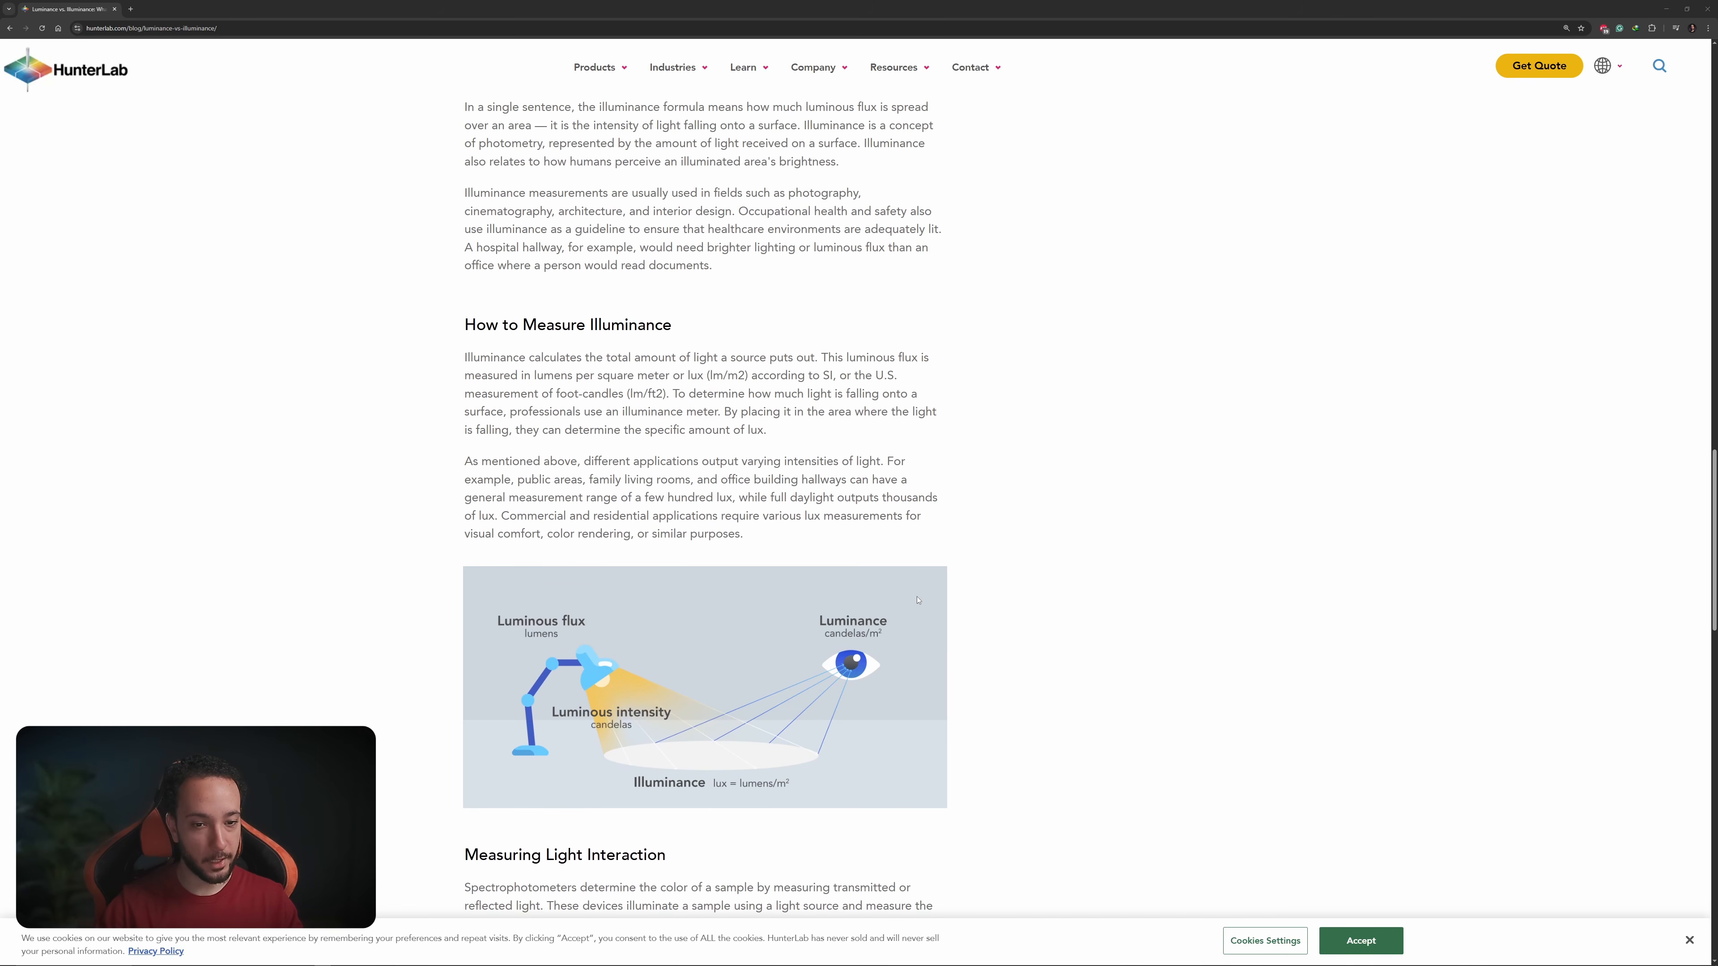
pyautogui.scroll(-2, 1071, 553)
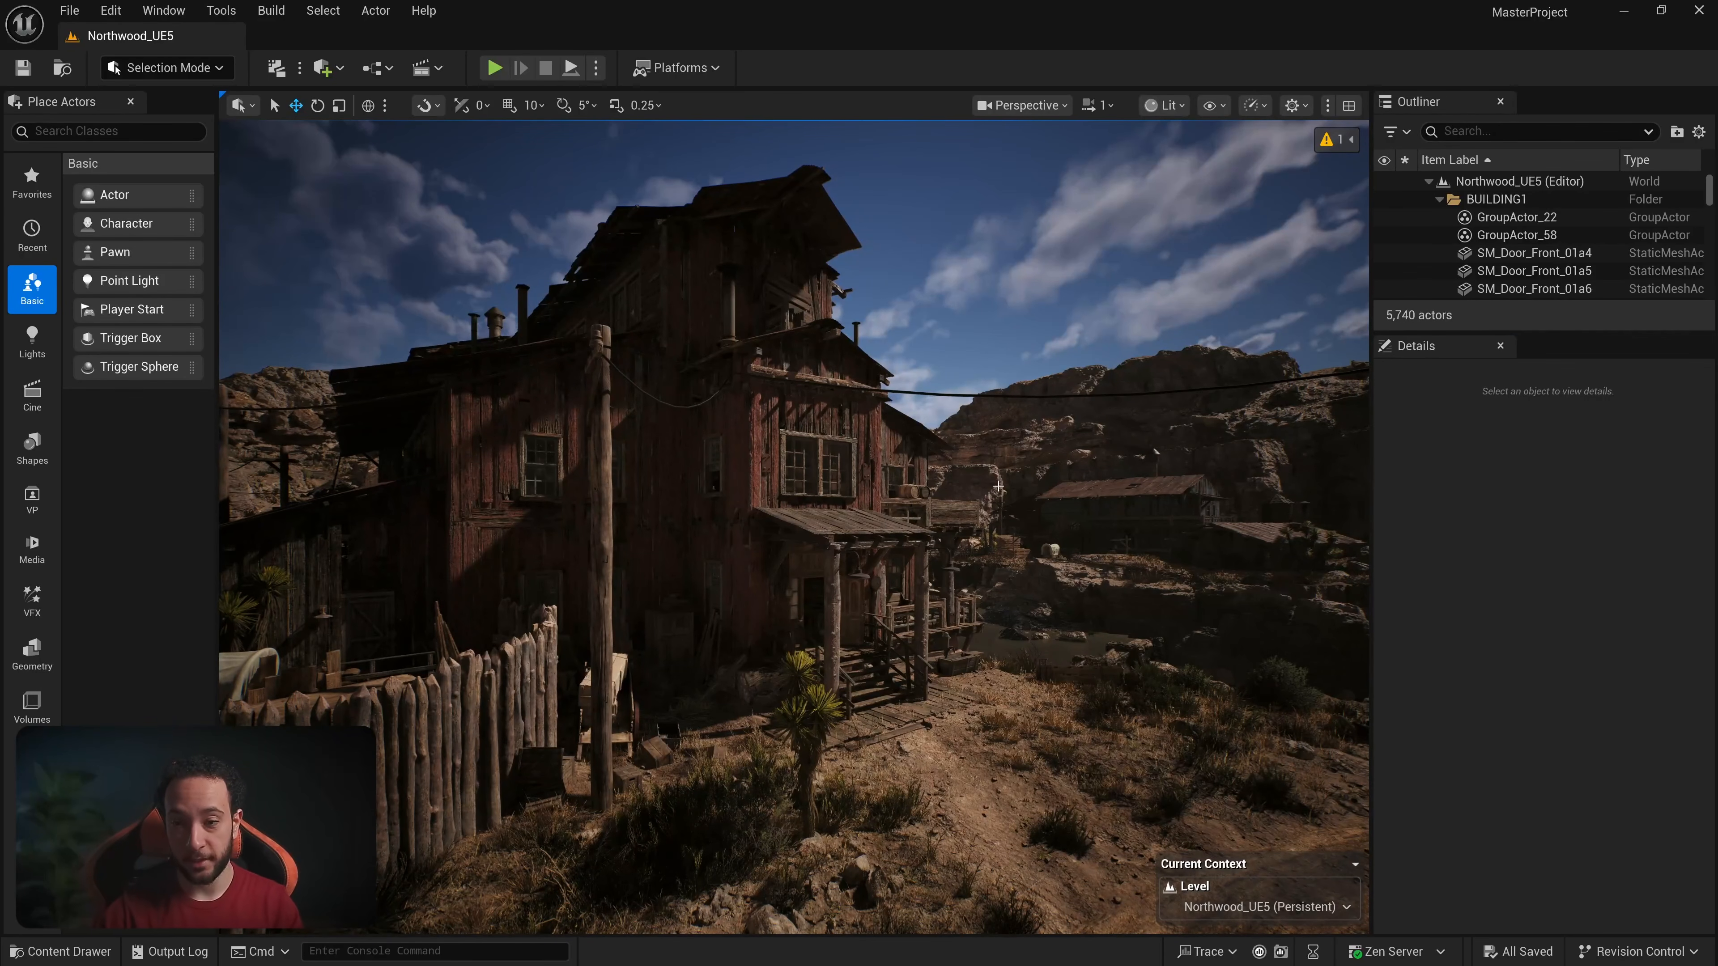
# Step: Widen the Outliner and Details area, make the Outliner taller, and collapse its BUILDING1 folder
pyautogui.moveTo(998, 485); pyautogui.dragTo(1010, 485, button='right')
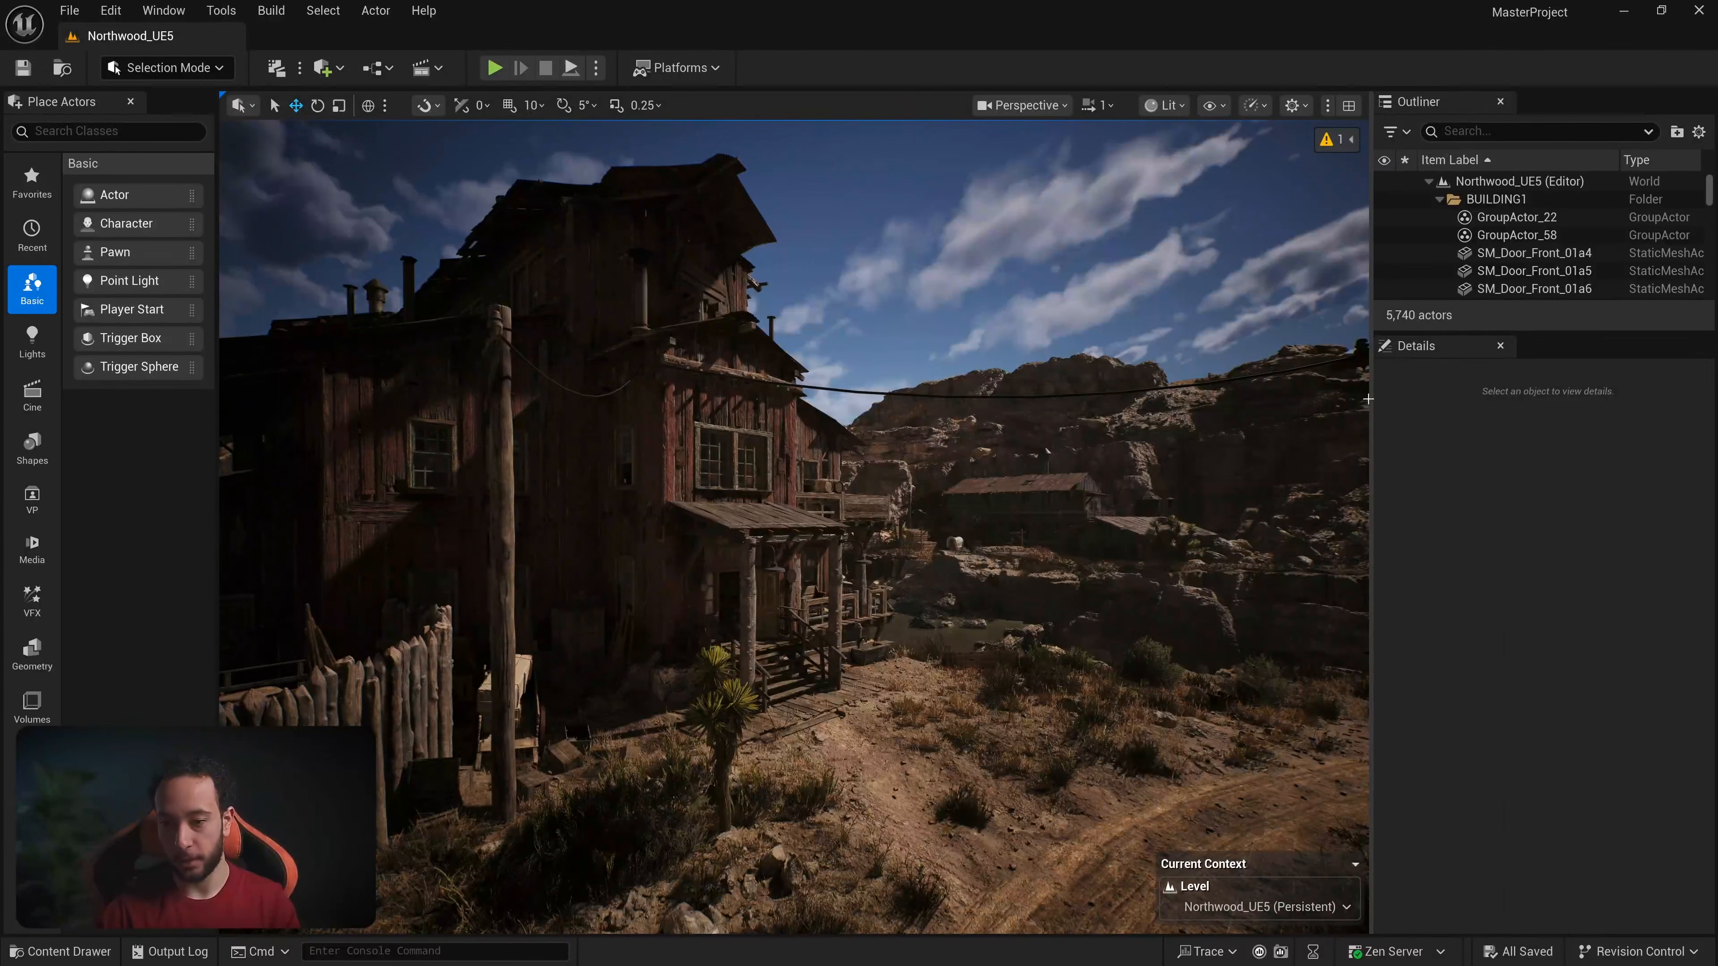
pyautogui.moveTo(1373, 408); pyautogui.dragTo(1299, 409)
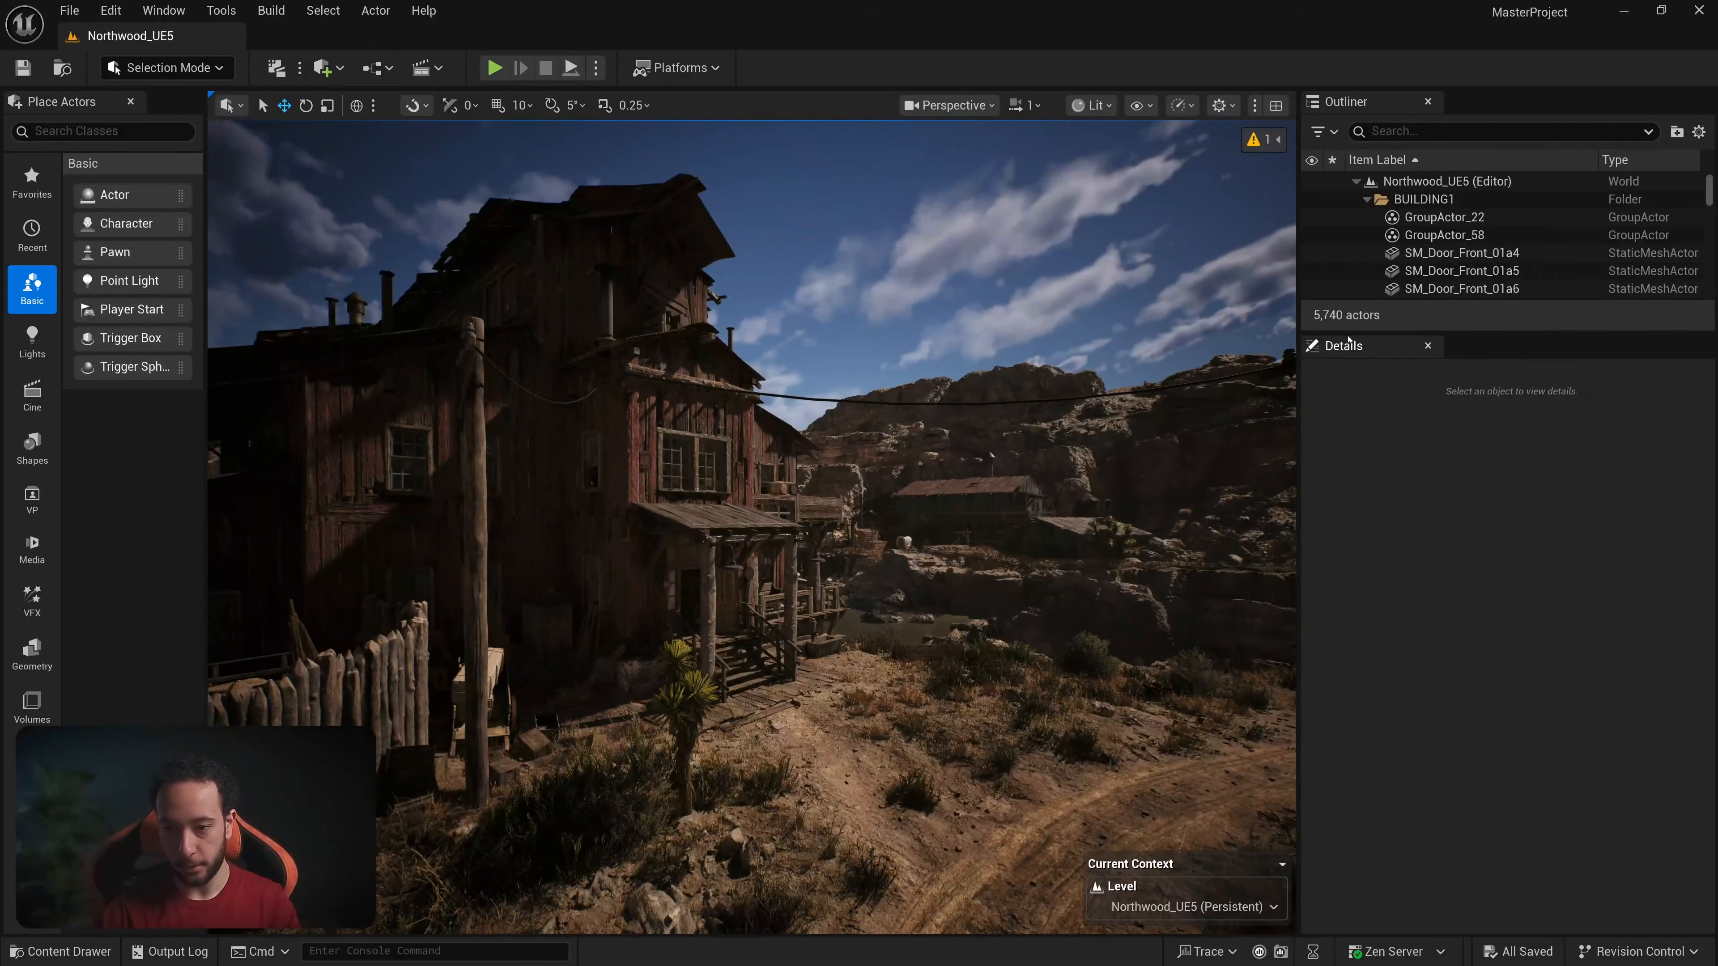
pyautogui.moveTo(1348, 331); pyautogui.dragTo(1349, 437)
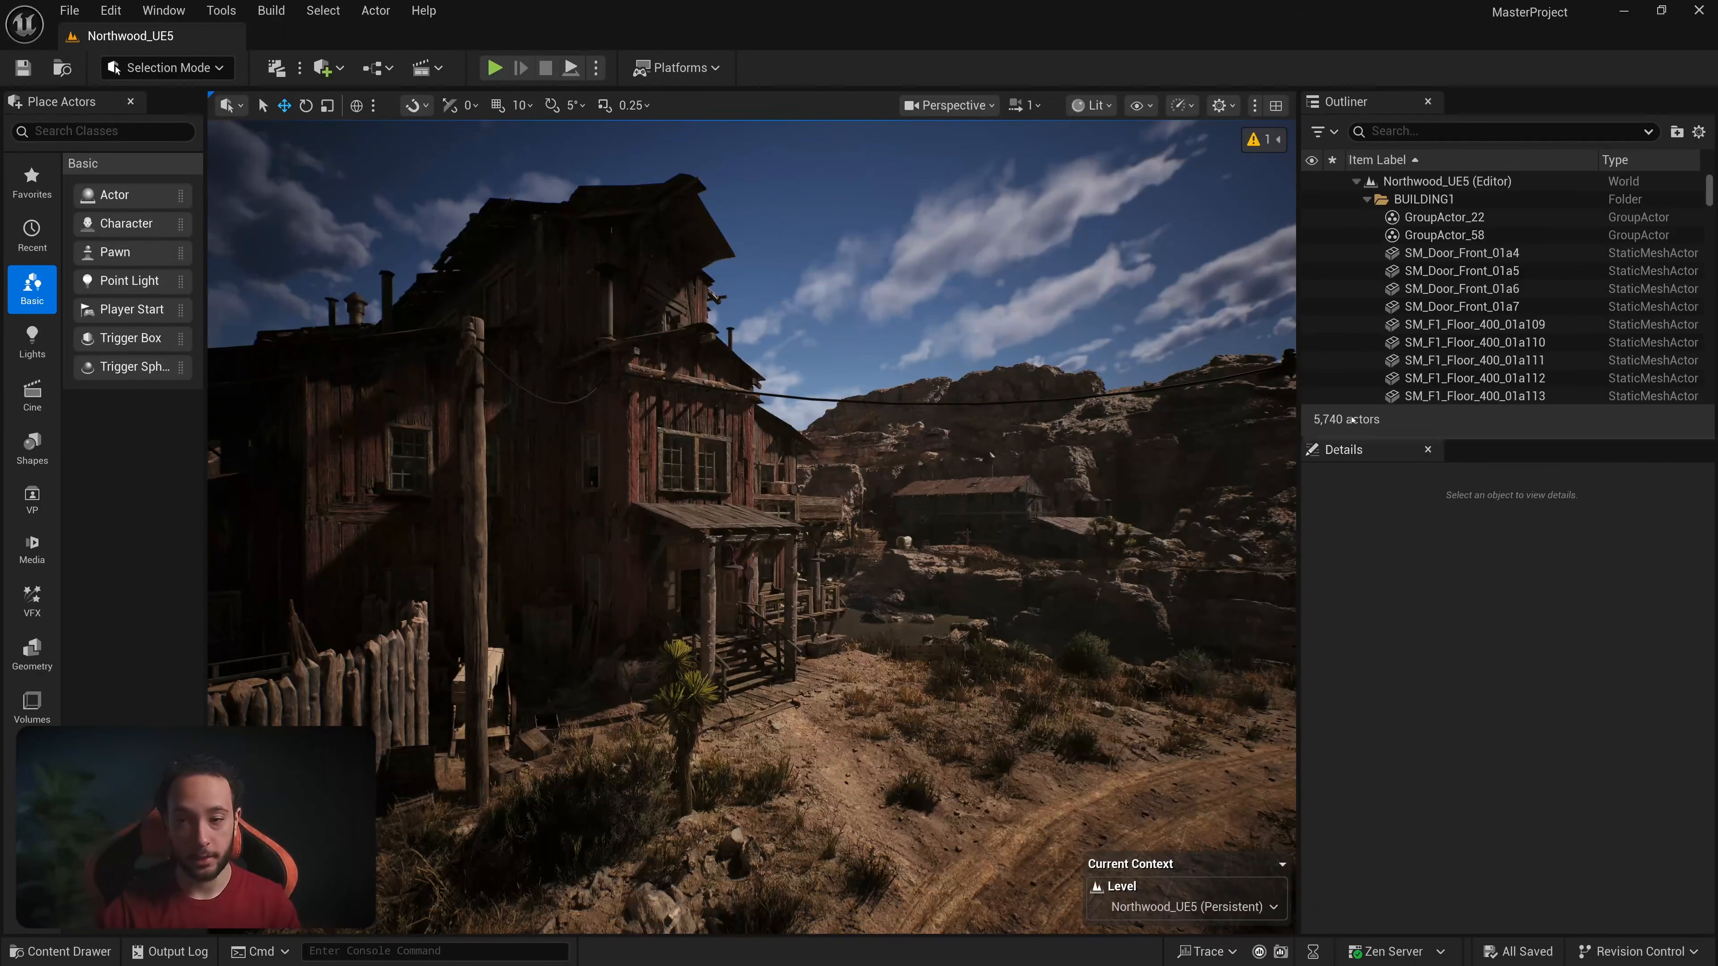
pyautogui.click(1366, 199)
# Step: Delete ExponentialHeightFog, SkyLight2 and SM_SkySphere from the level's Lighting folder
pyautogui.click(1059, 193)
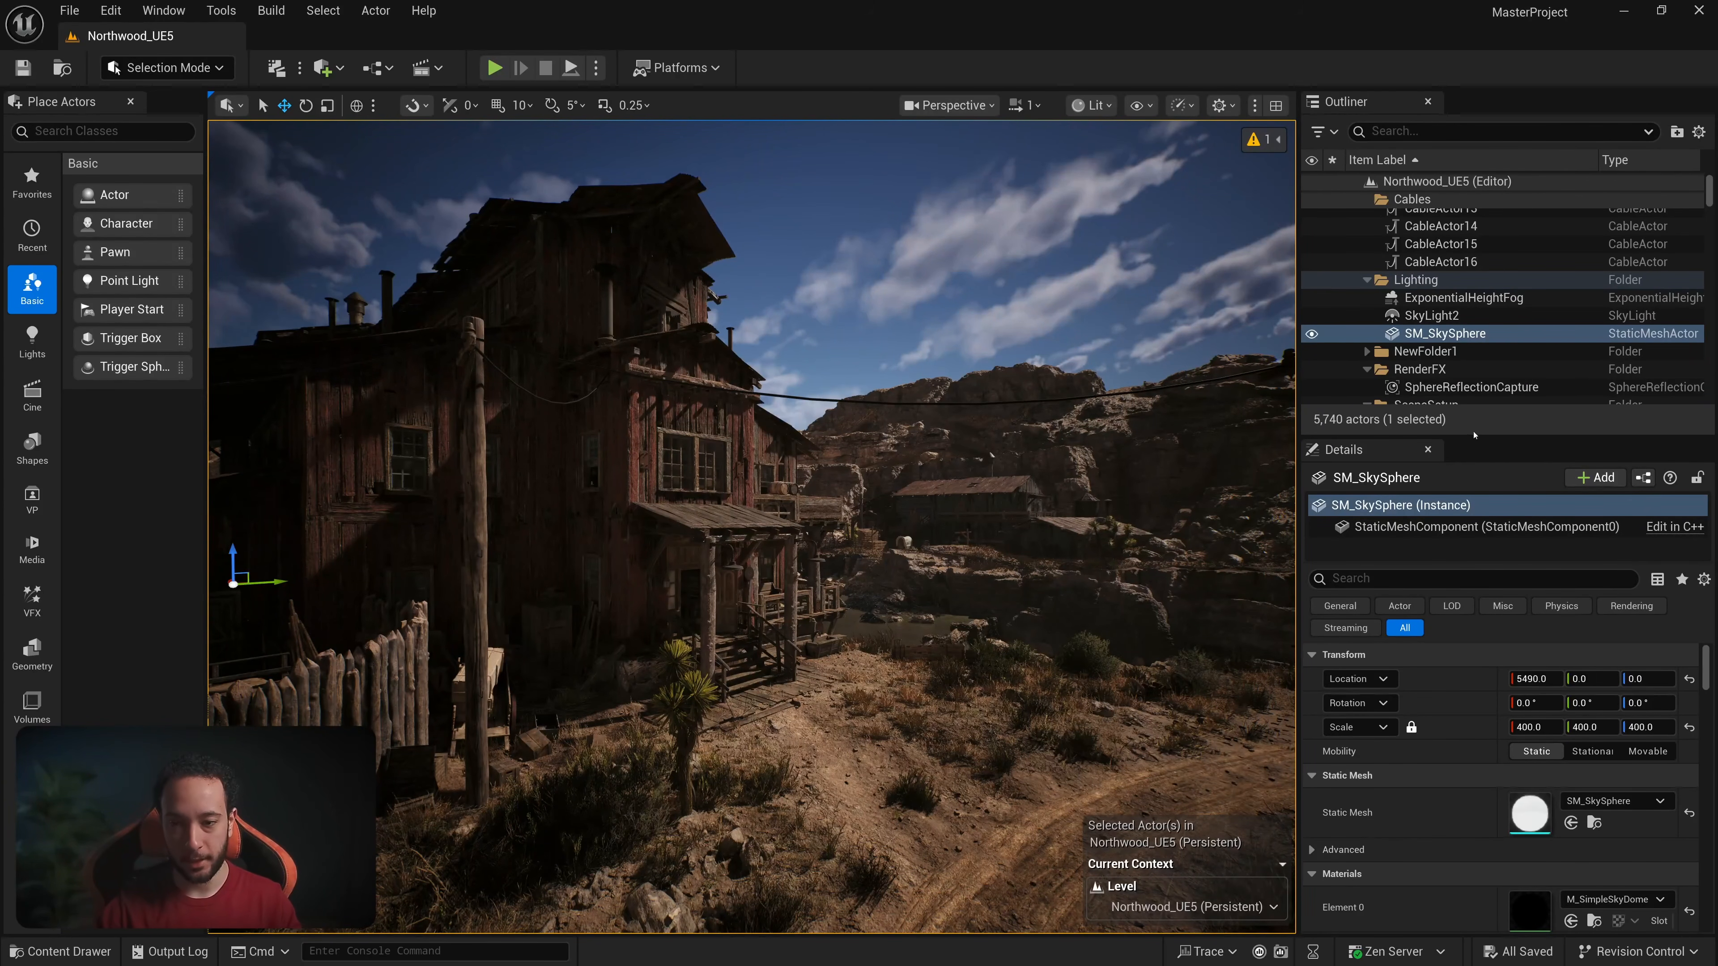
pyautogui.moveTo(981, 461); pyautogui.dragTo(950, 498, button='middle')
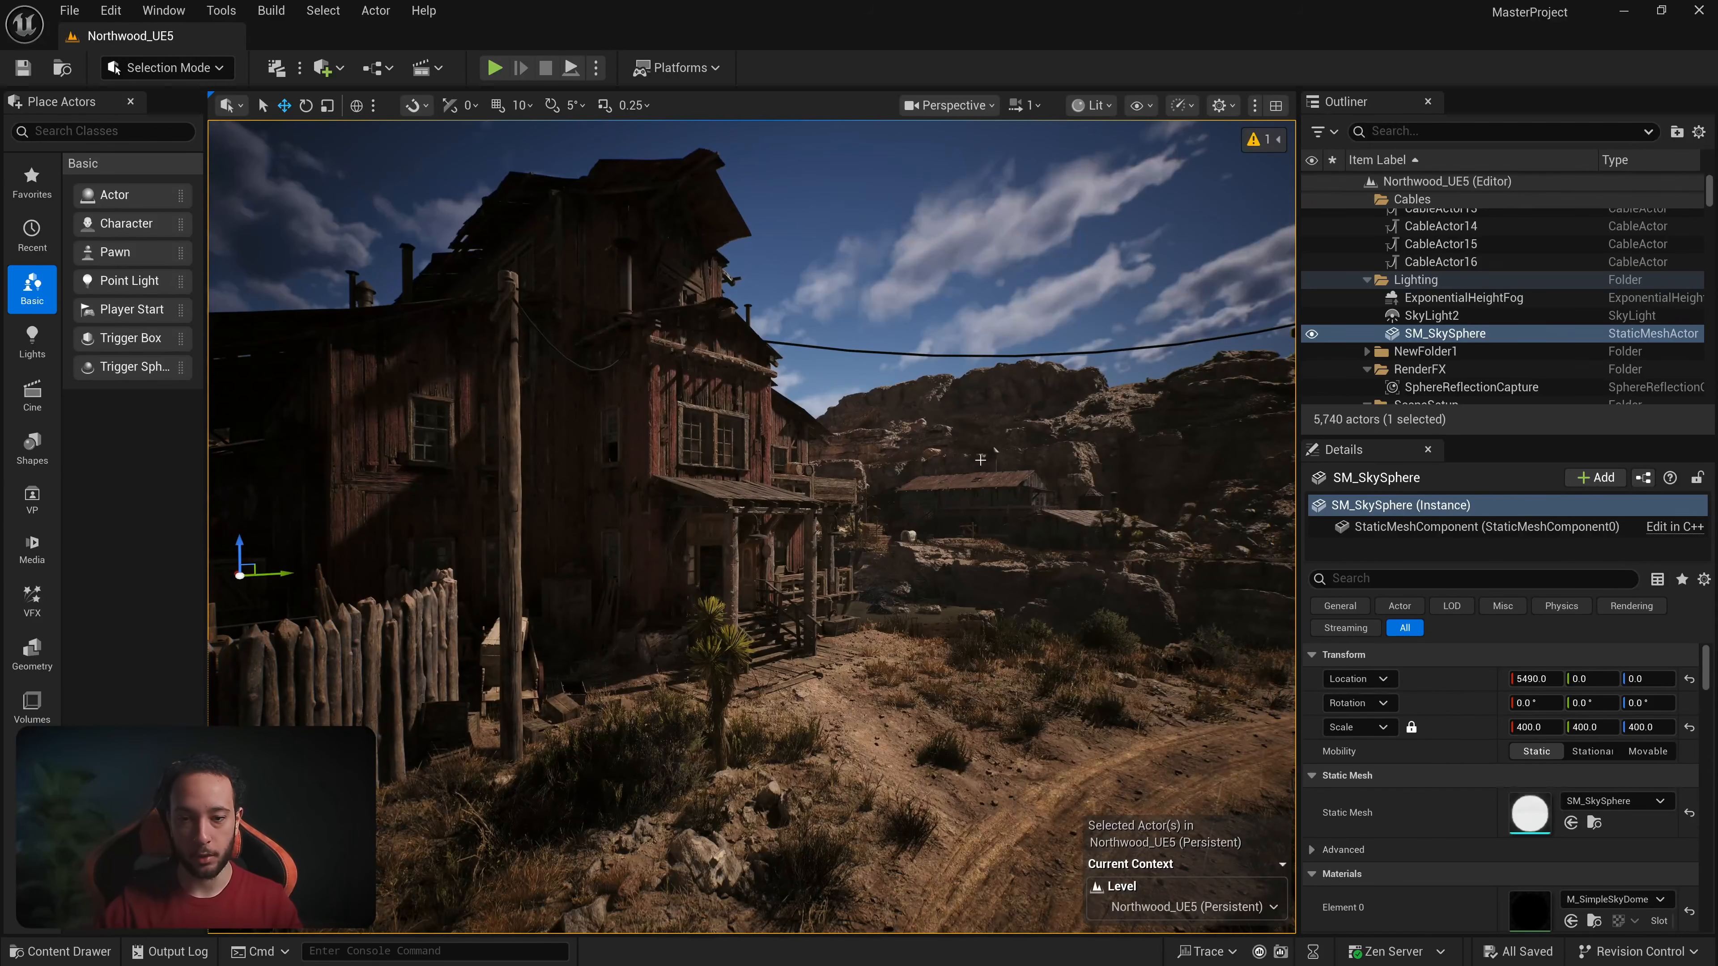
pyautogui.moveTo(980, 459); pyautogui.dragTo(980, 480, button='middle')
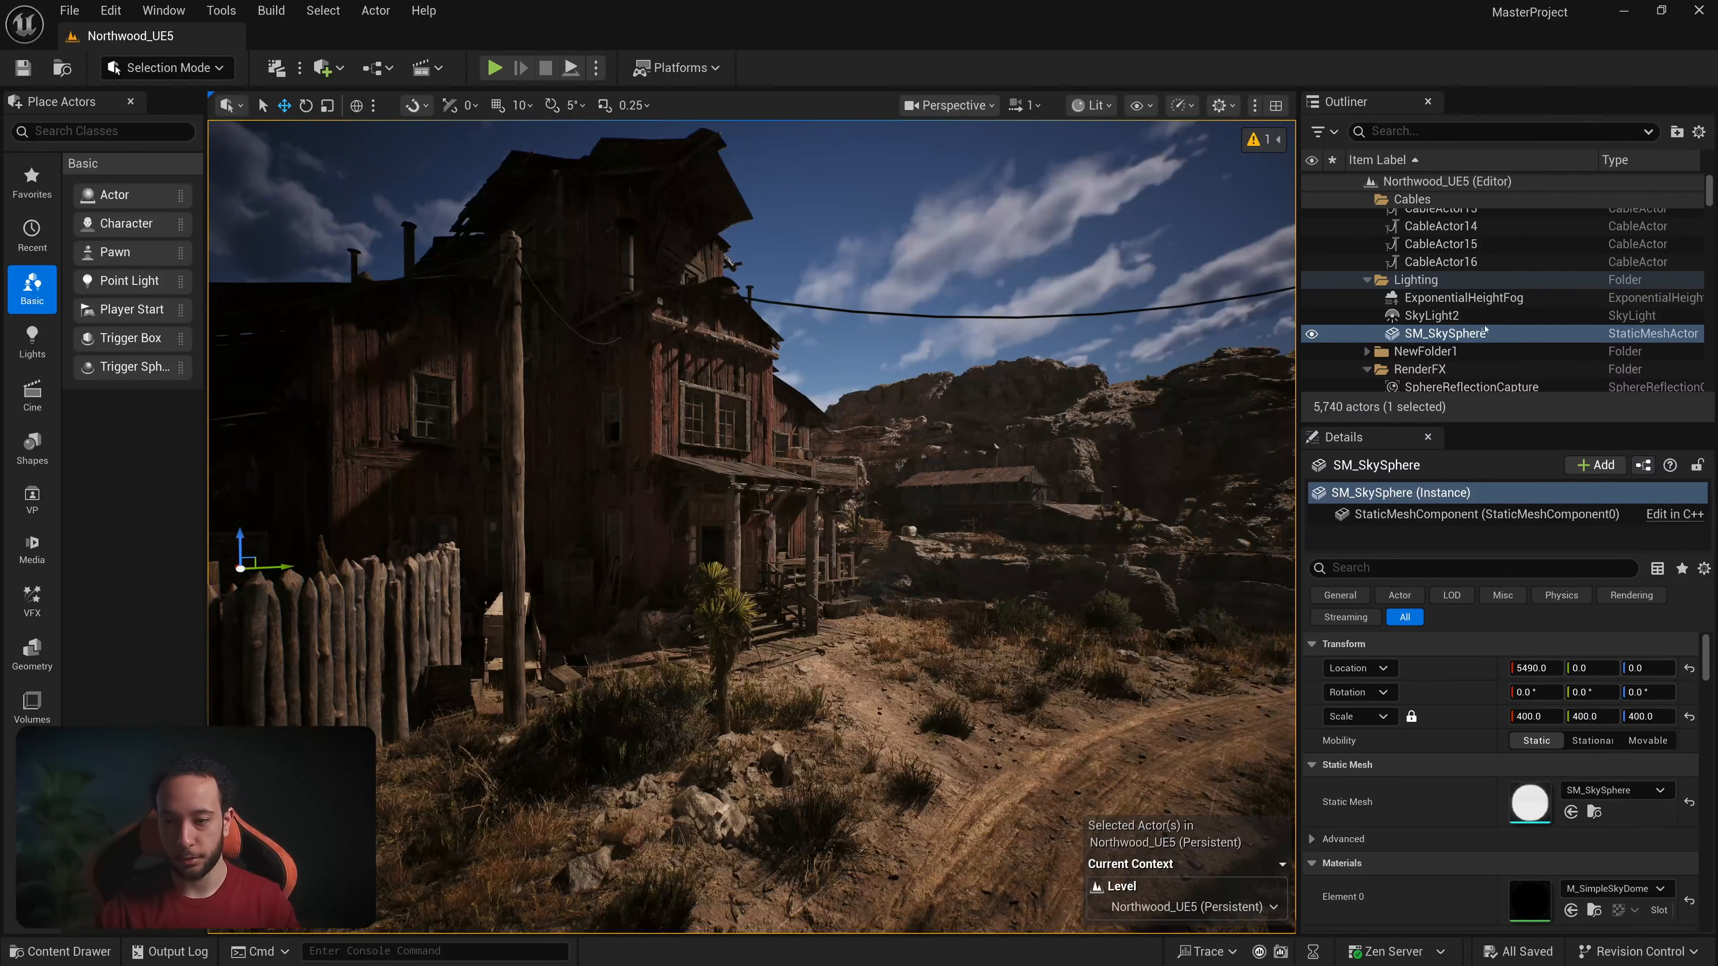
pyautogui.click(1470, 304)
pyautogui.keyDown('shift'); pyautogui.click(1470, 332); pyautogui.keyUp('shift')
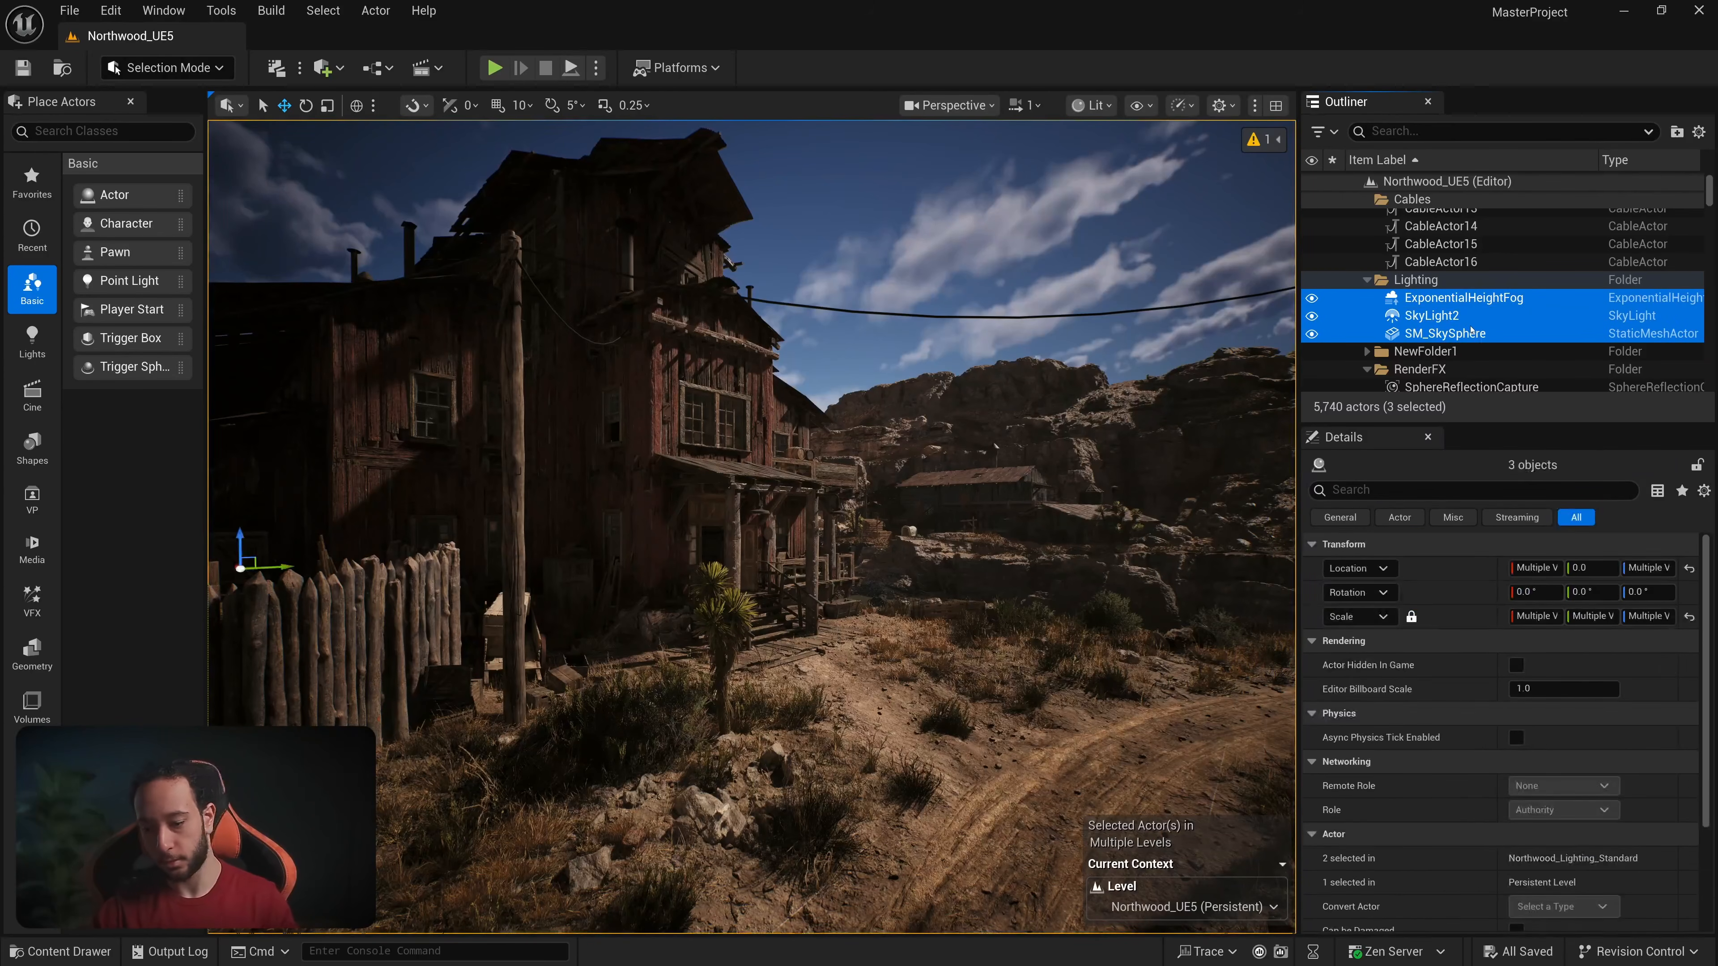
pyautogui.press('Delete')
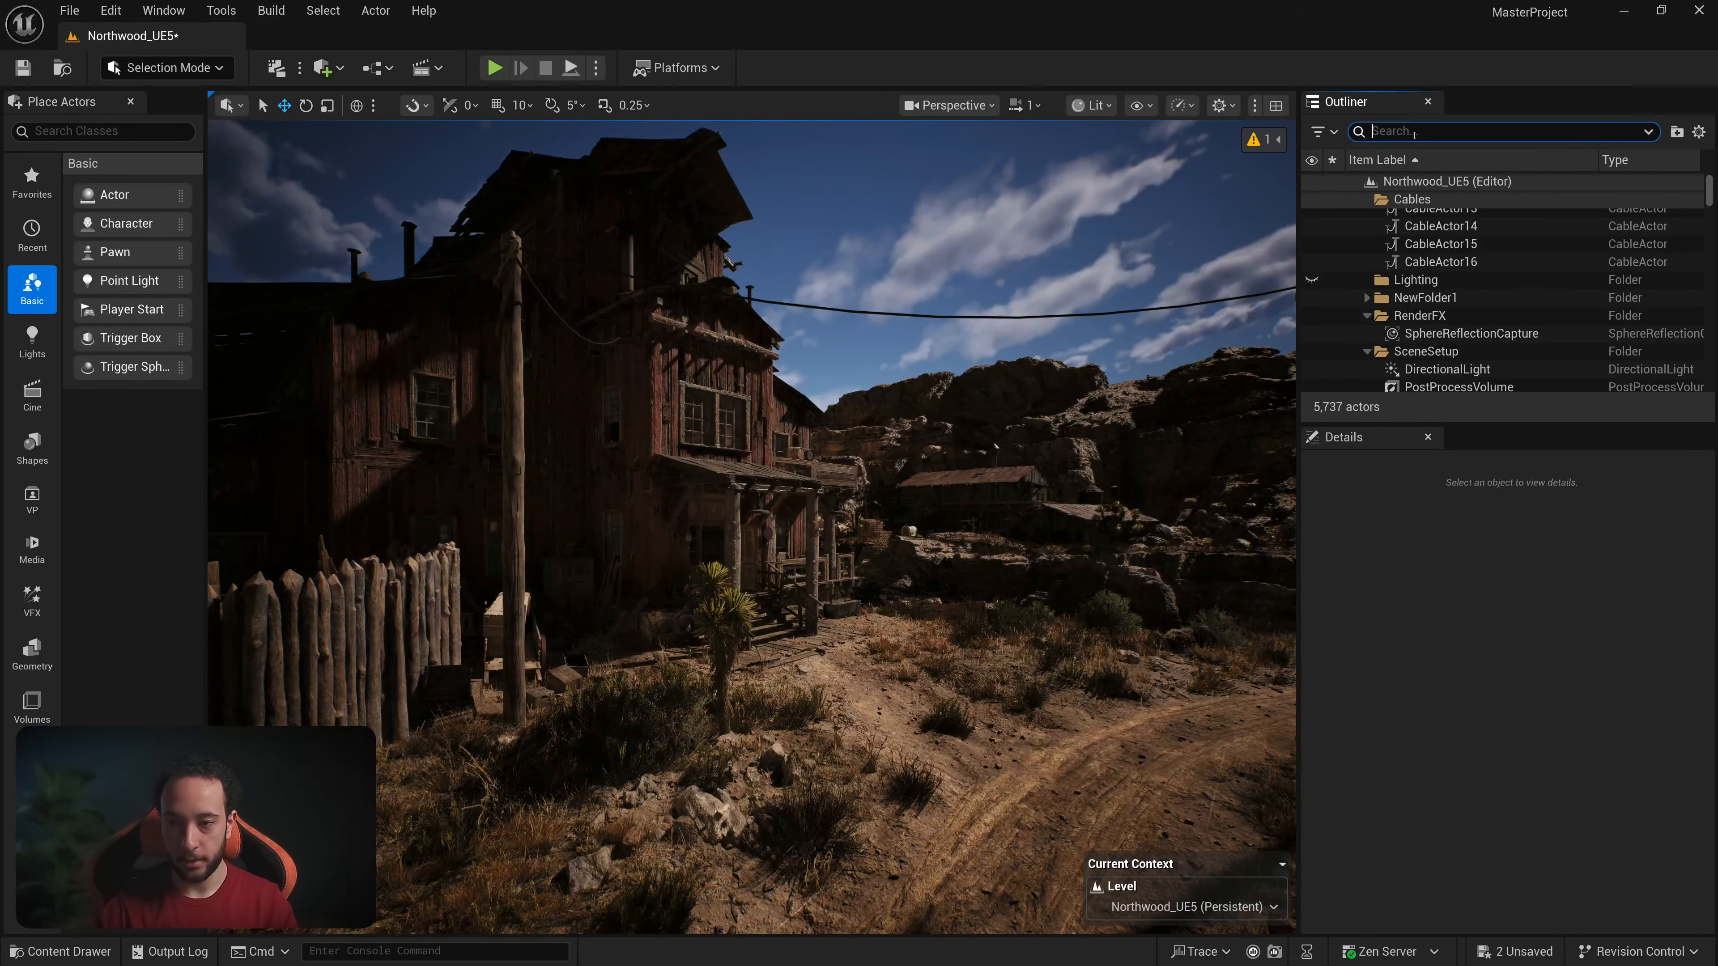
# Step: Filter the Outliner by "light" and delete the DirectionalLight, PostProcessVolume and VolumetricCloud3 actors from the SceneSetup folder
pyautogui.write('light')
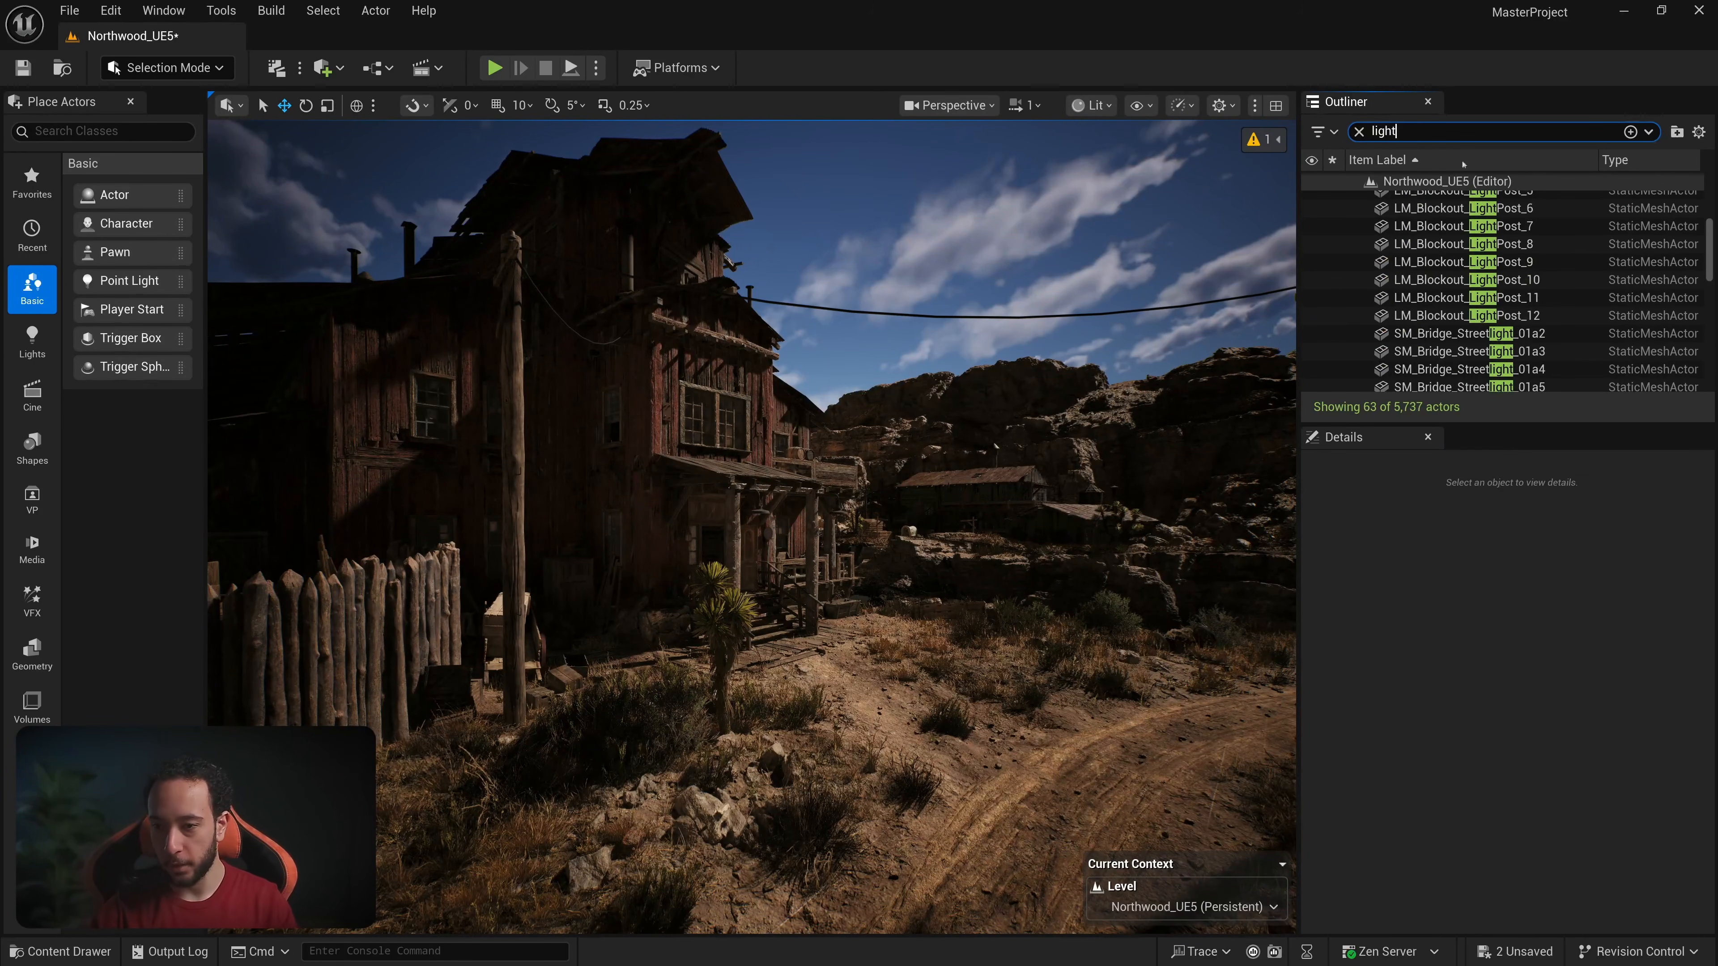
pyautogui.scroll(10, 1707, 246)
pyautogui.click(1447, 218)
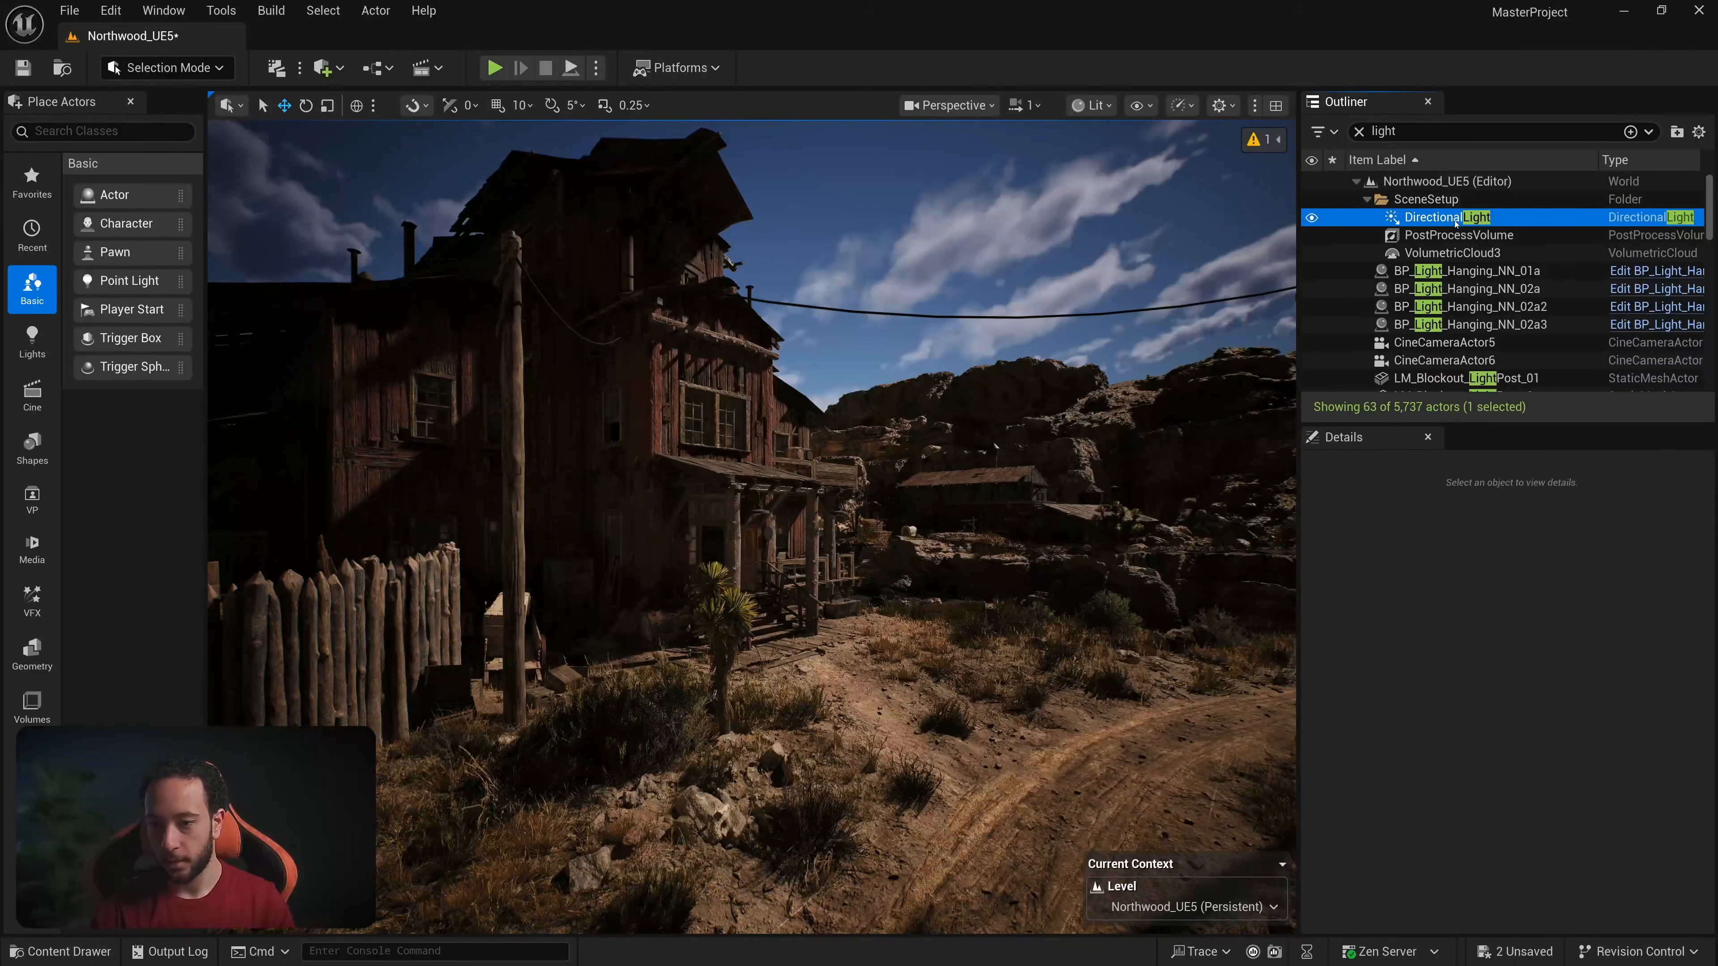
pyautogui.keyDown('shift'); pyautogui.click(1449, 254); pyautogui.keyUp('shift')
pyautogui.moveTo(1015, 420); pyautogui.dragTo(974, 399, button='right')
pyautogui.press('Delete')
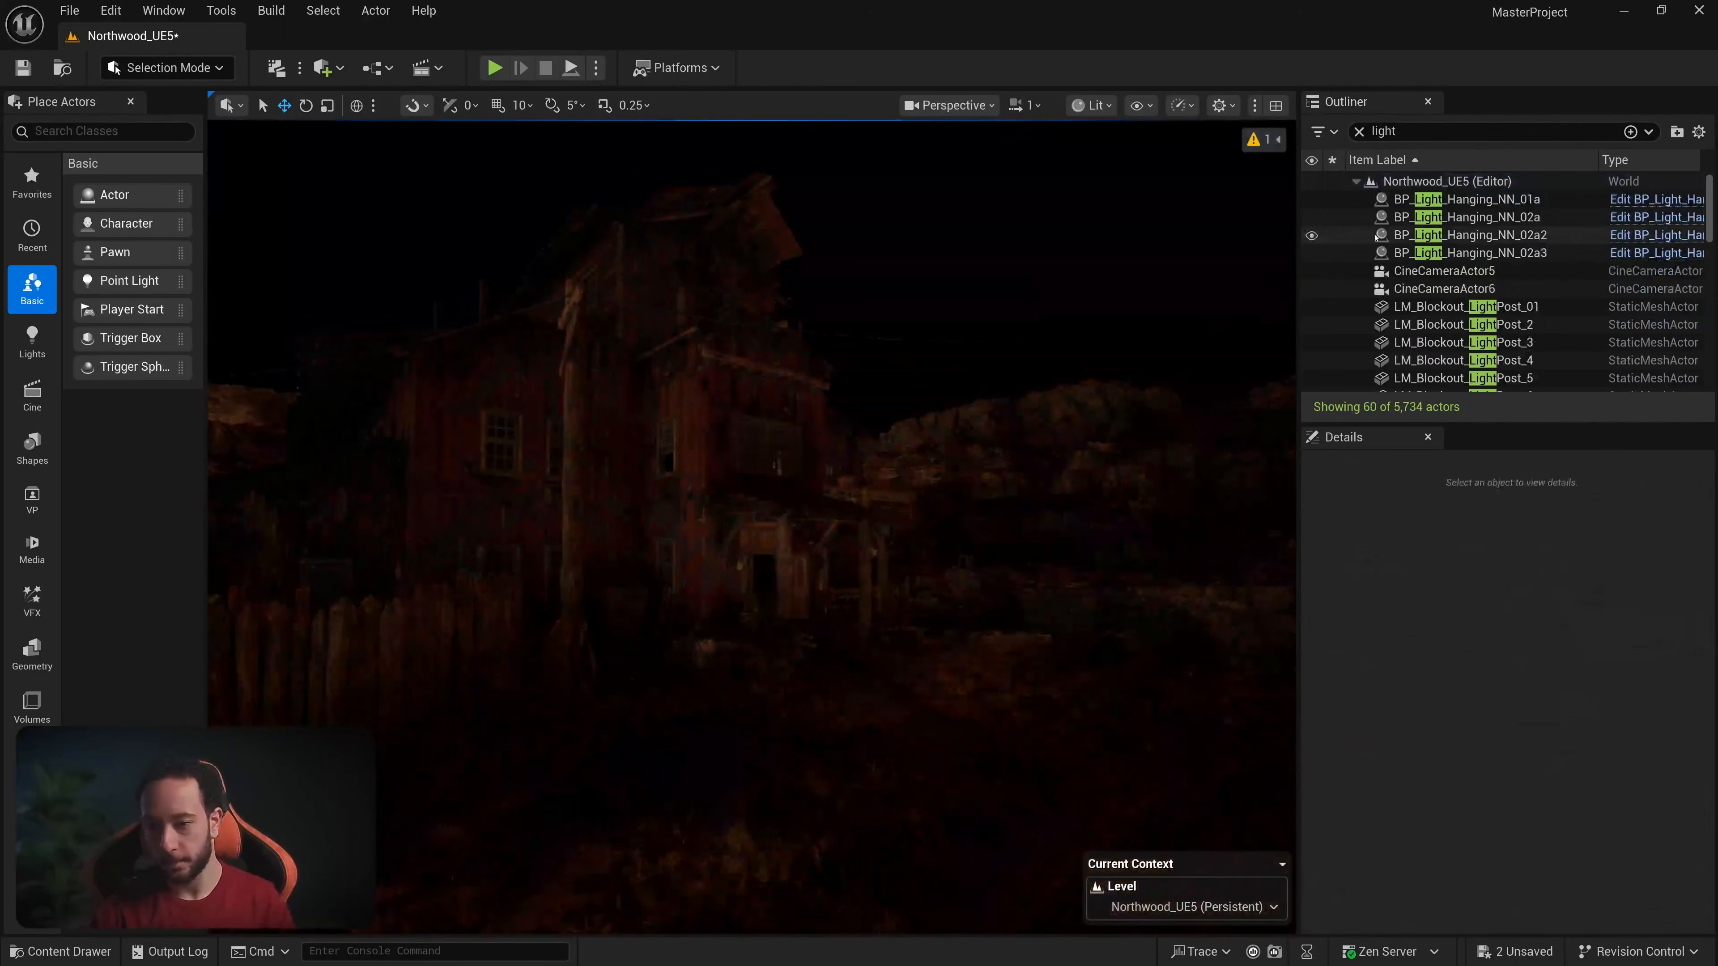
# Step: Review the remaining "light" matches, then filter the Outliner by "sky" and delete the SkyAtmosphere actor
pyautogui.scroll(-9, 1707, 315)
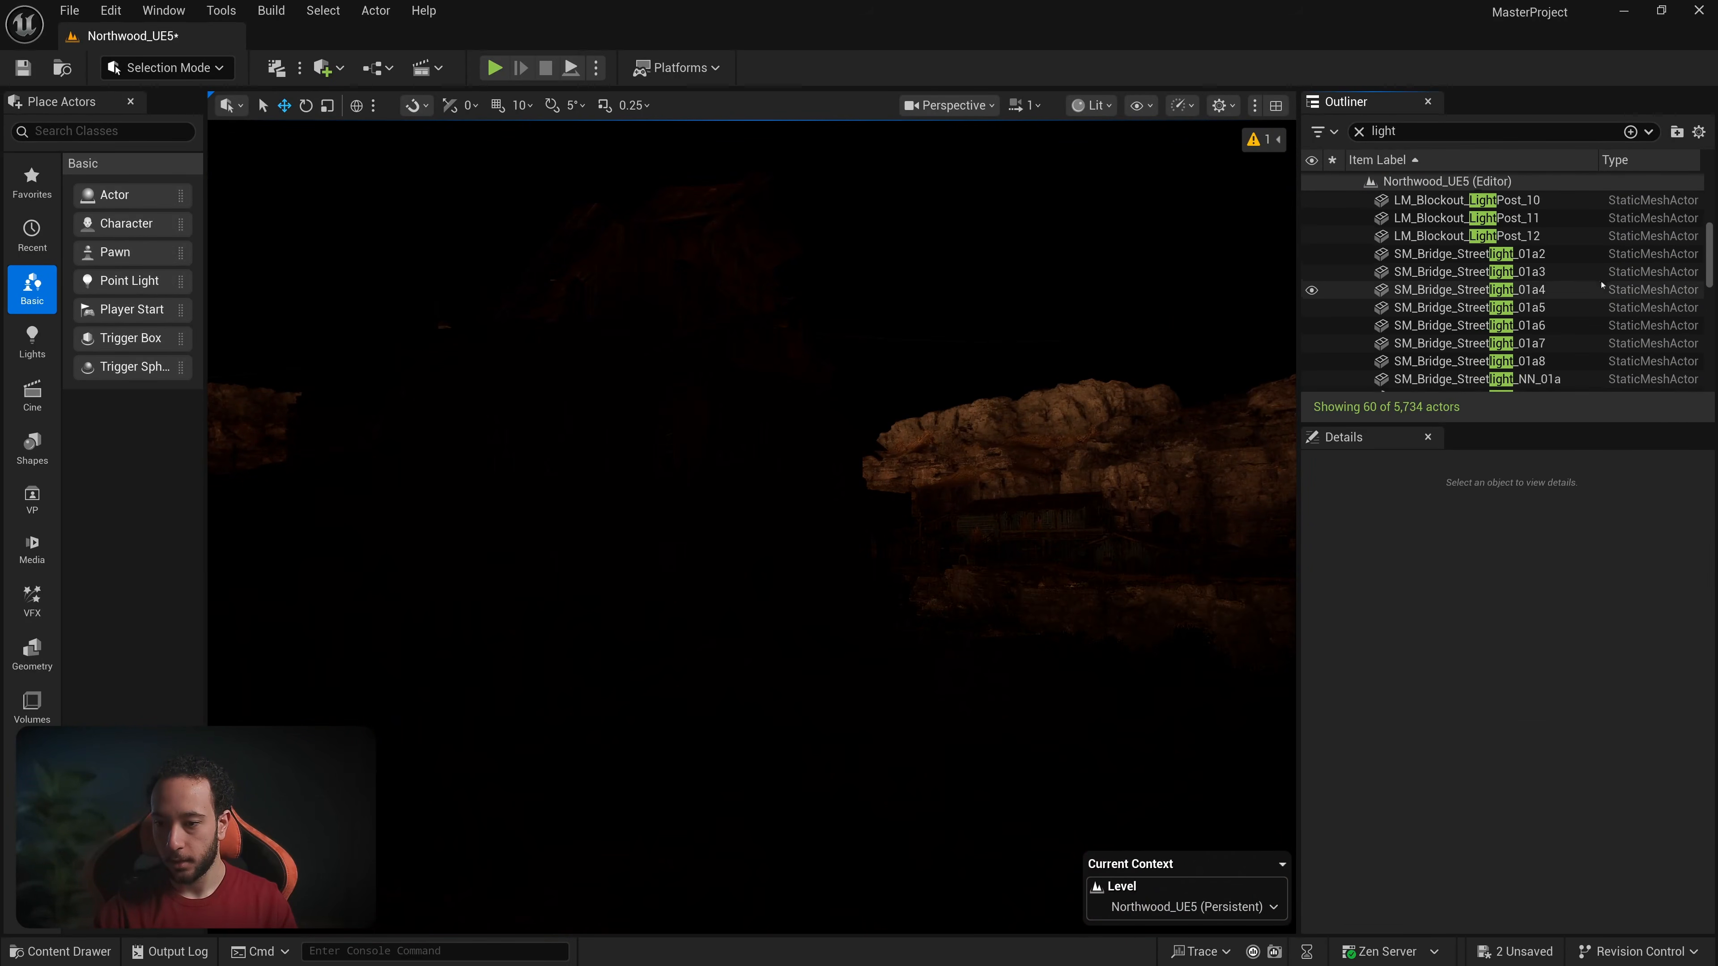
pyautogui.scroll(10, 1707, 315)
pyautogui.moveTo(877, 449); pyautogui.dragTo(933, 475, button='right')
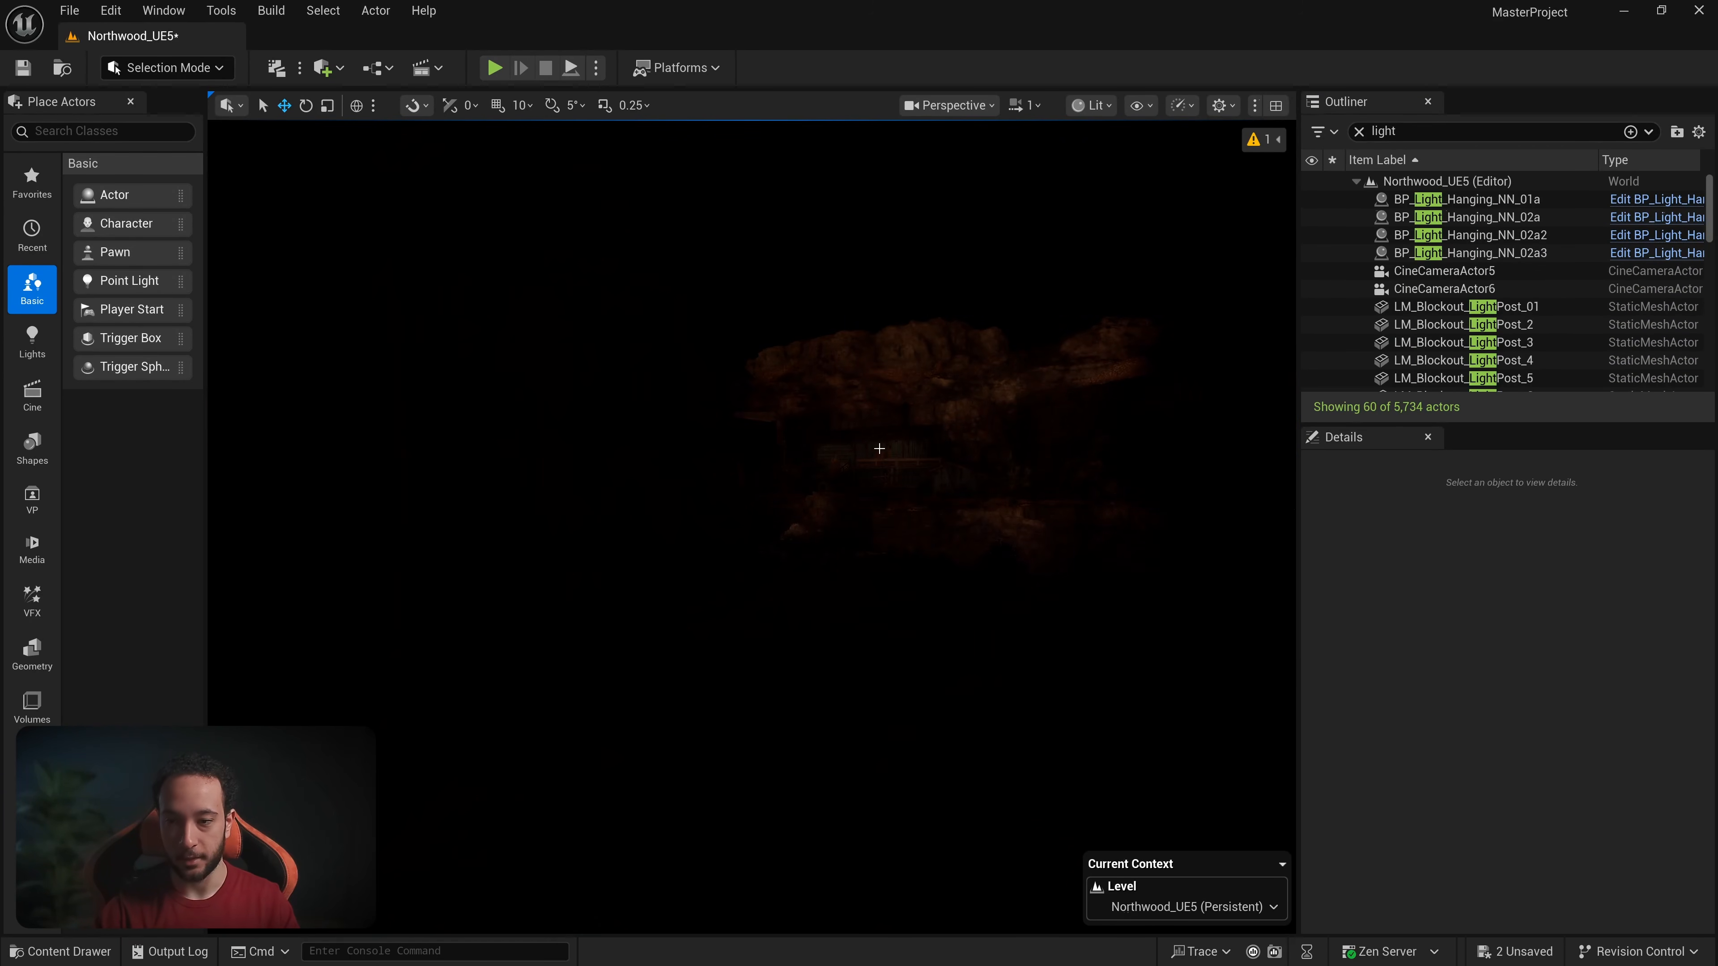
pyautogui.click(1358, 131)
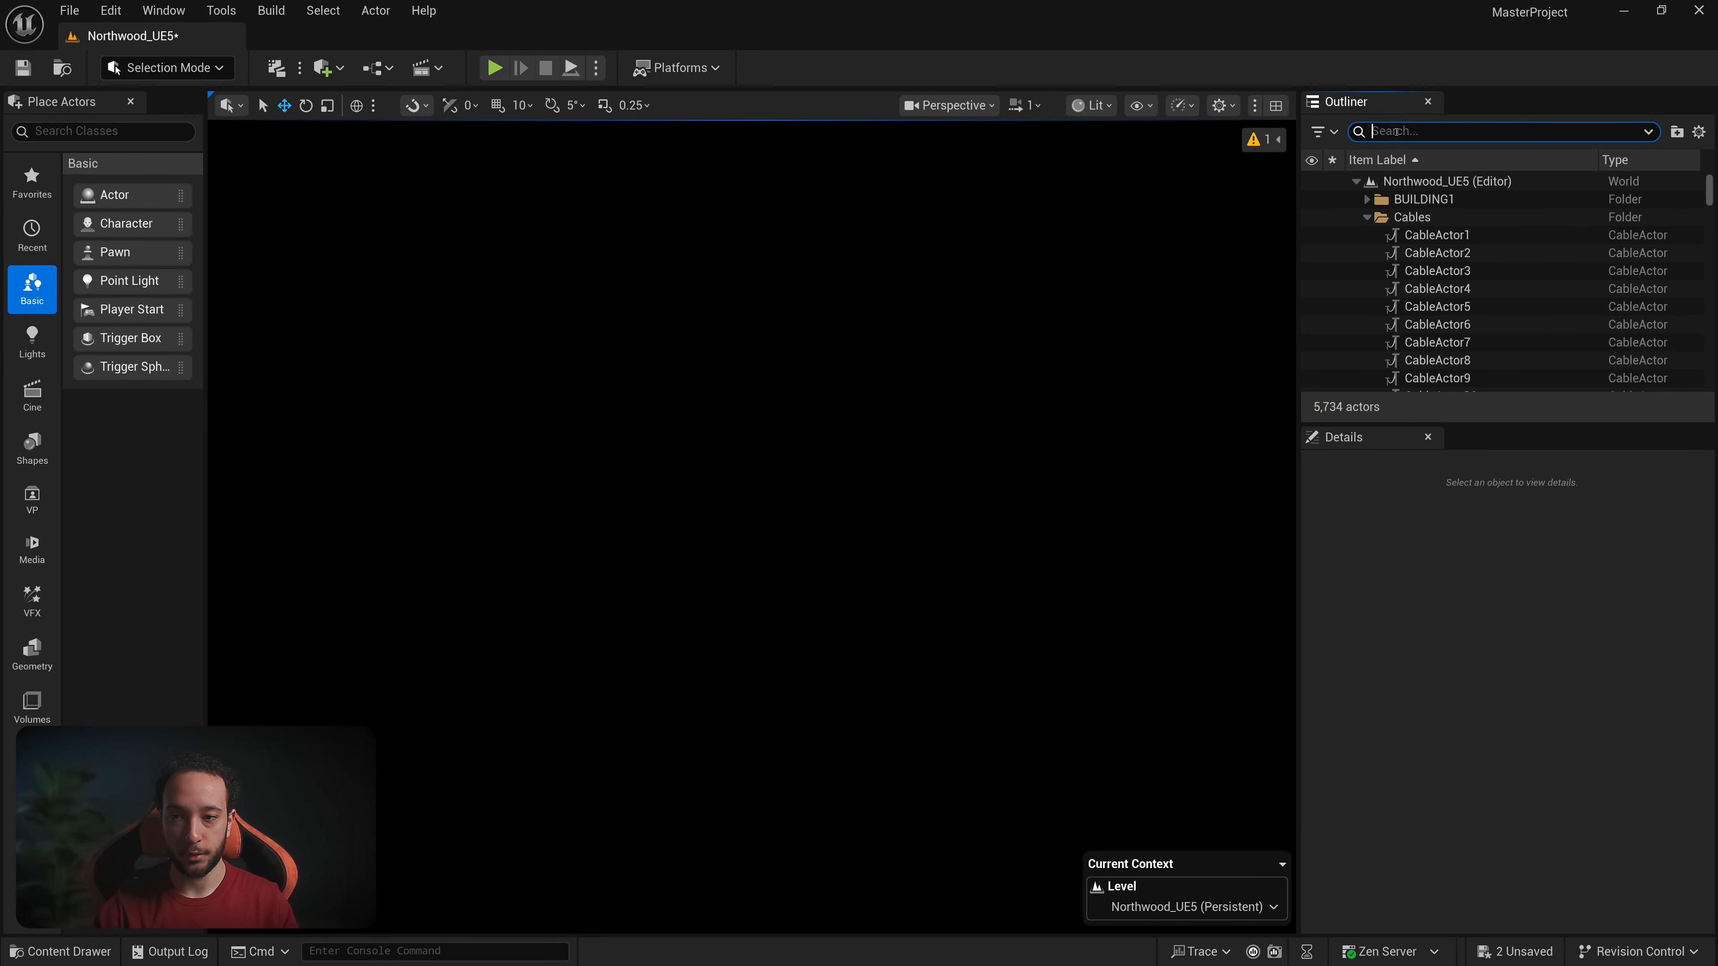
pyautogui.write('sky')
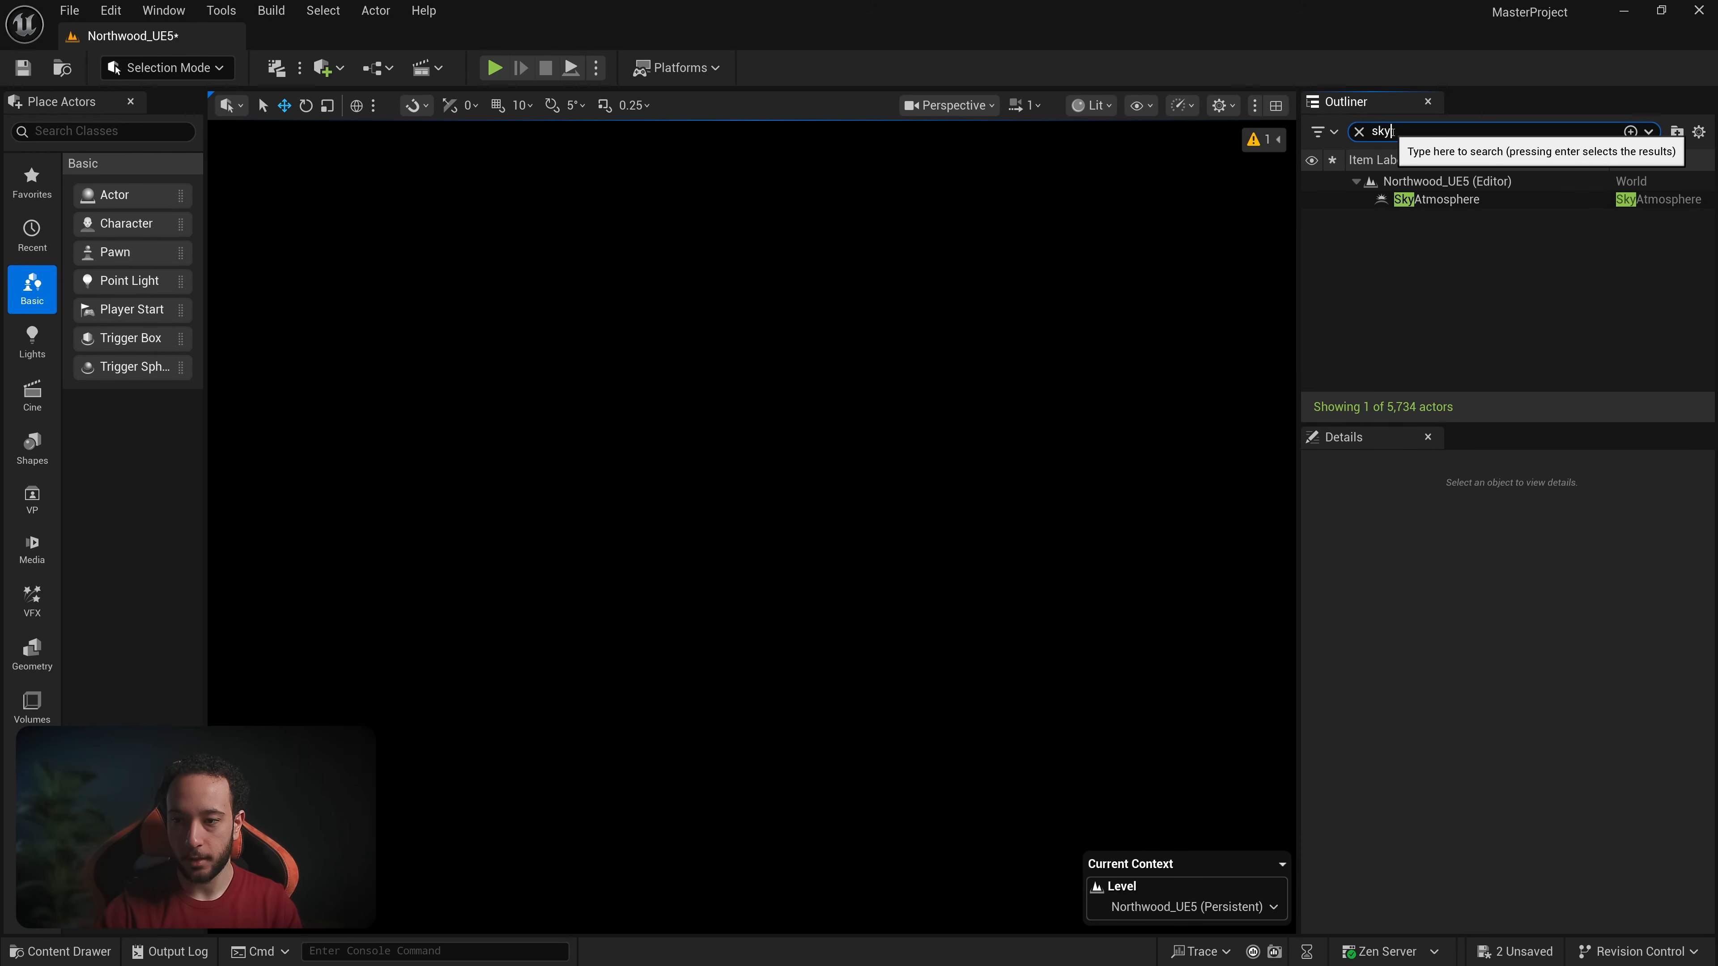
pyautogui.press('Return')
pyautogui.press('Delete')
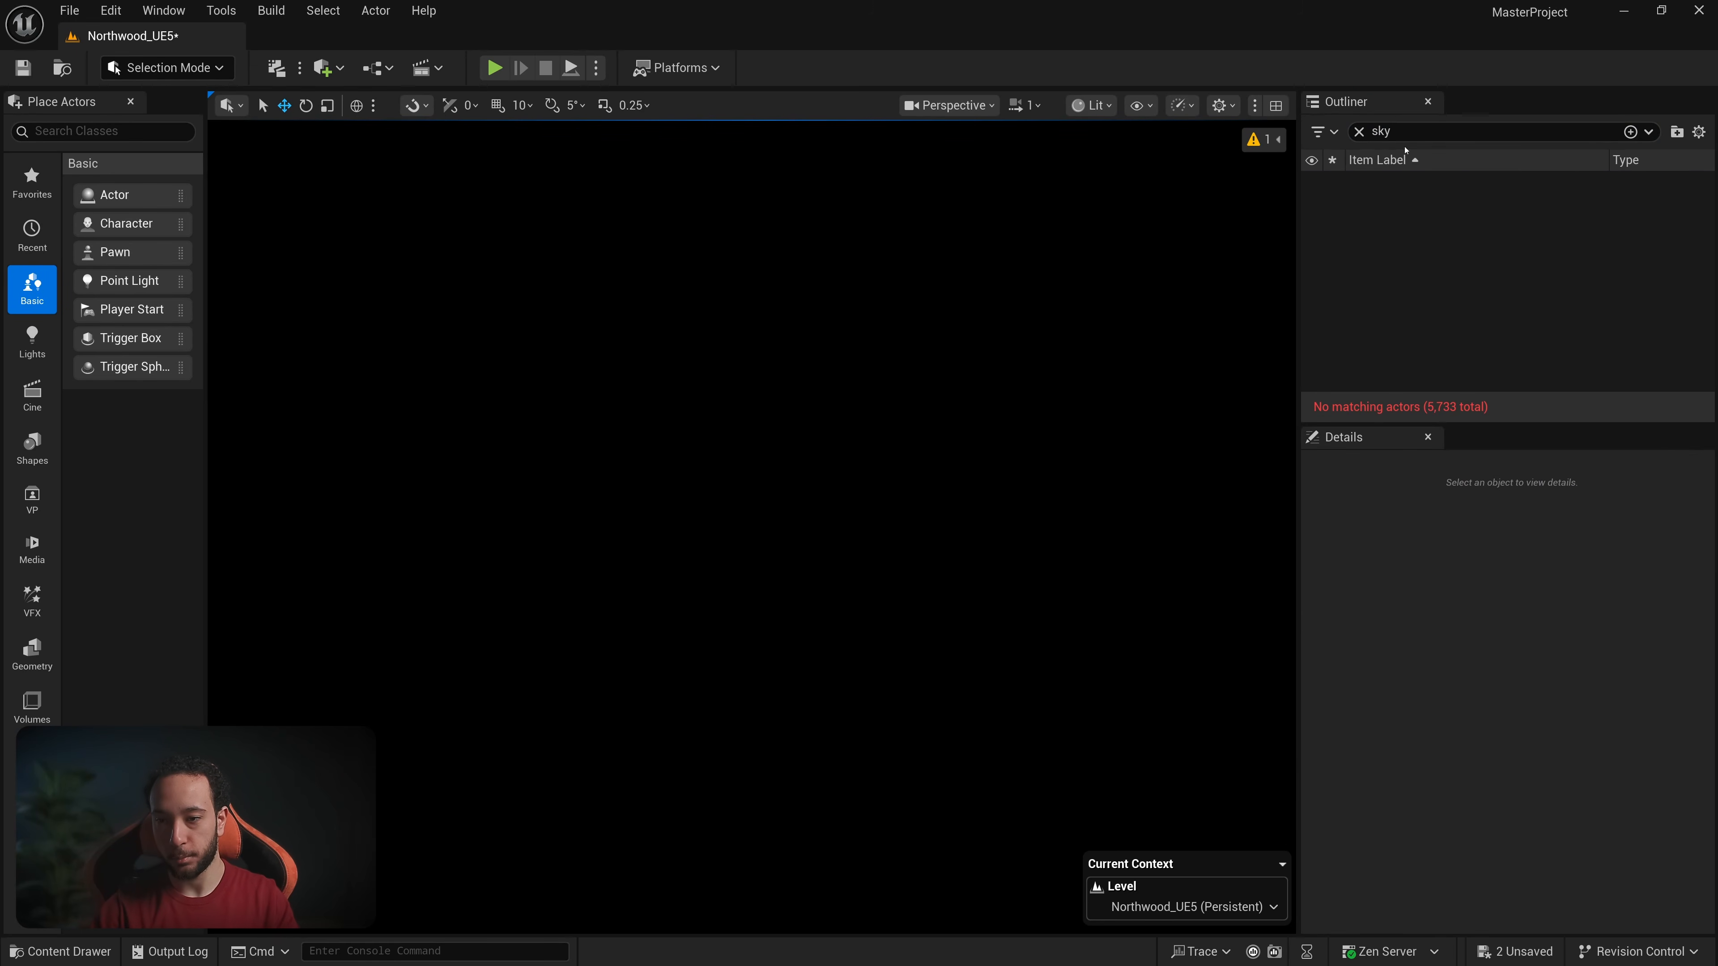
# Step: Search the Outliner for "post" and look through the matches for any remaining post-process volume
pyautogui.hotkey('ctrl', 'f')
pyautogui.write('post')
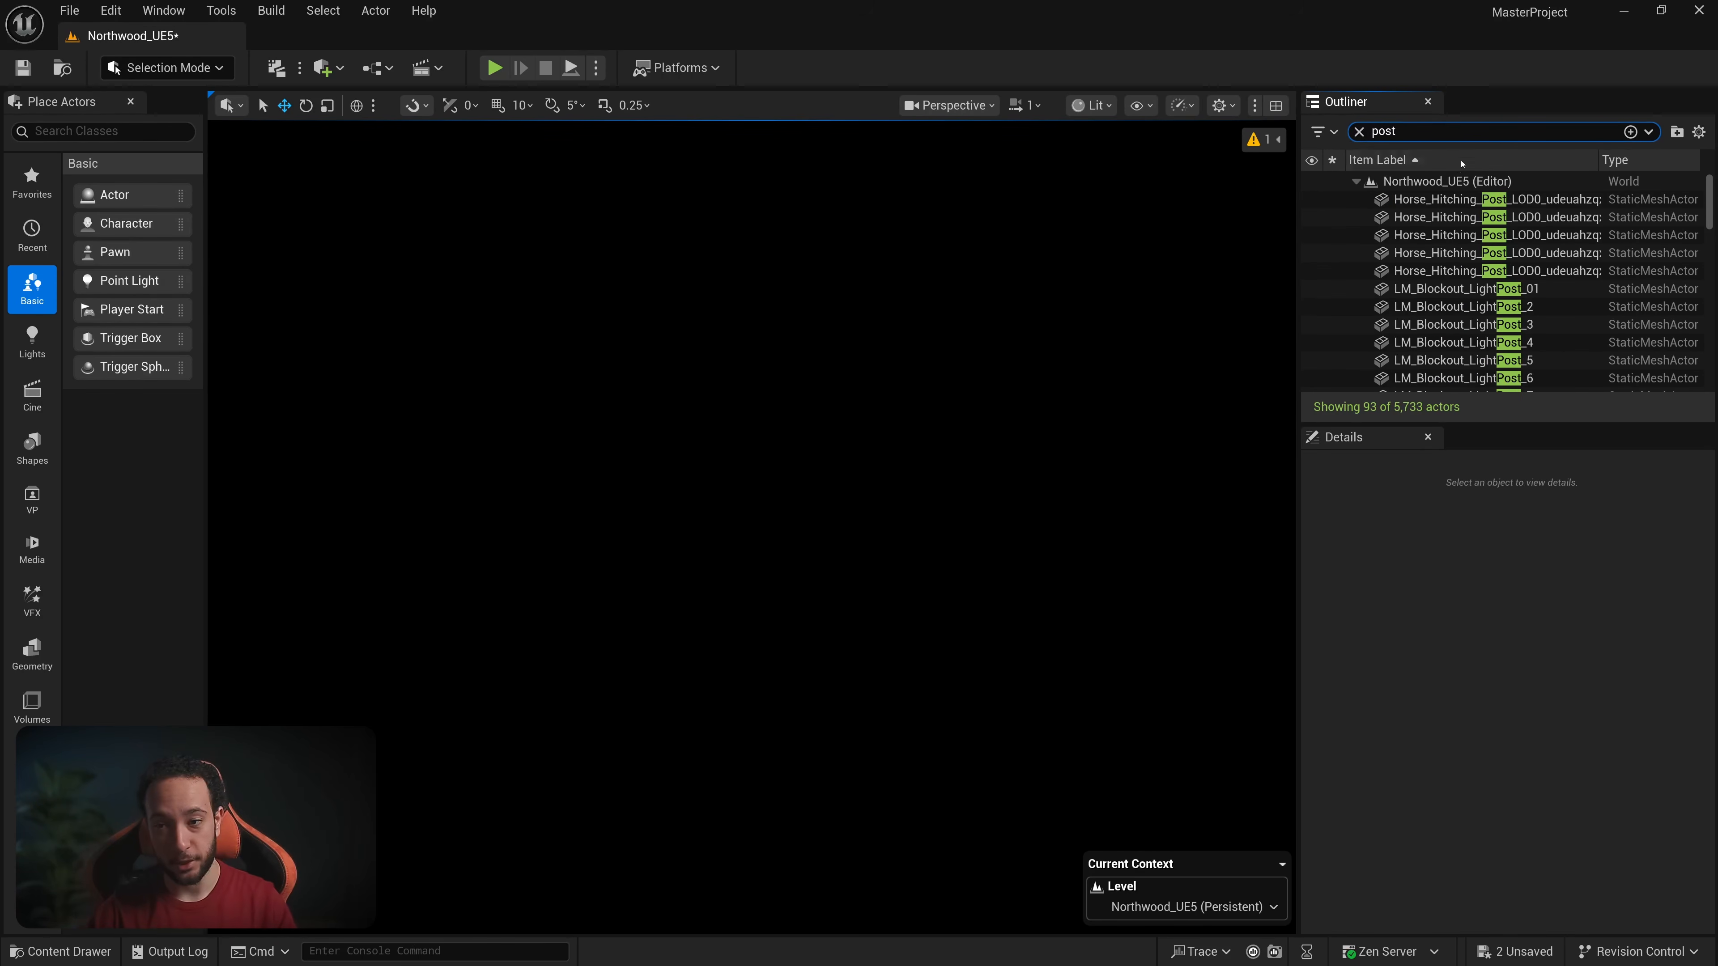
pyautogui.scroll(-6, 1646, 261)
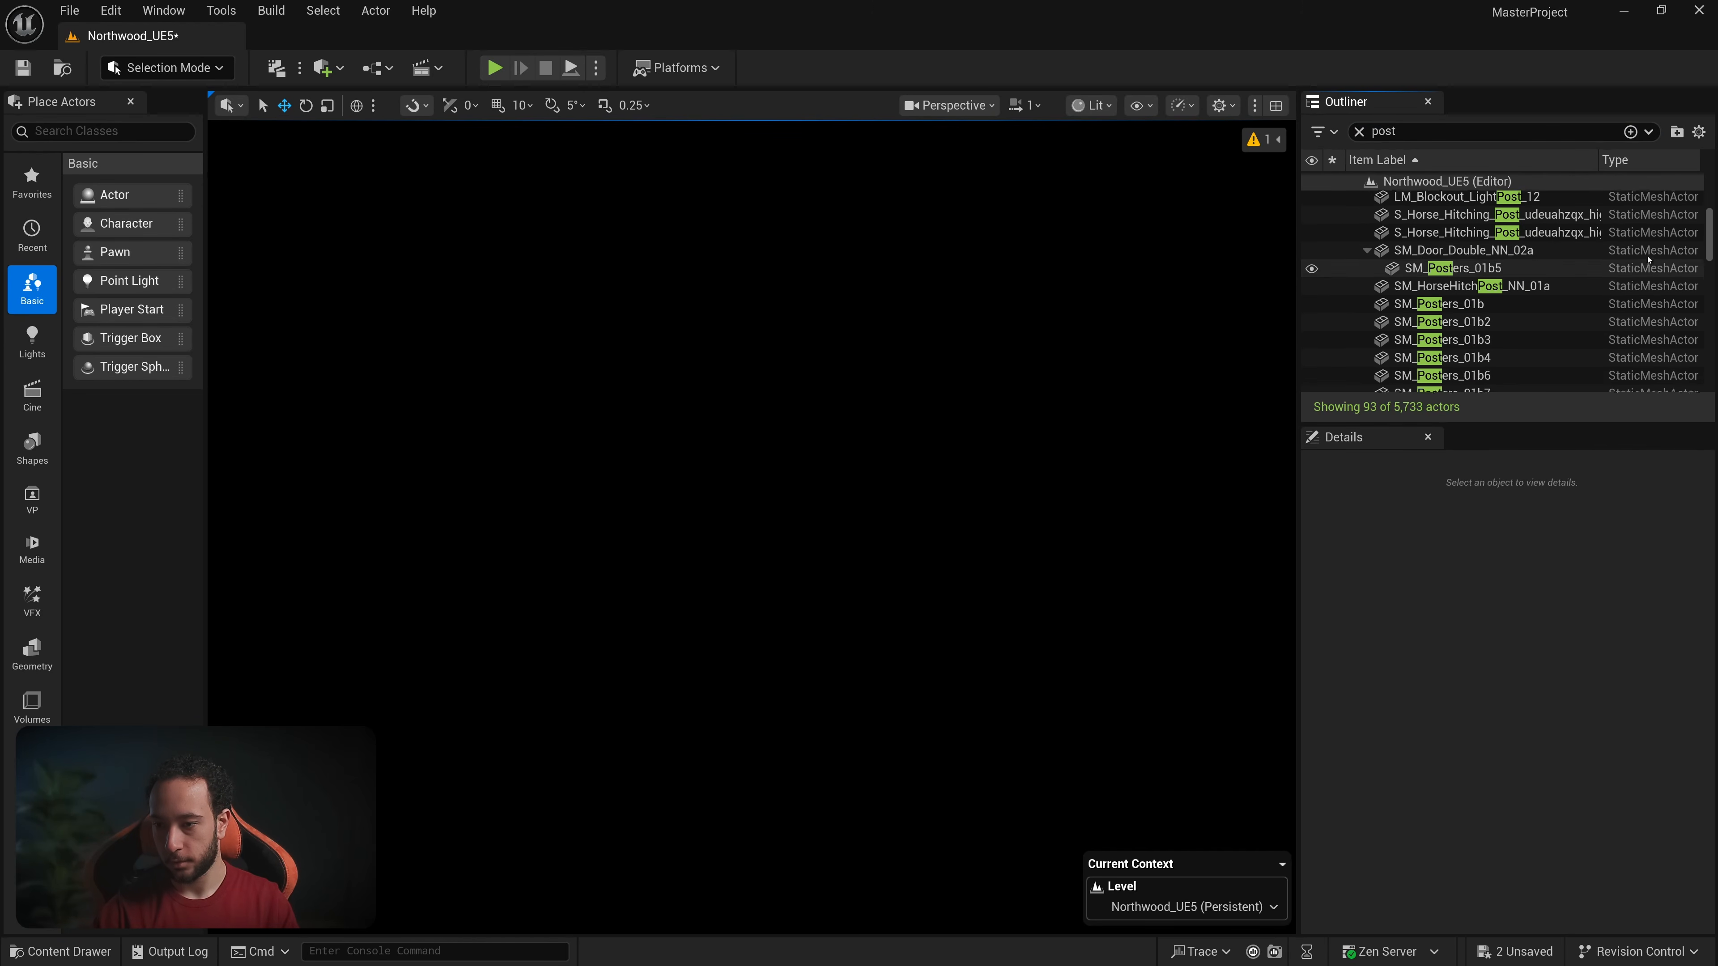
pyautogui.moveTo(1711, 245); pyautogui.dragTo(1713, 377)
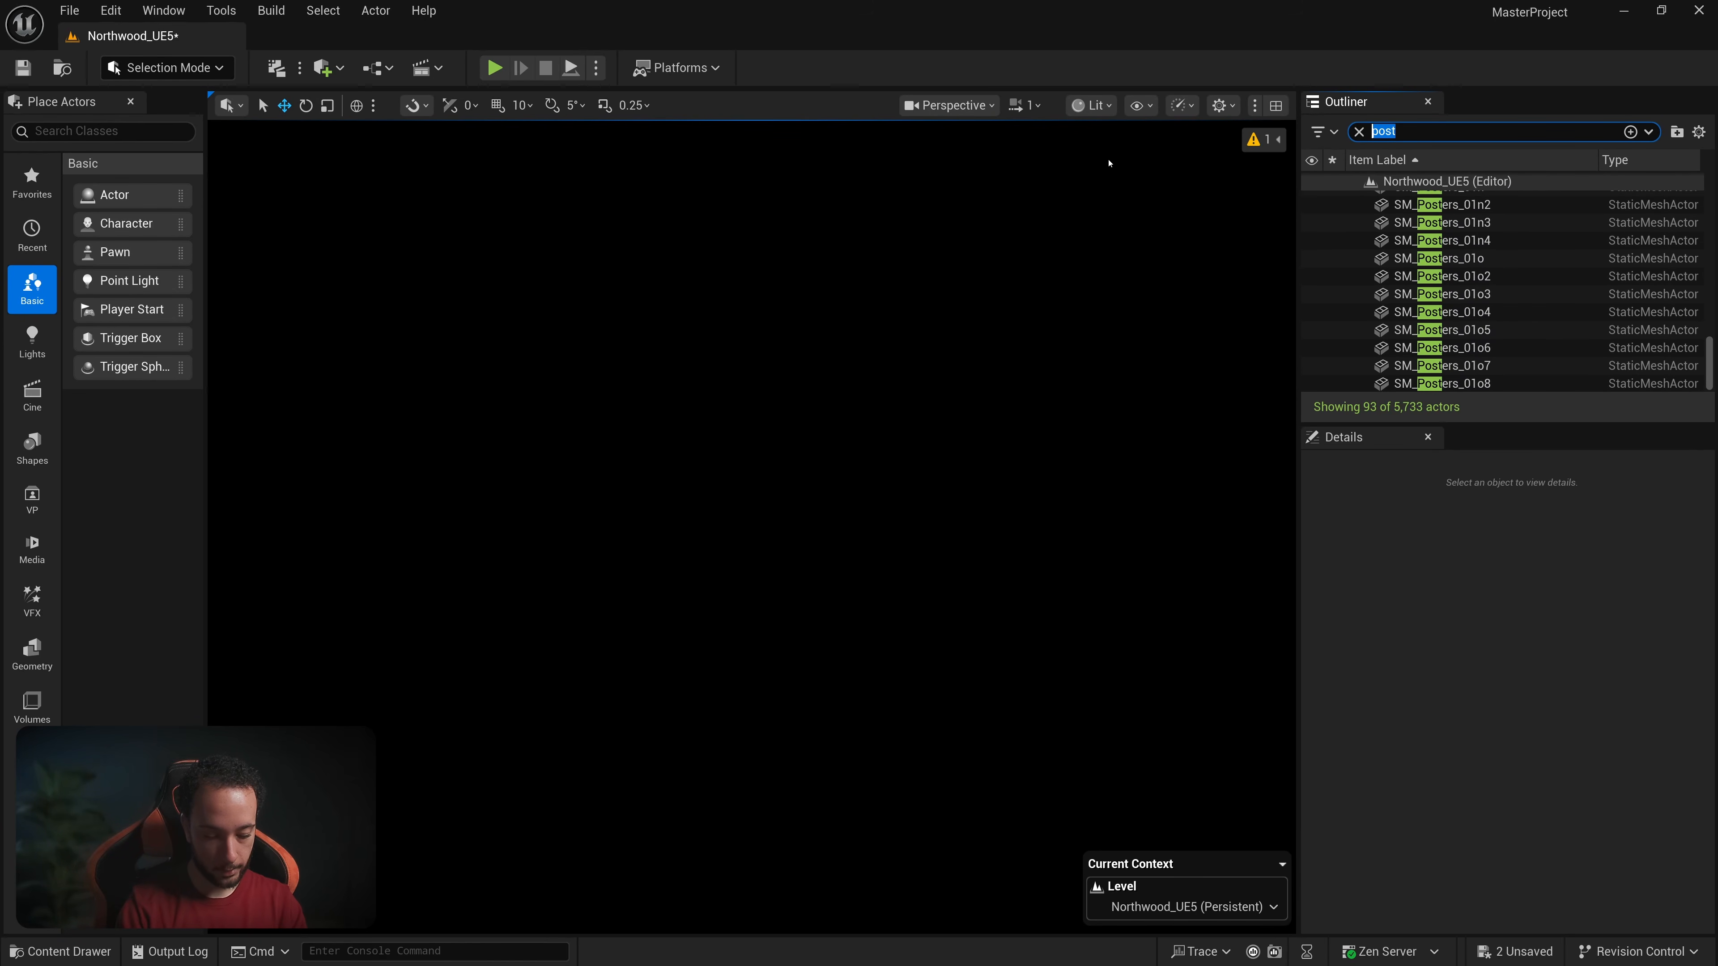
# Step: Filter the Outliner by "ref" and delete the SphereReflectionCapture actor
pyautogui.write('ref')
pyautogui.click(1397, 220)
pyautogui.moveTo(978, 350); pyautogui.dragTo(930, 348, button='right')
pyautogui.press('Delete')
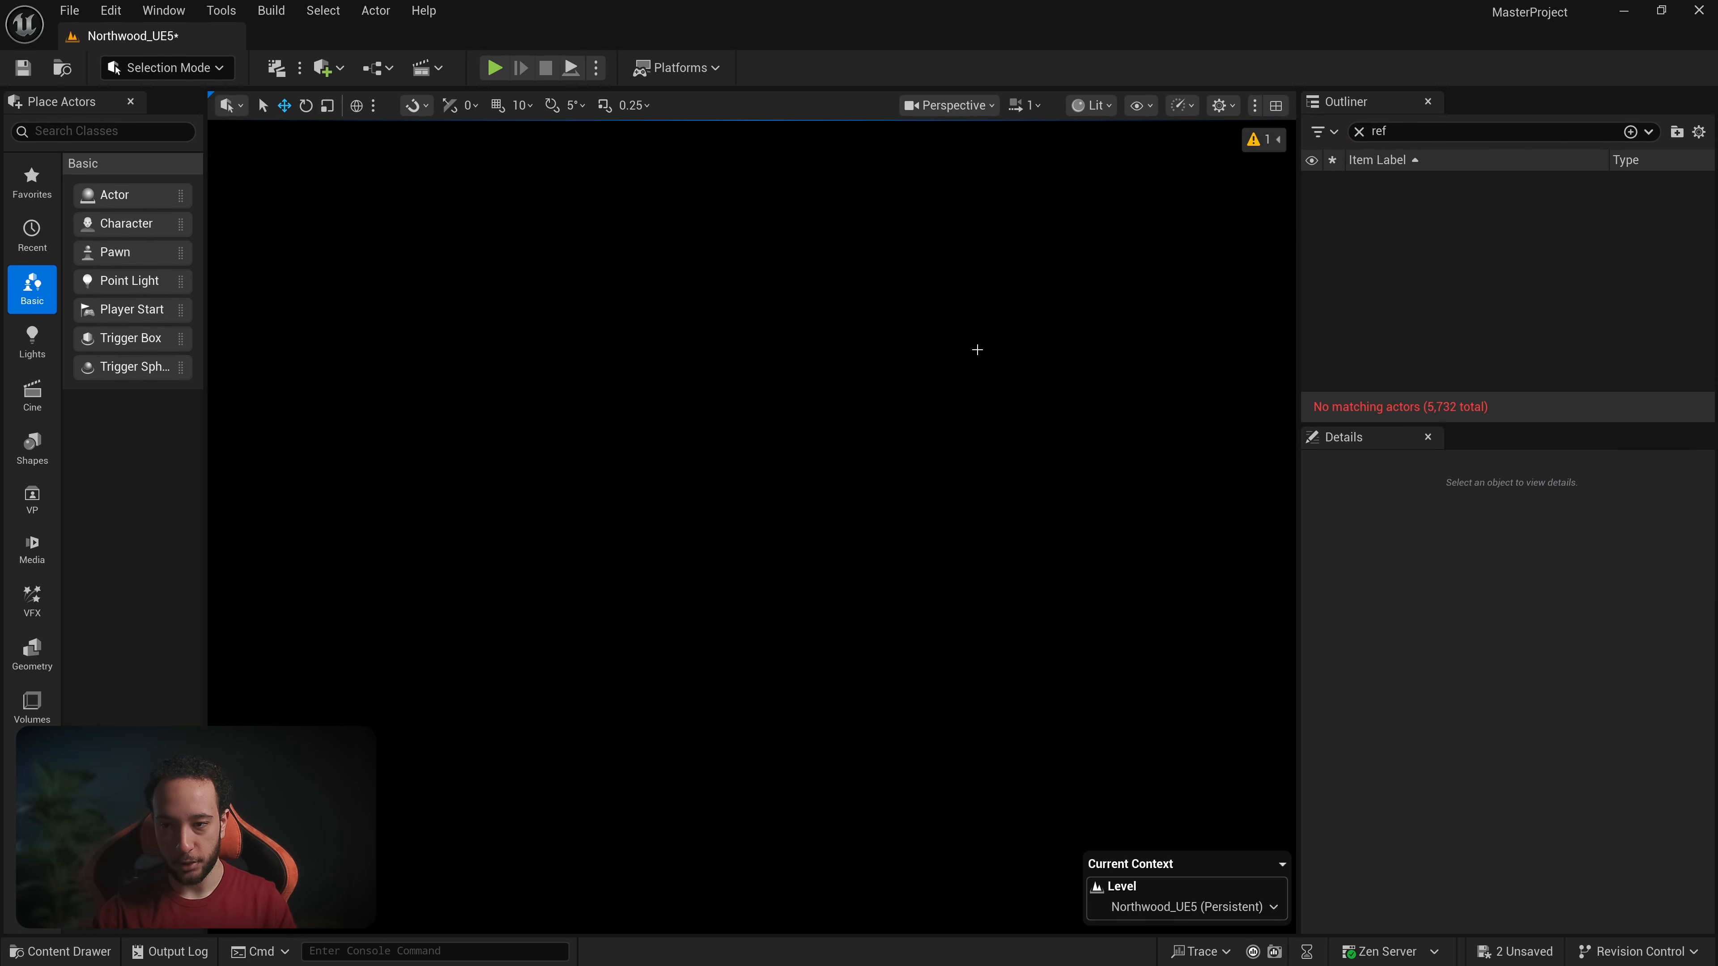
# Step: Clear the Outliner search, make the Outliner taller, and collapse the Cables folder
pyautogui.click(1359, 132)
pyautogui.moveTo(1399, 425); pyautogui.dragTo(1399, 475)
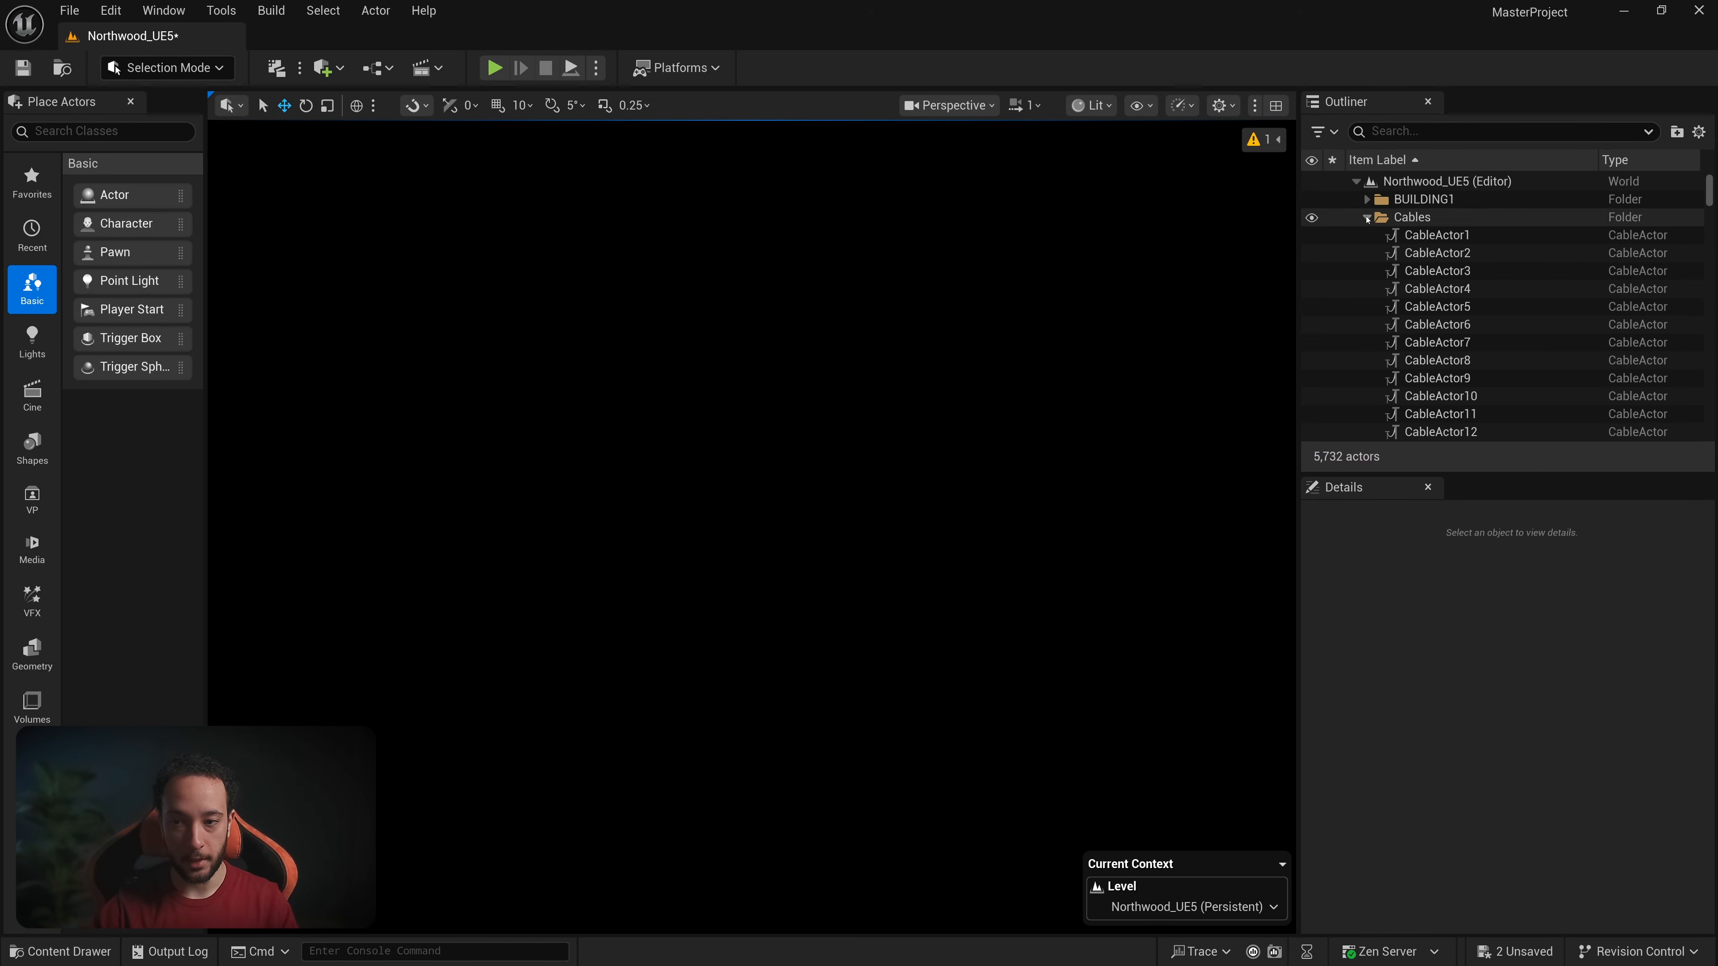
pyautogui.click(1366, 217)
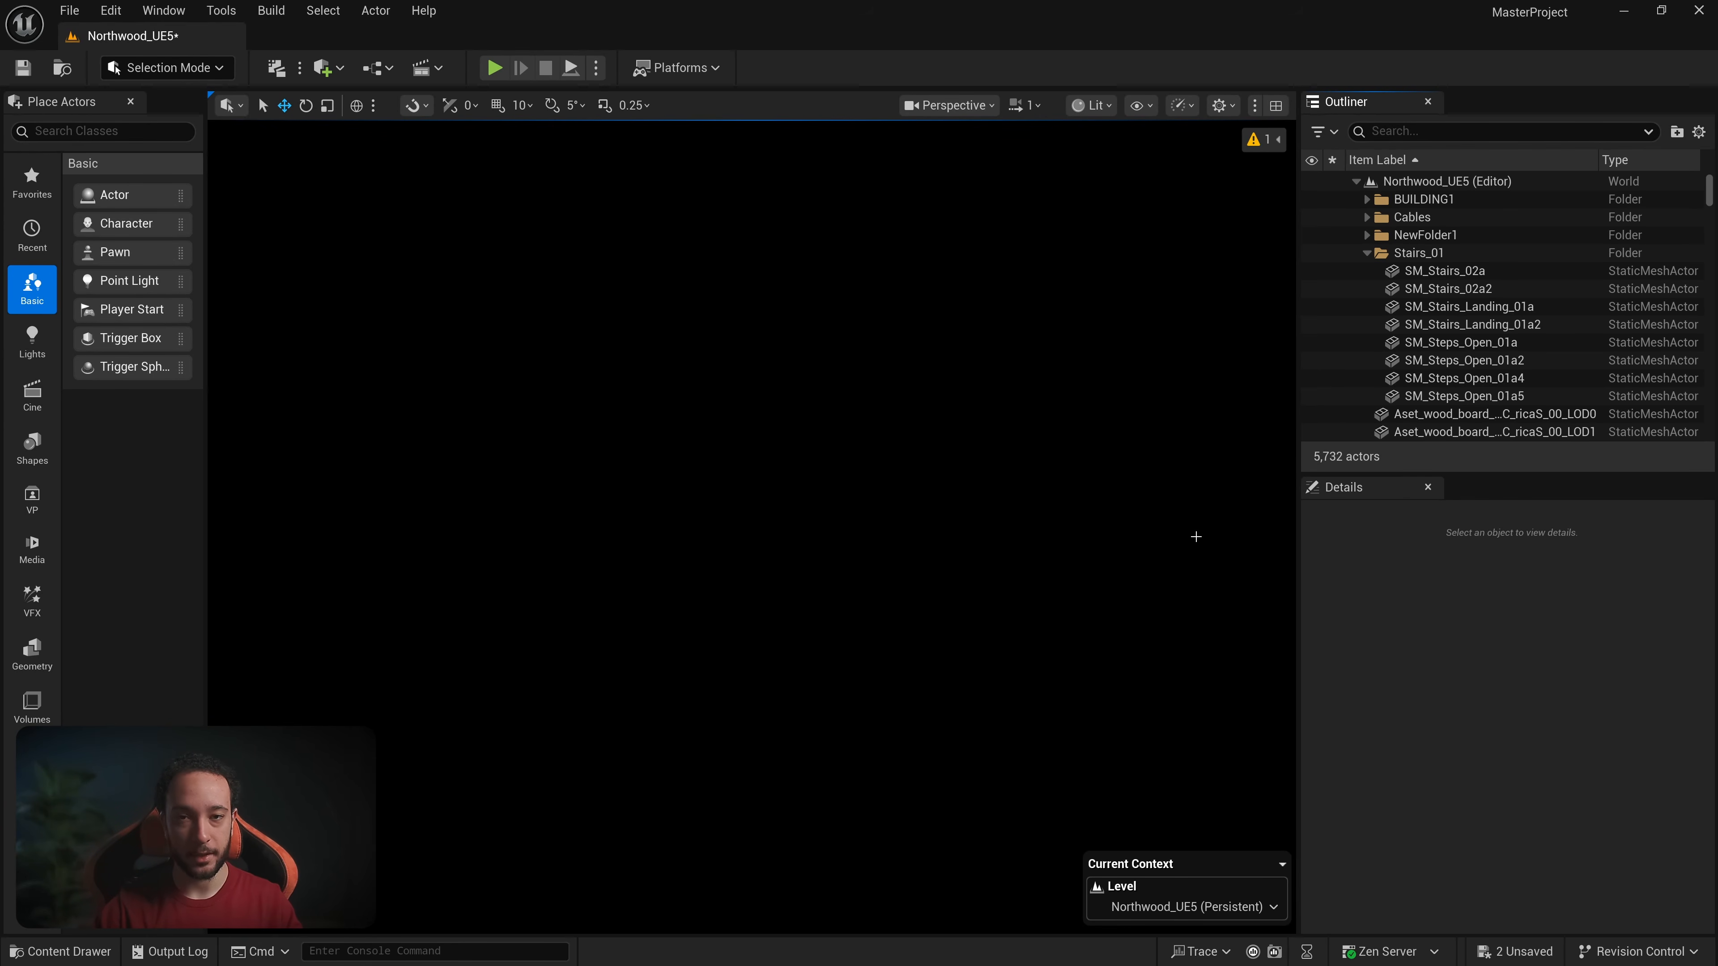
# Step: Open World Settings at the Force No Precomputed Lighting option and check whether Build Lighting Only is available
pyautogui.click(163, 10)
pyautogui.moveTo(235, 178)
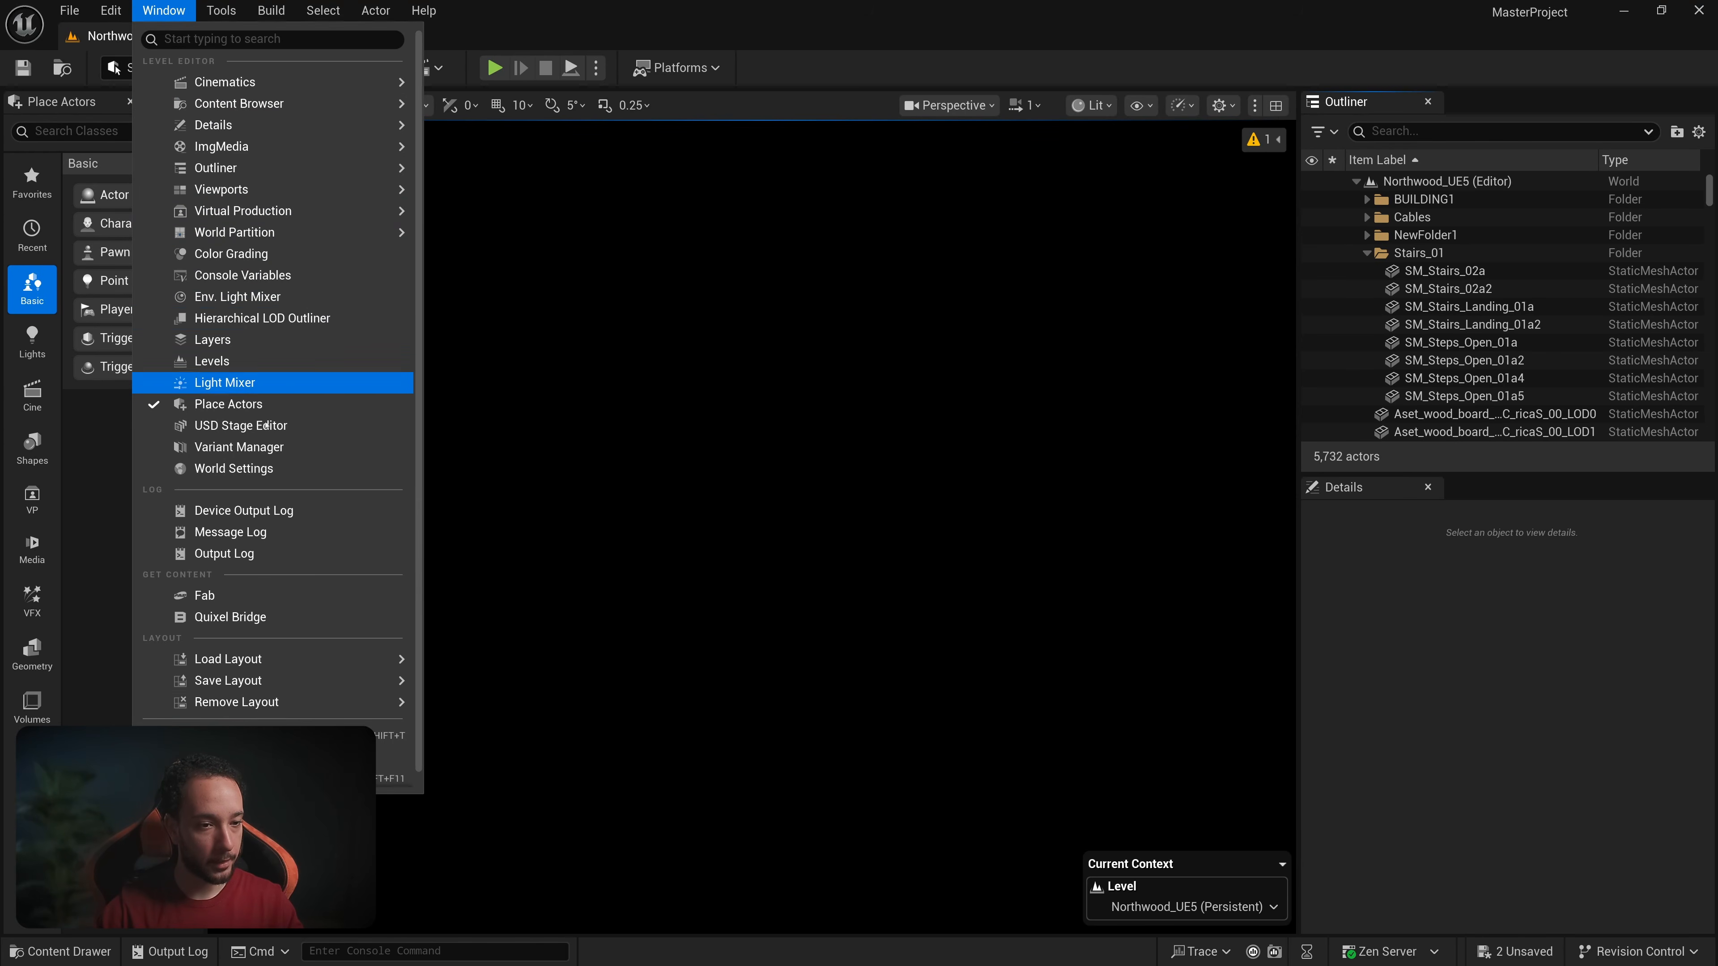
pyautogui.click(234, 469)
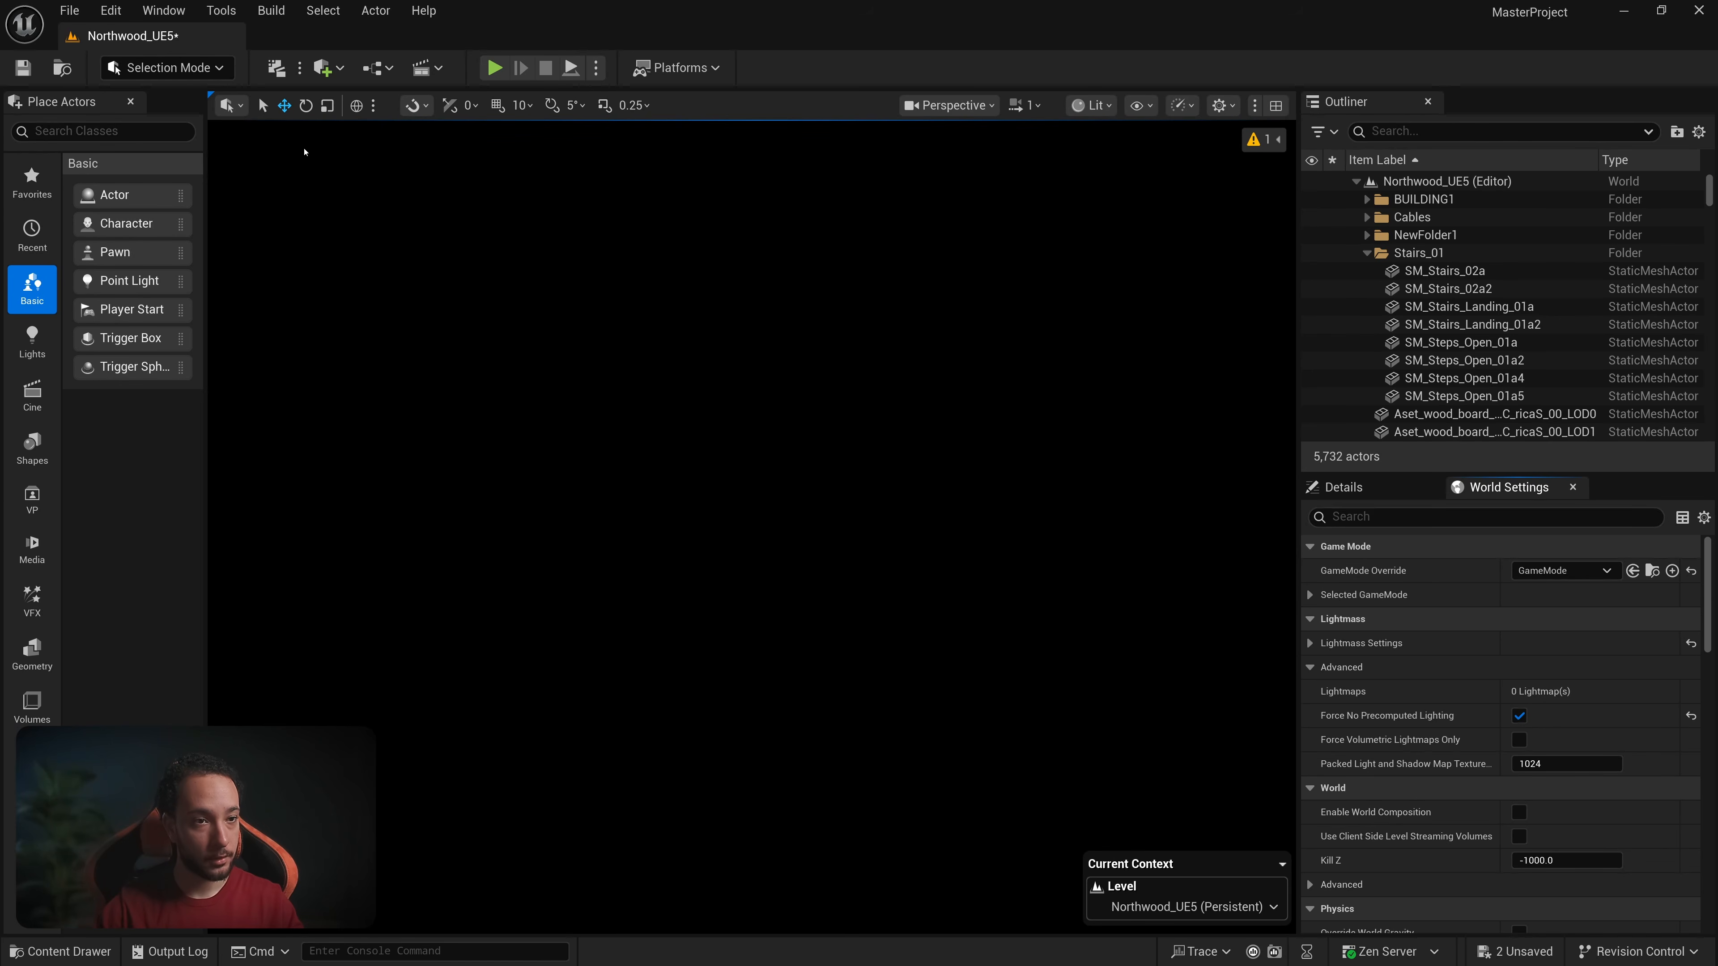
pyautogui.scroll(-3, 1359, 676)
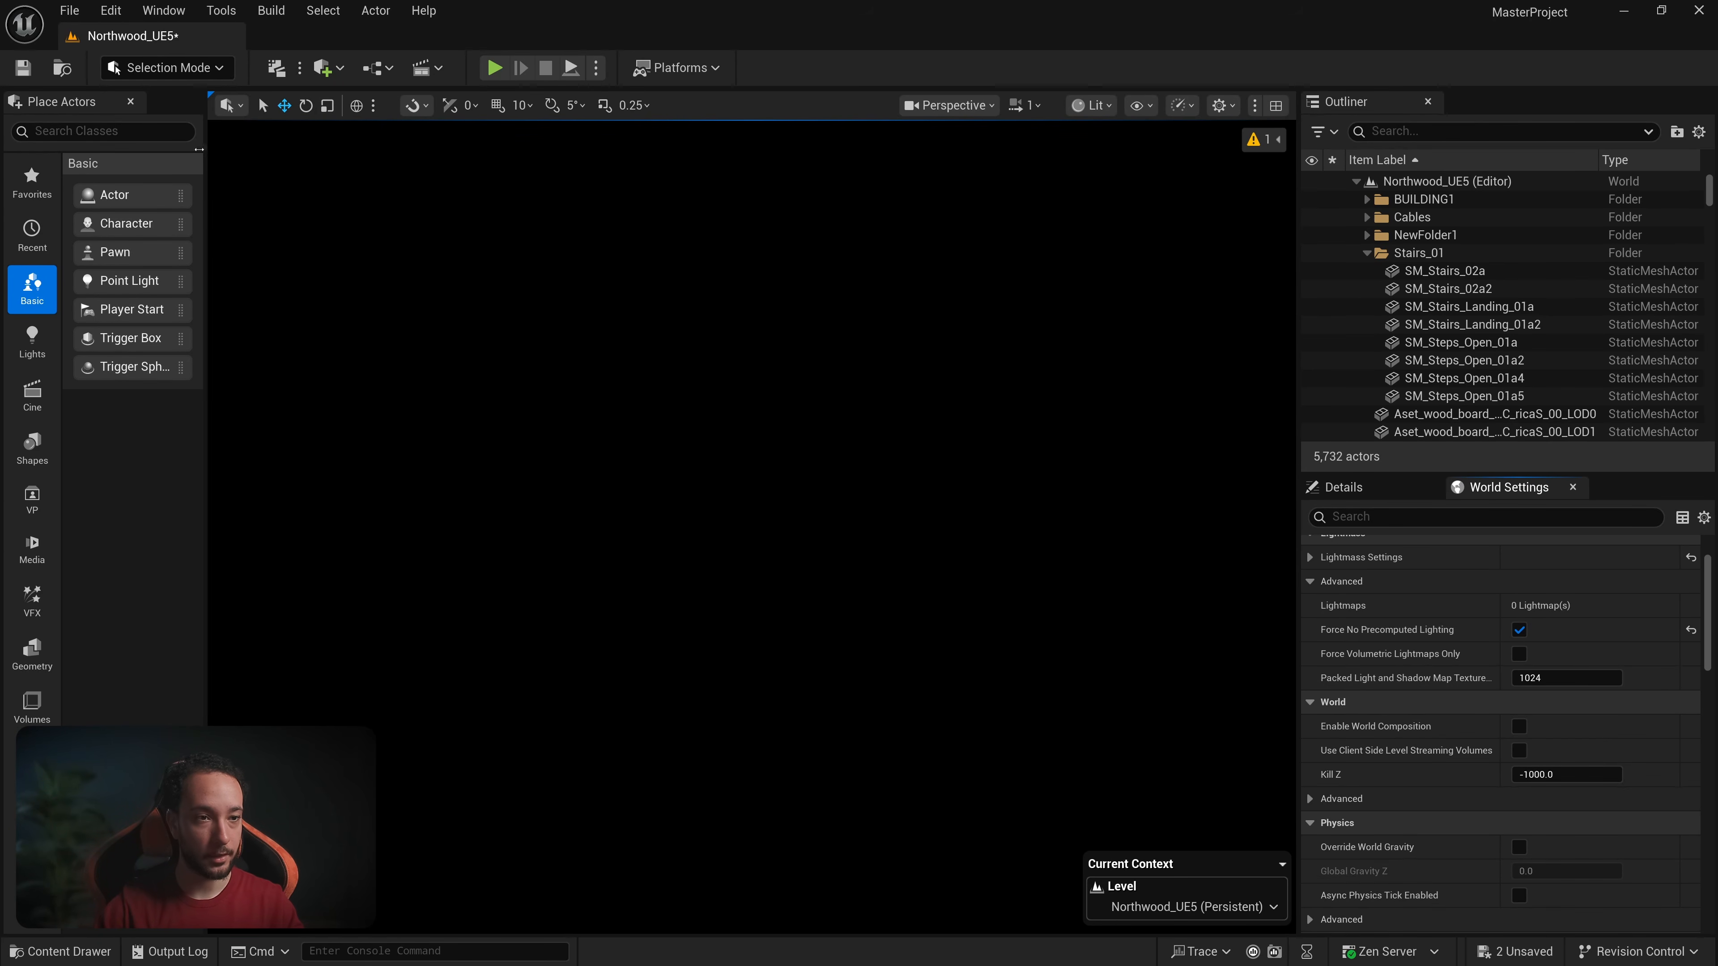
pyautogui.click(271, 11)
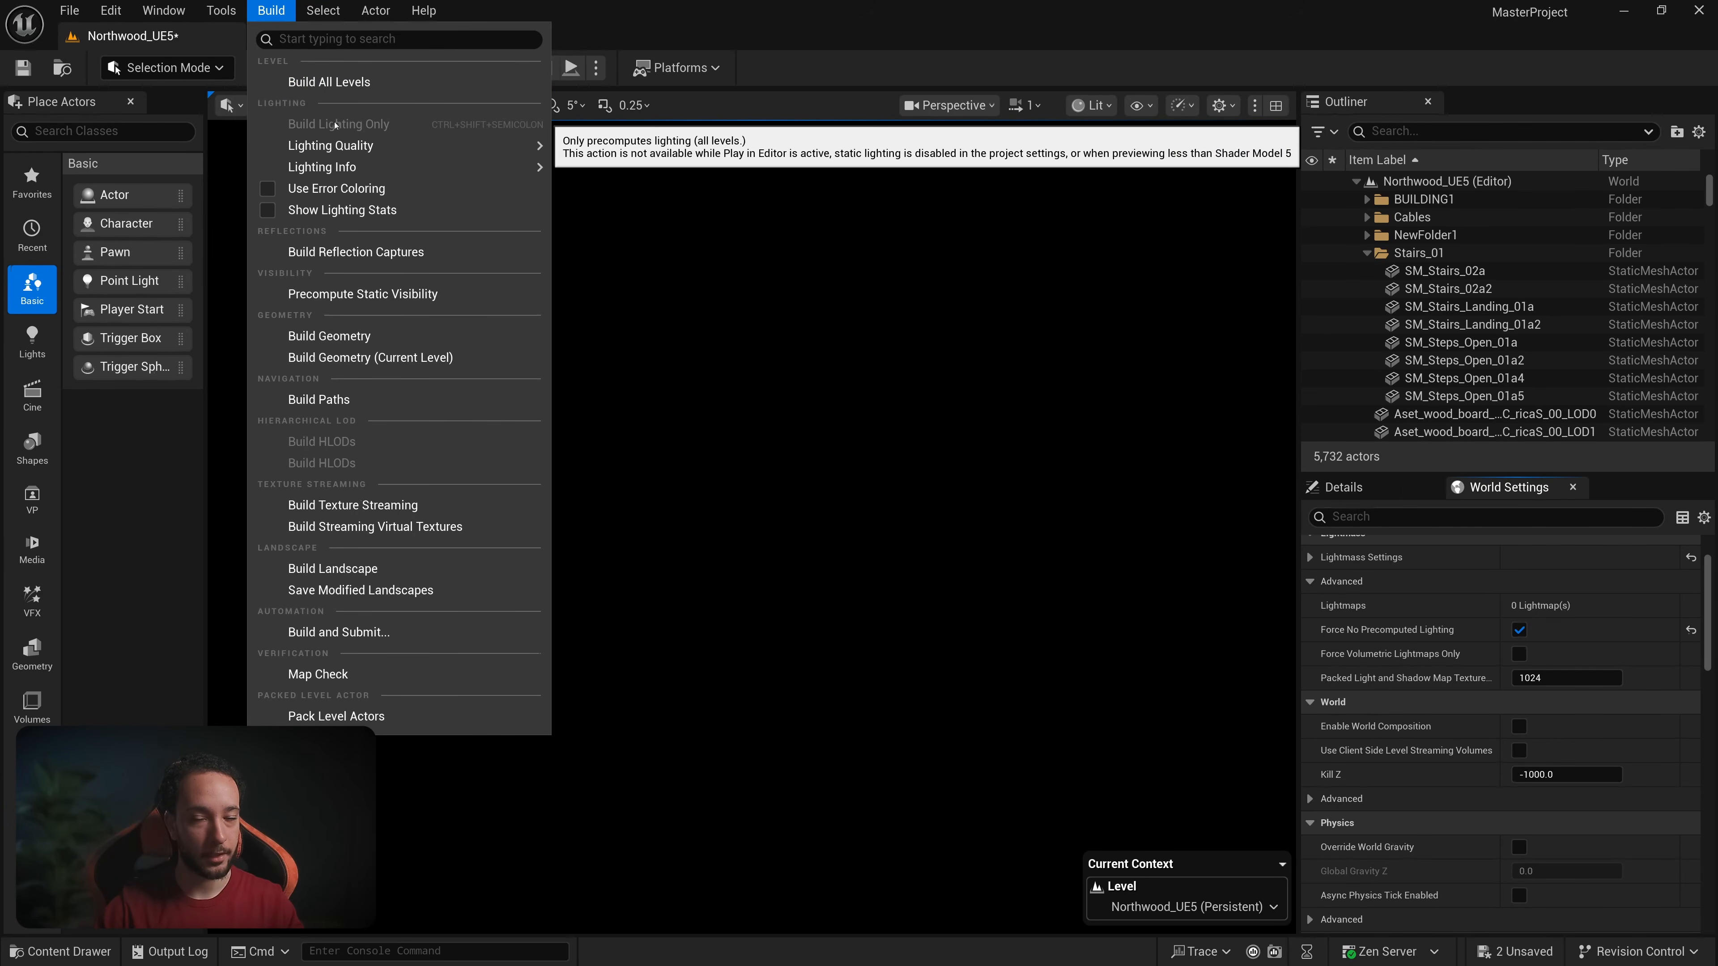
pyautogui.click(752, 213)
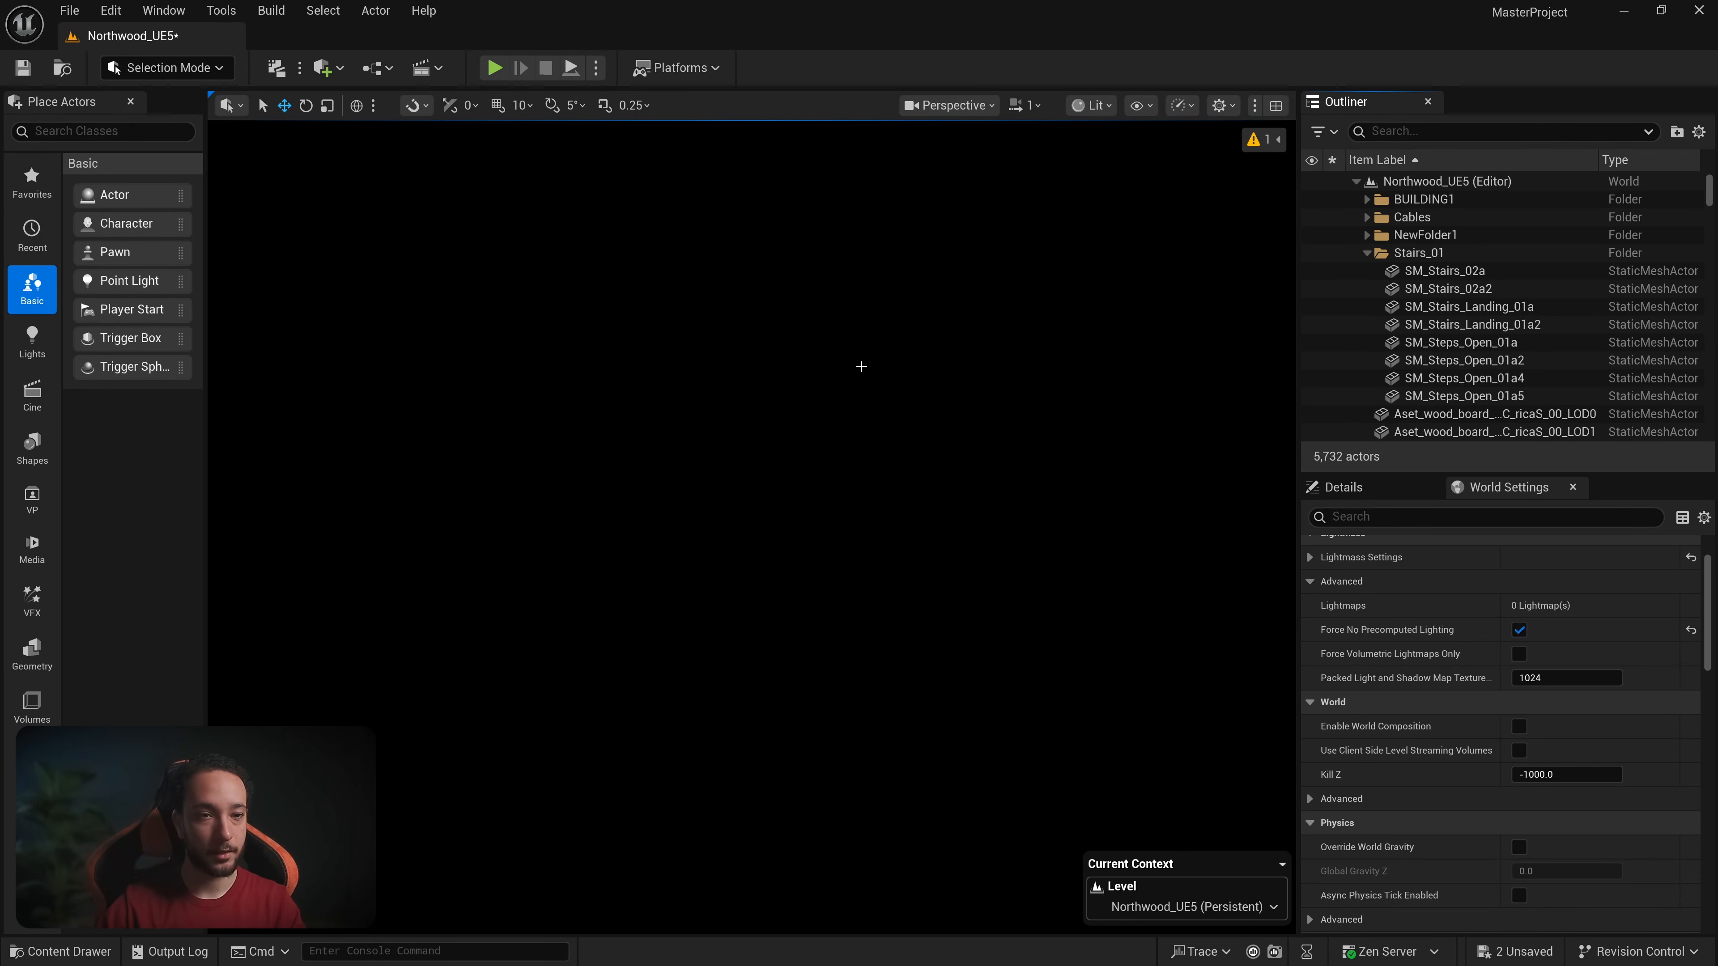
# Step: Create a folder named "Global Lighting" at the root of the Northwood_UE5 level in the Outliner
pyautogui.click(1438, 181)
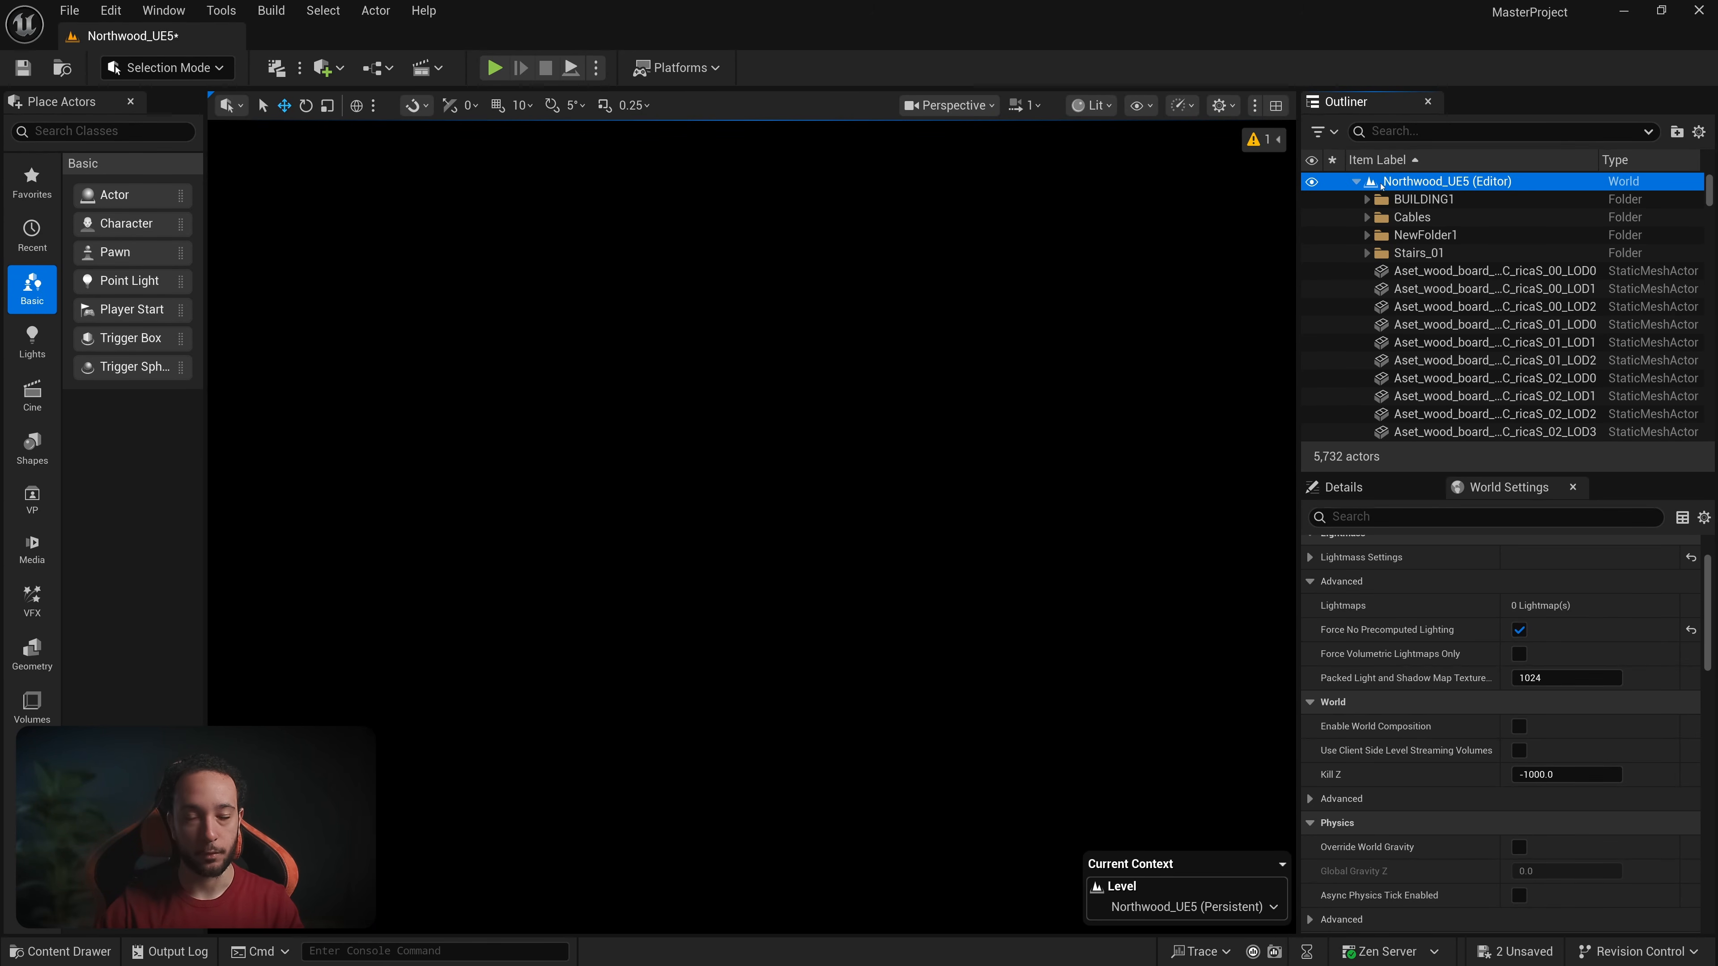
pyautogui.rightClick(1437, 182)
pyautogui.click(1470, 219)
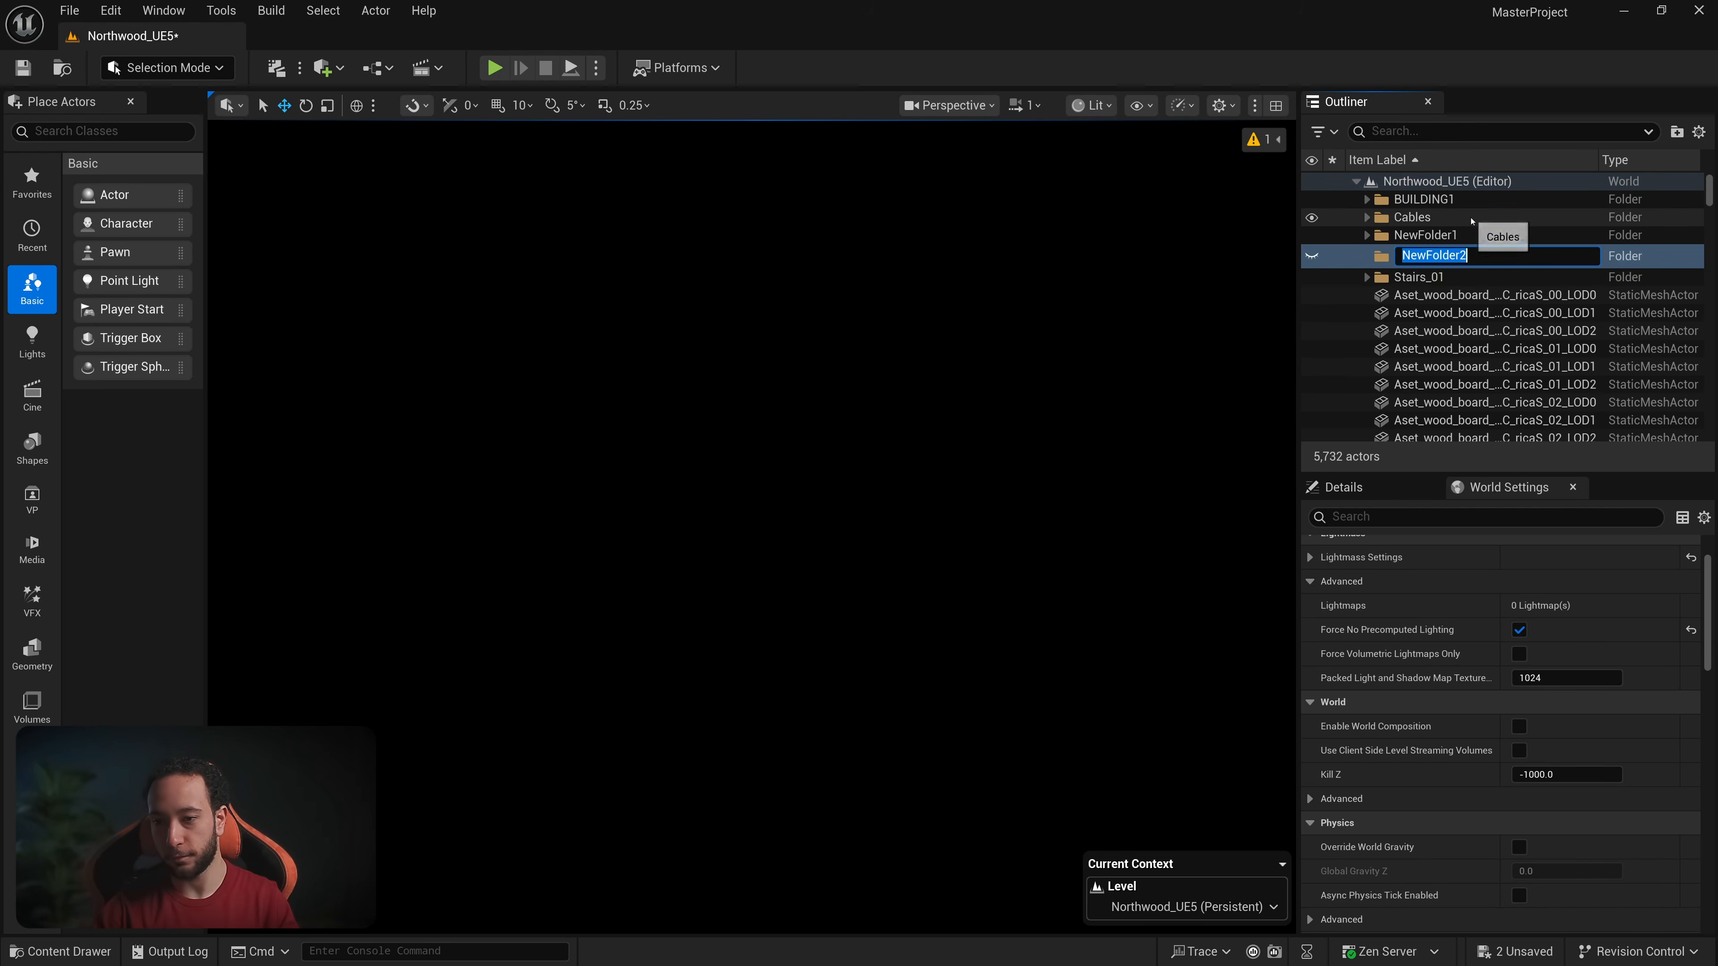
pyautogui.press('BackSpace')
pyautogui.write('Global Lighting')
pyautogui.press('Return')
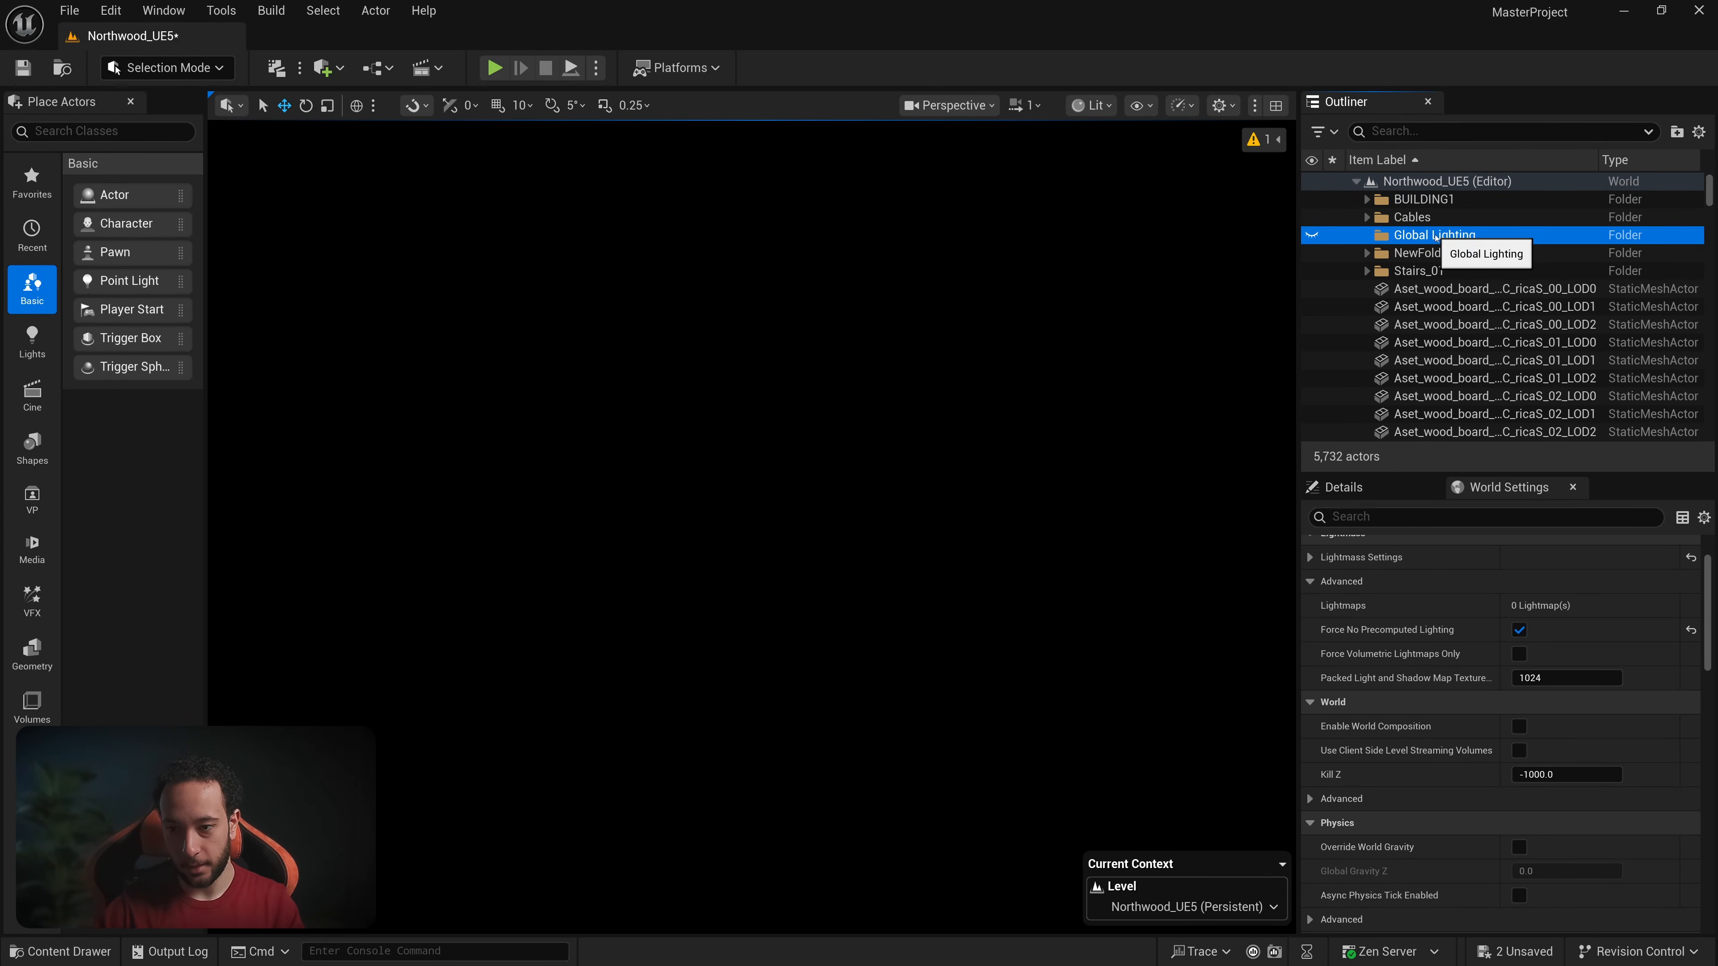
# Step: Make the Global Lighting folder the current folder so that new actors are placed in it
pyautogui.doubleClick(1430, 235)
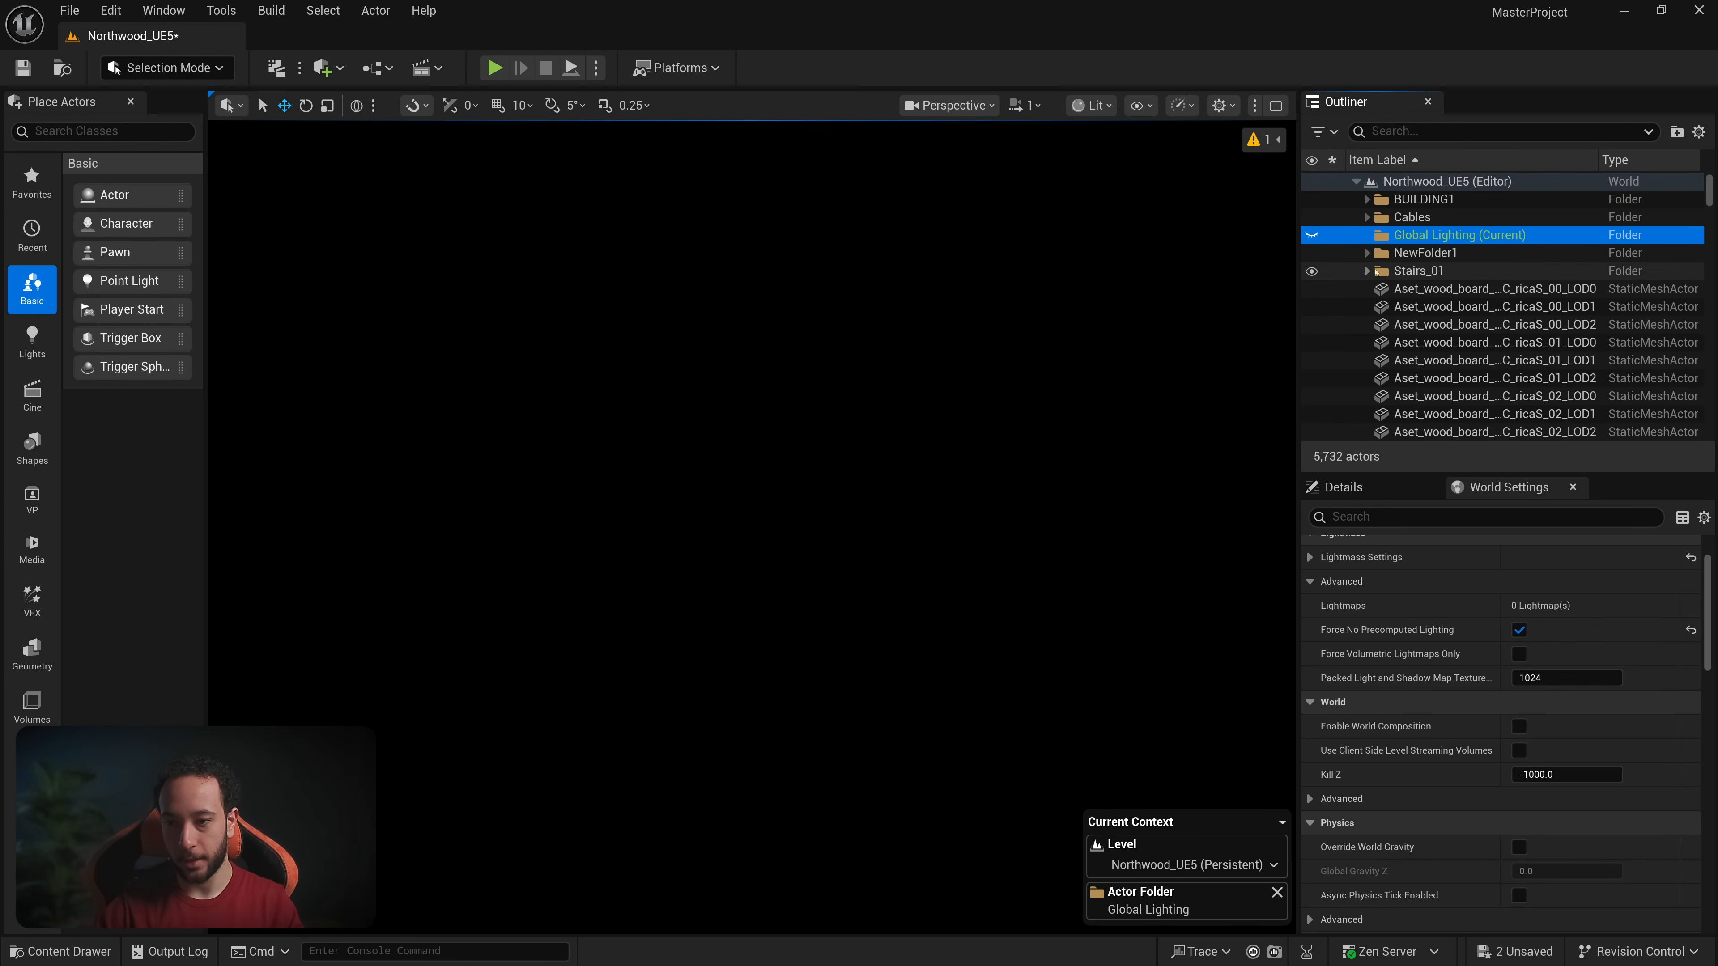
pyautogui.rightClick(1424, 238)
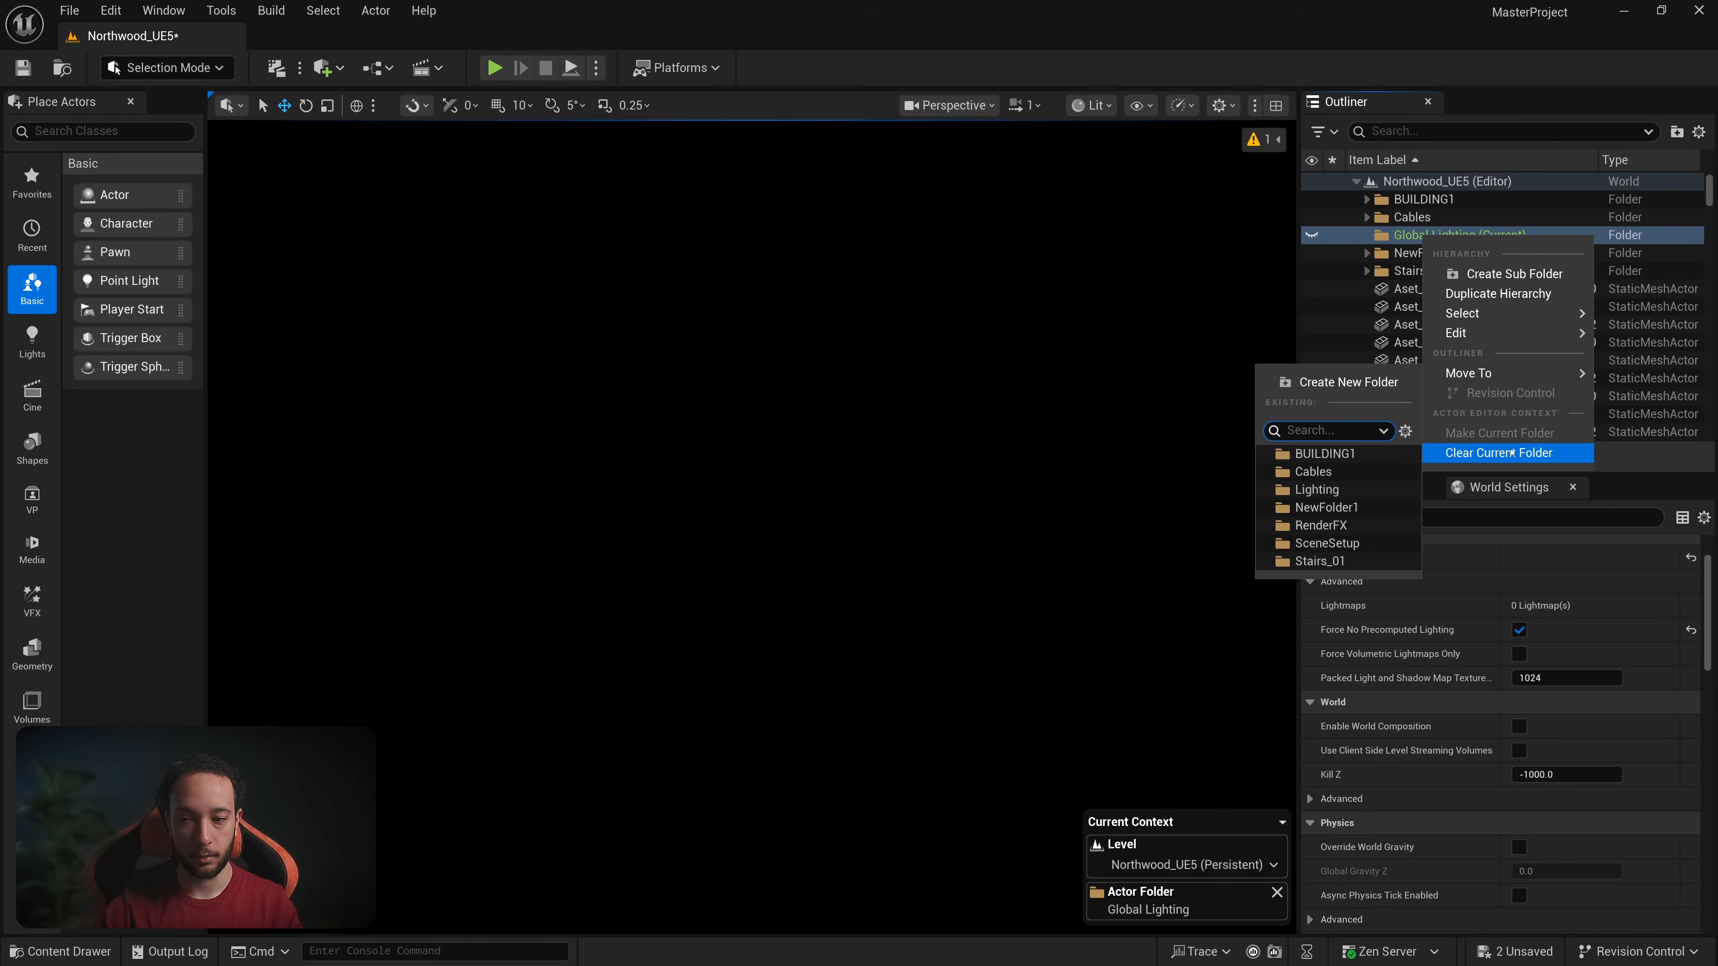
pyautogui.press('Escape')
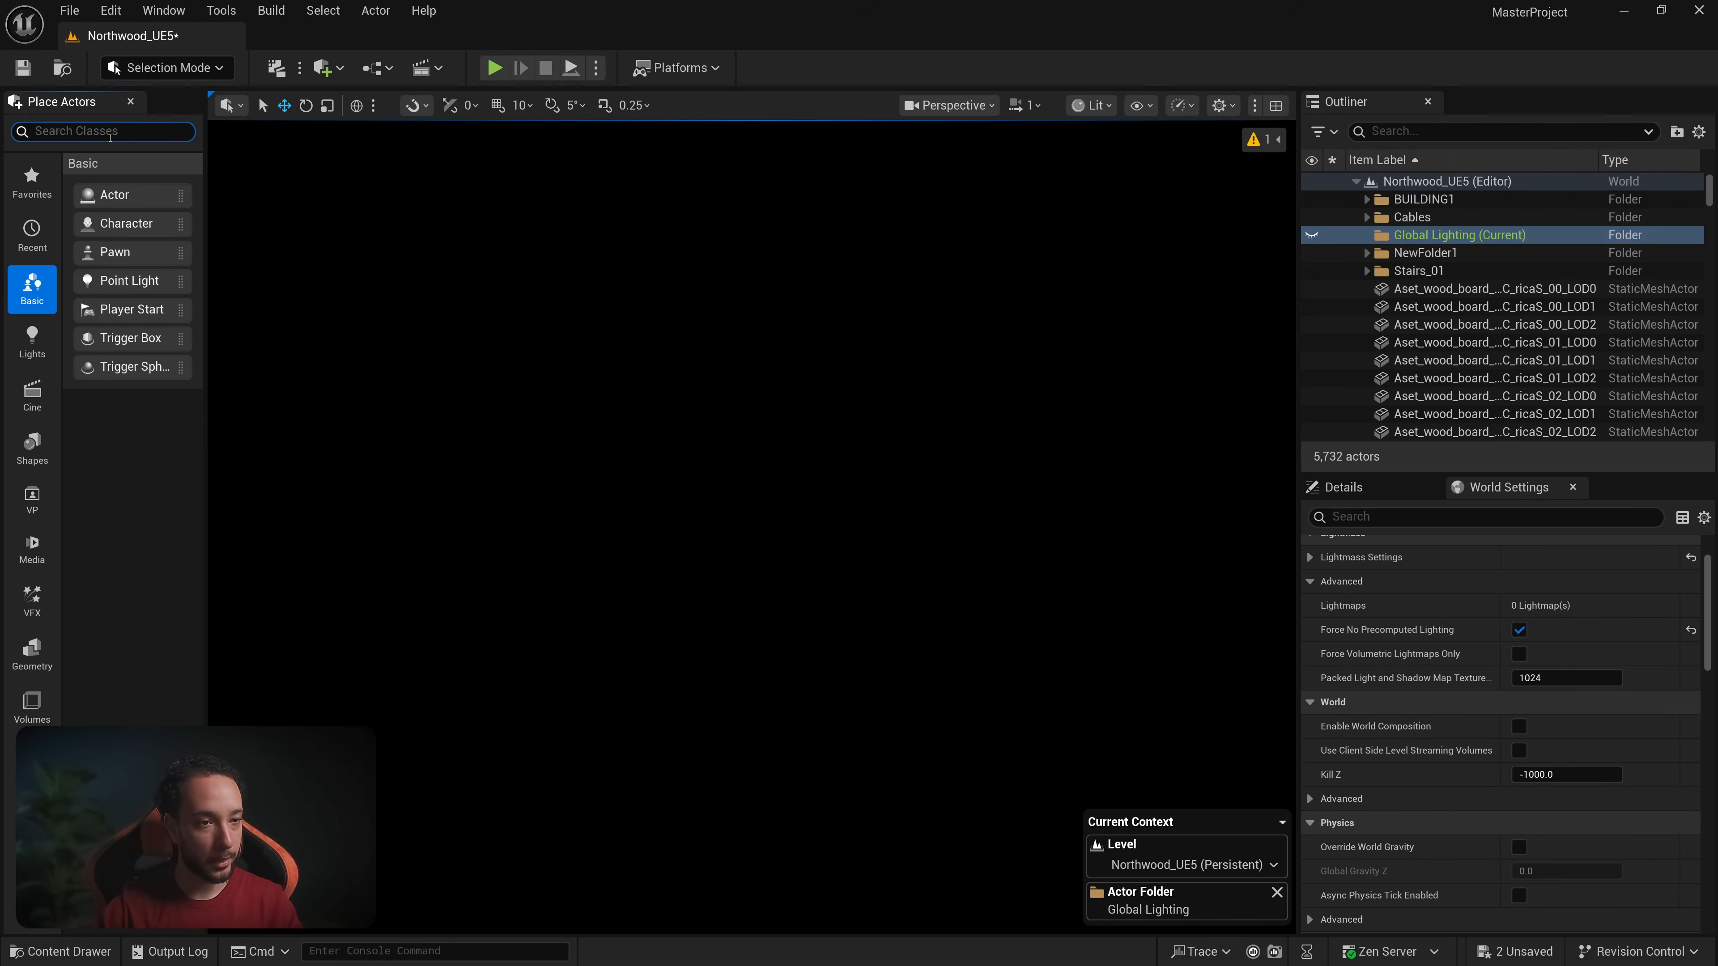
# Step: Add a directional light to the scene and hide it
pyautogui.click(41, 358)
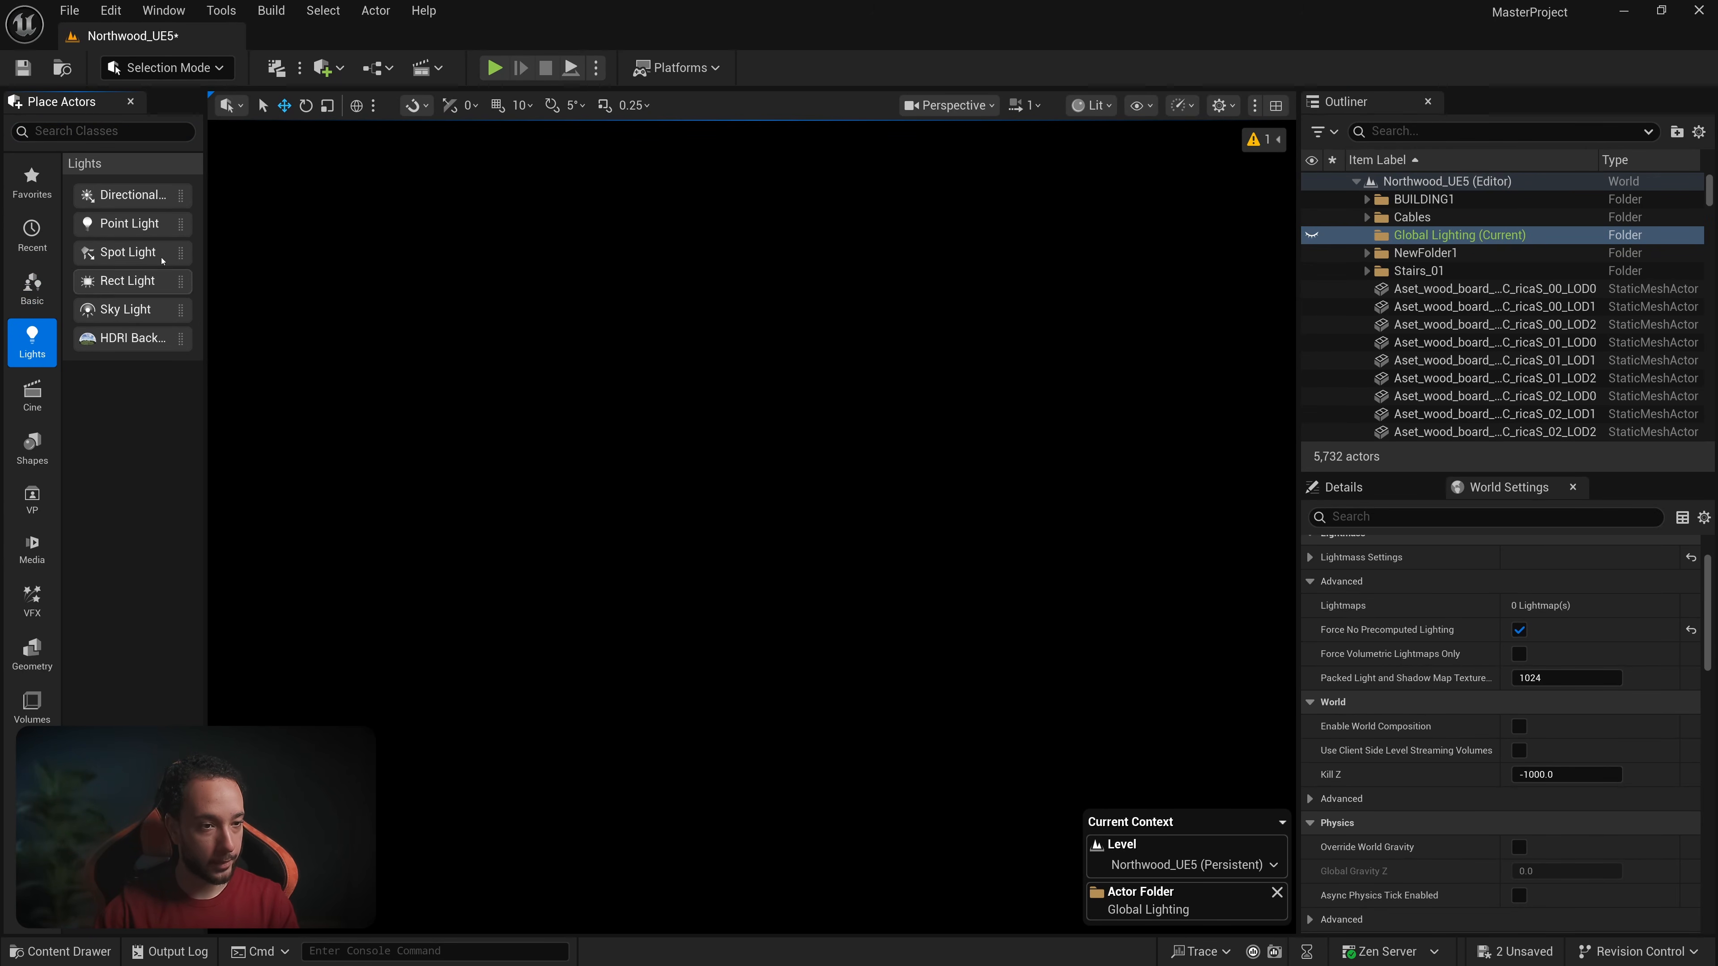
pyautogui.moveTo(786, 672); pyautogui.dragTo(809, 716)
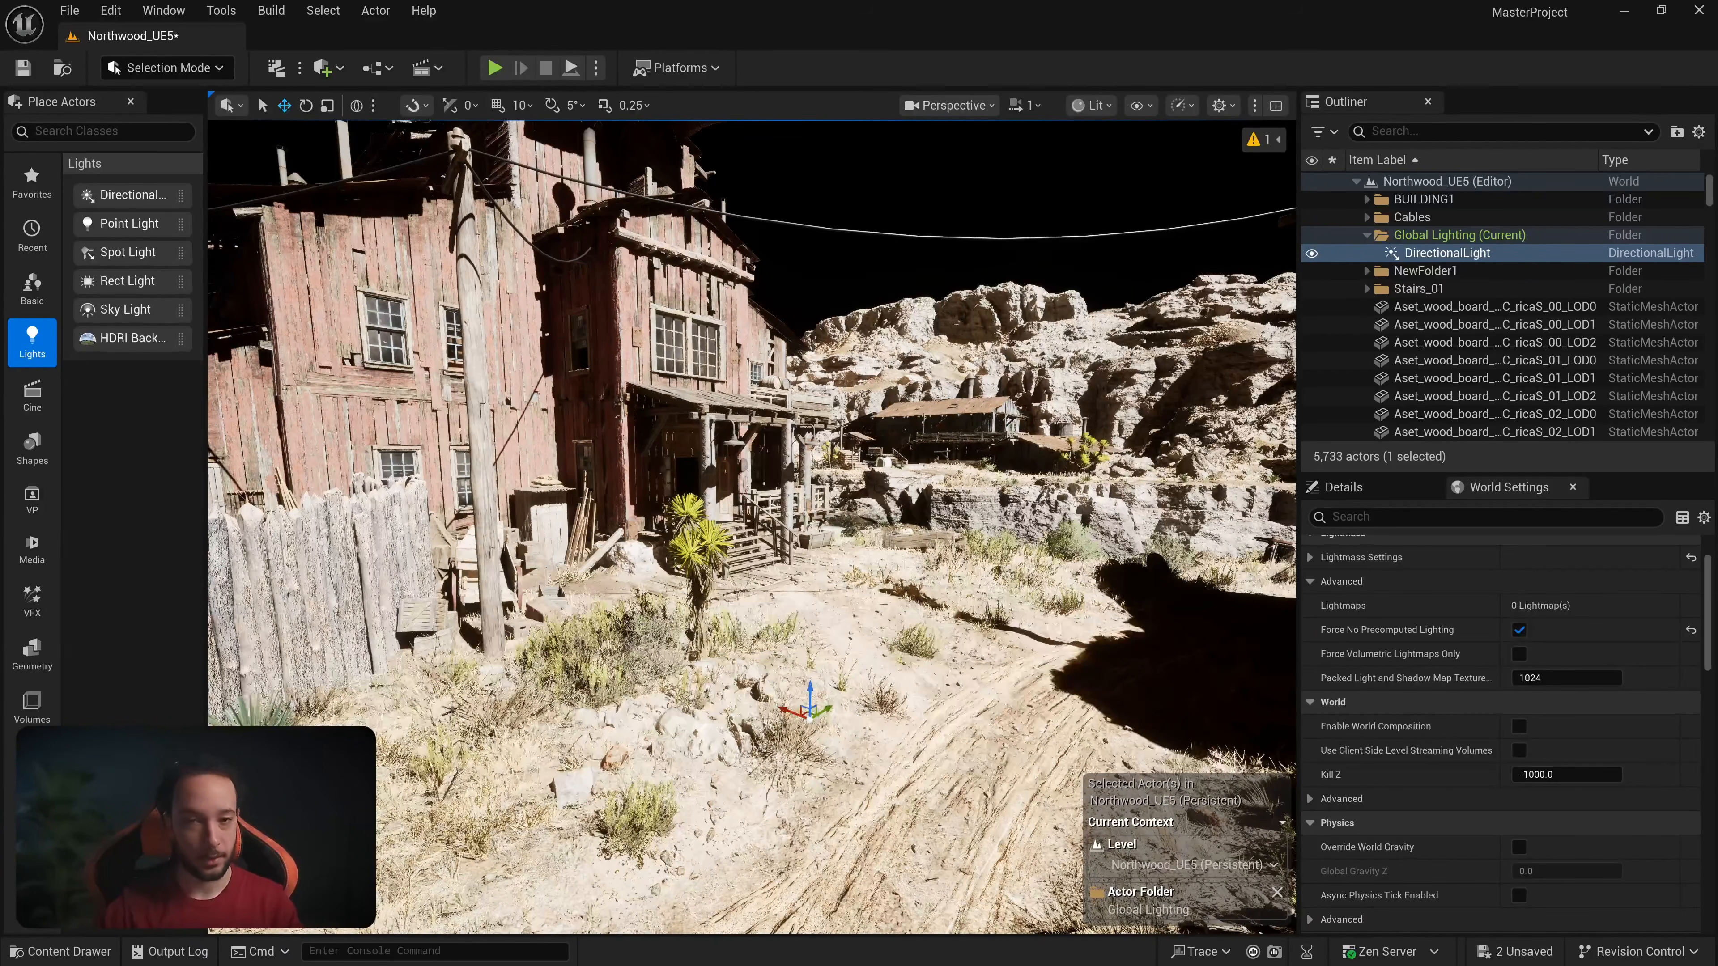
pyautogui.doubleClick(1436, 252)
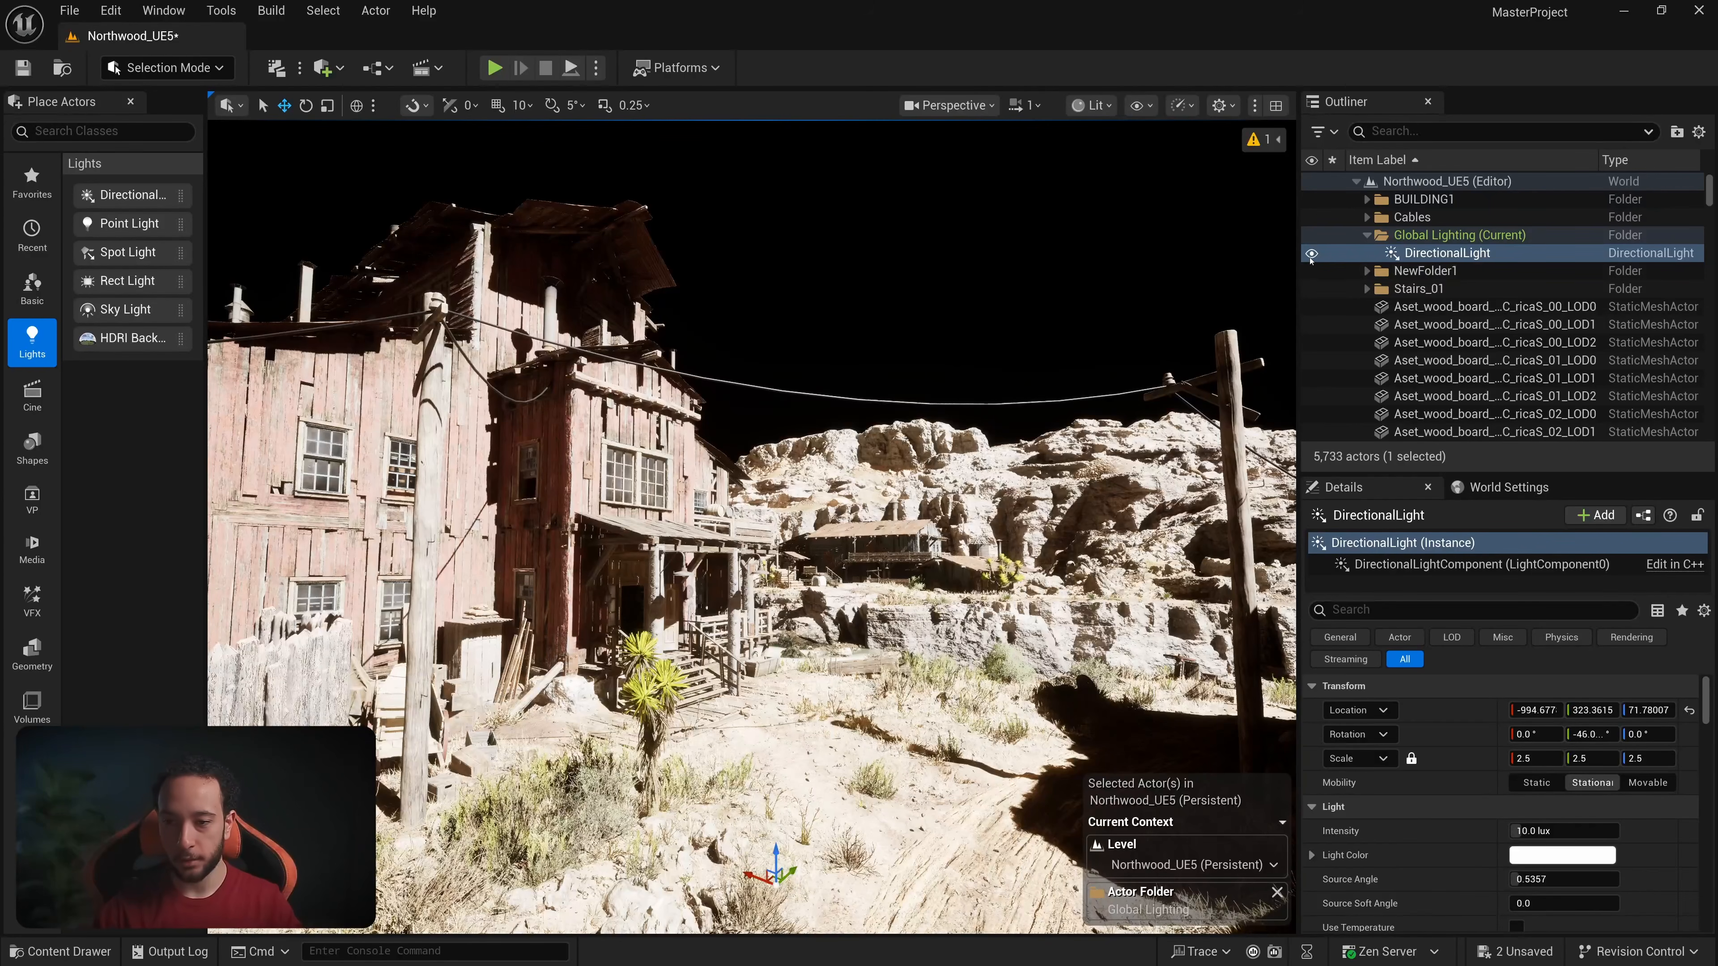
pyautogui.press('h')
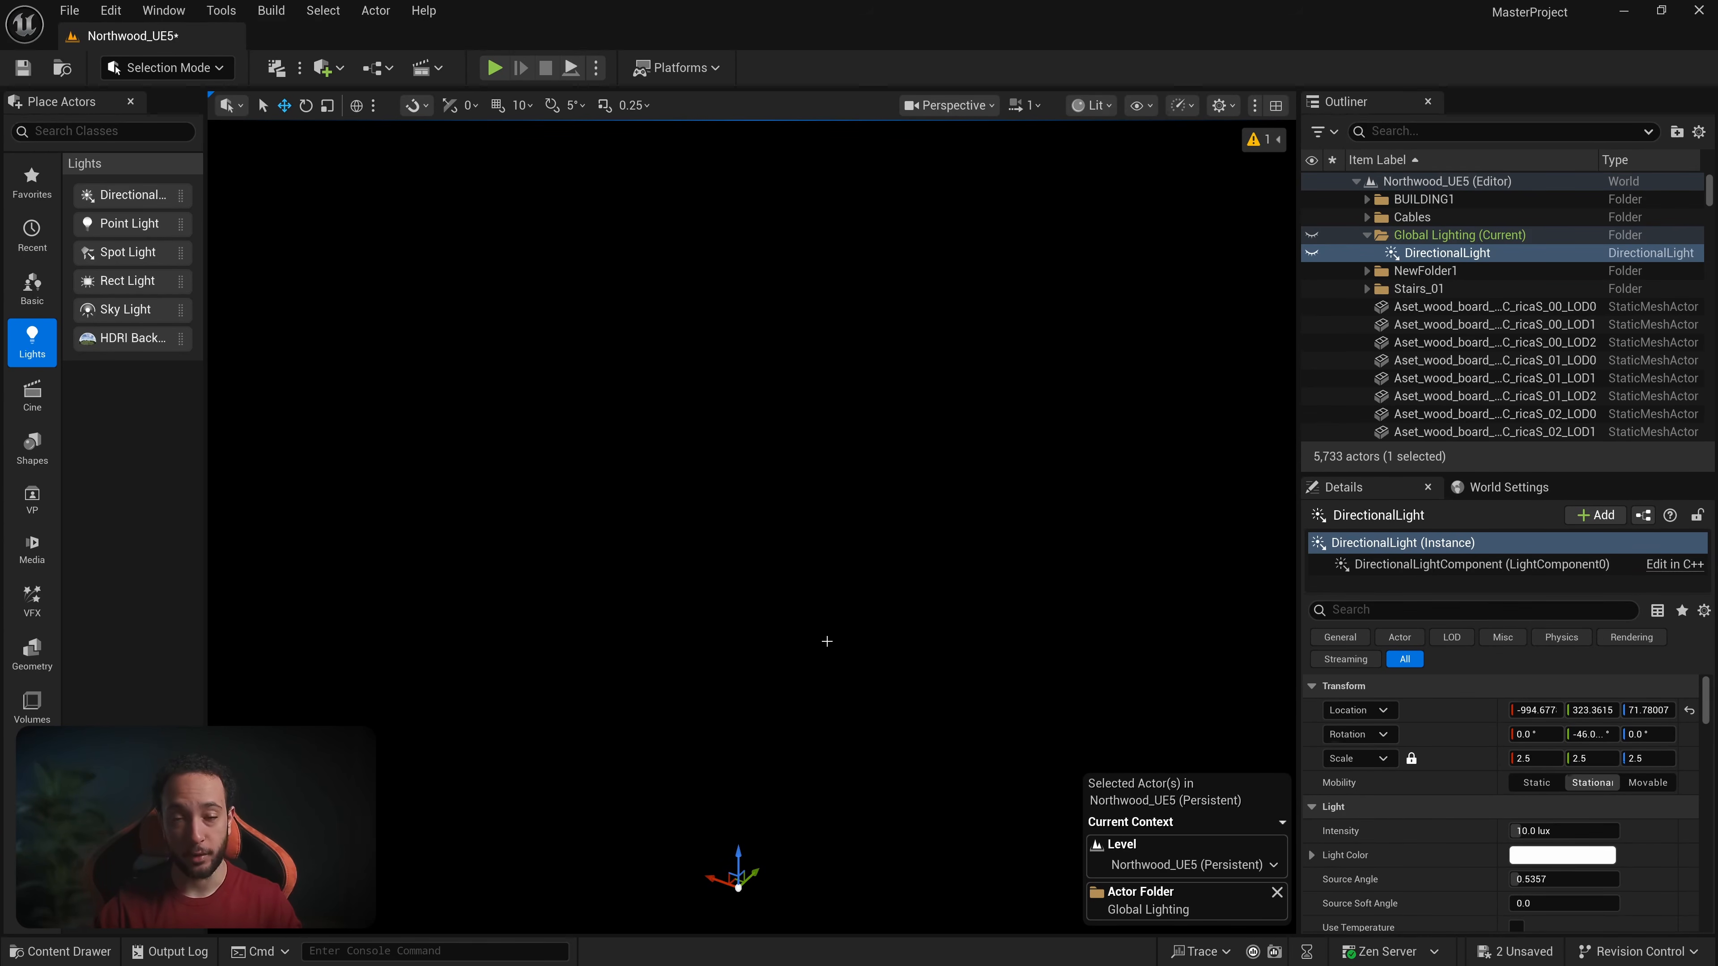
# Step: Place the SM_Sky_Sphere_01_mid mesh from the Skies_LA Skies content folder into the level
pyautogui.hotkey('ctrl', 'space')
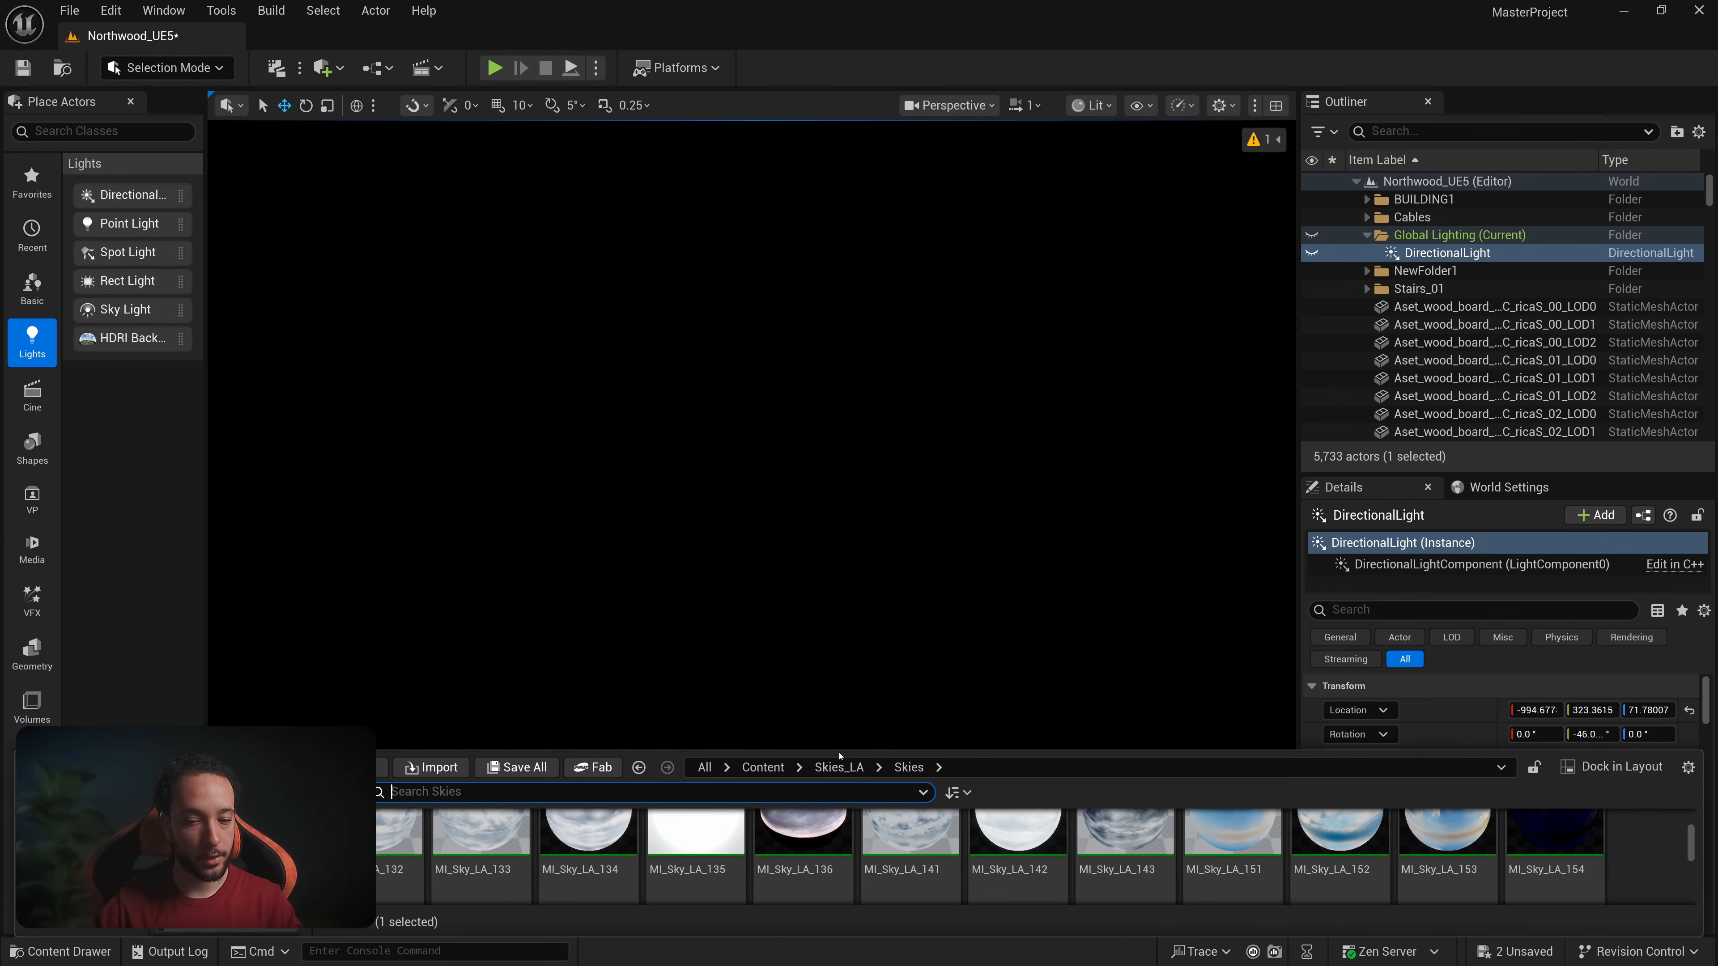
pyautogui.moveTo(770, 746); pyautogui.dragTo(785, 602)
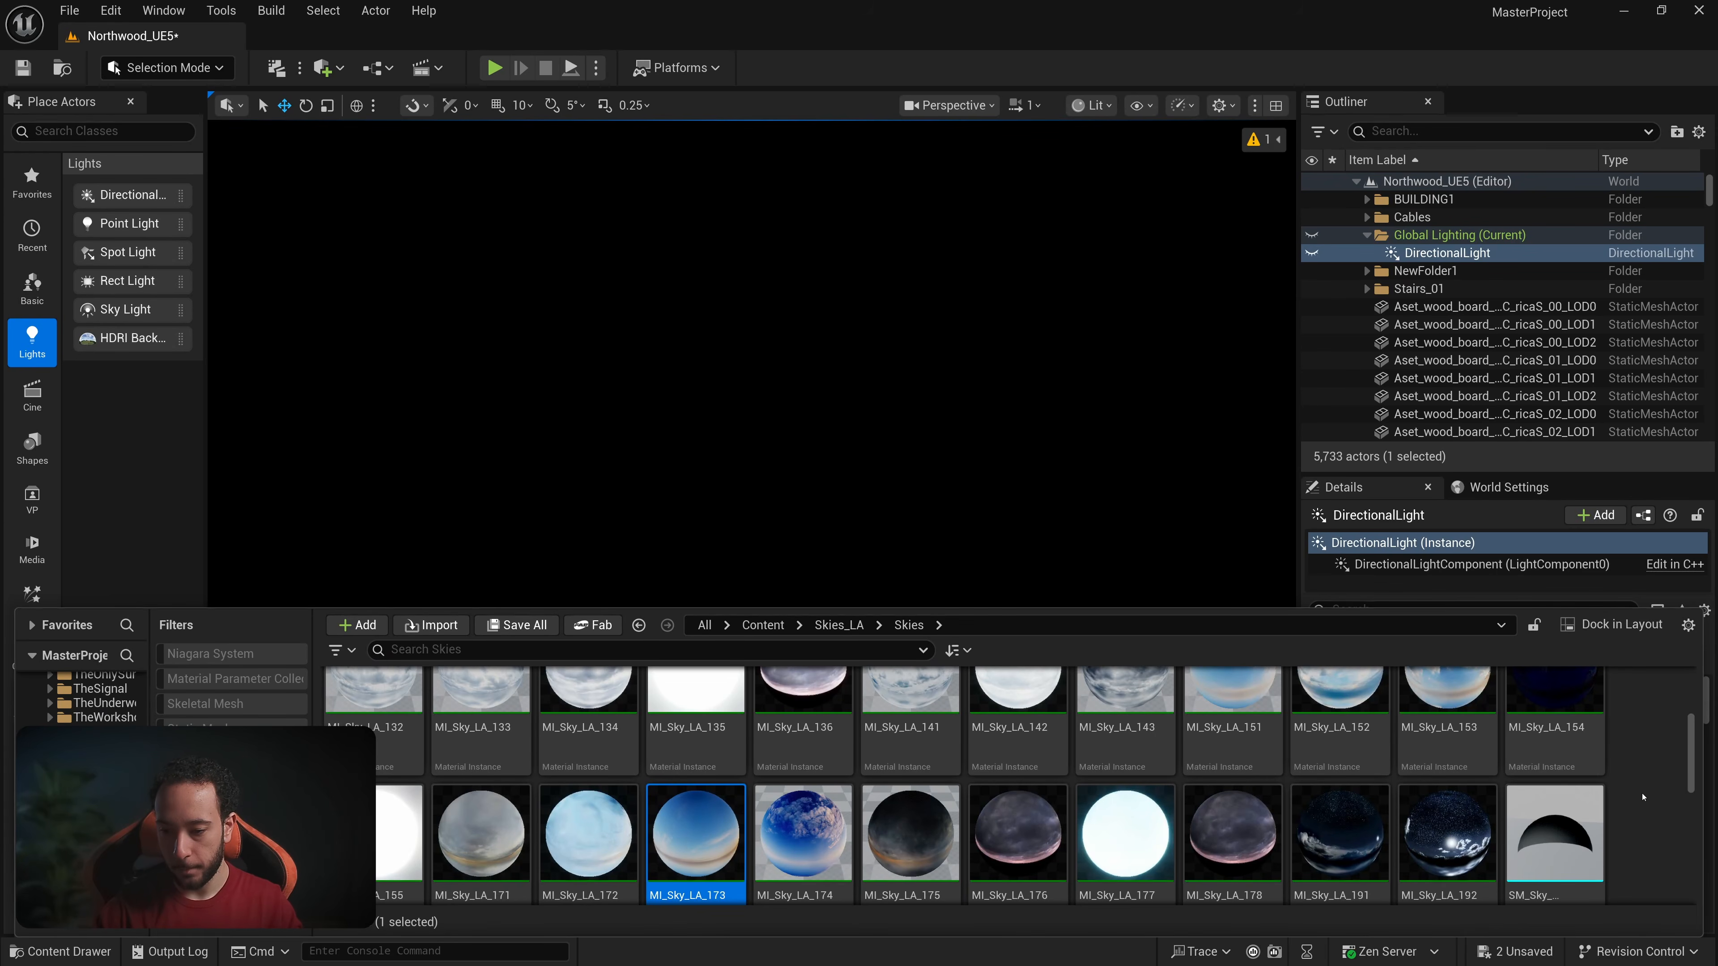
pyautogui.scroll(-3, 1642, 797)
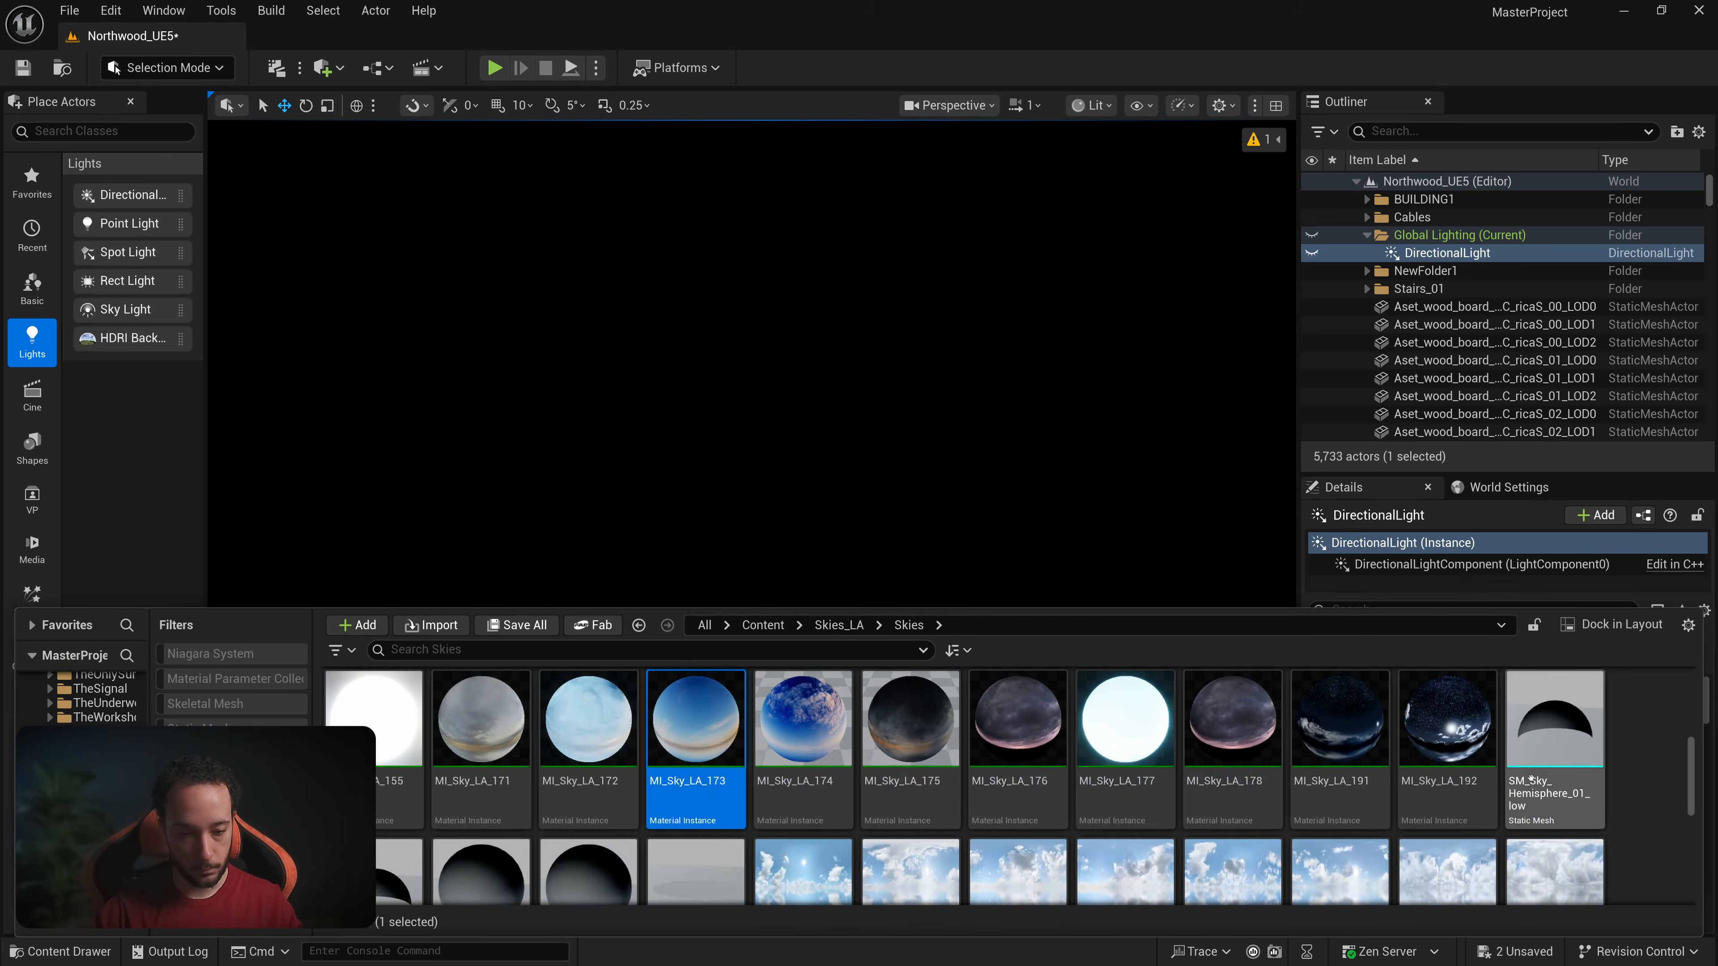
pyautogui.scroll(-3, 1550, 780)
pyautogui.moveTo(590, 756)
pyautogui.moveTo(590, 756); pyautogui.dragTo(777, 738)
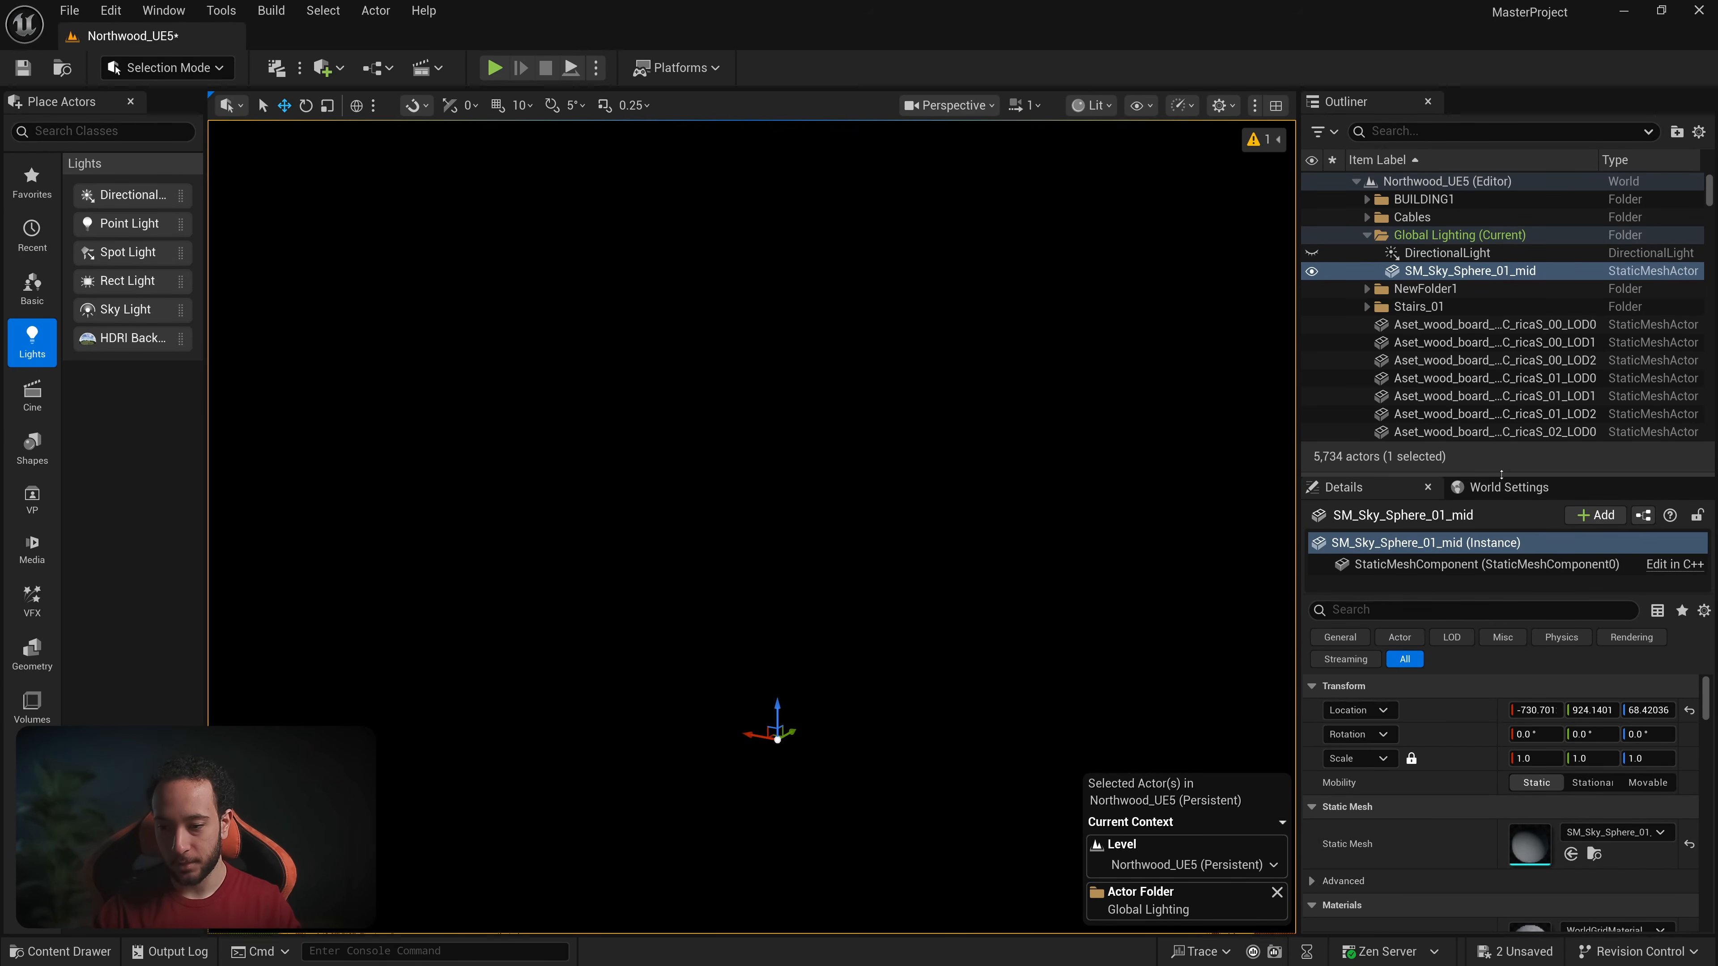
# Step: With the viewport in Unlit mode, reset the sky sphere's location to the origin and set its uniform scale to 15000
pyautogui.moveTo(1515, 474); pyautogui.dragTo(1514, 389)
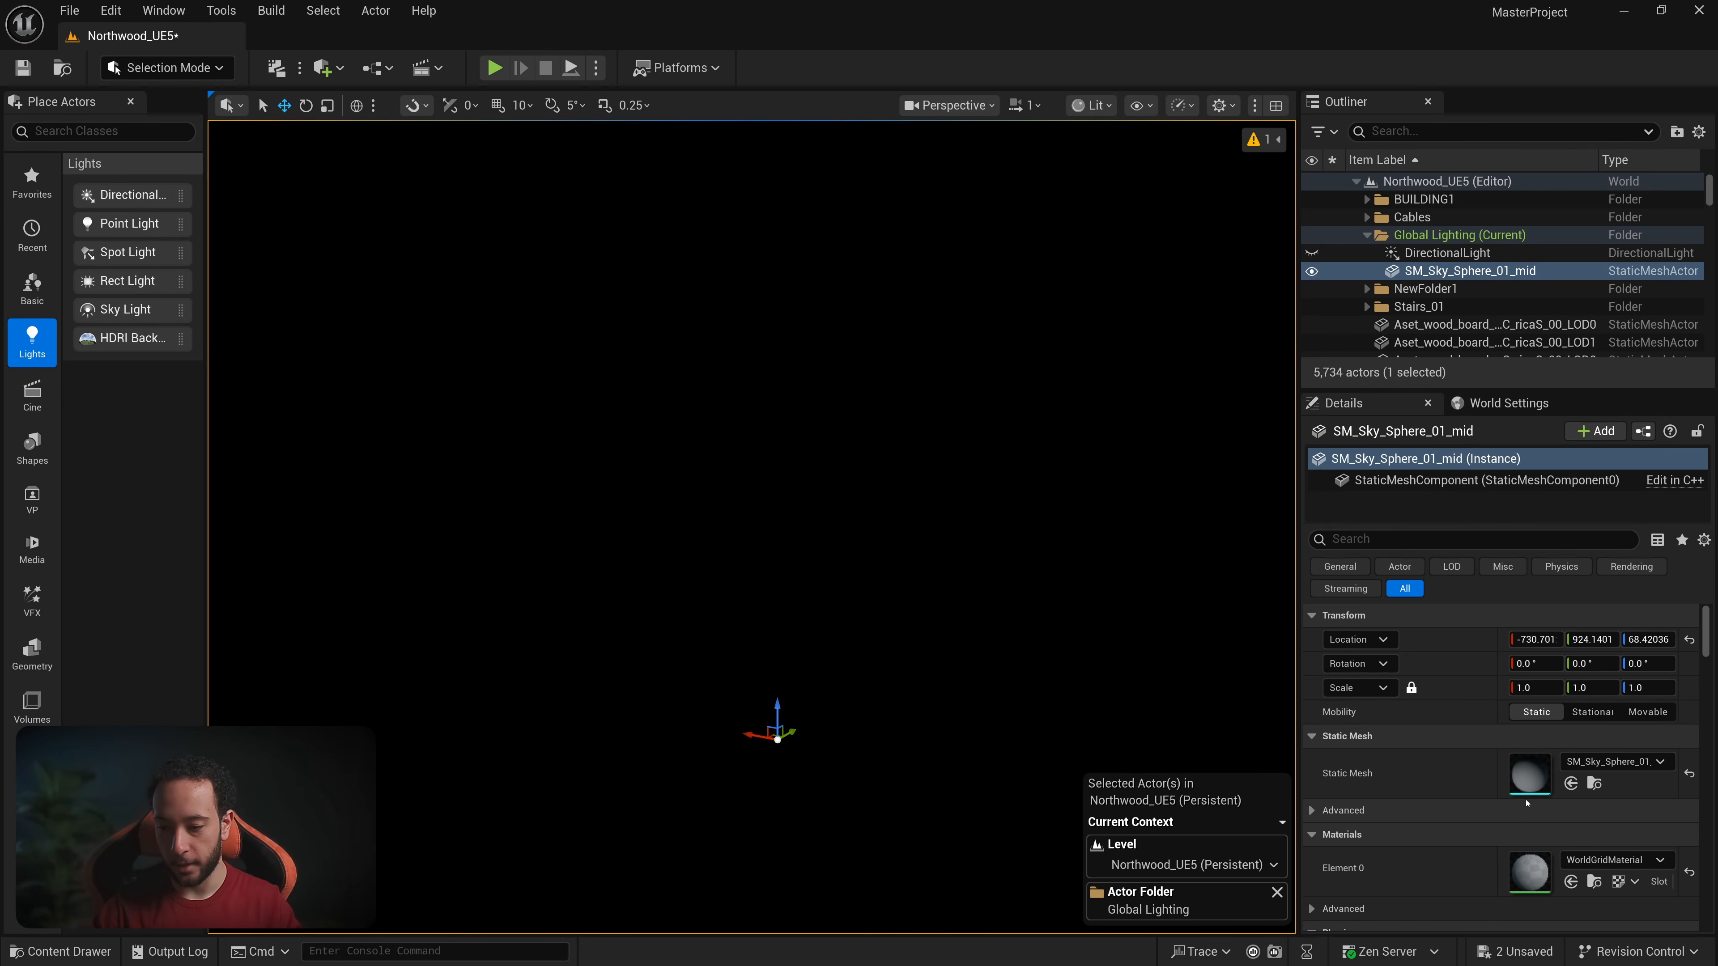
pyautogui.moveTo(876, 602); pyautogui.dragTo(1122, 576, button='right')
pyautogui.hotkey('alt', '3')
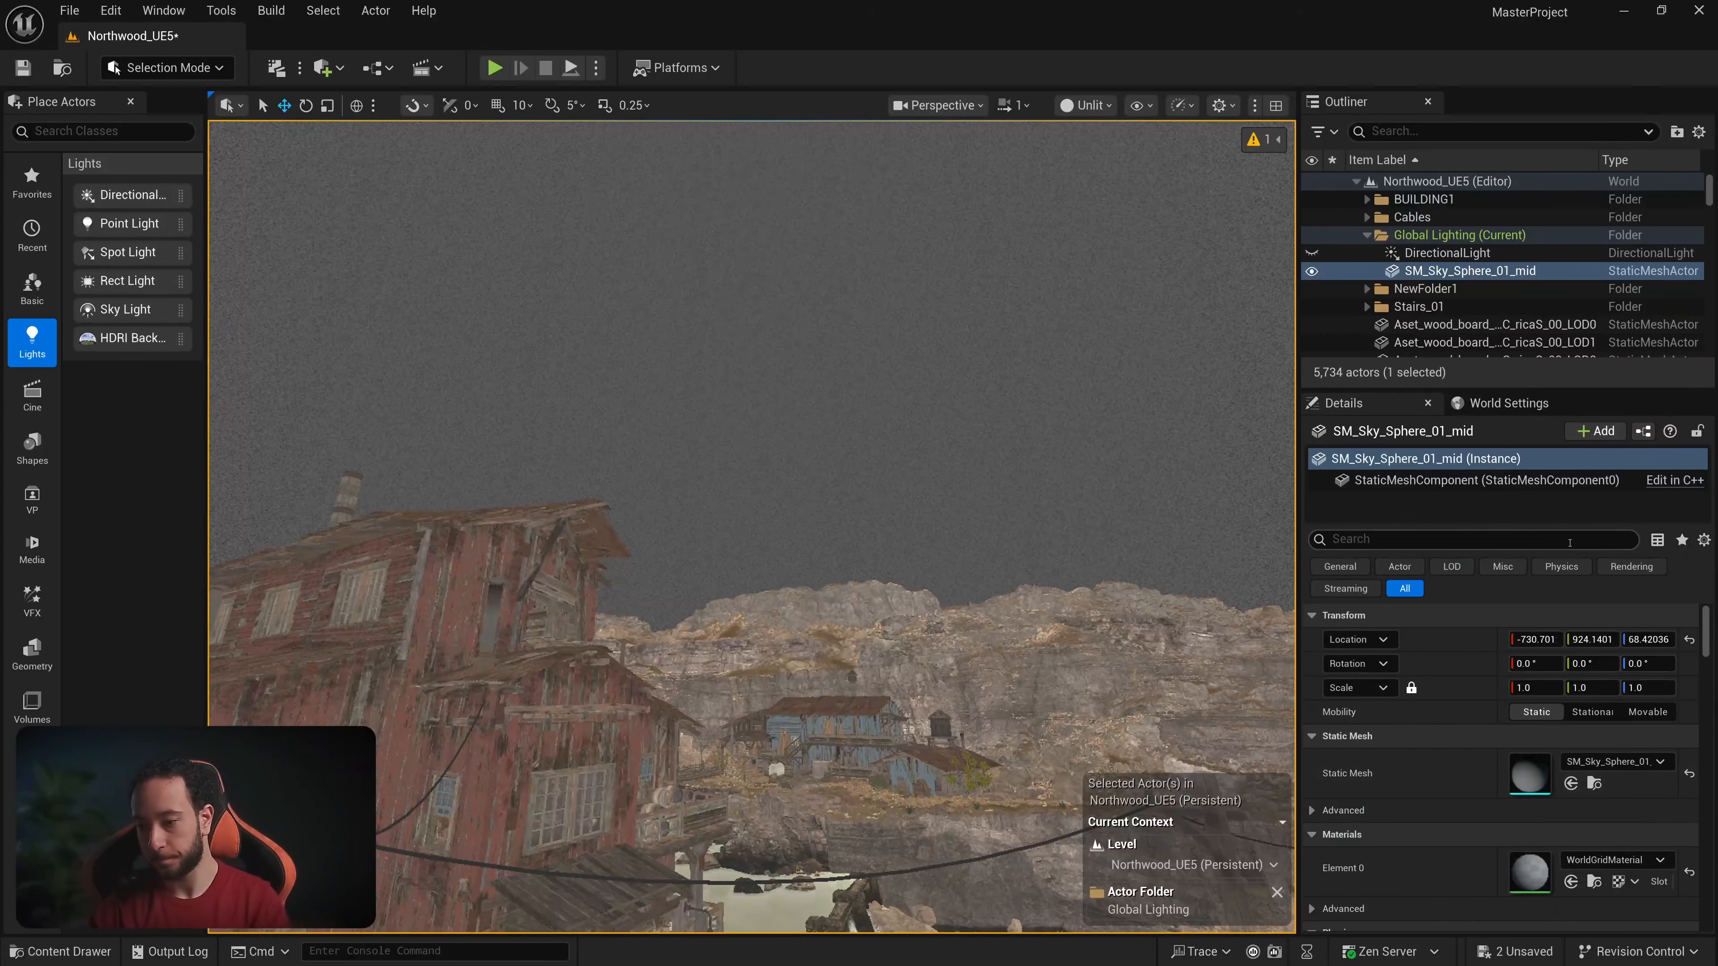
pyautogui.click(1689, 639)
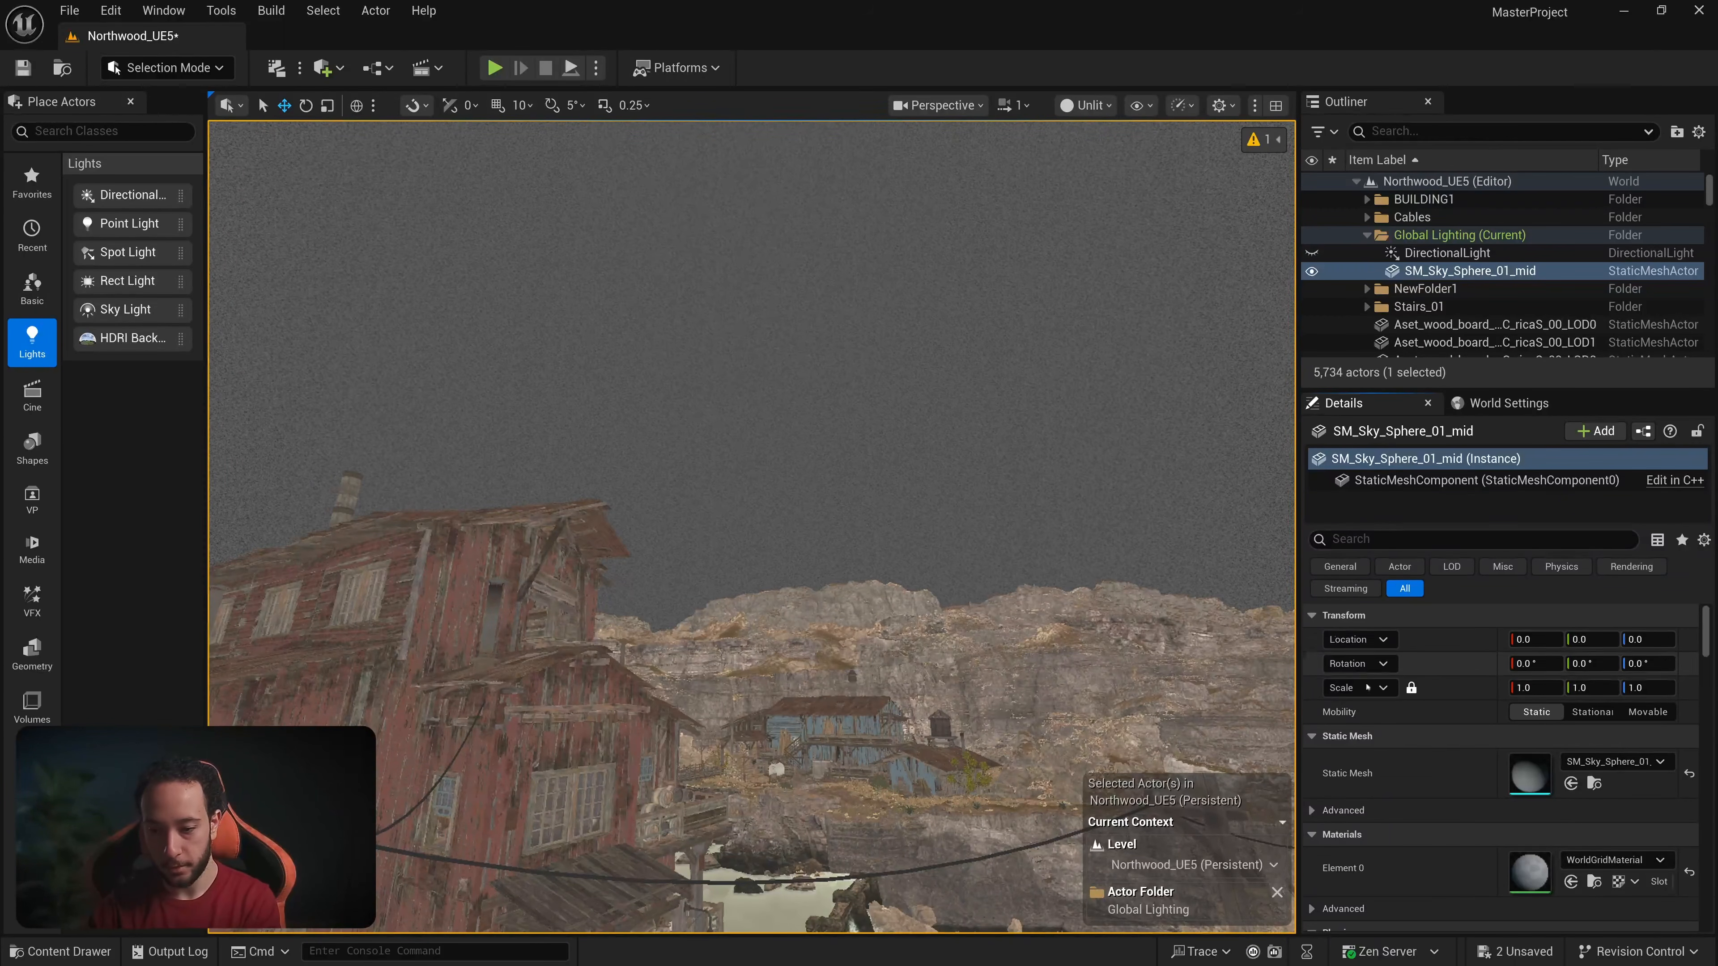
pyautogui.click(1525, 687)
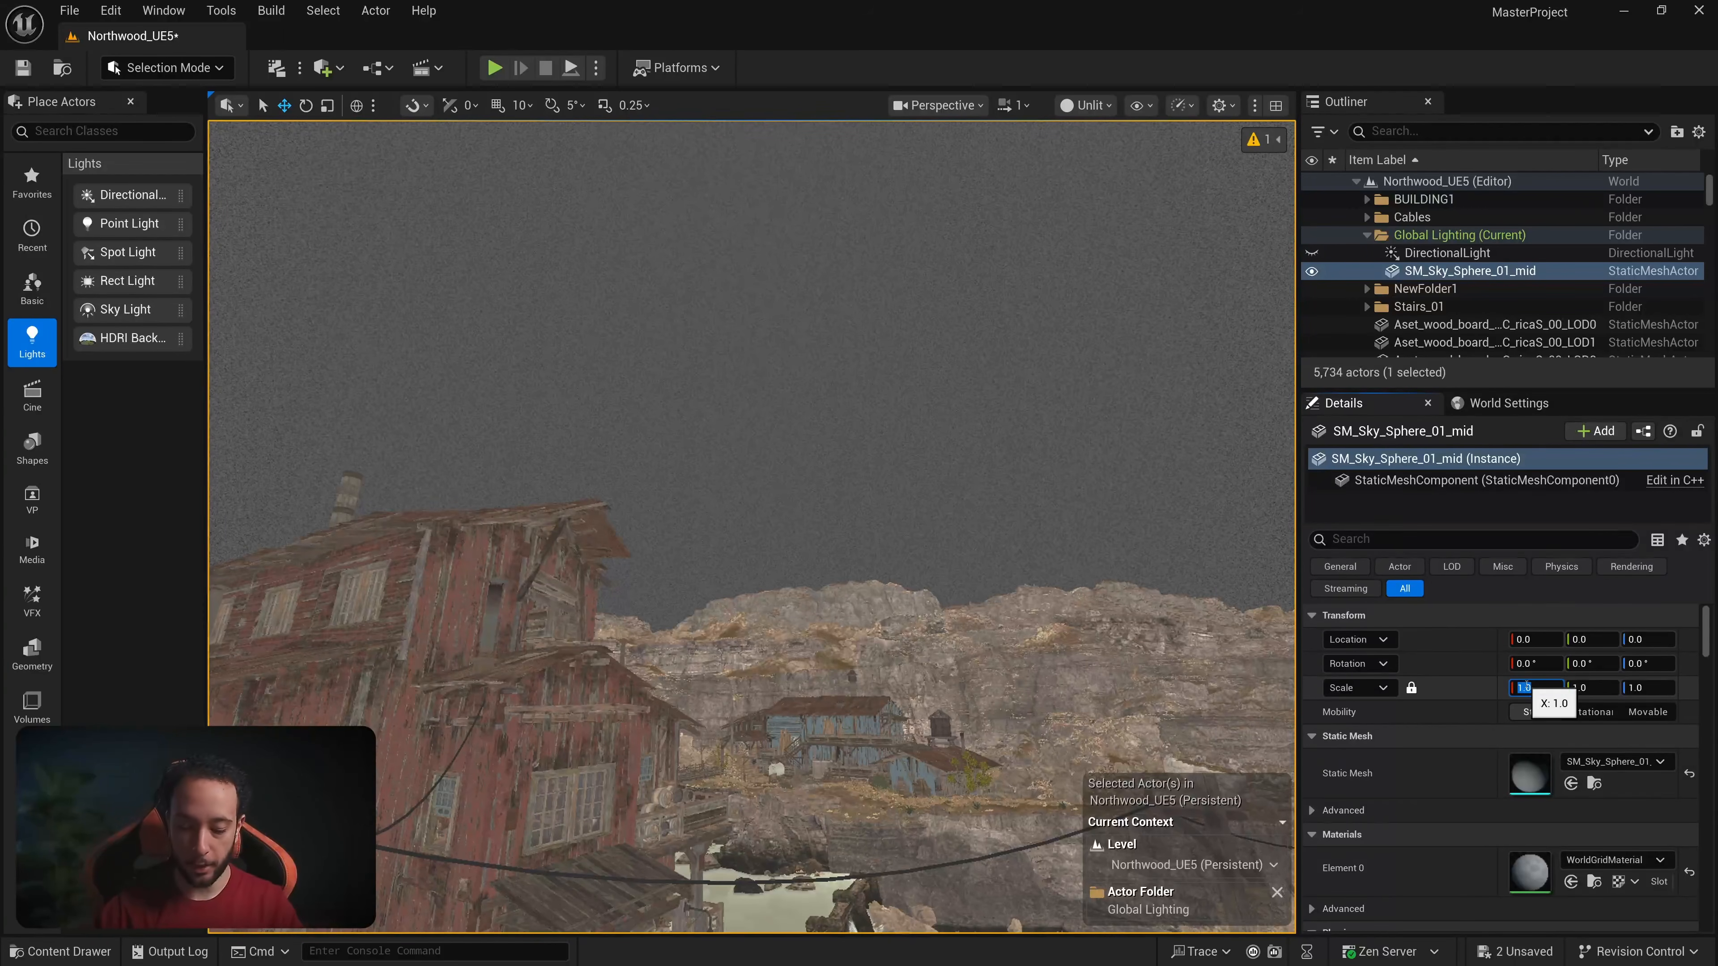
pyautogui.press('Return')
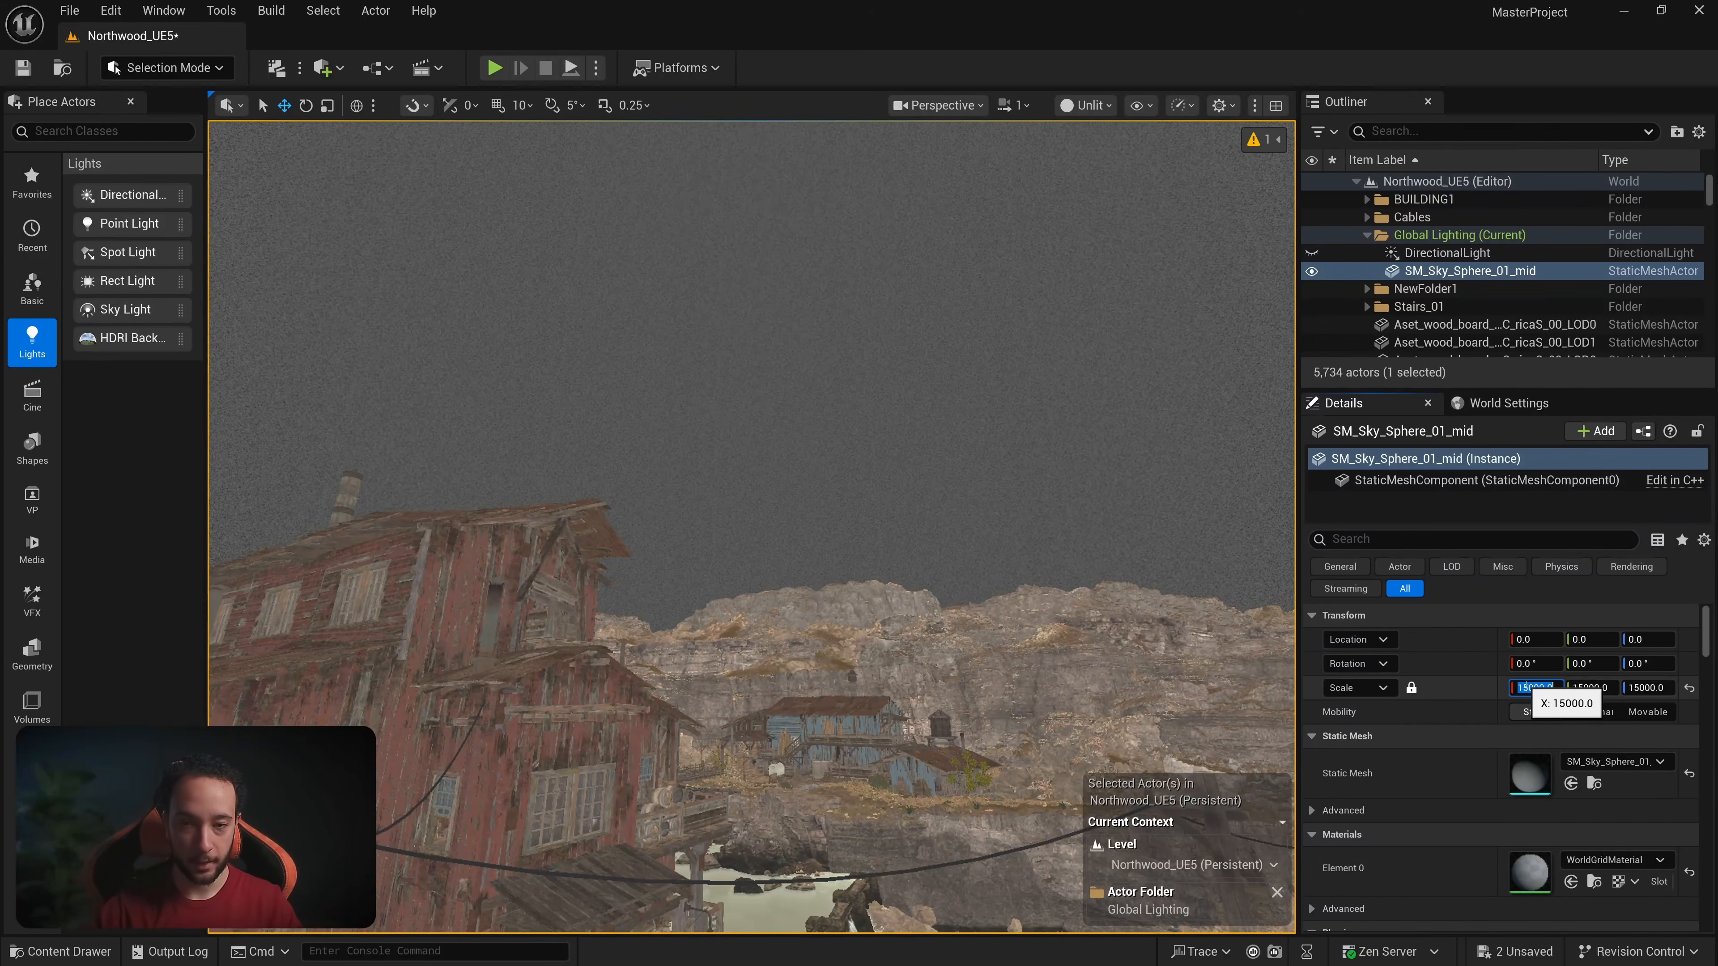
# Step: Assign the sky material instance MI_Sky_LA_172 to the sky sphere's Element 0 material slot
pyautogui.moveTo(991, 478); pyautogui.dragTo(967, 541, button='right')
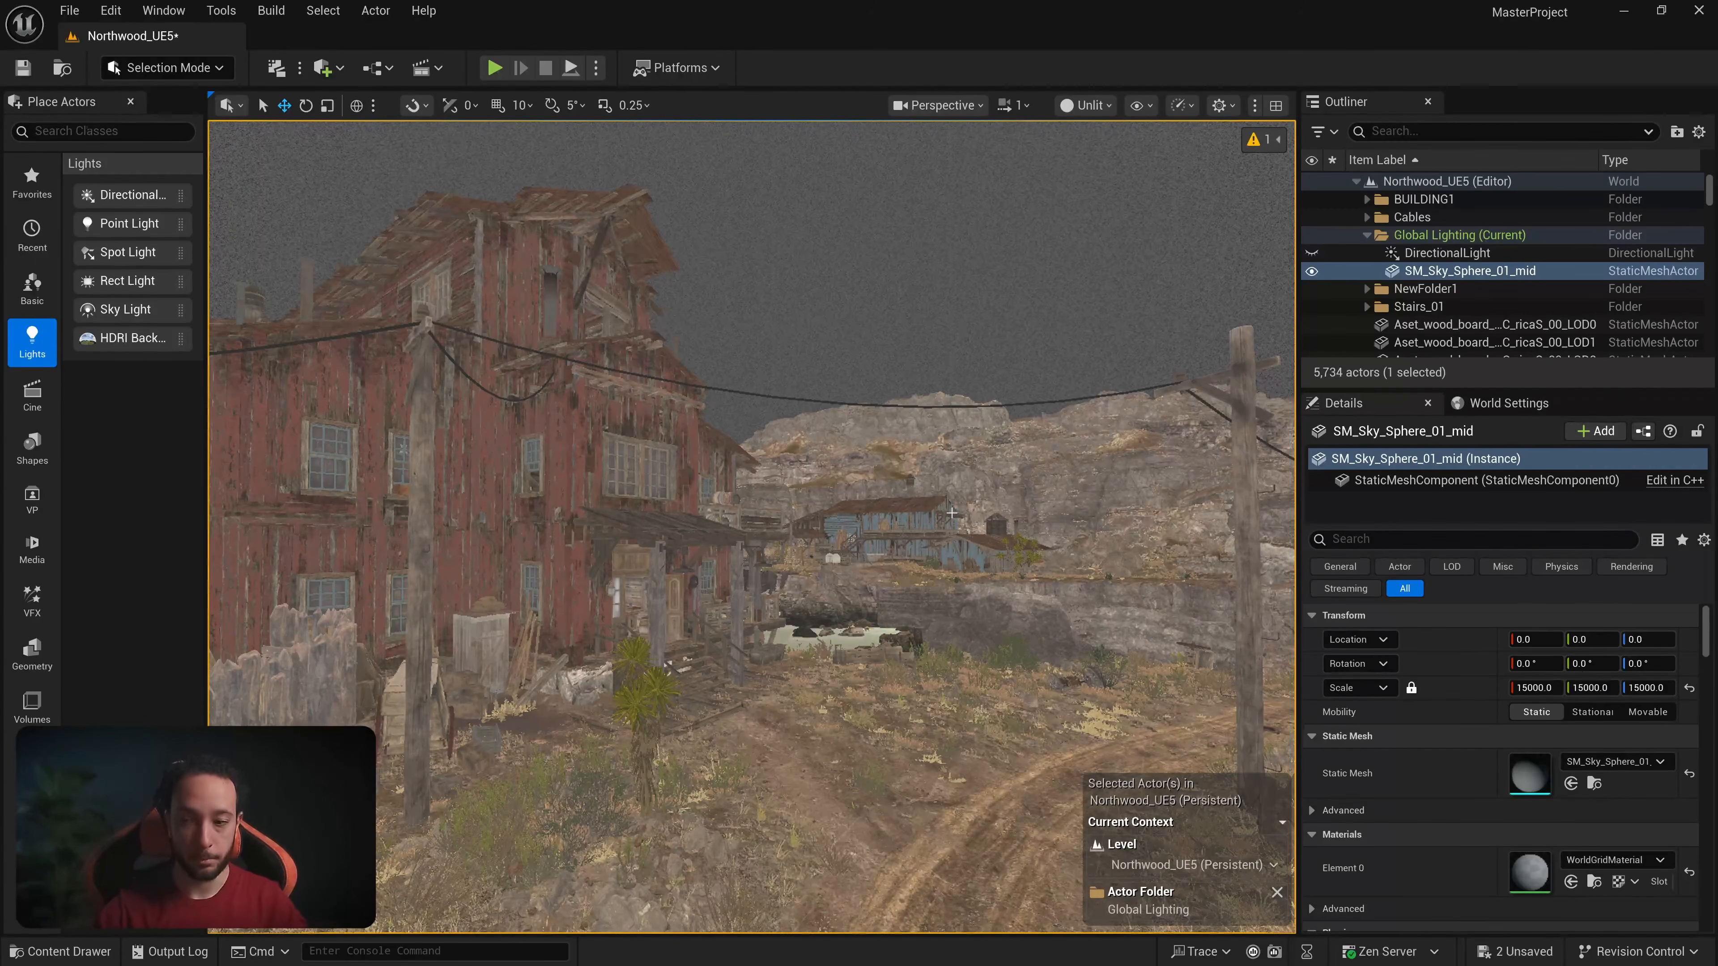
pyautogui.click(94, 948)
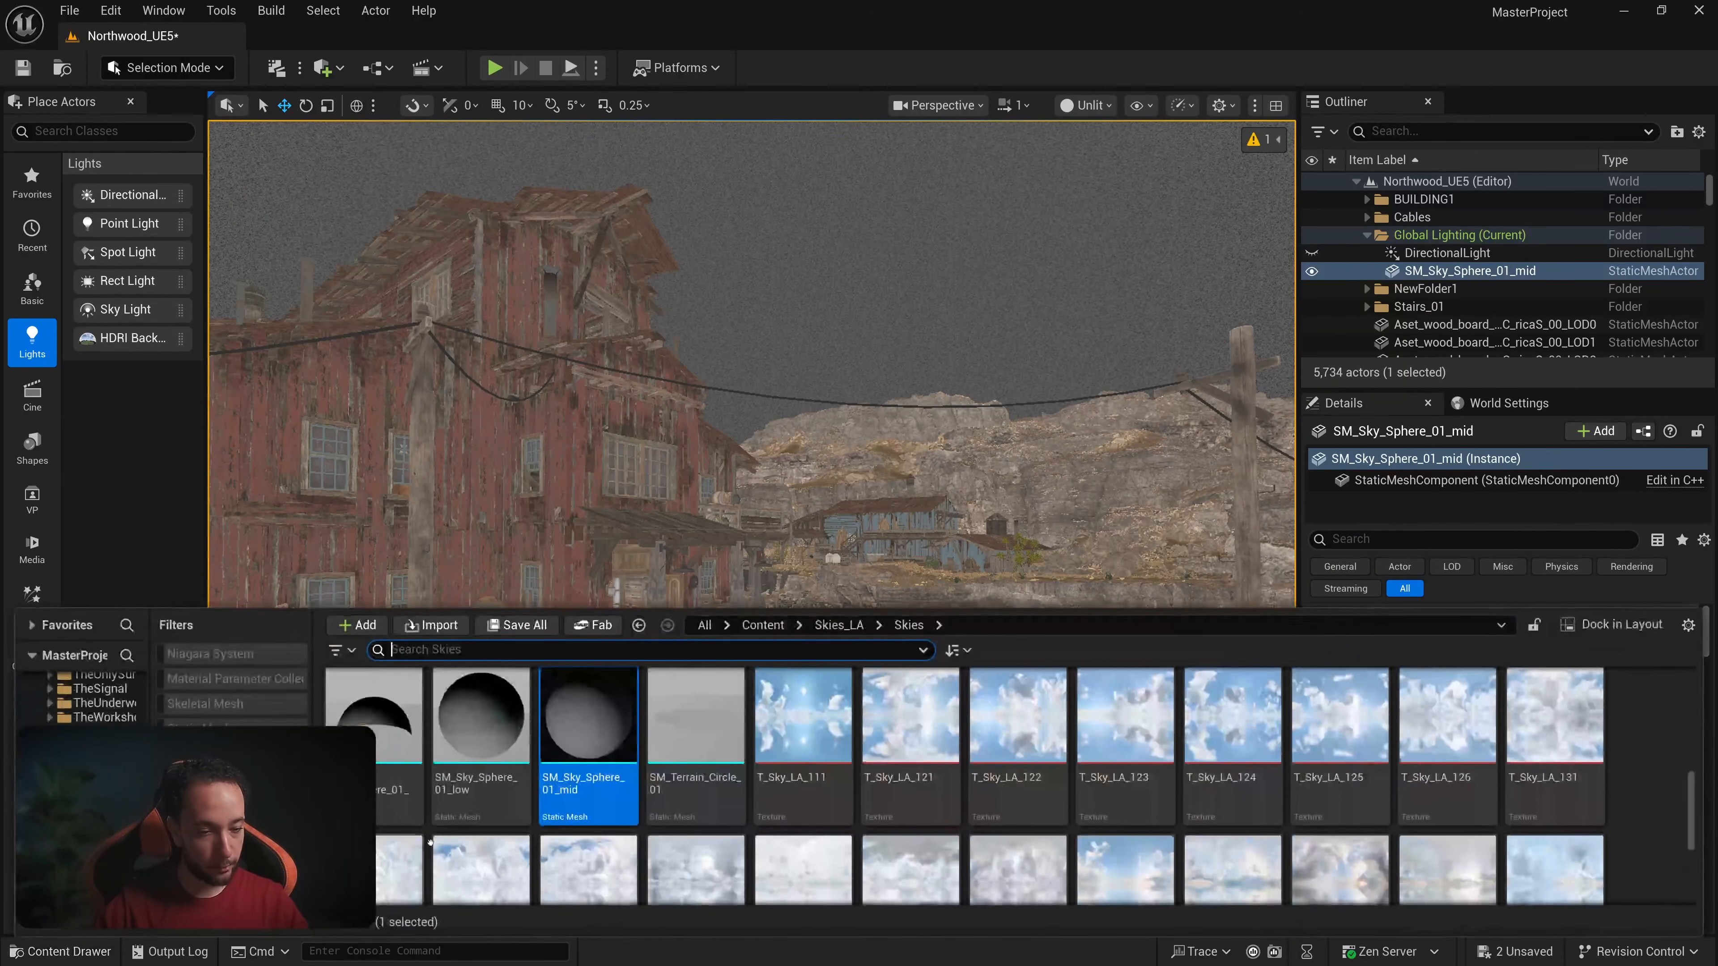
pyautogui.scroll(-3, 1004, 820)
pyautogui.scroll(-2, 1005, 820)
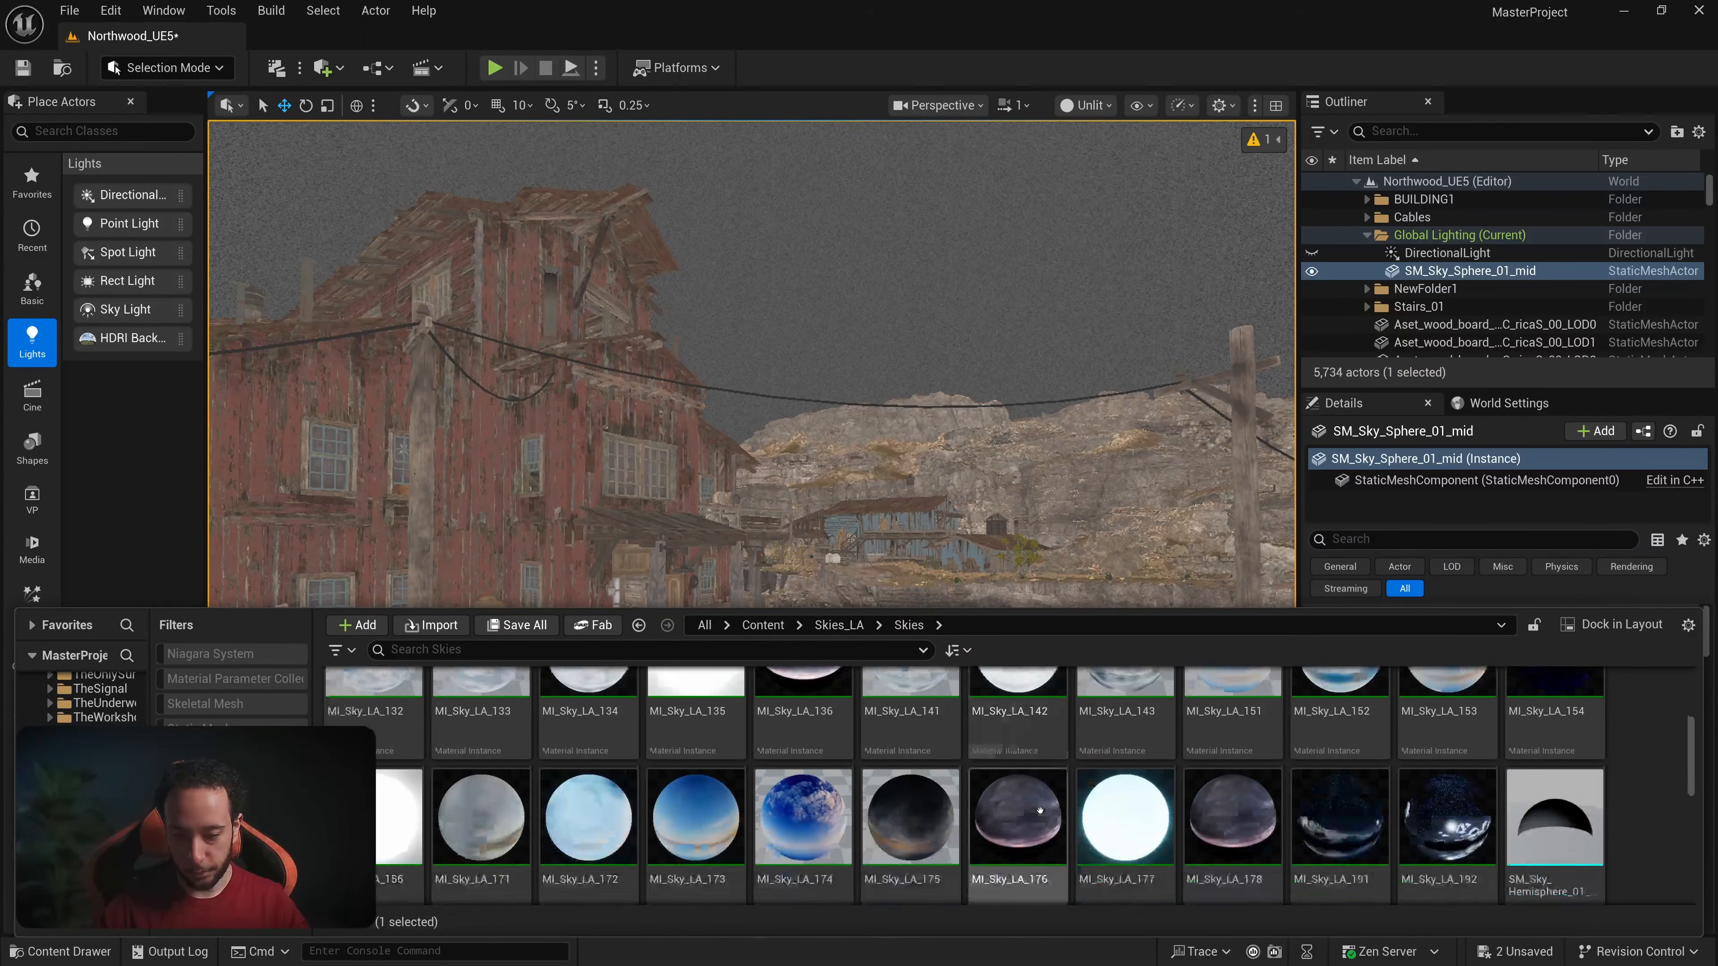
pyautogui.click(563, 826)
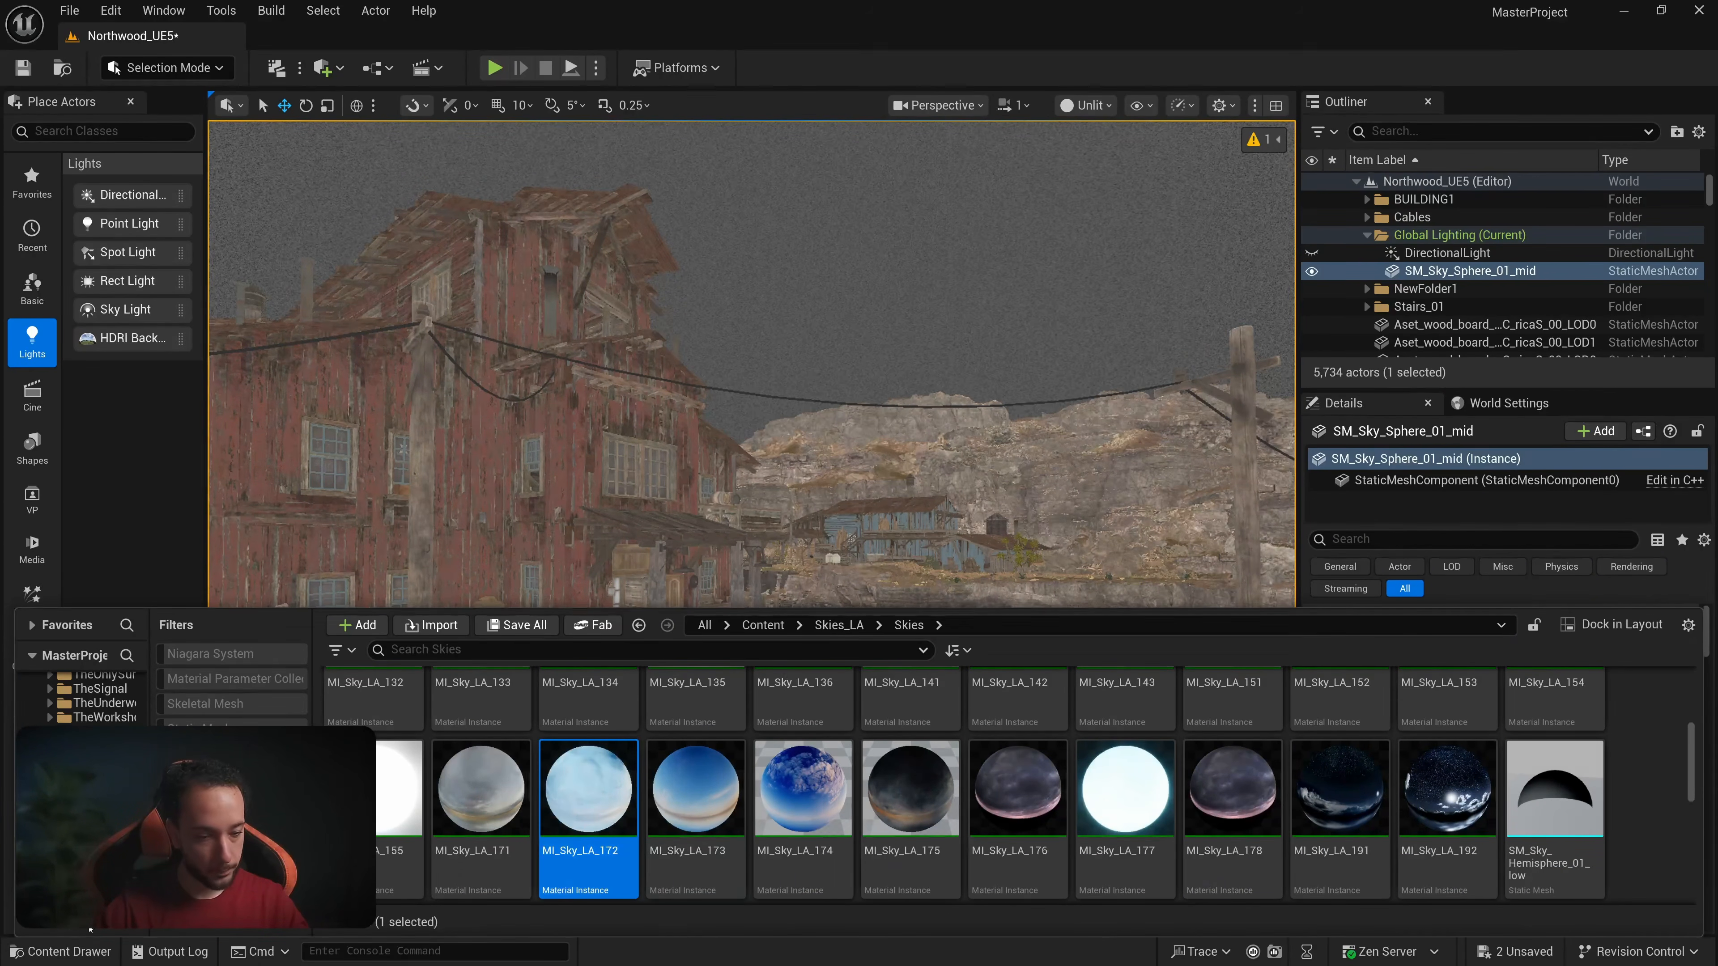
pyautogui.click(66, 952)
pyautogui.click(1573, 884)
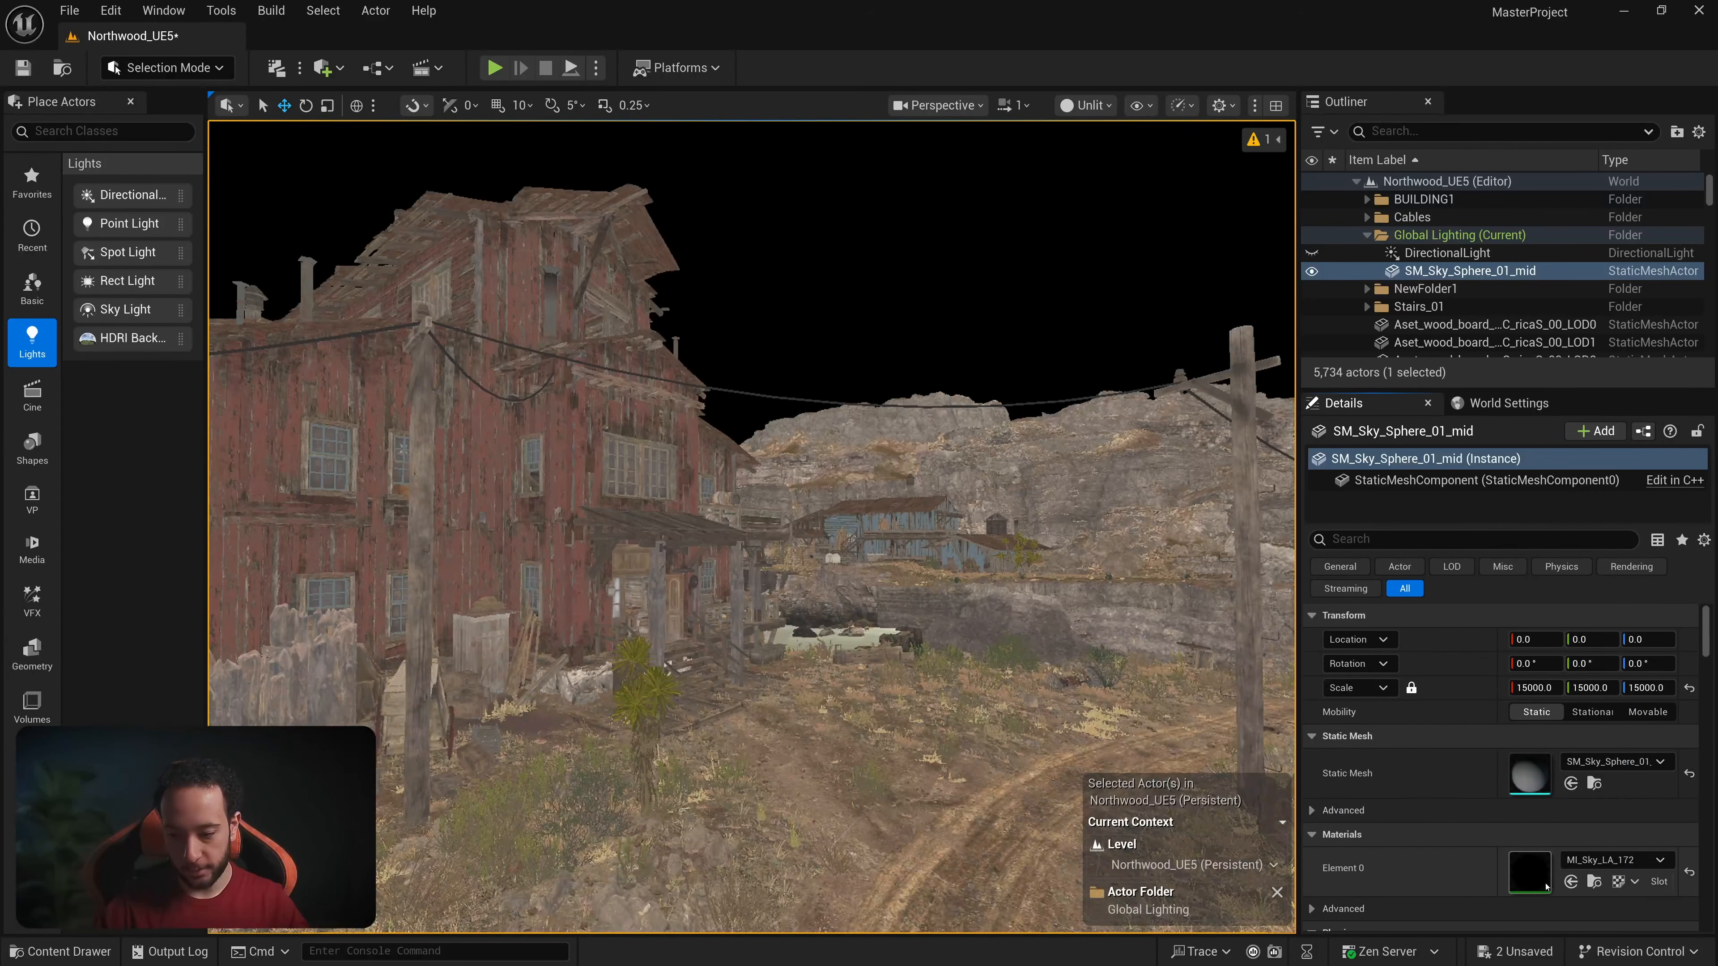
# Step: Return the viewport to Lit mode and frame the building's silhouette against the sky
pyautogui.moveTo(911, 393); pyautogui.dragTo(919, 433, button='right')
pyautogui.hotkey('alt', '4')
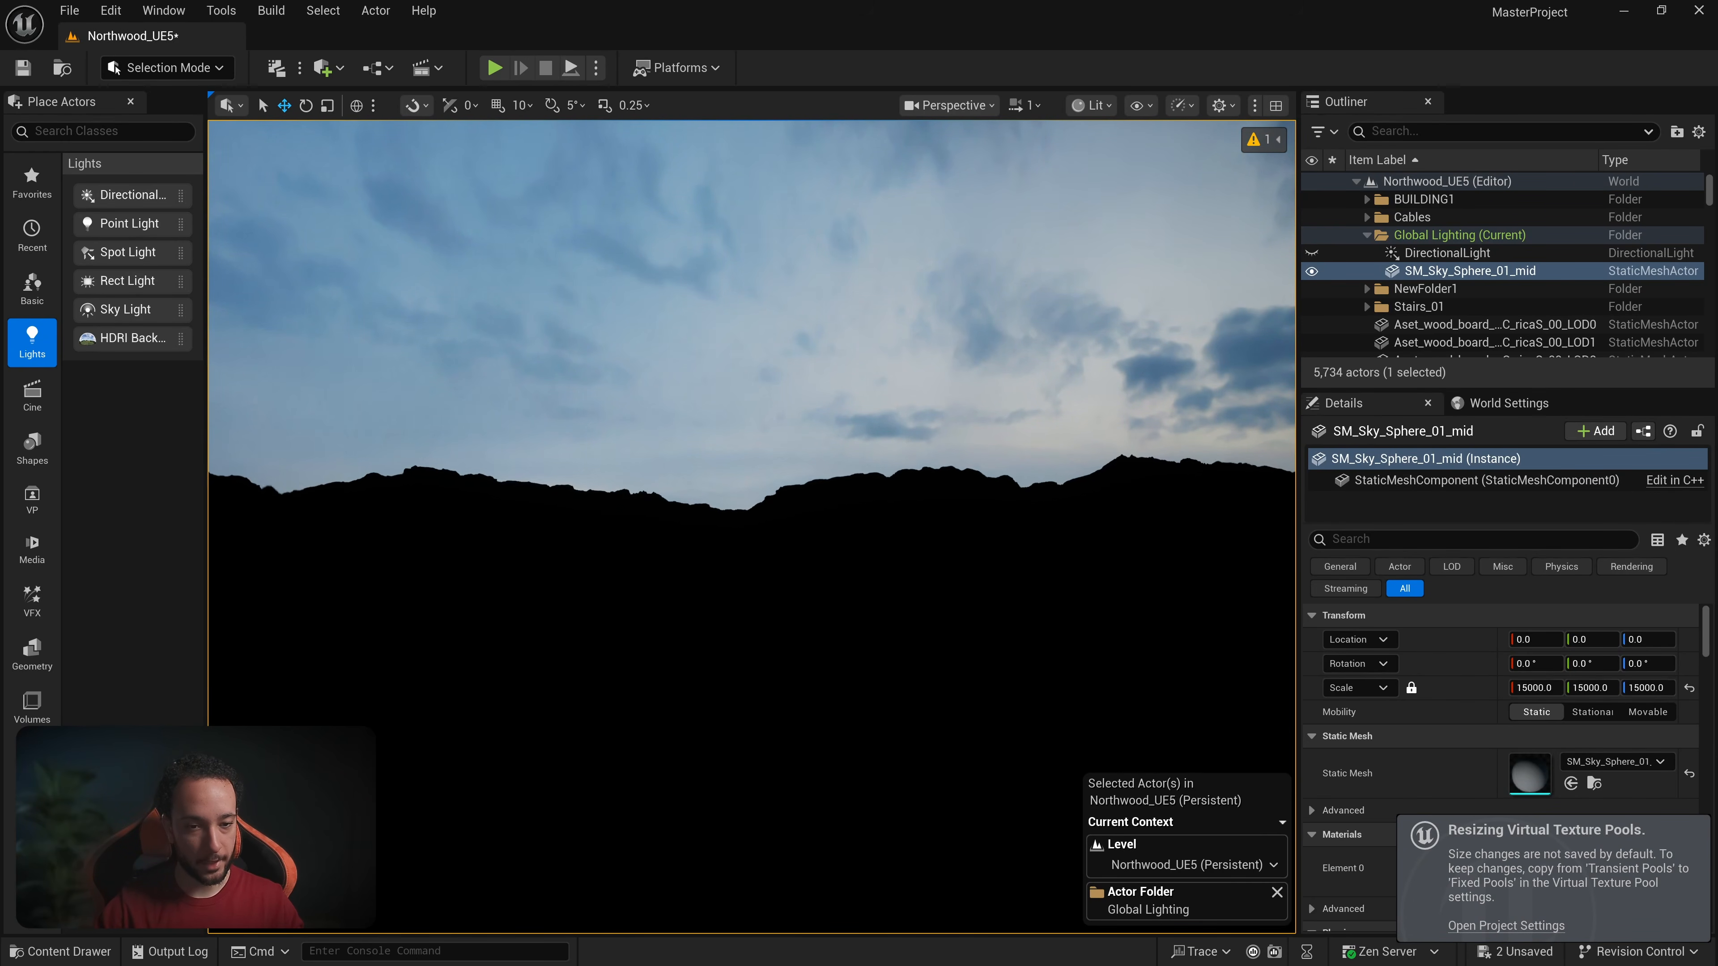
pyautogui.hotkey('alt', '3')
pyautogui.moveTo(890, 333)
pyautogui.mouseDown(button='right')
pyautogui.moveTo(894, 362)
pyautogui.moveTo(890, 333)
pyautogui.mouseUp(button='right')
pyautogui.hotkey('alt', '4')
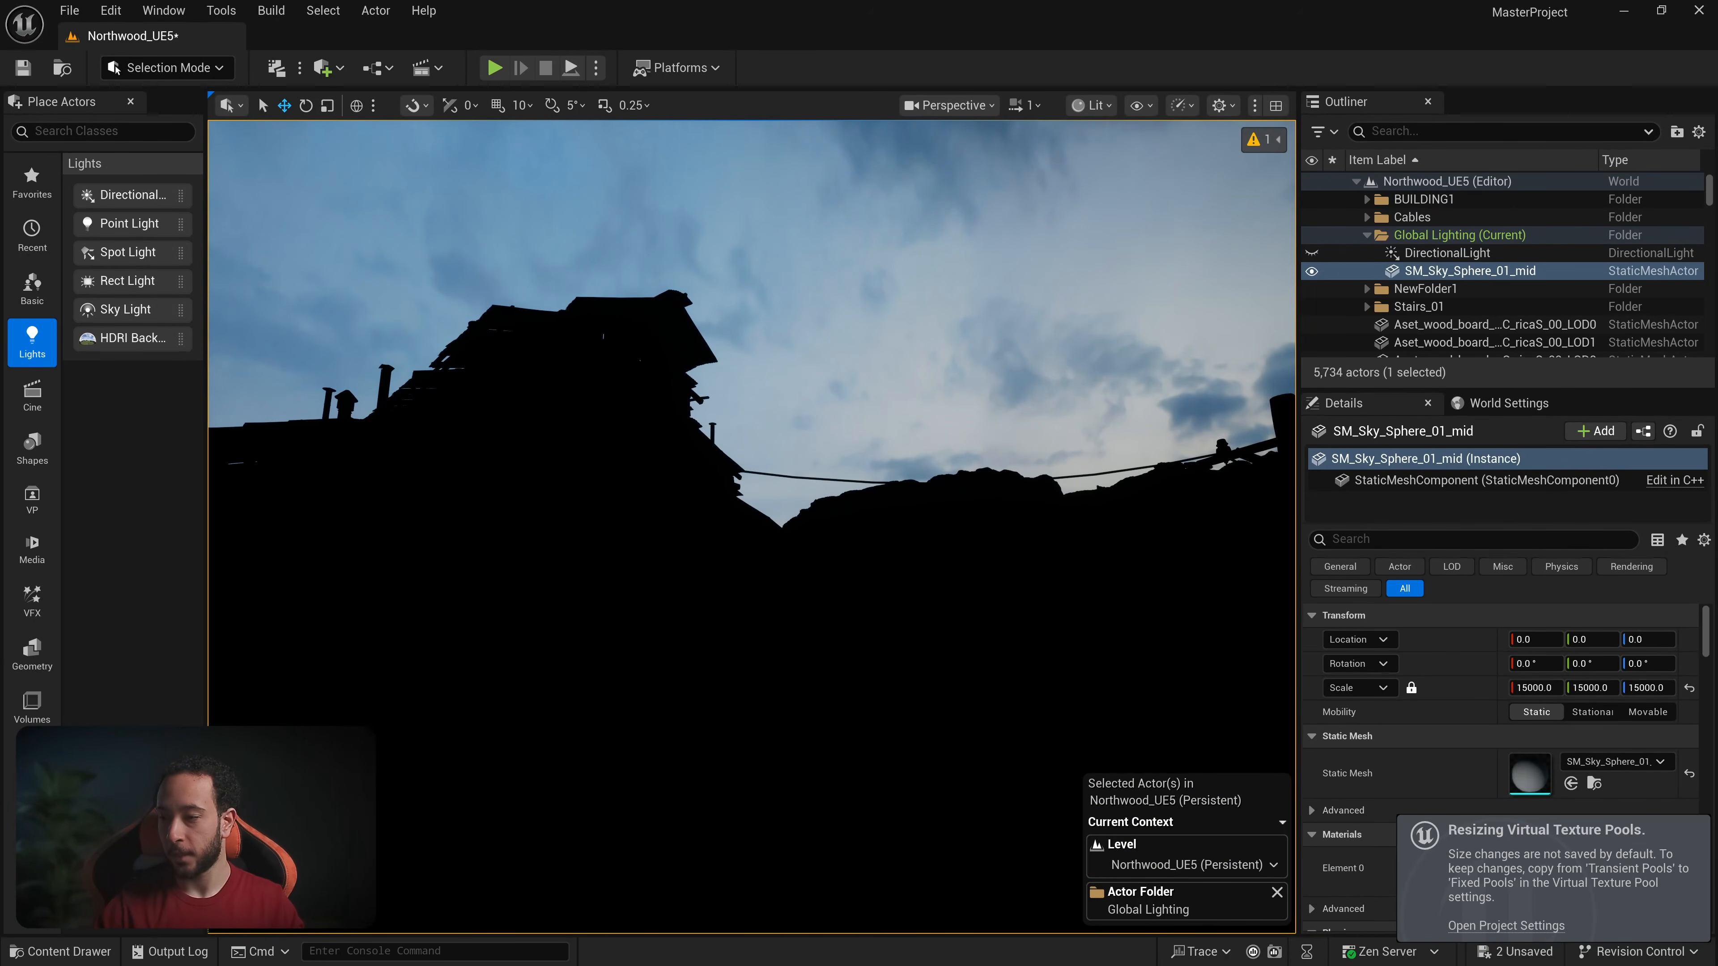
# Step: Switch to the browser and read the luminance table in Wikipedia's "Orders of magnitude (illuminance)" article for reference sky values
pyautogui.hotkey('alt', 'Tab')
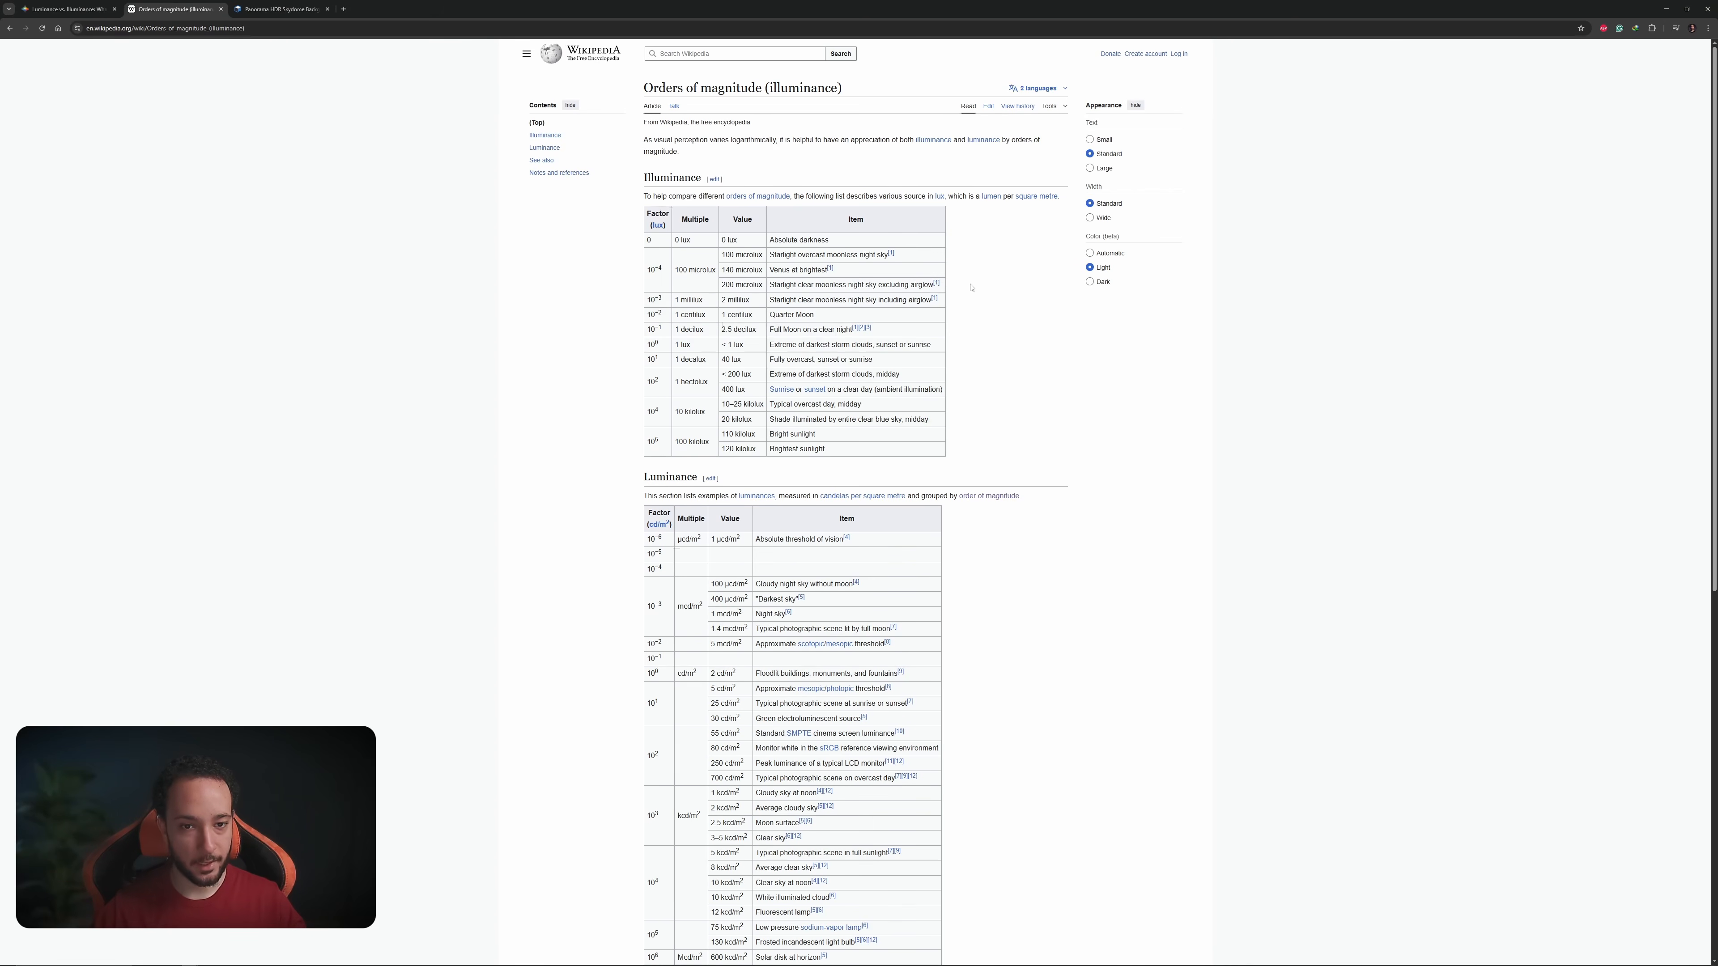
pyautogui.scroll(-4, 970, 360)
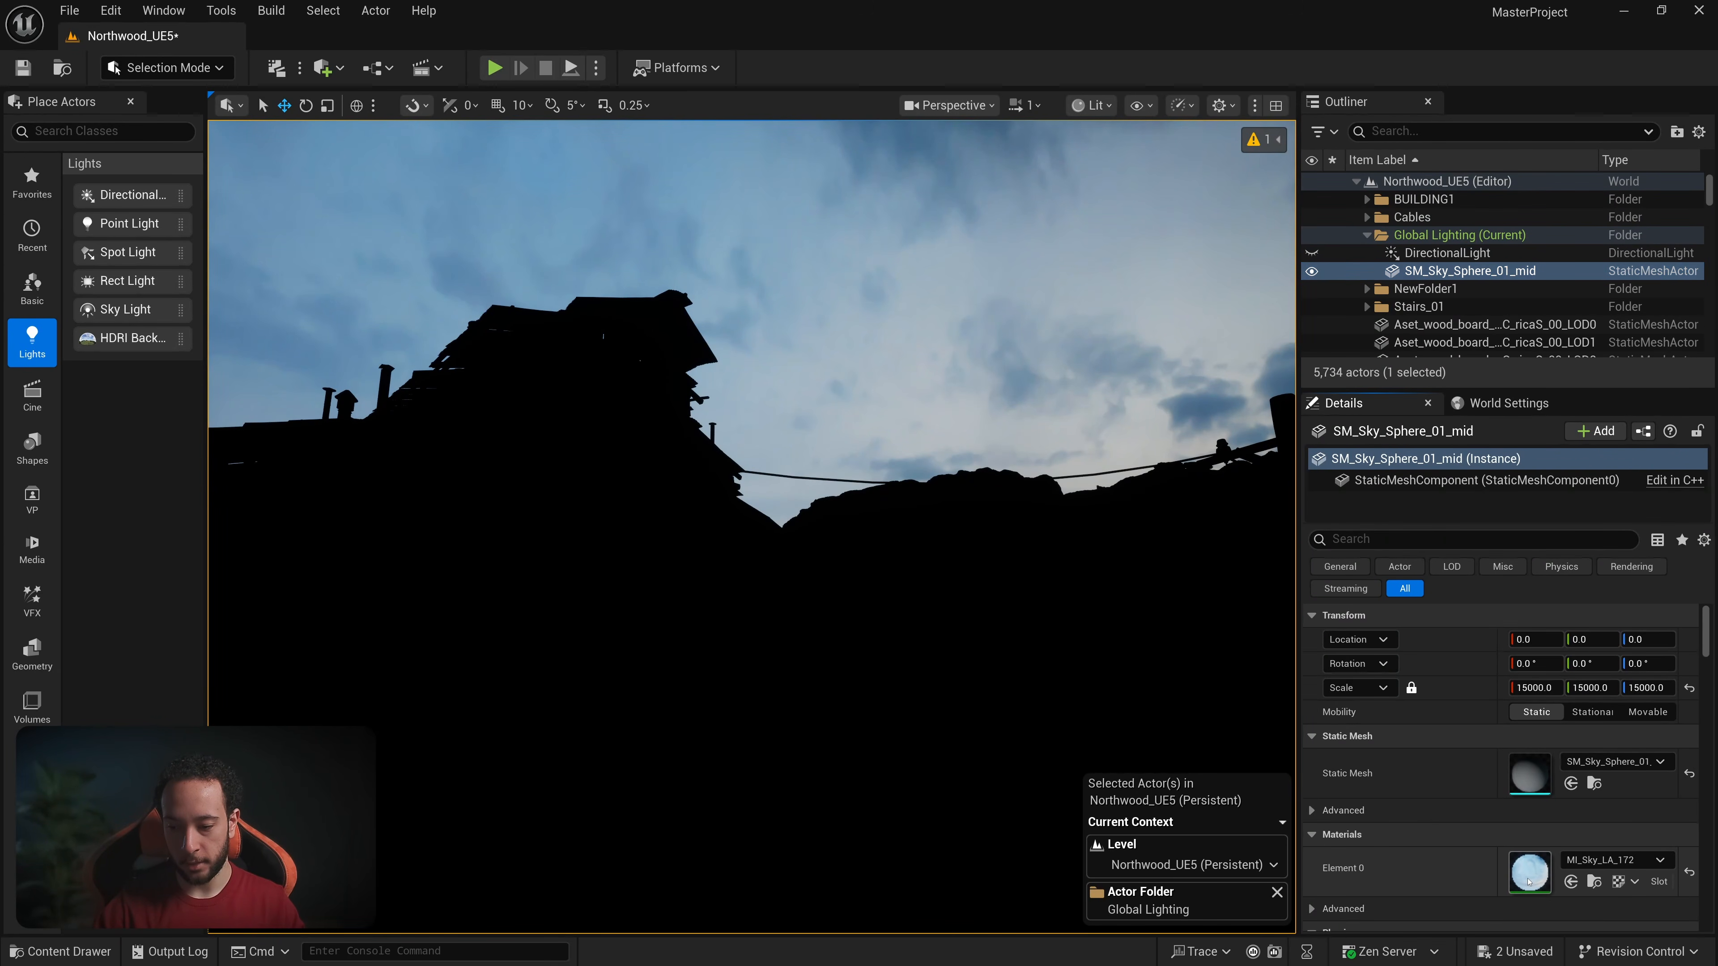
# Step: Back in Unreal Editor, set the Source Brightness of MI_Sky_LA_172 to 25 and minimize its material editor
pyautogui.doubleClick(1528, 880)
pyautogui.moveTo(1077, 301); pyautogui.dragTo(1091, 198)
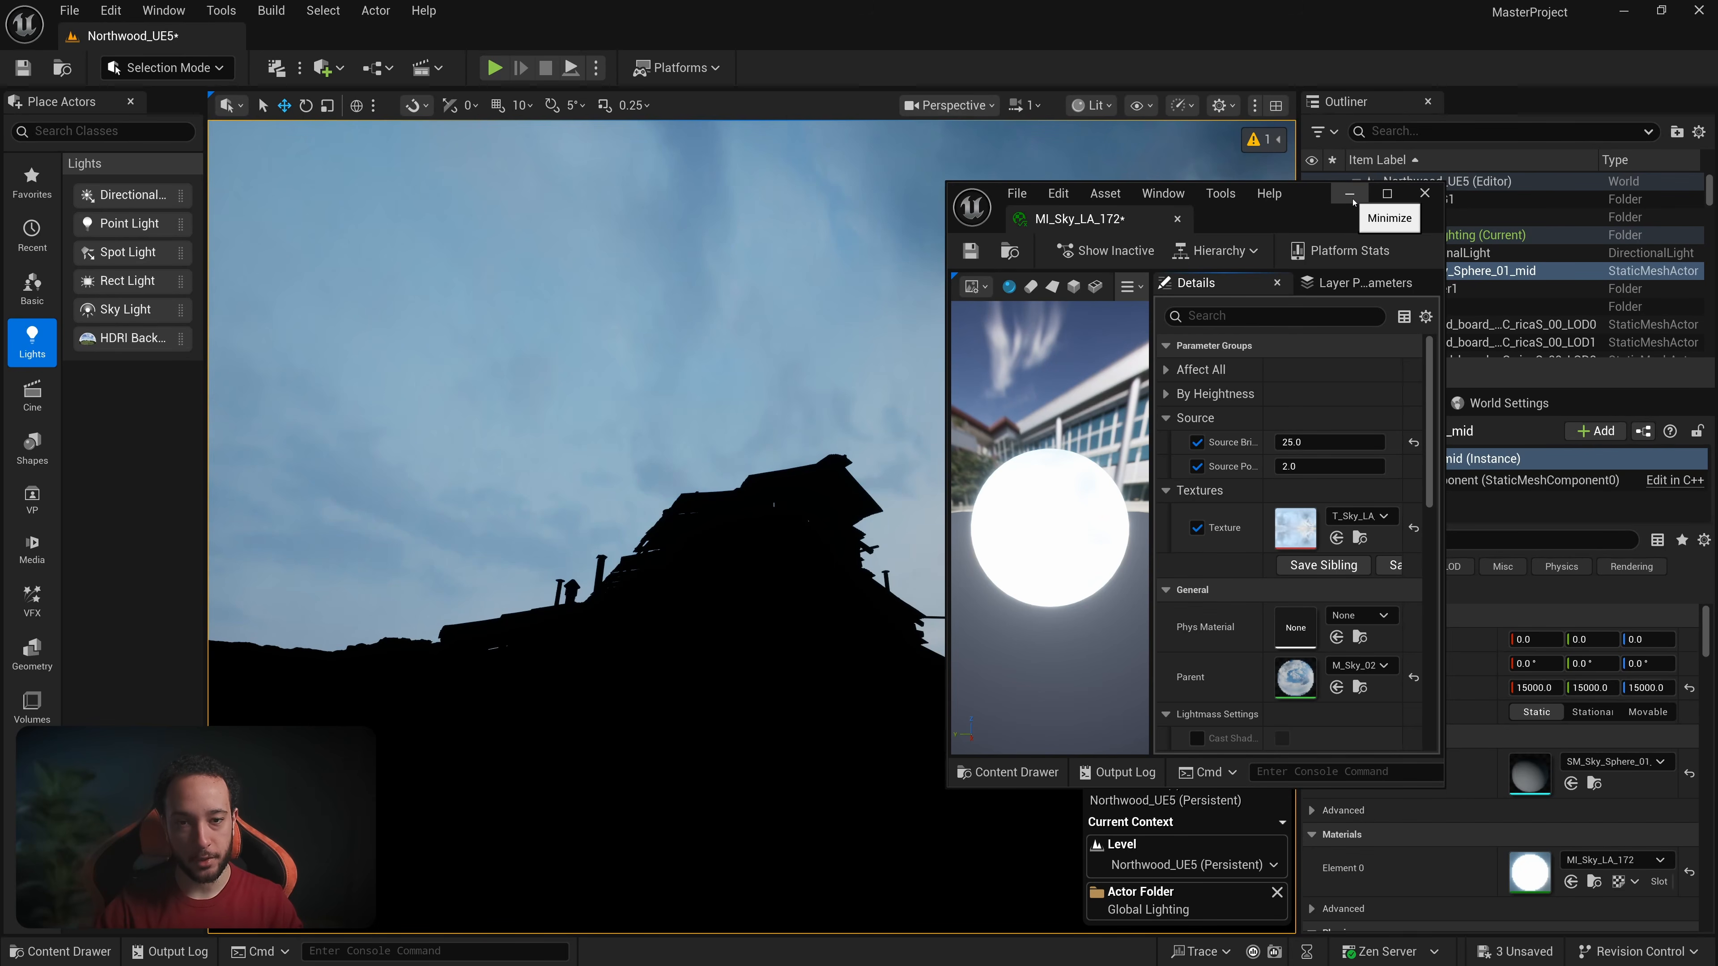
pyautogui.click(1349, 196)
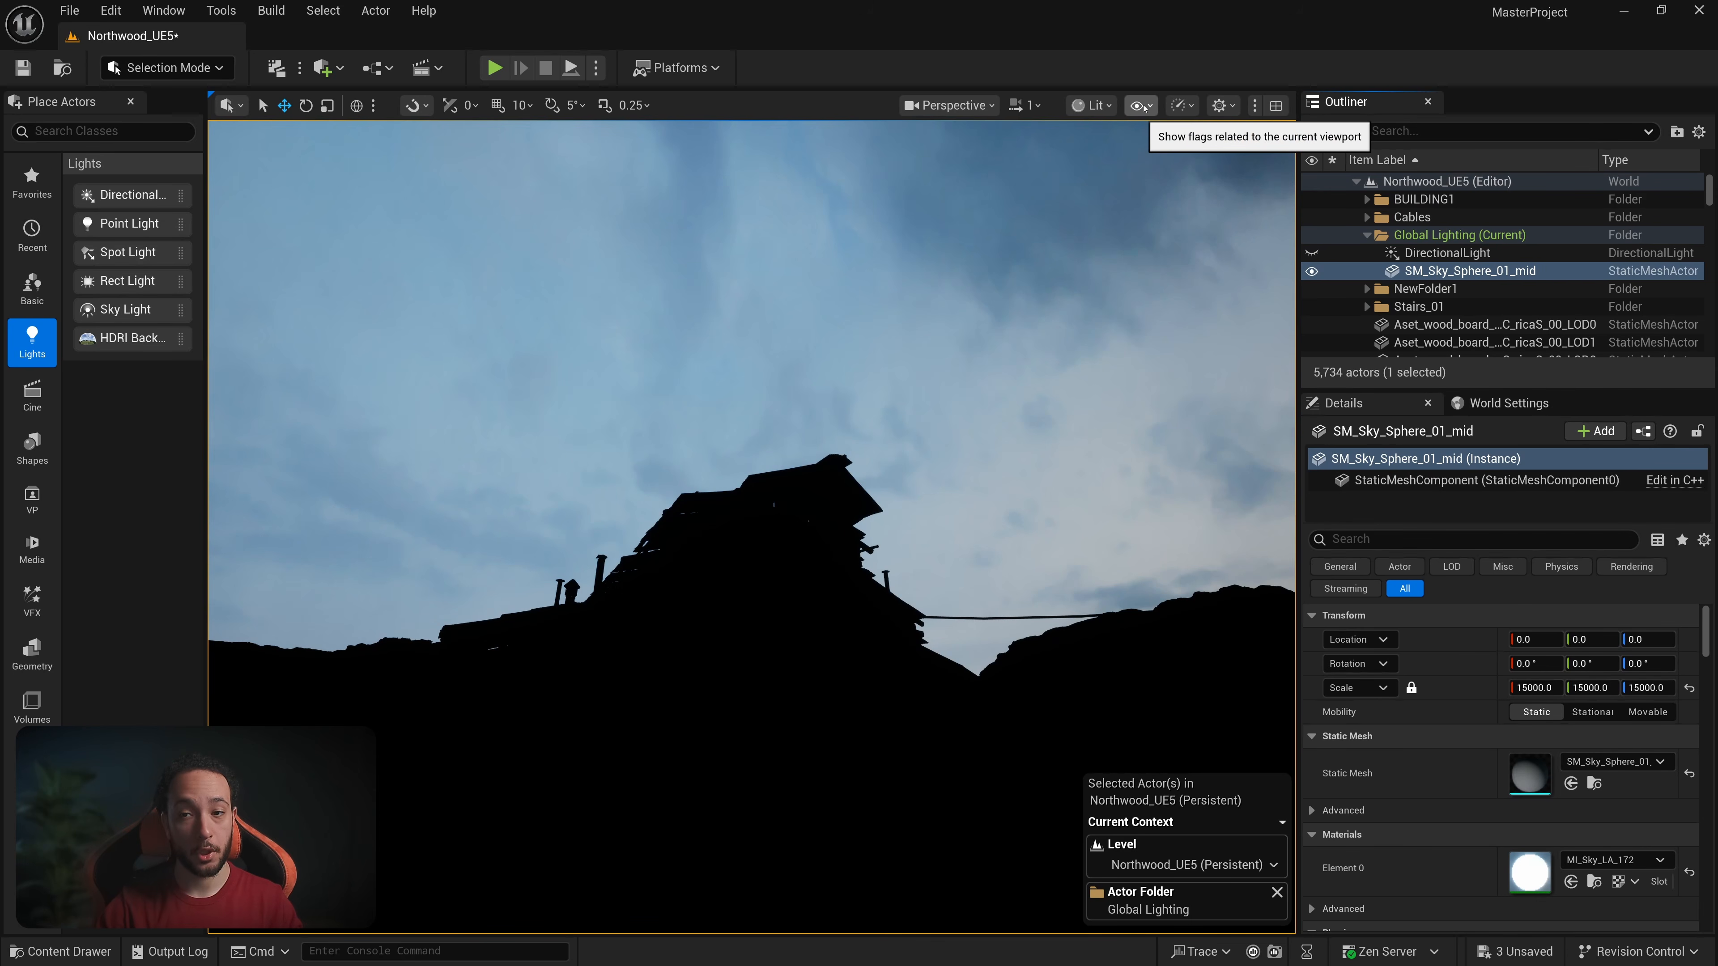
# Step: Enable the HDR (Eye Adaptation) visualization and aim the view at different parts of the sky to measure its luminance
pyautogui.click(1143, 107)
pyautogui.moveTo(1211, 848)
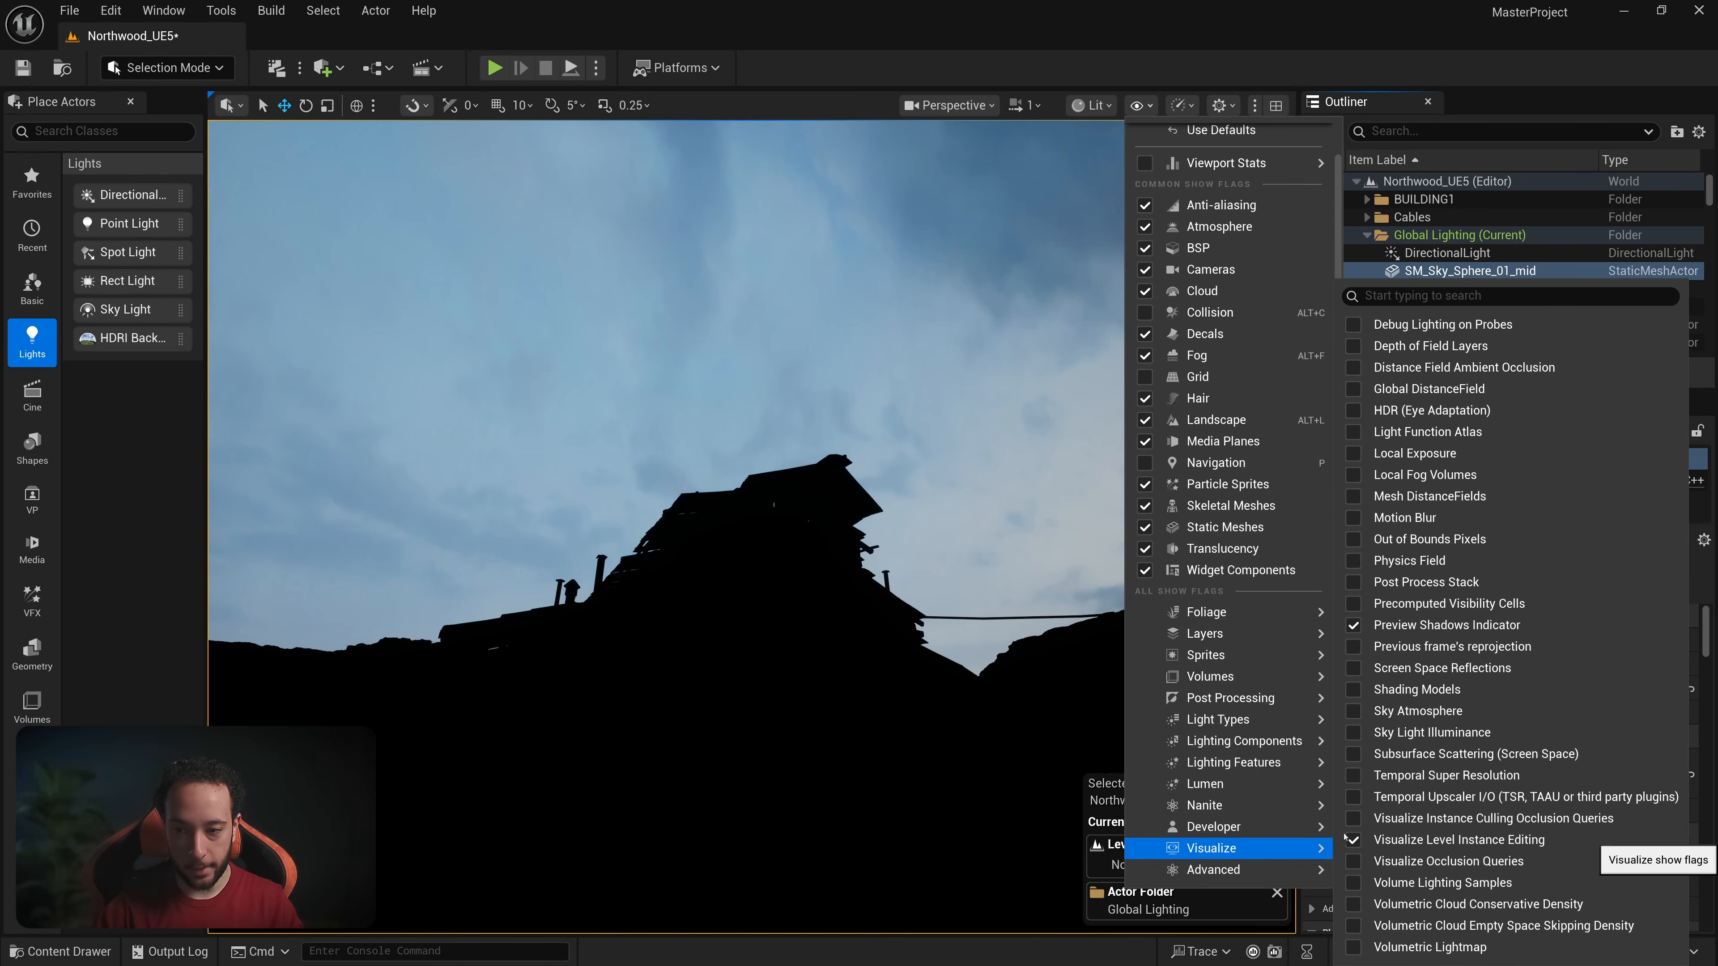
pyautogui.click(1432, 410)
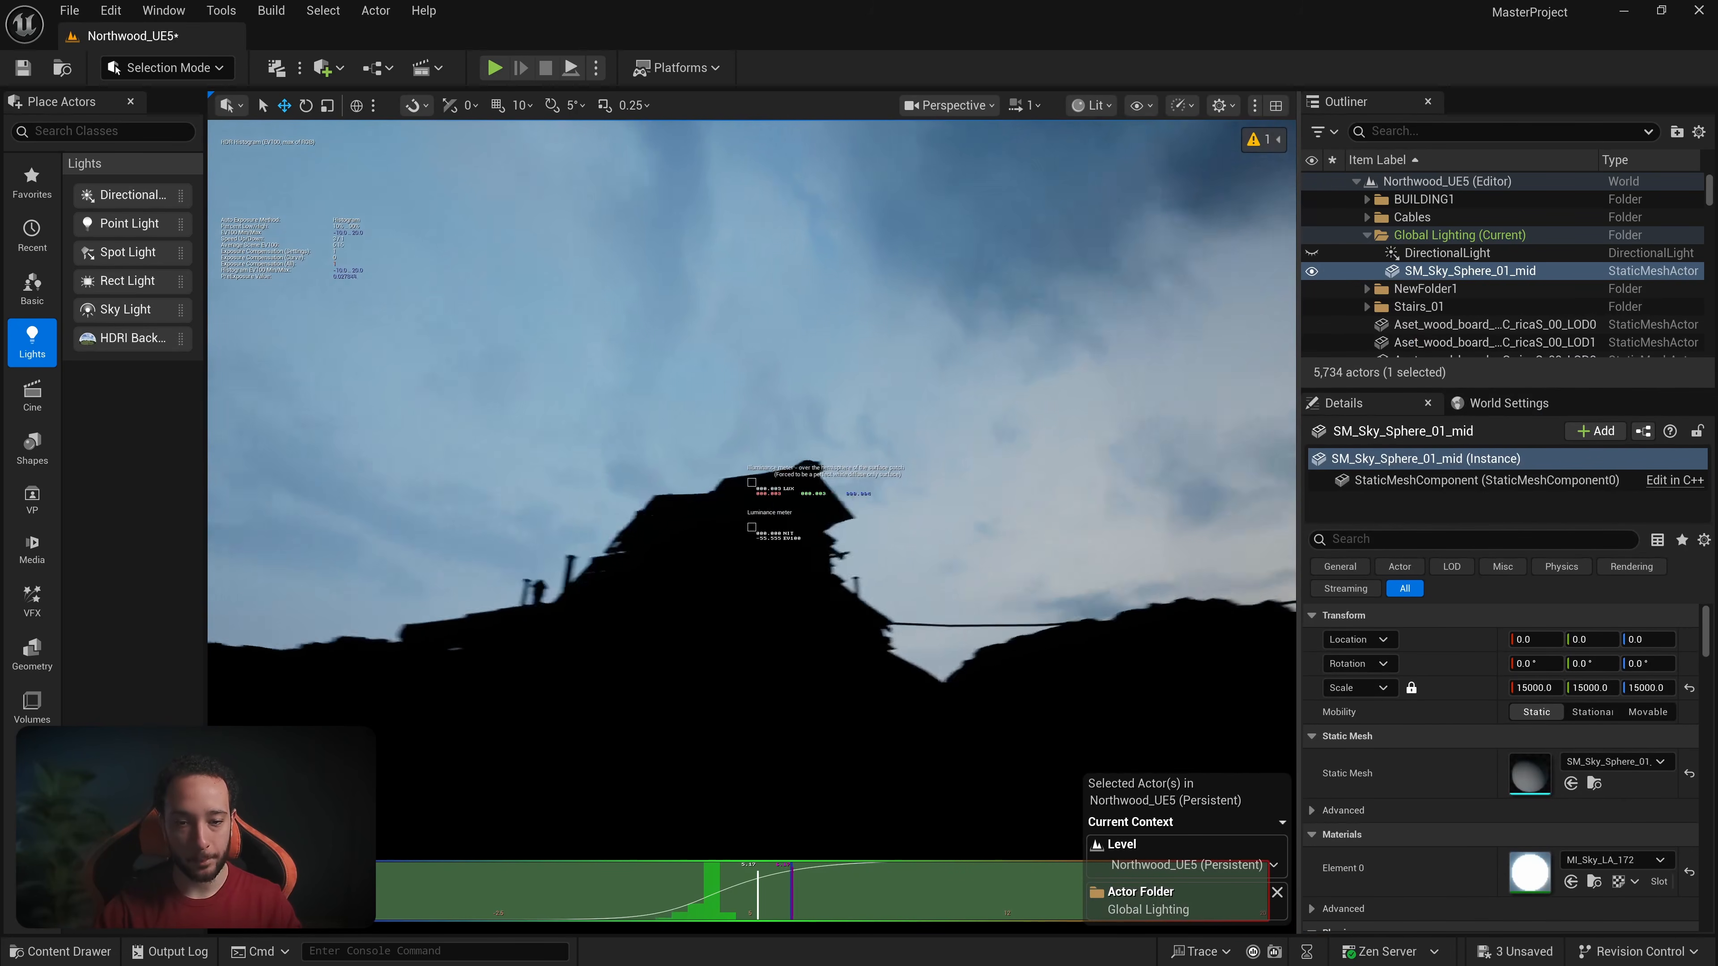
pyautogui.moveTo(699, 423); pyautogui.dragTo(748, 367, button='right')
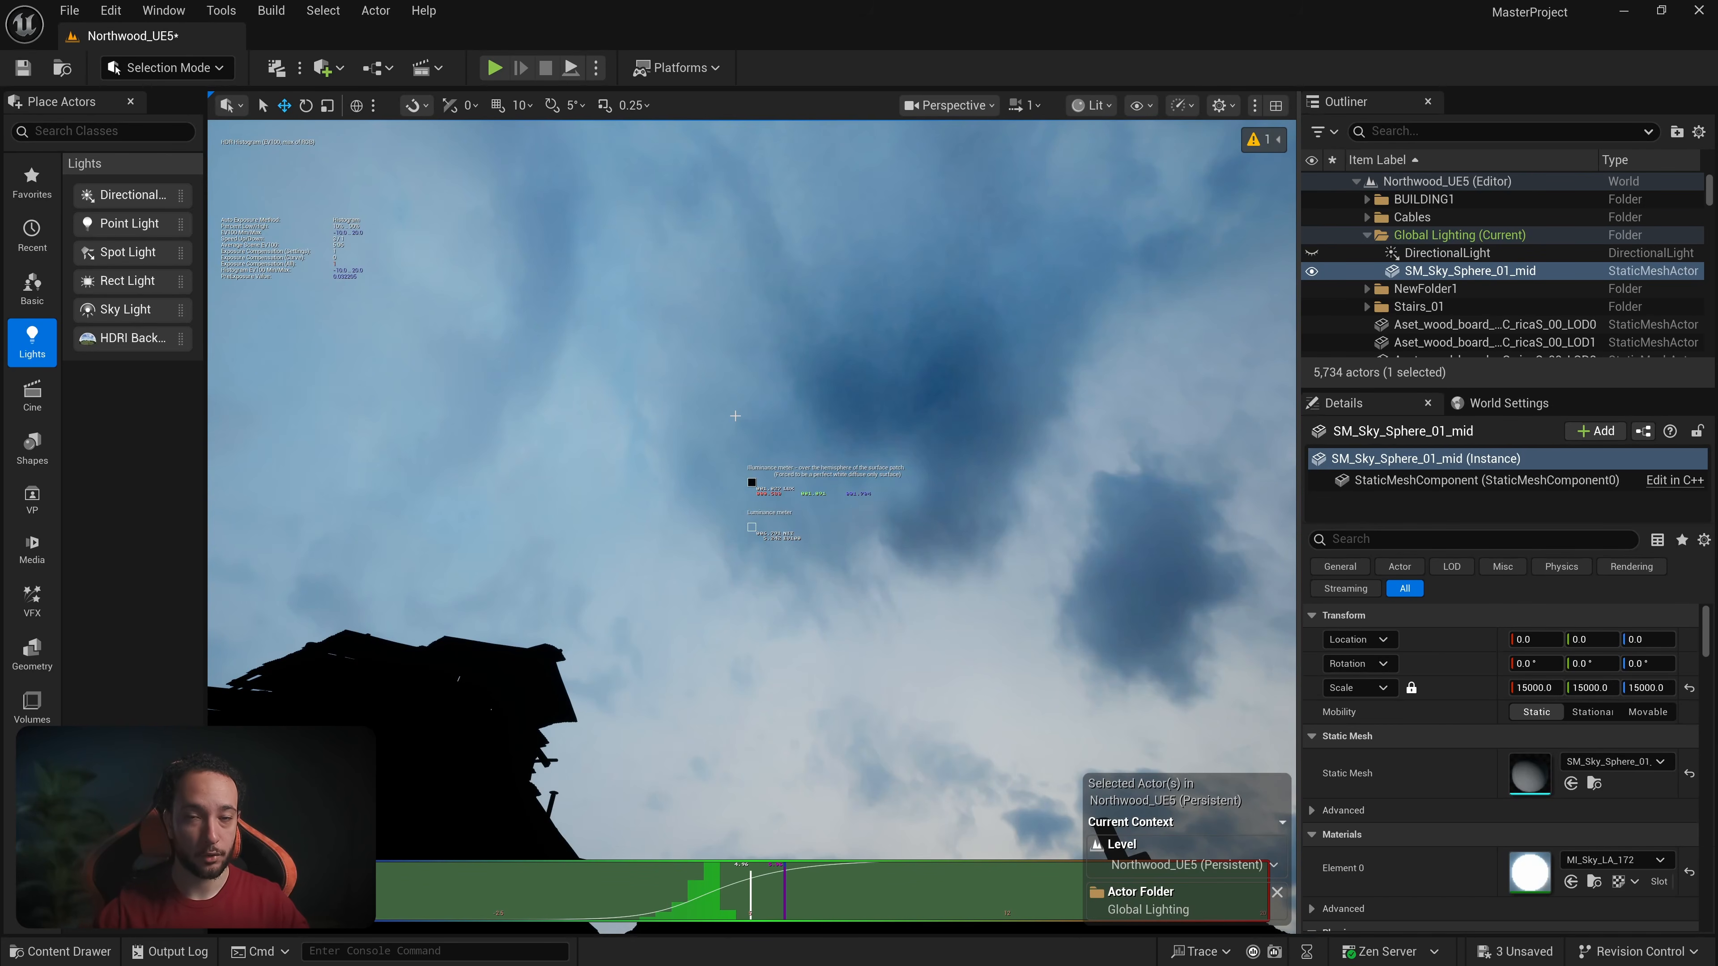
pyautogui.moveTo(735, 416); pyautogui.dragTo(793, 519, button='right')
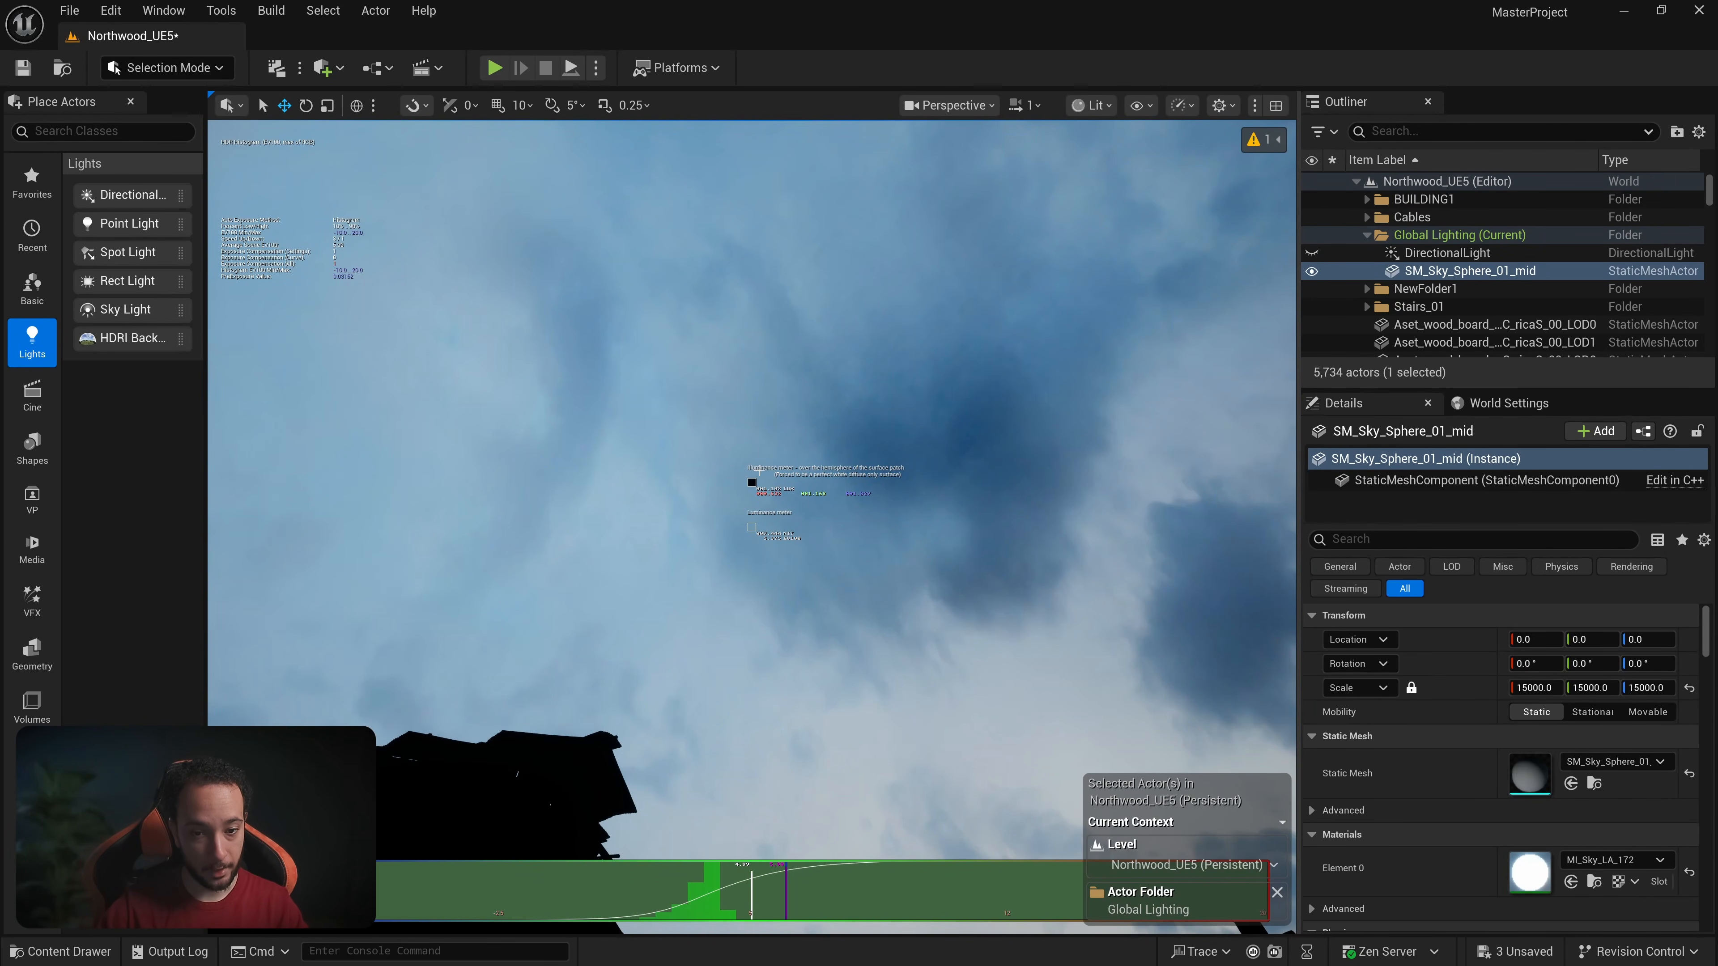
pyautogui.moveTo(814, 466); pyautogui.dragTo(843, 560, button='right')
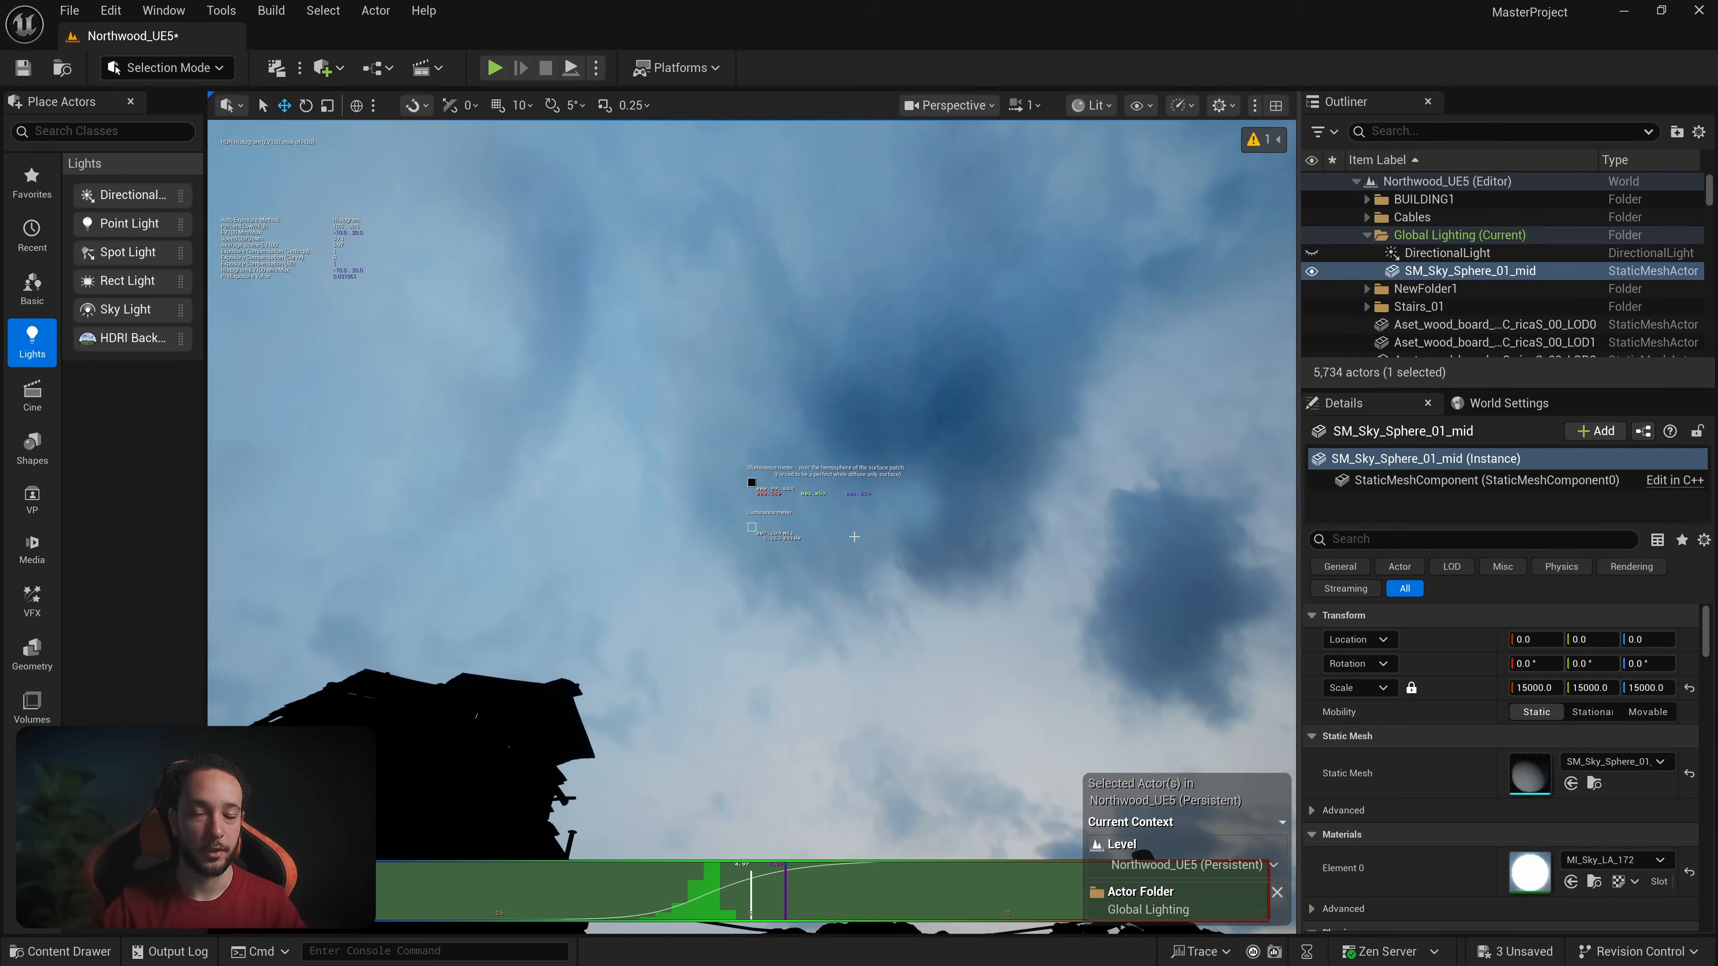
# Step: Set the Source Brightness of MI_Sky_LA_172 to 50, recheck the sky's luminance, and close the material editor
pyautogui.moveTo(828, 555); pyautogui.dragTo(787, 603, button='right')
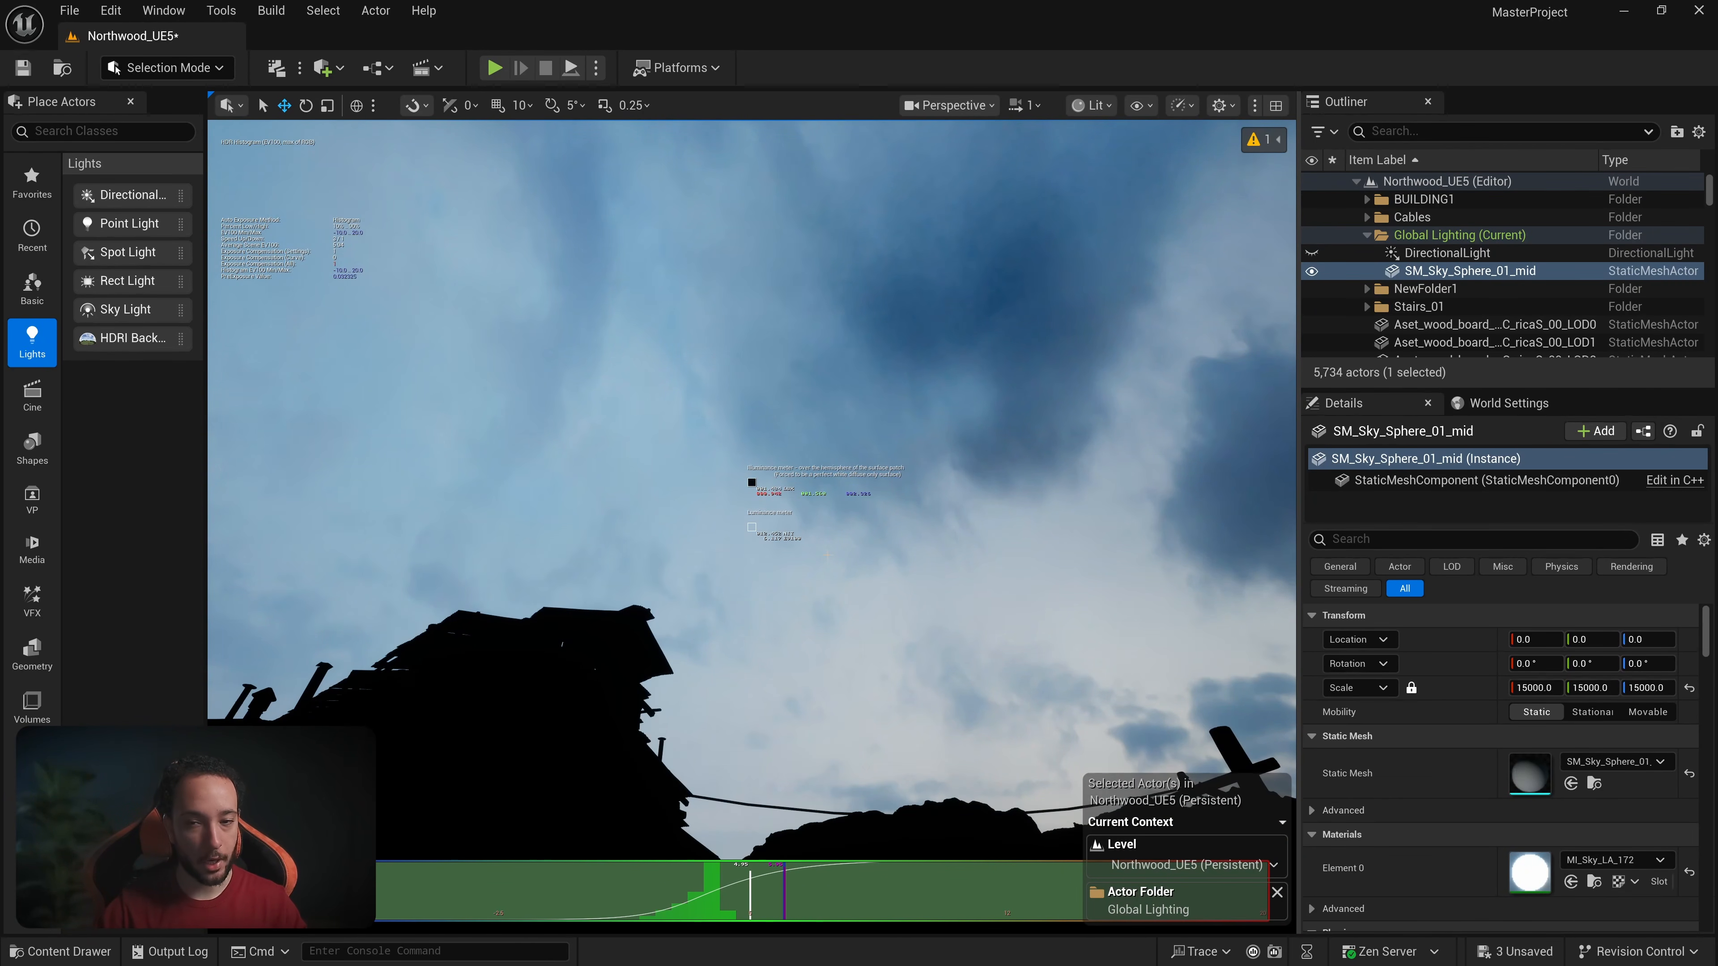
pyautogui.moveTo(787, 603); pyautogui.dragTo(320, 625, button='right')
pyautogui.moveTo(830, 550)
pyautogui.mouseDown(button='right')
pyautogui.moveTo(727, 557)
pyautogui.moveTo(851, 565)
pyautogui.mouseUp(button='right')
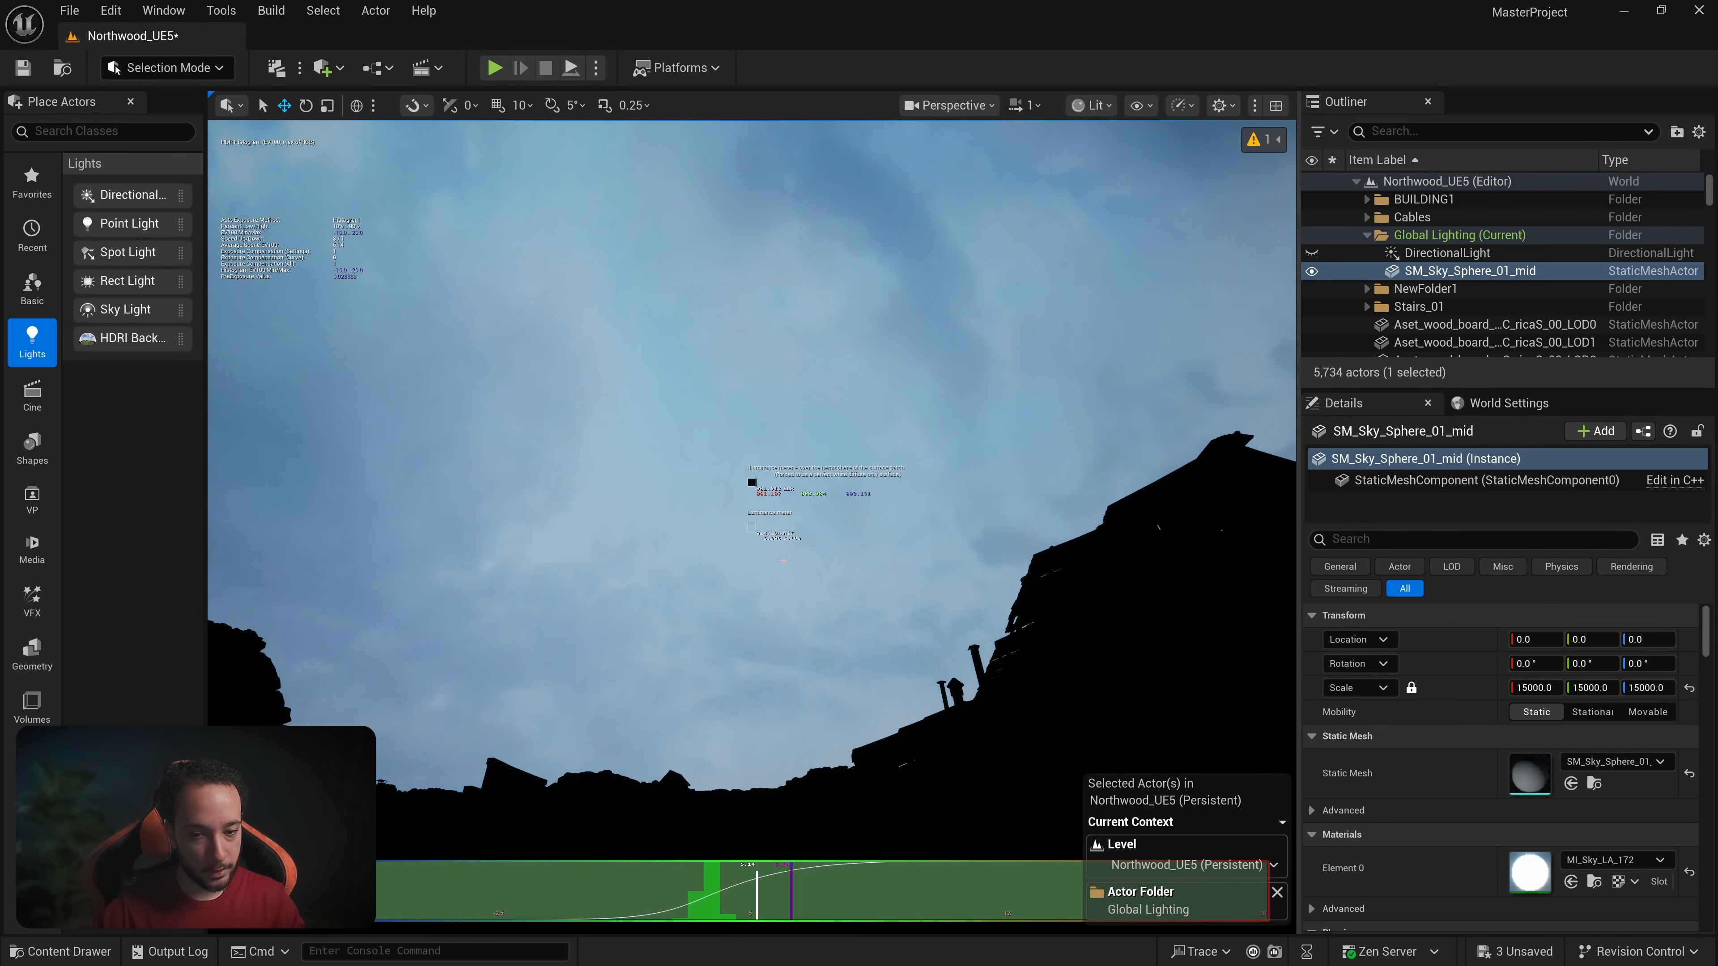
pyautogui.doubleClick(1530, 872)
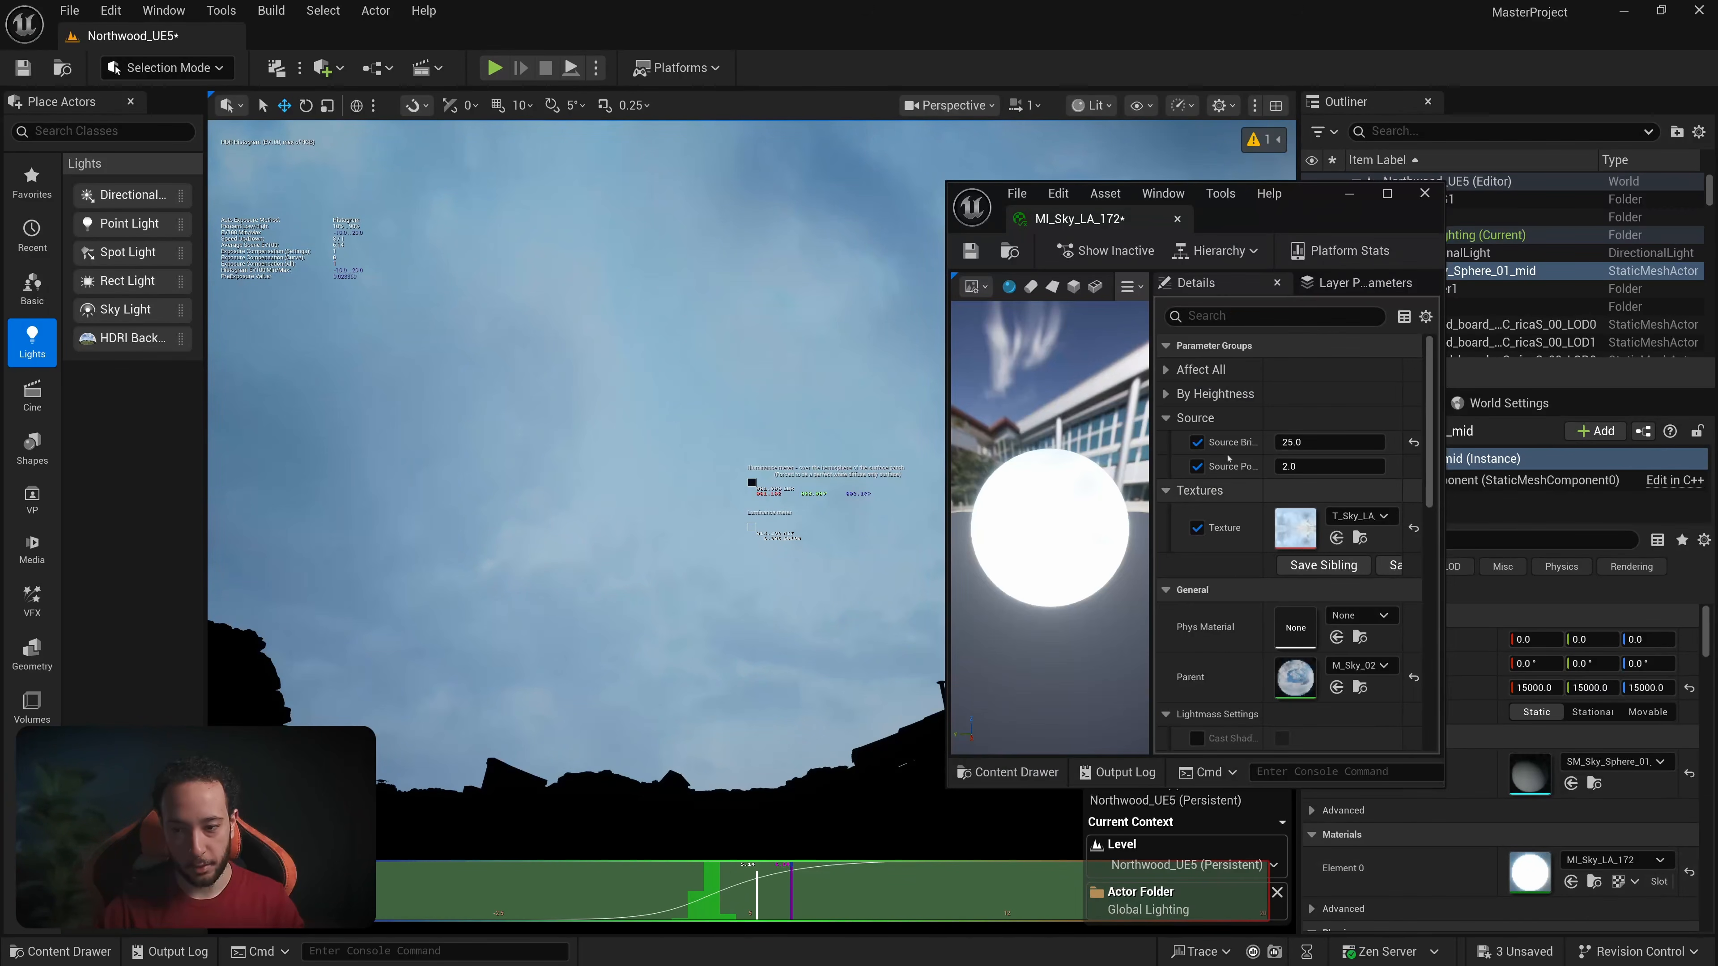
pyautogui.click(1334, 444)
pyautogui.write('50')
pyautogui.press('Return')
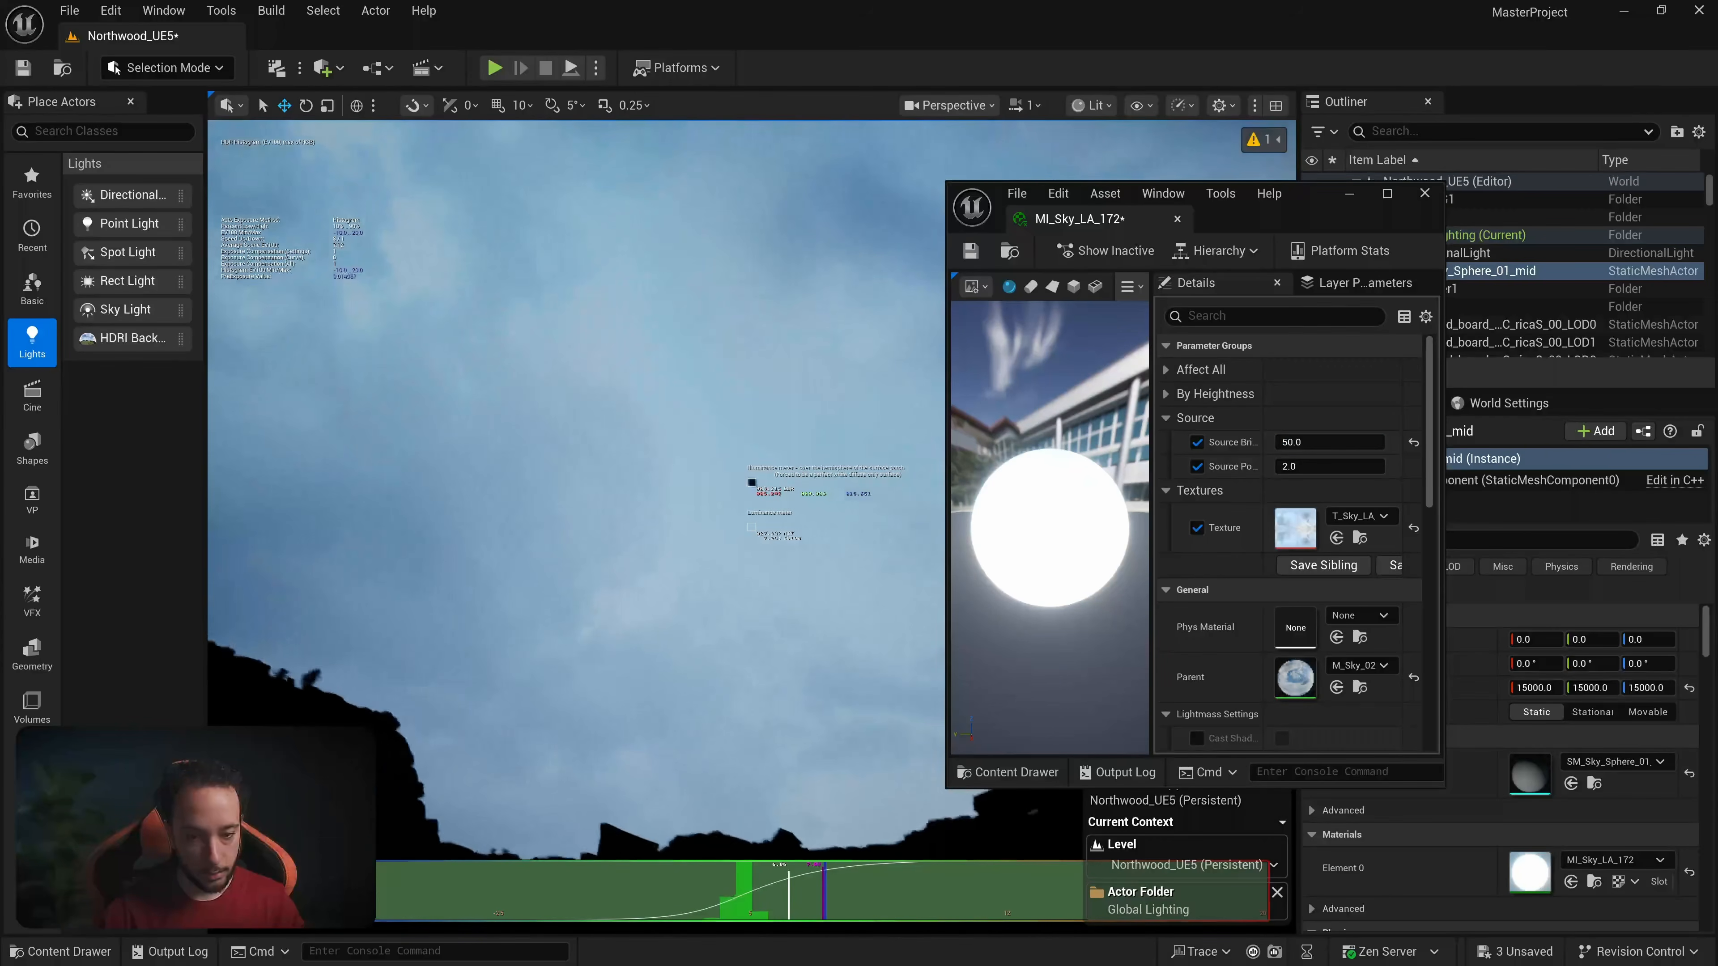
pyautogui.moveTo(787, 585); pyautogui.dragTo(942, 575, button='right')
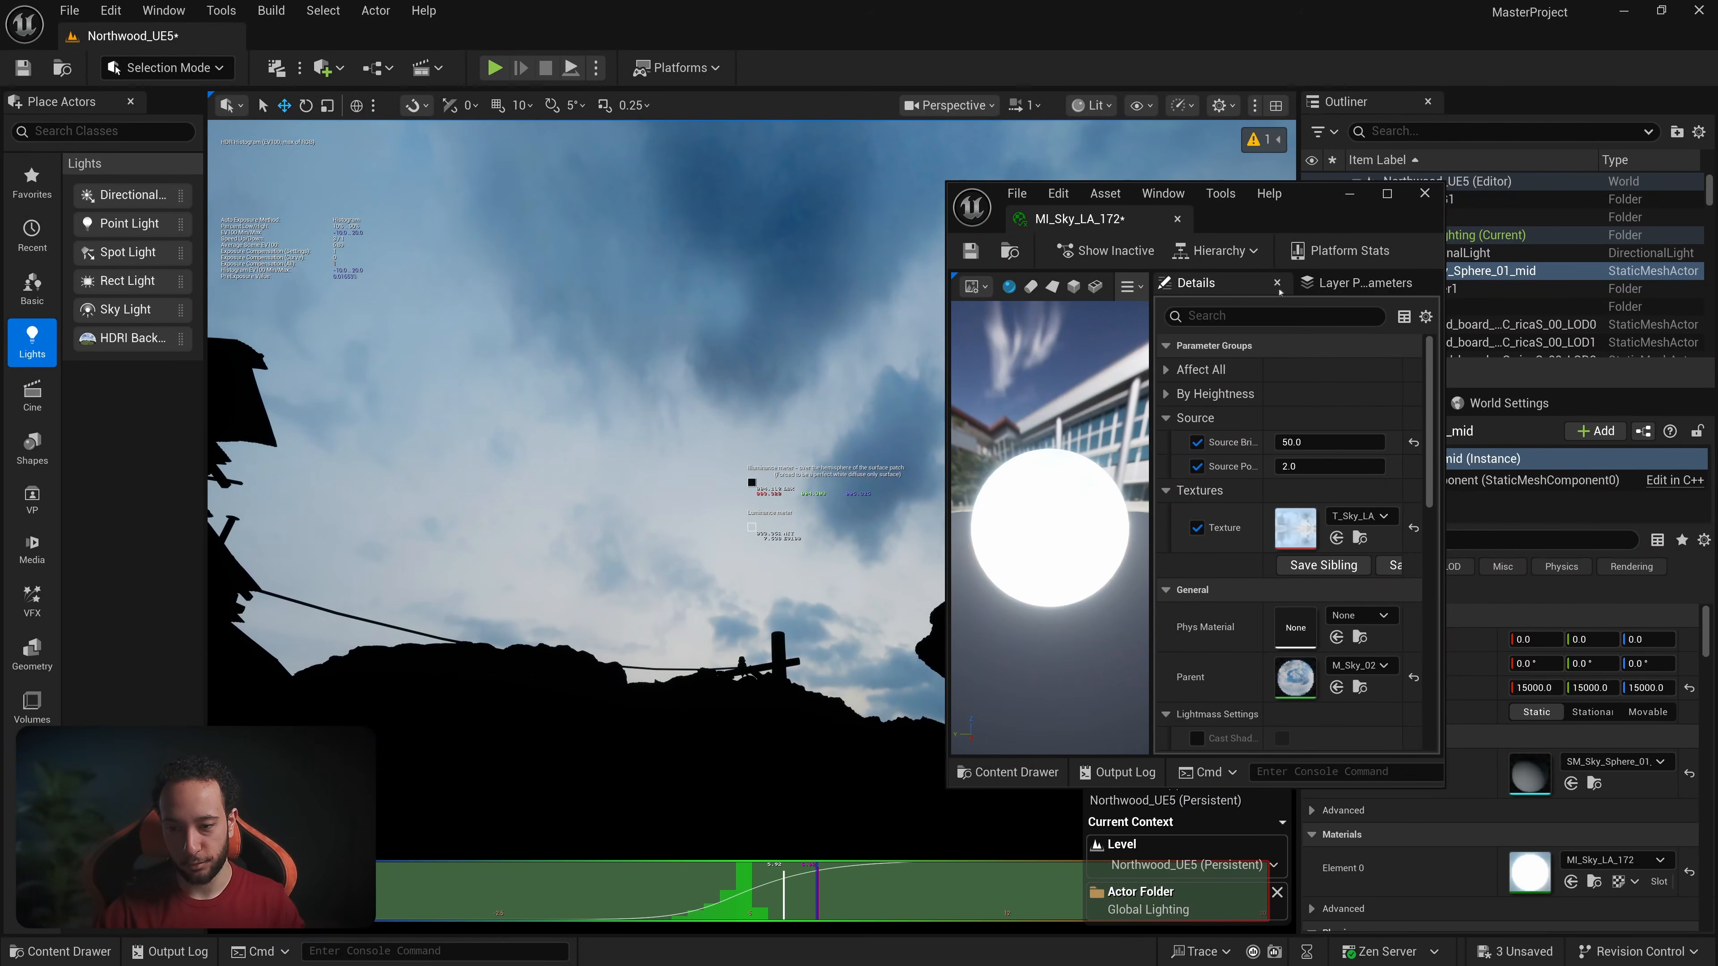
pyautogui.click(1424, 194)
# Step: Add a Sky Light to the level in front of the building and set its mobility to Movable
pyautogui.moveTo(1000, 413); pyautogui.dragTo(1028, 415, button='middle')
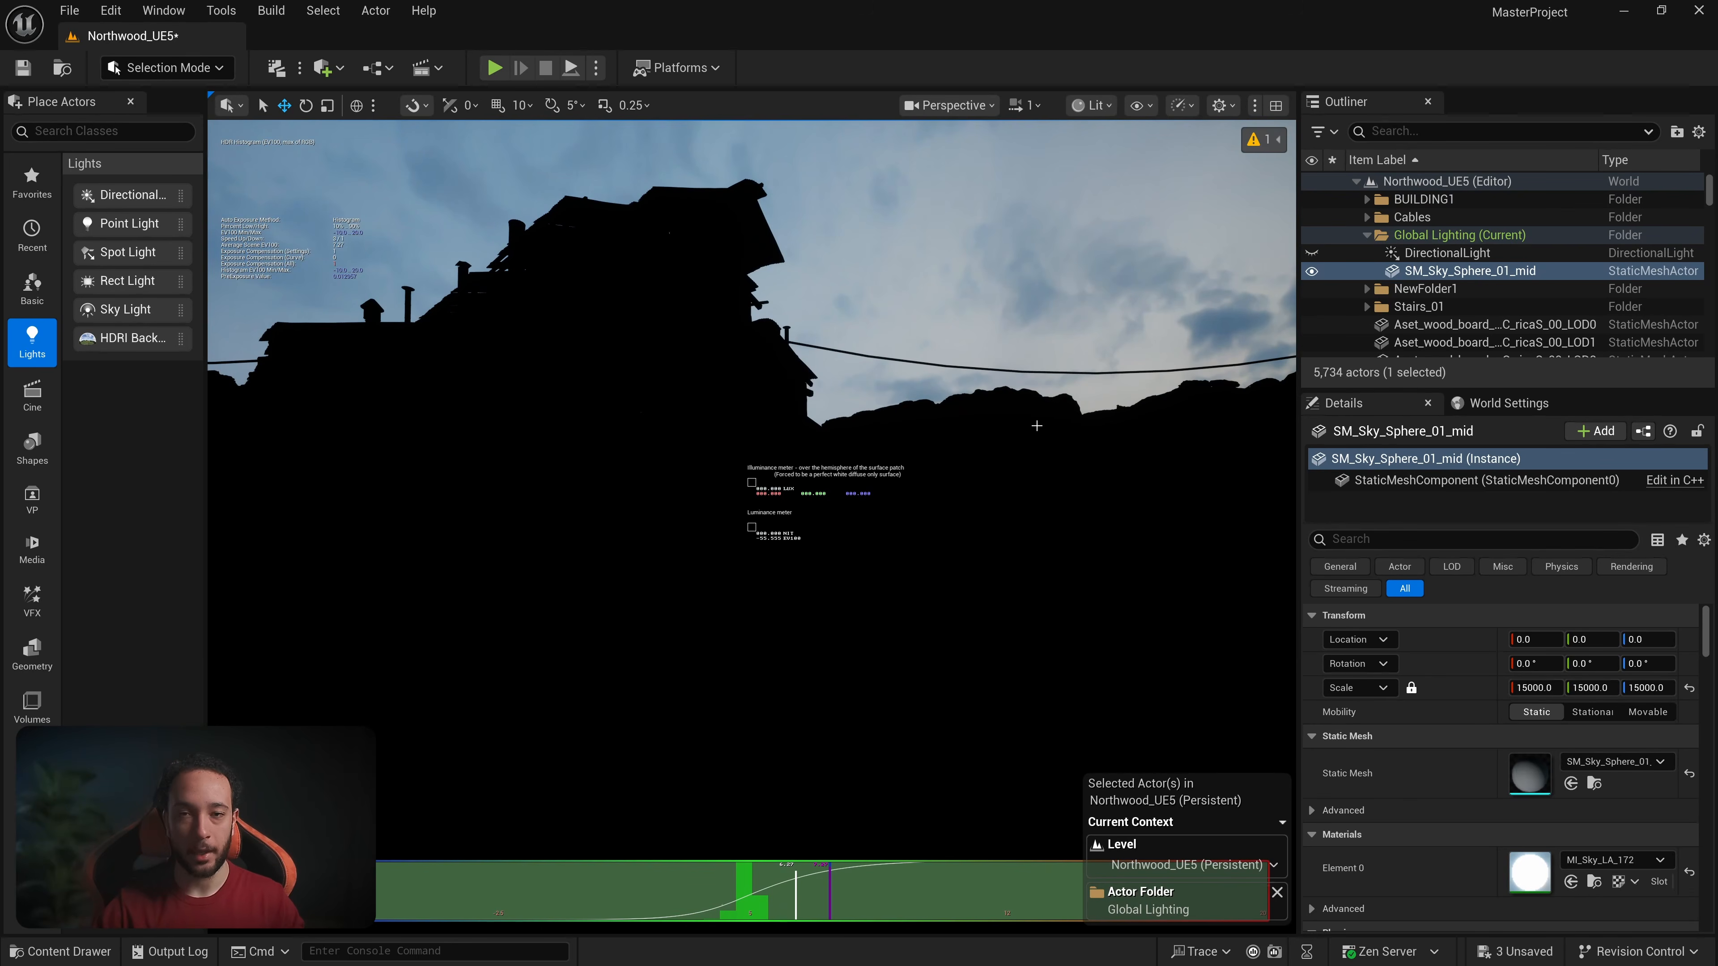
pyautogui.moveTo(1036, 425); pyautogui.dragTo(1005, 396, button='middle')
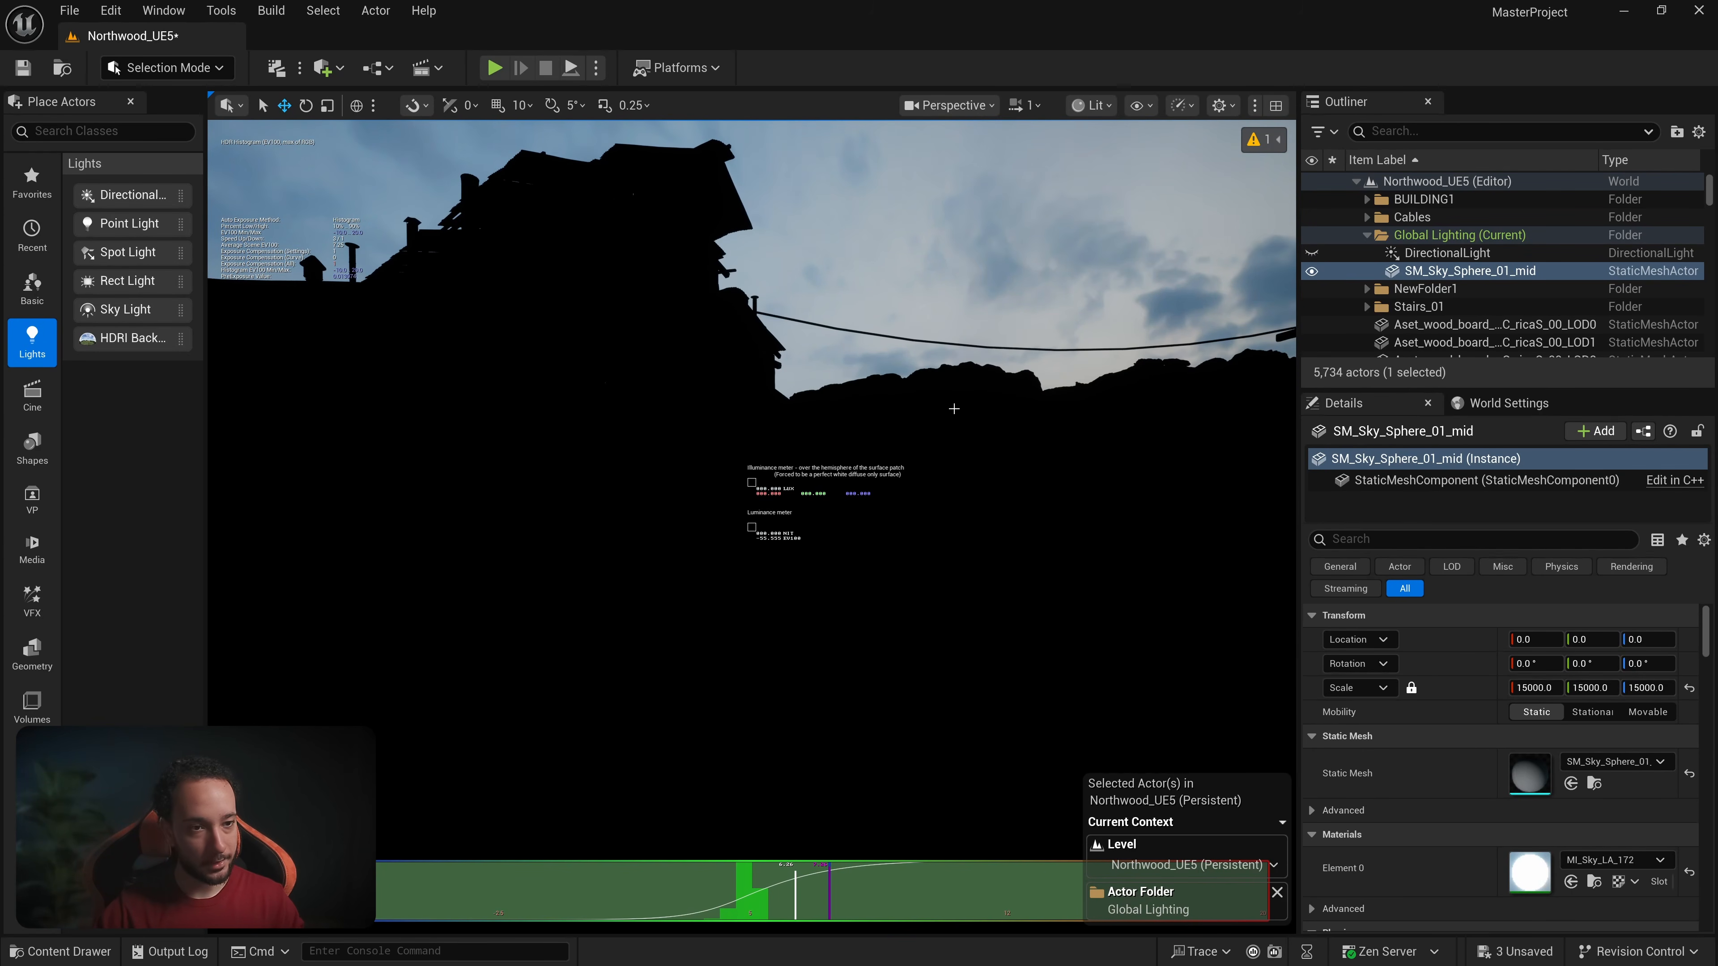
pyautogui.click(101, 130)
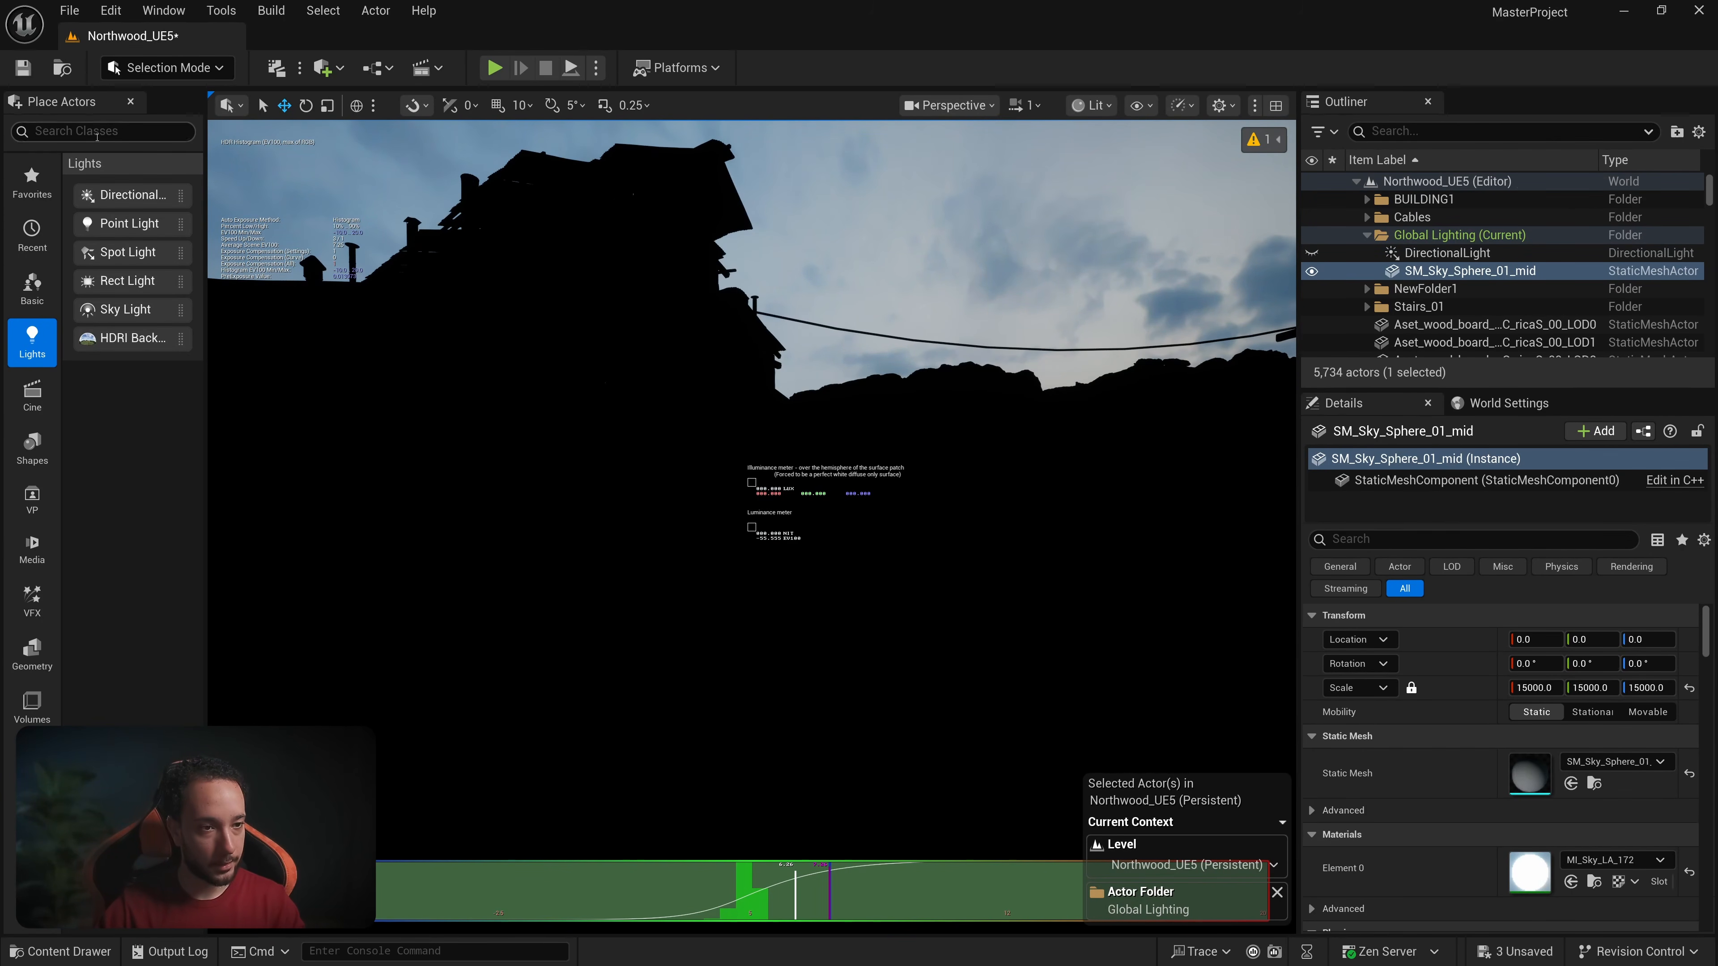
pyautogui.write('sky')
pyautogui.moveTo(100, 200); pyautogui.dragTo(1020, 746)
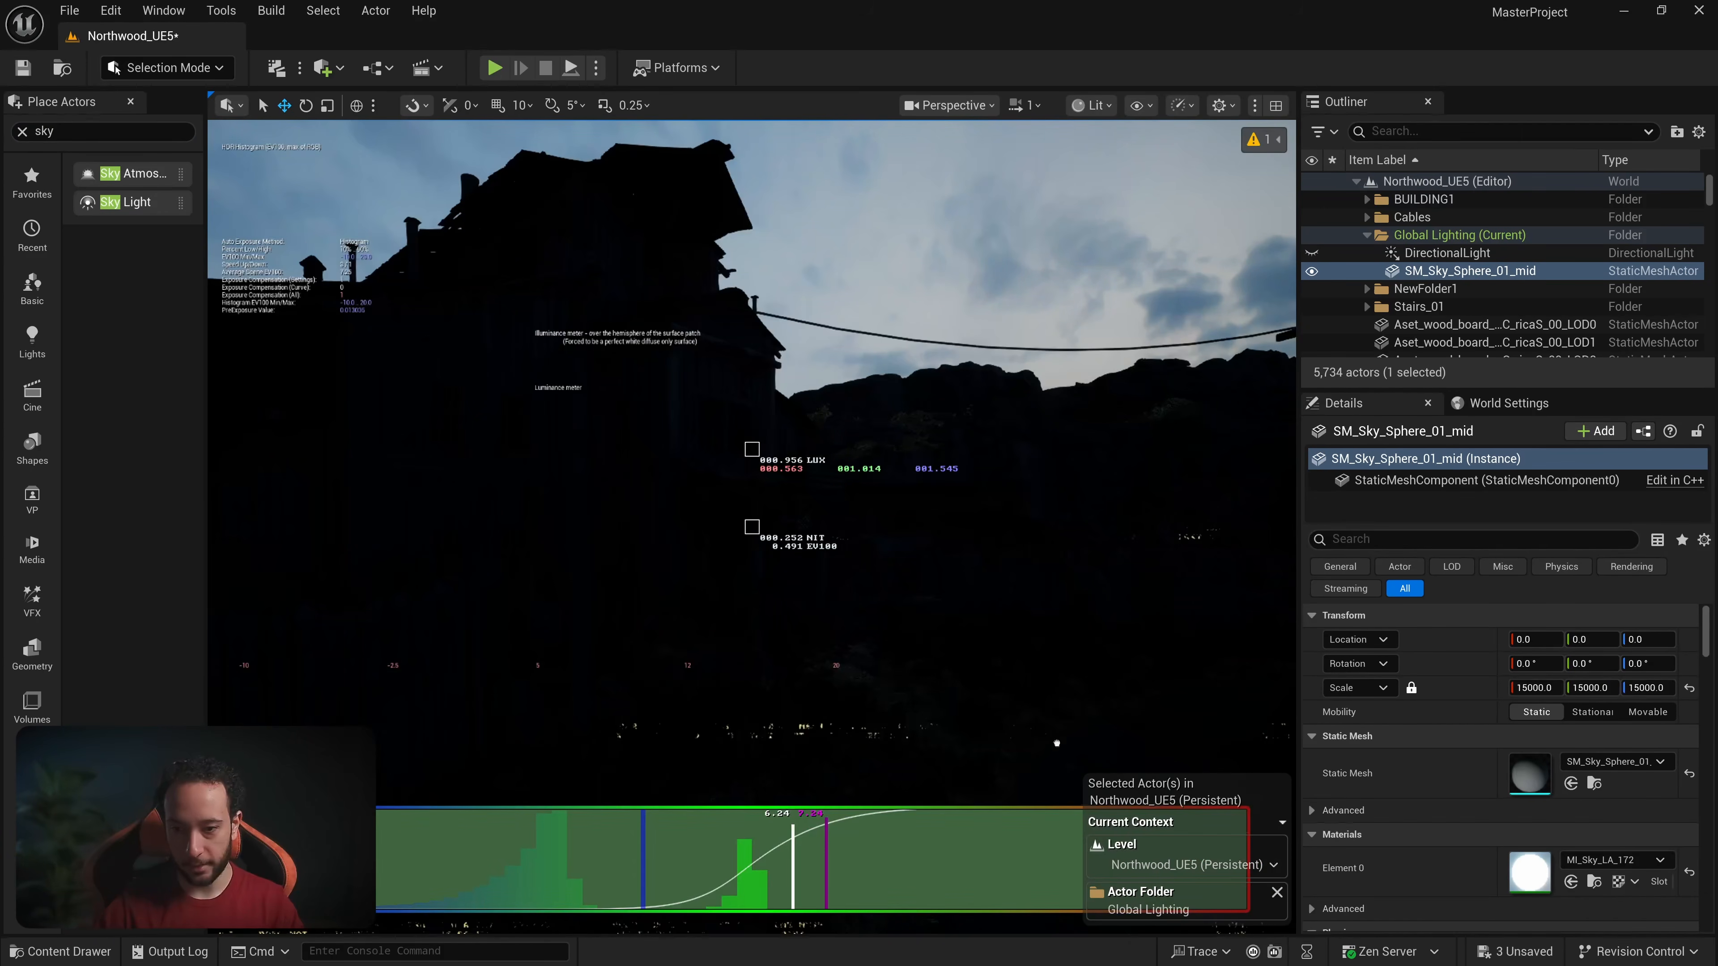
pyautogui.moveTo(1258, 703); pyautogui.dragTo(1257, 704)
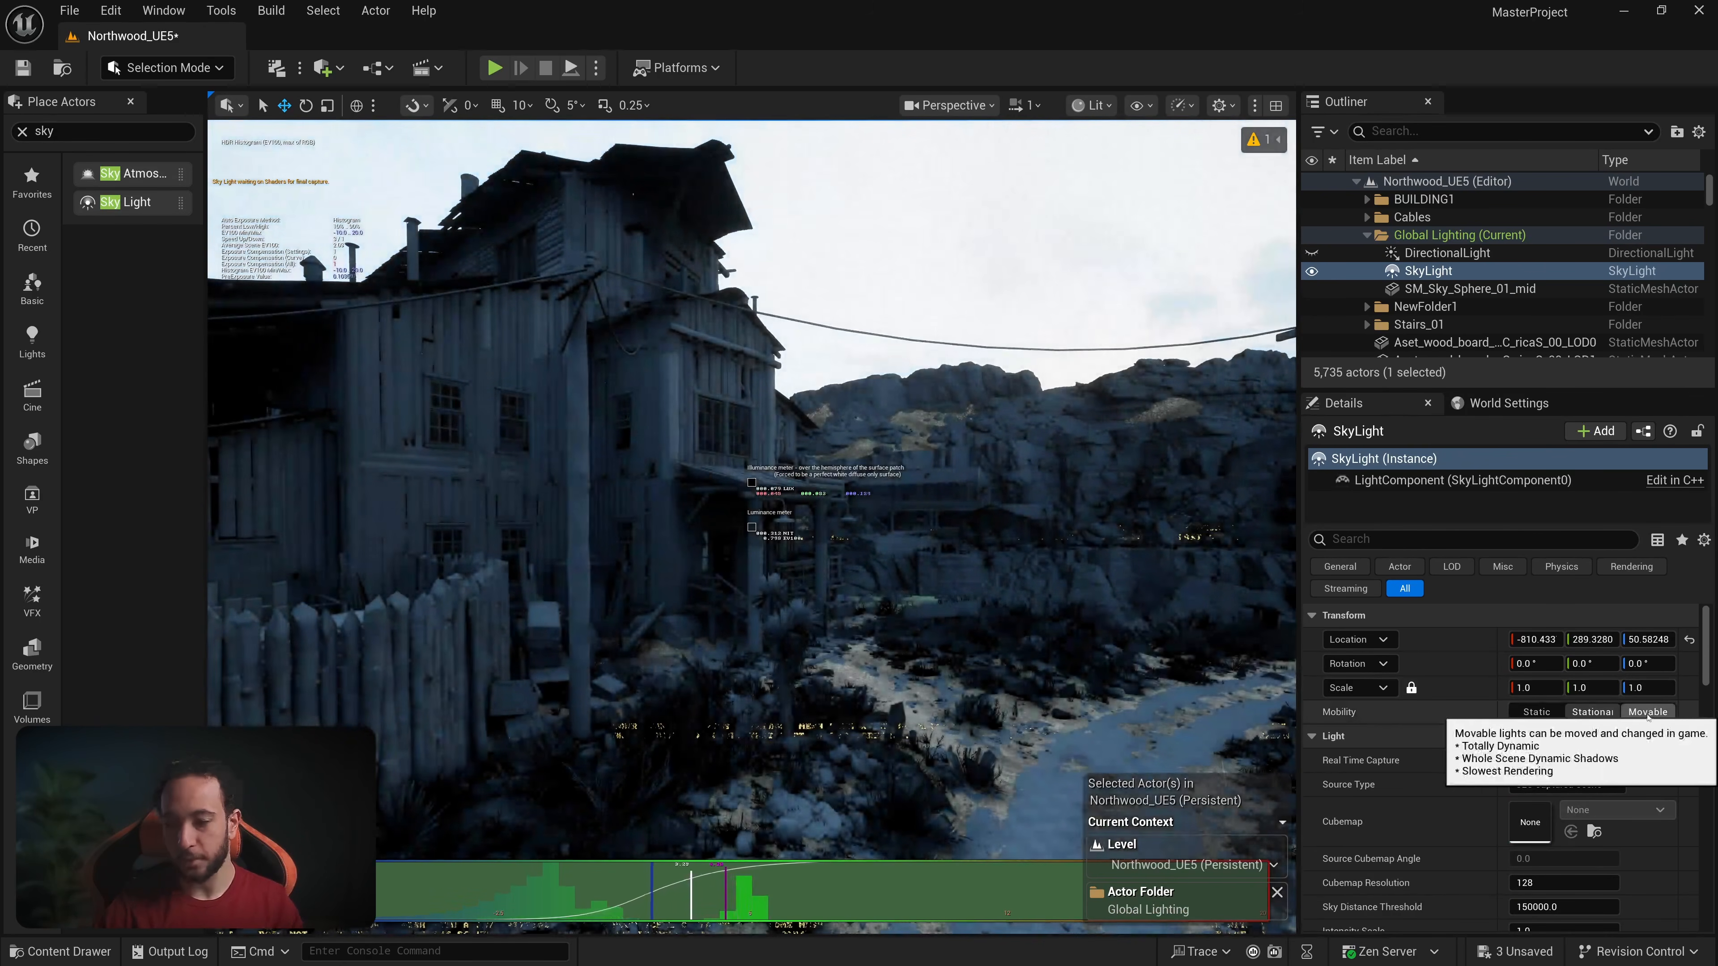
pyautogui.click(1647, 712)
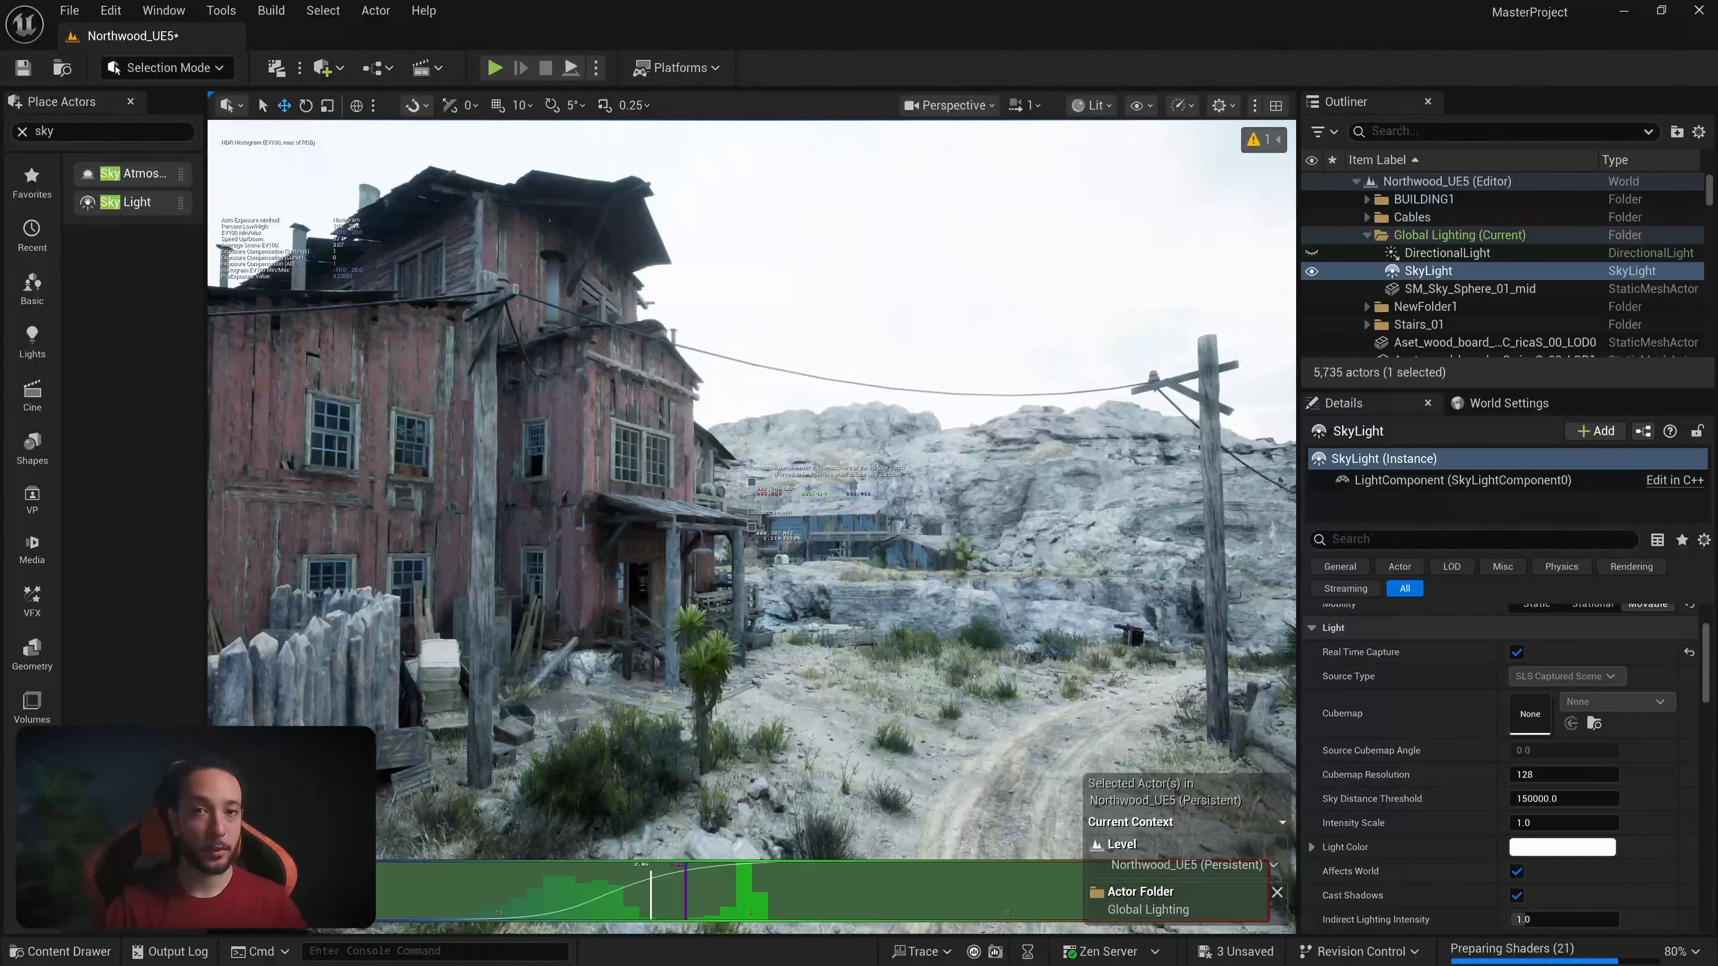
# Step: Set the SkyLight's Cubemap Resolution to 256
pyautogui.moveTo(778, 380); pyautogui.dragTo(815, 366, button='right')
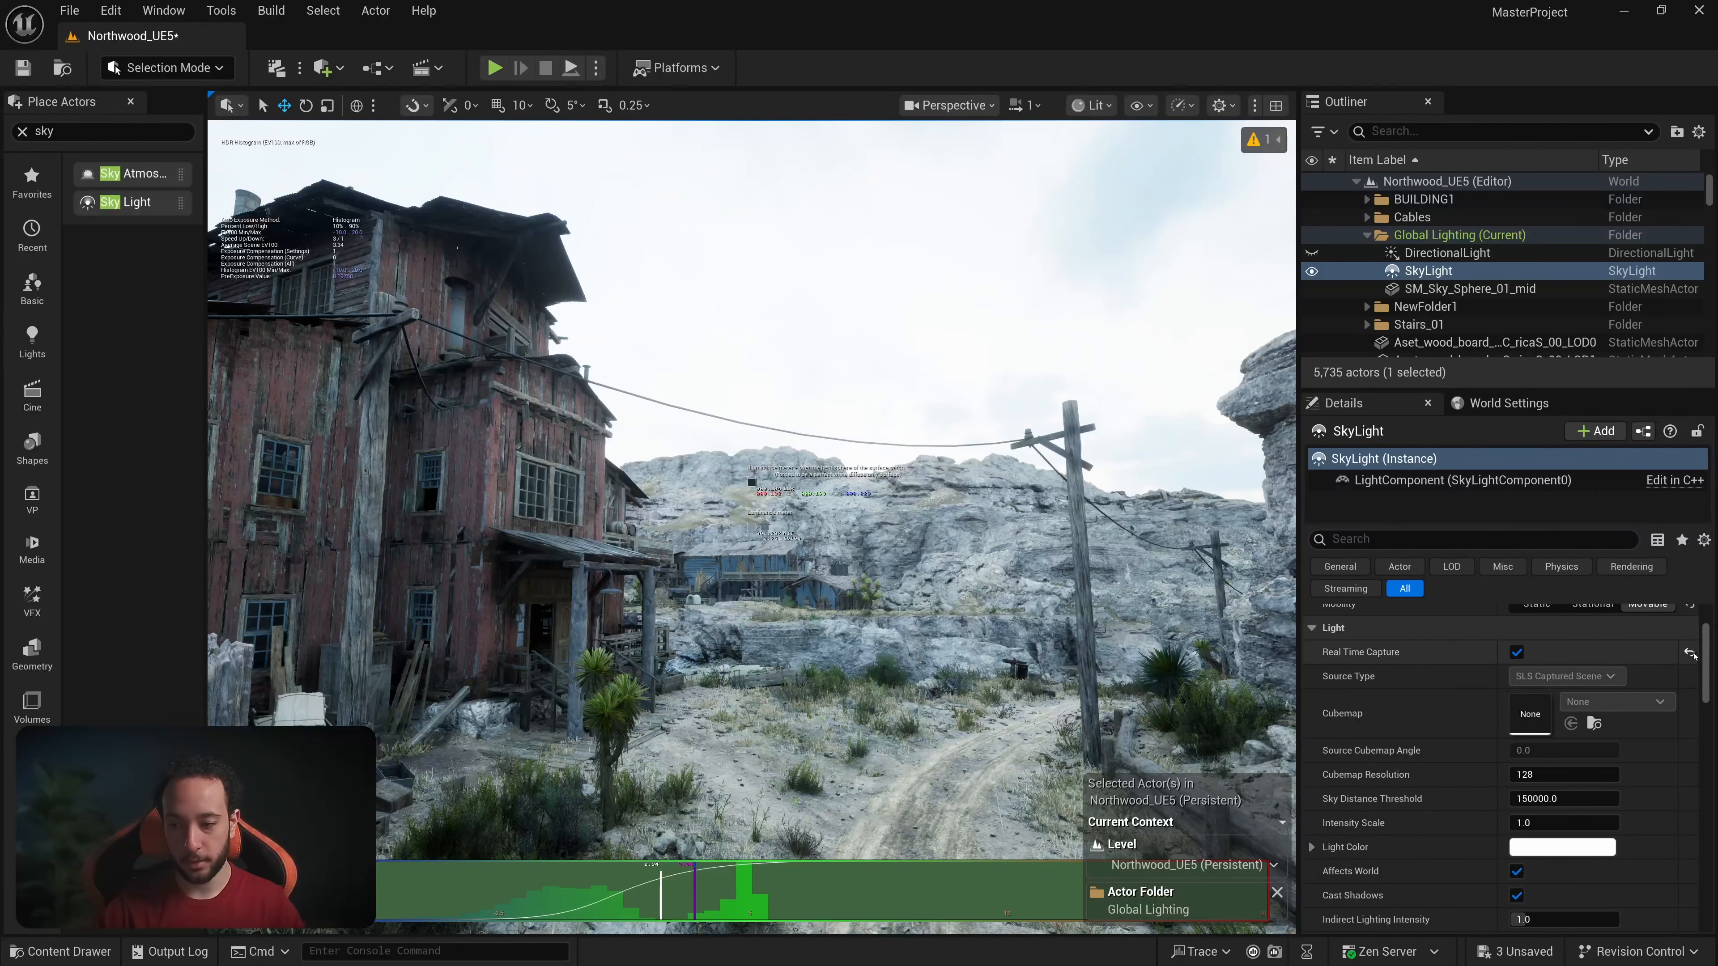
pyautogui.scroll(-10, 1542, 724)
pyautogui.scroll(6, 1586, 710)
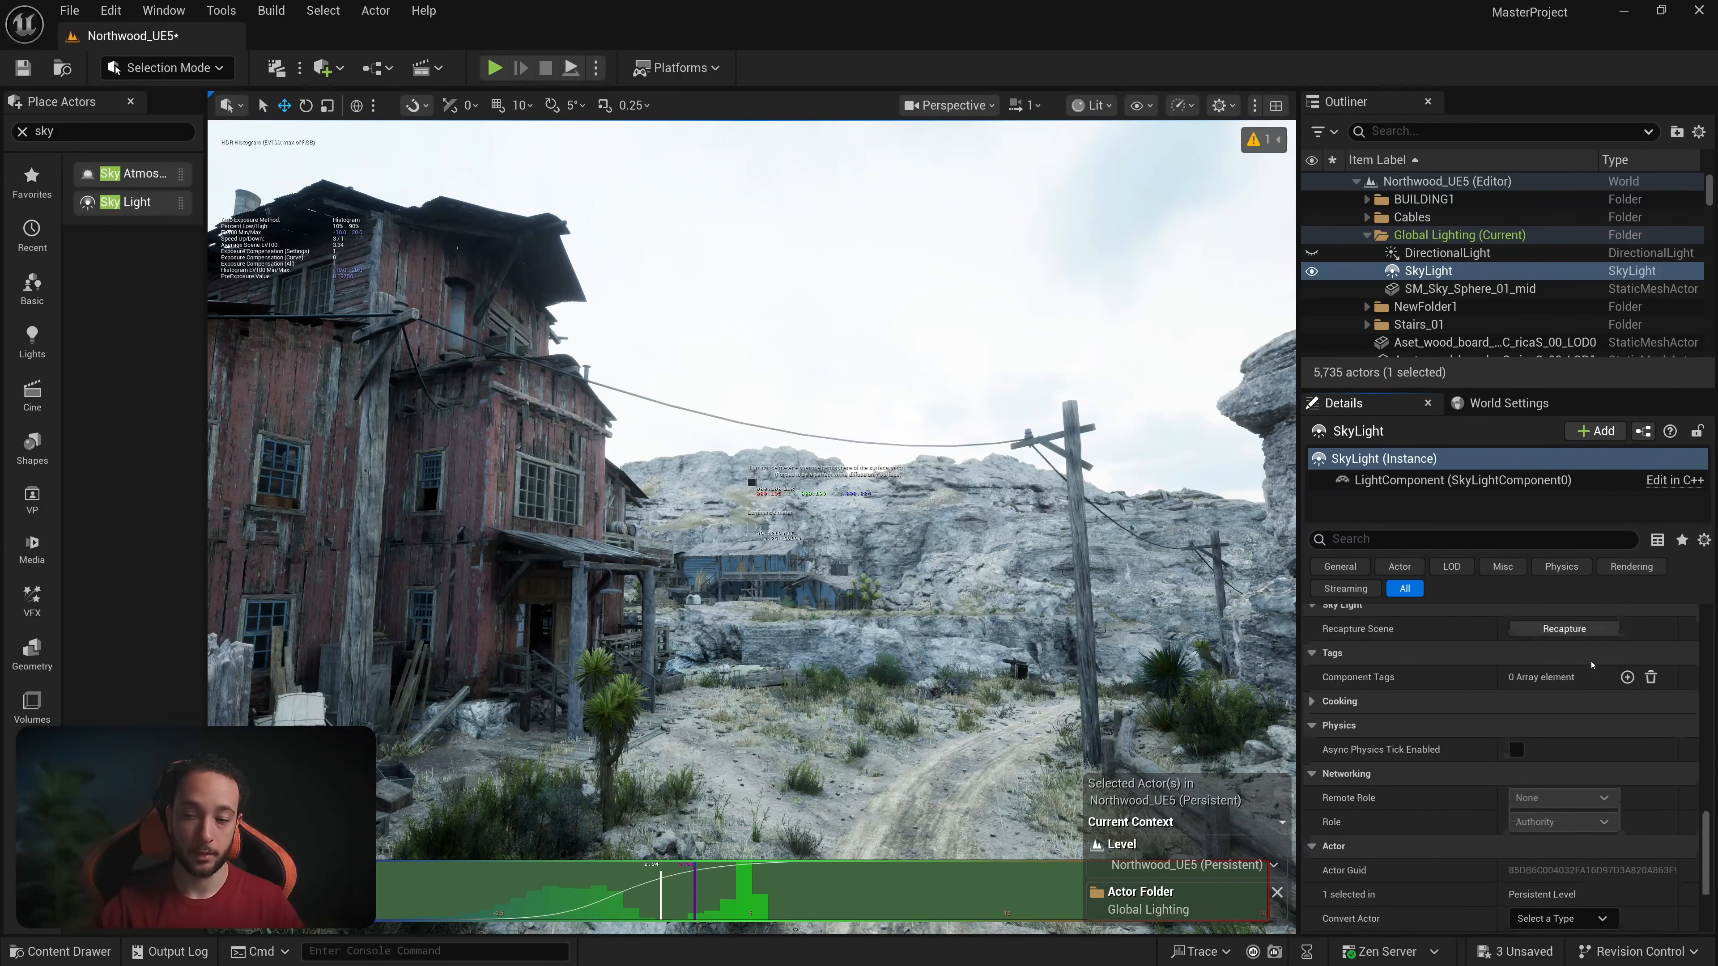
pyautogui.moveTo(1705, 816); pyautogui.dragTo(1698, 658)
pyautogui.scroll(5, 1698, 657)
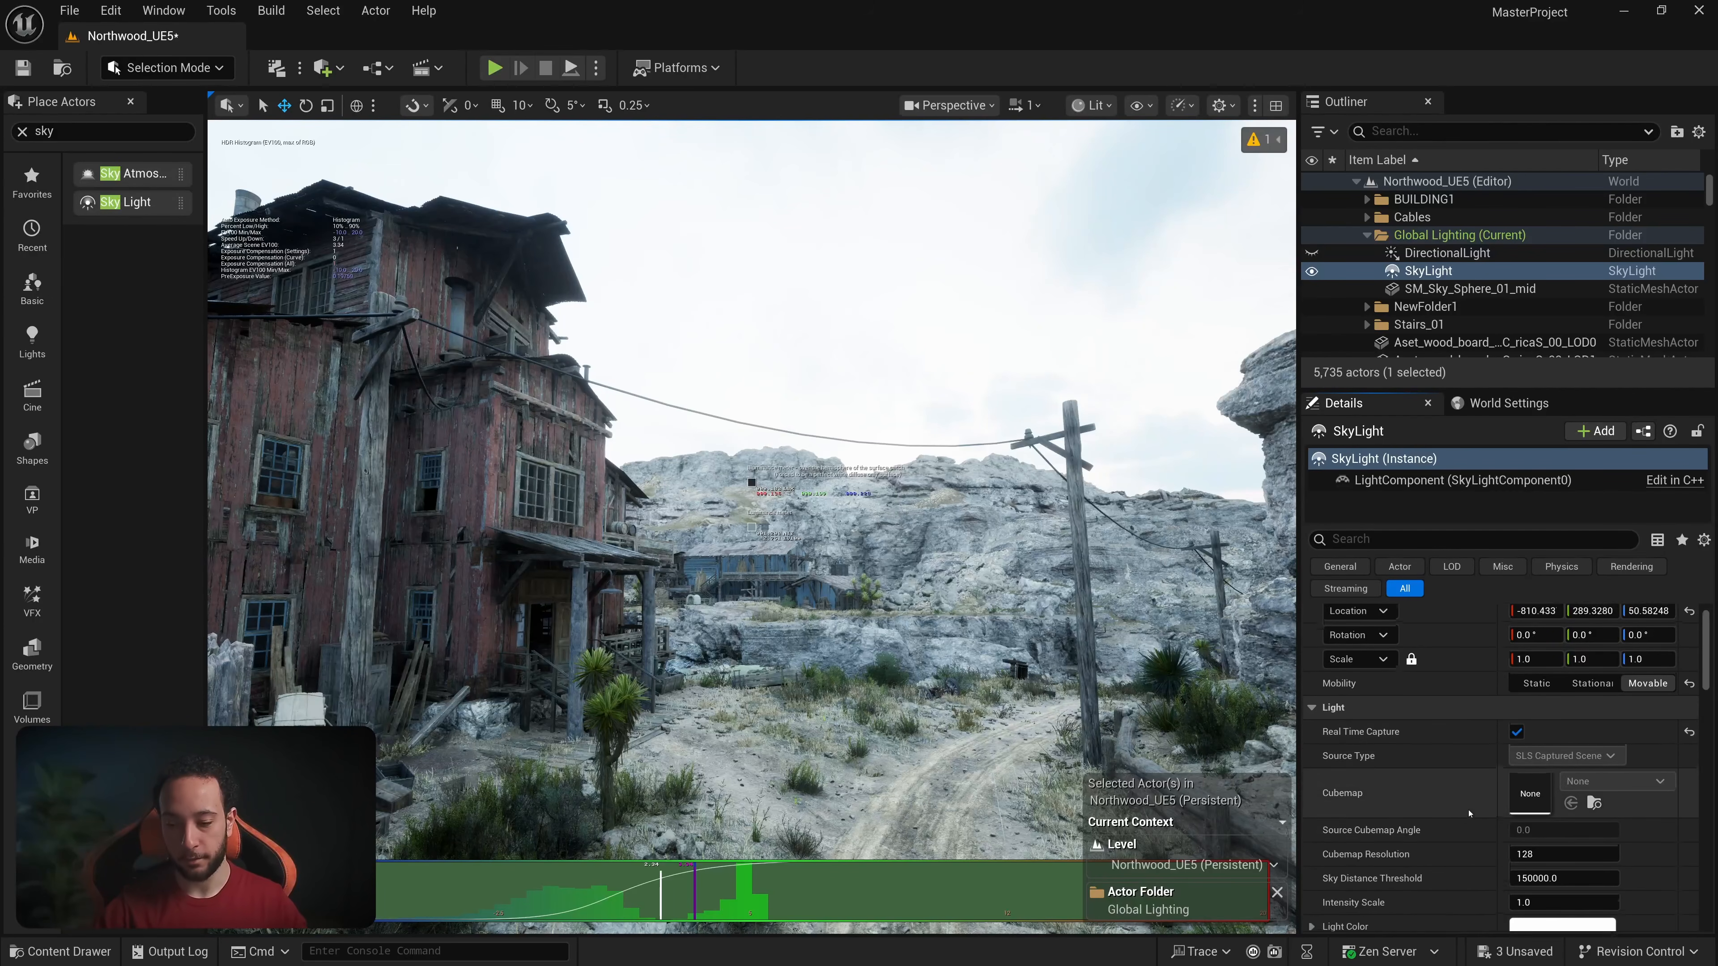
pyautogui.scroll(-3, 1477, 809)
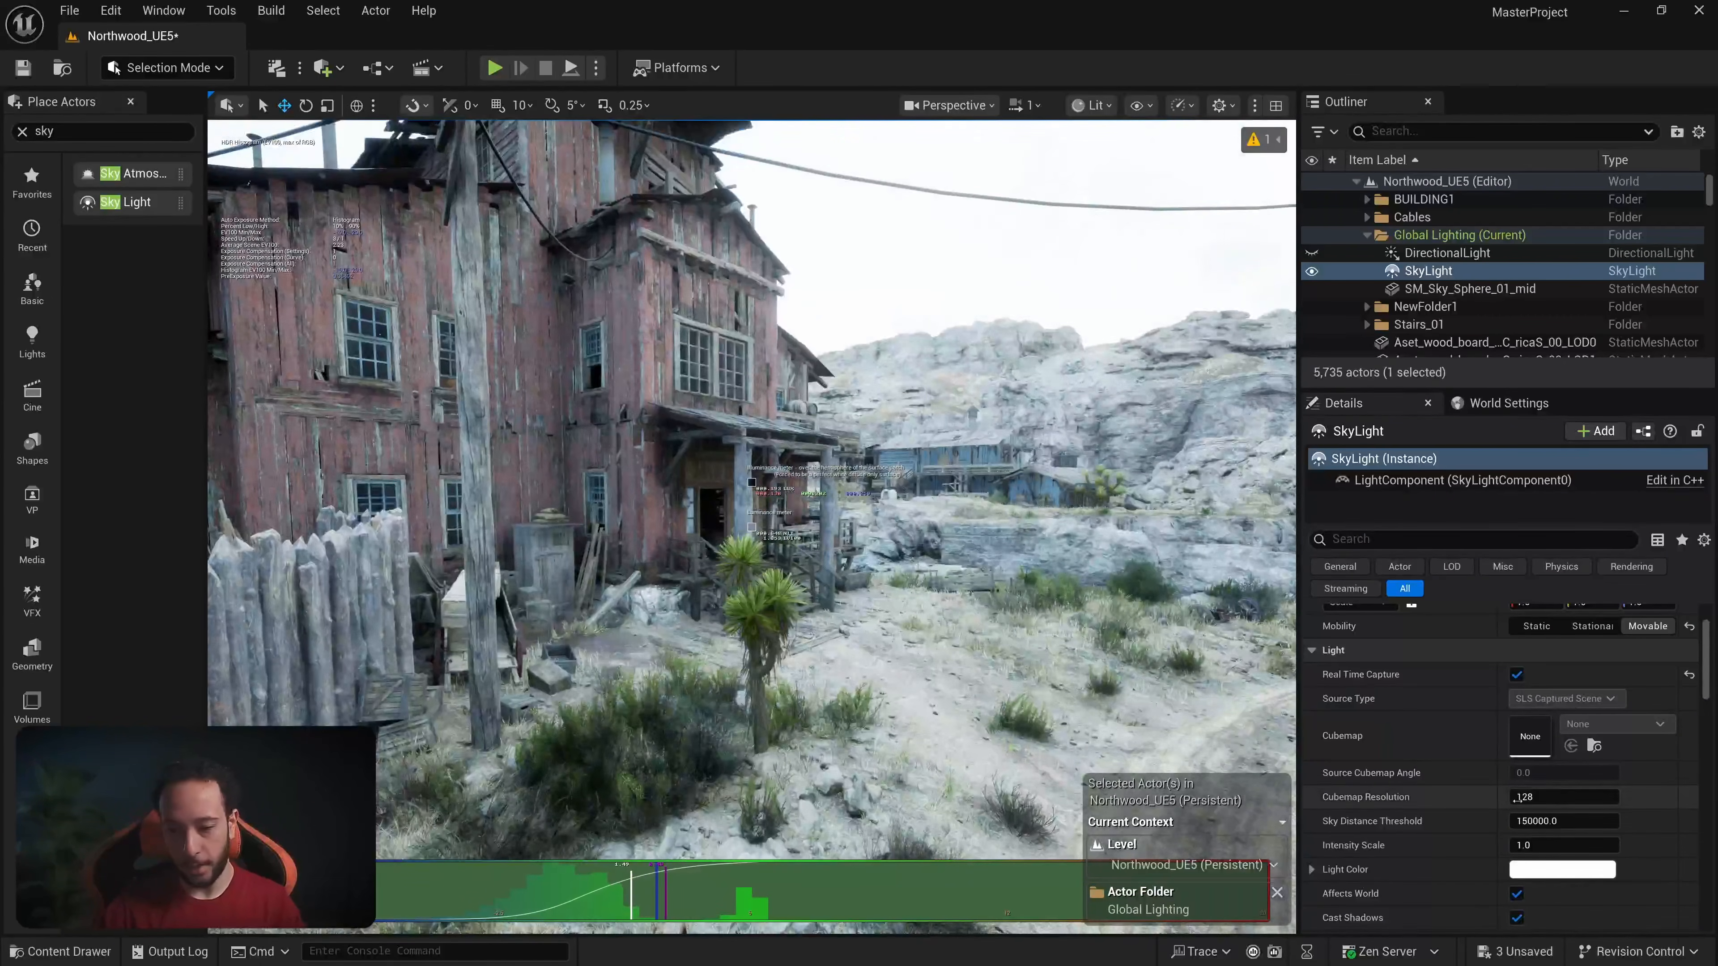
pyautogui.click(1531, 799)
pyautogui.write('256')
pyautogui.press('Return')
pyautogui.moveTo(1076, 613); pyautogui.dragTo(1129, 596, button='right')
pyautogui.scroll(1, 1466, 778)
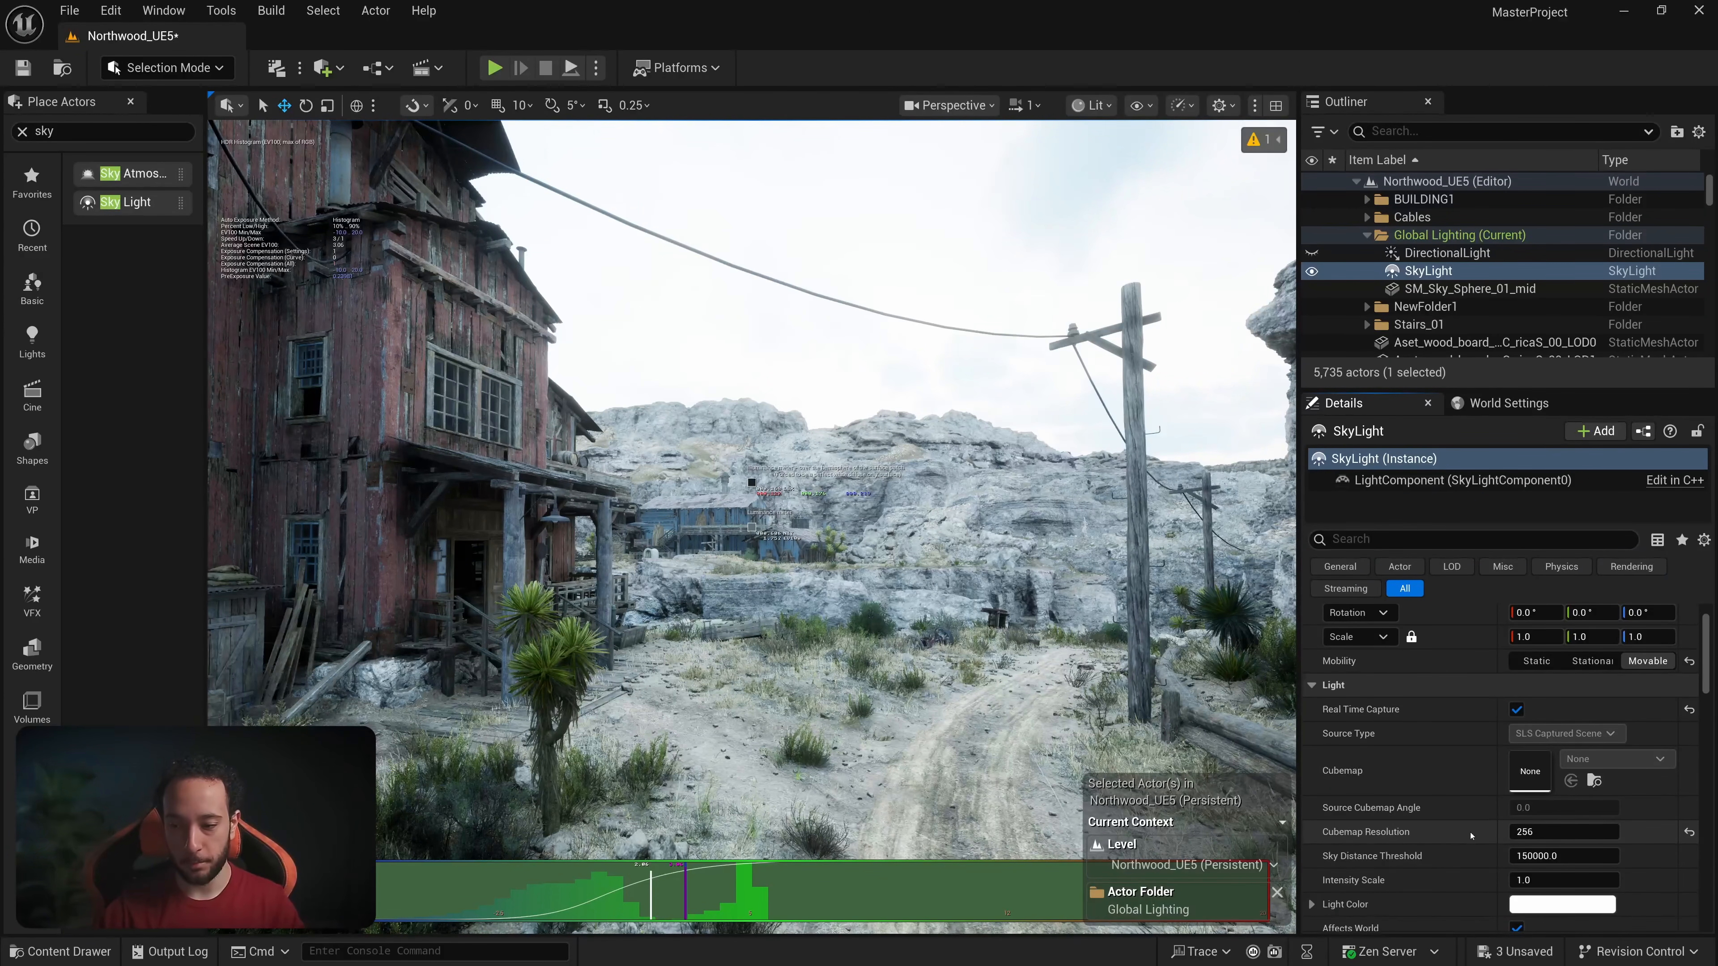
pyautogui.moveTo(1015, 576); pyautogui.dragTo(1005, 609, button='middle')
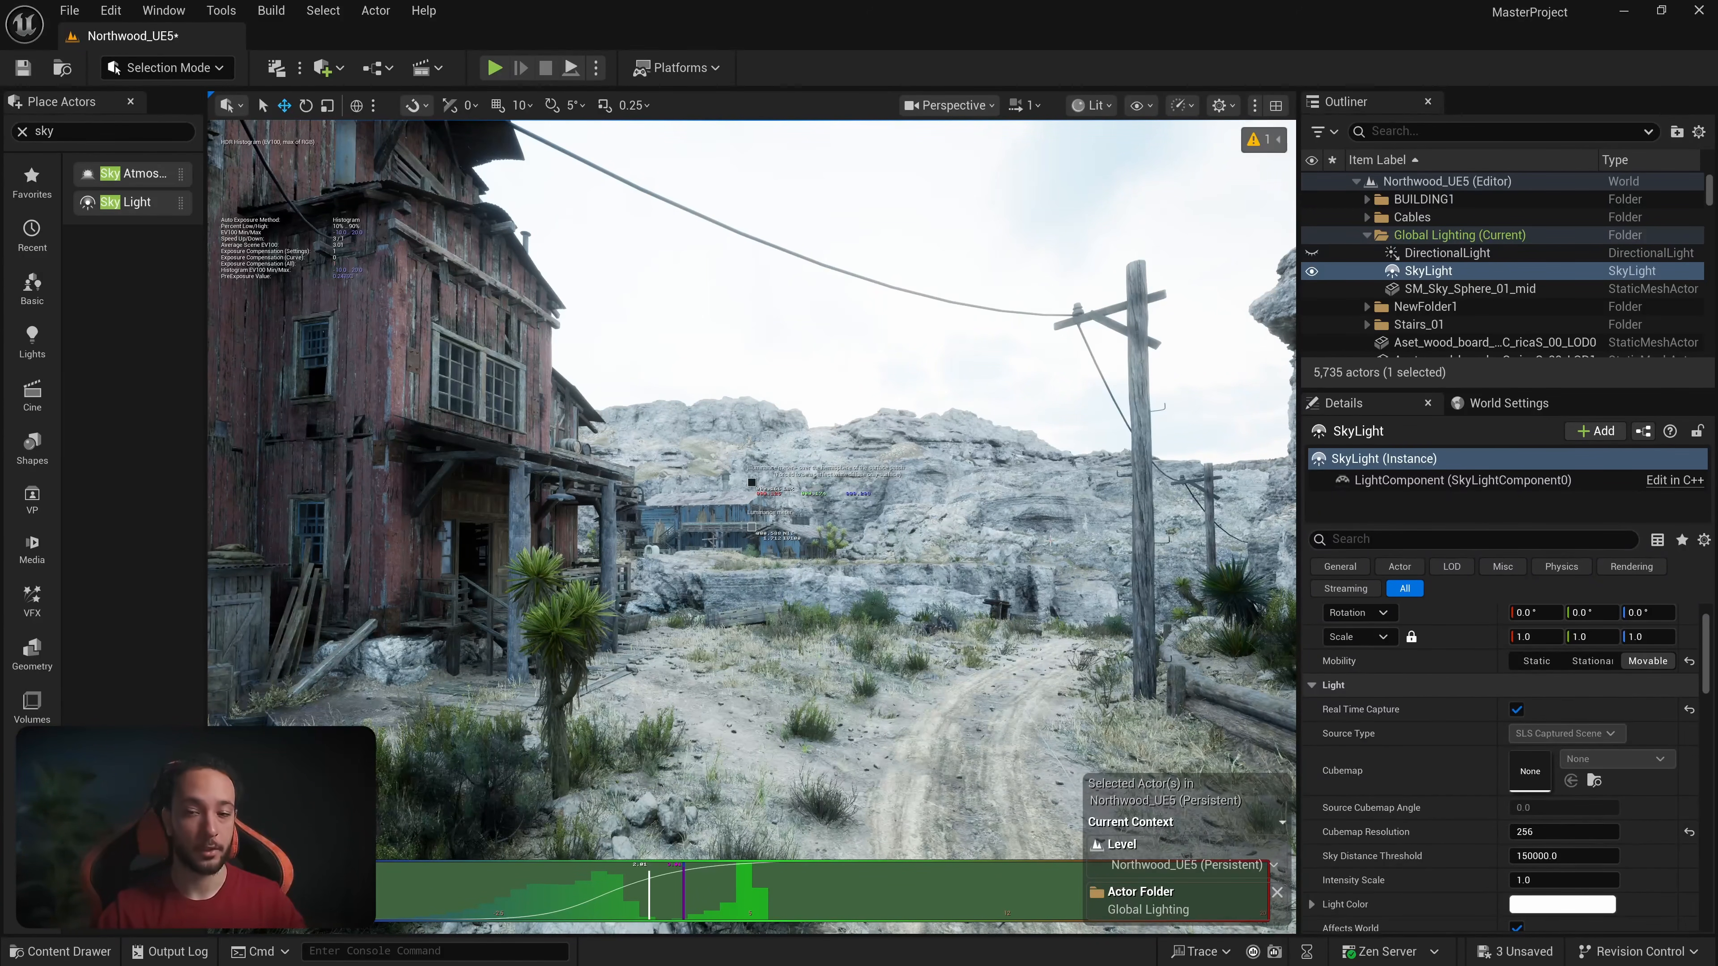
pyautogui.moveTo(1133, 576); pyautogui.dragTo(1133, 602, button='middle')
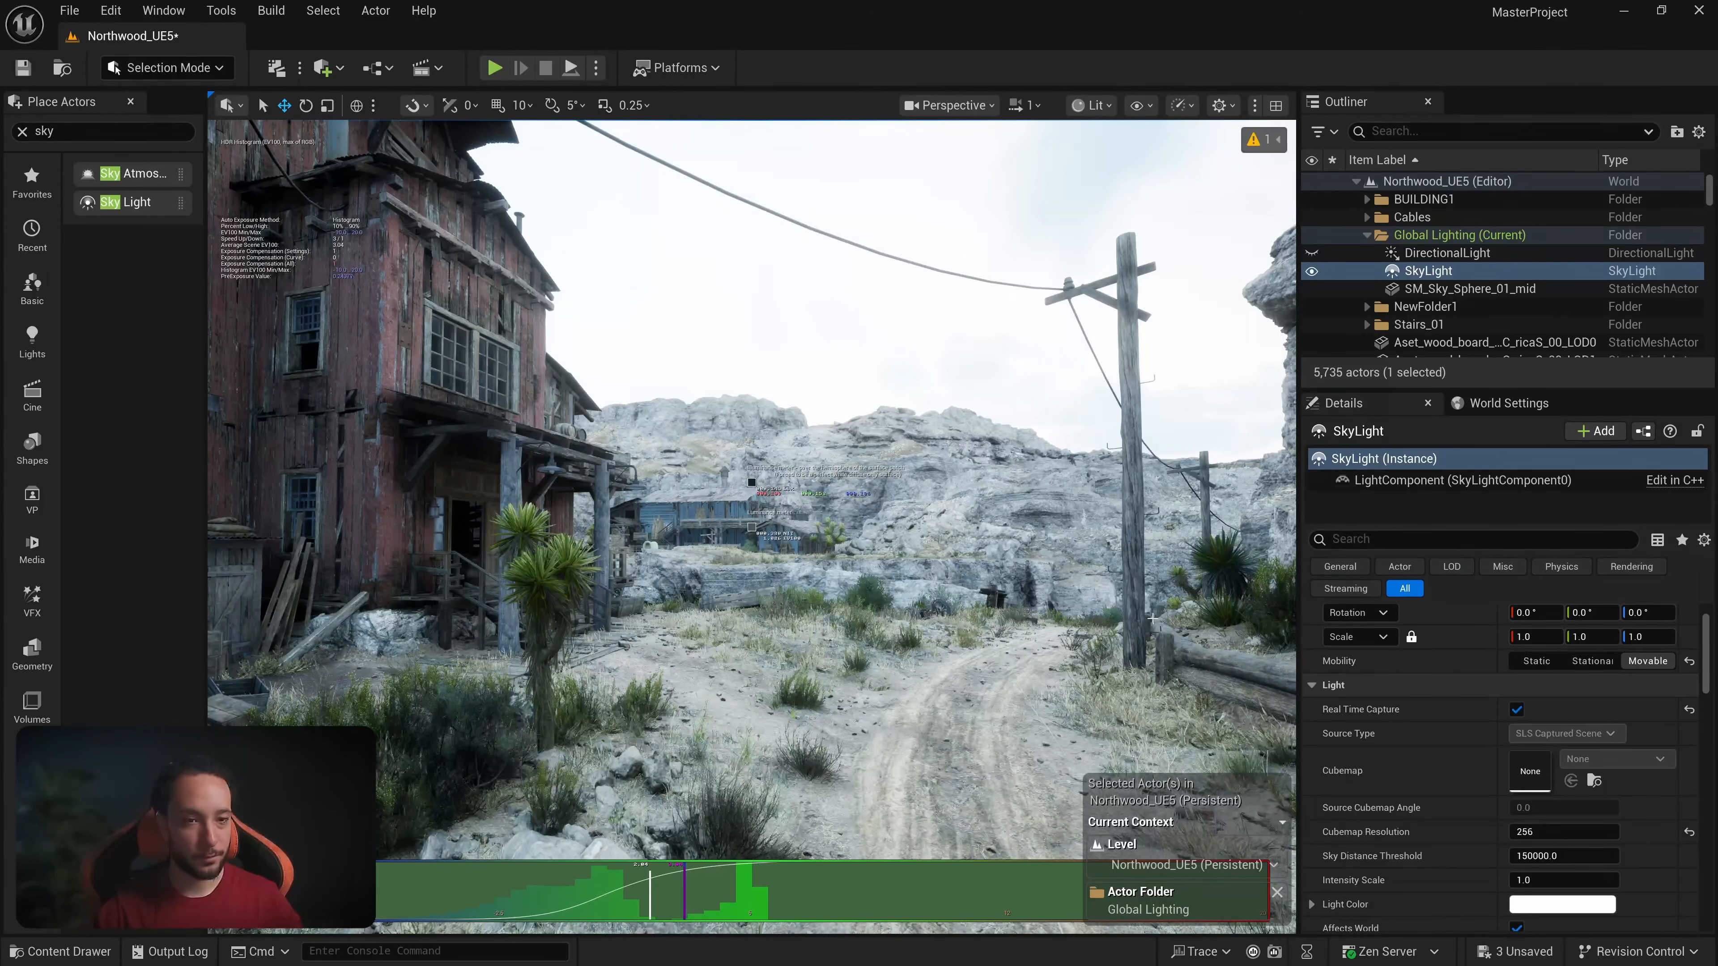
pyautogui.moveTo(1134, 576); pyautogui.dragTo(1120, 570, button='right')
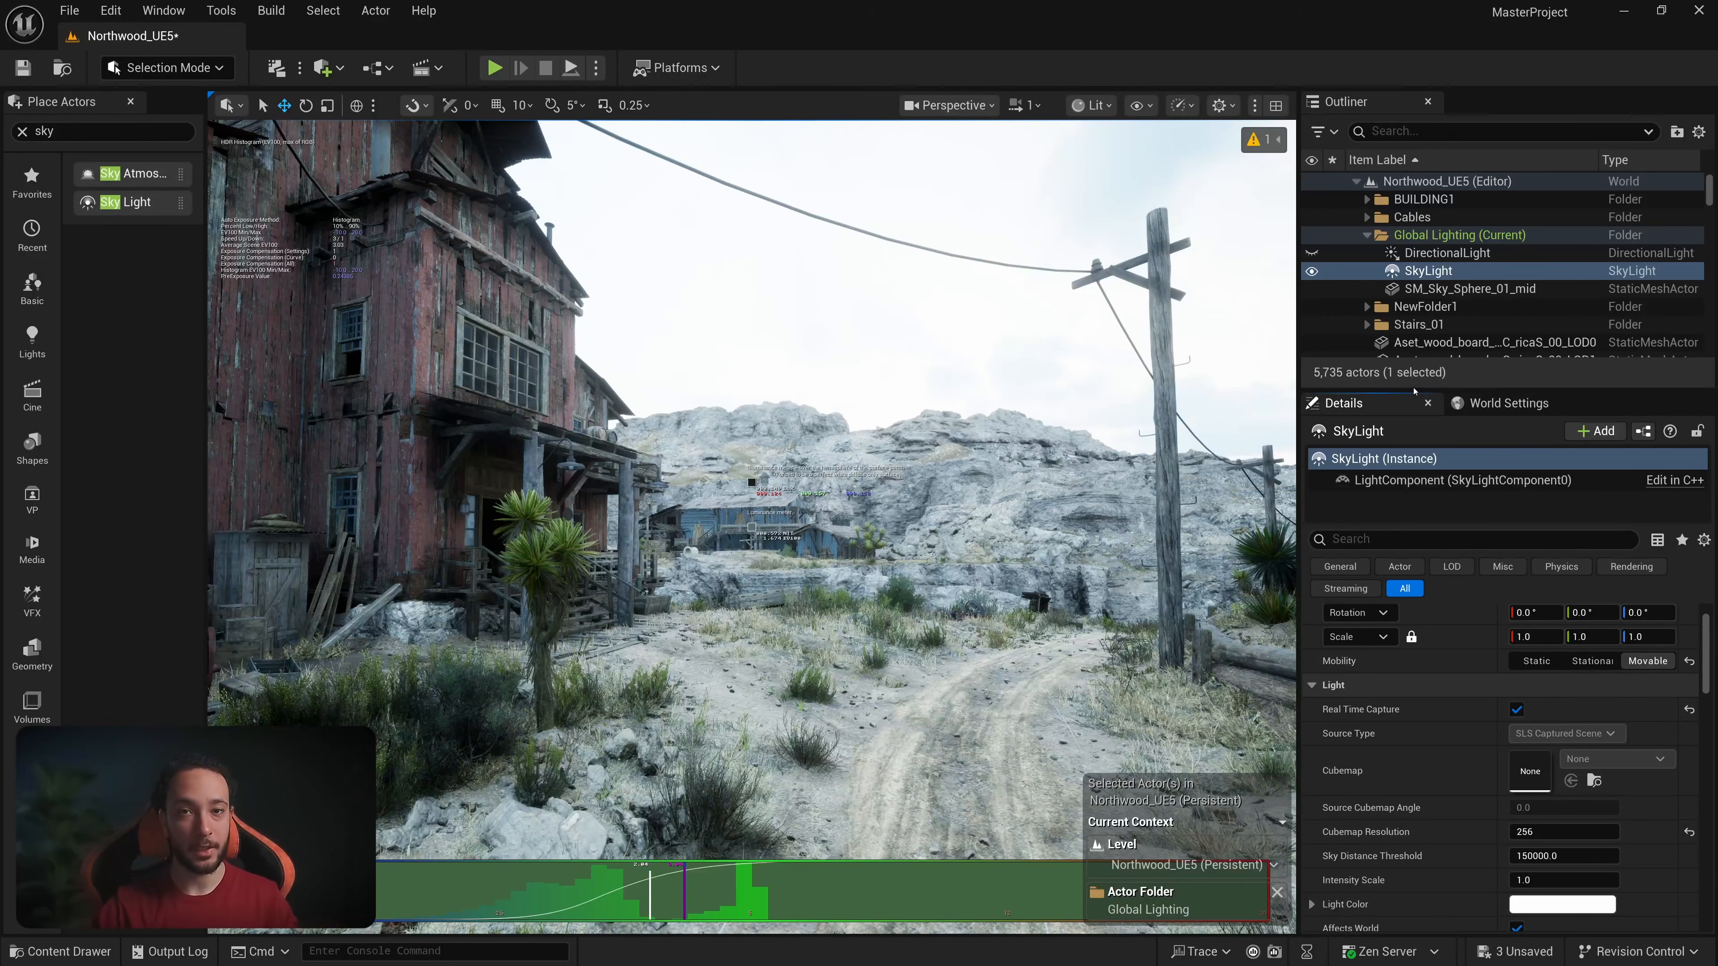
pyautogui.scroll(-2, 1454, 249)
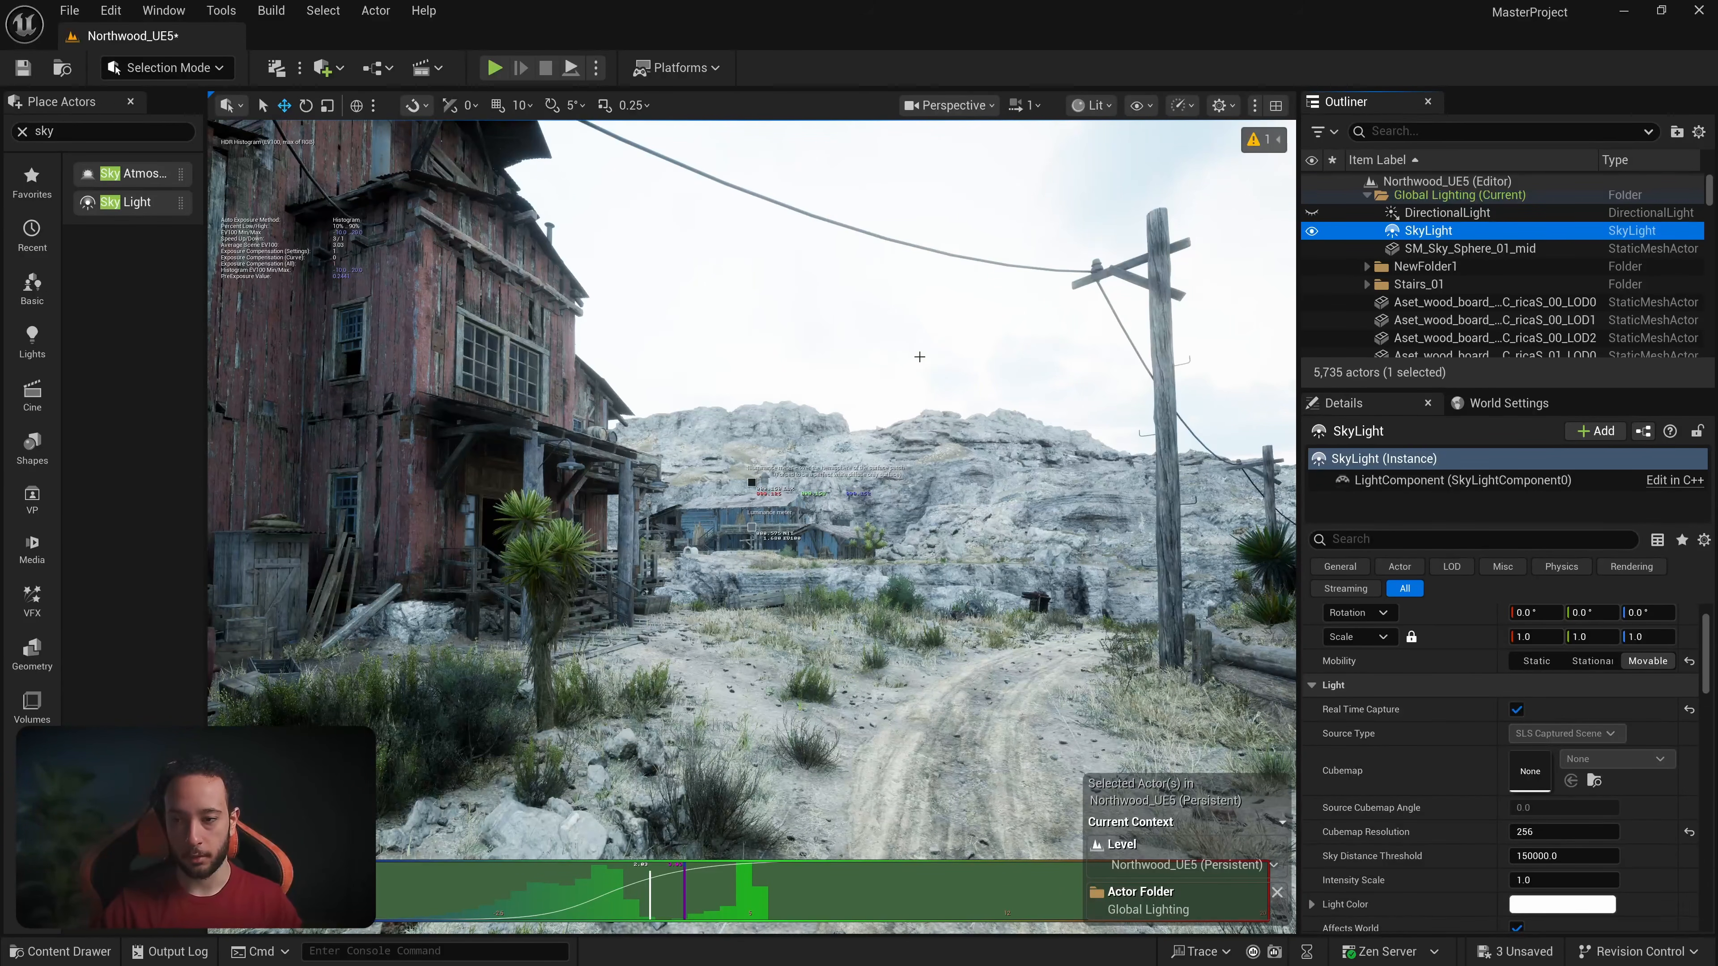
# Step: Add a Post Process Volume to the level and enable its Infinite Extent (Unbound) option
pyautogui.click(105, 136)
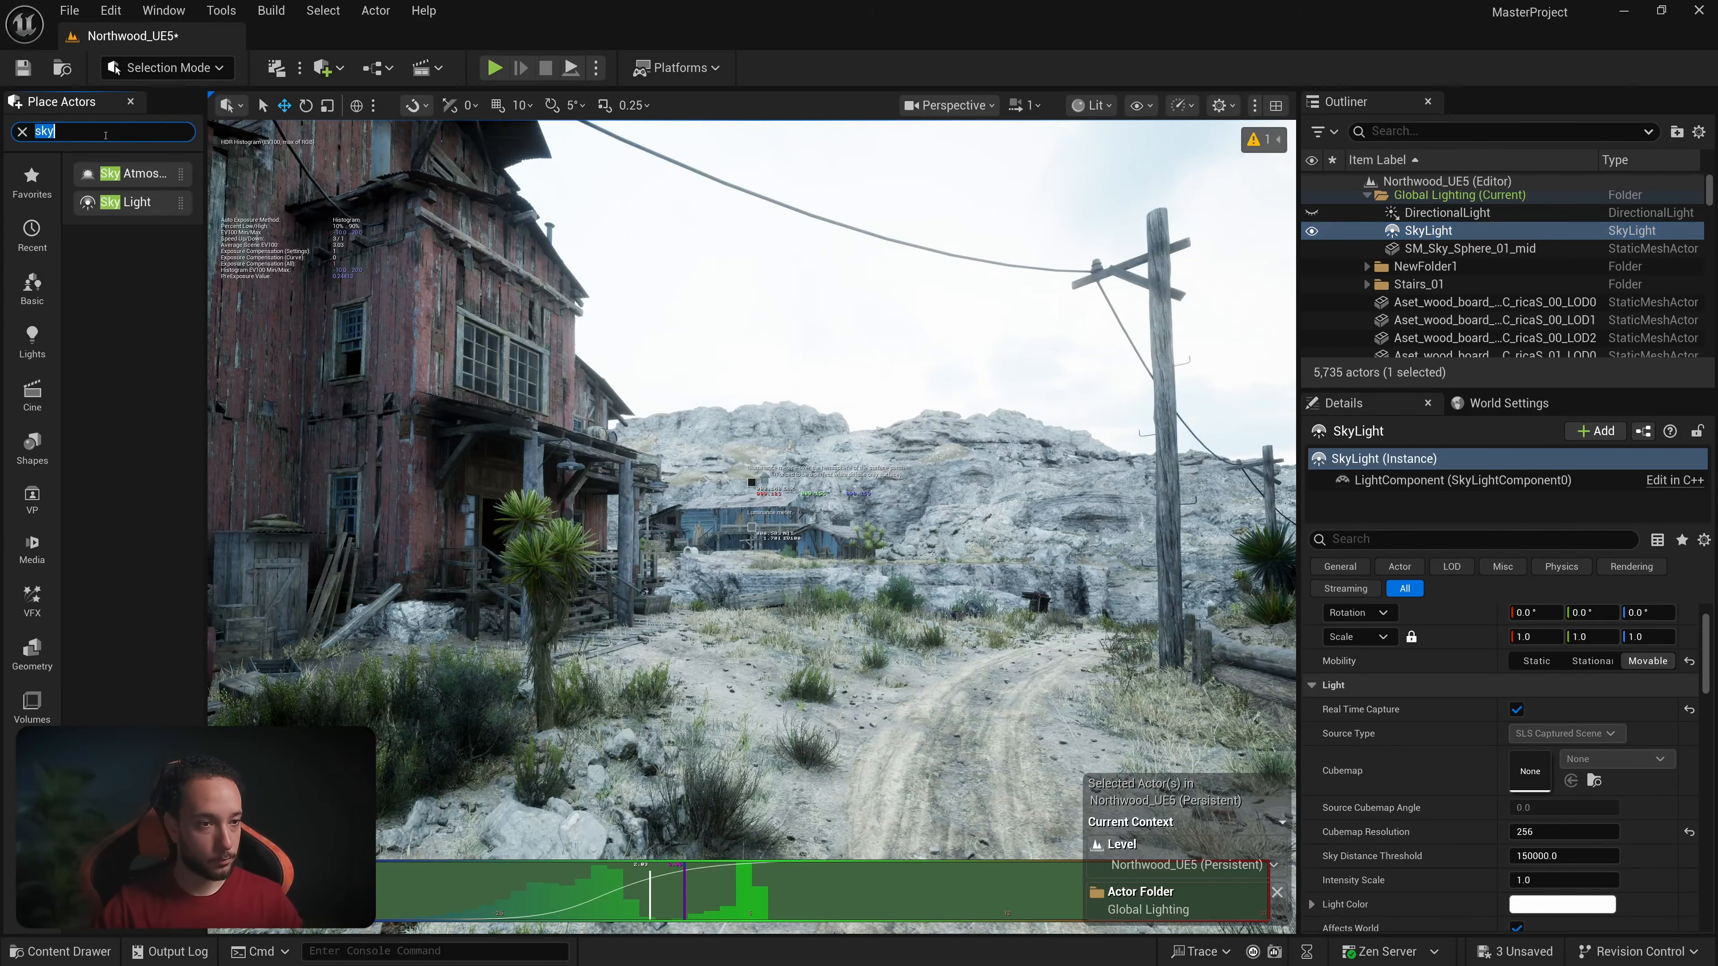
pyautogui.press('BackSpace')
pyautogui.write('post')
pyautogui.moveTo(128, 175); pyautogui.dragTo(585, 338)
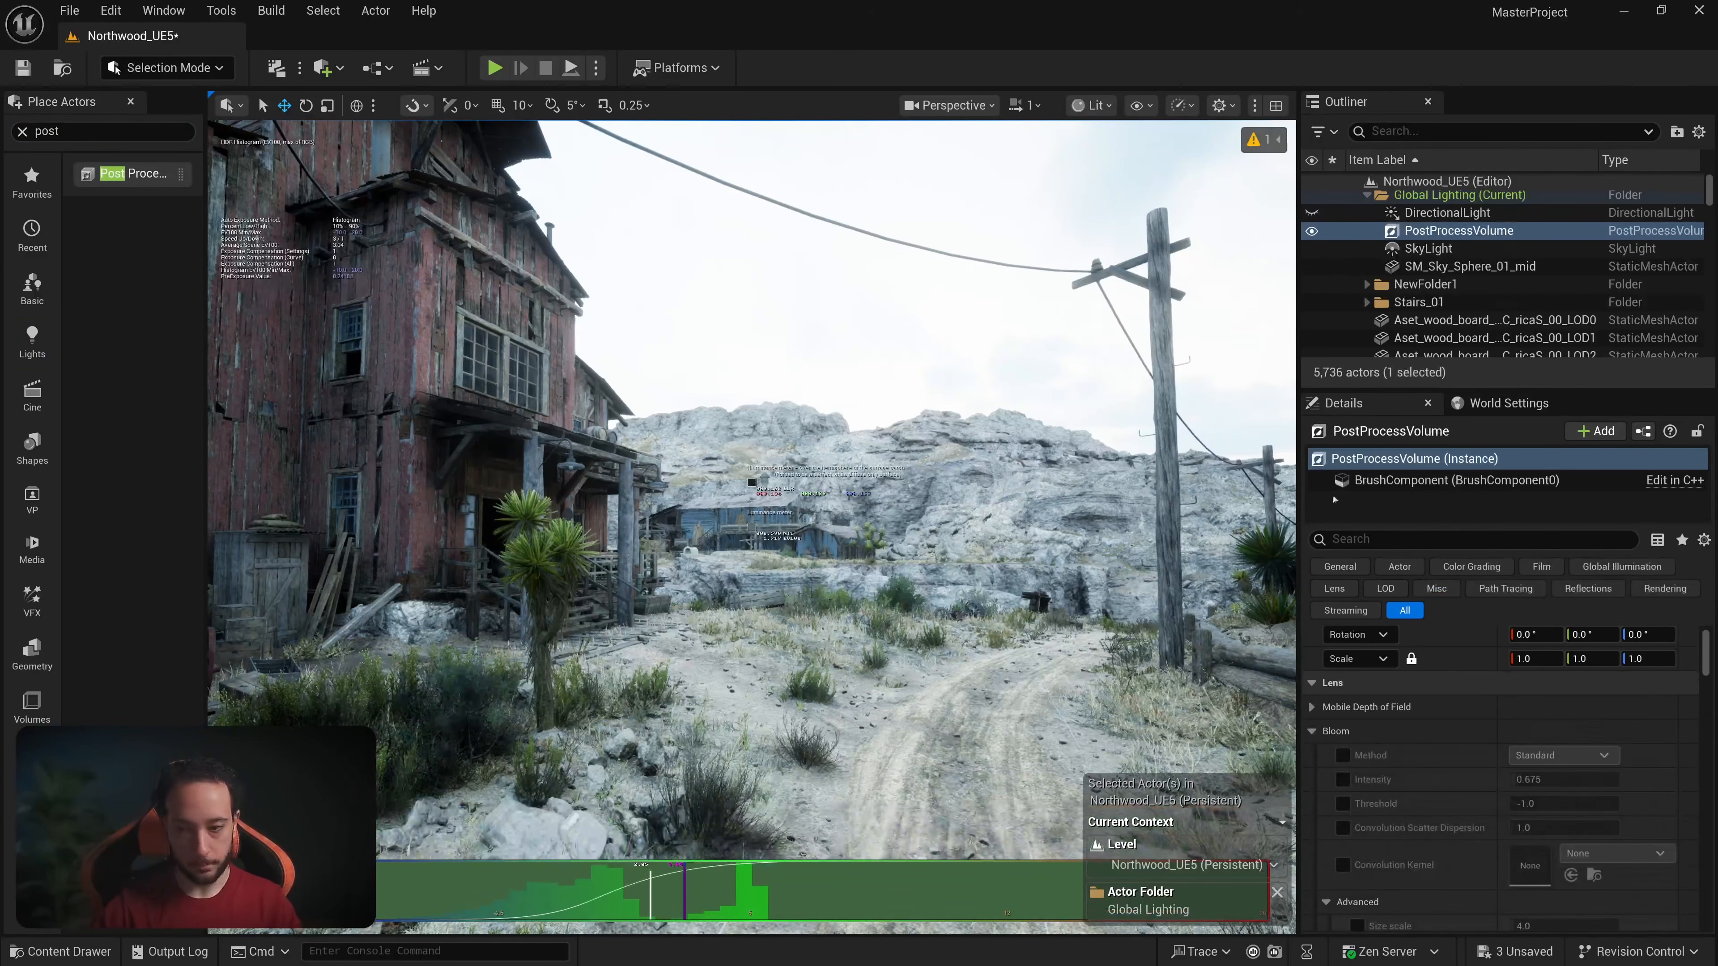
pyautogui.moveTo(1709, 642); pyautogui.dragTo(1711, 896)
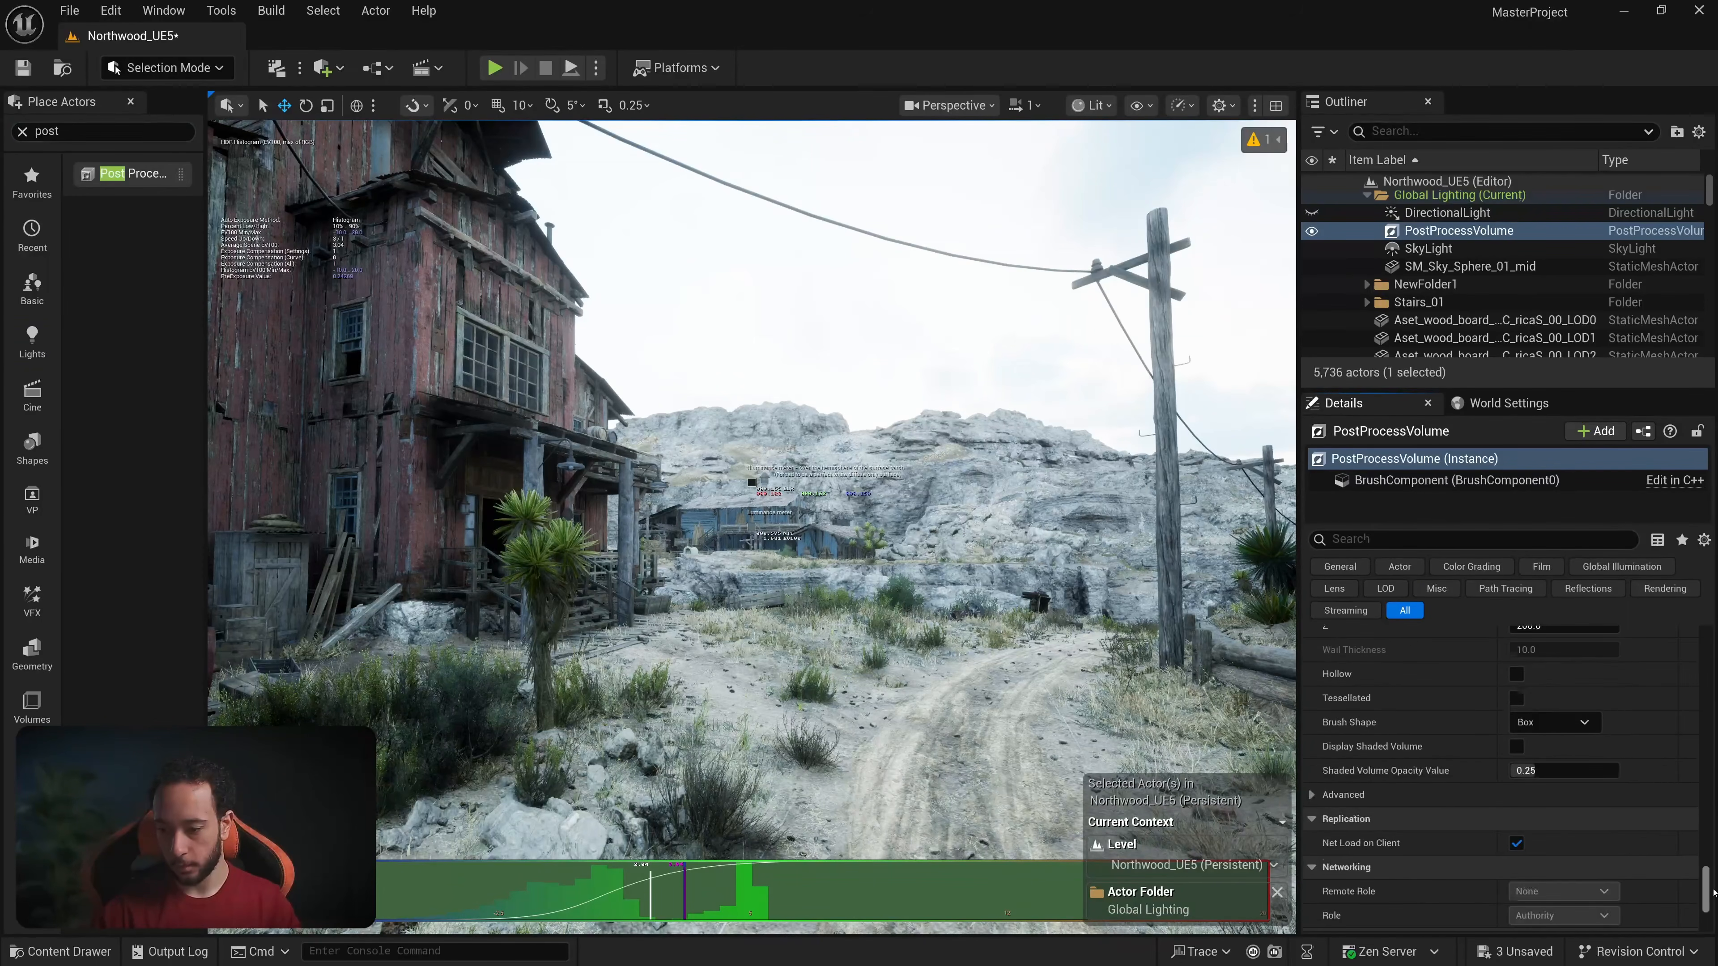
pyautogui.scroll(4, 1505, 743)
pyautogui.scroll(4, 1505, 743)
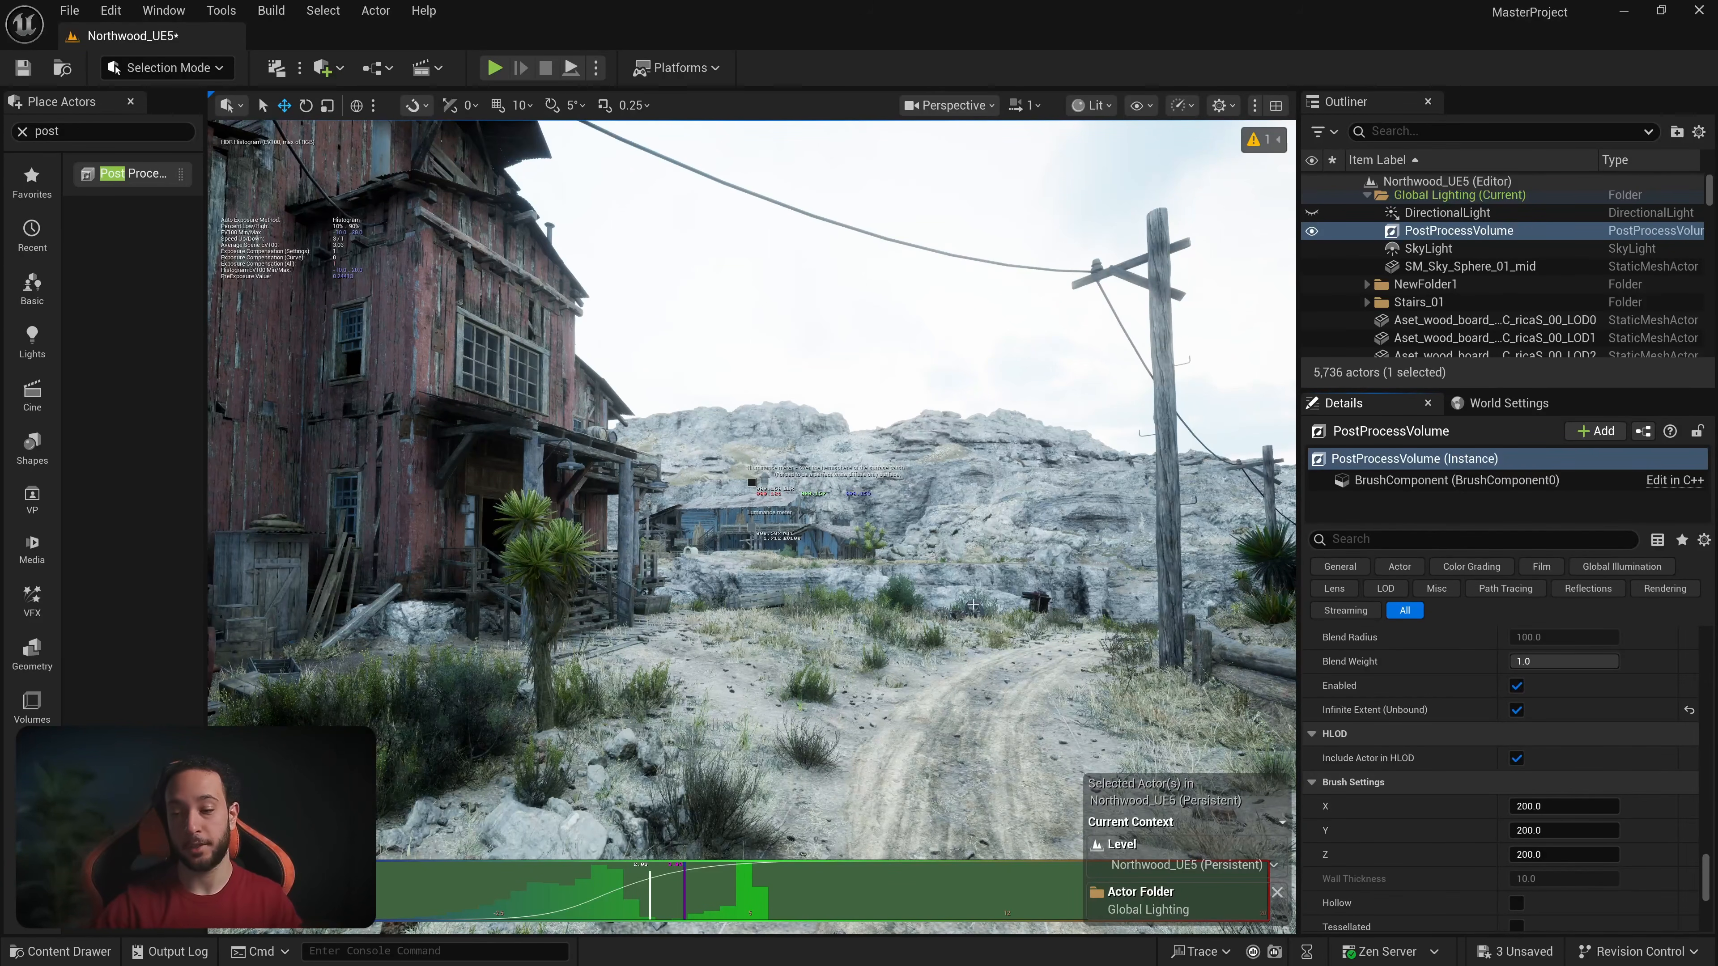
# Step: Override the Post Process Volume's Exposure Compensation and set it to 0
pyautogui.scroll(20, 1511, 766)
pyautogui.scroll(-2, 1510, 767)
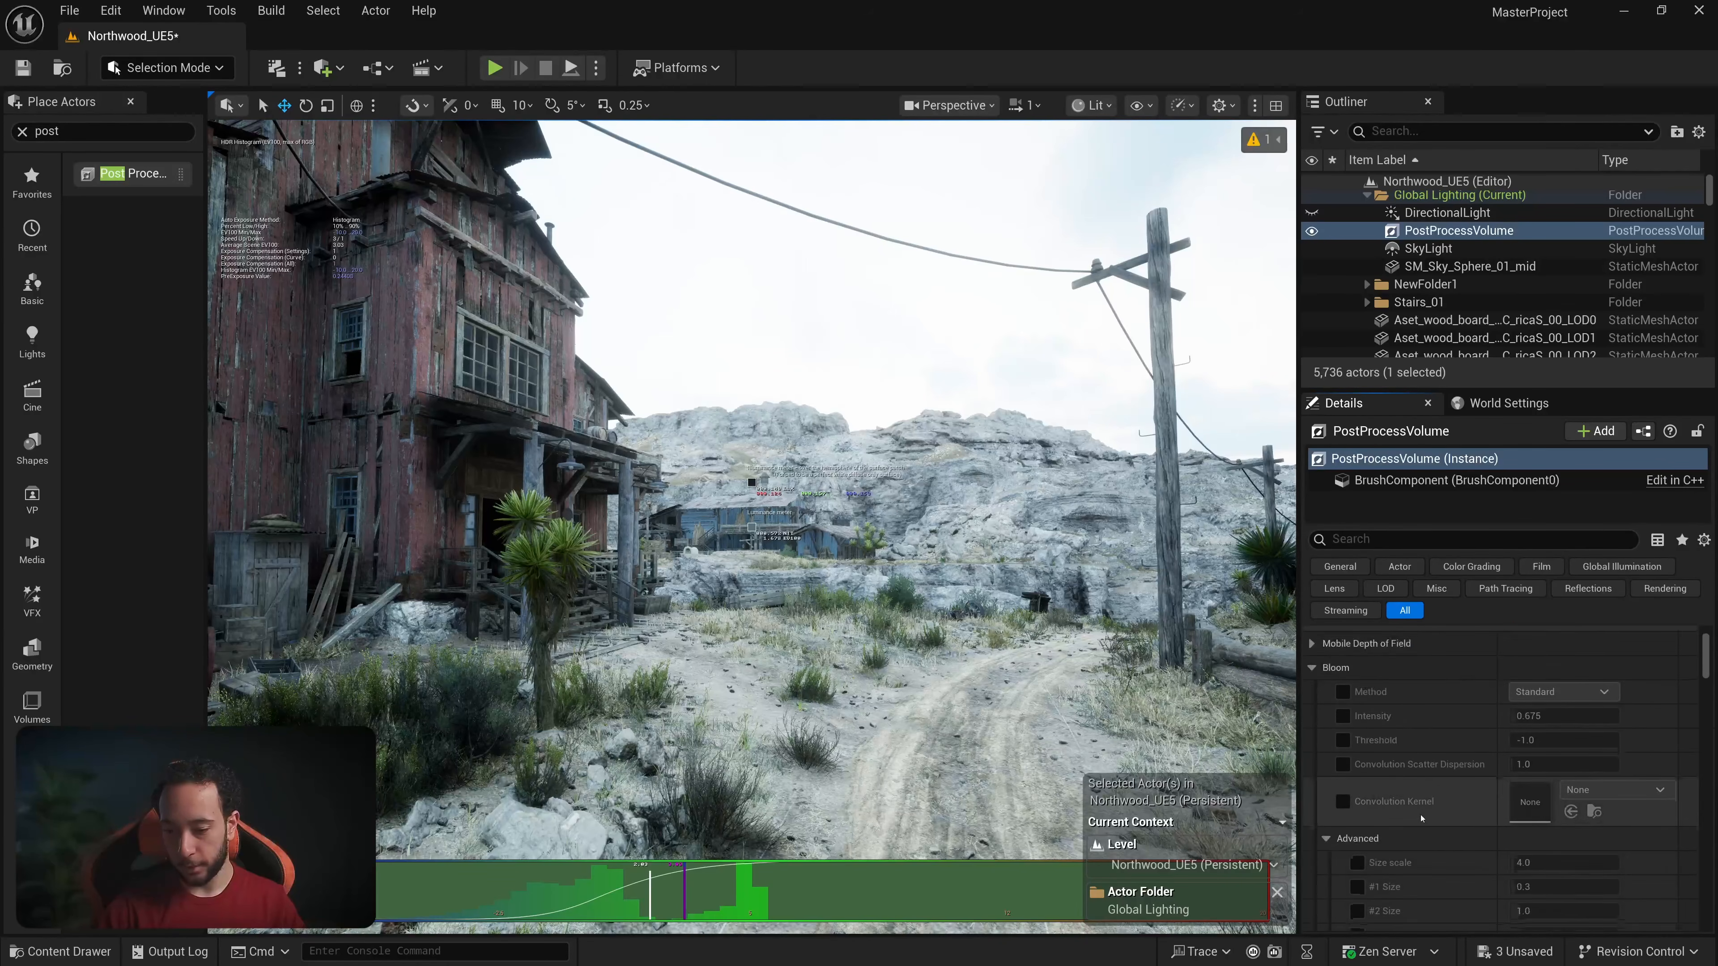
pyautogui.click(1313, 726)
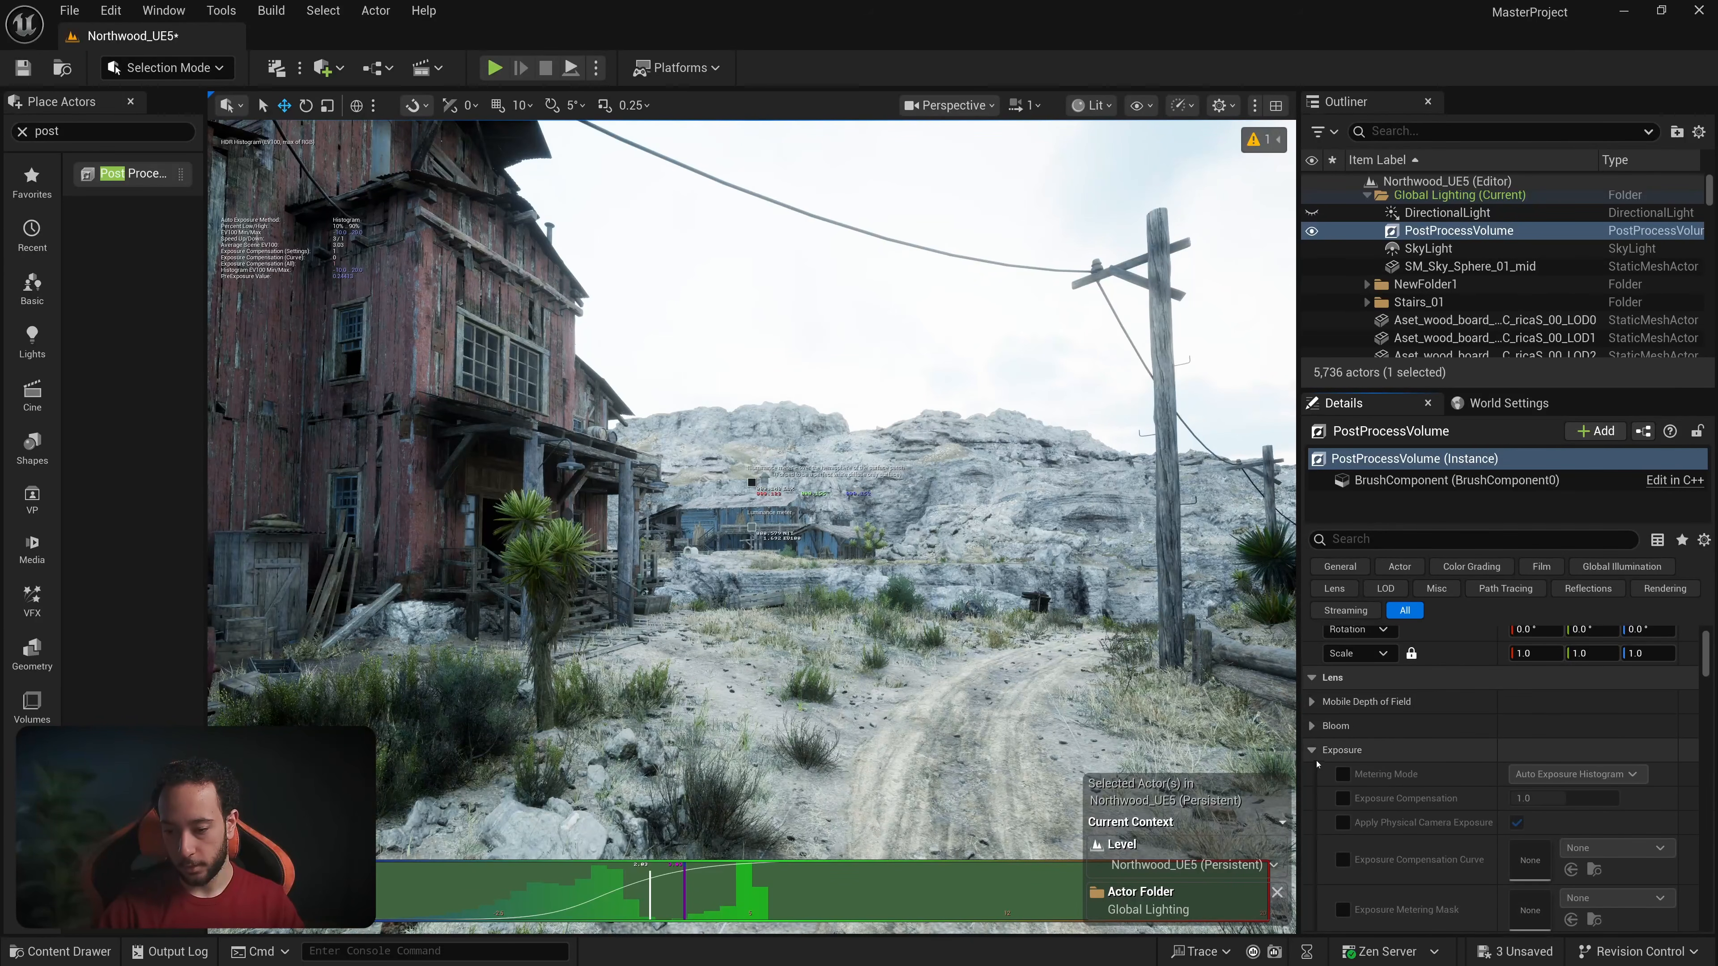
pyautogui.scroll(-2, 1352, 744)
pyautogui.click(1343, 712)
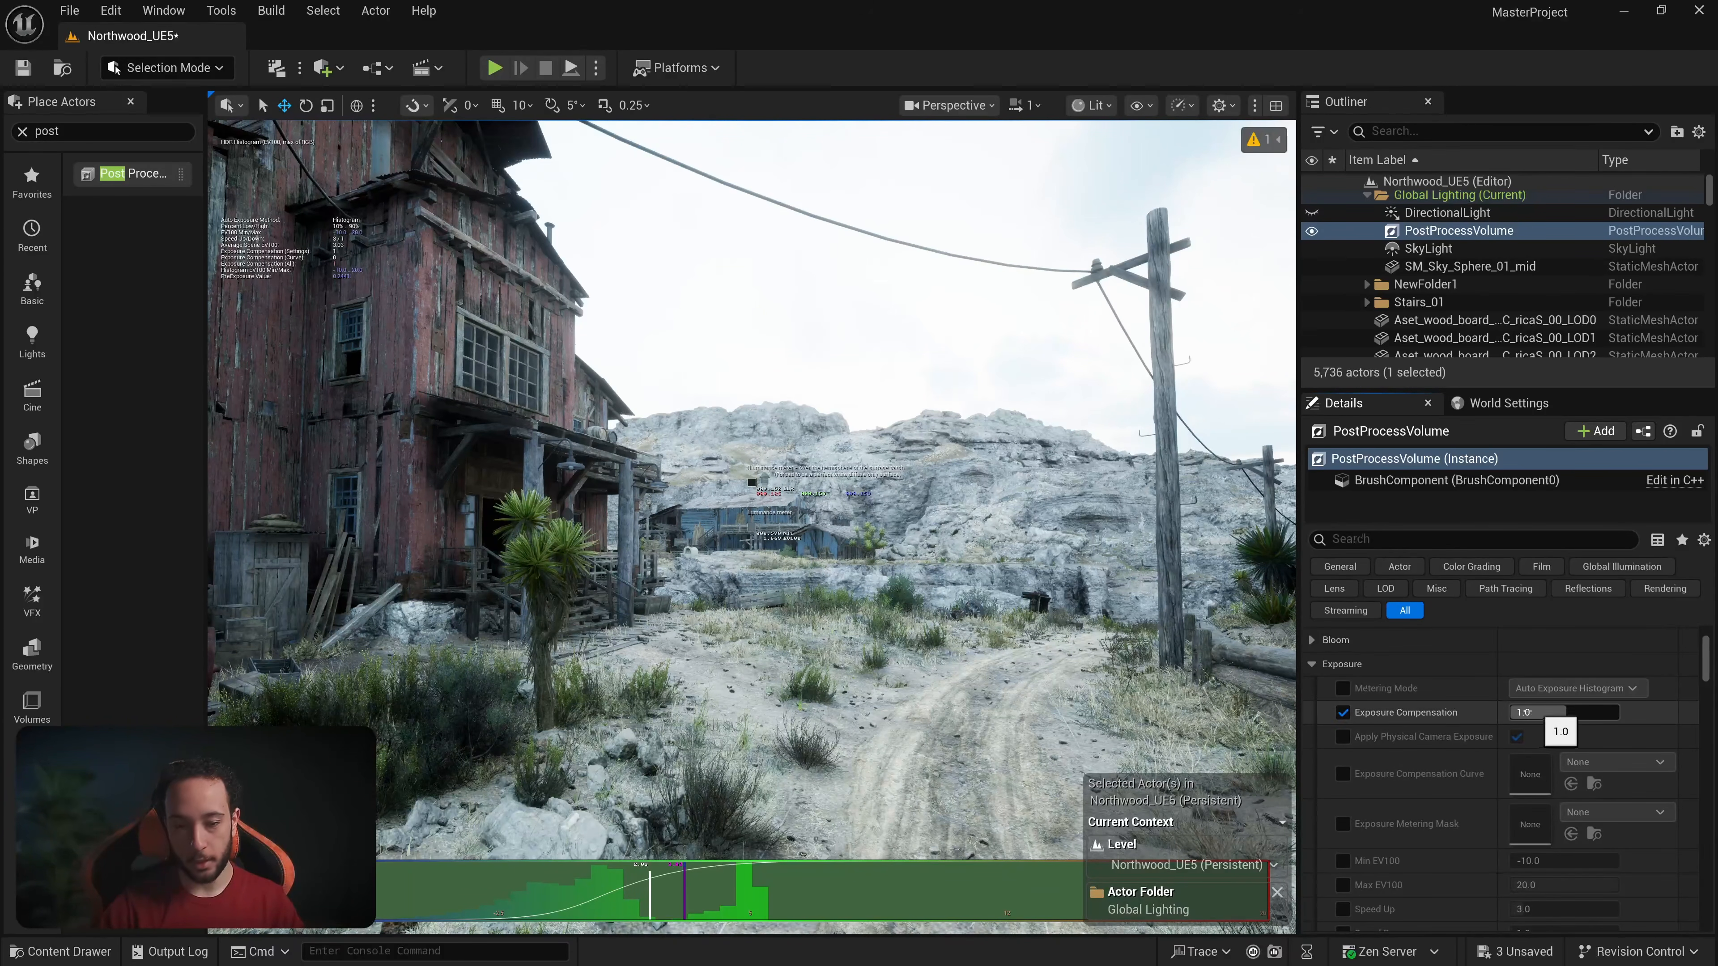
pyautogui.click(1537, 713)
pyautogui.write('0')
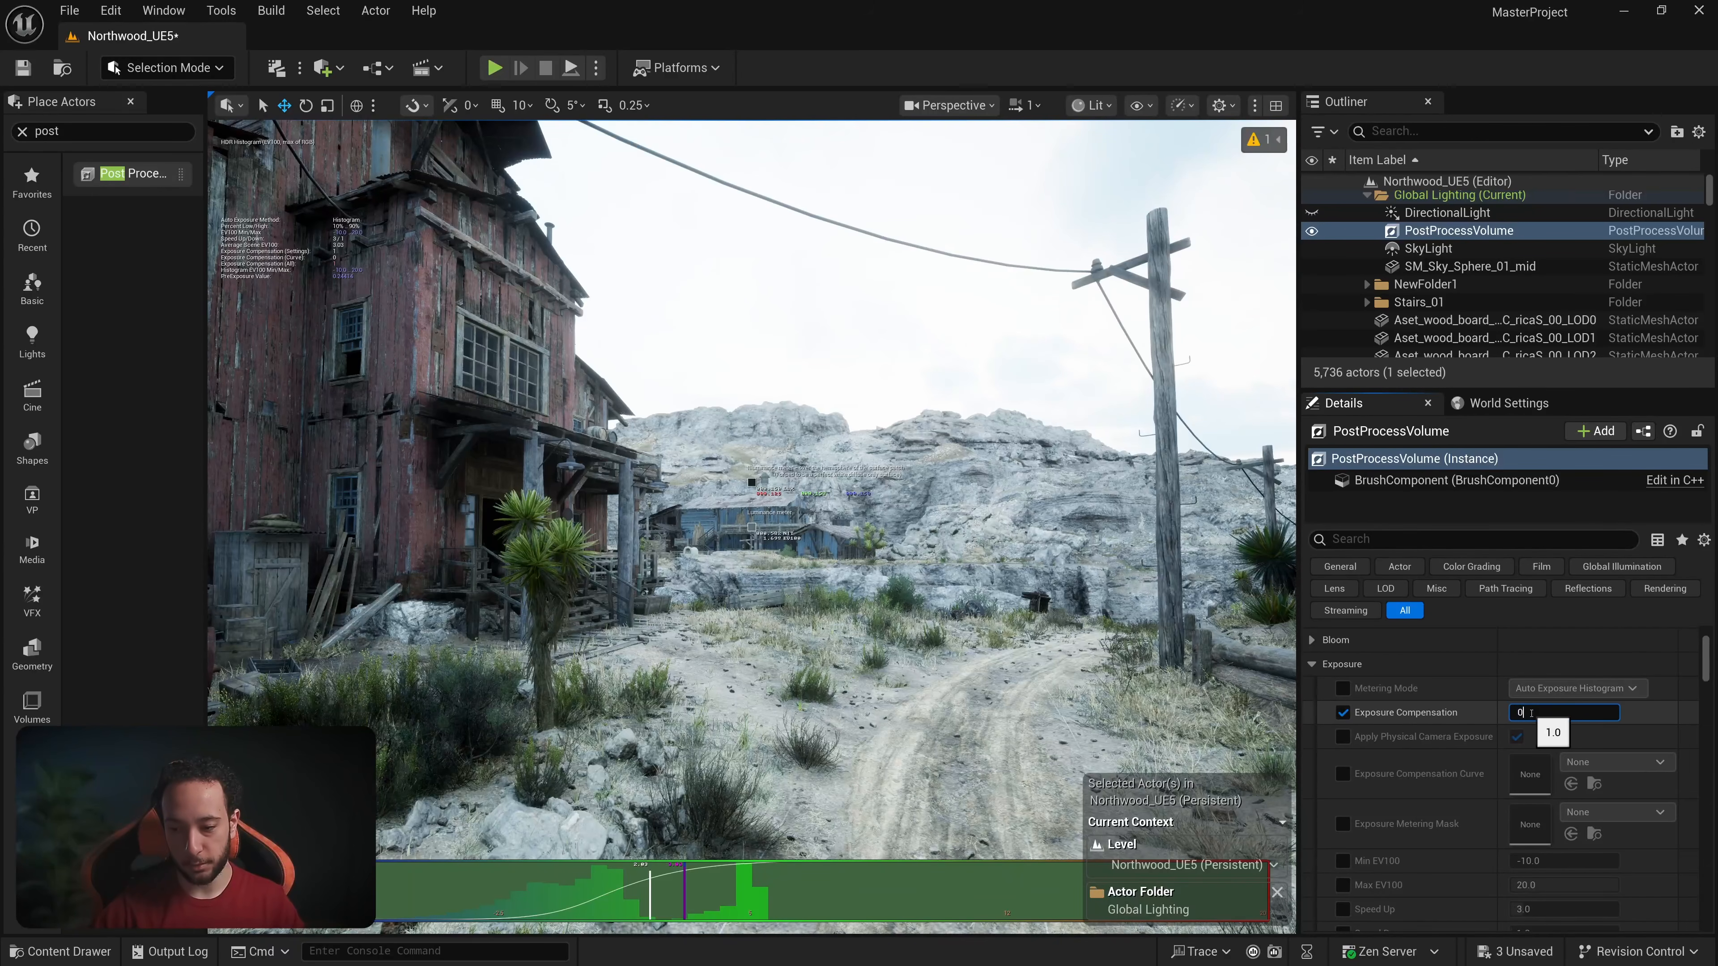
pyautogui.press('Return')
# Step: Fly through the barn interior and back outside to examine how auto exposure adapts between dark and bright areas
pyautogui.press('w')
pyautogui.moveTo(752, 527); pyautogui.dragTo(575, 497, button='right')
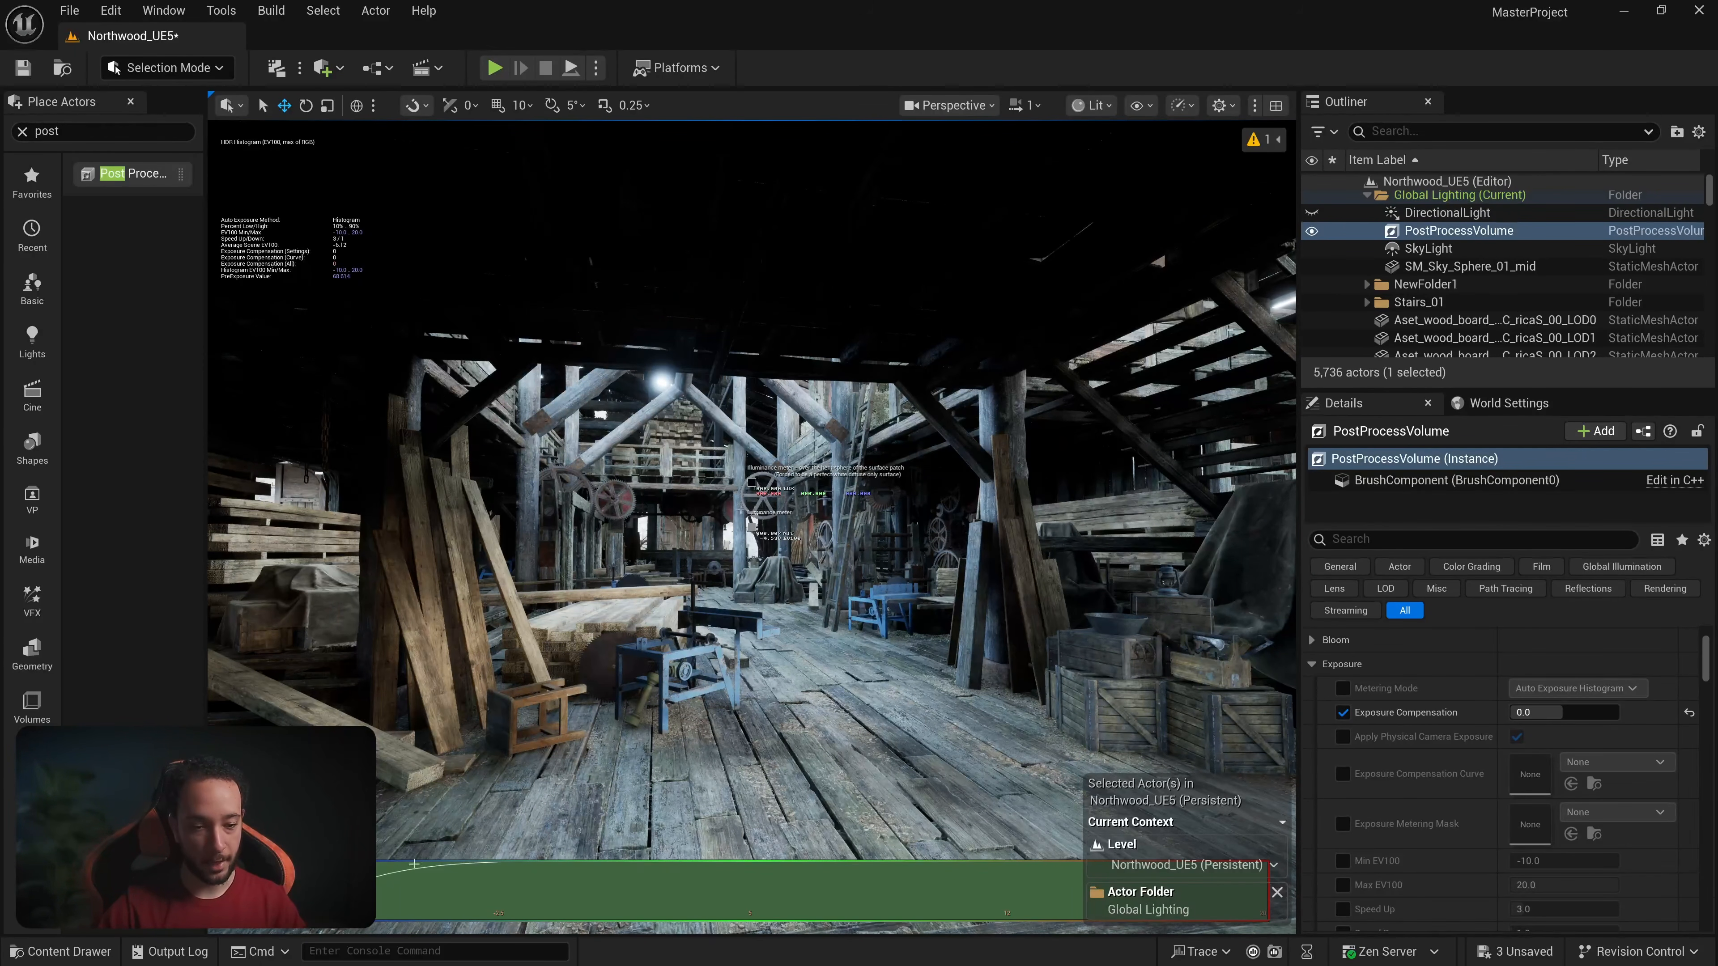
pyautogui.moveTo(762, 620); pyautogui.dragTo(453, 621, button='right')
pyautogui.press('w')
pyautogui.moveTo(751, 528); pyautogui.dragTo(433, 527, button='right')
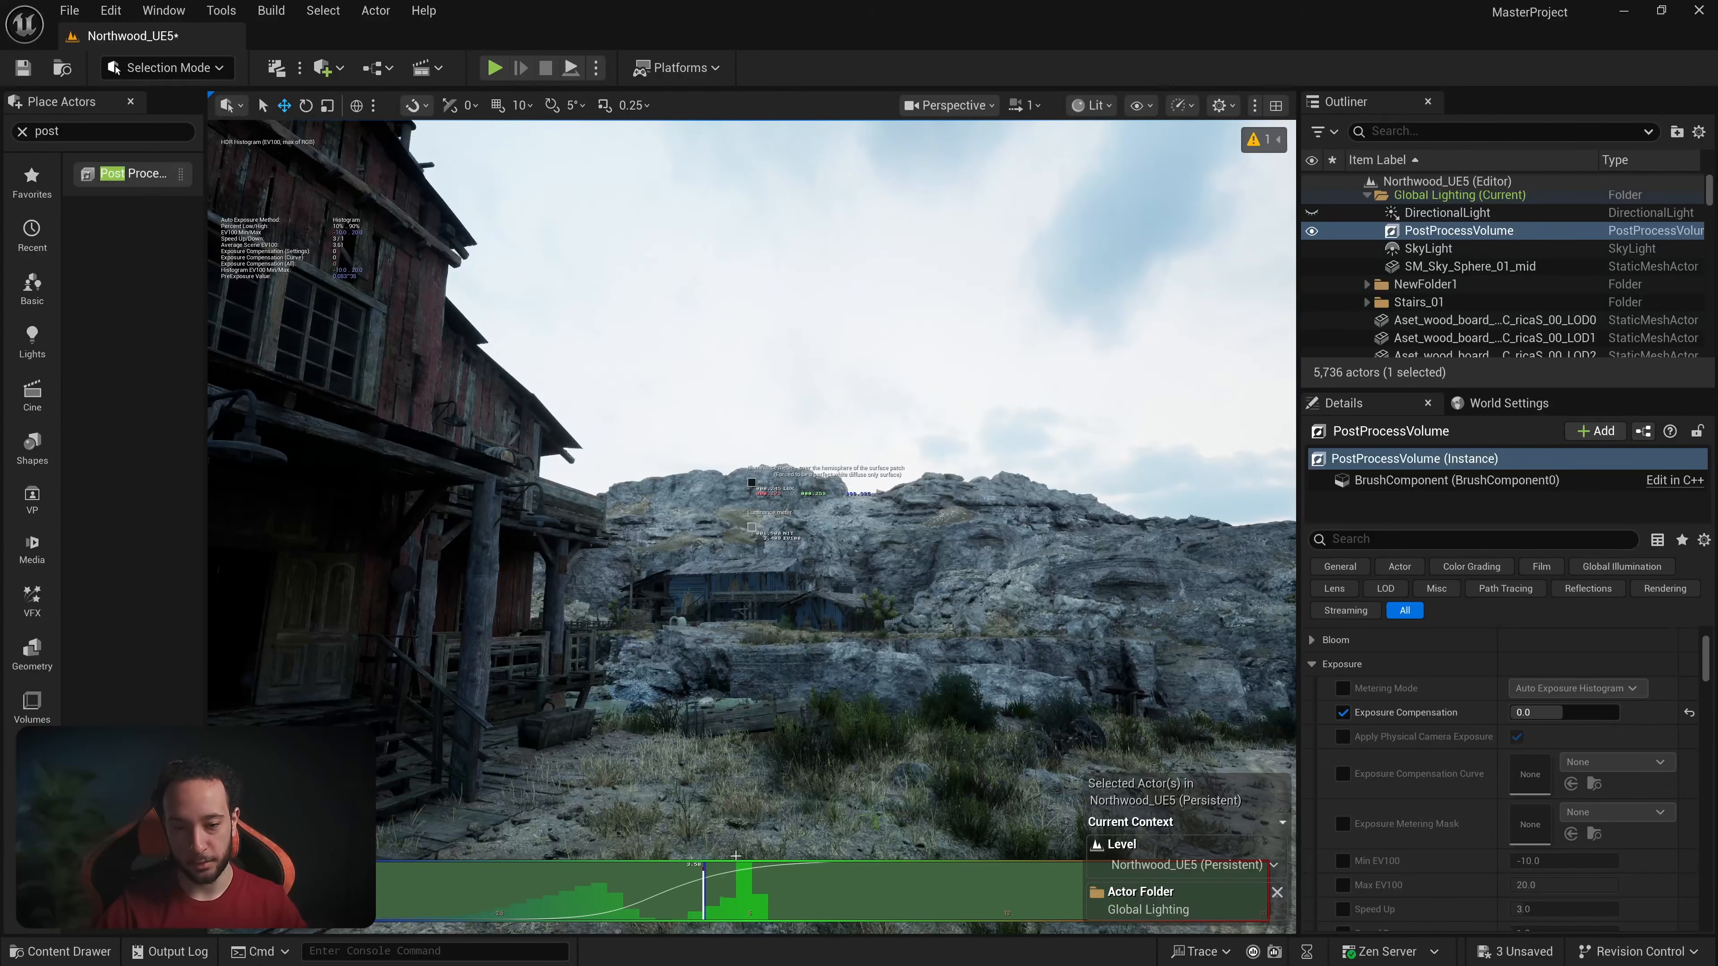
pyautogui.moveTo(747, 615); pyautogui.dragTo(747, 615, button='right')
pyautogui.press('q')
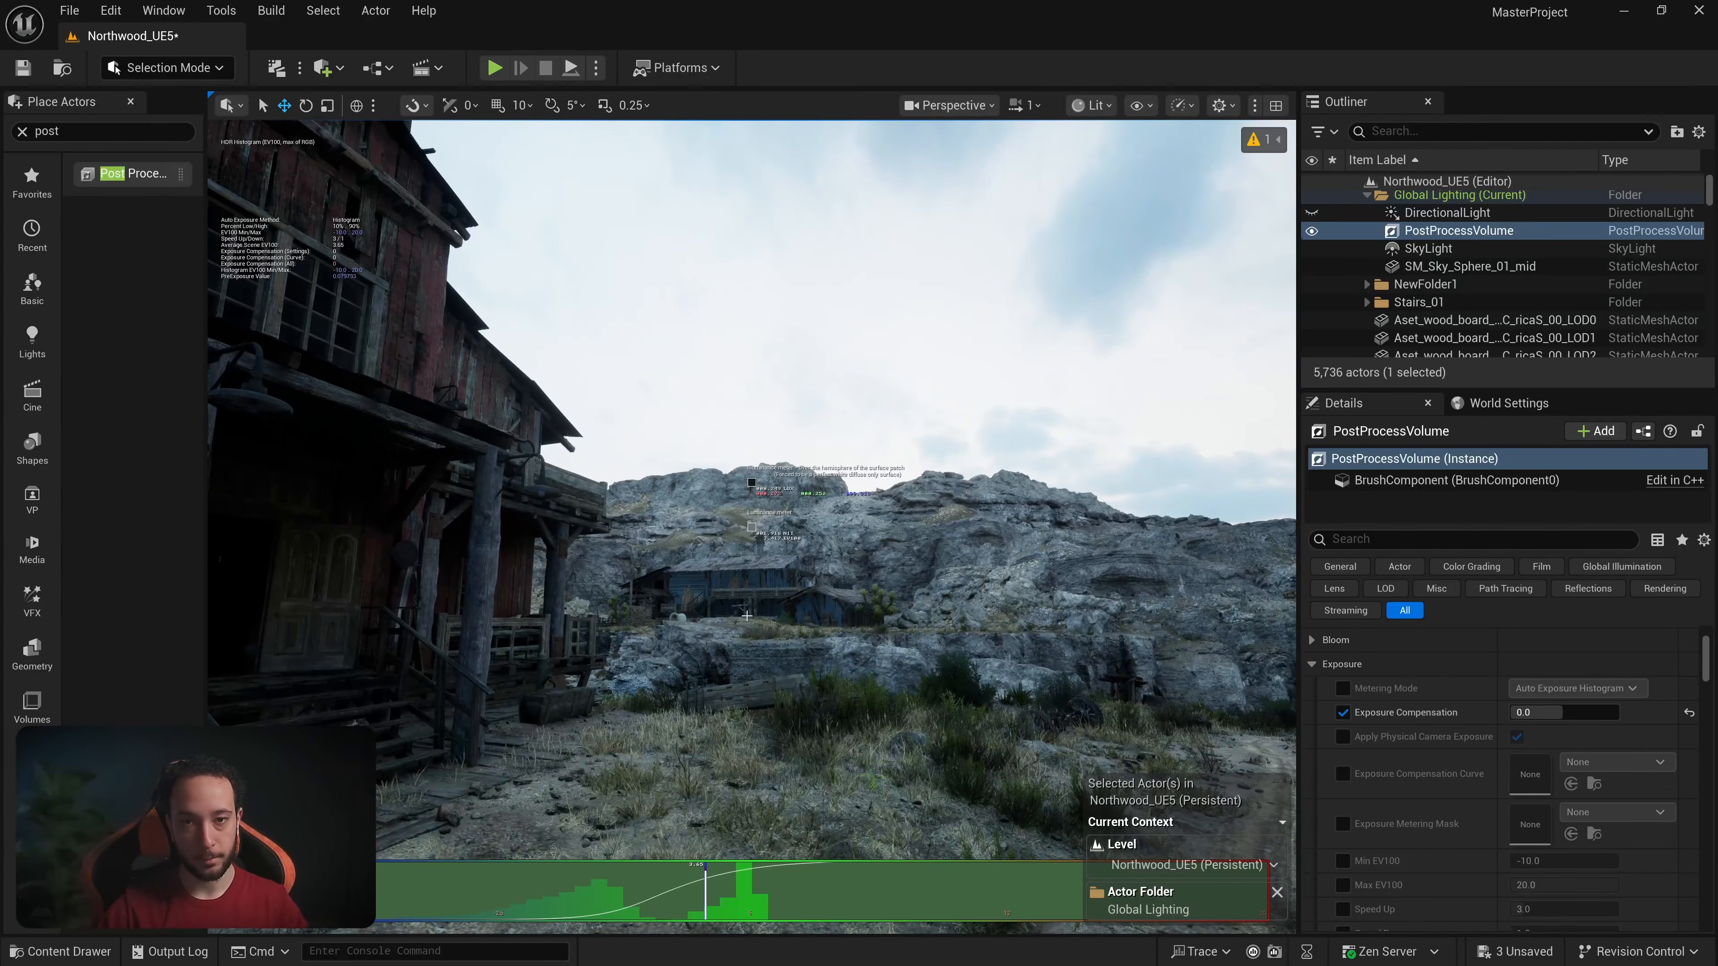
pyautogui.moveTo(858, 609); pyautogui.dragTo(858, 609, button='right')
pyautogui.press('d')
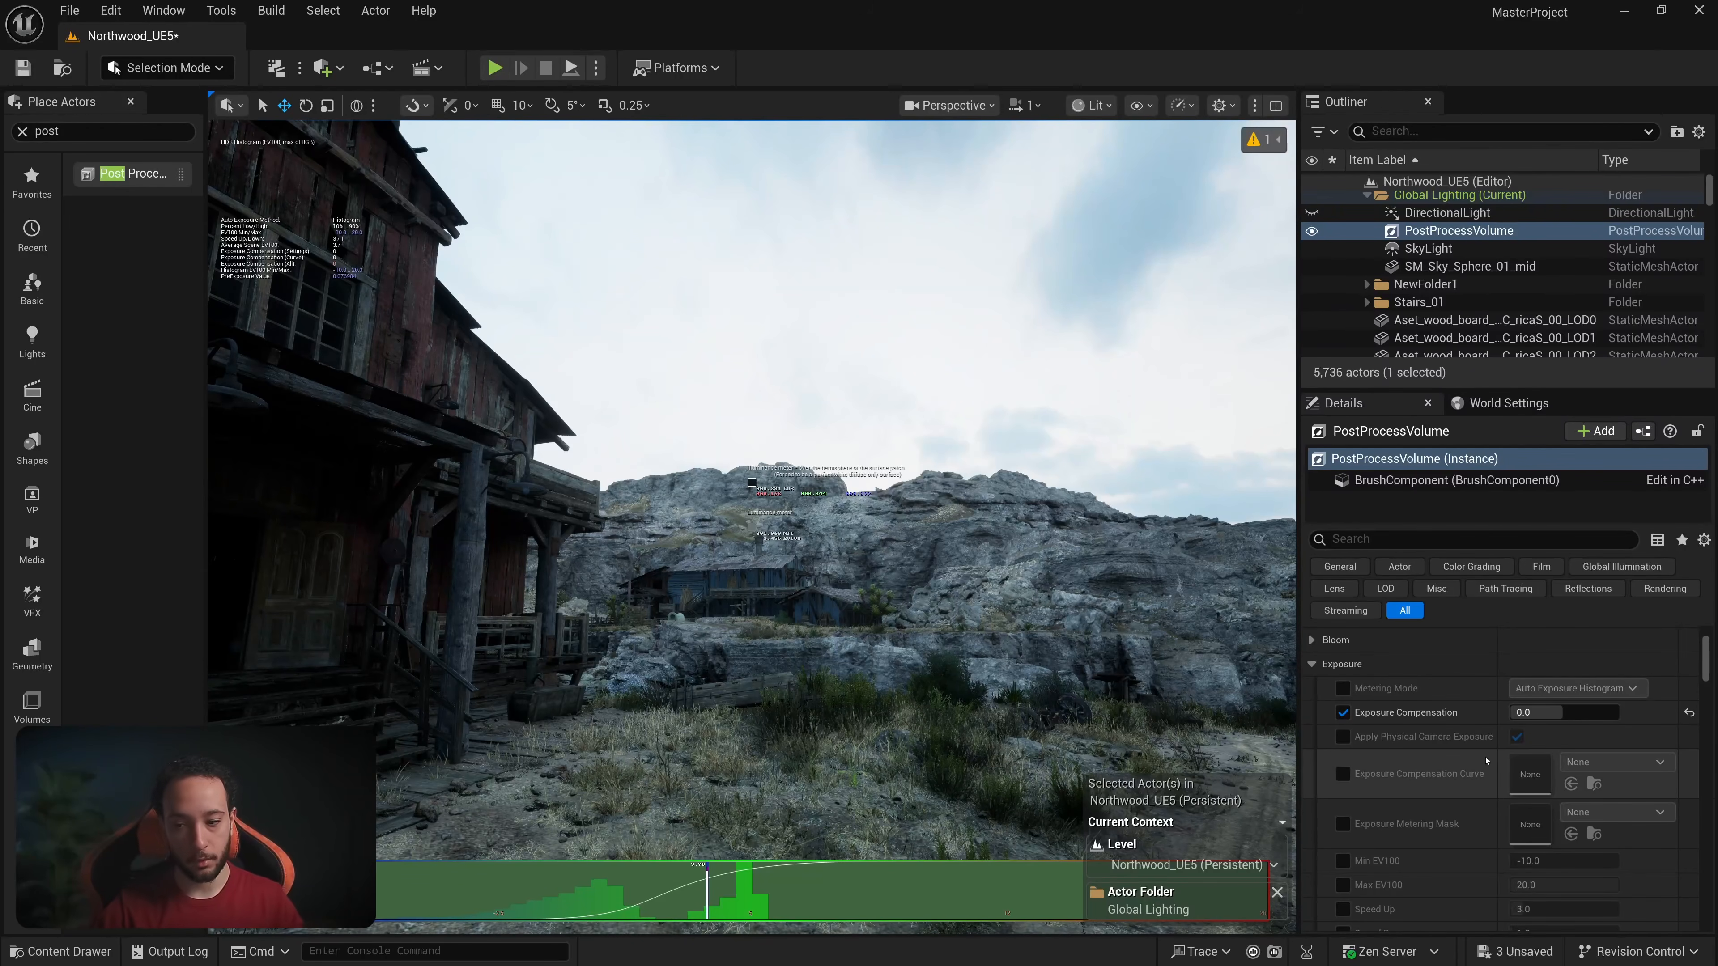
# Step: Enable the Min EV100 and Max EV100 overrides of the Post Process Volume and set Min EV100 to 1
pyautogui.scroll(-3, 1485, 761)
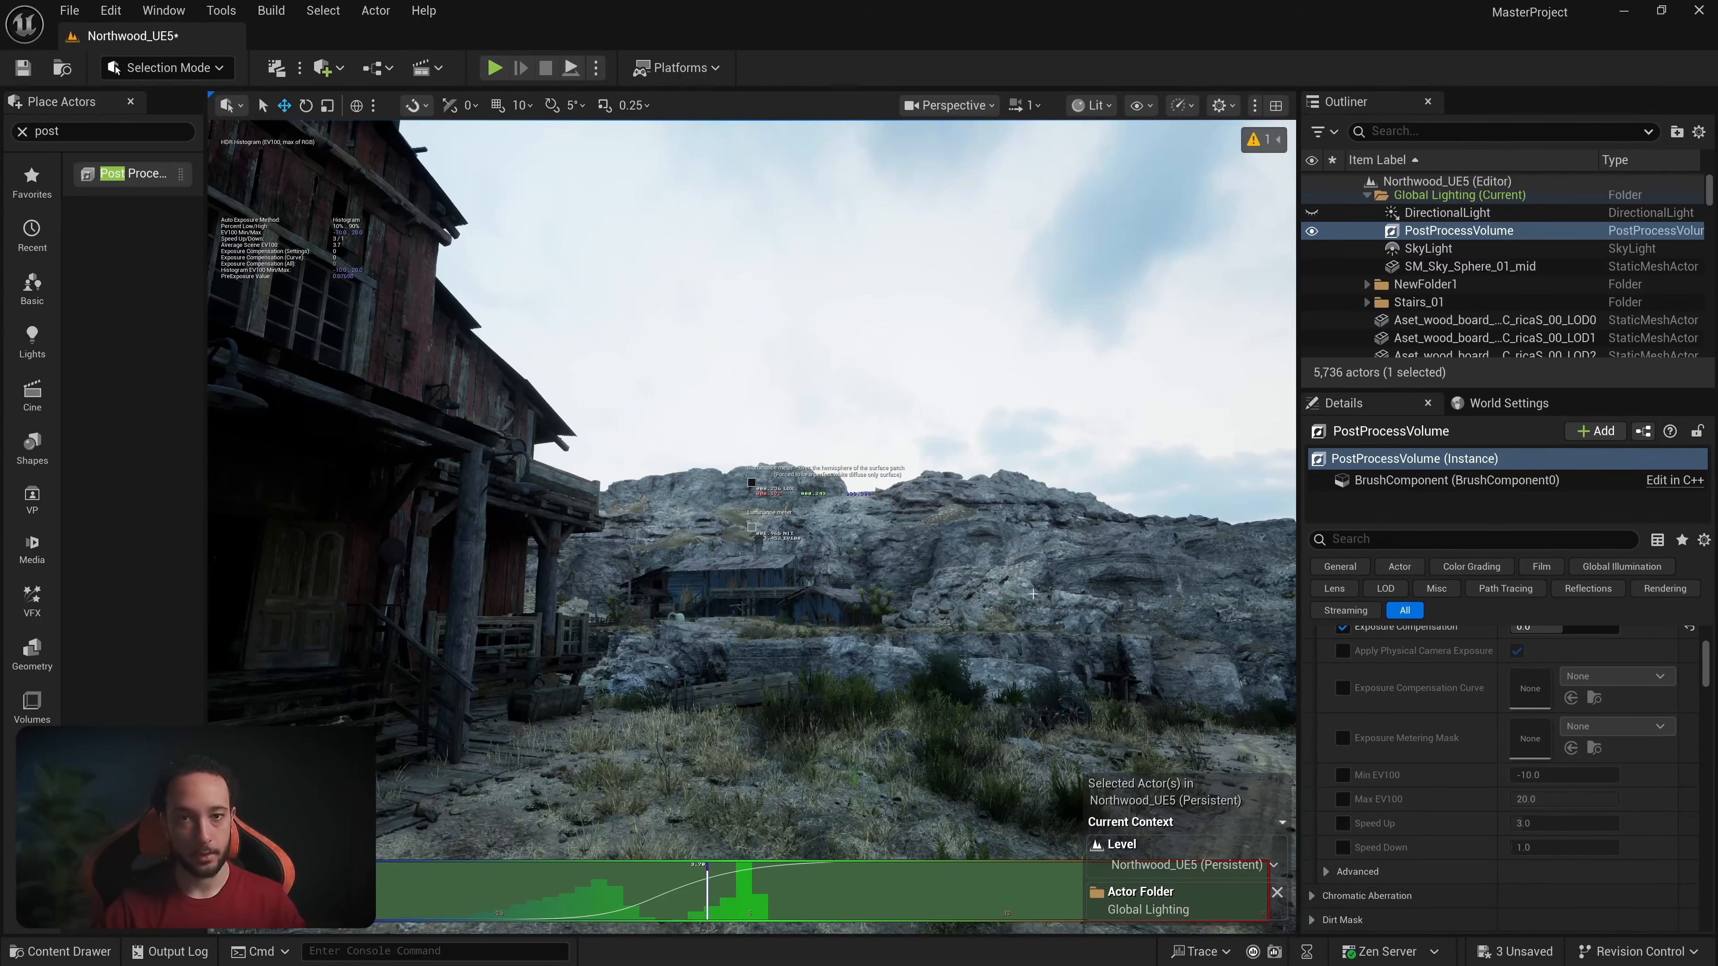
pyautogui.click(1343, 775)
pyautogui.click(1342, 799)
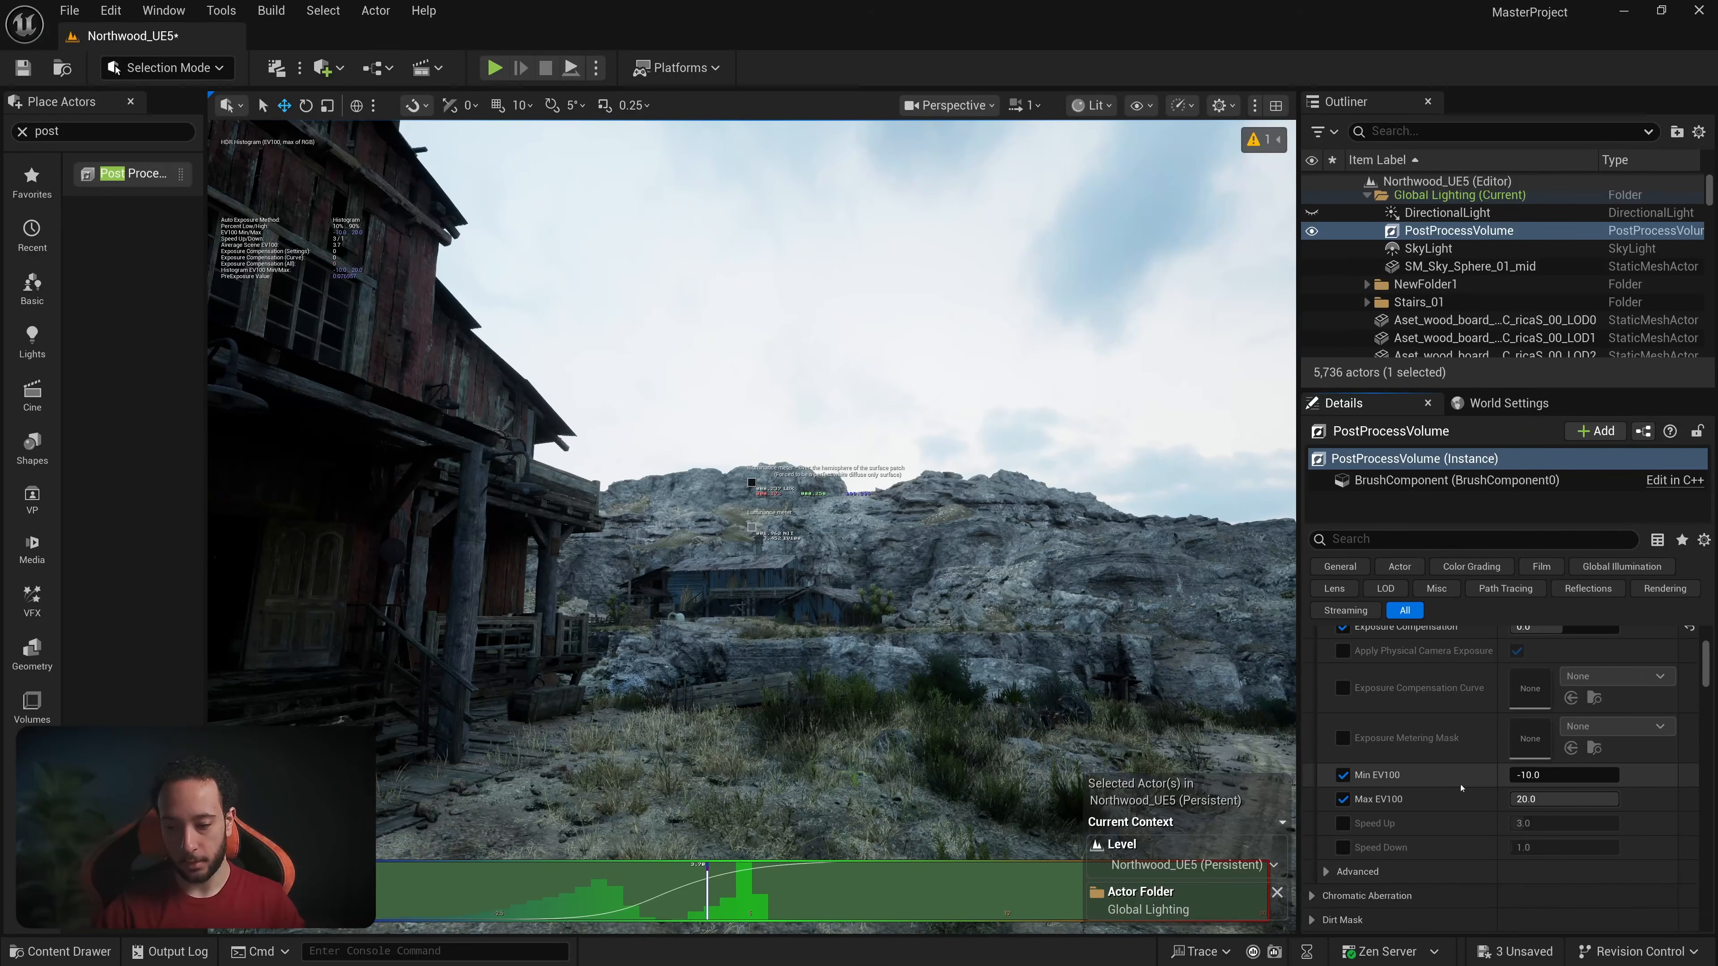
pyautogui.click(1538, 774)
pyautogui.write('1')
pyautogui.press('Return')
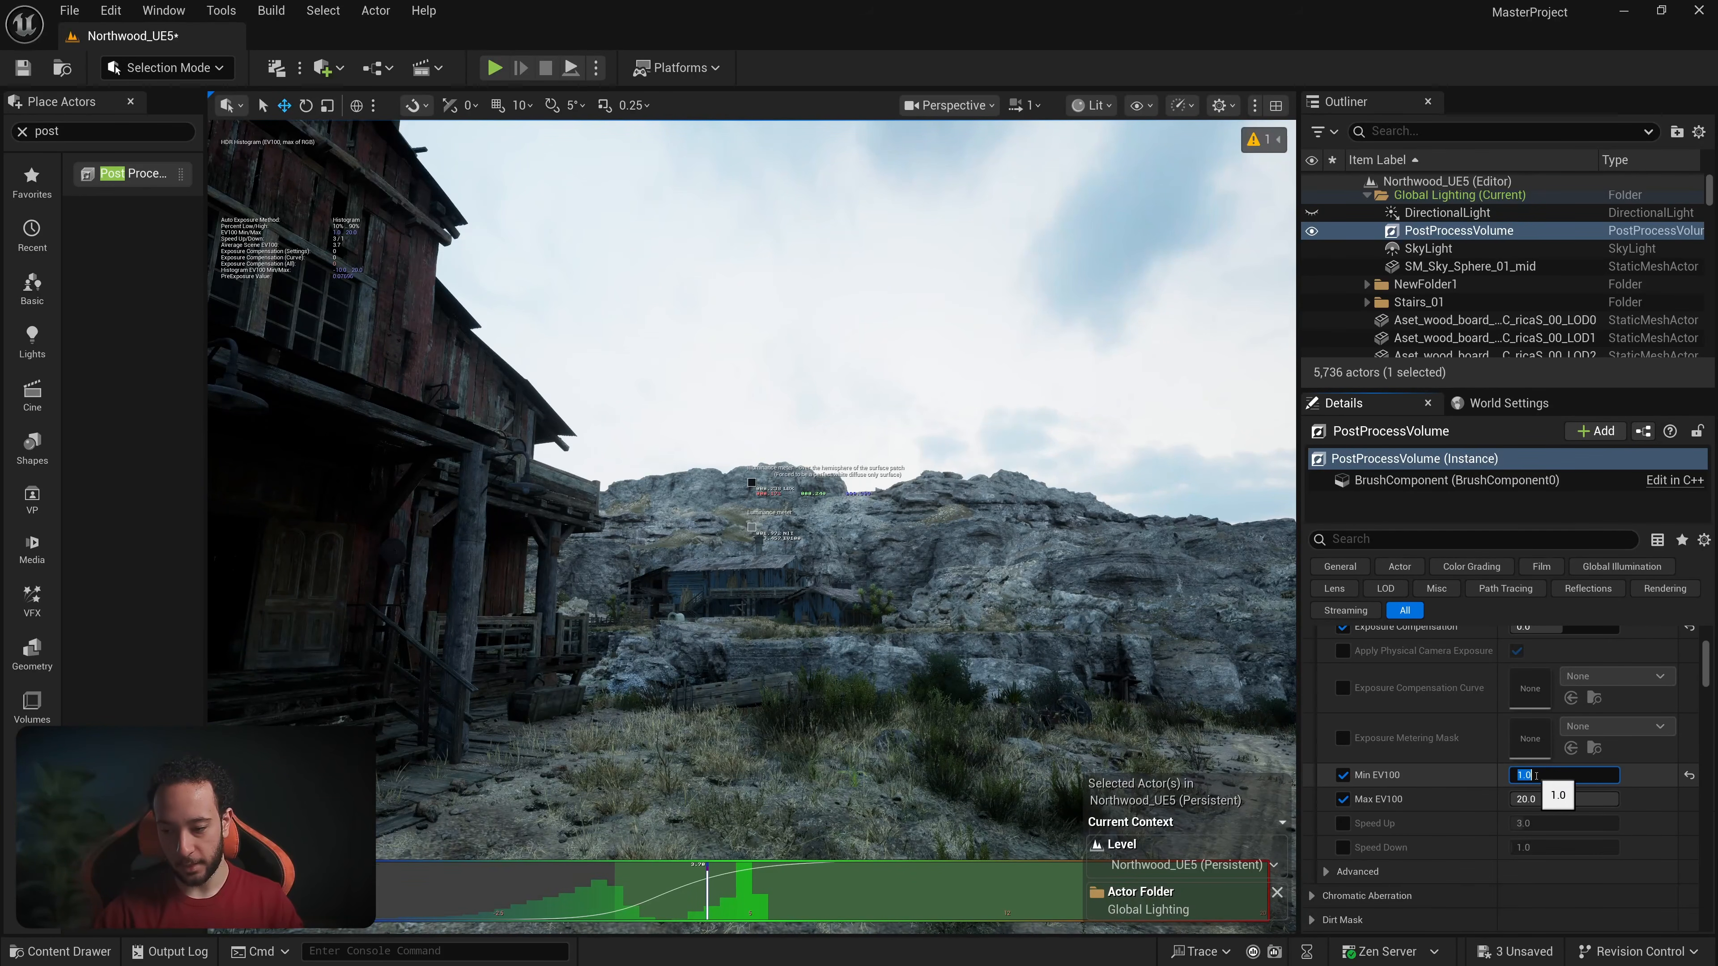
# Step: Set the Post Process Volume's Max EV100 to 1 and check the locked exposure around the barn exterior
pyautogui.click(1540, 799)
pyautogui.write('1')
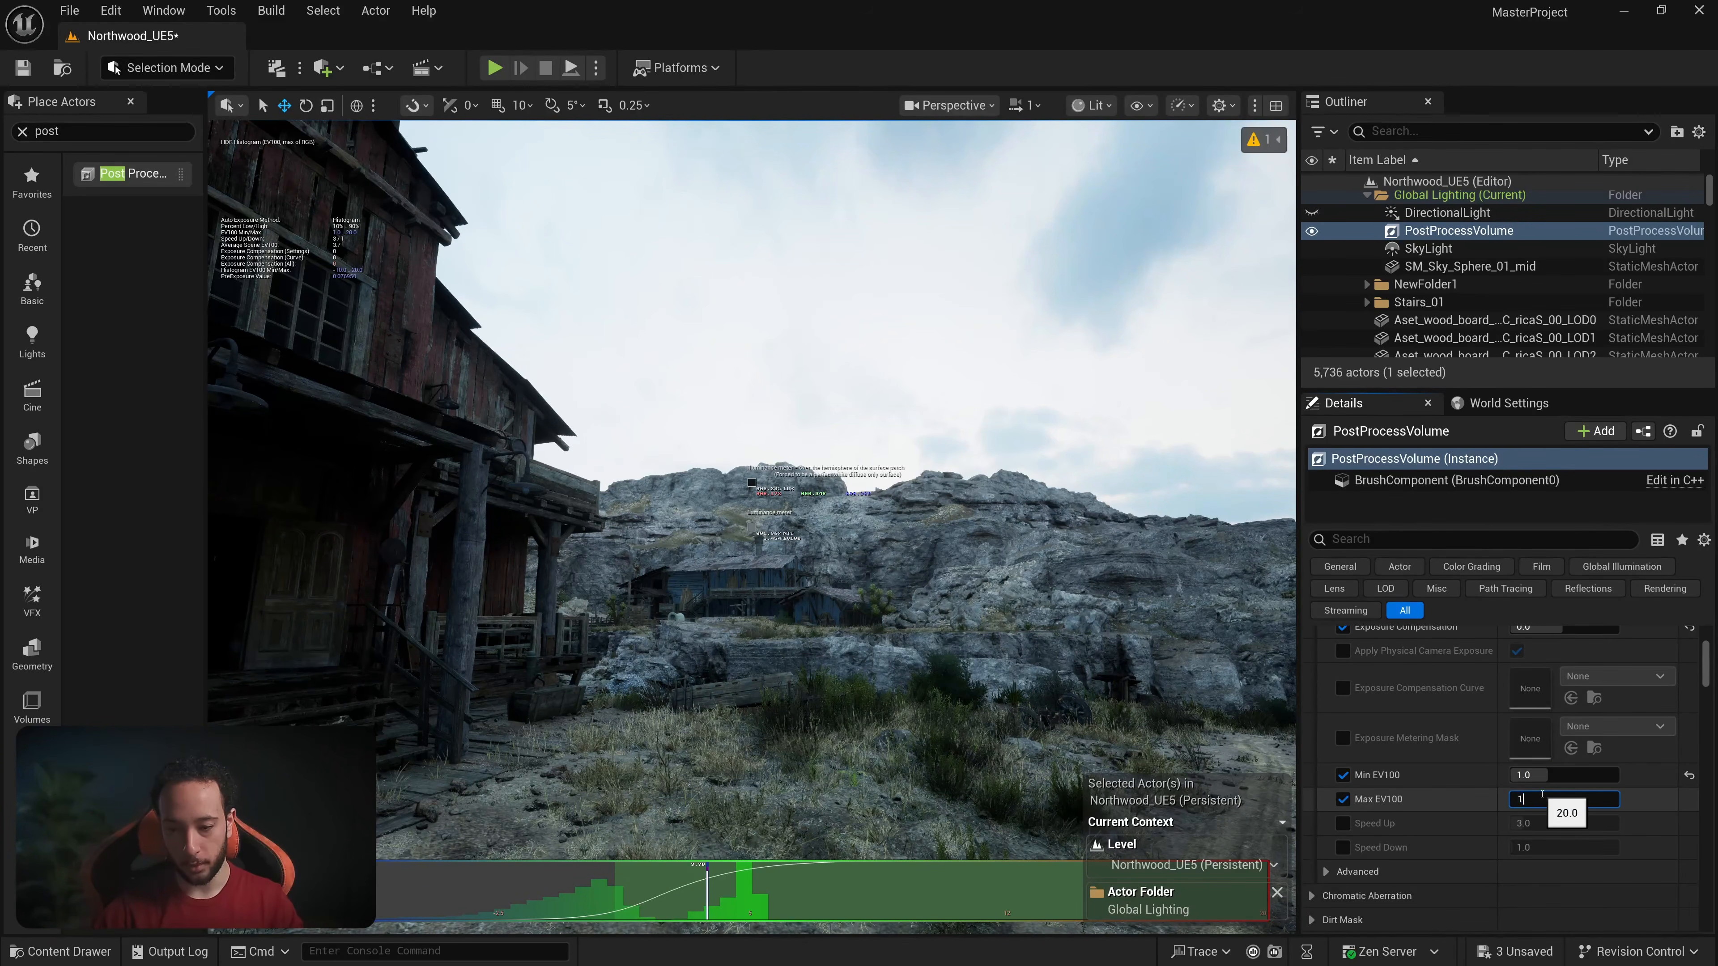
pyautogui.press('Return')
pyautogui.moveTo(744, 474); pyautogui.dragTo(656, 473, button='right')
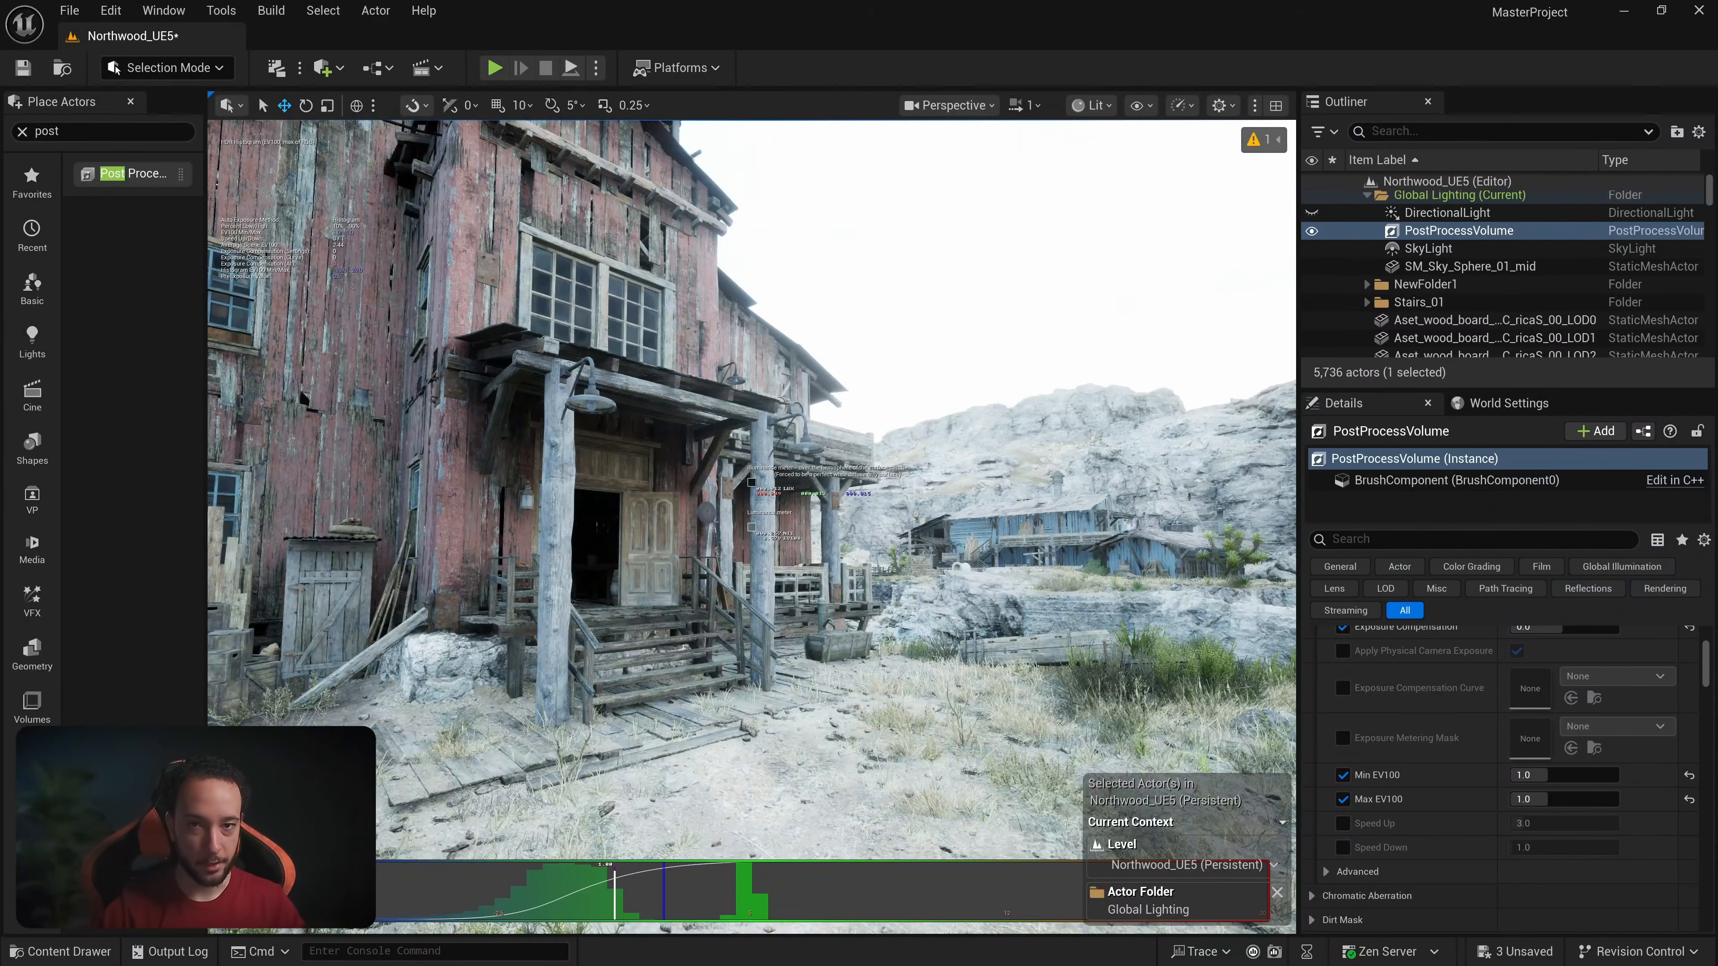
pyautogui.moveTo(656, 473); pyautogui.dragTo(642, 474, button='right')
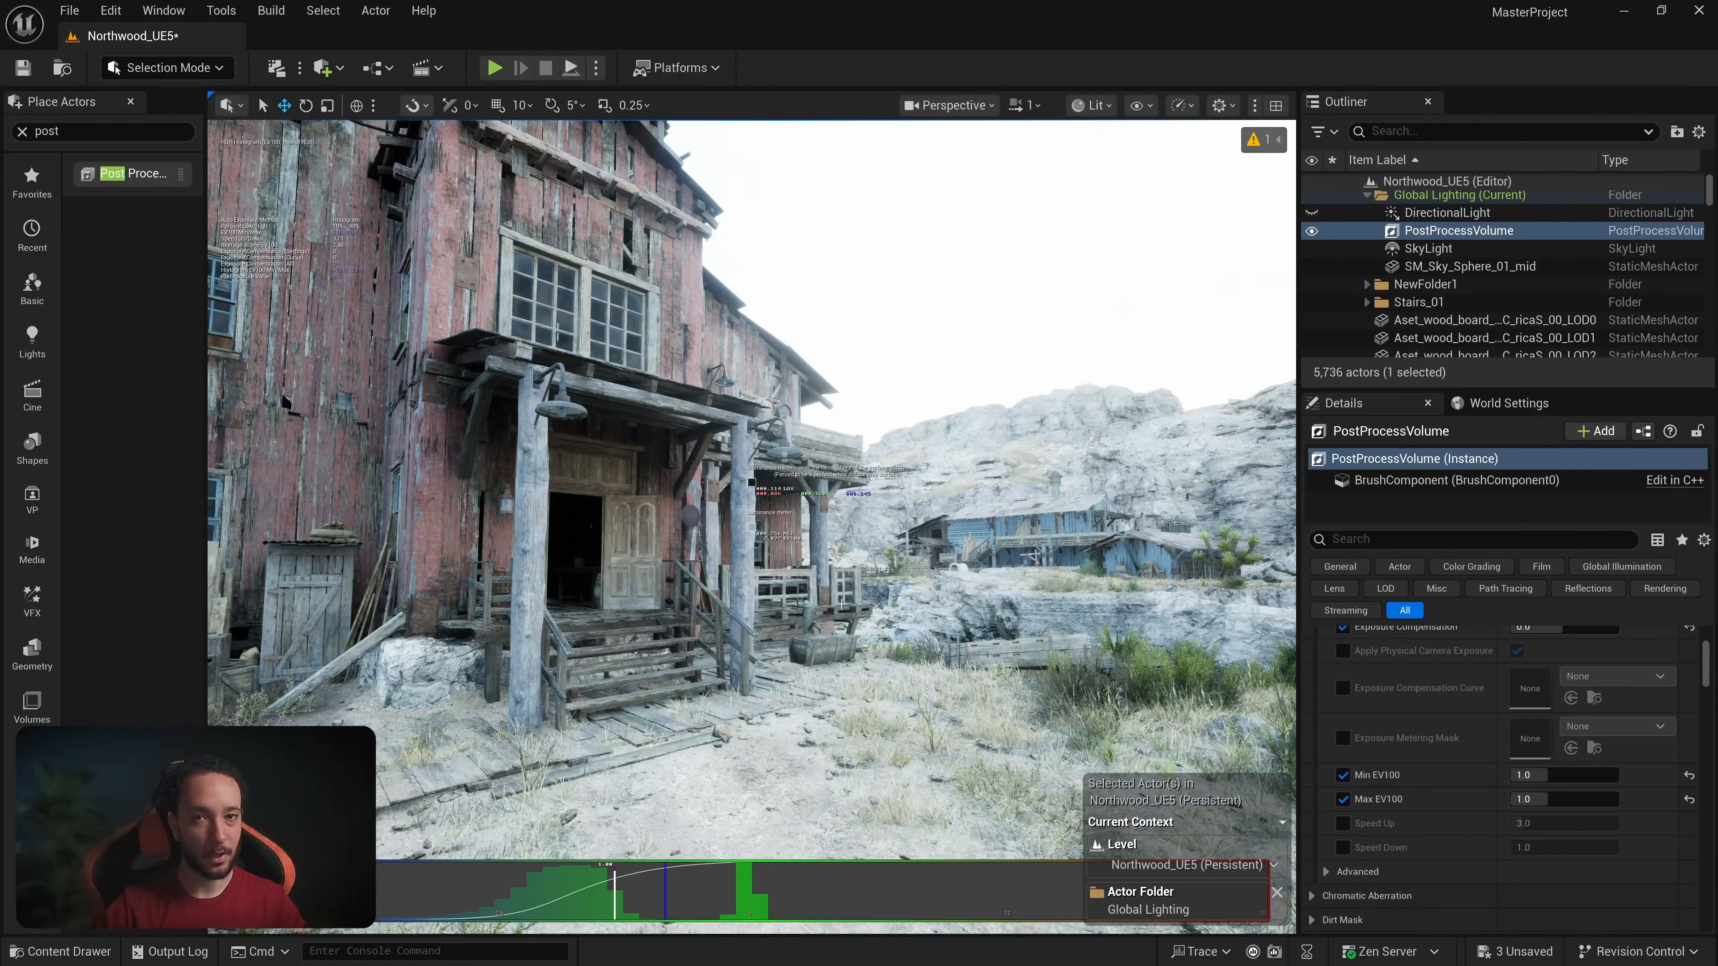
pyautogui.moveTo(801, 599); pyautogui.dragTo(859, 554, button='right')
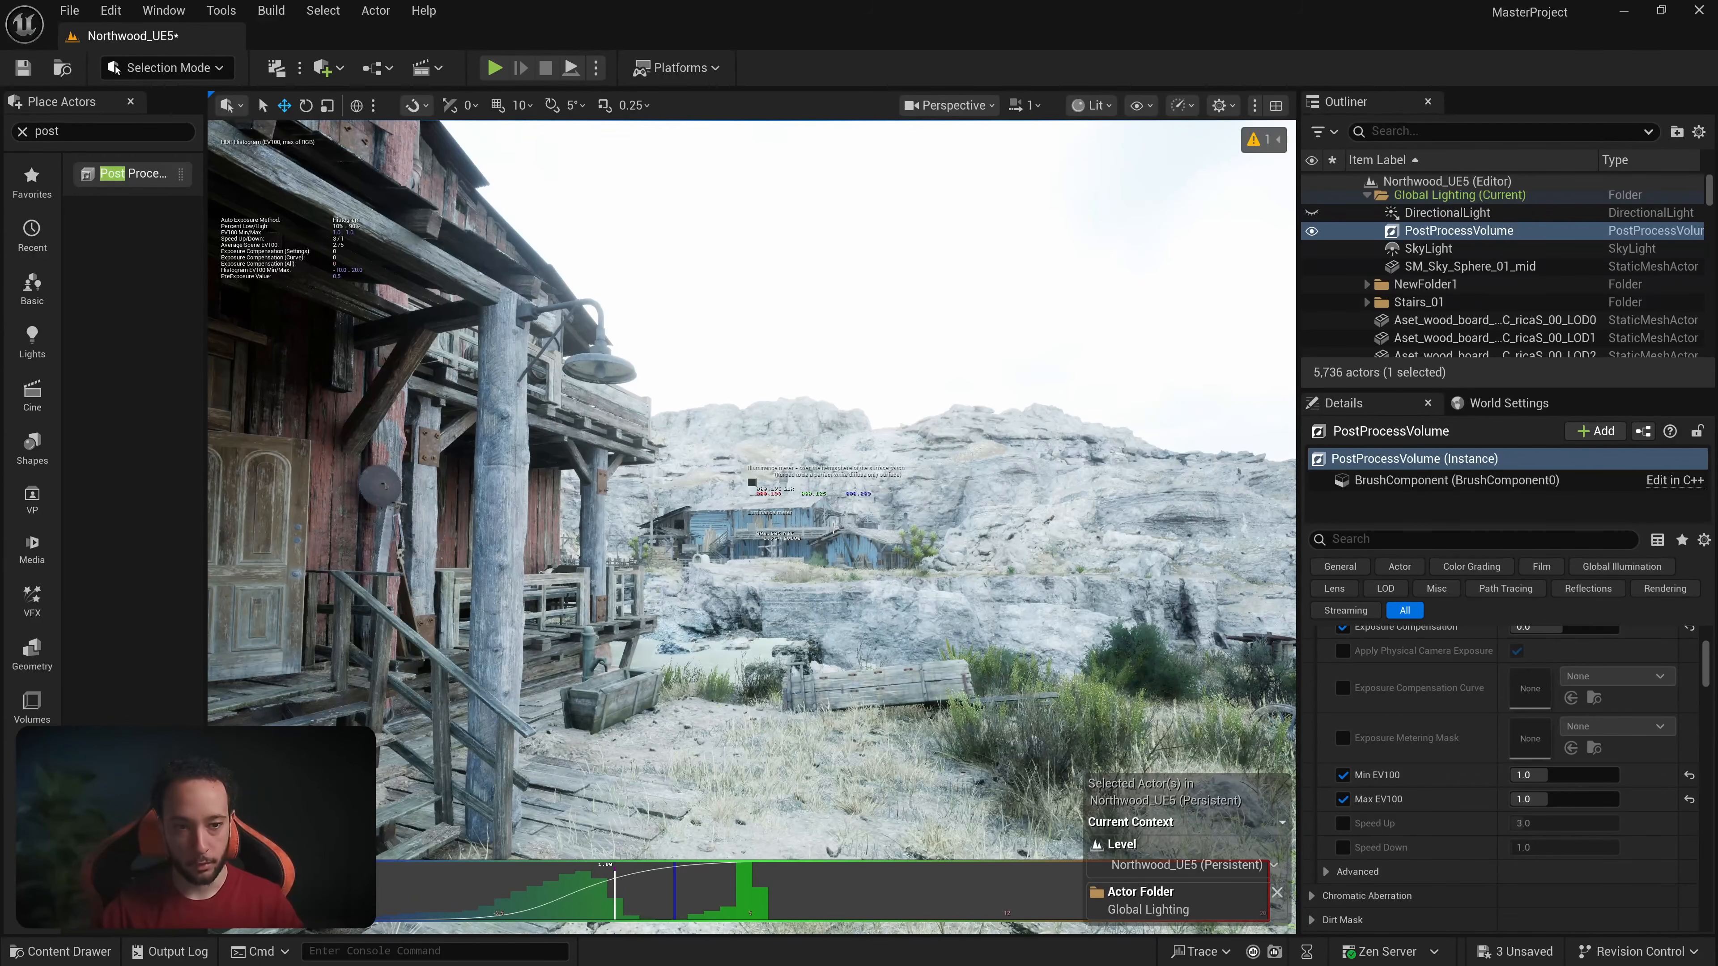
# Step: Set both Min EV100 and Max EV100 of the Post Process Volume to 5 and check the exterior
pyautogui.click(1563, 772)
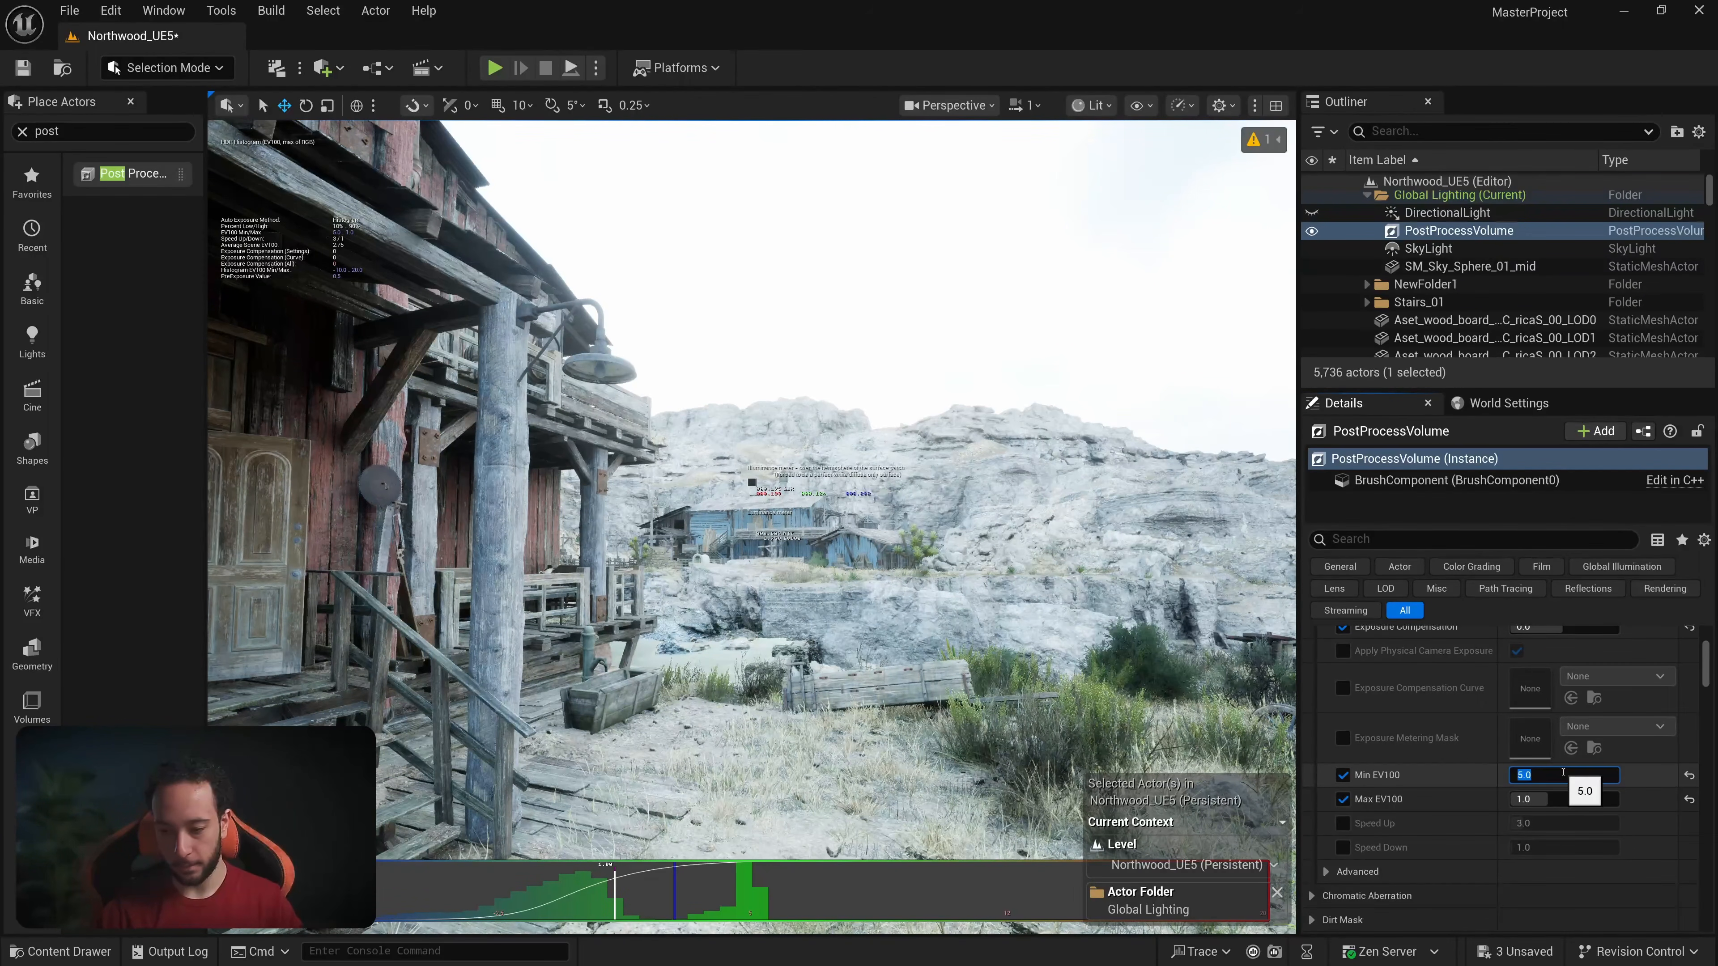
pyautogui.press('Tab')
pyautogui.write('5')
pyautogui.press('Return')
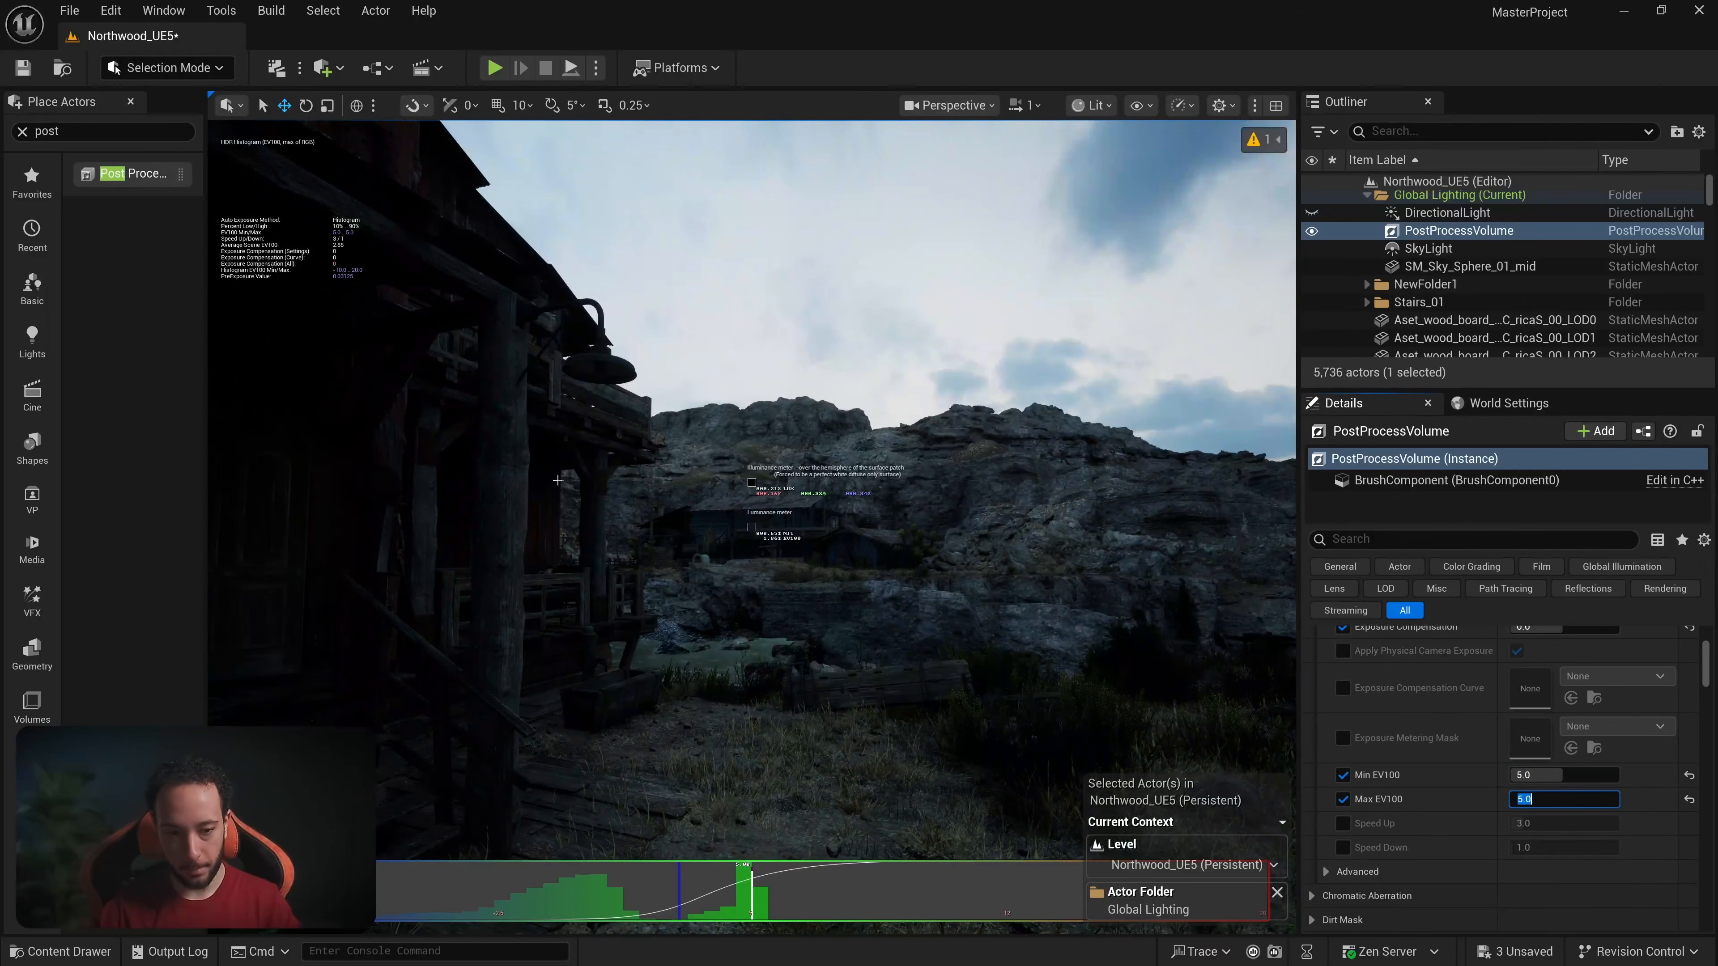
pyautogui.moveTo(925, 587); pyautogui.dragTo(805, 583, button='right')
# Step: Set both Min EV100 and Max EV100 to 7 and compare the exposure with the Min EV100 override off and back on
pyautogui.click(1546, 775)
pyautogui.write('4')
pyautogui.press('Return')
pyautogui.write('7')
pyautogui.click(1548, 798)
pyautogui.write('7')
pyautogui.press('Return')
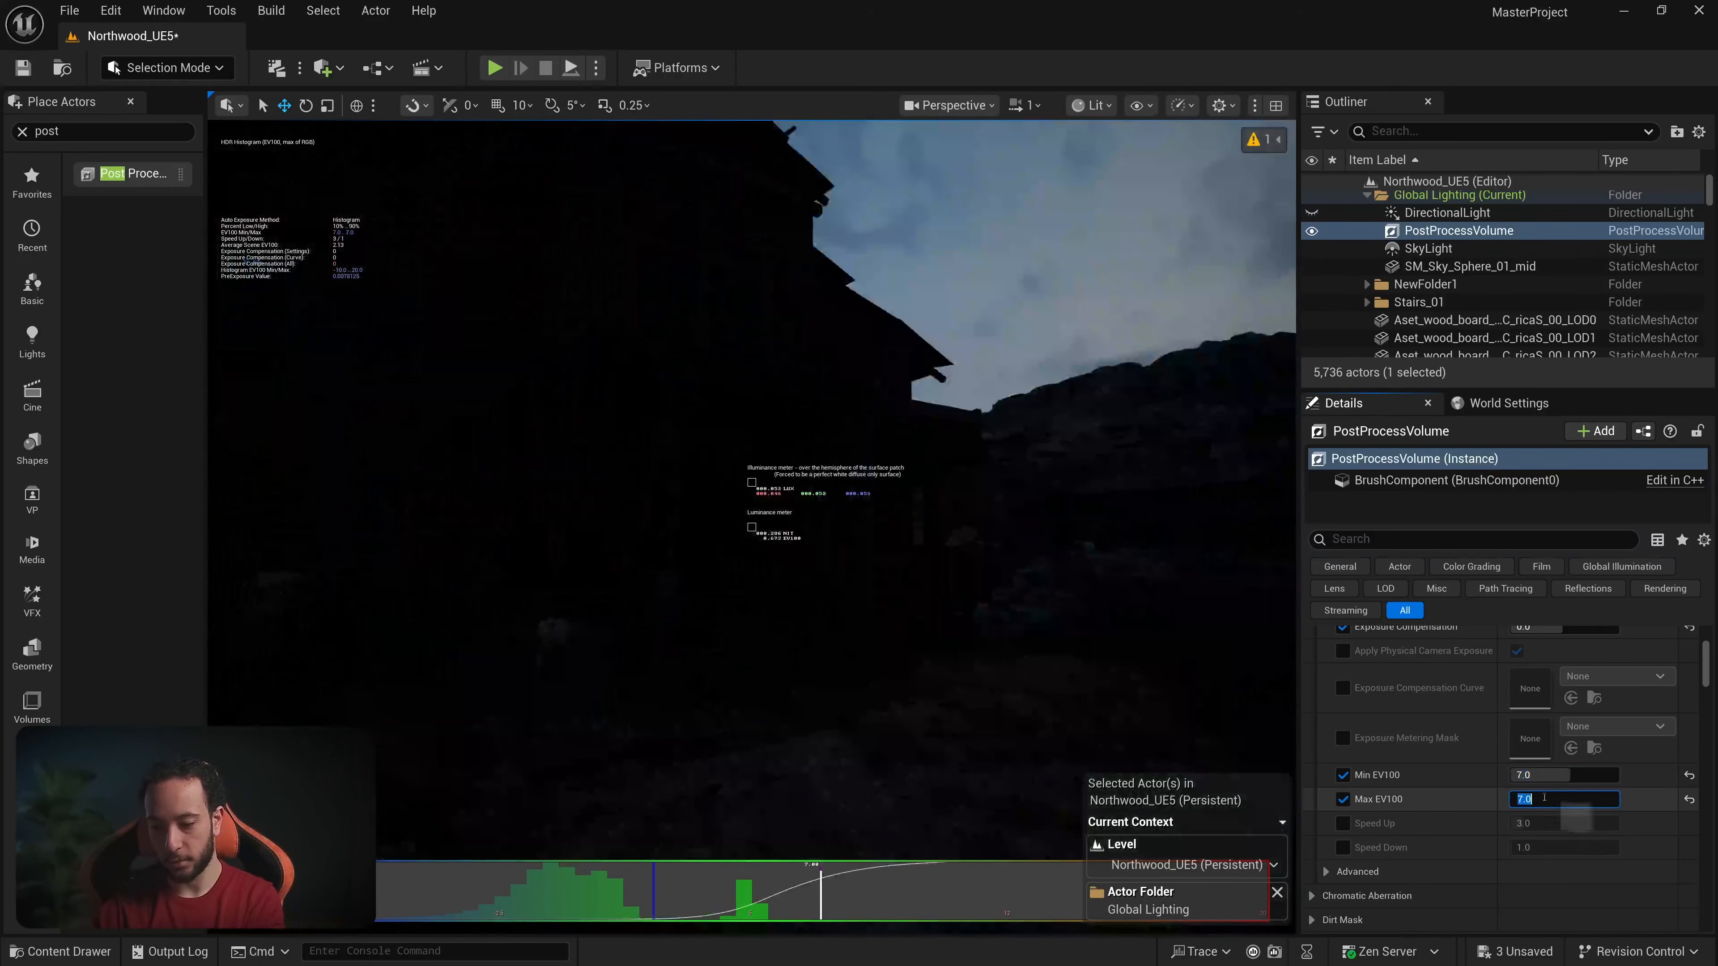
pyautogui.moveTo(781, 696); pyautogui.dragTo(879, 666, button='right')
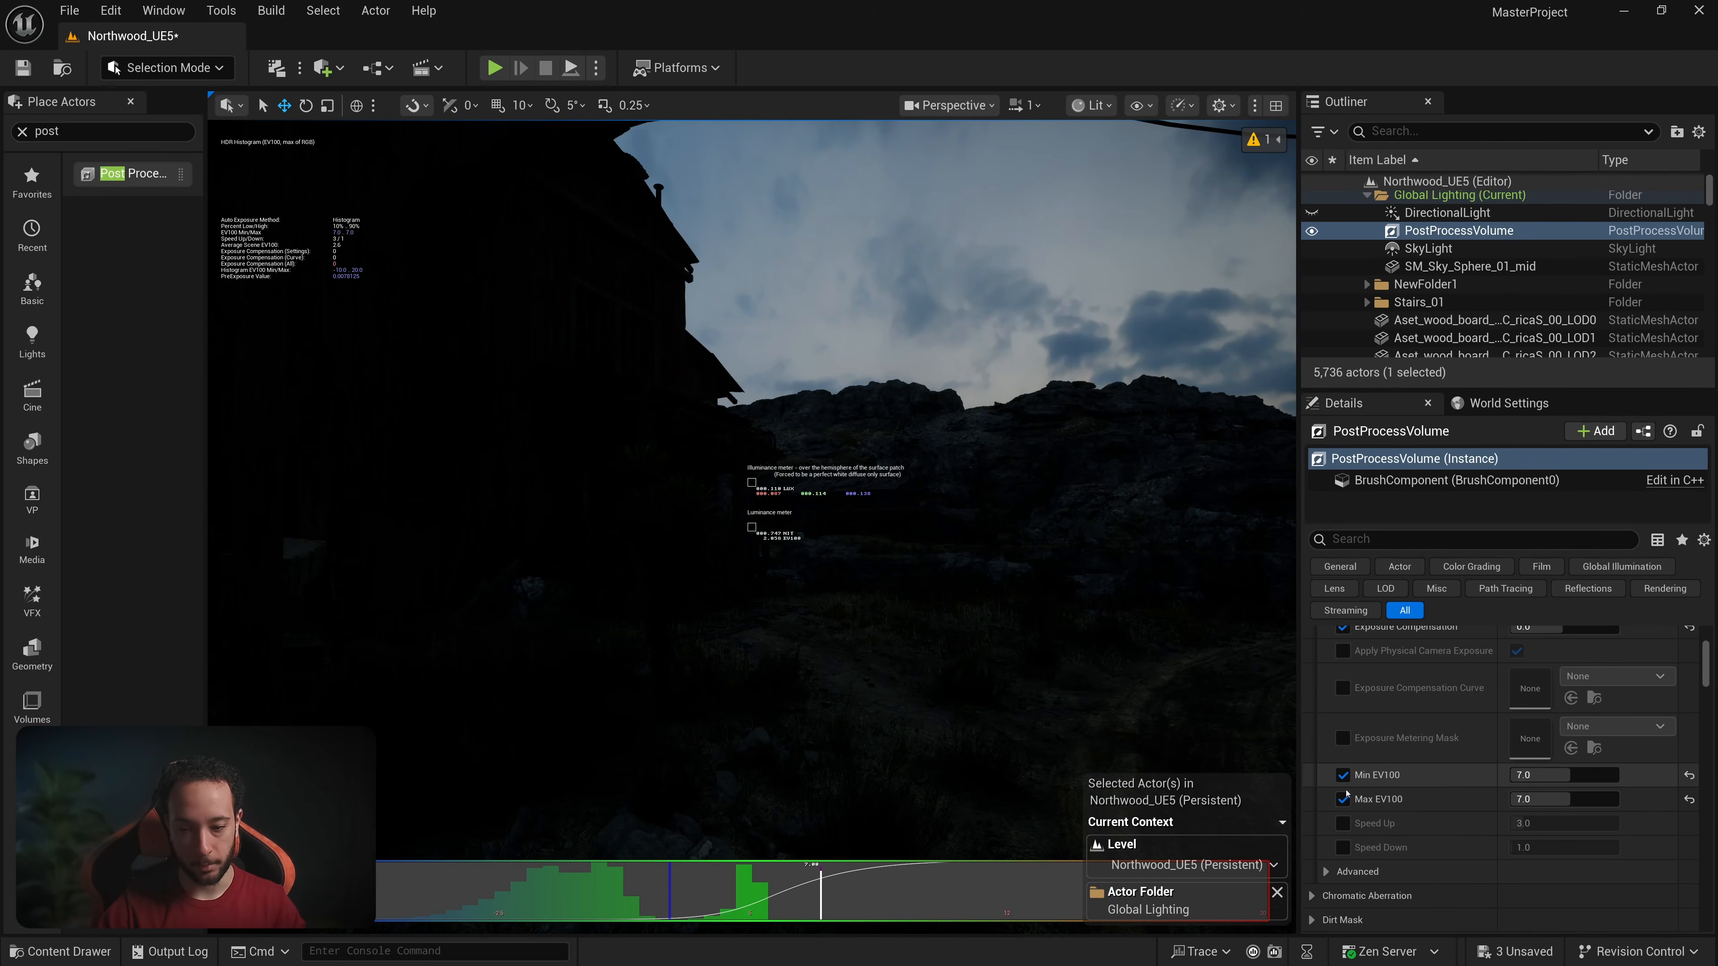
pyautogui.click(1343, 775)
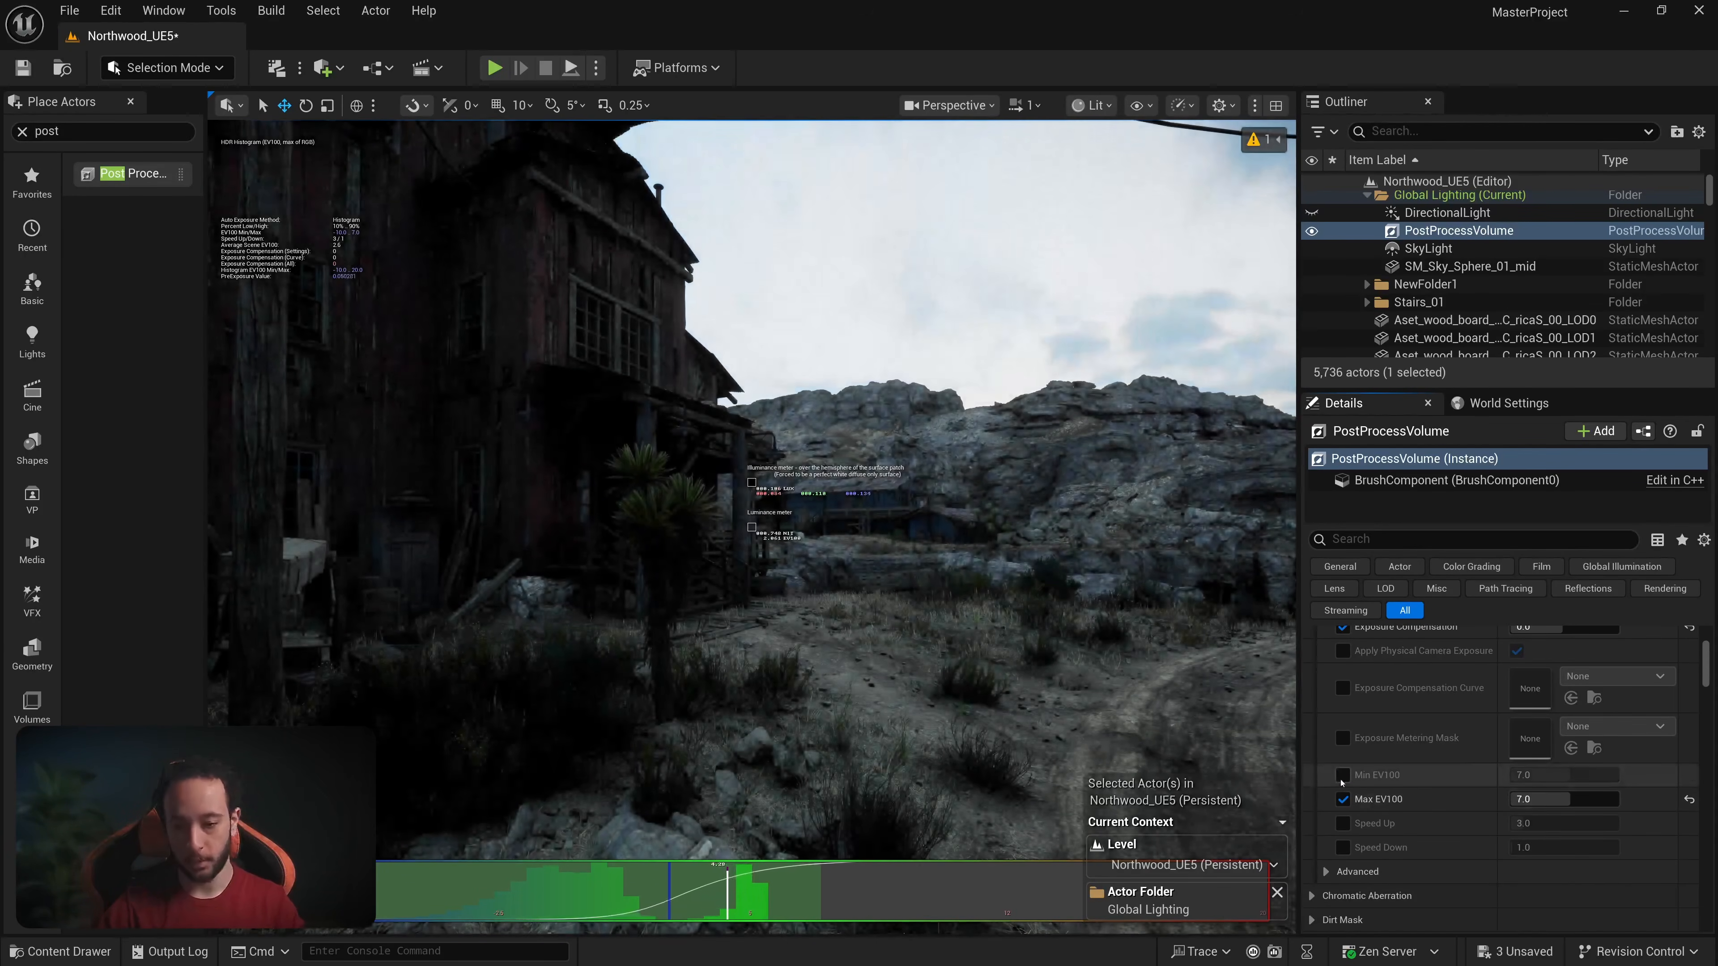
pyautogui.click(1343, 775)
# Step: Fly around the barn exterior and through its interior to examine how the fixed exposure behaves in bright and dark areas
pyautogui.press('s')
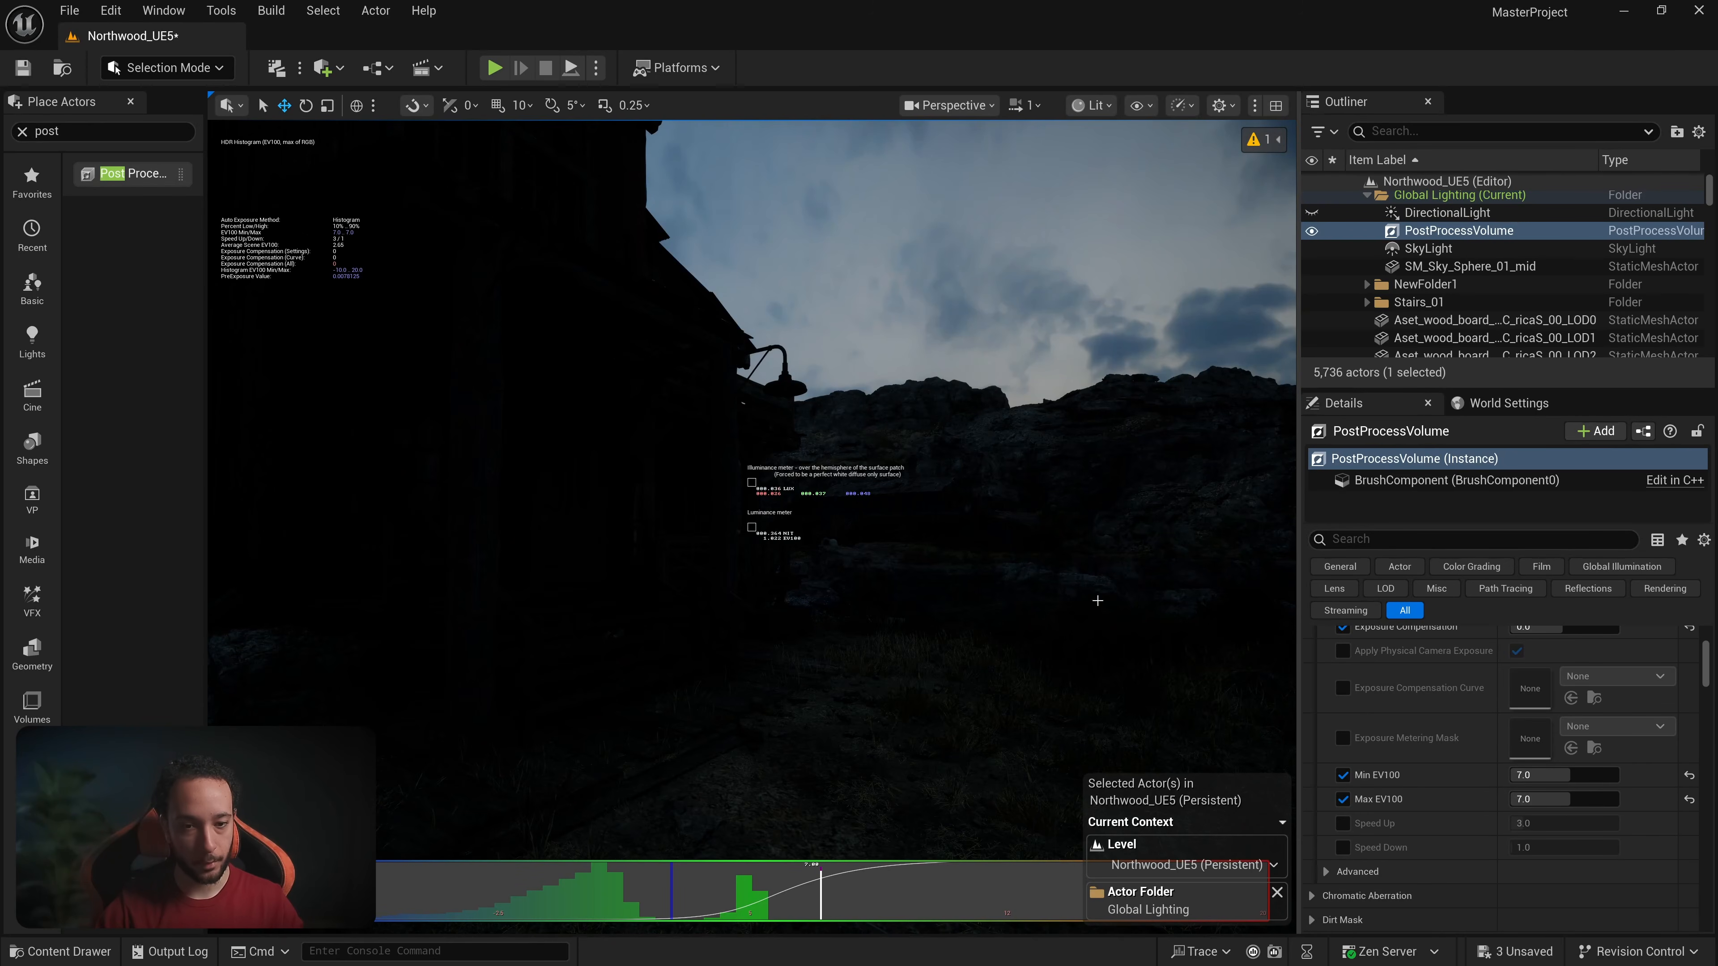
pyautogui.press('d')
pyautogui.moveTo(750, 526); pyautogui.dragTo(832, 525, button='right')
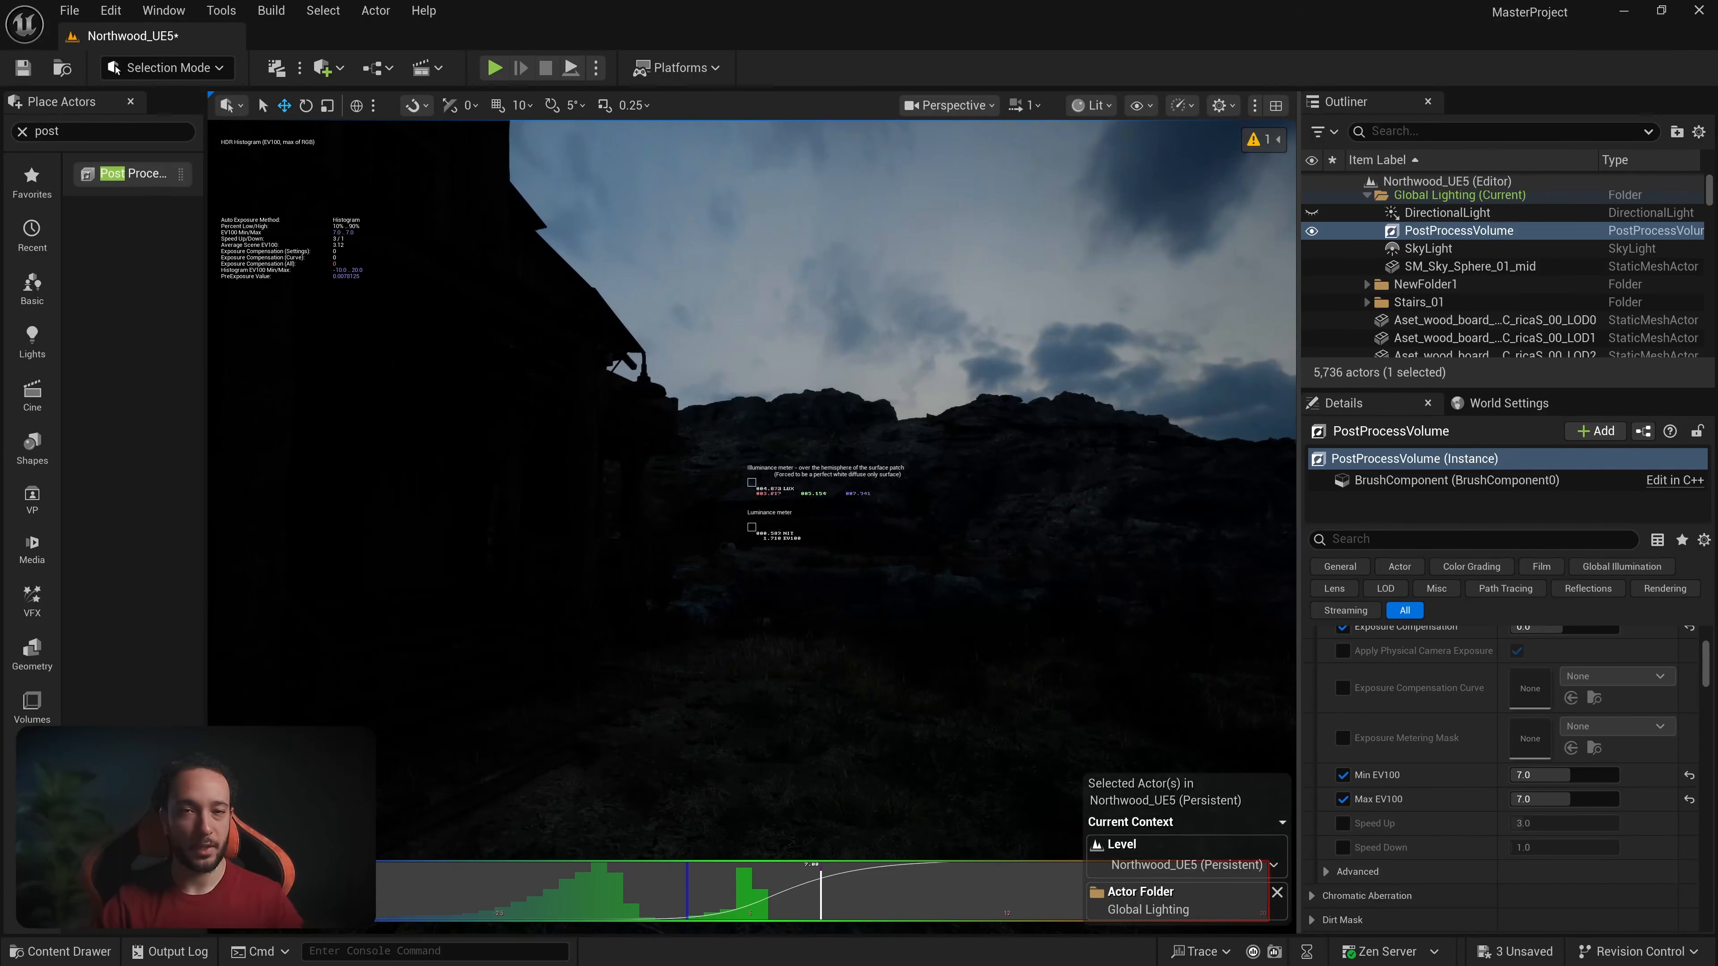
pyautogui.moveTo(982, 537); pyautogui.dragTo(1109, 537, button='right')
pyautogui.press('d')
pyautogui.moveTo(982, 537); pyautogui.dragTo(616, 443, button='right')
pyautogui.press('w')
pyautogui.moveTo(955, 415); pyautogui.dragTo(955, 415, button='right')
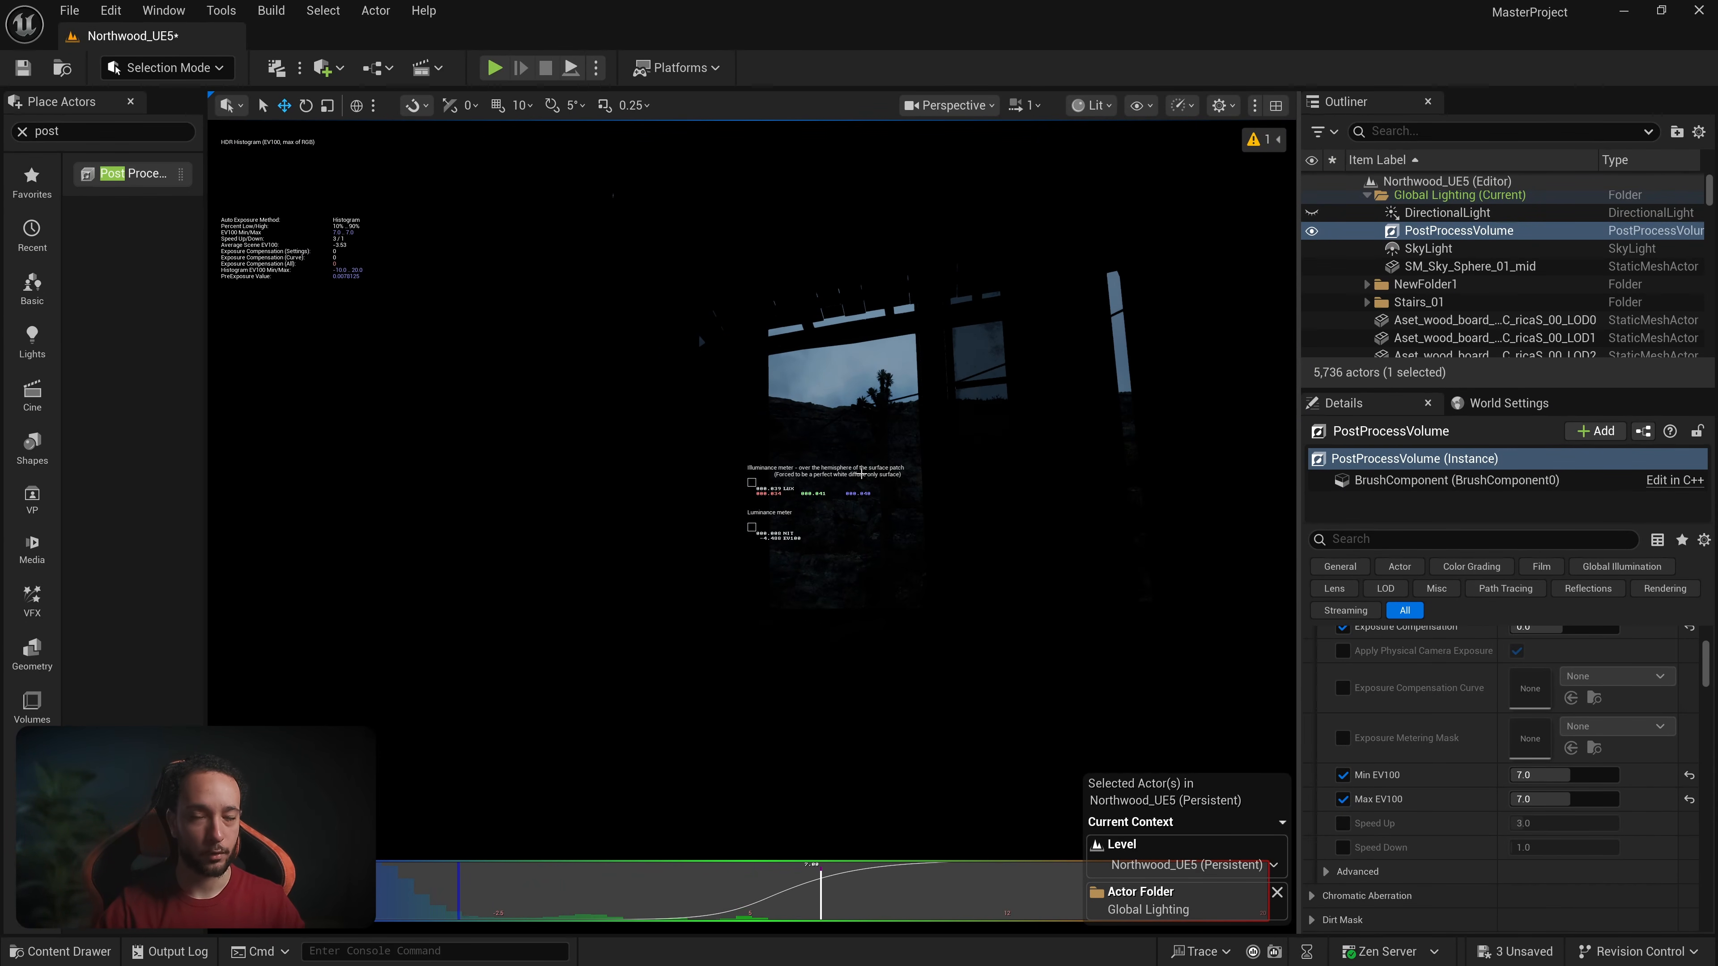
pyautogui.moveTo(861, 473); pyautogui.dragTo(908, 468, button='right')
pyautogui.press('w')
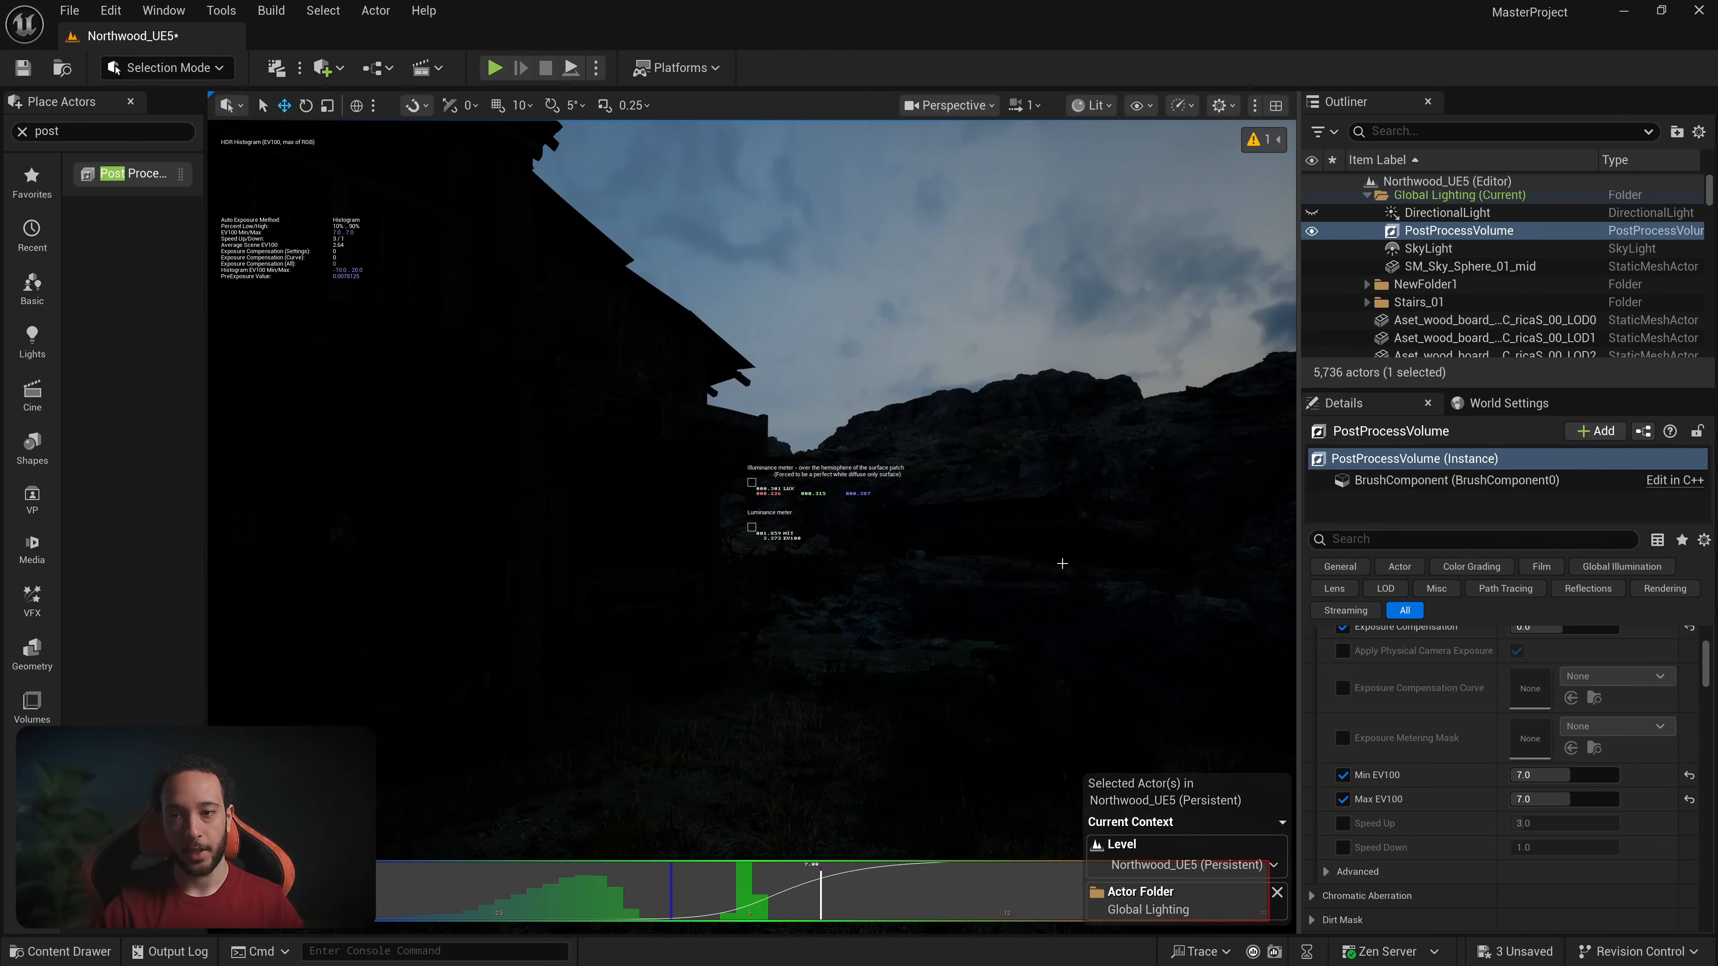
pyautogui.moveTo(1005, 550); pyautogui.dragTo(1019, 597, button='right')
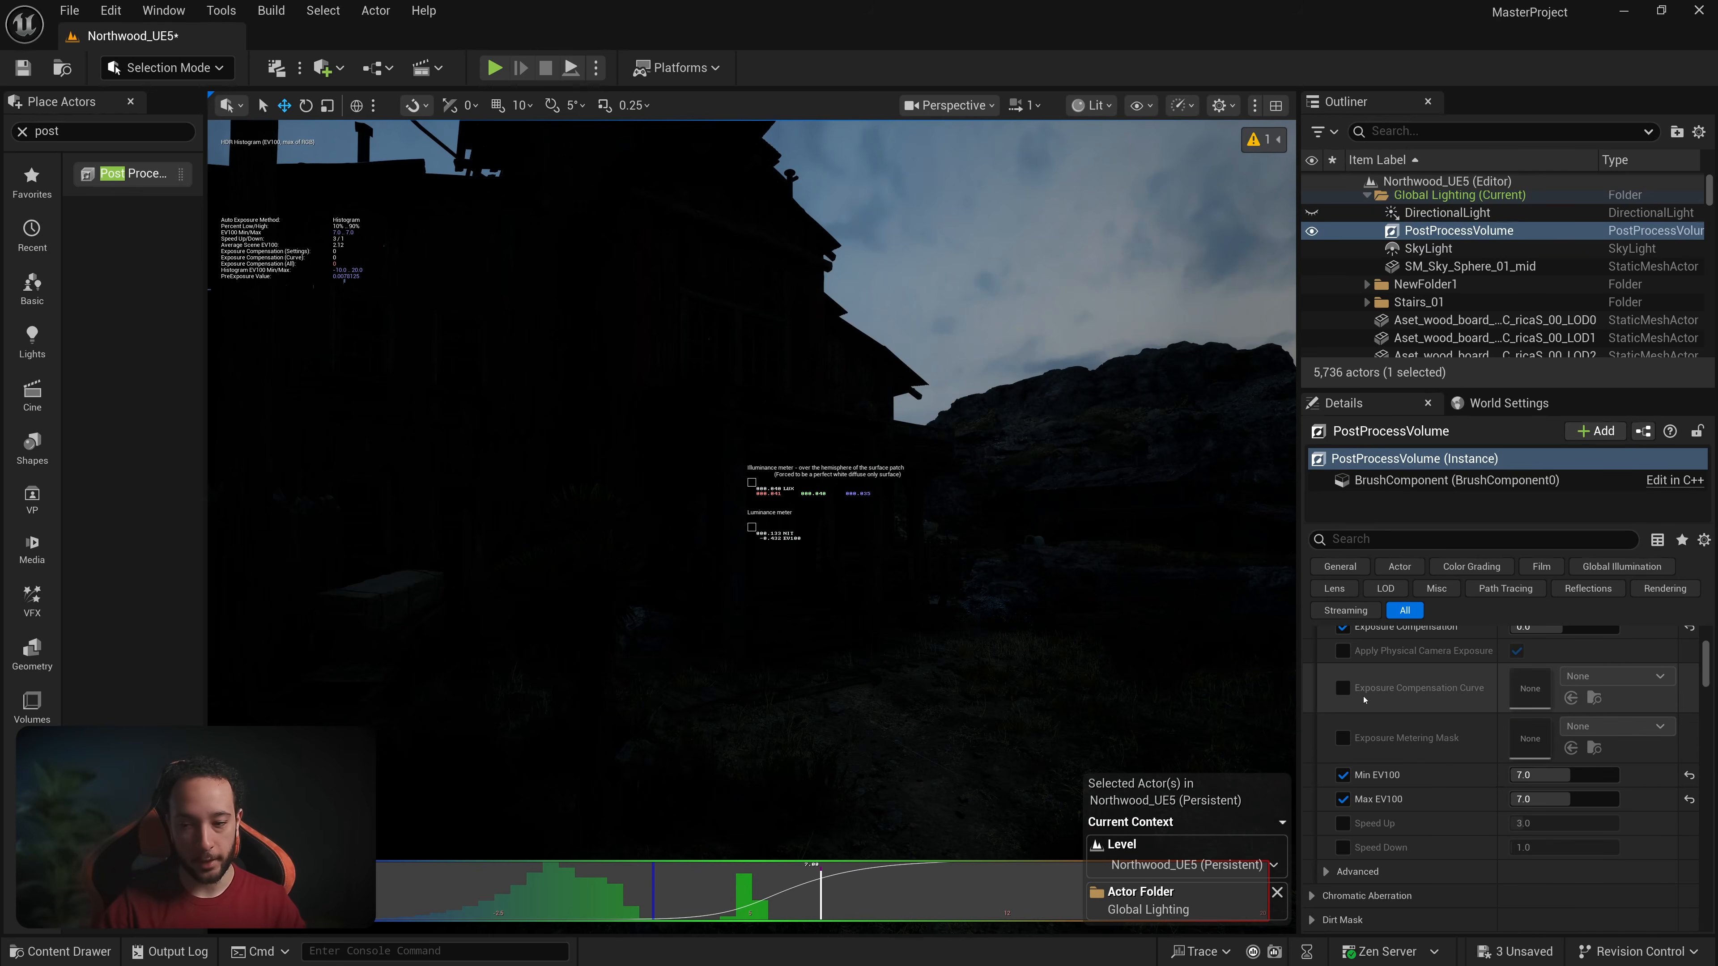
# Step: Enable the Exposure Compensation Curve override and create a CurveFloat asset named ECC_MainGlobalLighting in the Skies_LA folder
pyautogui.click(1342, 688)
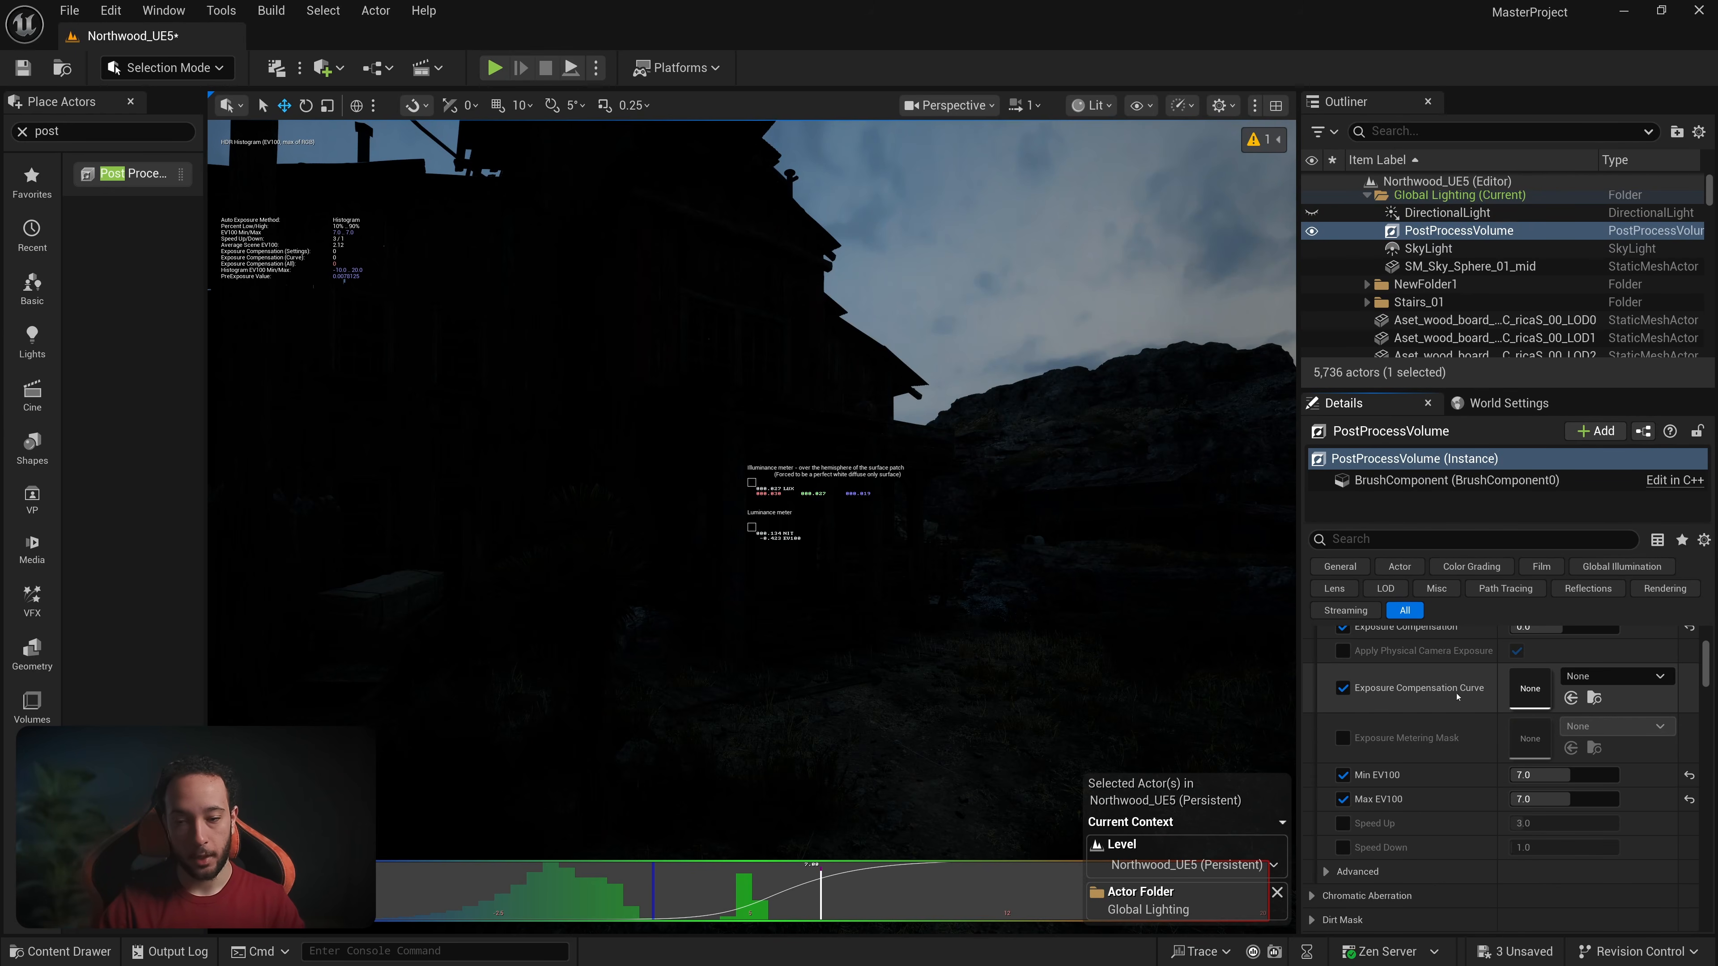
pyautogui.click(68, 951)
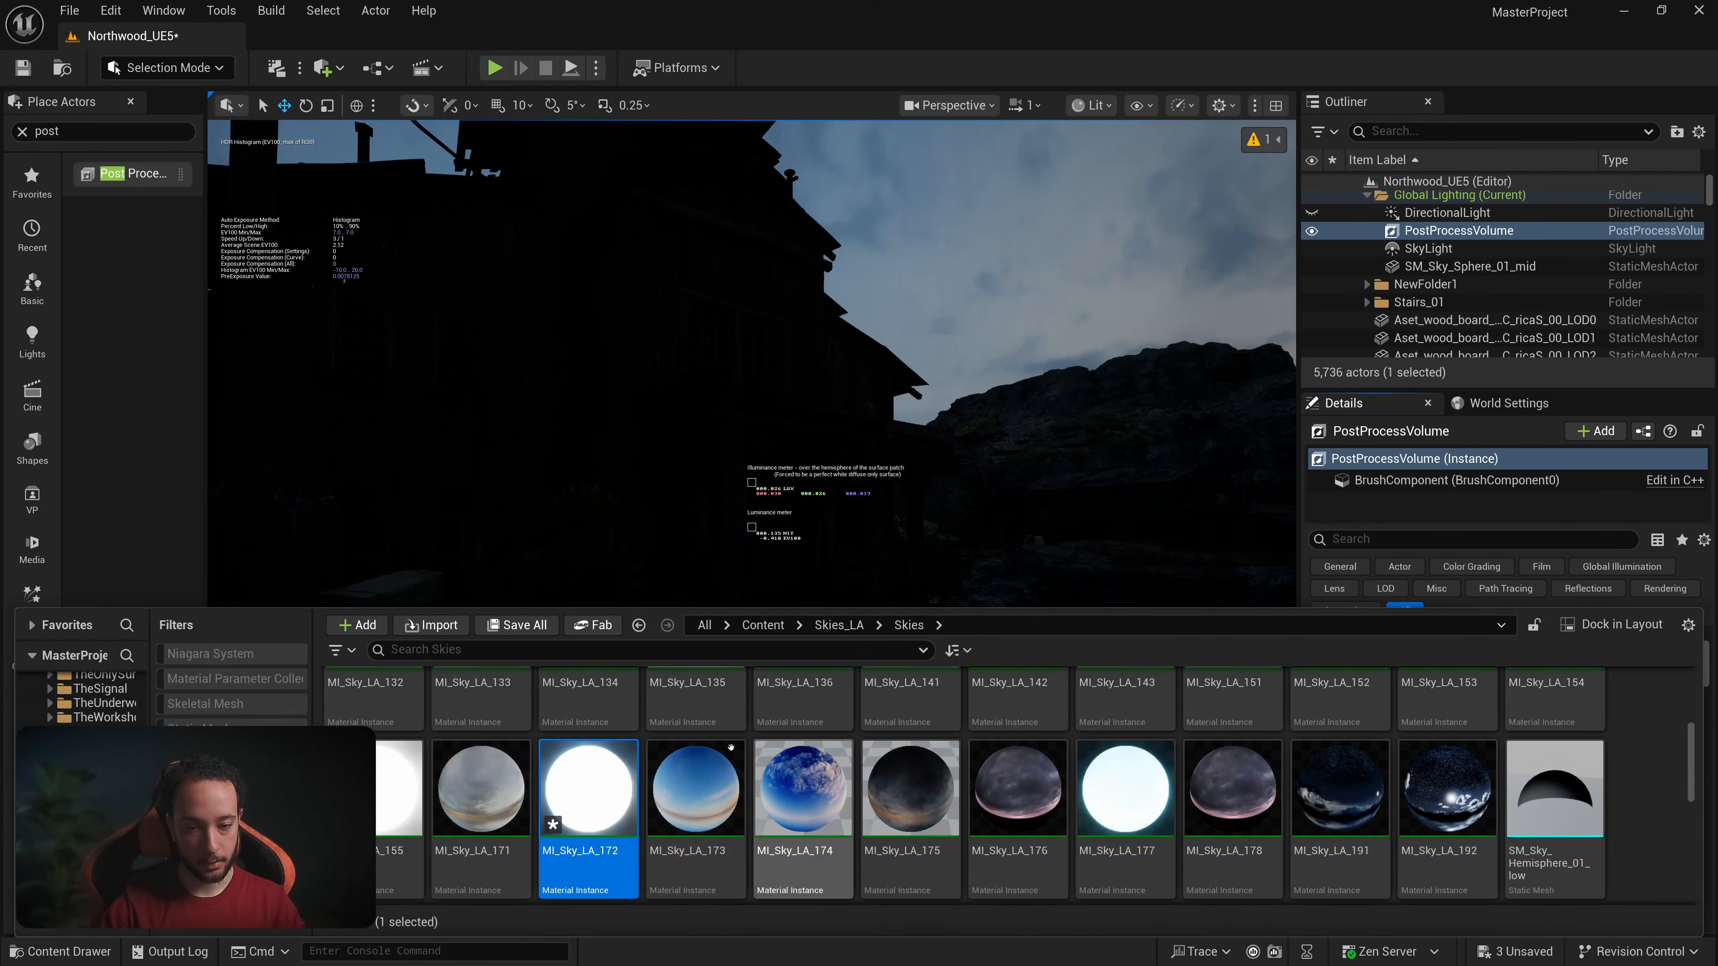
pyautogui.rightClick(706, 724)
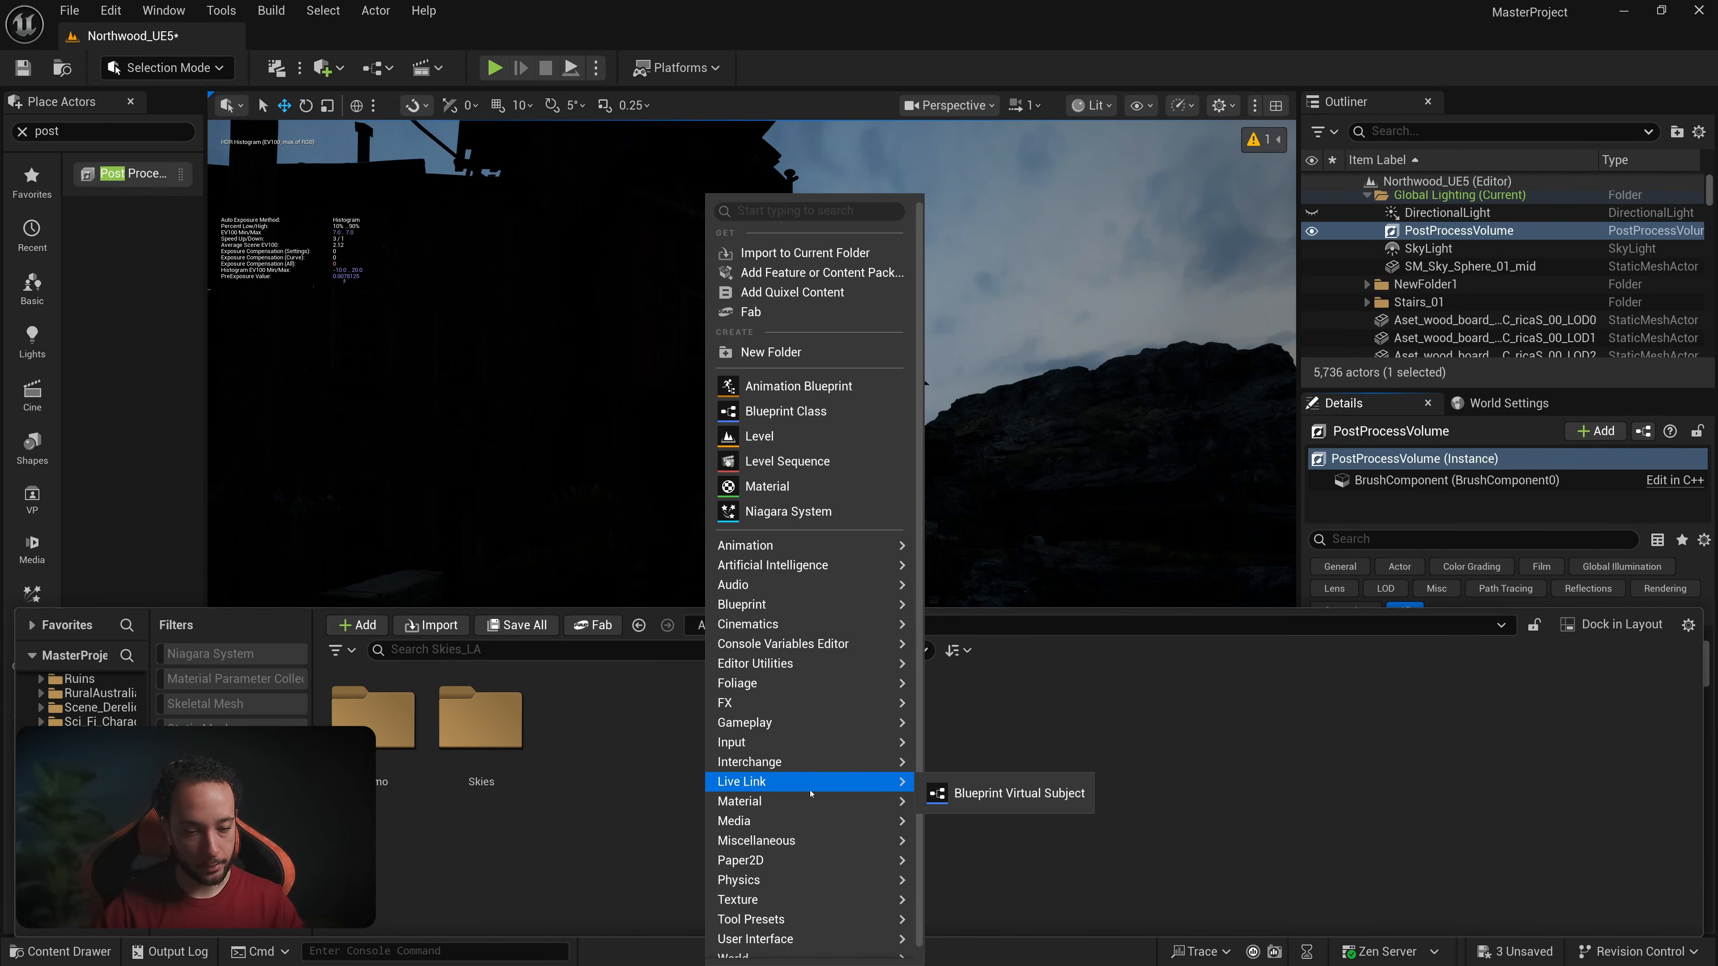
pyautogui.scroll(-1, 804, 765)
pyautogui.moveTo(788, 834)
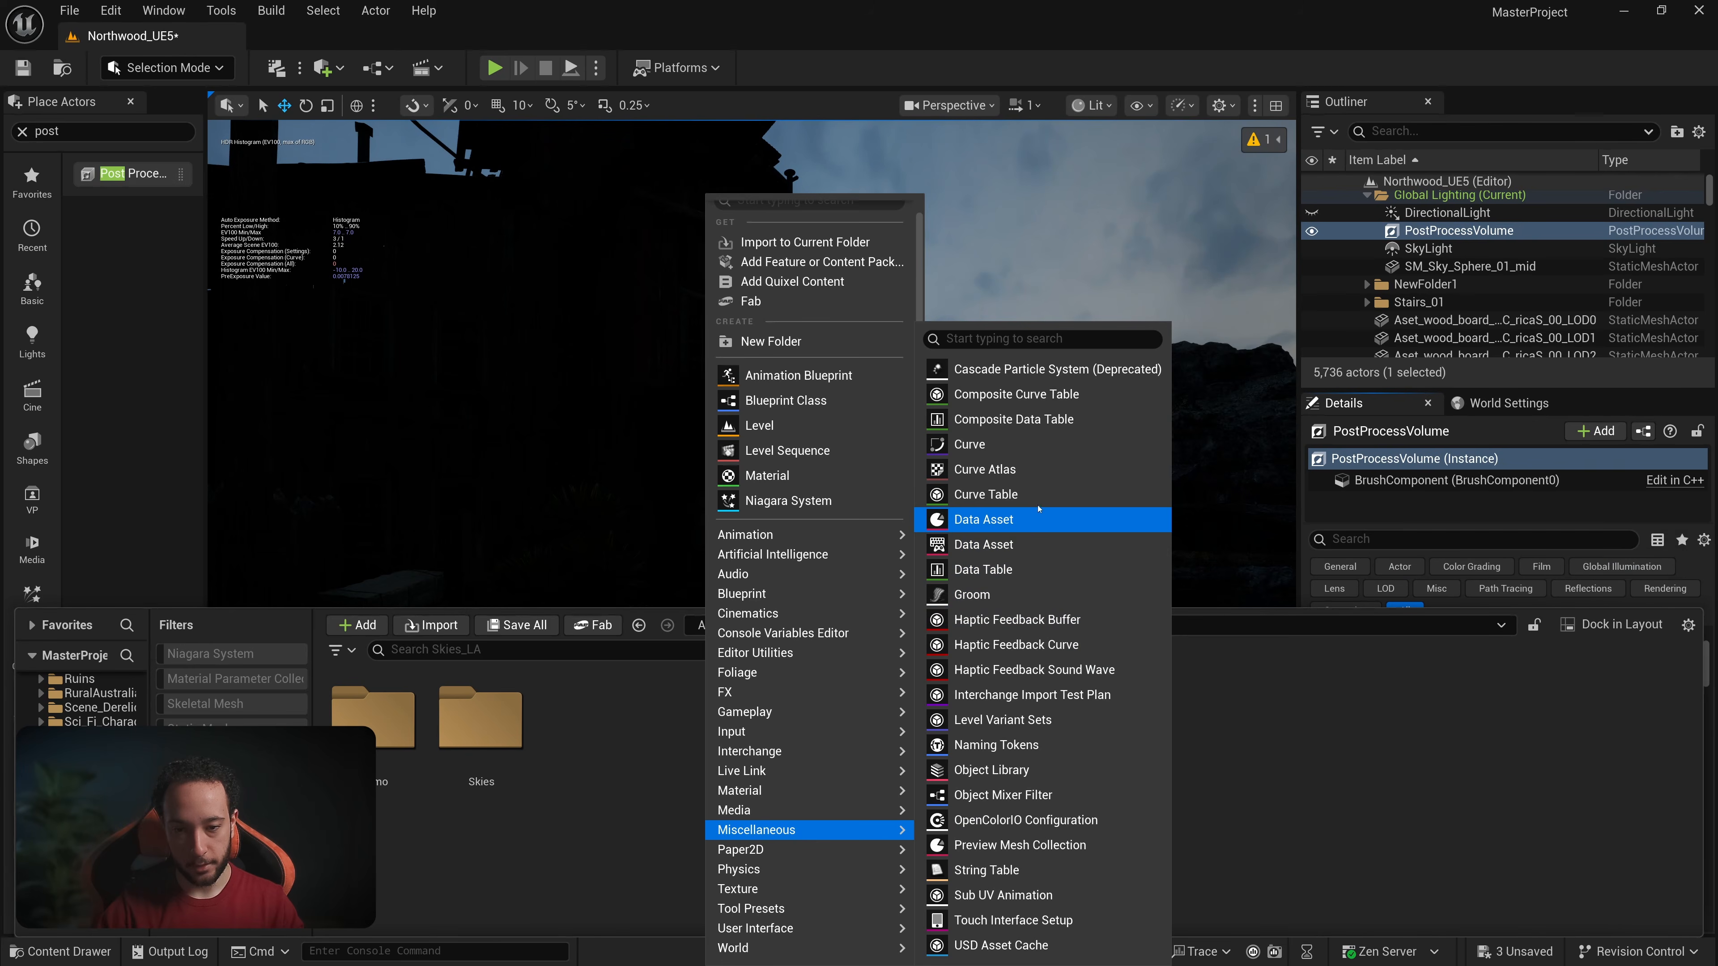
pyautogui.click(977, 443)
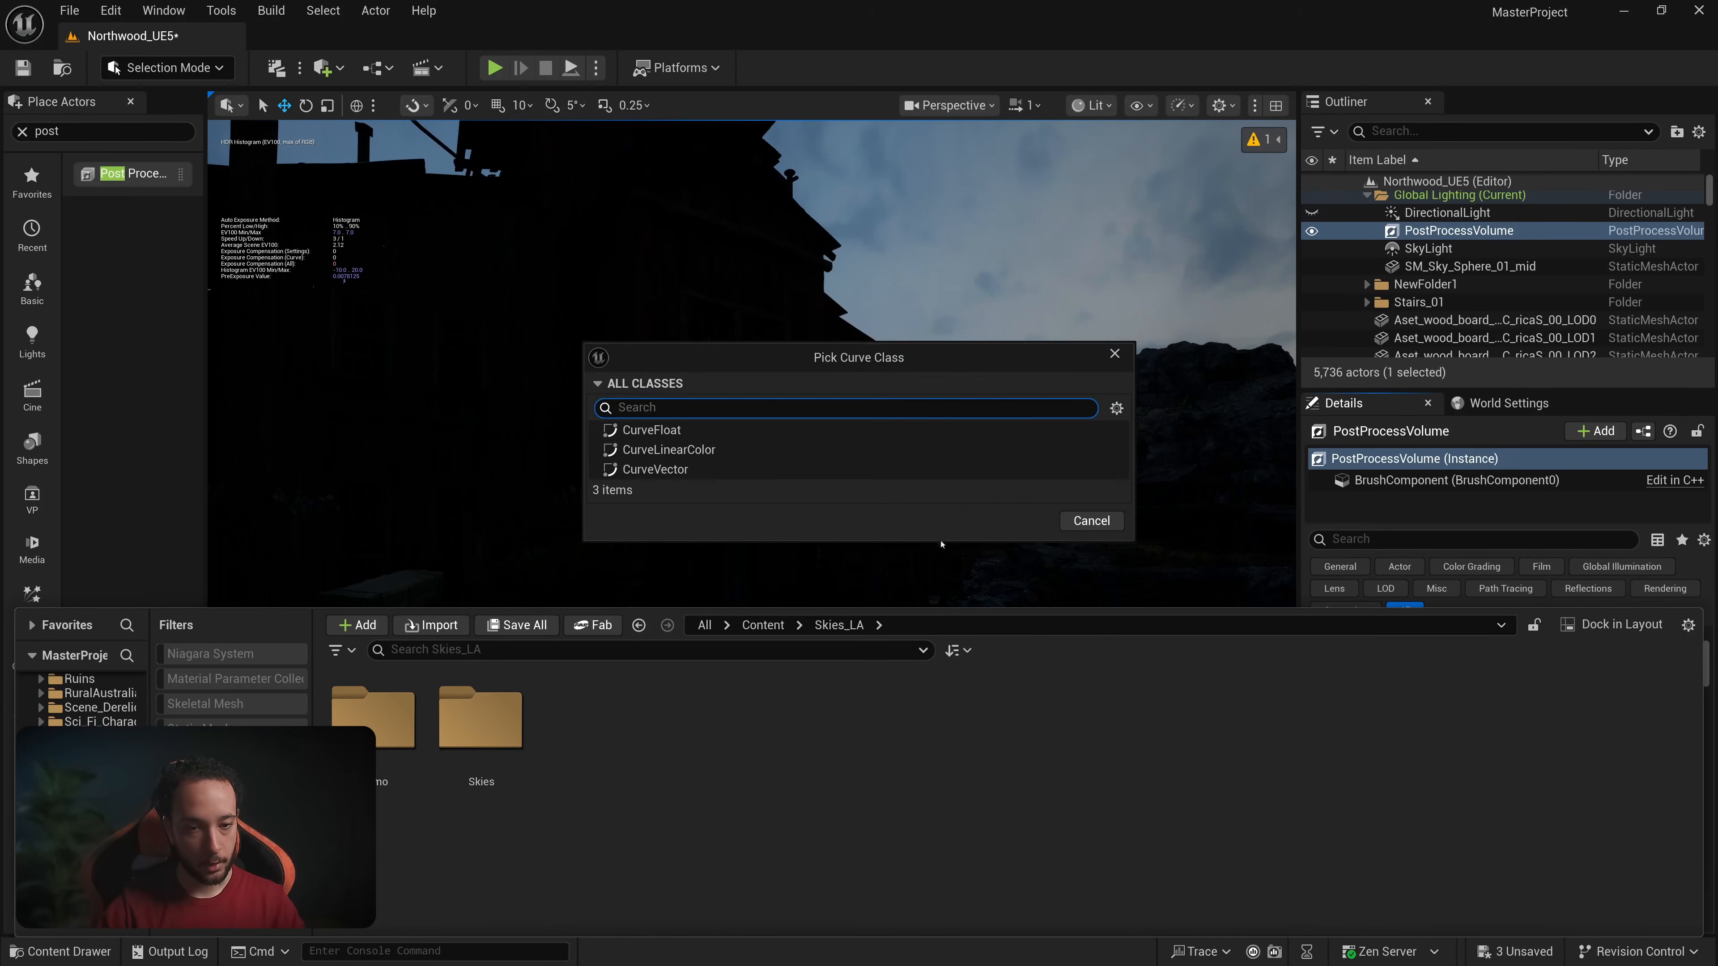
pyautogui.click(690, 430)
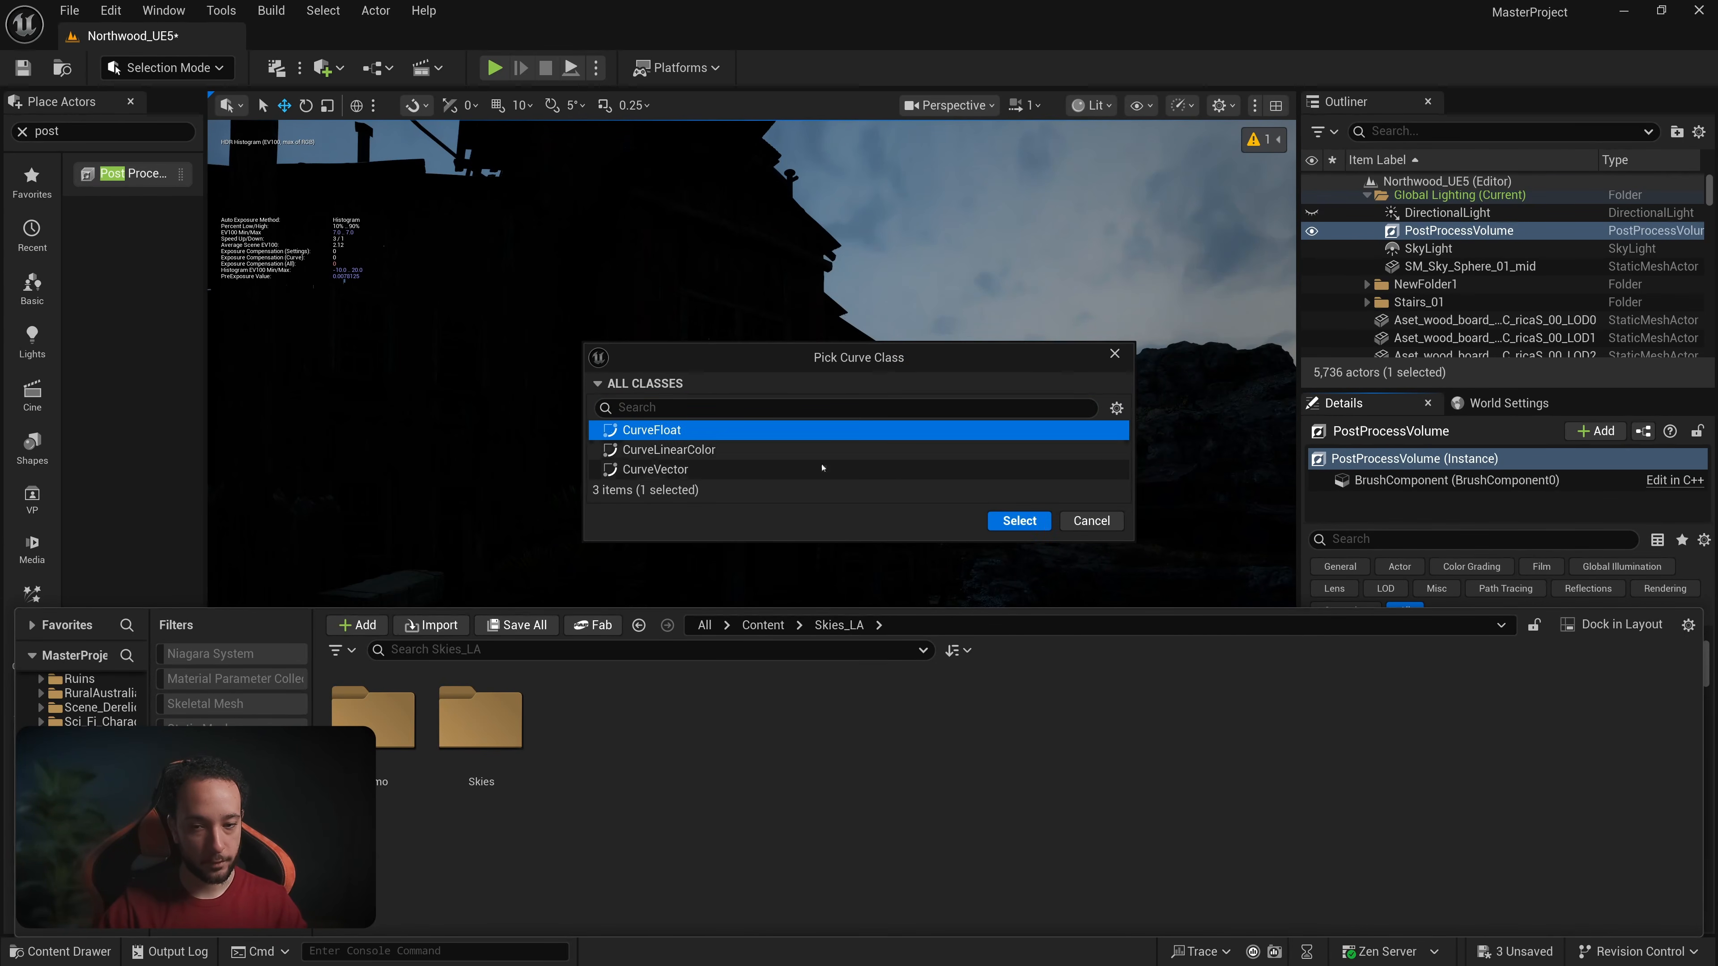
pyautogui.click(1017, 521)
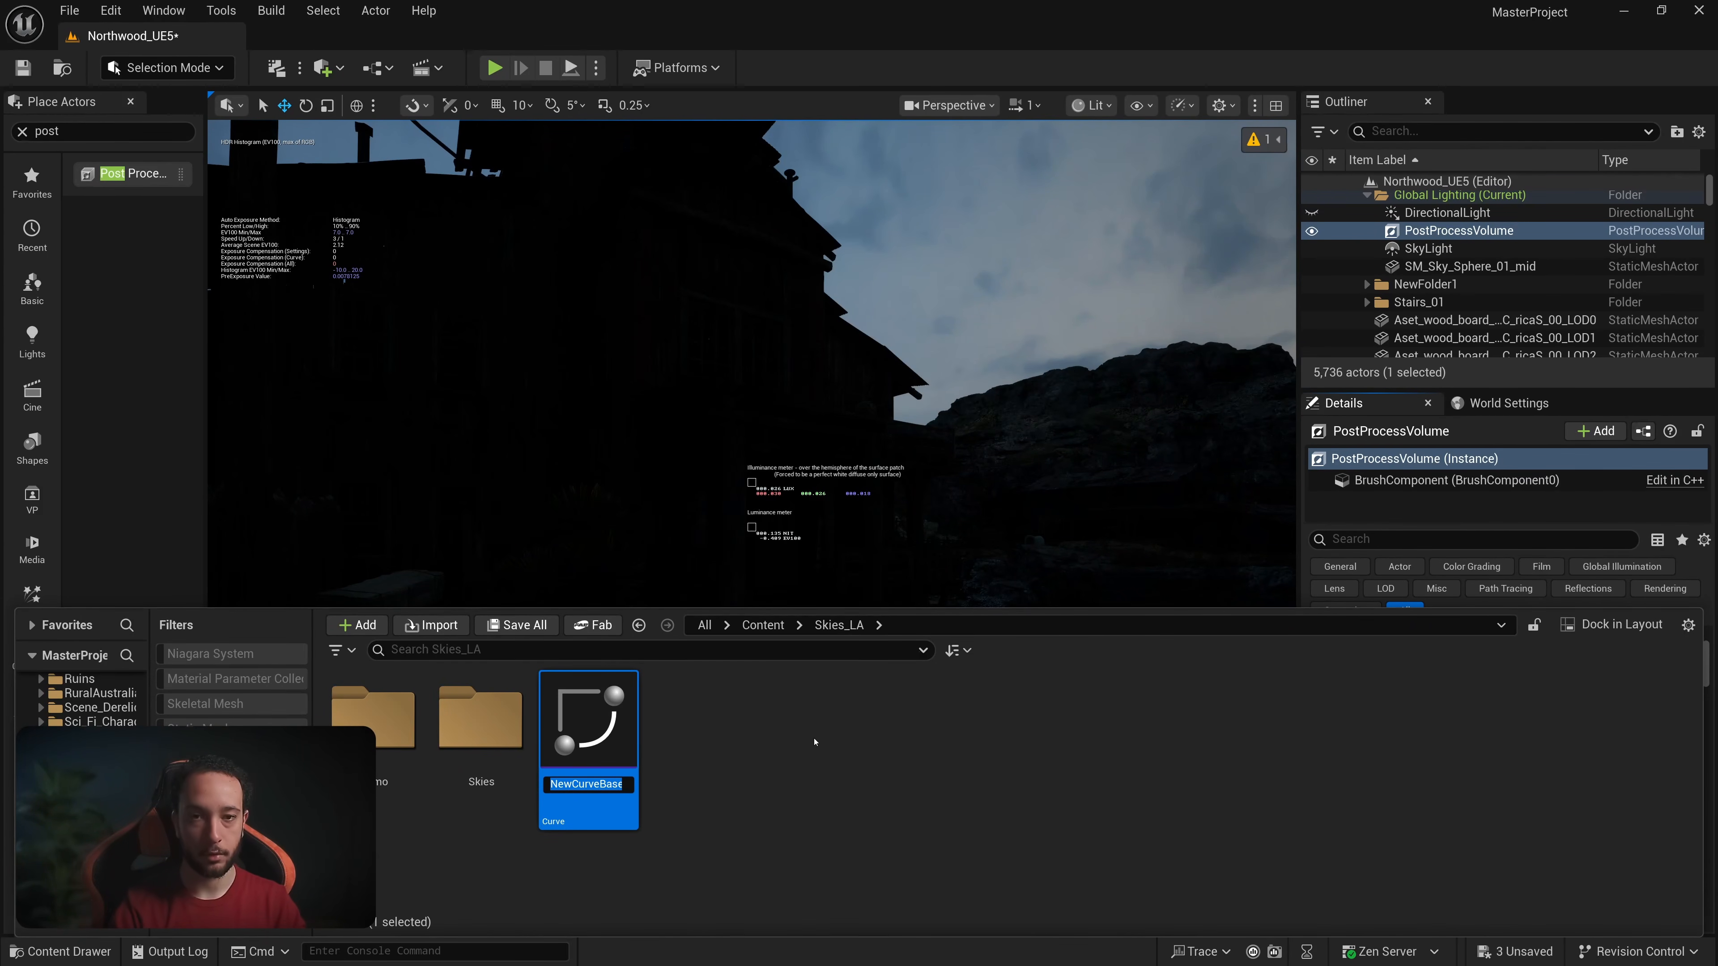
pyautogui.write('ECC')
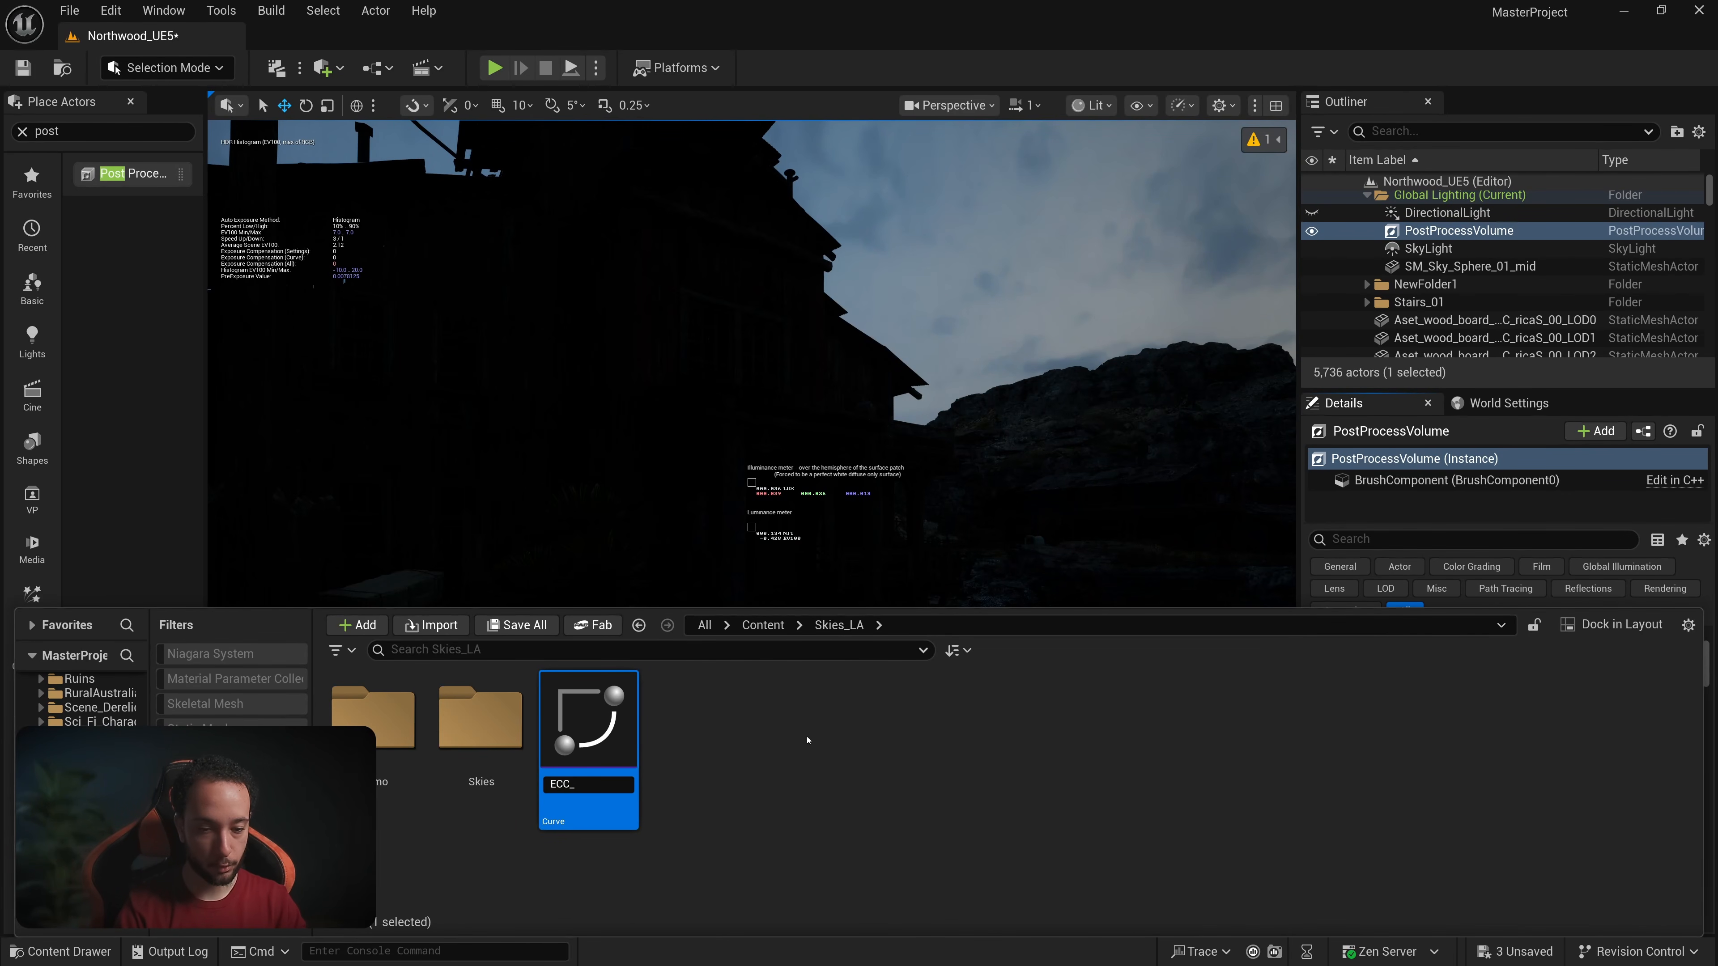
pyautogui.write('_MainGlobalLighting')
pyautogui.press('Return')
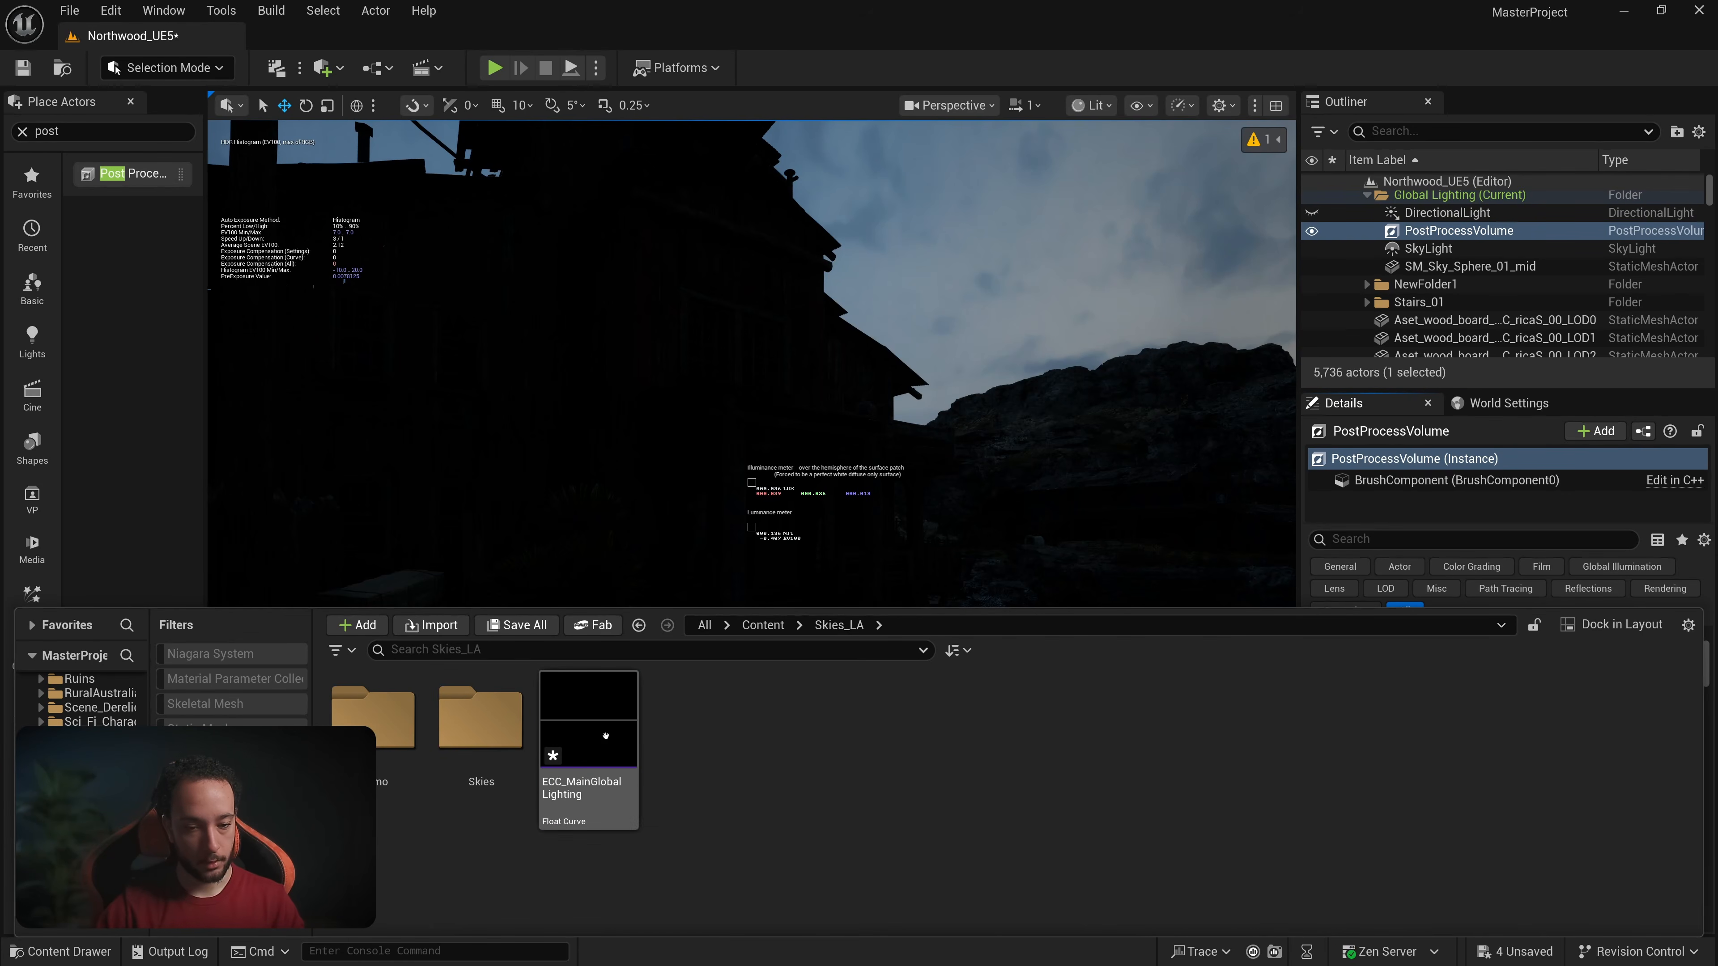
# Step: Open the ECC_MainGlobalLighting curve for editing and assign it as the Post Process Volume's Exposure Compensation Curve
pyautogui.doubleClick(617, 740)
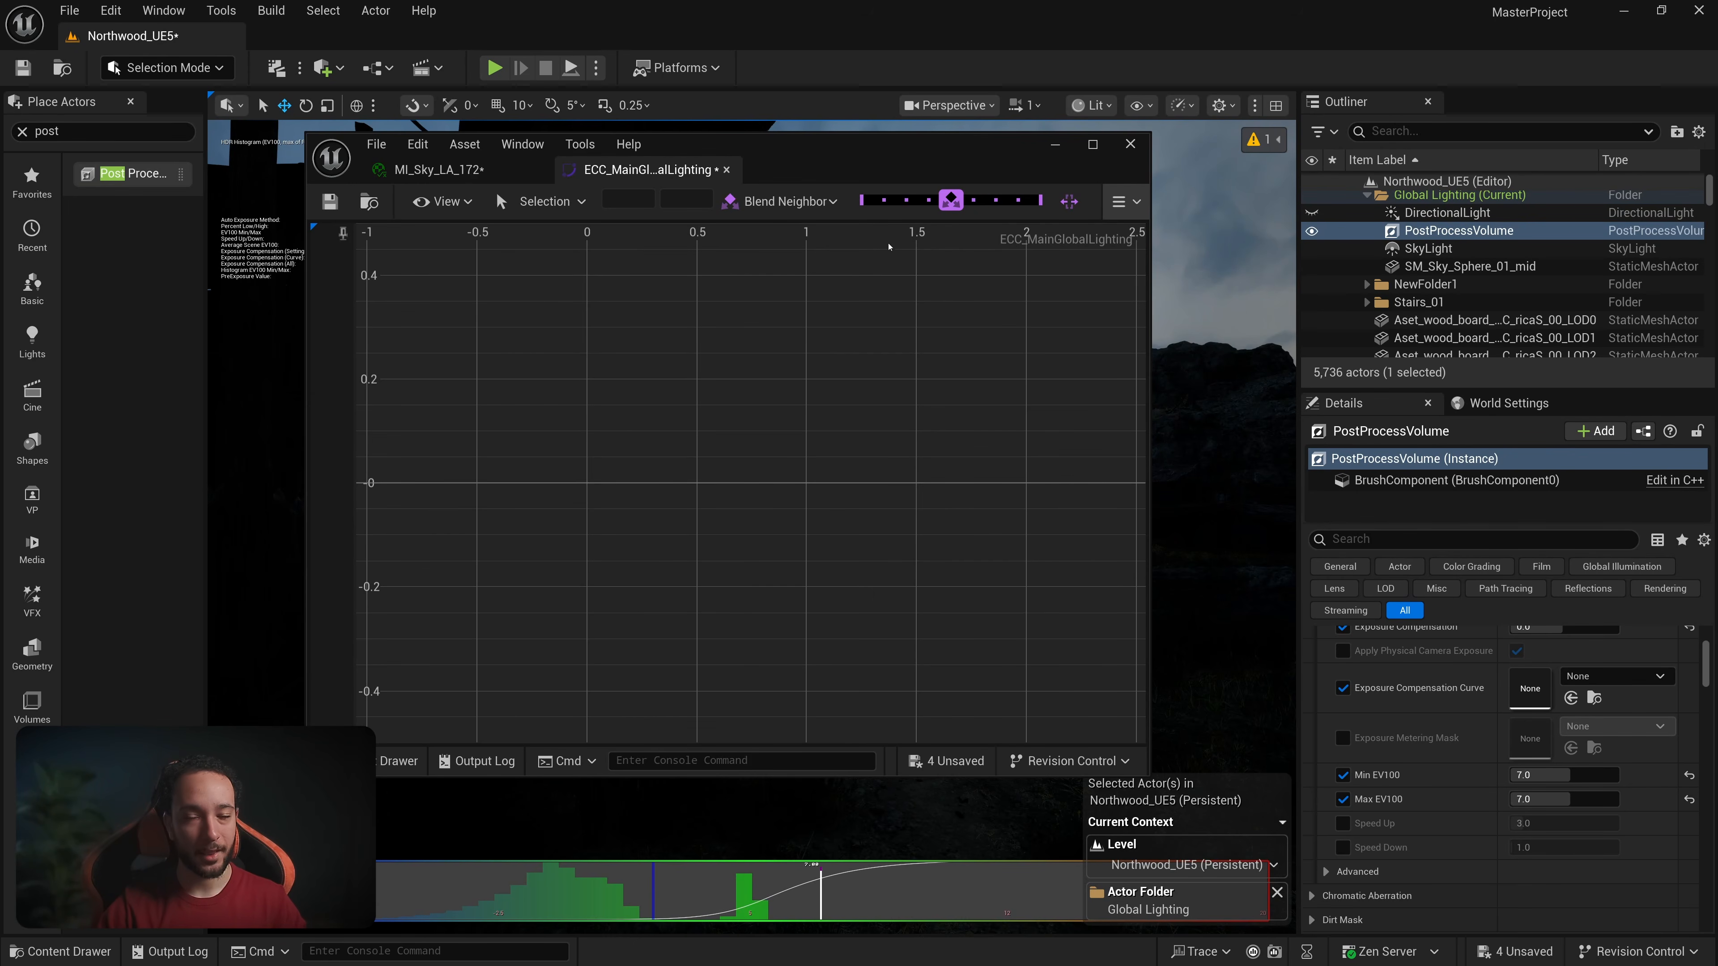
pyautogui.moveTo(860, 170); pyautogui.dragTo(885, 166)
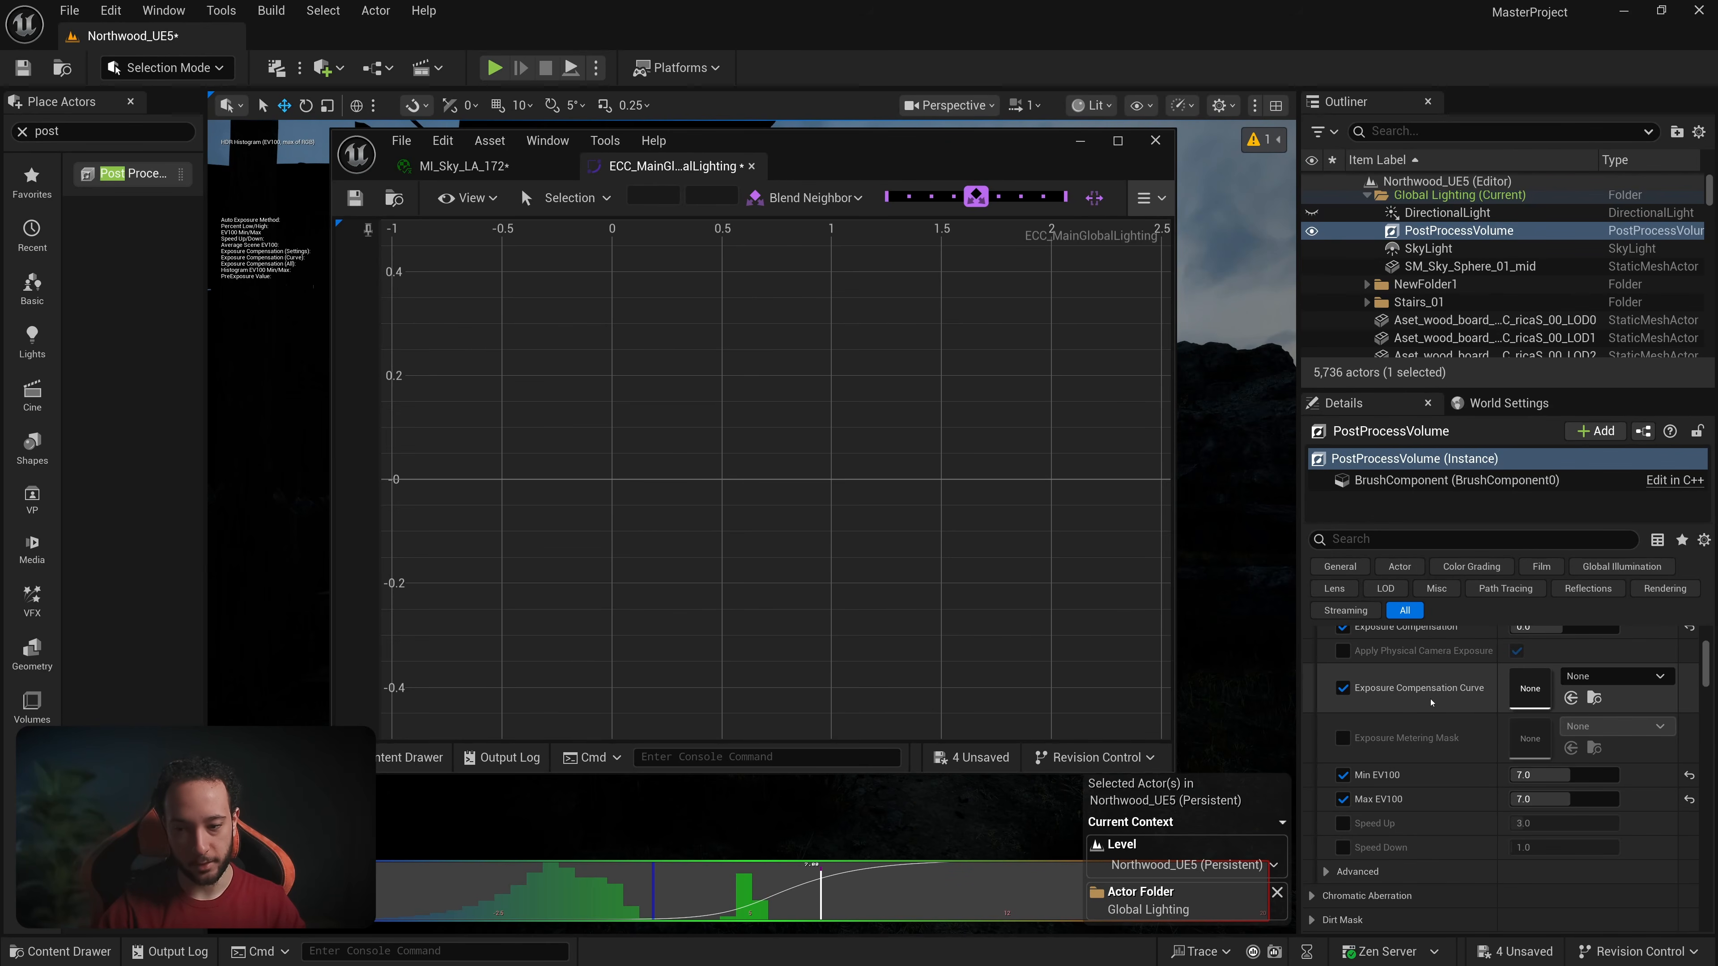
pyautogui.click(1571, 697)
# Step: Add a key on the zero line of the ECC_MainGlobalLighting curve and set its time to 7
pyautogui.scroll(-1, 610, 341)
pyautogui.scroll(-3, 609, 340)
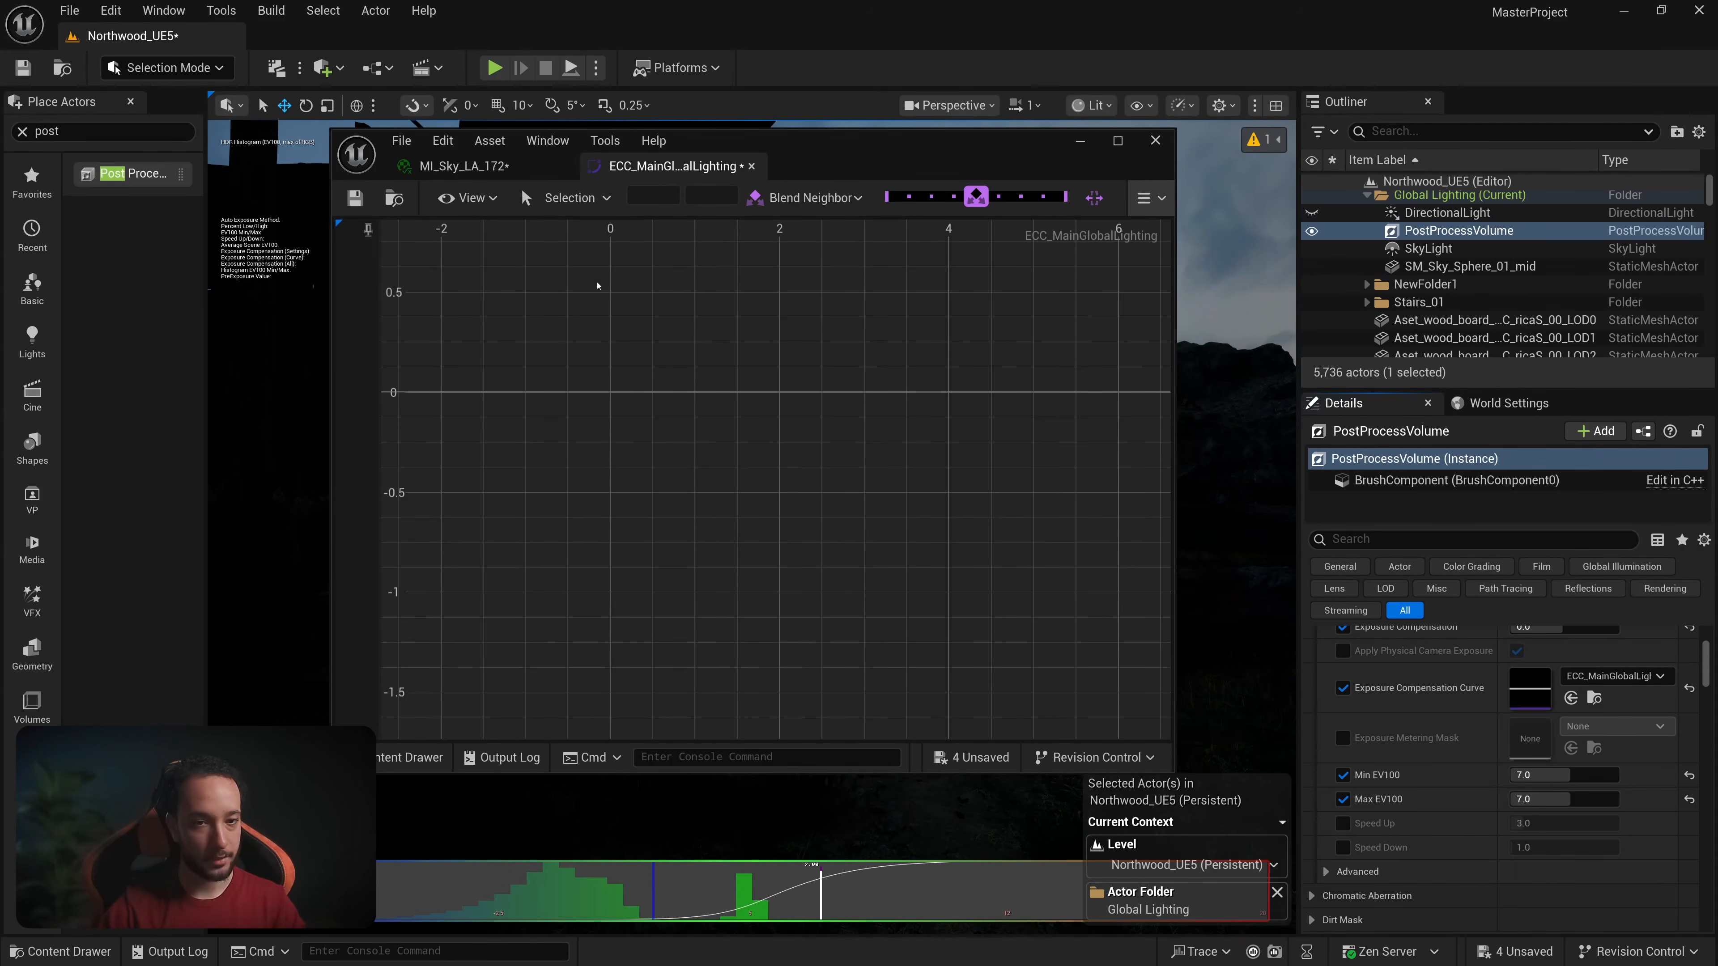
pyautogui.scroll(-2, 656, 337)
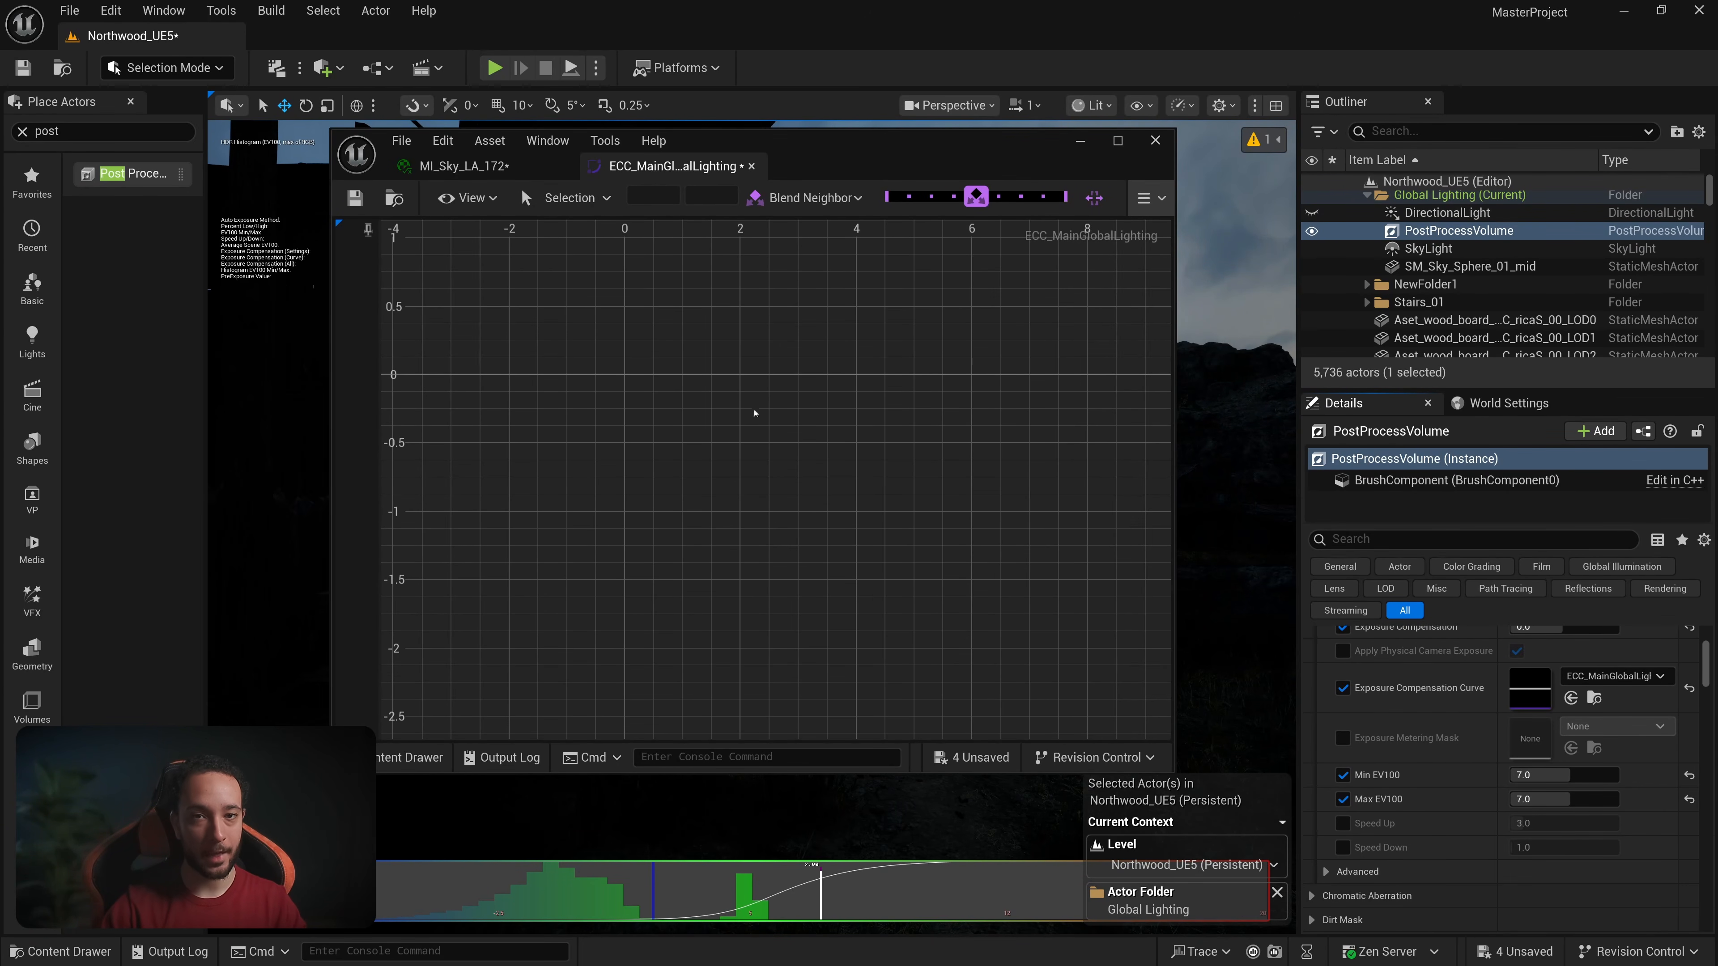
pyautogui.scroll(2, 1465, 716)
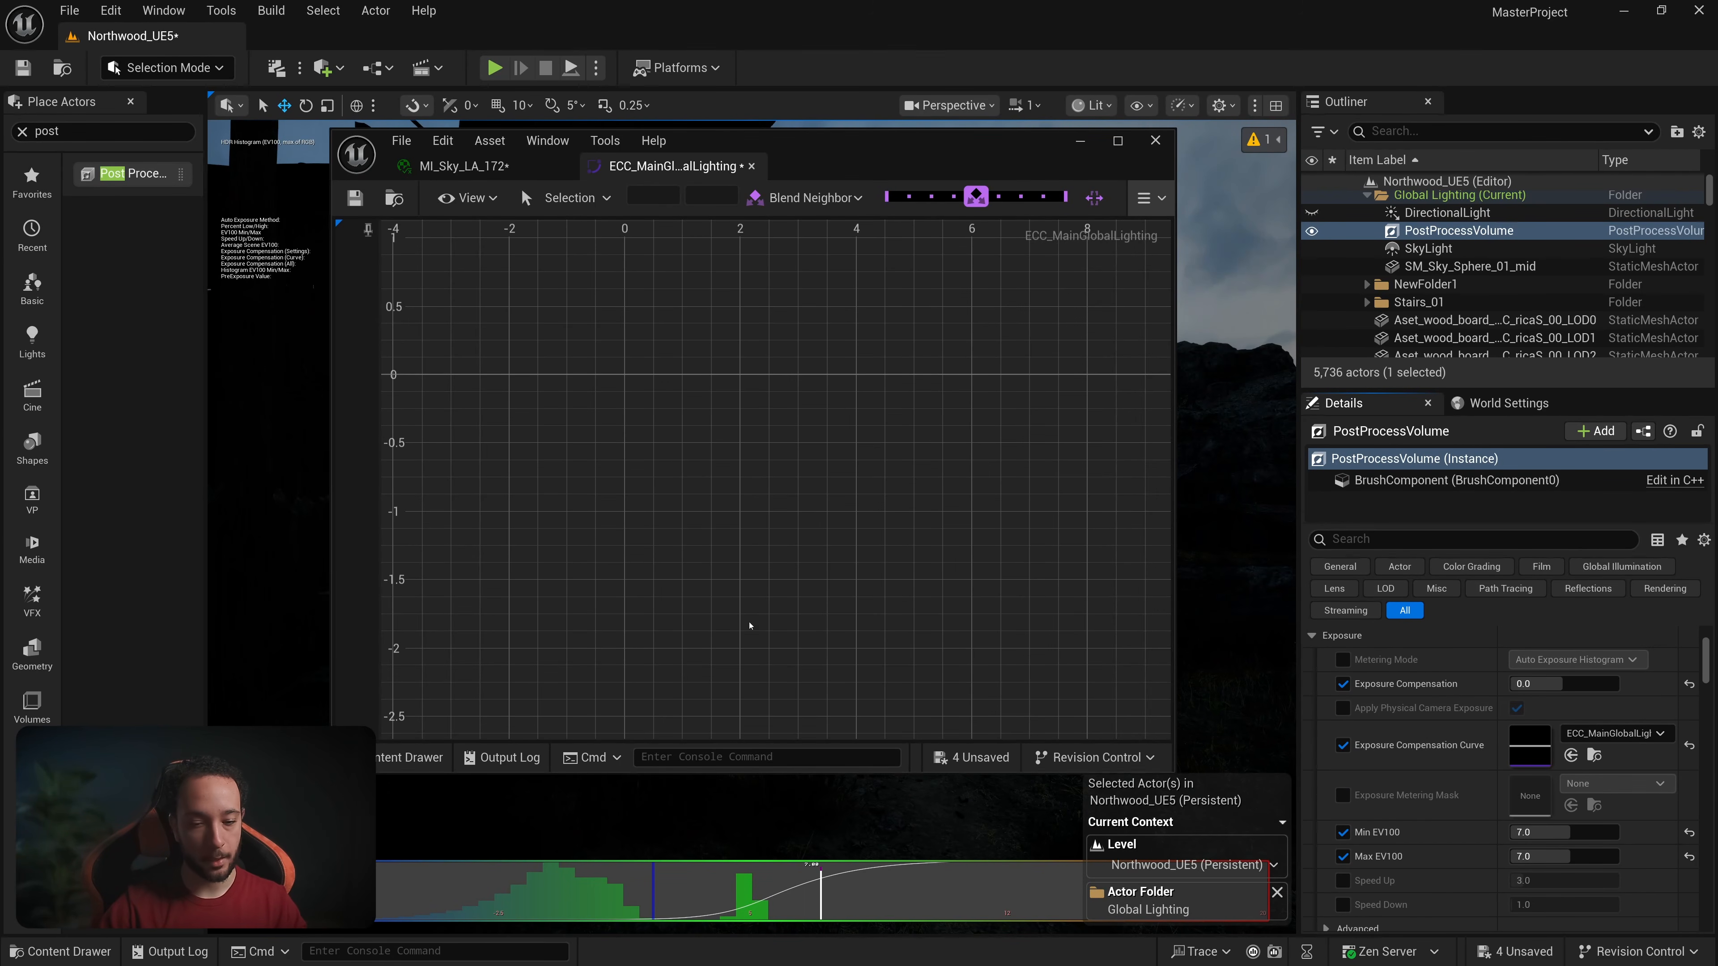
pyautogui.scroll(-3, 787, 385)
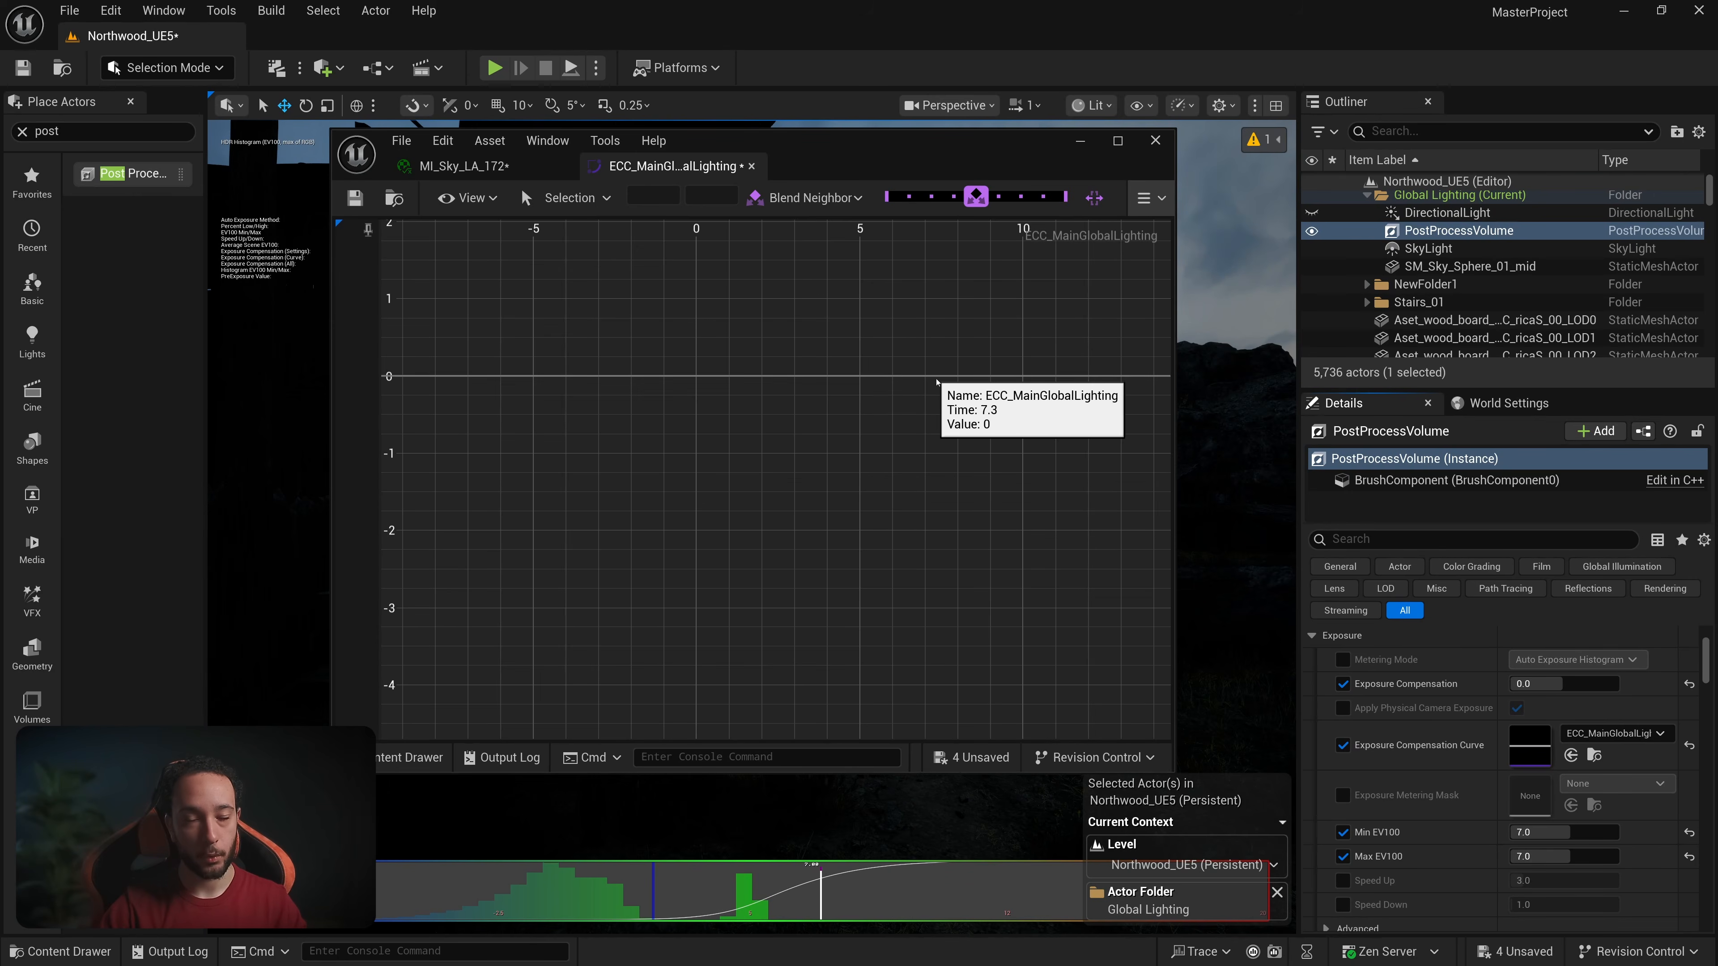
pyautogui.middleClick(947, 376)
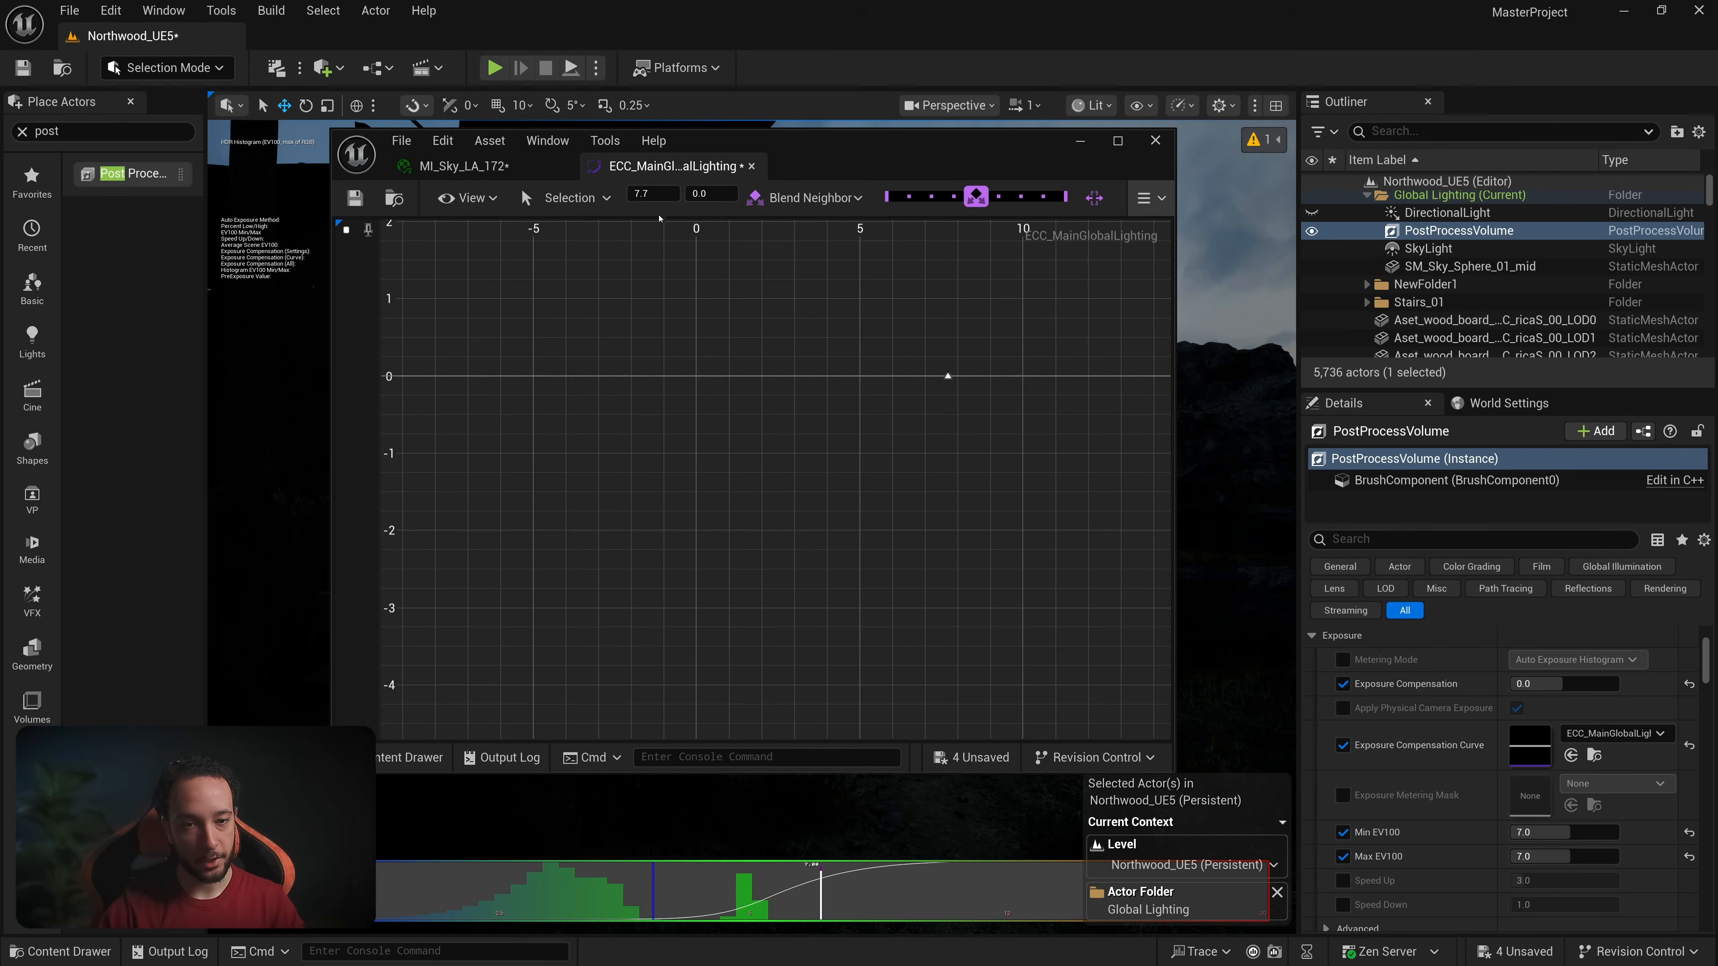
pyautogui.click(650, 194)
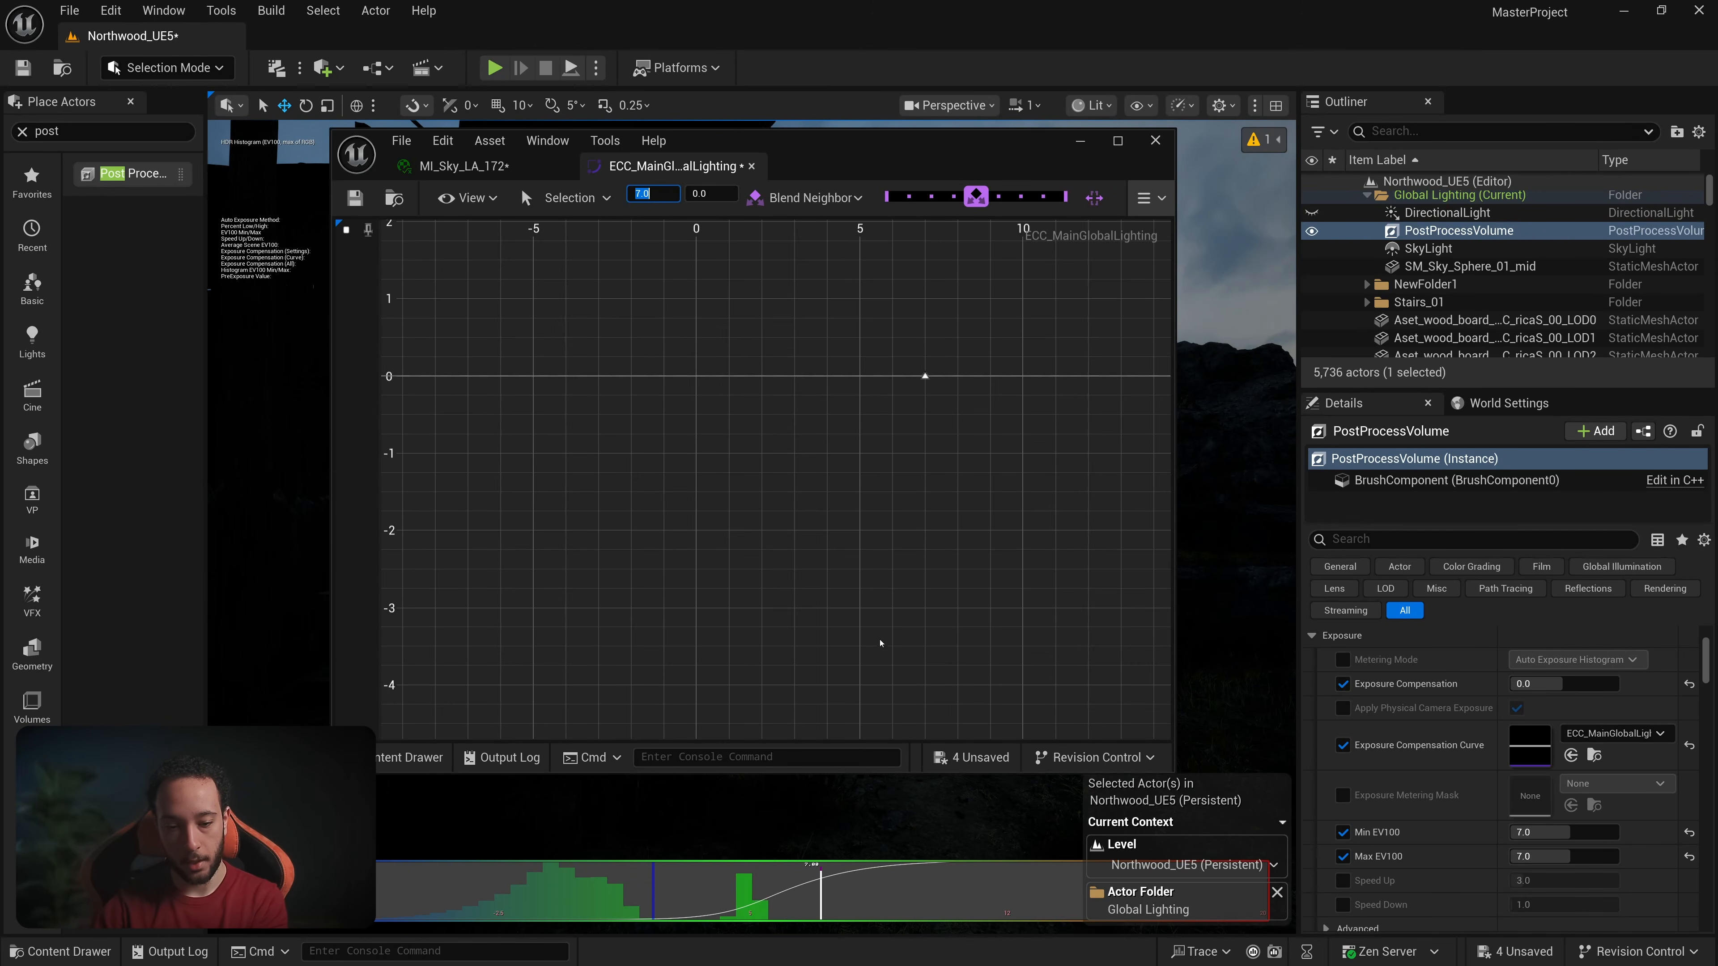
# Step: Uncover the scene behind the curve editor and raise the curve key, setting its time to 7 and value to 1
pyautogui.moveTo(839, 149); pyautogui.dragTo(1091, 197)
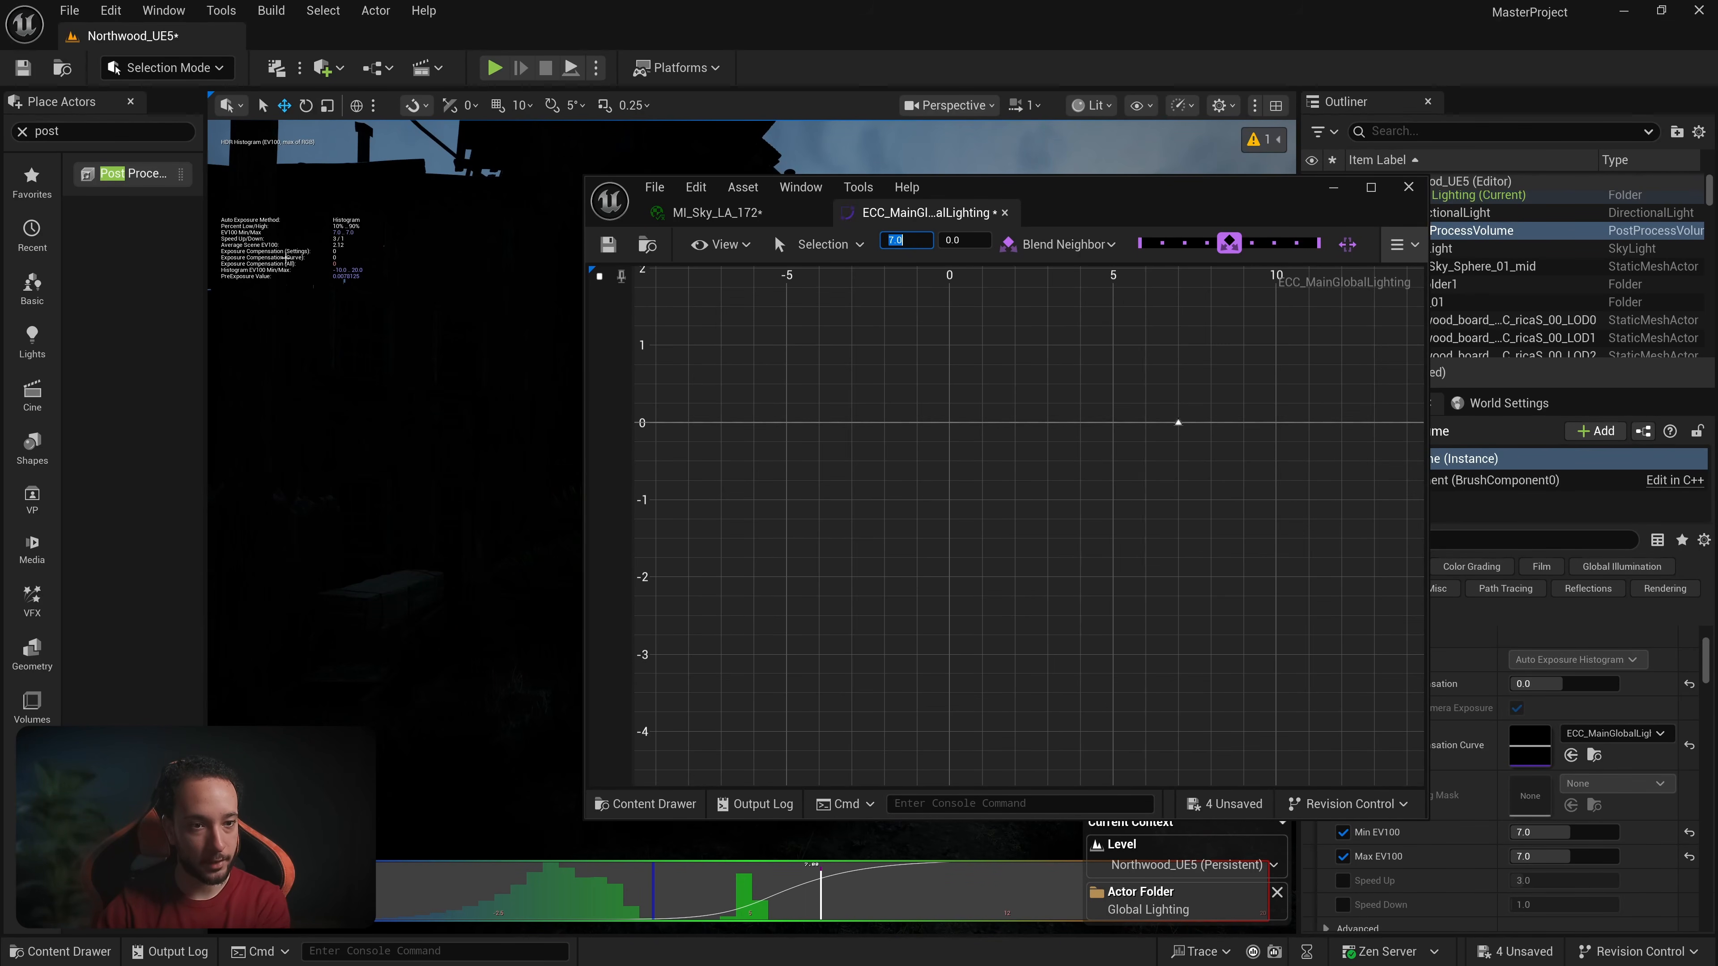
pyautogui.press('Tab')
pyautogui.write('0.25')
pyautogui.press('Return')
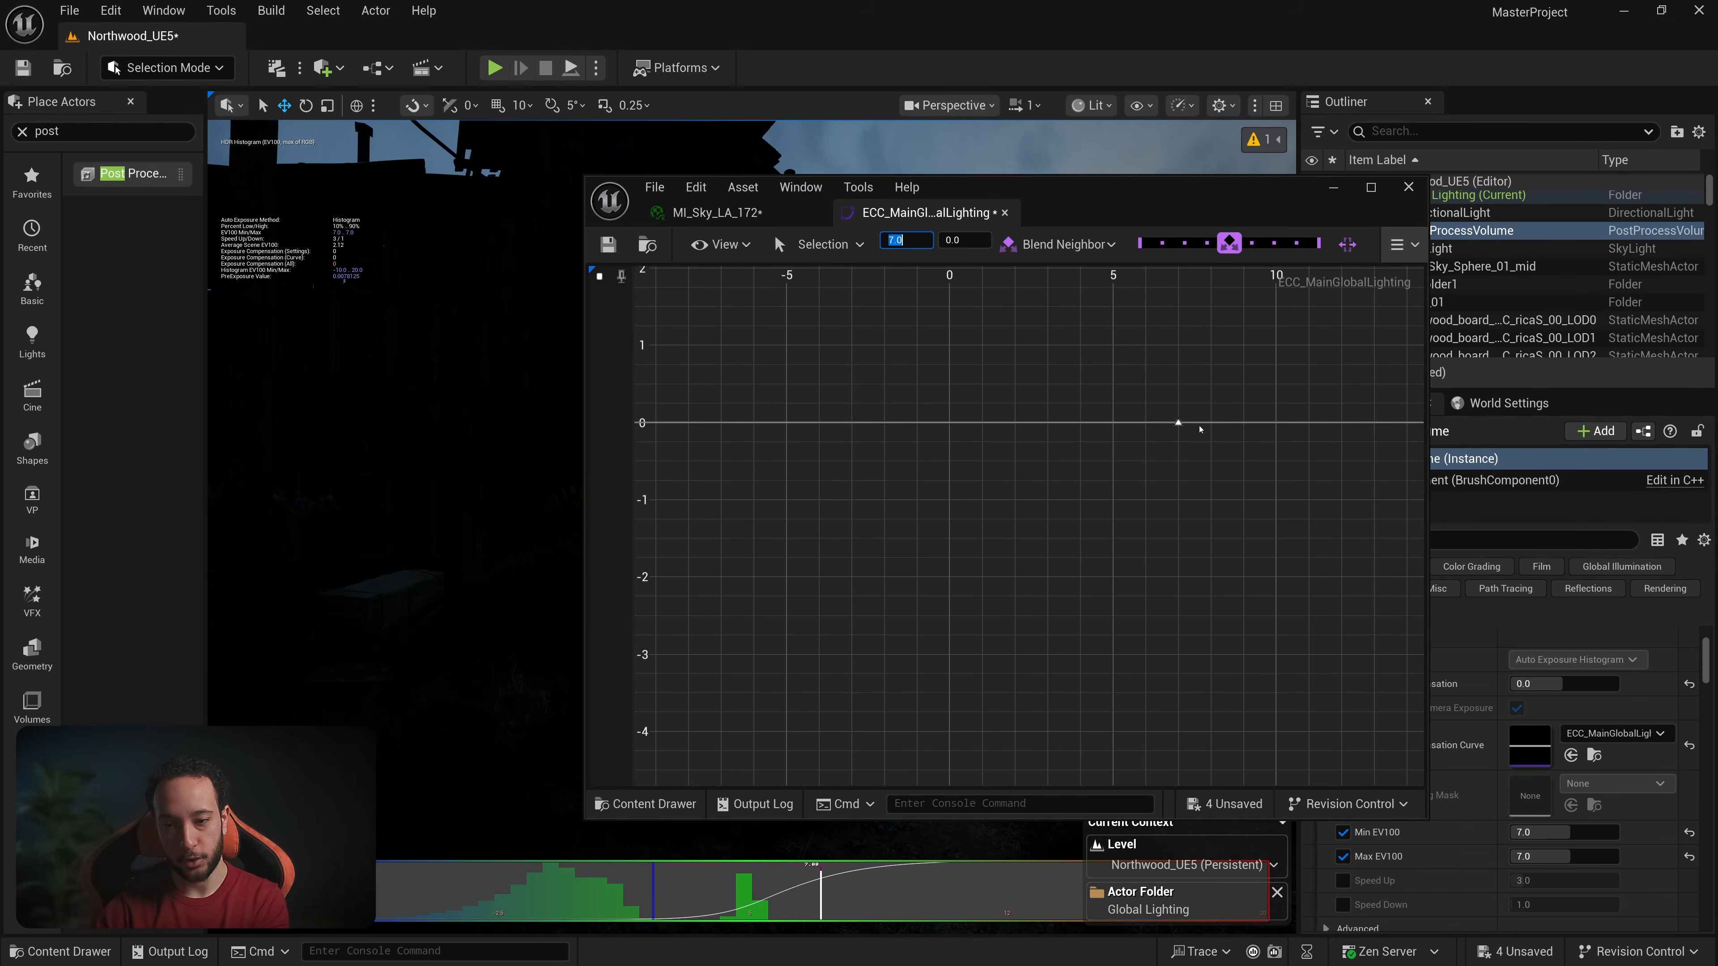
pyautogui.moveTo(1178, 413); pyautogui.dragTo(1164, 318)
pyautogui.click(907, 240)
pyautogui.write('7')
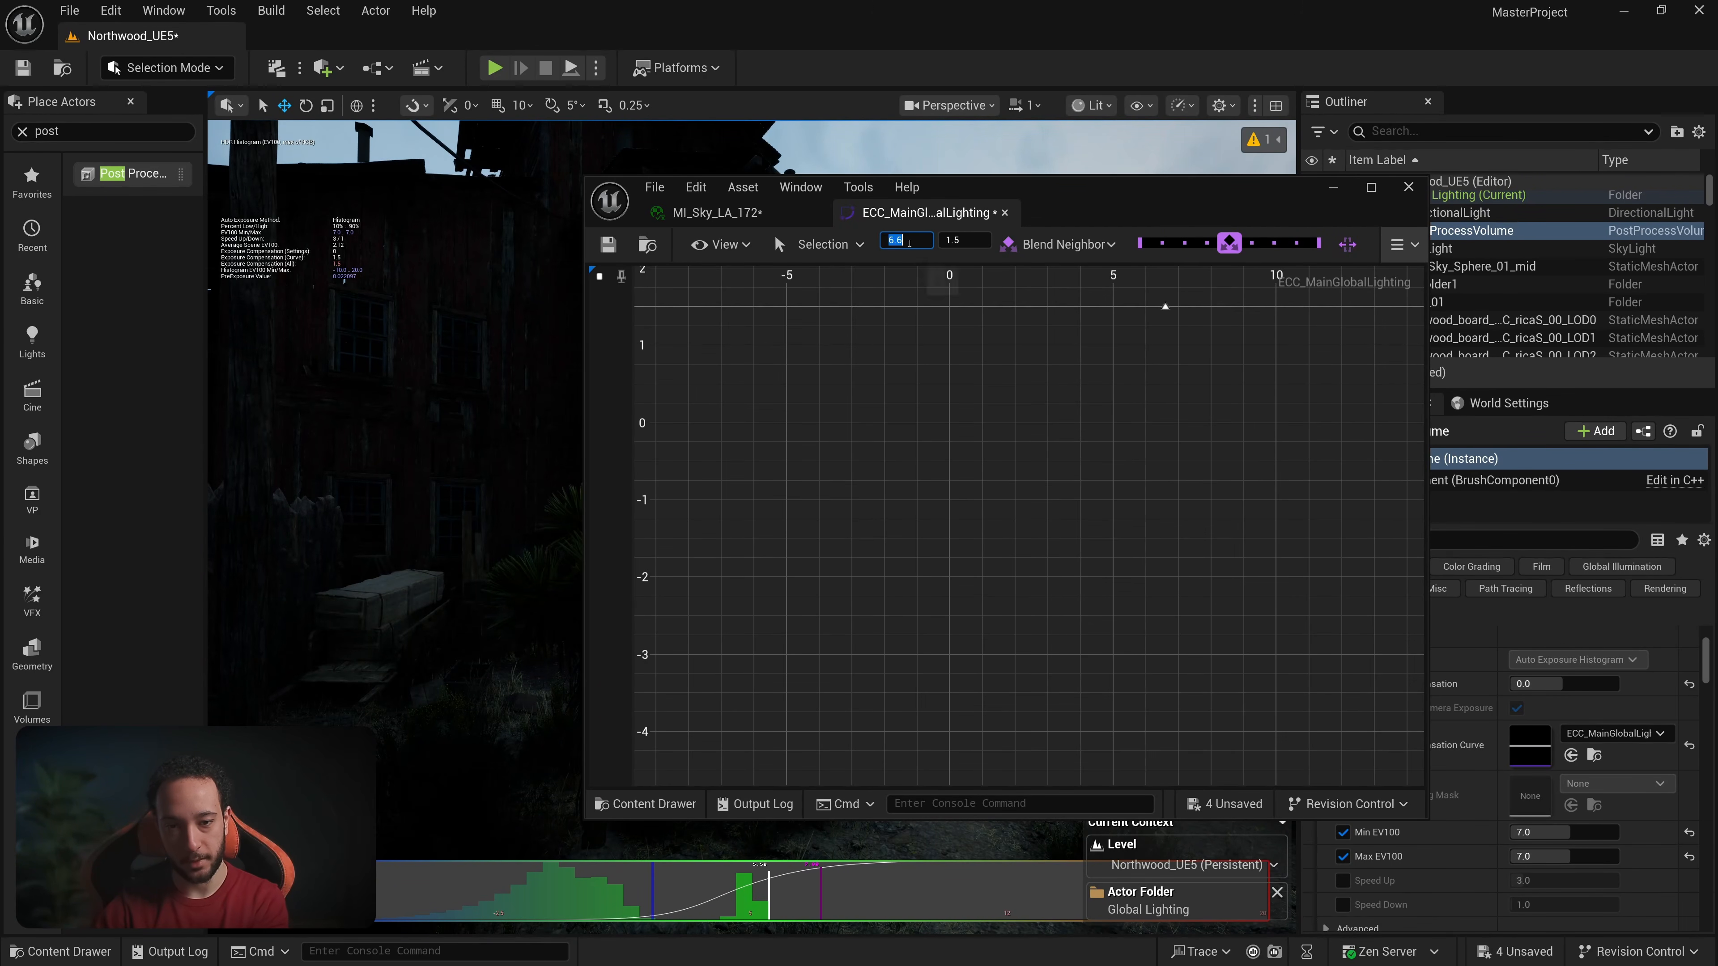
pyautogui.press('Return')
pyautogui.click(962, 239)
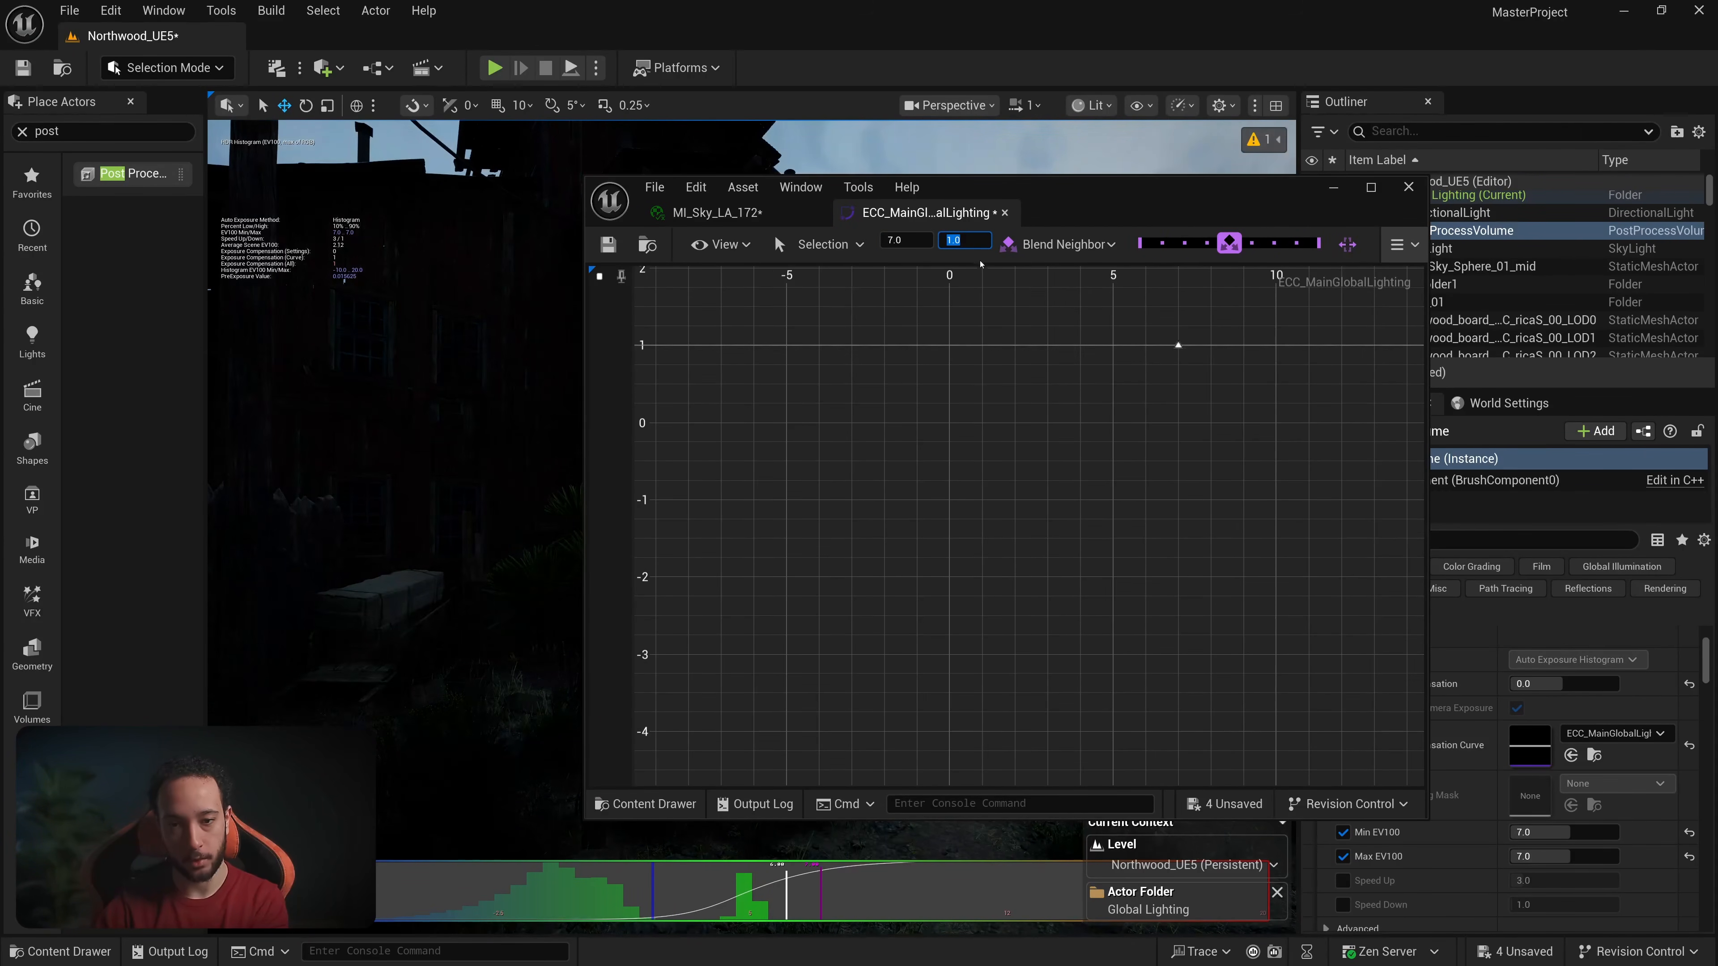
# Step: Set the ECC_MainGlobalLighting key's value to 5 and put the curve editor away to check the scene's exposure outdoors
pyautogui.write('5')
pyautogui.press('Return')
pyautogui.moveTo(549, 399); pyautogui.dragTo(619, 398, button='right')
pyautogui.click(1323, 197)
pyautogui.moveTo(788, 457); pyautogui.dragTo(791, 551, button='right')
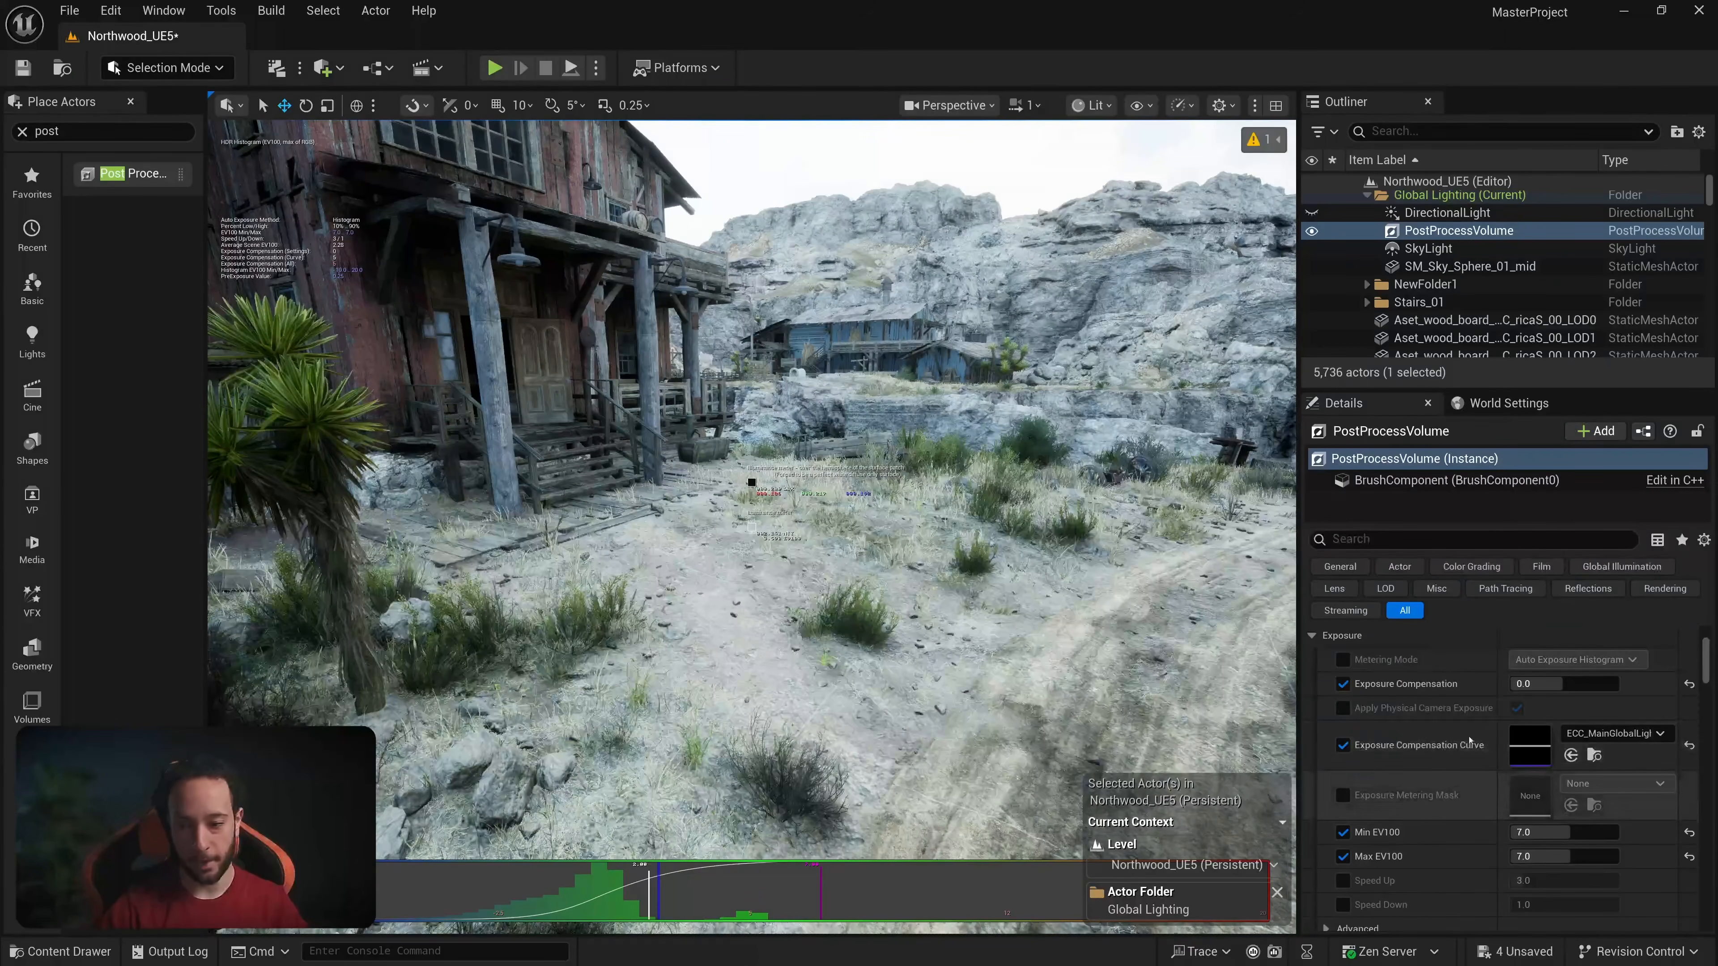
# Step: Toggle the Exposure Compensation Curve override off and on repeatedly to compare the scene with and without the curve
pyautogui.click(1343, 745)
pyautogui.click(1343, 745)
pyautogui.click(1343, 745)
pyautogui.click(1343, 745)
pyautogui.click(1343, 745)
pyautogui.click(1343, 745)
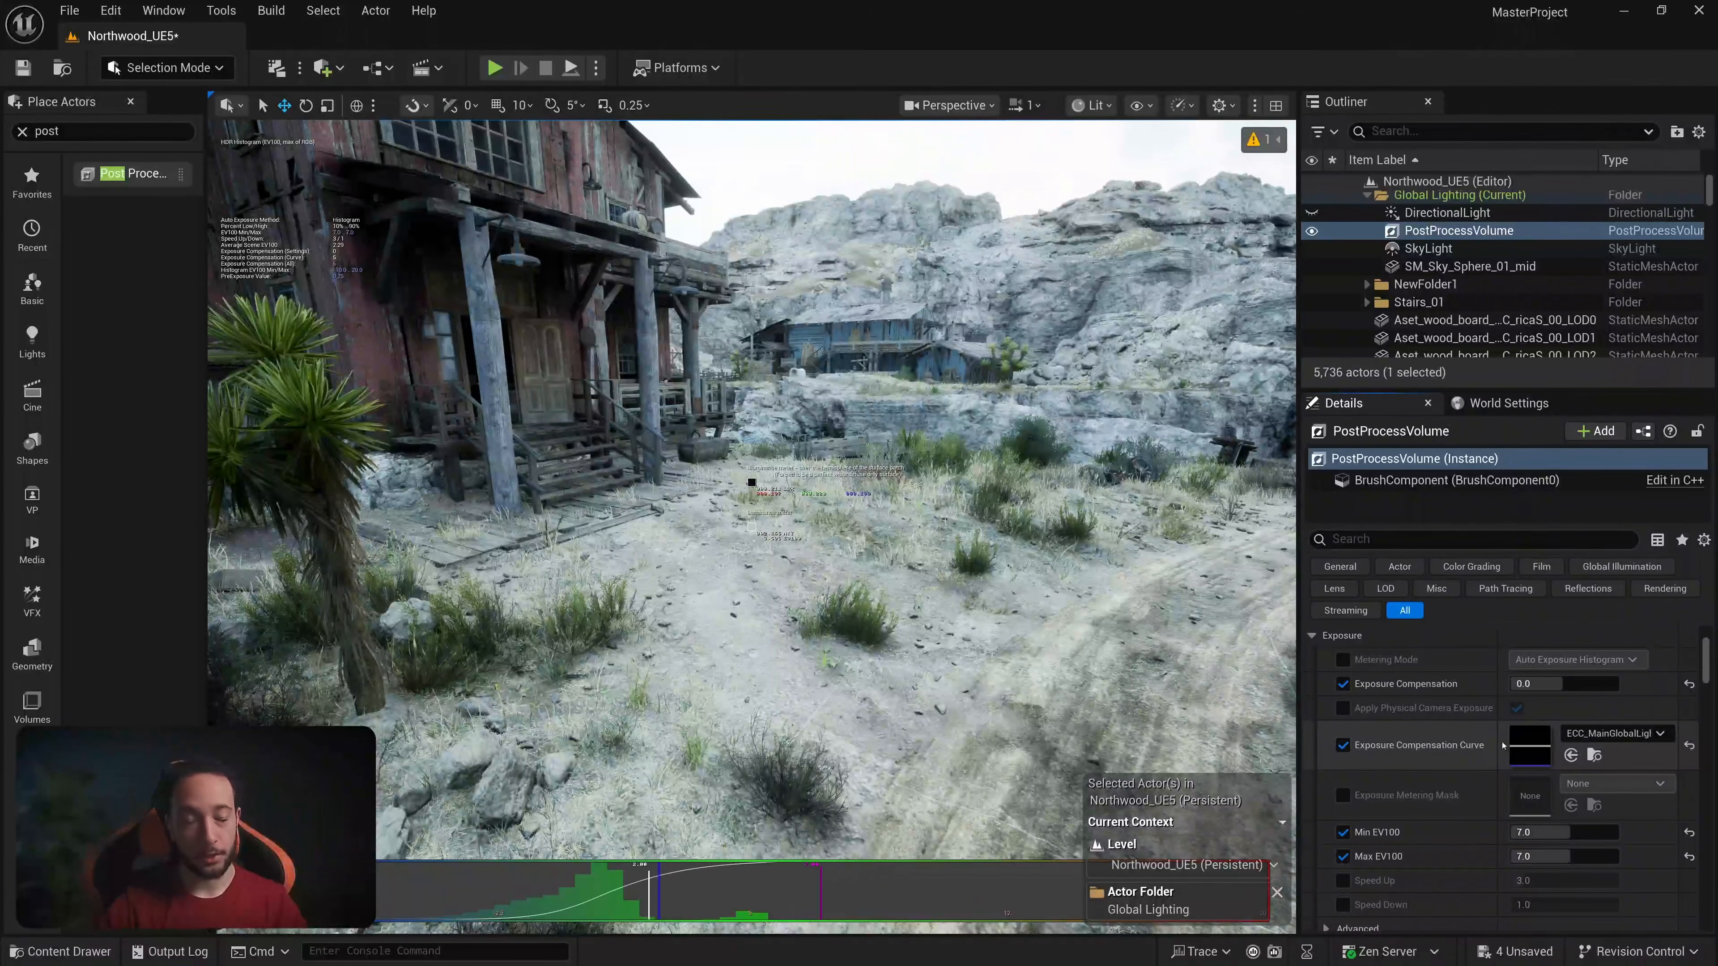
# Step: Reopen the ECC_MainGlobalLighting curve and set its key's value to 0
pyautogui.doubleClick(1529, 746)
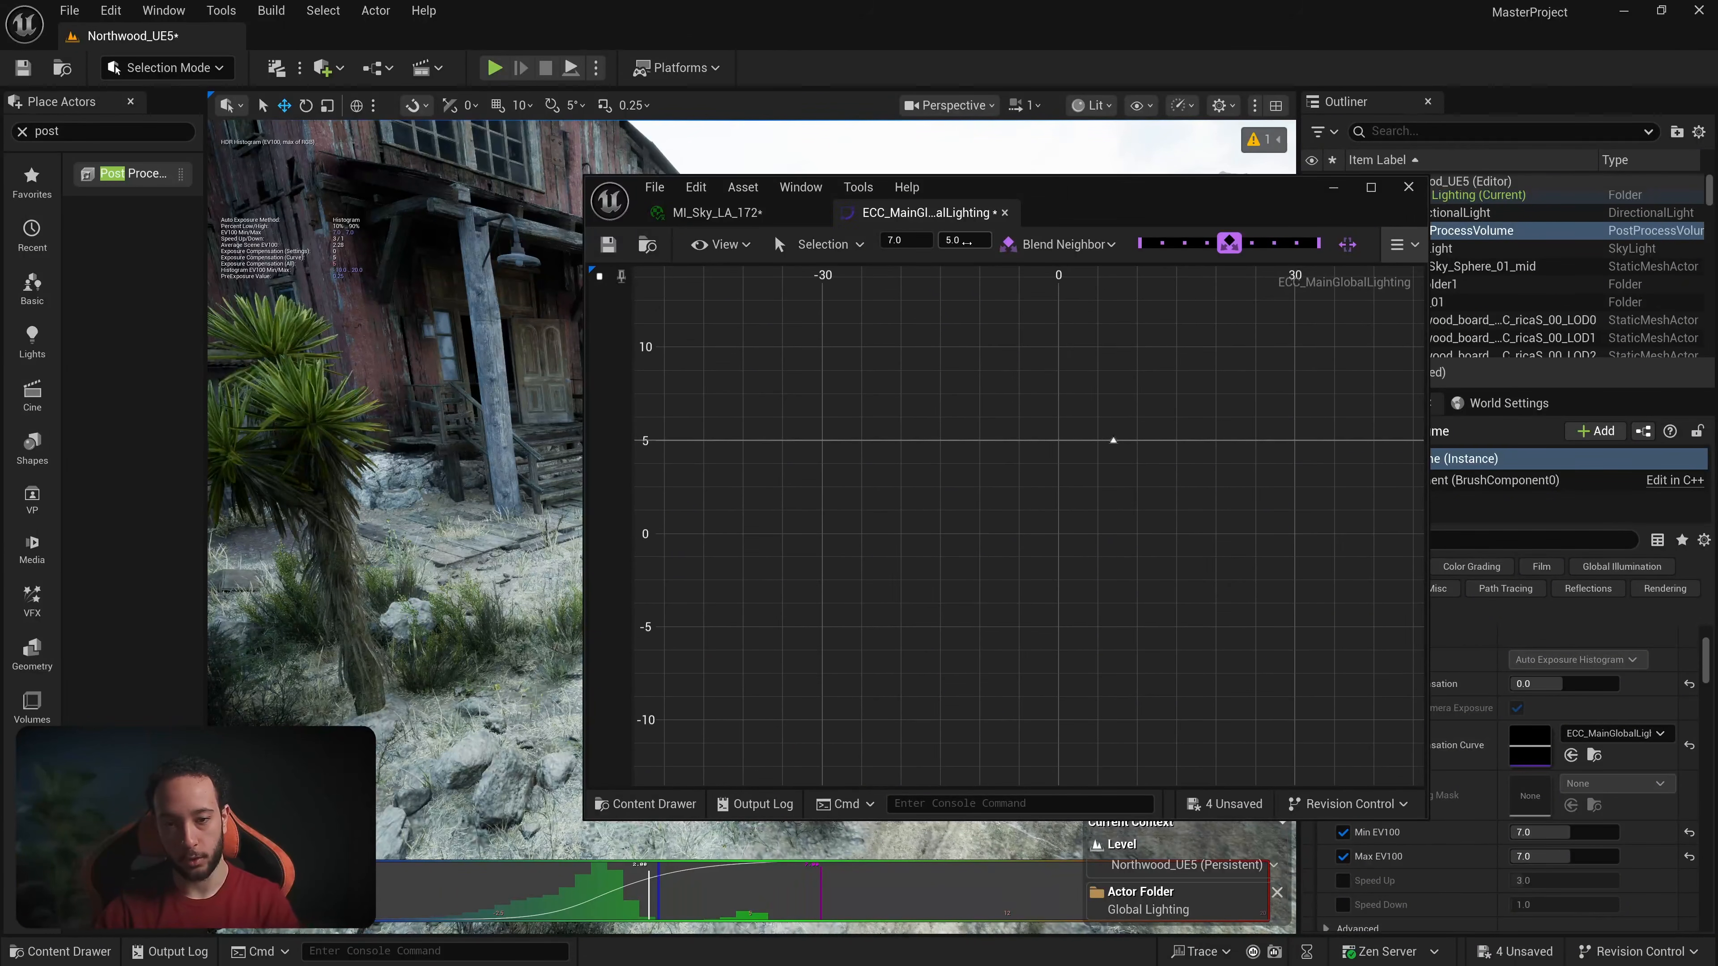
pyautogui.click(963, 240)
pyautogui.write('0')
pyautogui.press('Return')
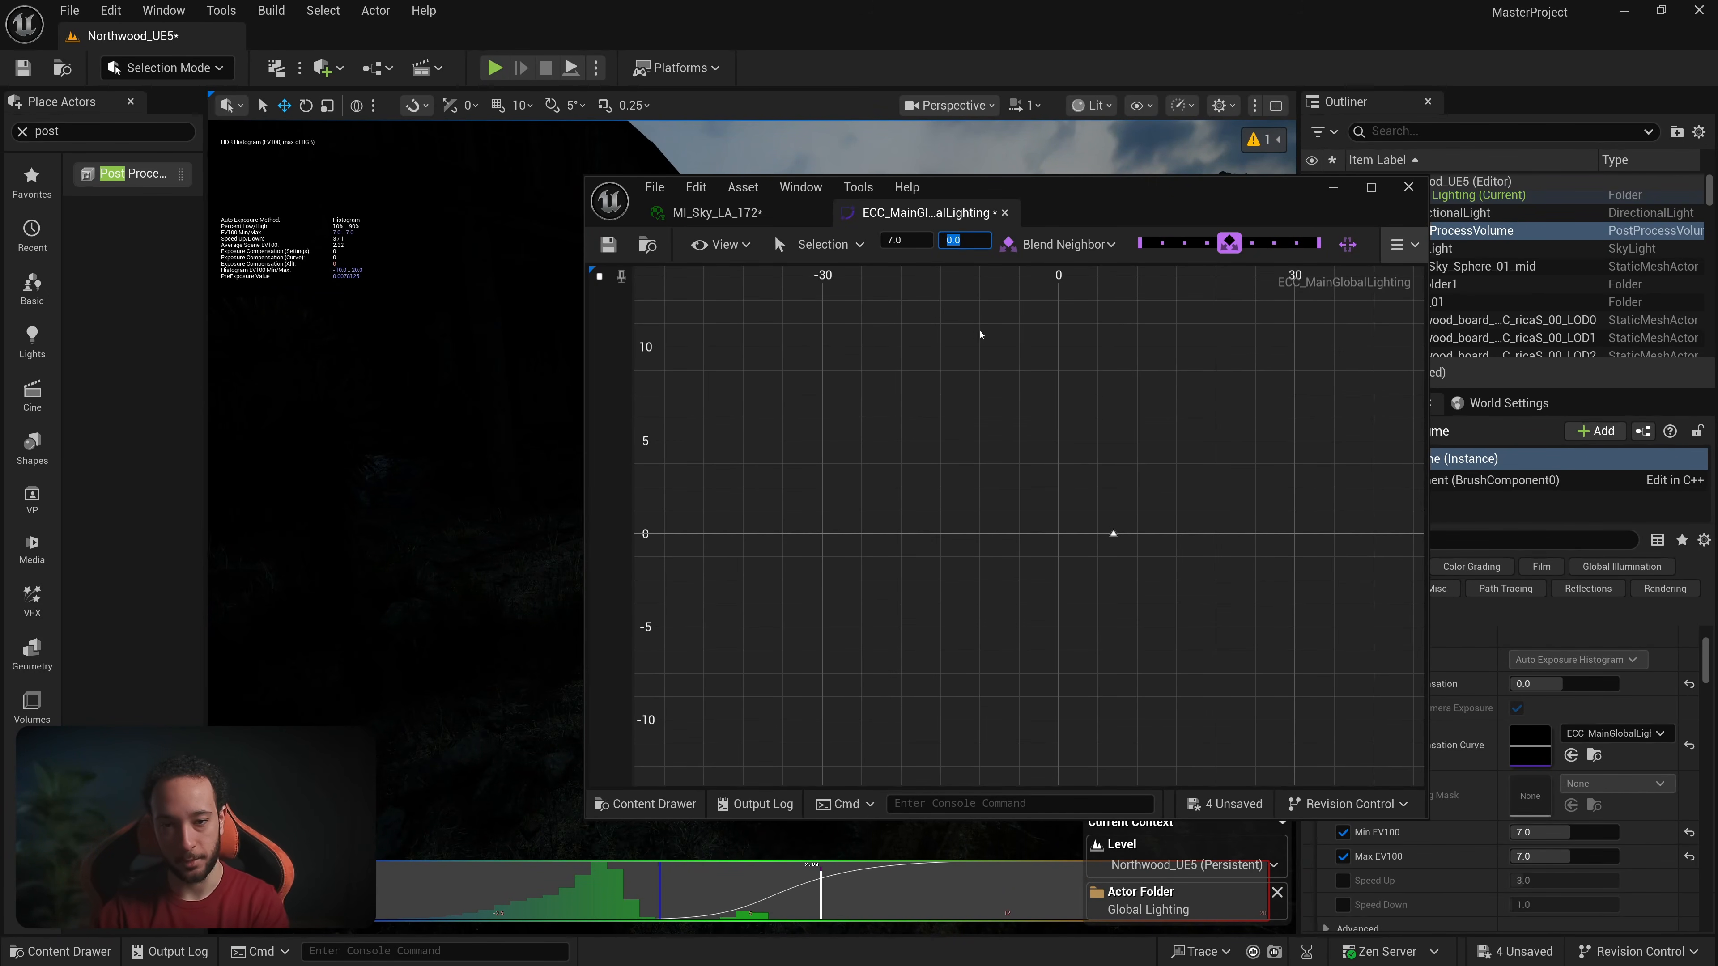
# Step: Uncover more of the scene behind the curve editor and set the curve key's value to 2
pyautogui.moveTo(1104, 205); pyautogui.dragTo(1217, 189)
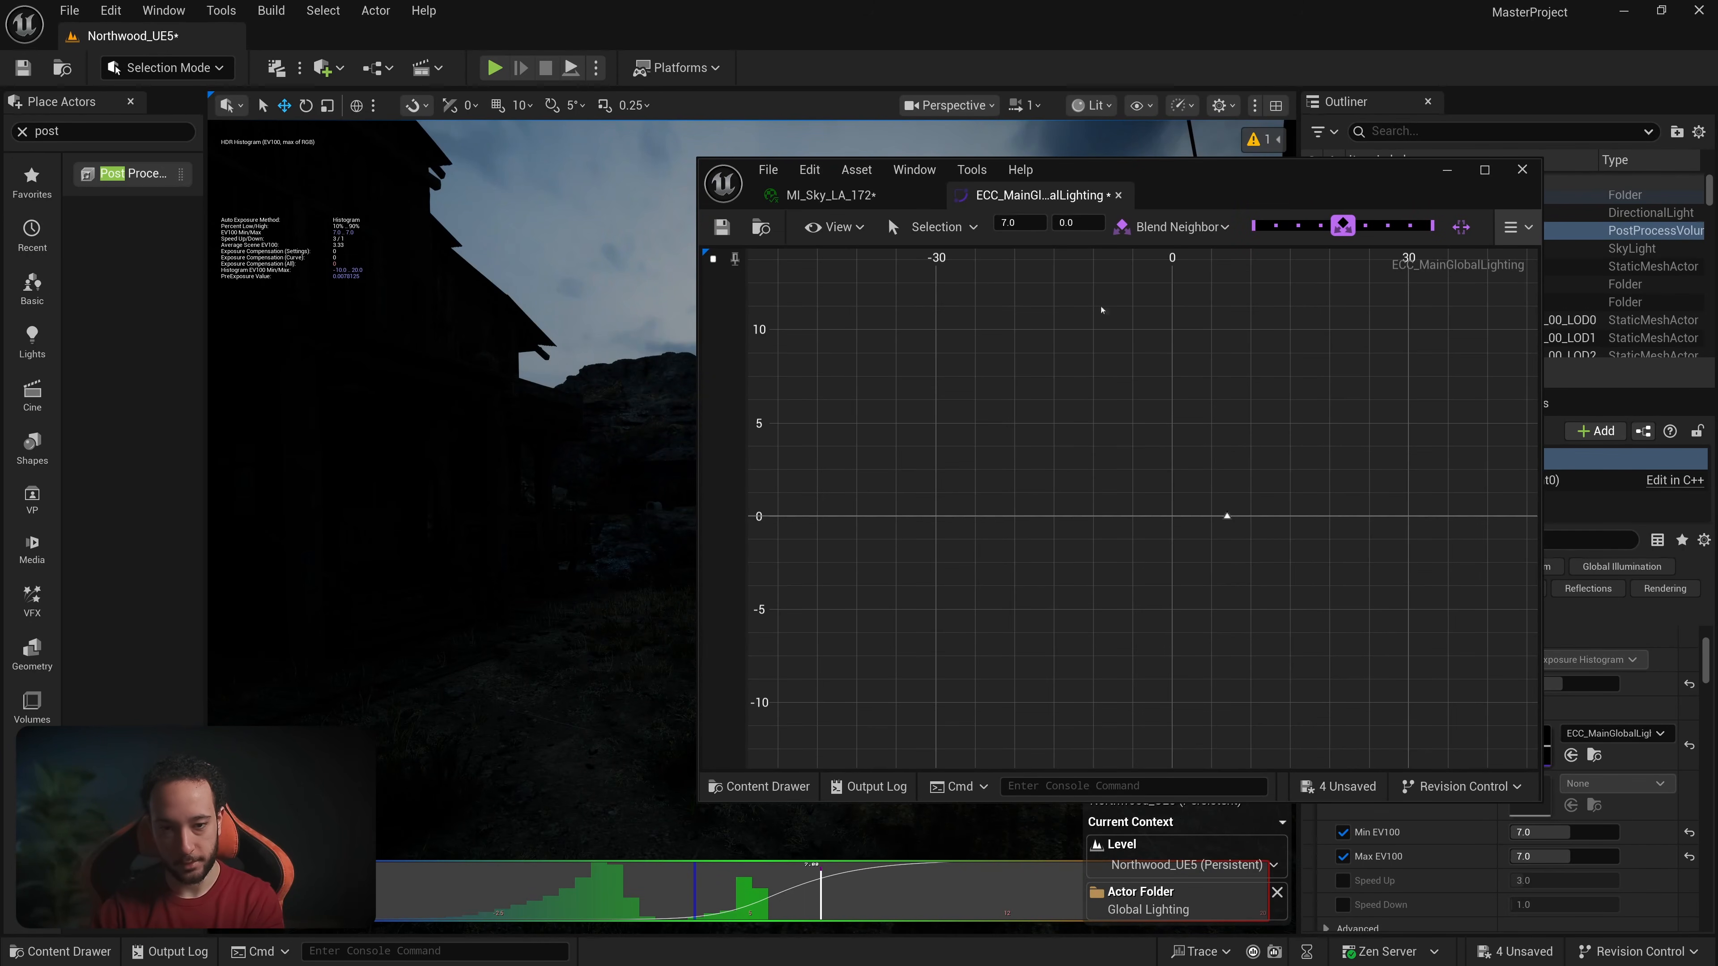
pyautogui.click(1077, 223)
pyautogui.write('2')
pyautogui.press('Return')
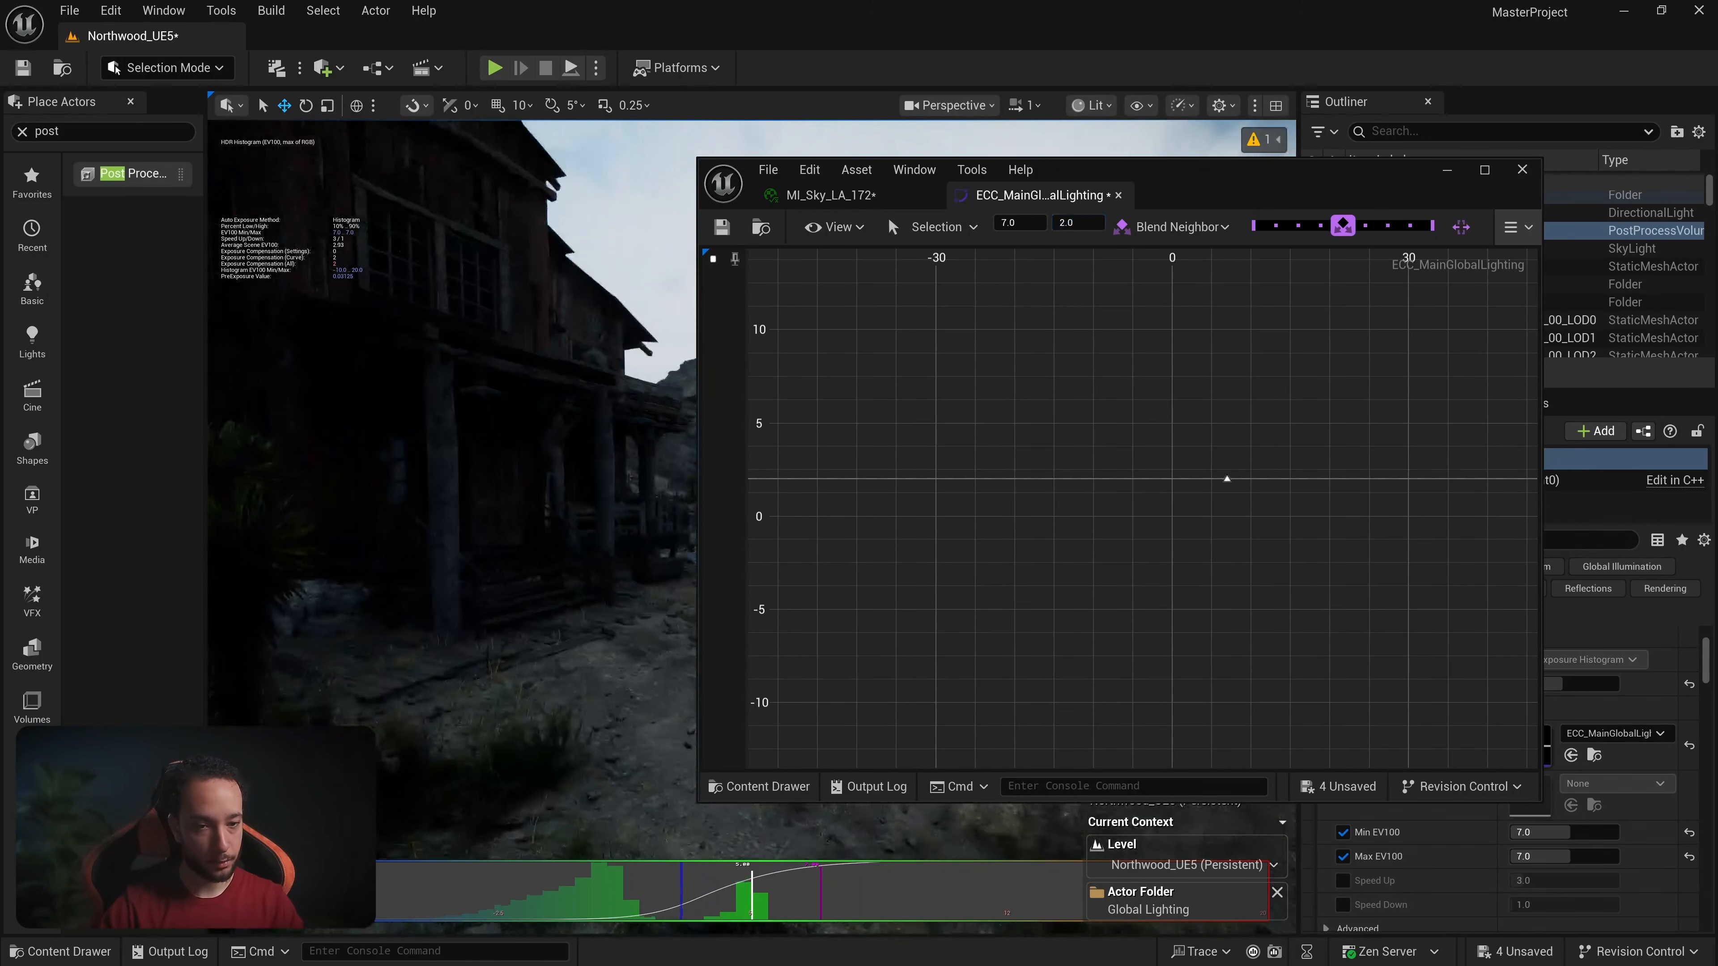
pyautogui.moveTo(600, 343); pyautogui.dragTo(609, 345, button='right')
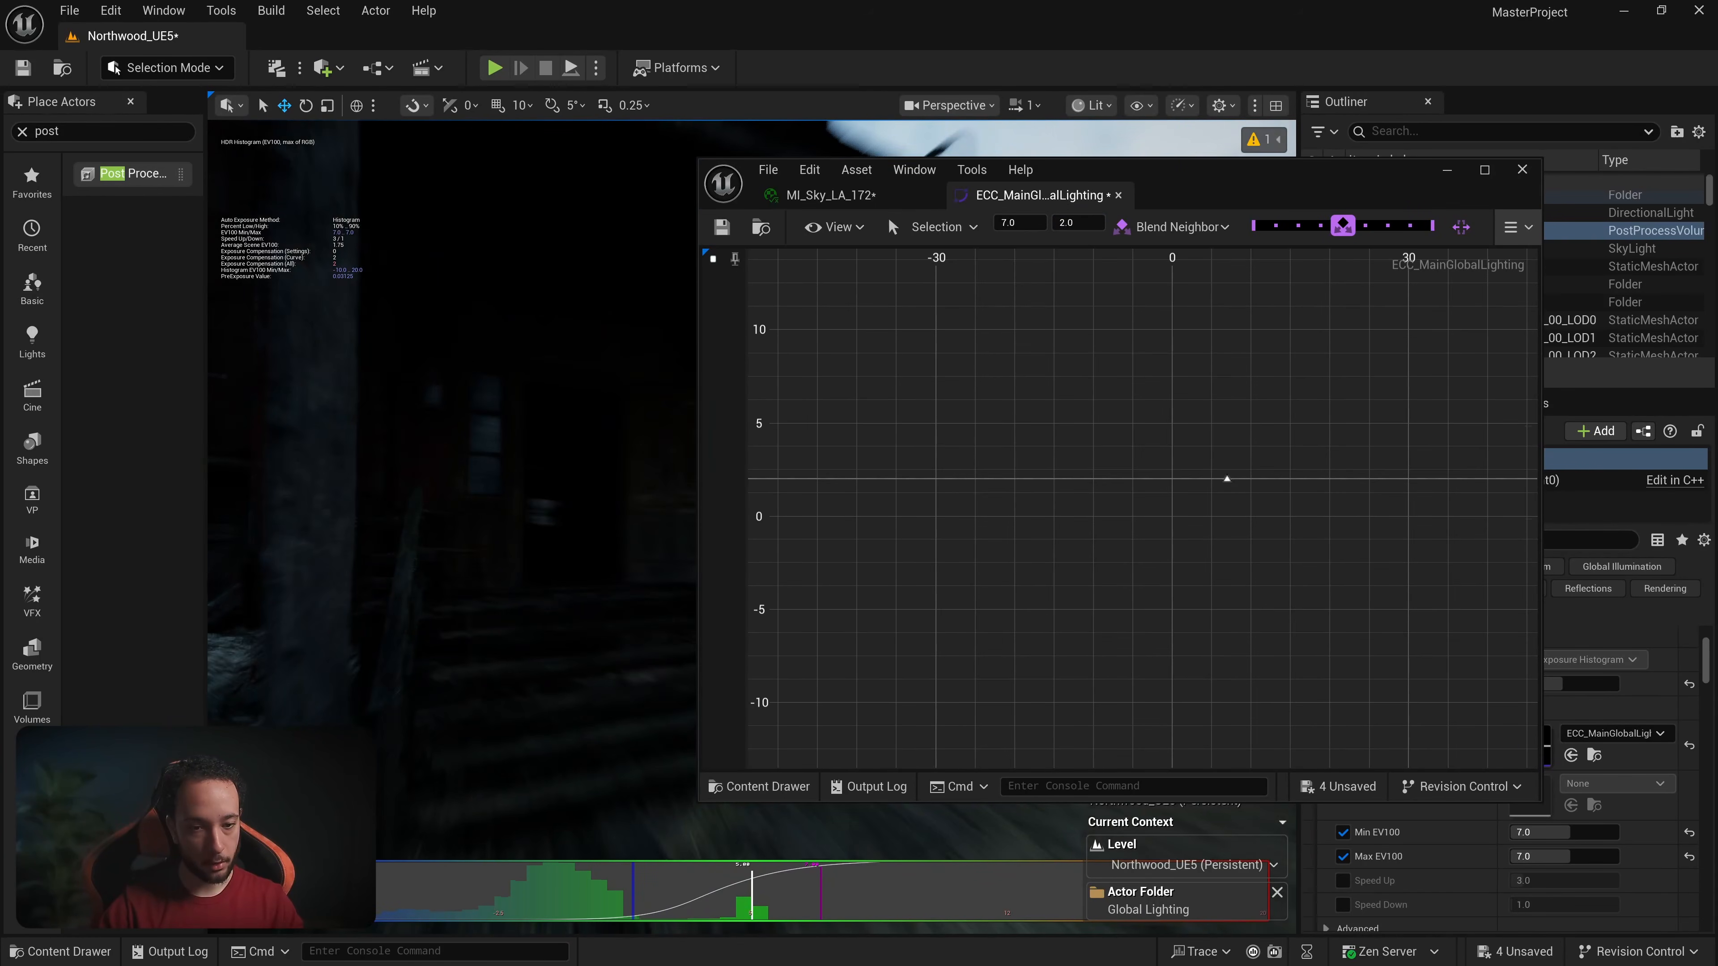
pyautogui.moveTo(1217, 169); pyautogui.dragTo(1363, 139)
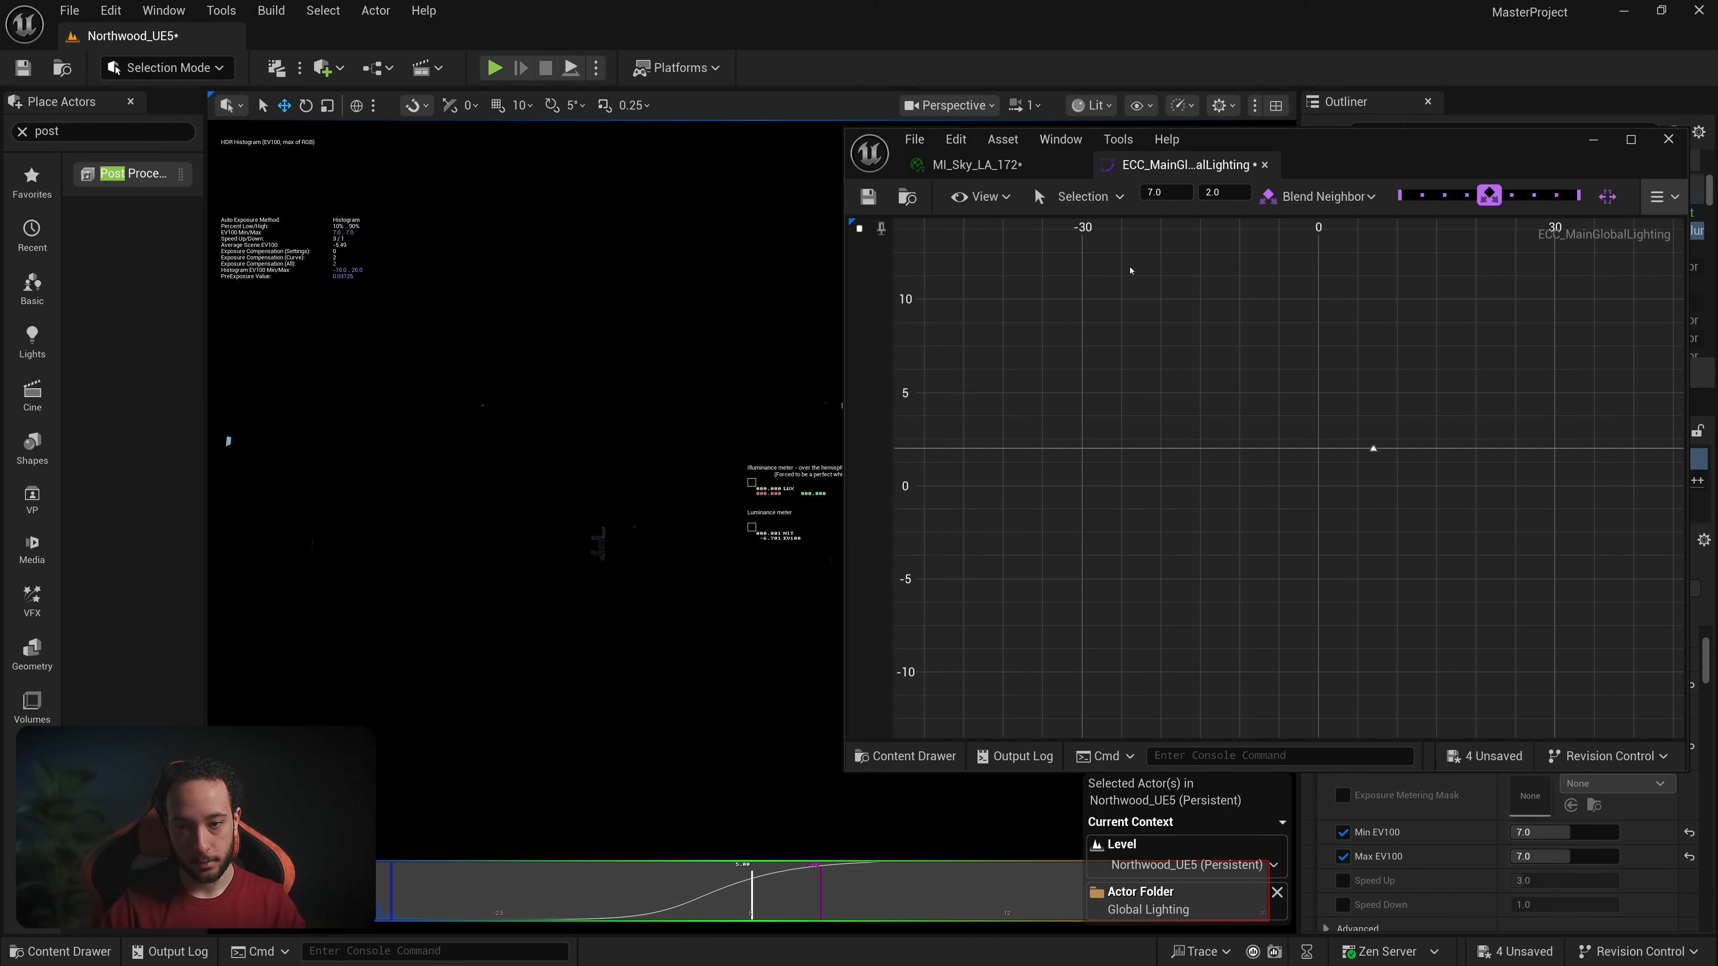
# Step: Add a second key to the ECC_MainGlobalLighting curve, setting its time to -5.5 and its value to 10
pyautogui.moveTo(1084, 451)
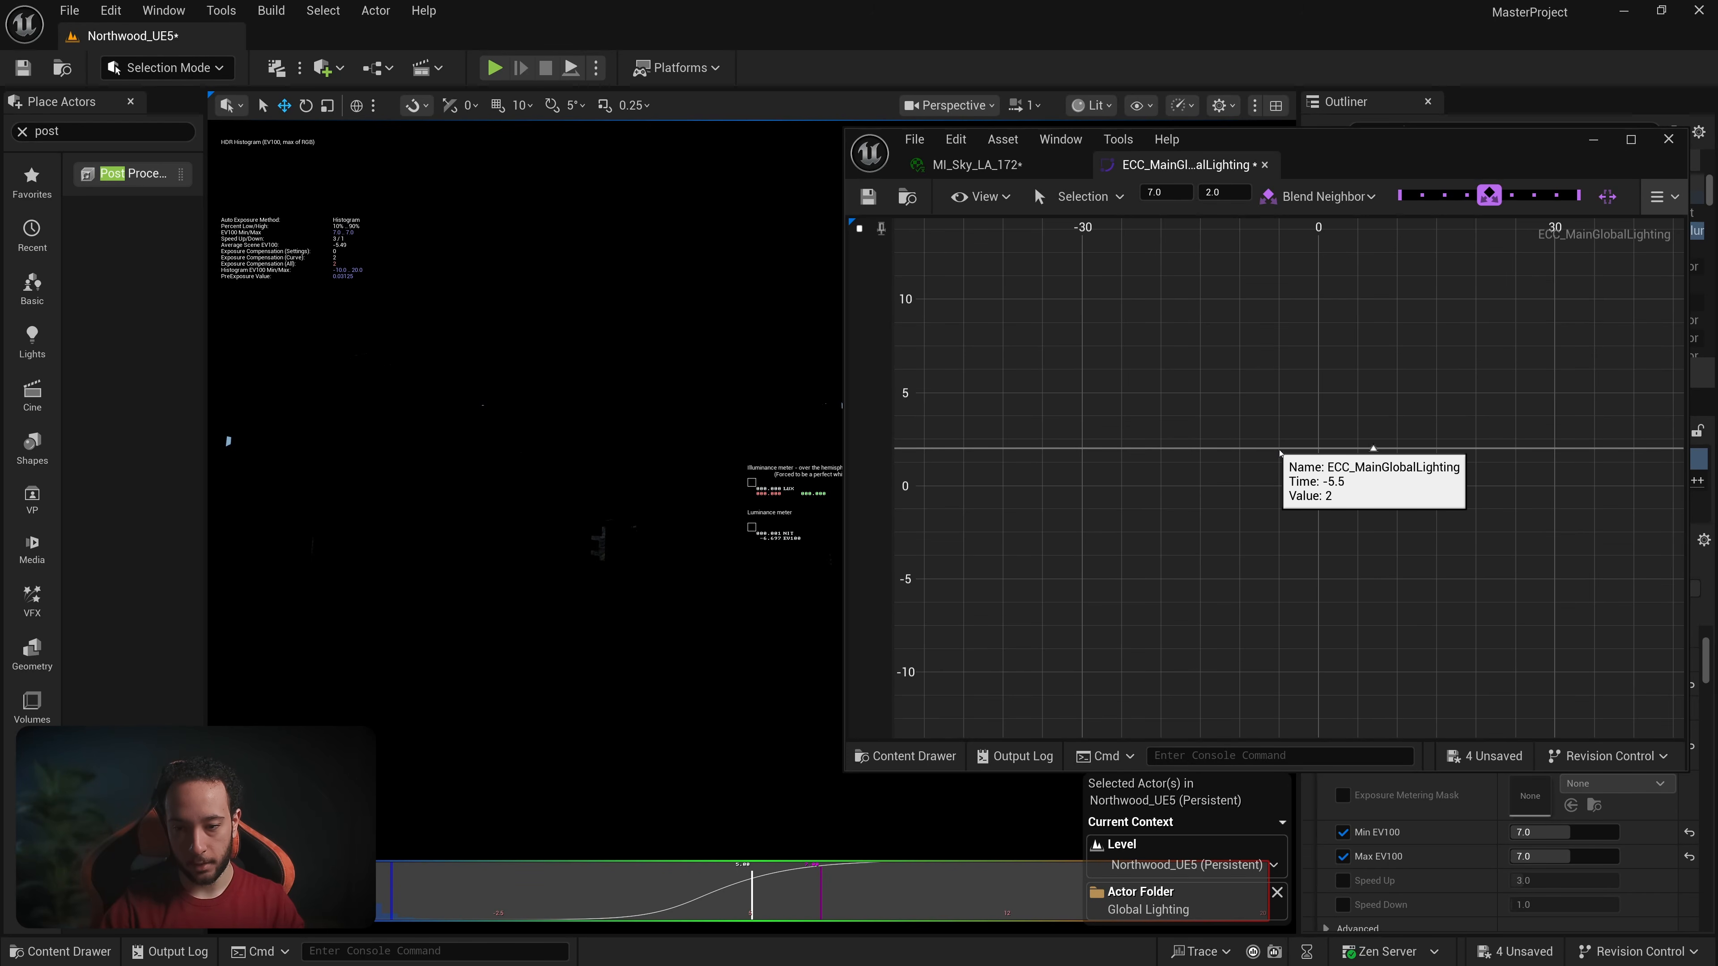
pyautogui.middleClick(1278, 448)
pyautogui.click(1173, 194)
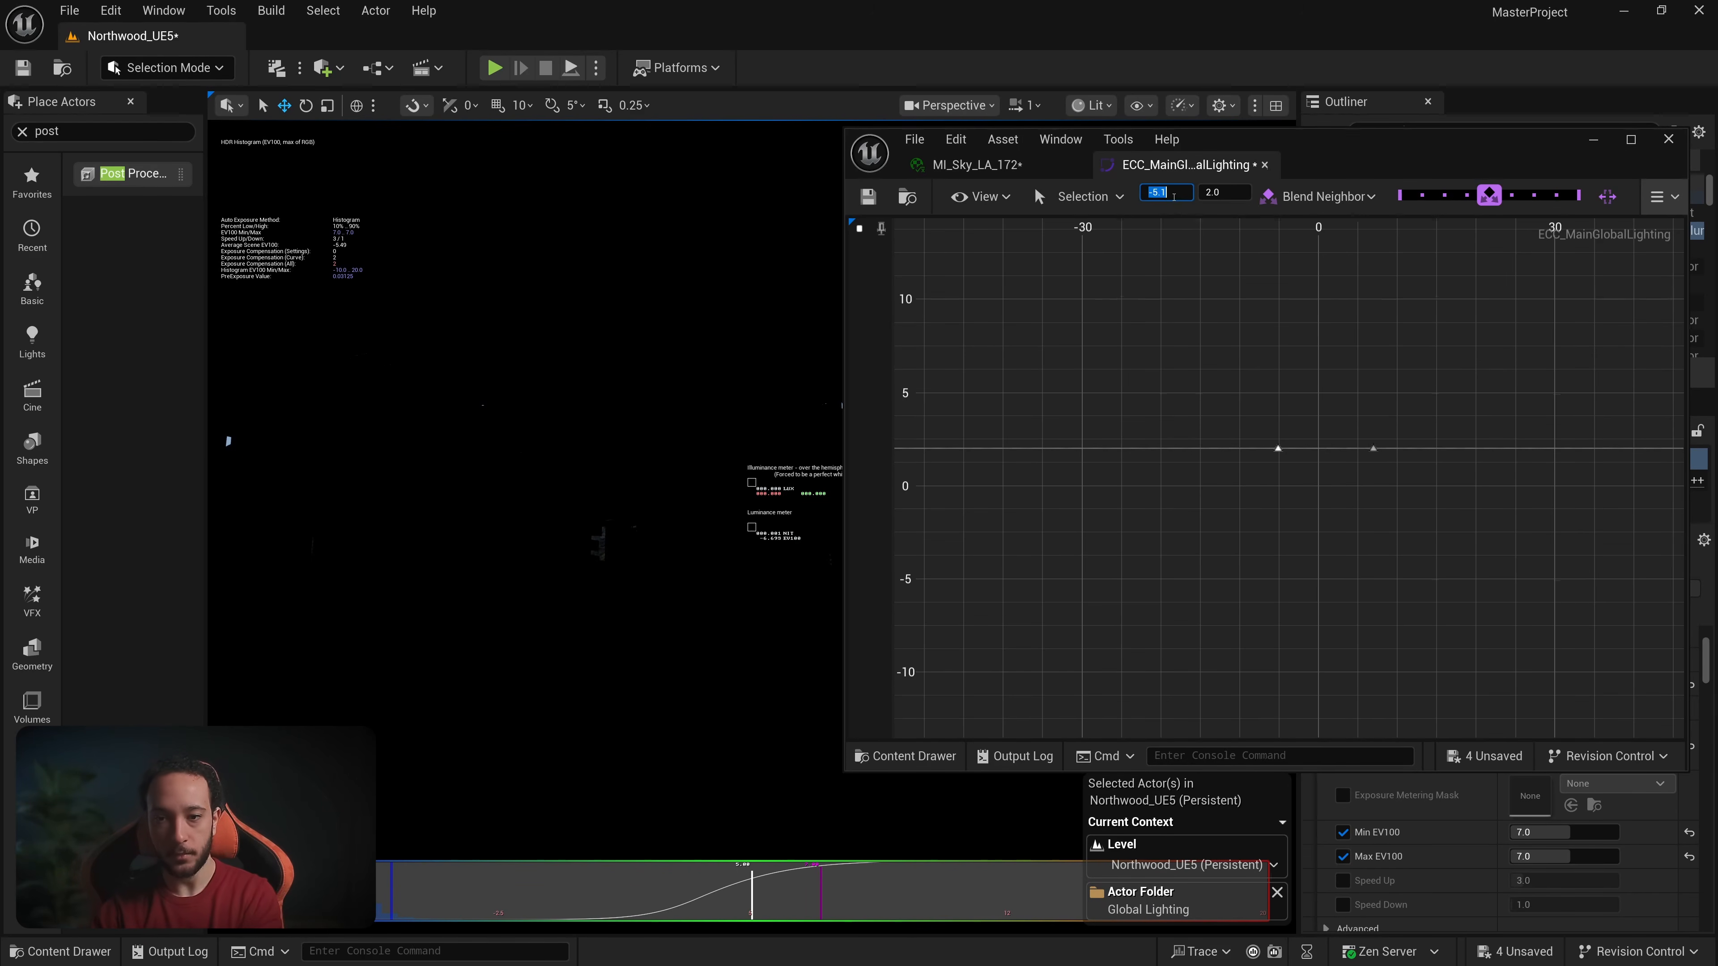
pyautogui.write('-5.5')
pyautogui.press('Return')
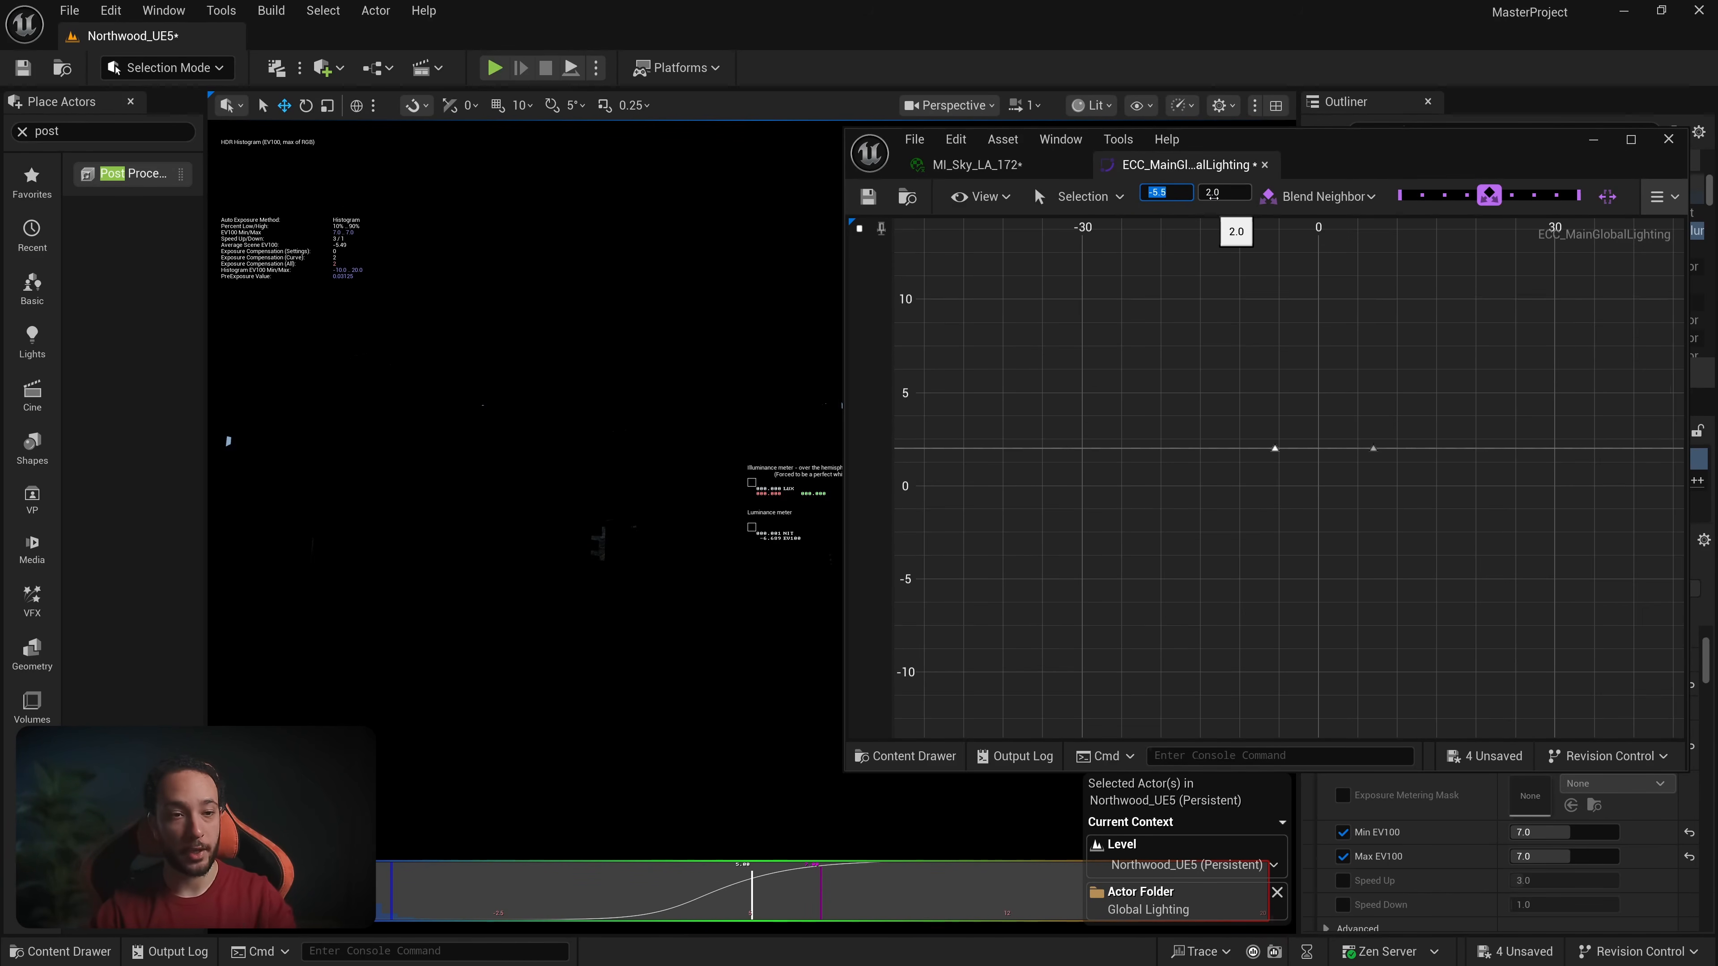
pyautogui.moveTo(1220, 192); pyautogui.dragTo(1295, 193)
pyautogui.click(1221, 194)
pyautogui.write('10')
pyautogui.press('Return')
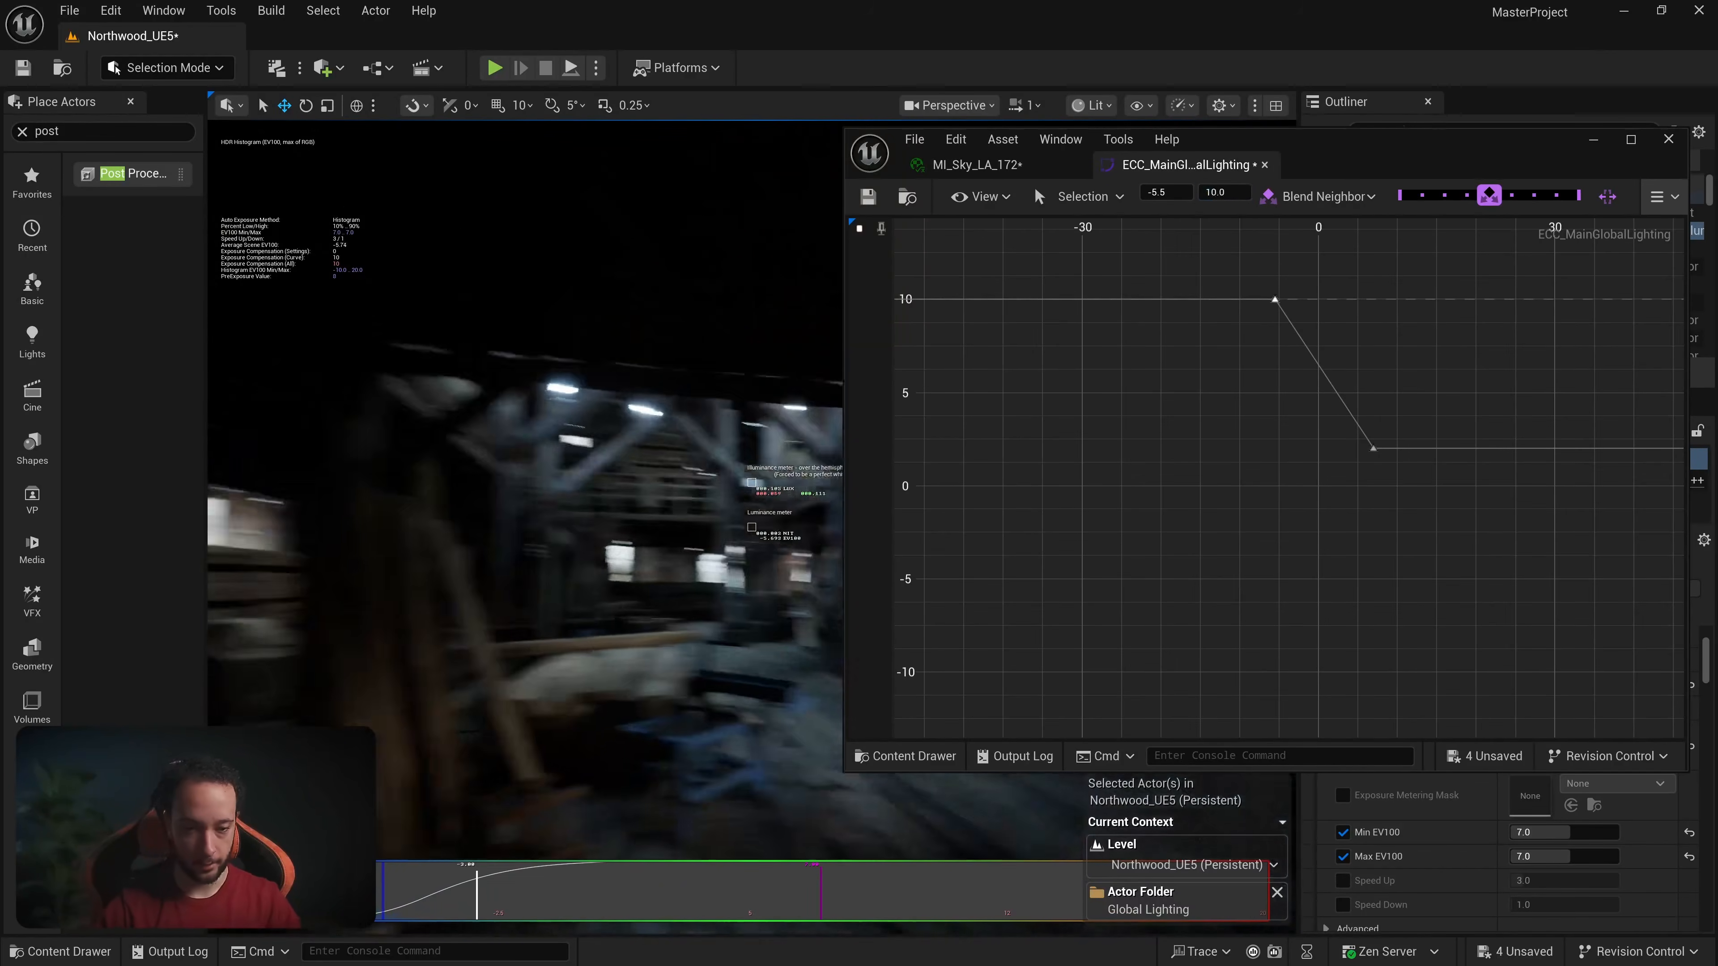
# Step: Examine the exposure change while moving between the dark building interior and the bright area outside
pyautogui.moveTo(710, 433); pyautogui.dragTo(944, 484, button='right')
pyautogui.press('w')
pyautogui.press('w')
pyautogui.press('w')
pyautogui.press('w')
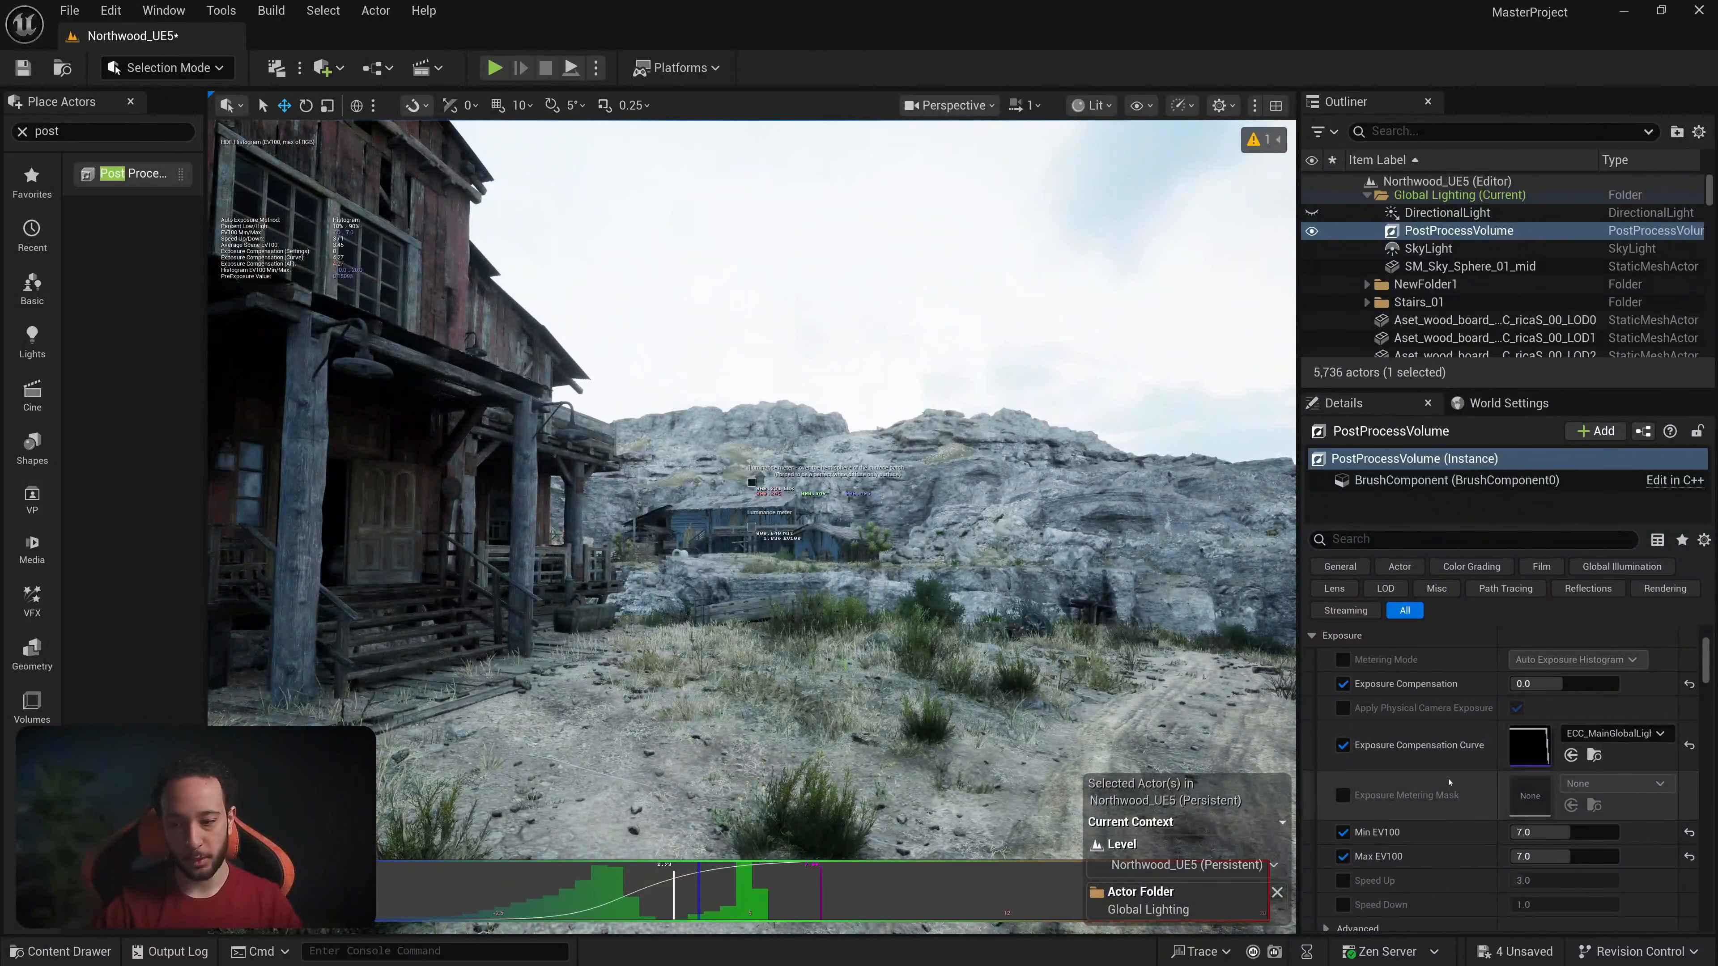
pyautogui.moveTo(1014, 541); pyautogui.dragTo(1012, 541, button='right')
pyautogui.press('a')
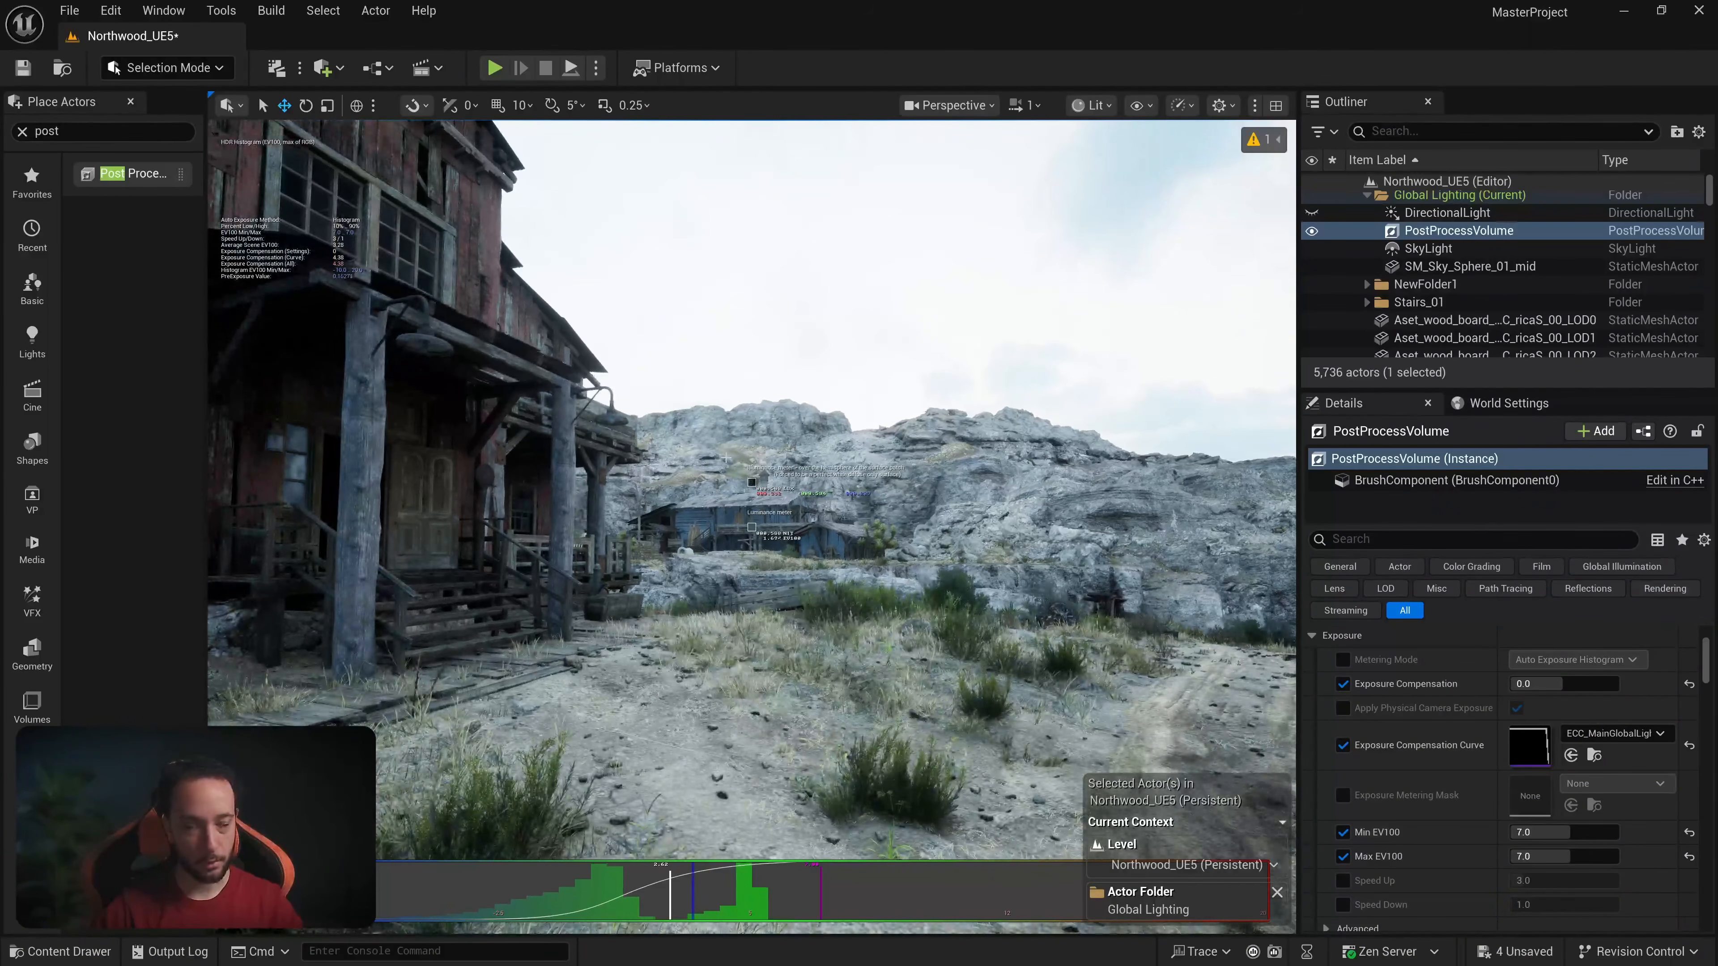
pyautogui.moveTo(727, 483); pyautogui.dragTo(963, 483, button='right')
pyautogui.press('w')
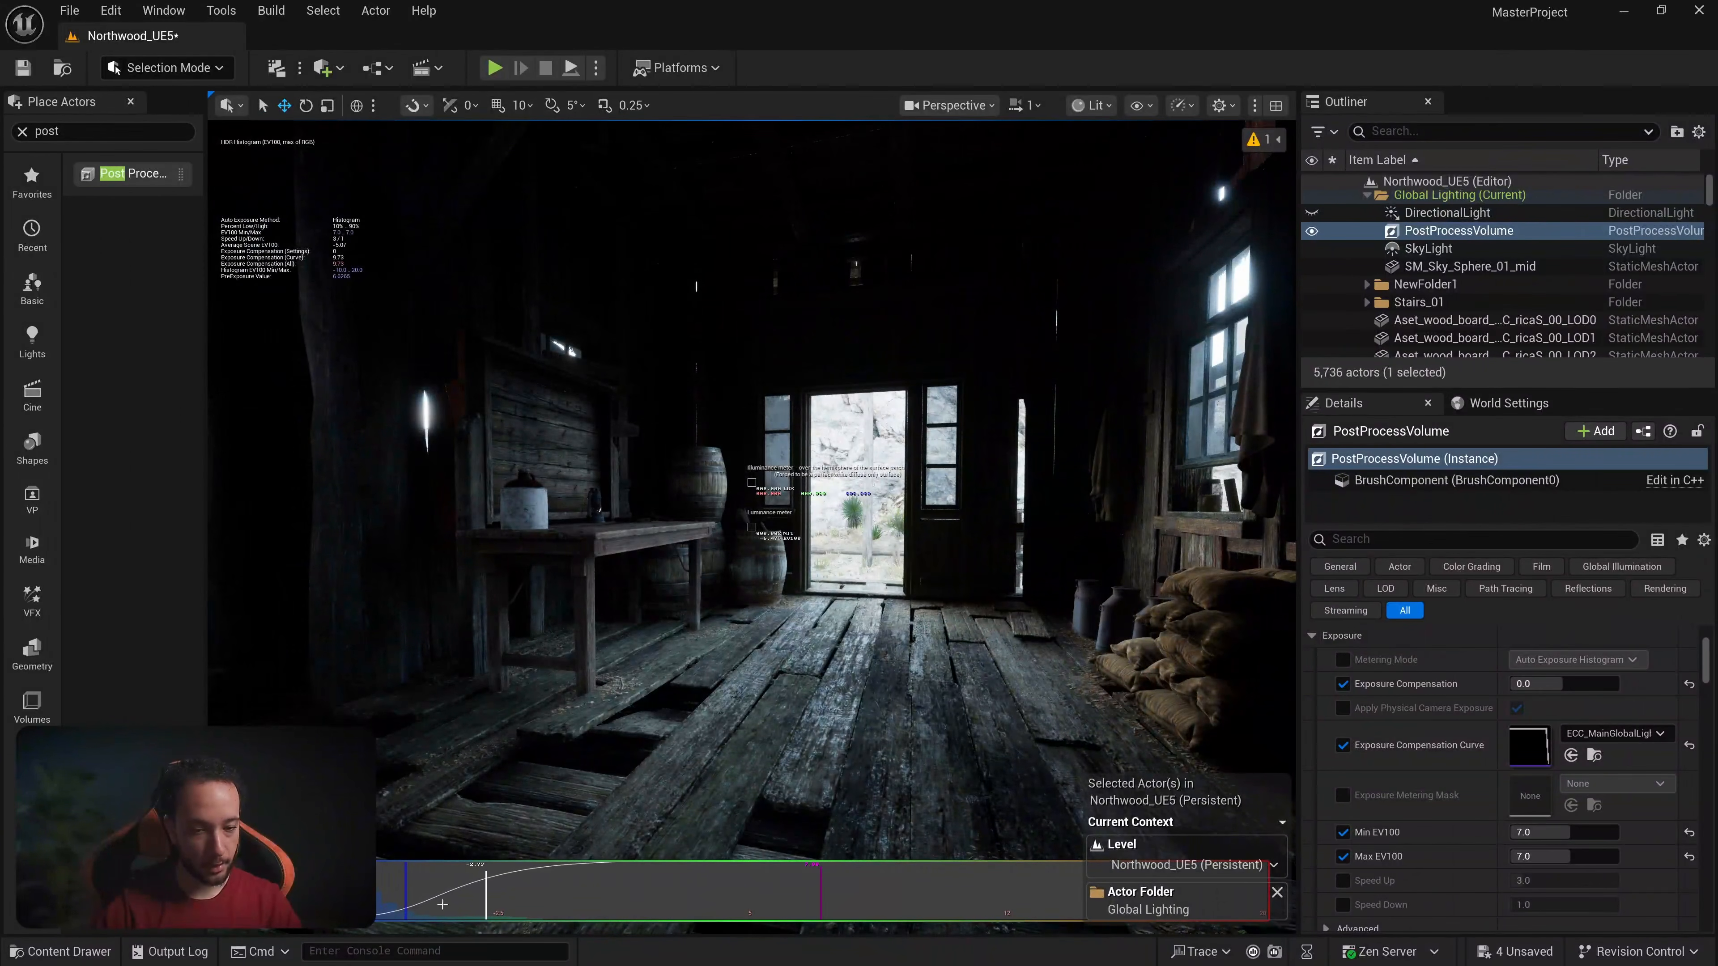
pyautogui.moveTo(414, 797); pyautogui.dragTo(696, 788, button='right')
pyautogui.press('w')
# Step: Reopen the ECC_MainGlobalLighting curve and set the value of the key at time 7 to 0
pyautogui.doubleClick(1530, 748)
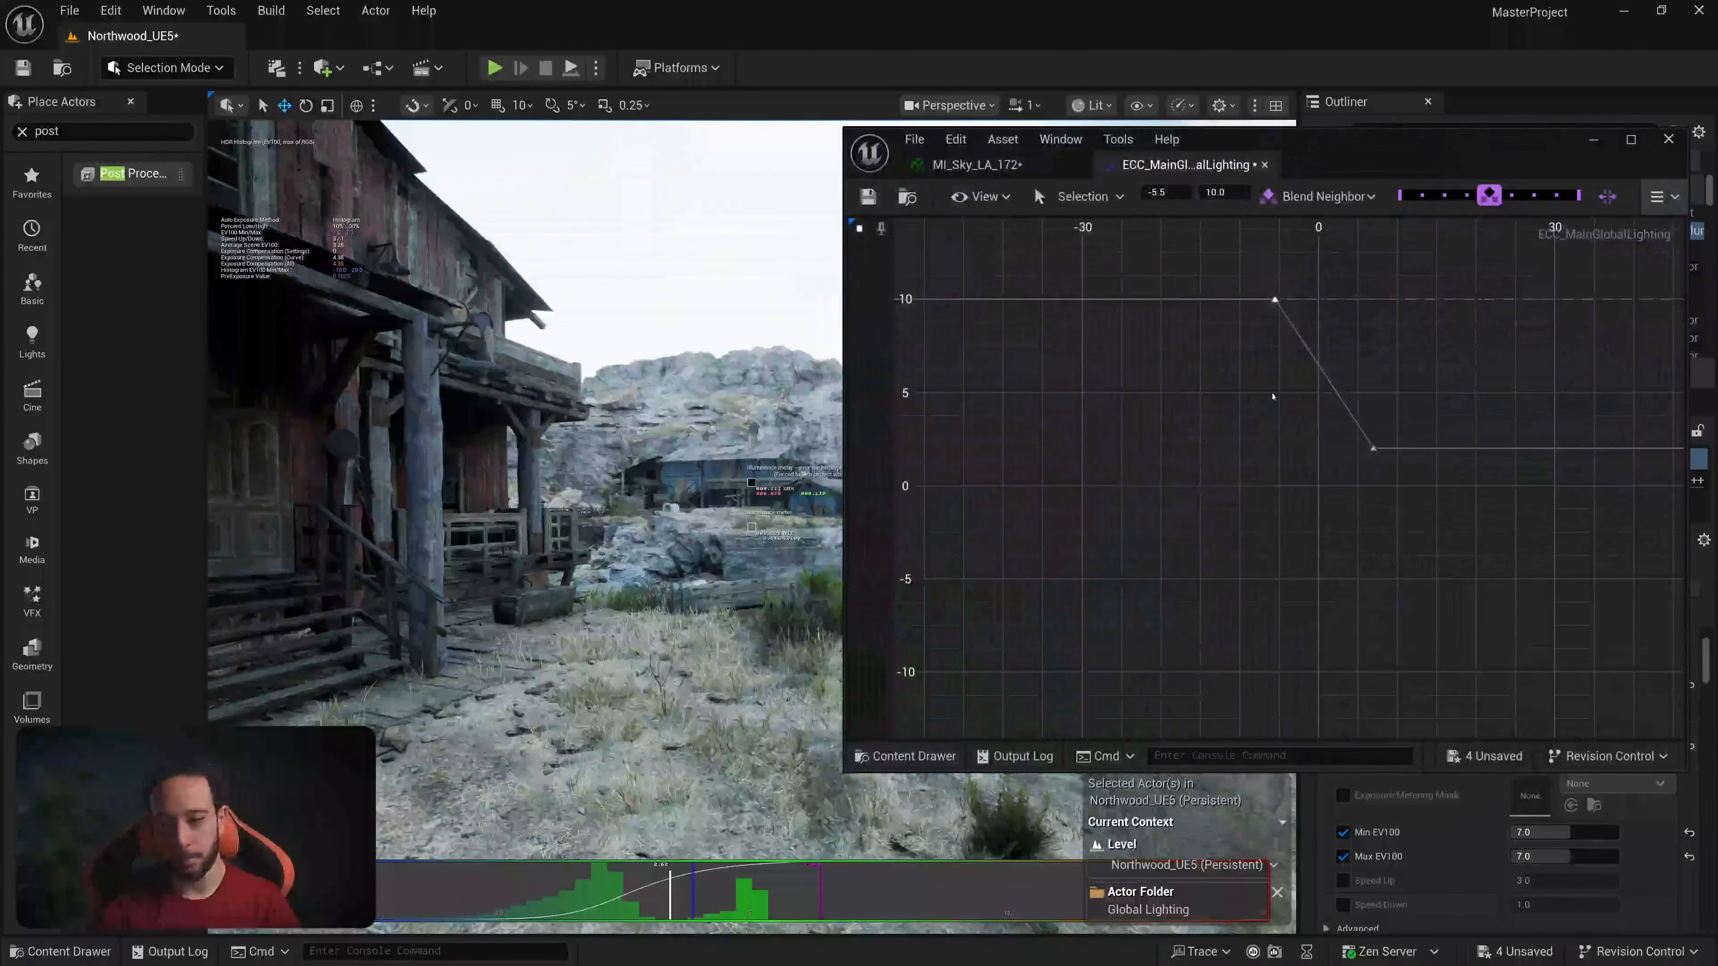
pyautogui.click(1213, 193)
pyautogui.write('0')
pyautogui.press('Return')
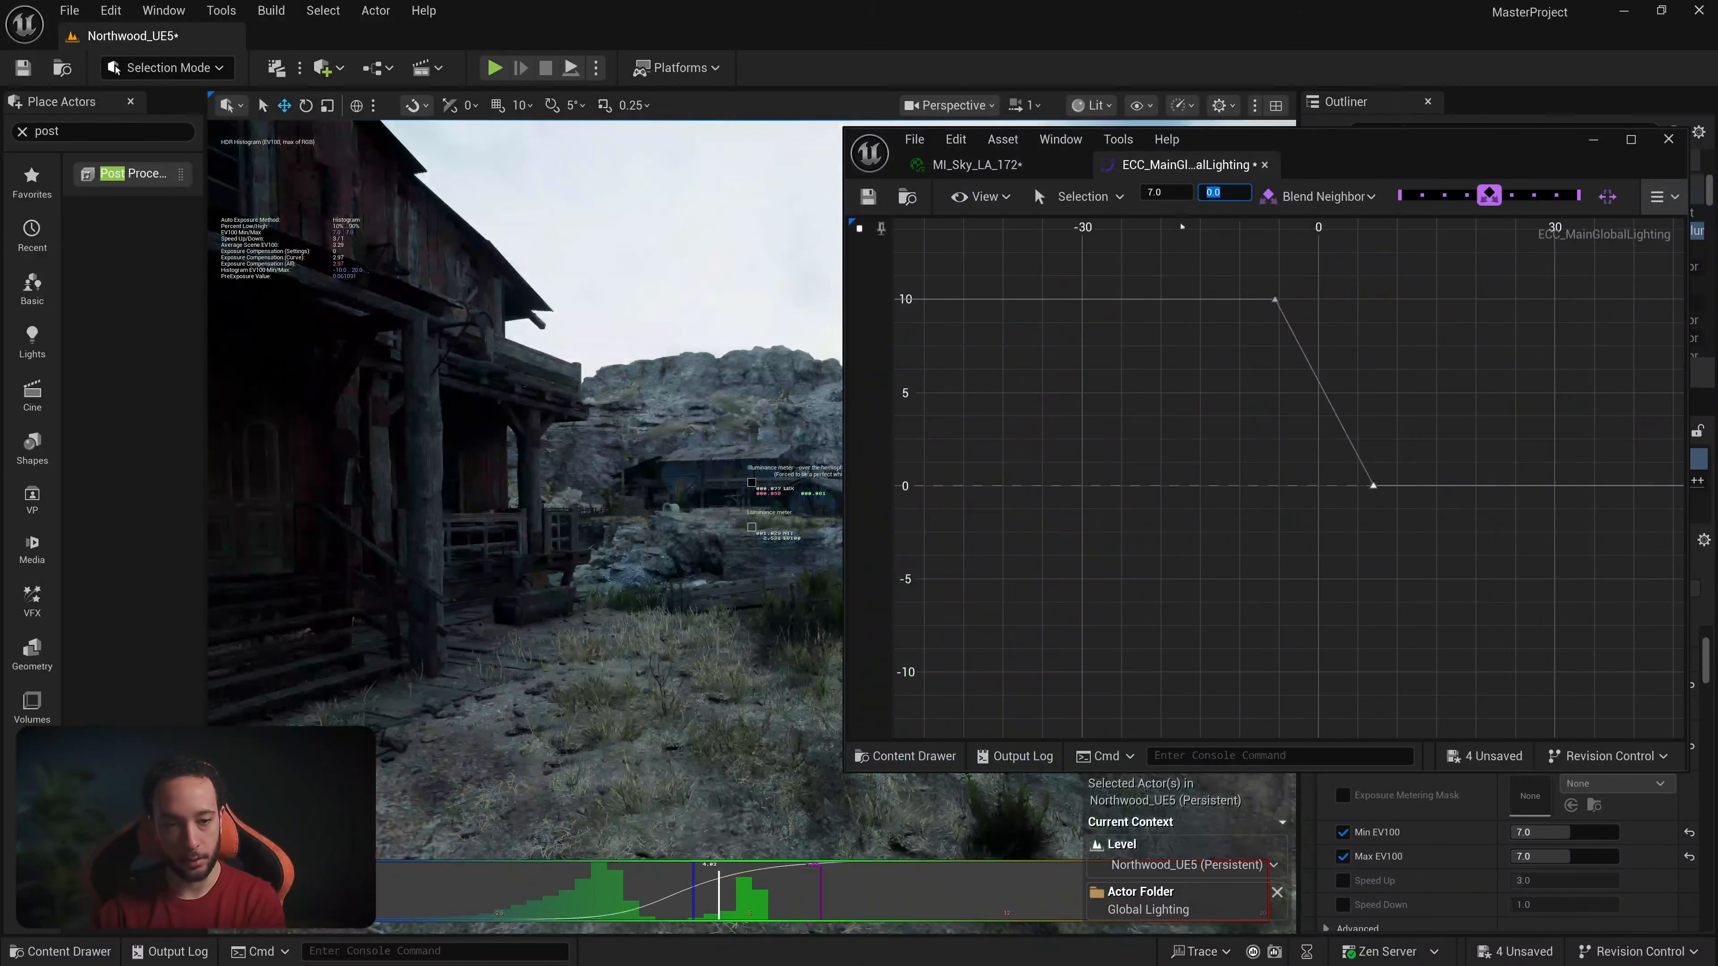
# Step: Examine the adjusted exposure by moving around the wooden building, between its interior and the exterior
pyautogui.moveTo(750, 582); pyautogui.dragTo(520, 576, button='right')
pyautogui.press('w')
pyautogui.press('s')
pyautogui.press('w')
pyautogui.press('s')
pyautogui.moveTo(865, 390); pyautogui.dragTo(835, 553, button='right')
pyautogui.press('w')
pyautogui.press('w')
pyautogui.press('s')
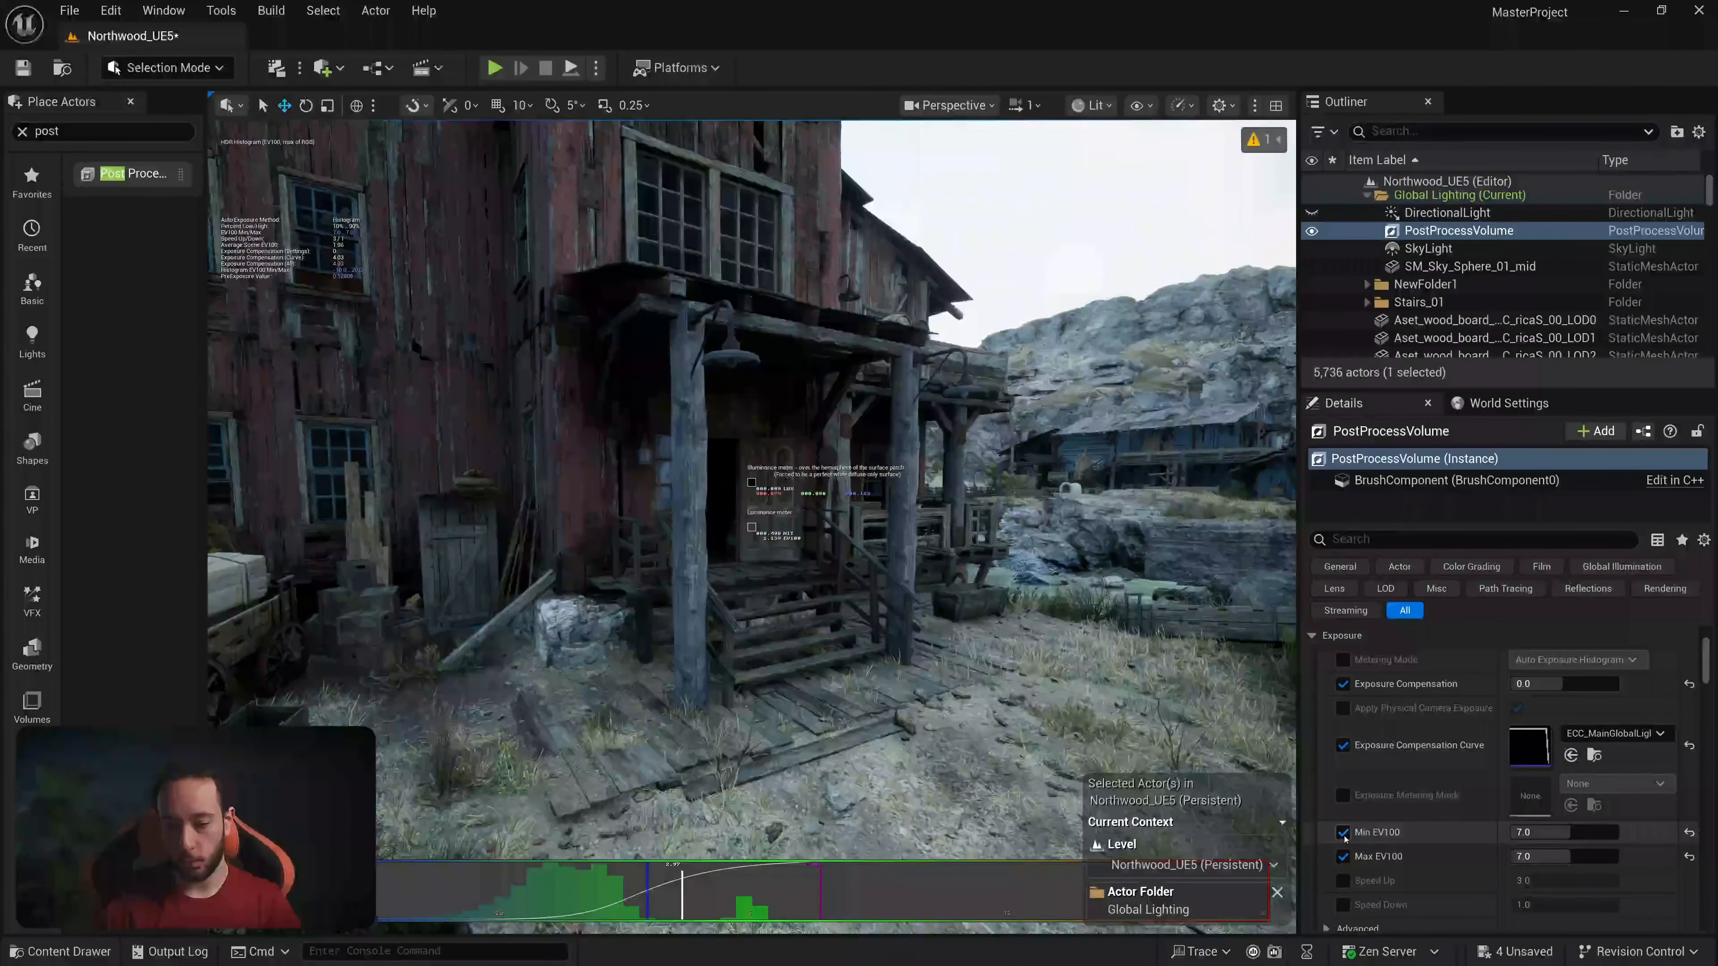
# Step: Disable the Min EV100 and Max EV100 overrides and check the exposure outside the building
pyautogui.click(1343, 833)
pyautogui.click(1343, 857)
pyautogui.moveTo(947, 576); pyautogui.dragTo(1082, 569, button='right')
pyautogui.press('s')
pyautogui.press('w')
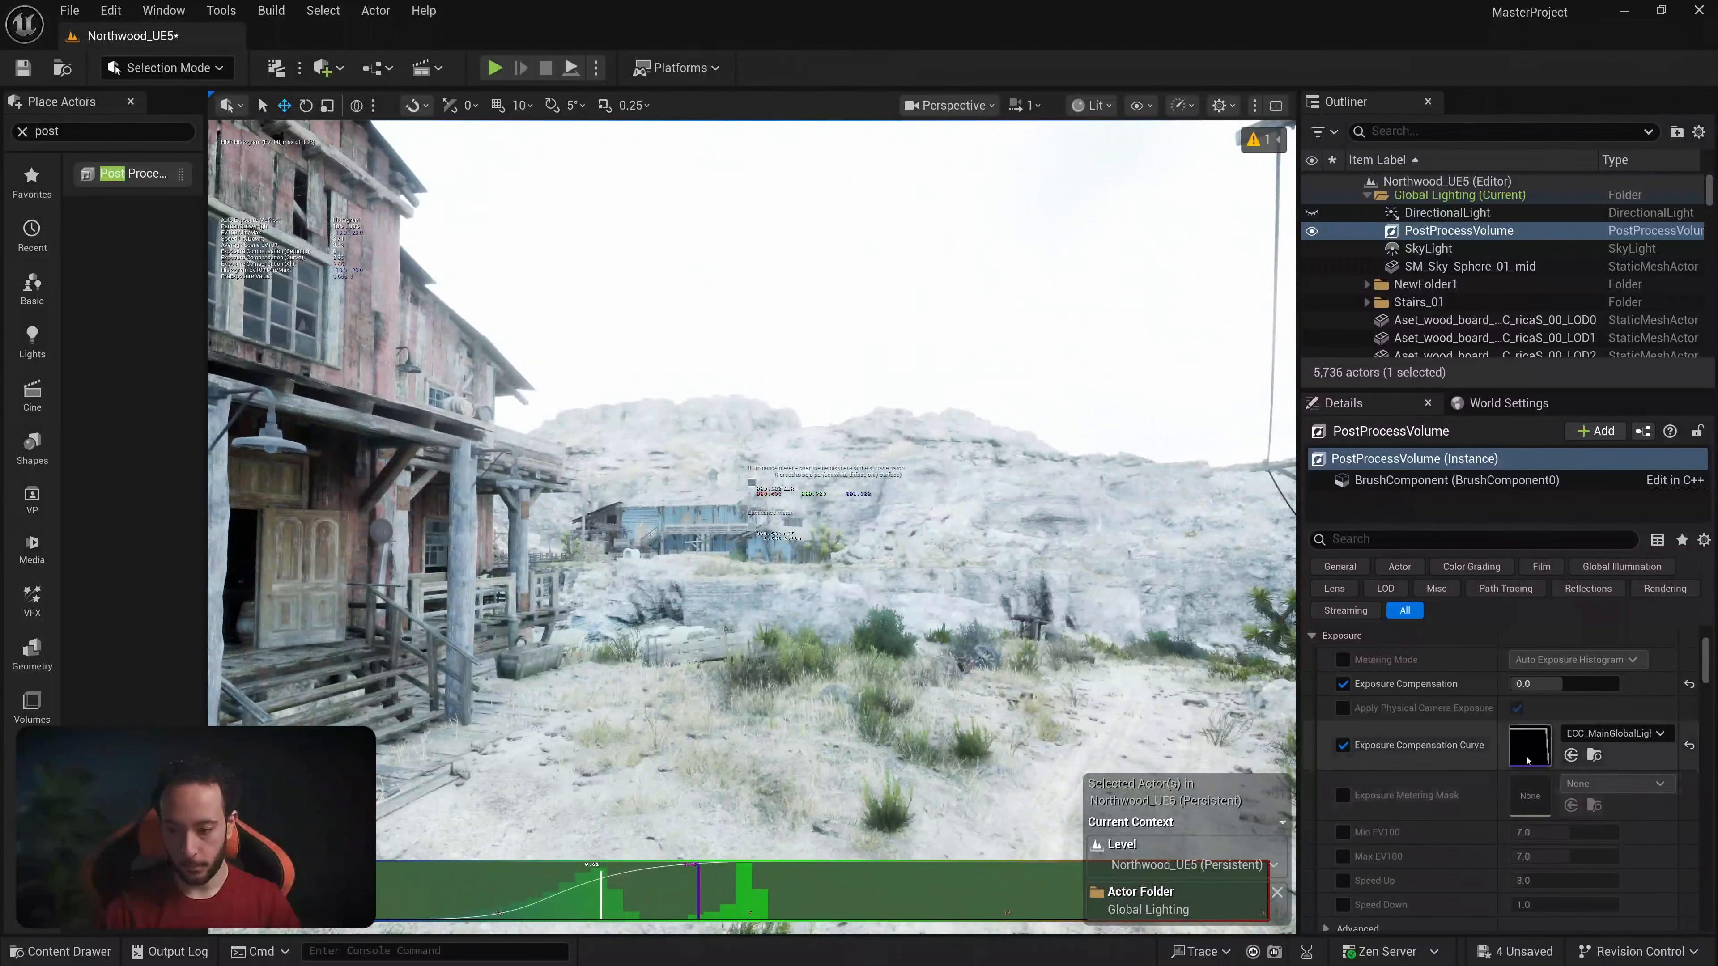
# Step: Glance at the compensation curve and re-enable the Max EV100 and Min EV100 overrides on the Post Process Volume
pyautogui.doubleClick(1530, 744)
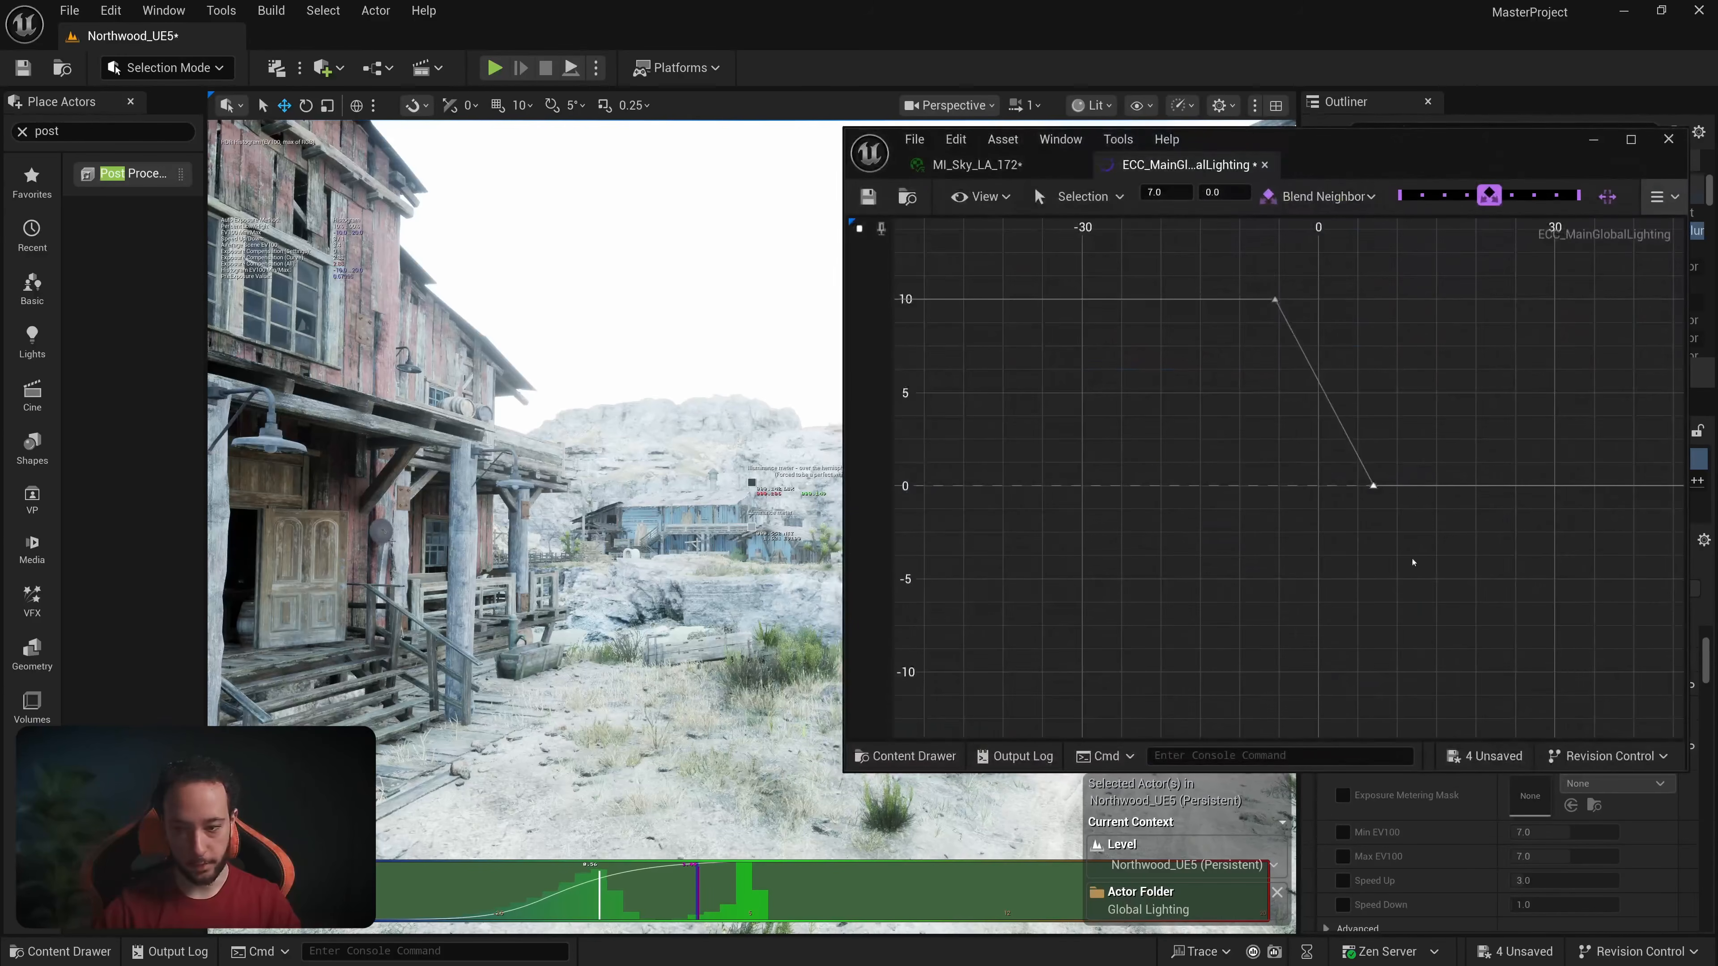
pyautogui.click(1593, 139)
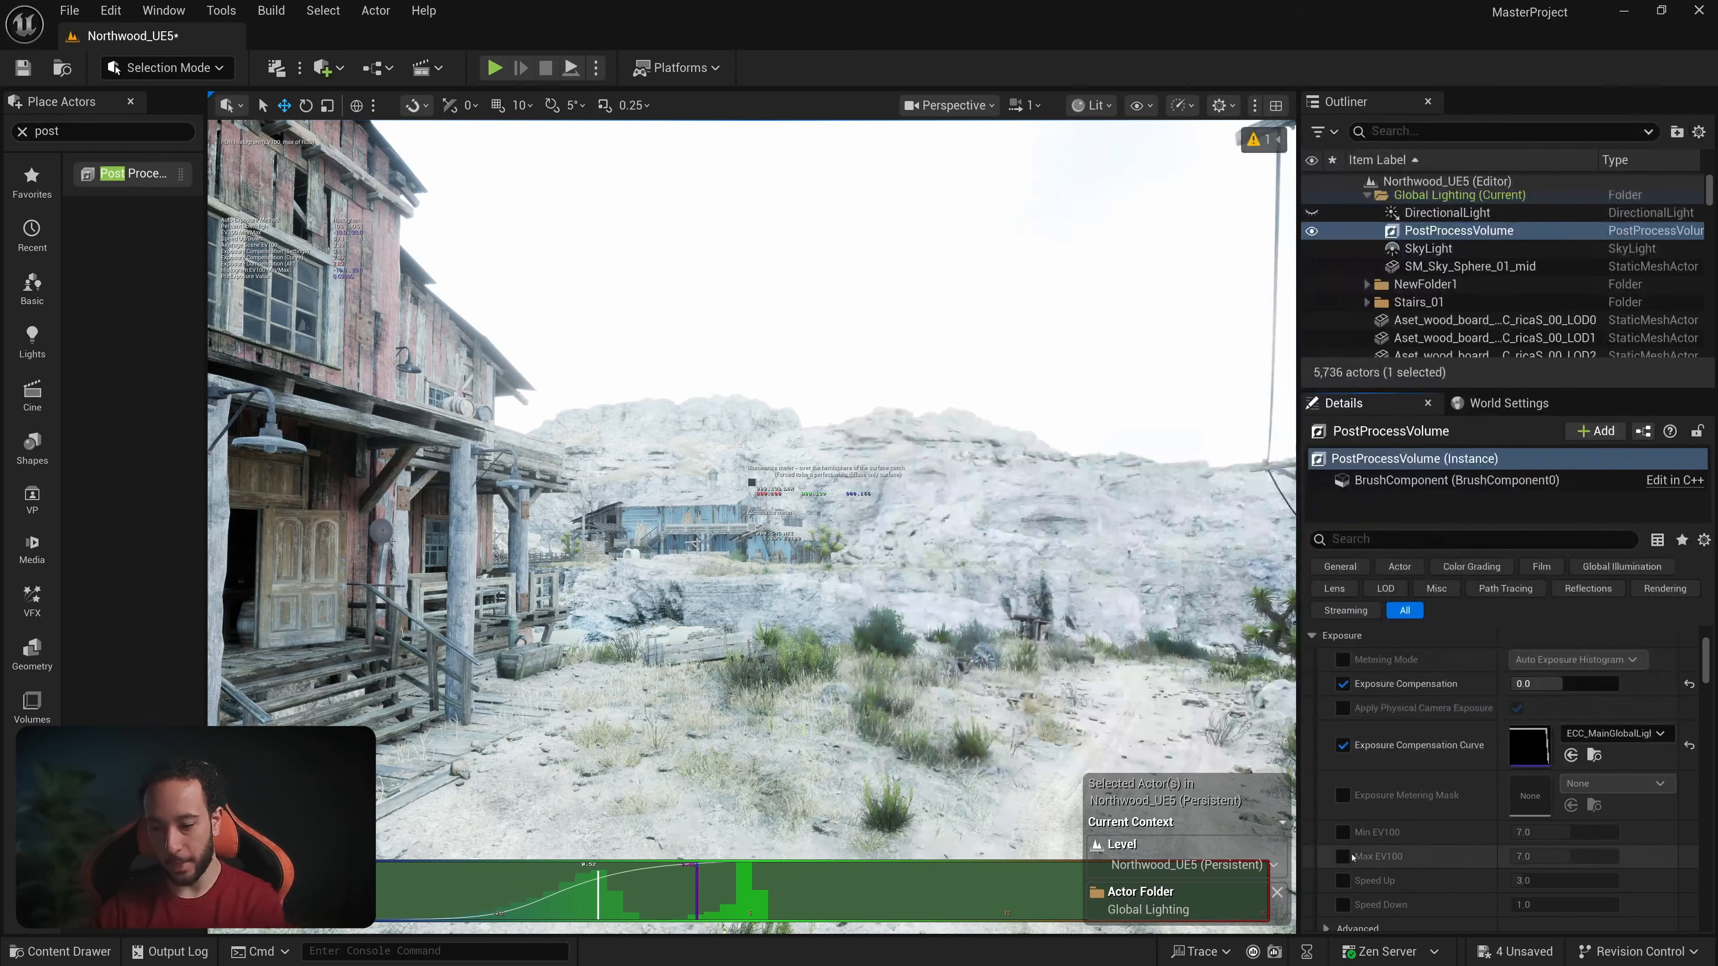
pyautogui.click(1344, 857)
pyautogui.moveTo(1055, 609); pyautogui.dragTo(902, 587, button='right')
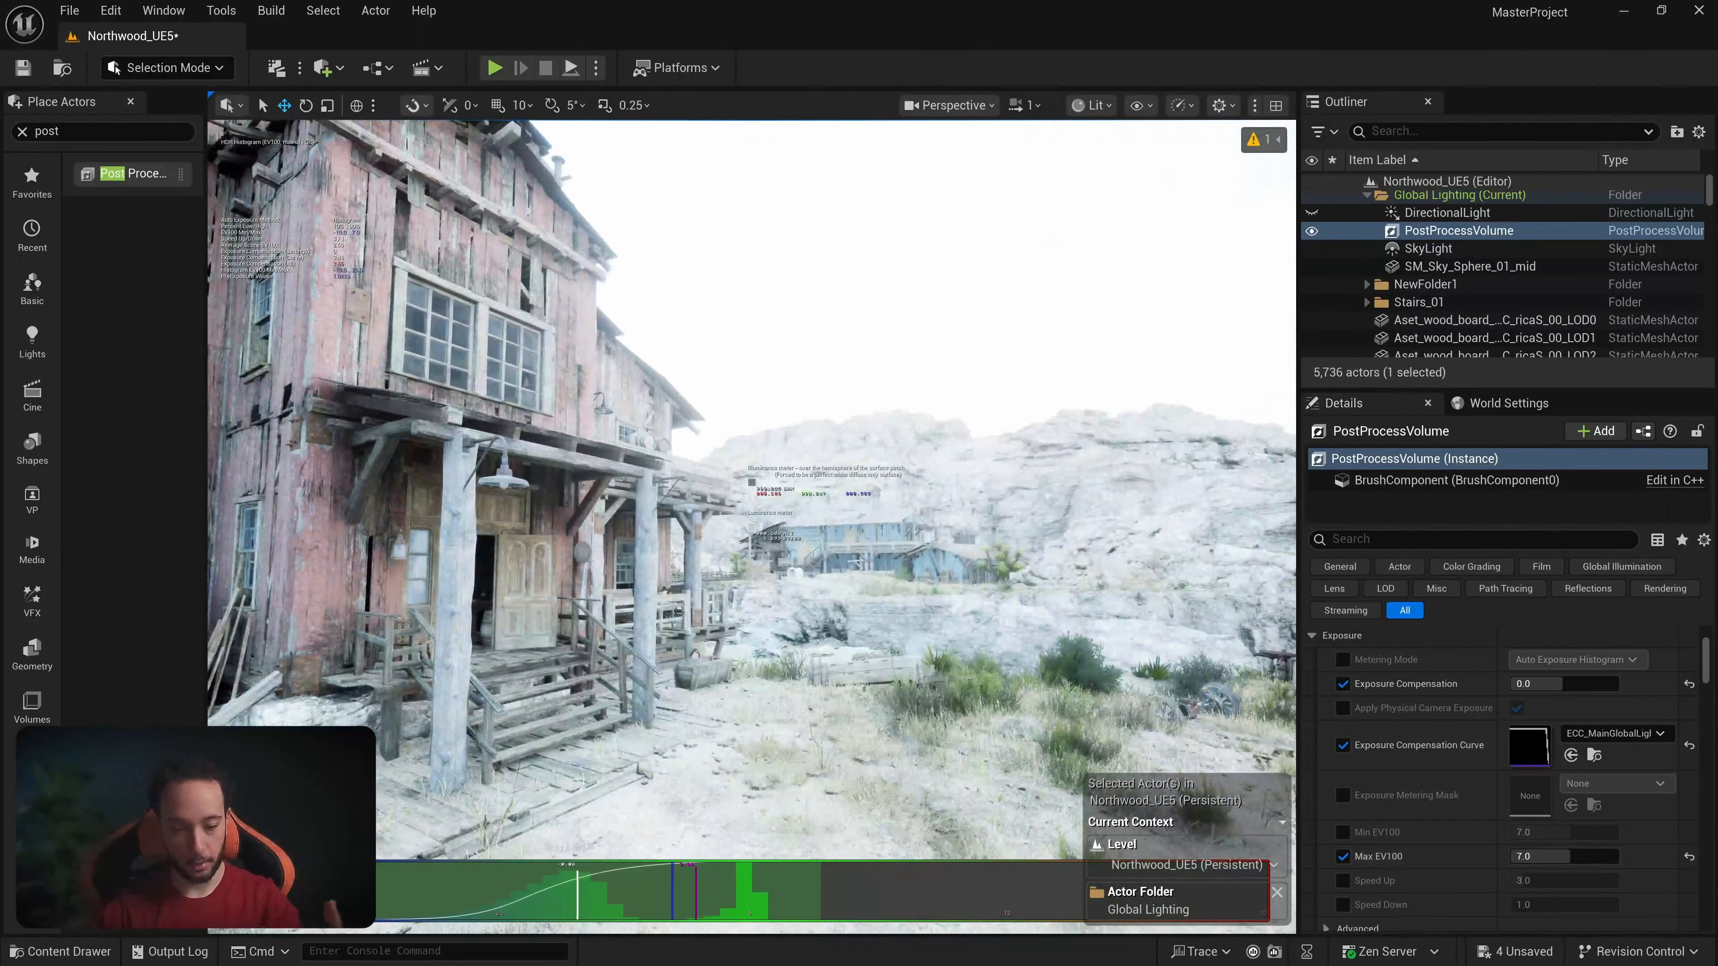
pyautogui.click(1343, 833)
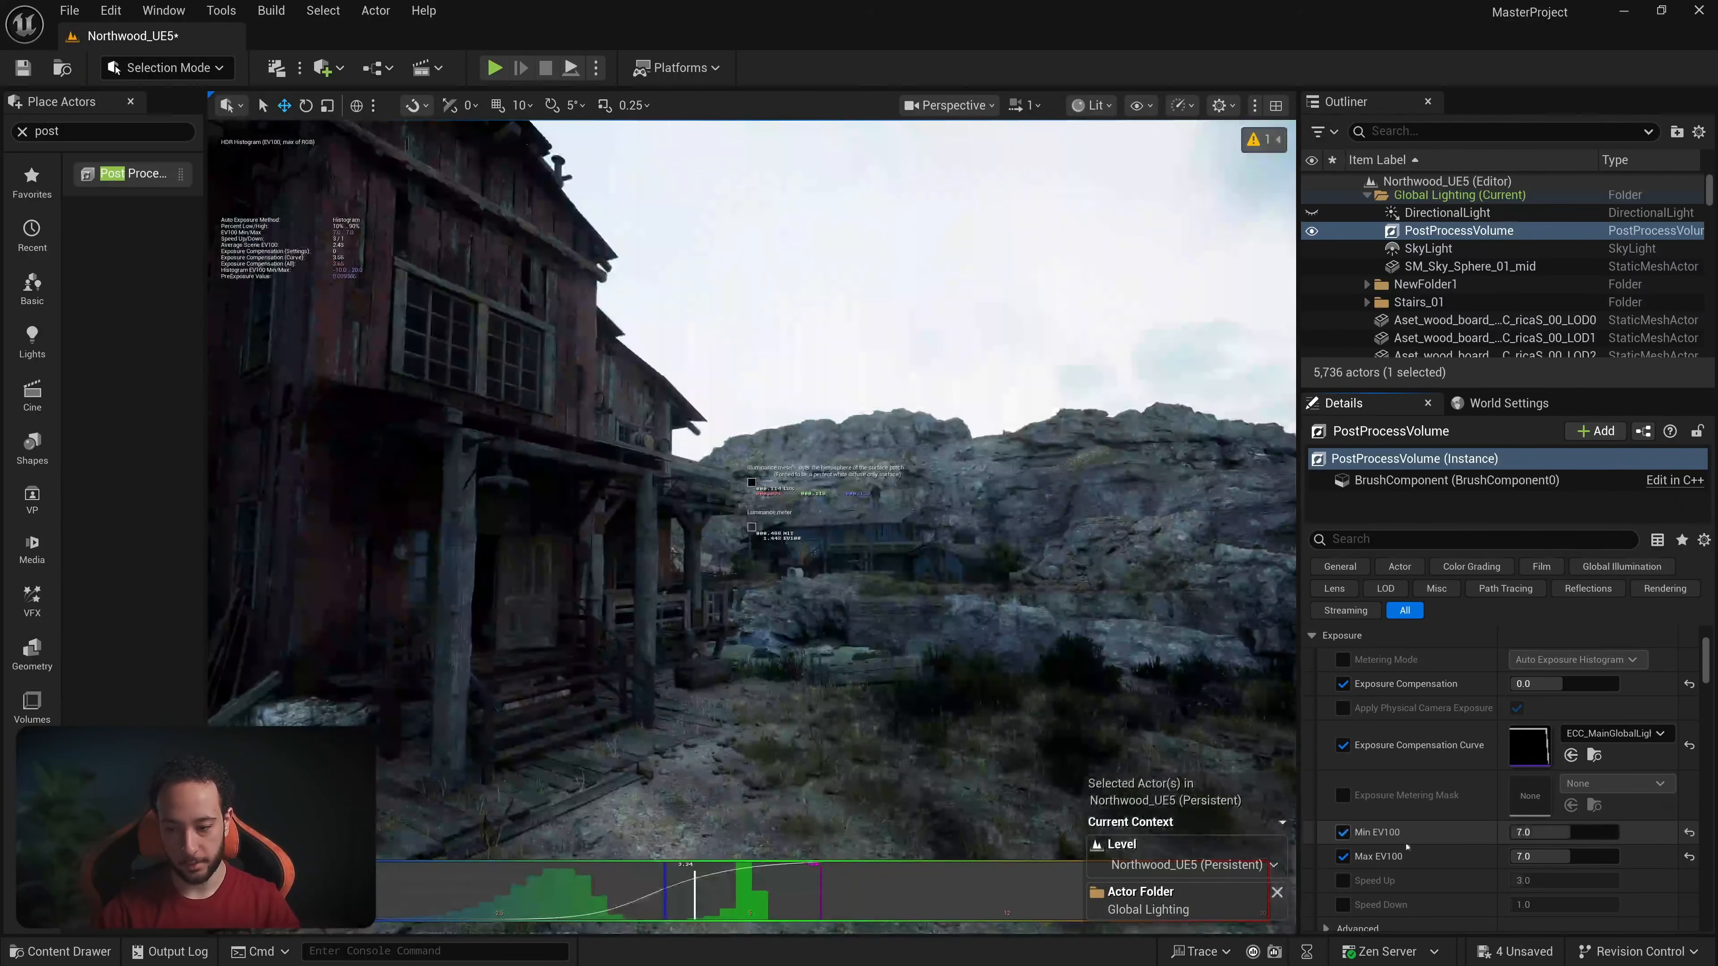
# Step: Set the Post Process Volume's Min EV100 to -5.5 and check the exposure outdoors
pyautogui.click(1521, 832)
pyautogui.write('-5')
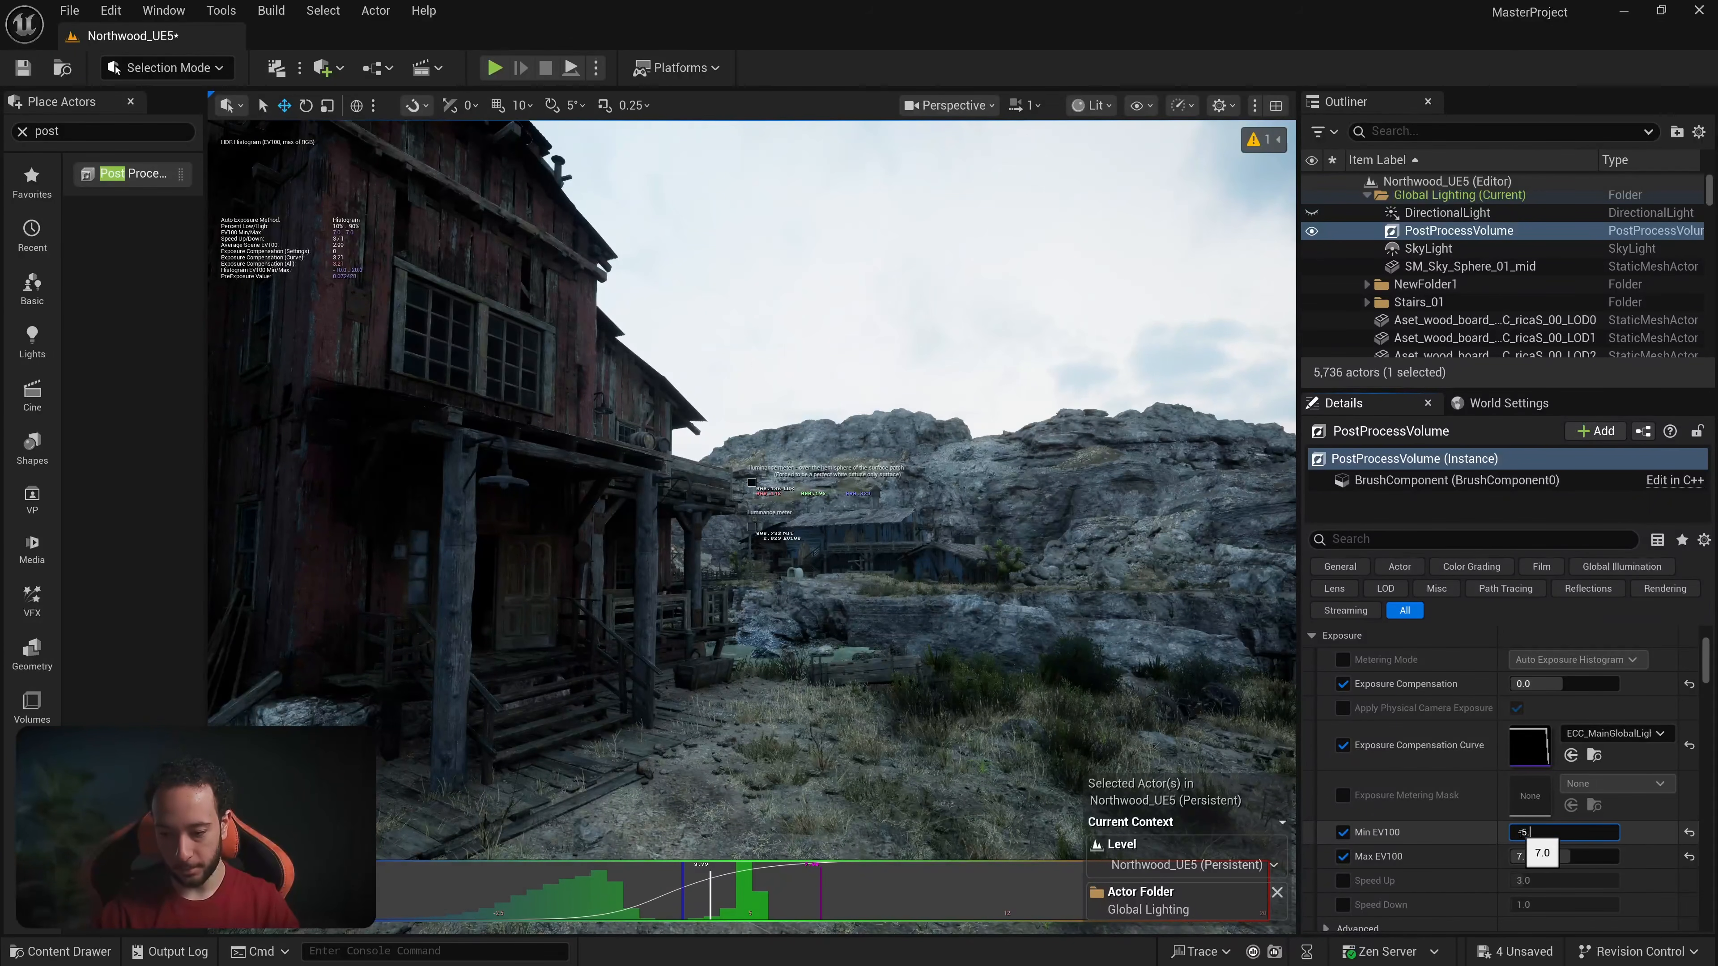
pyautogui.write('.5')
pyautogui.press('Return')
pyautogui.moveTo(1014, 595); pyautogui.dragTo(798, 613, button='right')
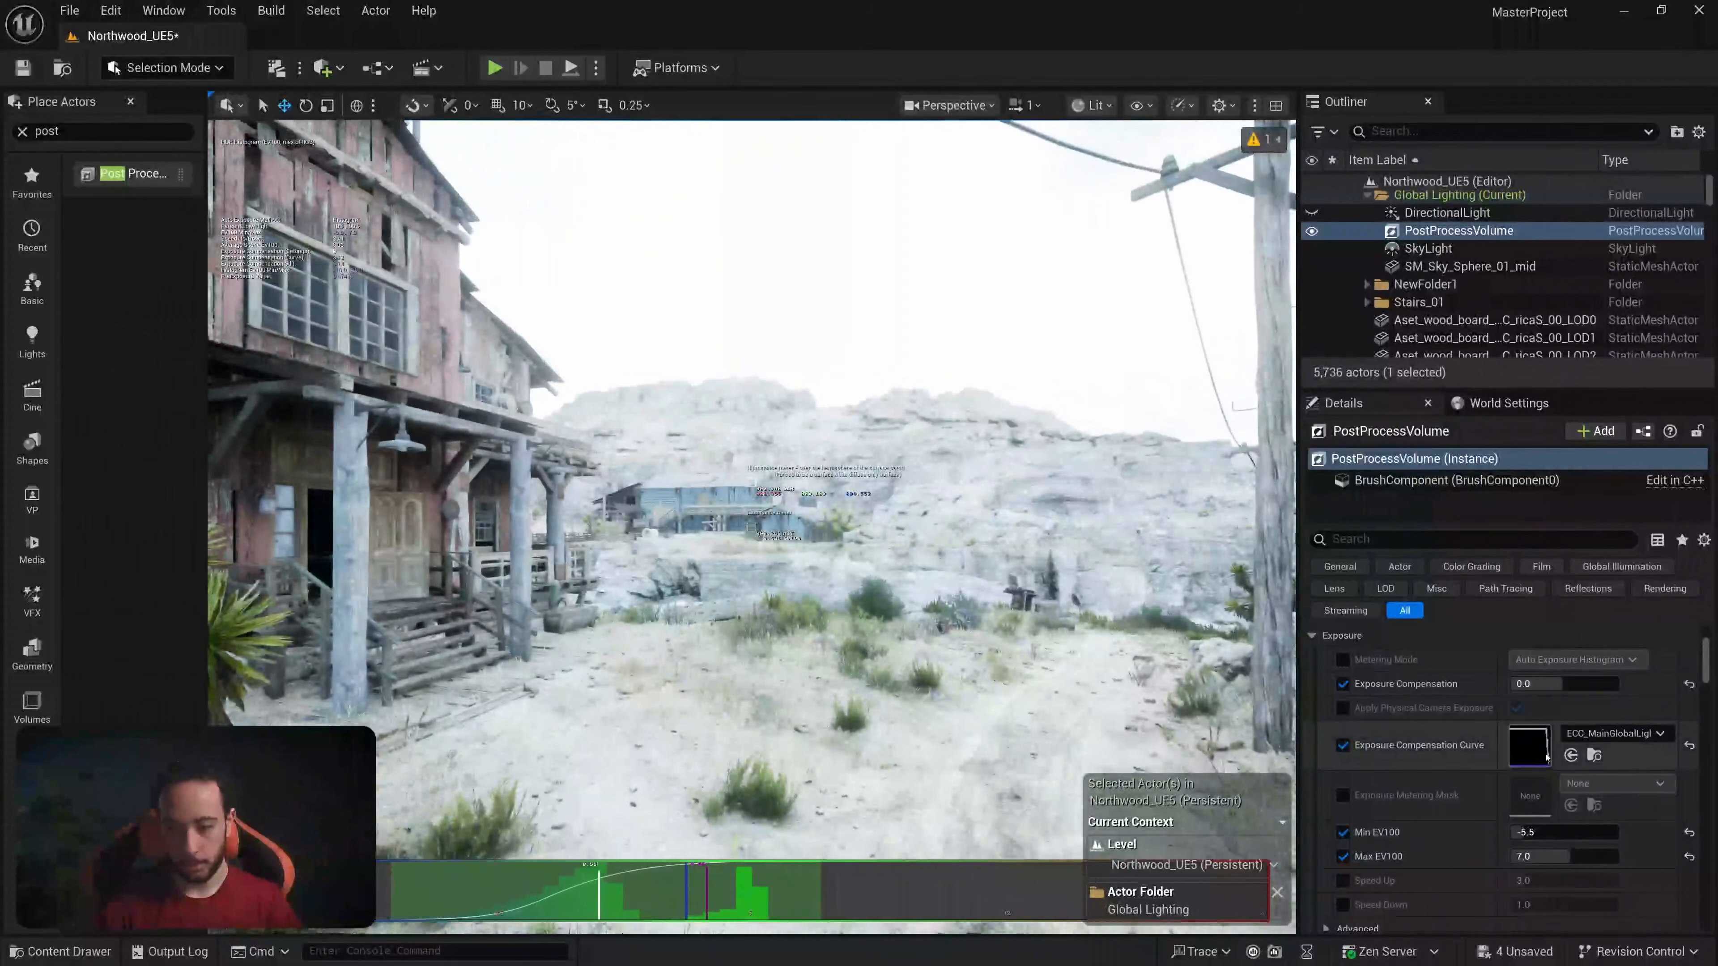
# Step: Move the ECC_MainGlobalLighting key at time 7 to time 3.5 and put the curve editor away
pyautogui.doubleClick(1530, 746)
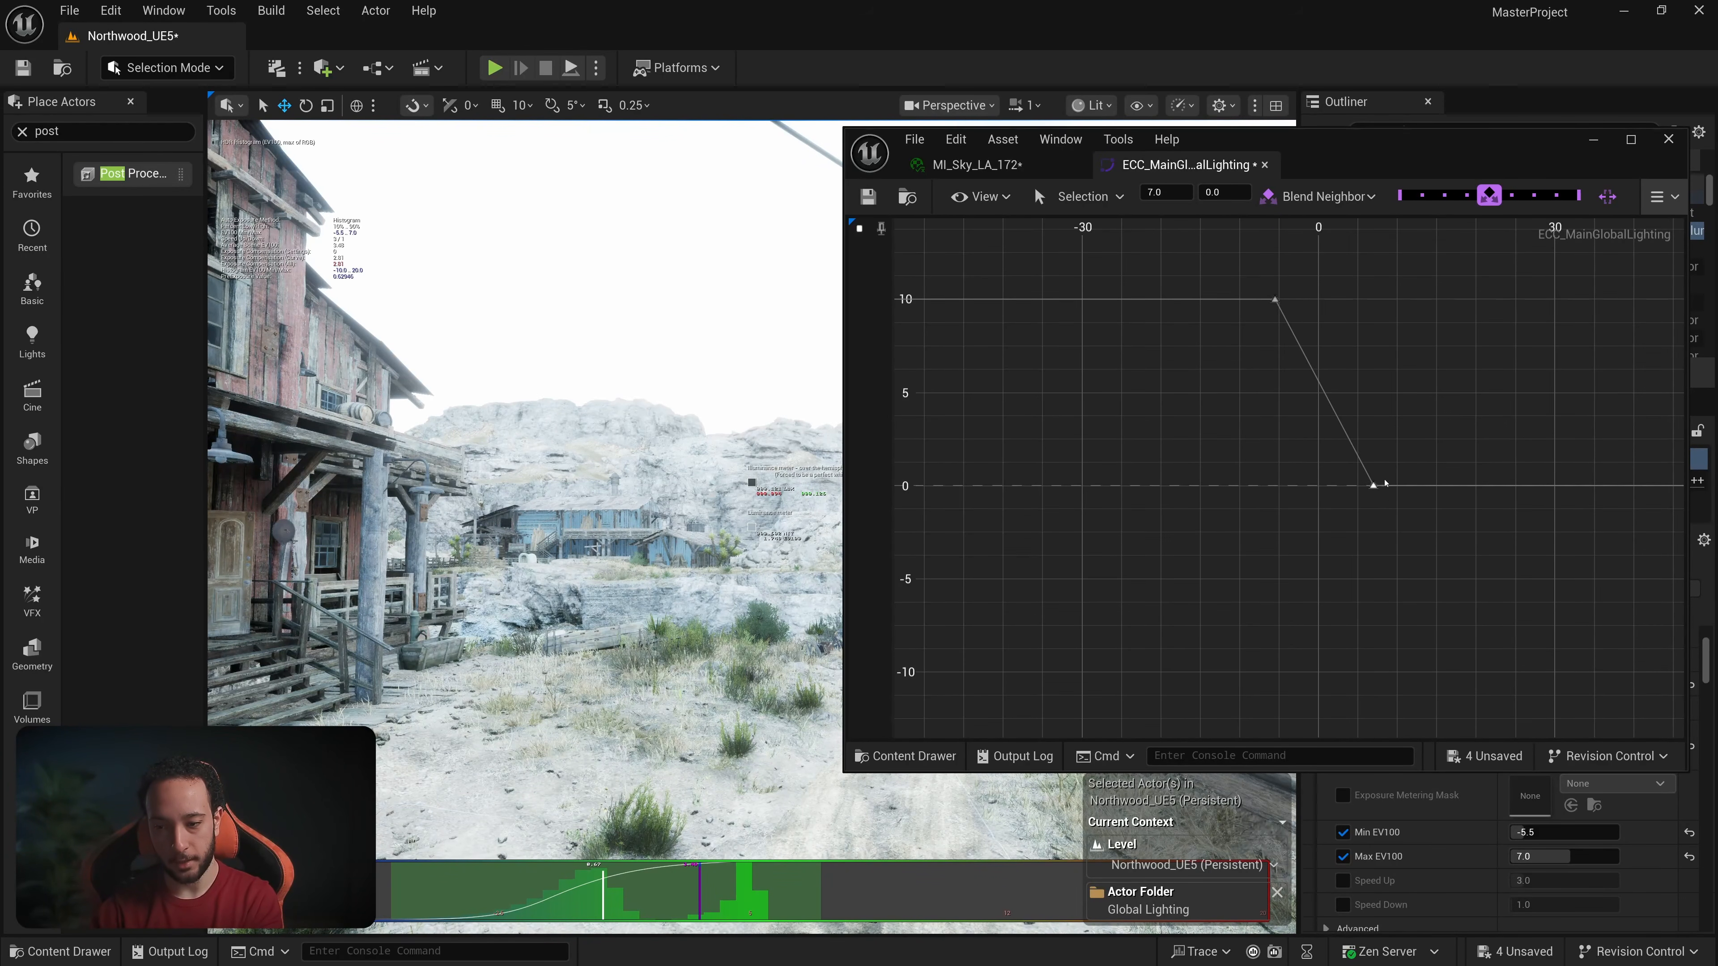
pyautogui.click(1174, 197)
pyautogui.write('3.')
pyautogui.press('Return')
pyautogui.write('3.54')
pyautogui.press('Return')
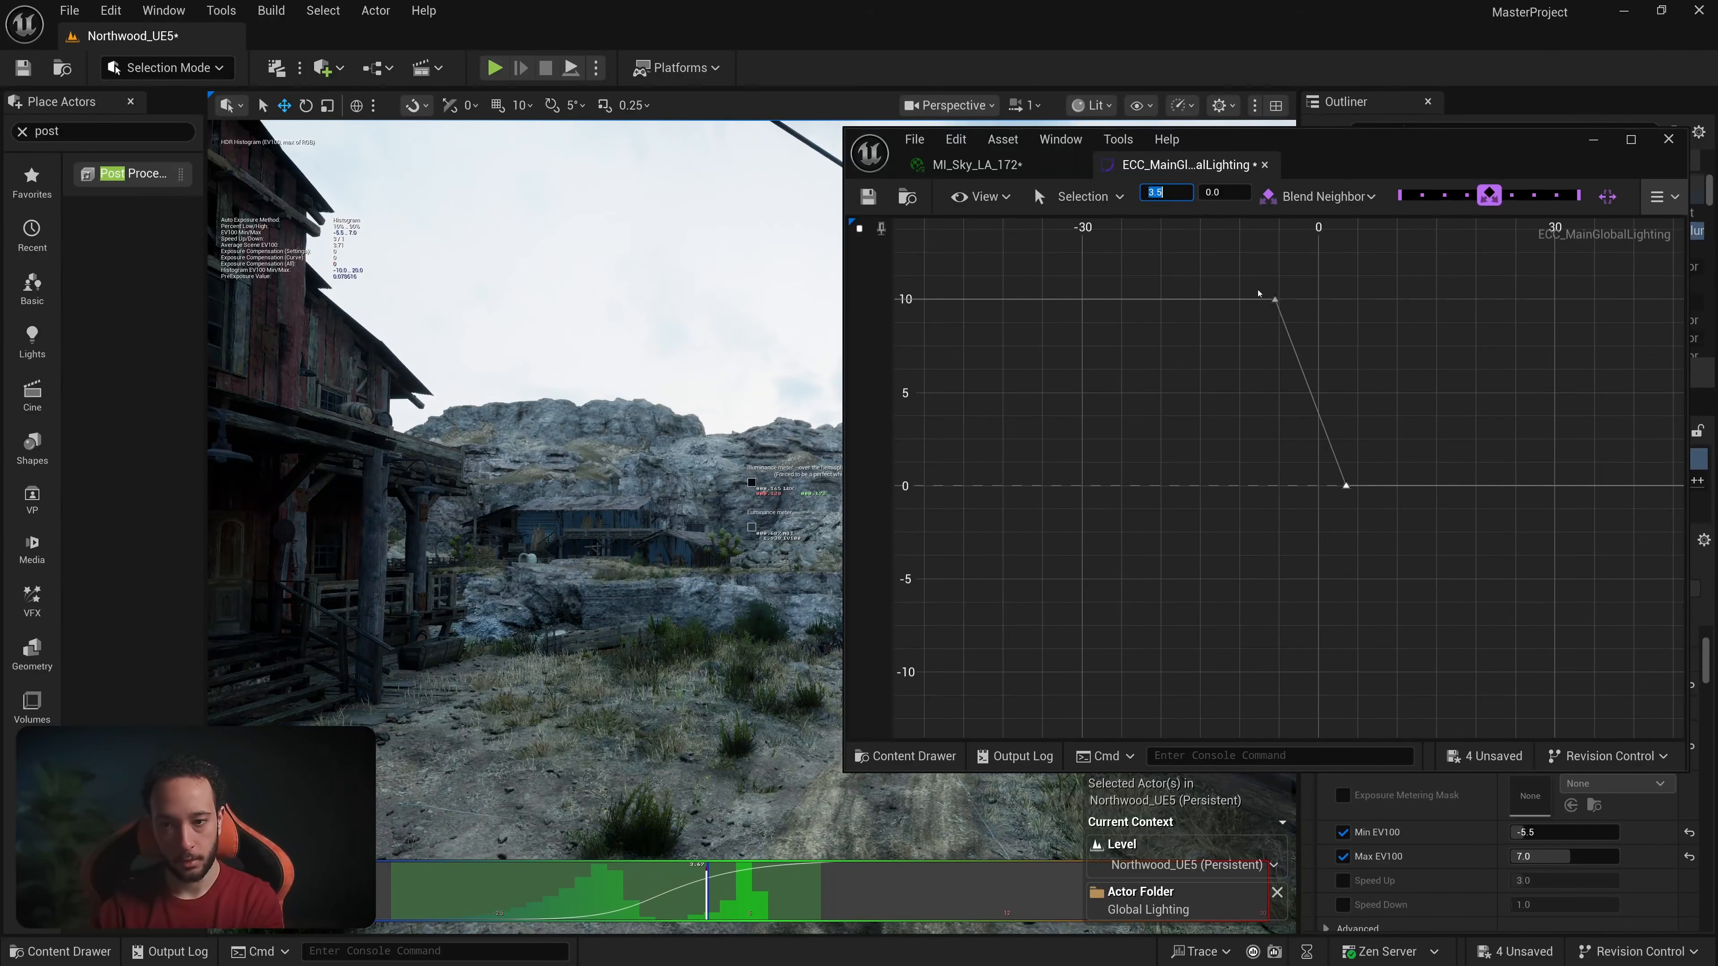
pyautogui.click(1593, 140)
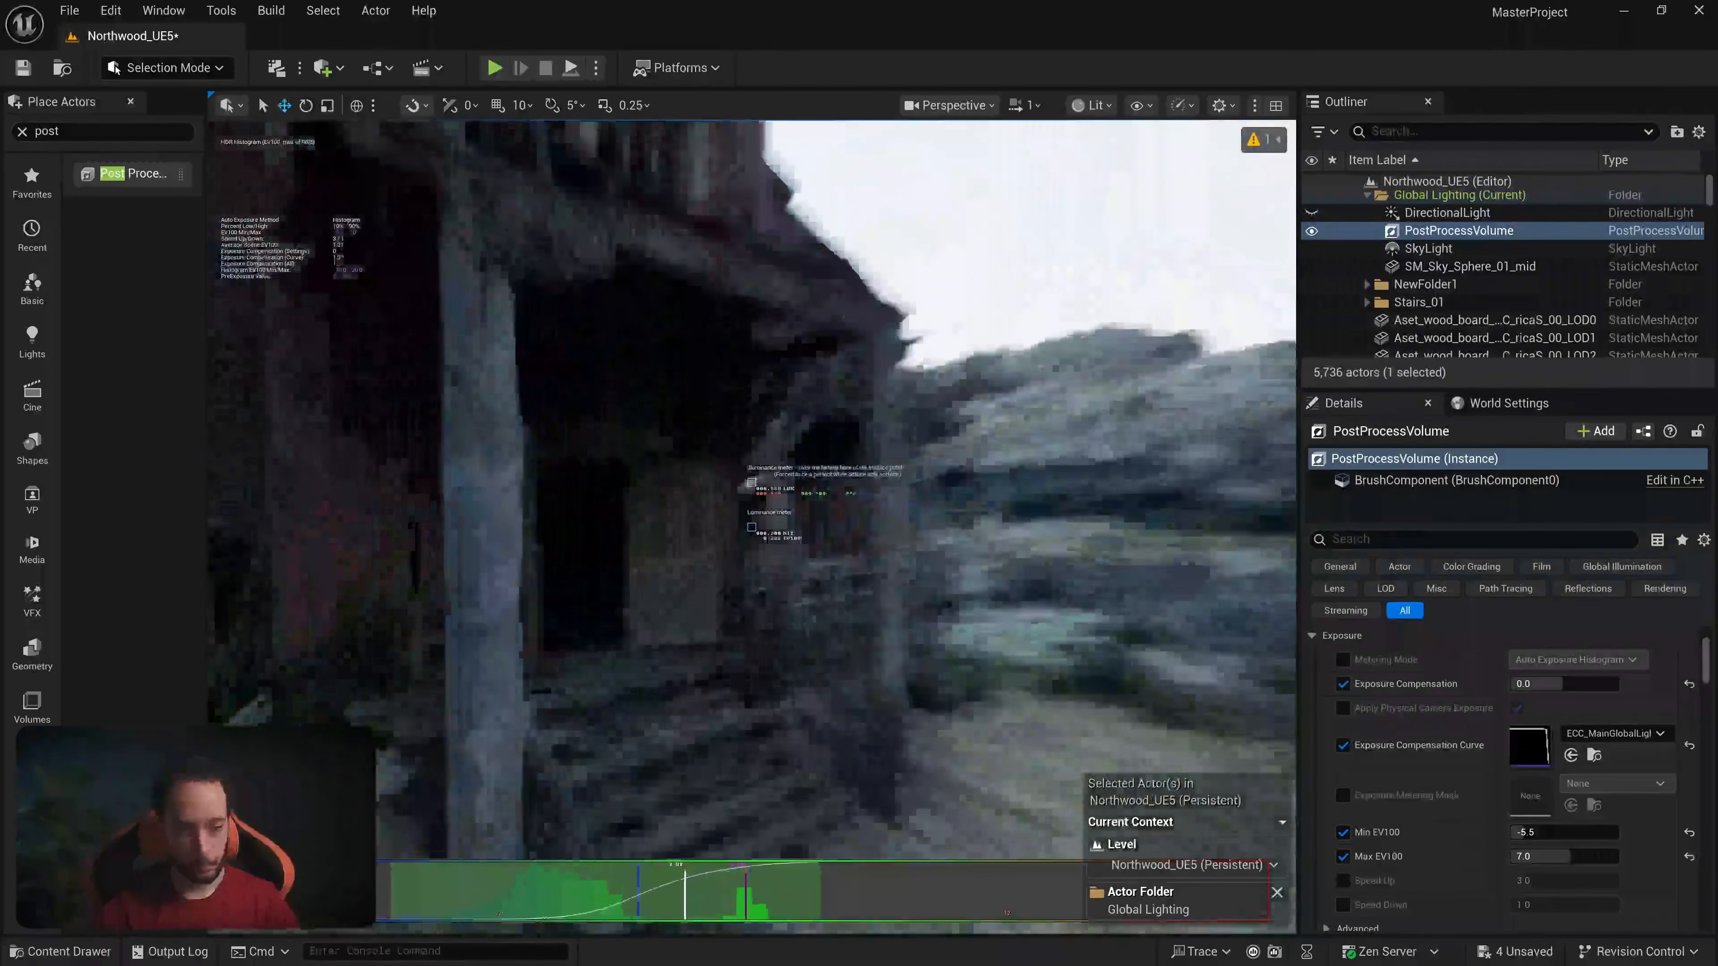
# Step: Enable the Speed Up and Speed Down exposure overrides and set both to 6 while viewing the building interior
pyautogui.press('w')
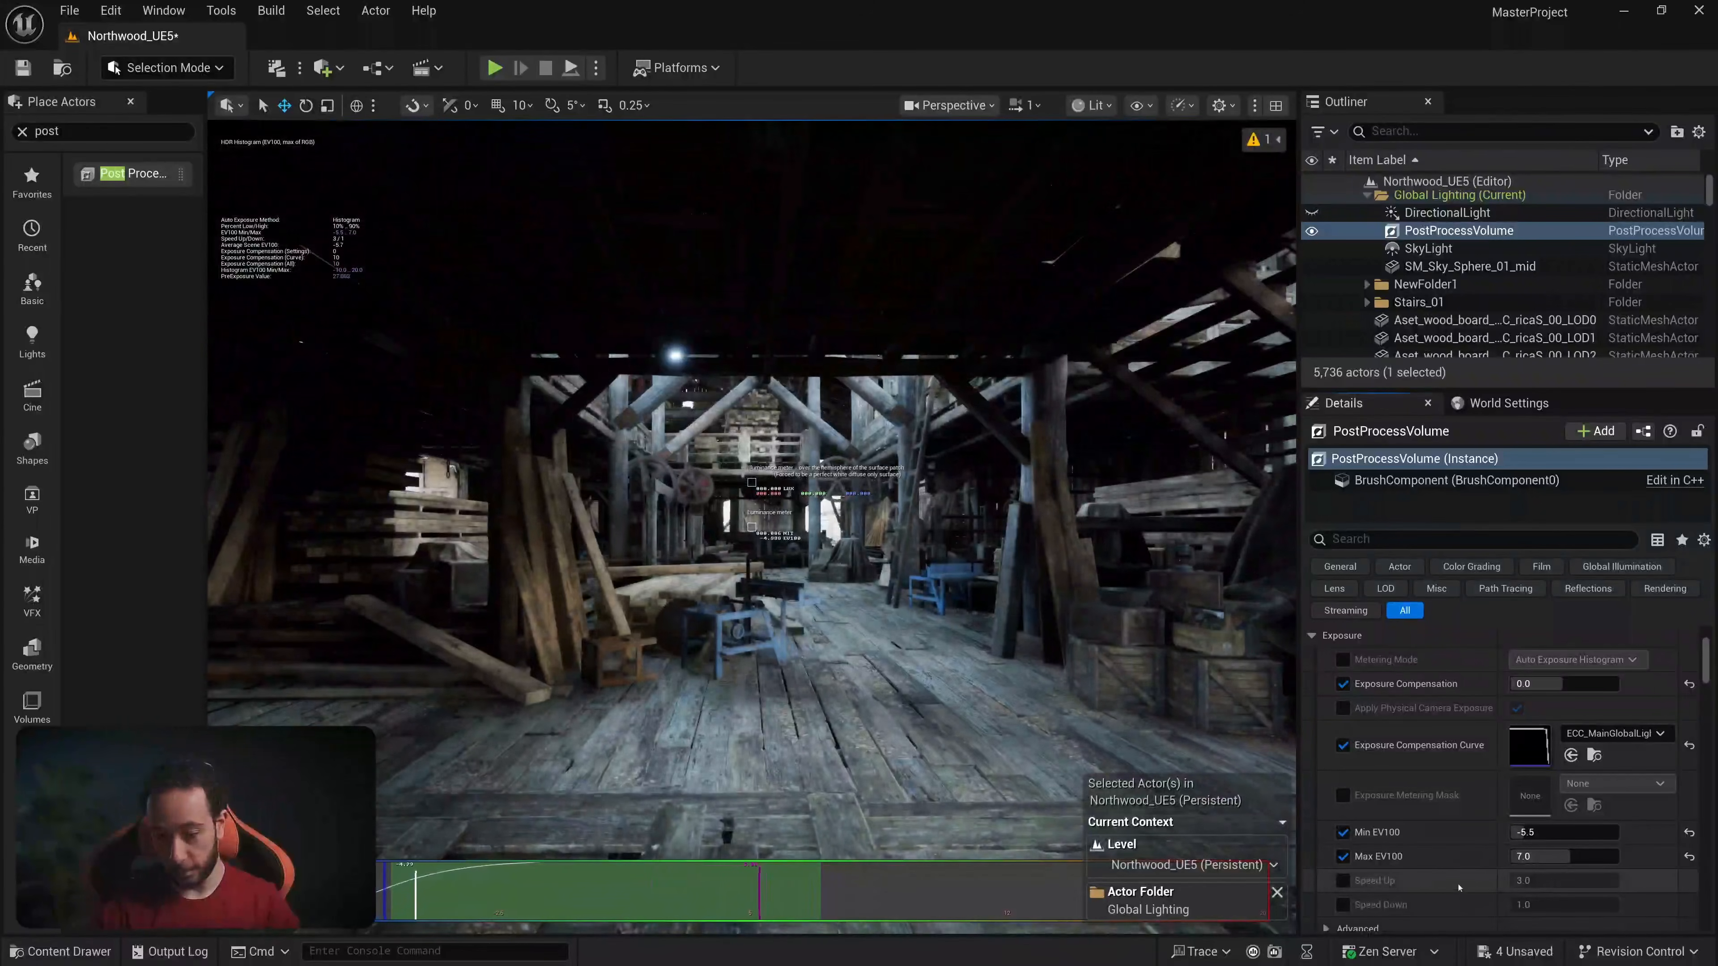
pyautogui.click(1342, 880)
pyautogui.click(1343, 904)
pyautogui.click(1535, 880)
pyautogui.click(1547, 905)
pyautogui.write('6')
pyautogui.press('Return')
pyautogui.moveTo(947, 541); pyautogui.dragTo(670, 534, button='right')
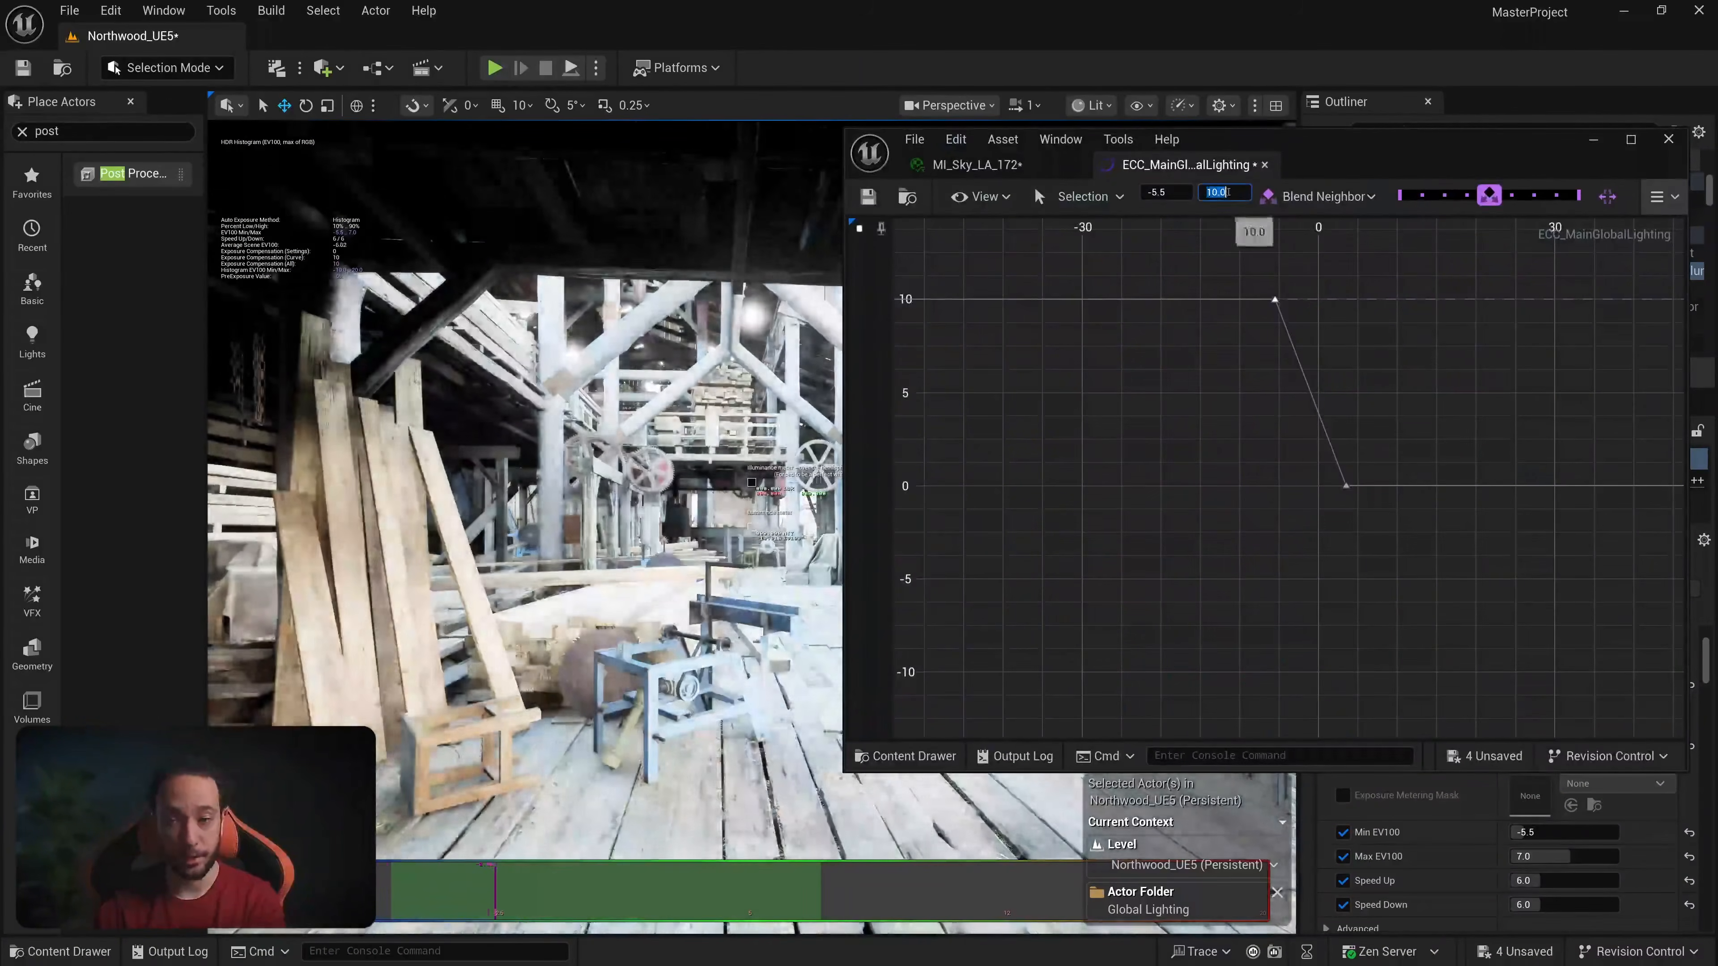
# Step: Try a value of 0 on the curve key at time -5.5, settle on 1, and put the curve editor away
pyautogui.write('0')
pyautogui.press('Return')
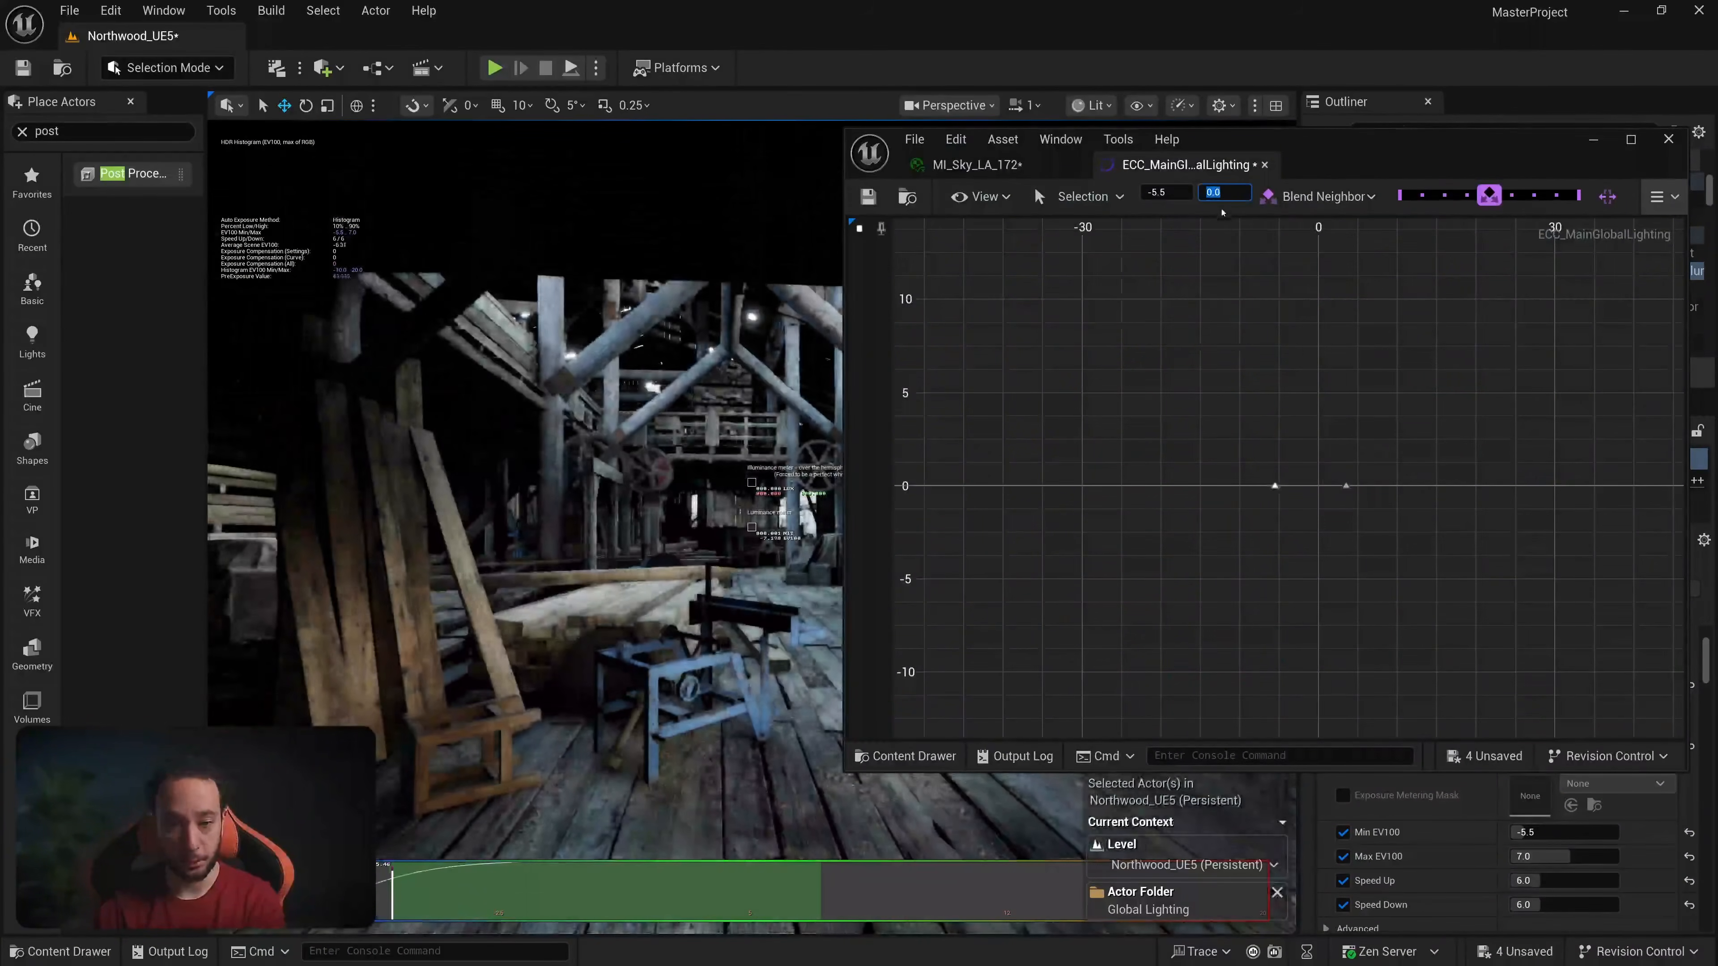
pyautogui.moveTo(604, 461)
pyautogui.mouseDown(button='right')
pyautogui.moveTo(926, 474)
pyautogui.moveTo(604, 464)
pyautogui.mouseUp(button='right')
pyautogui.press('w')
pyautogui.click(1584, 144)
# Step: Examine how the exposure adapts while moving from the building interior out to the canyon road
pyautogui.moveTo(947, 392); pyautogui.dragTo(324, 410, button='right')
pyautogui.press('w')
pyautogui.moveTo(1014, 474); pyautogui.dragTo(311, 471, button='right')
pyautogui.press('w')
pyautogui.moveTo(751, 474); pyautogui.dragTo(460, 467, button='right')
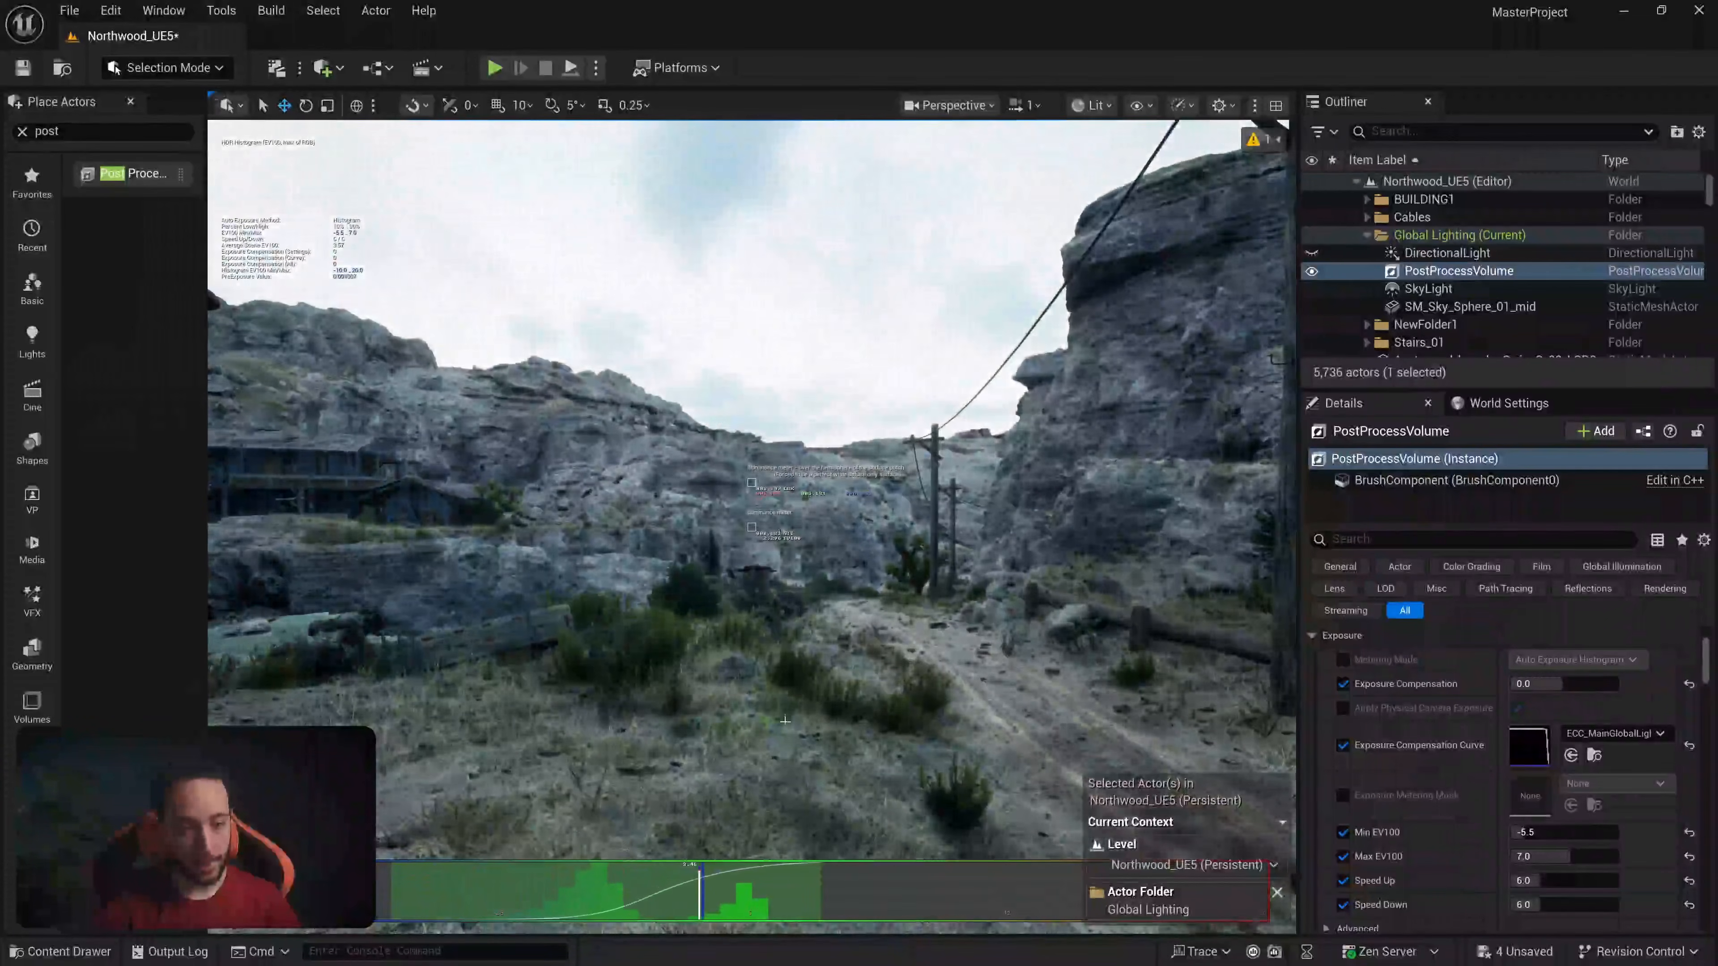
pyautogui.press('d')
pyautogui.moveTo(866, 611); pyautogui.dragTo(663, 609, button='right')
pyautogui.press('s')
# Step: Set the Post Process Volume's Max EV100 to 3.5
pyautogui.click(1526, 857)
pyautogui.write('3.5')
pyautogui.press('Return')
# Step: Open the exposure compensation curve, set its key at time 3.5 to -2, and move the curve editor clear of the building view
pyautogui.doubleClick(1530, 750)
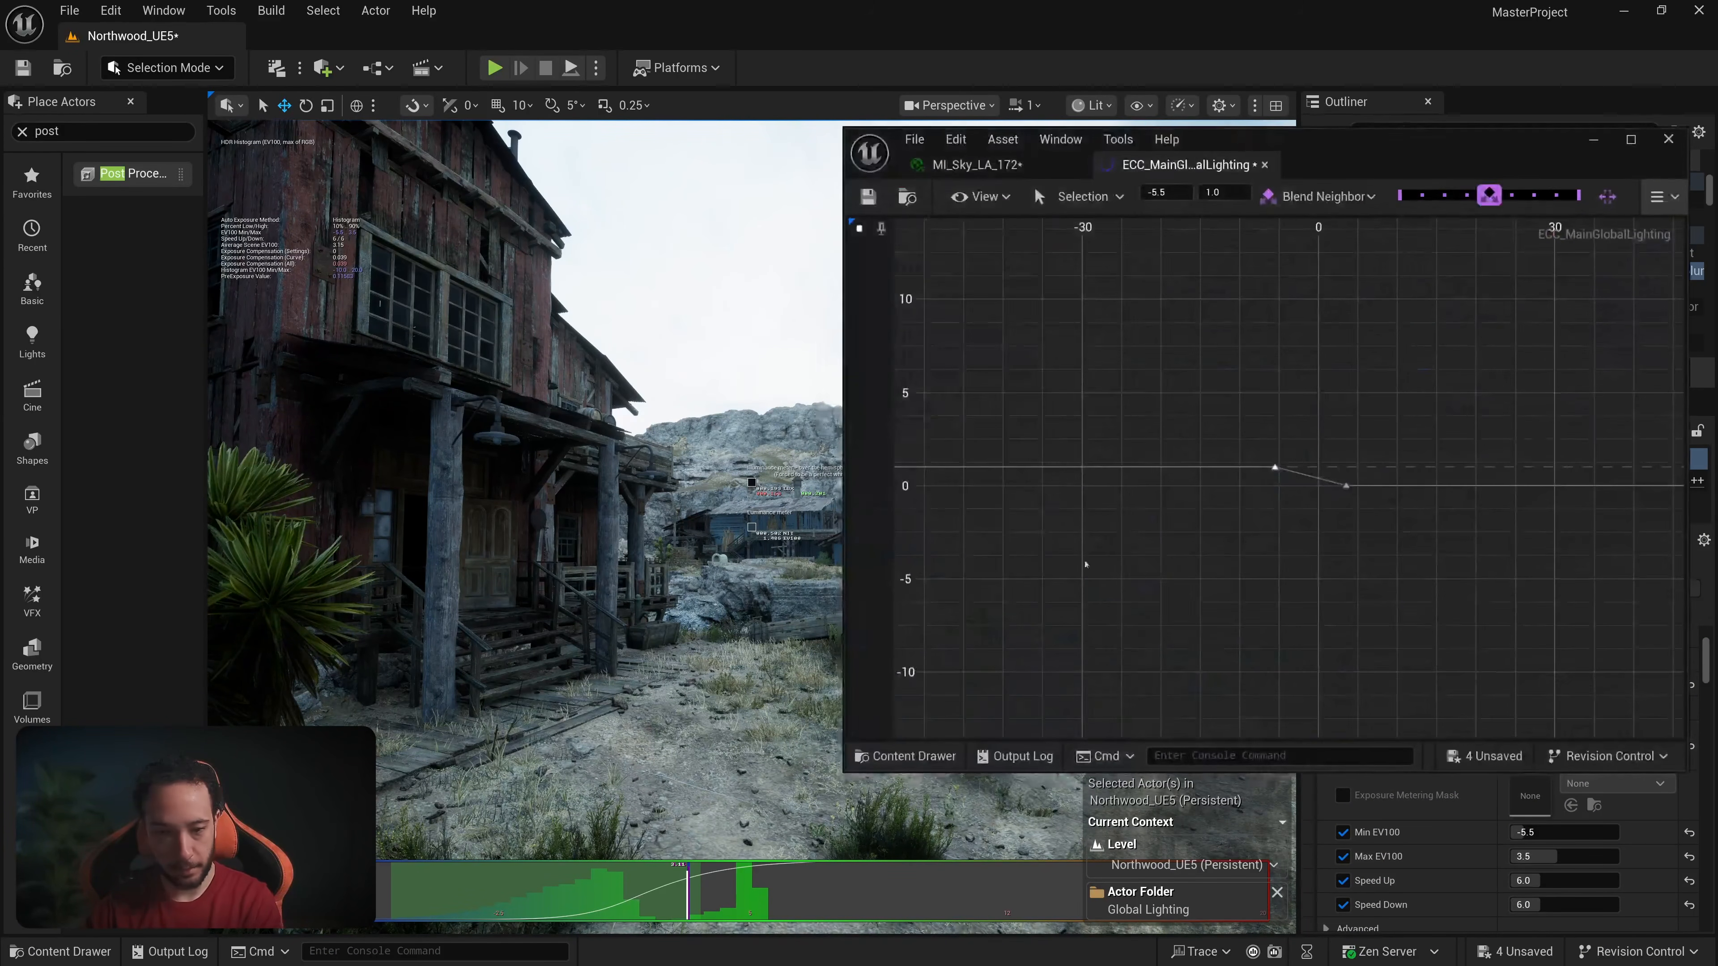
pyautogui.click(1358, 468)
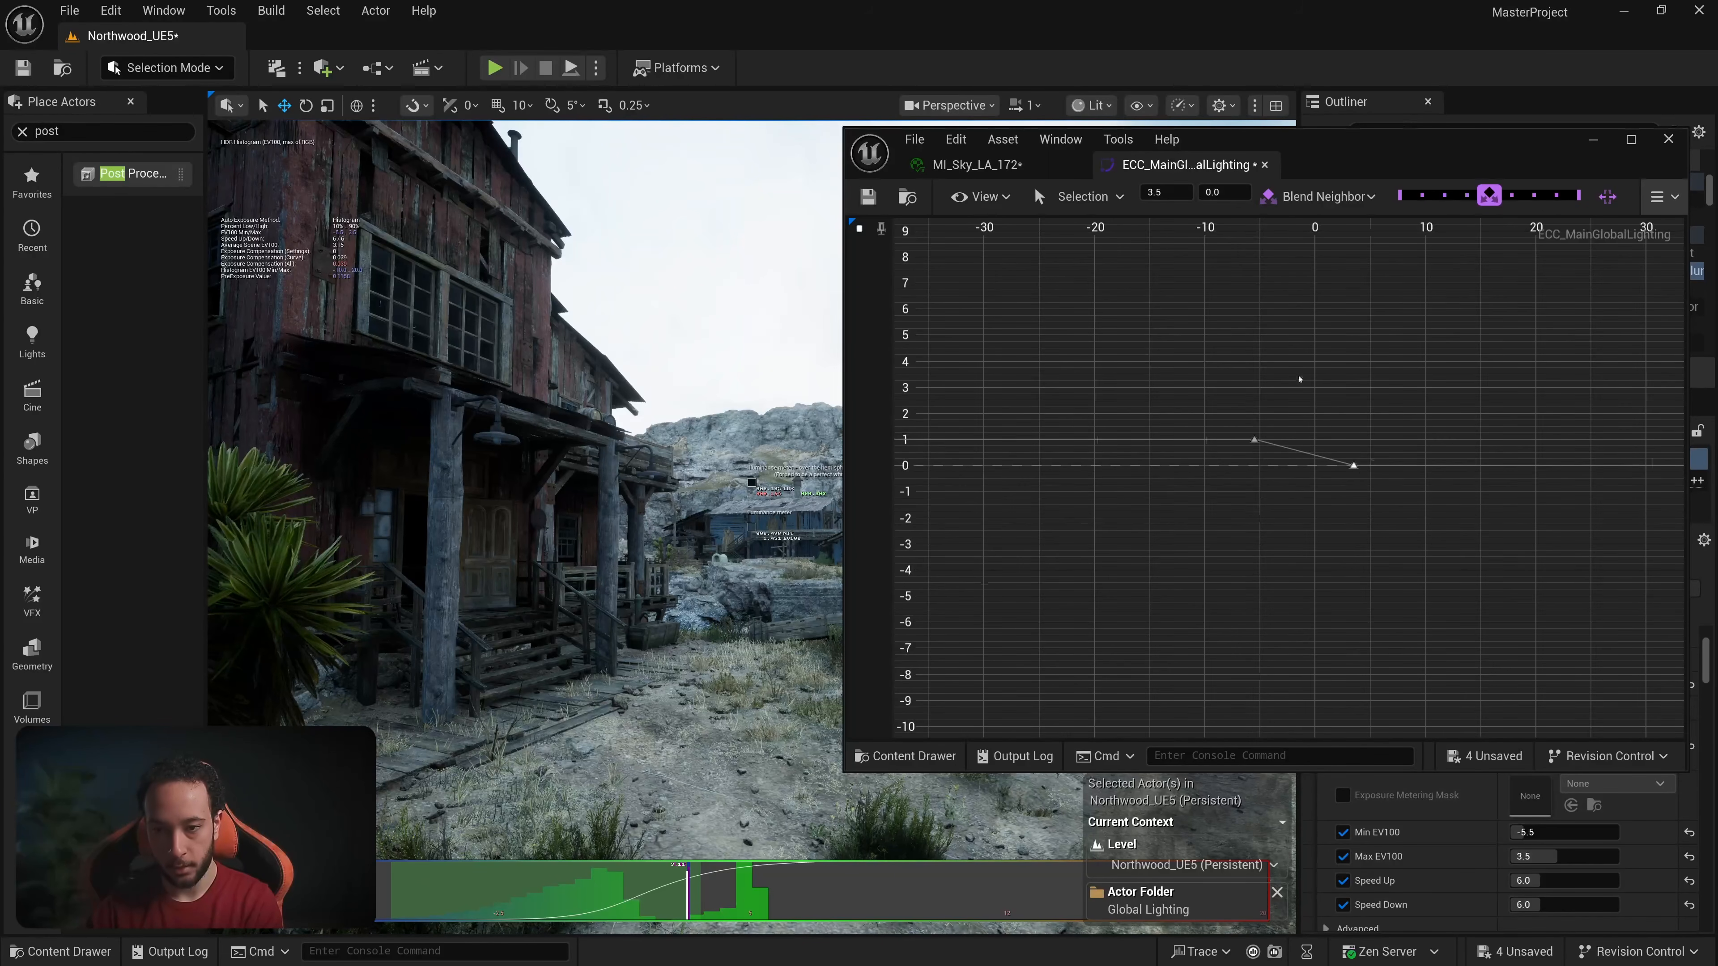
pyautogui.moveTo(1234, 192); pyautogui.dragTo(1208, 192)
pyautogui.click(1225, 193)
pyautogui.write('-2')
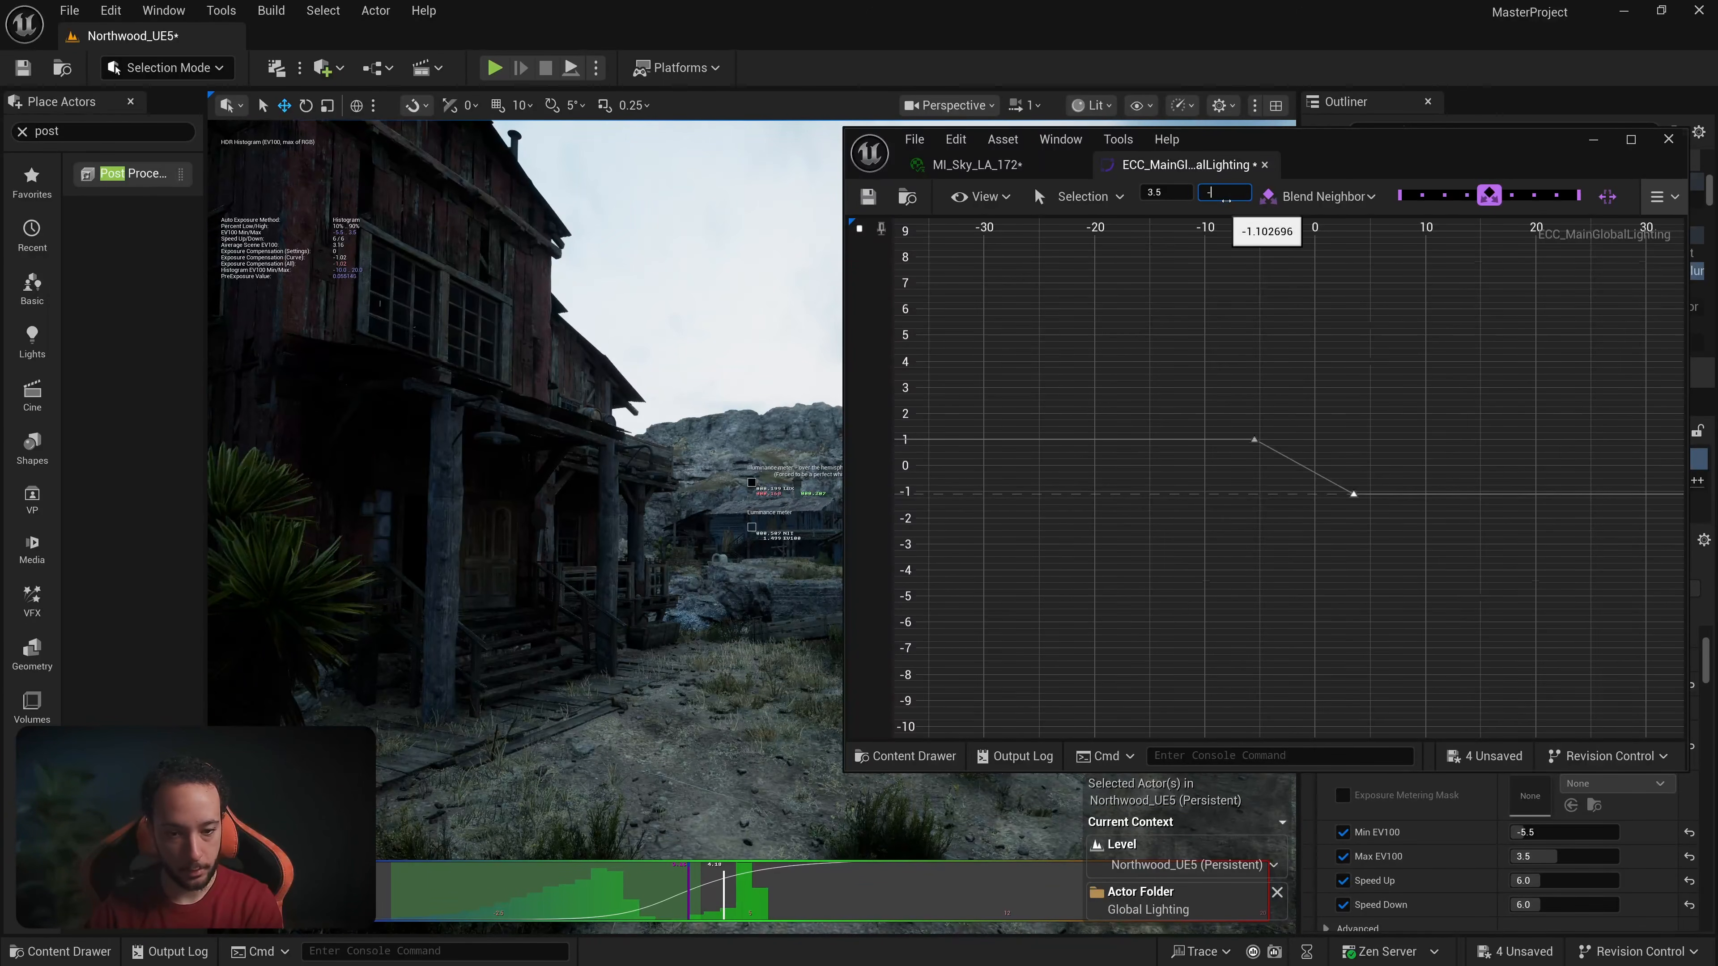
pyautogui.press('Return')
pyautogui.moveTo(717, 413); pyautogui.dragTo(575, 399, button='right')
pyautogui.moveTo(1379, 146); pyautogui.dragTo(1299, 128)
pyautogui.moveTo(766, 111); pyautogui.dragTo(1012, 229)
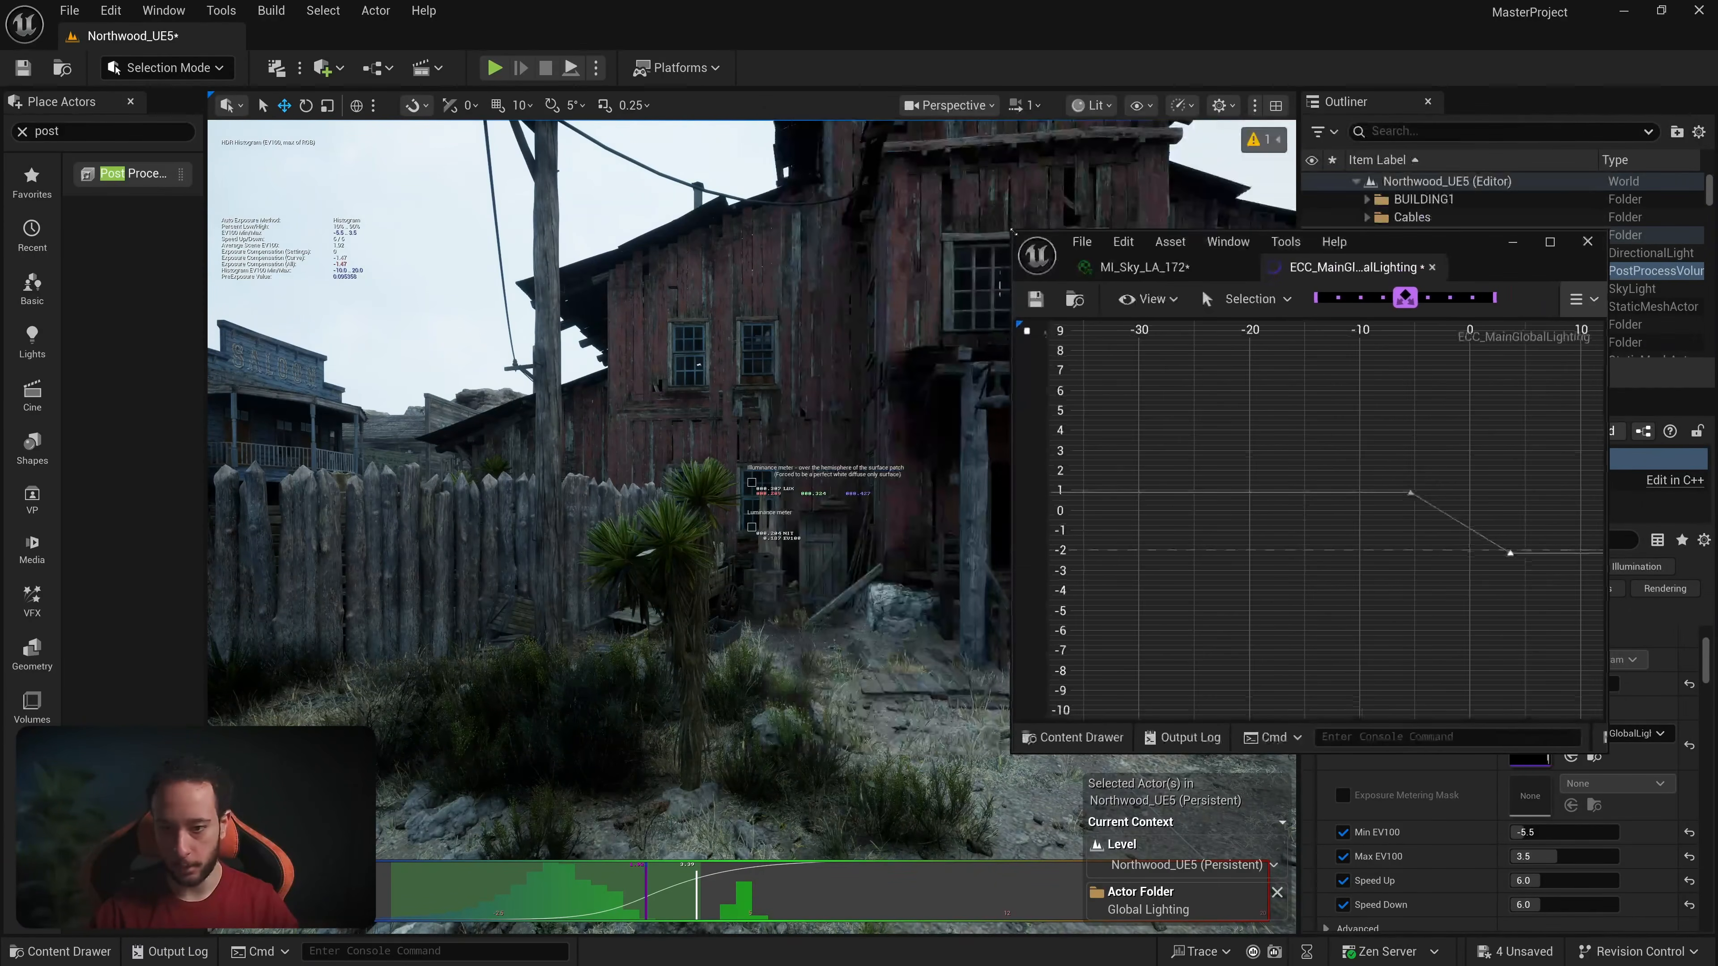
pyautogui.moveTo(1407, 241); pyautogui.dragTo(1478, 188)
# Step: Try values of 0 and -1 on the compensation curve key at time -5.5 while viewing the building interior
pyautogui.moveTo(845, 453); pyautogui.dragTo(947, 432, button='right')
pyautogui.moveTo(845, 453); pyautogui.dragTo(913, 457, button='right')
pyautogui.press('w')
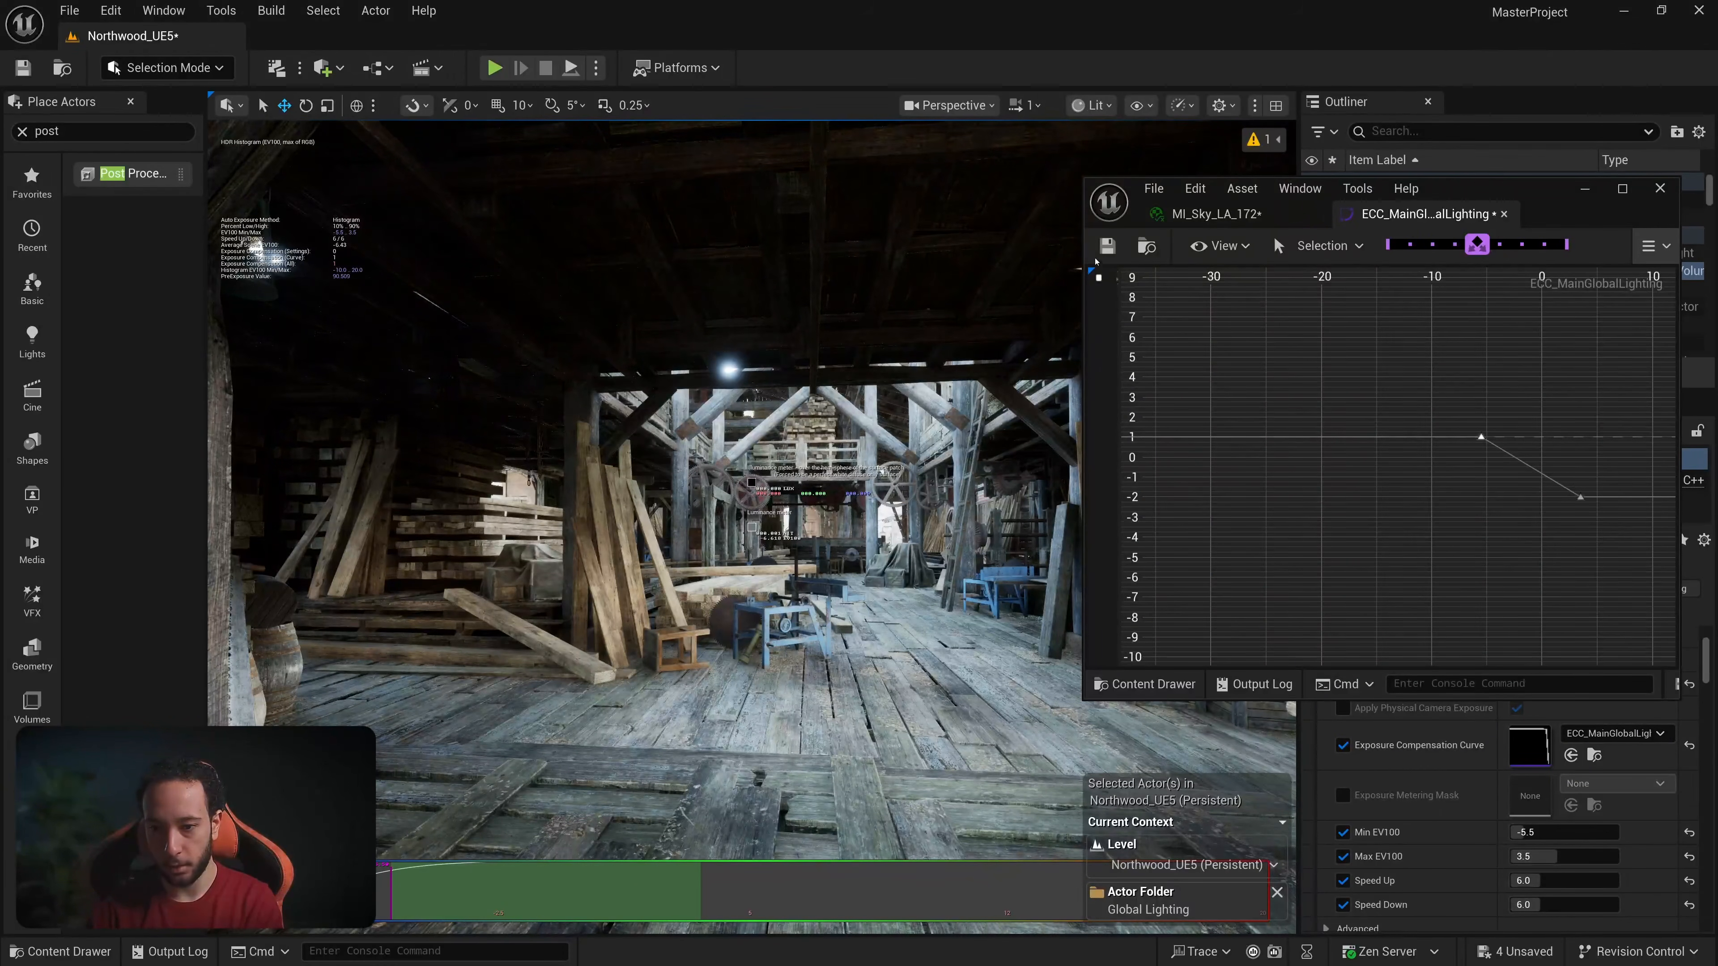
pyautogui.moveTo(1085, 257); pyautogui.dragTo(790, 224)
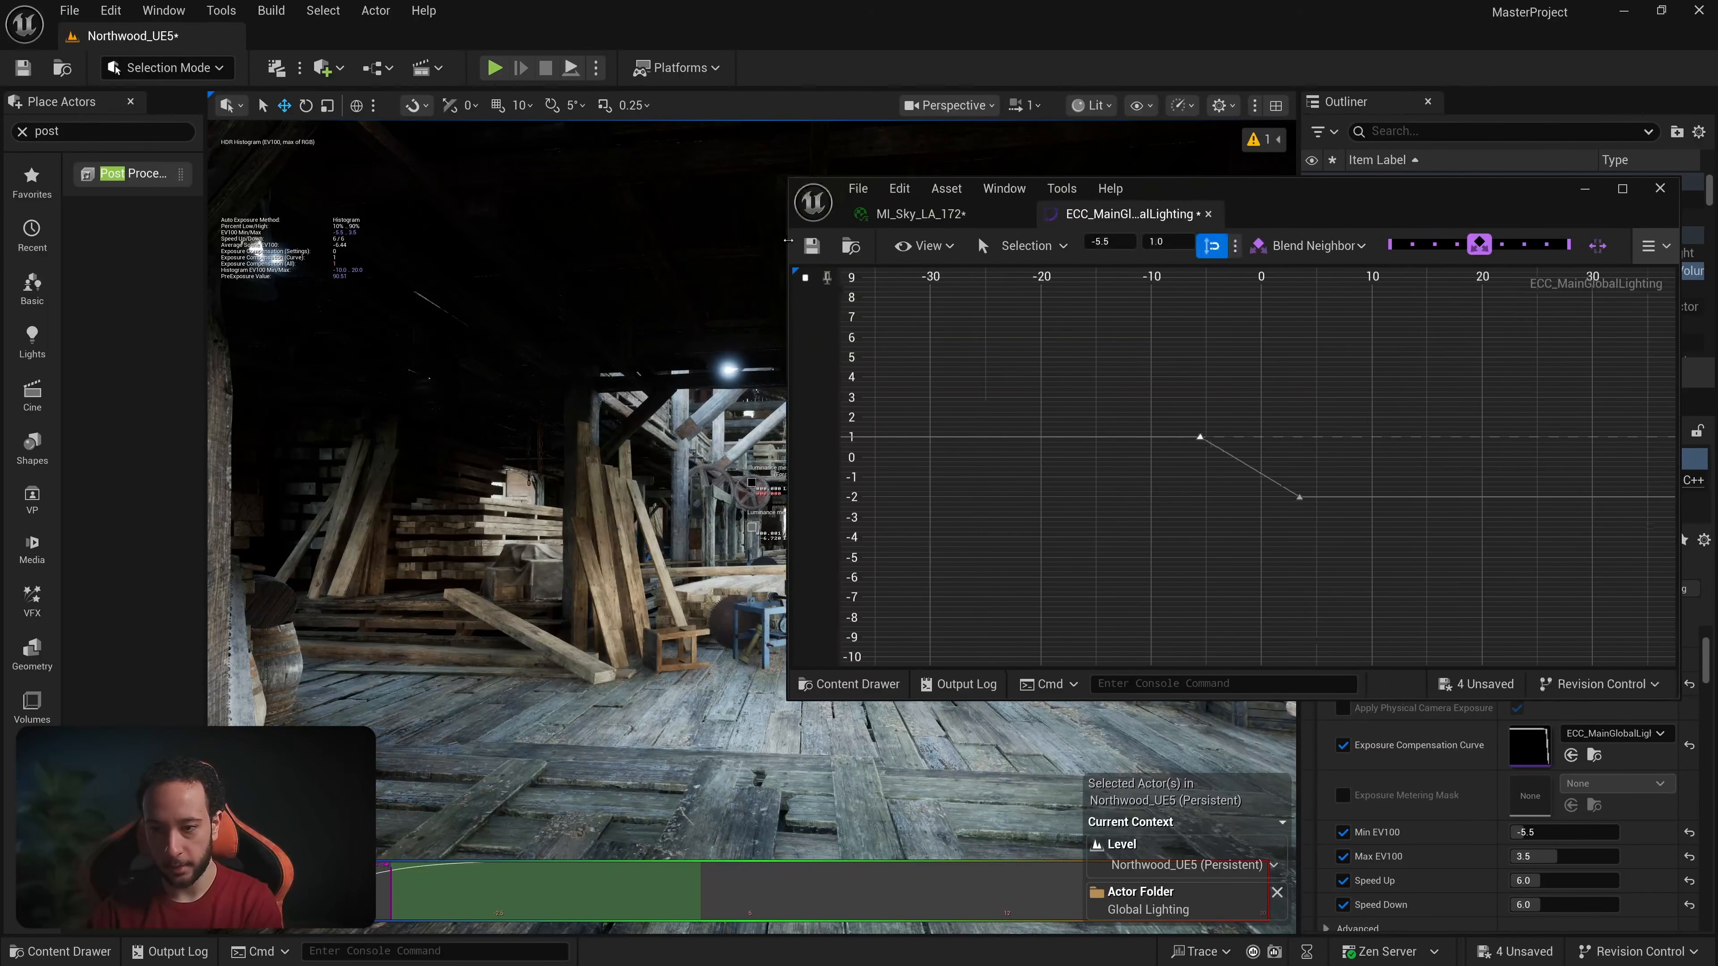
pyautogui.moveTo(1172, 242); pyautogui.dragTo(1163, 242)
pyautogui.click(1172, 242)
pyautogui.write('-0.5')
pyautogui.press('Return')
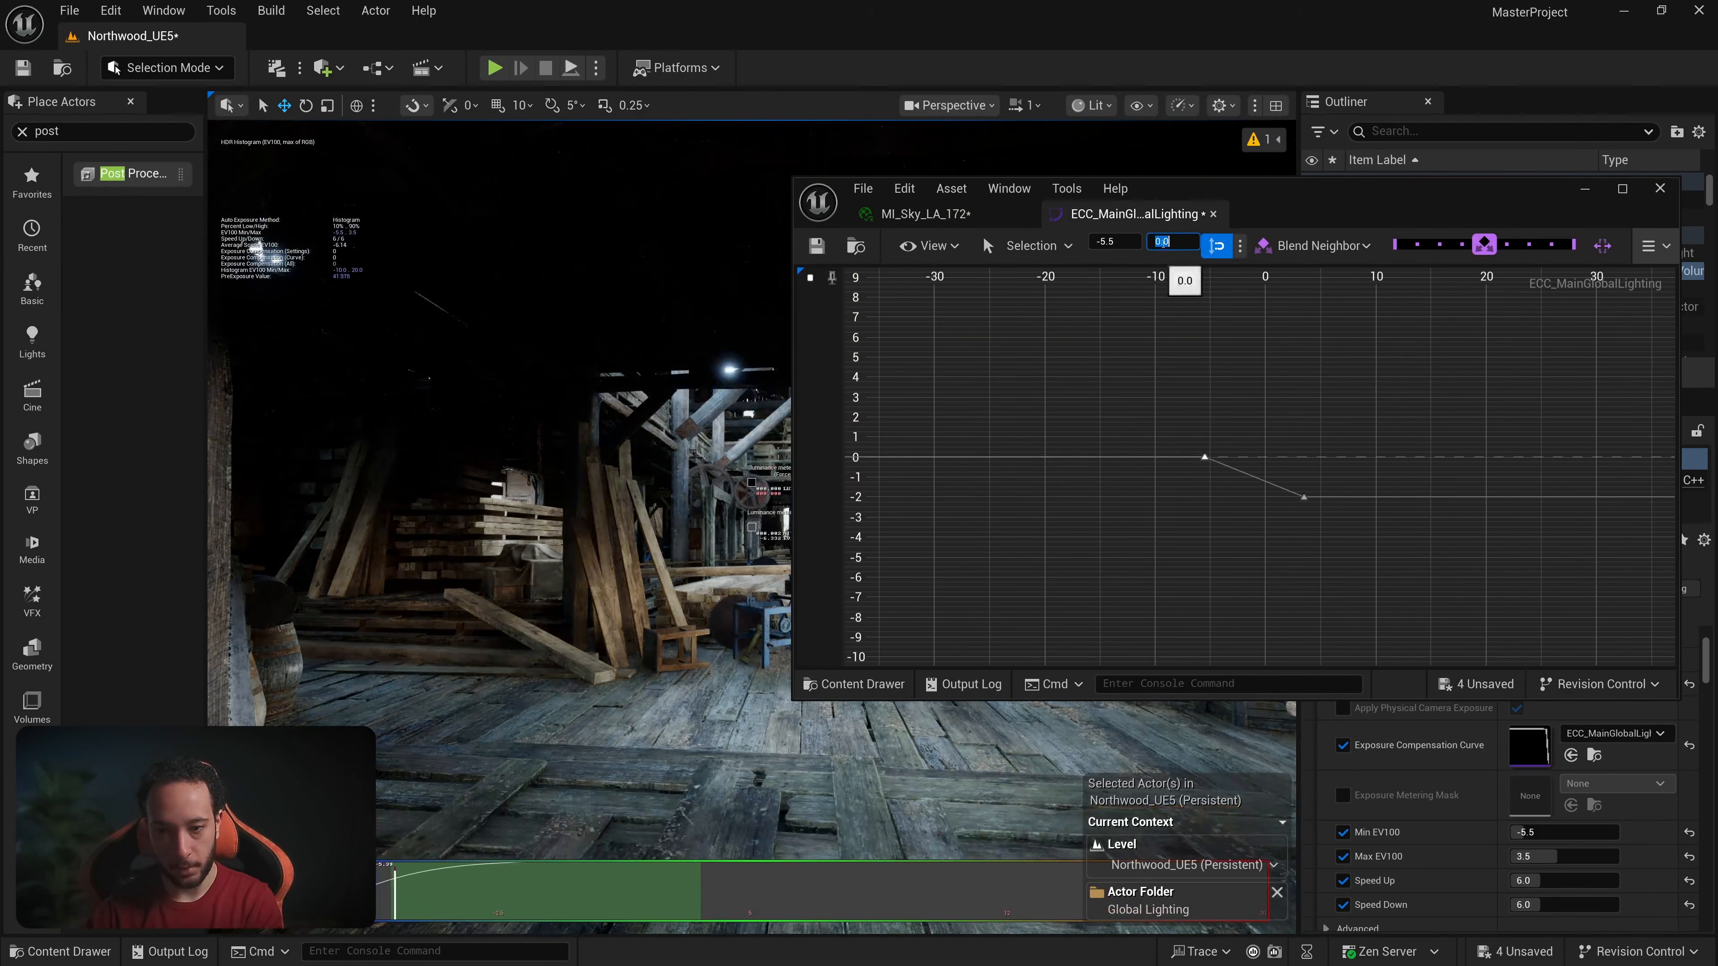
pyautogui.write('-1')
pyautogui.press('Return')
# Step: Set the compensation curve key at time -5.5 to -2.2 while viewing the darker part of the interior
pyautogui.click(1304, 498)
pyautogui.press('w')
pyautogui.moveTo(500, 474); pyautogui.dragTo(744, 473, button='right')
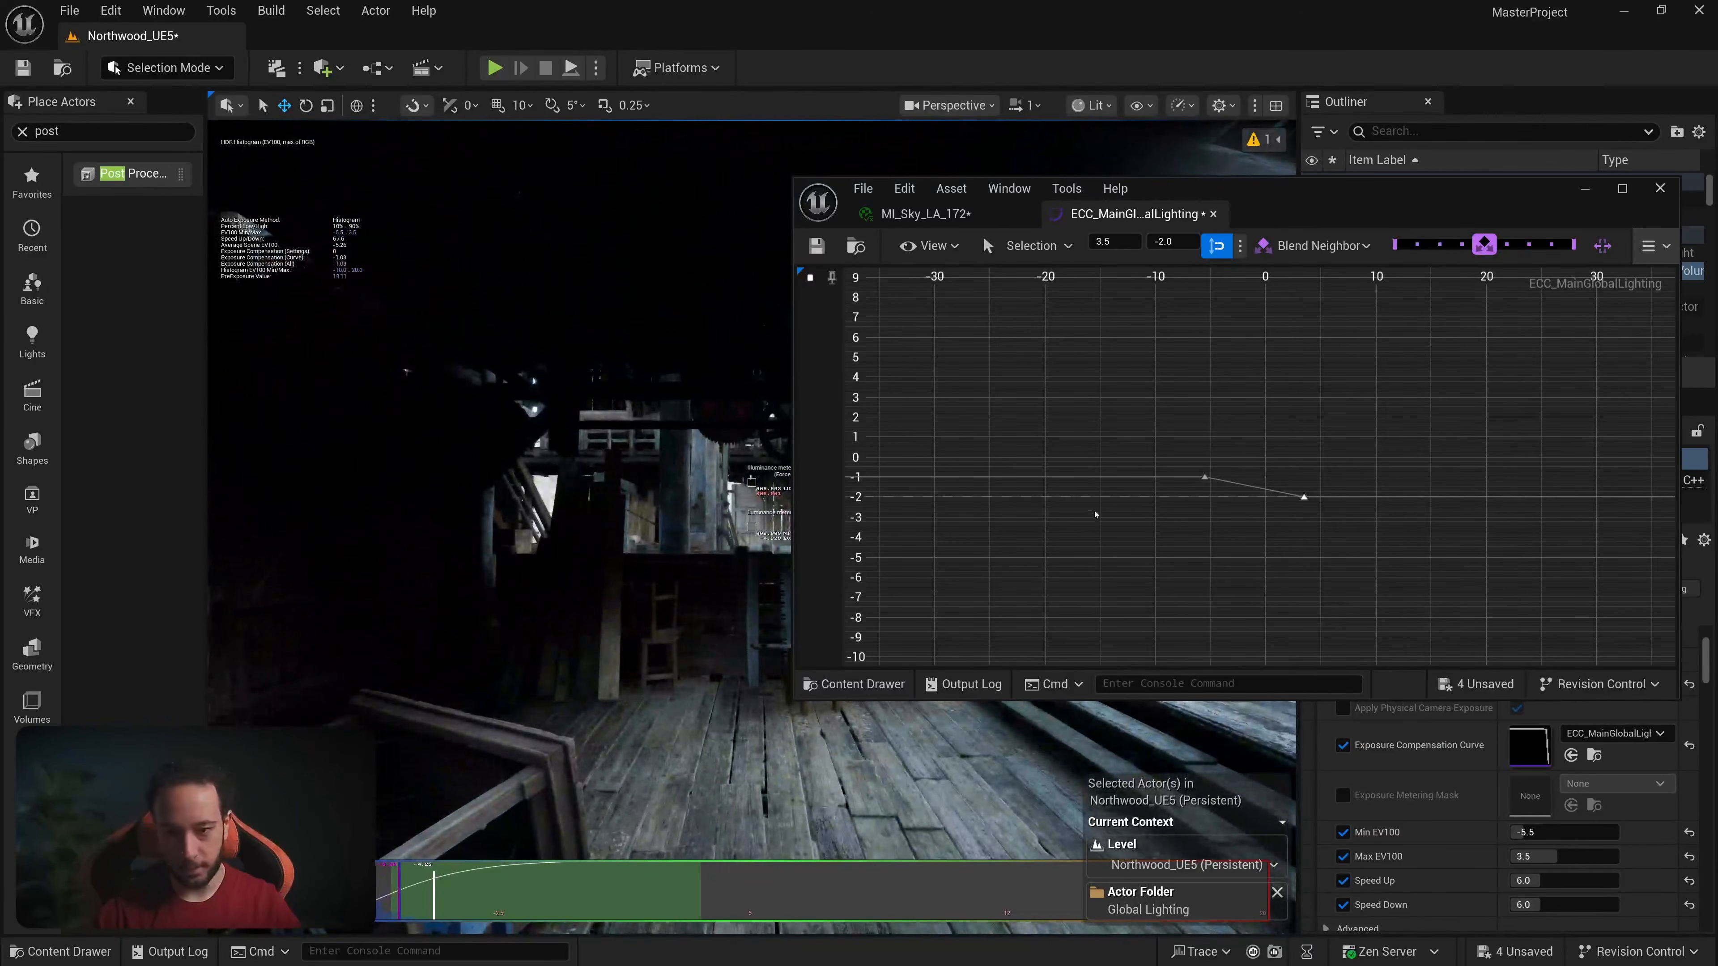
pyautogui.moveTo(501, 473); pyautogui.dragTo(731, 474, button='right')
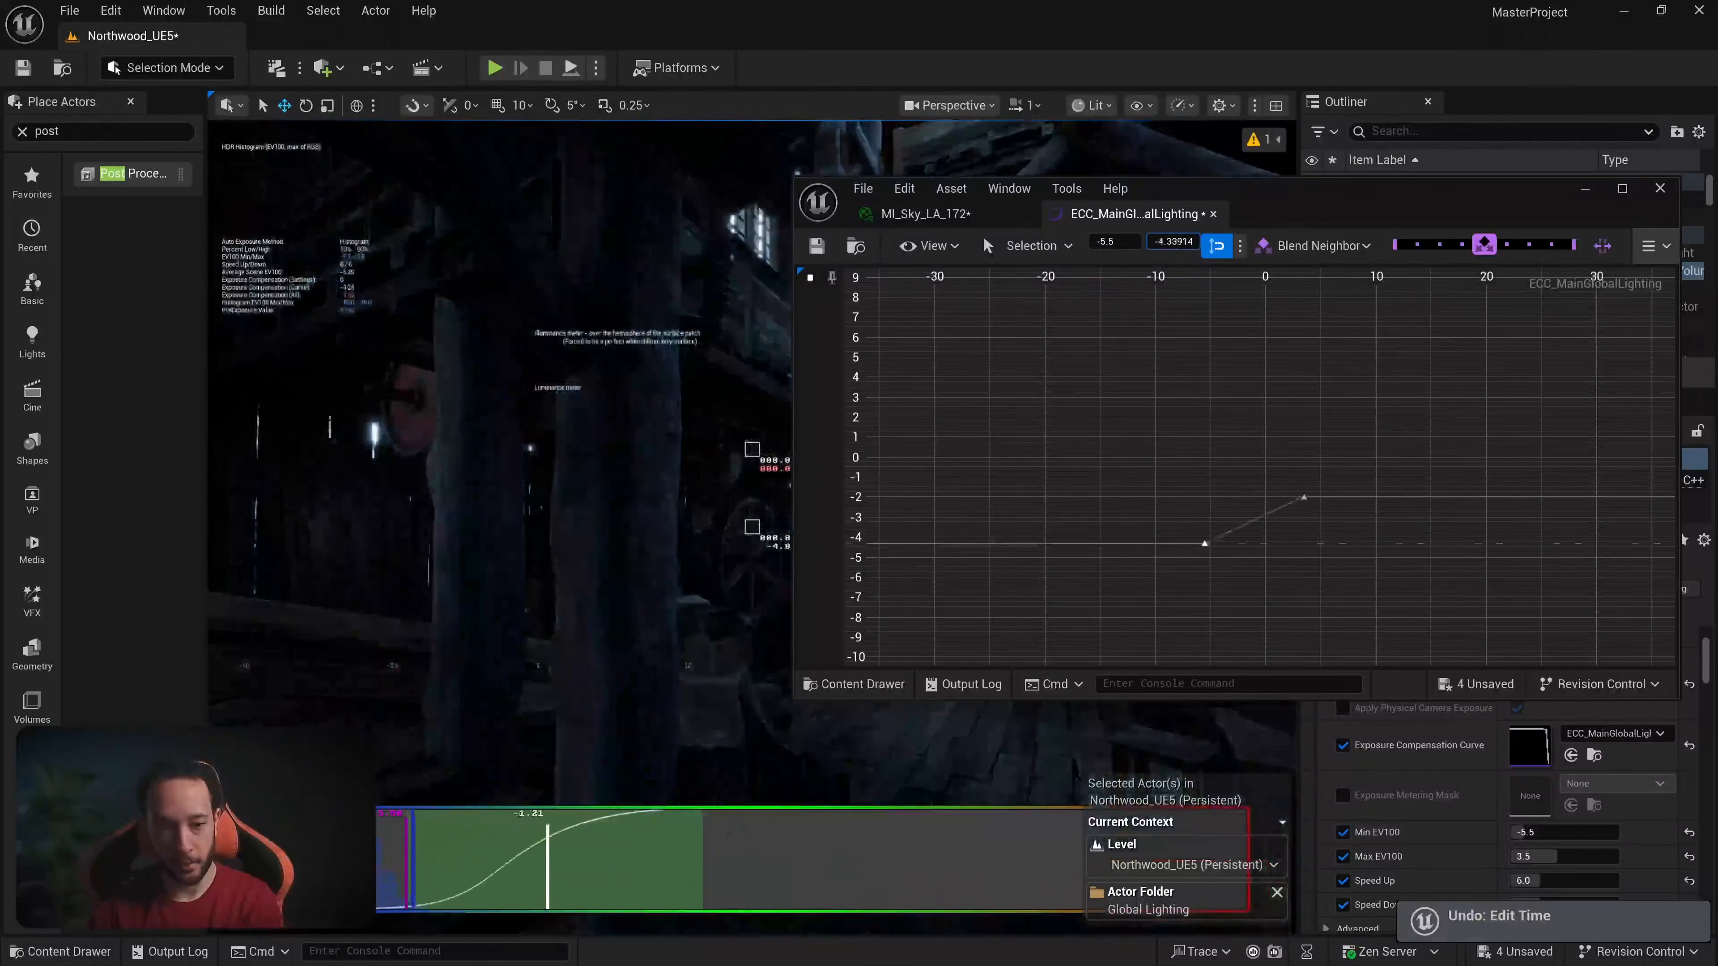
pyautogui.moveTo(1175, 242); pyautogui.dragTo(1209, 241)
pyautogui.click(1174, 242)
pyautogui.write('-2.2')
pyautogui.press('Return')
# Step: Set the compensation curve key at time 3.5 to -4 while viewing the canyon outside
pyautogui.moveTo(606, 467); pyautogui.dragTo(748, 471, button='right')
pyautogui.press('w')
pyautogui.moveTo(520, 472); pyautogui.dragTo(406, 469, button='right')
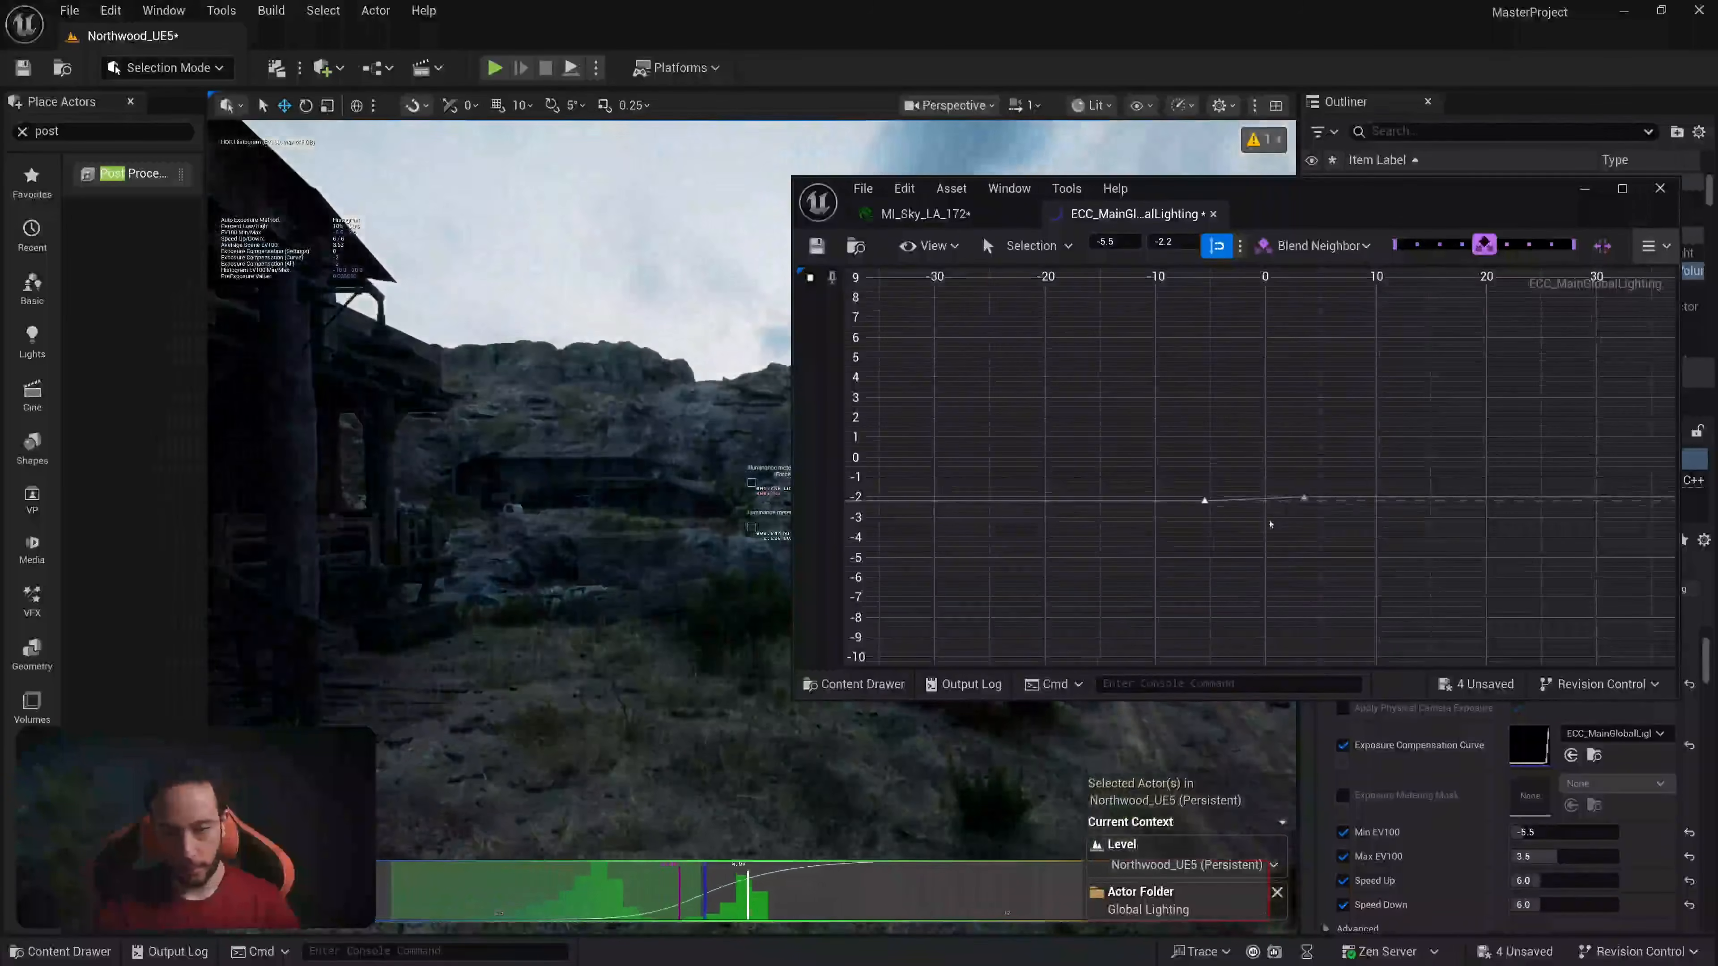
pyautogui.click(1304, 498)
pyautogui.moveTo(1174, 241); pyautogui.dragTo(1139, 242)
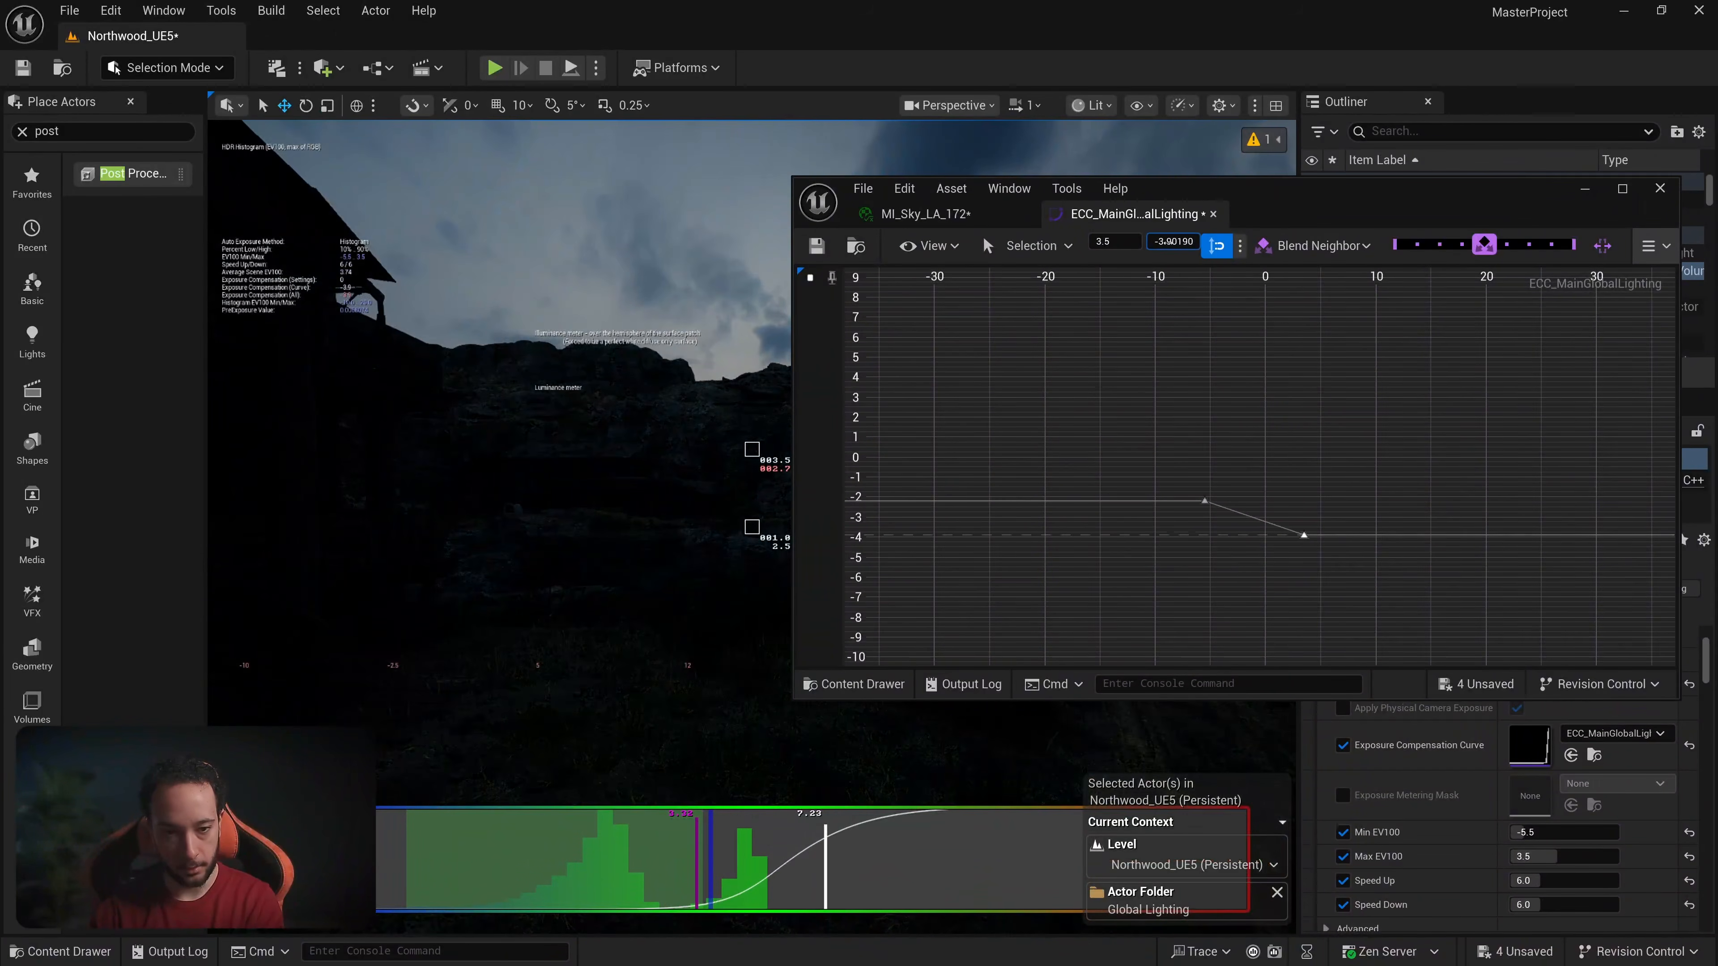
pyautogui.click(1174, 245)
pyautogui.write('-4')
pyautogui.press('Return')
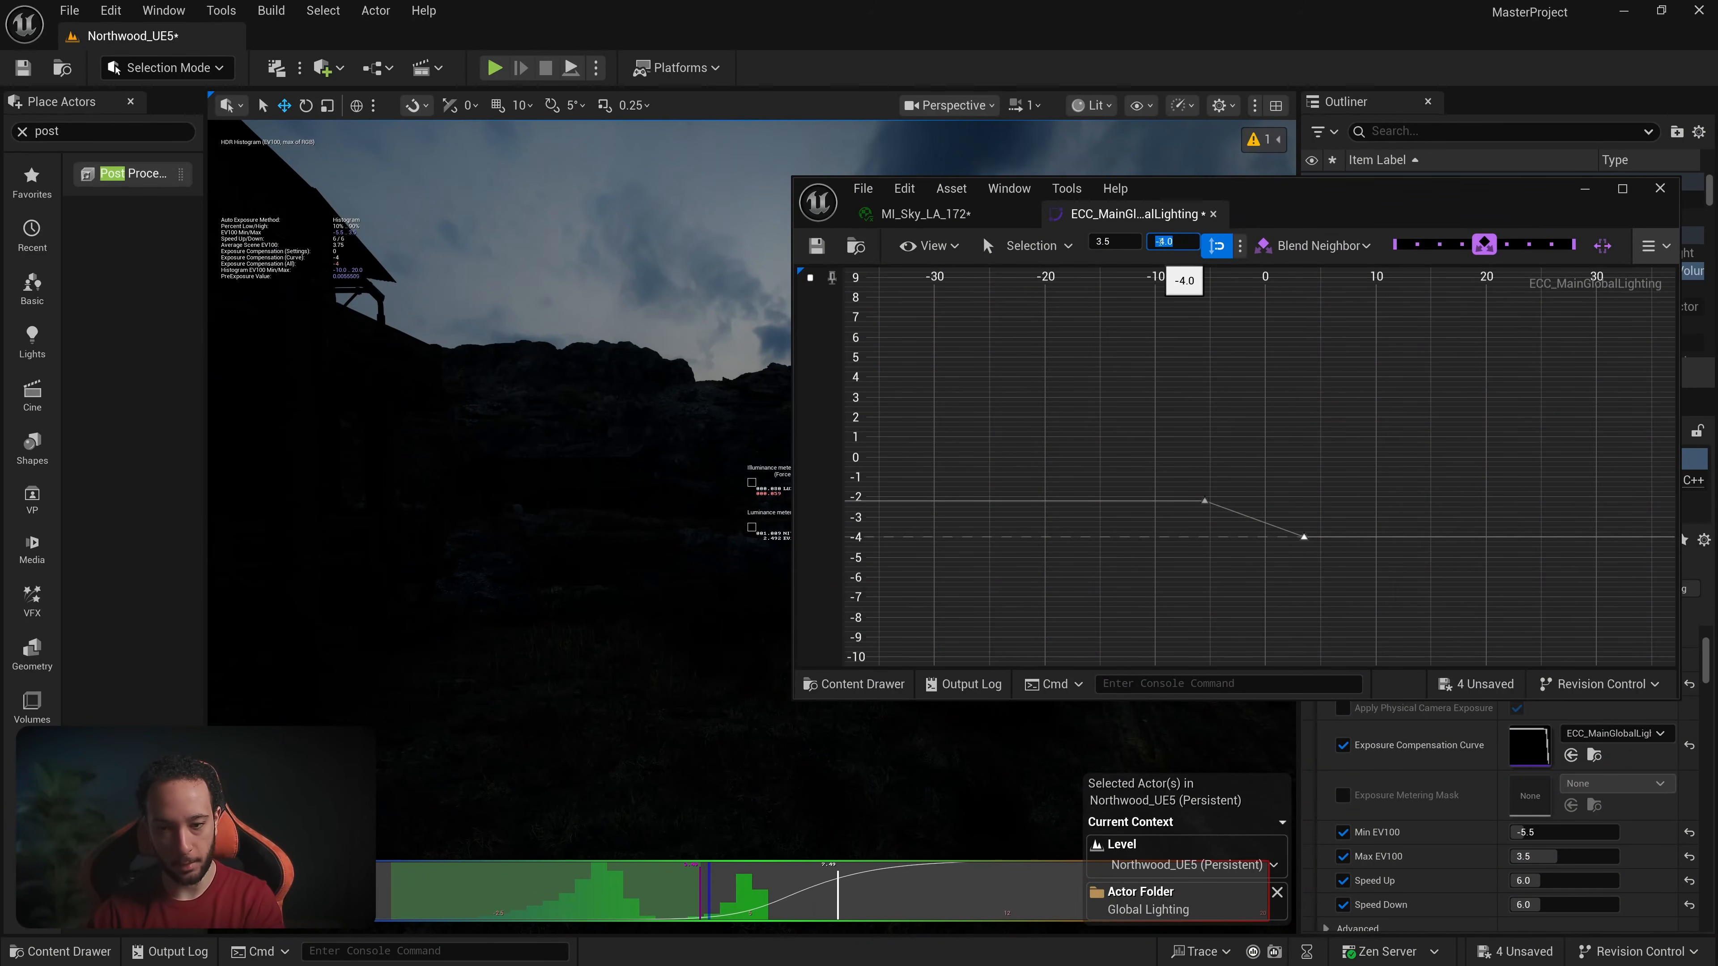
# Step: Examine how the darker exposure looks inside the building and along the canyon road under the sky
pyautogui.moveTo(1316, 192); pyautogui.dragTo(1329, 151)
pyautogui.moveTo(703, 406); pyautogui.dragTo(568, 433, button='right')
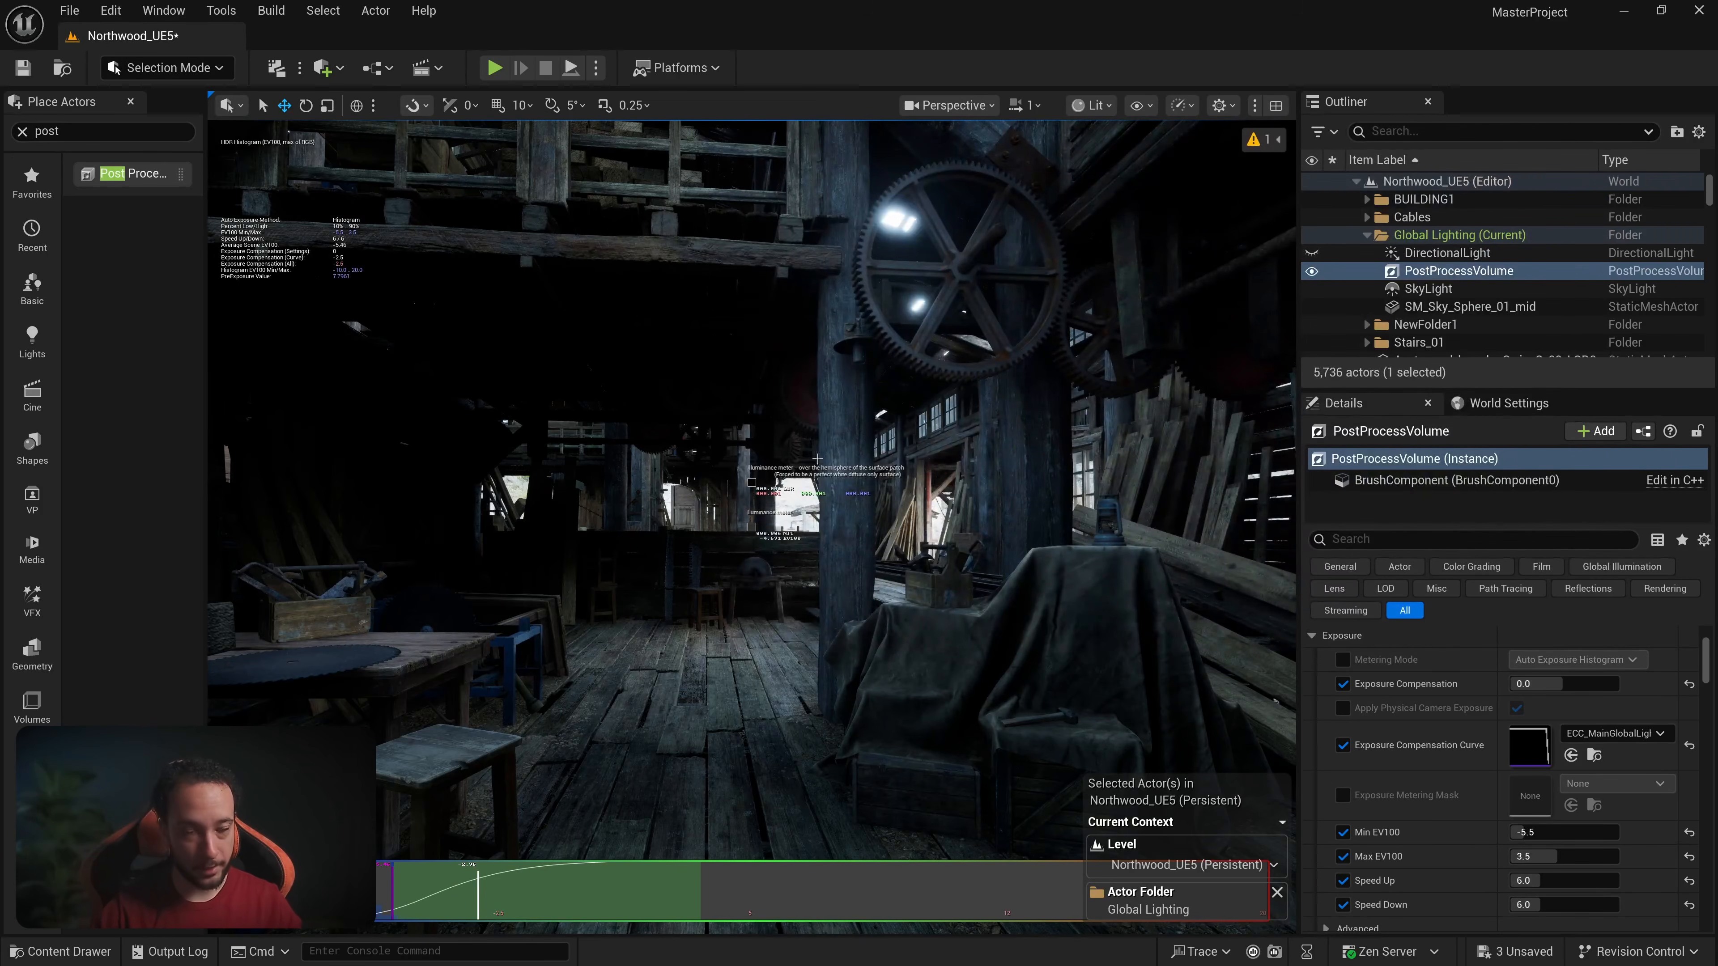
pyautogui.moveTo(818, 459); pyautogui.dragTo(917, 470, button='right')
pyautogui.press('w')
pyautogui.press('s')
pyautogui.moveTo(452, 276); pyautogui.dragTo(724, 276, button='right')
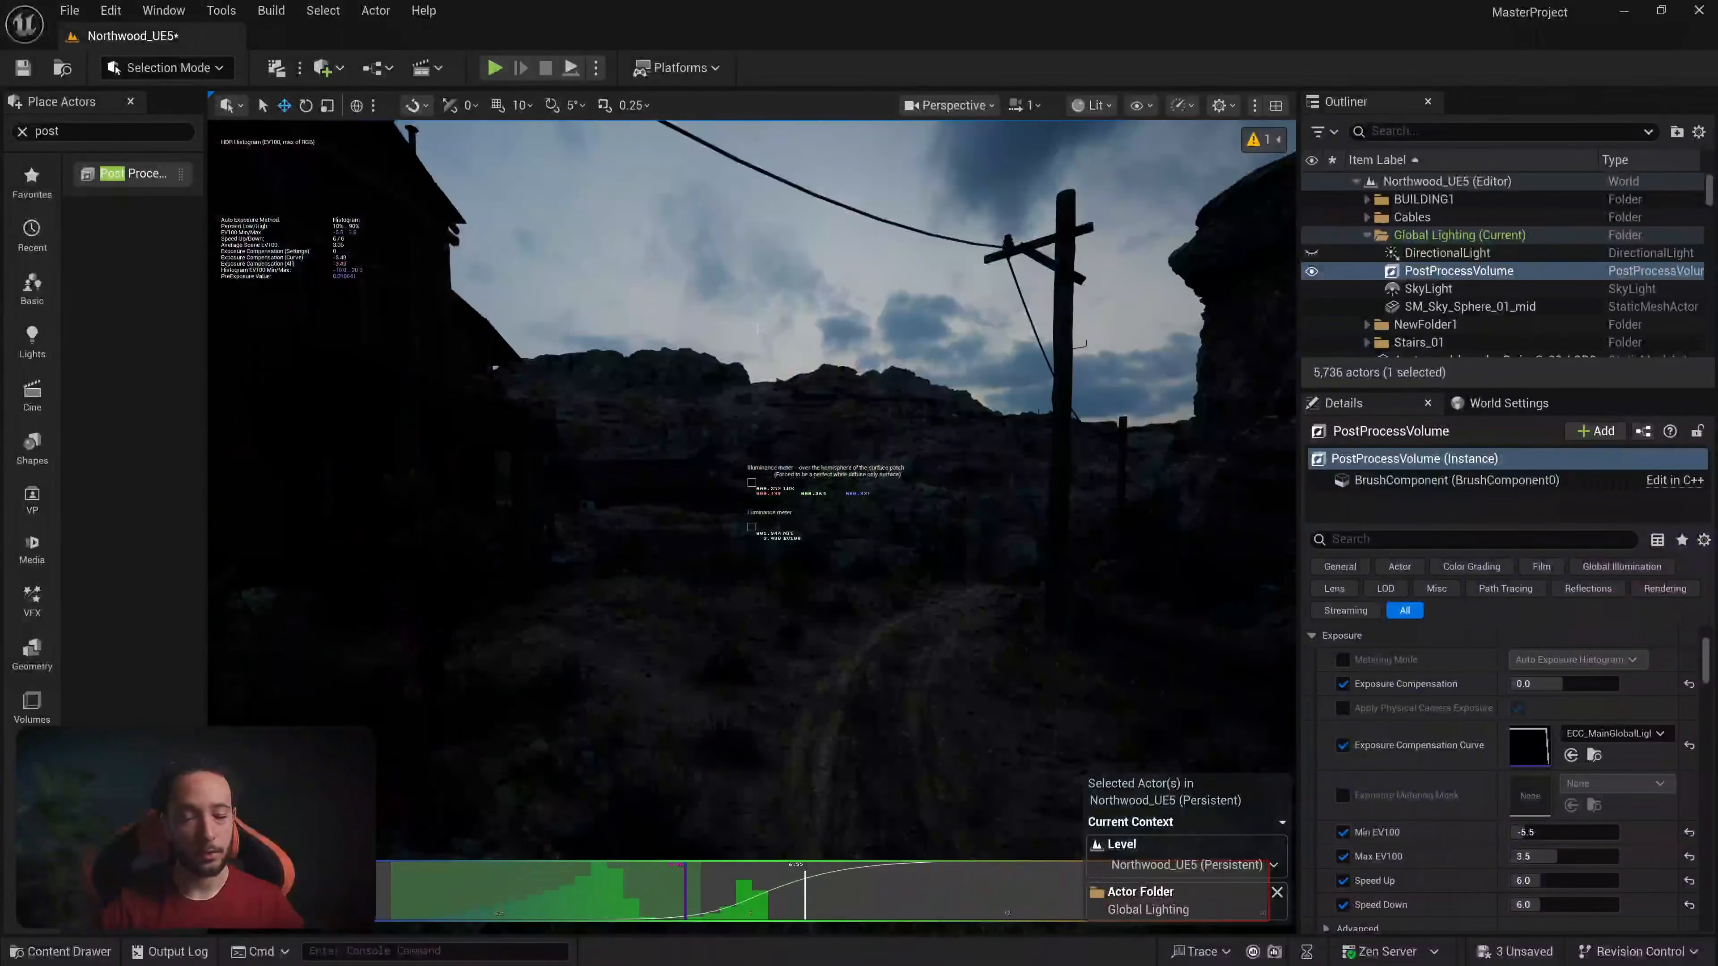
pyautogui.moveTo(778, 405); pyautogui.dragTo(656, 379, button='right')
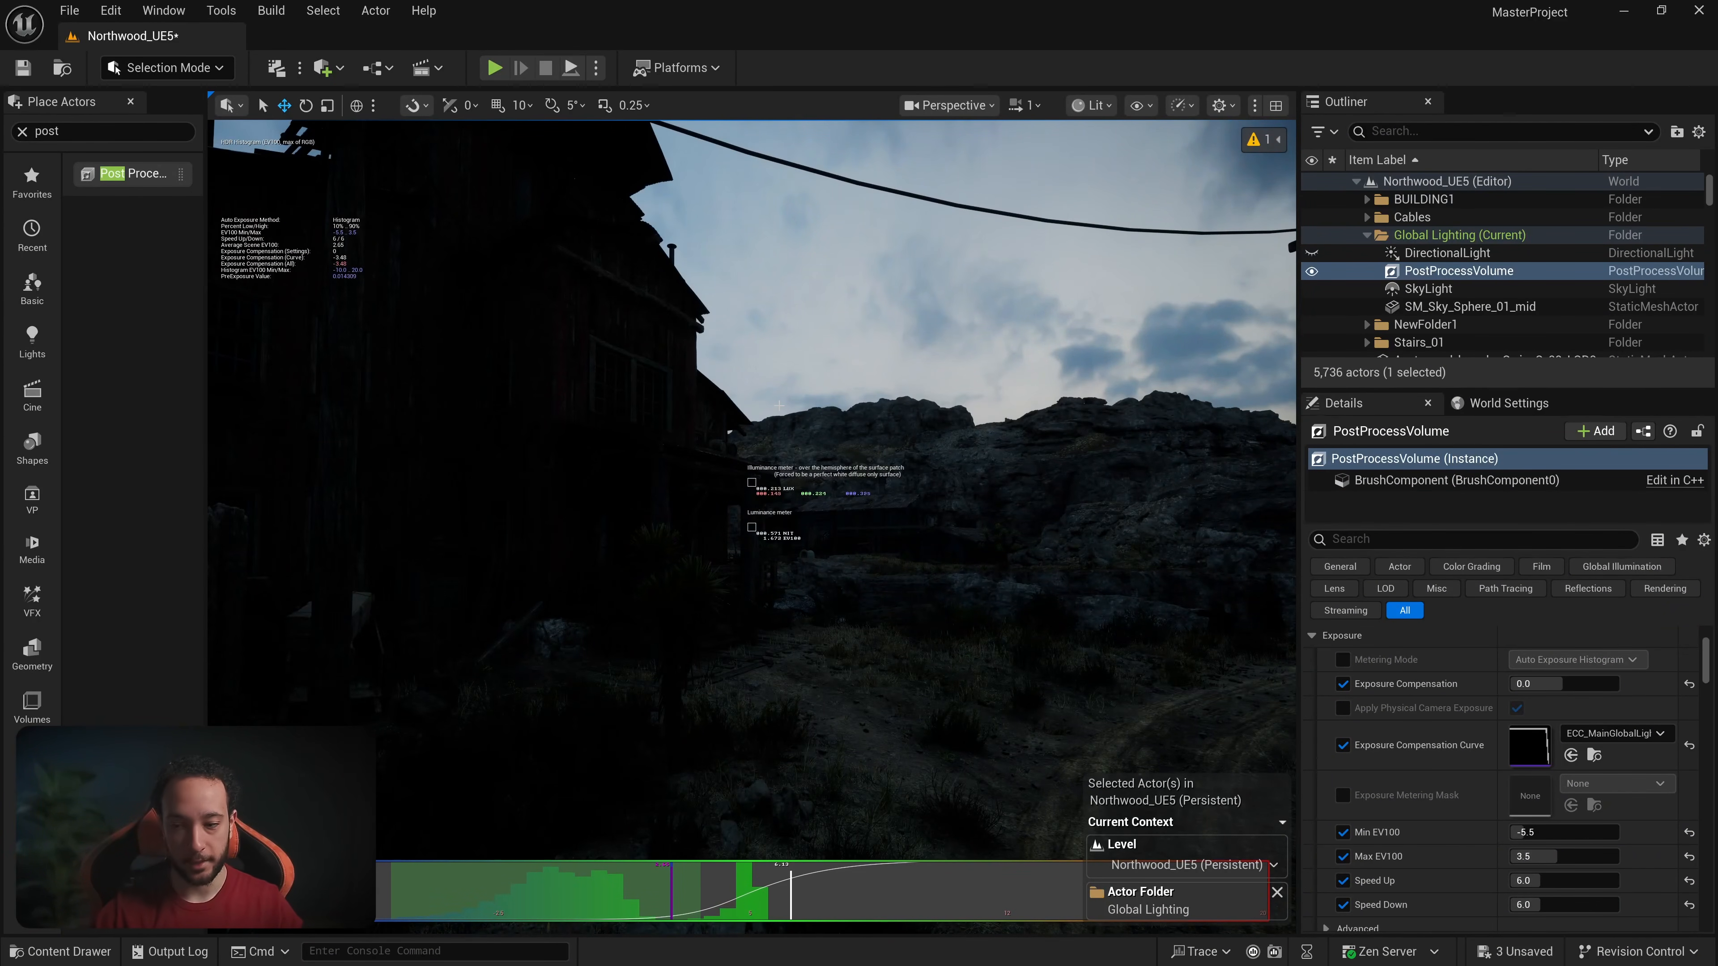
pyautogui.scroll(-1, 1419, 667)
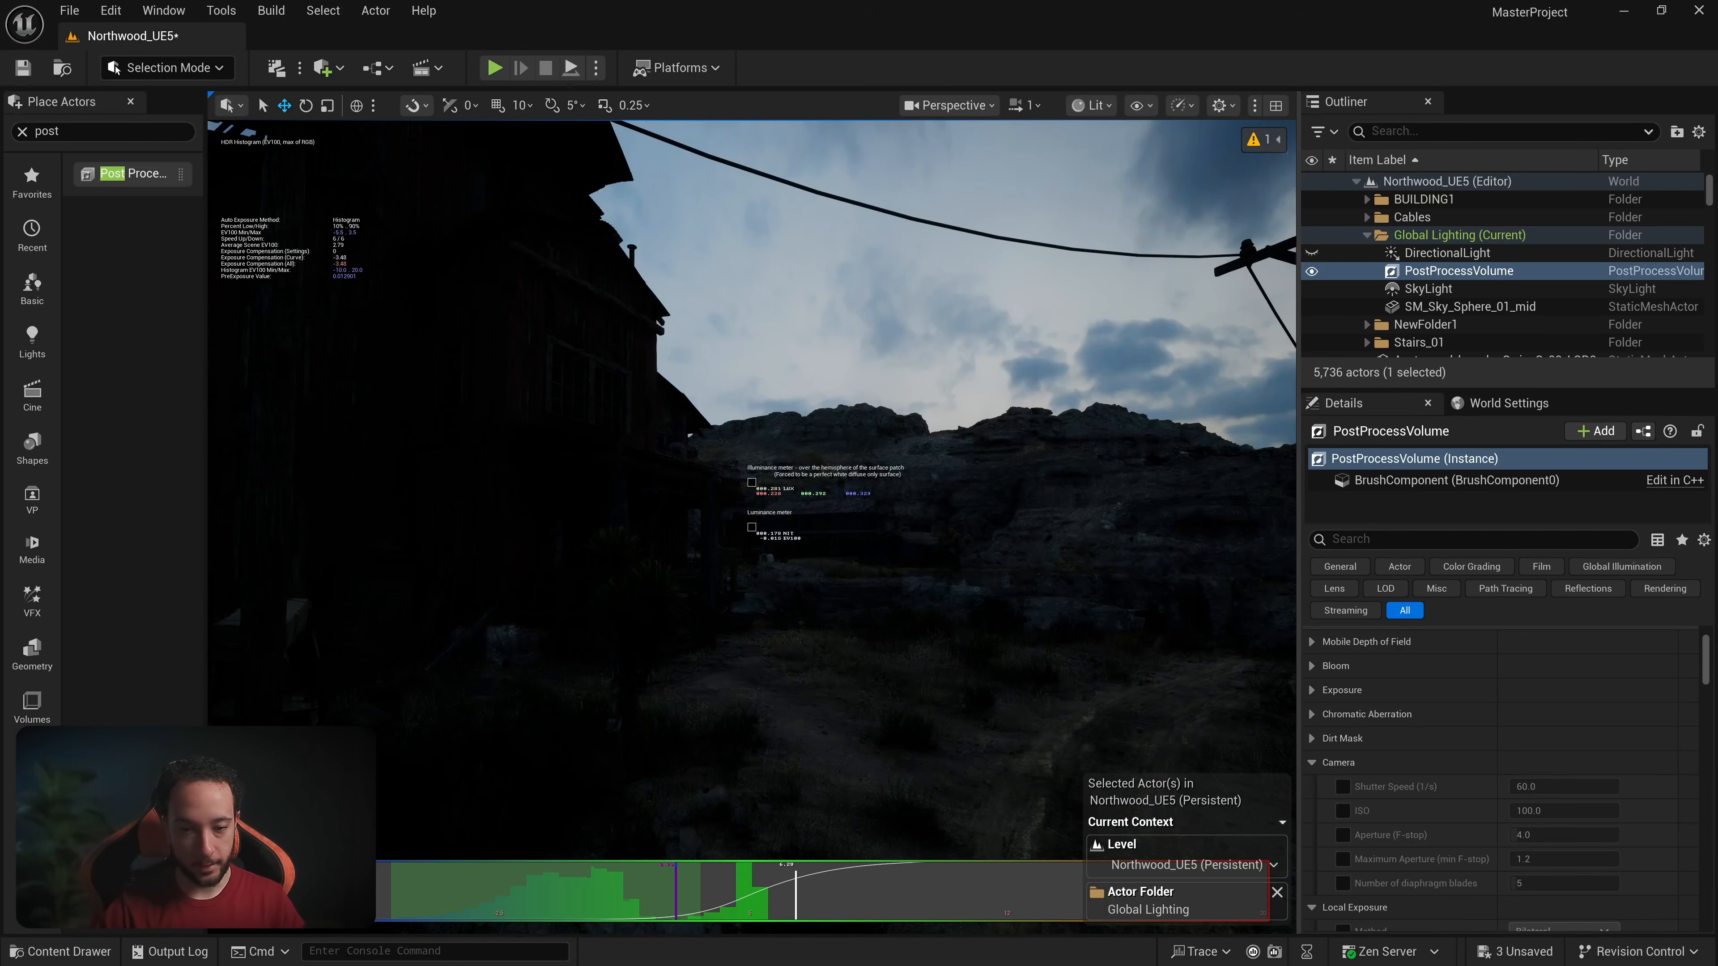
pyautogui.moveTo(1046, 441); pyautogui.dragTo(1013, 441, button='right')
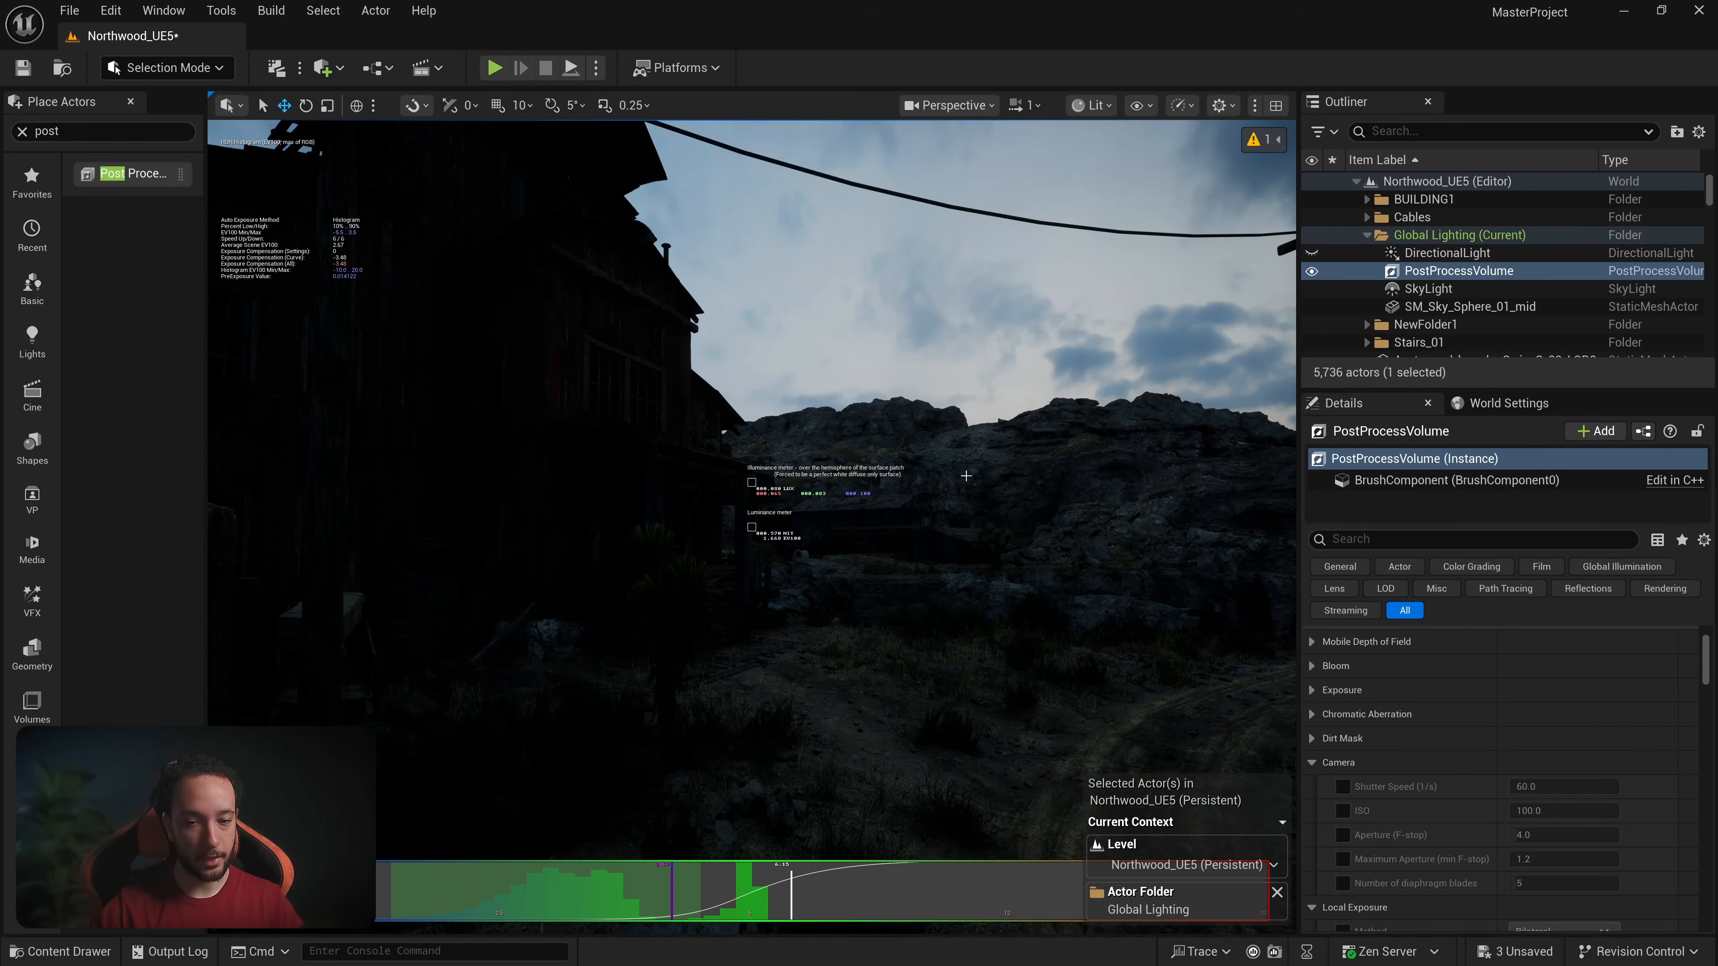
pyautogui.moveTo(913, 582); pyautogui.dragTo(954, 582, button='right')
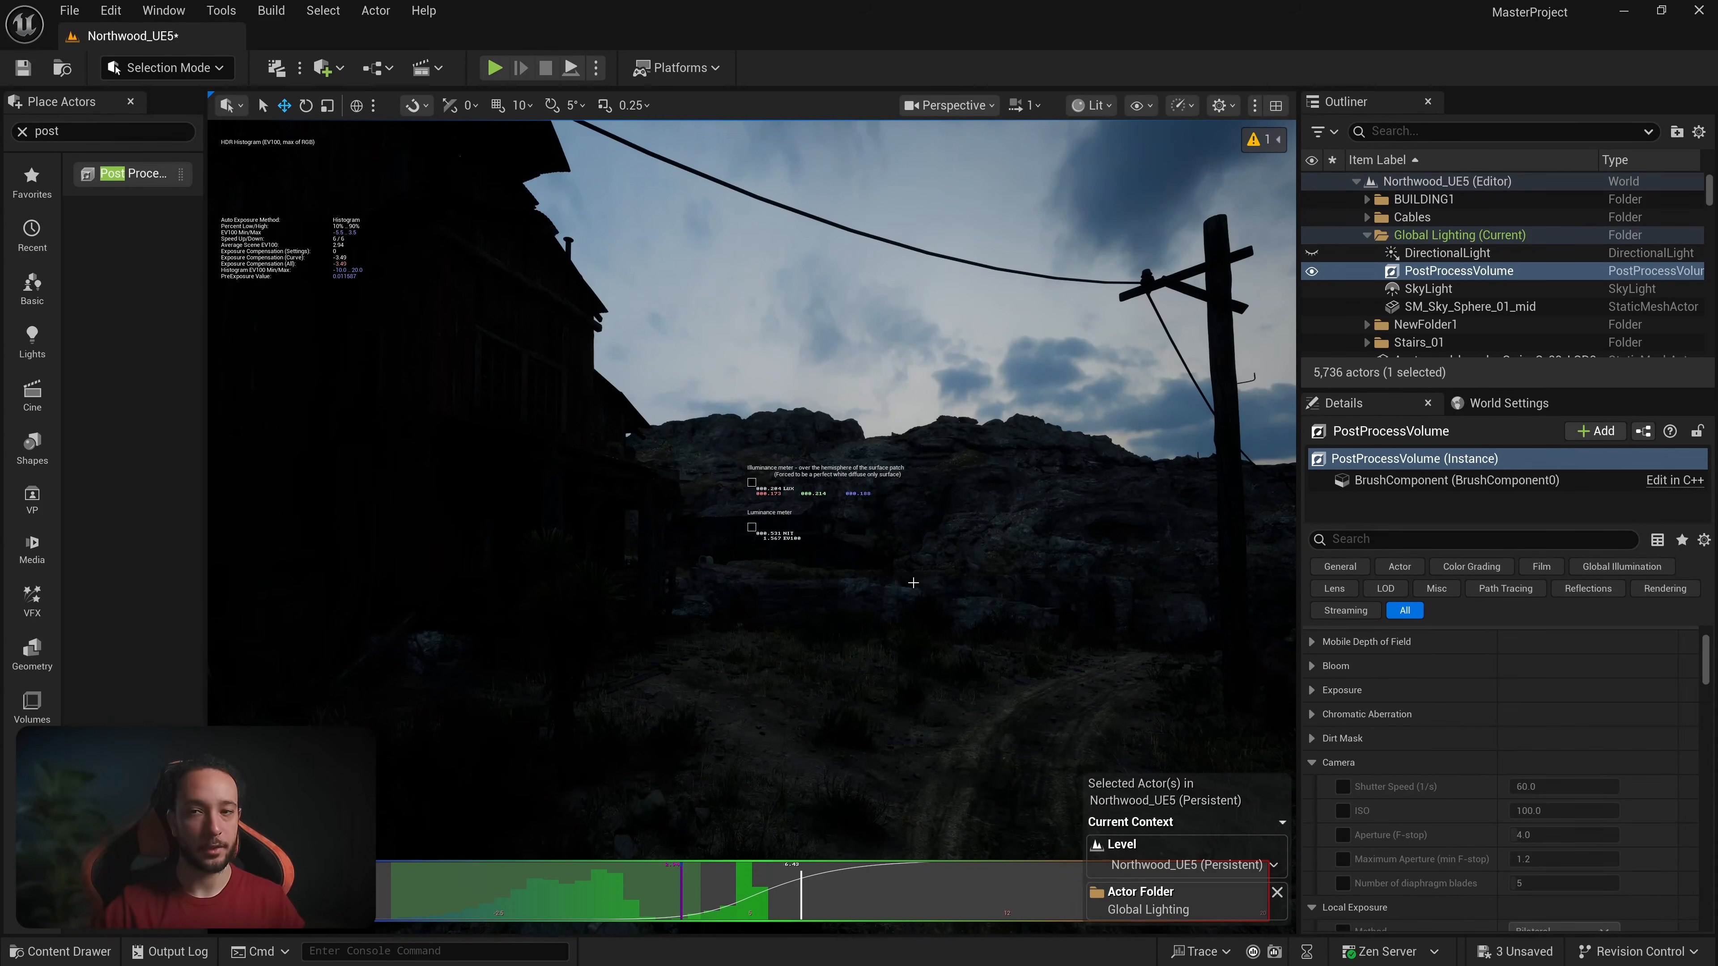
pyautogui.moveTo(1084, 257); pyautogui.dragTo(1138, 258, button='right')
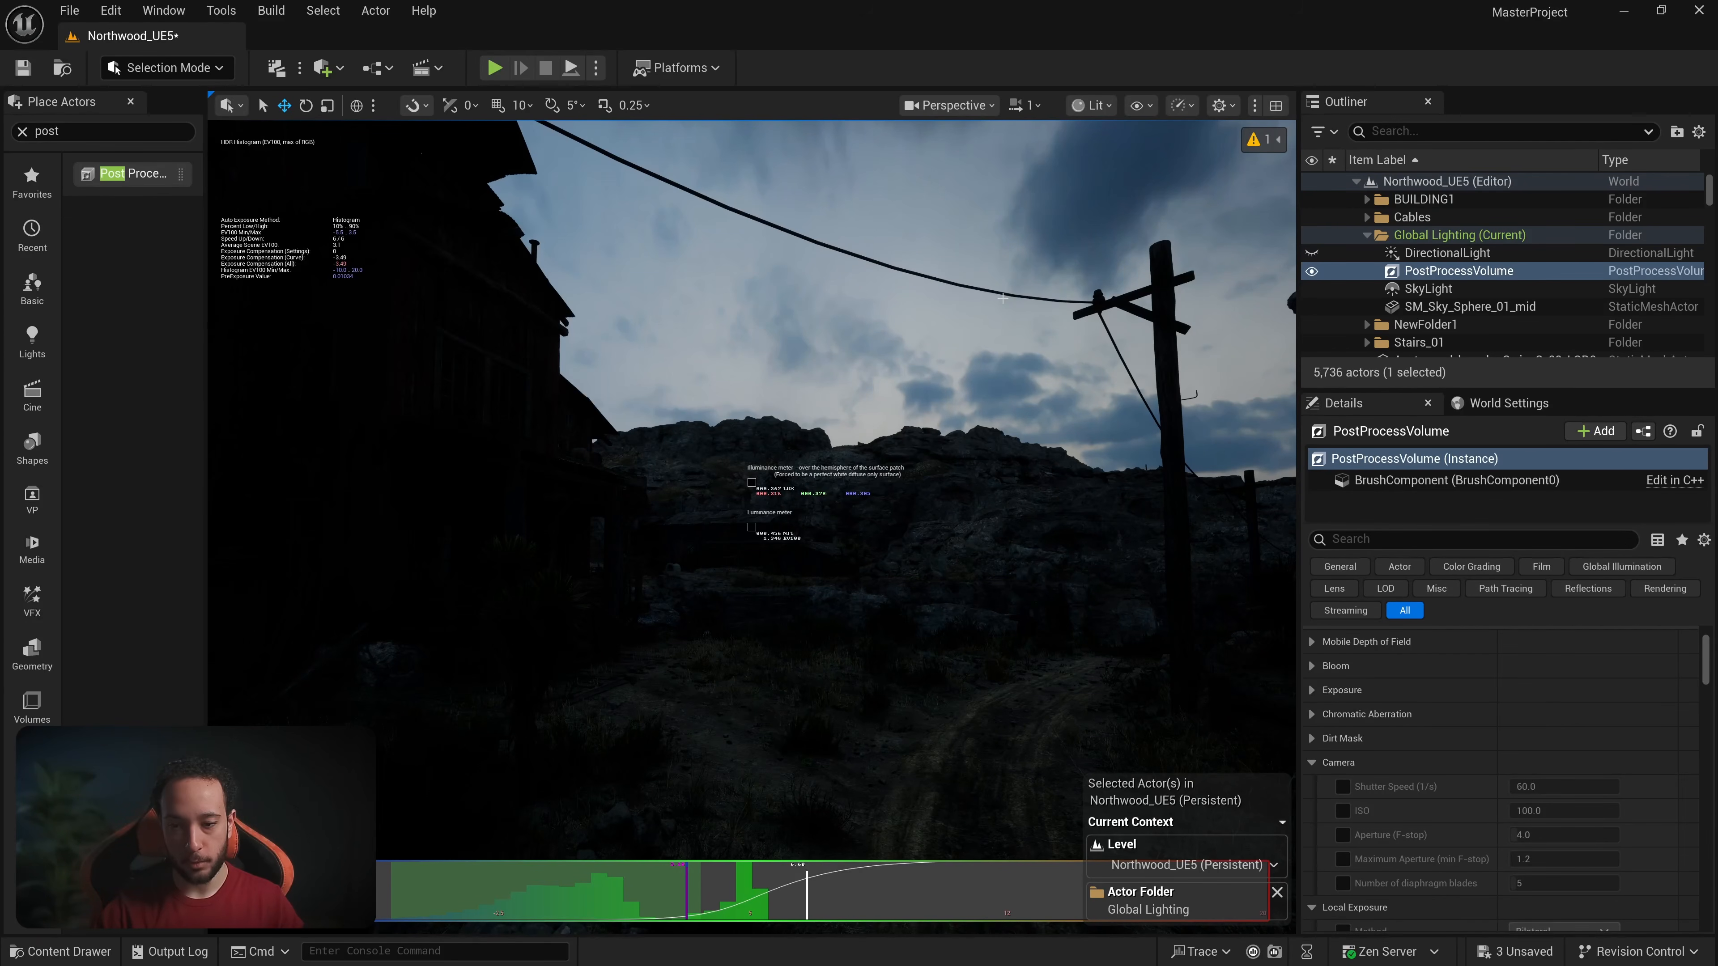
pyautogui.moveTo(1007, 327); pyautogui.dragTo(1006, 350, button='right')
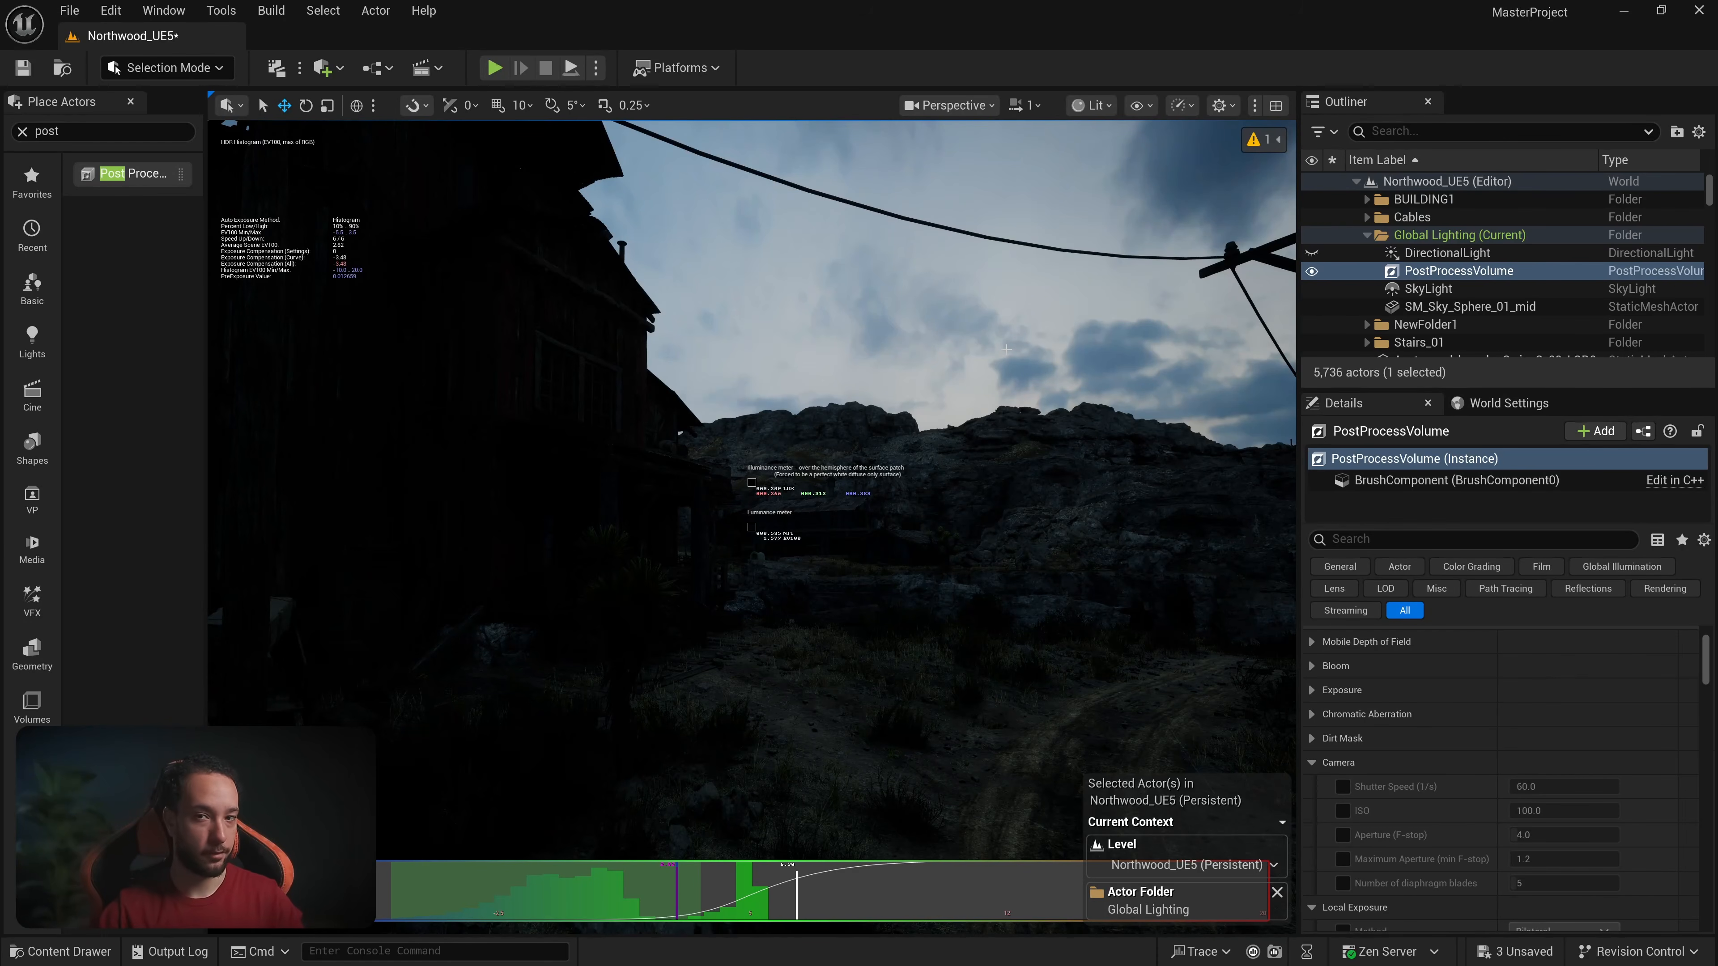
# Step: Place a cube above the rocky landscape and assign it the M_GreyBall material
pyautogui.click(22, 130)
pyautogui.write('cube')
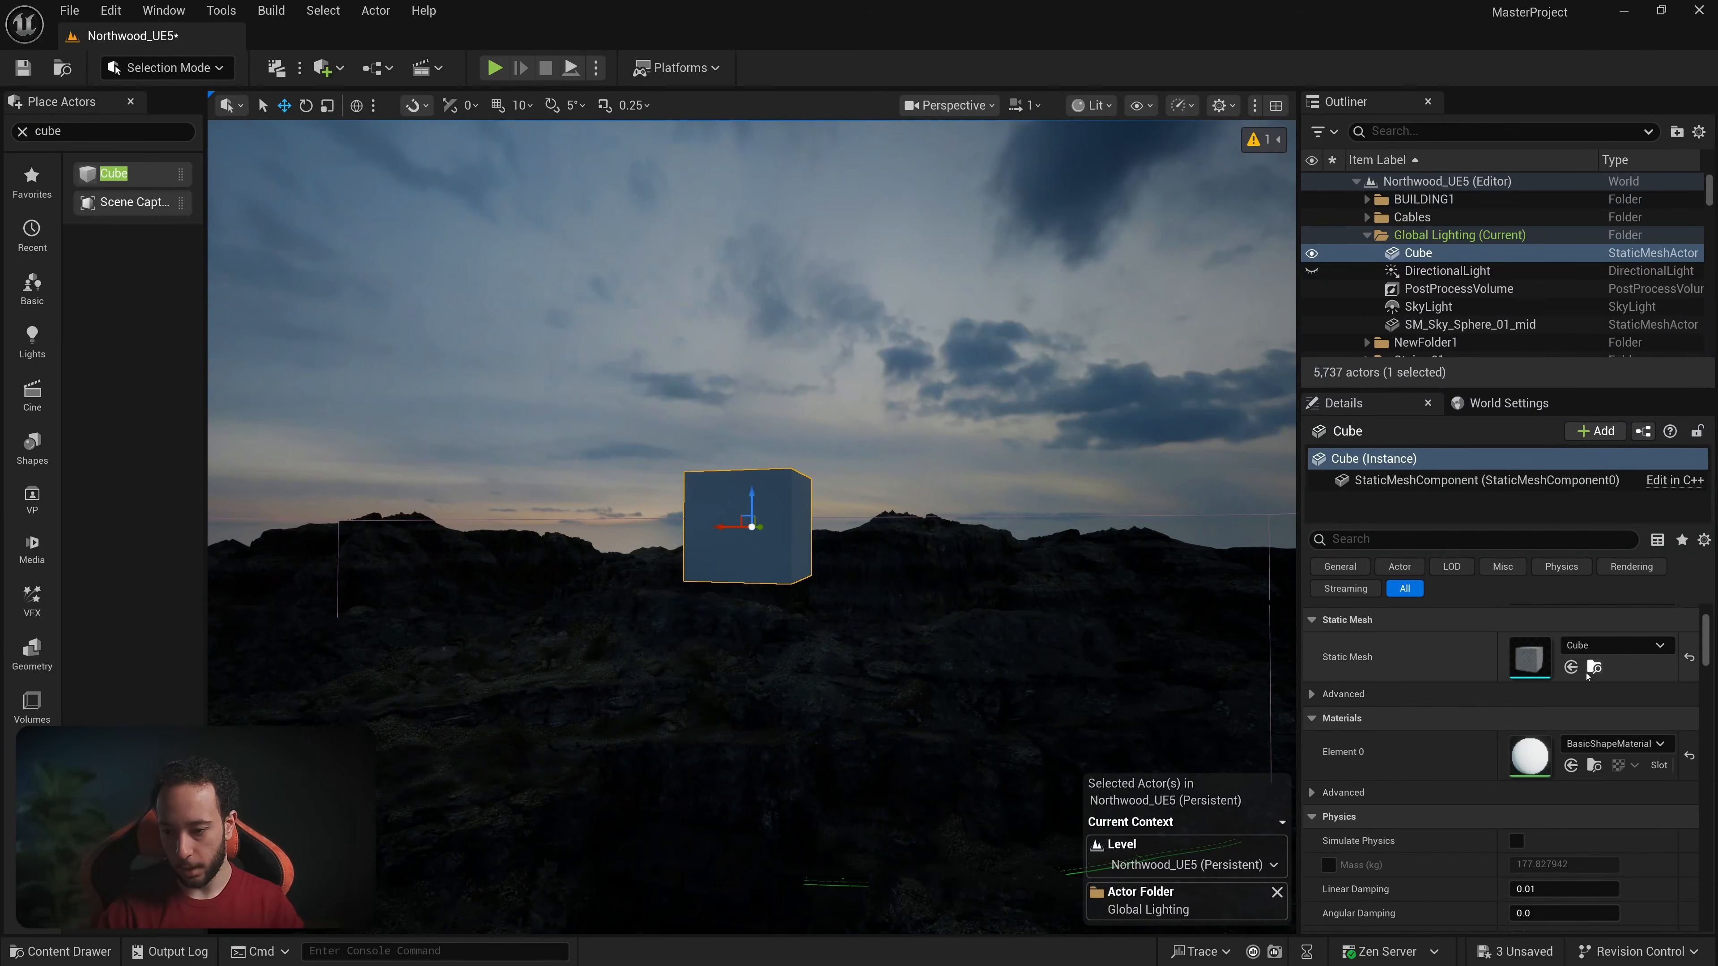
pyautogui.click(1568, 743)
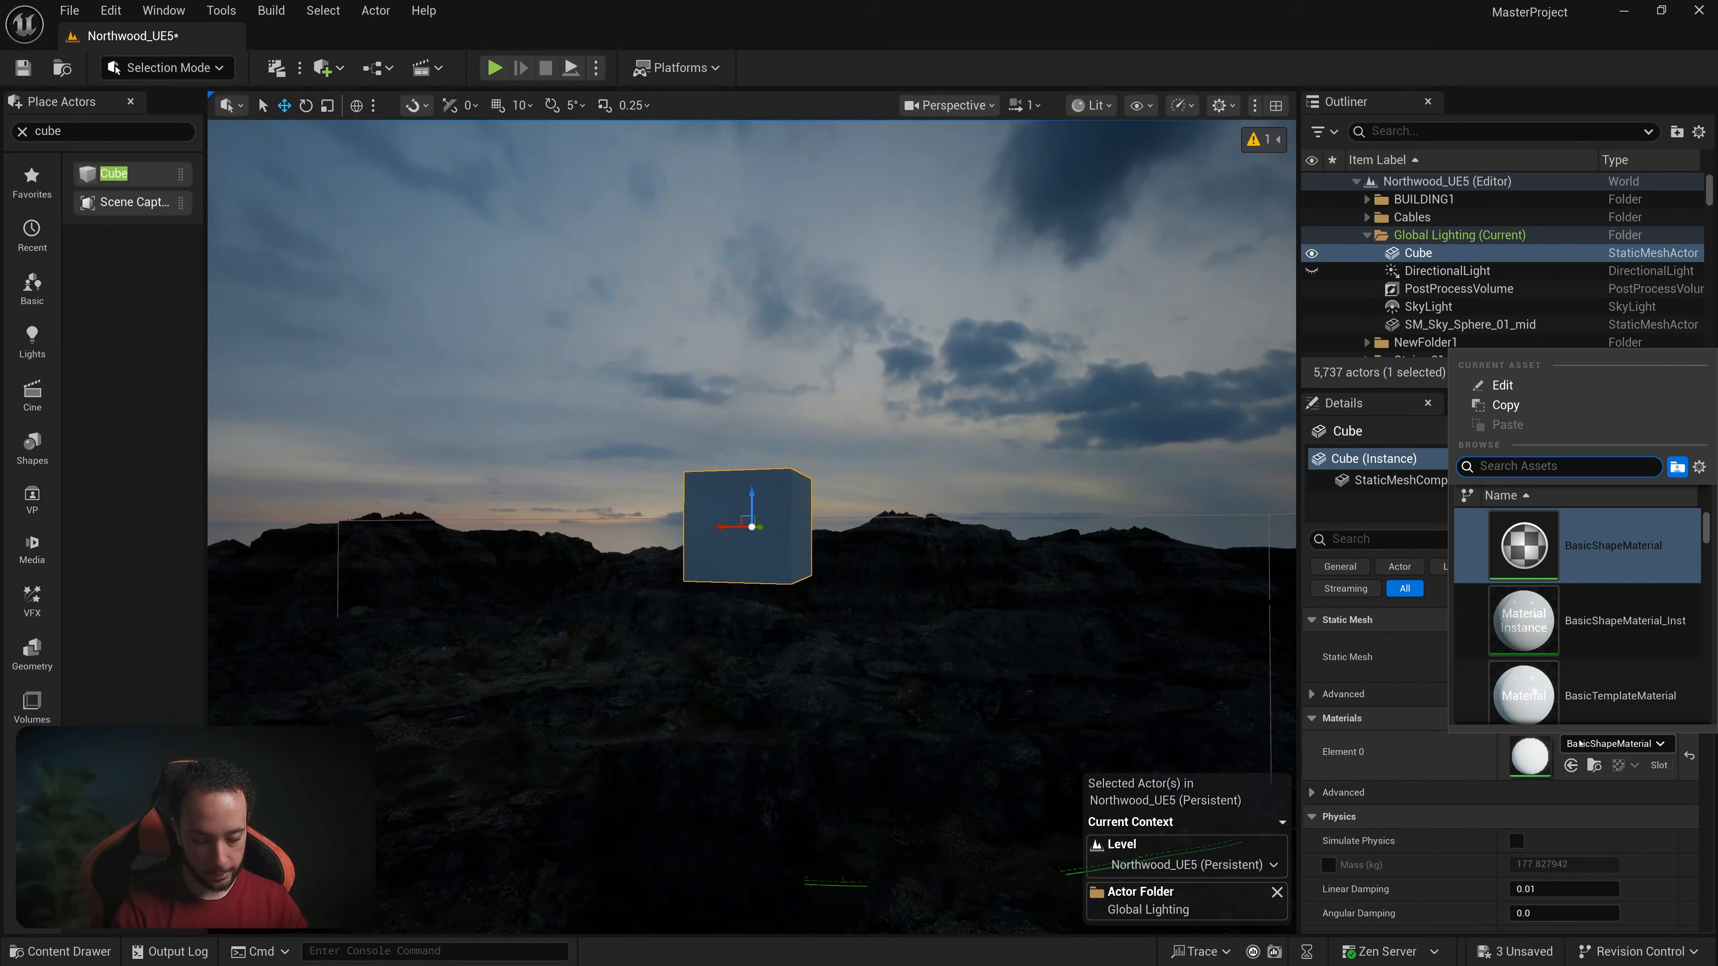
pyautogui.write('greybal')
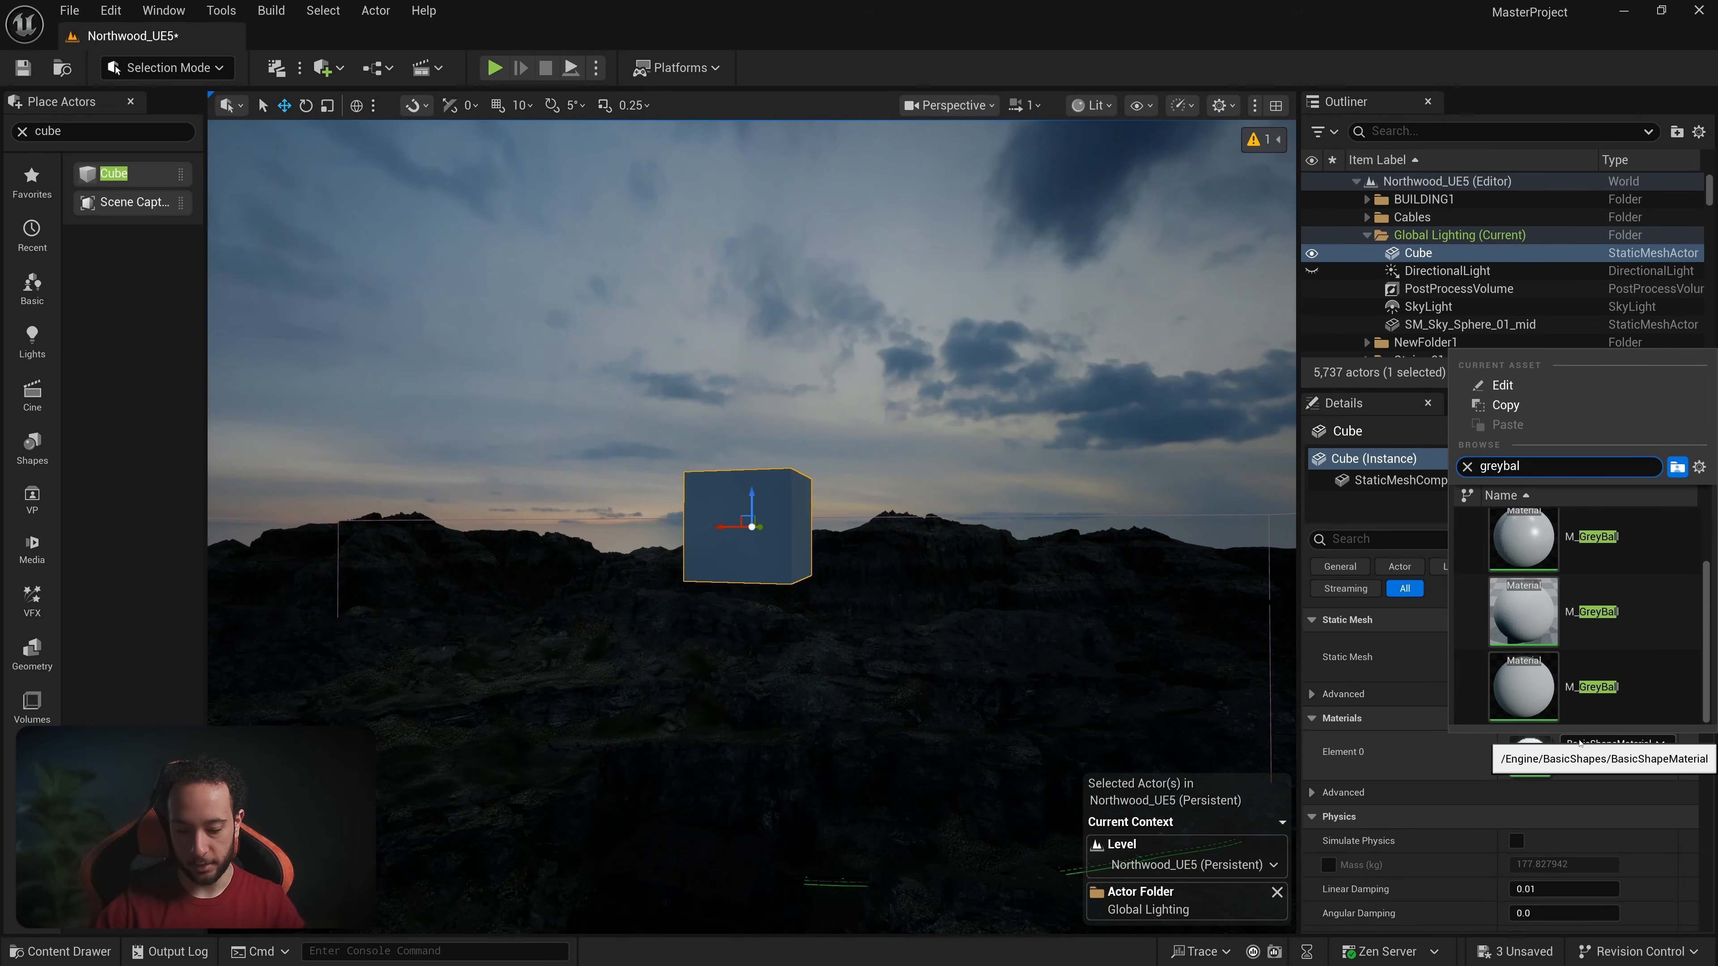
pyautogui.press('Return')
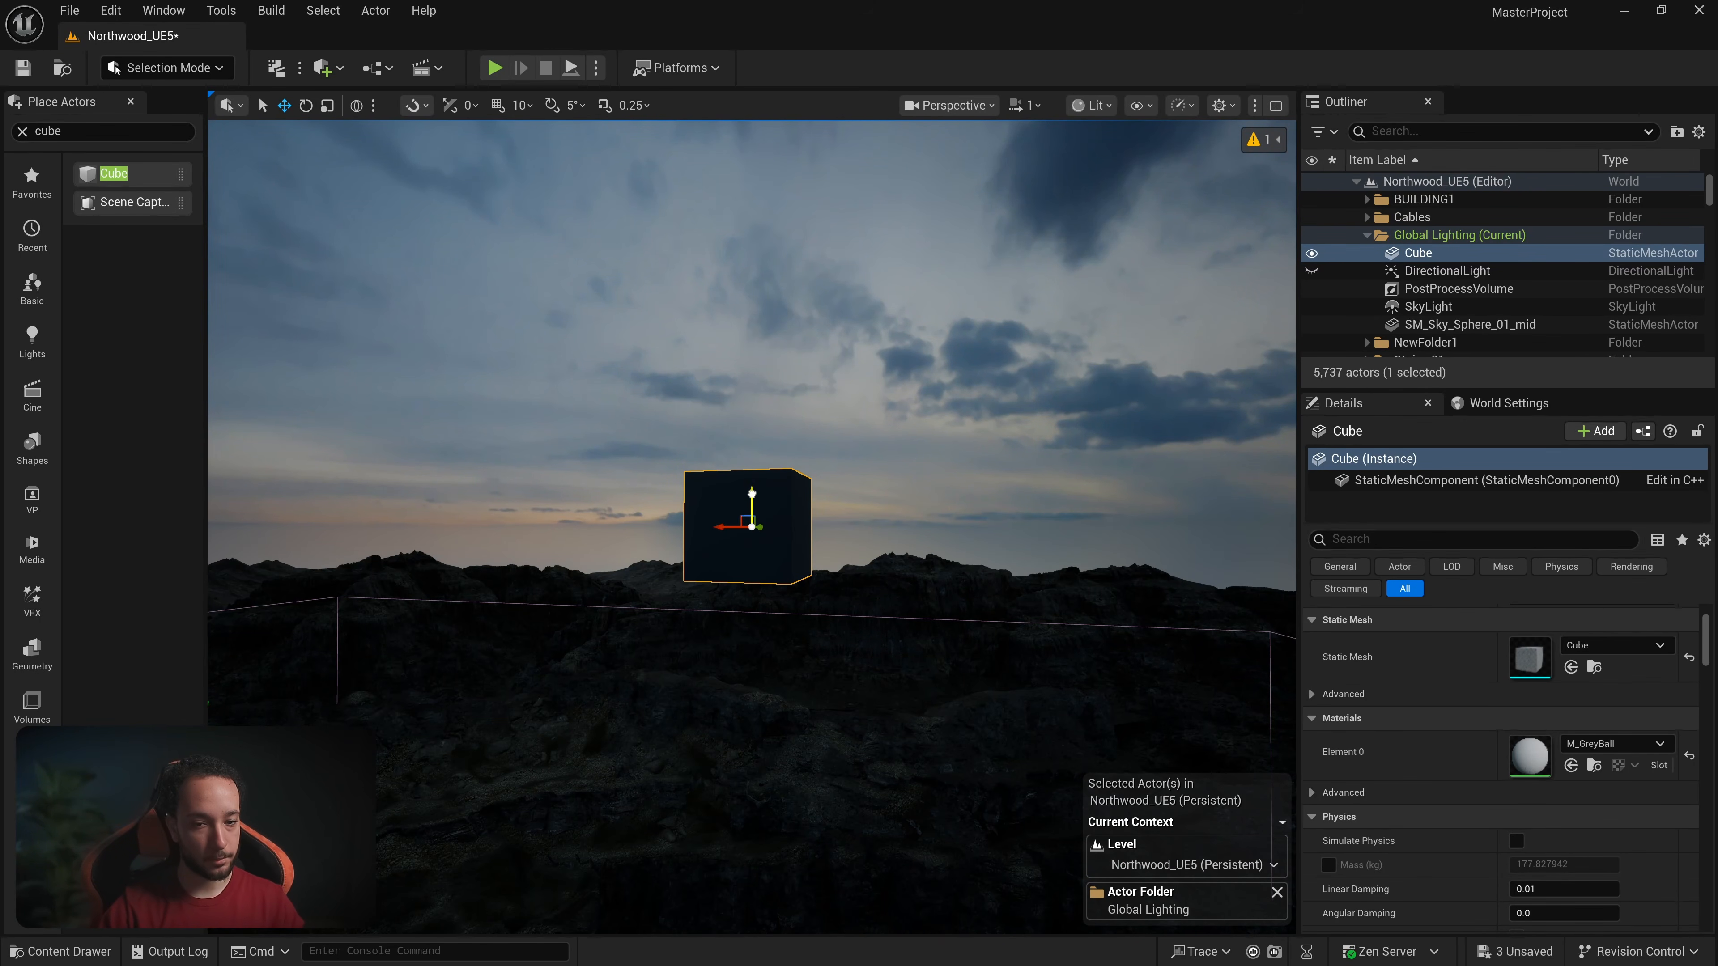
# Step: Duplicate the grey cube downward as a wide platform beneath it and frame the original cube
pyautogui.keyDown('alt'); pyautogui.moveTo(752, 494); pyautogui.dragTo(751, 608); pyautogui.keyUp('alt')
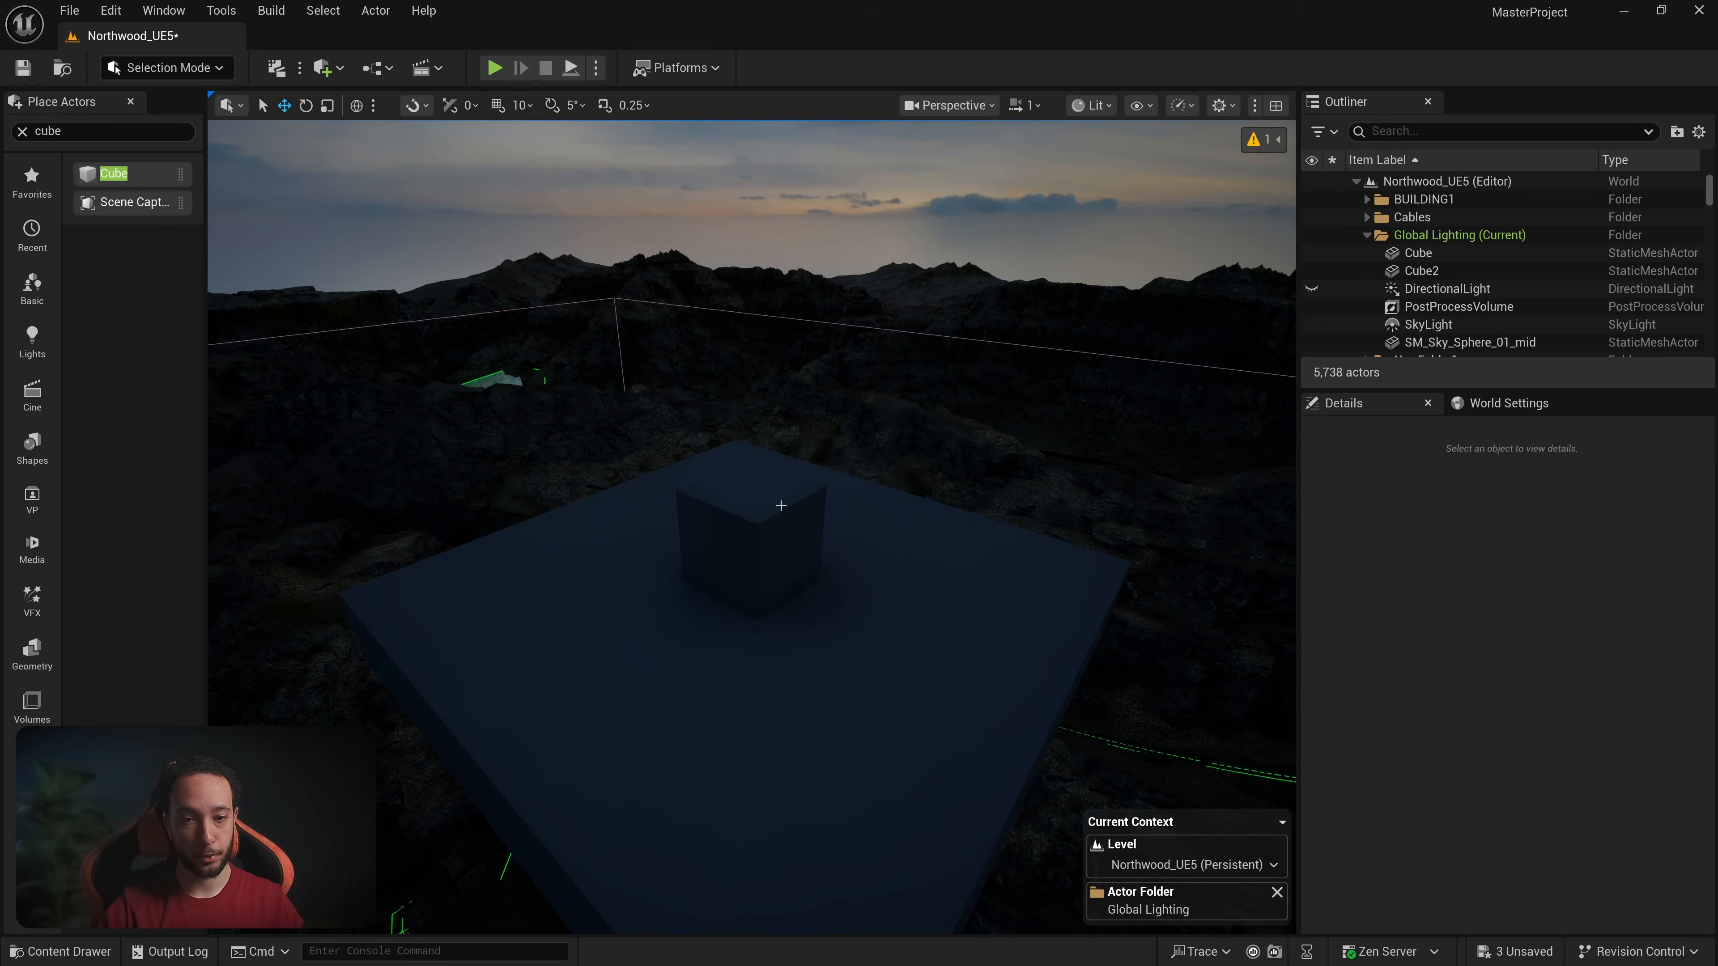
pyautogui.moveTo(820, 492); pyautogui.dragTo(817, 502, button='middle')
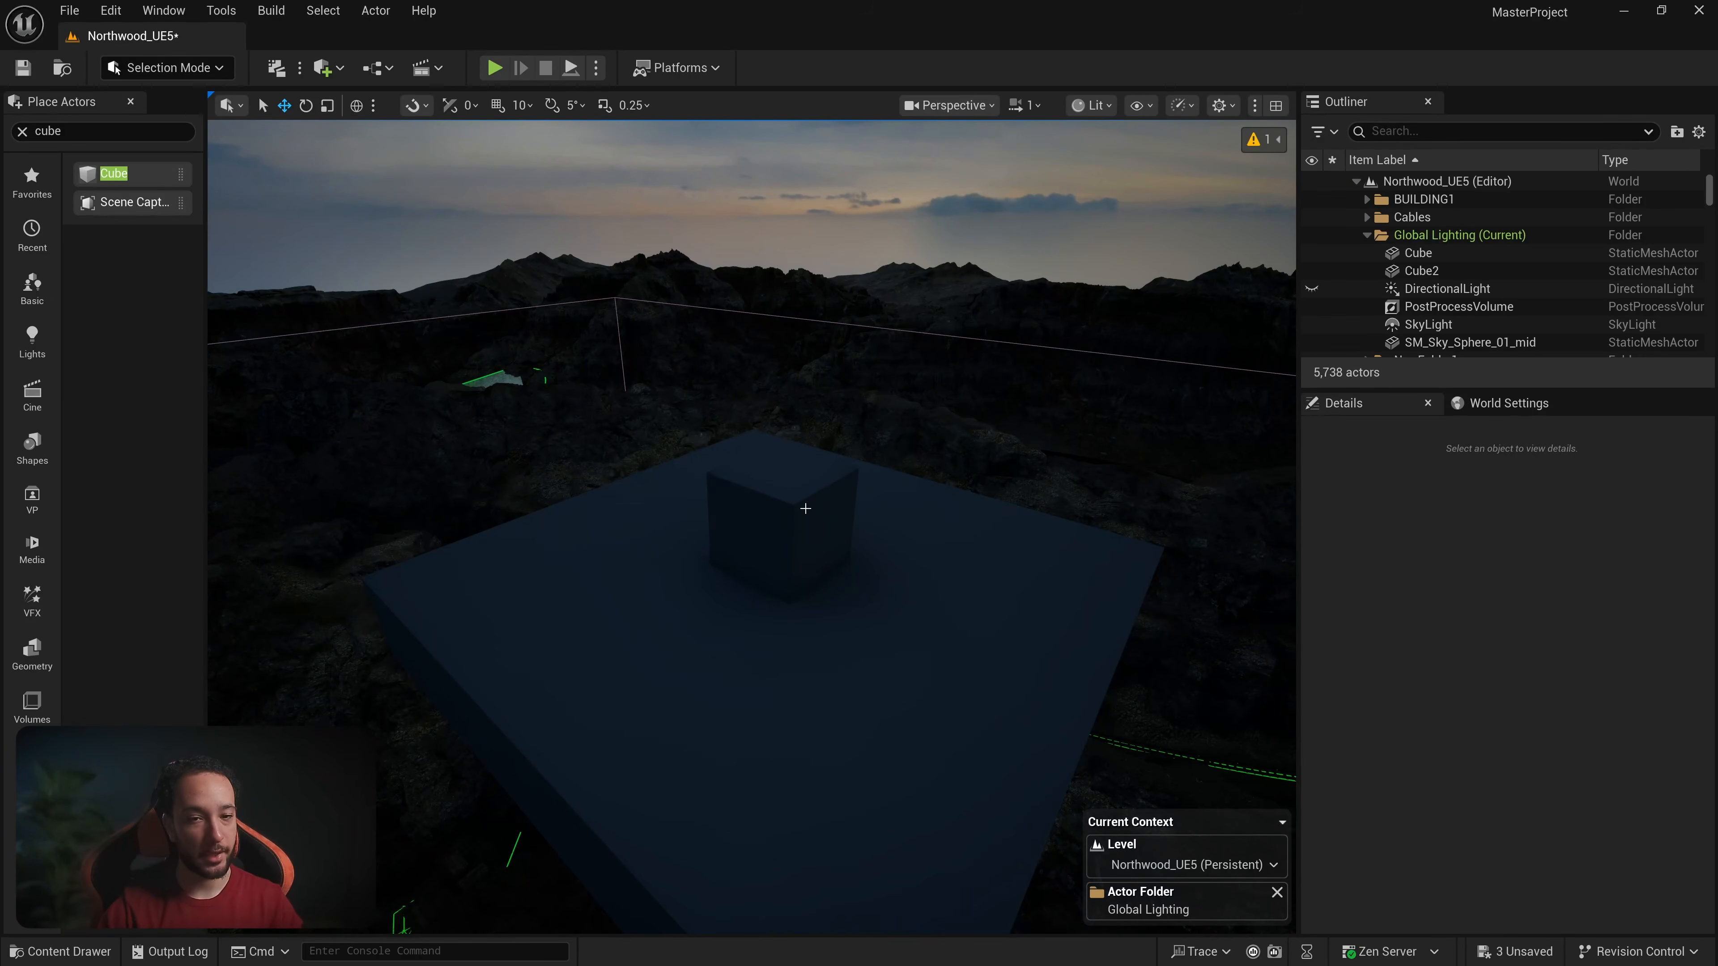
pyautogui.click(805, 508)
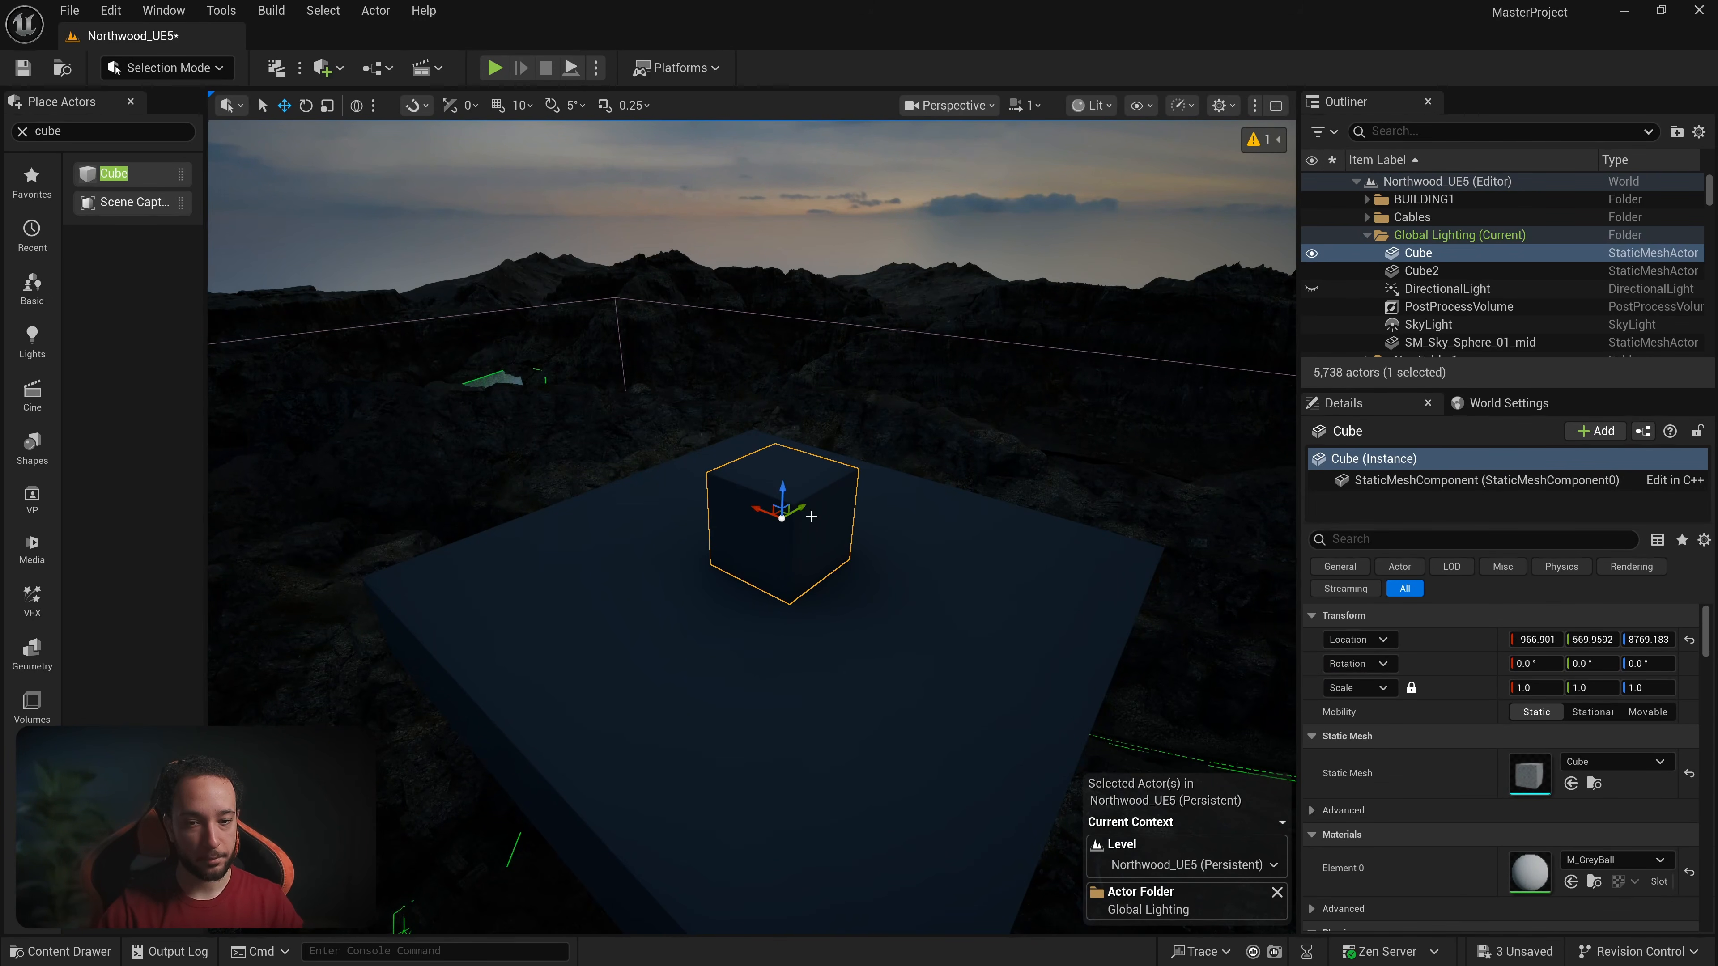
pyautogui.press('f')
pyautogui.scroll(-5, 872, 477)
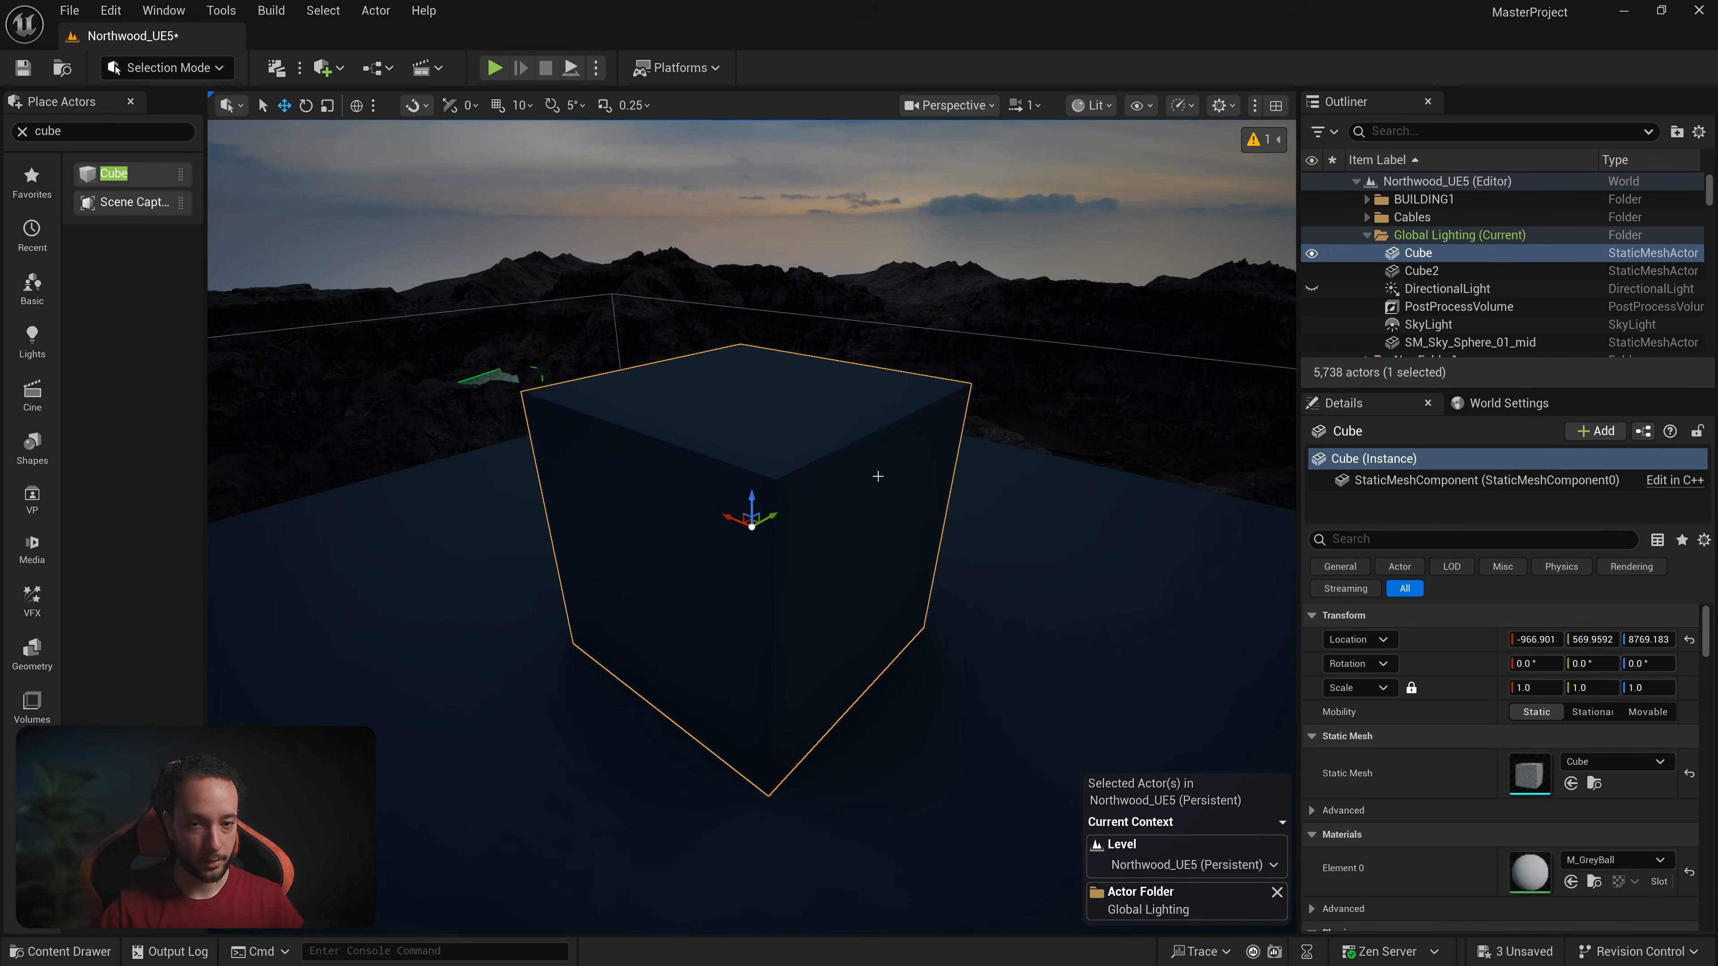
pyautogui.scroll(-3, 879, 467)
pyautogui.keyDown('alt'); pyautogui.moveTo(932, 455); pyautogui.dragTo(968, 478); pyautogui.keyUp('alt')
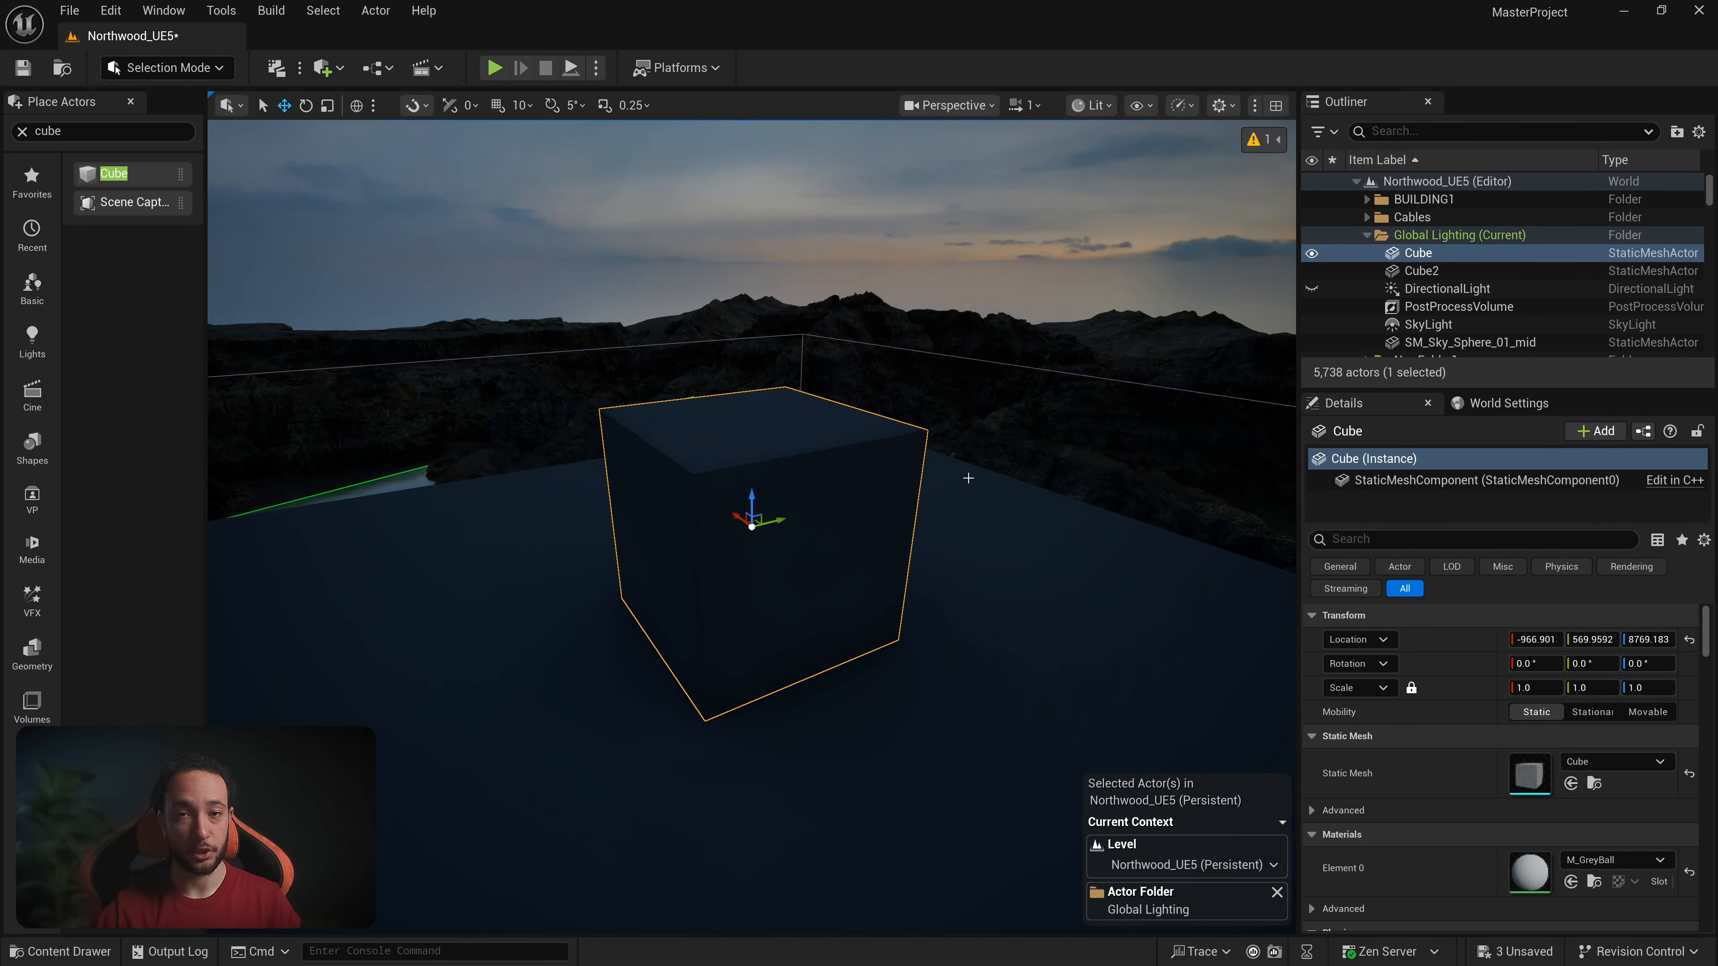
# Step: Bring back the HDR exposure histogram overlay and unhide the DirectionalLight while viewing the grey cube
pyautogui.keyDown('alt'); pyautogui.moveTo(978, 477); pyautogui.dragTo(1022, 472); pyautogui.keyUp('alt')
pyautogui.press('h')
pyautogui.keyDown('alt'); pyautogui.moveTo(894, 575); pyautogui.dragTo(1024, 561); pyautogui.keyUp('alt')
pyautogui.scroll(2, 894, 576)
pyautogui.scroll(-1, 894, 576)
pyautogui.keyDown('alt'); pyautogui.moveTo(894, 578); pyautogui.dragTo(730, 548); pyautogui.keyUp('alt')
pyautogui.click(1311, 289)
pyautogui.keyDown('alt'); pyautogui.moveTo(1055, 446); pyautogui.dragTo(924, 474); pyautogui.keyUp('alt')
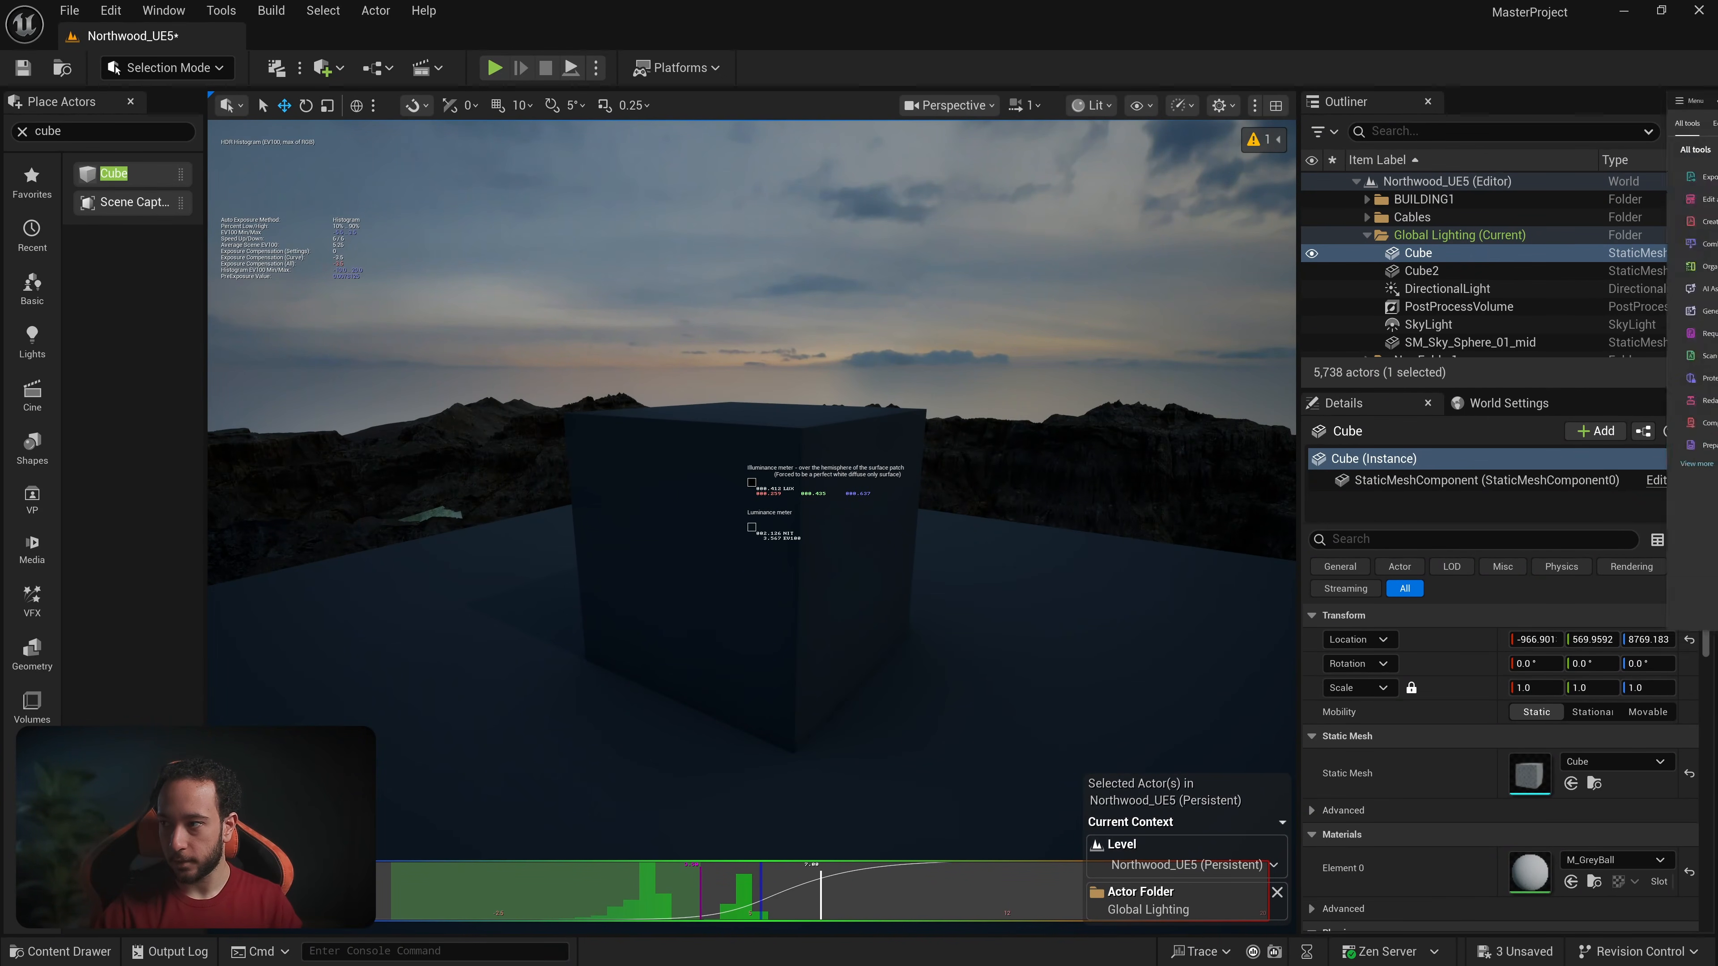
pyautogui.moveTo(1717, 98); pyautogui.dragTo(879, 140)
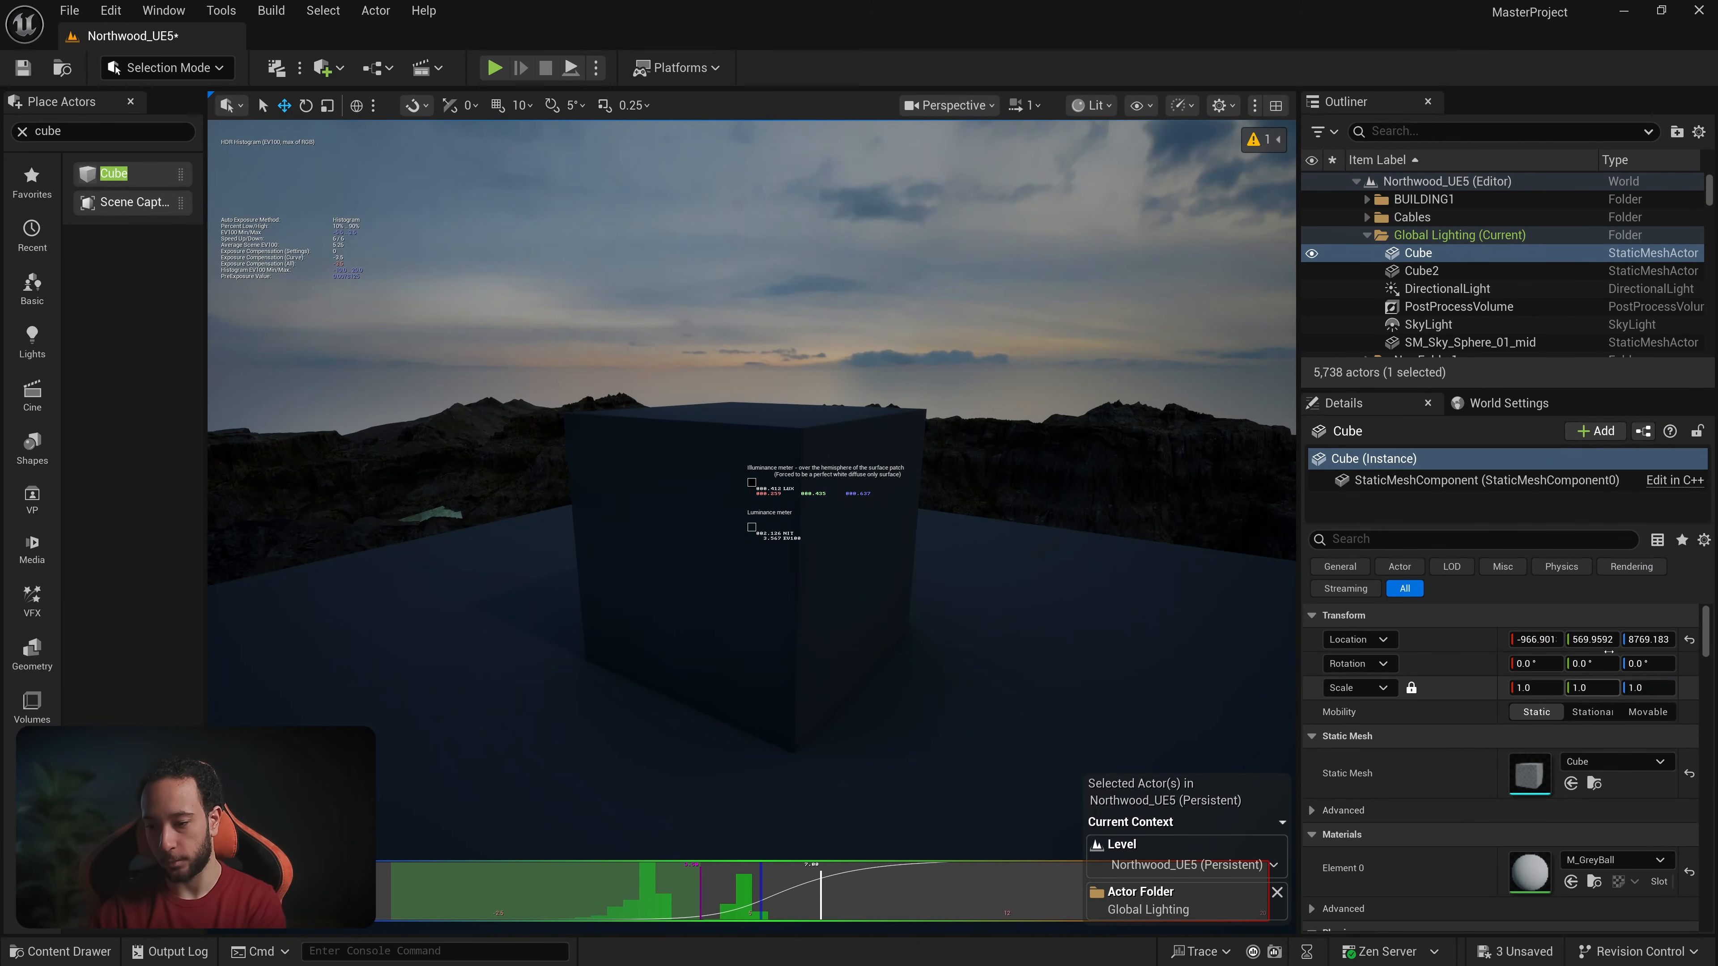
# Step: Set the DirectionalLight's intensity to 5000 lux and its mobility to Movable
pyautogui.click(1447, 289)
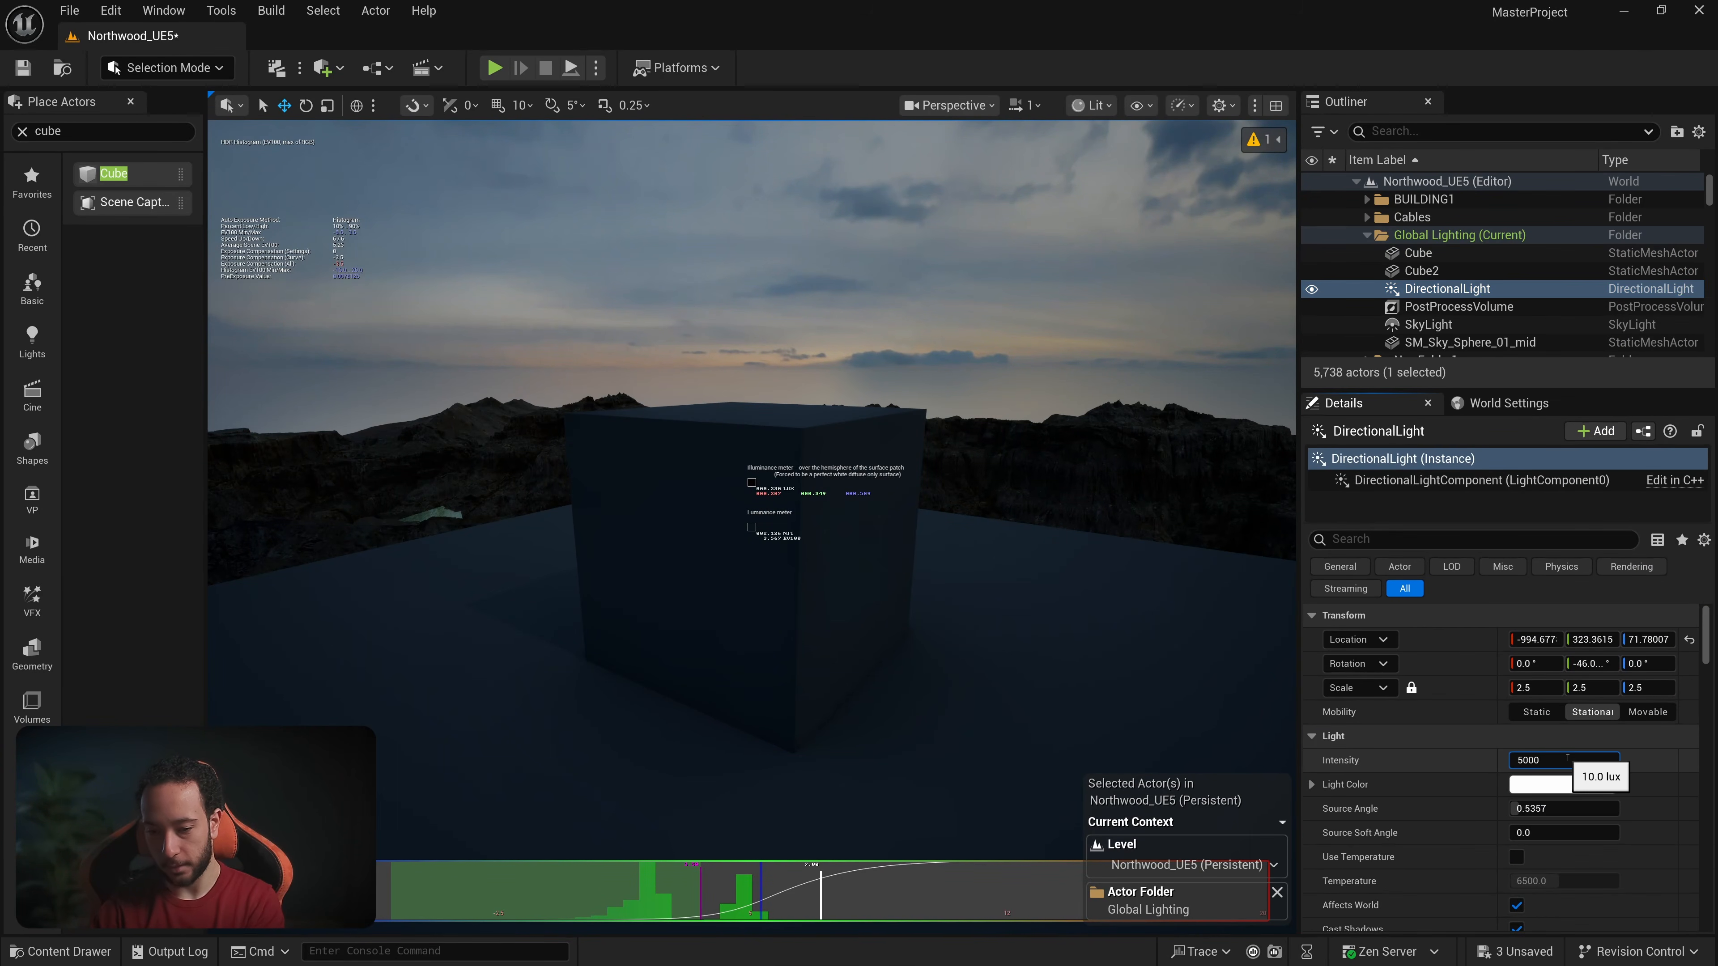
pyautogui.click(1562, 760)
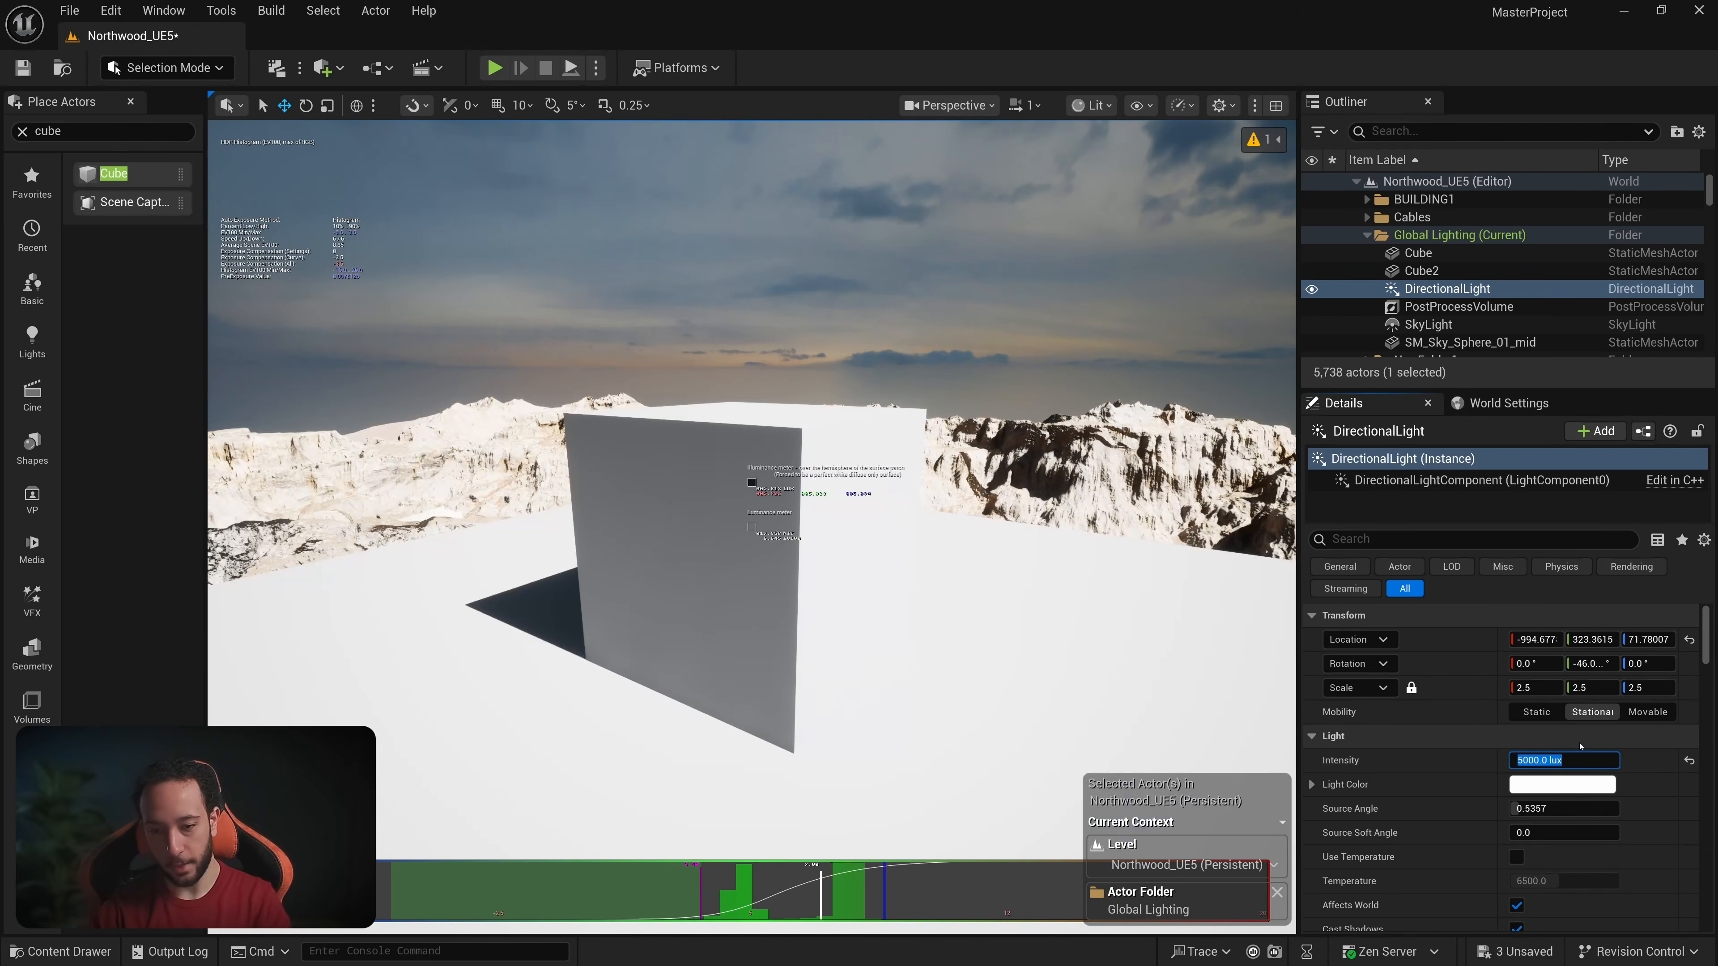
pyautogui.click(1650, 715)
# Step: Set the DirectionalLight's intensity to 500 lux while viewing the cube's lit and shadowed sides
pyautogui.press('a')
pyautogui.moveTo(897, 568); pyautogui.dragTo(970, 542, button='right')
pyautogui.press('s')
pyautogui.press('w')
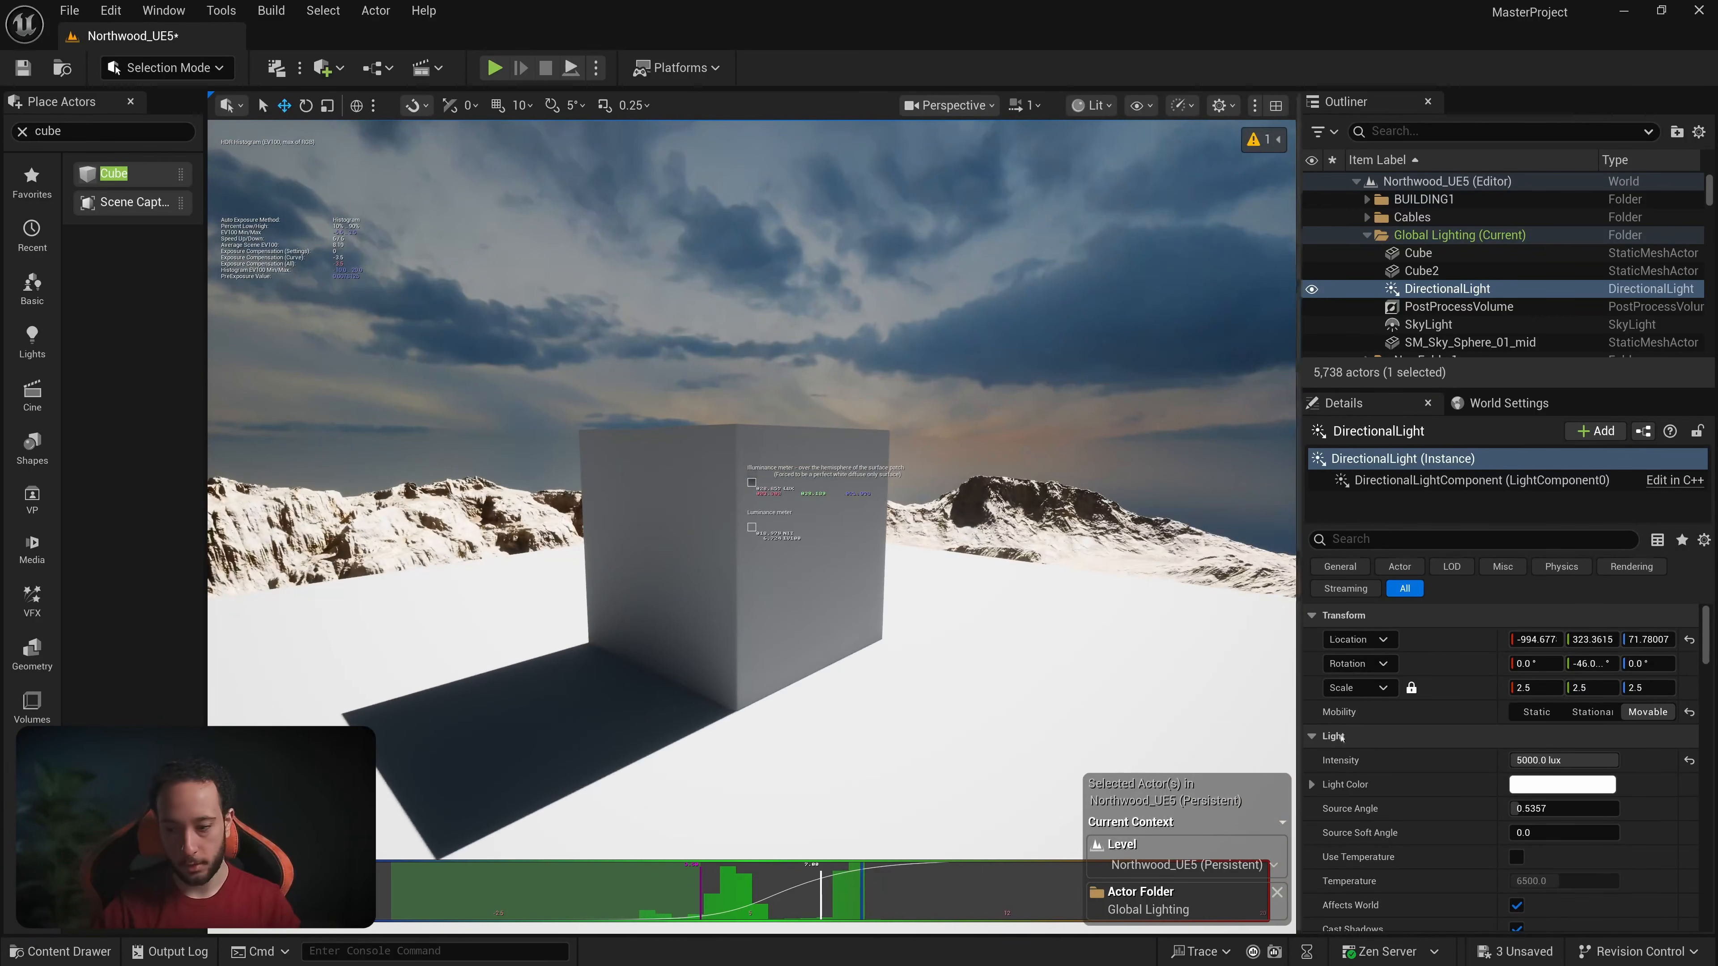
pyautogui.click(1555, 760)
pyautogui.write('500')
pyautogui.press('Return')
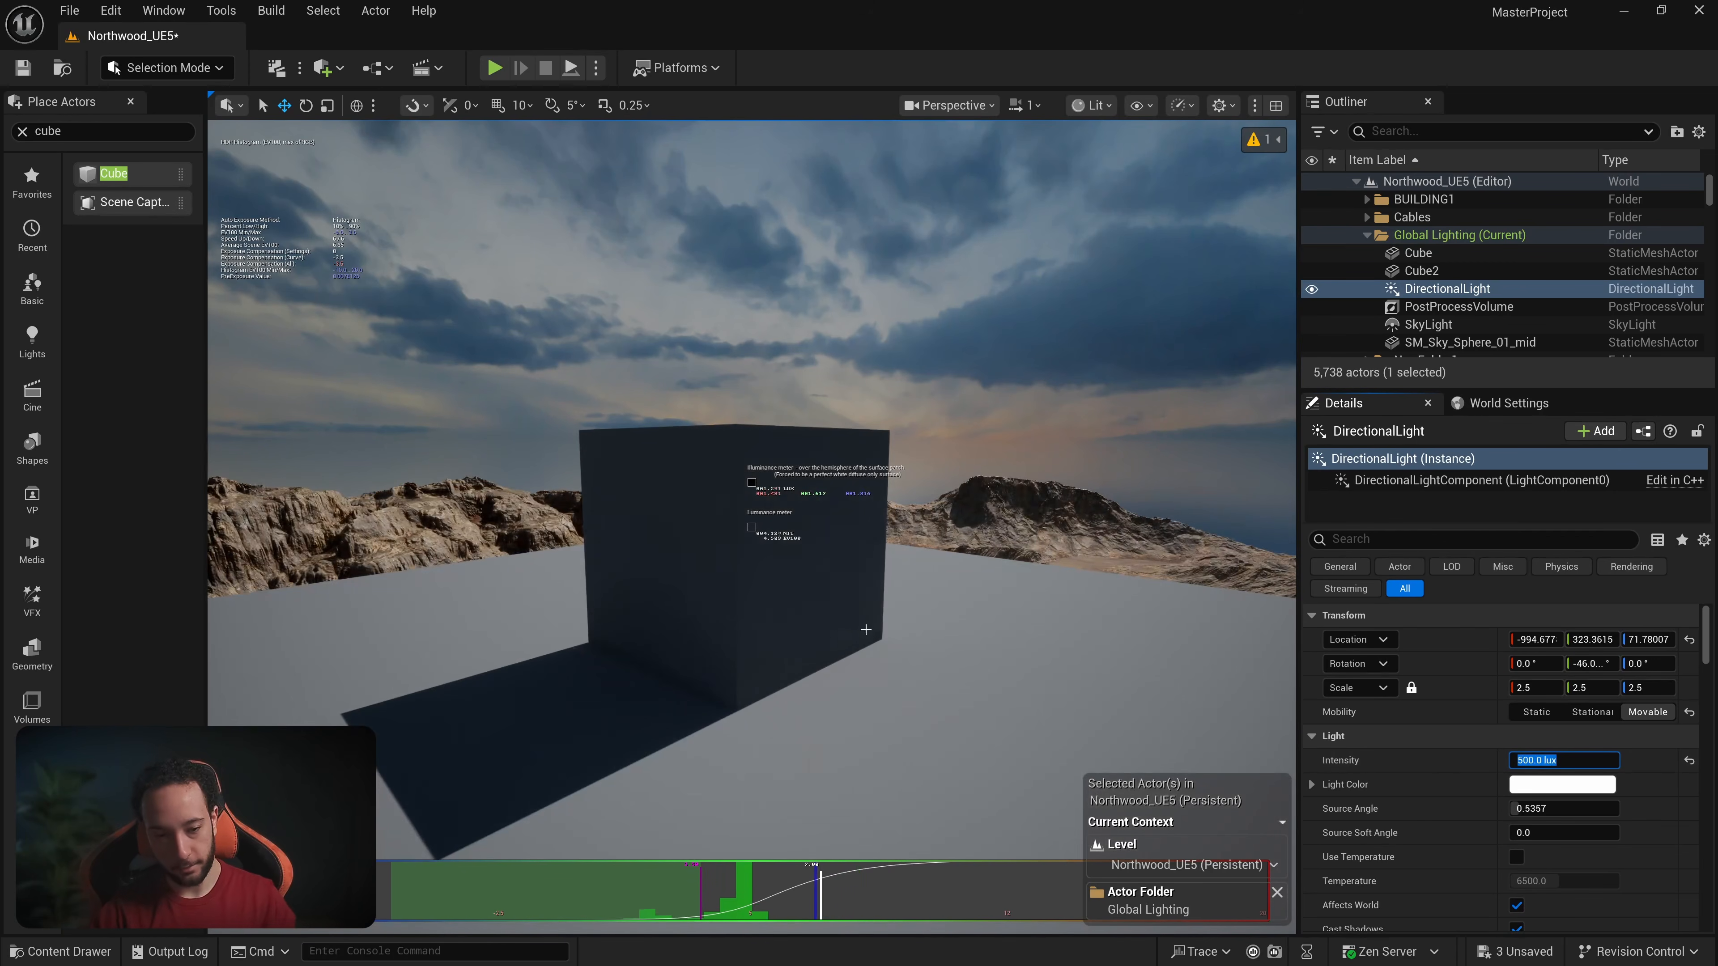
# Step: Compare the illuminance and luminance readings on the grey cube's lit and shadowed faces
pyautogui.press('d')
pyautogui.moveTo(771, 559); pyautogui.dragTo(670, 556, button='right')
pyautogui.press('w')
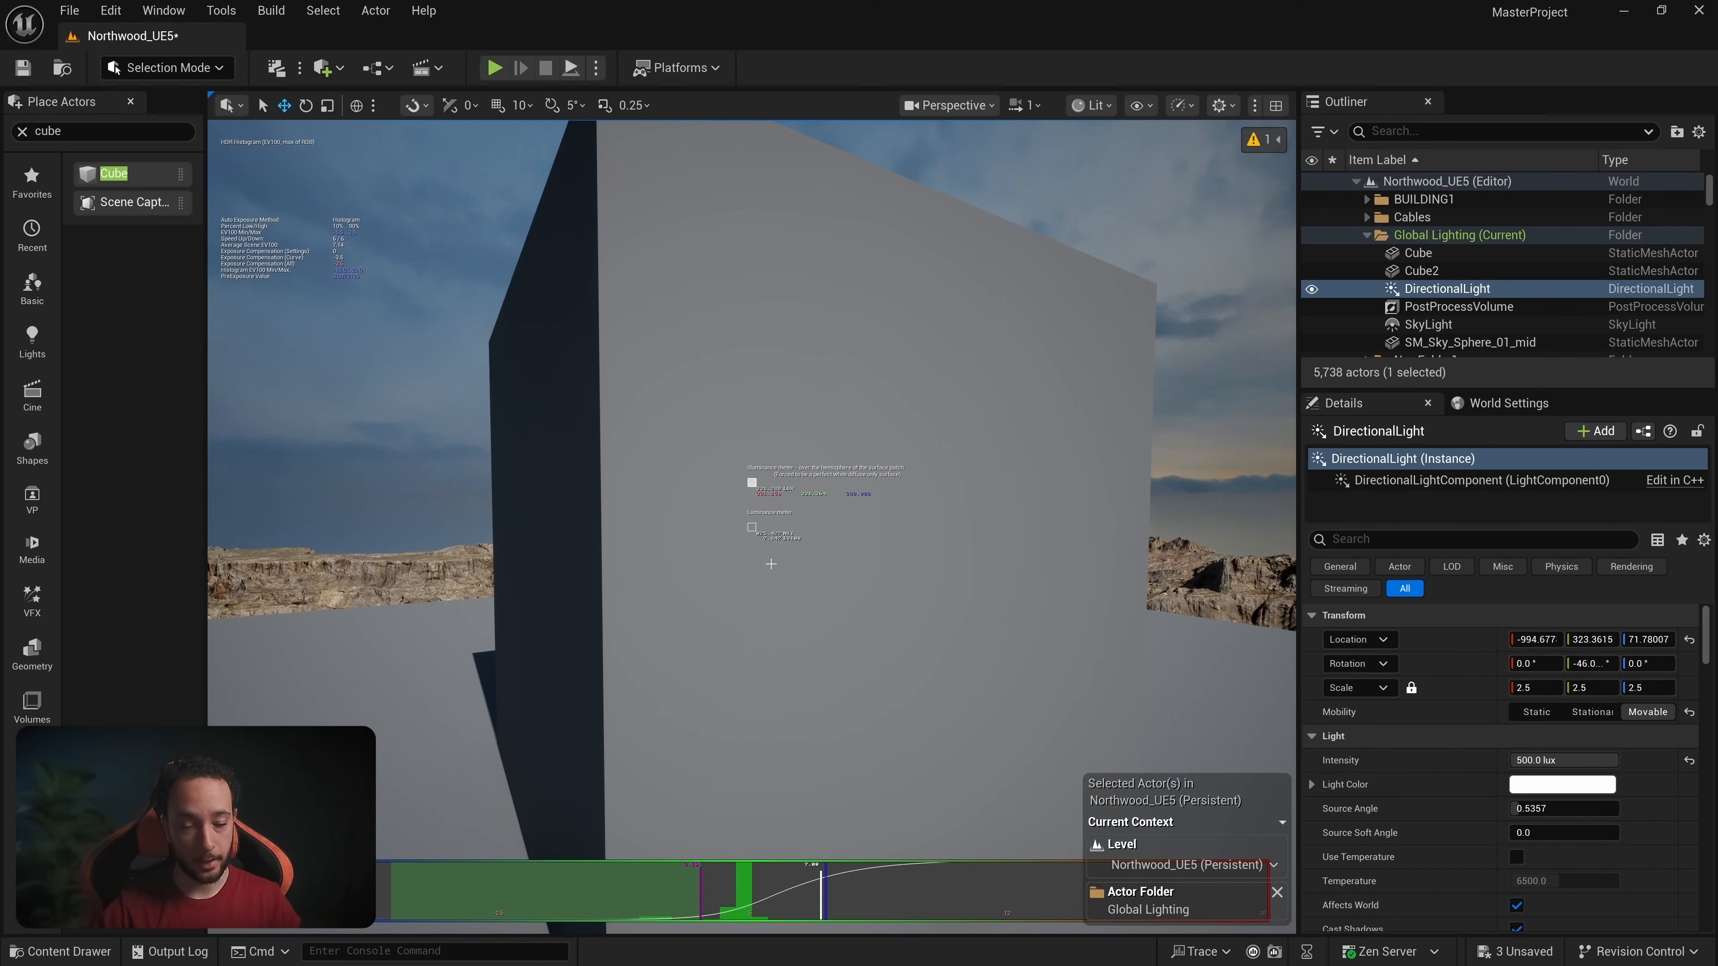
pyautogui.press('a')
pyautogui.moveTo(879, 579); pyautogui.dragTo(987, 579, button='right')
pyautogui.moveTo(778, 574); pyautogui.dragTo(886, 574, button='right')
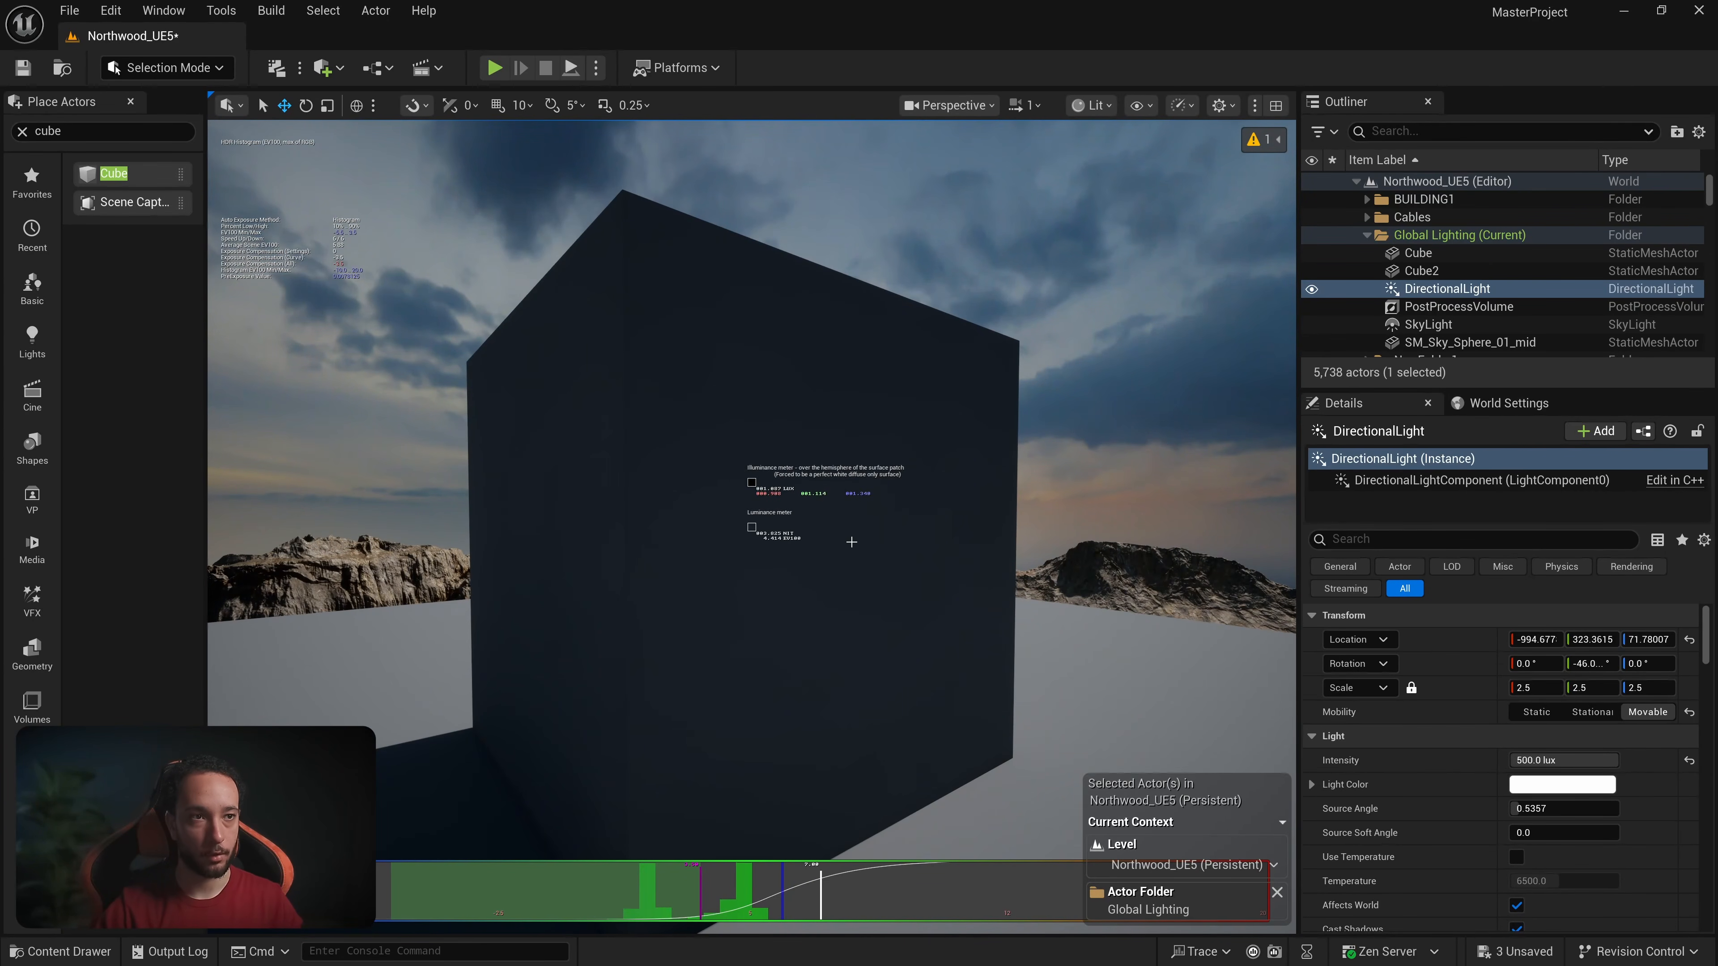
pyautogui.scroll(-5, 1010, 552)
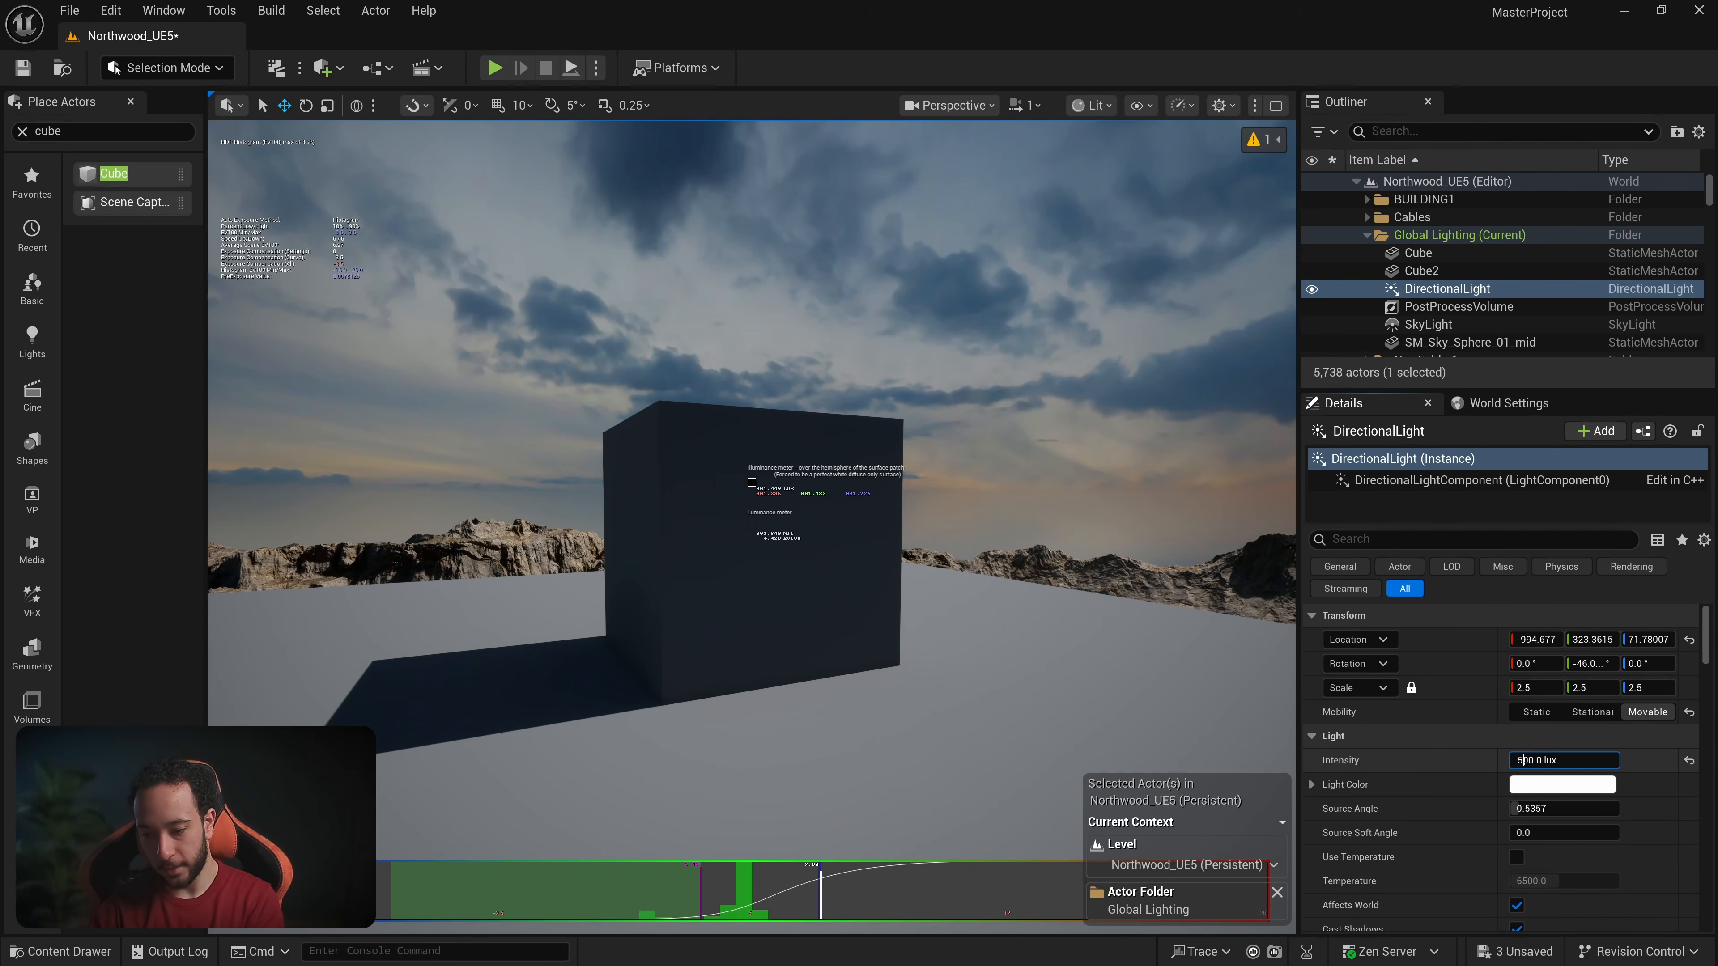
# Step: Lower the DirectionalLight's intensity to 200 lux after trying 300 lux, checking the cube's lit and shadowed sides
pyautogui.write('3')
pyautogui.press('Return')
pyautogui.moveTo(850, 625); pyautogui.dragTo(805, 626, button='right')
pyautogui.press('Delete')
pyautogui.write('2')
pyautogui.press('Return')
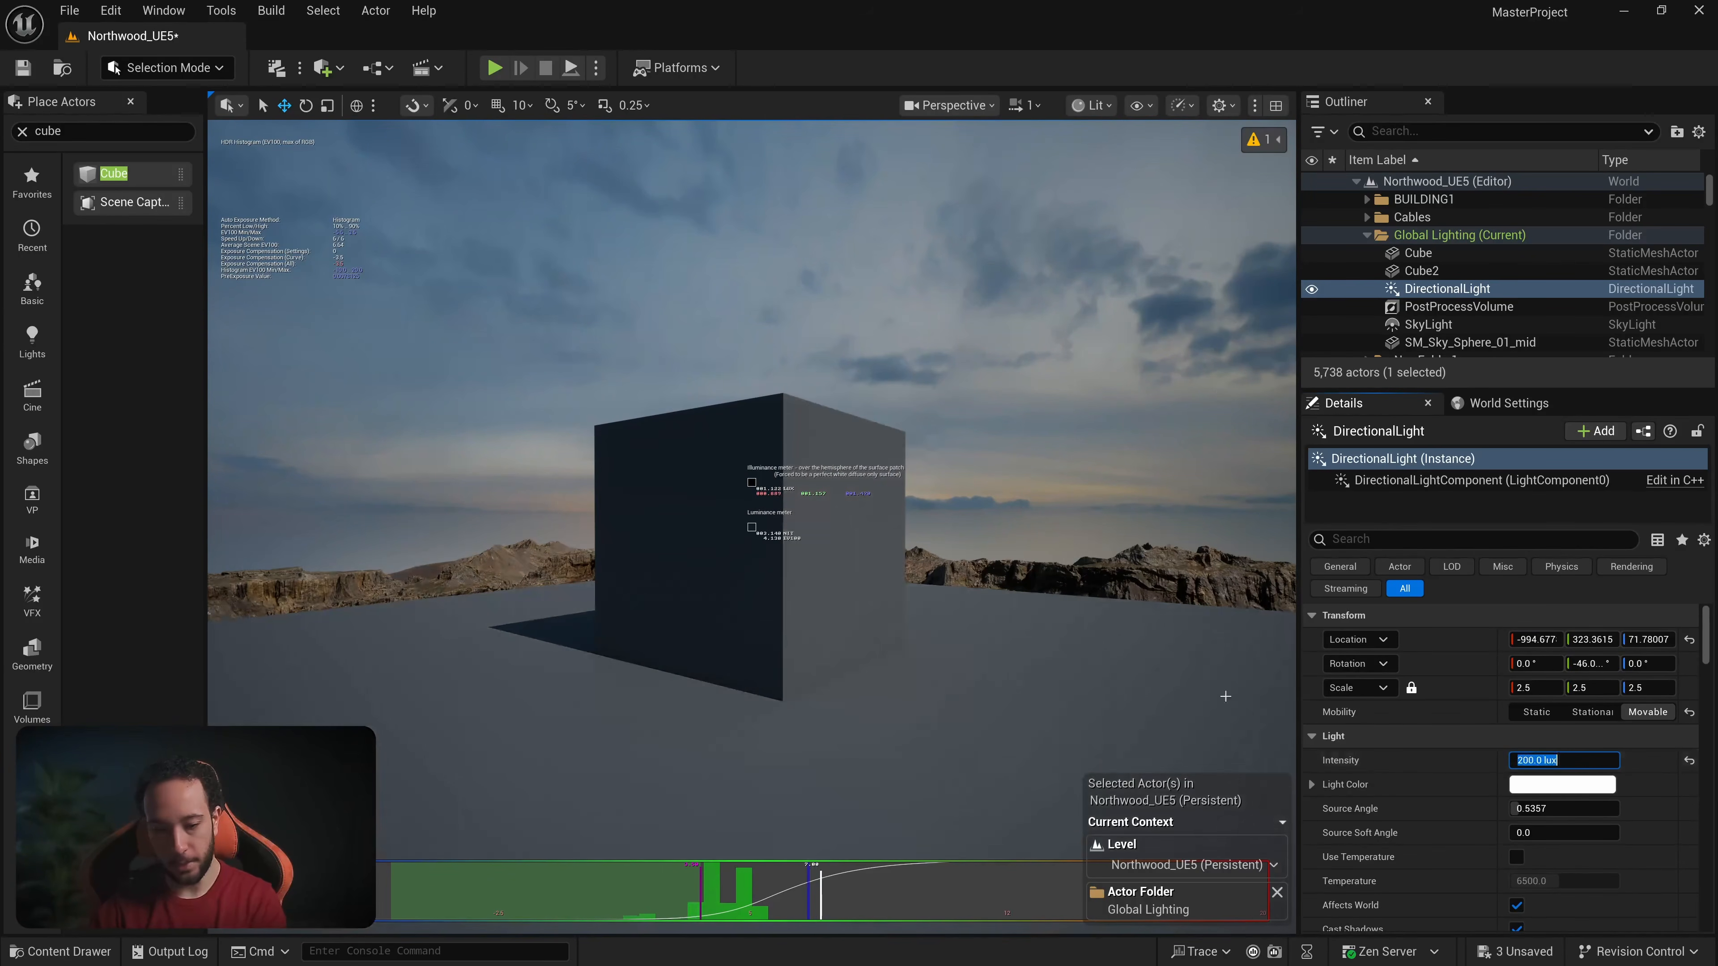
# Step: Delete the grey test cube and its platform and return the view to the Northwood building
pyautogui.moveTo(933, 595); pyautogui.dragTo(785, 589, button='right')
pyautogui.click(768, 602)
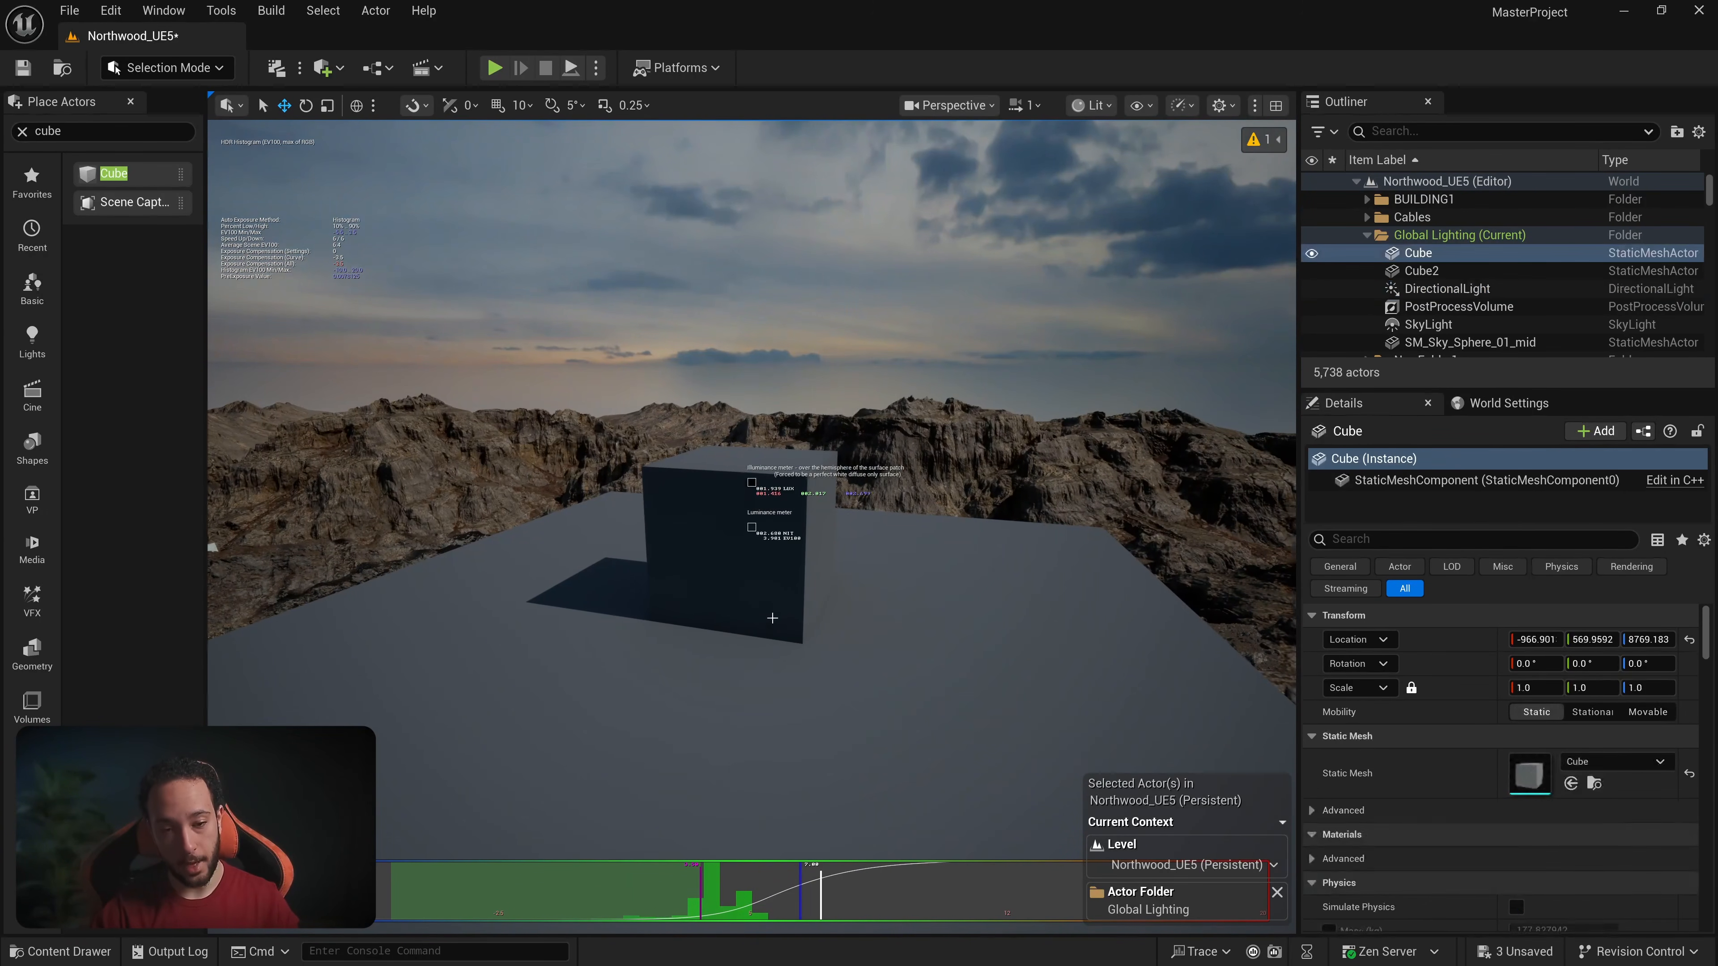
pyautogui.press('g')
pyautogui.click(787, 699)
pyautogui.keyDown('ctrl'); pyautogui.click(771, 587); pyautogui.keyUp('ctrl')
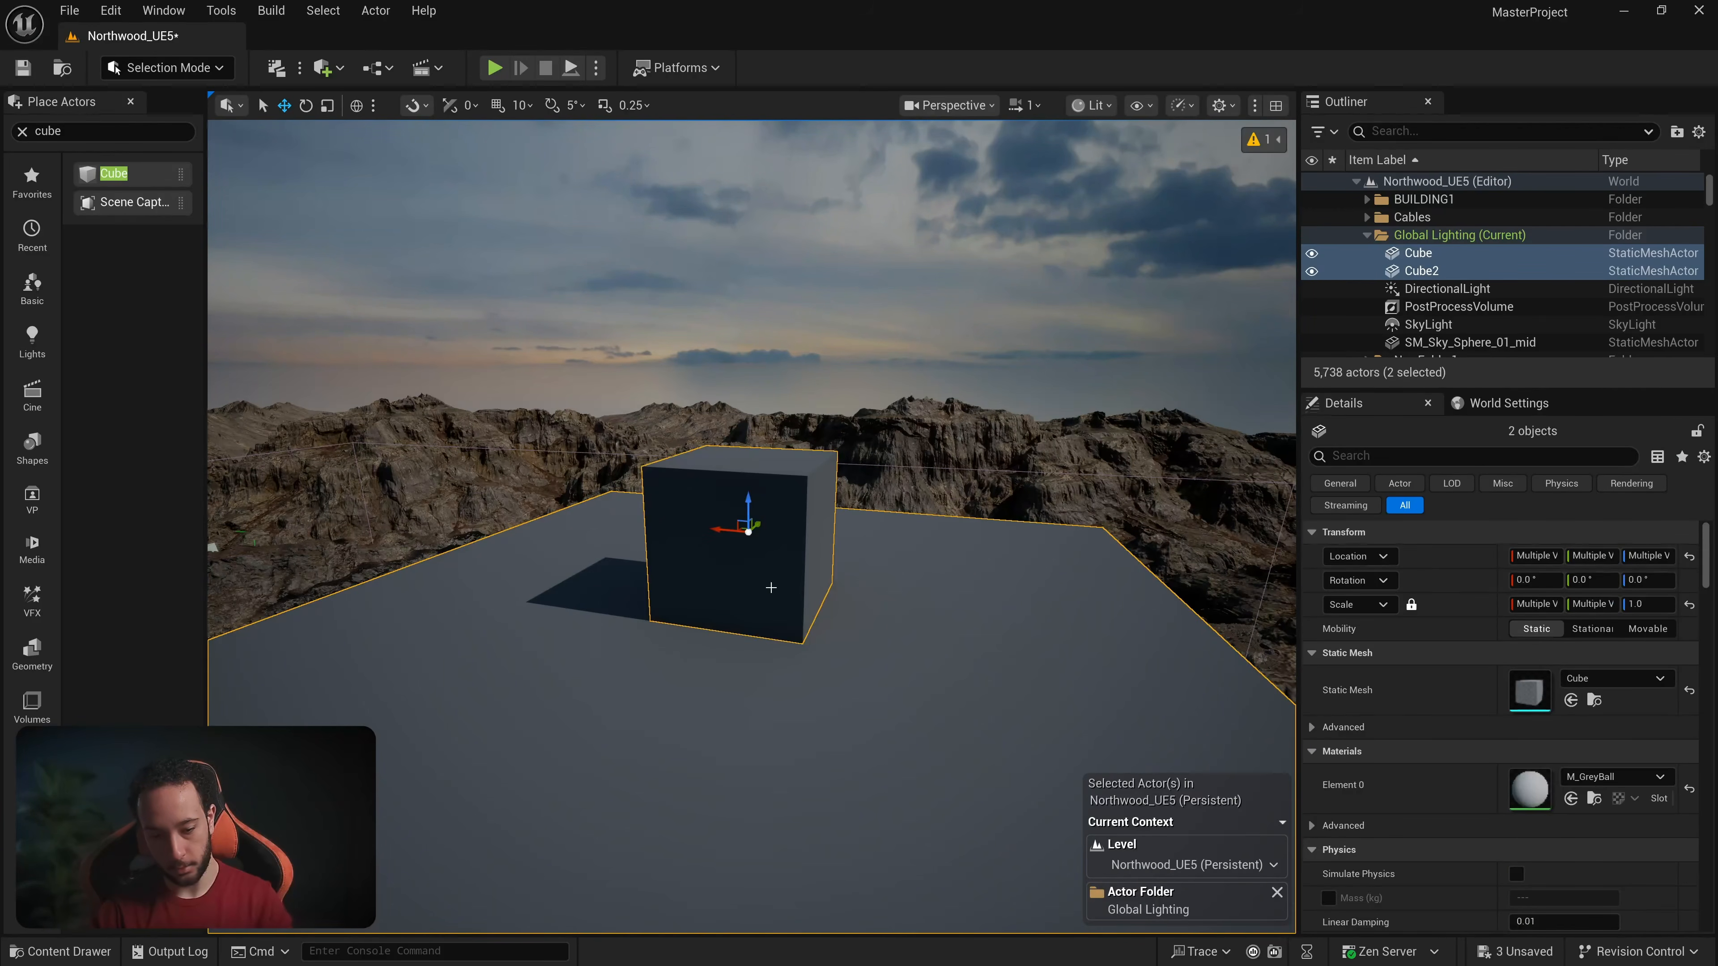
pyautogui.press('Delete')
pyautogui.moveTo(770, 588); pyautogui.dragTo(889, 606, button='right')
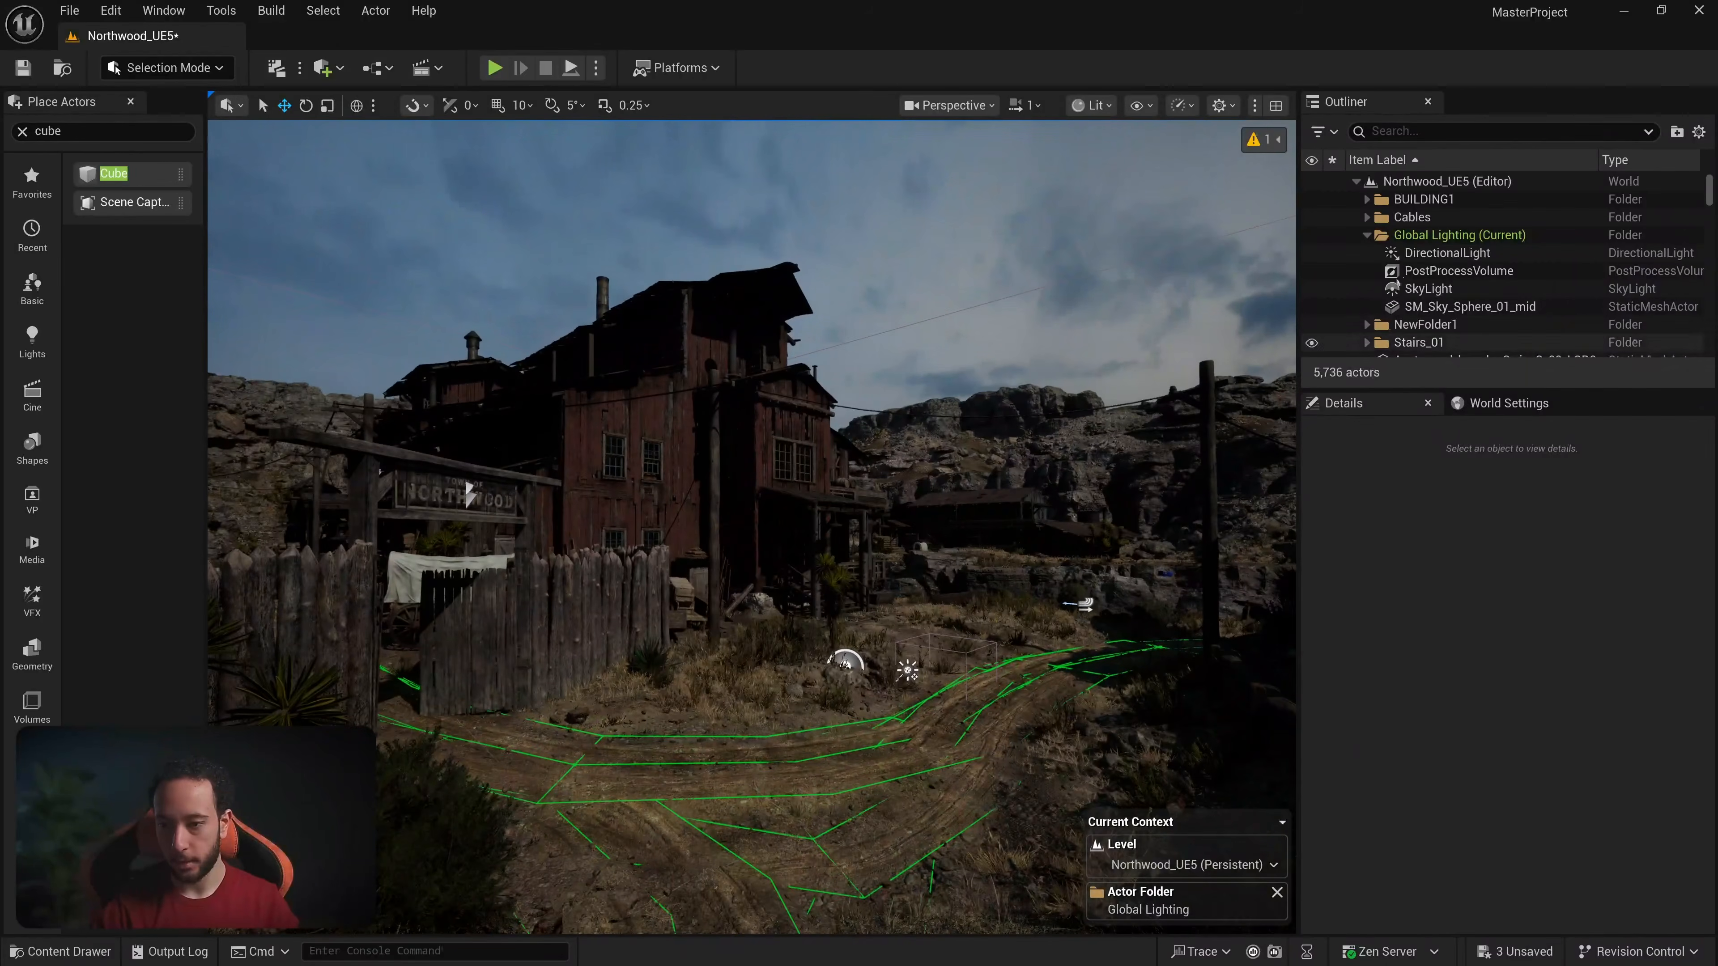
# Step: Re-aim the directional light as a low sun at about -7° pitch and -64° yaw, raking across the gate and building
pyautogui.moveTo(865, 407); pyautogui.dragTo(841, 405, button='right')
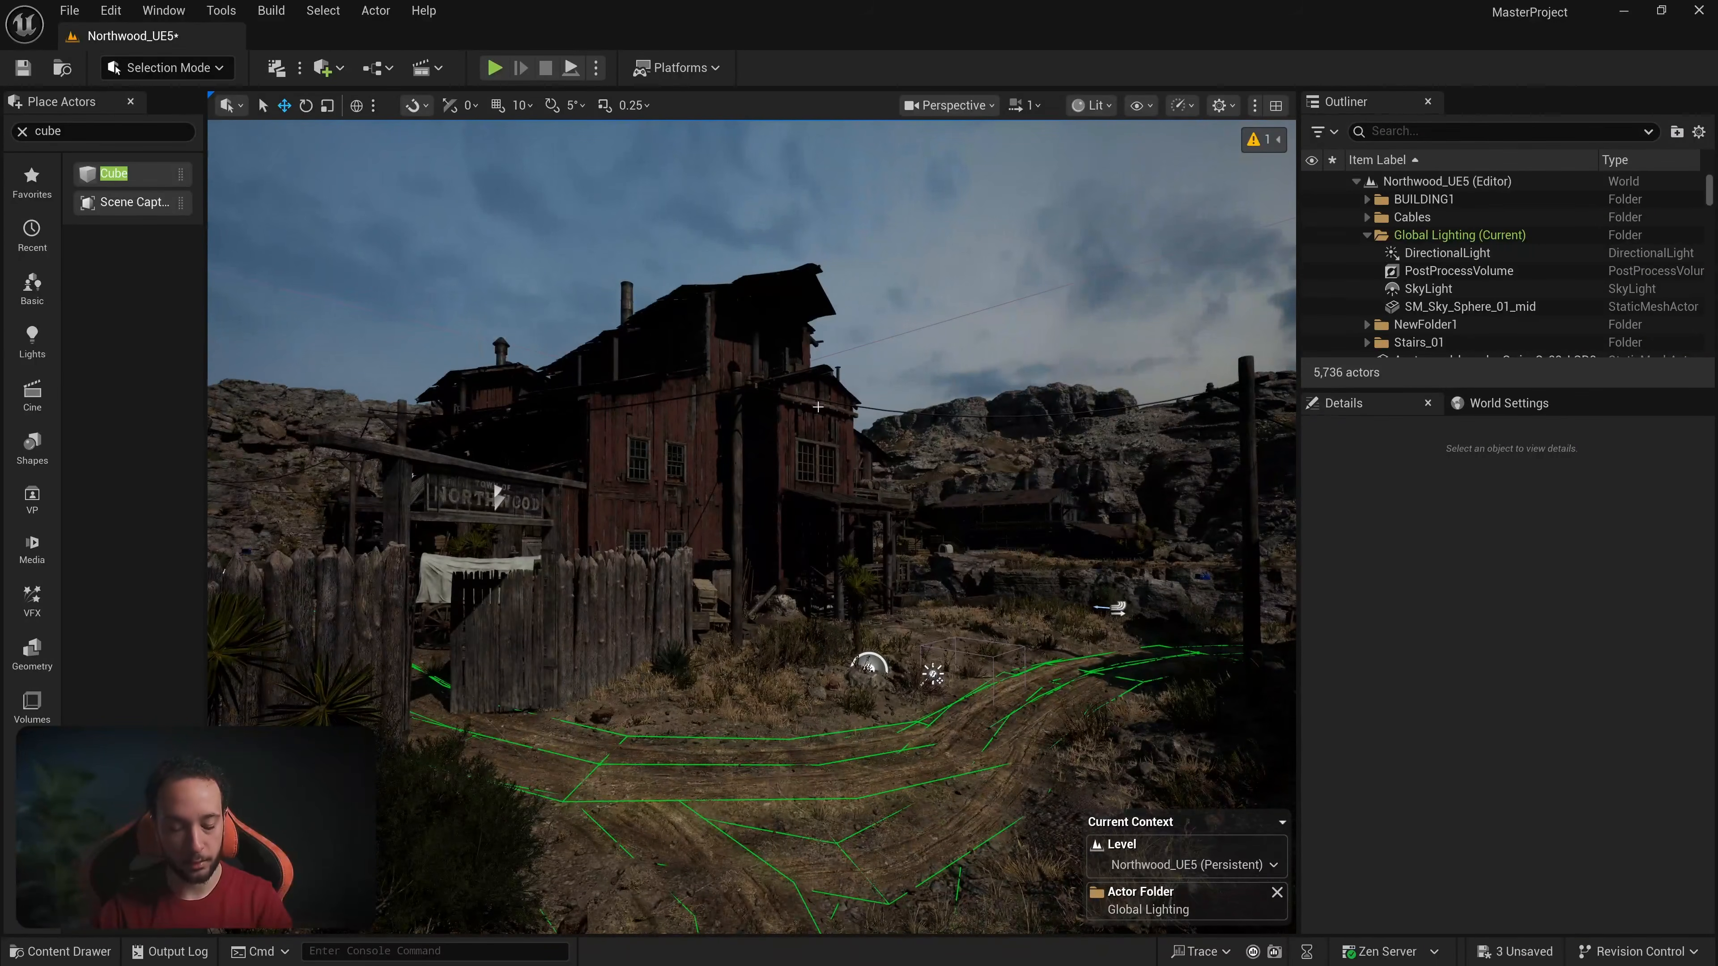
pyautogui.hotkey('ctrl', 'l')
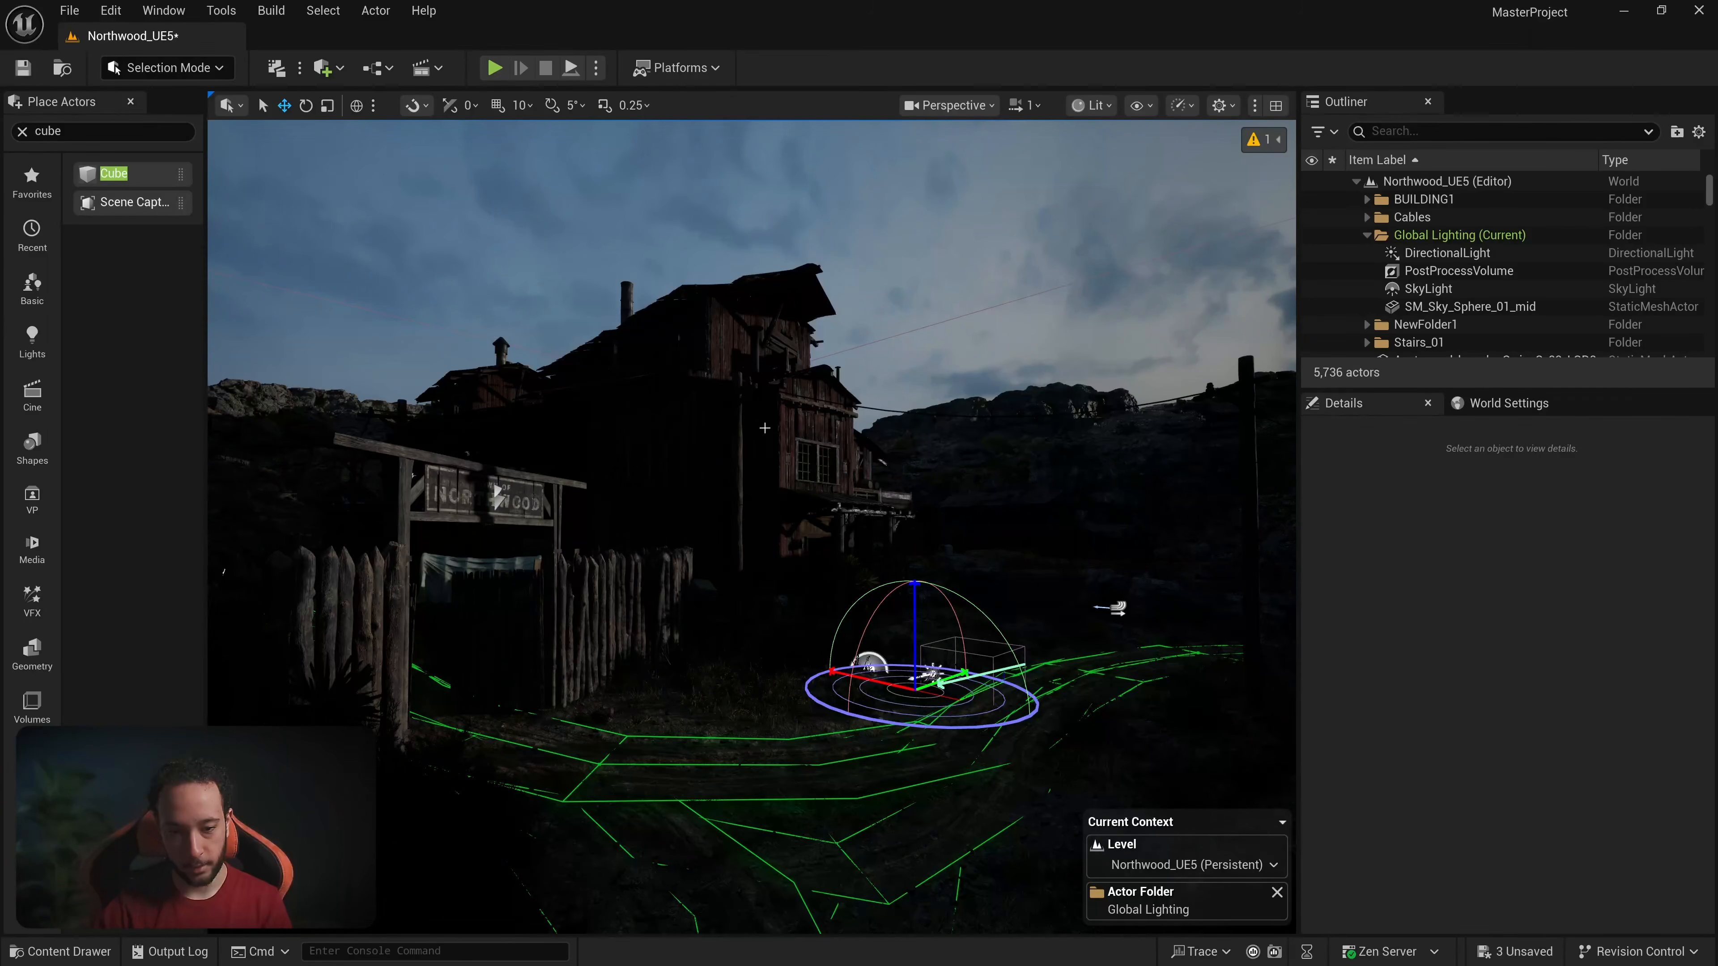
pyautogui.press('s')
pyautogui.moveTo(778, 415)
pyautogui.mouseDown(button='right')
pyautogui.moveTo(800, 449)
pyautogui.moveTo(744, 439)
pyautogui.moveTo(805, 426)
pyautogui.mouseUp(button='right')
pyautogui.hotkey('ctrl', 'l')
pyautogui.press('s')
# Step: Select the DirectionalLight and consult the colour temperature chart in PBRLightingValues.pdf
pyautogui.click(1464, 255)
pyautogui.press('w')
pyautogui.moveTo(926, 199); pyautogui.dragTo(871, 182)
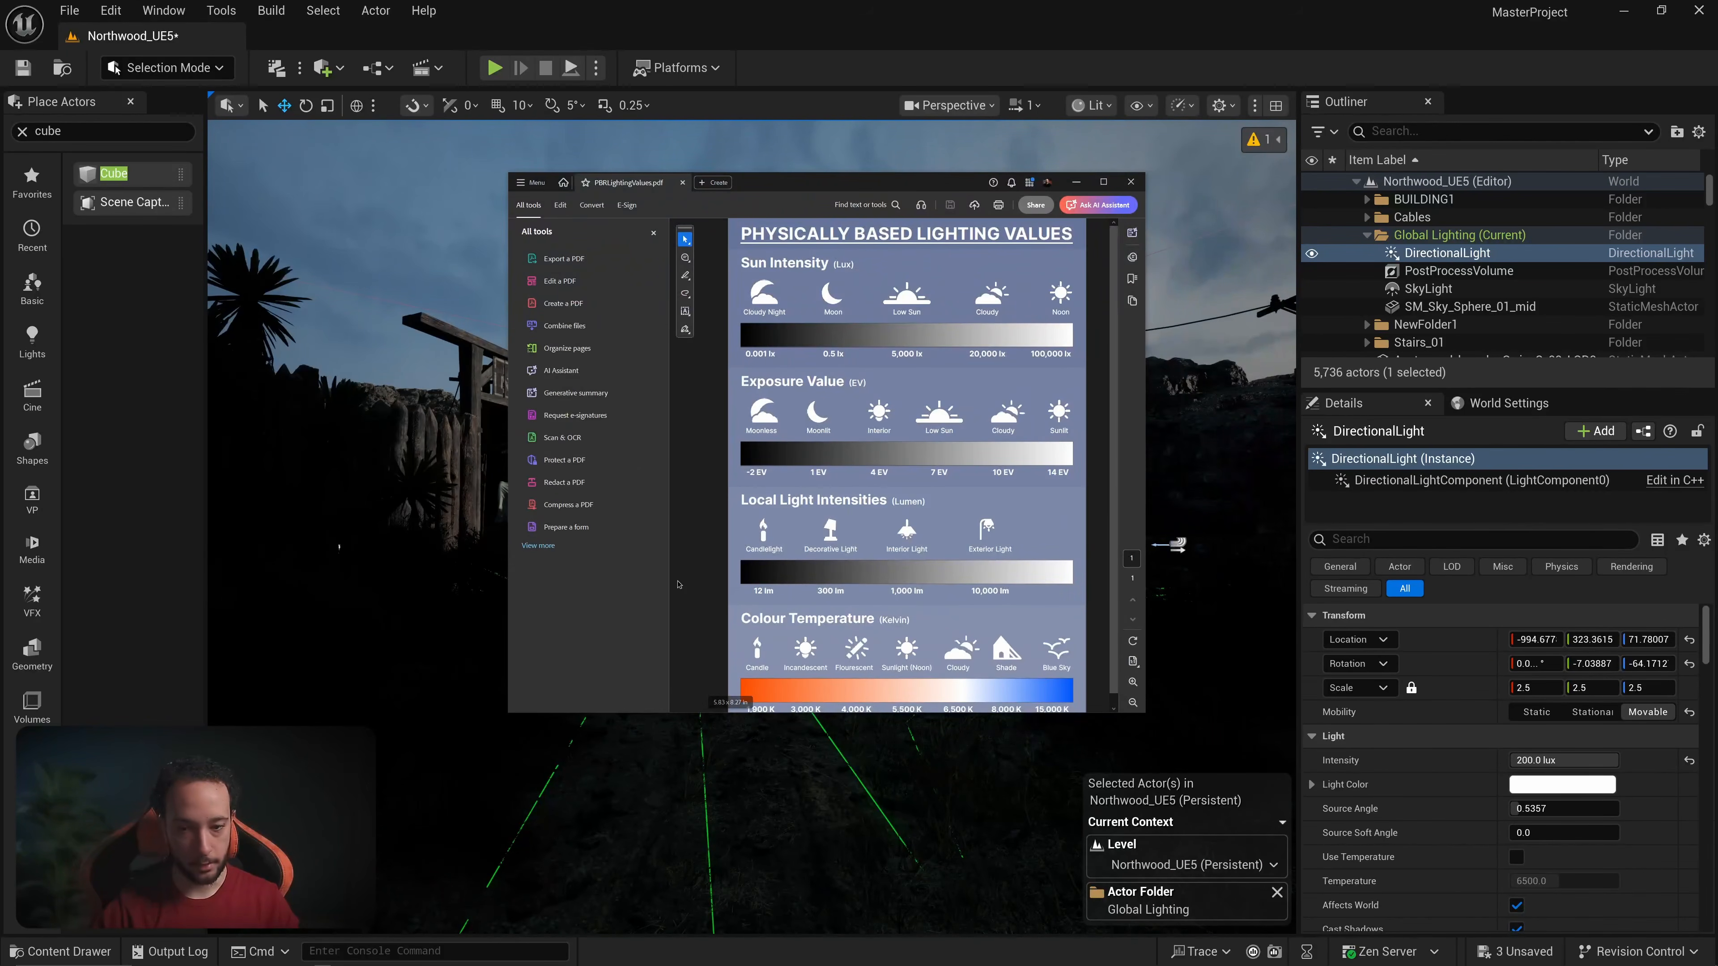
pyautogui.scroll(-1, 989, 613)
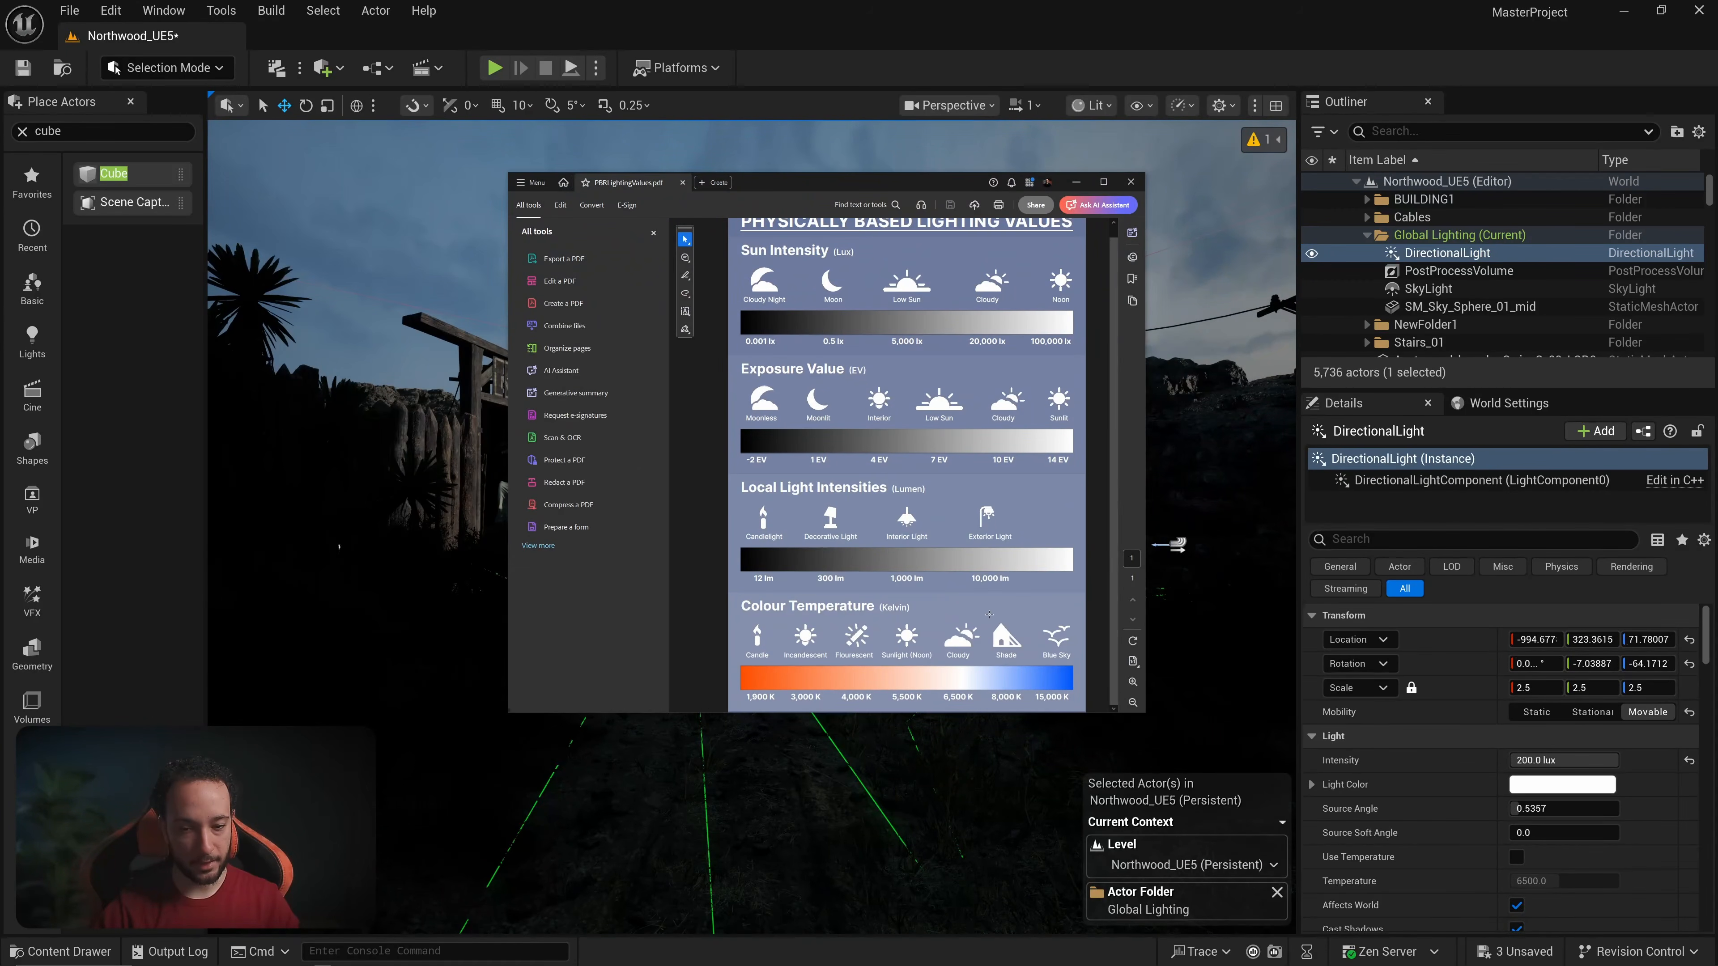
pyautogui.moveTo(901, 183); pyautogui.dragTo(1717, 155)
# Step: Enable temperature on the DirectionalLight and set it to 3000 after trying 2000, checking the building's facade
pyautogui.scroll(-3, 1515, 710)
pyautogui.click(1514, 775)
pyautogui.click(1546, 800)
pyautogui.write('20')
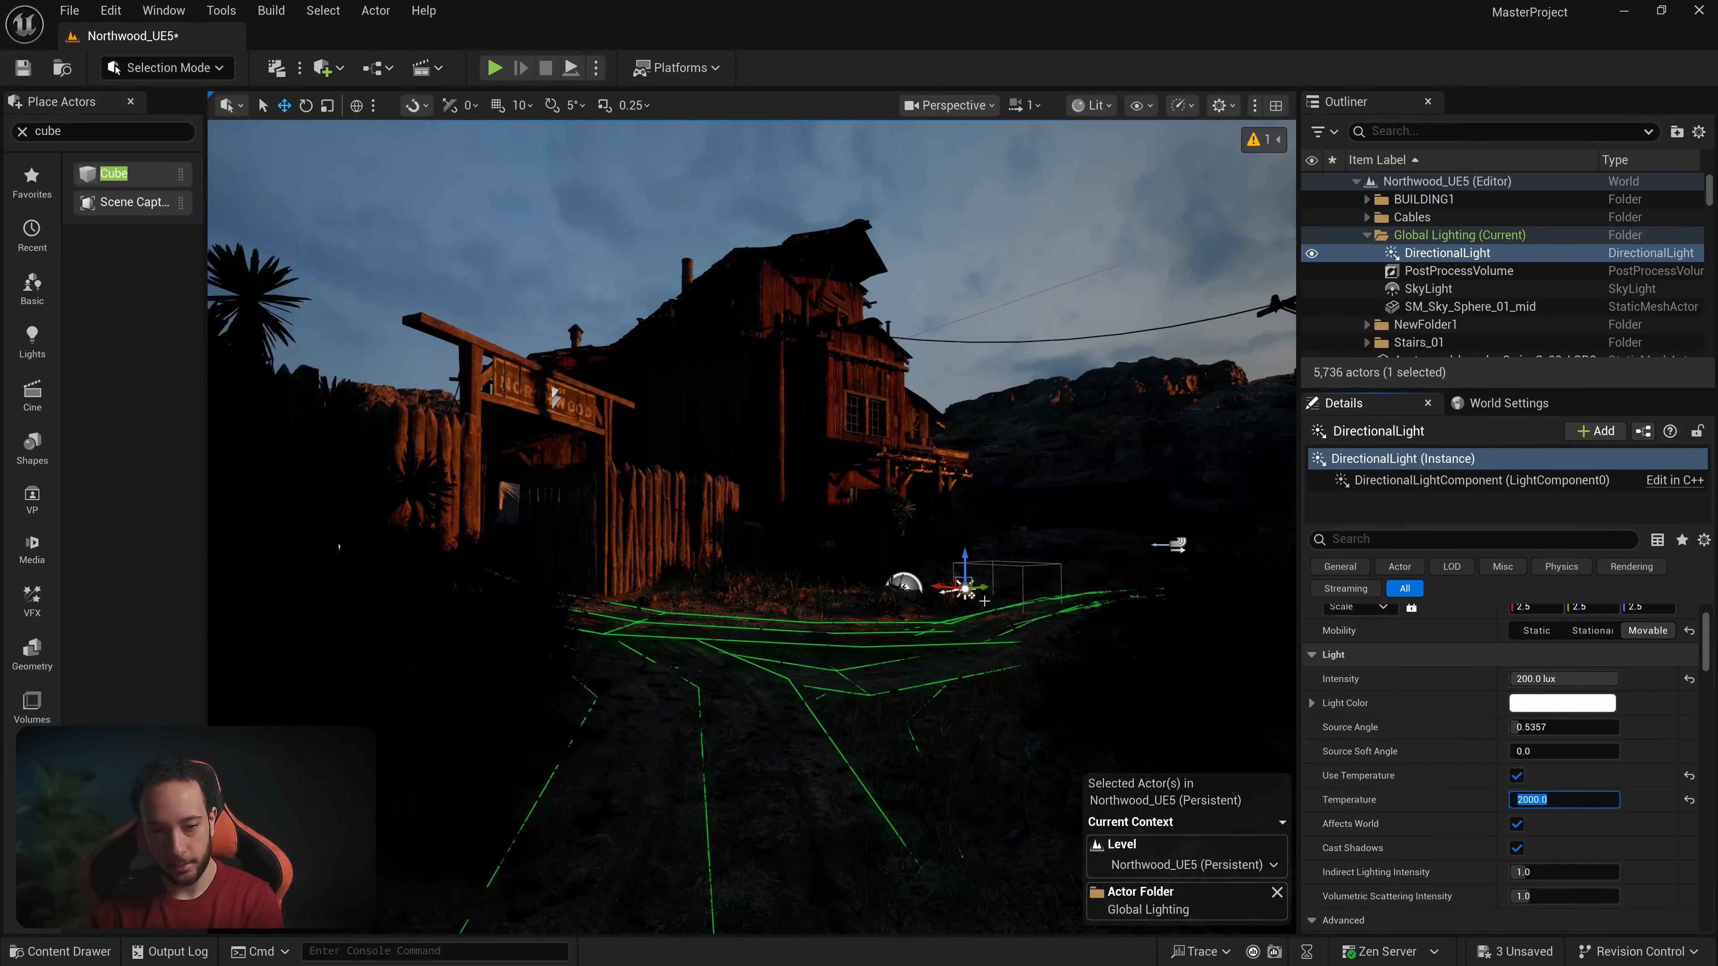
pyautogui.press('w')
pyautogui.moveTo(900, 589); pyautogui.dragTo(913, 578, button='right')
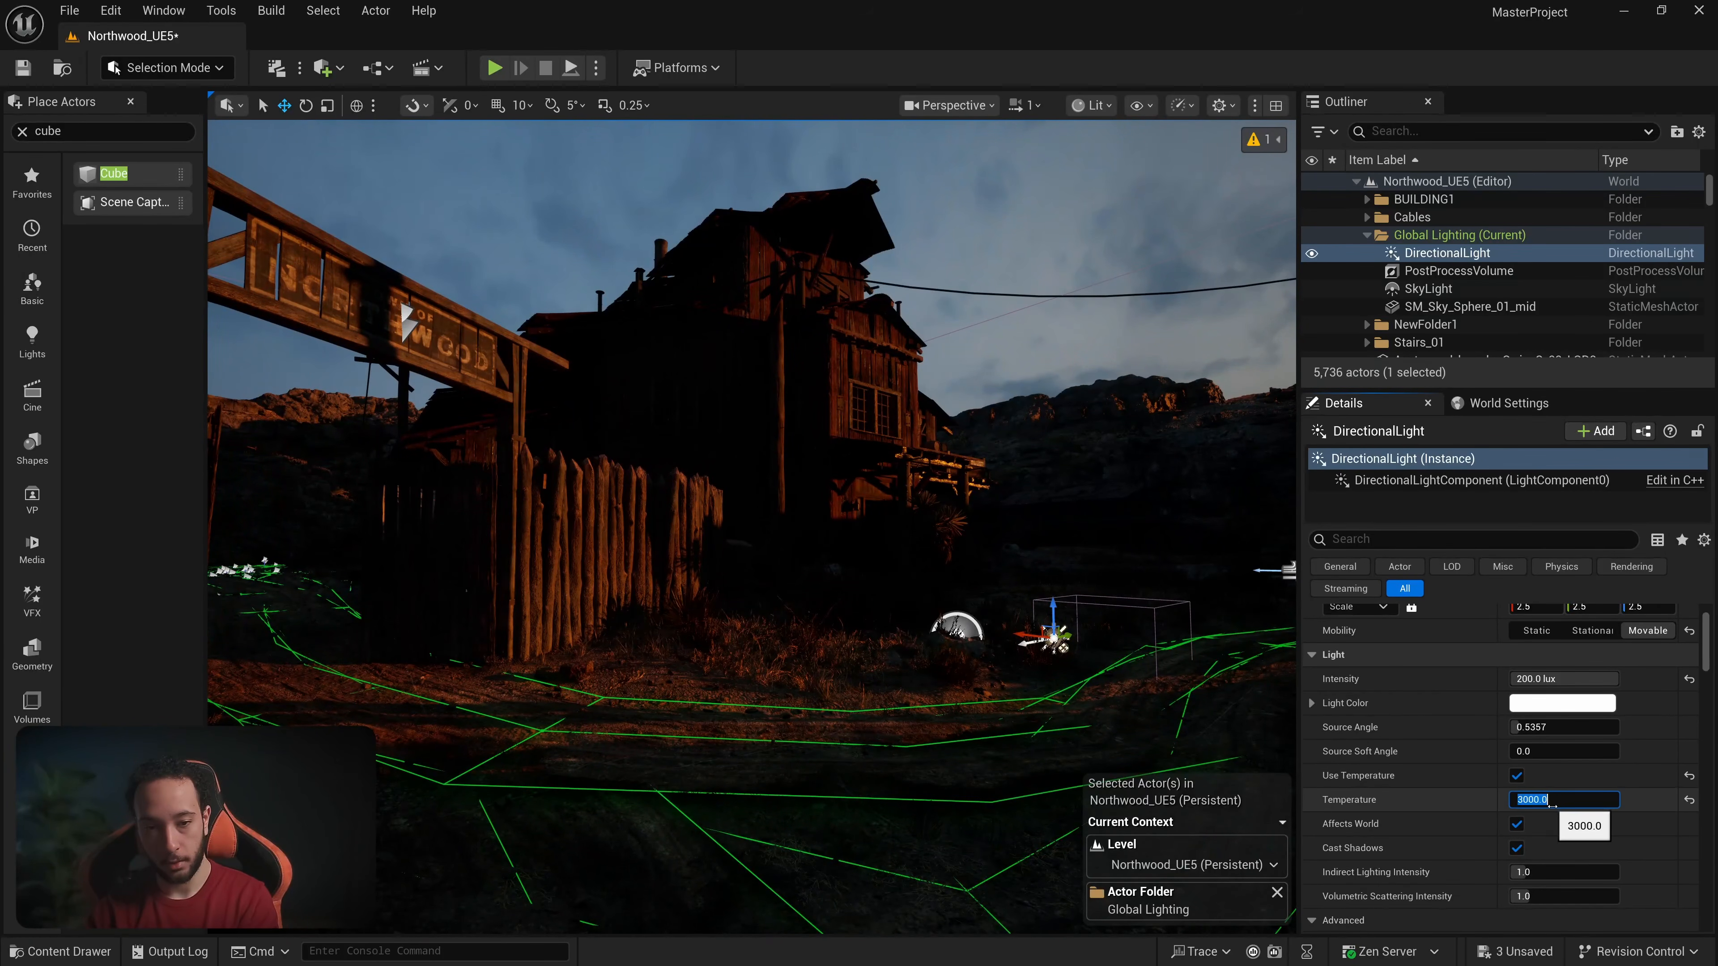
pyautogui.press('w')
pyautogui.moveTo(891, 508); pyautogui.dragTo(894, 508, button='right')
pyautogui.press('s')
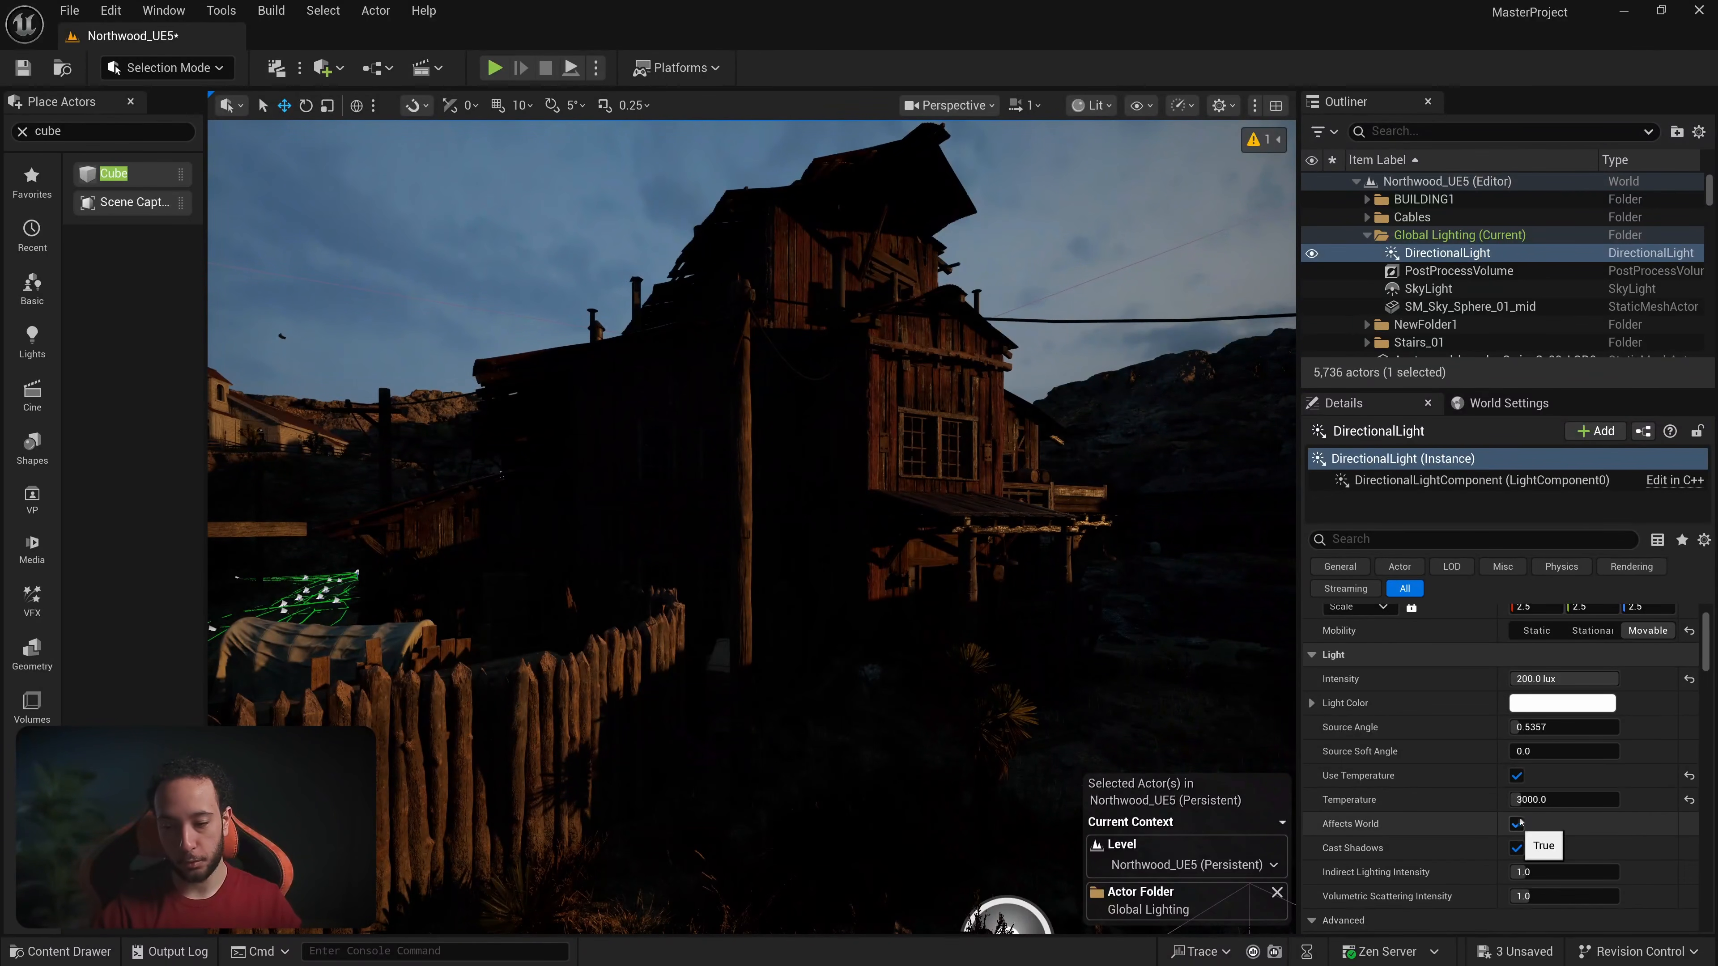
# Step: Try tinting the DirectionalLight through its light colour with temperature turned off
pyautogui.click(1530, 703)
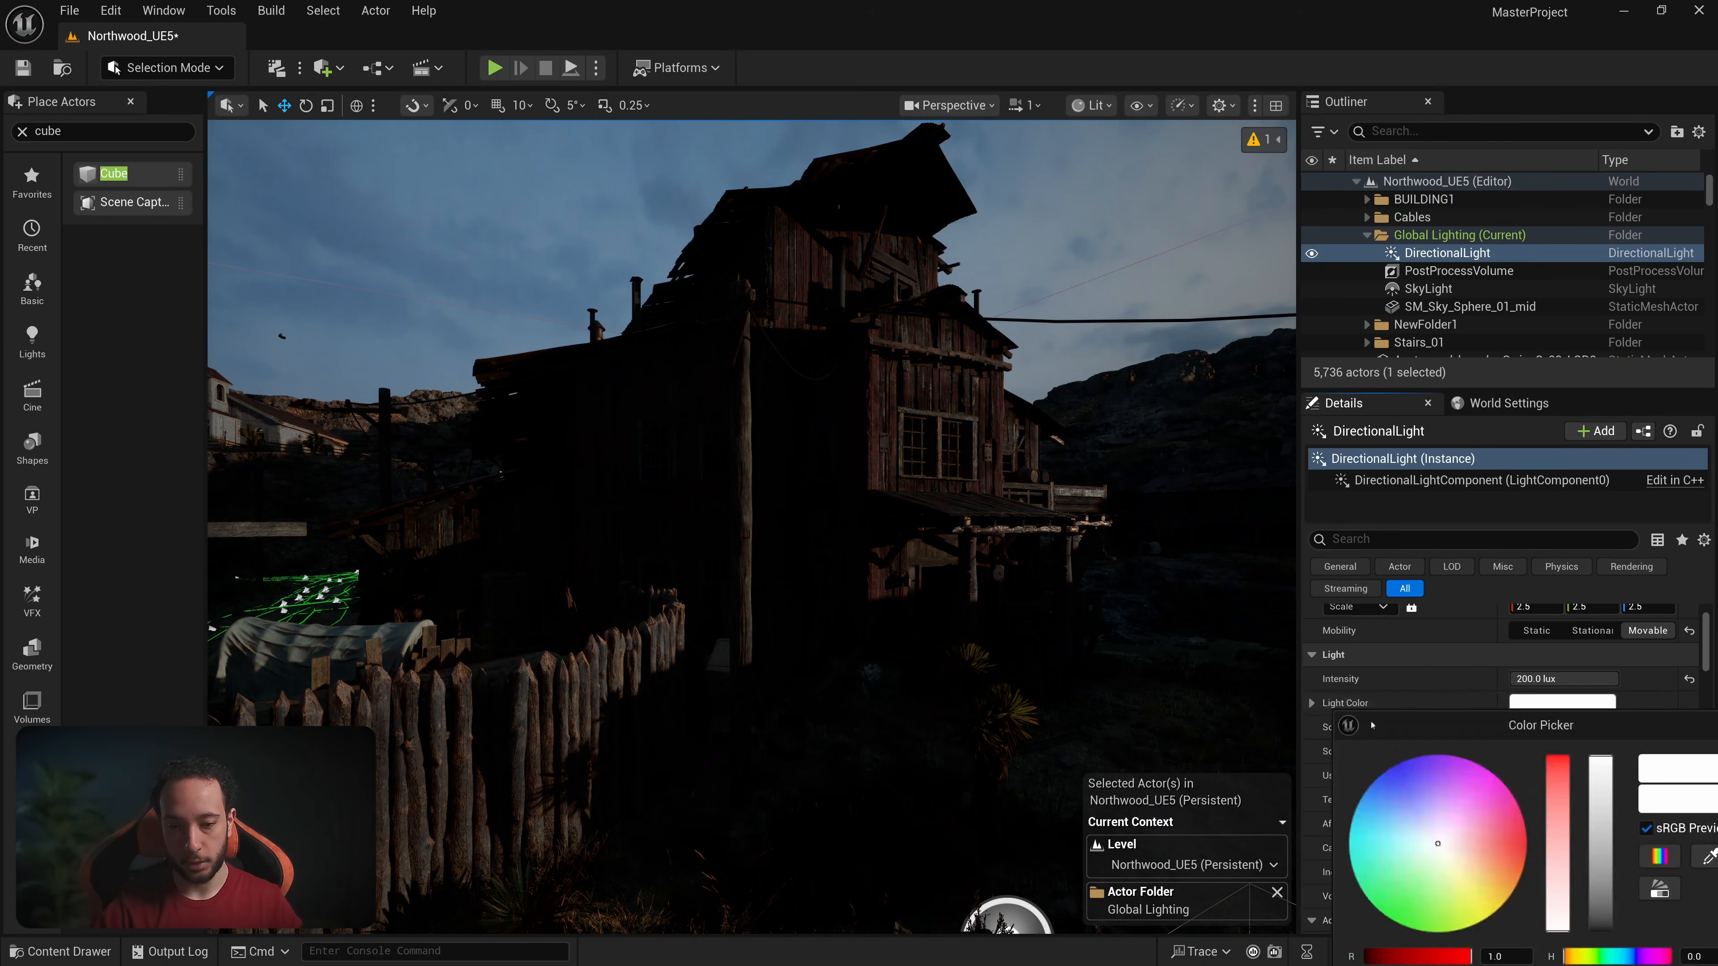
pyautogui.moveTo(1403, 725); pyautogui.dragTo(1276, 443)
pyautogui.moveTo(1312, 562); pyautogui.dragTo(1348, 611)
pyautogui.click(1541, 881)
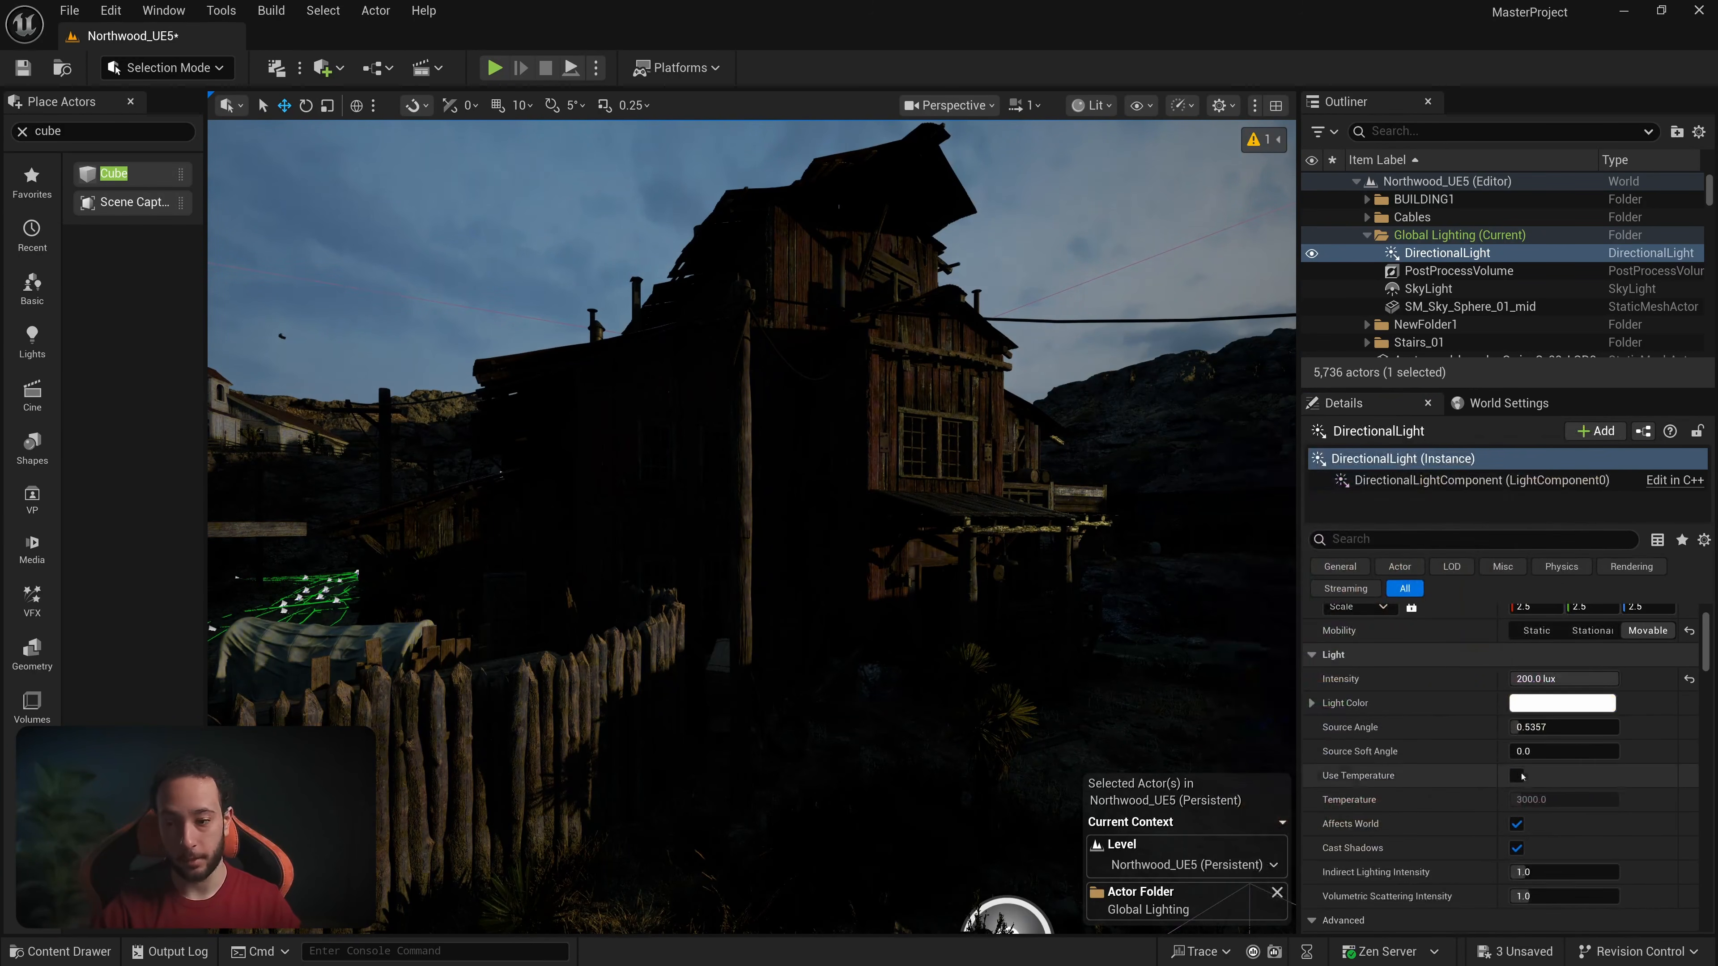
# Step: Turn the DirectionalLight's 3000 temperature back on and set its source angle to 5, framing the Northwood sign's shadow
pyautogui.moveTo(941, 630); pyautogui.dragTo(949, 628, button='right')
pyautogui.press('s')
pyautogui.press('a')
pyautogui.press('q')
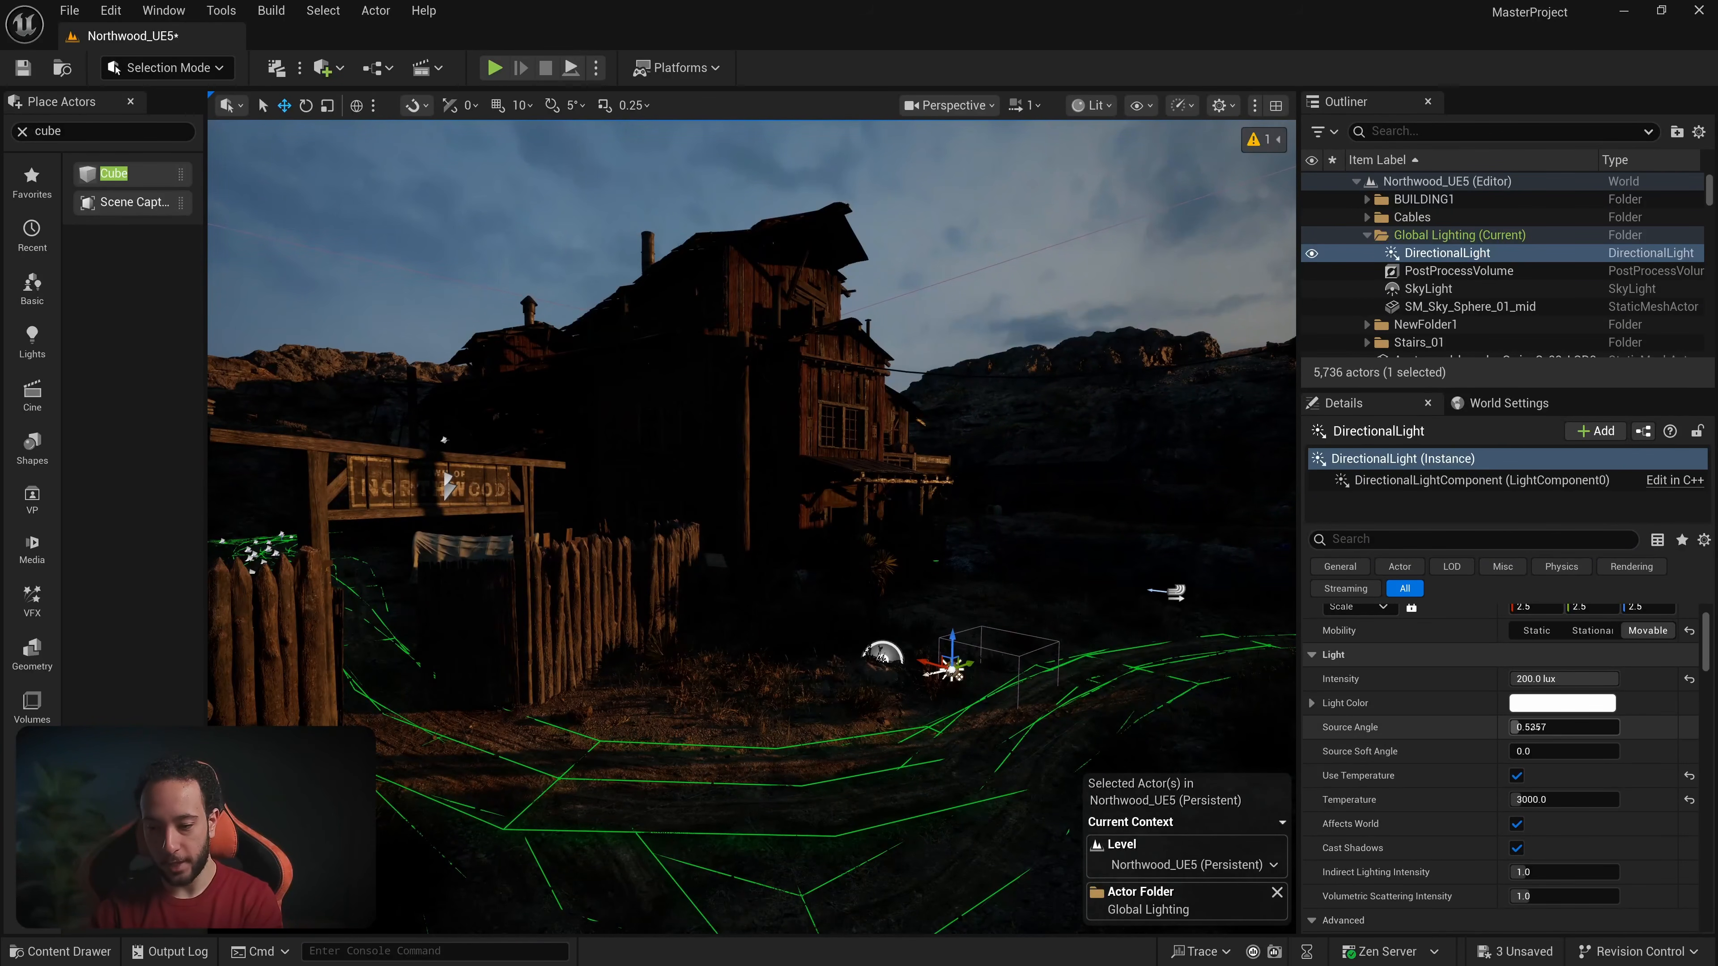
pyautogui.moveTo(877, 589); pyautogui.dragTo(878, 589, button='right')
pyautogui.press('w')
pyautogui.press('a')
pyautogui.press('w')
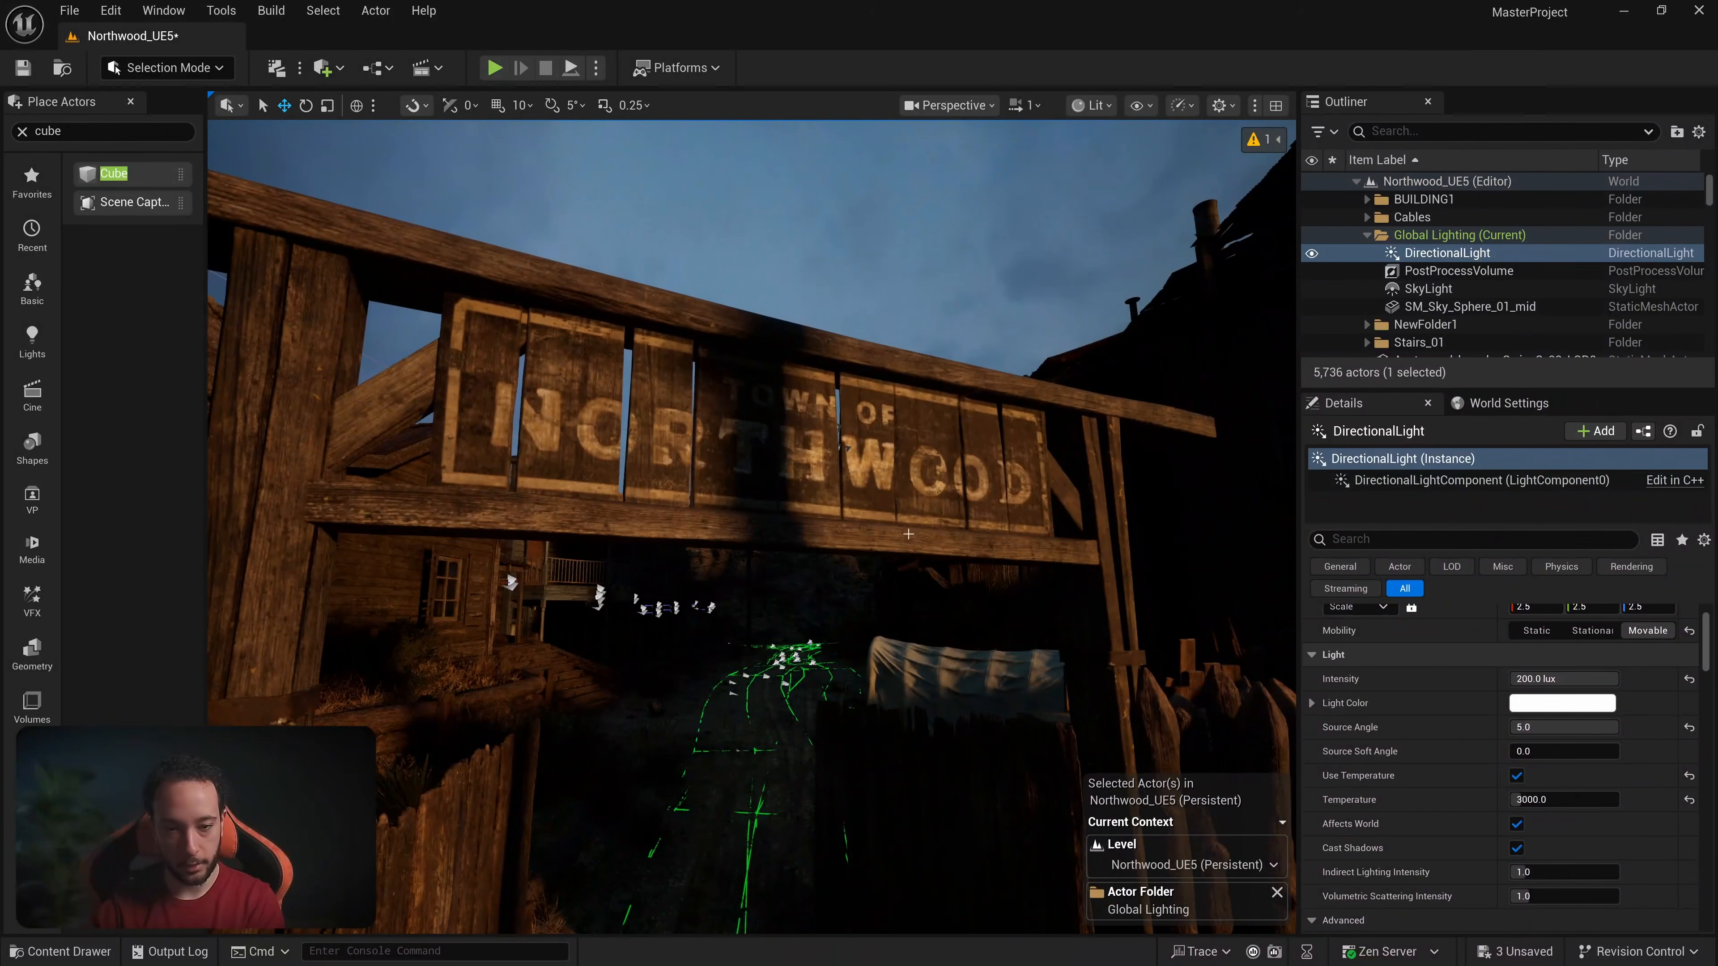
# Step: Compare source angles of 0 and 25 on the sign's shadow, and return the DirectionalLight's source angle to 5
pyautogui.click(1518, 727)
pyautogui.write('0')
pyautogui.press('Return')
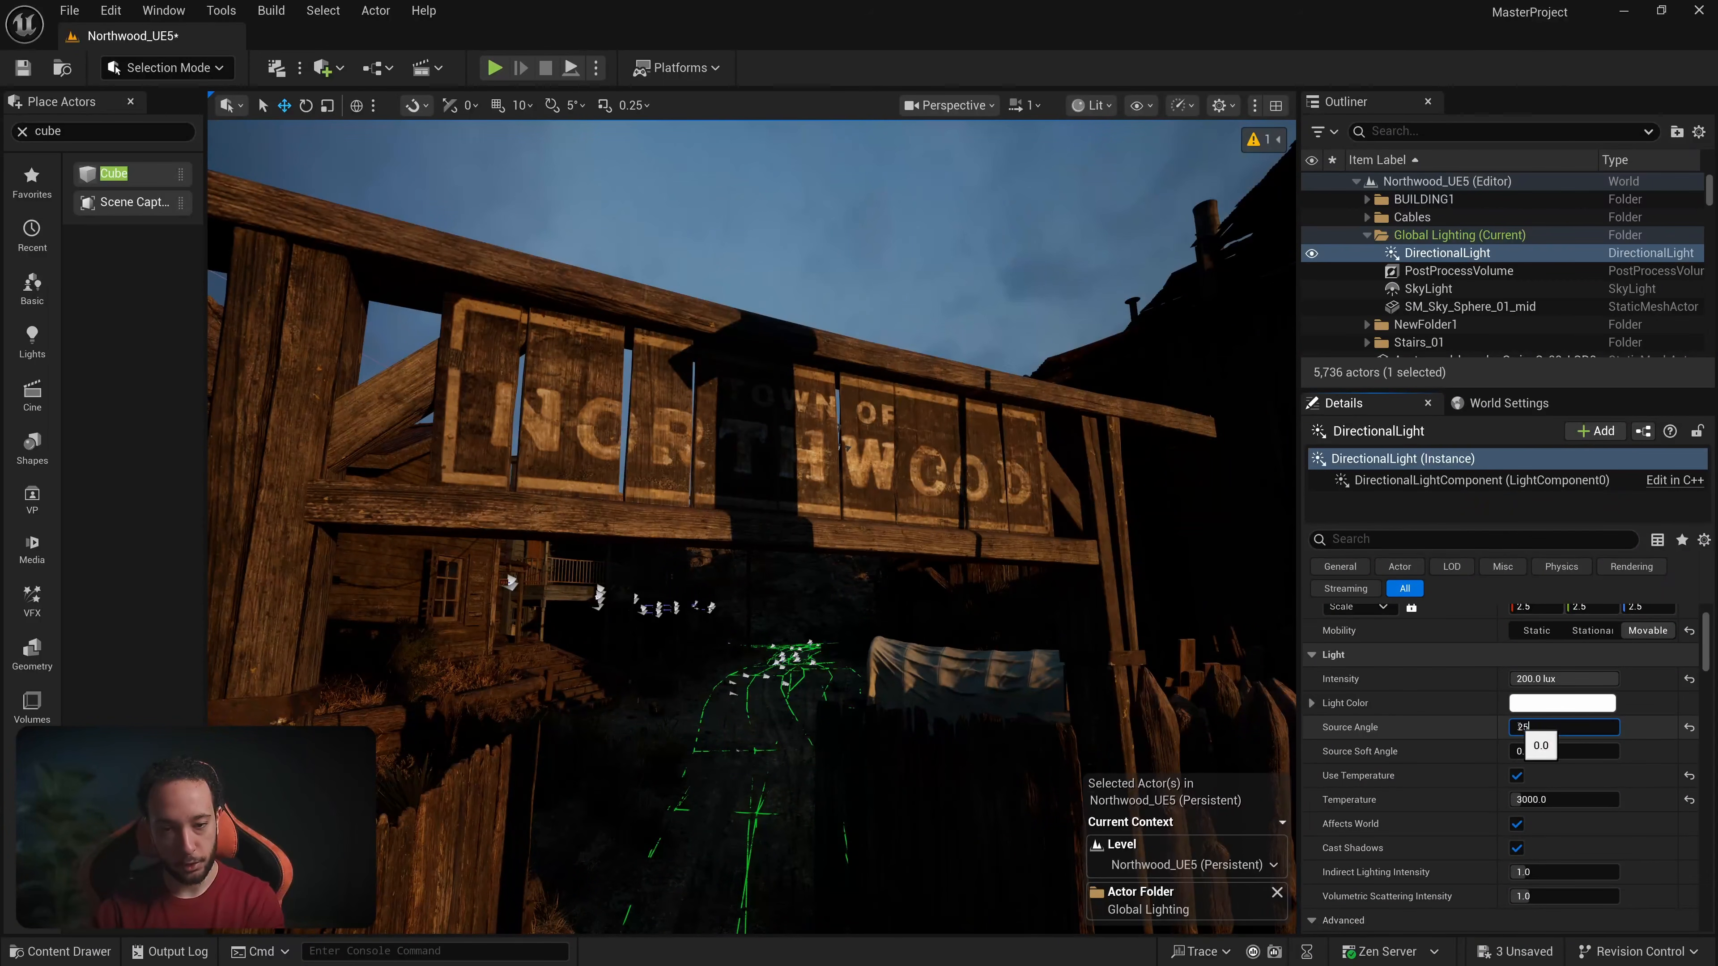
pyautogui.write('25')
pyautogui.press('Return')
pyautogui.moveTo(877, 589); pyautogui.dragTo(877, 590, button='right')
pyautogui.moveTo(1539, 728); pyautogui.dragTo(1475, 753)
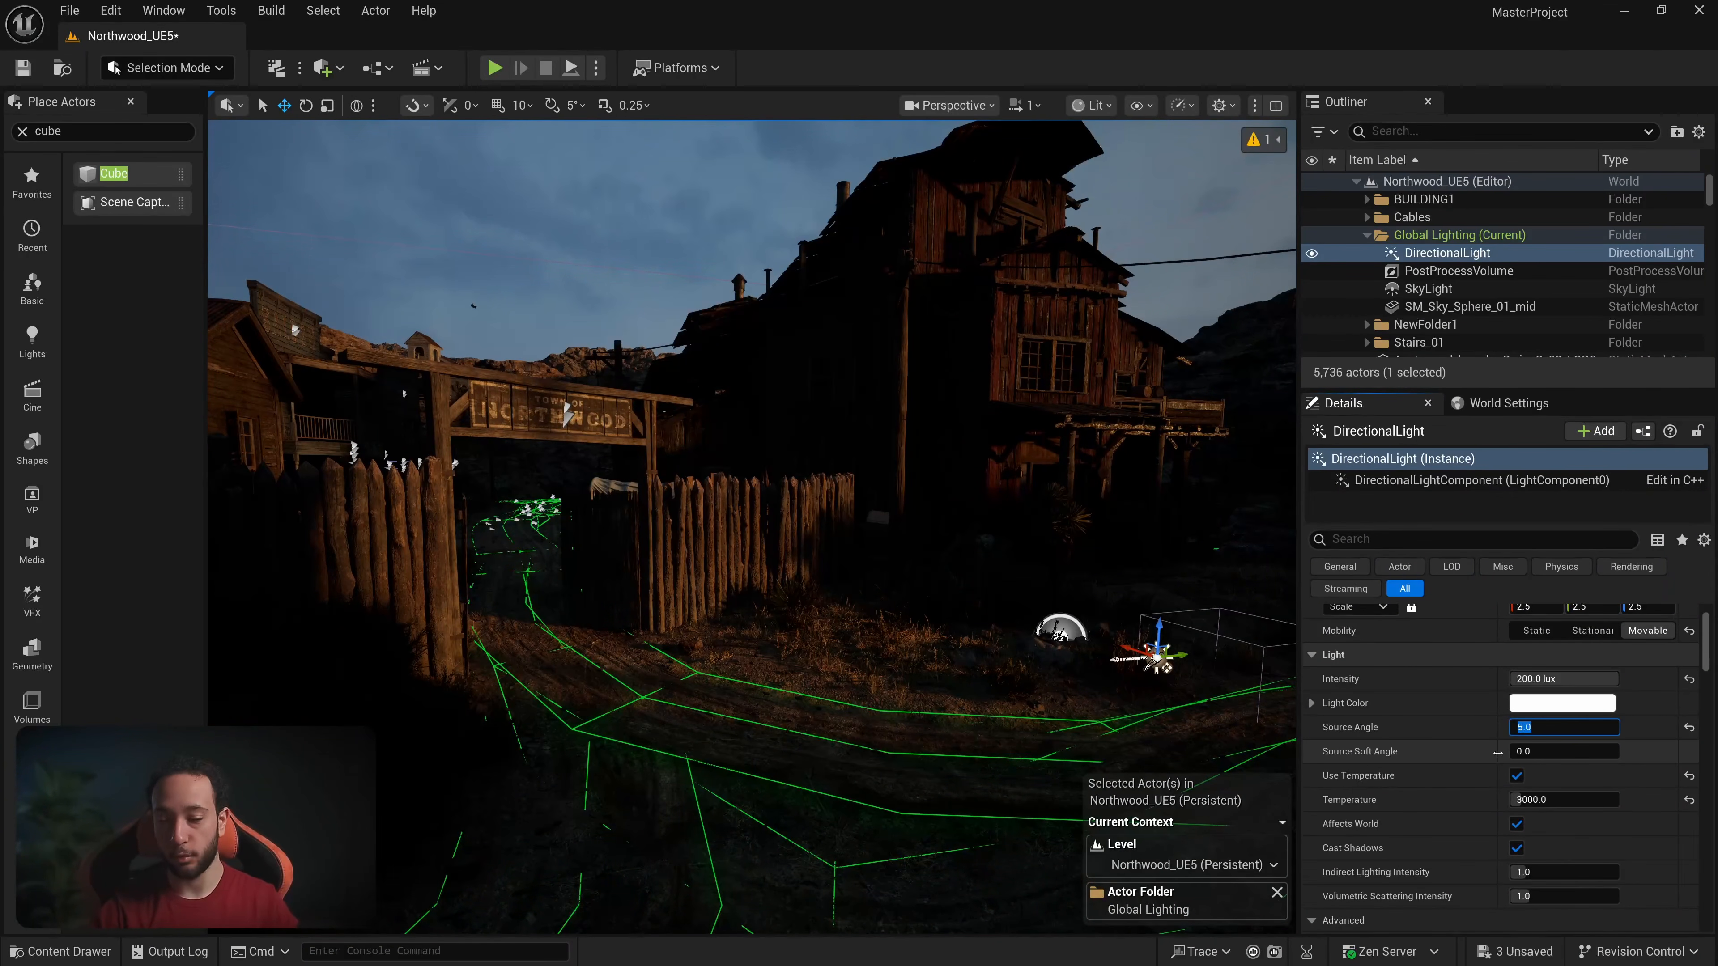
# Step: Examine the town with the HDR histogram overlay and review the PostProcessVolume's exposure and the SkyLight's settings
pyautogui.scroll(-3, 1497, 756)
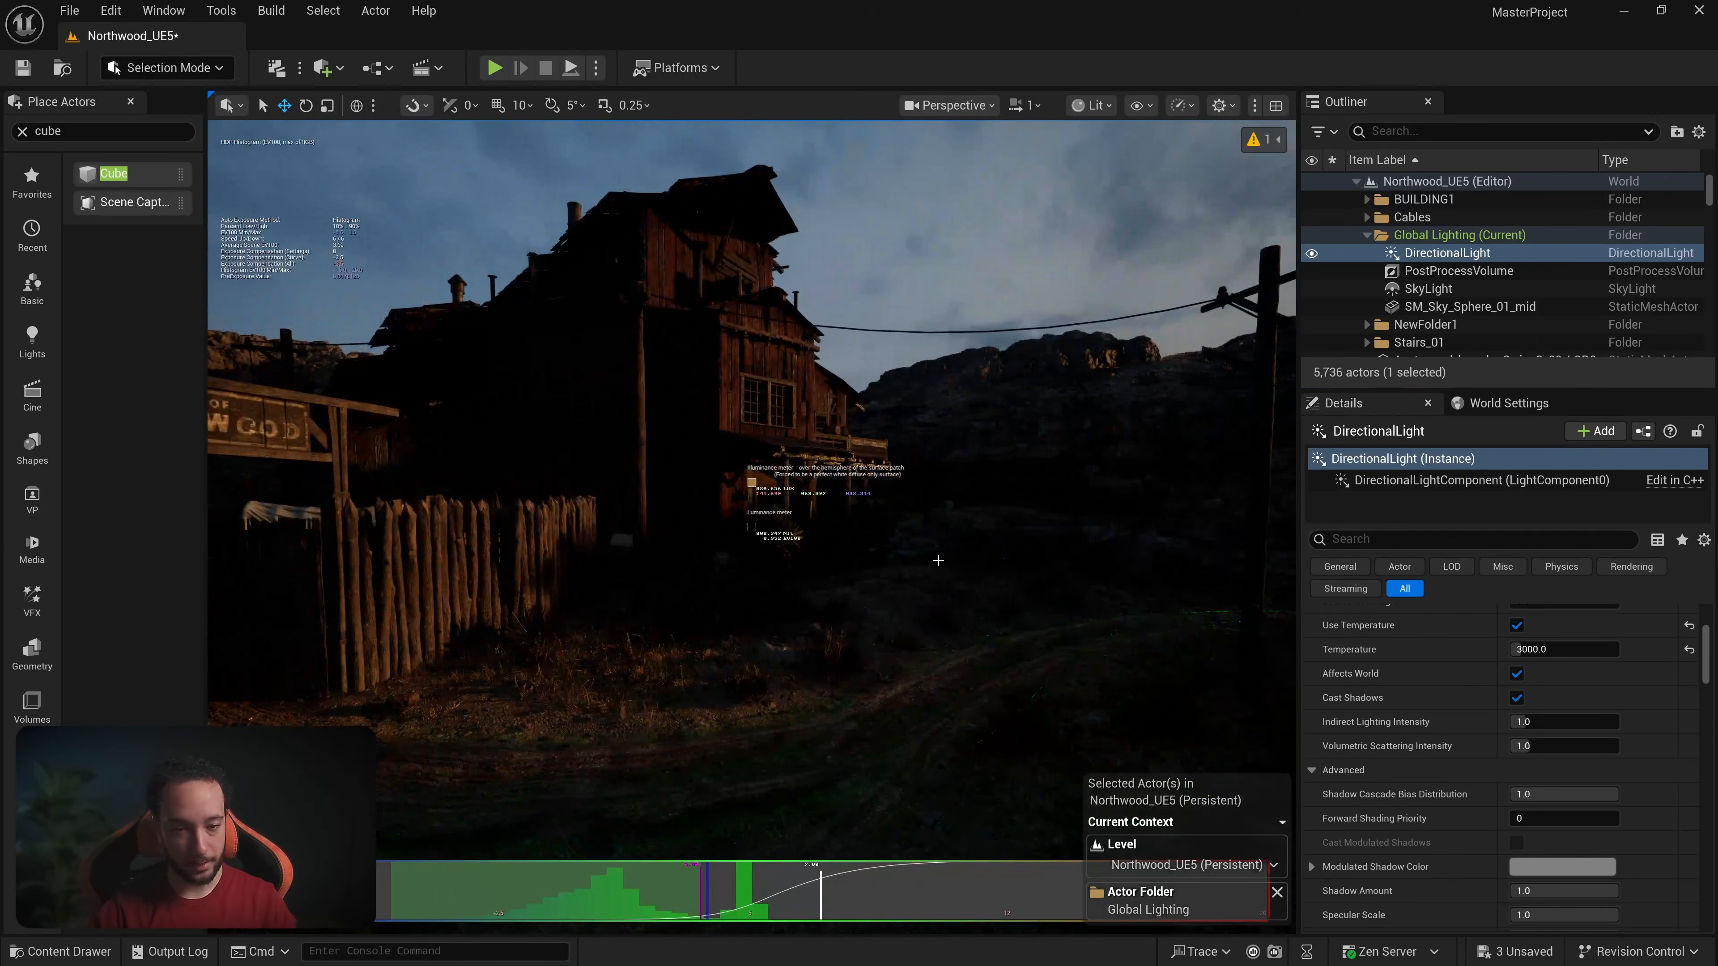
pyautogui.moveTo(938, 560); pyautogui.dragTo(926, 558, button='right')
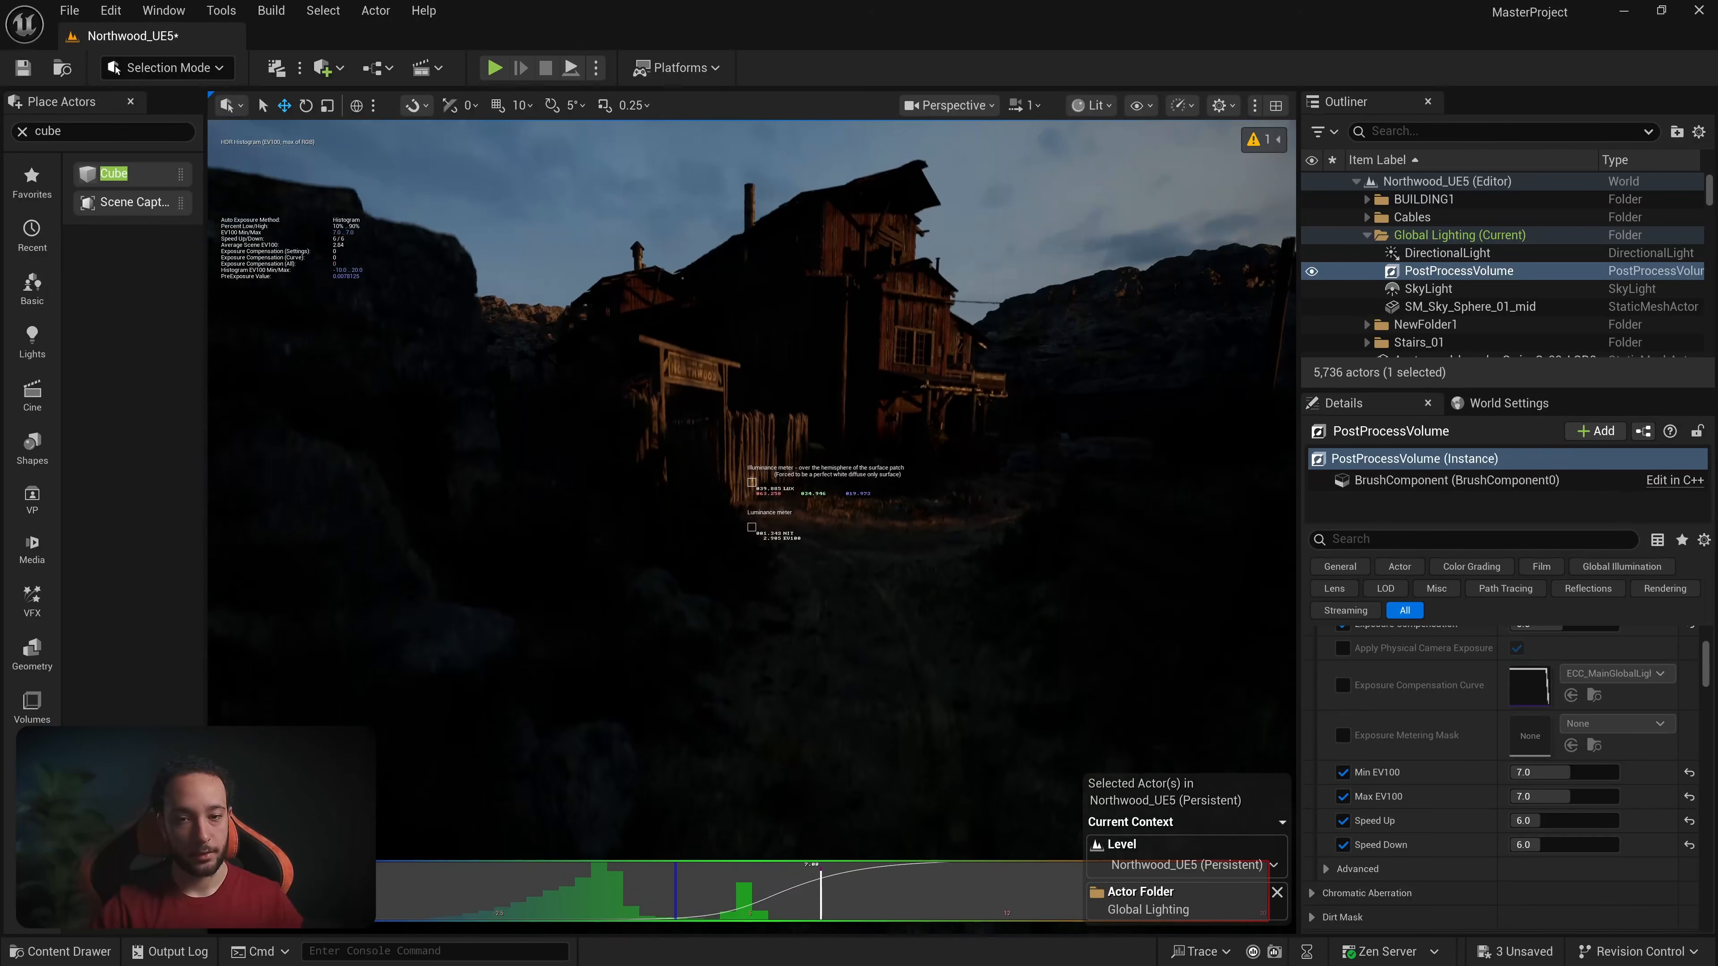
pyautogui.click(1458, 271)
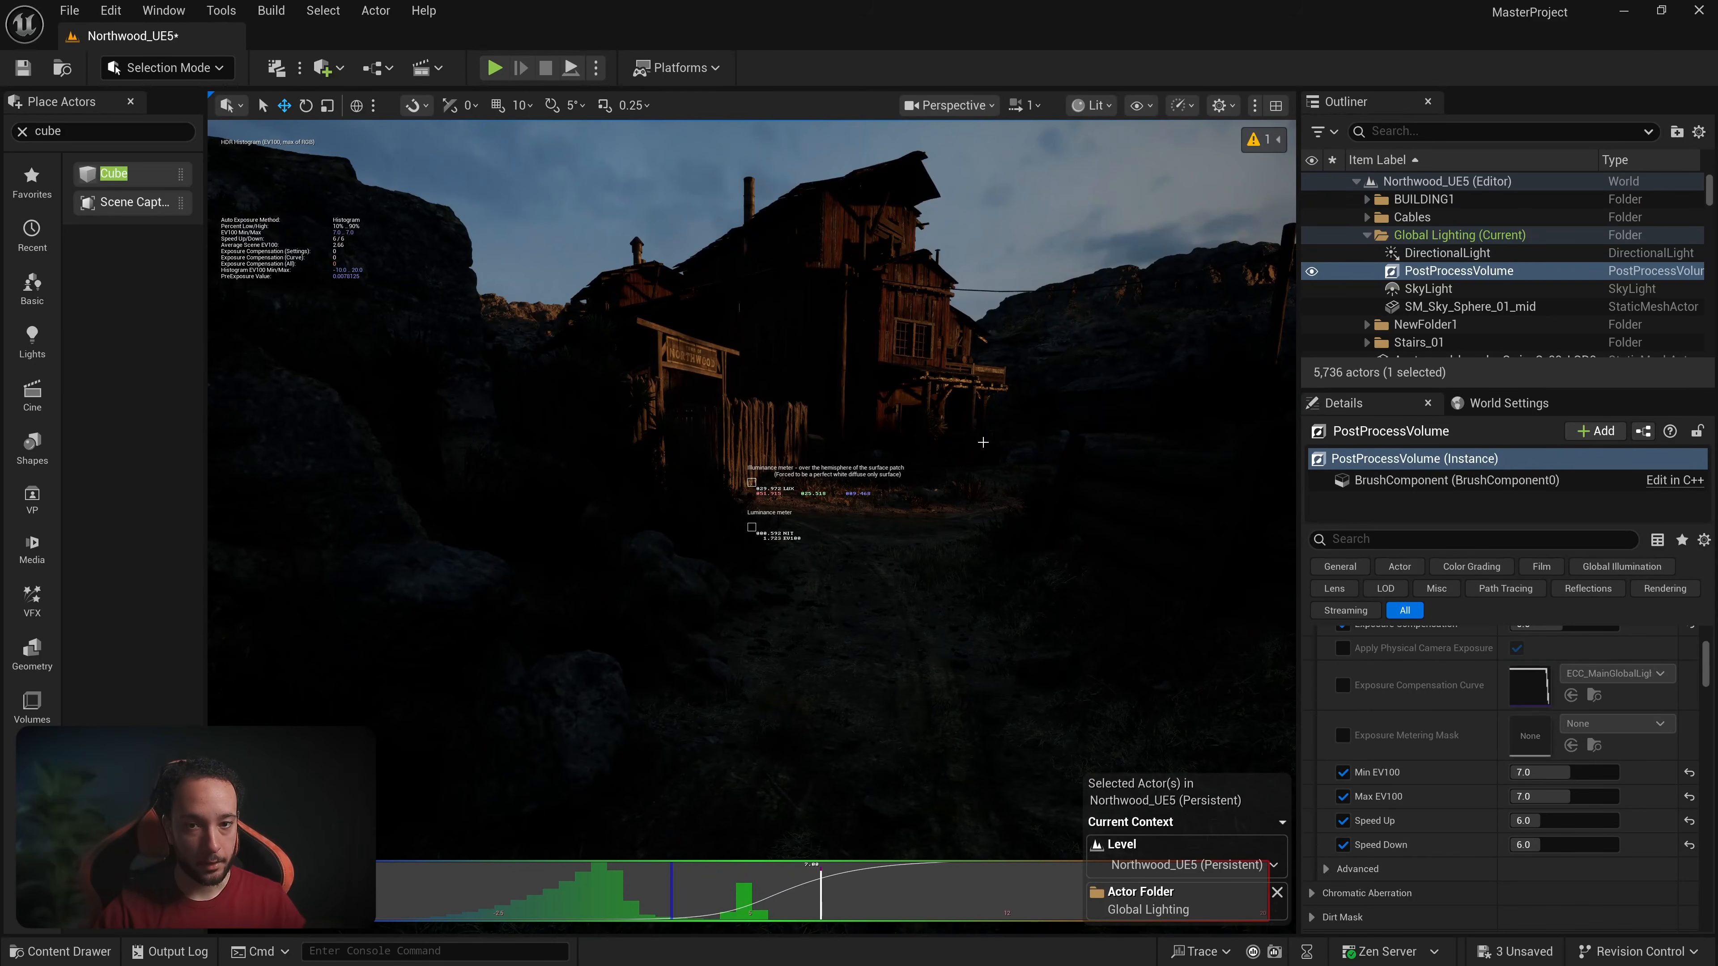
pyautogui.moveTo(983, 442); pyautogui.dragTo(985, 443, button='right')
pyautogui.click(1427, 288)
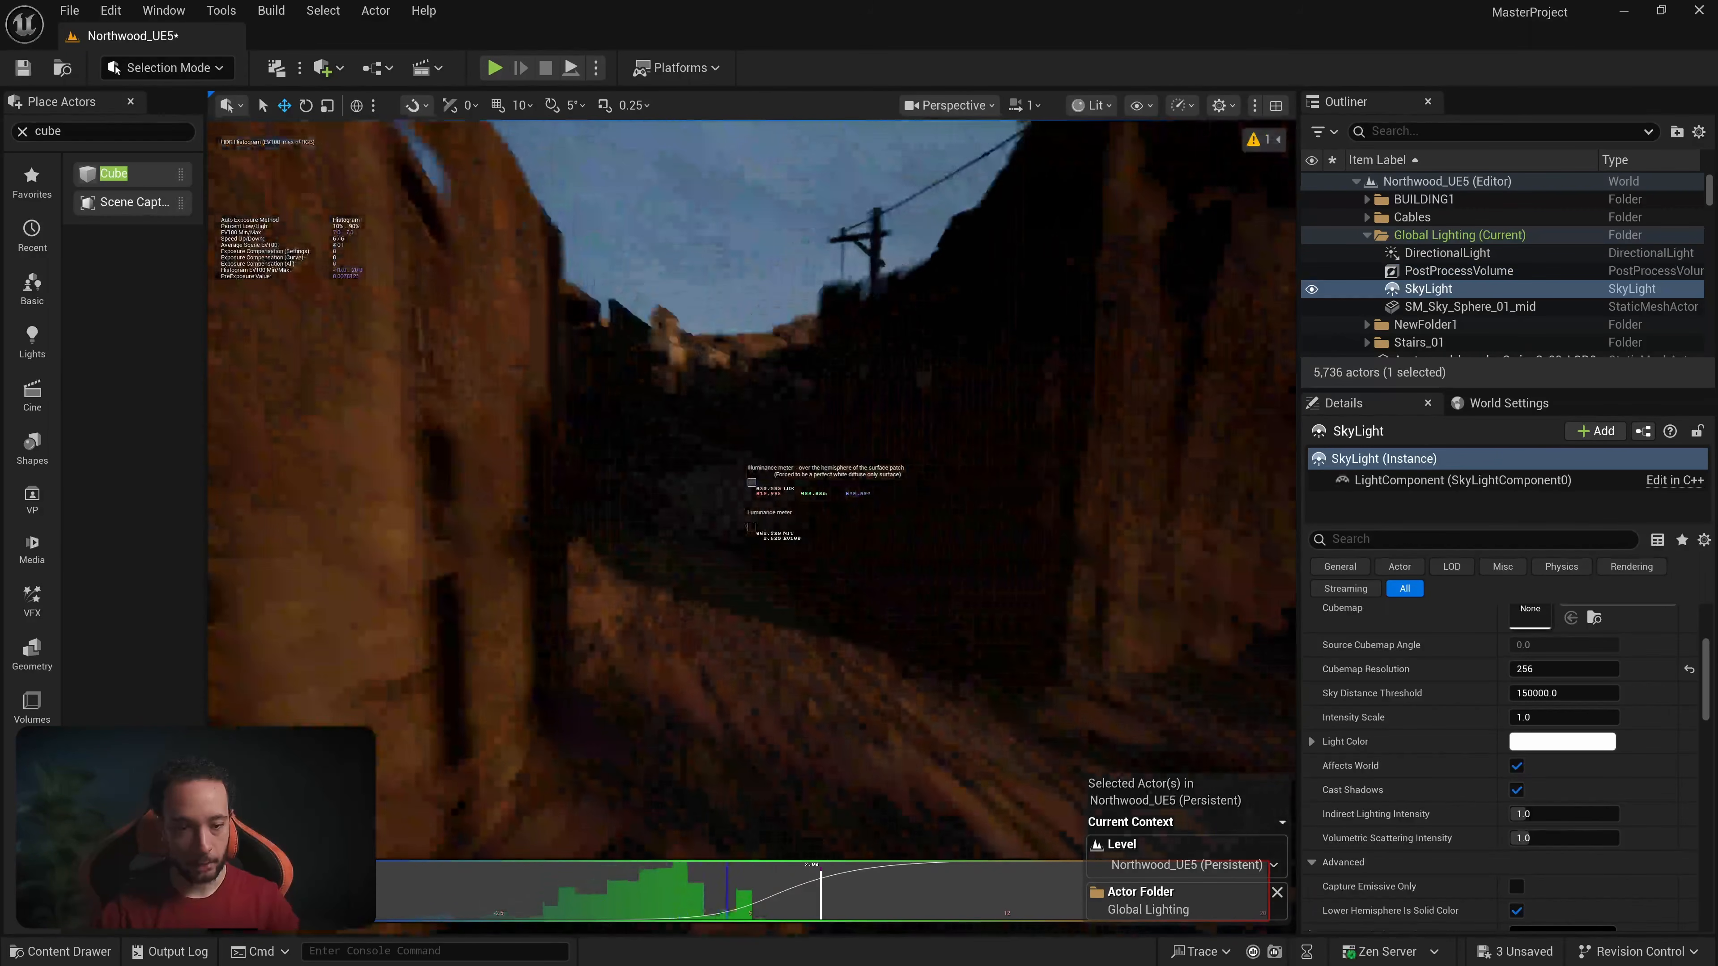
pyautogui.moveTo(986, 441); pyautogui.dragTo(986, 441, button='right')
pyautogui.moveTo(837, 536); pyautogui.dragTo(899, 569, button='right')
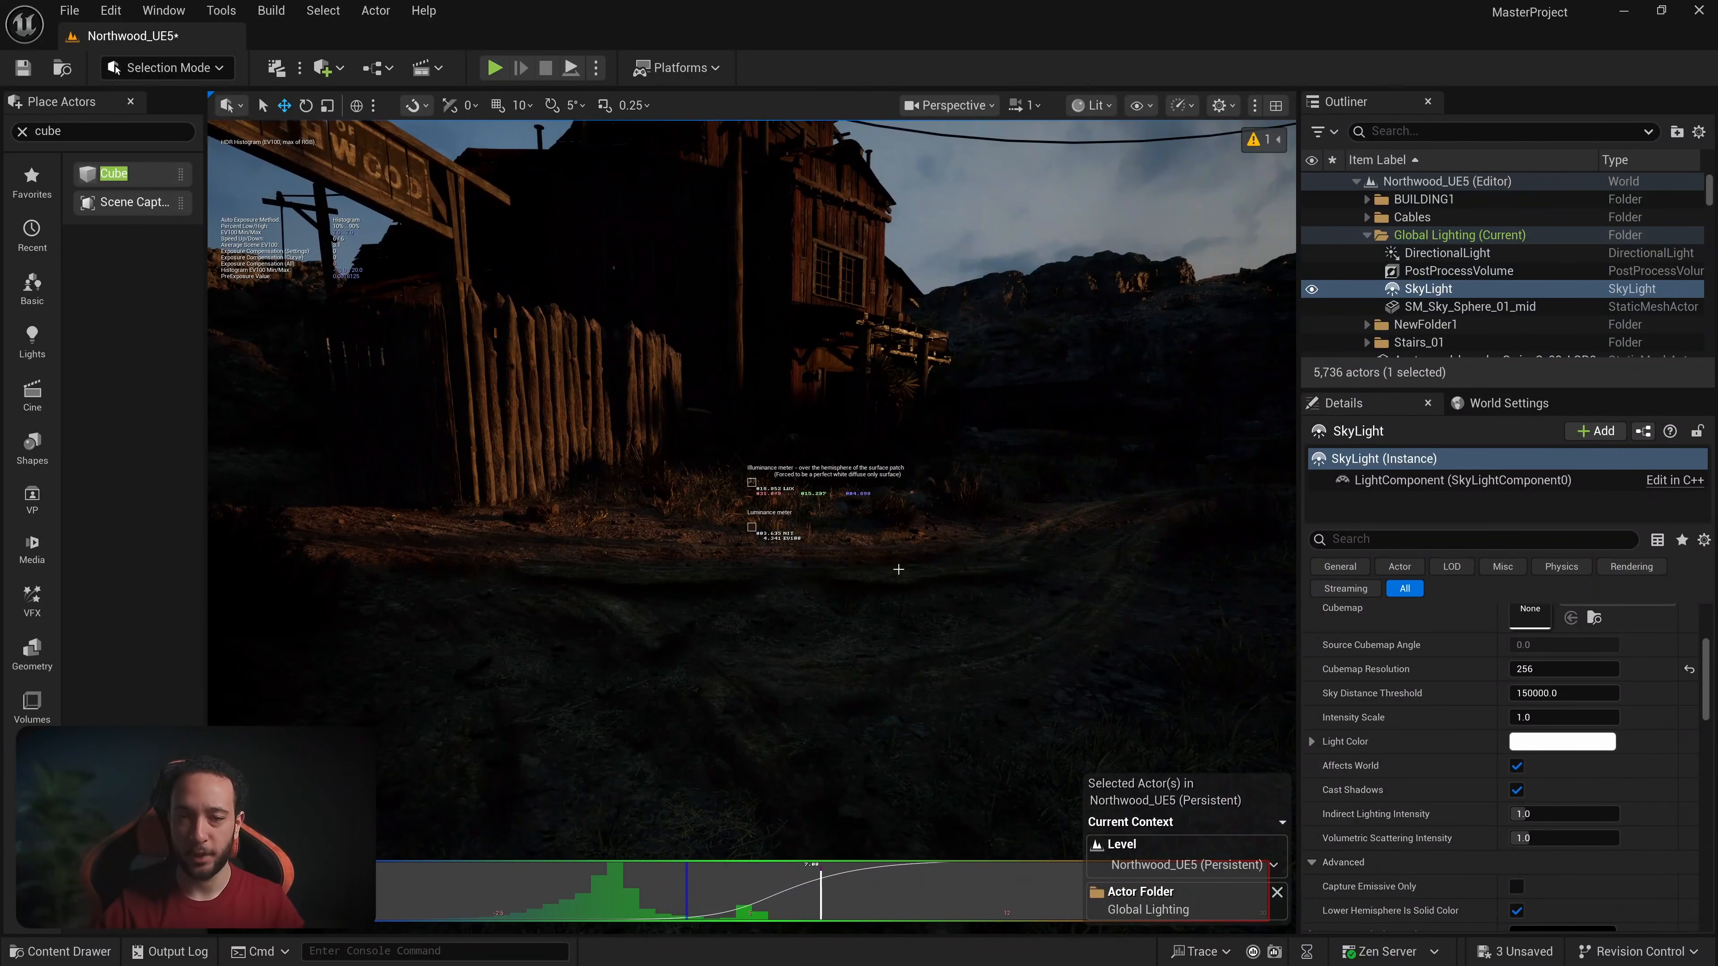
pyautogui.moveTo(896, 568); pyautogui.dragTo(872, 543, button='right')
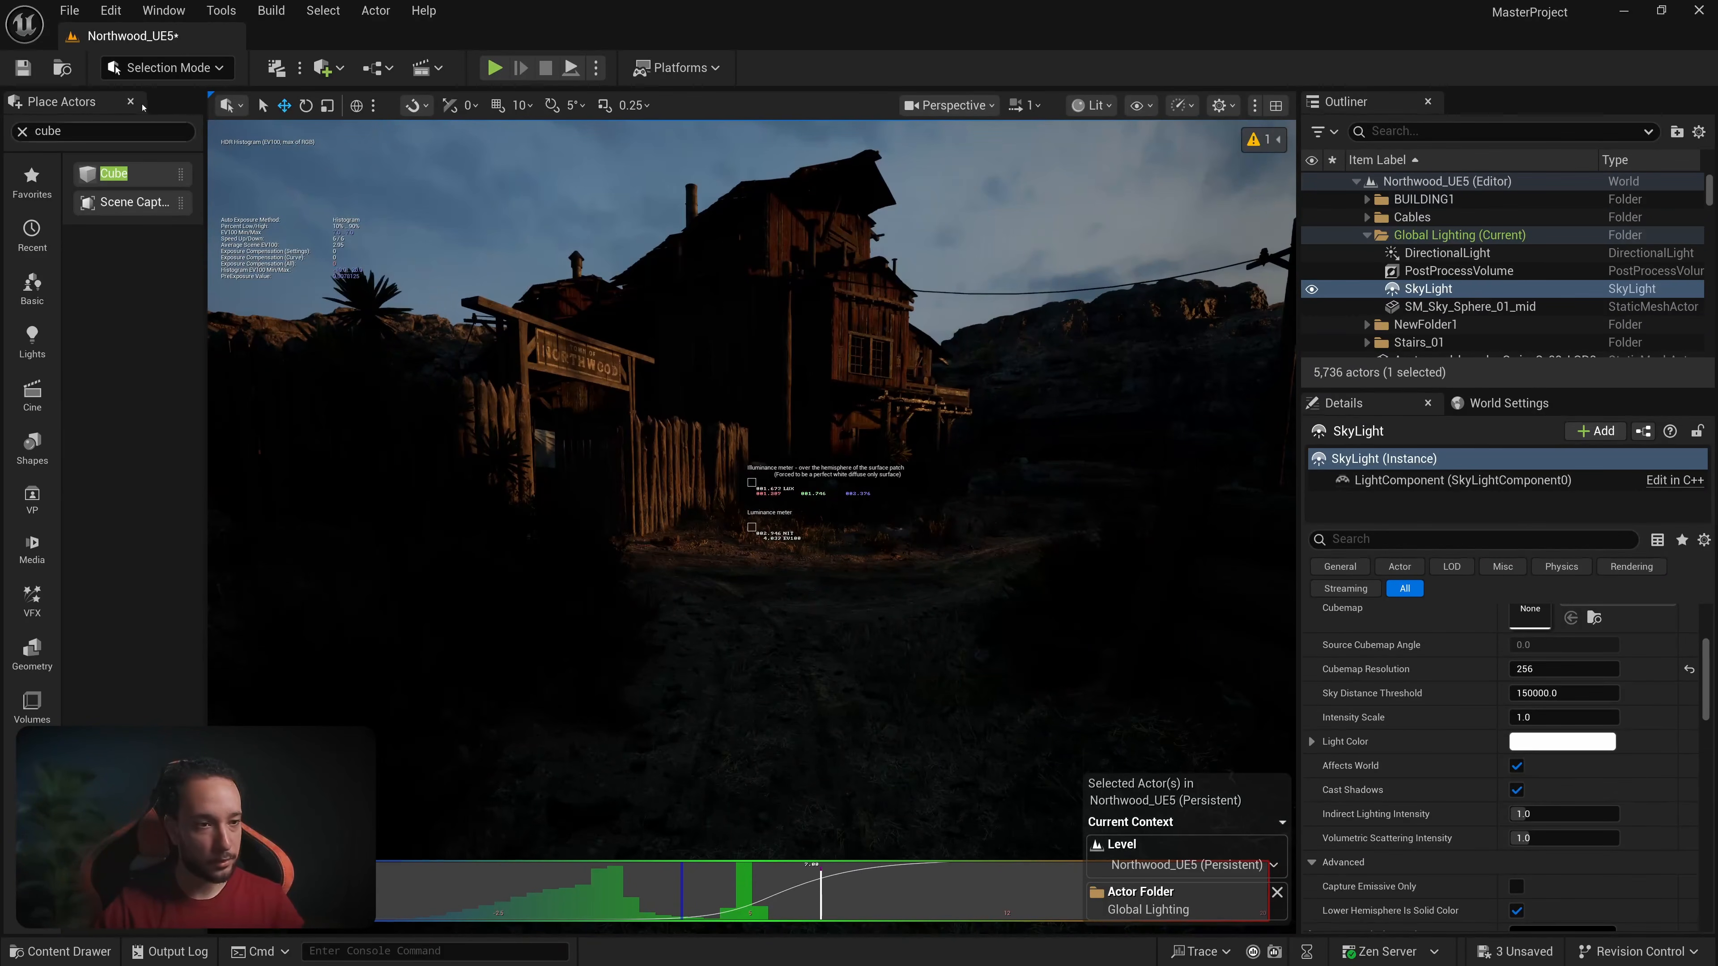
# Step: Place a test point light in front of the building and set its intensity to 10000 cd
pyautogui.click(24, 130)
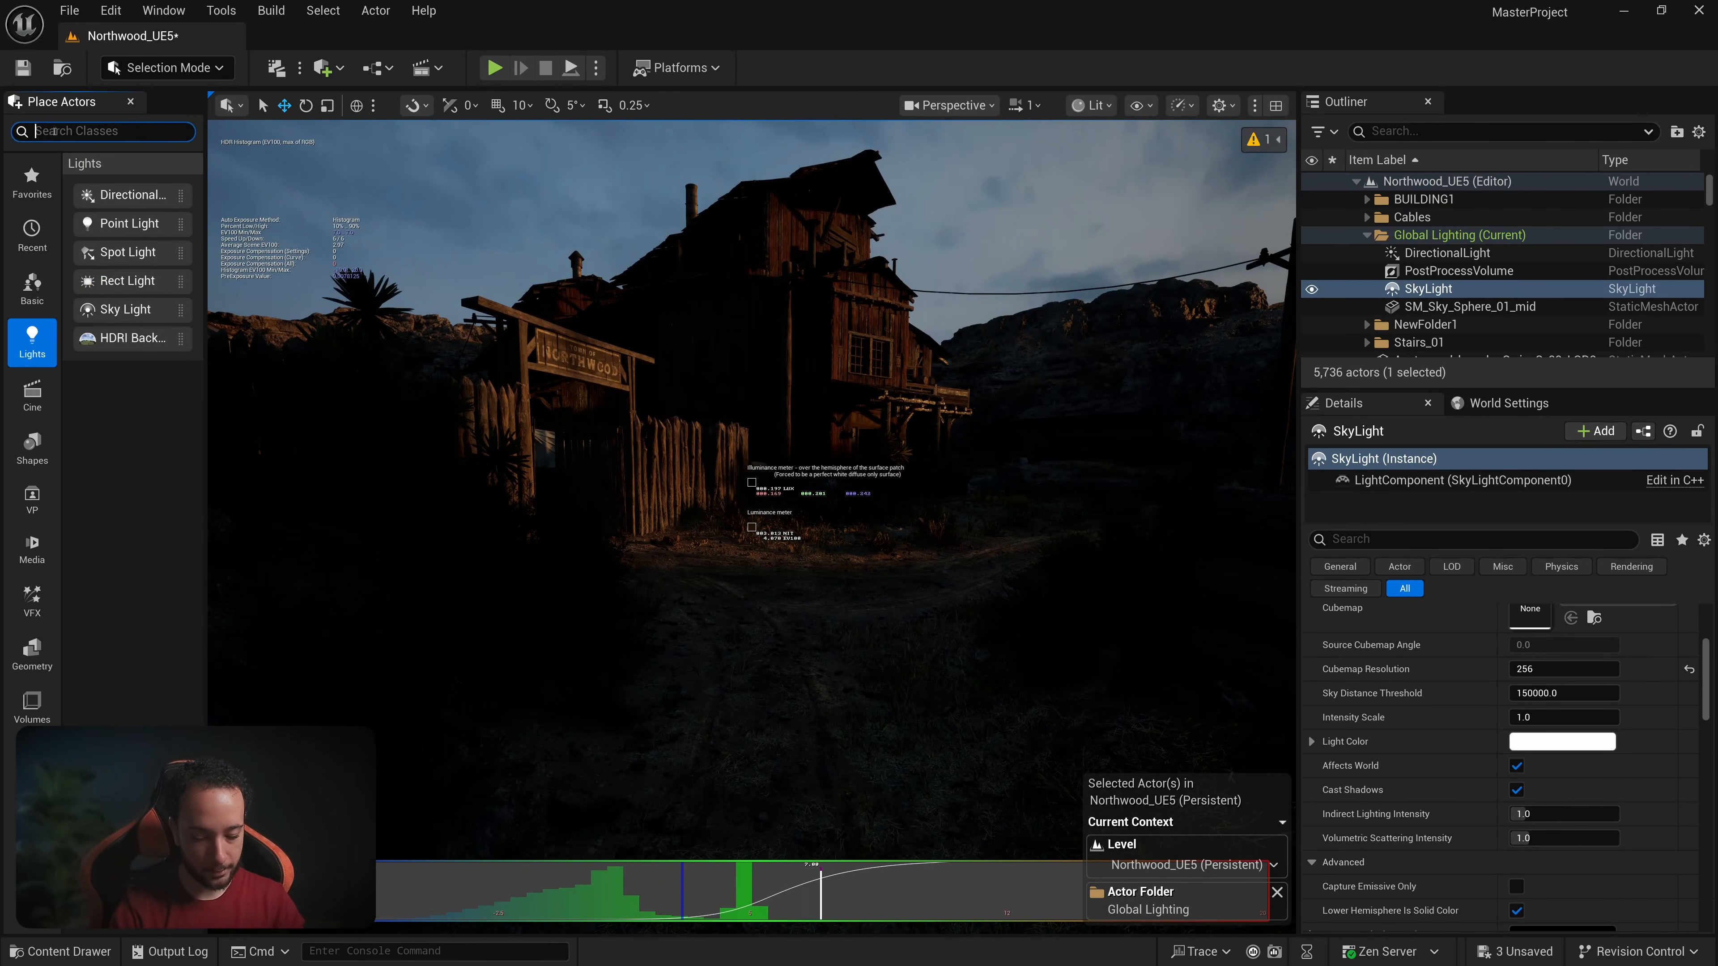
pyautogui.moveTo(139, 173); pyautogui.dragTo(887, 366)
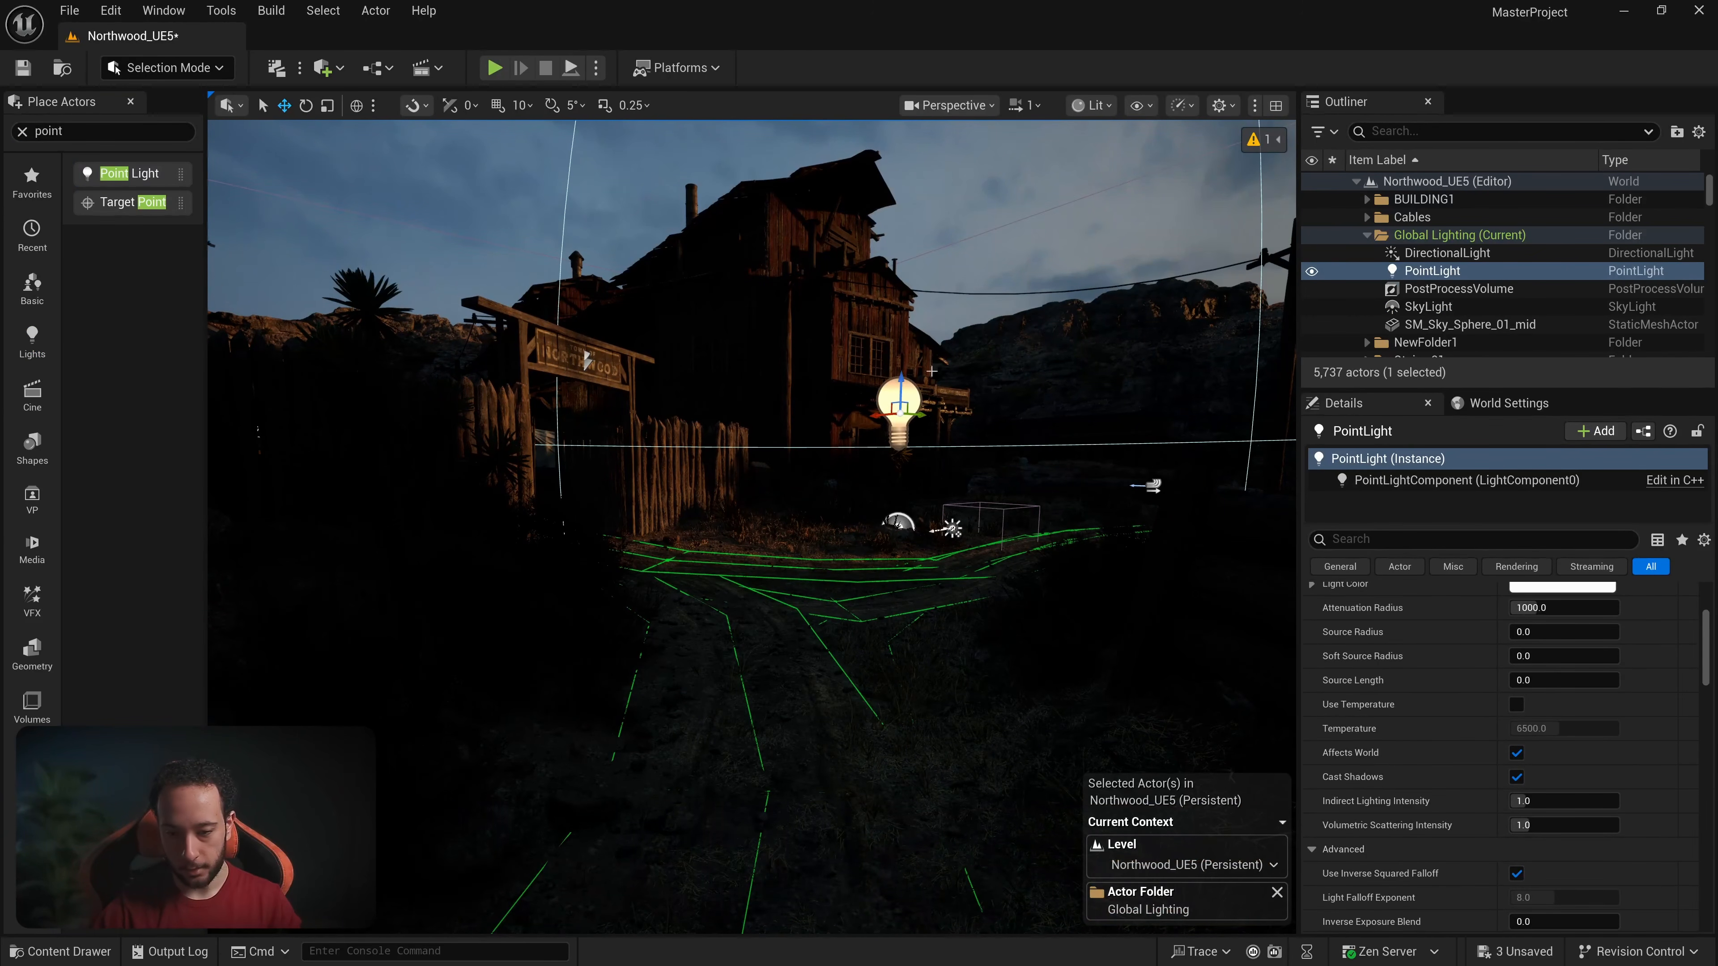
pyautogui.scroll(3, 1637, 643)
pyautogui.click(1561, 657)
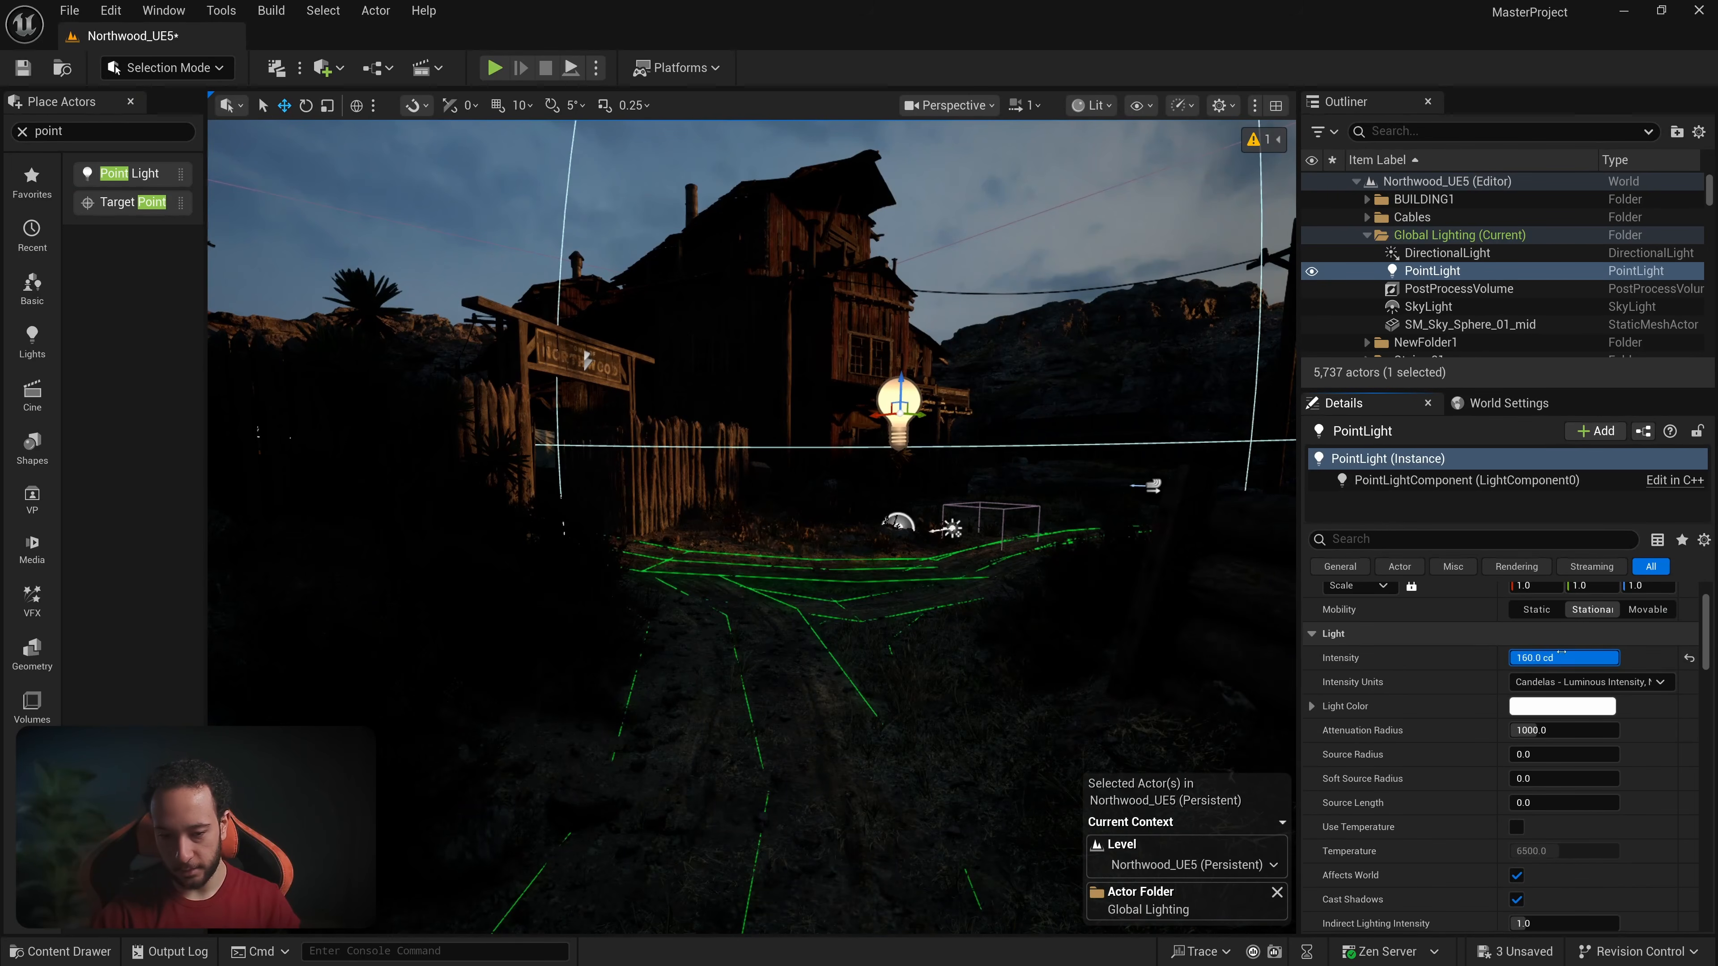
pyautogui.click(1552, 659)
pyautogui.write('10000')
pyautogui.press('Return')
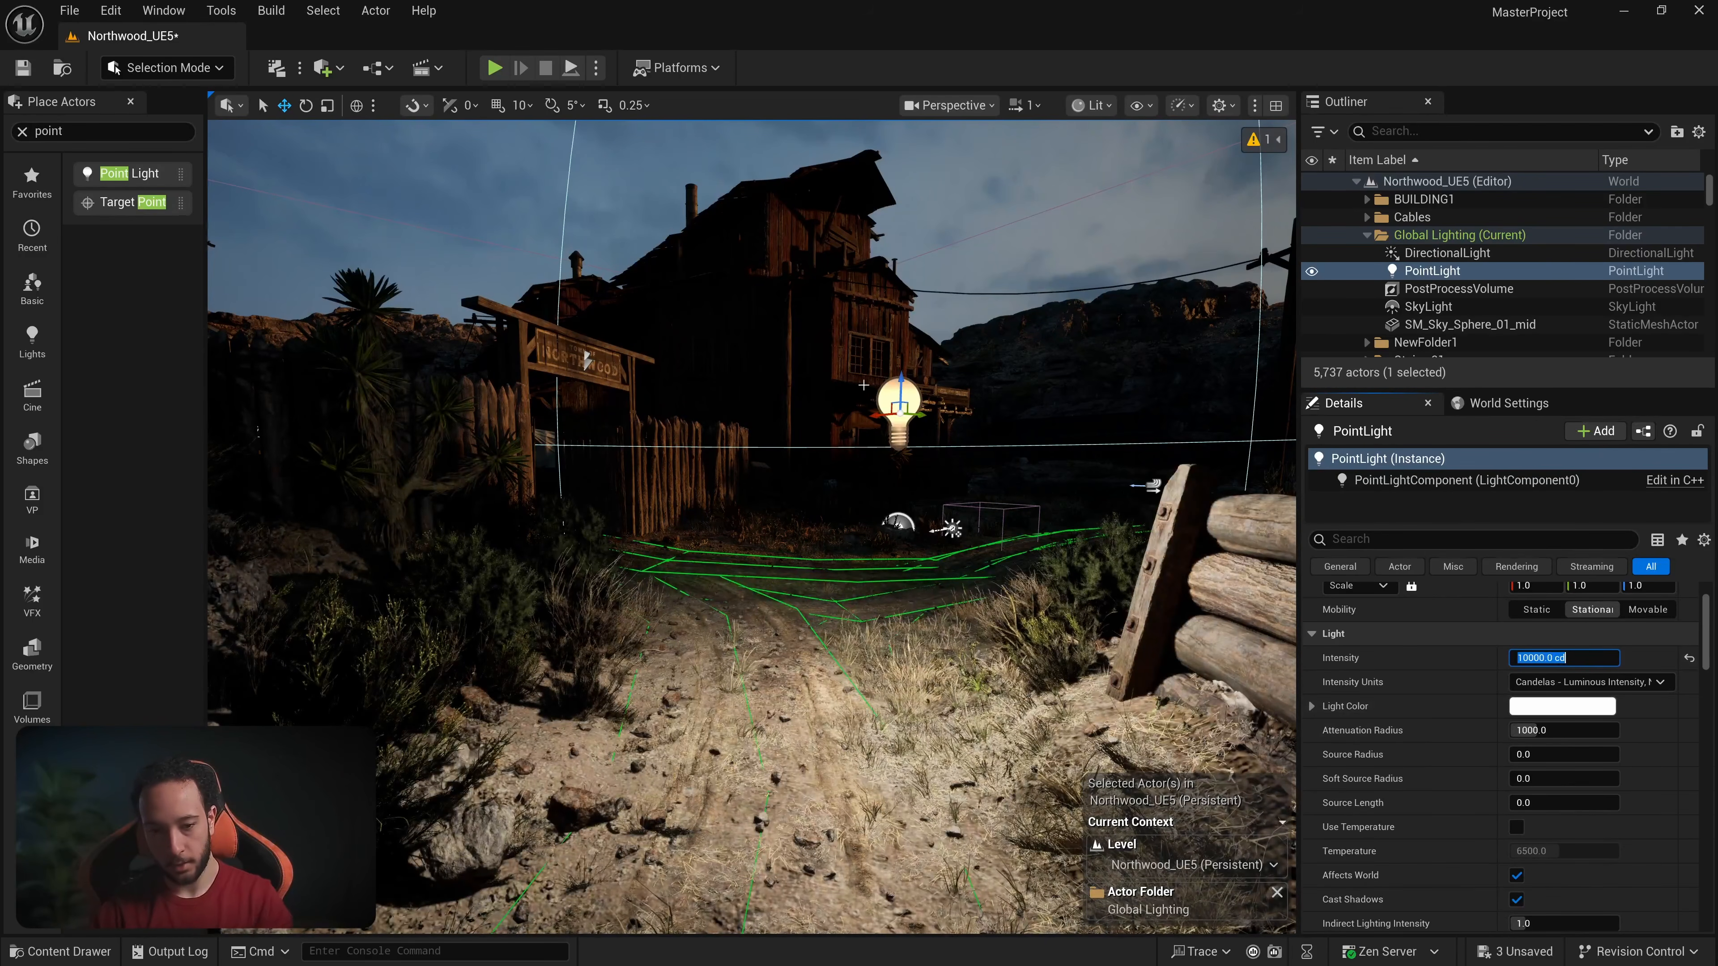
# Step: Raise the test point light high above the road to compare the exposure histogram, then delete the light
pyautogui.moveTo(901, 382); pyautogui.dragTo(905, 163)
pyautogui.moveTo(905, 203); pyautogui.dragTo(900, 136, button='right')
pyautogui.press('s')
pyautogui.moveTo(864, 338); pyautogui.dragTo(851, 250)
pyautogui.press('h')
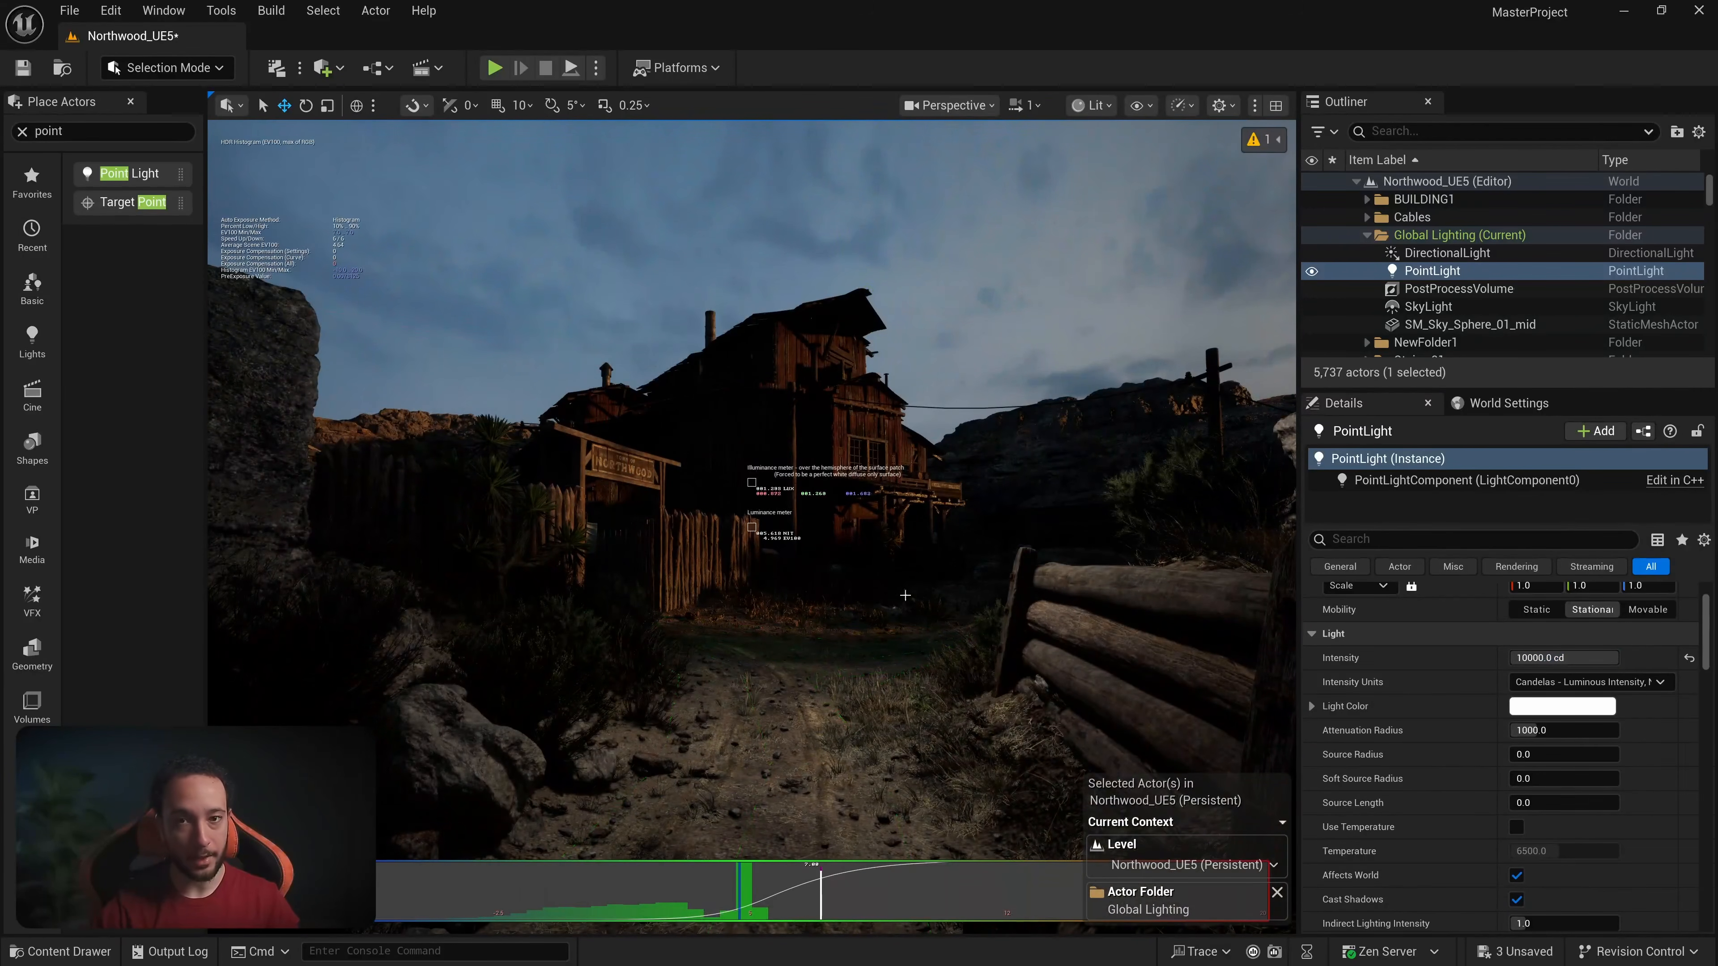
pyautogui.press('Delete')
# Step: Frame the building beyond the Northwood sign and enable the PostProcessVolume's highlight contrast and shadow contrast overrides for local exposure
pyautogui.moveTo(924, 606); pyautogui.dragTo(955, 610, button='right')
pyautogui.press('w')
pyautogui.press('g')
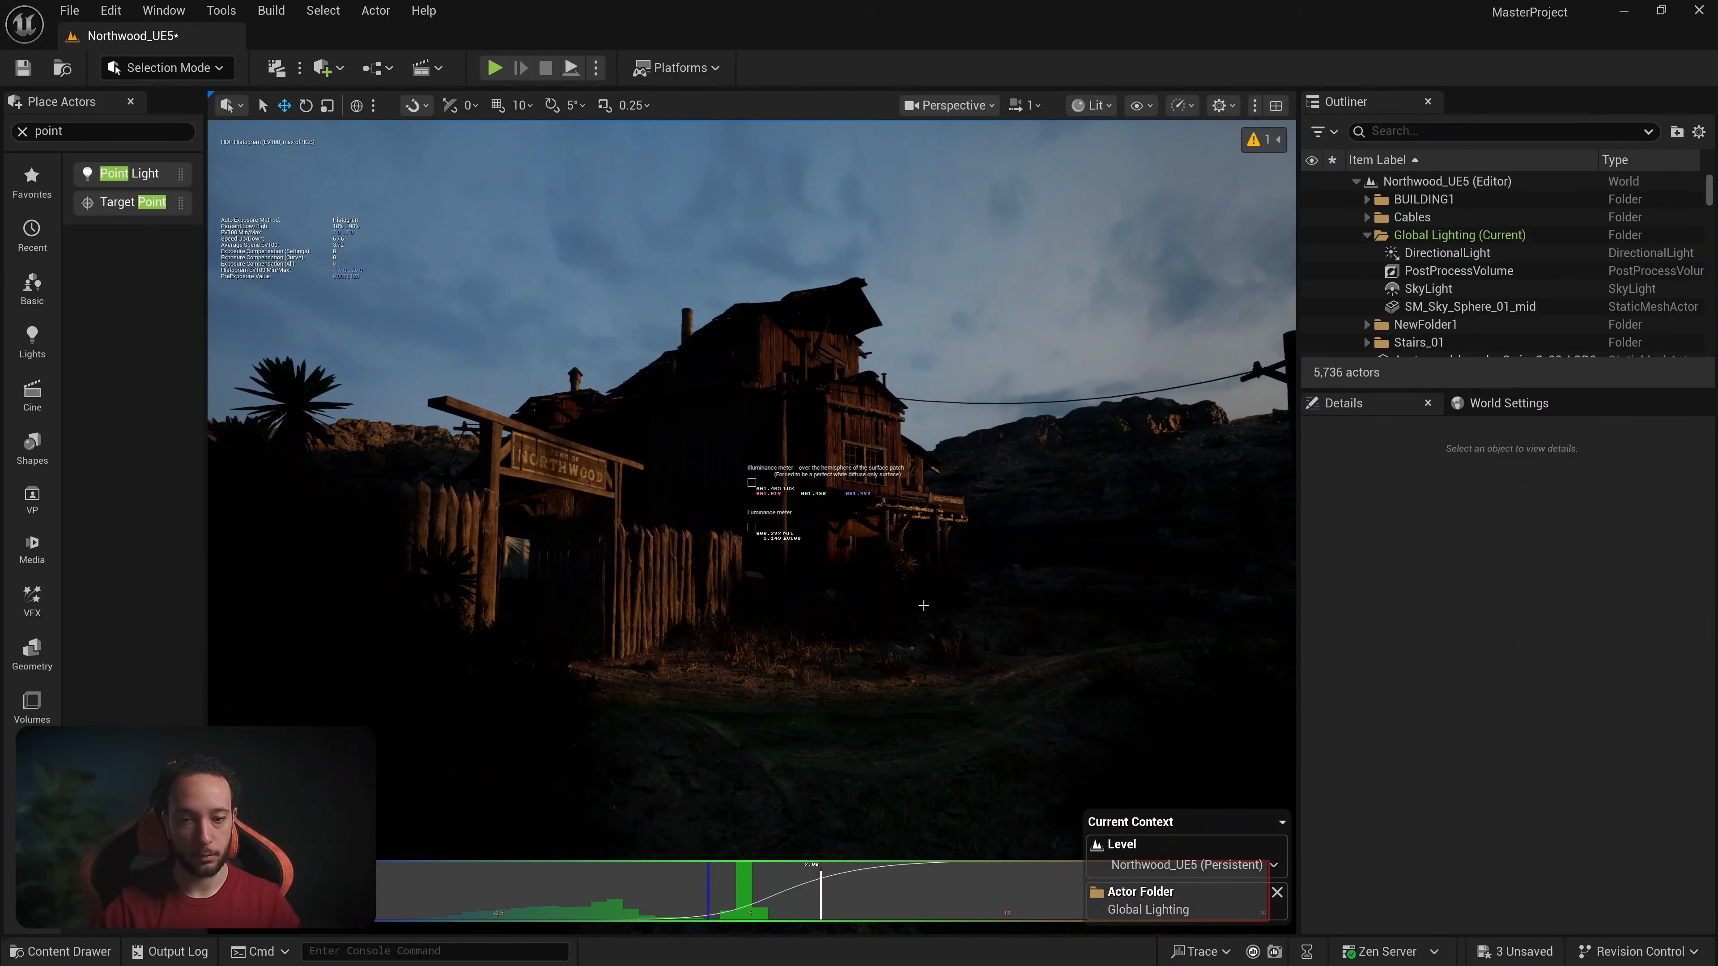
pyautogui.moveTo(1003, 507); pyautogui.dragTo(1011, 510, button='right')
pyautogui.press('w')
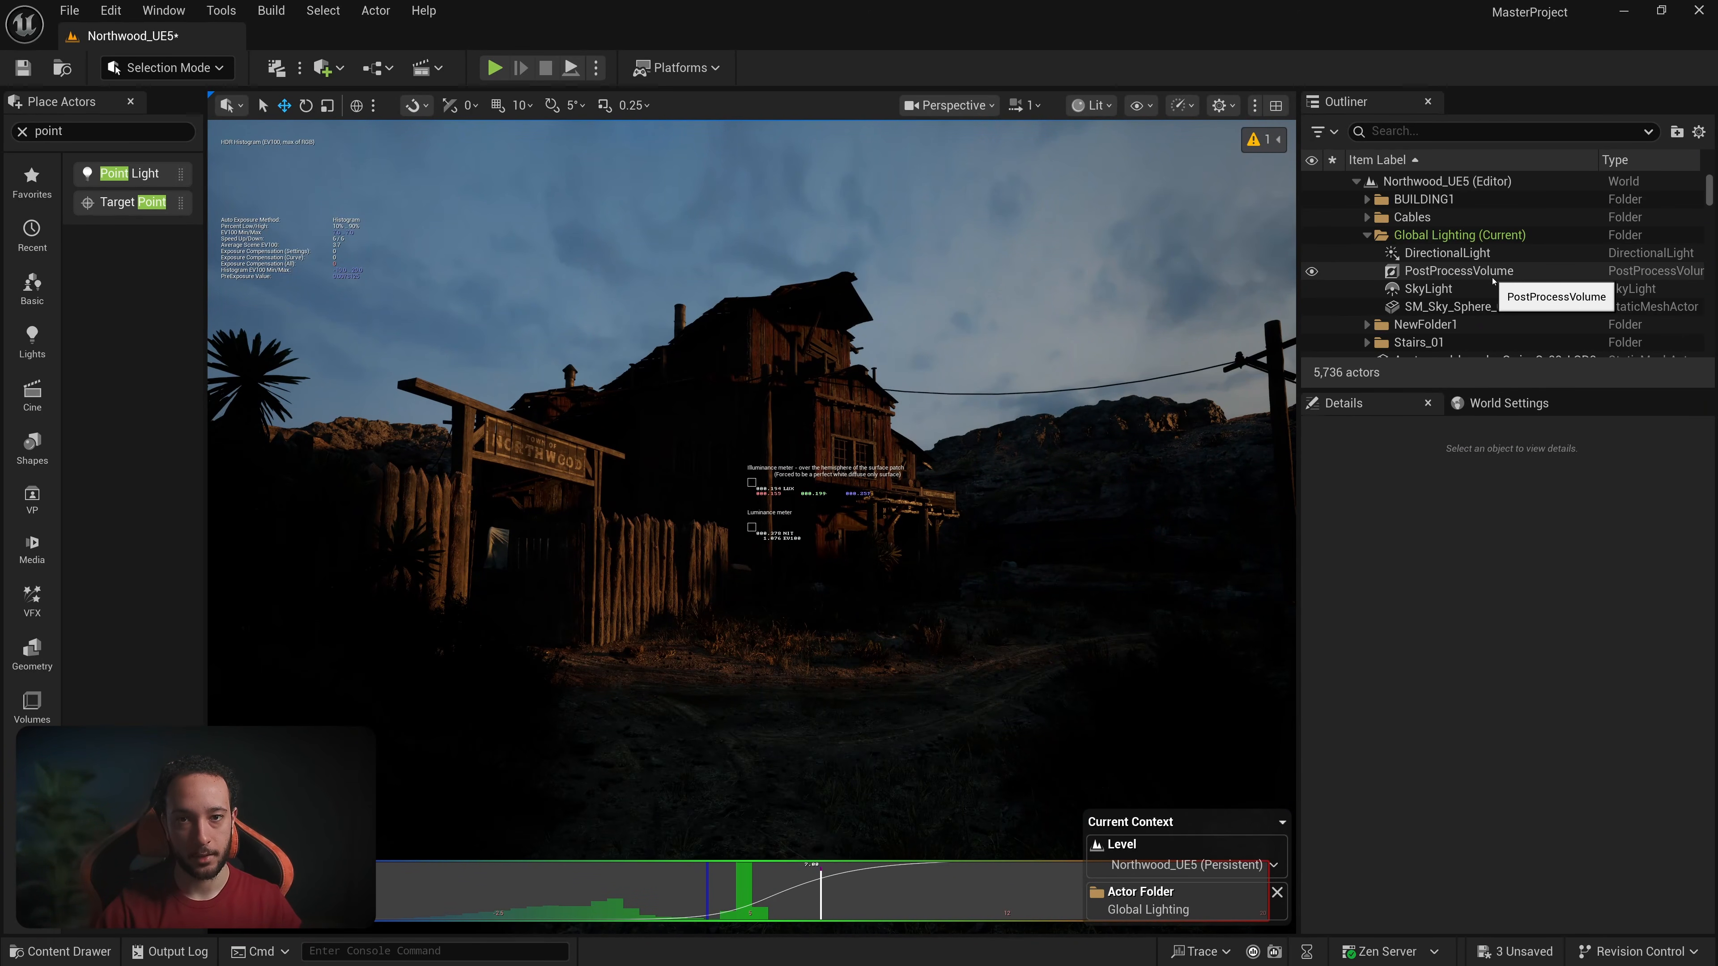
pyautogui.click(1465, 271)
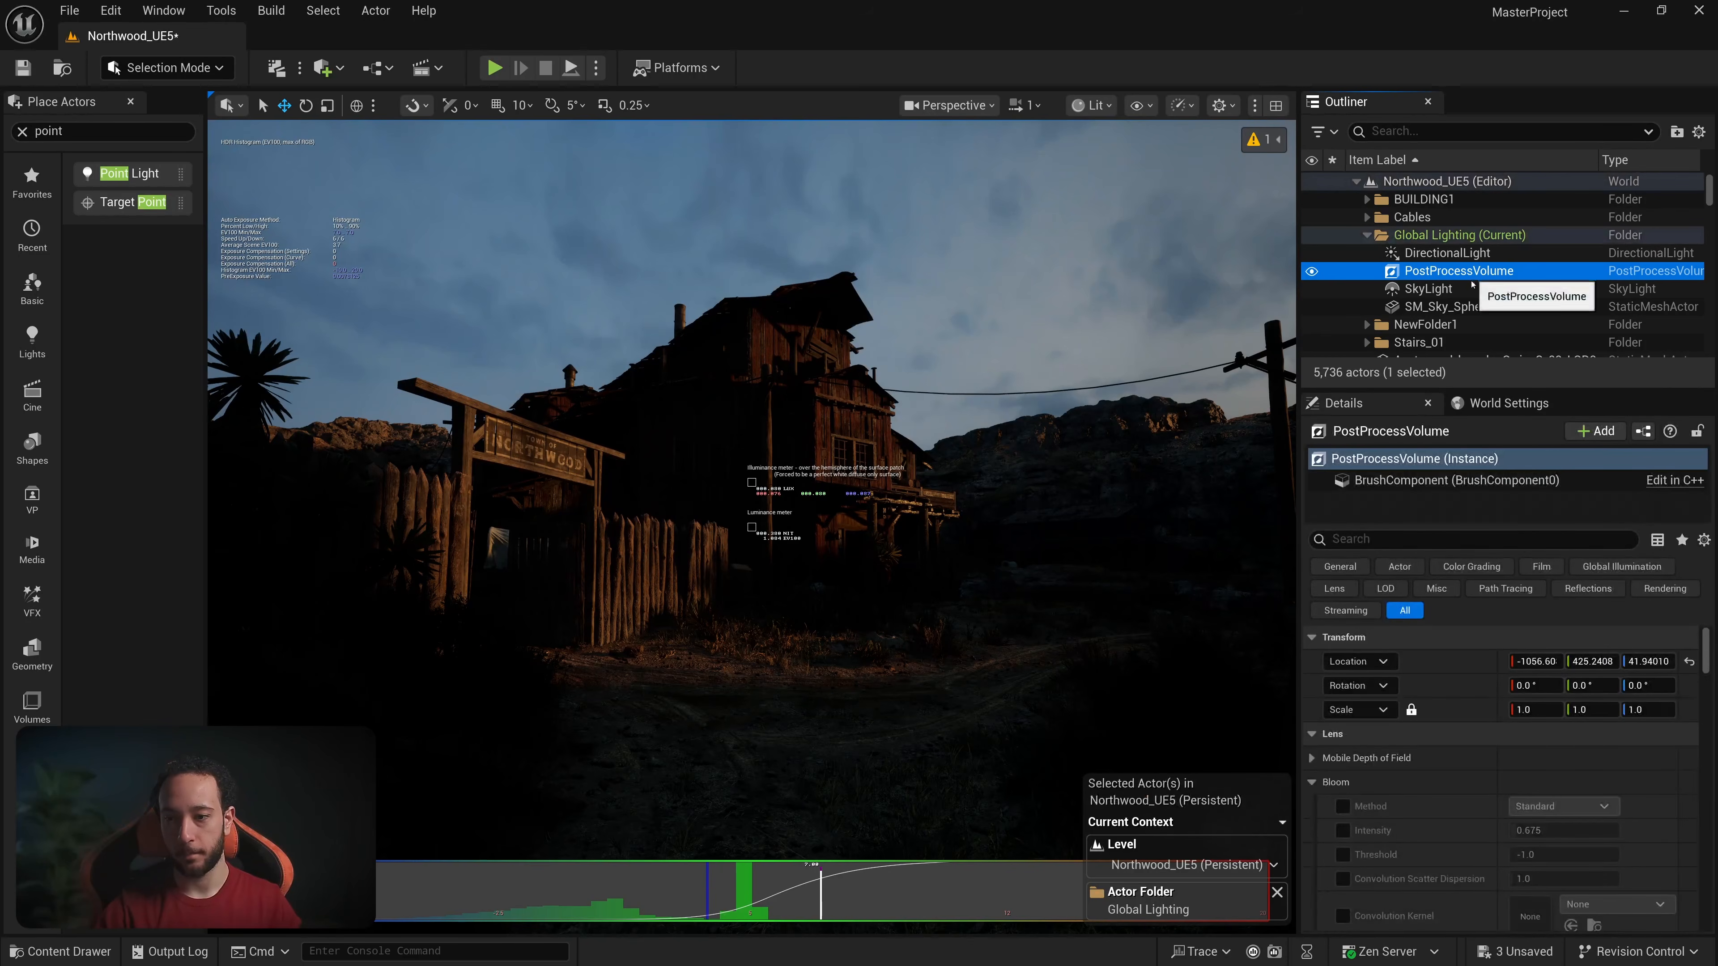
pyautogui.scroll(-10, 1463, 693)
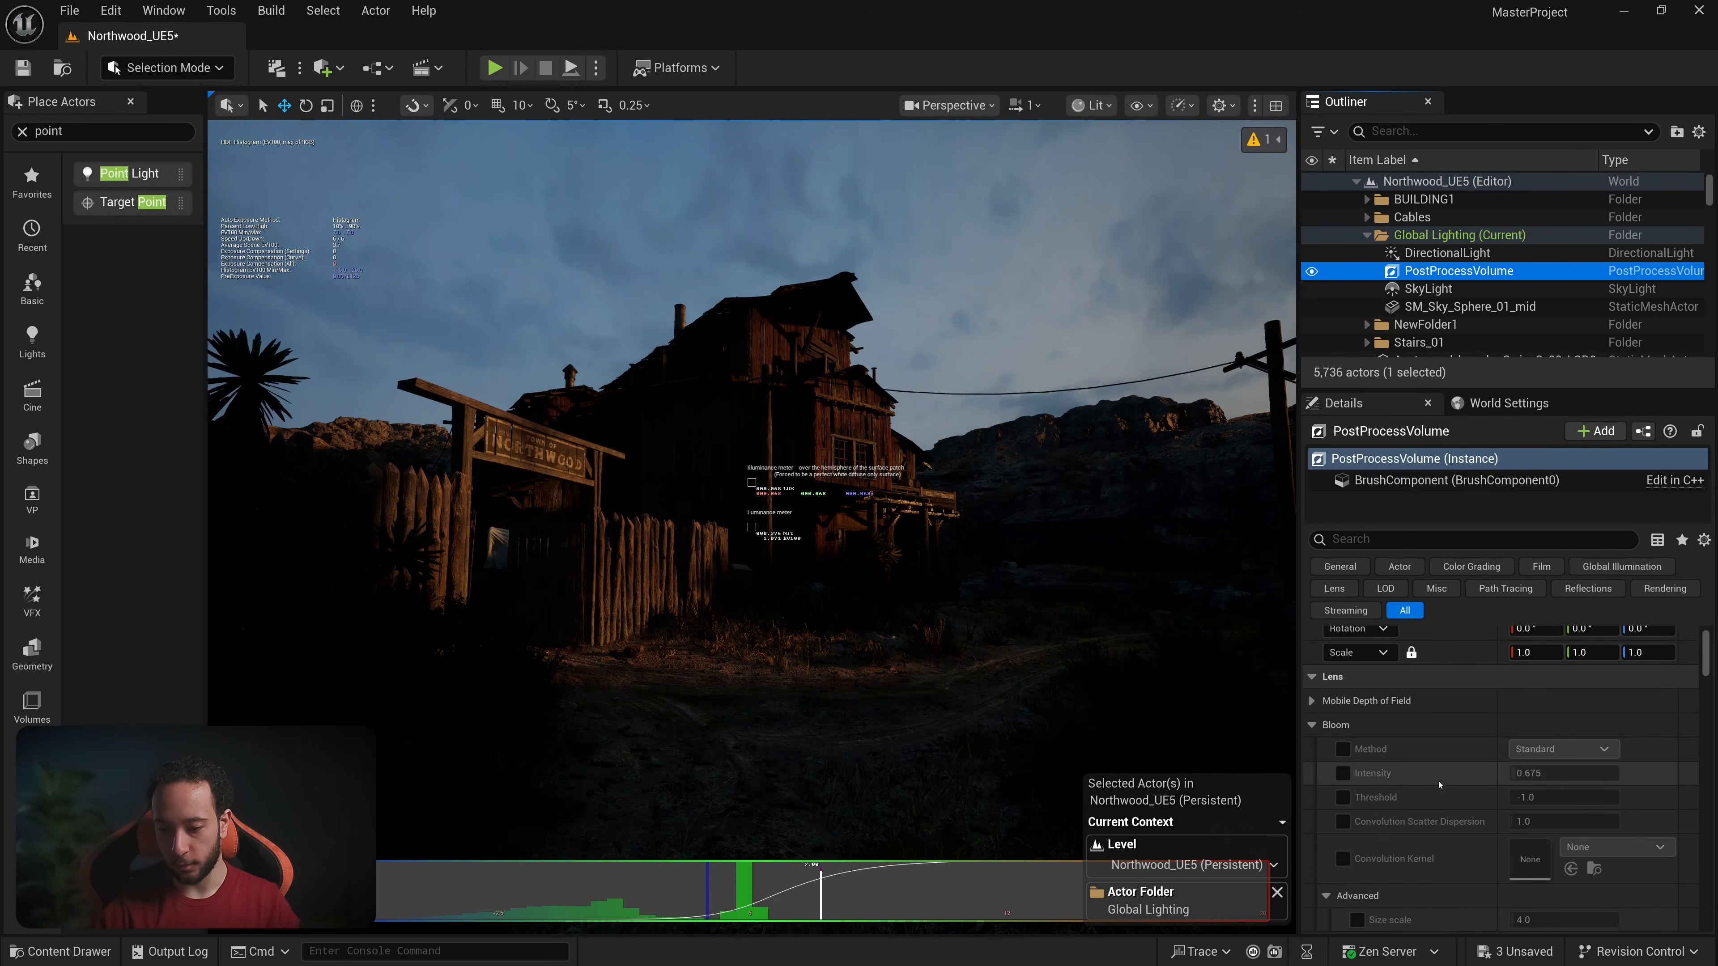
pyautogui.scroll(-6, 1346, 826)
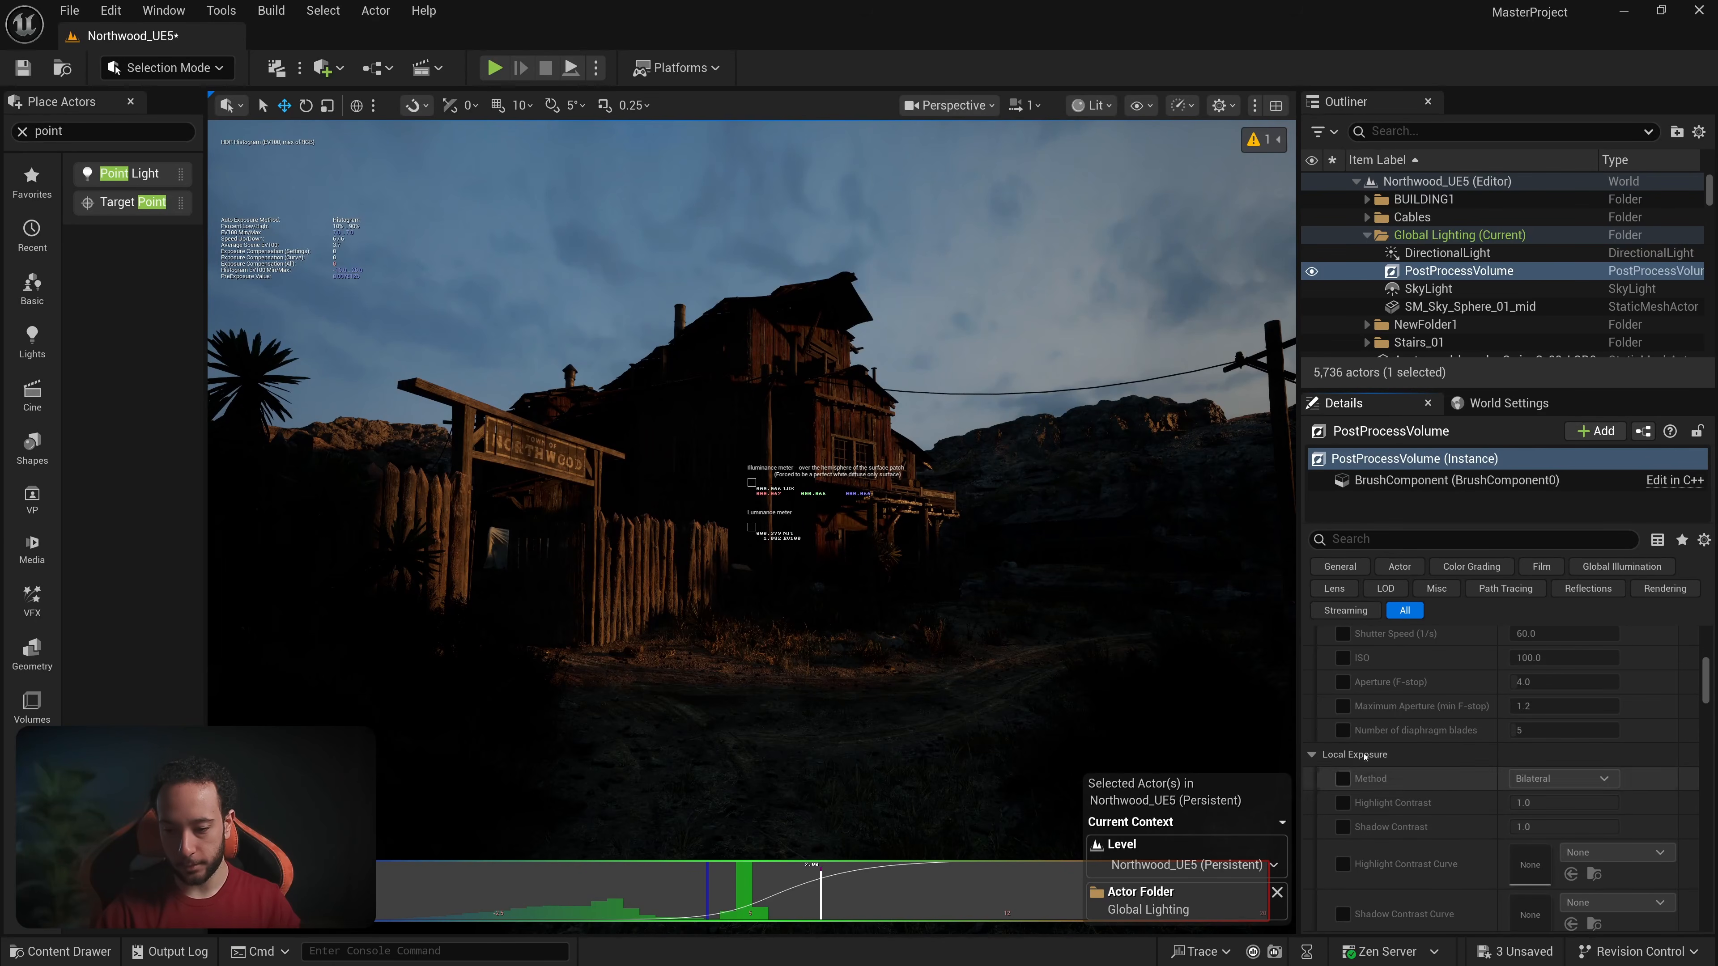
pyautogui.scroll(-3, 1343, 803)
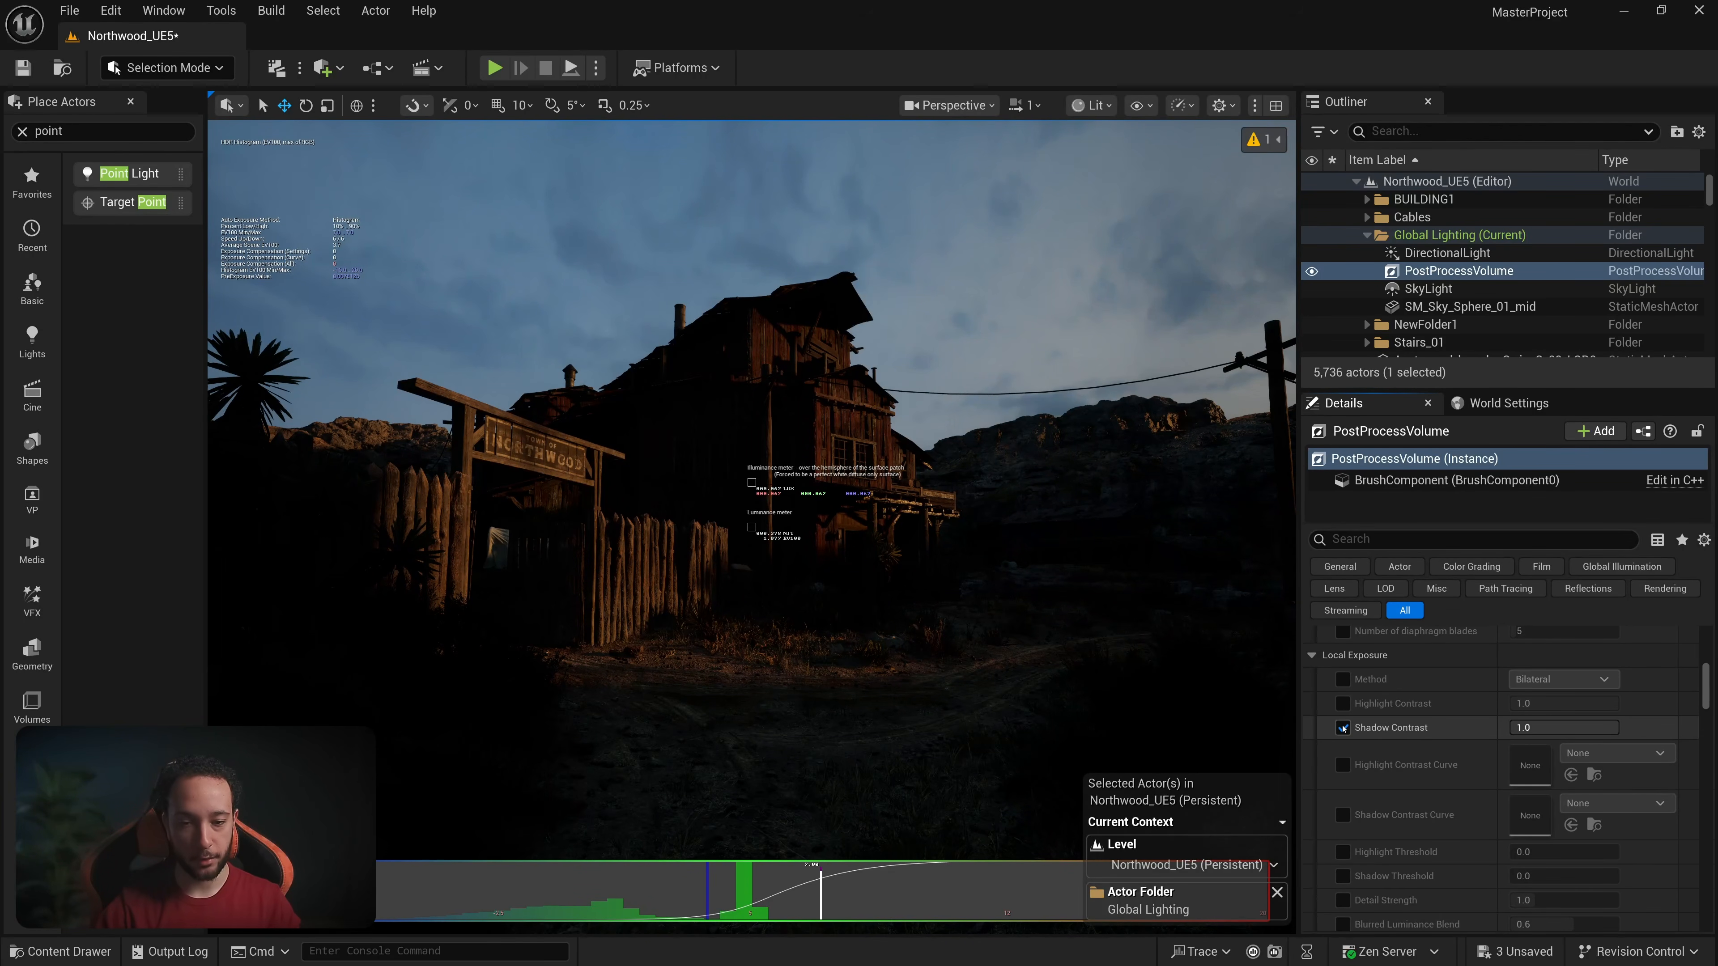
pyautogui.moveTo(1015, 541); pyautogui.dragTo(930, 575, button='right')
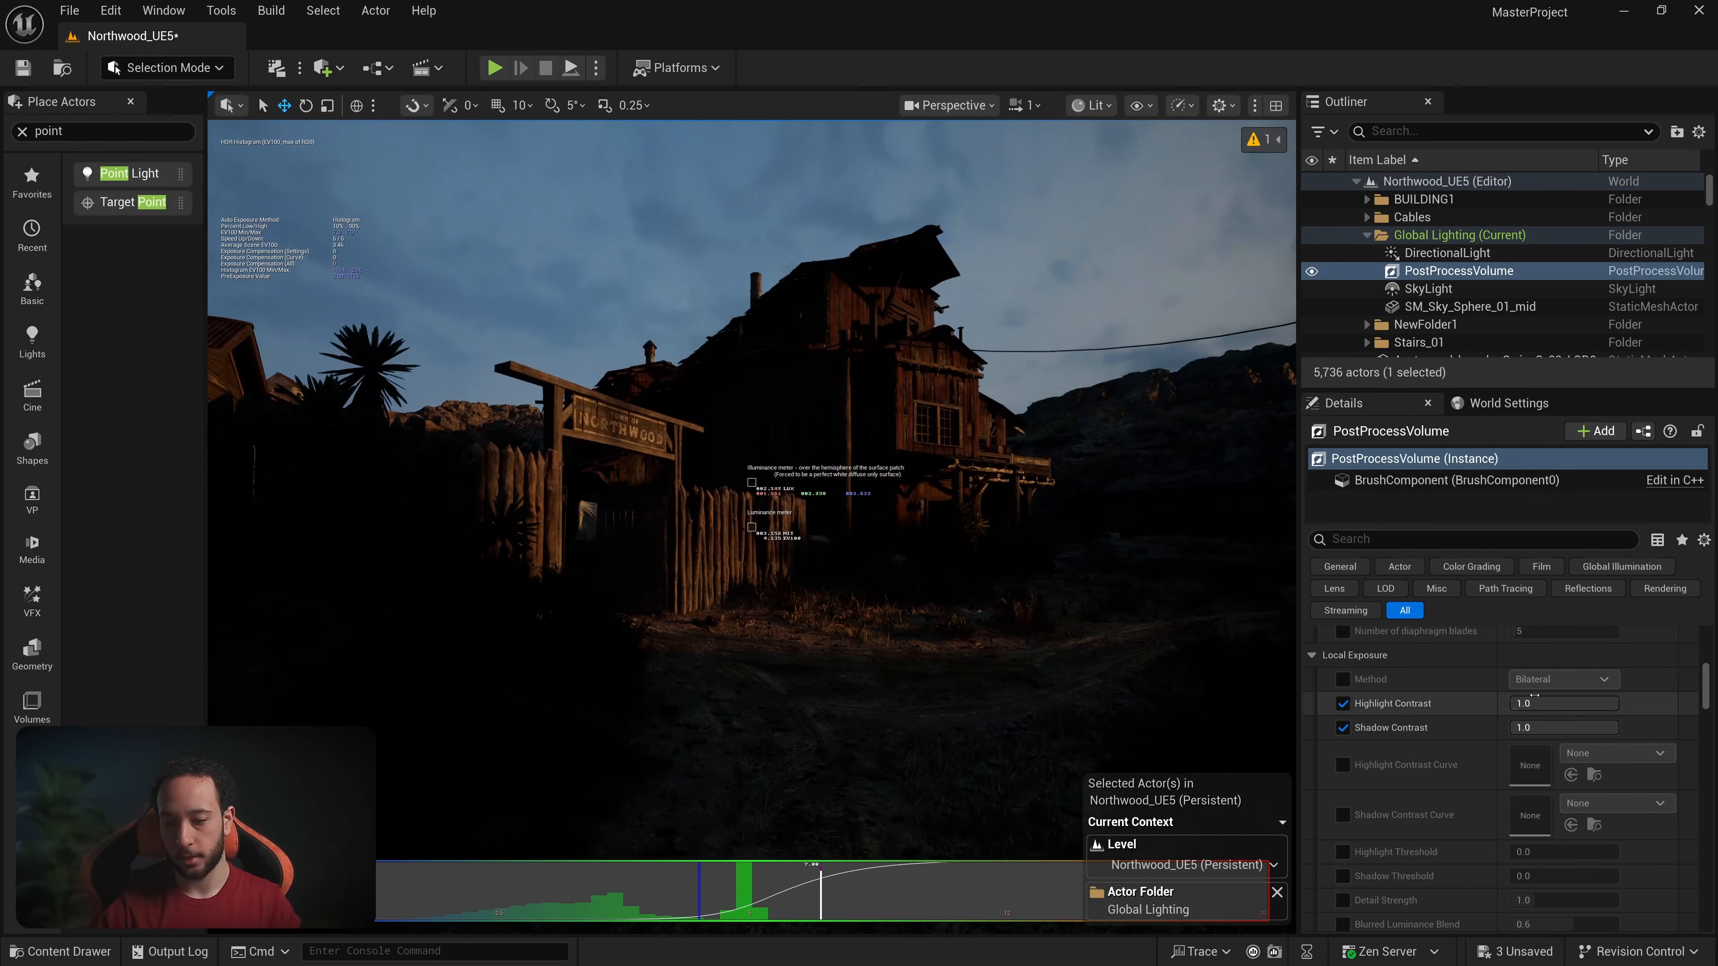
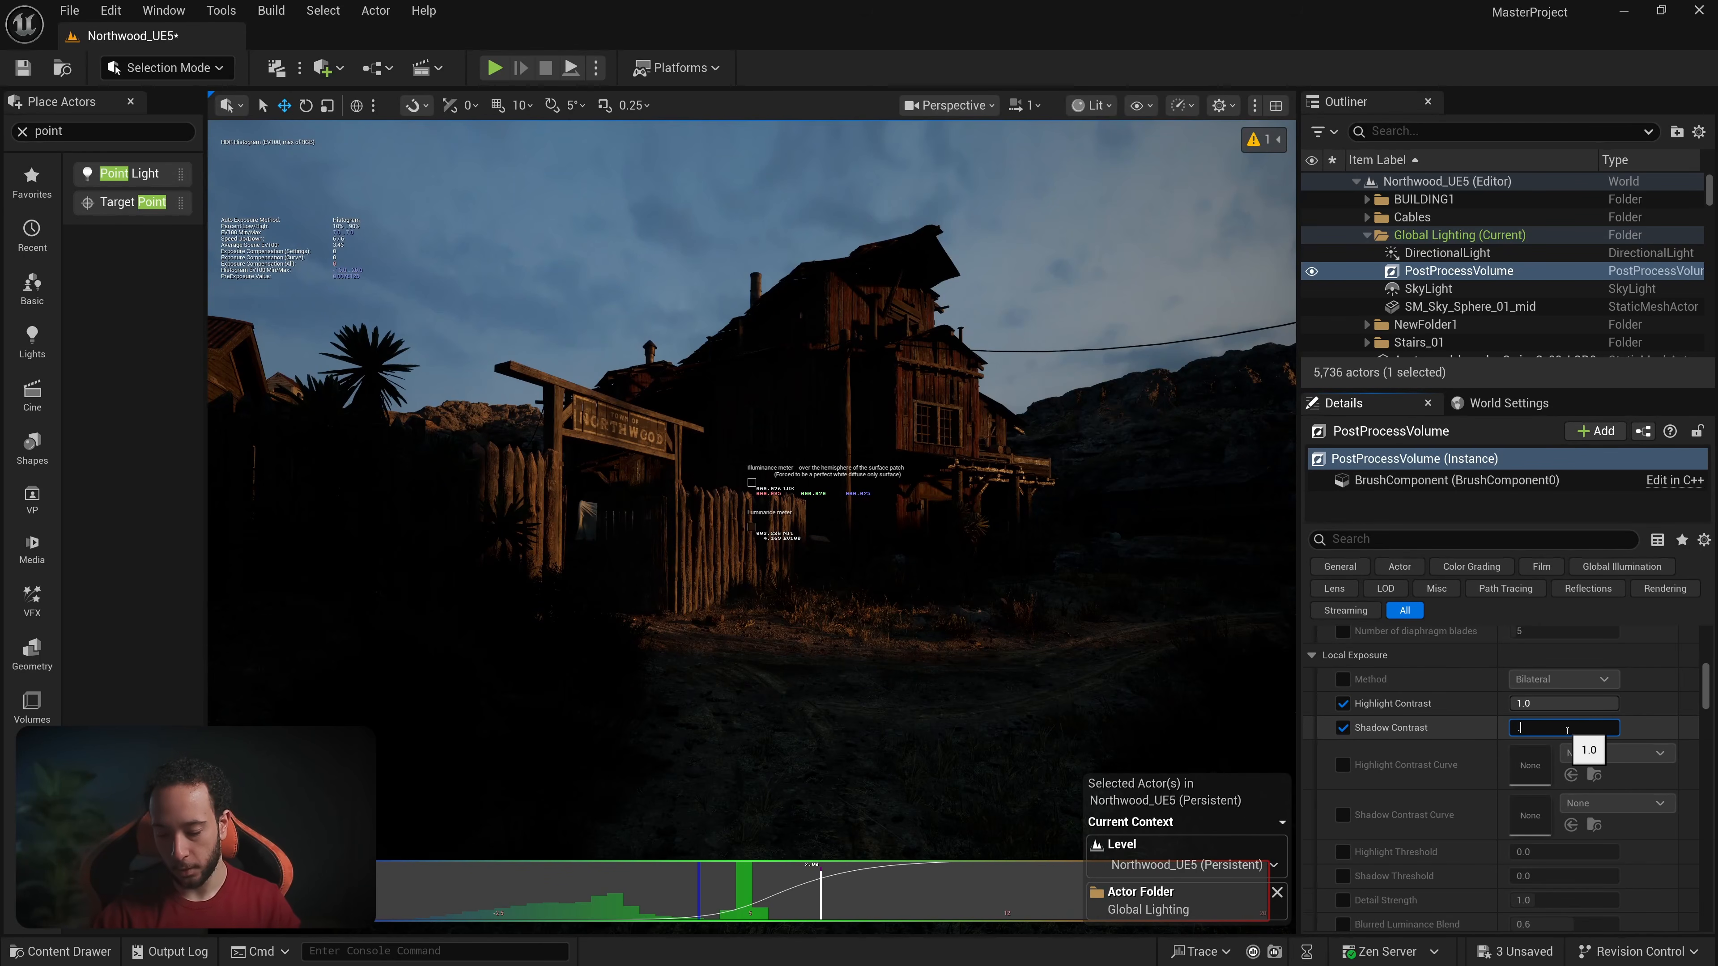
# Step: Set the local exposure shadow contrast to 0.6
pyautogui.write('0.6')
pyautogui.press('Return')
pyautogui.moveTo(854, 540); pyautogui.dragTo(919, 527, button='right')
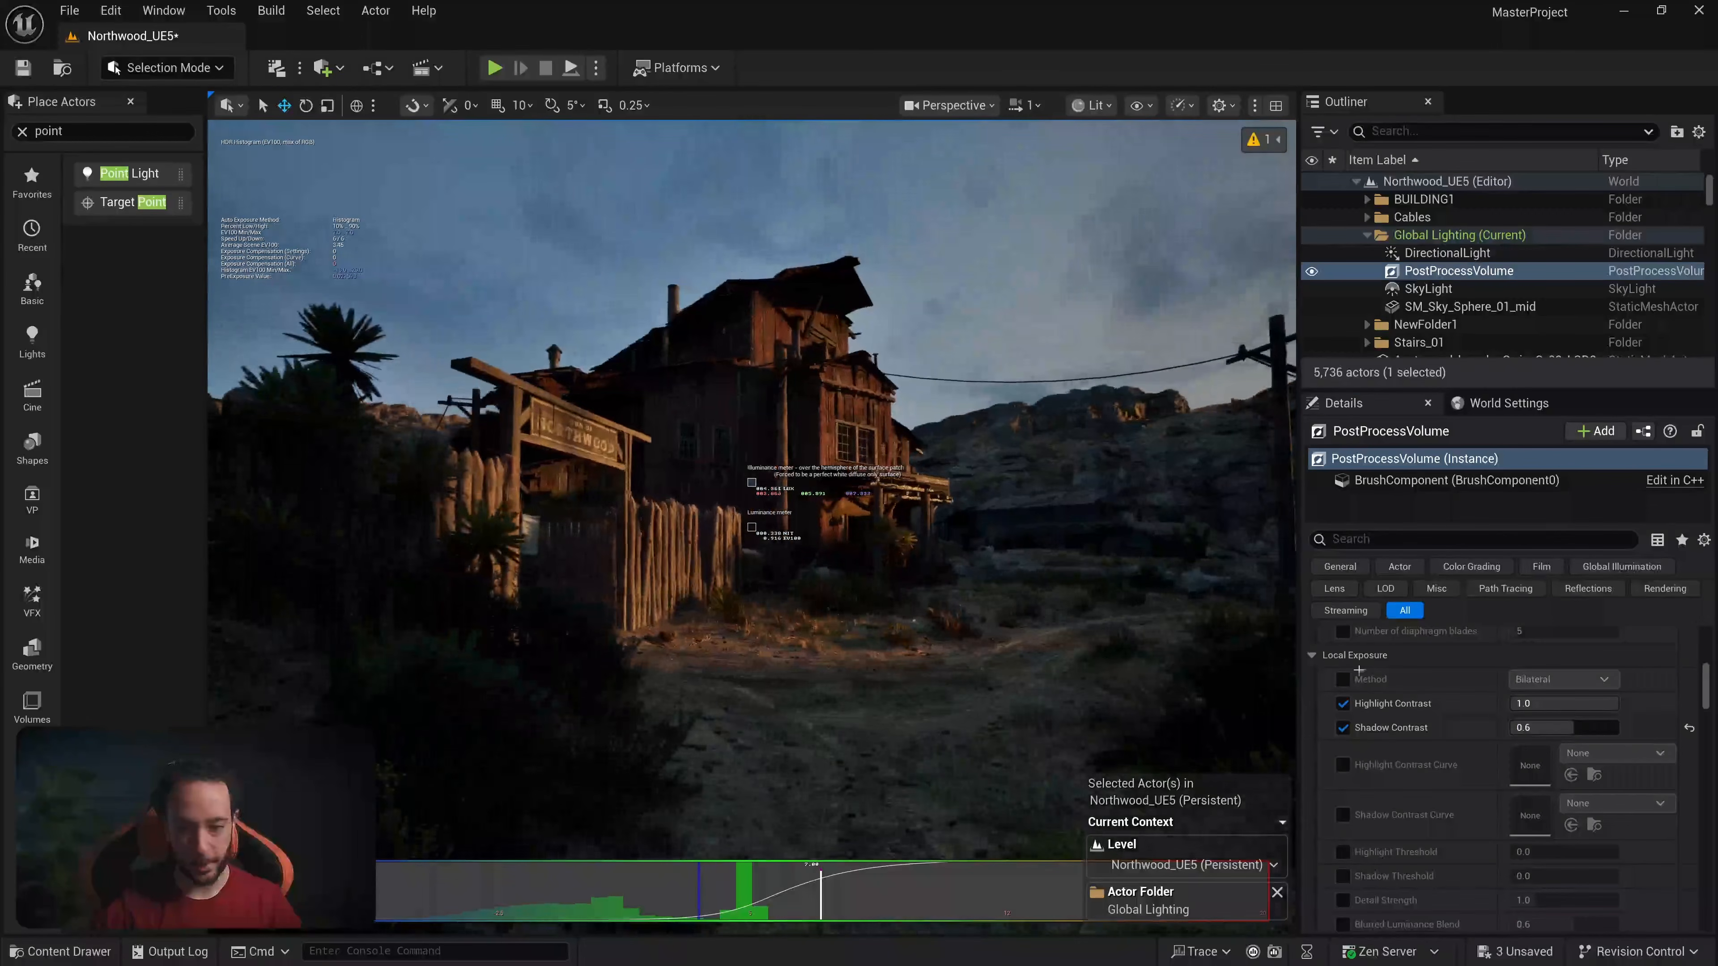
# Step: Compare the building's shadow areas with the shadow contrast override repeatedly switched off and on
pyautogui.click(1343, 728)
pyautogui.click(1342, 728)
pyautogui.click(1342, 728)
pyautogui.click(1342, 728)
pyautogui.click(1342, 728)
pyautogui.click(1343, 728)
pyautogui.click(1343, 728)
pyautogui.click(1342, 728)
# Step: Inspect the shadowed canyon and re-enter 0.6 as the local exposure shadow contrast
pyautogui.moveTo(812, 474); pyautogui.dragTo(379, 477, button='right')
pyautogui.moveTo(825, 563); pyautogui.dragTo(764, 457, button='right')
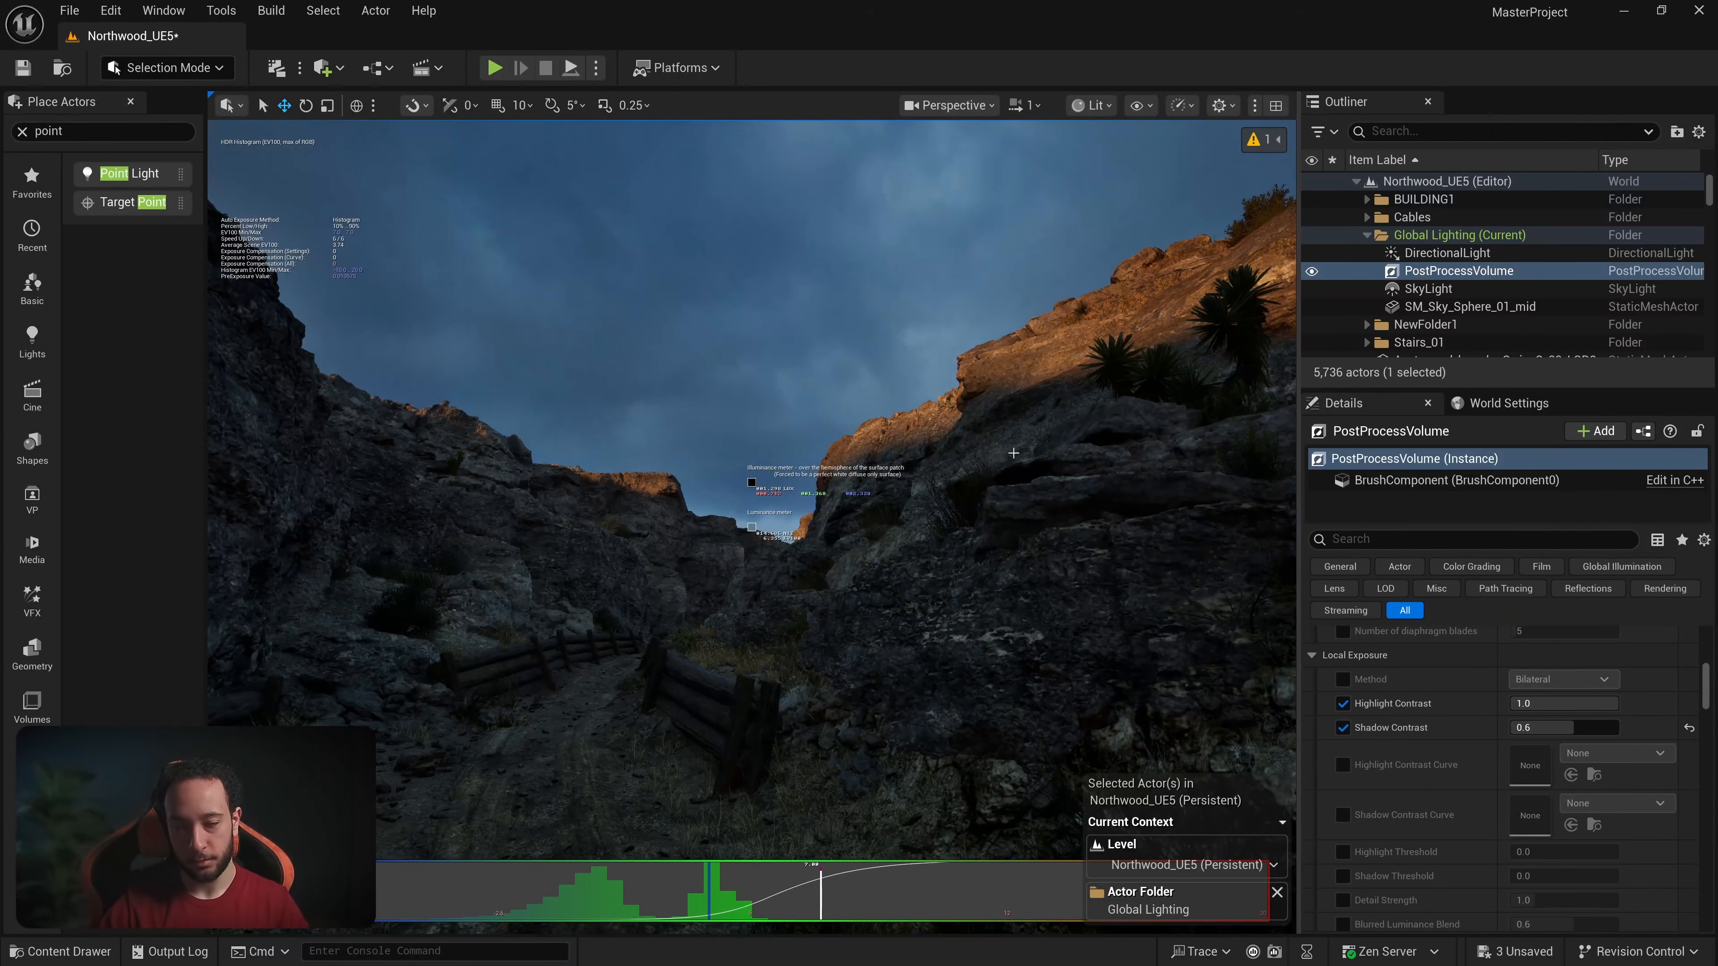
pyautogui.moveTo(918, 351); pyautogui.dragTo(913, 348, button='right')
pyautogui.click(1555, 727)
pyautogui.write('.6')
pyautogui.press('Return')
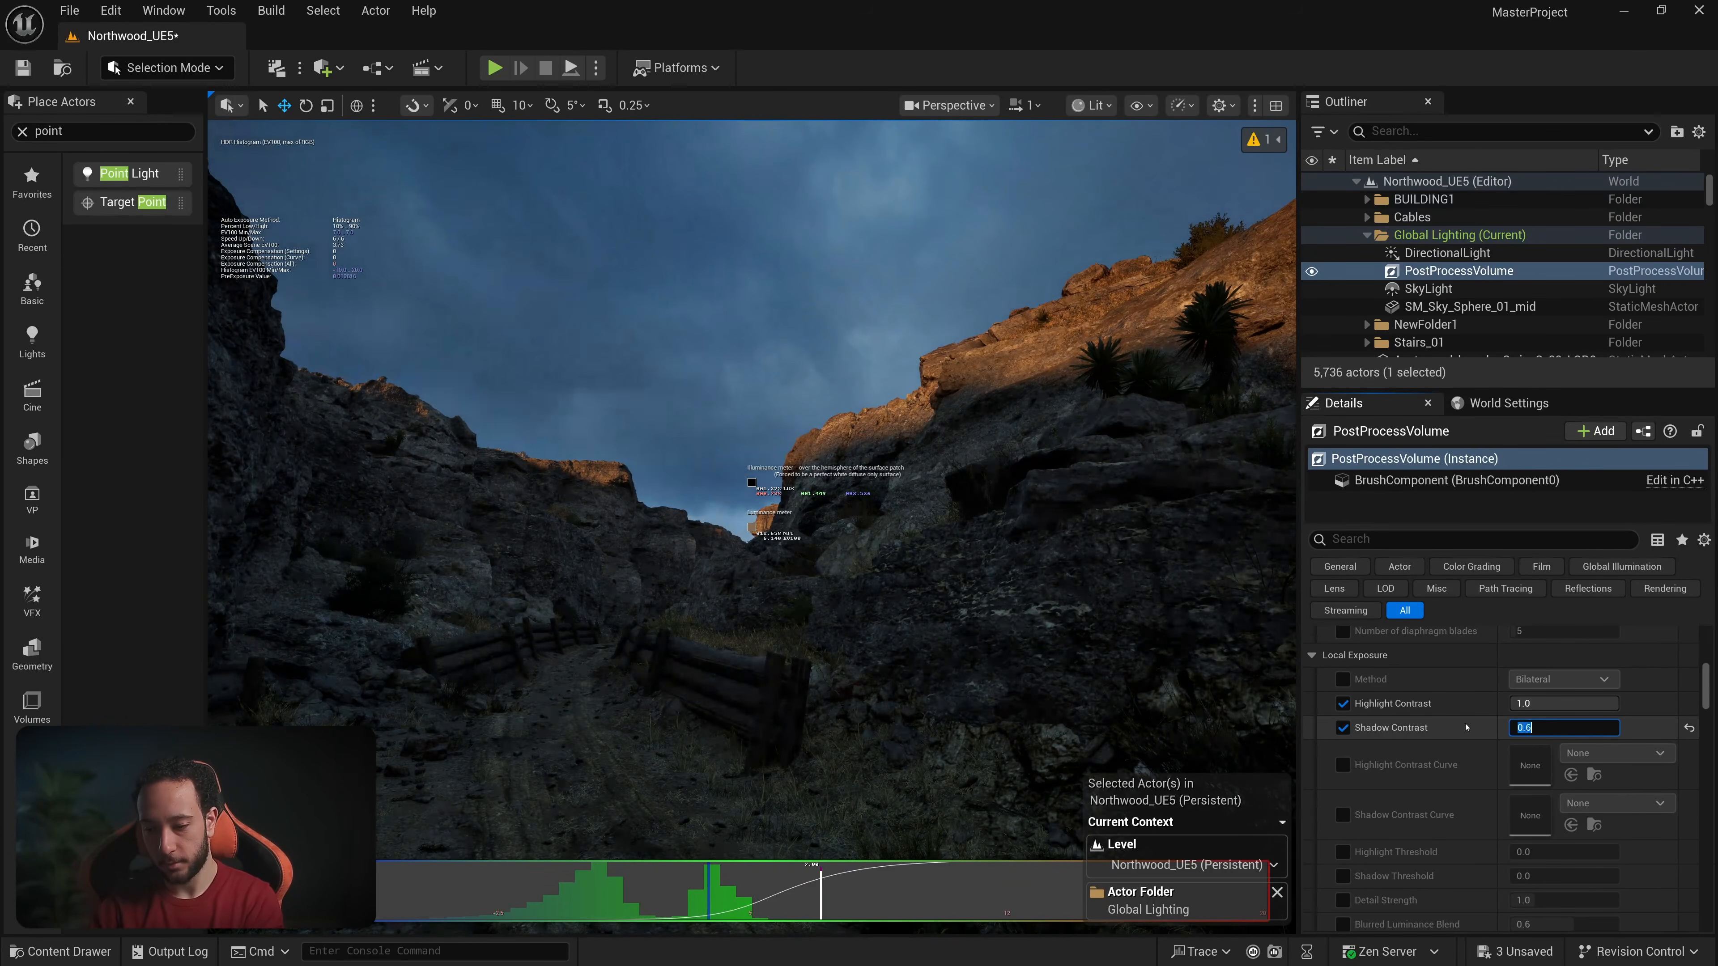
# Step: Try varying the local exposure highlight contrast against the bright sky and toggle its override to compare the effect
pyautogui.moveTo(782, 597); pyautogui.dragTo(1147, 588, button='right')
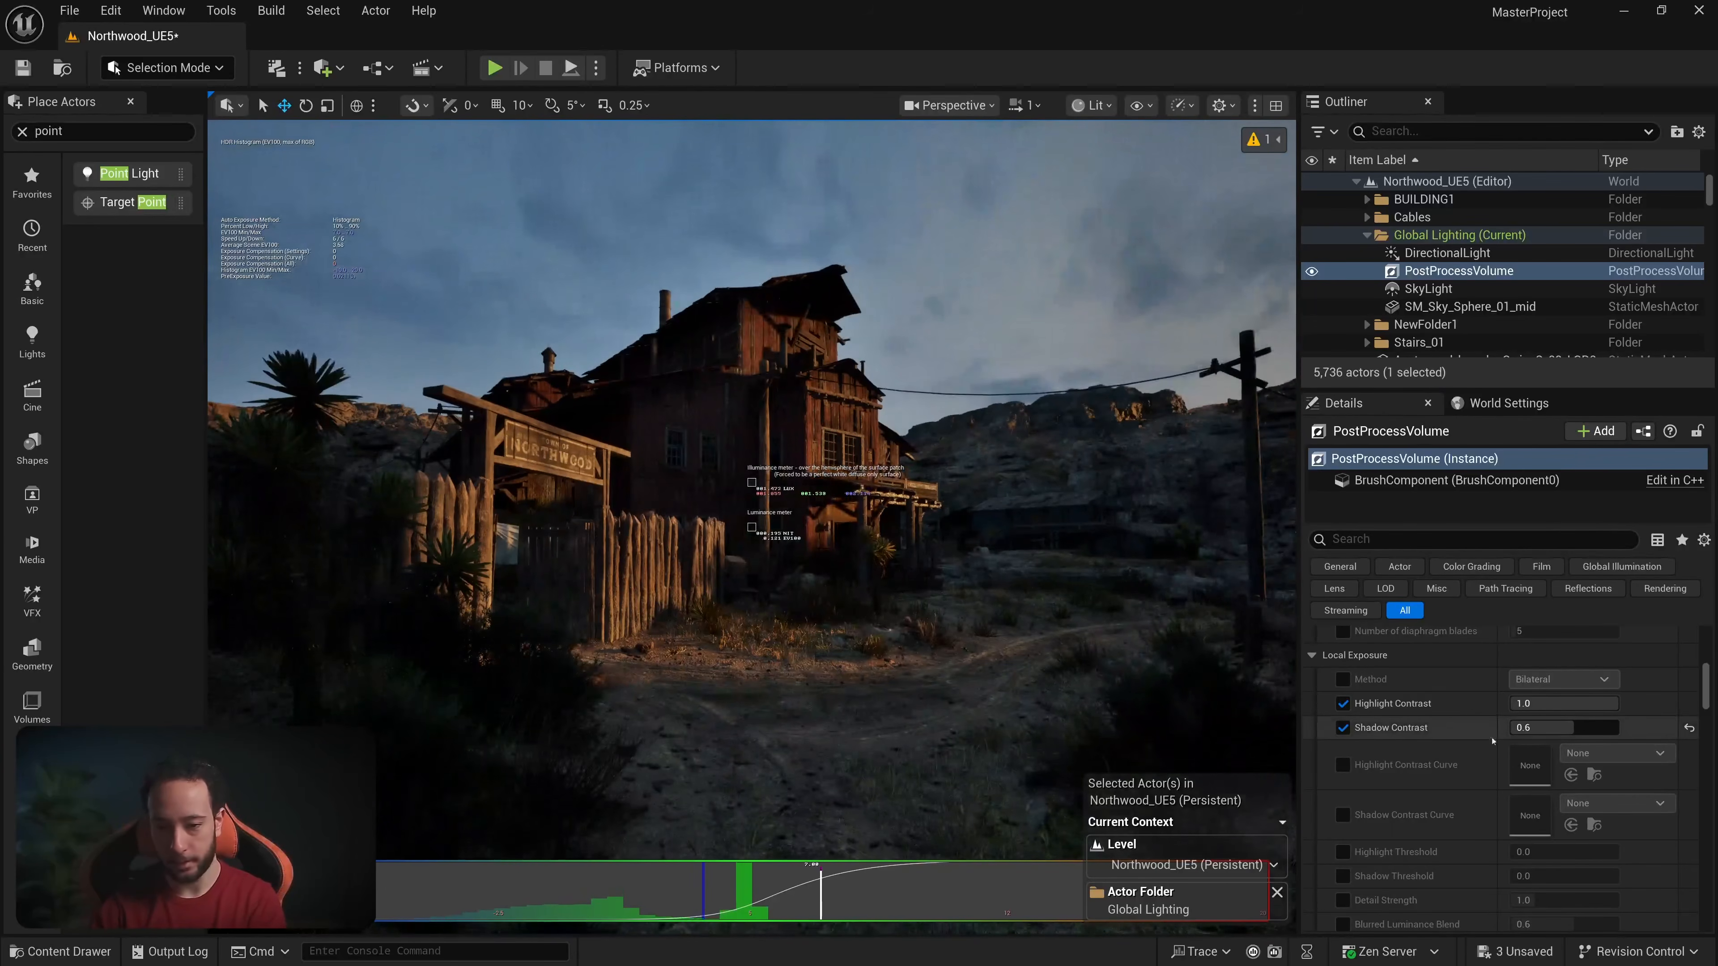
pyautogui.moveTo(1523, 704); pyautogui.dragTo(1618, 703)
pyautogui.moveTo(897, 511)
pyautogui.mouseDown(button='right')
pyautogui.moveTo(893, 474)
pyautogui.moveTo(897, 511)
pyautogui.mouseUp(button='right')
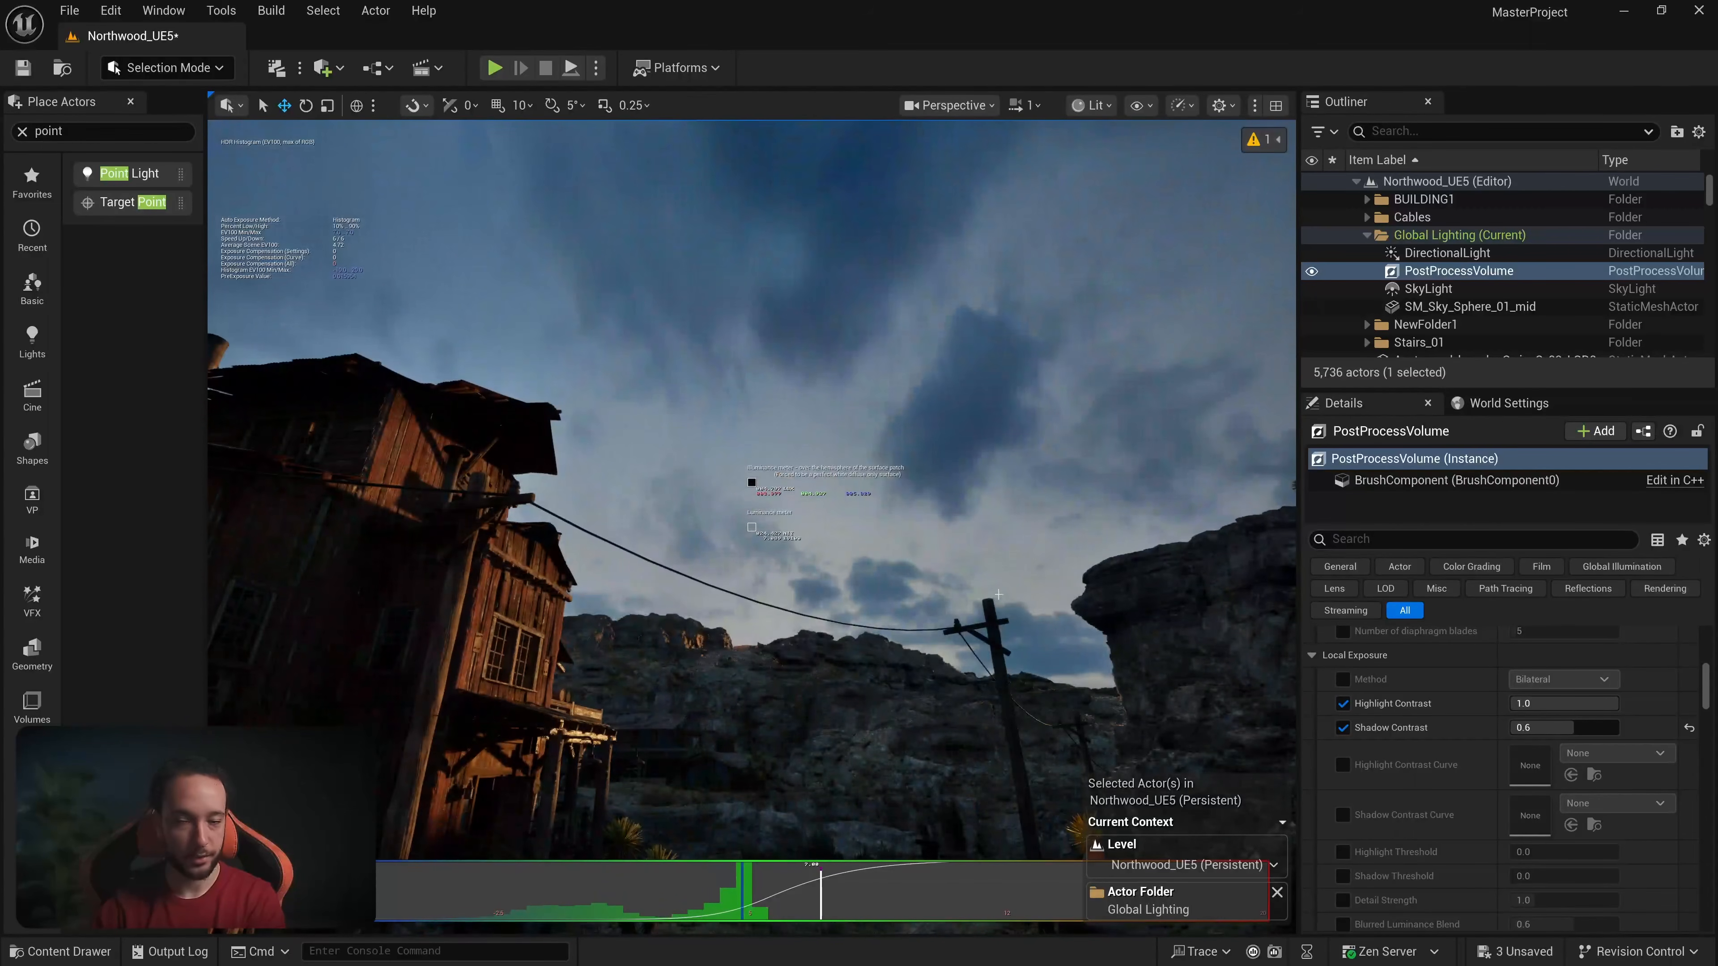
pyautogui.moveTo(980, 589); pyautogui.dragTo(940, 609, button='right')
pyautogui.press('w')
pyautogui.moveTo(1553, 703); pyautogui.dragTo(1617, 704)
pyautogui.moveTo(1012, 679); pyautogui.dragTo(837, 598, button='right')
pyautogui.press('s')
pyautogui.click(1343, 704)
pyautogui.press('s')
# Step: Examine the PostProcessVolume's color temperature and global color grading settings
pyautogui.scroll(-10, 1438, 779)
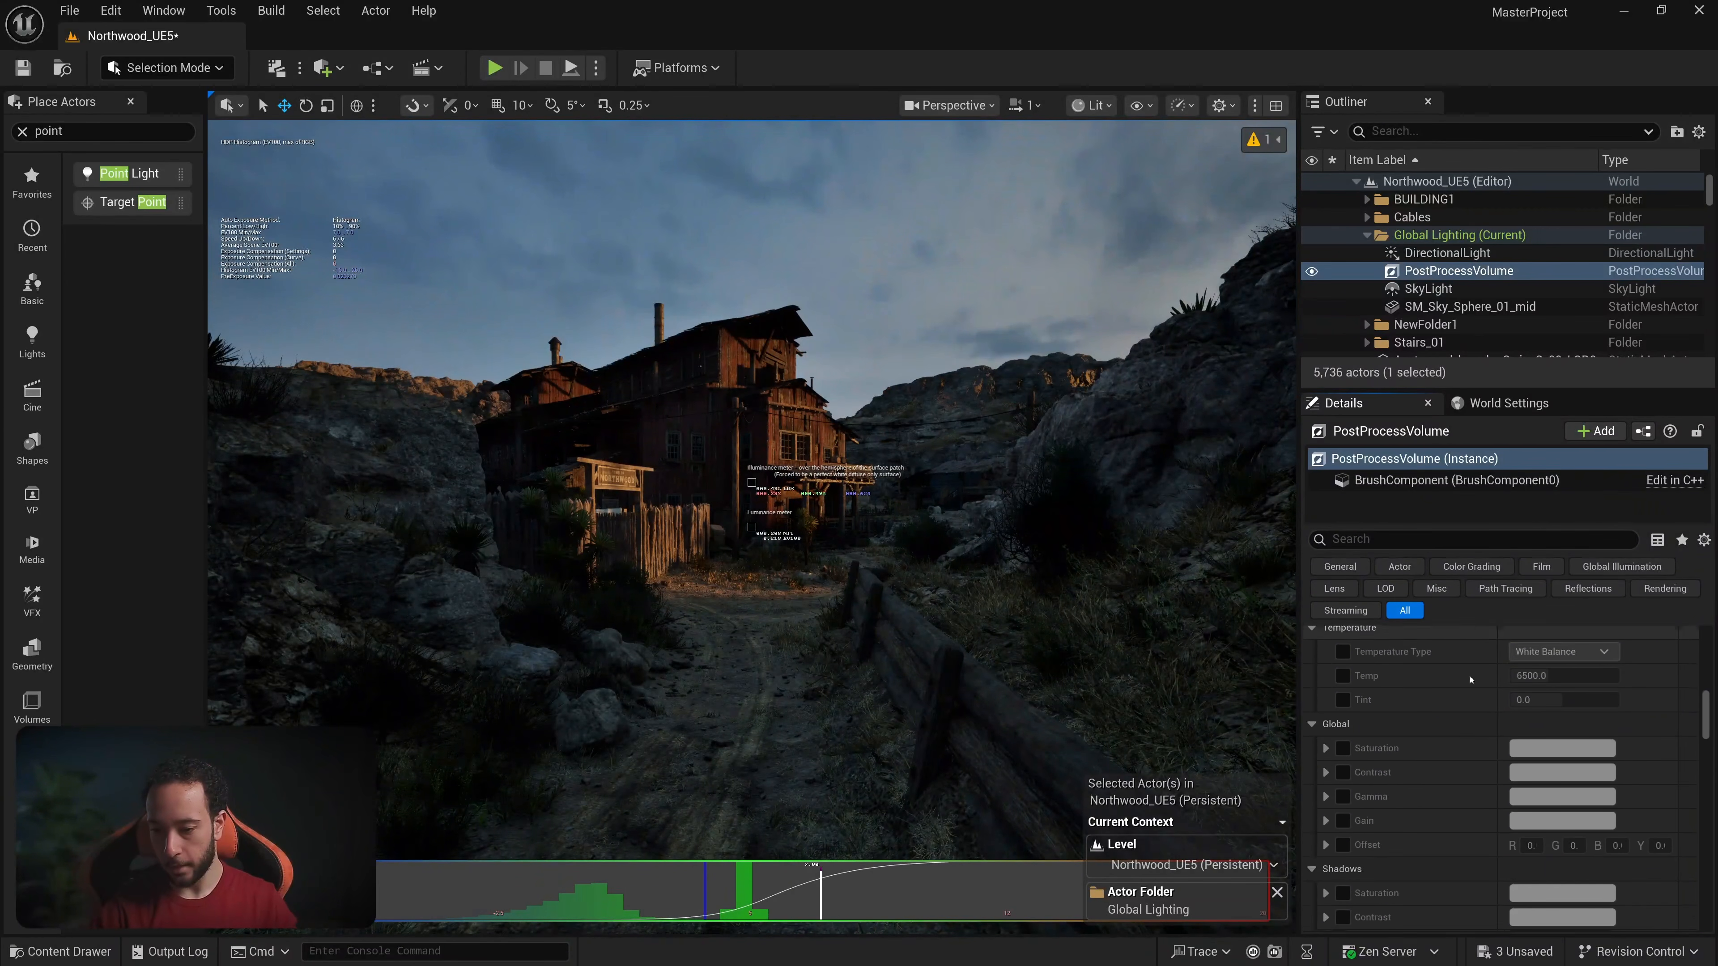
# Step: Enable the film Toe override on the post process volume and set it to 0.4
pyautogui.scroll(-10, 1438, 779)
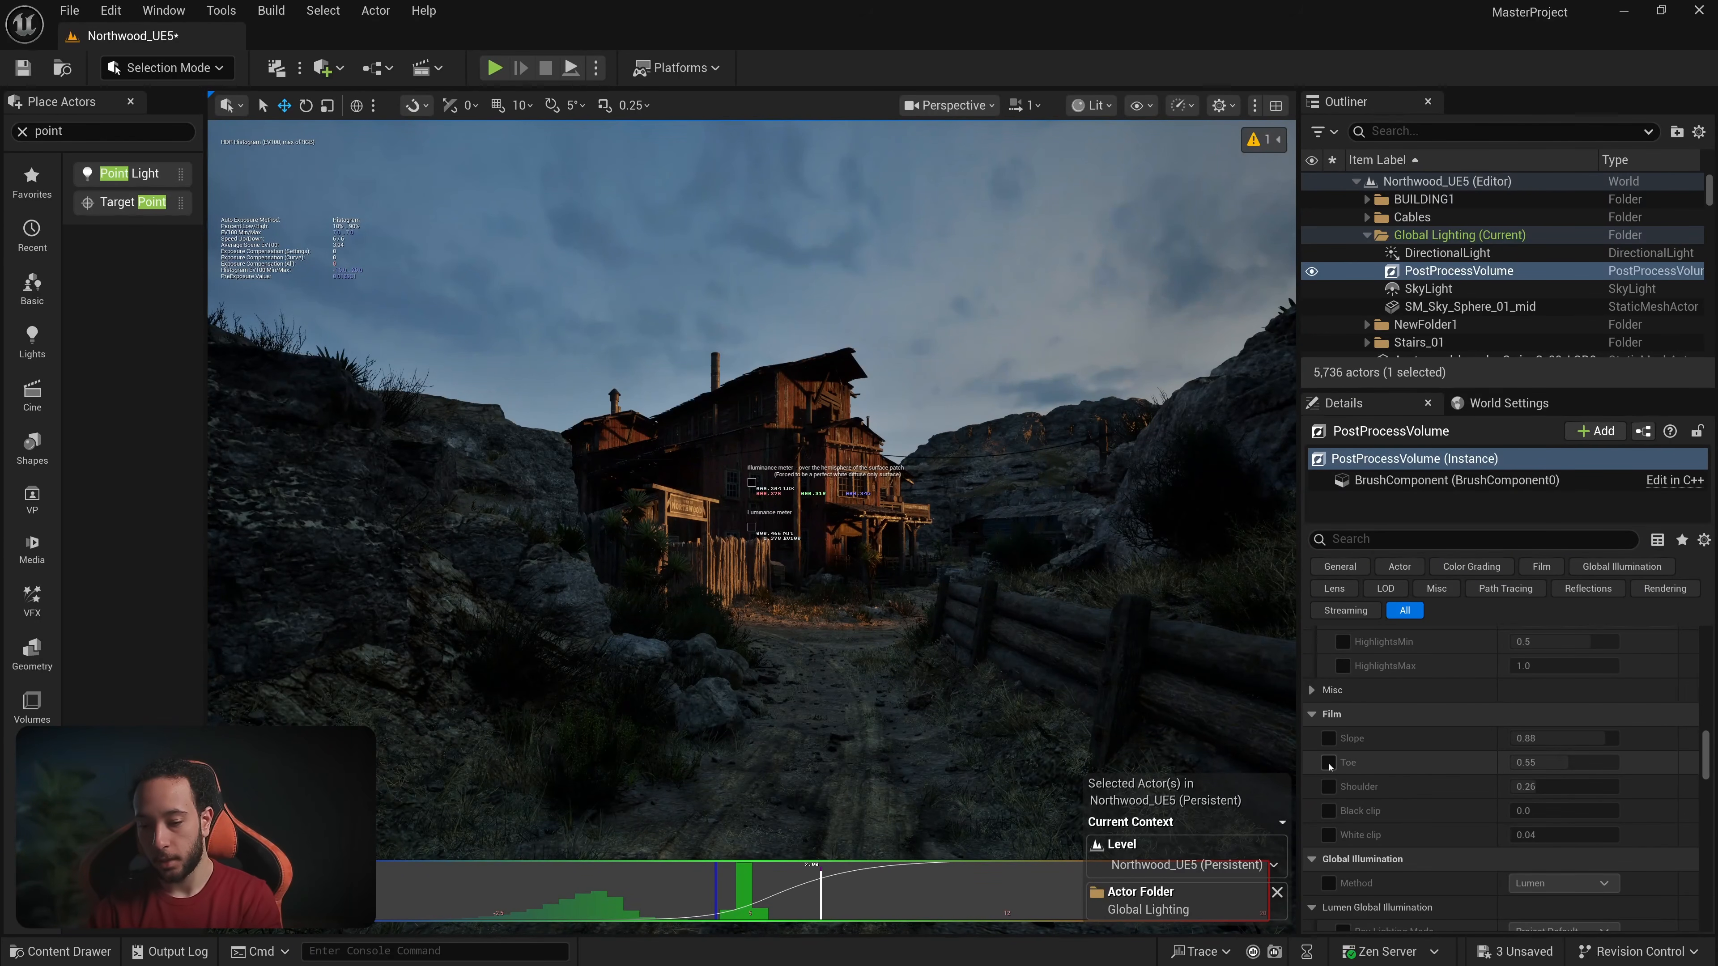
pyautogui.click(1327, 762)
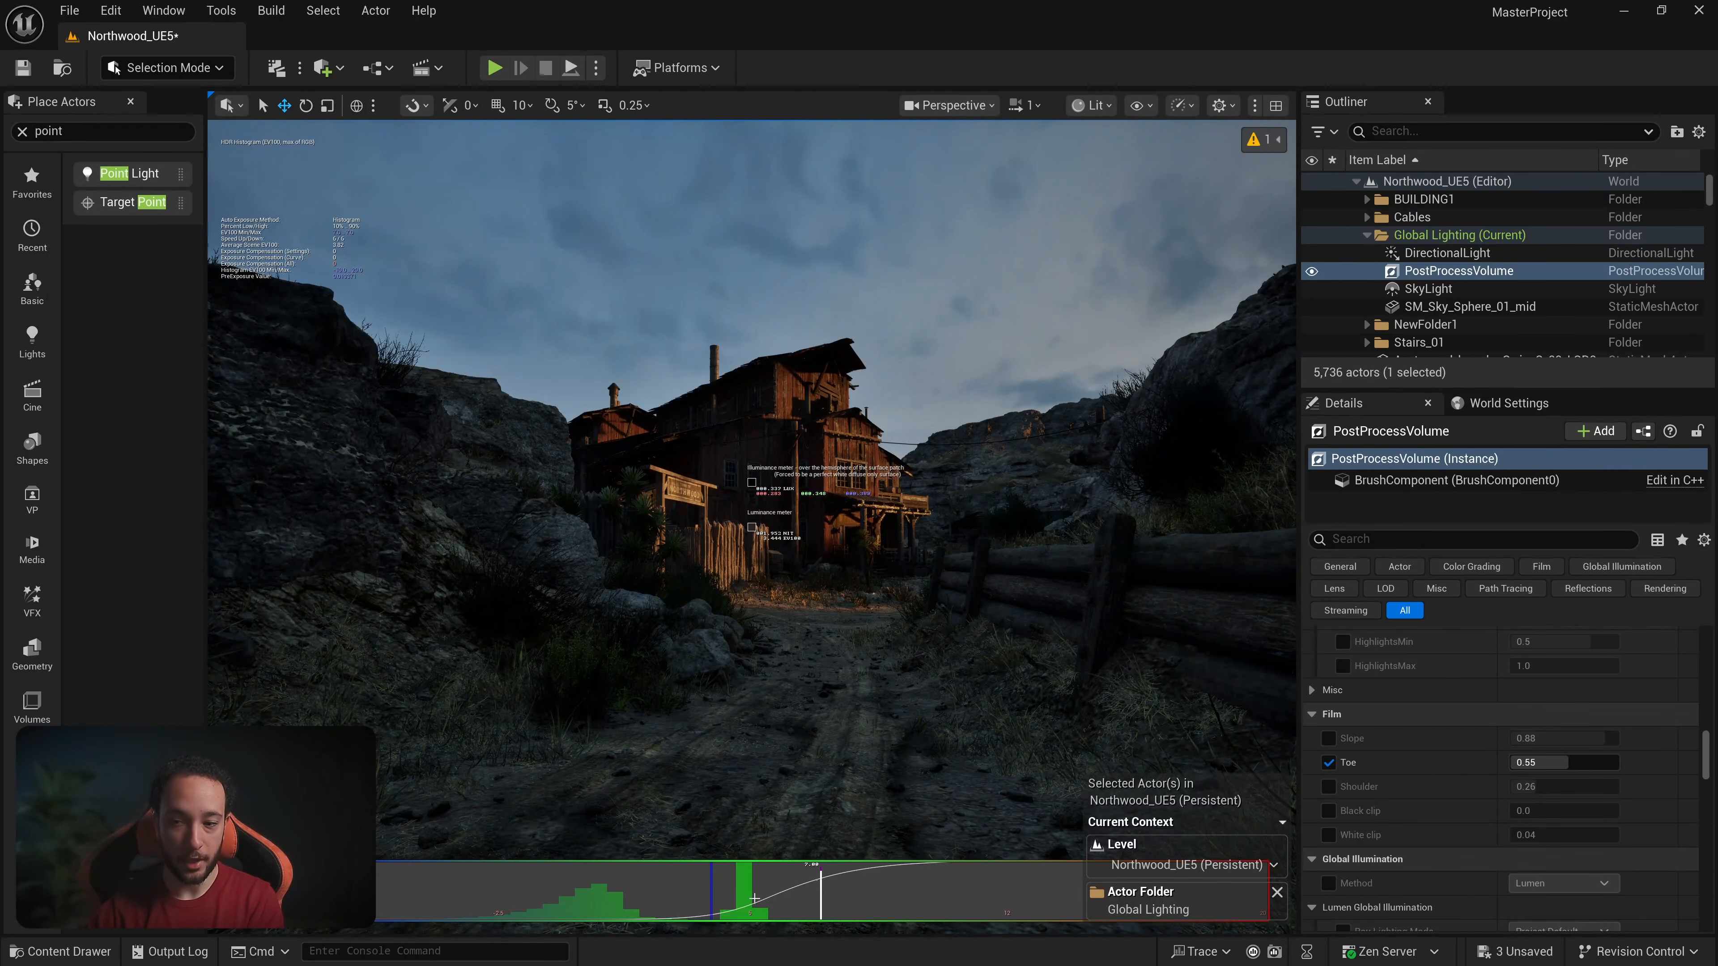
pyautogui.moveTo(1568, 762)
pyautogui.mouseDown()
pyautogui.moveTo(1613, 763)
pyautogui.moveTo(1529, 763)
pyautogui.moveTo(1580, 766)
pyautogui.mouseUp()
pyautogui.click(1689, 763)
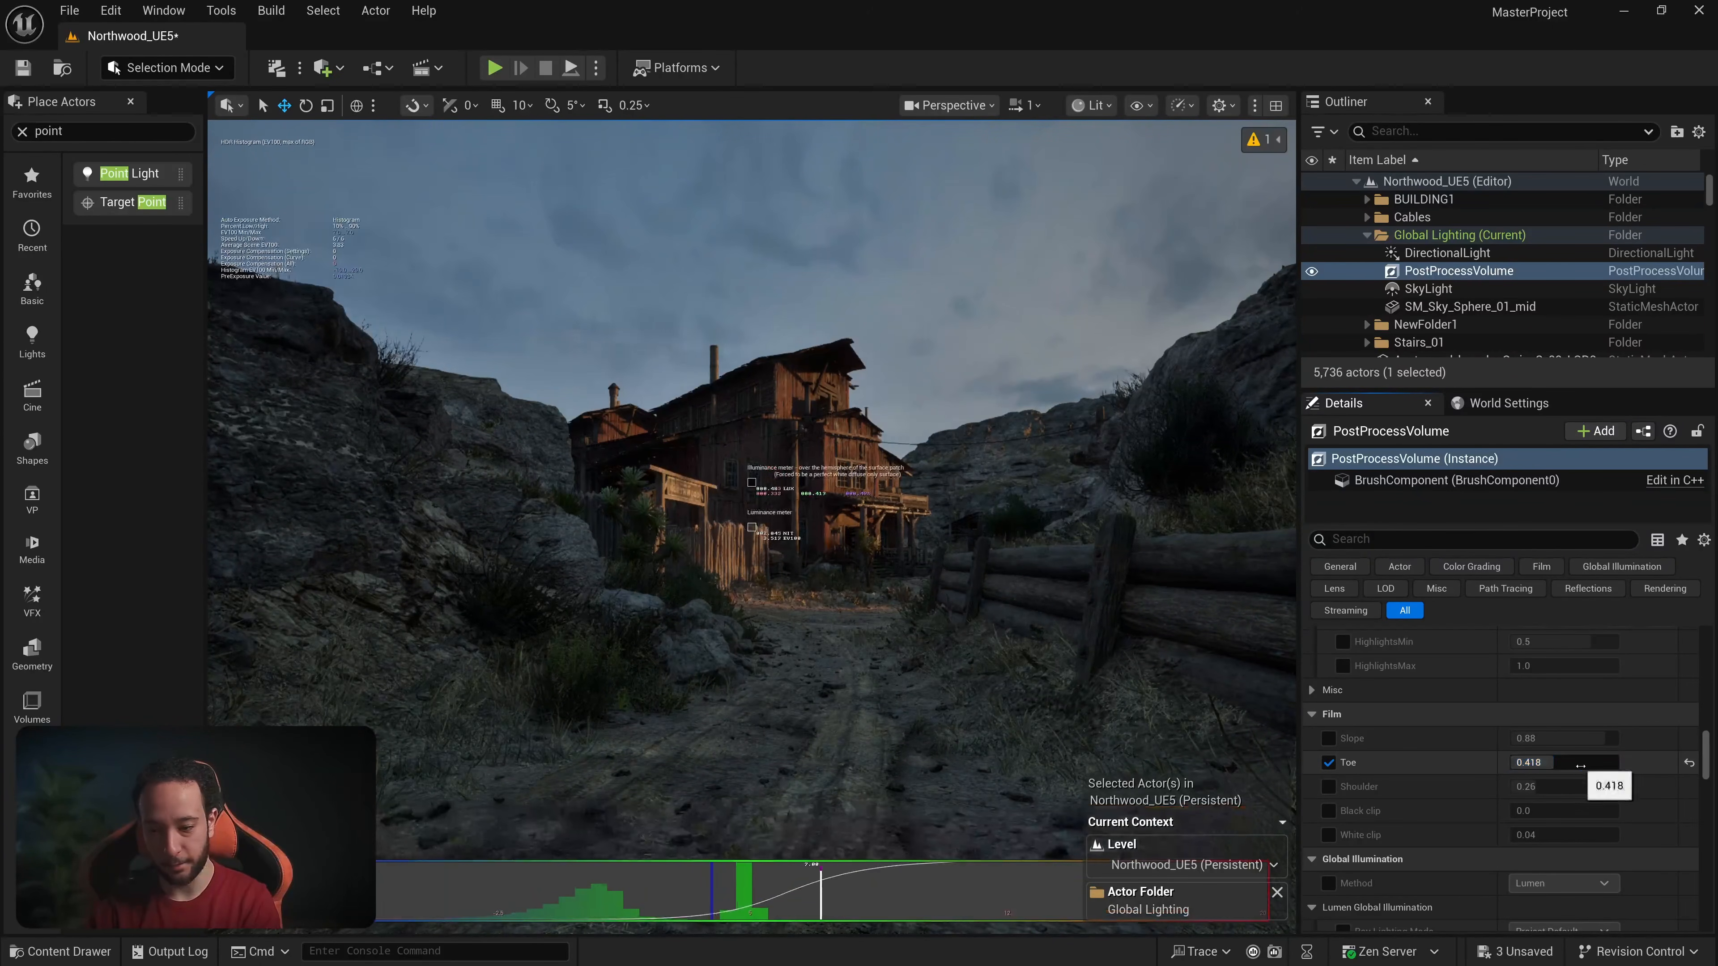
pyautogui.write('0.4')
pyautogui.press('Return')
# Step: Compare the scene with the film Toe override off and on, and examine the shadows around the fence and building
pyautogui.click(1328, 762)
pyautogui.click(1328, 763)
pyautogui.click(1330, 765)
pyautogui.click(1330, 766)
pyautogui.moveTo(980, 616); pyautogui.dragTo(1069, 617, button='right')
pyautogui.press('d')
pyautogui.press('w')
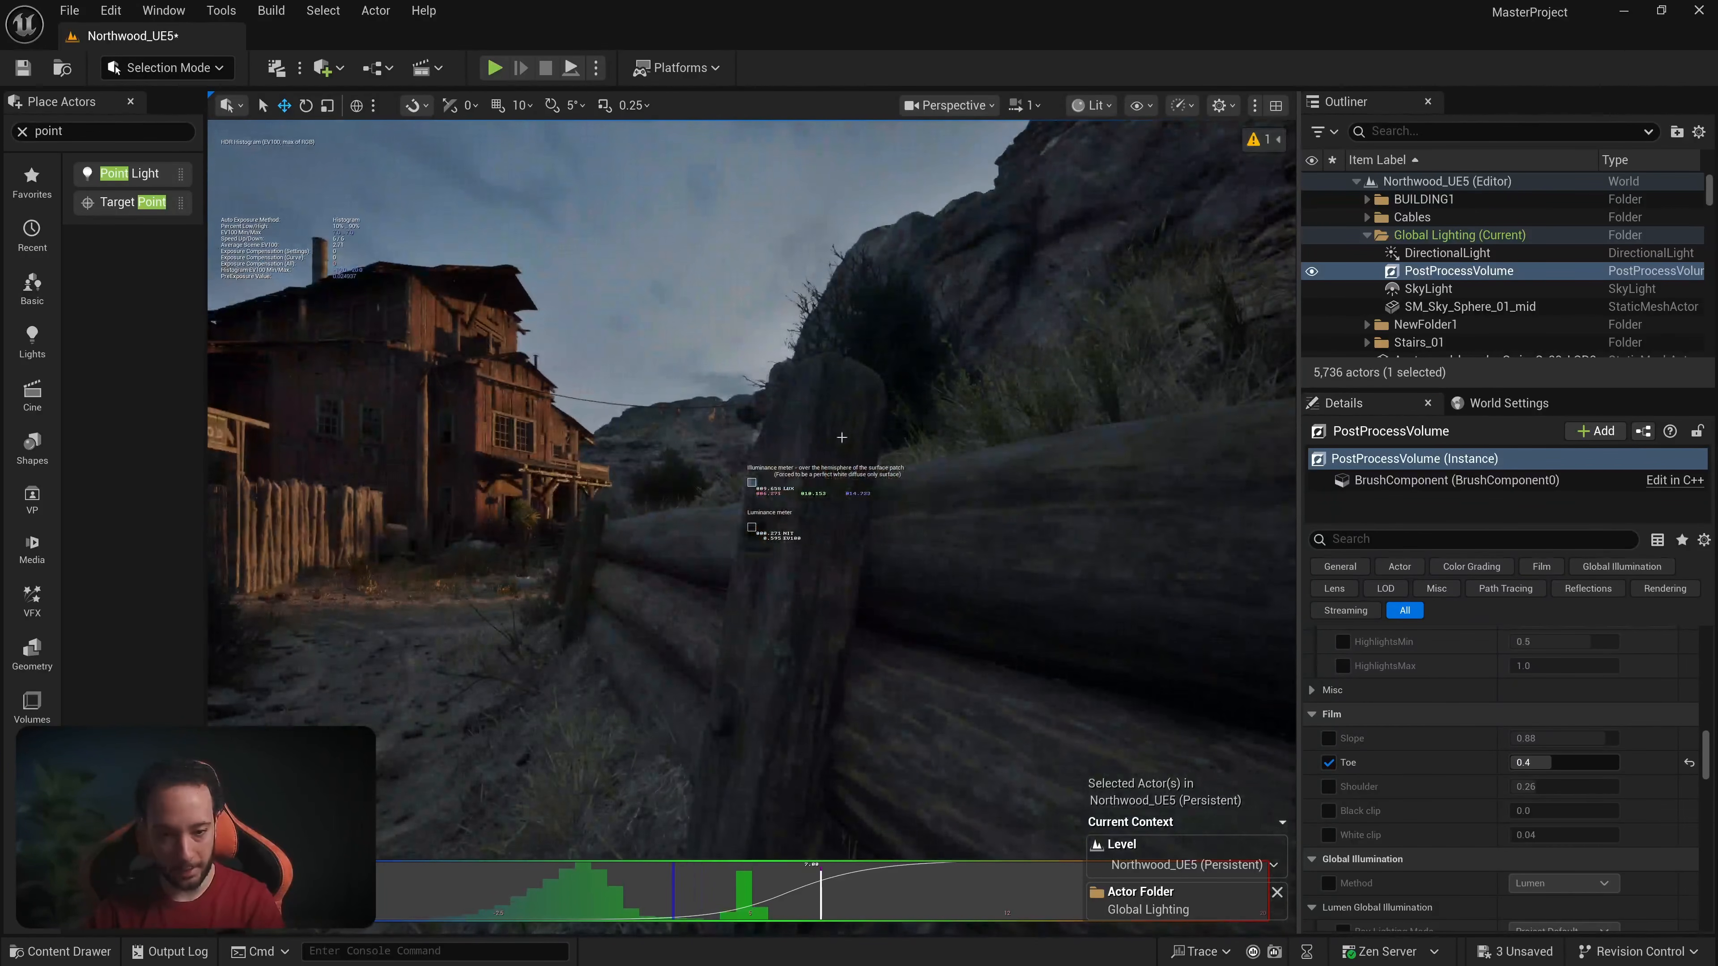
pyautogui.press('a')
pyautogui.moveTo(864, 535); pyautogui.dragTo(811, 535, button='right')
pyautogui.press('s')
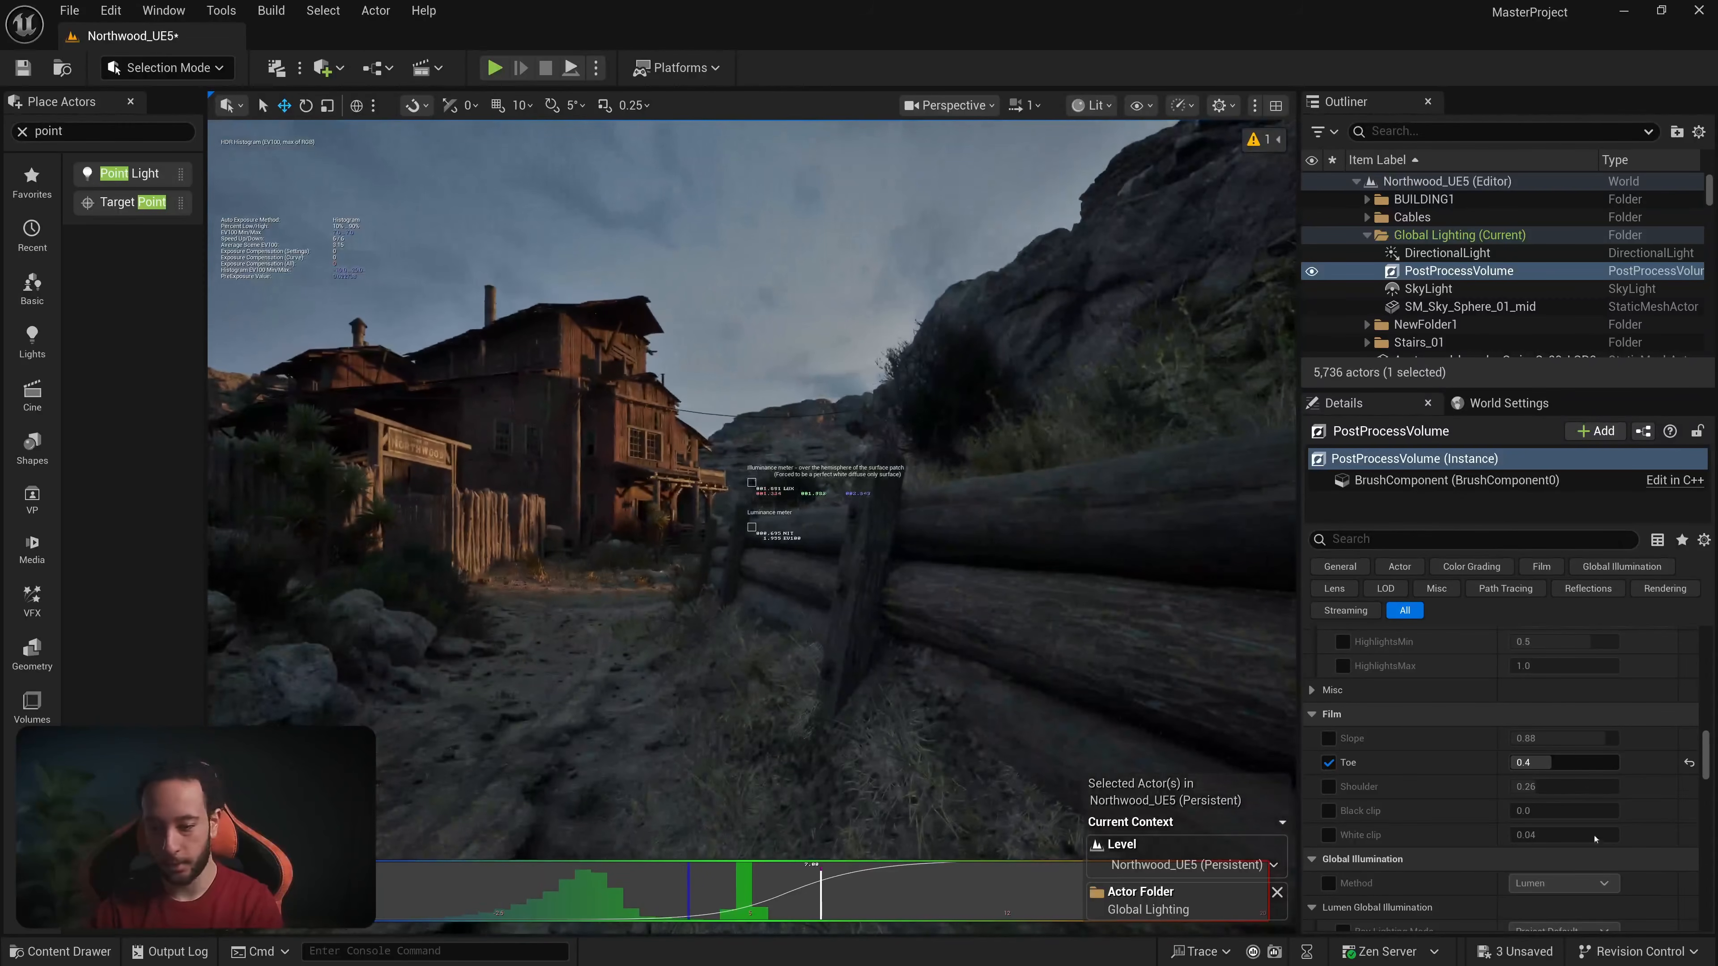
# Step: Set the film Toe to 0.45 and compare the image with the override off and on
pyautogui.moveTo(1573, 763); pyautogui.dragTo(1576, 763)
pyautogui.write('.4')
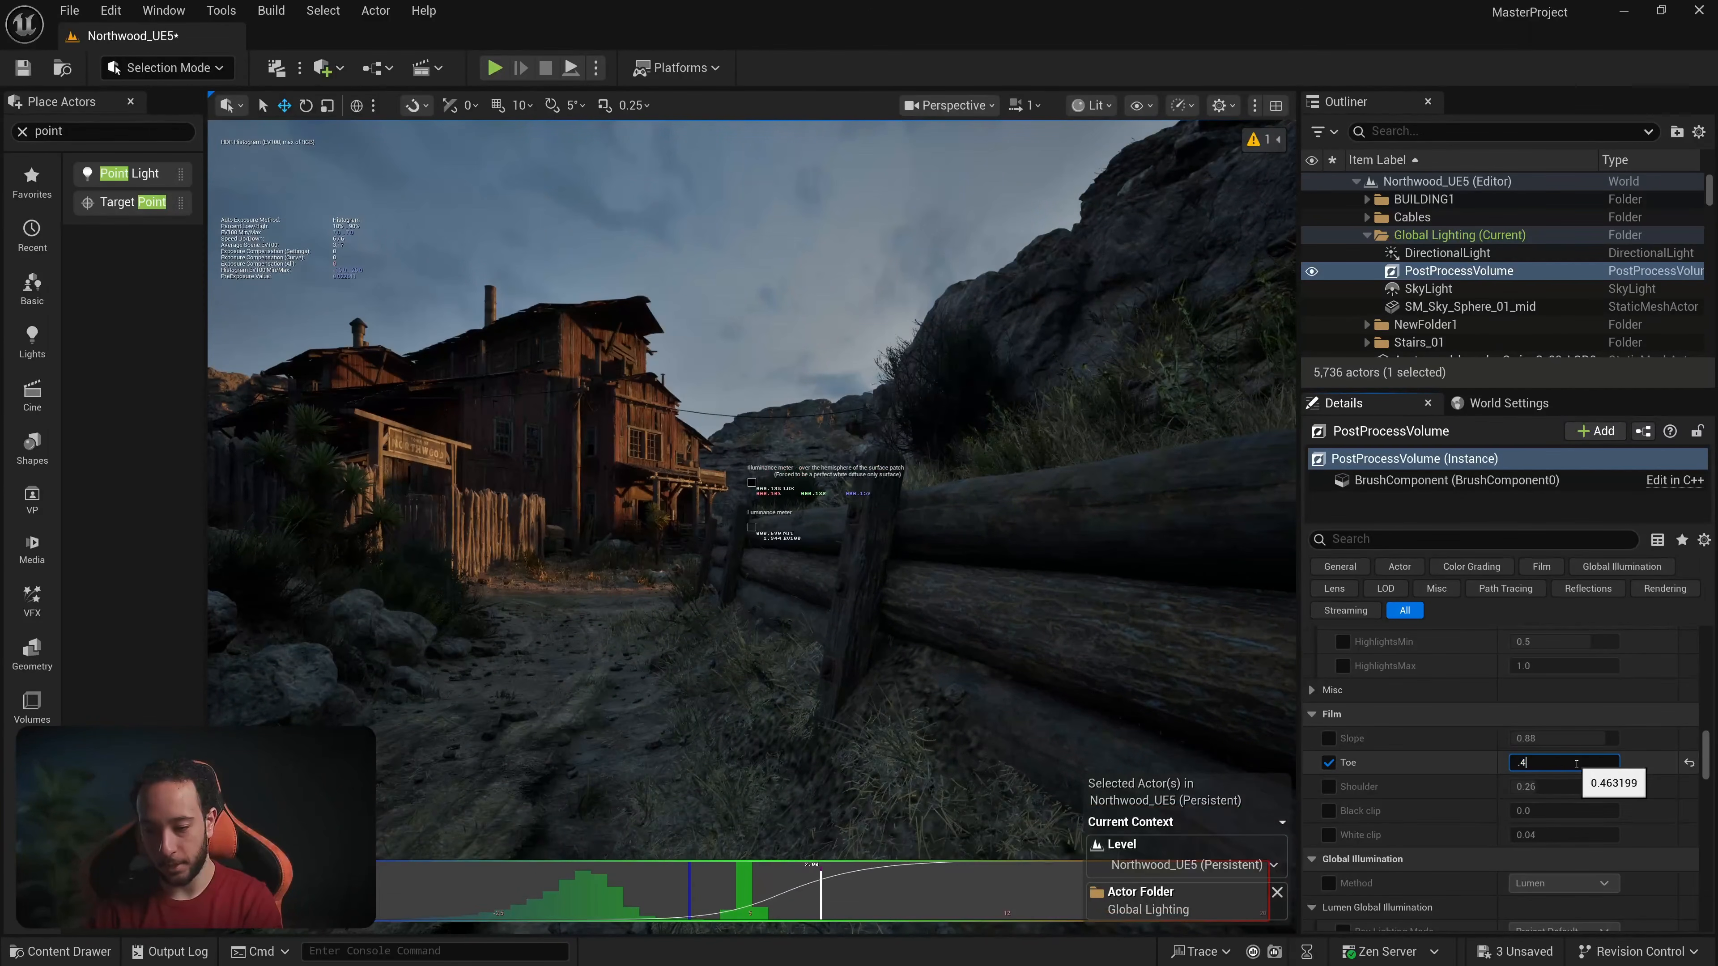
pyautogui.write('5')
pyautogui.press('Return')
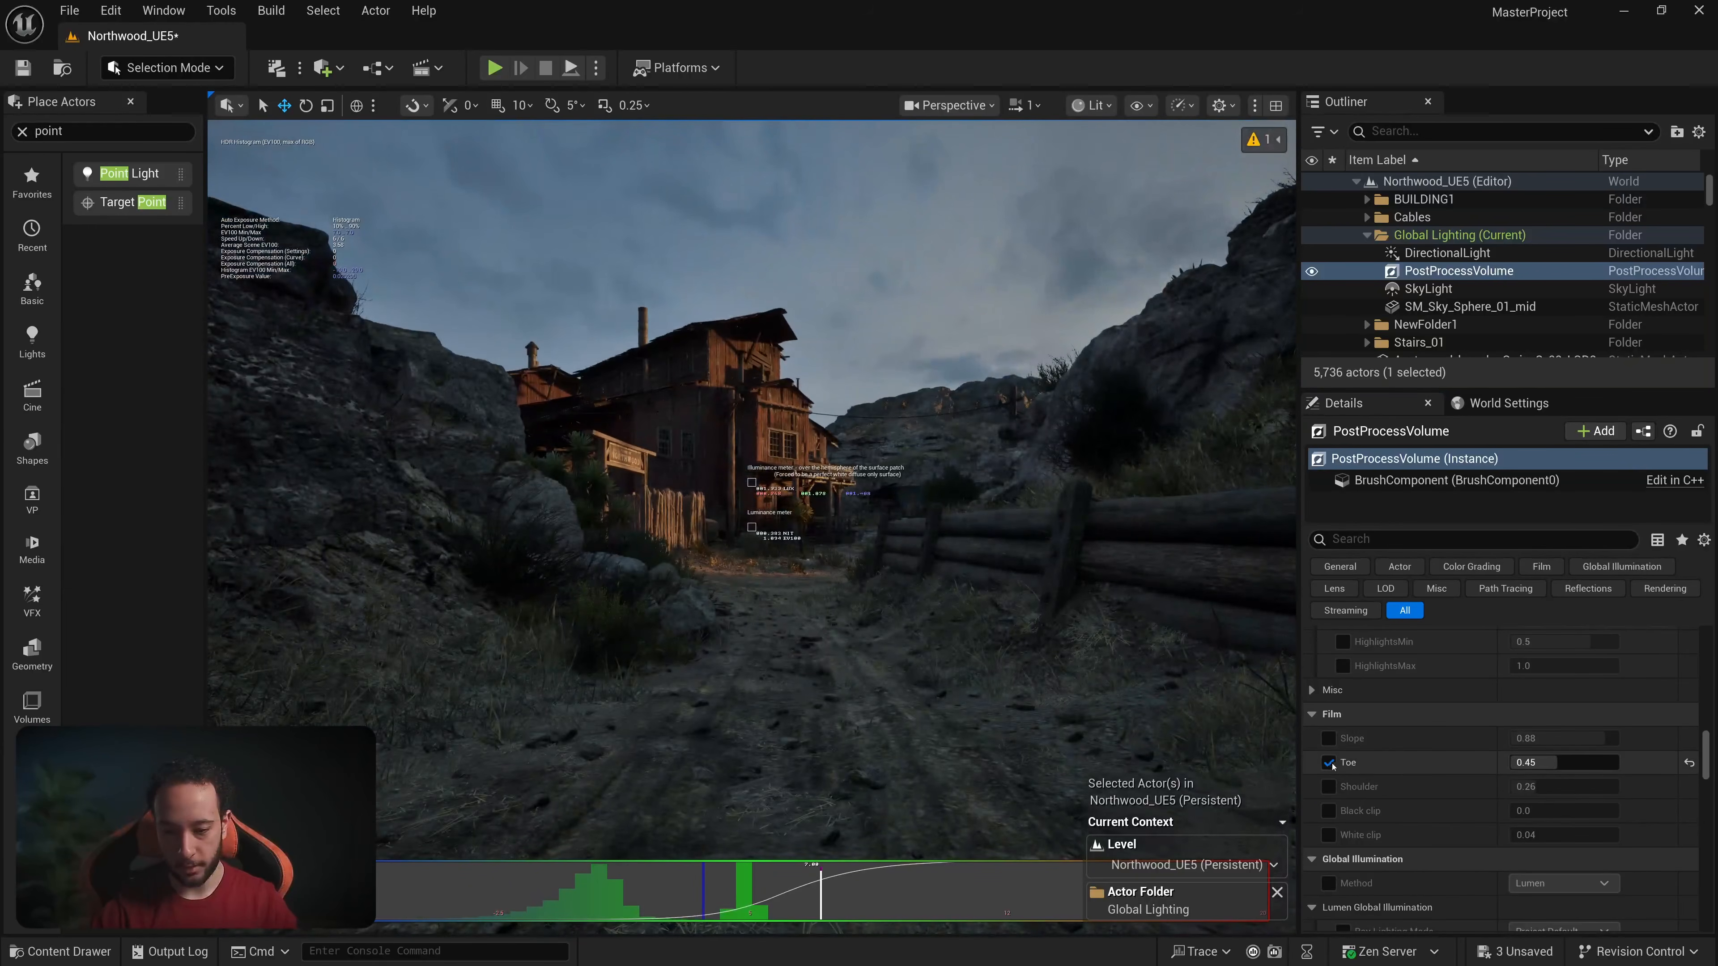
pyautogui.click(1330, 763)
pyautogui.click(1330, 763)
pyautogui.moveTo(1251, 755); pyautogui.dragTo(1214, 744, button='right')
# Step: Enable the film Slope override, try lowering it to about 0.41, and reset it to the default
pyautogui.click(1364, 747)
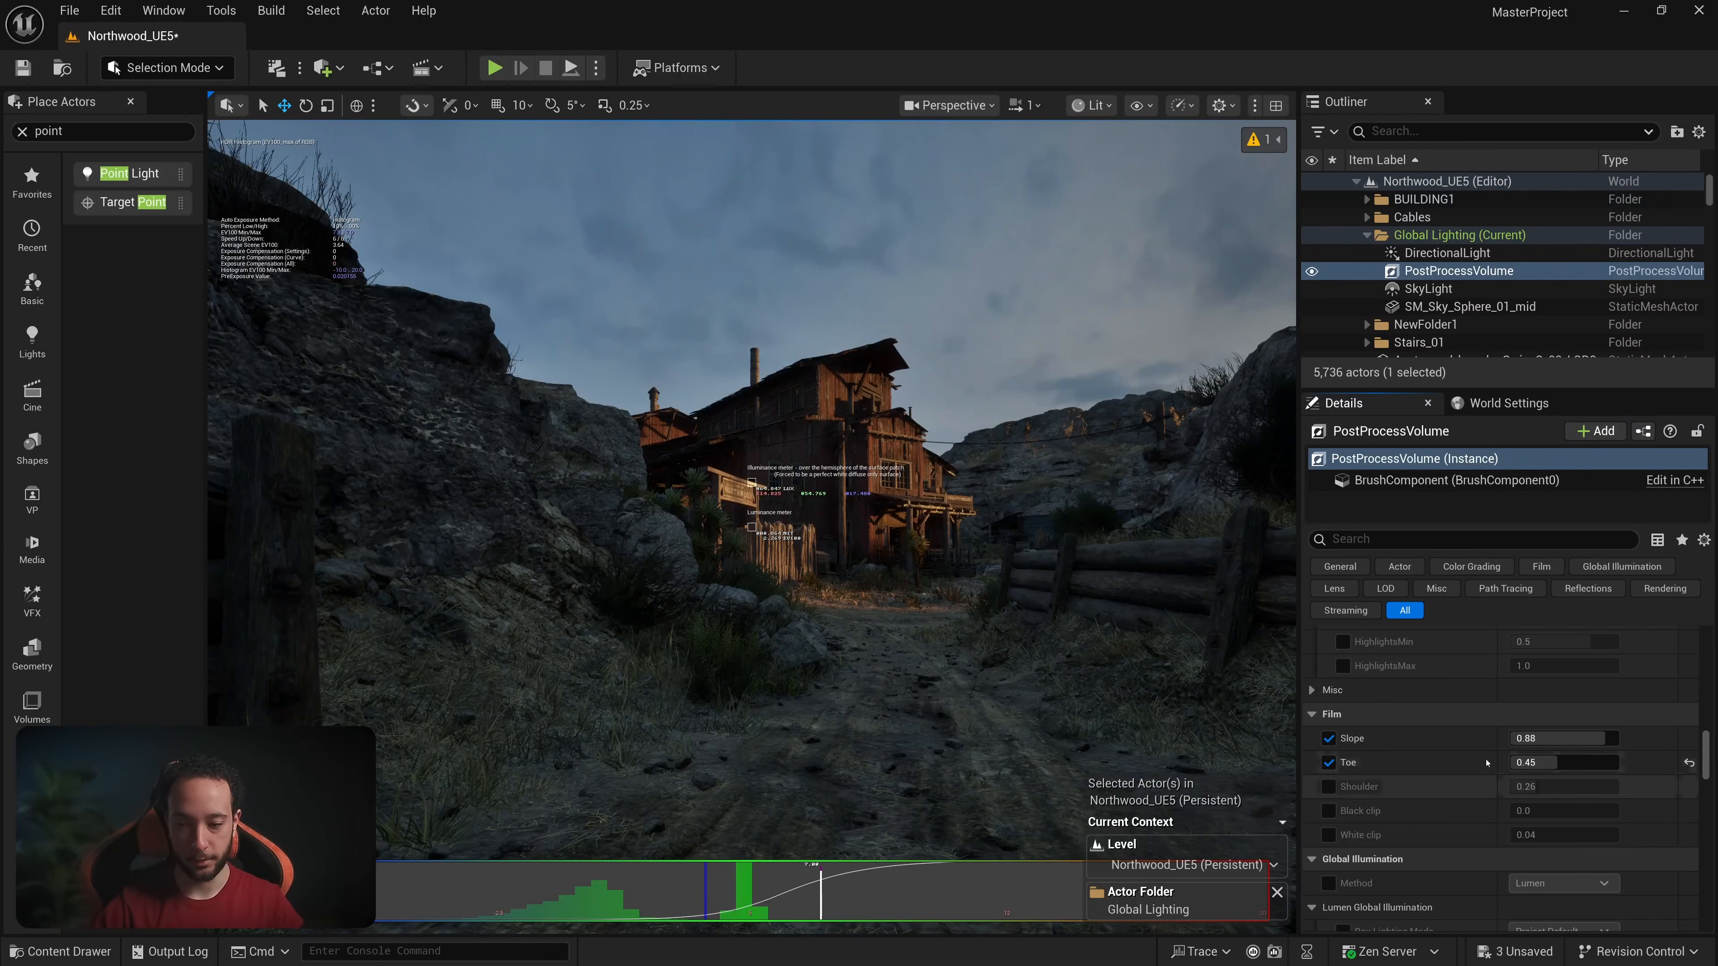
pyautogui.click(1555, 738)
pyautogui.write('1')
pyautogui.press('Return')
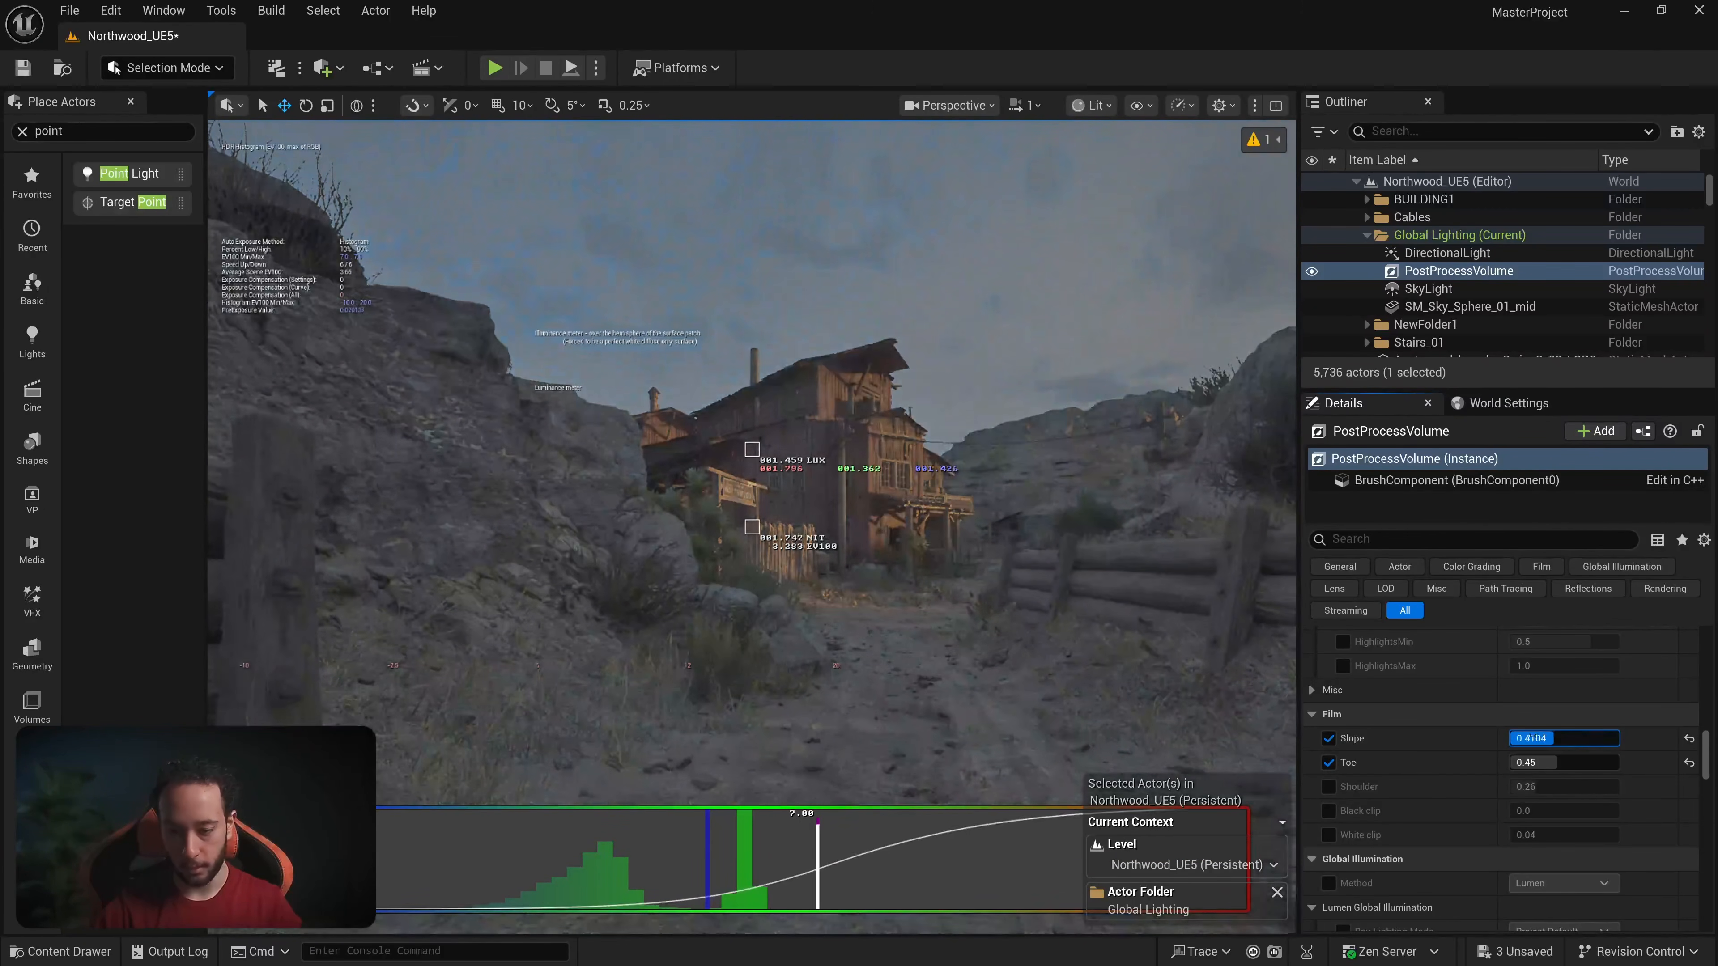
pyautogui.scroll(4, 1699, 741)
pyautogui.moveTo(1699, 741); pyautogui.dragTo(1705, 685)
pyautogui.scroll(-15, 1555, 718)
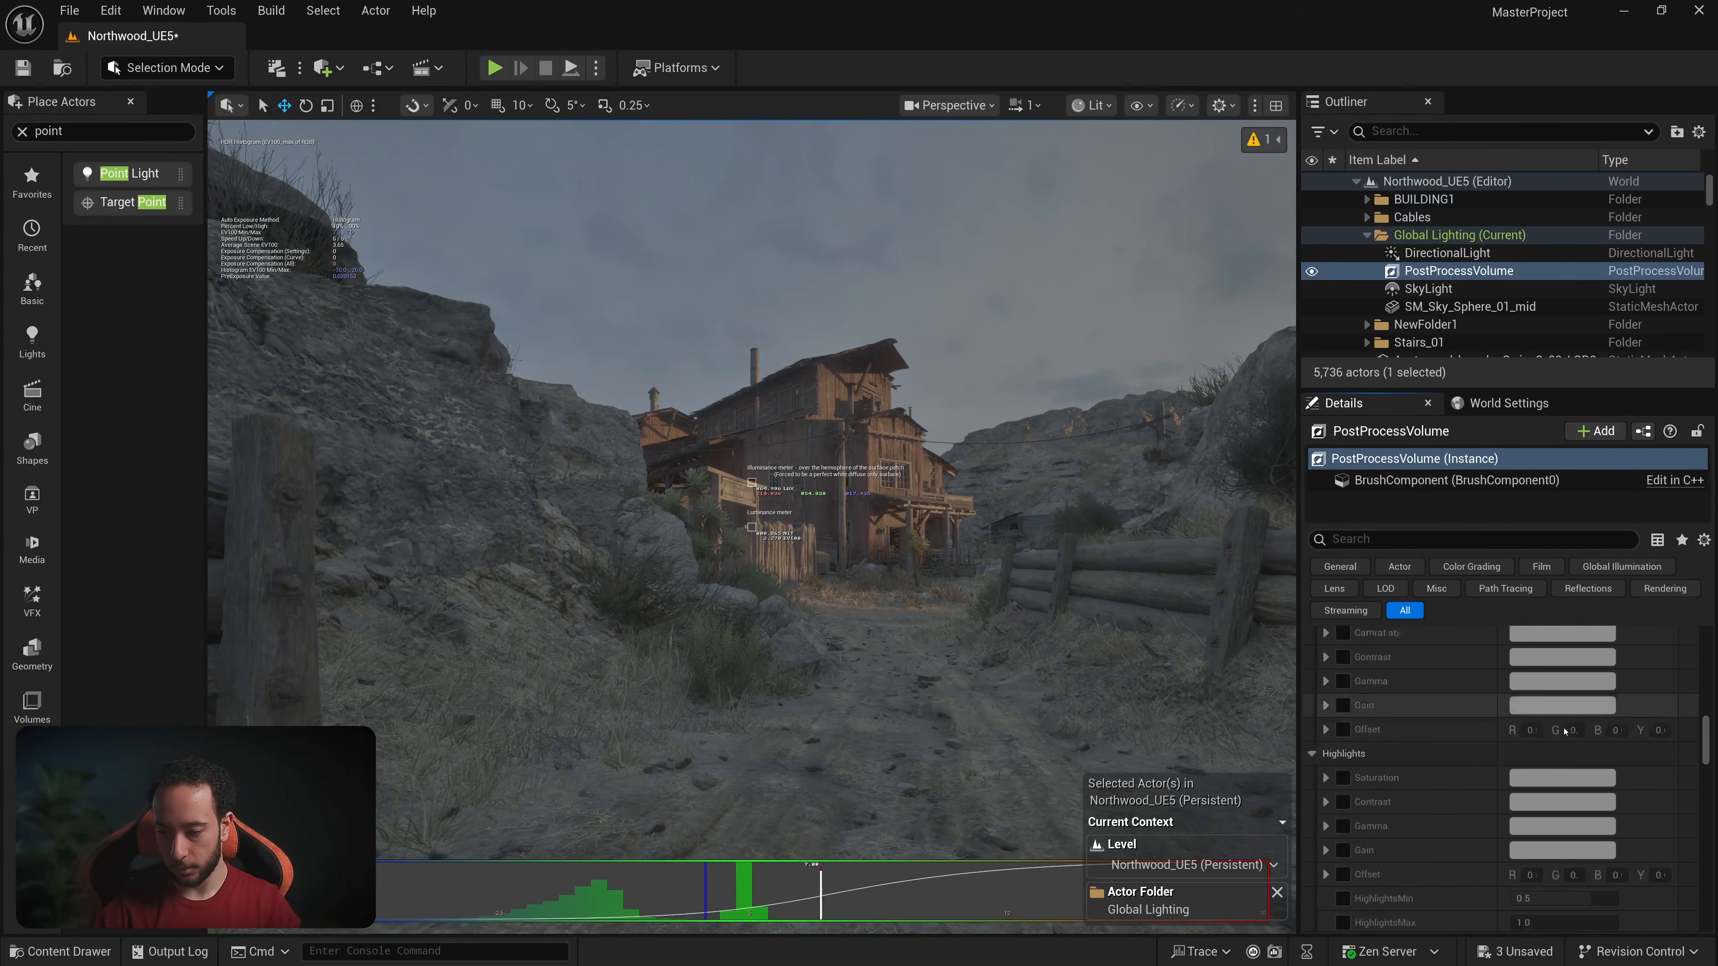
pyautogui.click(1687, 677)
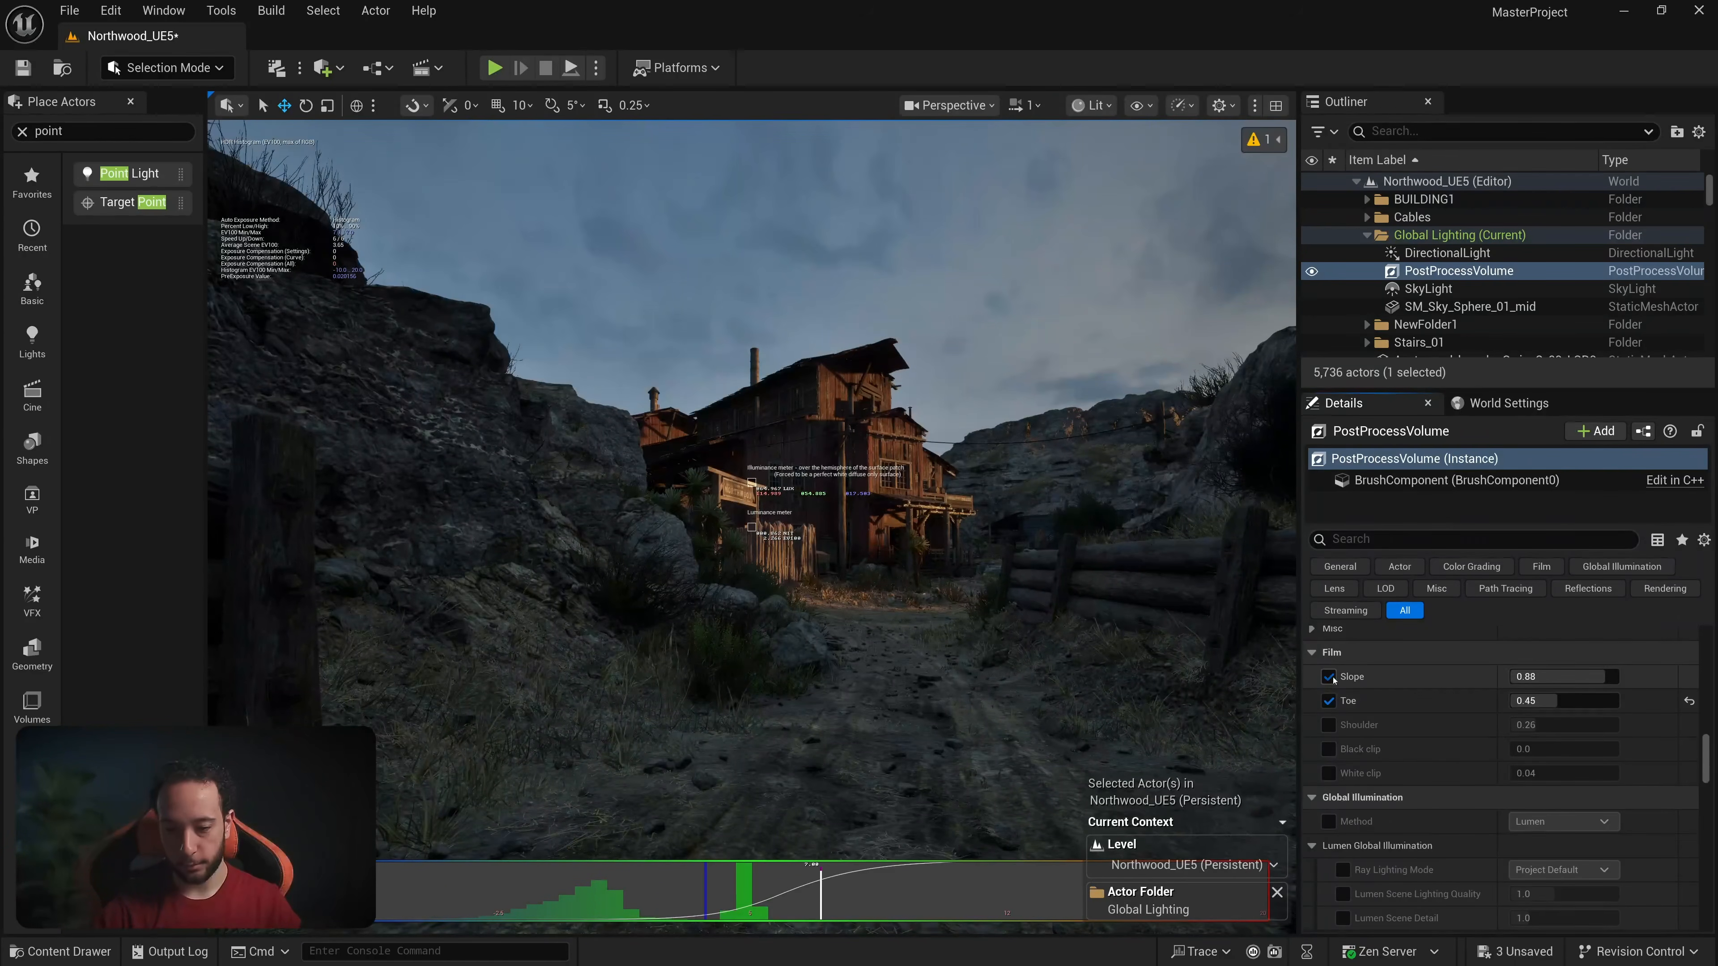
# Step: Try raising the film Shoulder to 1.0, compare it with the override off, and disable the Shoulder override
pyautogui.moveTo(1526, 724); pyautogui.dragTo(1606, 725)
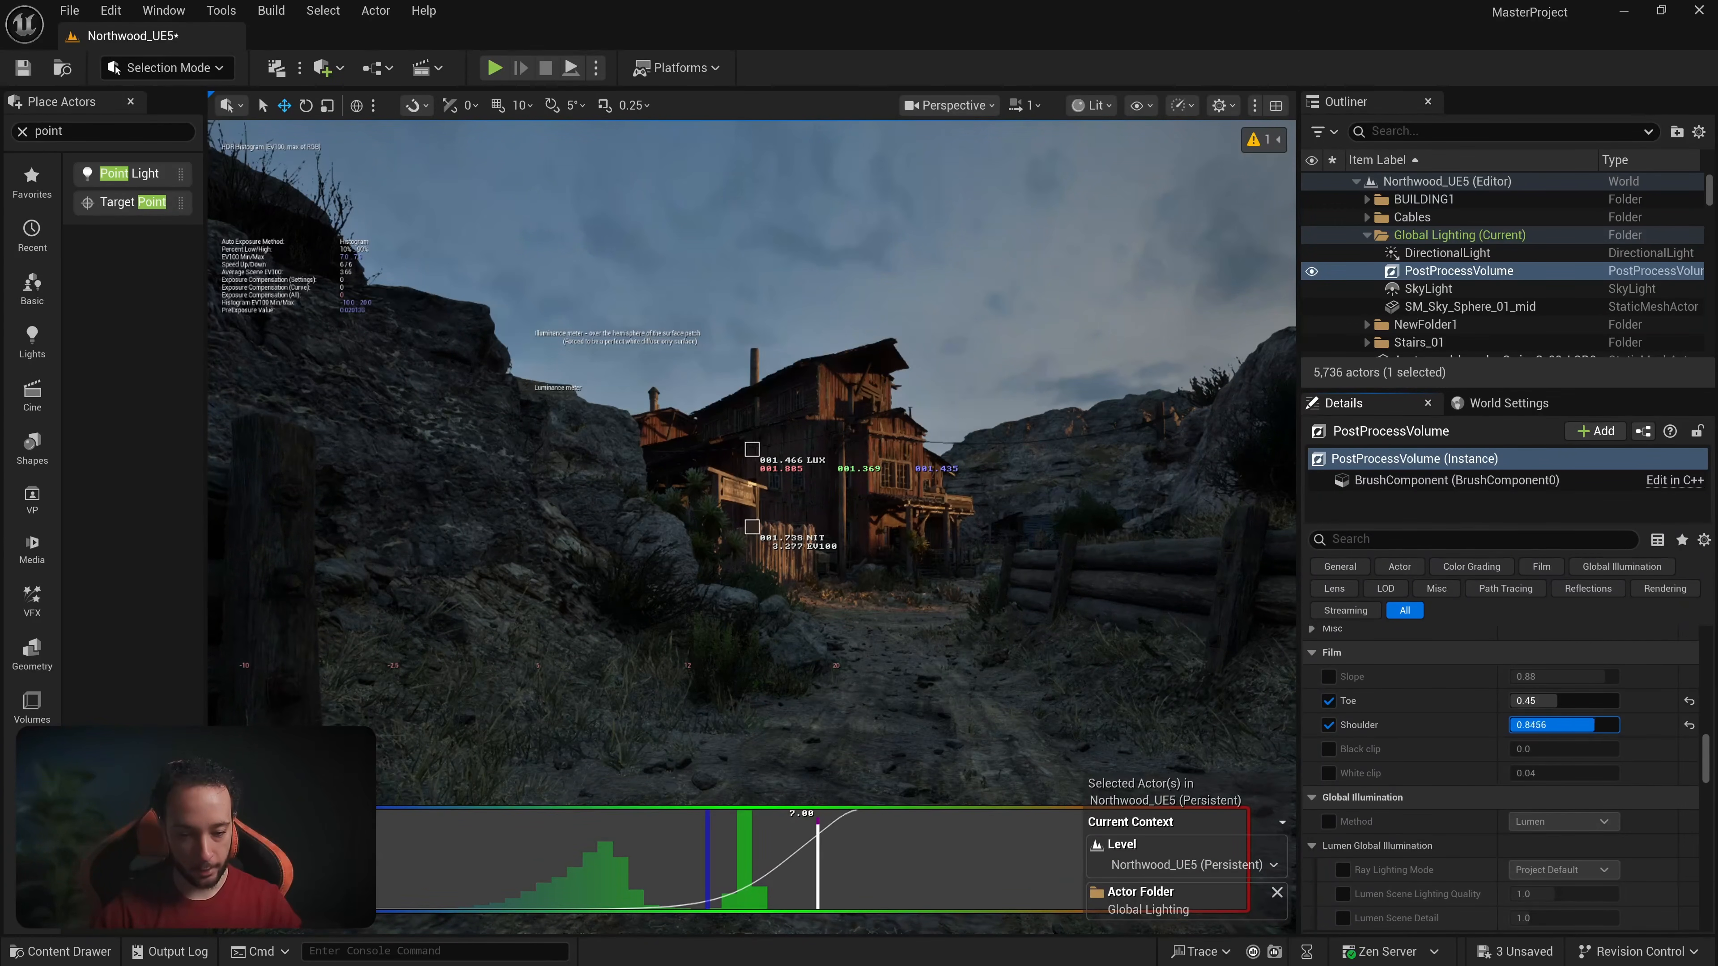
pyautogui.moveTo(1609, 724); pyautogui.dragTo(1618, 725)
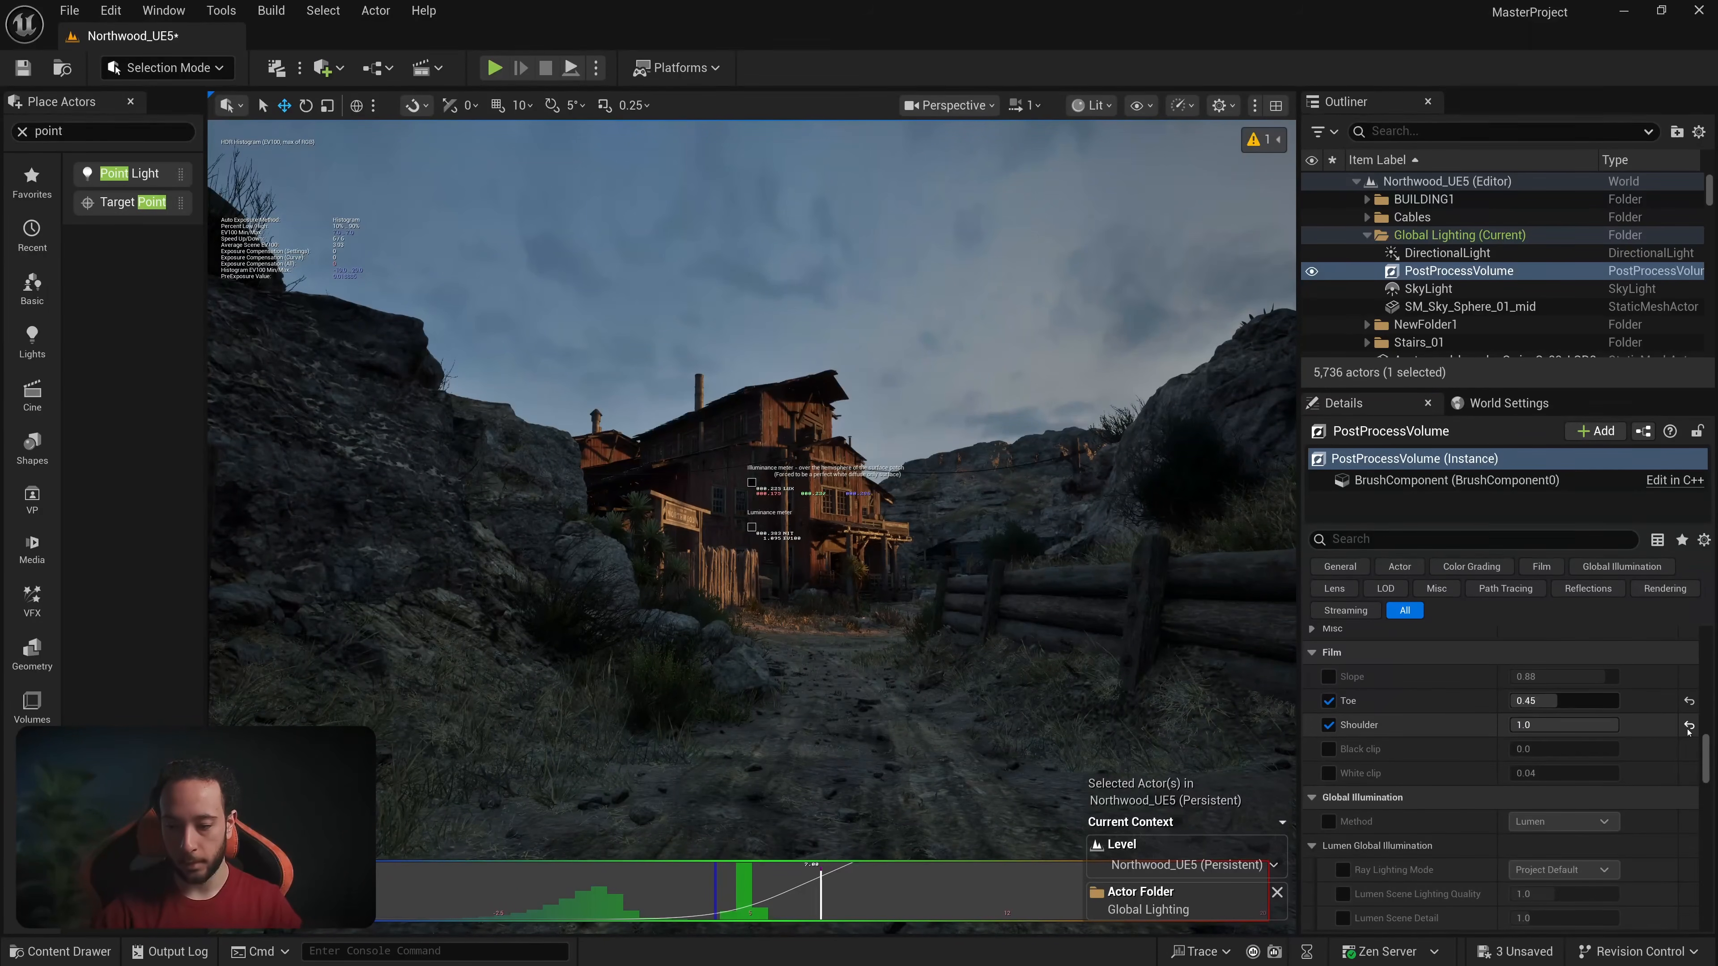
pyautogui.click(1328, 725)
pyautogui.click(1328, 724)
pyautogui.click(1328, 724)
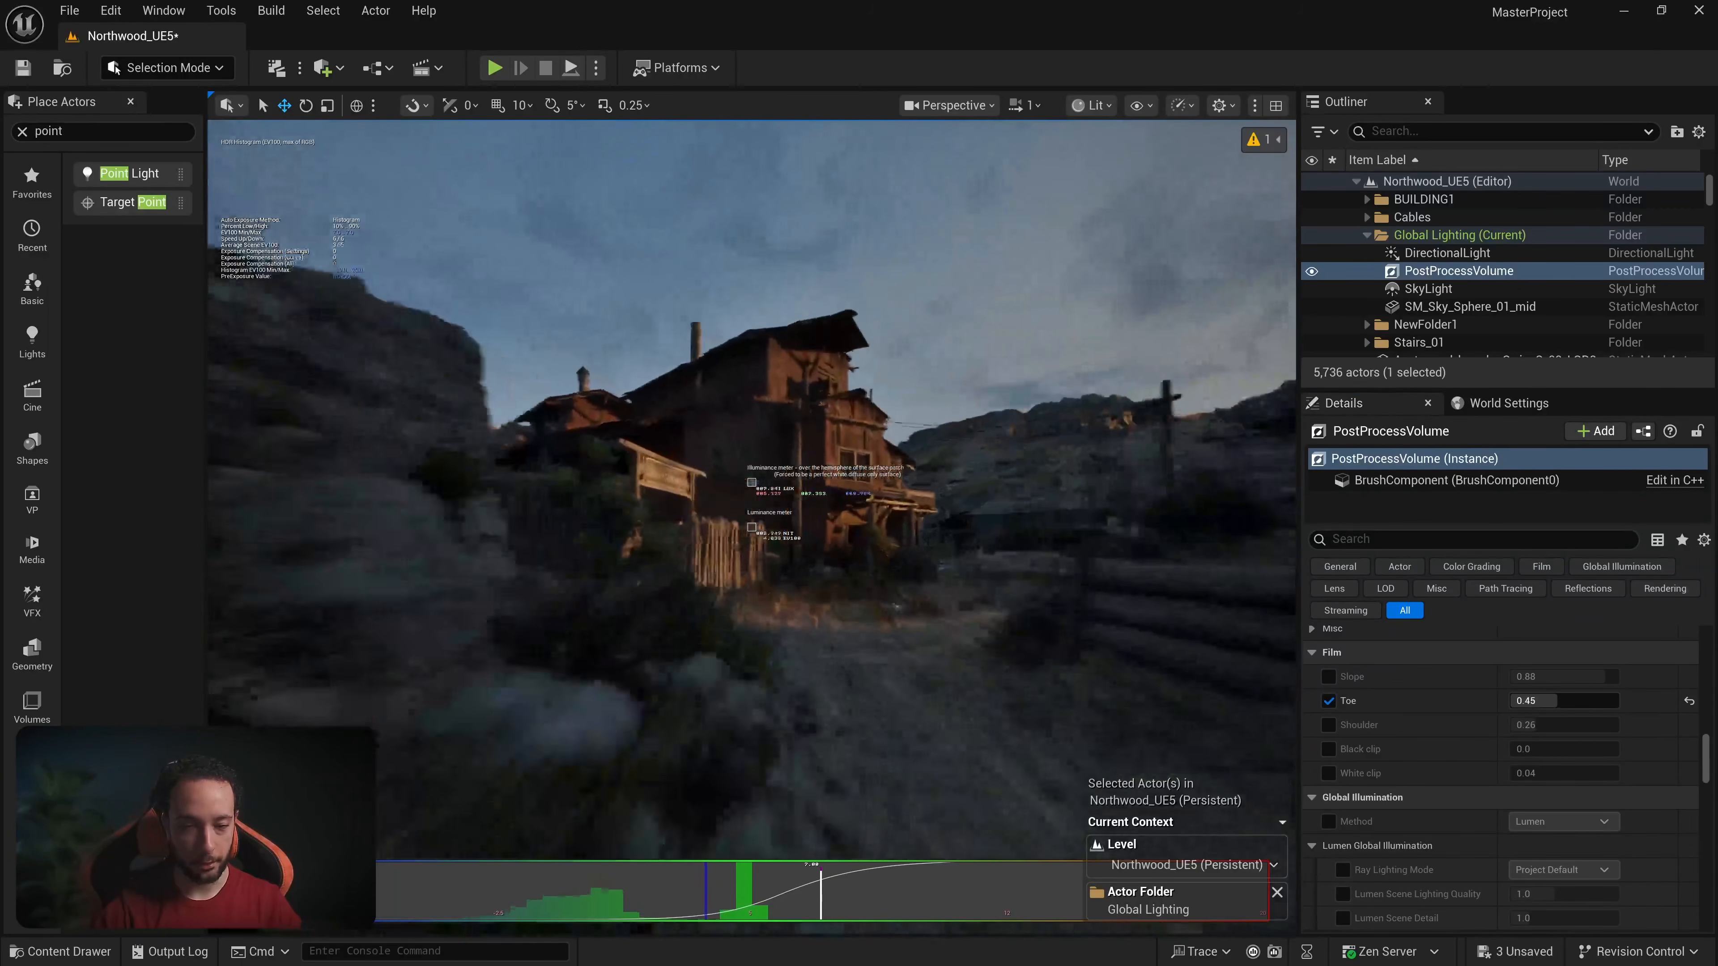
# Step: Examine the lighting on the red building, wooden fence and dirt road from several viewpoints
pyautogui.moveTo(936, 599); pyautogui.dragTo(903, 571, button='right')
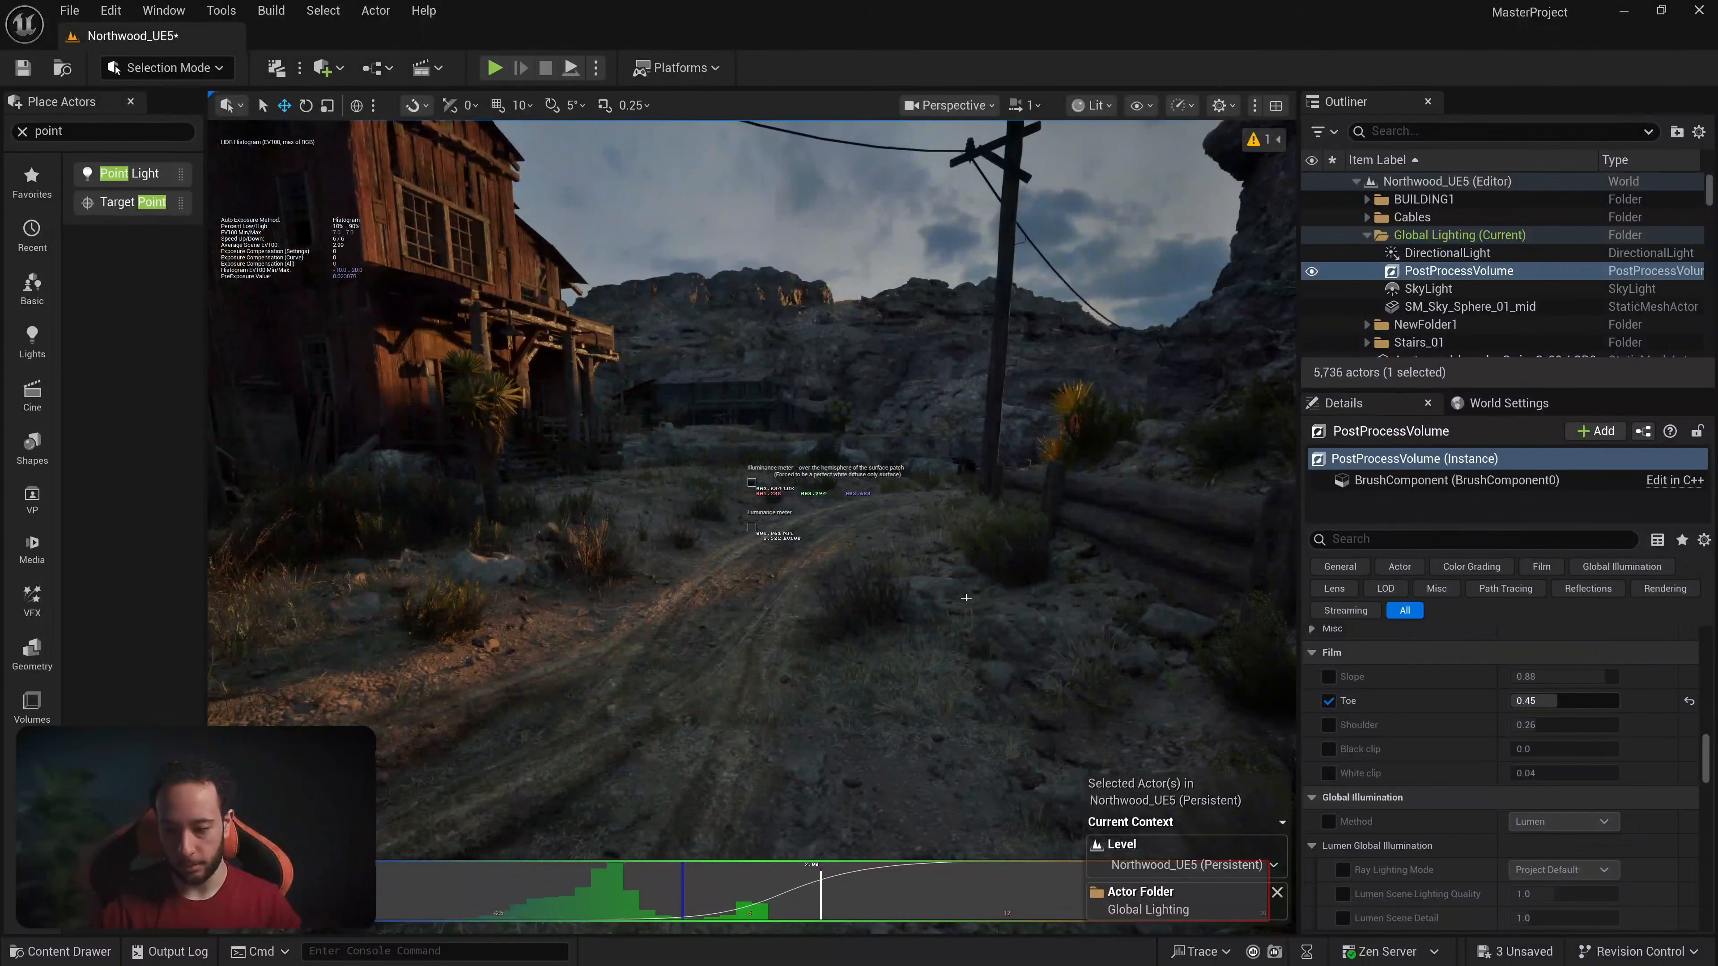
pyautogui.scroll(10, 1501, 778)
pyautogui.scroll(3, 1426, 786)
pyautogui.moveTo(947, 625); pyautogui.dragTo(805, 621, button='right')
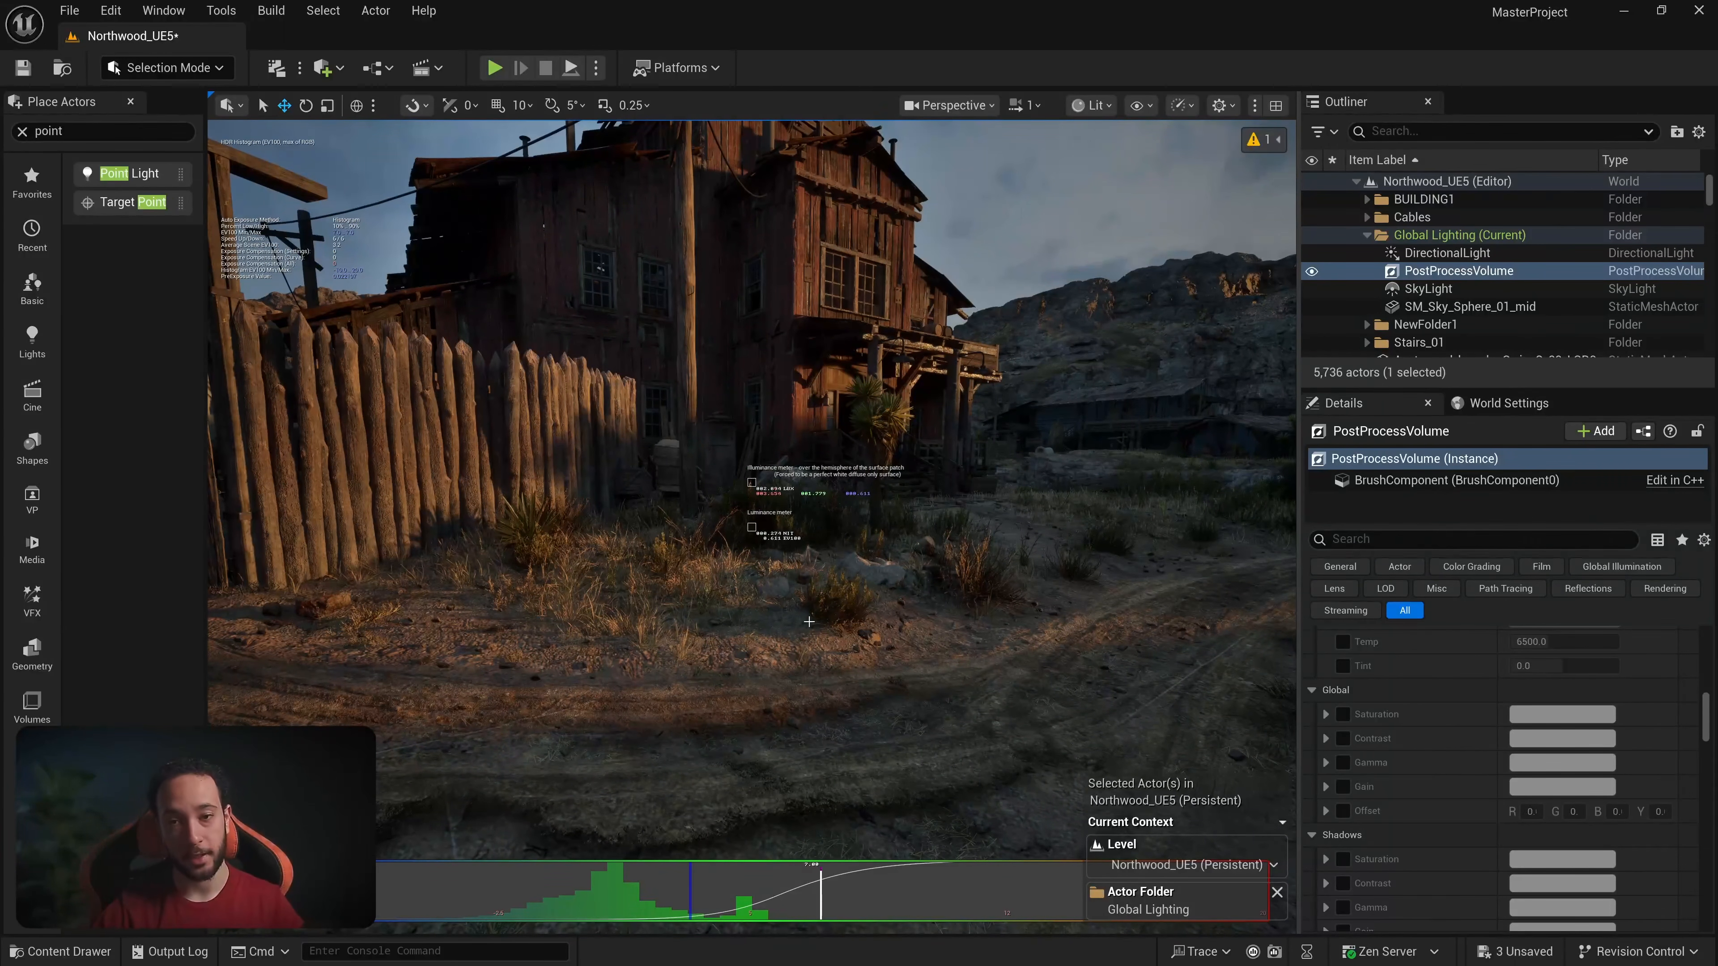
pyautogui.press('s')
pyautogui.moveTo(819, 583); pyautogui.dragTo(904, 530, button='right')
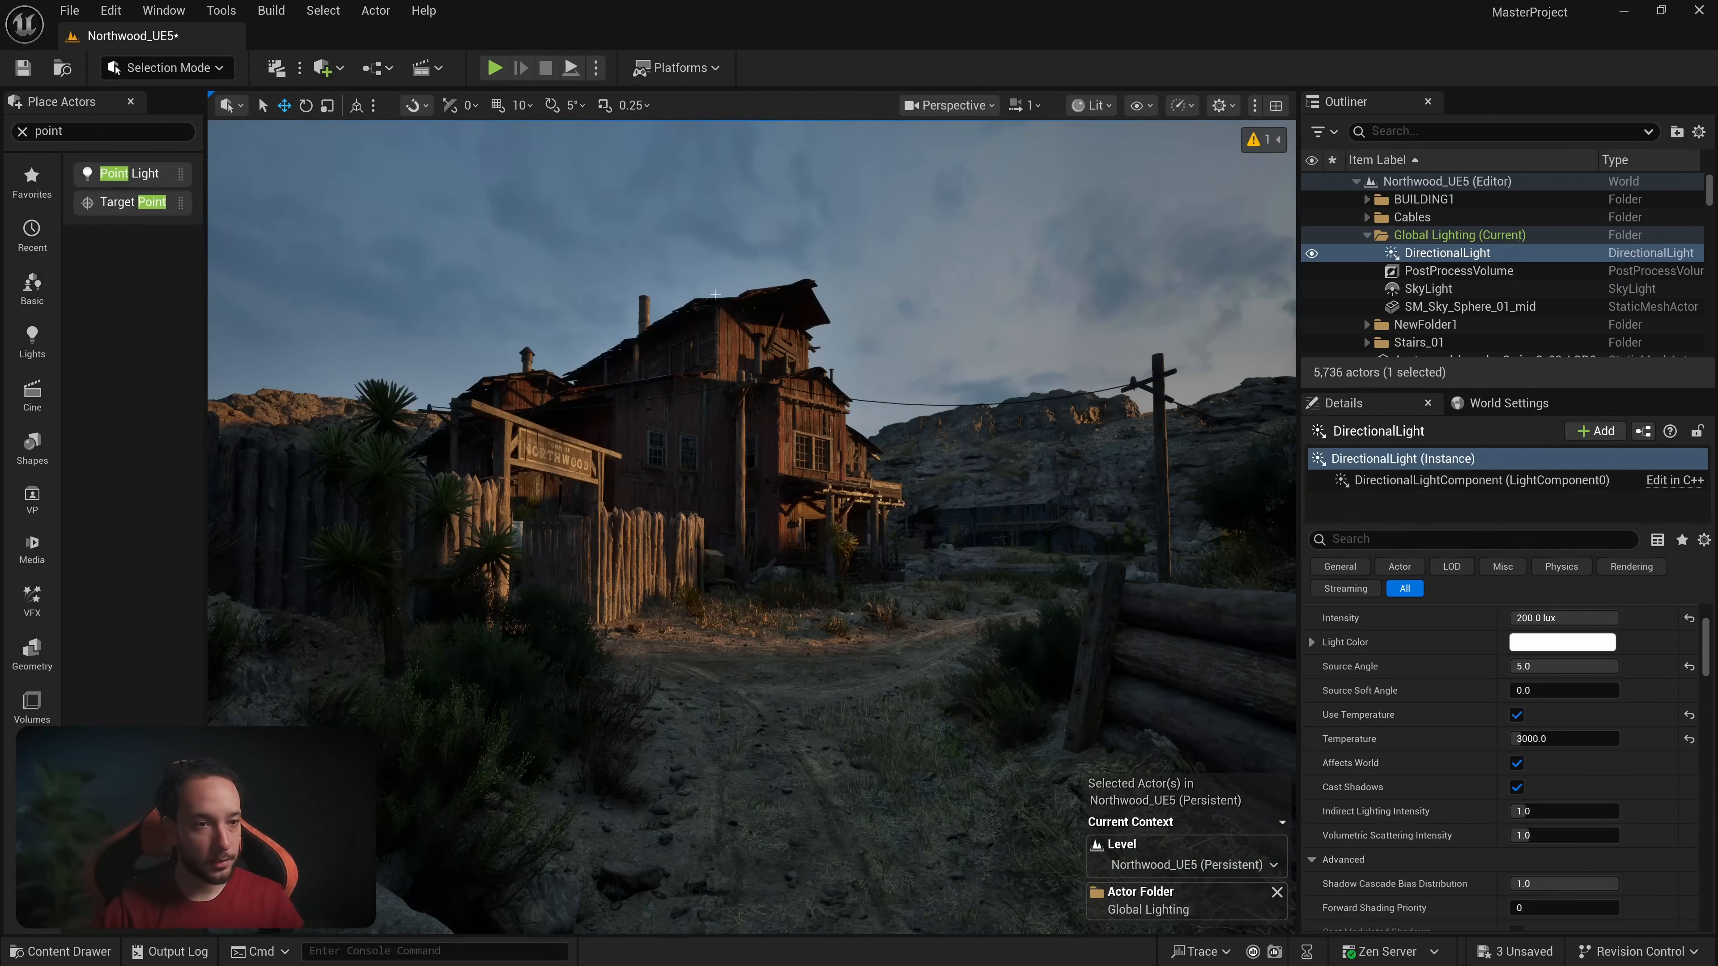
# Step: Search the placeable actors for "expo" and add an Exponential Height Fog to the level
pyautogui.write('xpo')
pyautogui.moveTo(267, 228); pyautogui.dragTo(772, 839)
pyautogui.moveTo(832, 694); pyautogui.dragTo(871, 687, button='right')
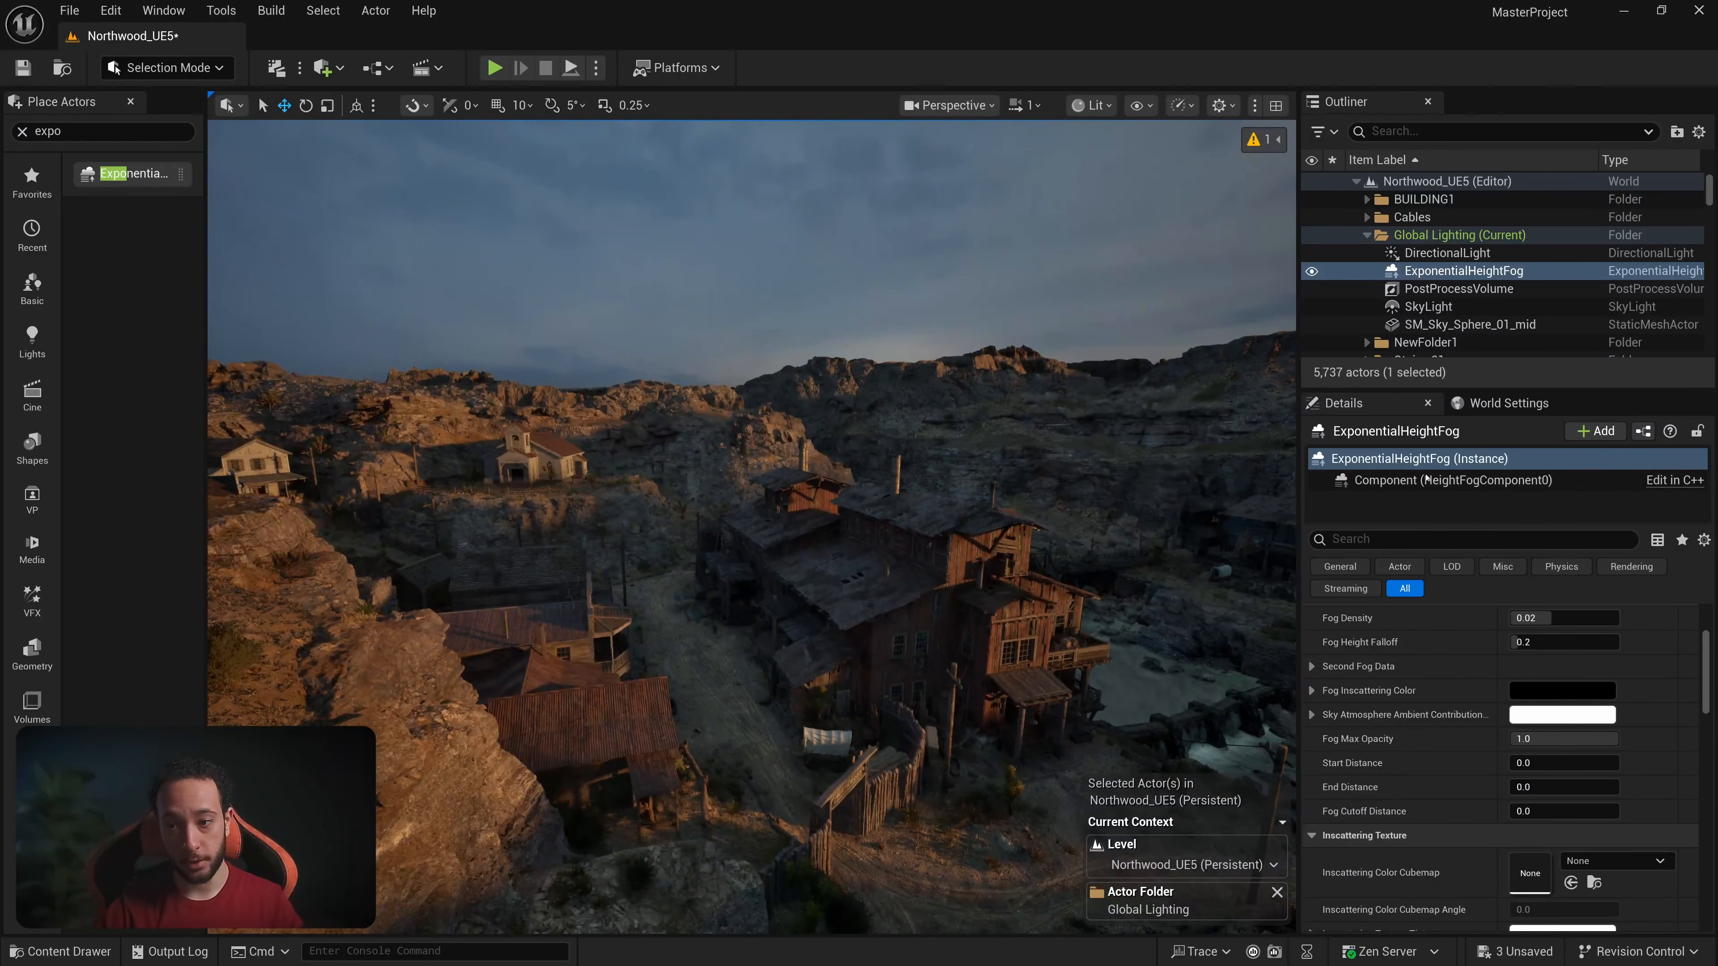
# Step: Set the height fog's inscattering color to white with a value of 100 and check the haze around the town
pyautogui.scroll(3, 1528, 676)
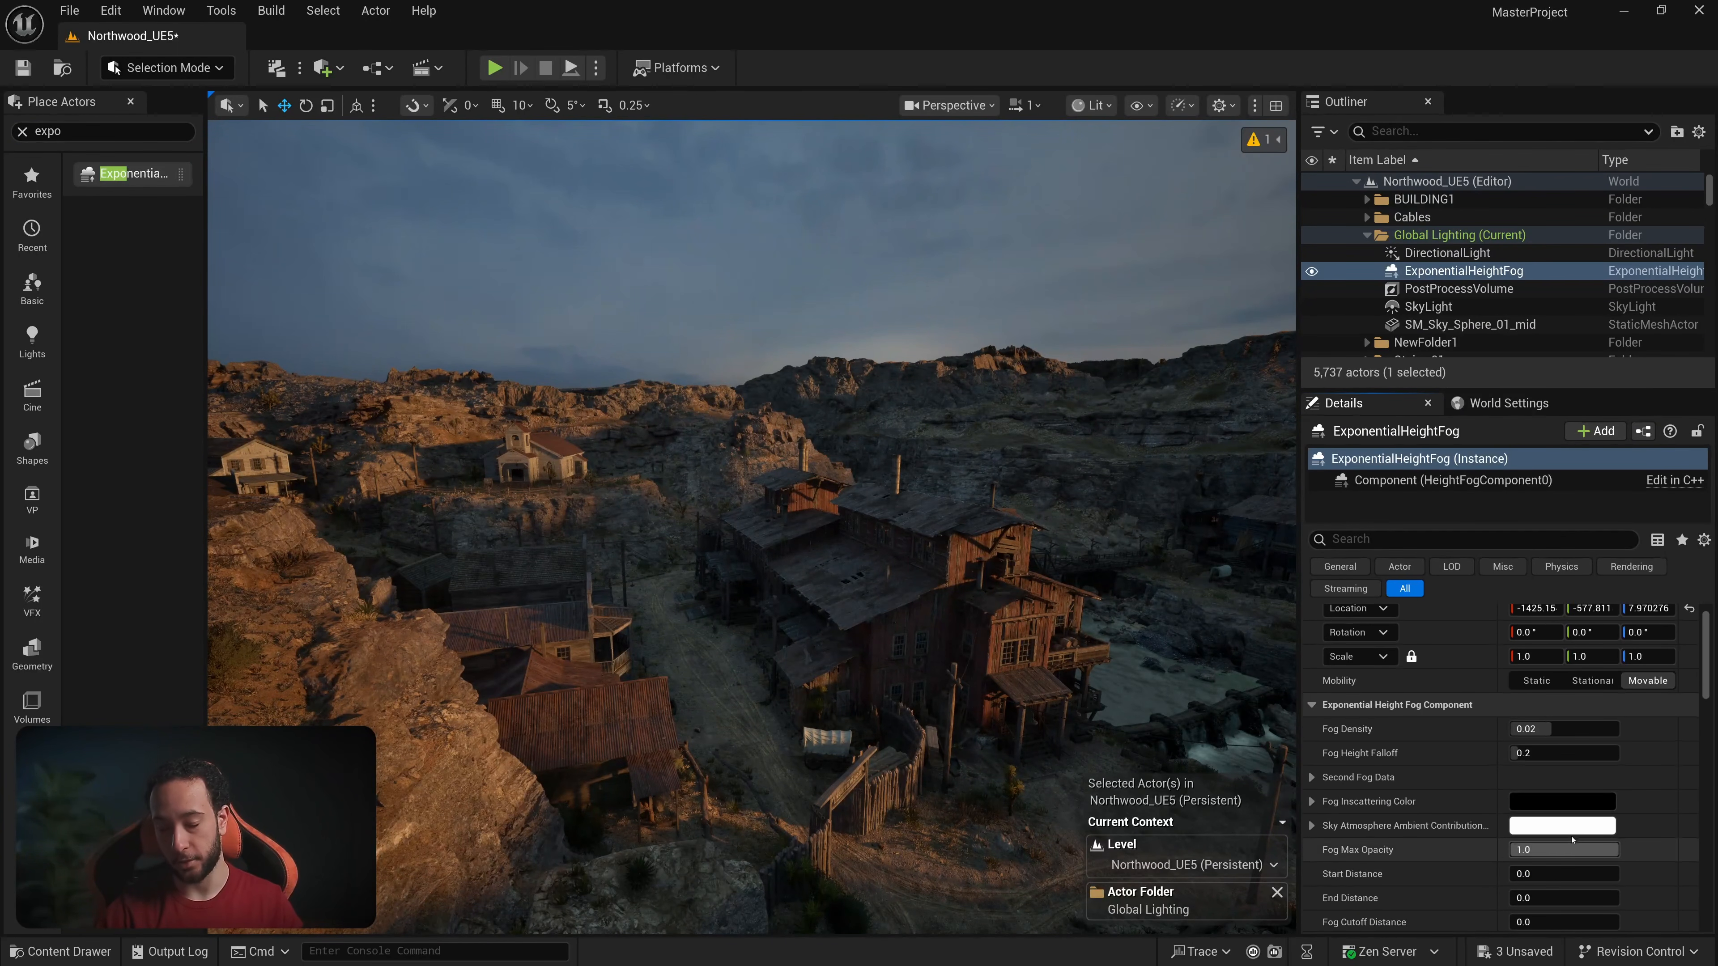
pyautogui.click(1562, 802)
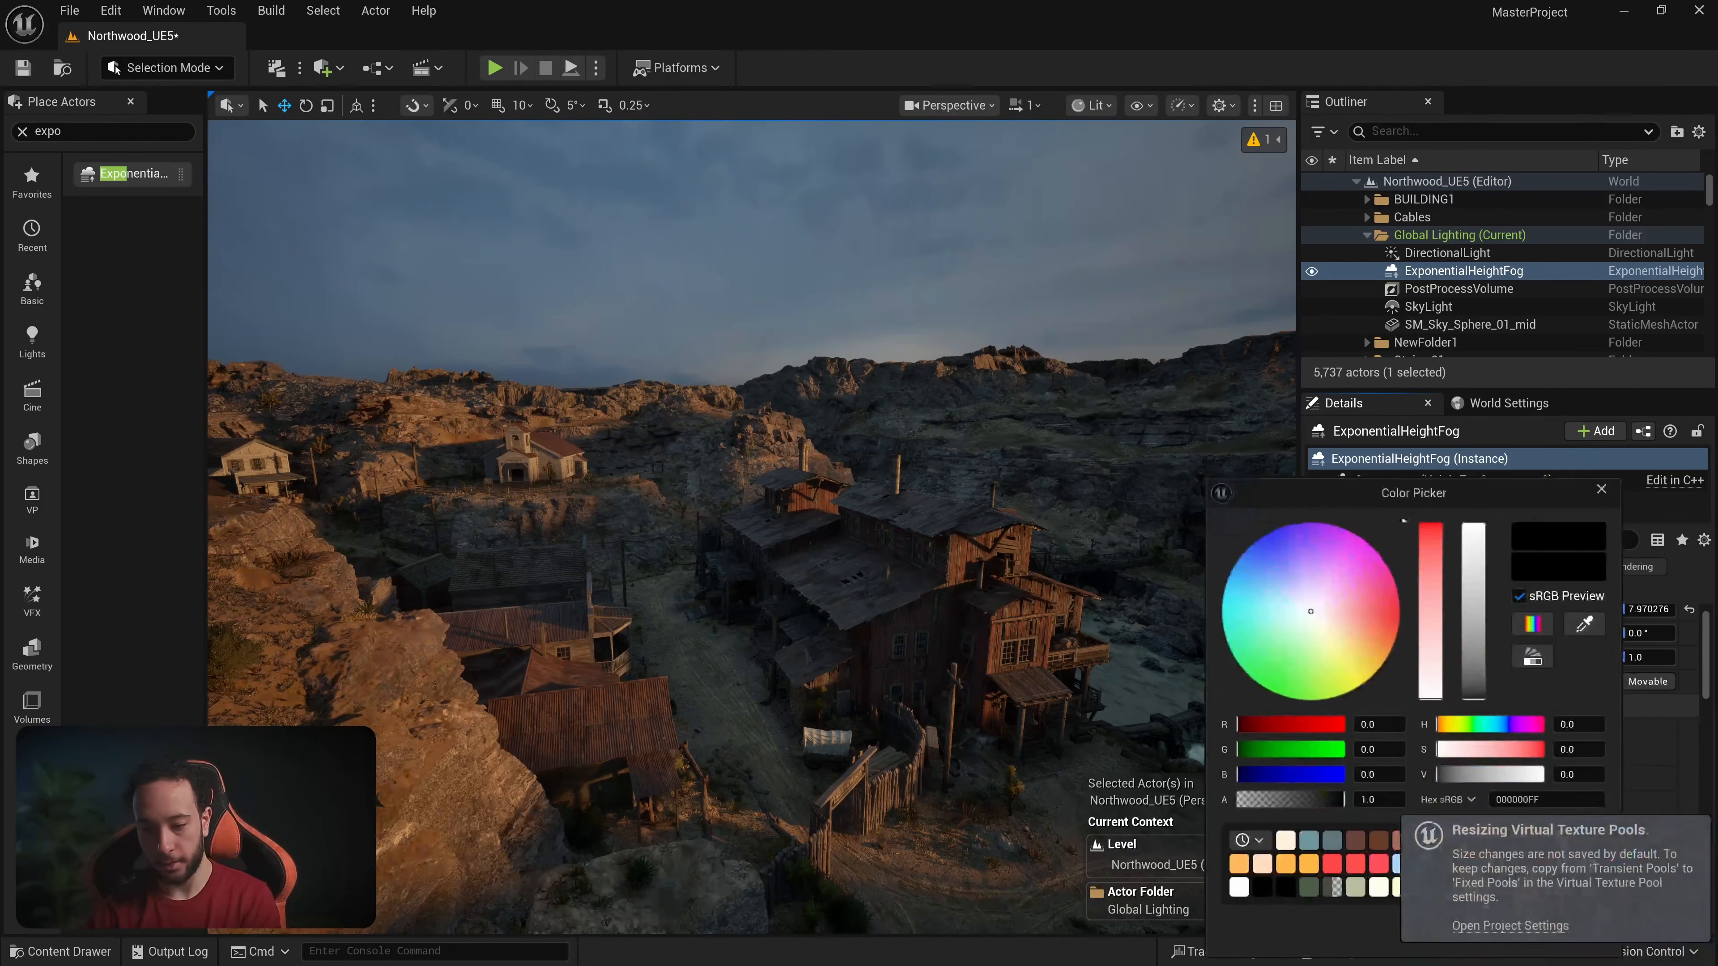
pyautogui.moveTo(1467, 635); pyautogui.dragTo(1477, 574)
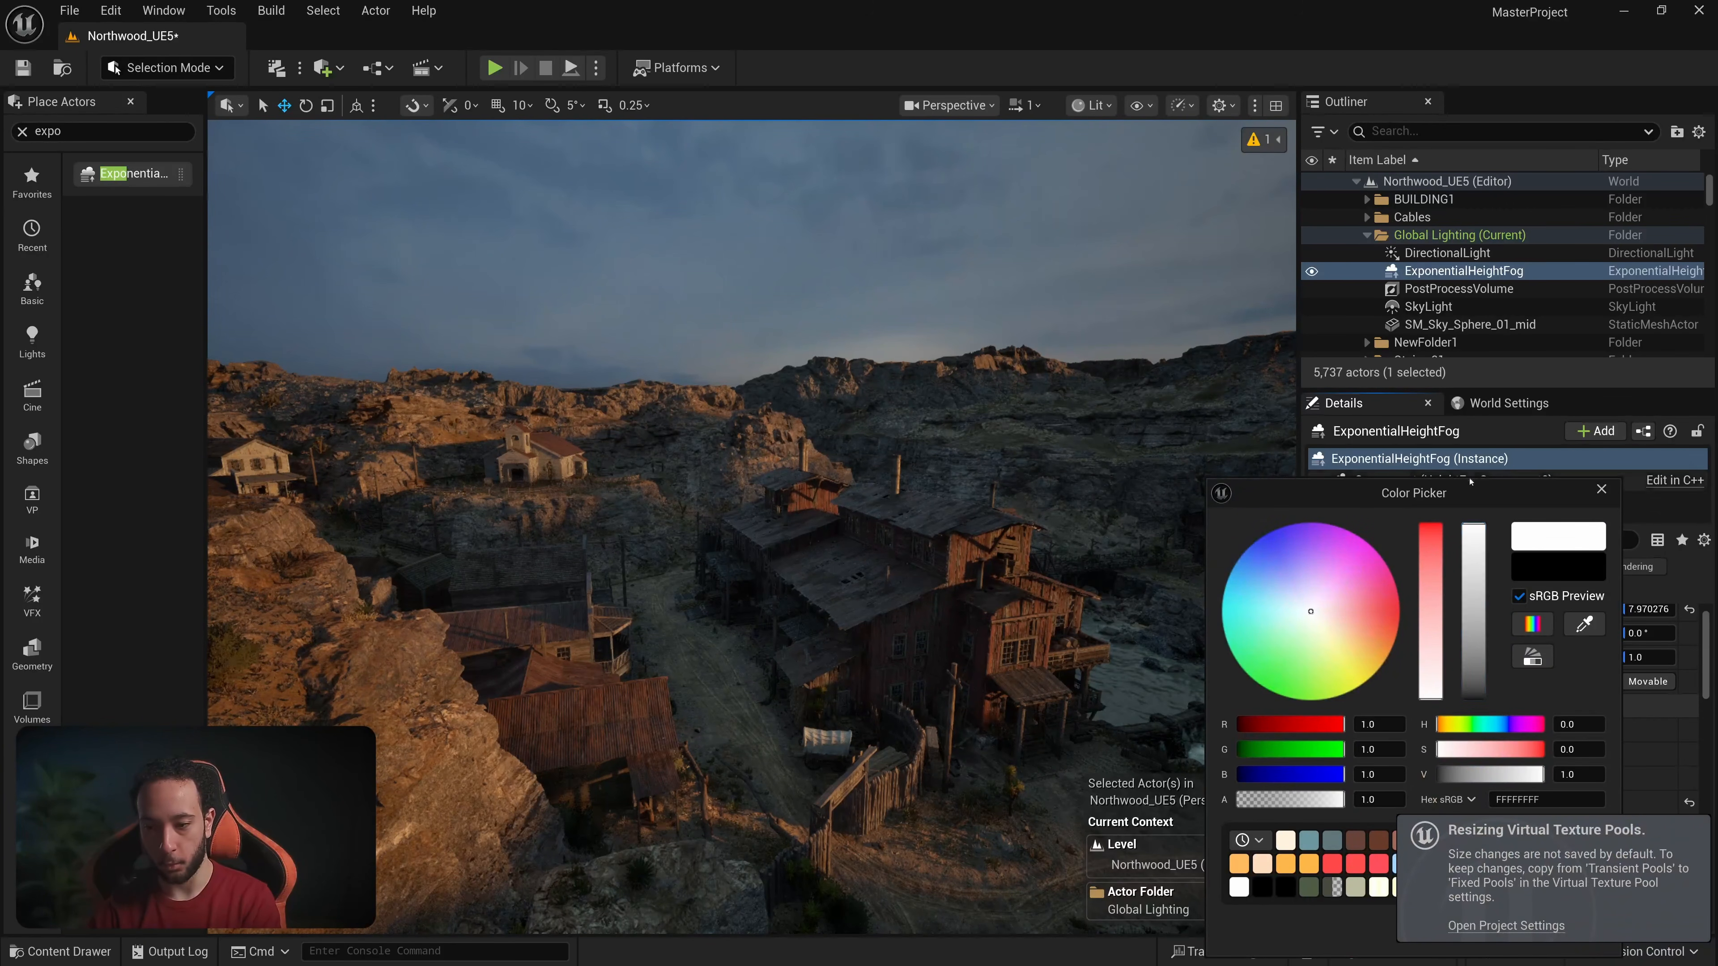
pyautogui.moveTo(1470, 482); pyautogui.dragTo(1439, 174)
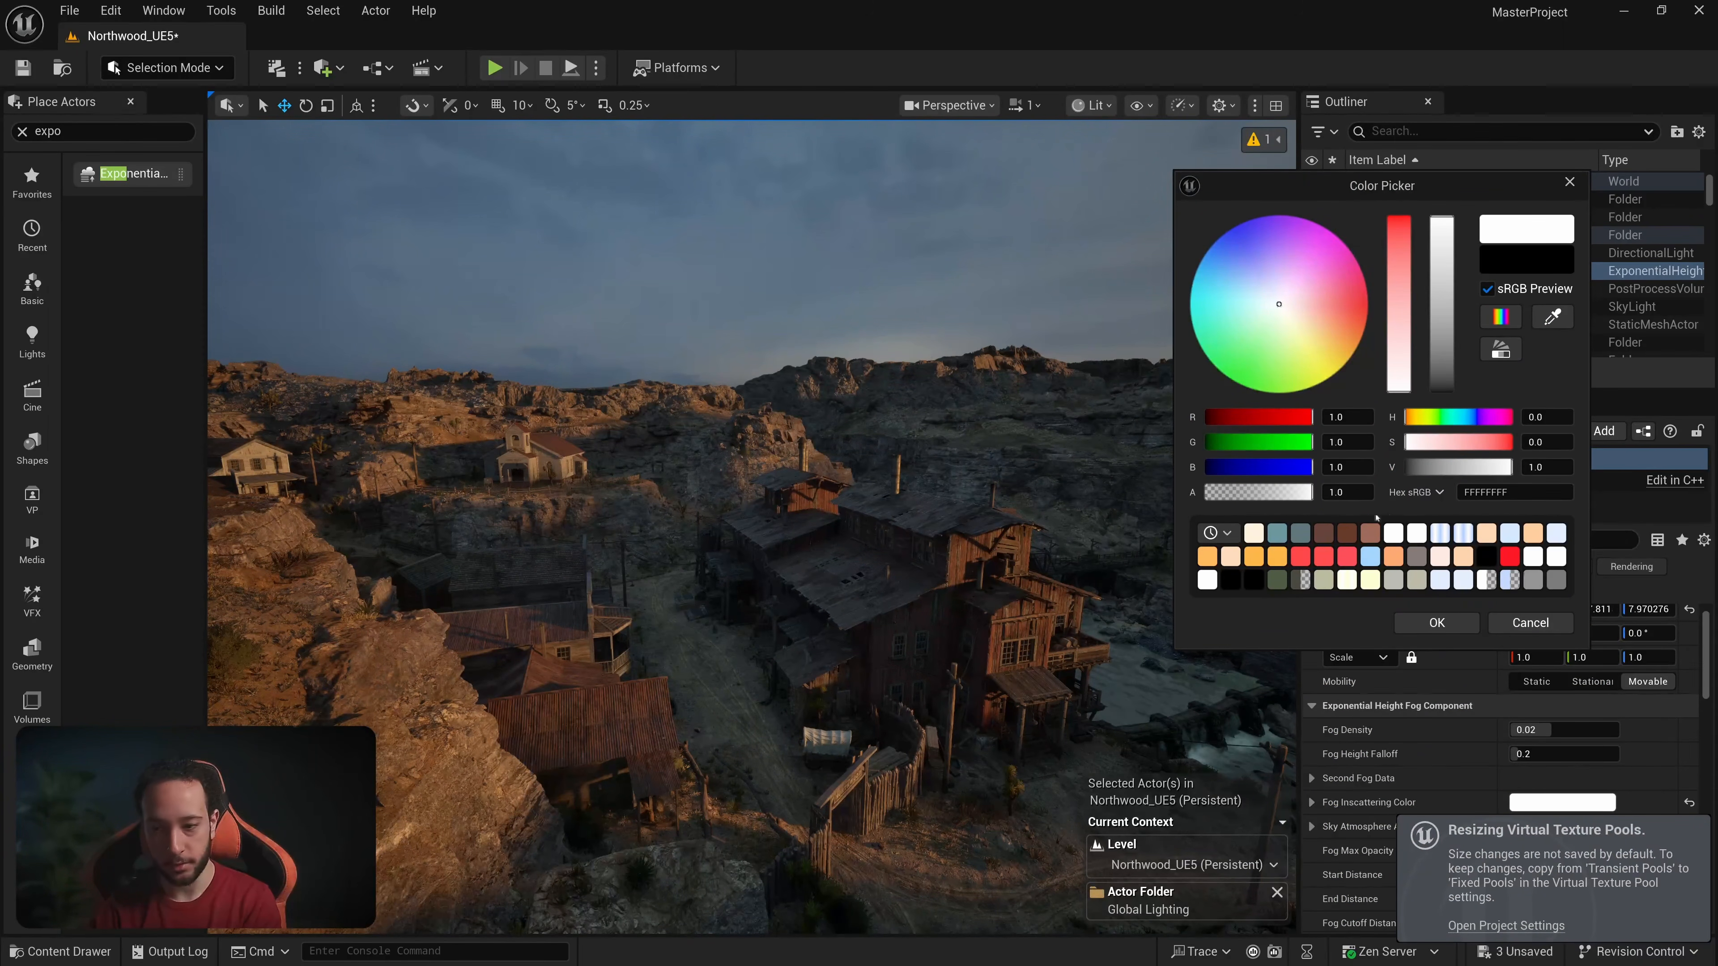
pyautogui.write('100')
pyautogui.press('Return')
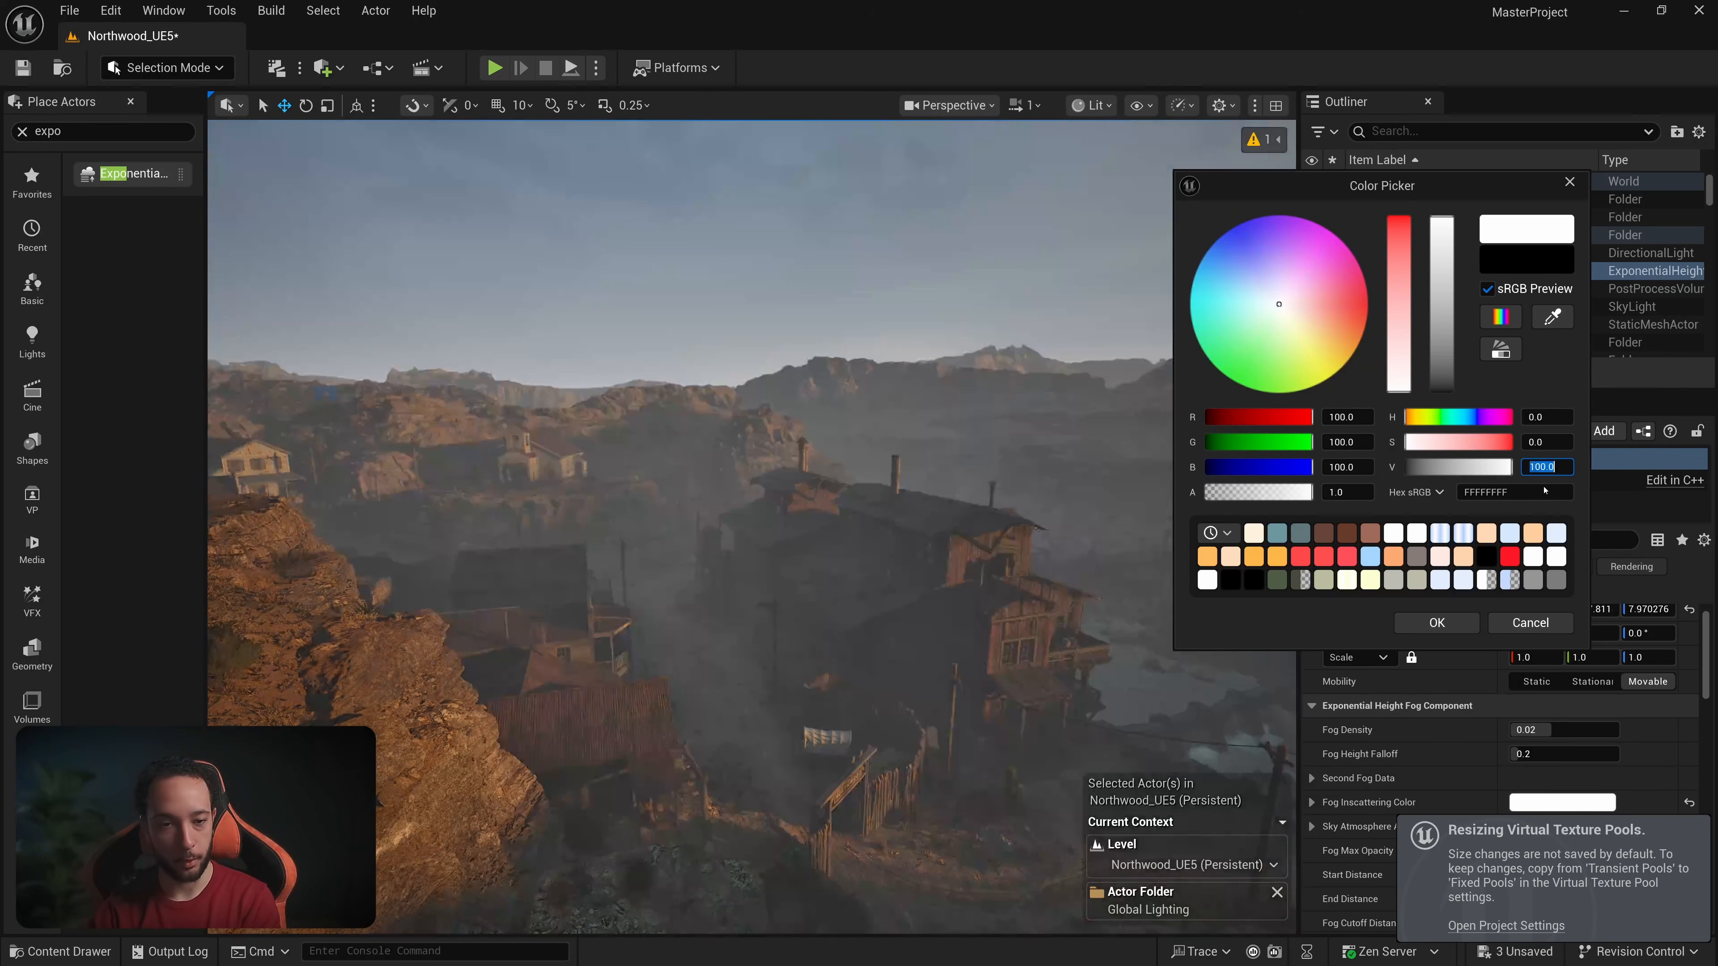
pyautogui.moveTo(872, 514); pyautogui.dragTo(913, 507, button='right')
pyautogui.press('w')
pyautogui.press('s')
pyautogui.press('w')
pyautogui.moveTo(838, 407); pyautogui.dragTo(813, 392, button='right')
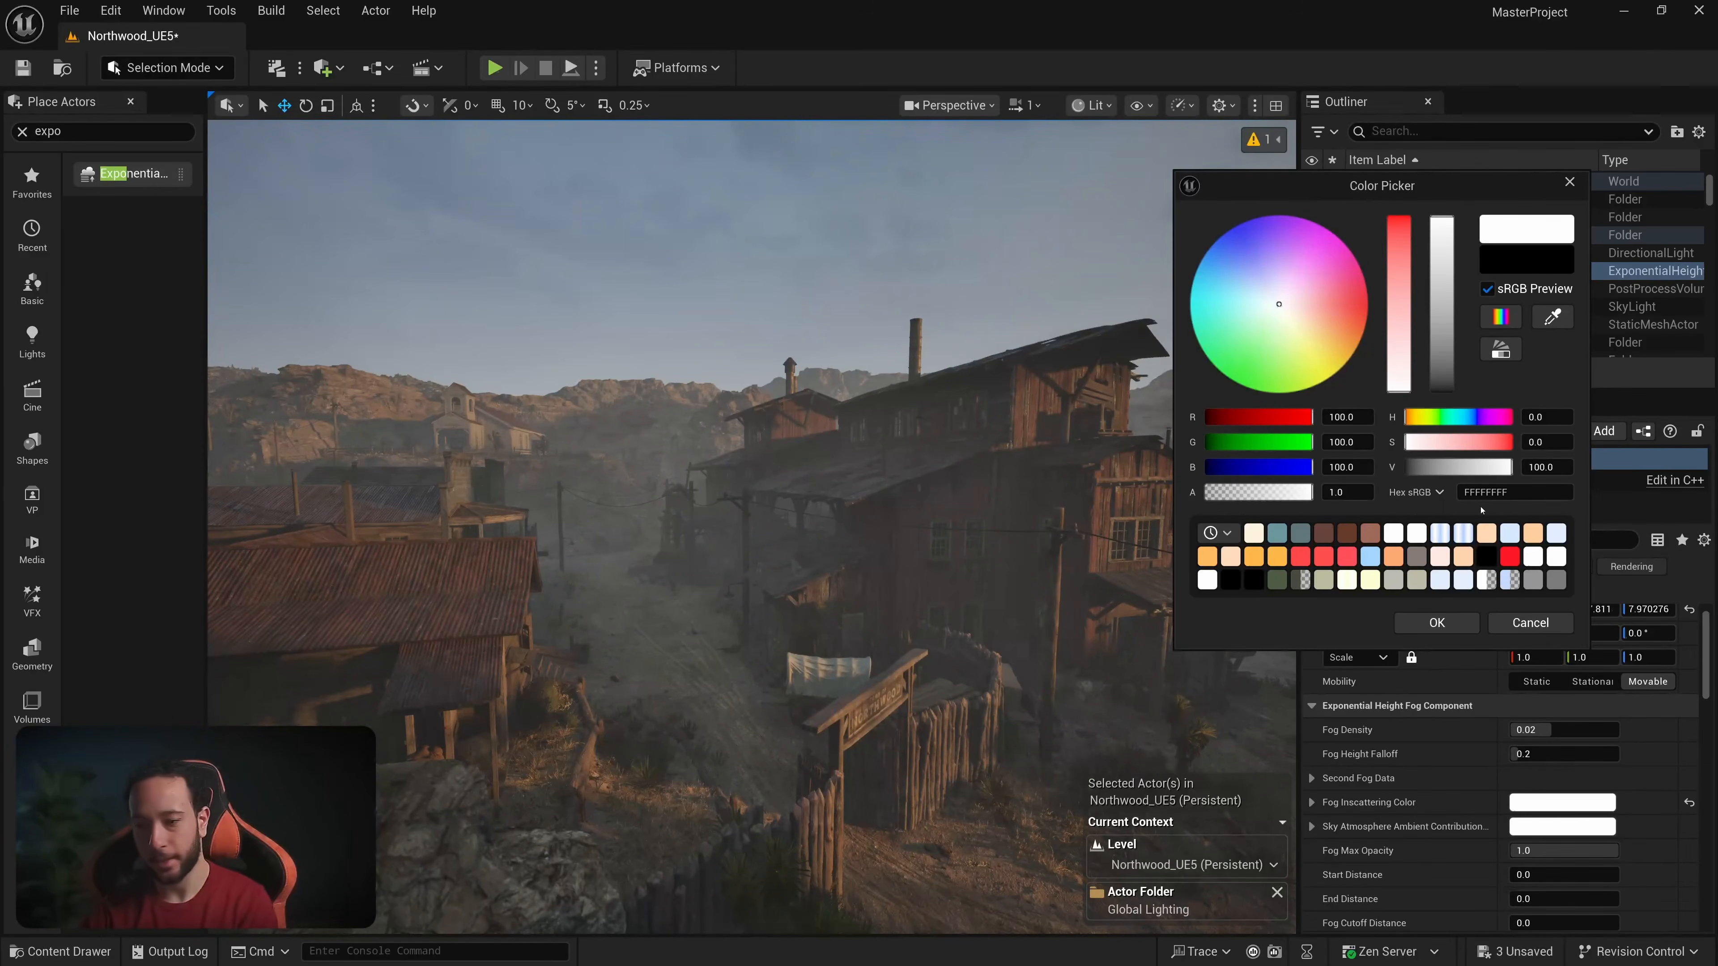
# Step: Try an inscattering color value of 200, return it to 100, and confirm the color
pyautogui.press('Return')
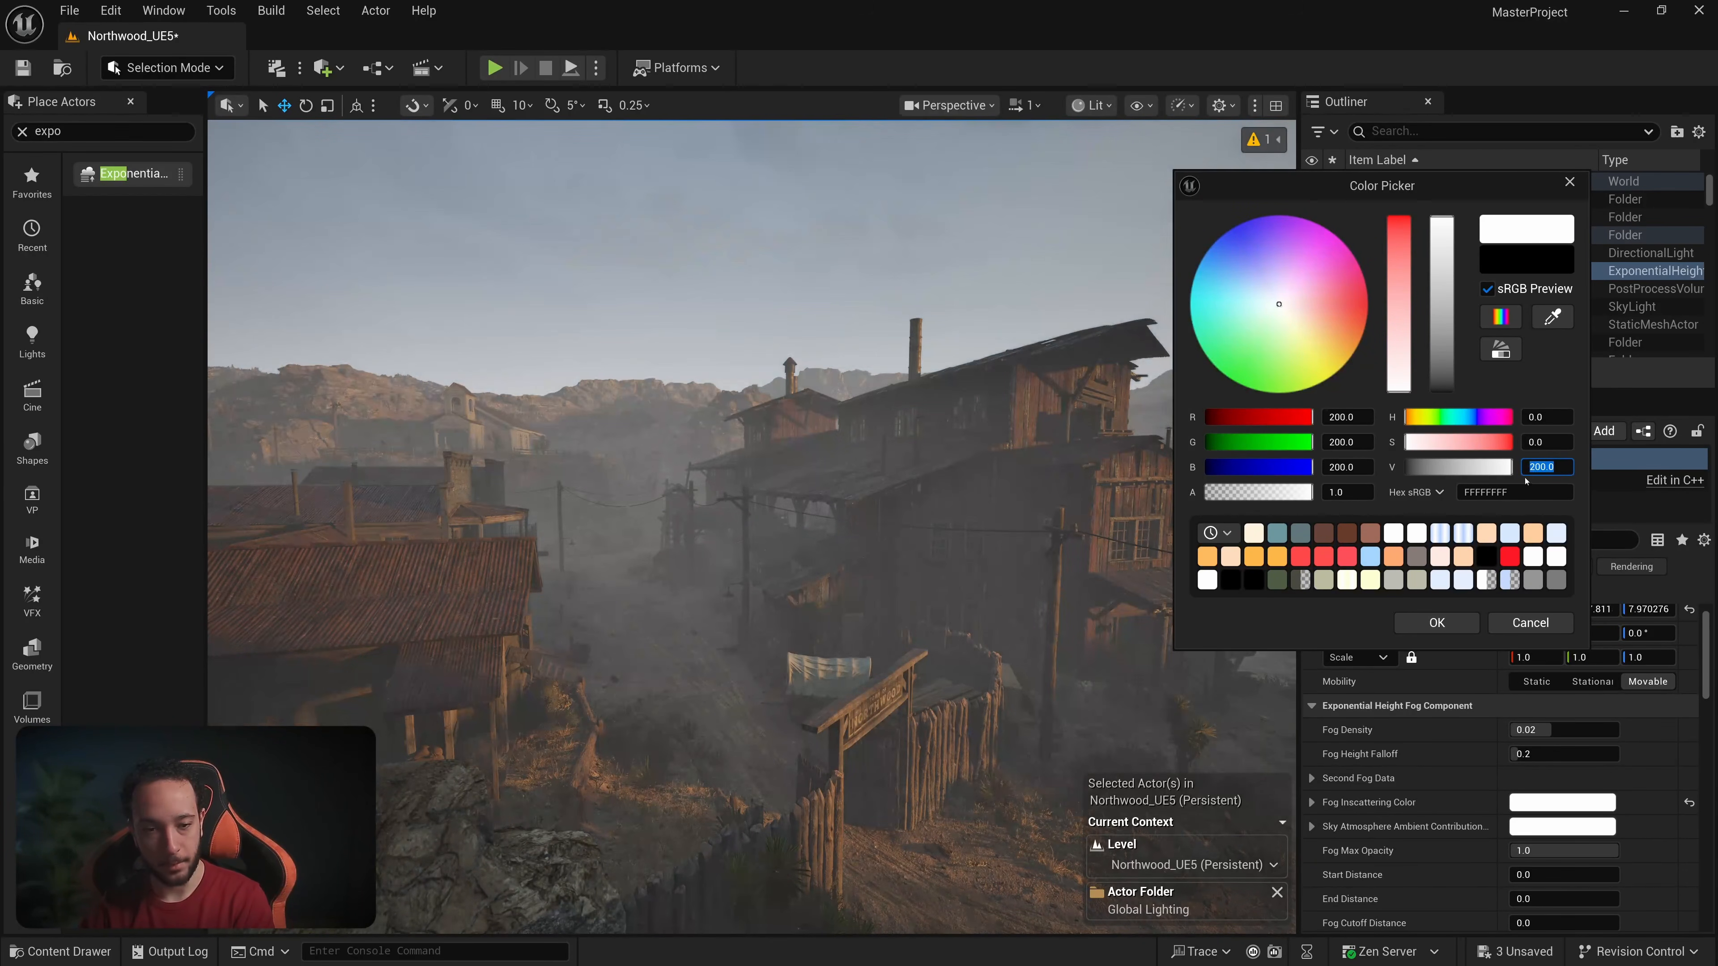
pyautogui.moveTo(1018, 493); pyautogui.dragTo(1055, 496, button='right')
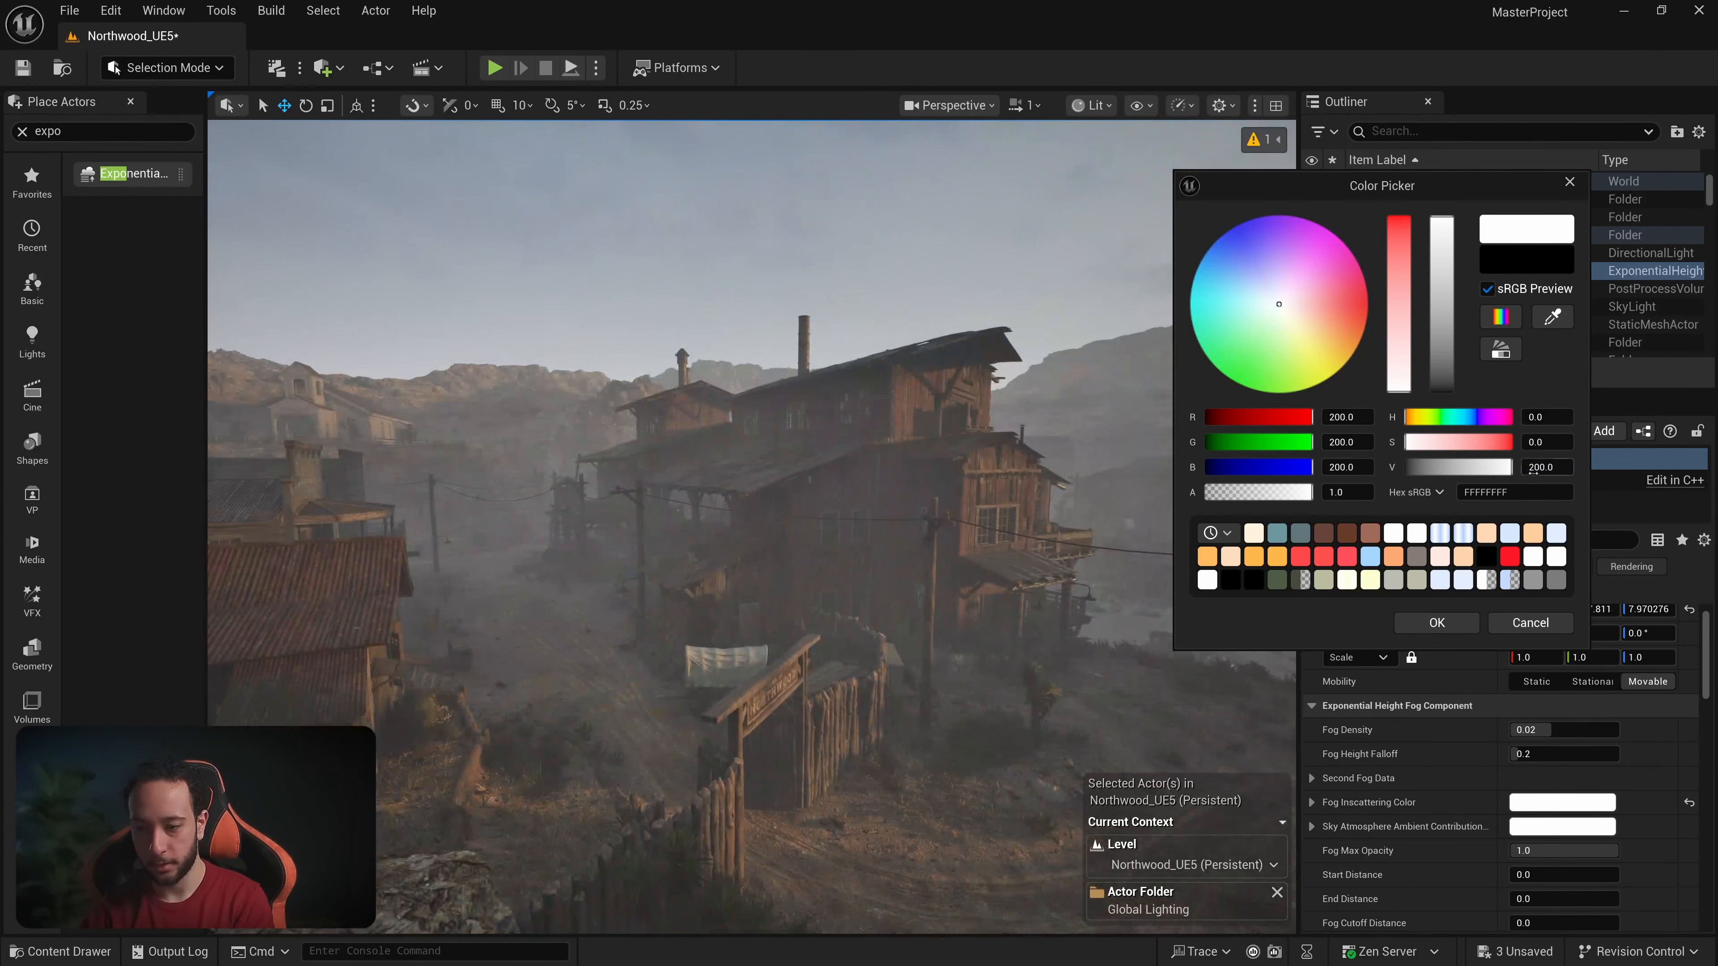
pyautogui.press('Return')
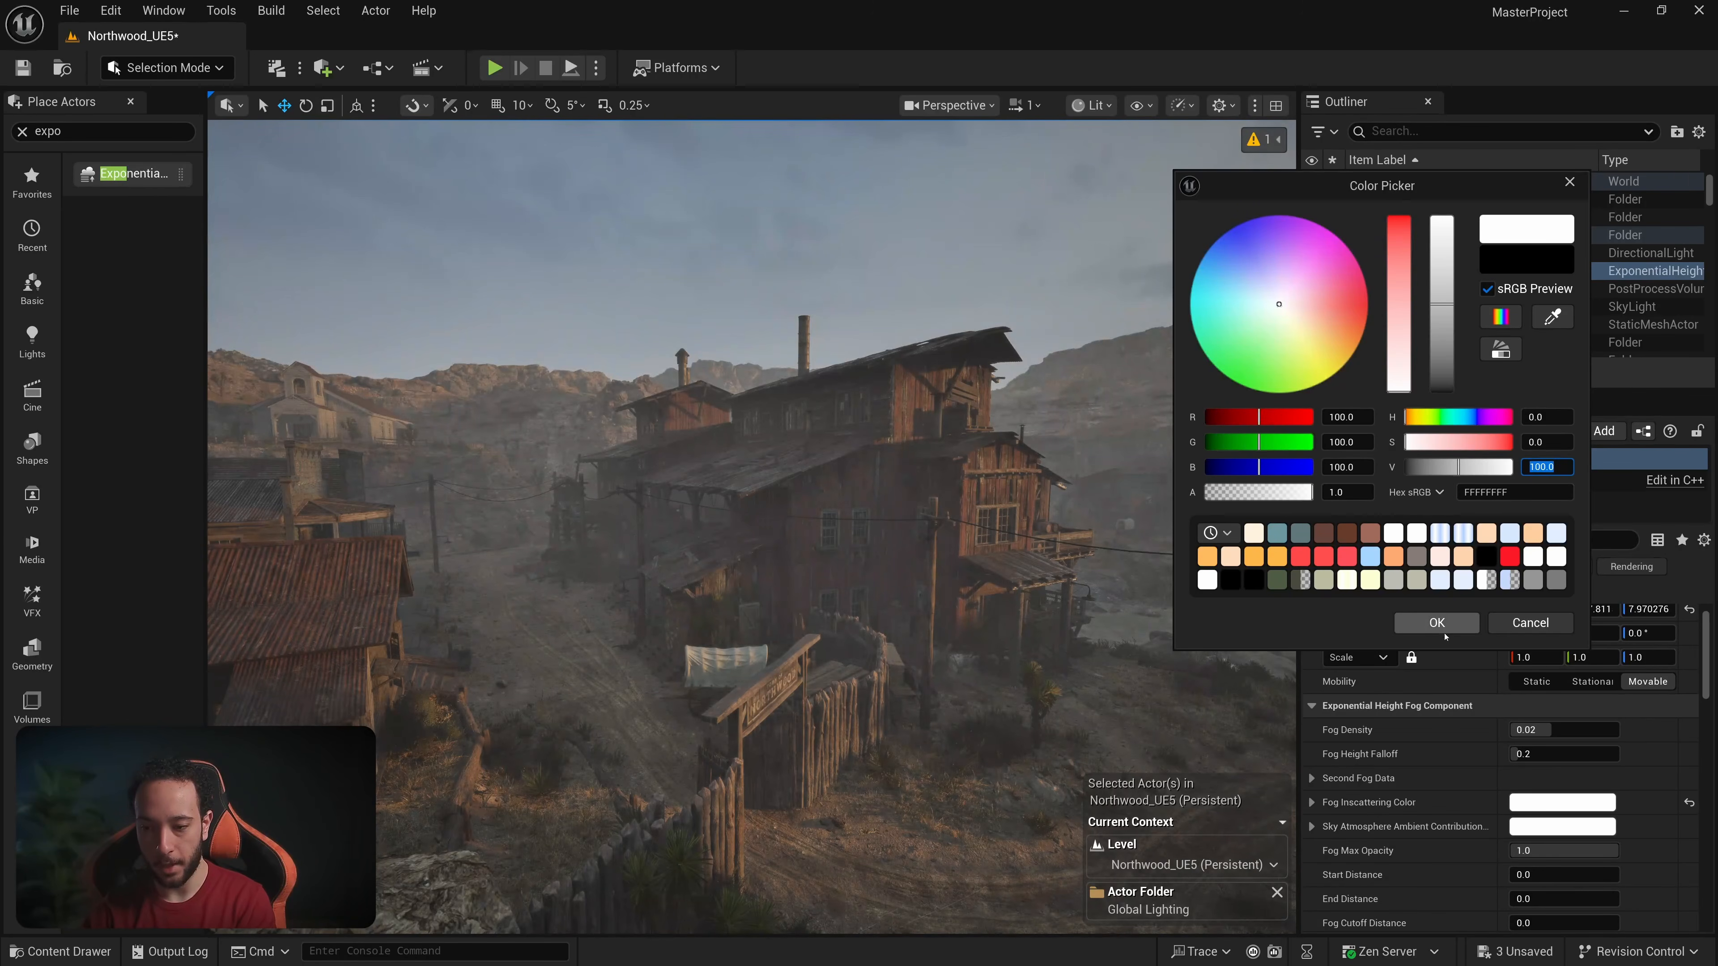
pyautogui.click(1437, 622)
# Step: Set the height fog's Fog Density to 0.04
pyautogui.moveTo(1549, 730)
pyautogui.mouseDown()
pyautogui.moveTo(1593, 730)
pyautogui.moveTo(1575, 730)
pyautogui.mouseUp()
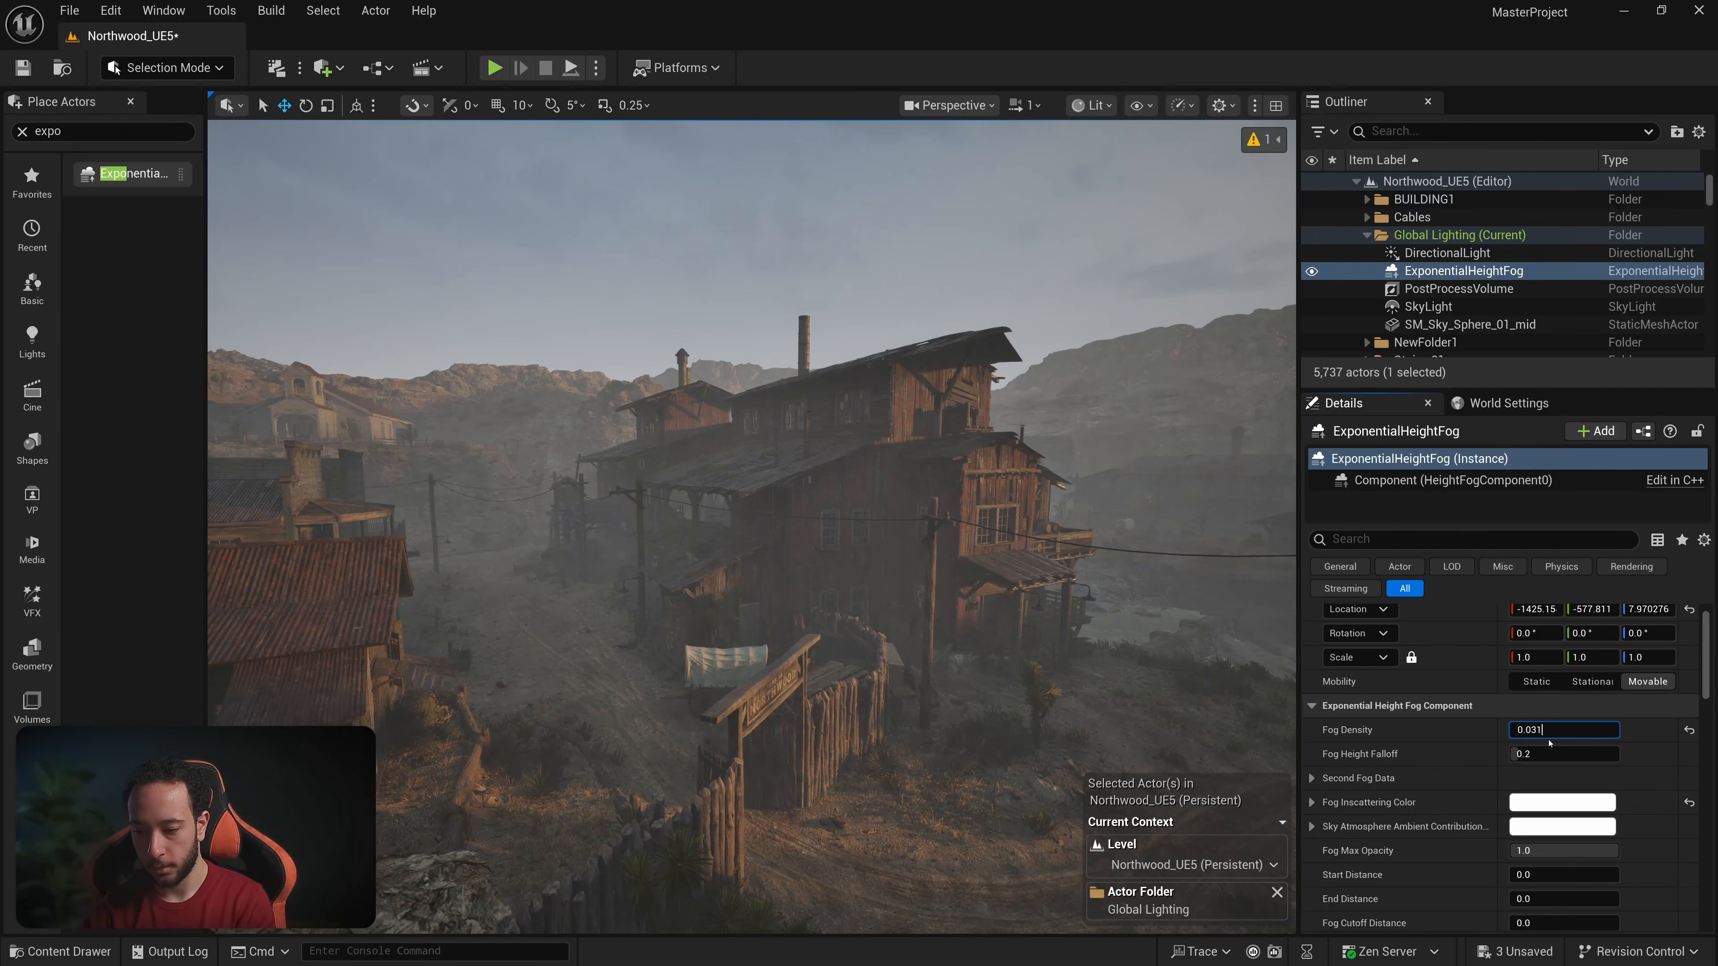
pyautogui.press('Return')
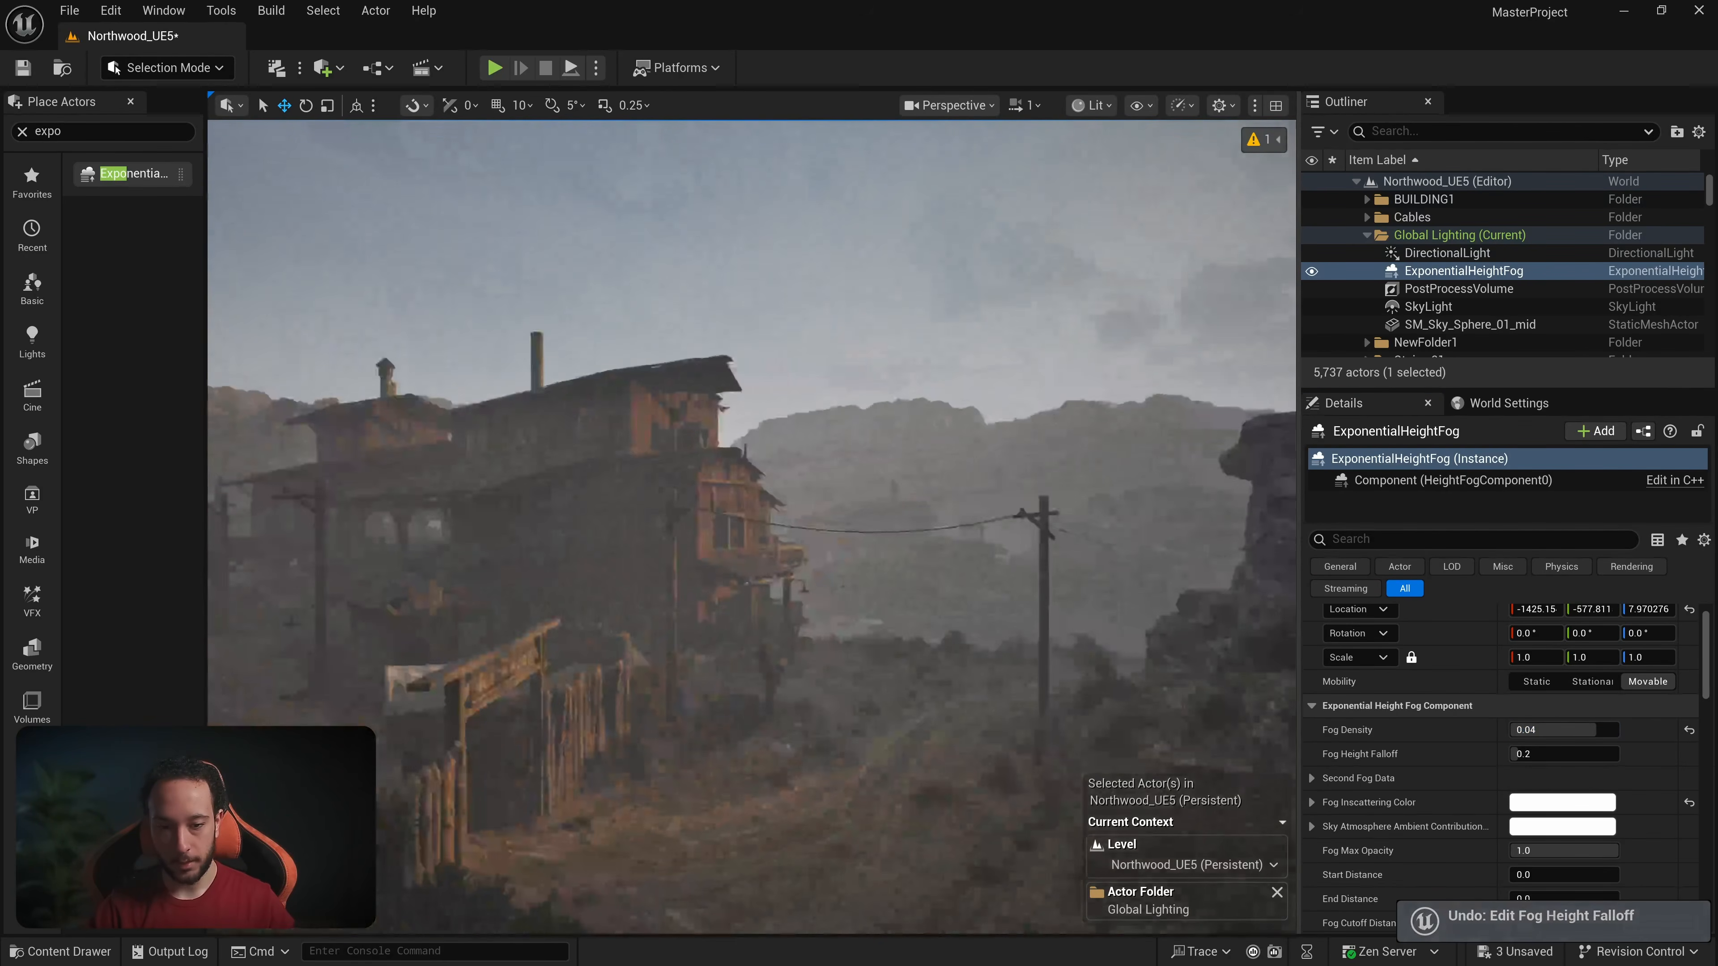
# Step: Try red and orange fog inscattering colors and check each over the canyon
pyautogui.click(1551, 805)
pyautogui.moveTo(1313, 458)
pyautogui.mouseDown()
pyautogui.moveTo(1393, 467)
pyautogui.moveTo(1398, 486)
pyautogui.moveTo(1393, 464)
pyautogui.mouseUp()
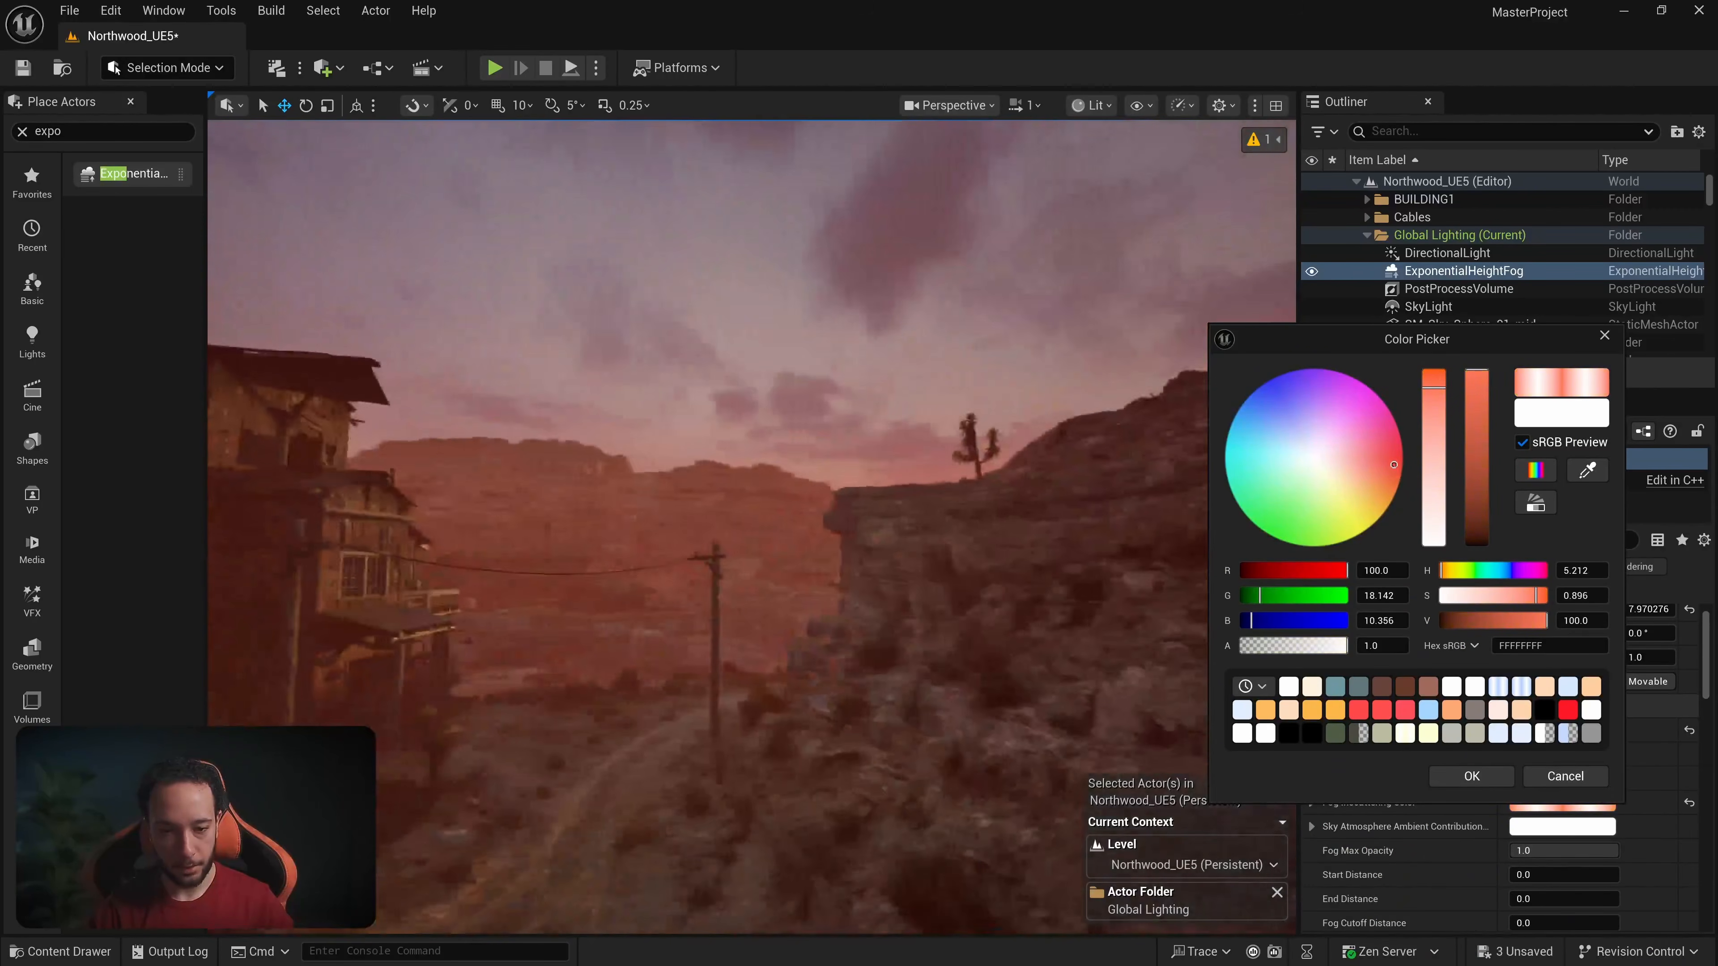
pyautogui.moveTo(871, 472)
pyautogui.mouseDown(button='right')
pyautogui.moveTo(886, 466)
pyautogui.moveTo(871, 472)
pyautogui.mouseUp(button='right')
pyautogui.moveTo(1393, 467); pyautogui.dragTo(1390, 503)
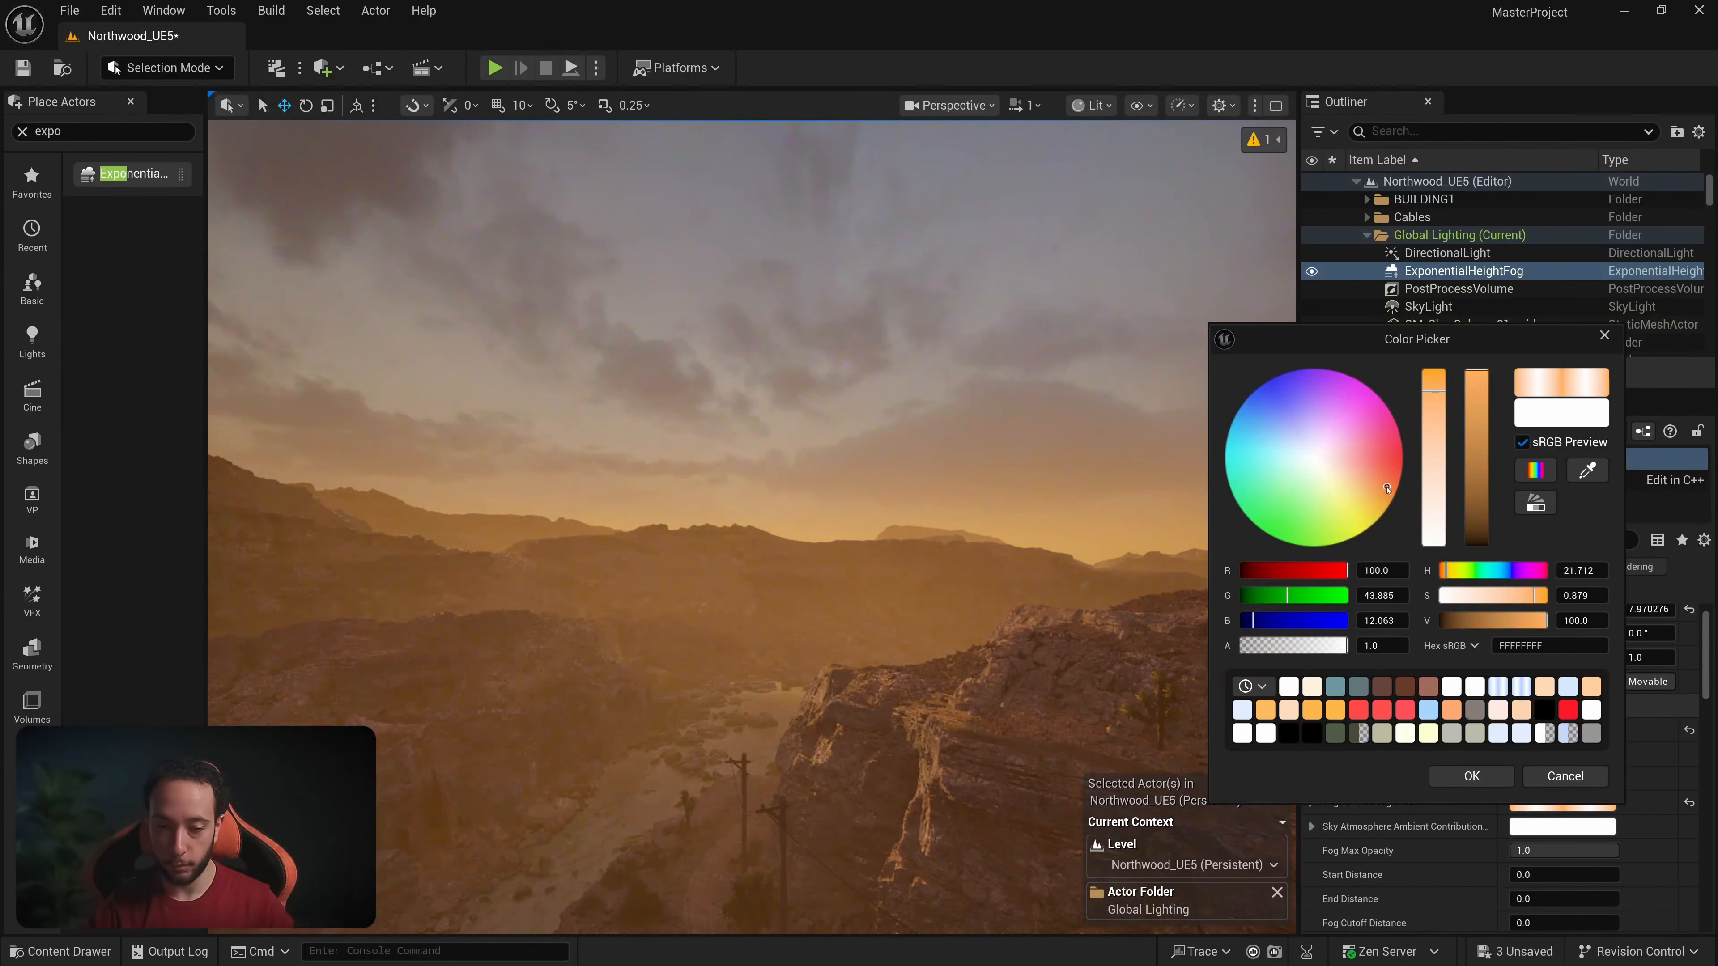
pyautogui.moveTo(939, 475); pyautogui.dragTo(930, 477, button='right')
# Step: Try a blue fog inscattering color with hue 220 and saturation 0.625 and check it over the canyon and town street
pyautogui.moveTo(1364, 441); pyautogui.dragTo(1257, 405)
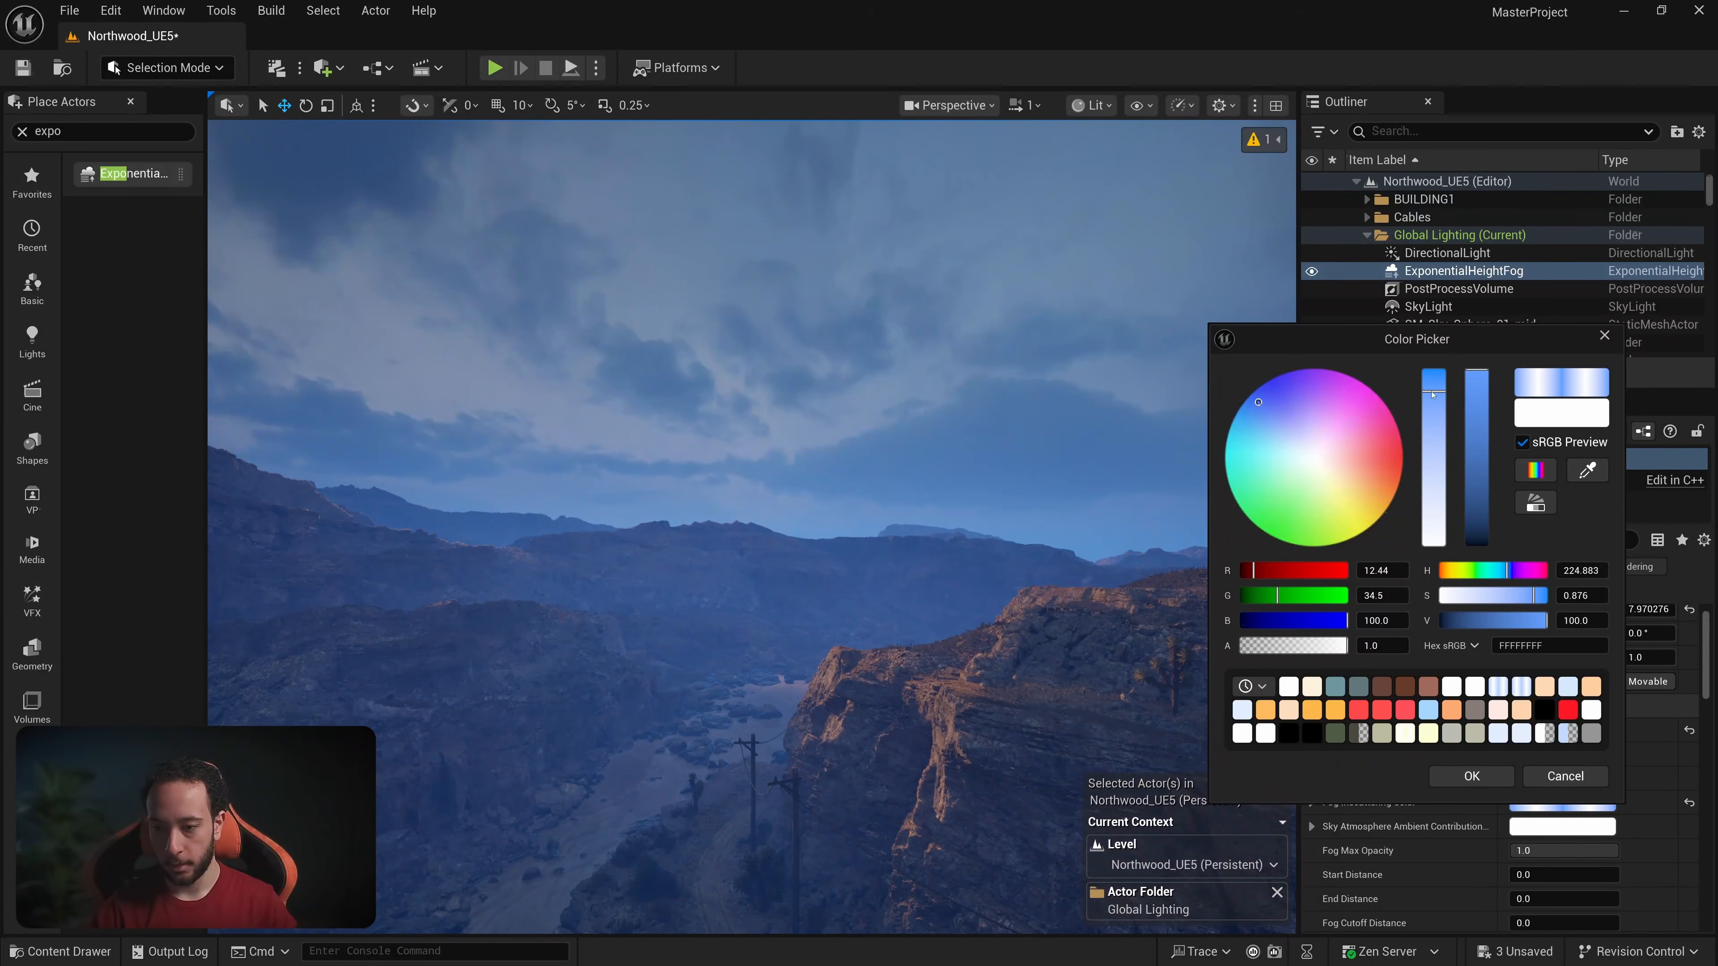
pyautogui.press('Return')
pyautogui.moveTo(1581, 595); pyautogui.dragTo(1571, 595)
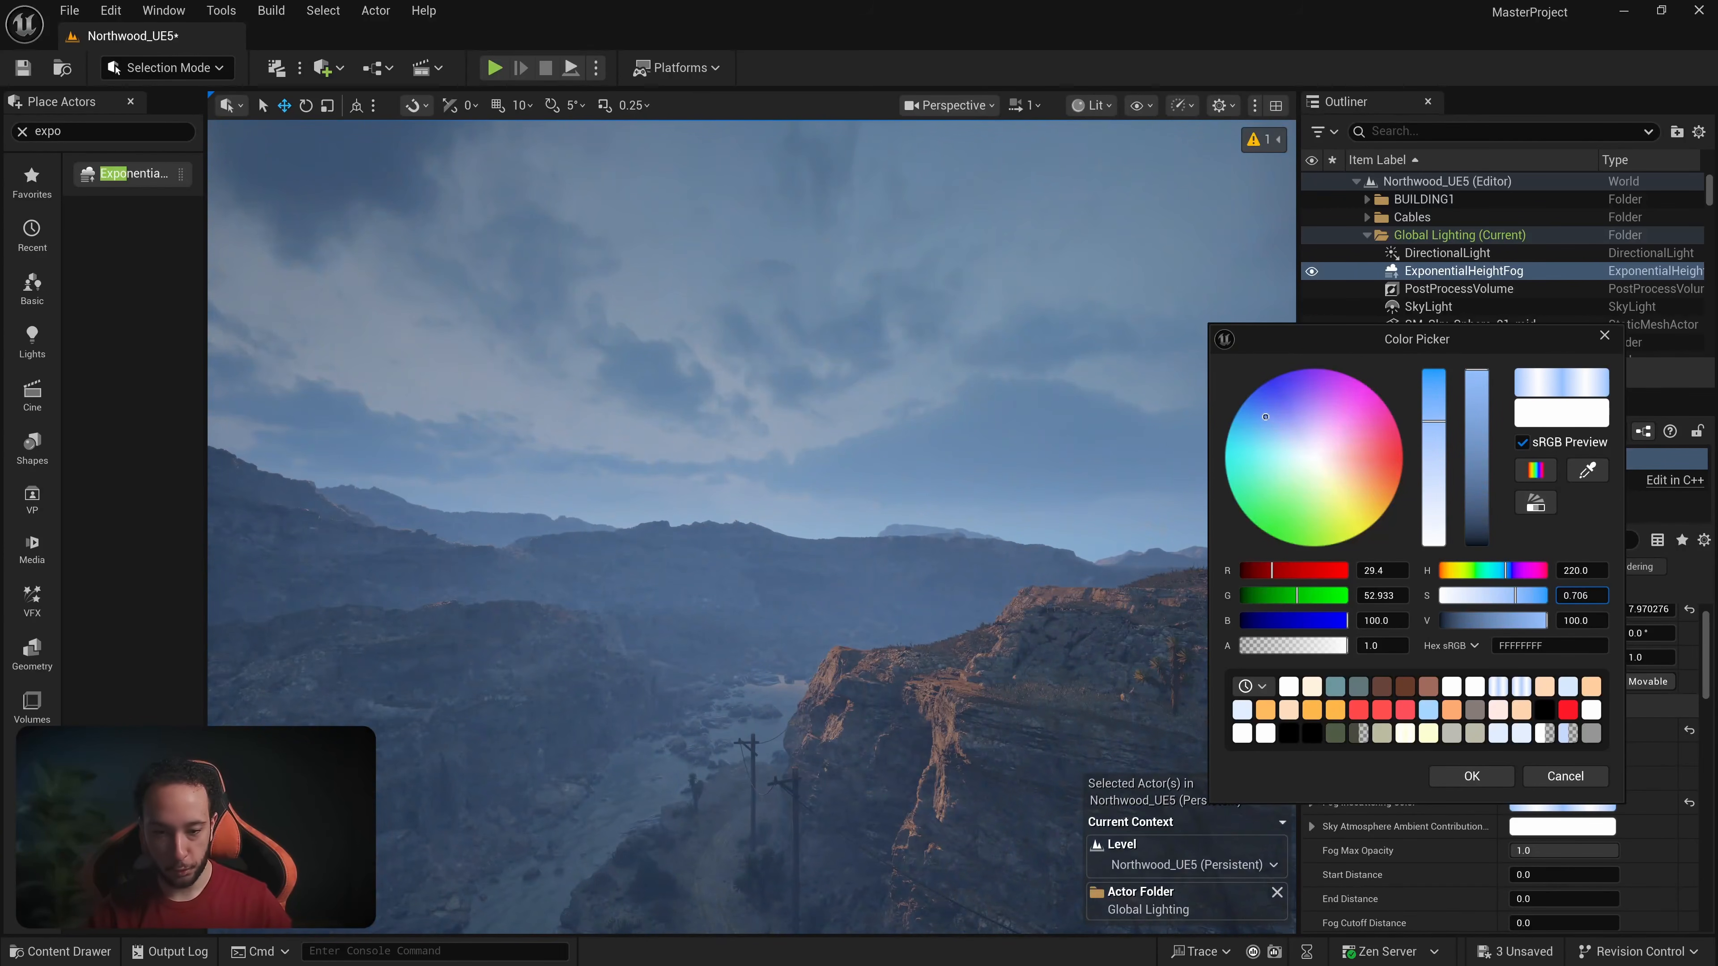
pyautogui.moveTo(1572, 595); pyautogui.dragTo(1573, 595)
pyautogui.moveTo(751, 527); pyautogui.dragTo(223, 525, button='right')
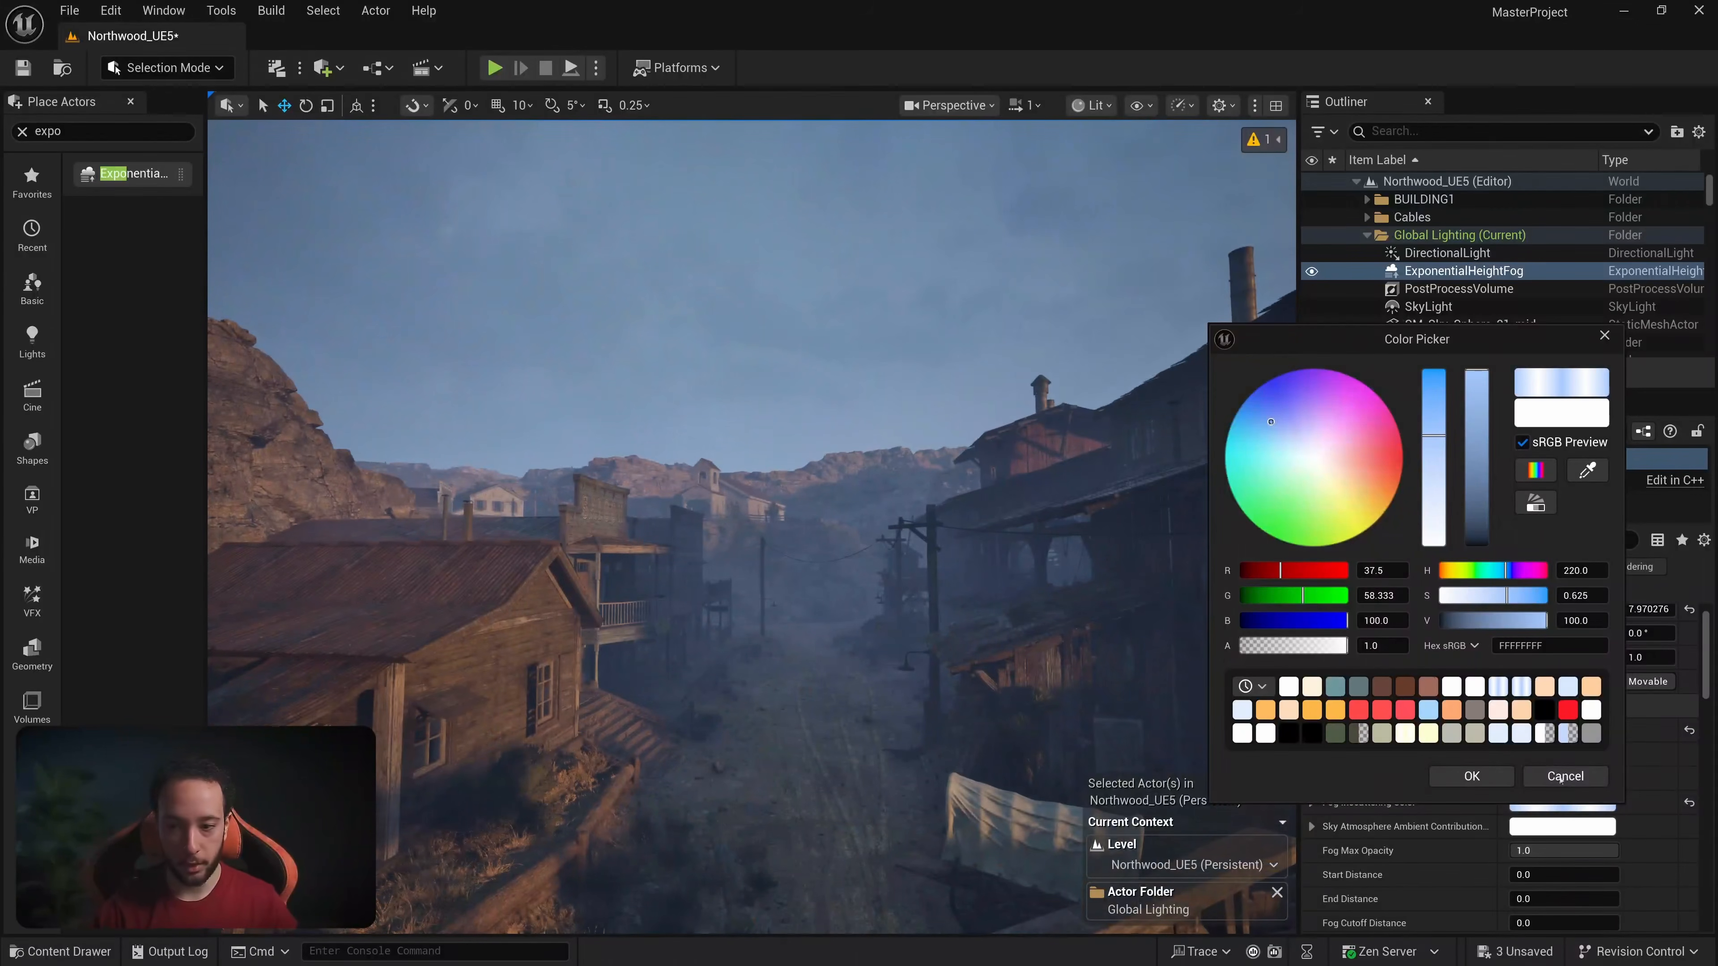
# Step: Try a warm fog inscattering color with hue 30 and saturation about 0.858, and discard the color change
pyautogui.moveTo(1576, 571); pyautogui.dragTo(1532, 570)
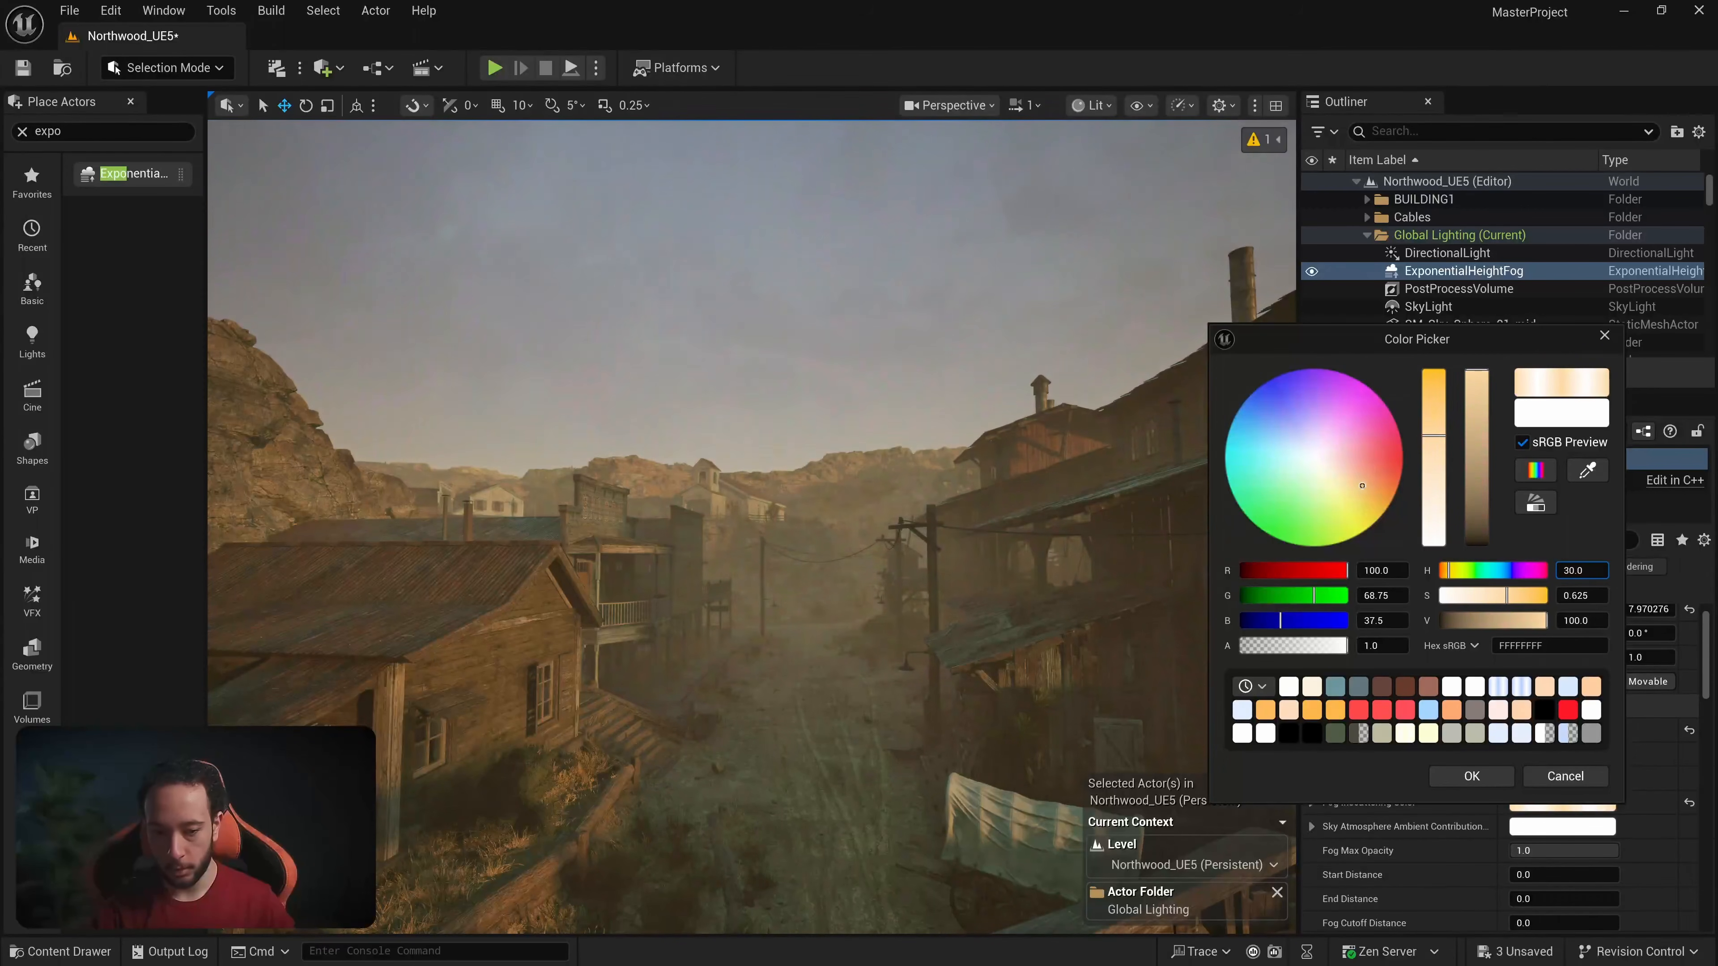
pyautogui.moveTo(757, 628)
pyautogui.mouseDown(button='right')
pyautogui.moveTo(730, 619)
pyautogui.moveTo(784, 619)
pyautogui.mouseUp(button='right')
pyautogui.moveTo(1559, 595); pyautogui.dragTo(1582, 595)
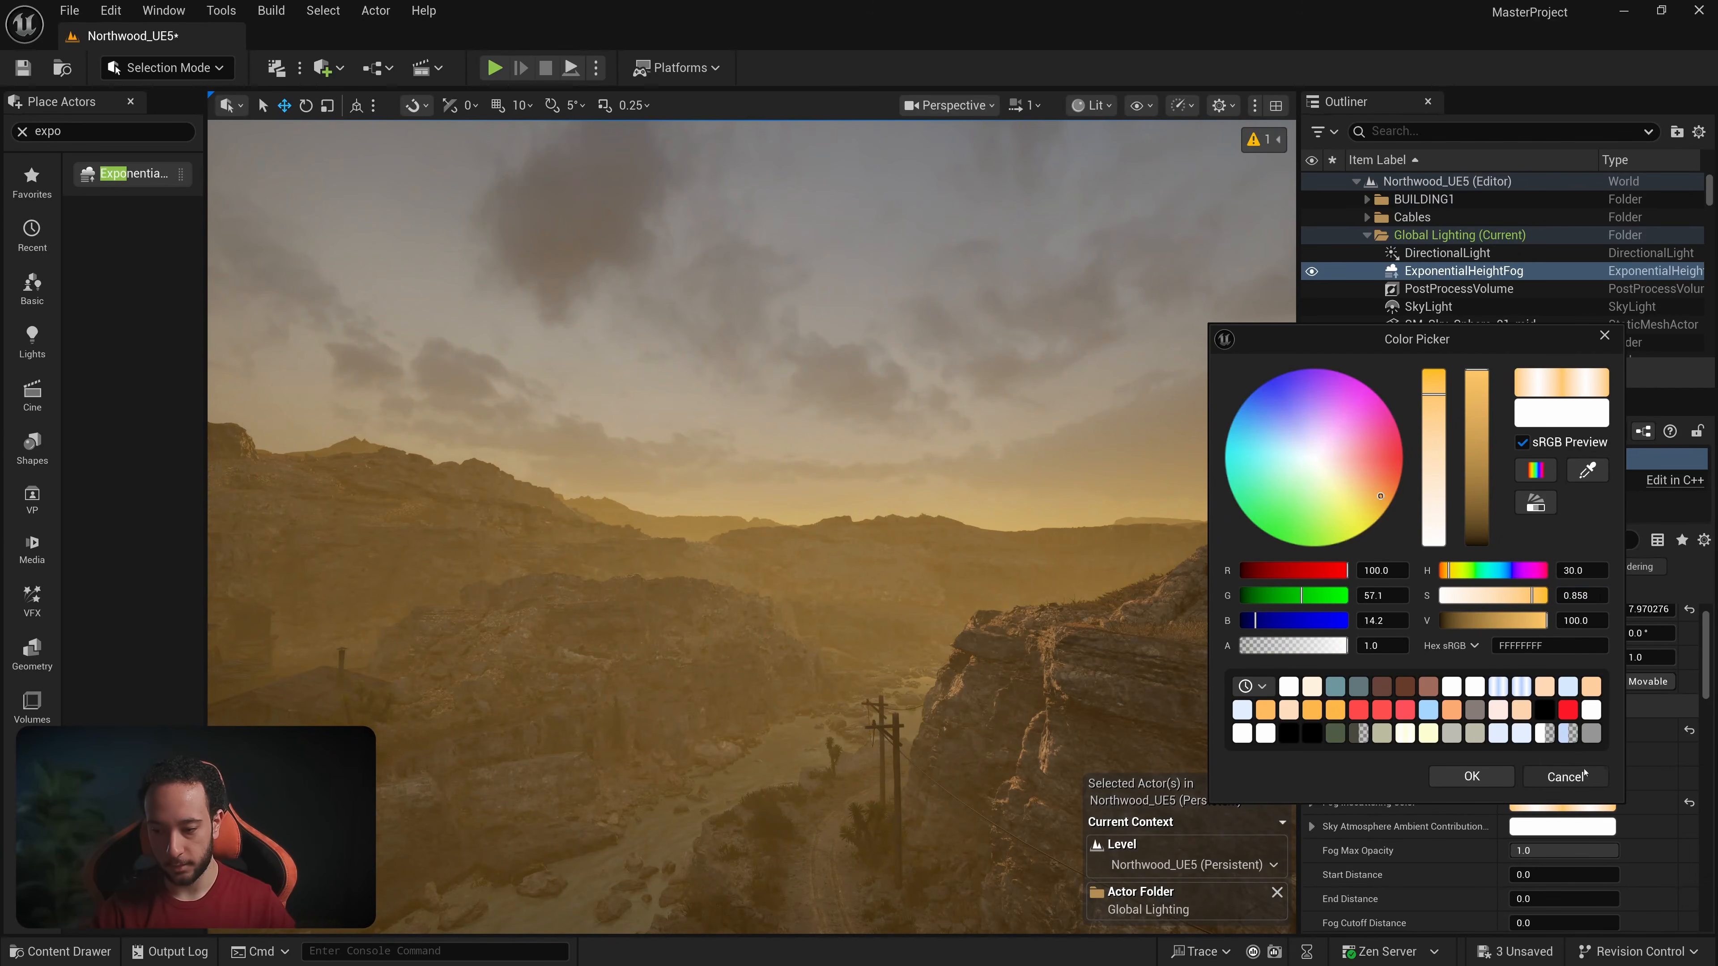
pyautogui.click(1565, 776)
# Step: Set the fog inscattering color to hue 220 with saturation 0.6, after comparing saturations of 0.5 and 0.8
pyautogui.click(1562, 805)
pyautogui.click(1485, 632)
pyautogui.write('220')
pyautogui.press('Return')
pyautogui.write('0.5')
pyautogui.press('Return')
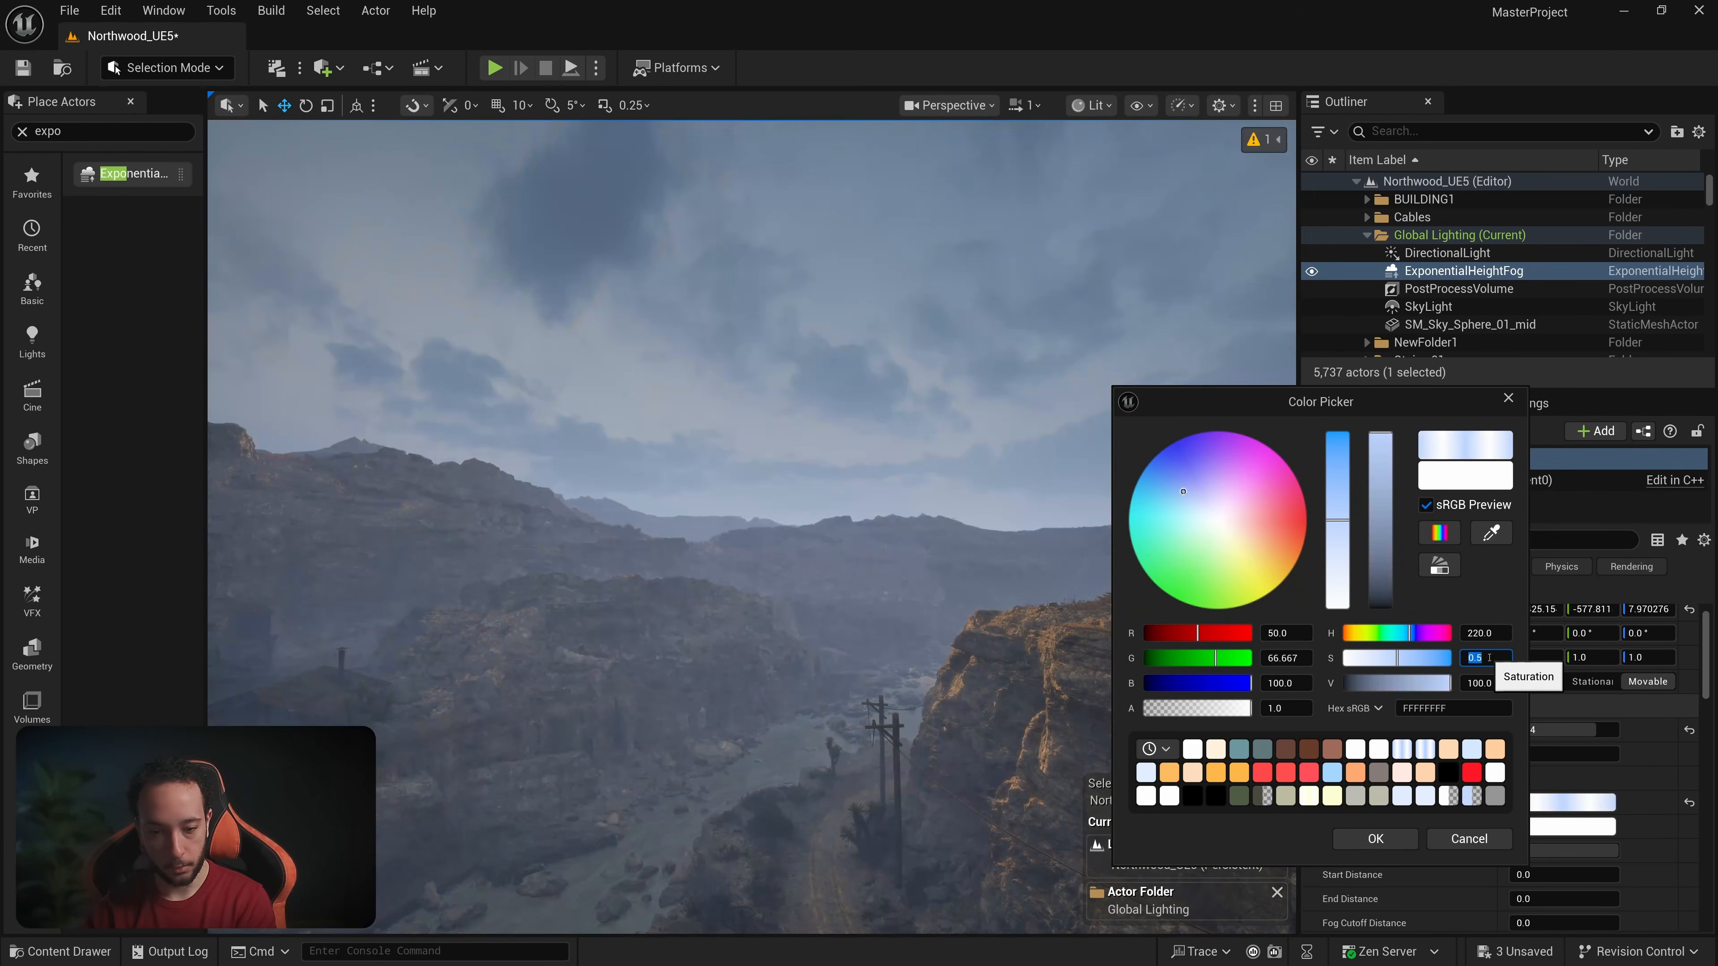
pyautogui.write('.8')
pyautogui.press('Return')
pyautogui.write('.6')
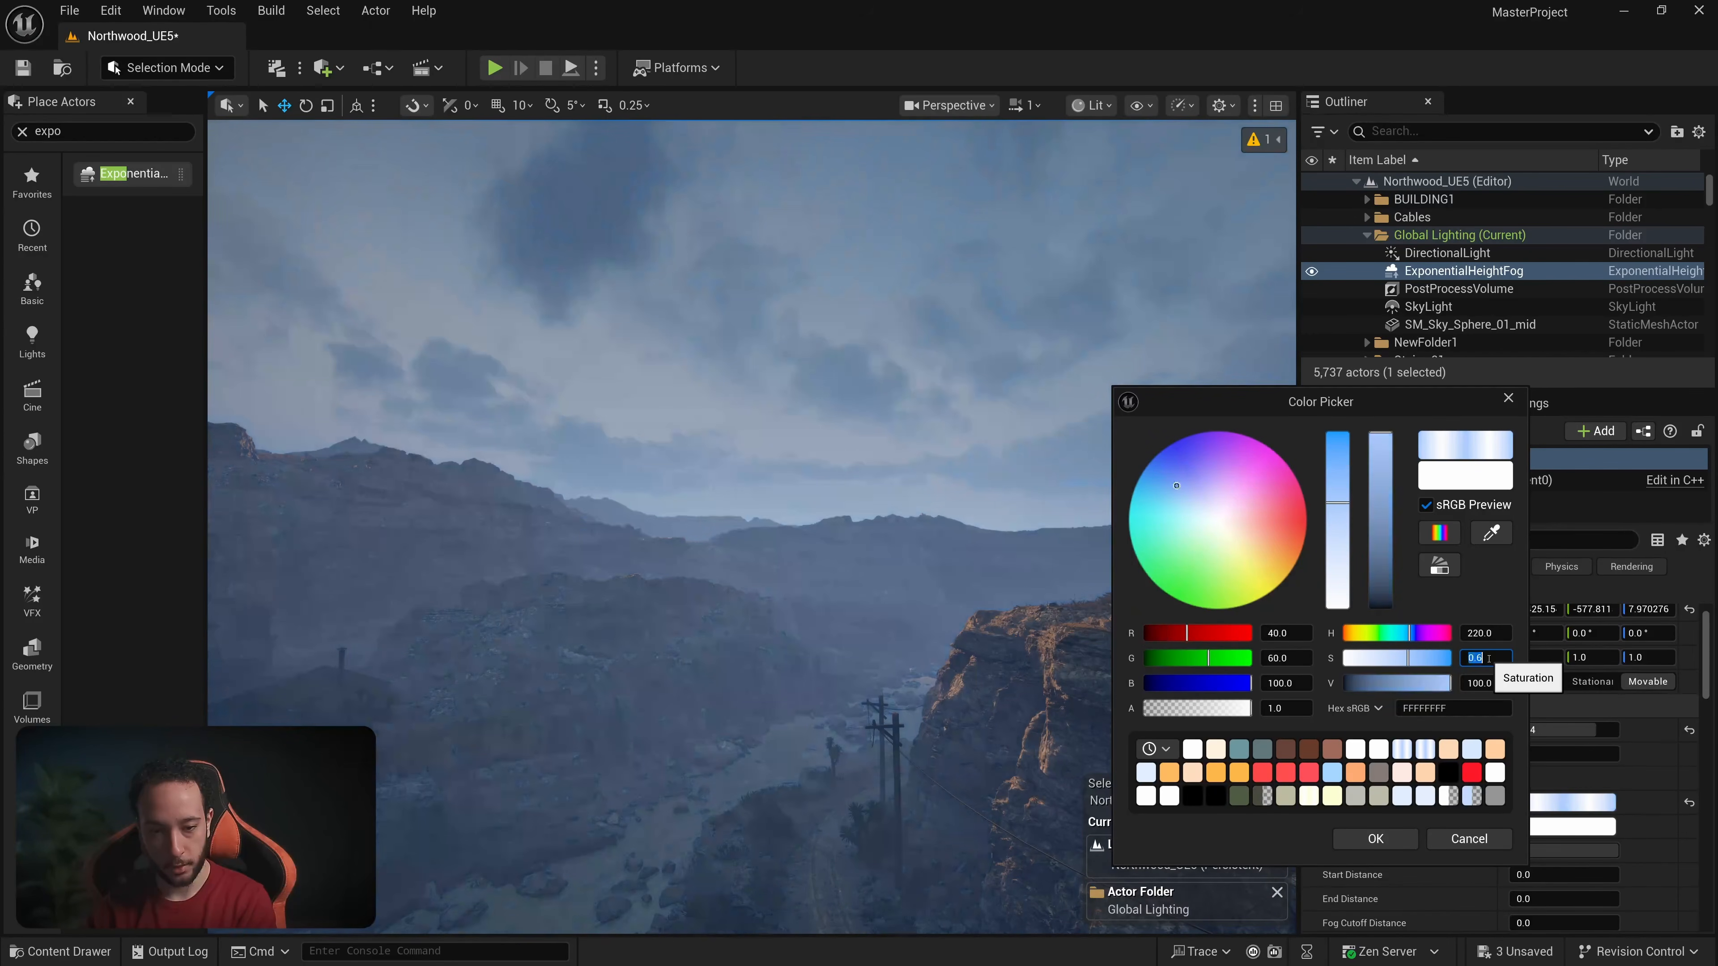
pyautogui.press('Return')
pyautogui.click(1361, 843)
# Step: Toggle the height fog's Volumetric Fog on and off to compare the haze around the Northwood entrance and house
pyautogui.moveTo(947, 576); pyautogui.dragTo(636, 589, button='right')
pyautogui.scroll(-3, 1460, 753)
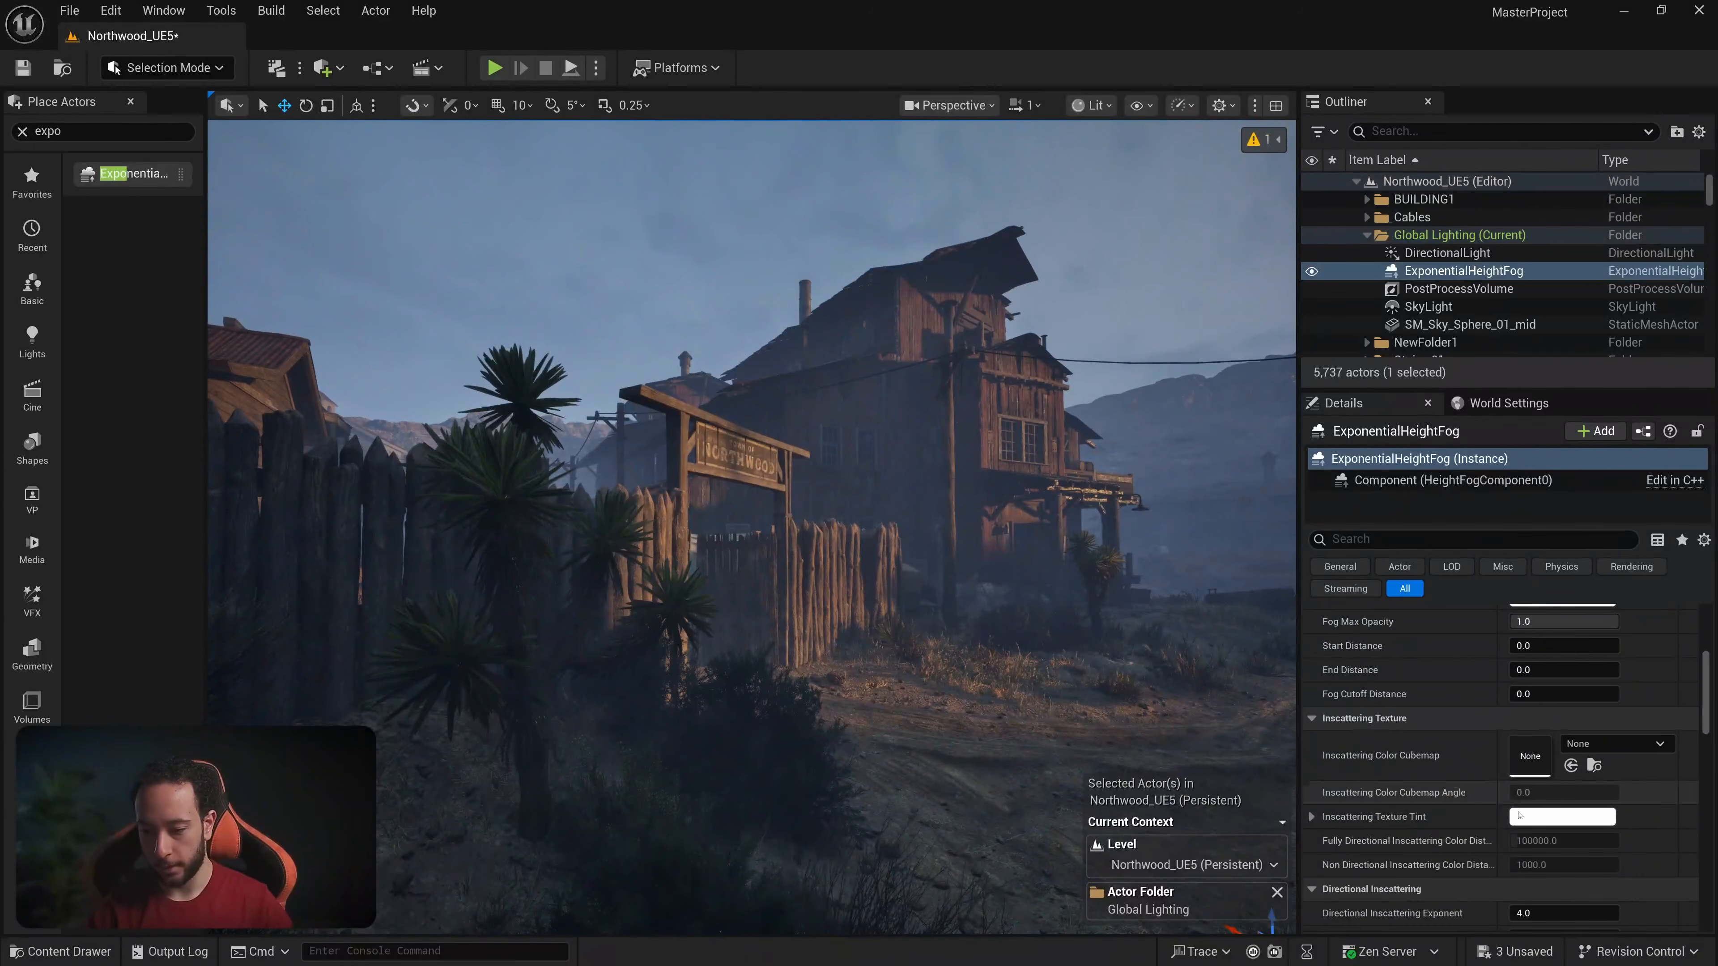
pyautogui.scroll(-5, 1488, 805)
pyautogui.click(1516, 867)
pyautogui.moveTo(947, 575); pyautogui.dragTo(1048, 531, button='right')
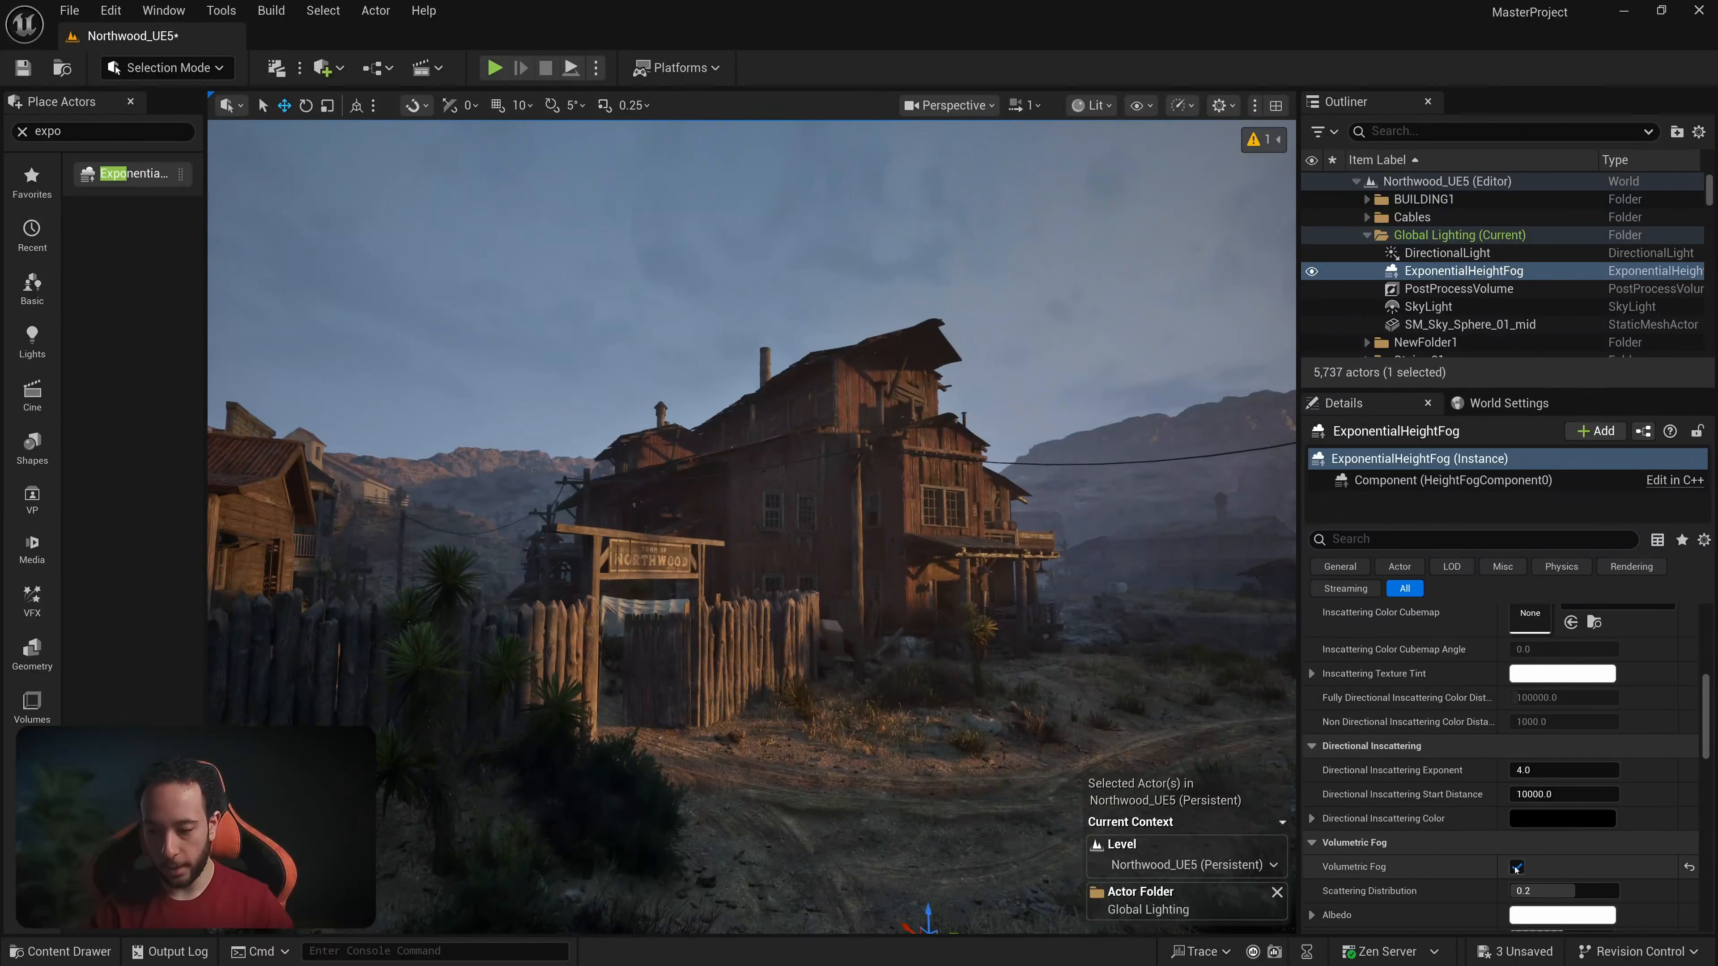
pyautogui.click(1516, 867)
pyautogui.click(1516, 867)
pyautogui.click(1516, 867)
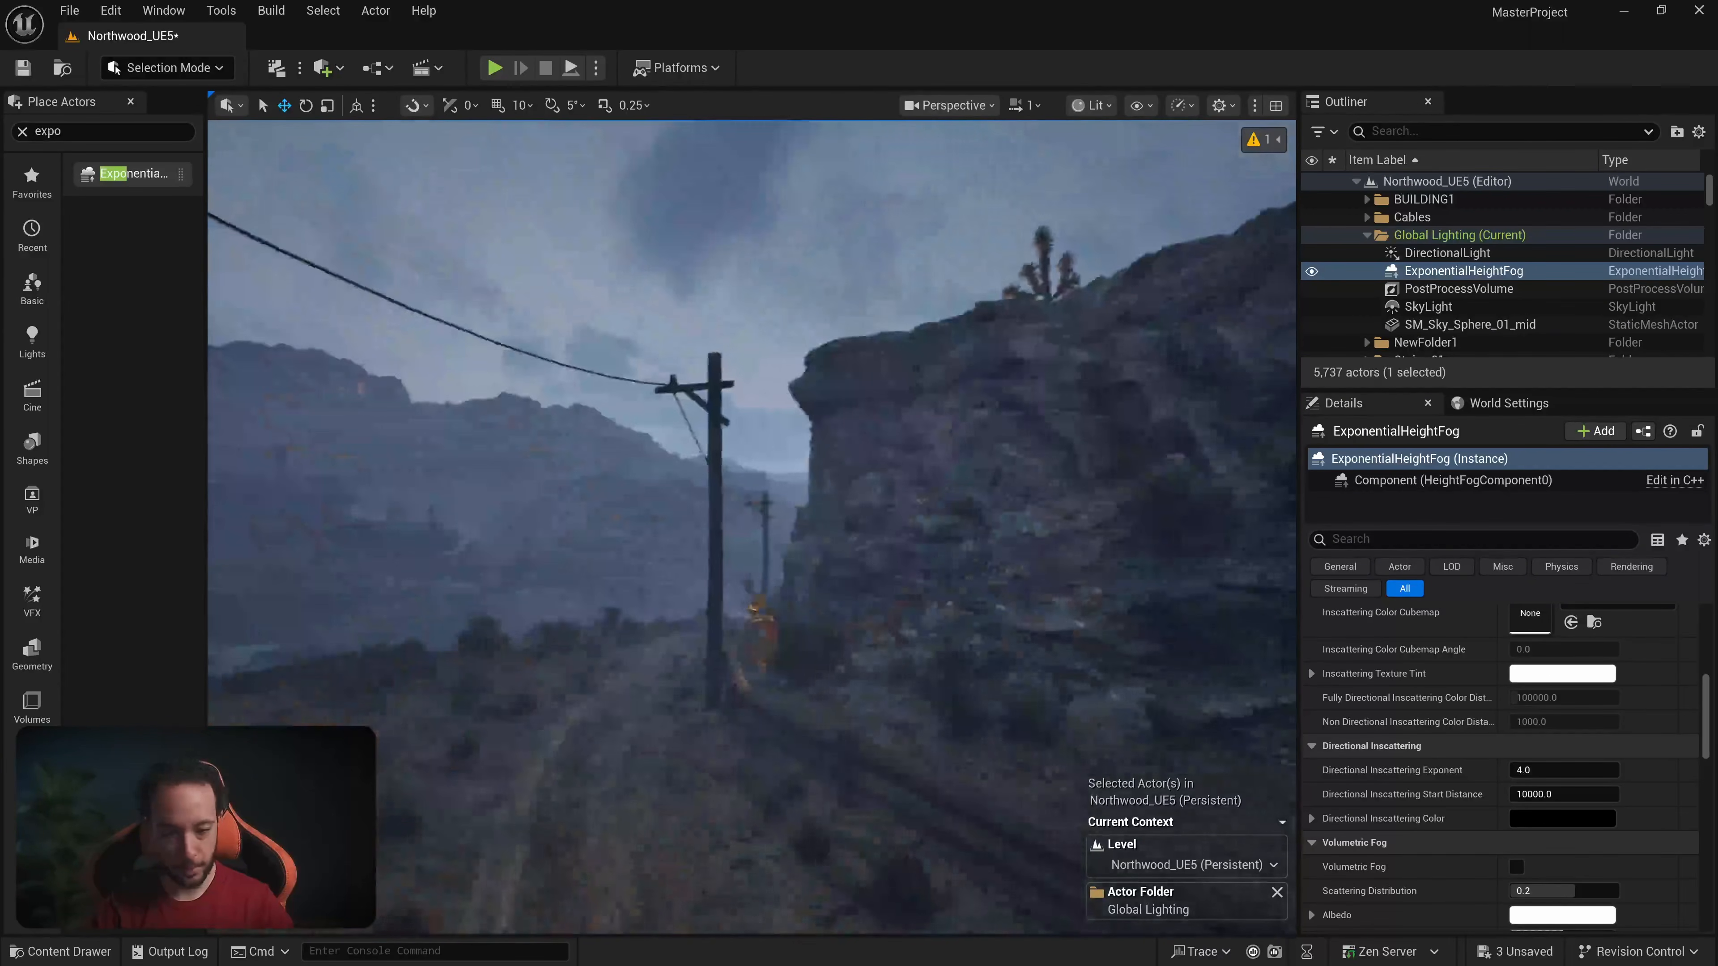
# Step: Enable Volumetric Fog on the height fog while viewing the dark building interior, and return to the town entrance
pyautogui.press('w')
pyautogui.moveTo(1214, 756); pyautogui.dragTo(1213, 756, button='right')
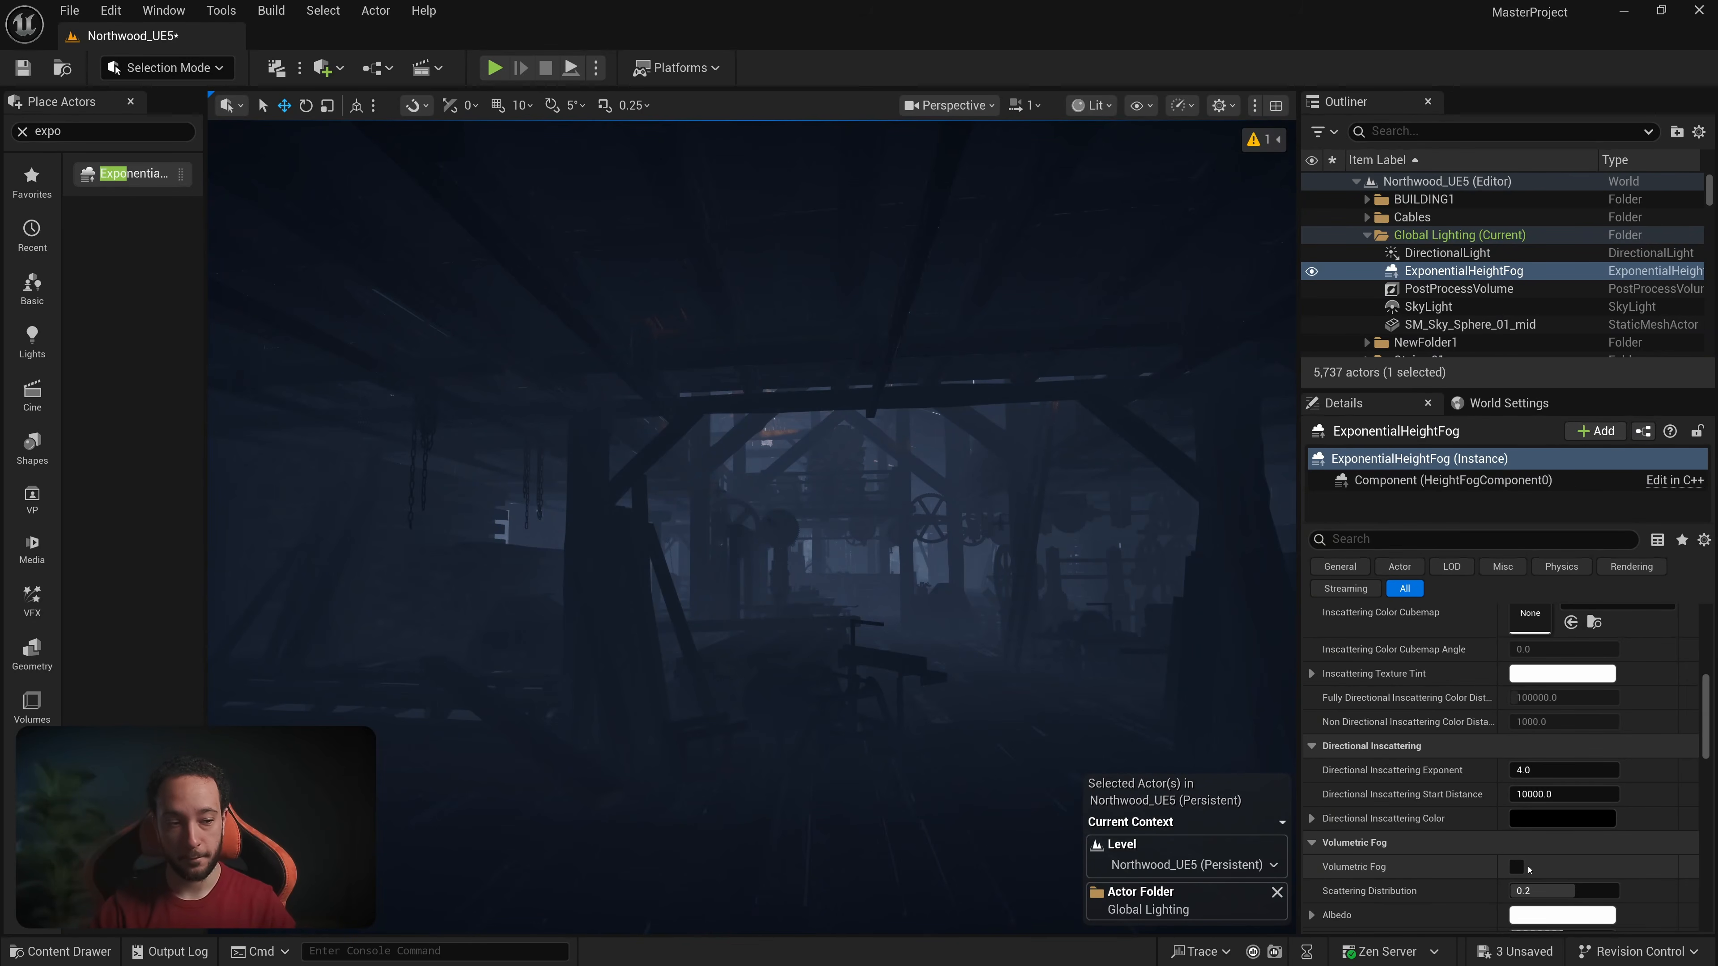
pyautogui.click(1516, 867)
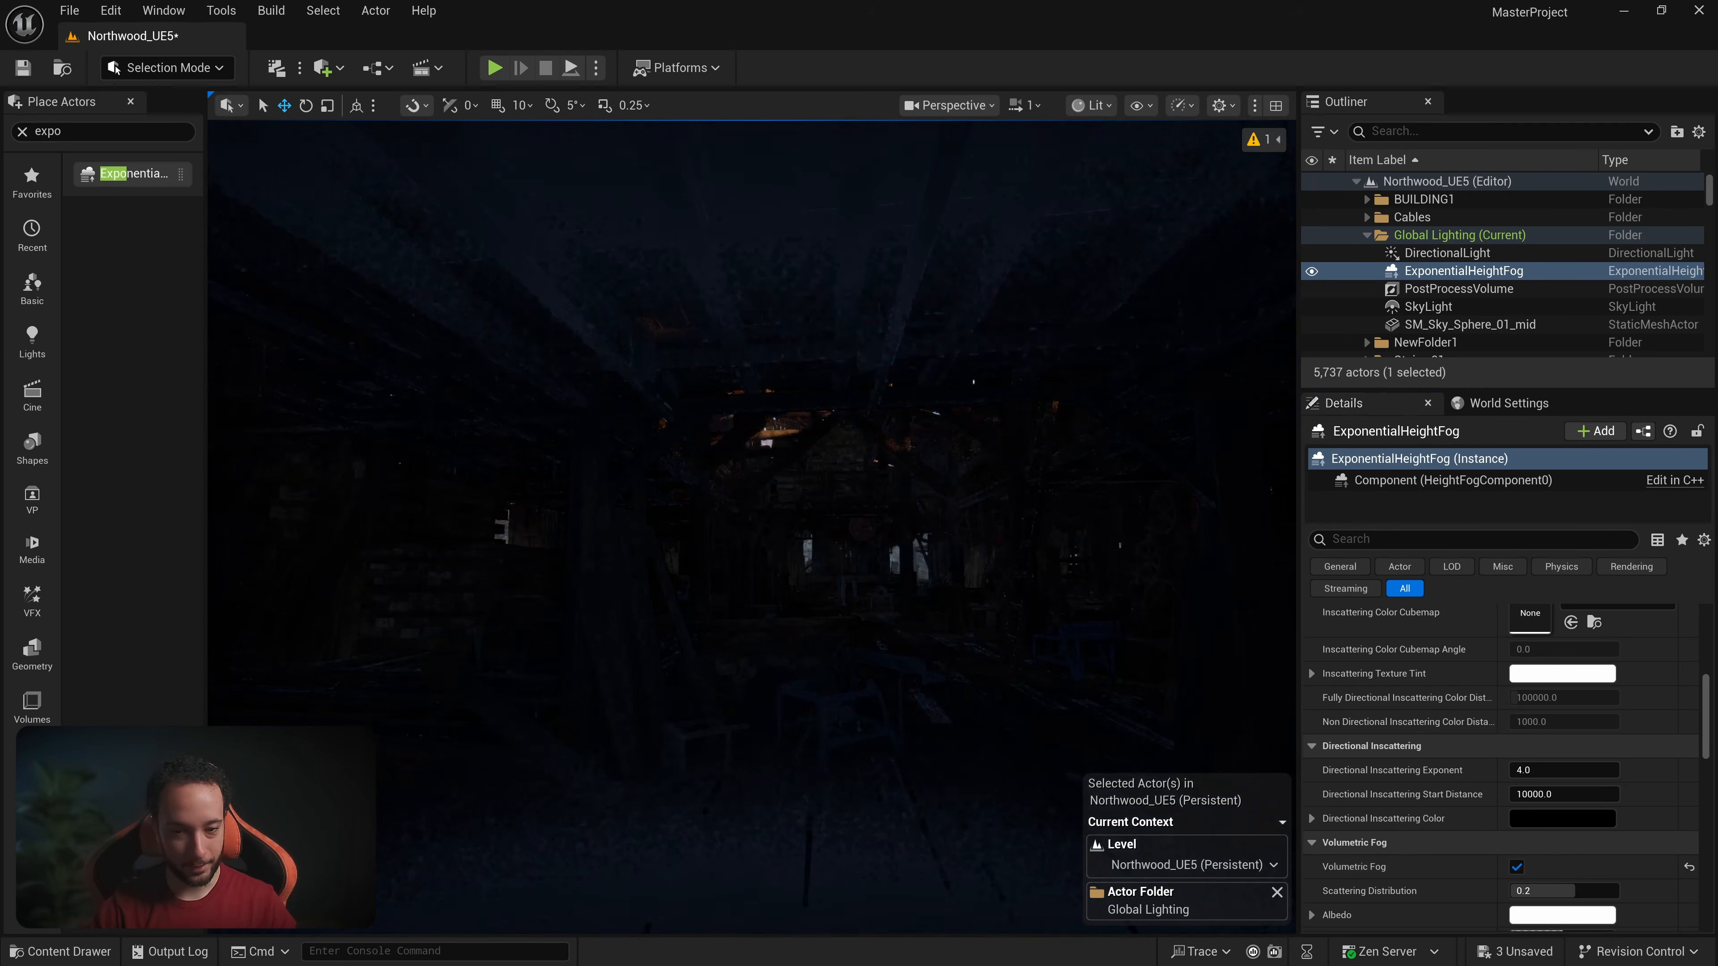
pyautogui.moveTo(585, 348); pyautogui.dragTo(585, 348, button='right')
pyautogui.moveTo(583, 513); pyautogui.dragTo(583, 513, button='right')
# Step: Try a volumetric fog Extinction Scale of about 4.18 and restore it to 1.0
pyautogui.scroll(-4, 1478, 912)
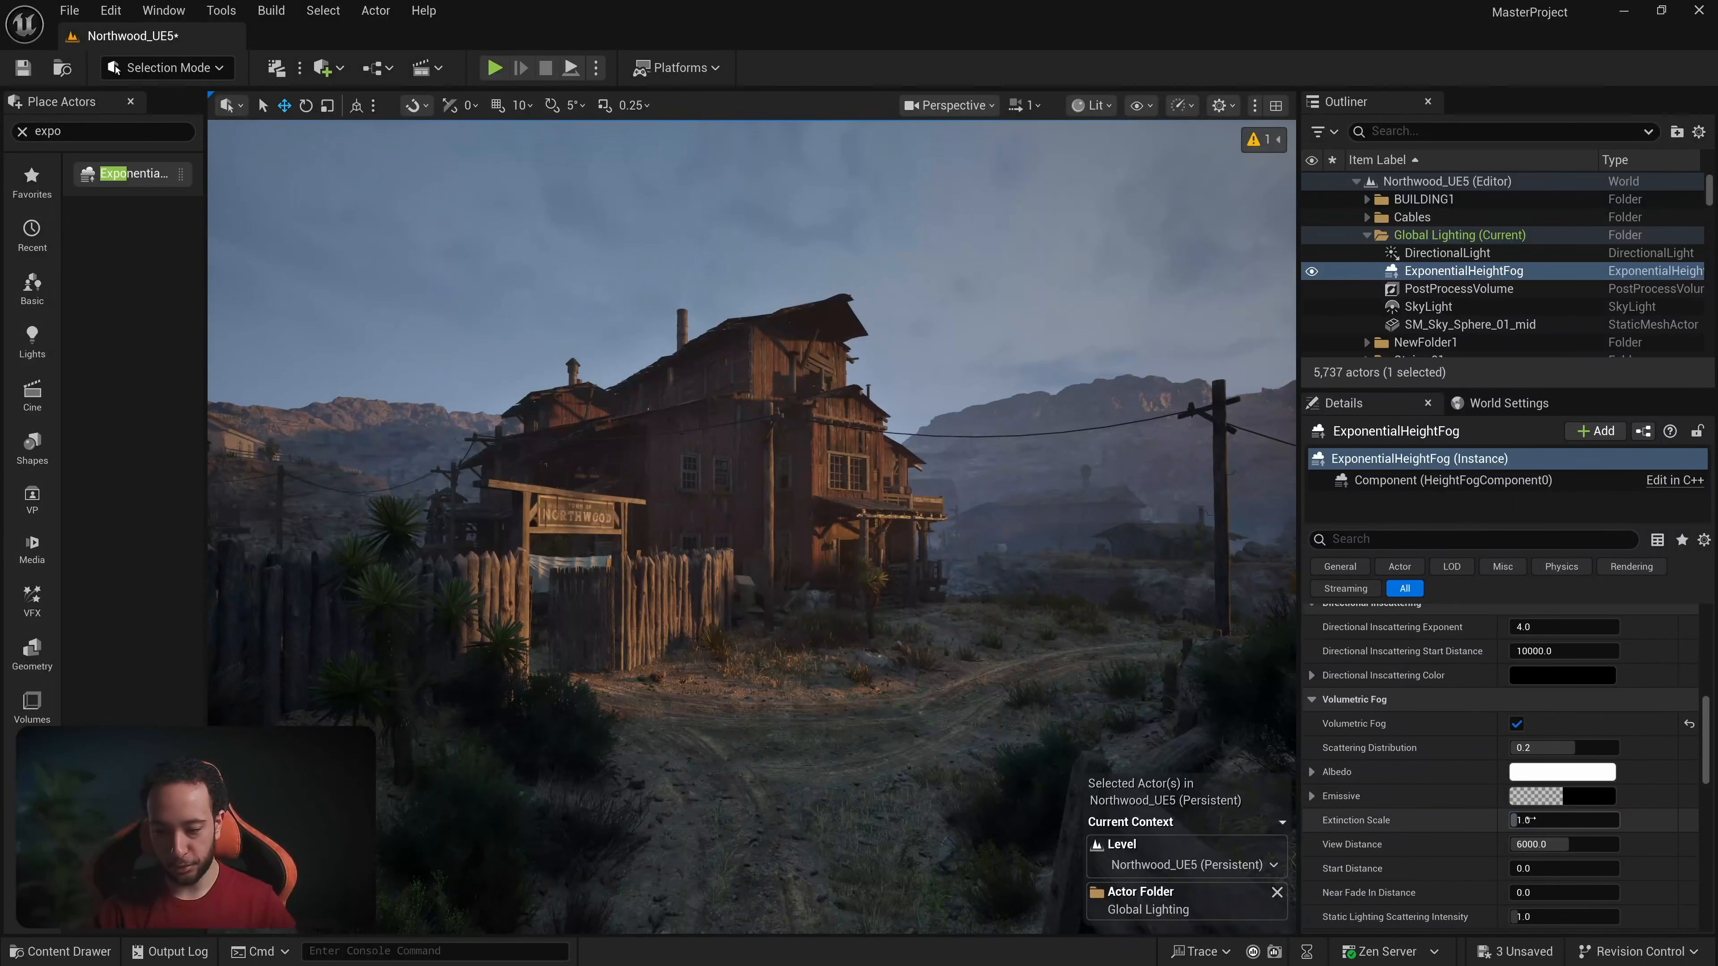
pyautogui.moveTo(1518, 820); pyautogui.dragTo(1545, 820)
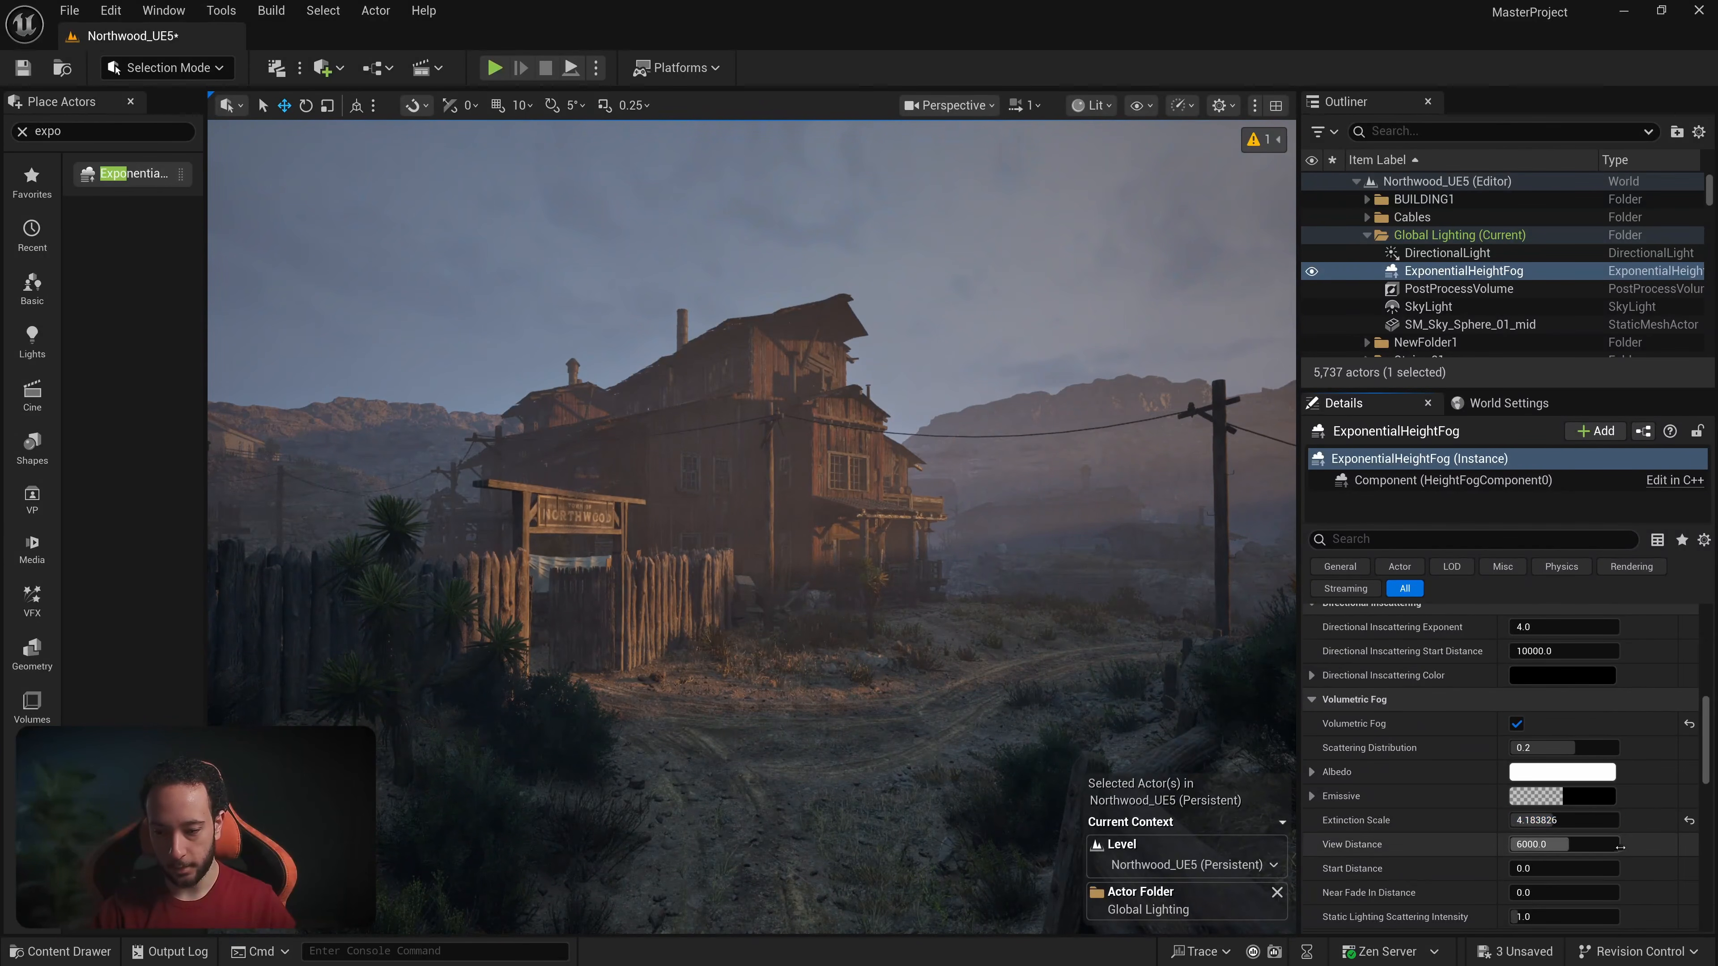
pyautogui.moveTo(1555, 844); pyautogui.dragTo(1636, 848)
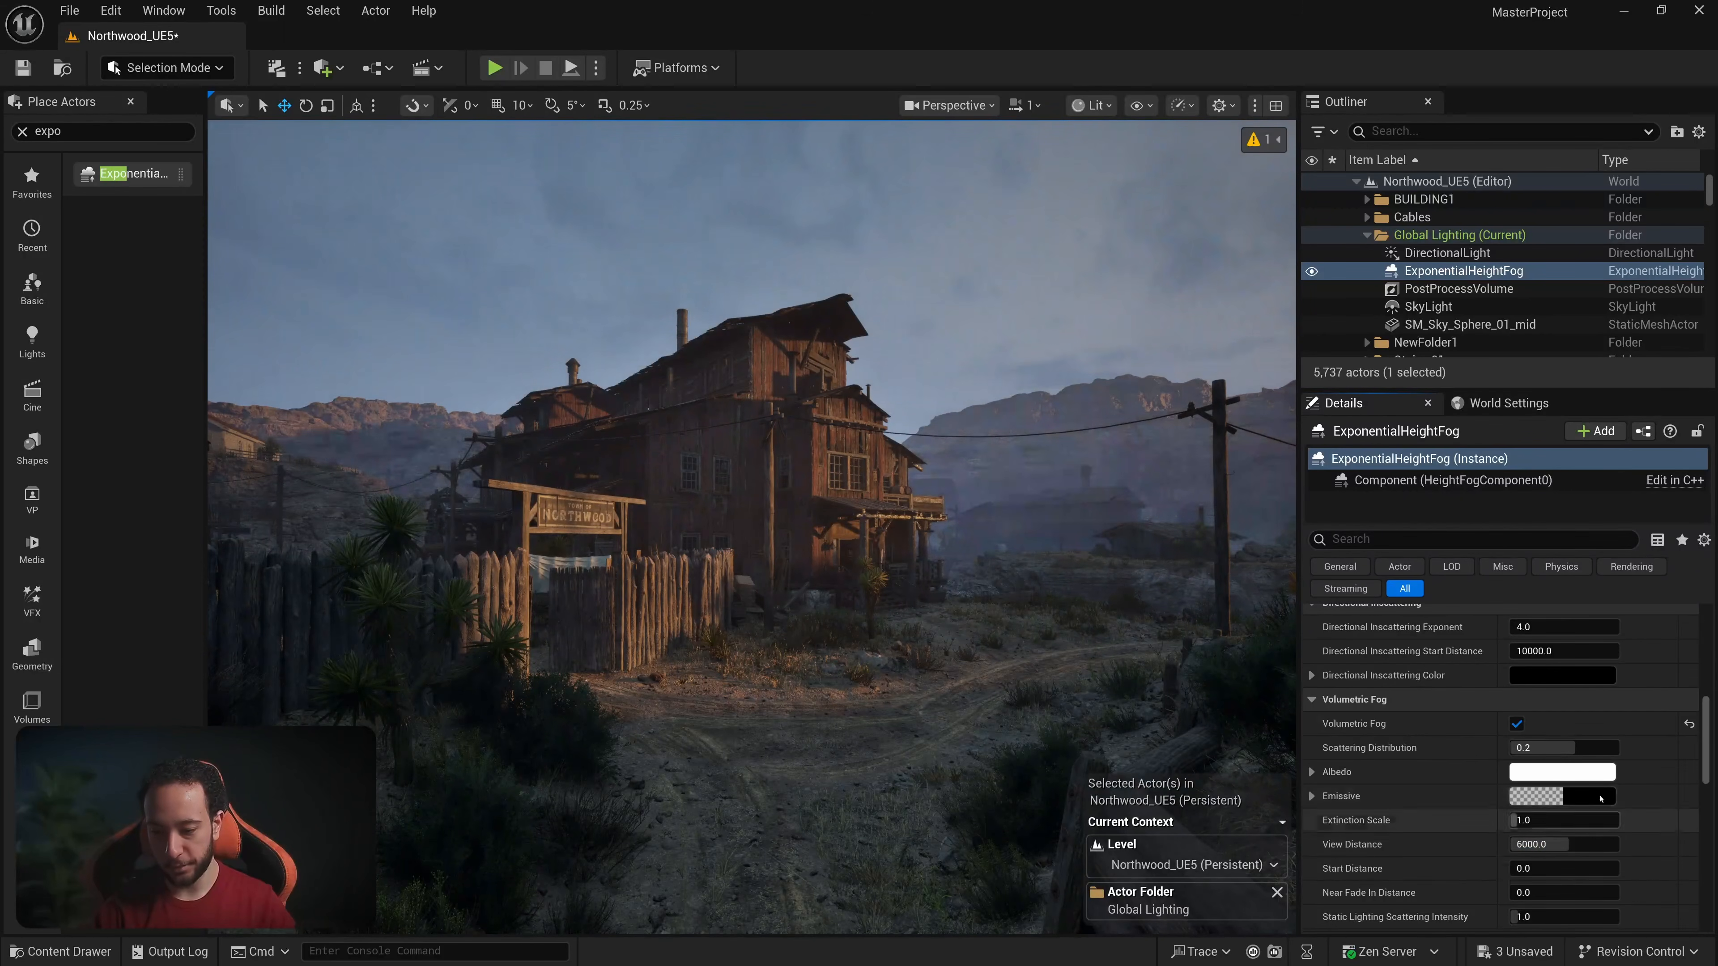
# Step: Try a light blue Albedo color with saturation about 0.779 for the volumetric fog, and discard it
pyautogui.click(1557, 772)
pyautogui.moveTo(1476, 717); pyautogui.dragTo(1372, 499)
pyautogui.moveTo(1327, 580); pyautogui.dragTo(1314, 588)
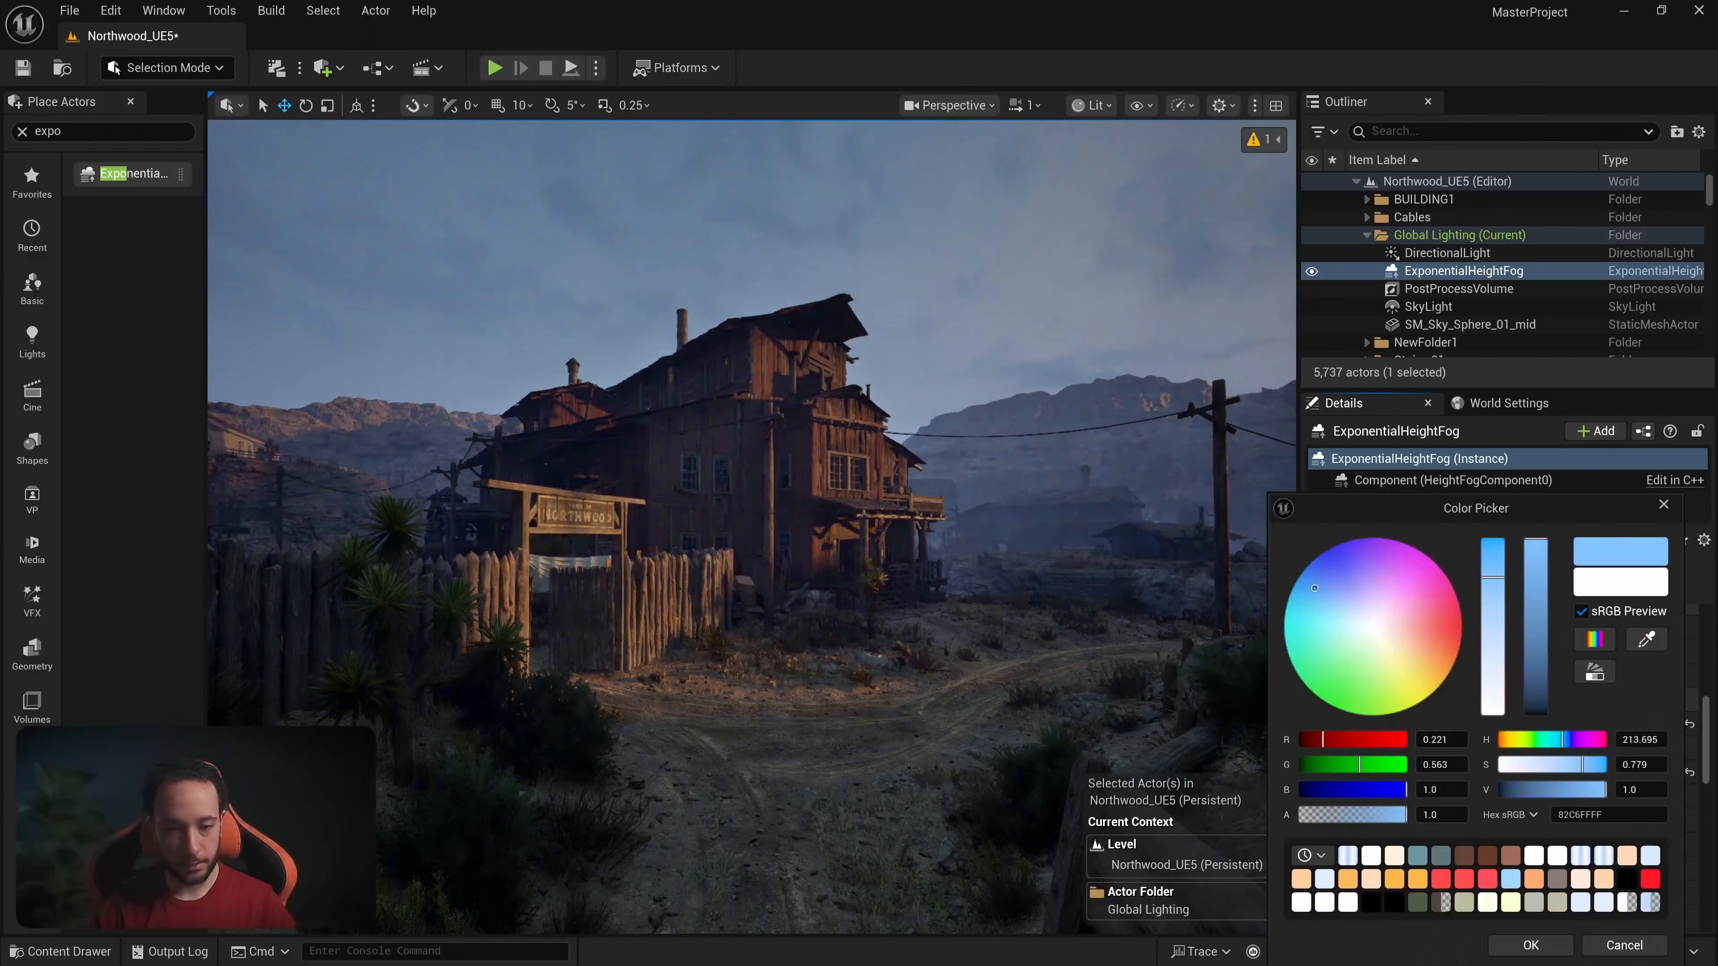
pyautogui.click(1601, 942)
# Step: Try a higher Scattering Distribution while facing the low sun, and reset it to the default
pyautogui.scroll(-1, 1556, 821)
pyautogui.moveTo(1555, 719); pyautogui.dragTo(1601, 719)
pyautogui.moveTo(1004, 671); pyautogui.dragTo(1150, 666, button='right')
pyautogui.press('w')
pyautogui.moveTo(945, 669)
pyautogui.mouseDown(button='right')
pyautogui.moveTo(957, 697)
pyautogui.moveTo(913, 700)
pyautogui.moveTo(961, 704)
pyautogui.moveTo(944, 670)
pyautogui.mouseUp(button='right')
pyautogui.press('e')
pyautogui.press('q')
pyautogui.click(1689, 719)
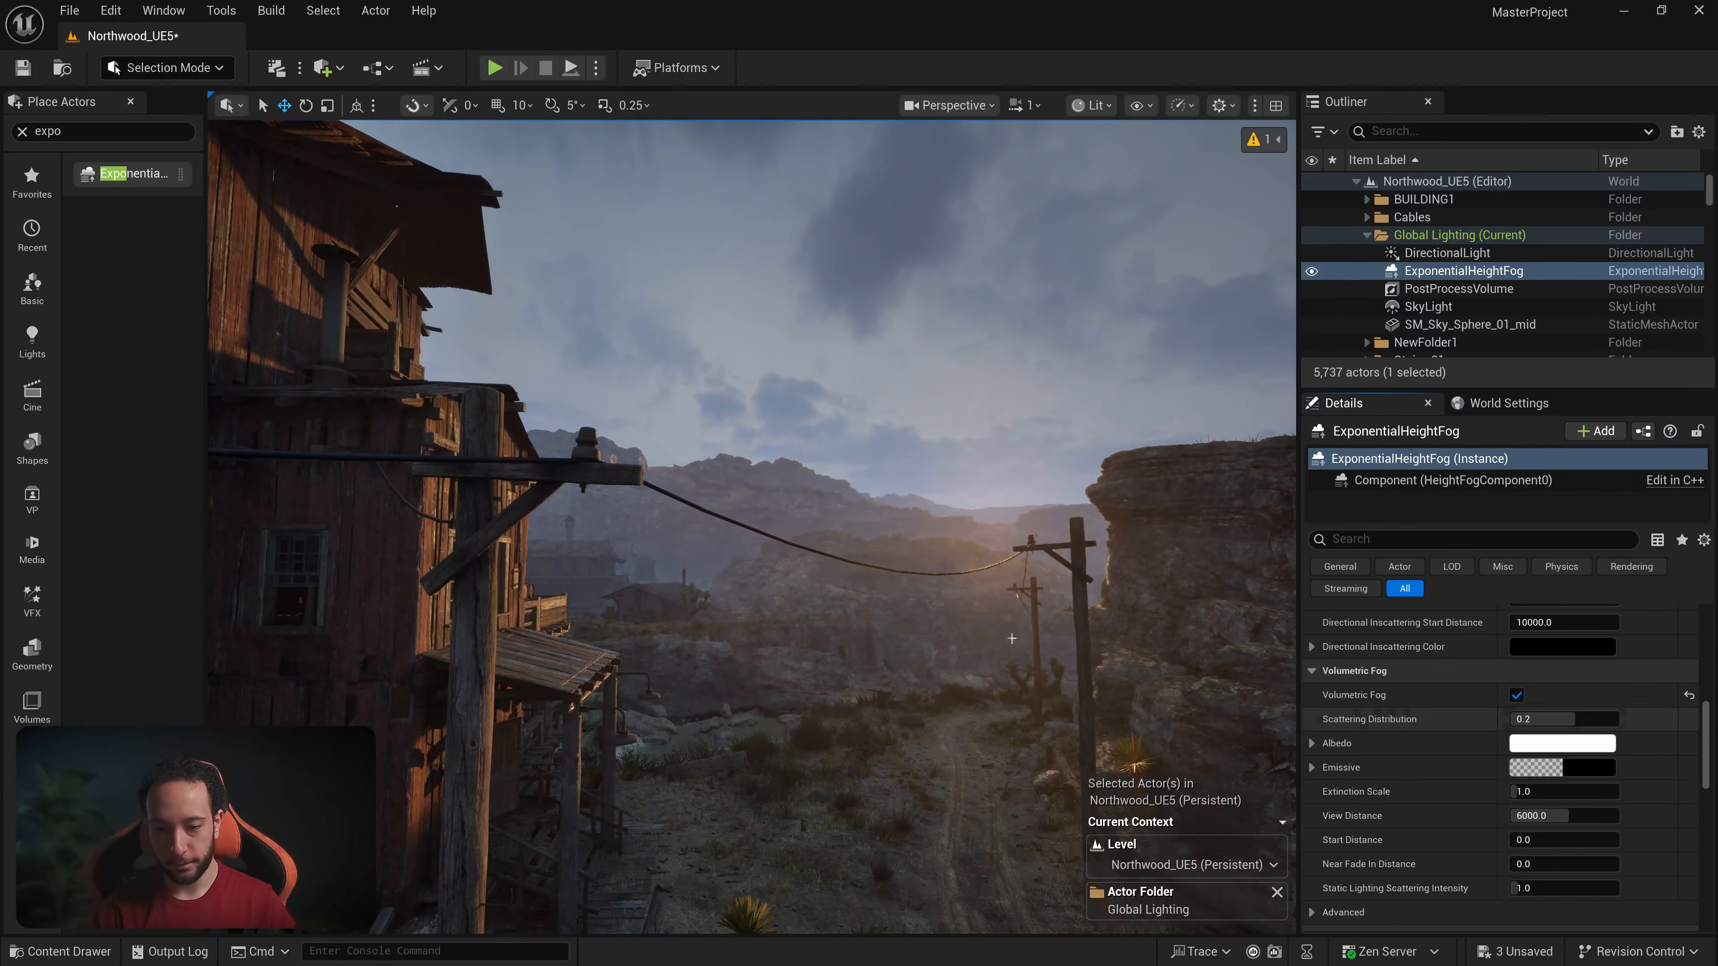
# Step: Compare Scattering Distribution values of 0.7 and 0.9, and set the volumetric fog to 0.8
pyautogui.moveTo(1542, 719); pyautogui.dragTo(1596, 719)
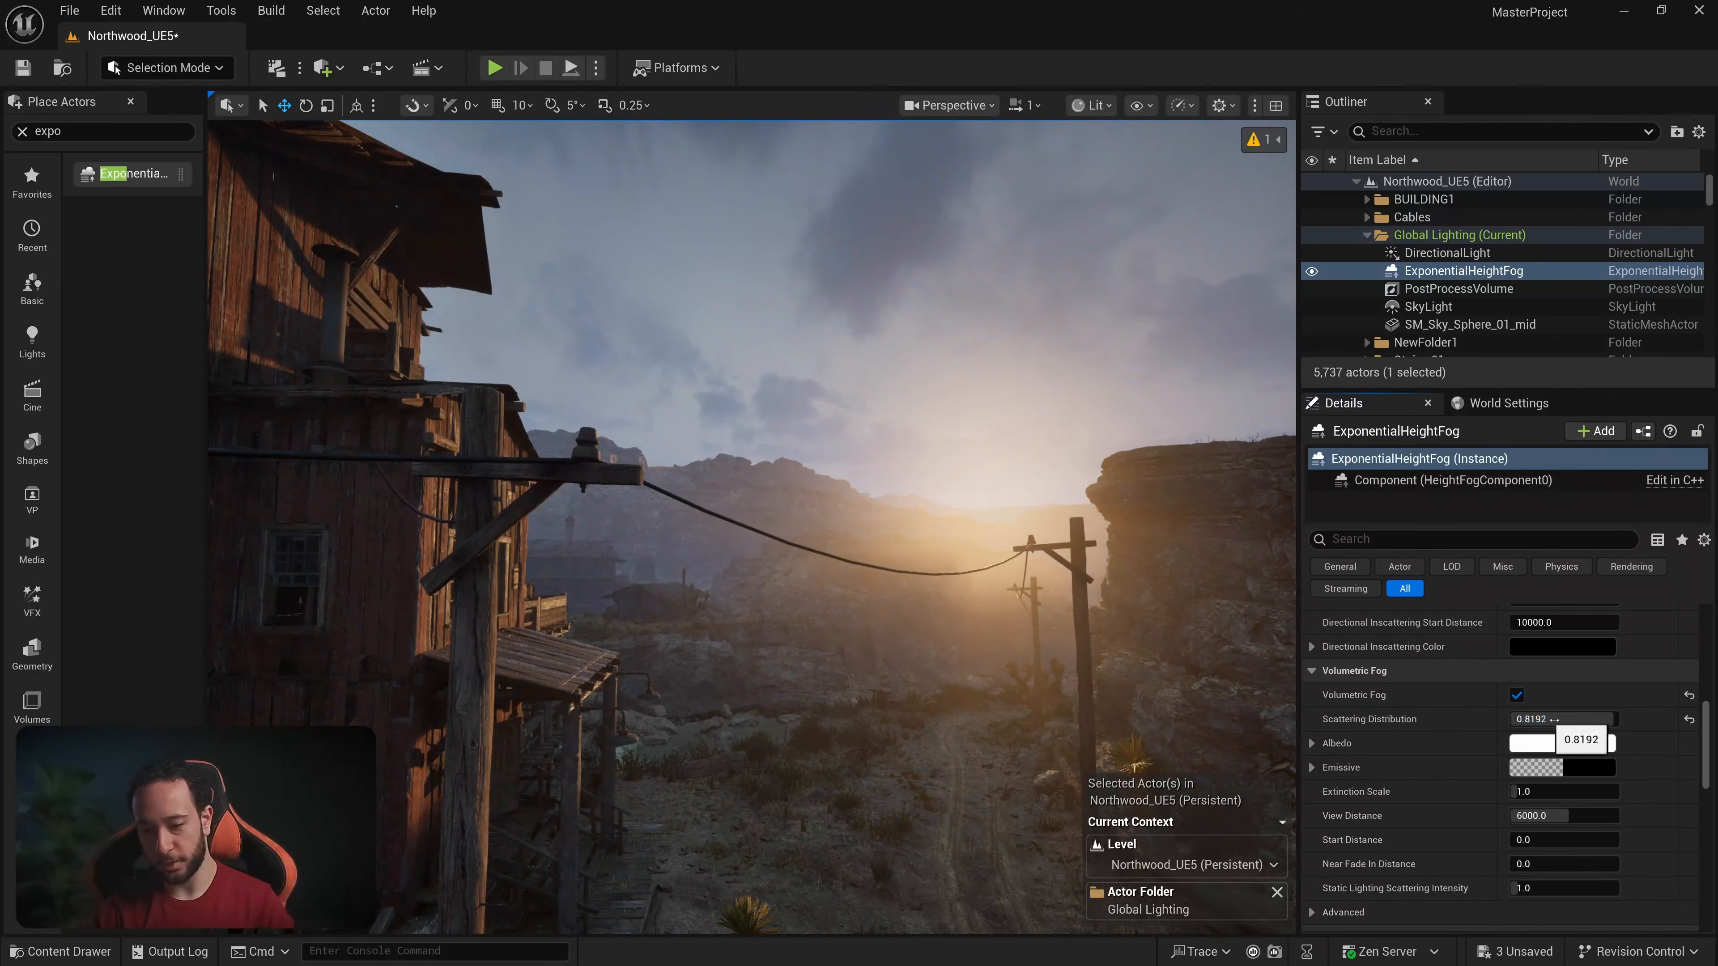
pyautogui.press('Return')
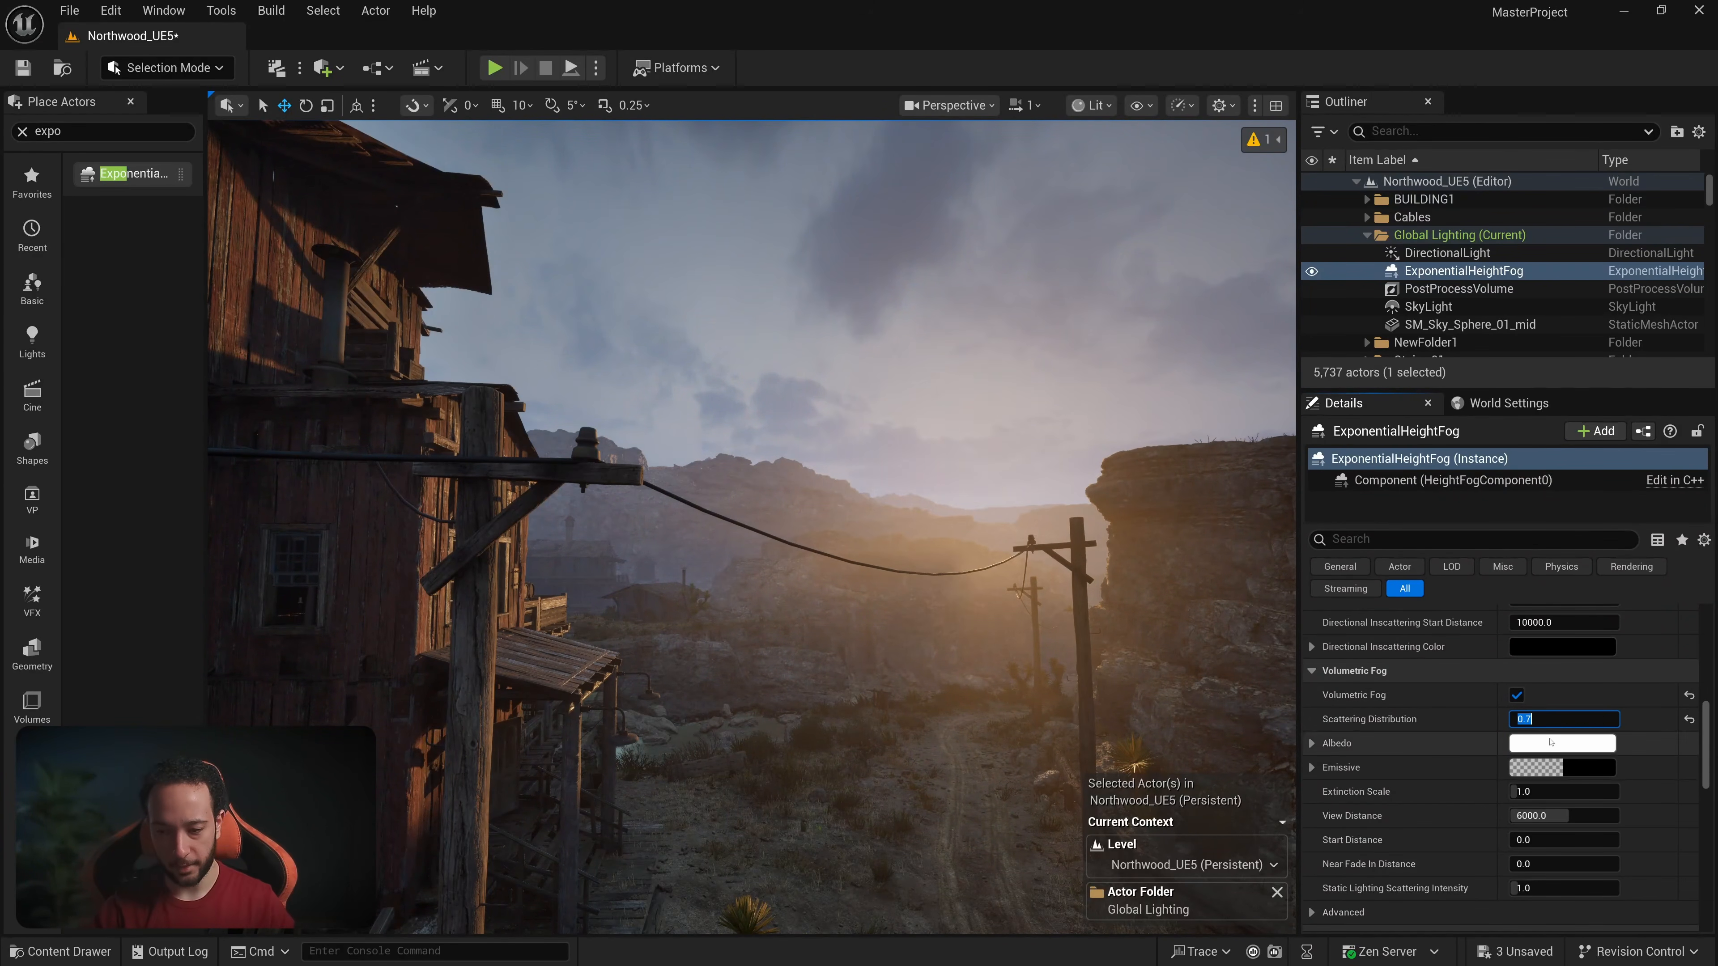
pyautogui.press('Return')
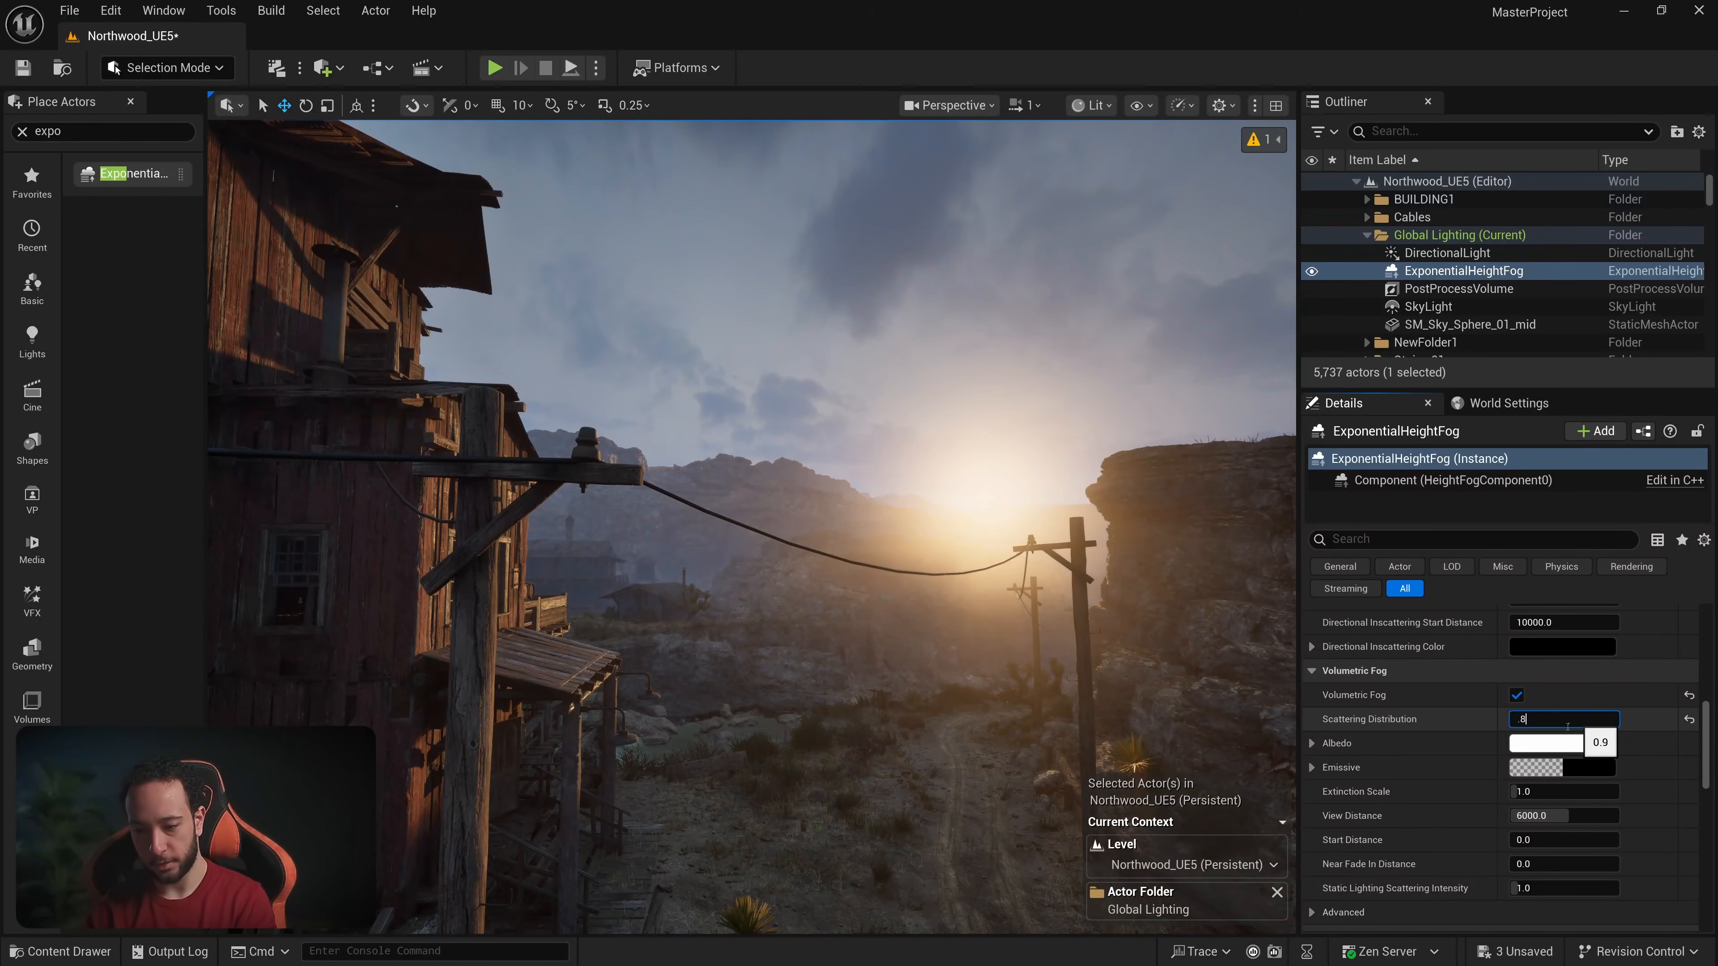
pyautogui.press('Return')
# Step: Examine the sun's glow through the volumetric fog from above the canyon and beside the wooden house
pyautogui.moveTo(1055, 582); pyautogui.dragTo(1000, 565, button='right')
pyautogui.press('q')
pyautogui.moveTo(1164, 651); pyautogui.dragTo(1165, 652, button='right')
pyautogui.press('d')
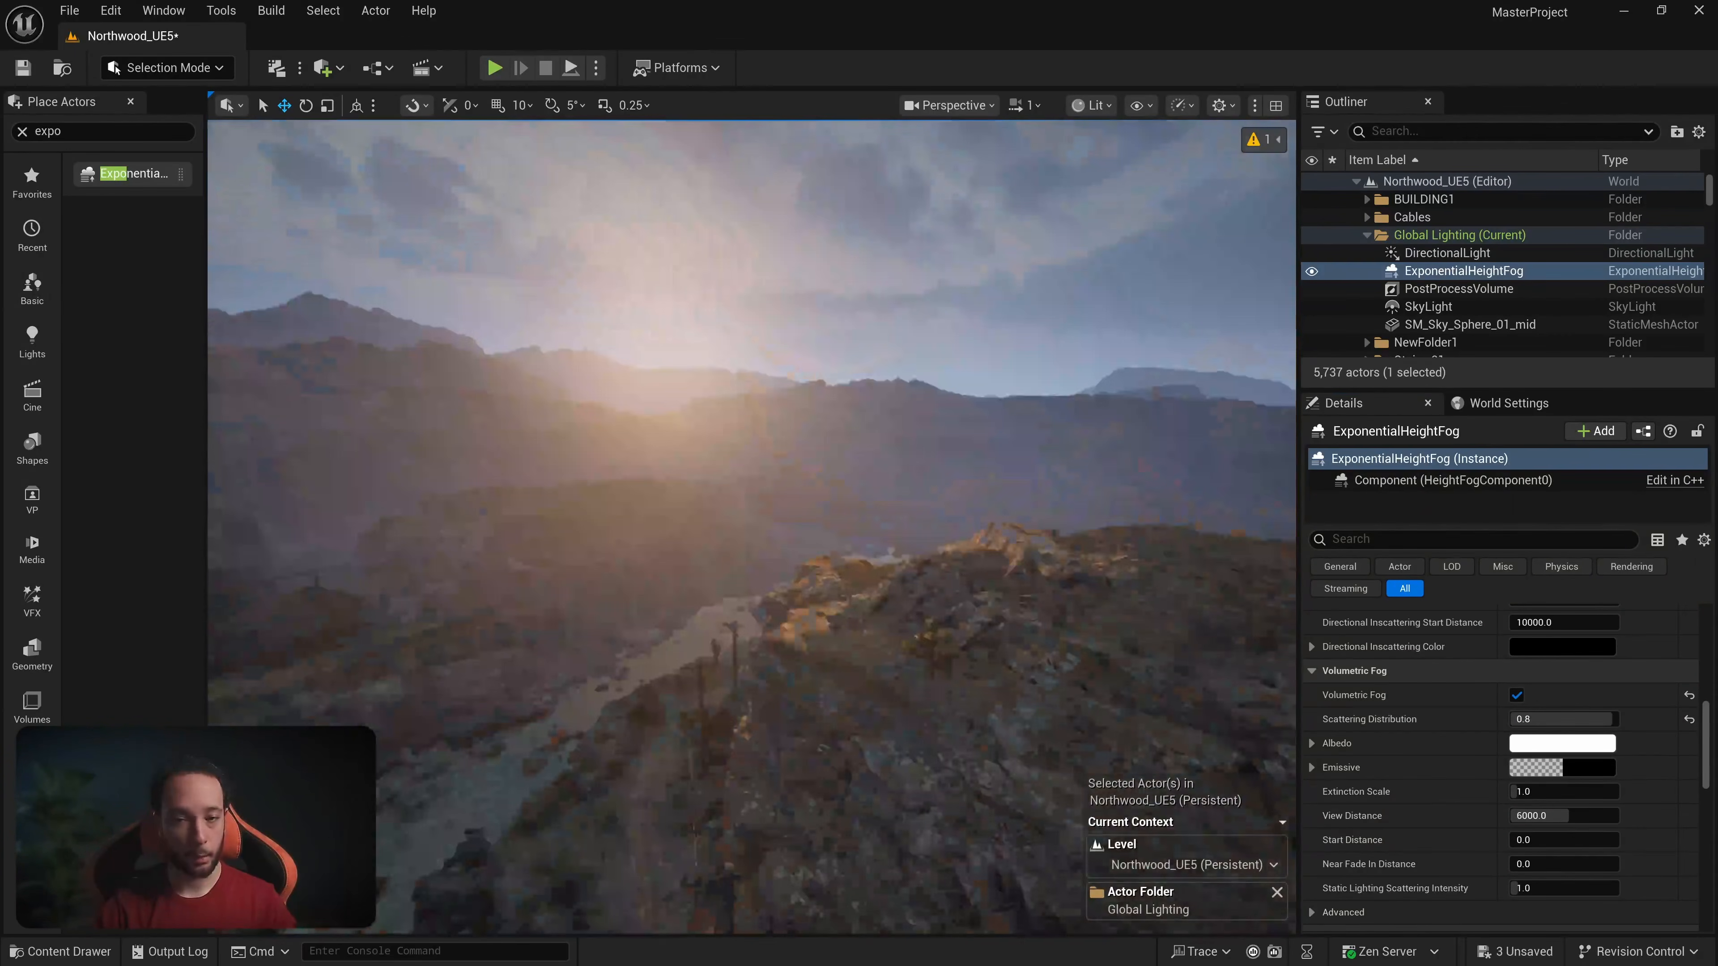
pyautogui.press('w')
pyautogui.moveTo(751, 528); pyautogui.dragTo(792, 527, button='right')
pyautogui.press('w')
pyautogui.press('s')
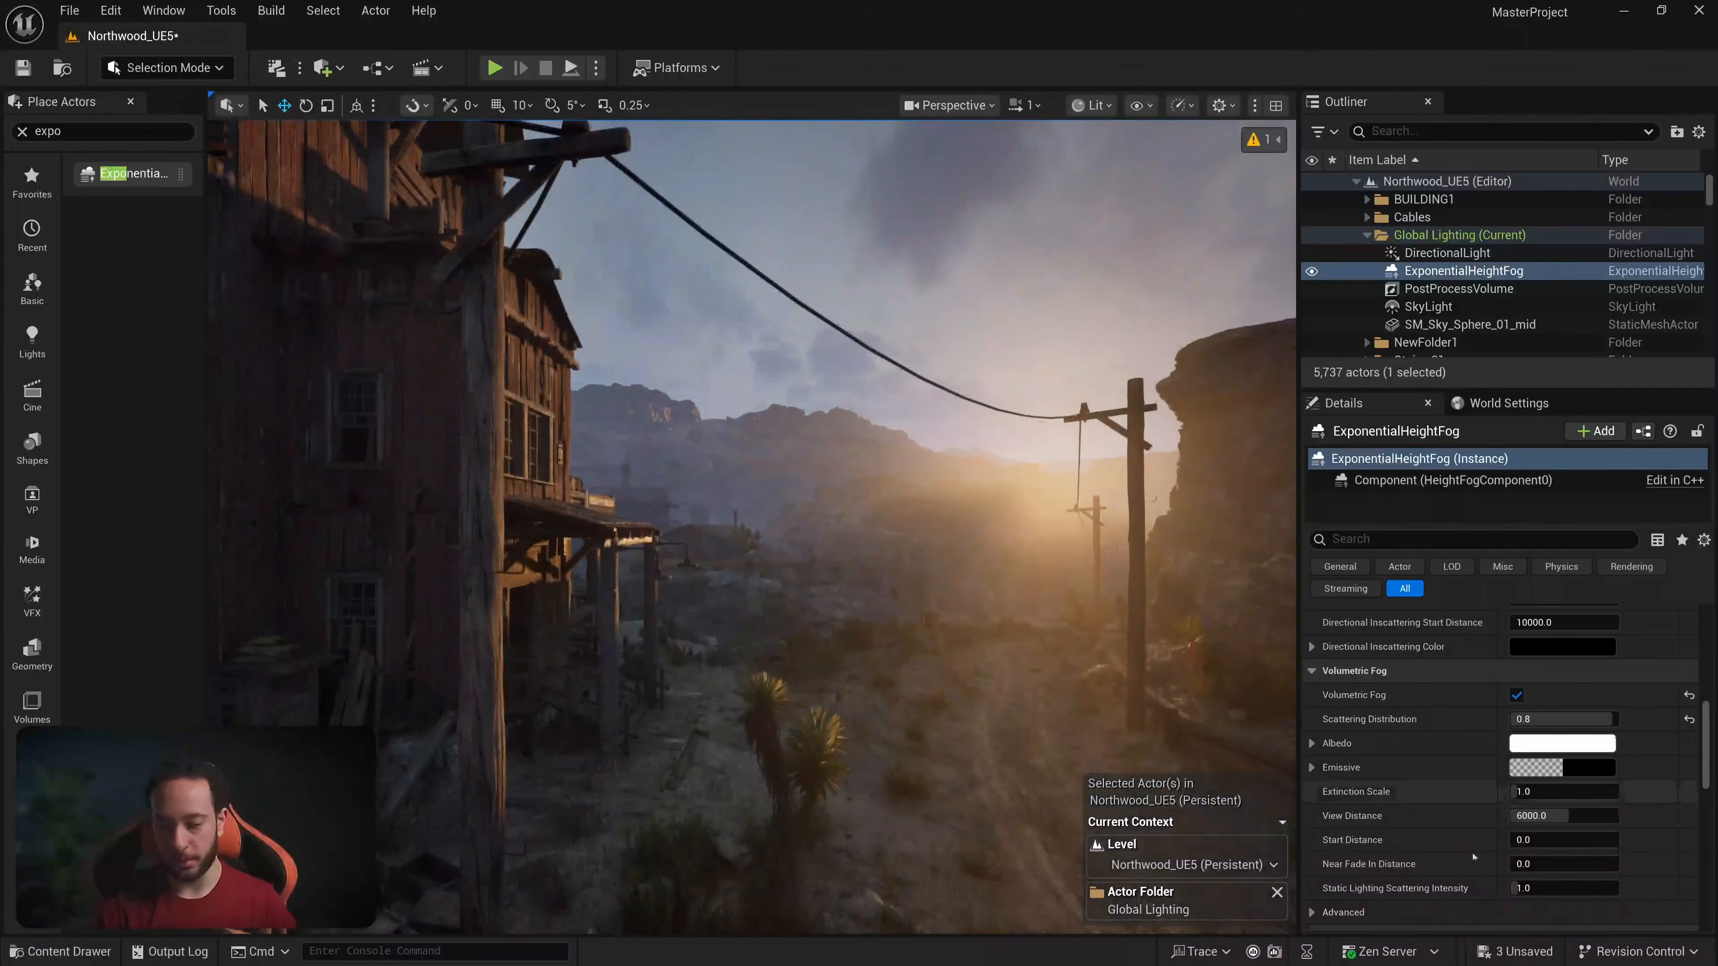
# Step: Save the modified level
pyautogui.click(1520, 950)
pyautogui.click(854, 572)
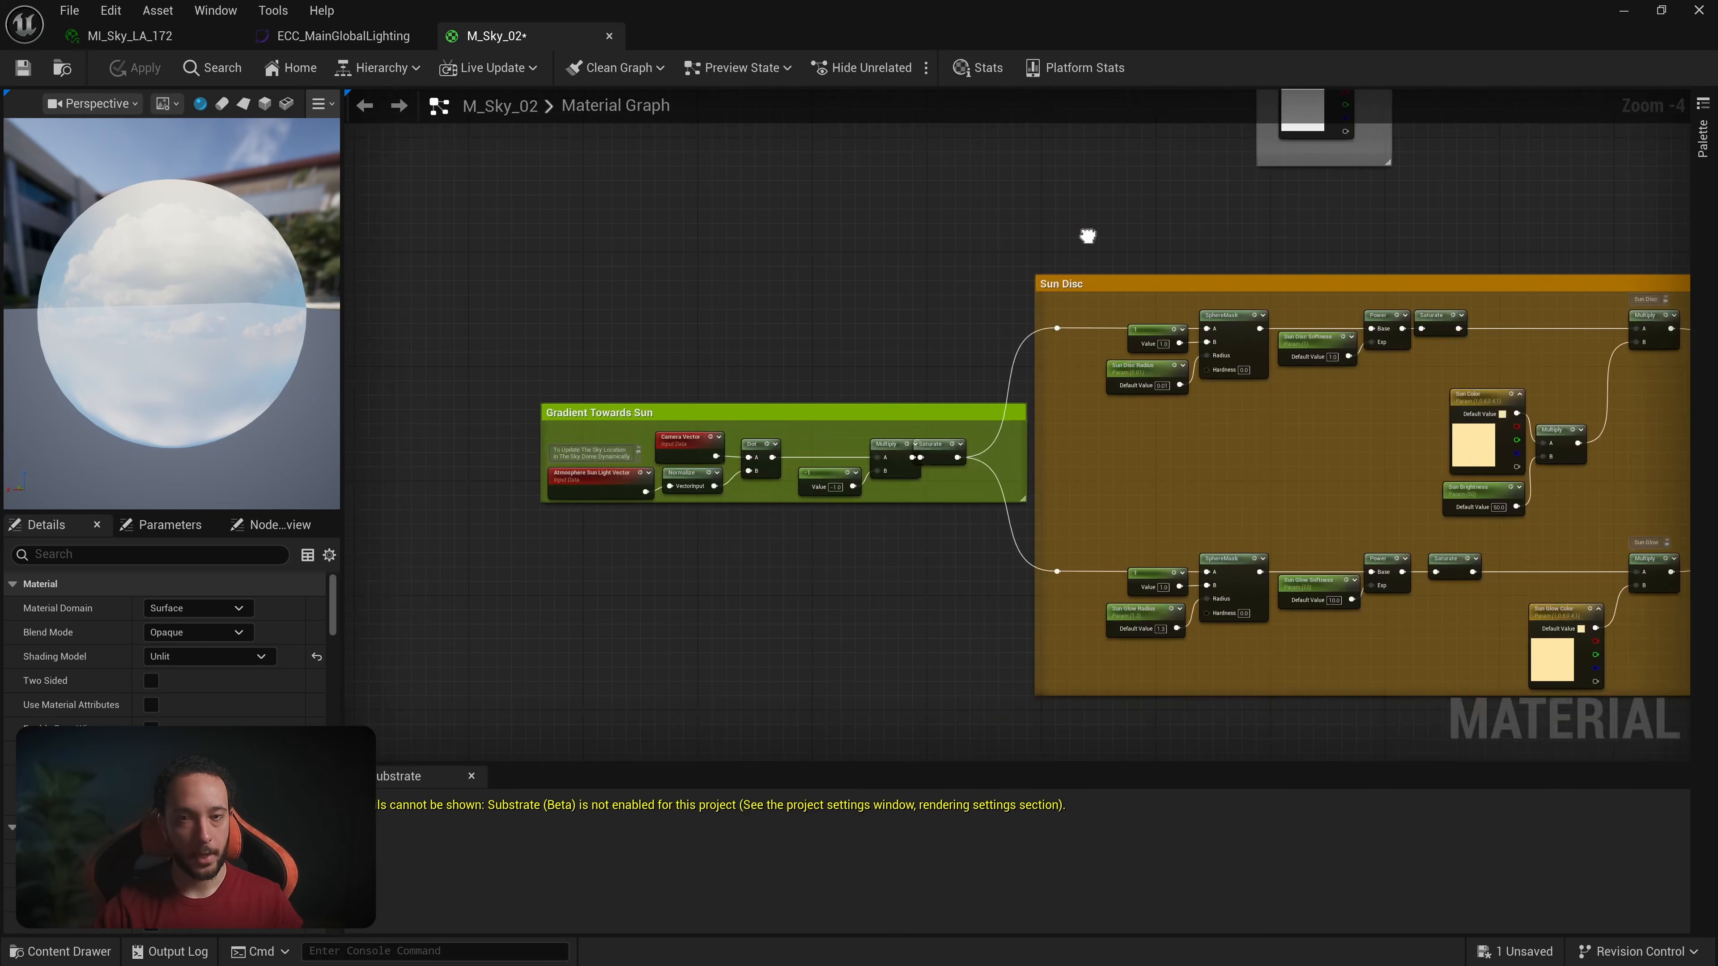
# Step: Examine the Sun Disc nodes and the final emissive output in the M_Sky_02 material graph, and return to the level
pyautogui.moveTo(822, 323); pyautogui.dragTo(344, 268, button='right')
pyautogui.scroll(-2, 581, 285)
pyautogui.scroll(2, 1163, 356)
pyautogui.scroll(2, 1163, 357)
pyautogui.scroll(-1, 675, 483)
pyautogui.moveTo(729, 486); pyautogui.dragTo(561, 420, button='right')
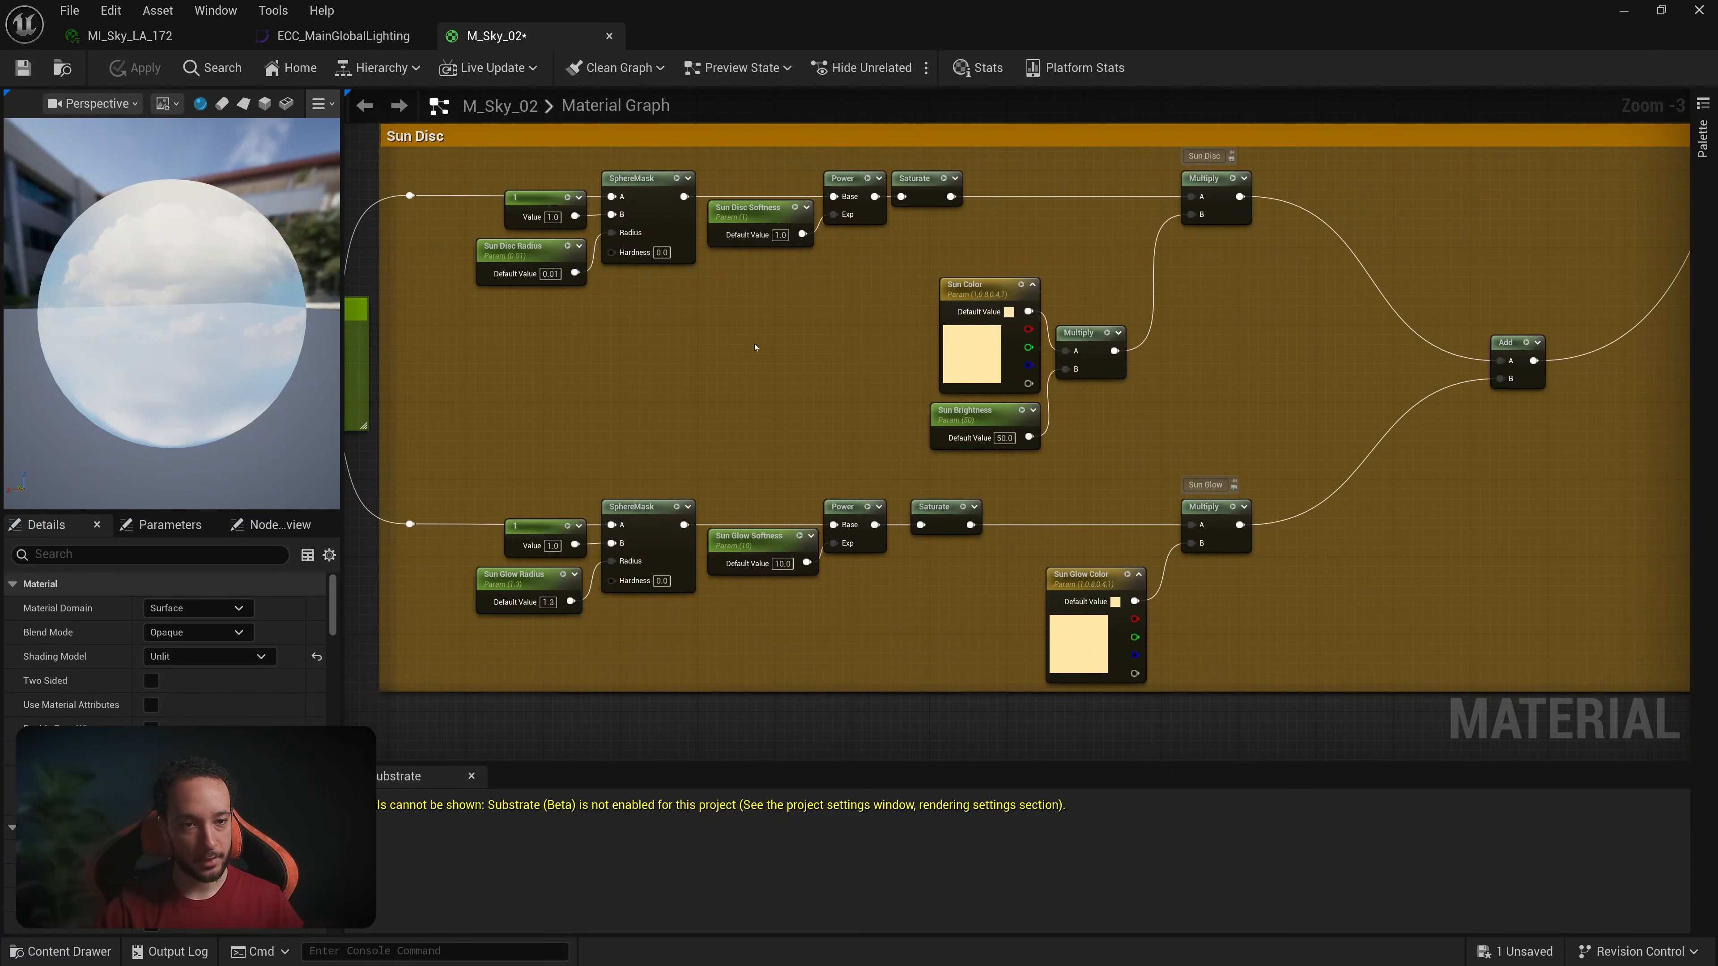
pyautogui.moveTo(1366, 374); pyautogui.dragTo(840, 629, button='right')
pyautogui.scroll(-1, 992, 479)
pyautogui.moveTo(1215, 101); pyautogui.dragTo(1009, 591, button='right')
pyautogui.scroll(2, 1009, 591)
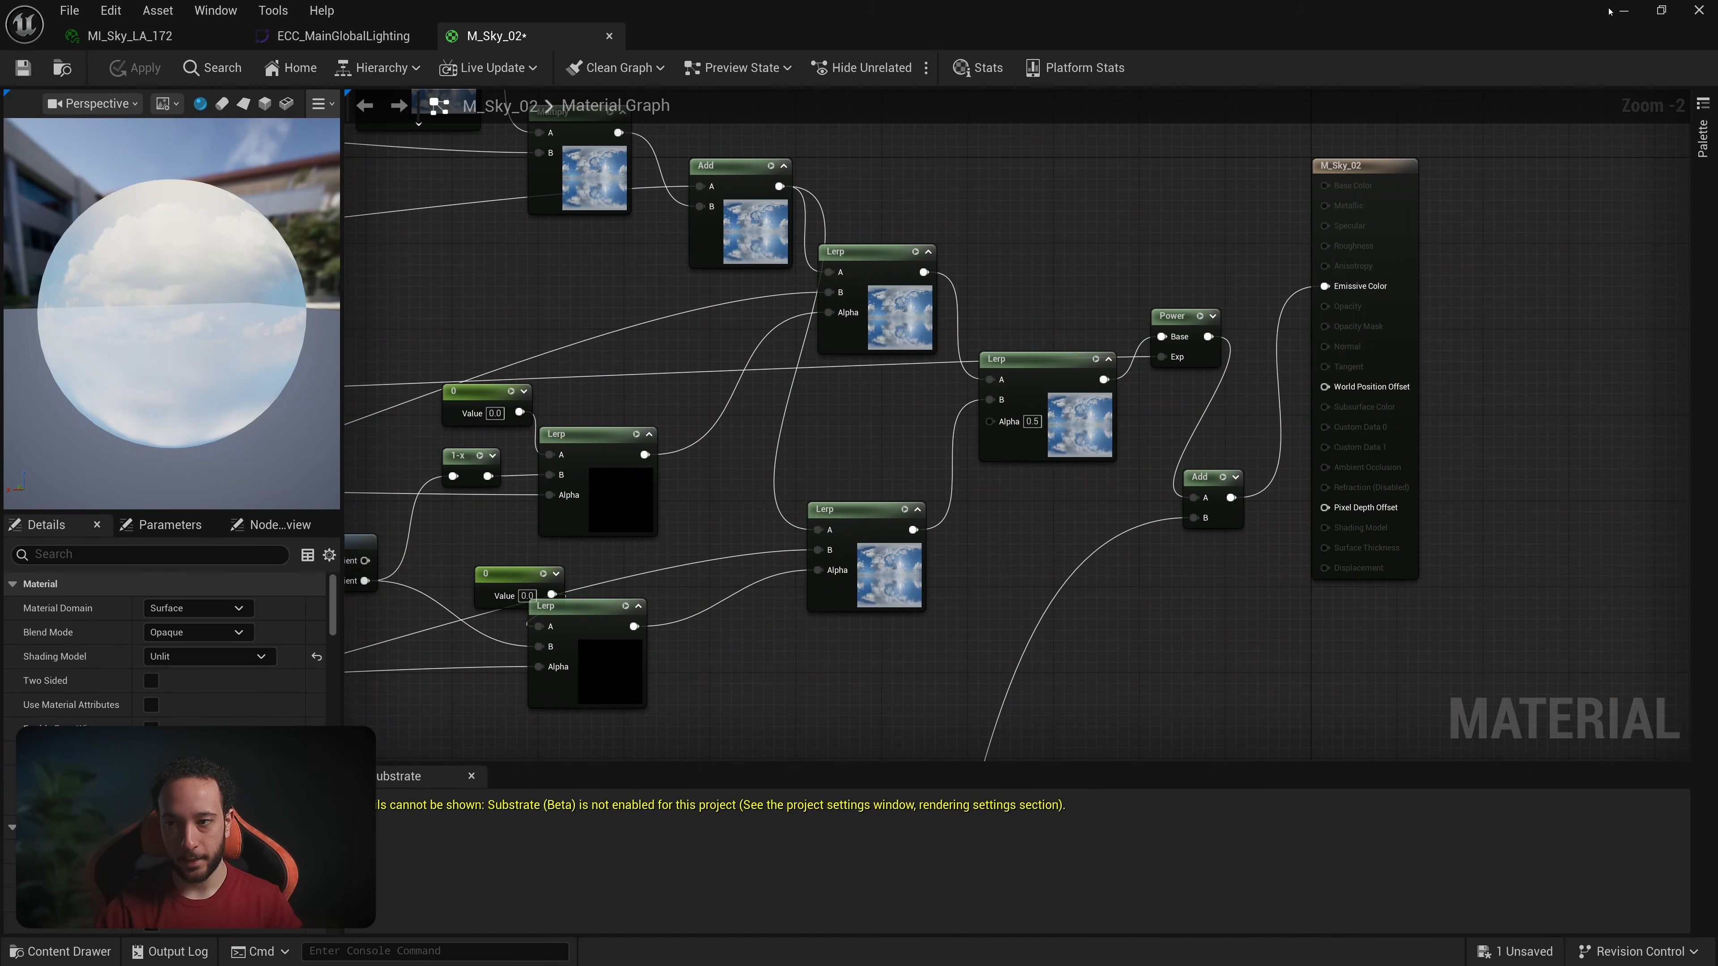
pyautogui.click(1622, 11)
# Step: Open the sky sphere's MI_Sky_LA_172 material instance in a small window beside the scene and expand its Sun Disc parameters
pyautogui.doubleClick(1529, 872)
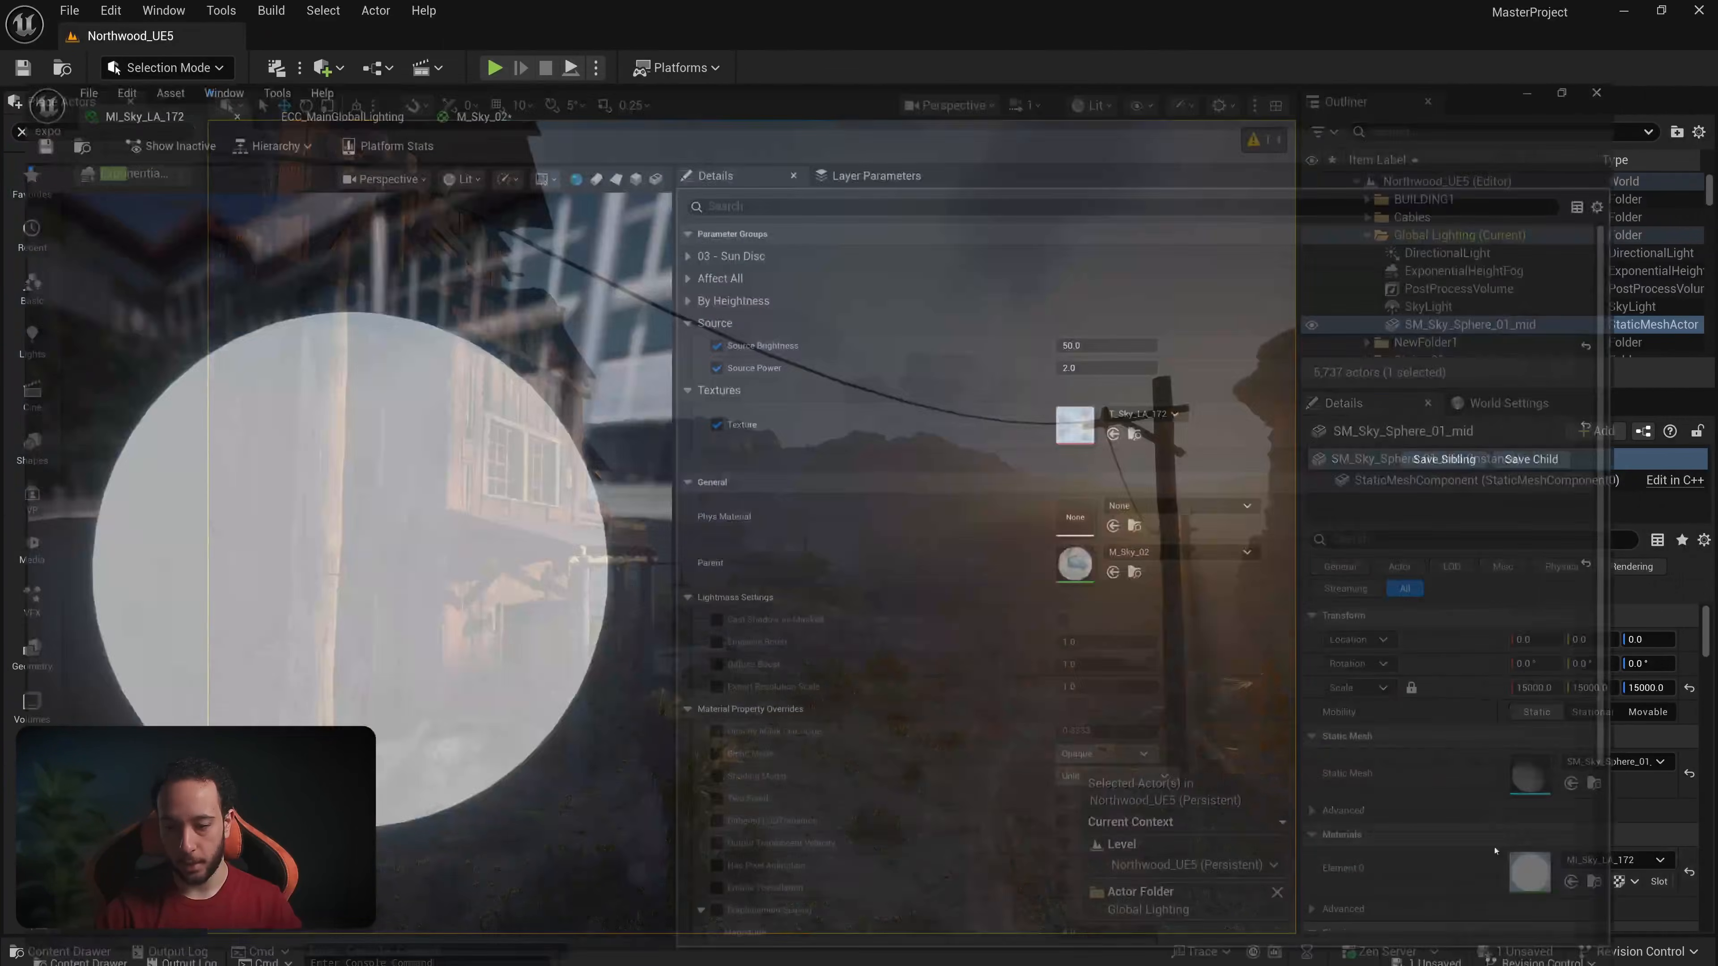
pyautogui.moveTo(995, 44); pyautogui.dragTo(1305, 131)
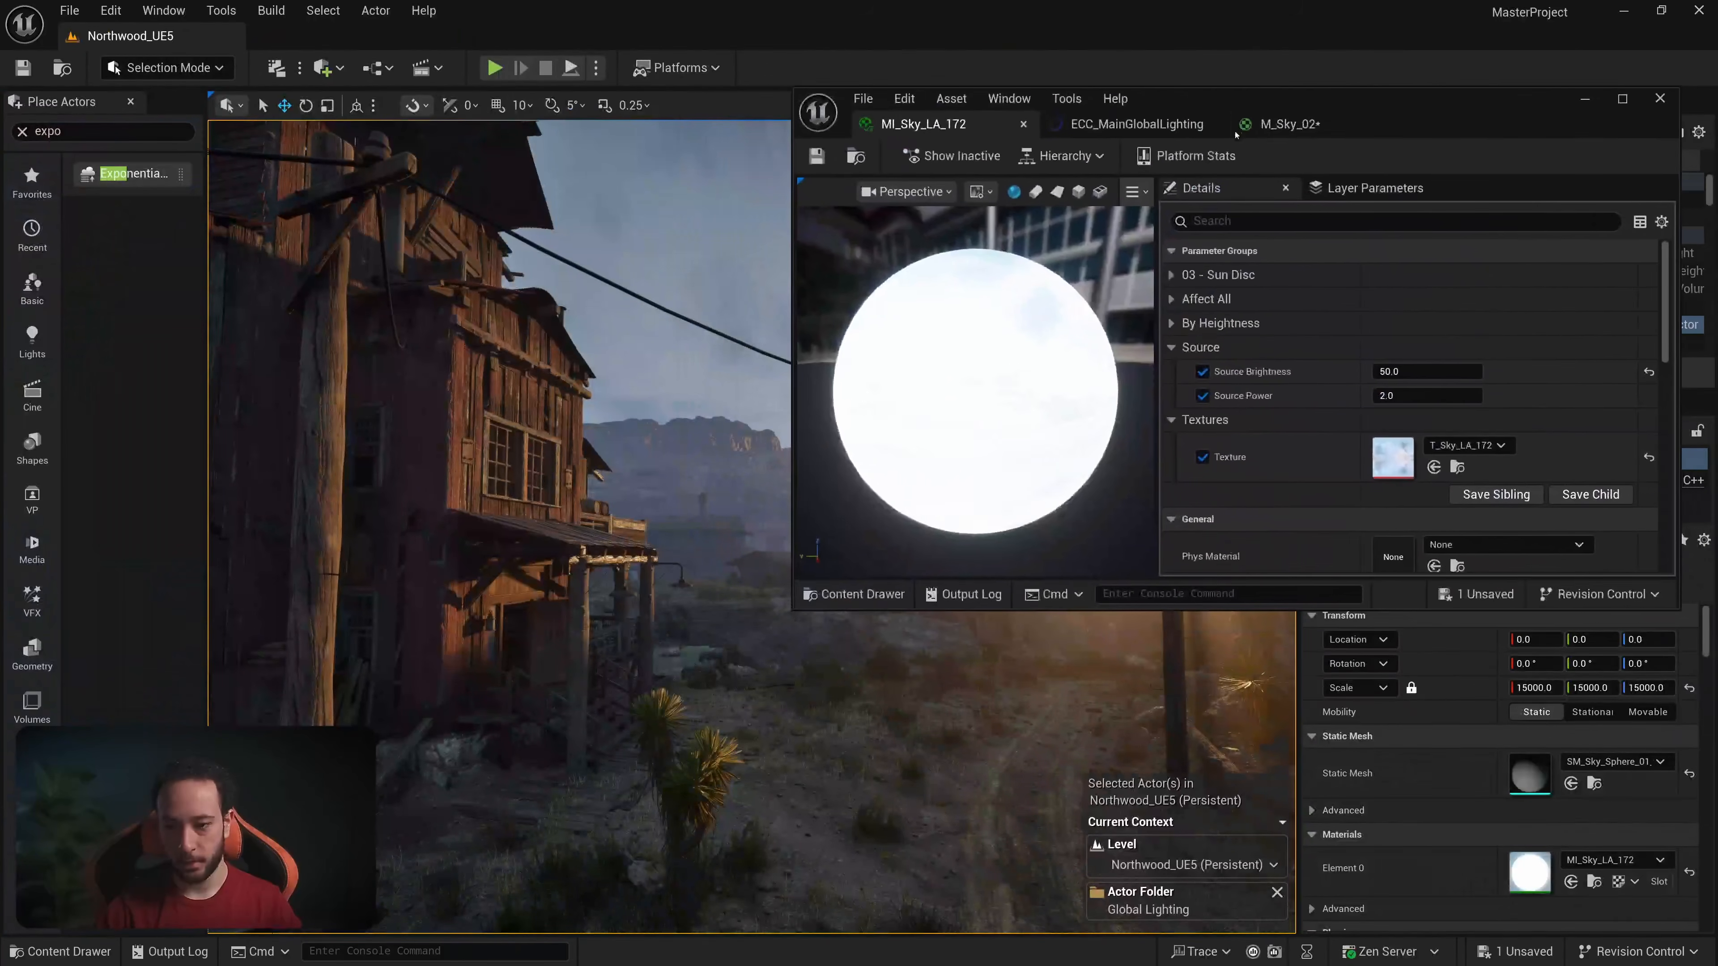
pyautogui.moveTo(798, 609); pyautogui.dragTo(1113, 655)
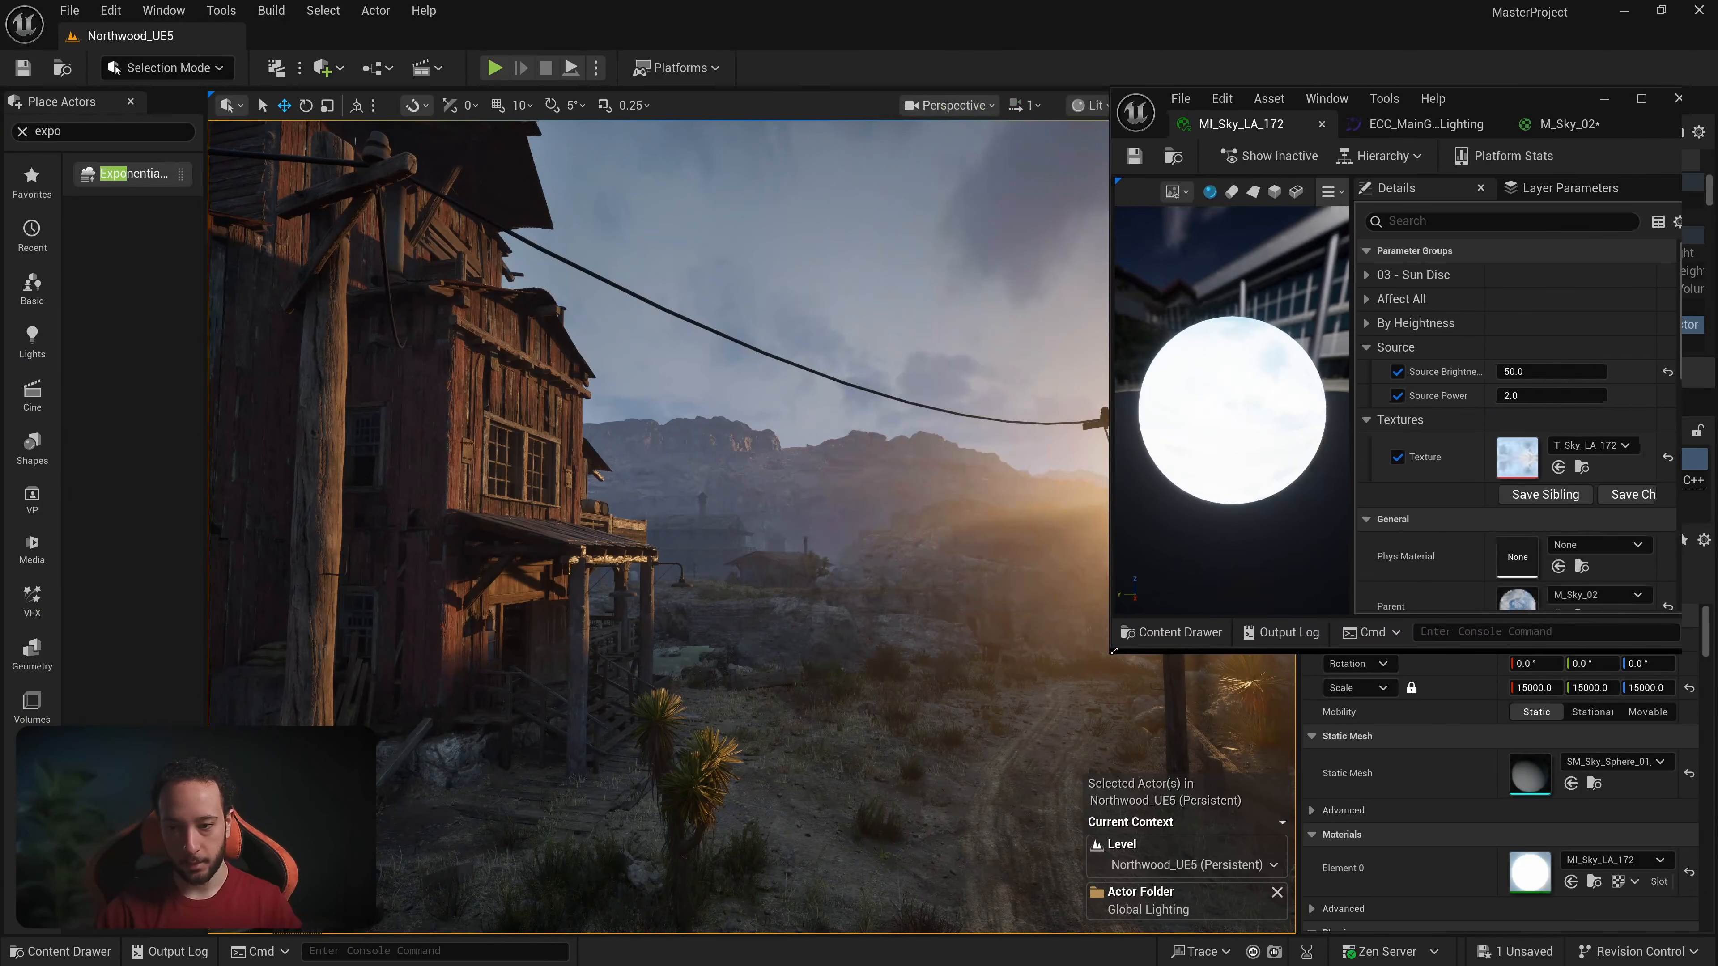
pyautogui.click(1358, 274)
# Step: Face the sun above the canyon and raise the sky material's Sun Brightness to 5000 and on to 50000
pyautogui.moveTo(973, 379); pyautogui.dragTo(1106, 348, button='right')
pyautogui.press('w')
pyautogui.press('e')
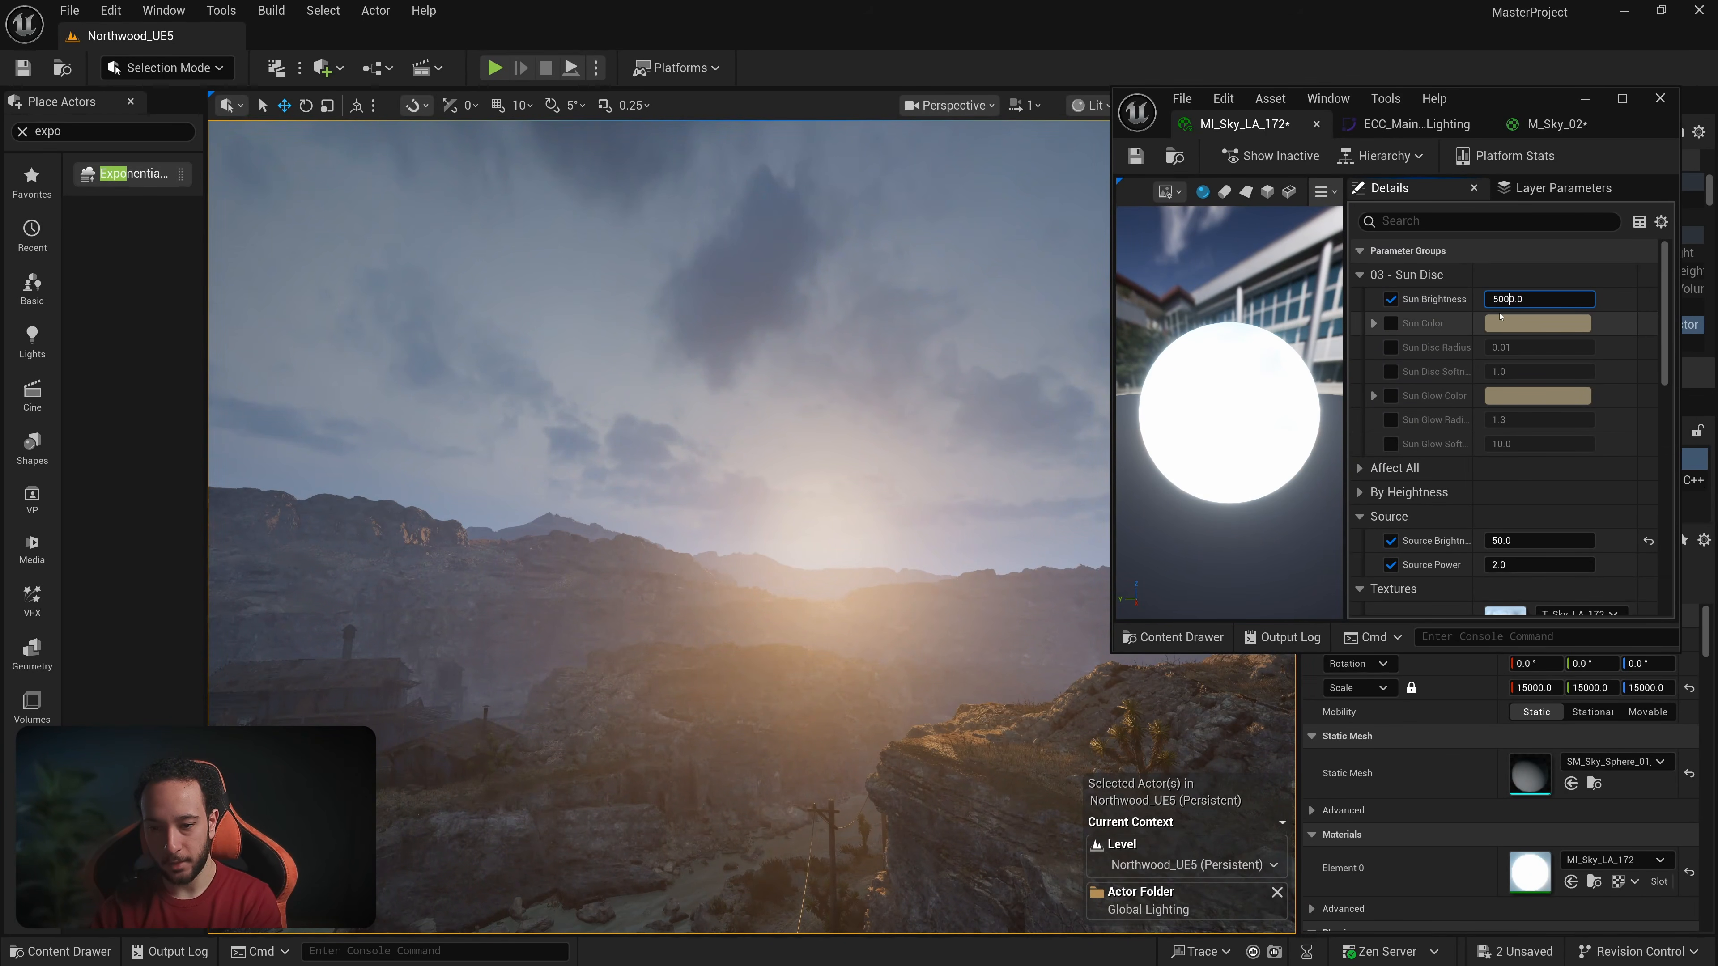
pyautogui.press('Return')
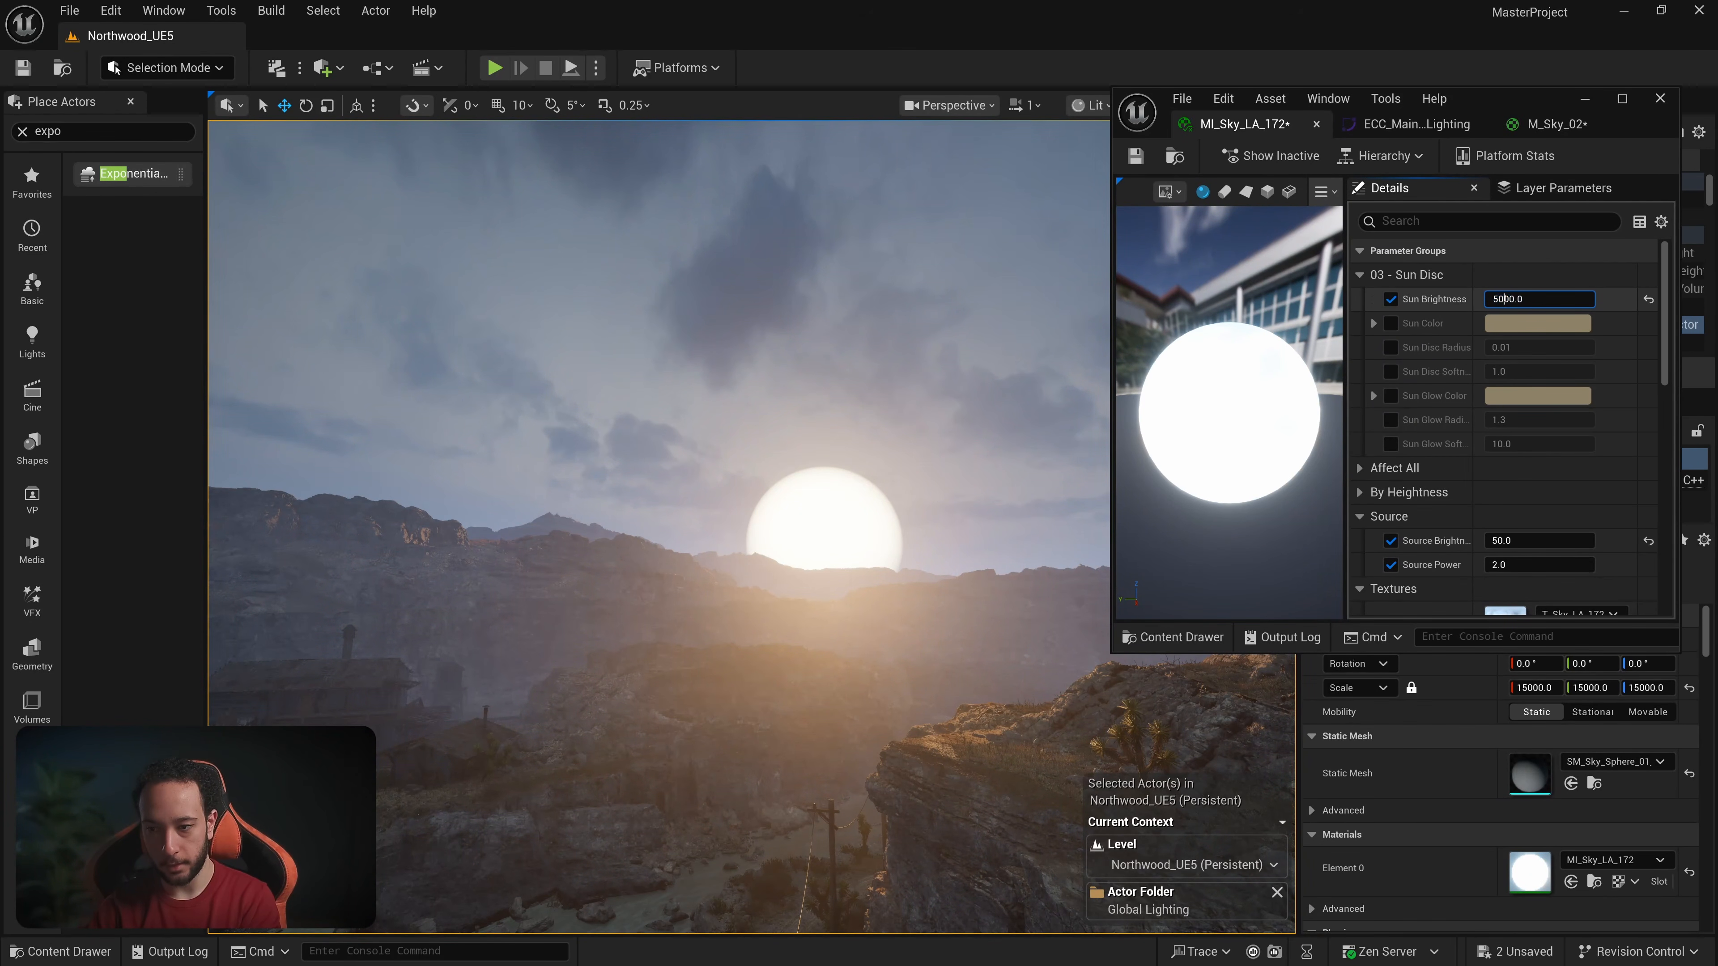
pyautogui.write('0')
pyautogui.press('Return')
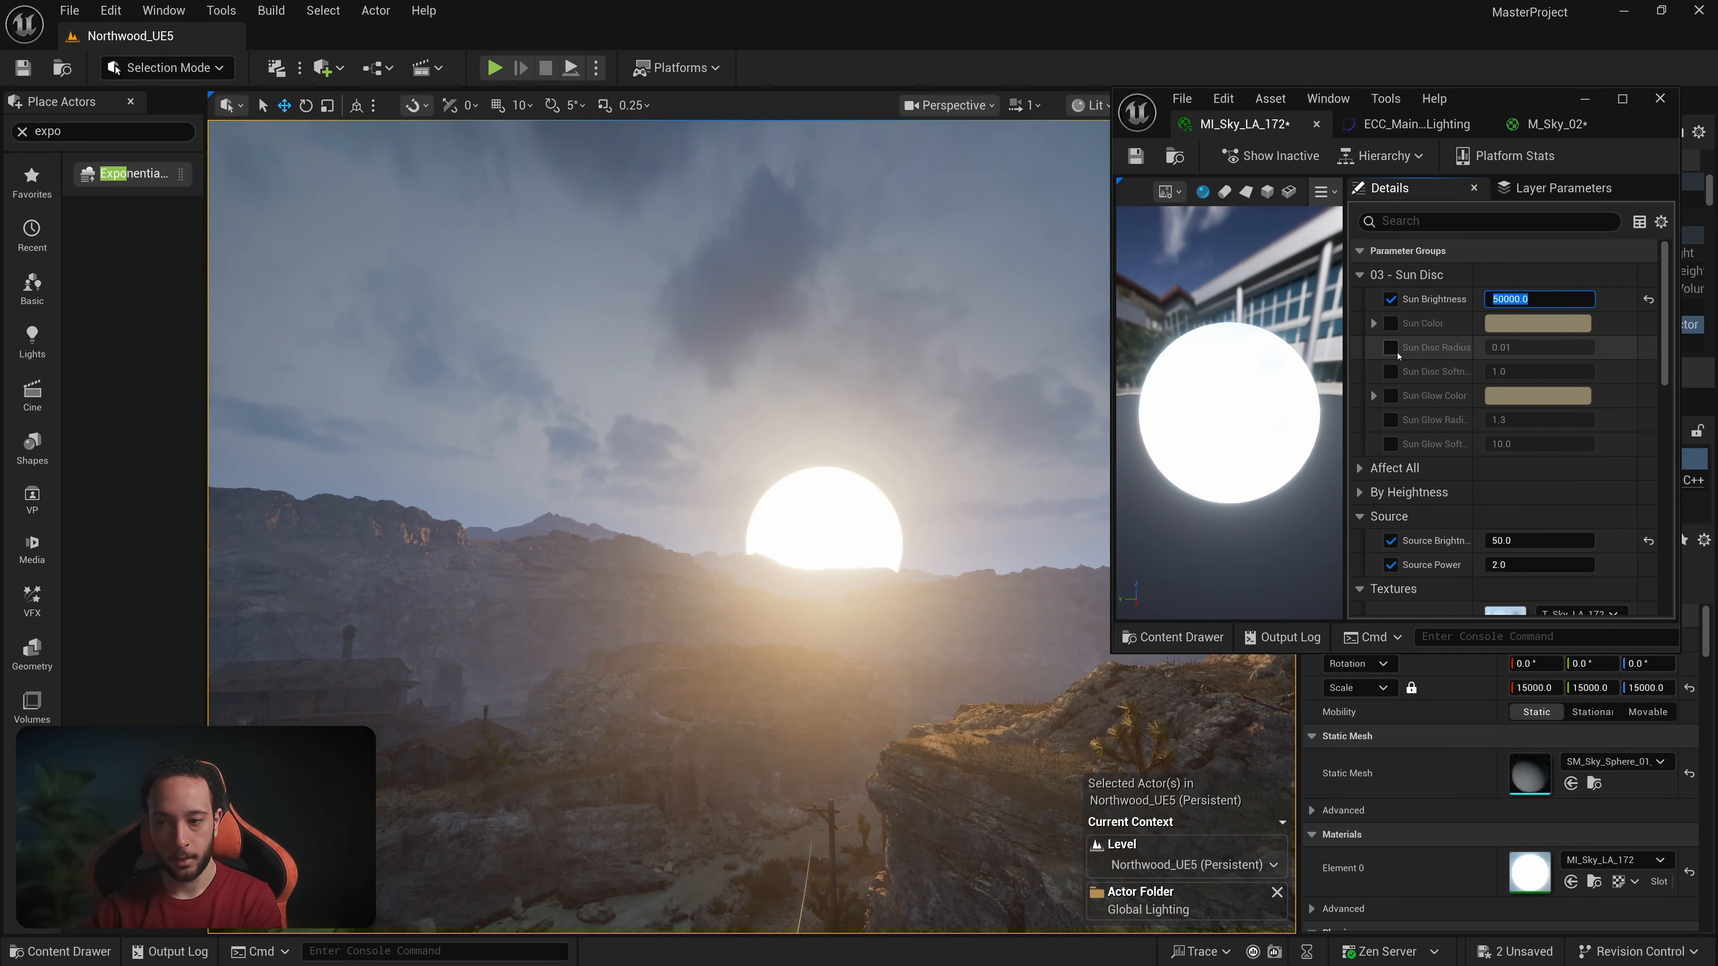
# Step: Override the Sun Disc Radius, try 0.0001 and 0.0002, and set it to 0.0005
pyautogui.write('1')
pyautogui.press('Return')
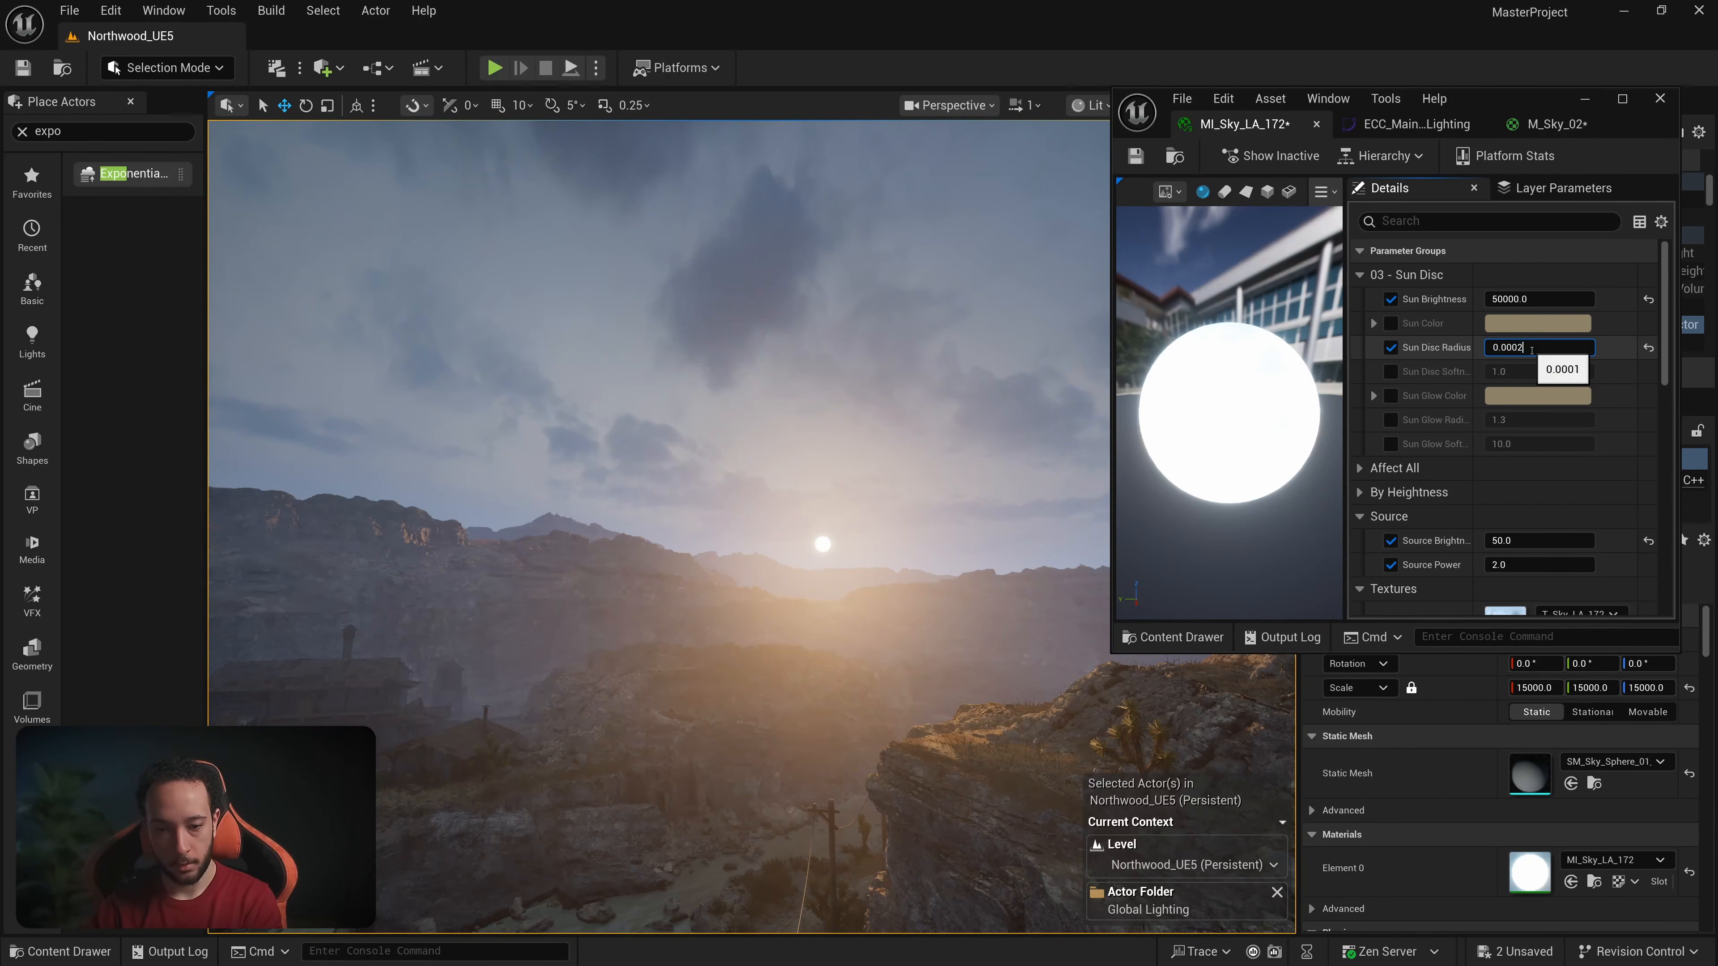
pyautogui.write('5')
pyautogui.press('Return')
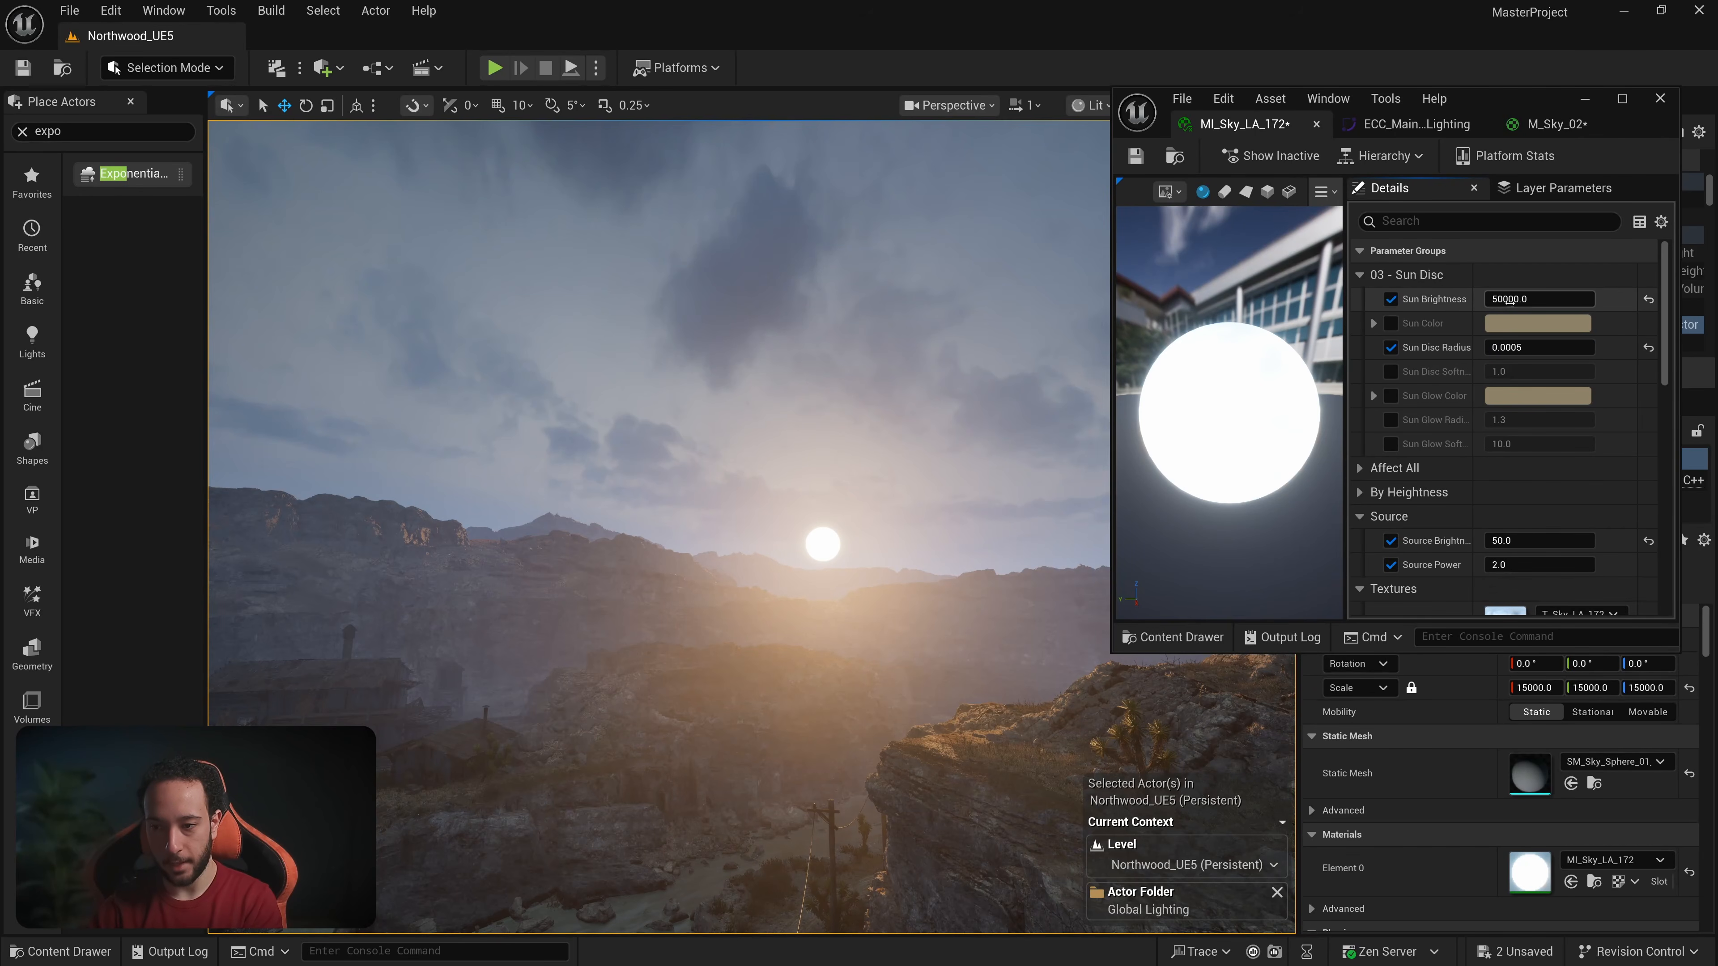
# Step: Raise the sky material's Sun Brightness to 5000000 and change its Sun Color to orange, hex FF8753FF
pyautogui.press('Return')
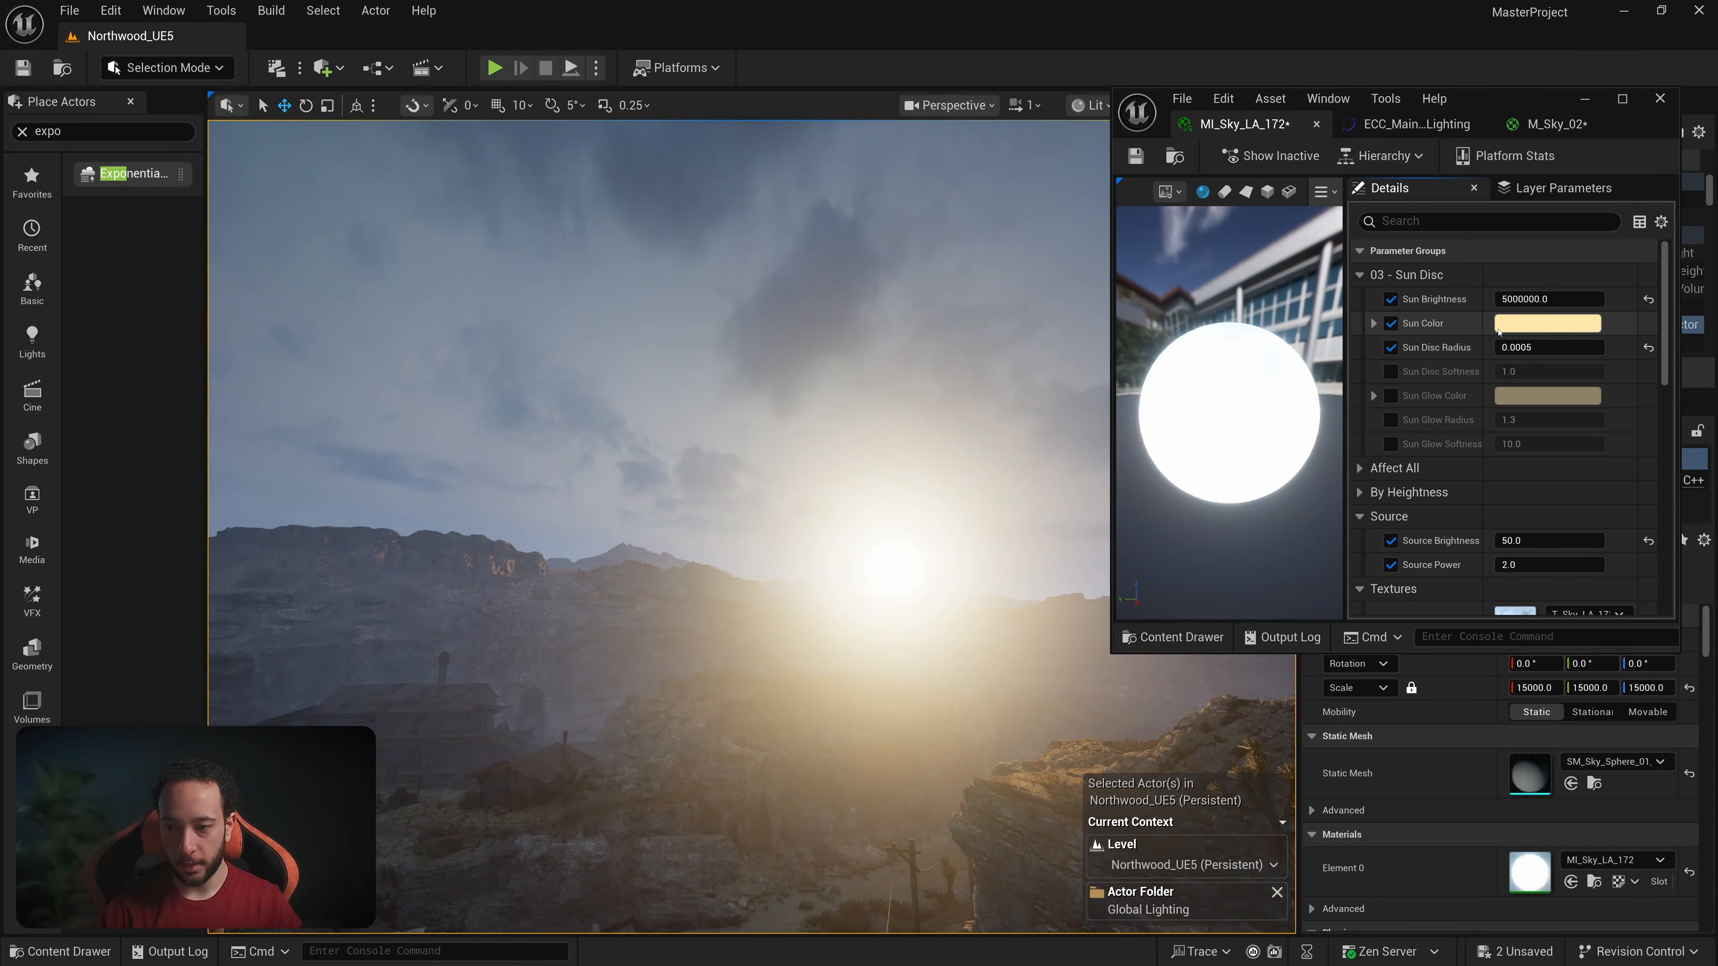
pyautogui.rightClick(1498, 330)
pyautogui.click(1499, 330)
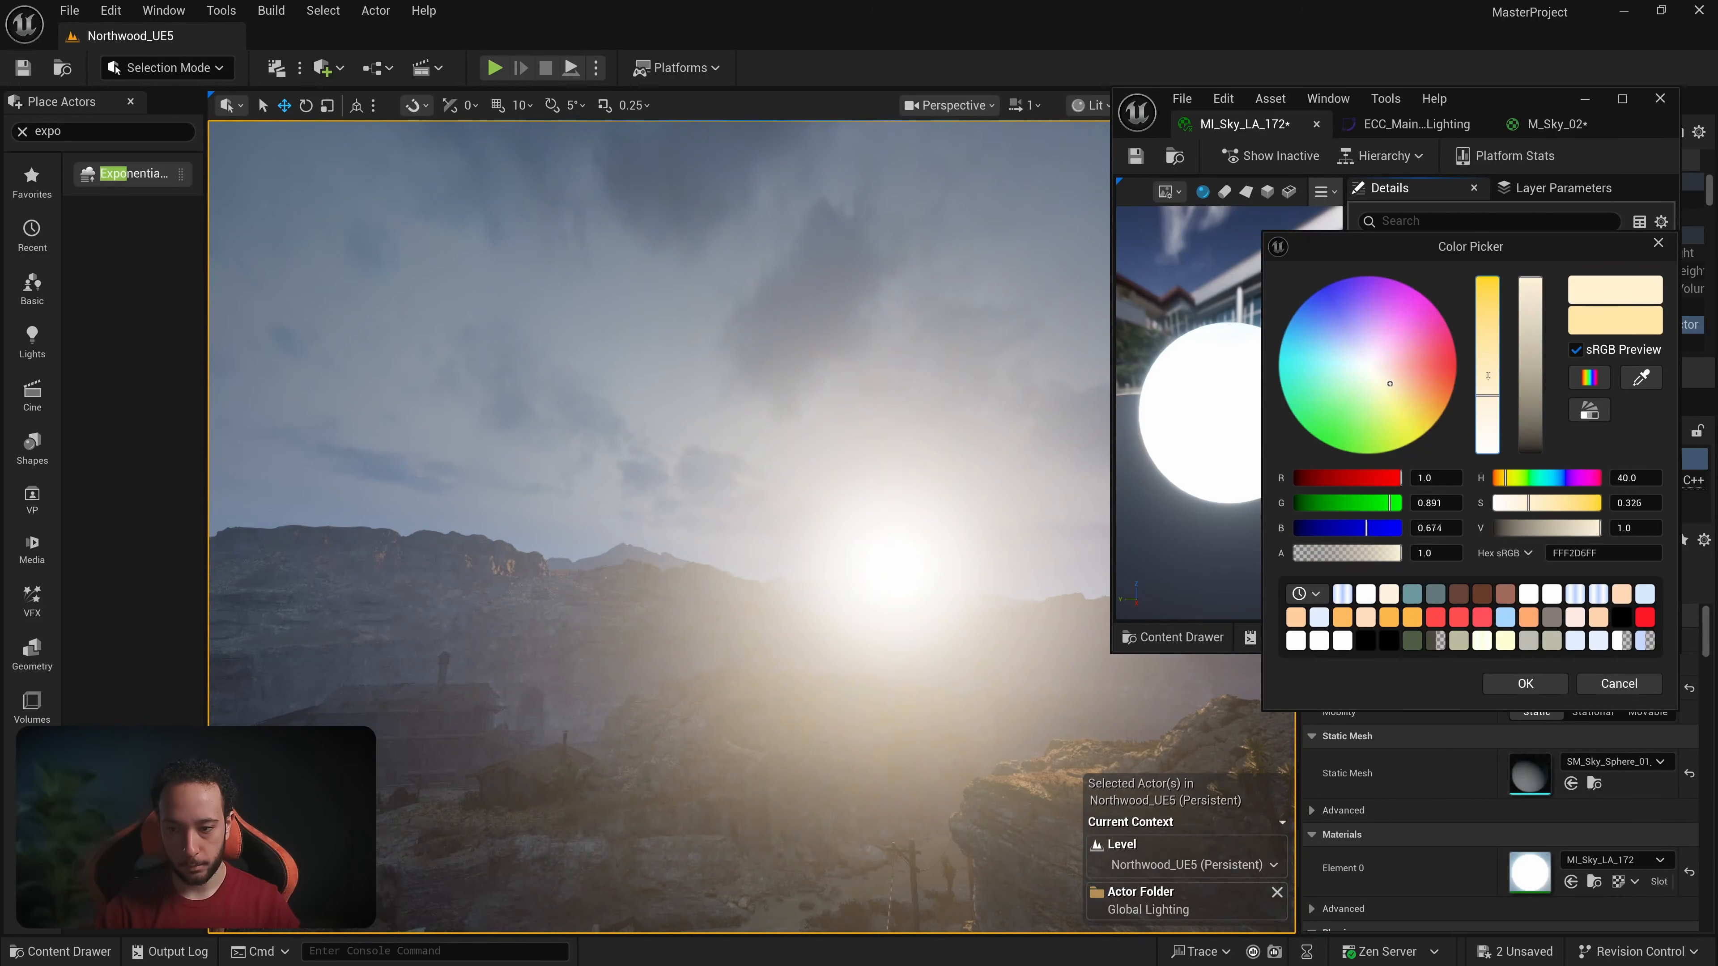
pyautogui.moveTo(1488, 381); pyautogui.dragTo(1482, 262)
pyautogui.moveTo(1636, 478); pyautogui.dragTo(1629, 478)
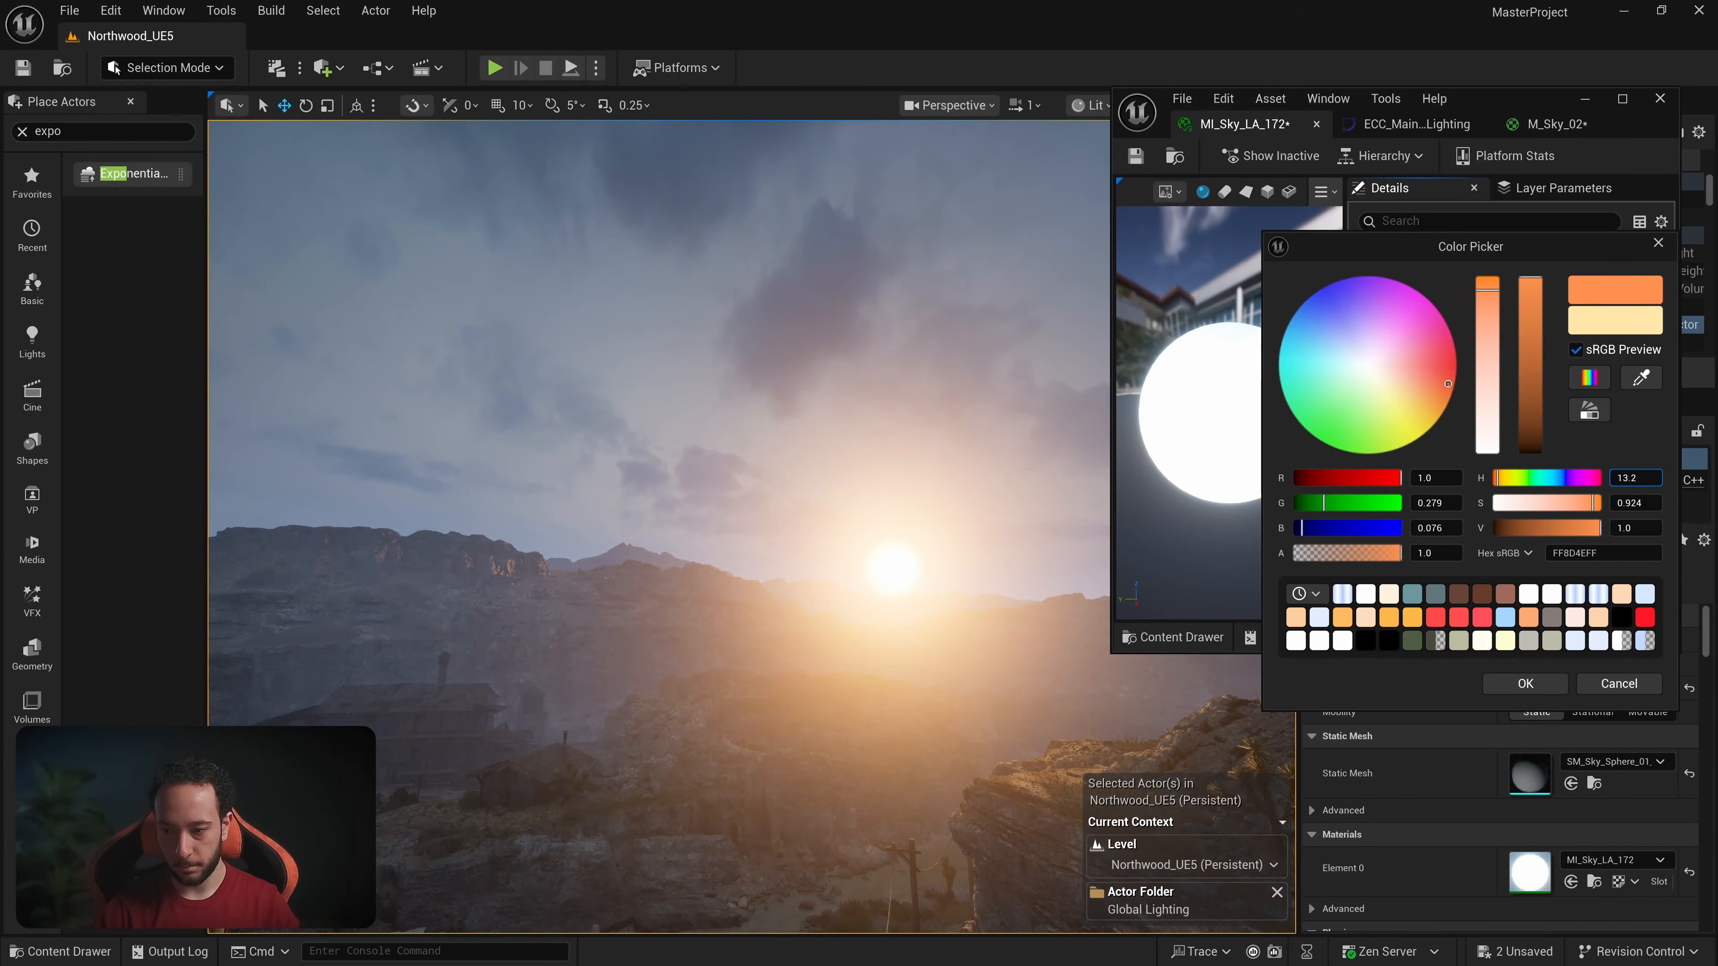
pyautogui.moveTo(1487, 289); pyautogui.dragTo(1492, 292)
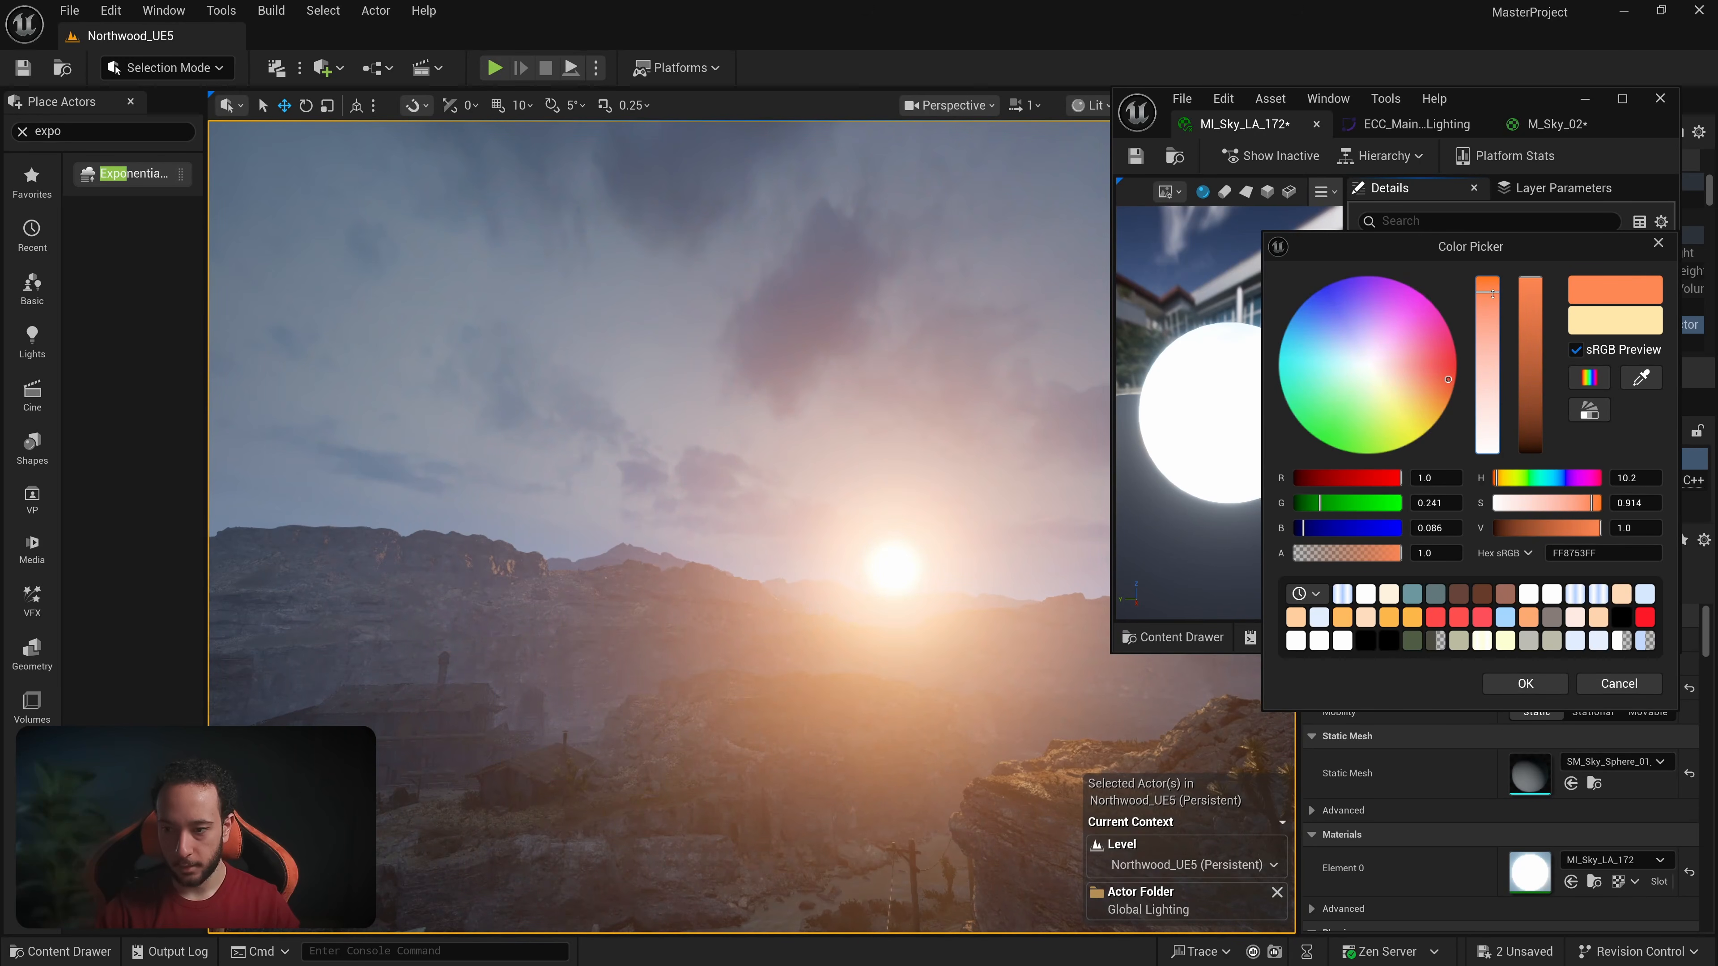
pyautogui.click(1518, 682)
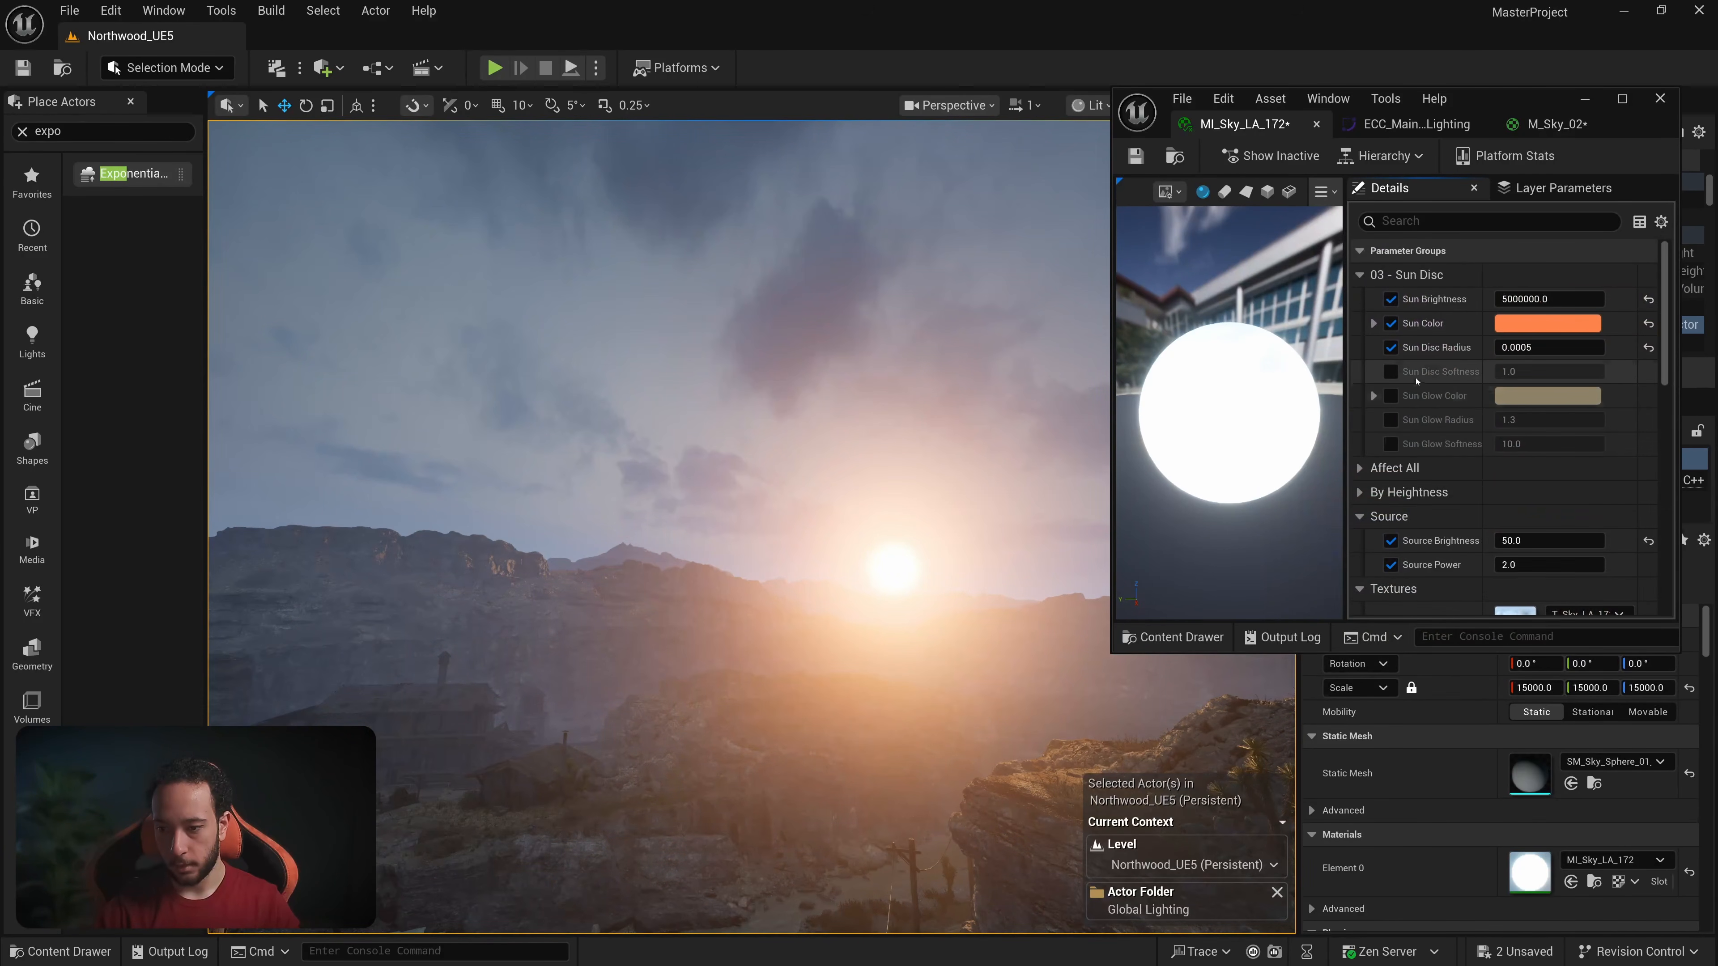
# Step: Copy the orange Sun Color value onto the Sun Glow Color
pyautogui.rightClick(1539, 331)
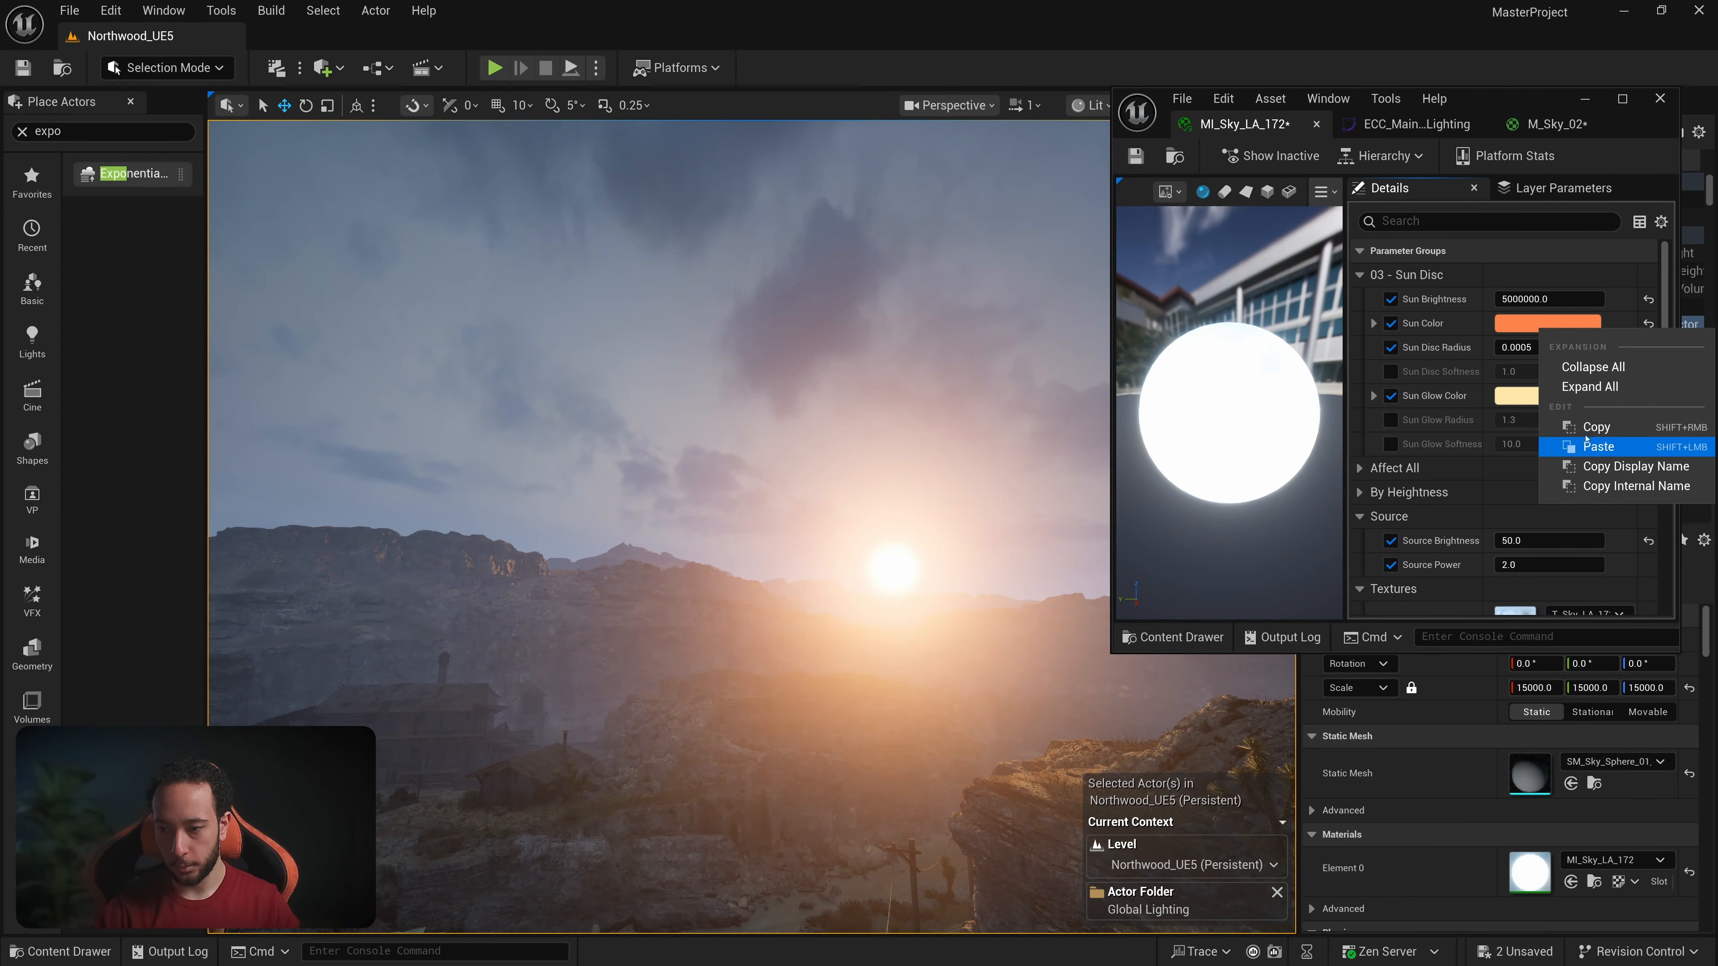
pyautogui.click(1586, 431)
pyautogui.rightClick(1543, 403)
pyautogui.click(1588, 526)
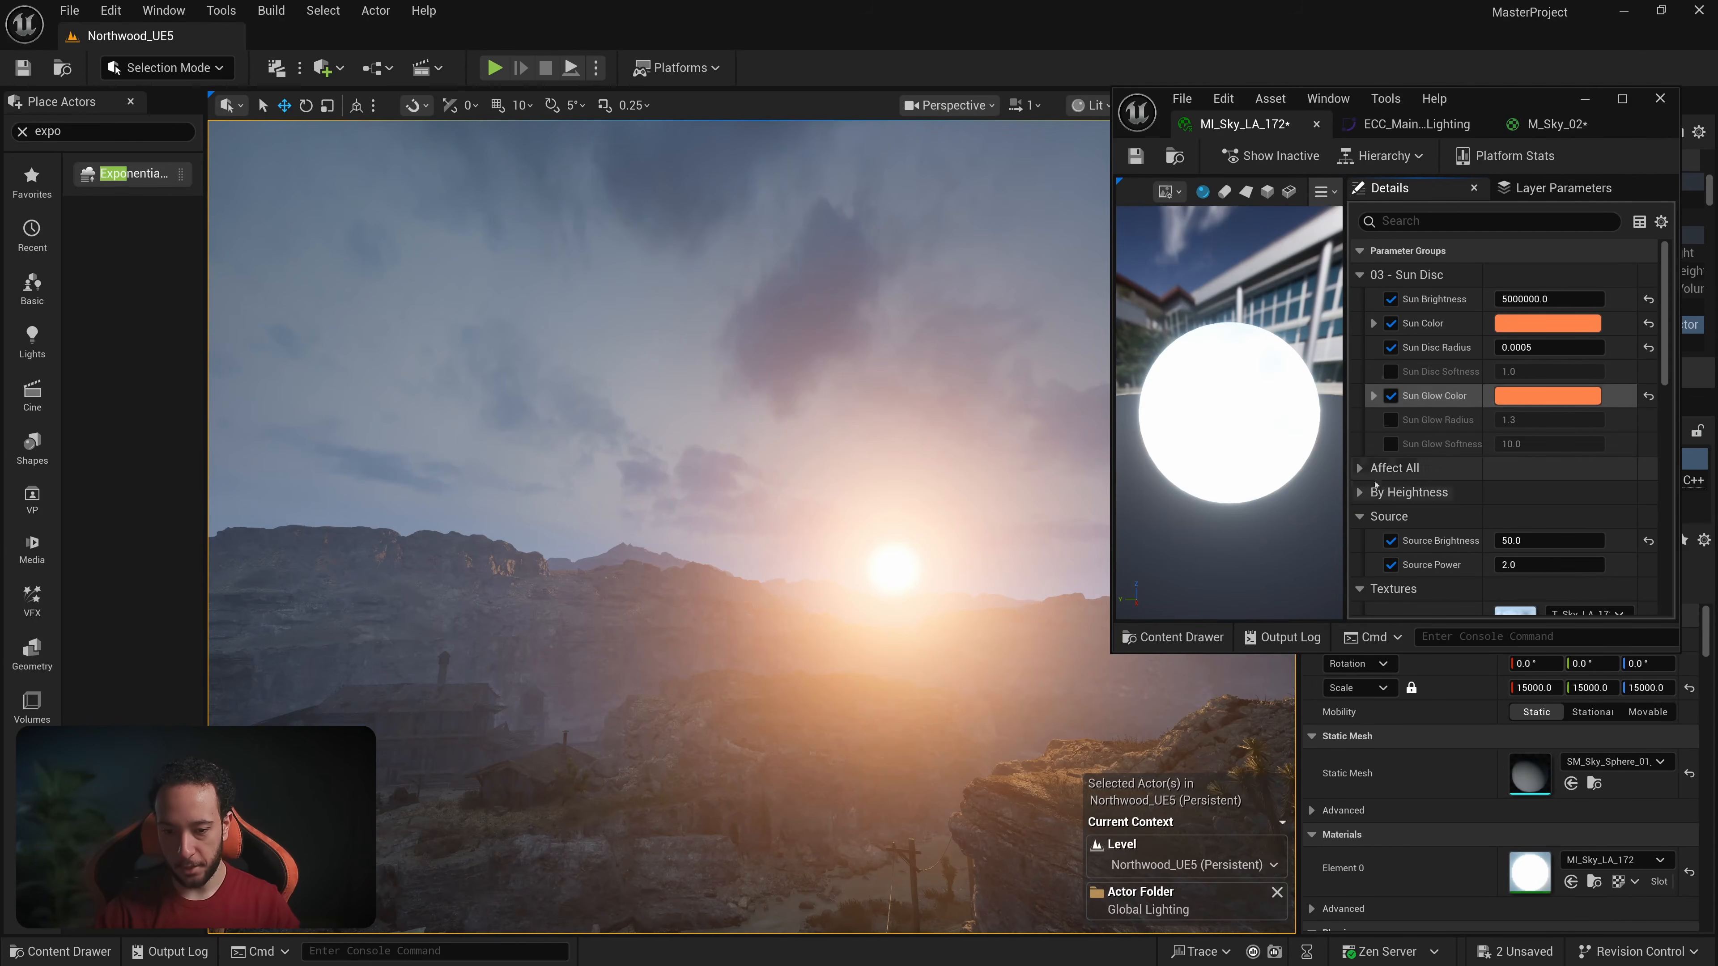
# Step: Try raising the Sun Disc Softness to about 6 and reset it to its default
pyautogui.click(1390, 372)
pyautogui.moveTo(1543, 377); pyautogui.dragTo(1629, 371)
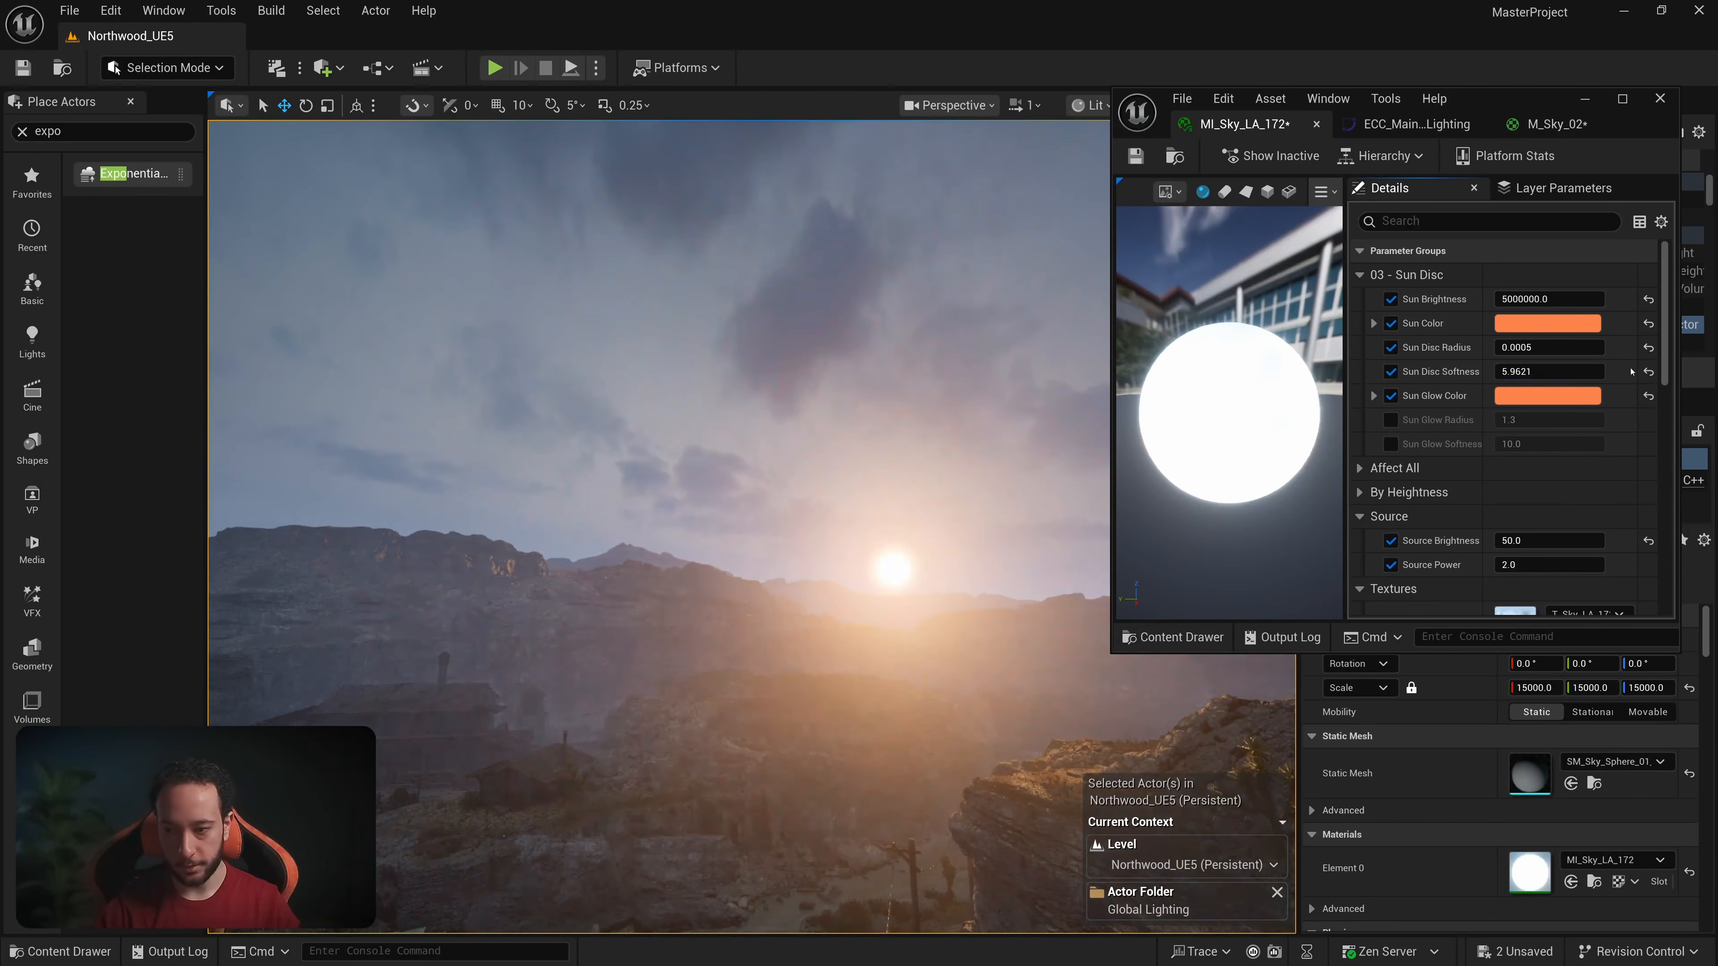
pyautogui.click(1648, 373)
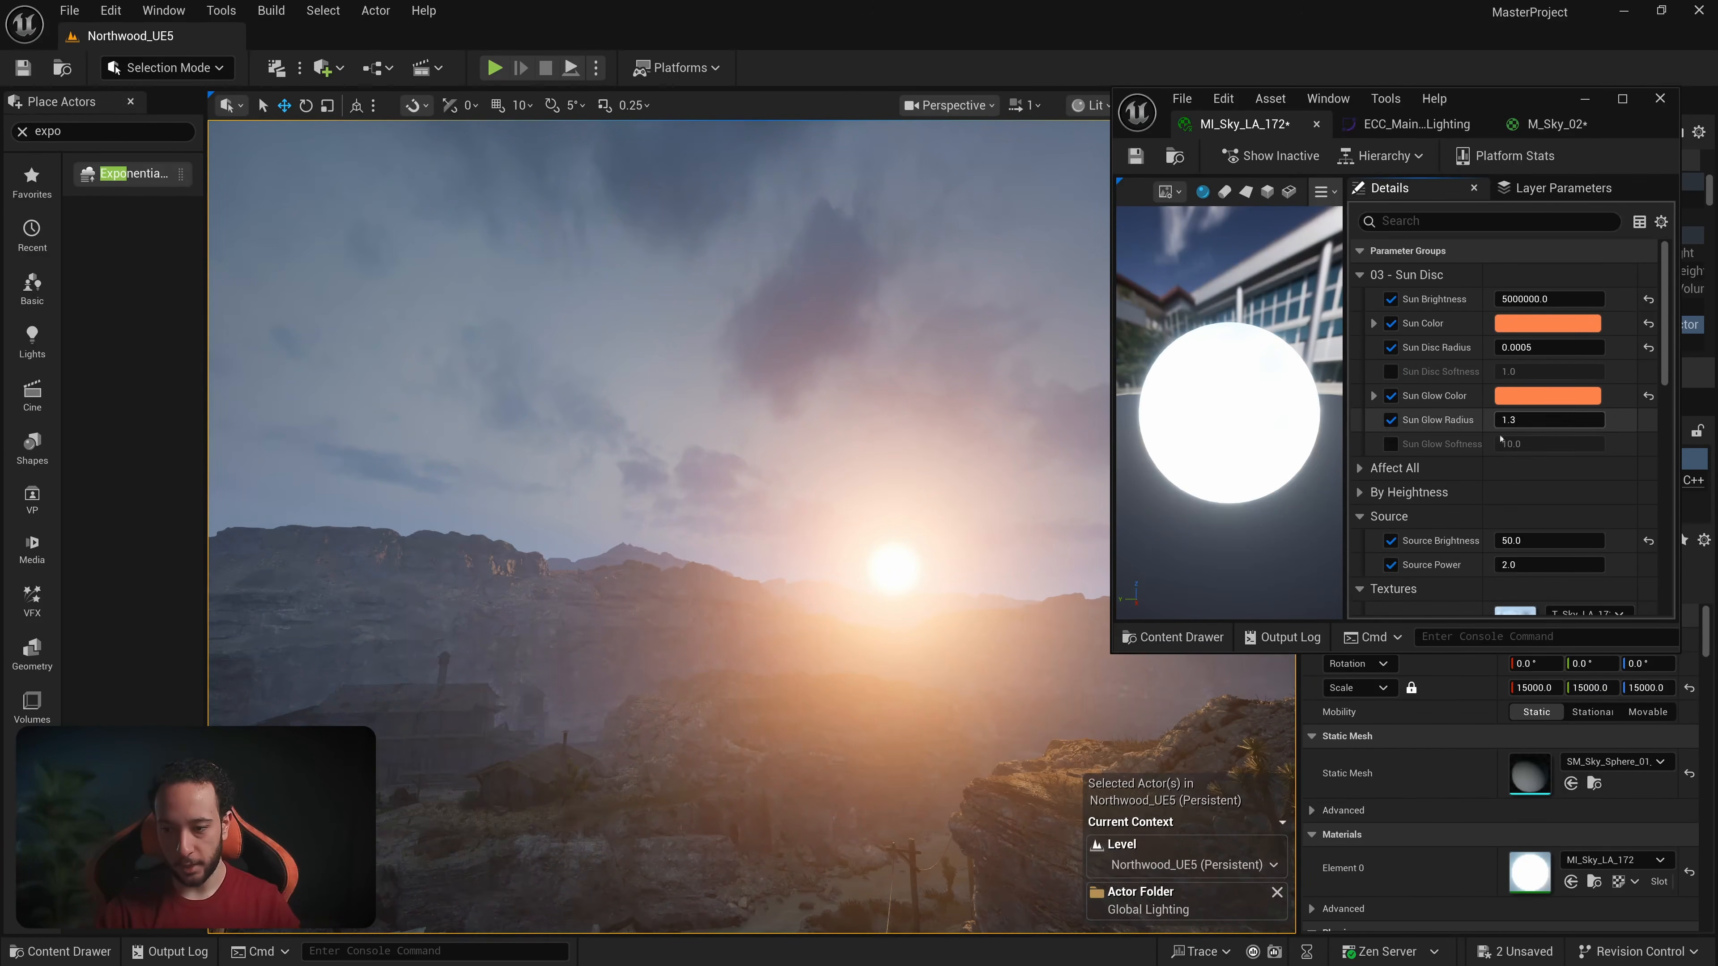
# Step: Override the Sun Glow Radius and Sun Glow Softness, check the sun from the street, and minimise the material instance window
pyautogui.click(1390, 444)
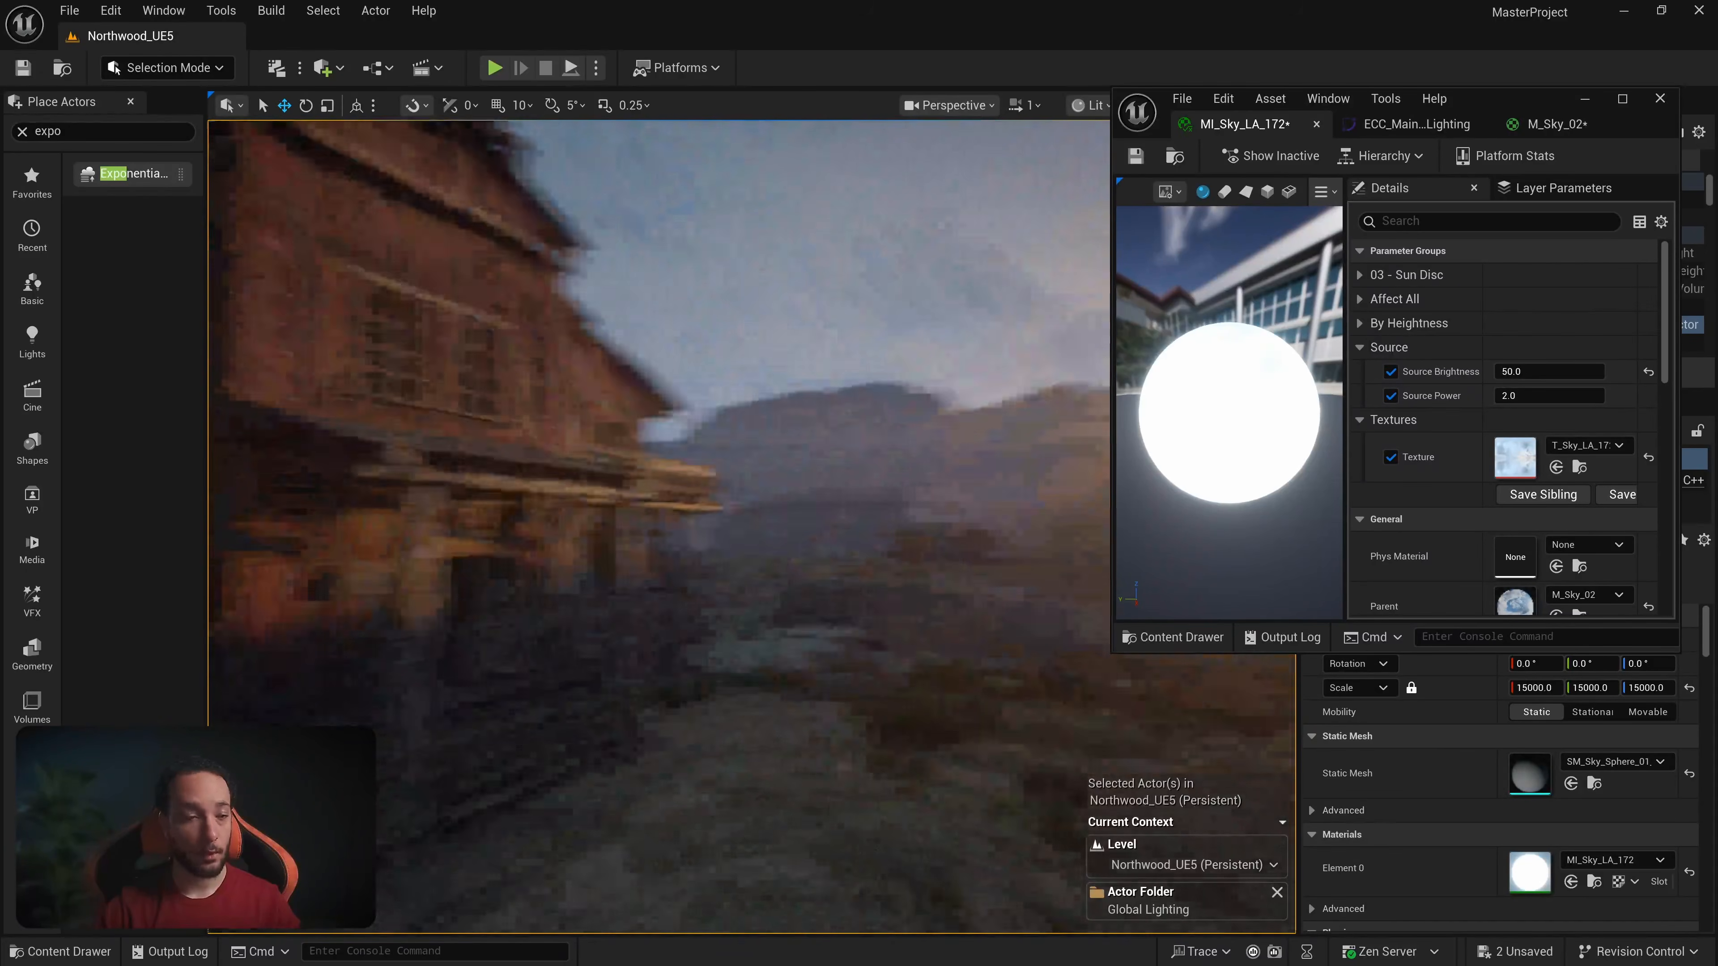
pyautogui.moveTo(918, 433); pyautogui.dragTo(1069, 432, button='right')
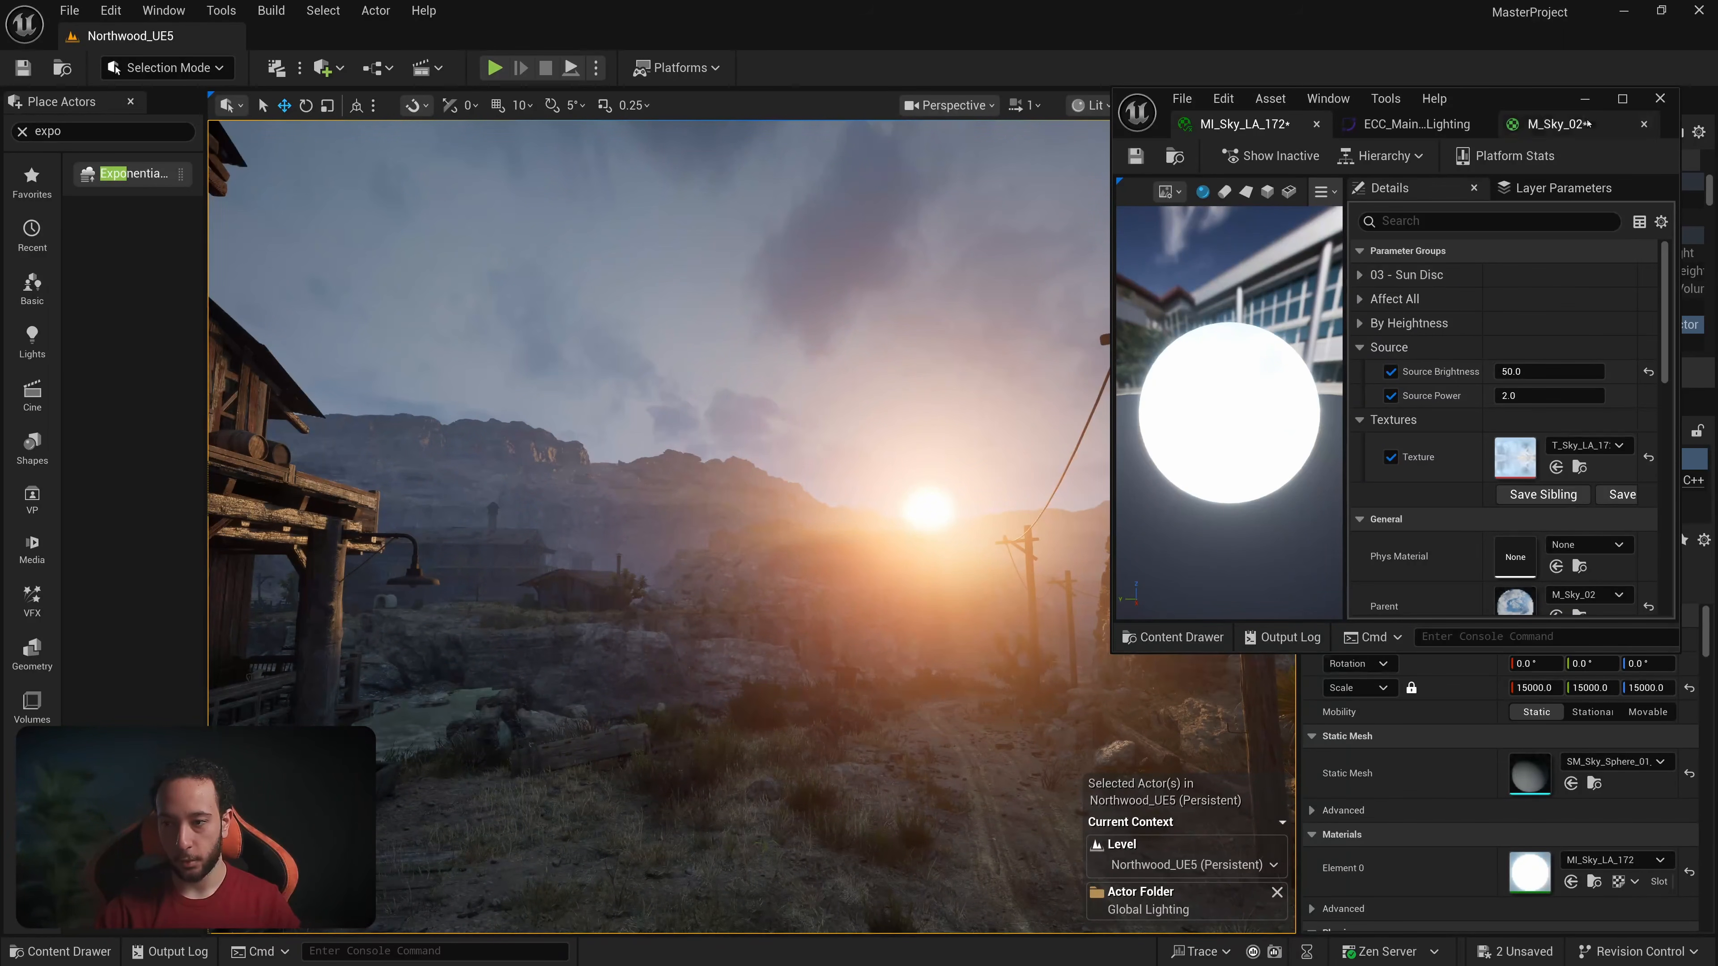
pyautogui.click(1585, 99)
# Step: Set the ExponentialHeightFog's volumetric Scattering Distribution to 0.8
pyautogui.press('s')
pyautogui.moveTo(1000, 541); pyautogui.dragTo(879, 535, button='right')
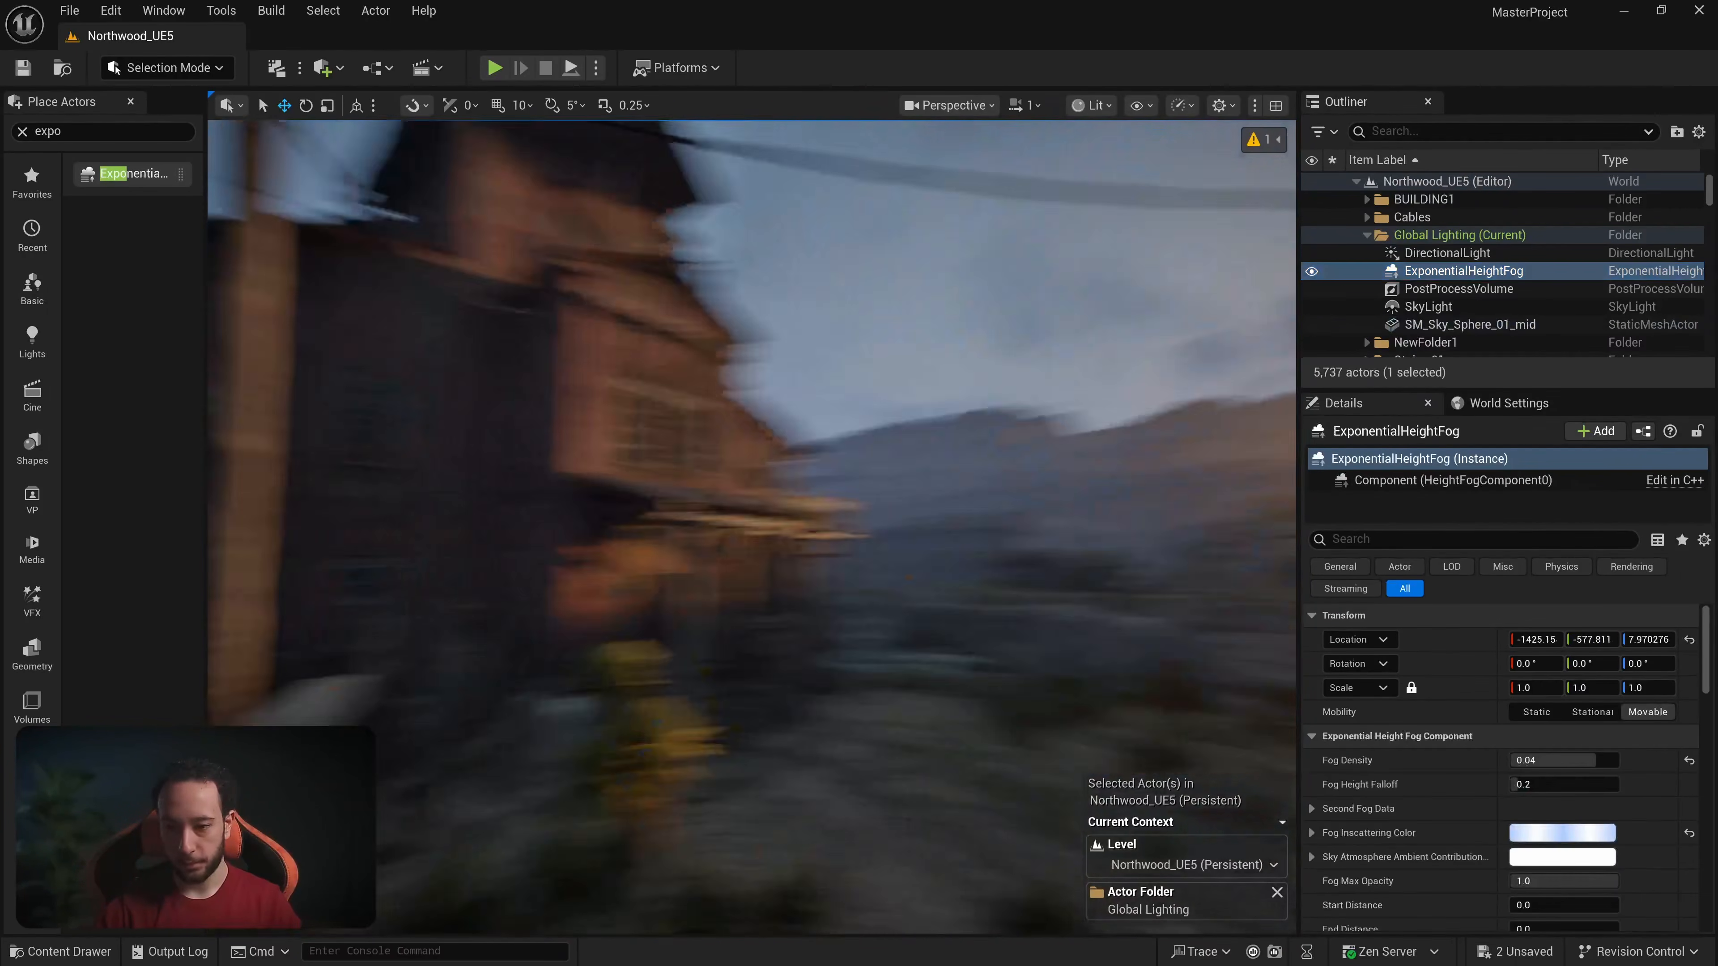
pyautogui.moveTo(812, 514); pyautogui.dragTo(933, 517, button='right')
pyautogui.press('w')
pyautogui.scroll(-3, 1565, 780)
pyautogui.scroll(-5, 1564, 780)
pyautogui.moveTo(1548, 724); pyautogui.dragTo(1609, 725)
pyautogui.click(1554, 728)
pyautogui.write('.8')
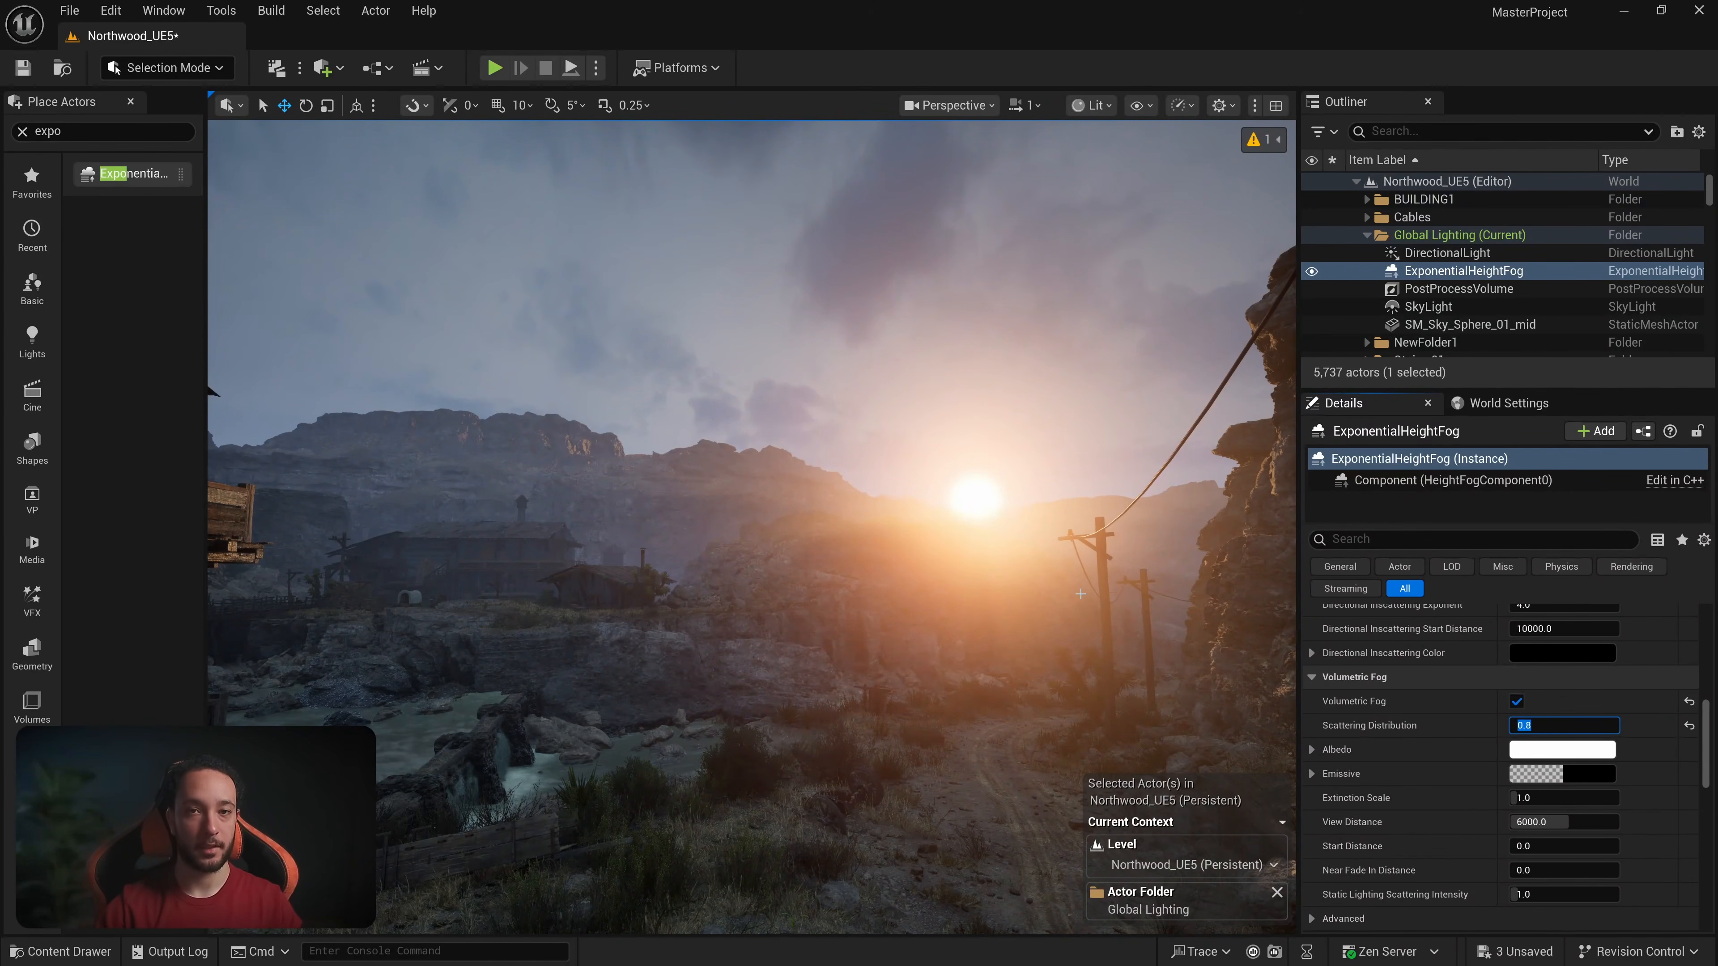
# Step: Try rotating the SM_Sky_Sphere_01_mid sky sphere about its vertical axis and undo the rotation
pyautogui.press('s')
pyautogui.moveTo(1019, 587); pyautogui.dragTo(977, 586, button='right')
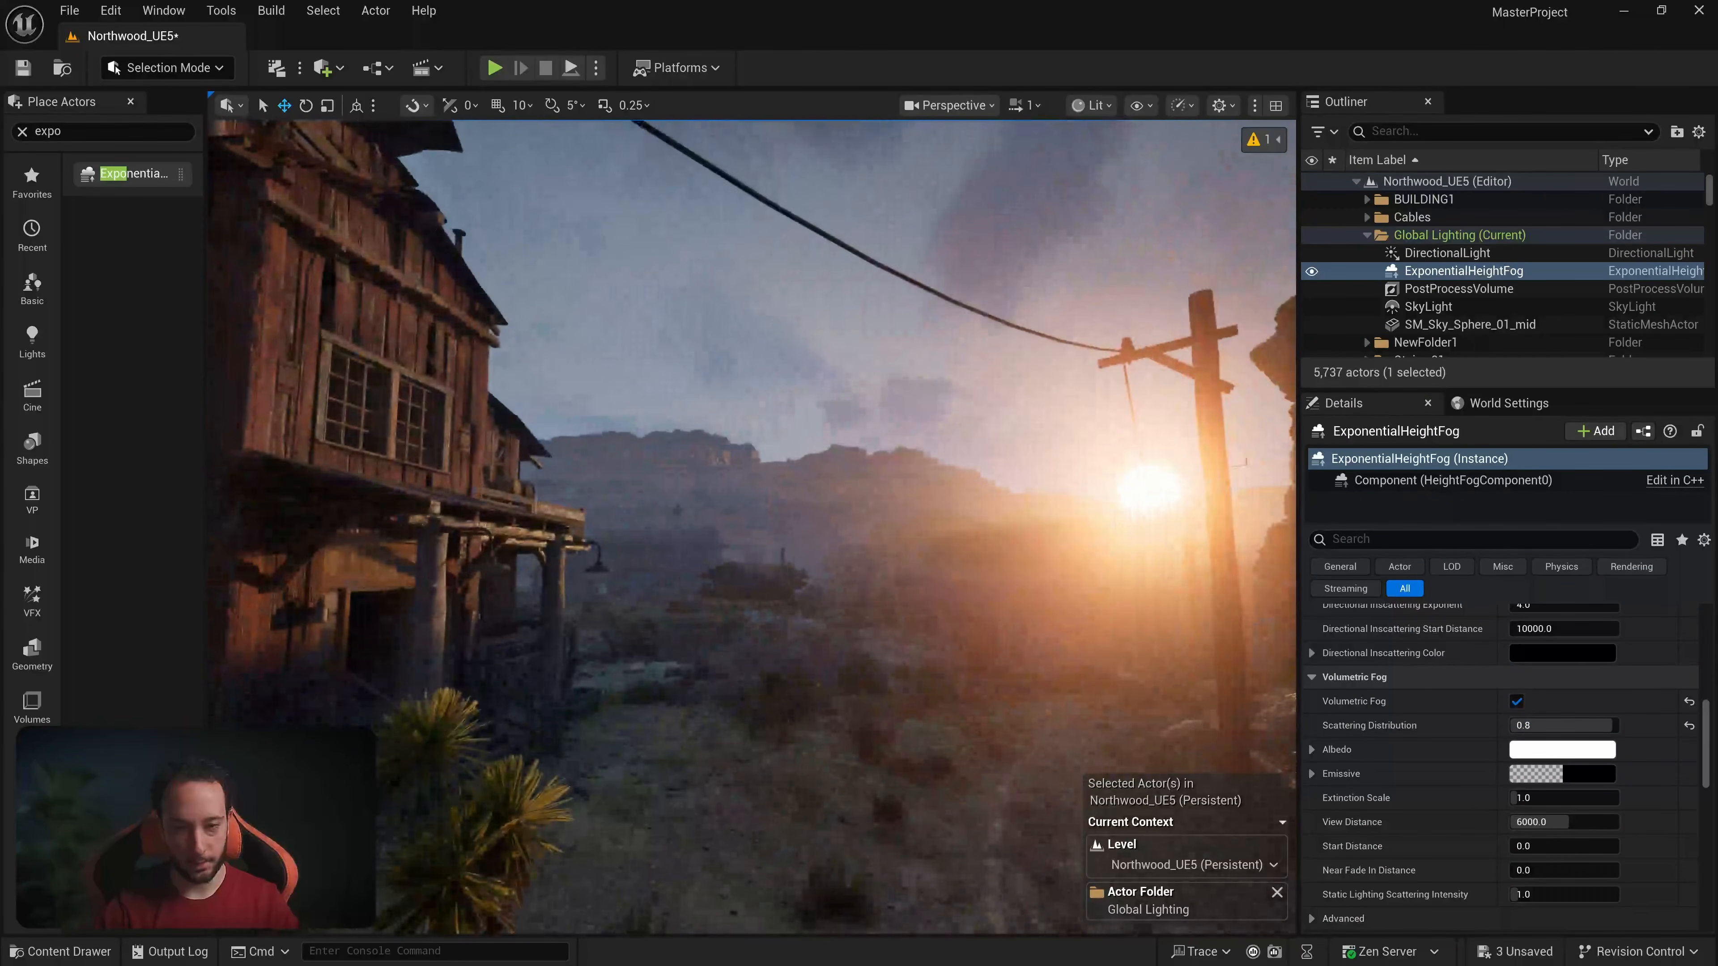
pyautogui.click(1010, 262)
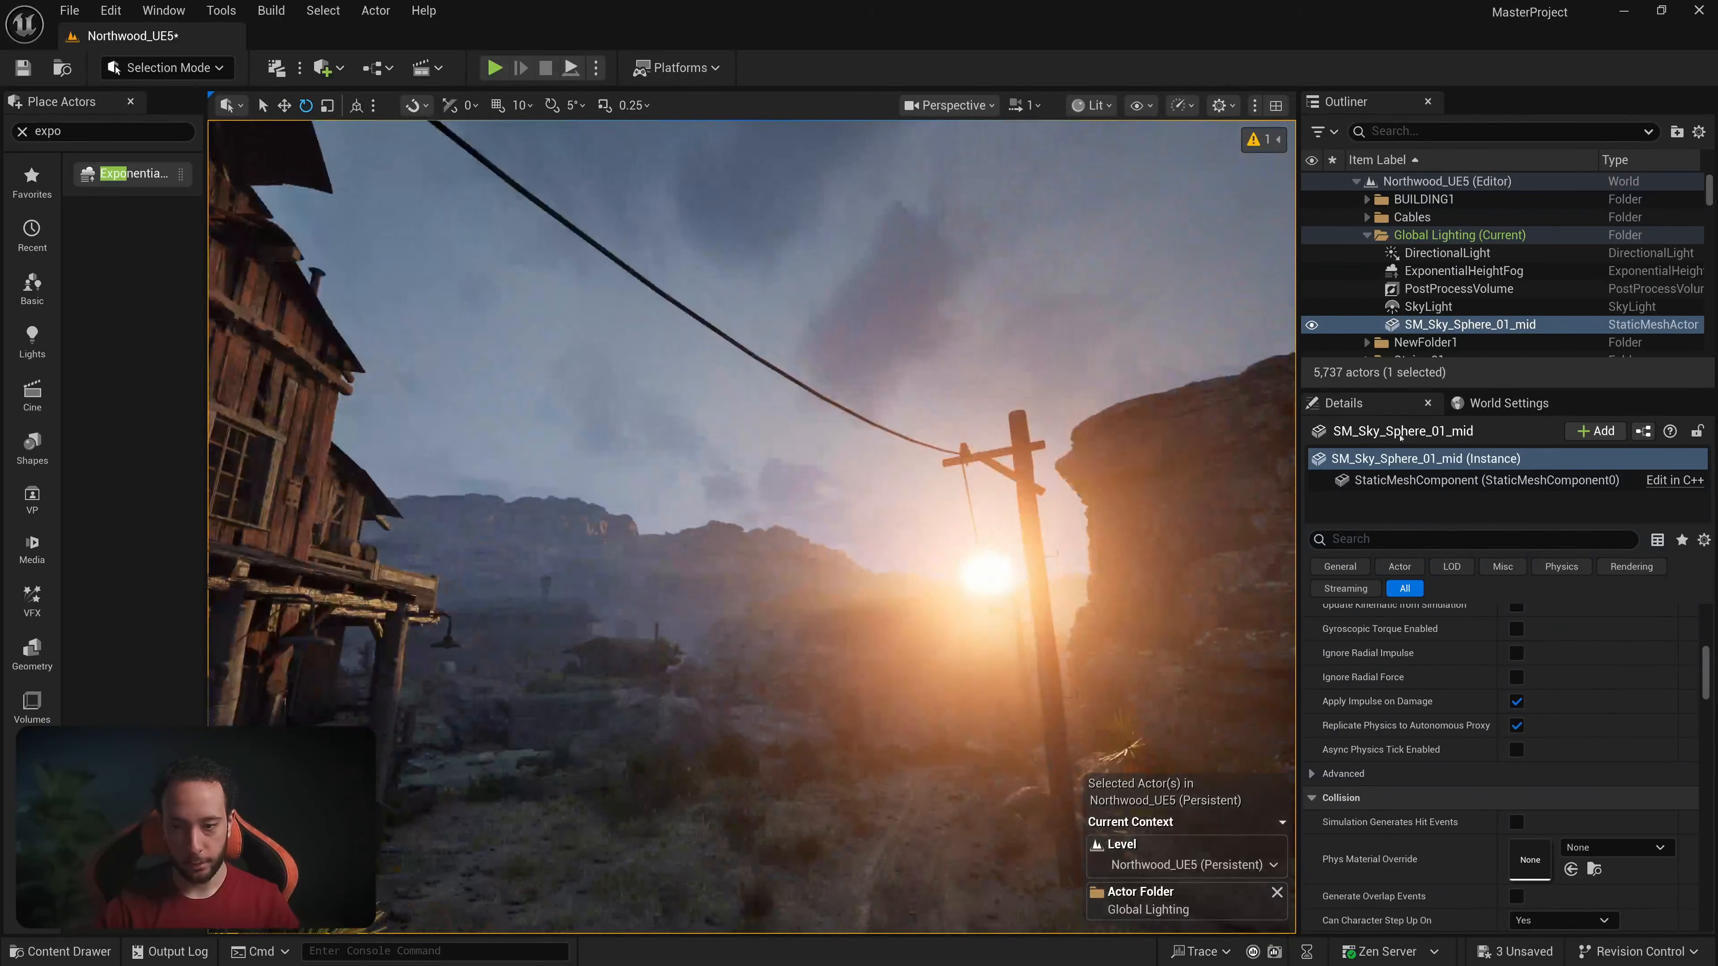
pyautogui.moveTo(1630, 725); pyautogui.dragTo(1630, 937, button='right')
pyautogui.moveTo(1645, 663); pyautogui.dragTo(1714, 664)
pyautogui.hotkey('ctrl', 'z')
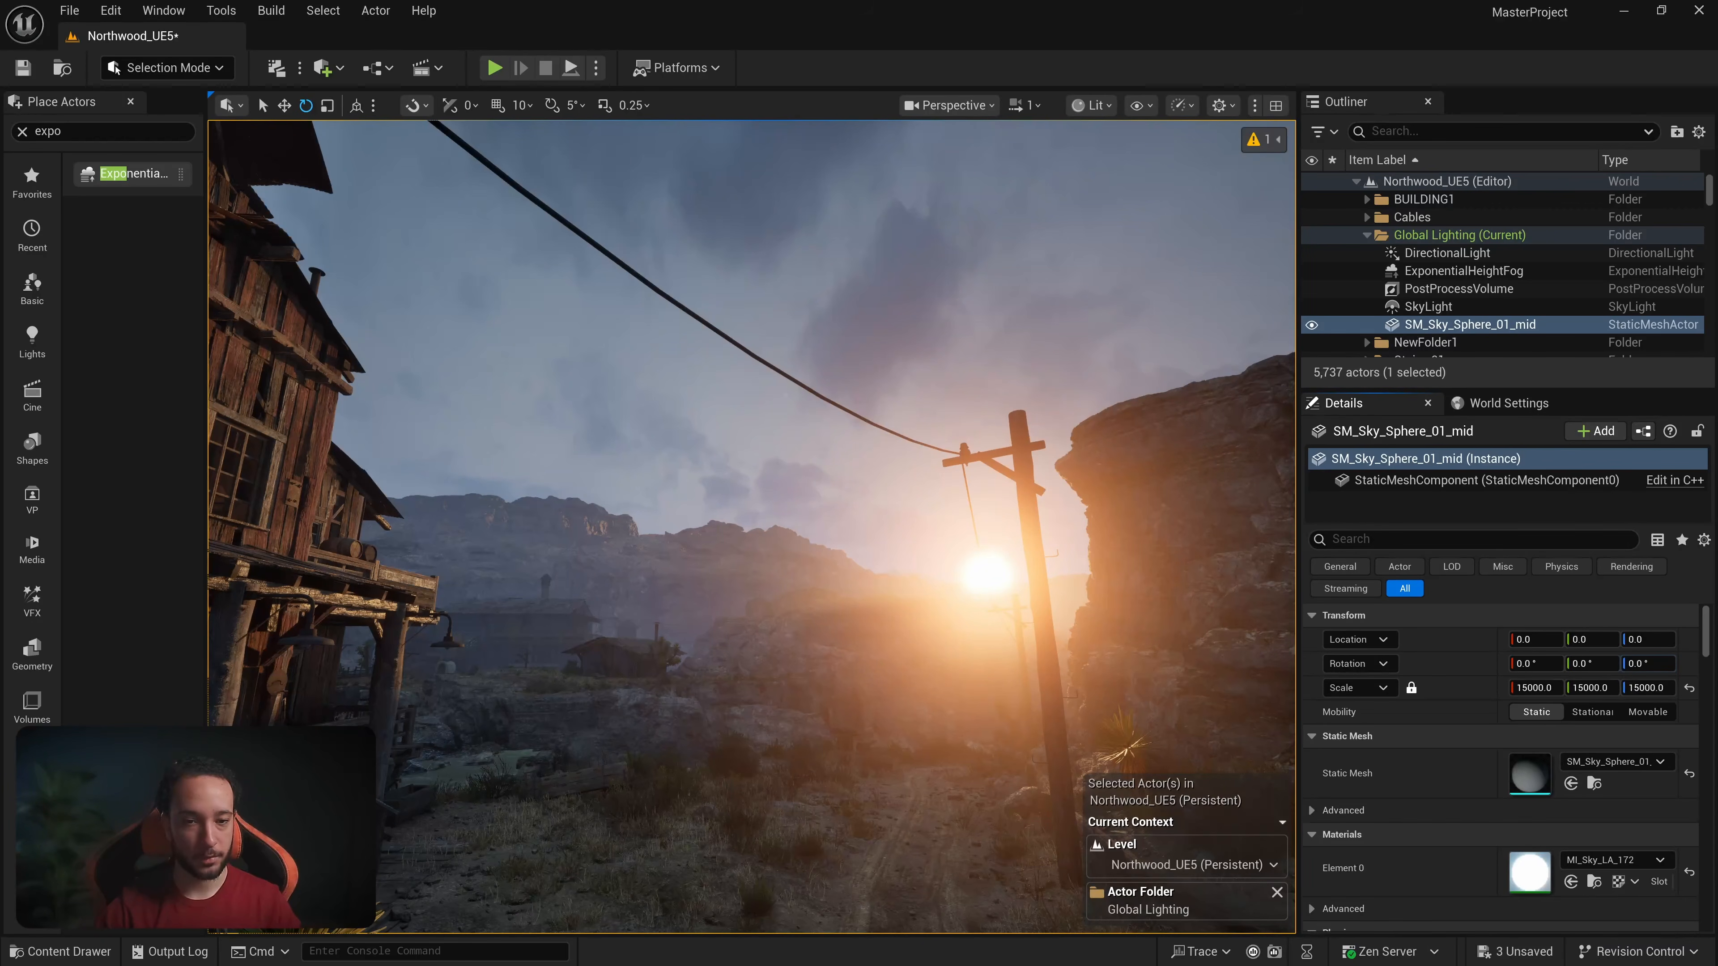
# Step: Try moving the sun higher in the sky by rotating the atmosphere light, look at the town, and undo the rotation
pyautogui.press('s')
pyautogui.moveTo(830, 424)
pyautogui.mouseDown(button='right')
pyautogui.moveTo(666, 426)
pyautogui.moveTo(855, 424)
pyautogui.mouseUp(button='right')
pyautogui.press('w')
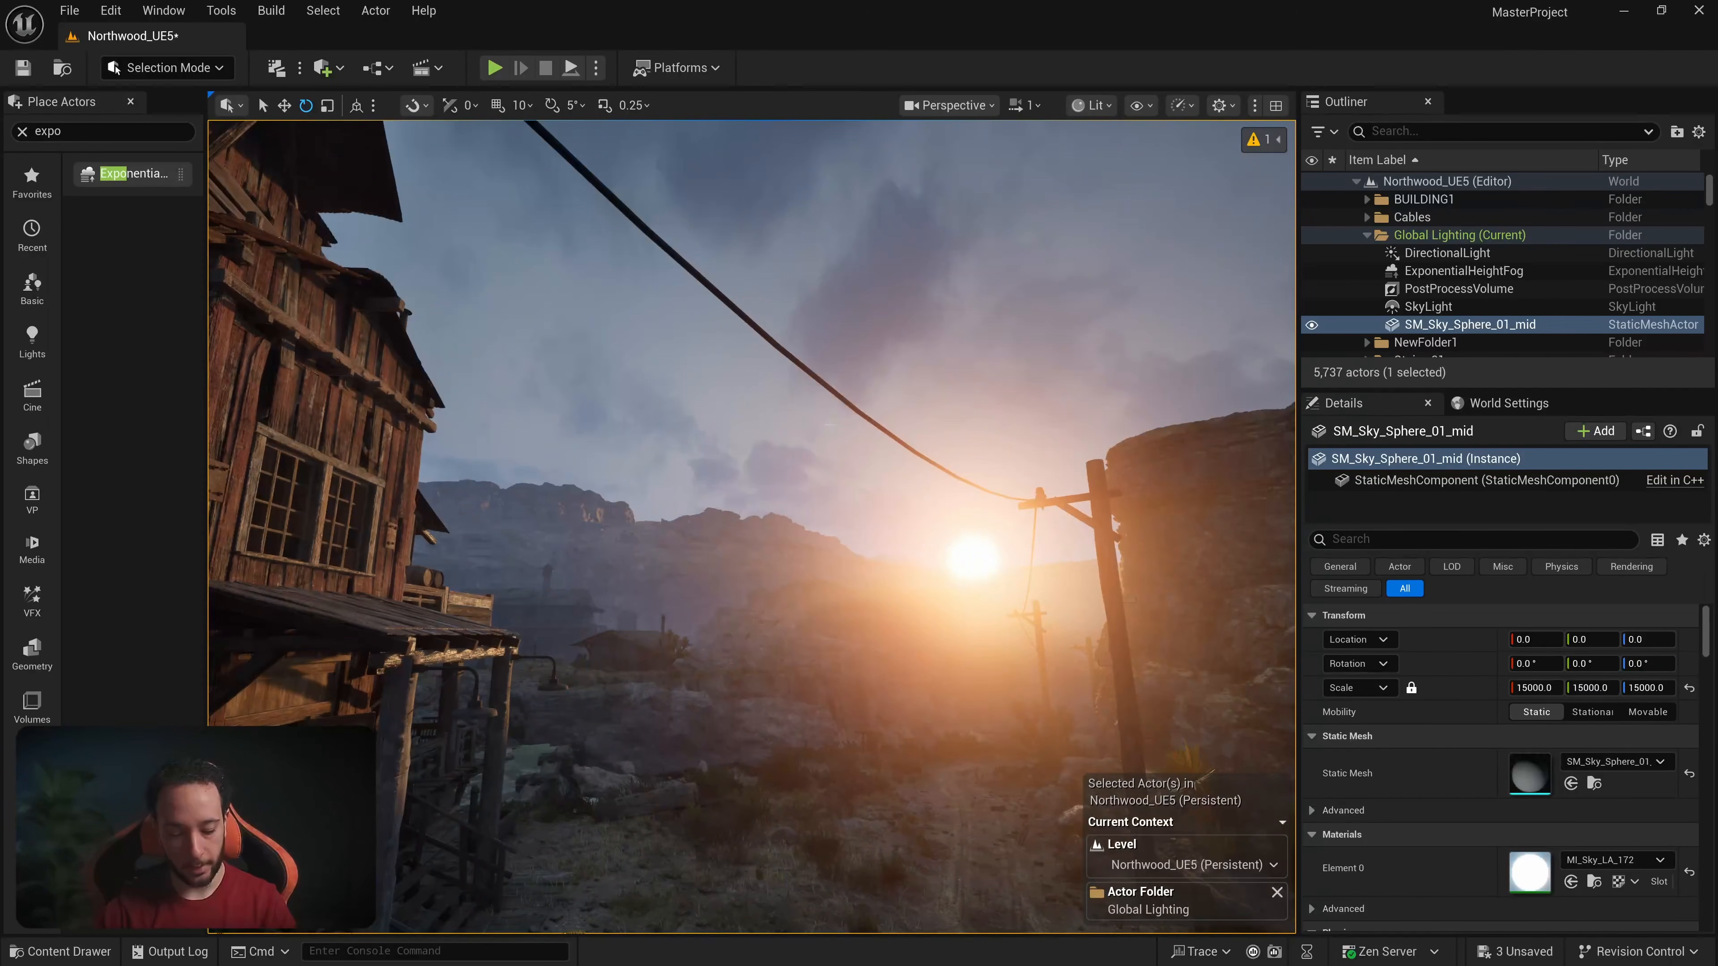
pyautogui.hotkey('ctrl', 'l')
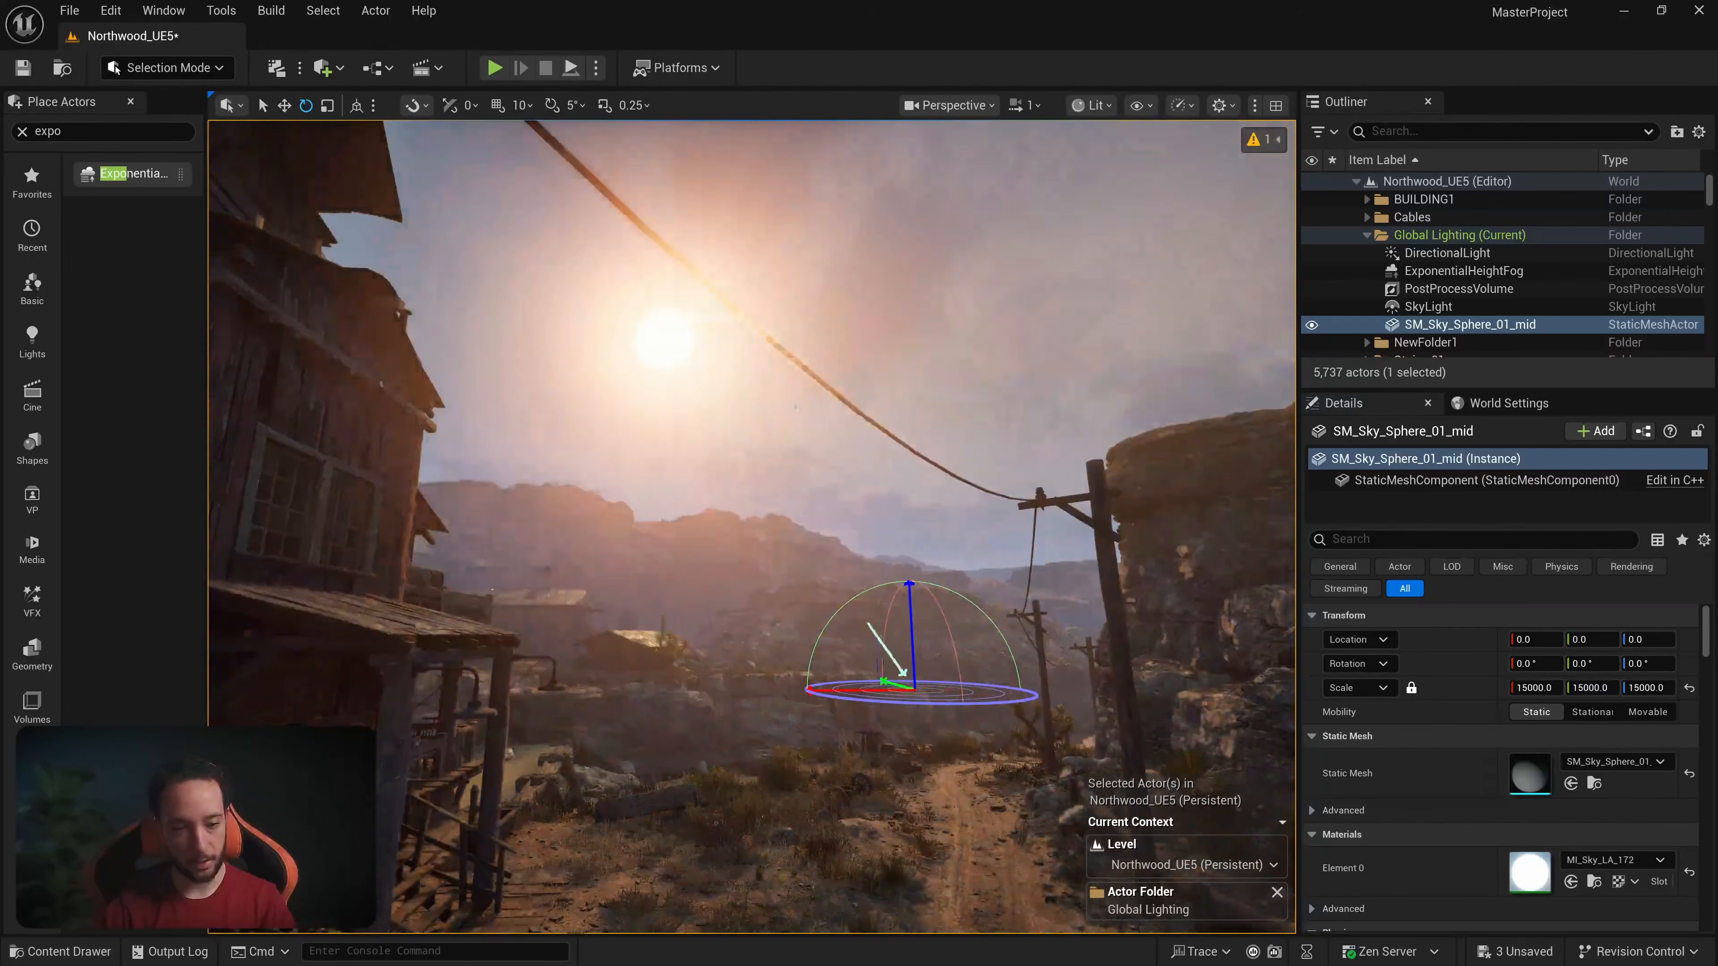
pyautogui.moveTo(831, 411); pyautogui.dragTo(760, 453, button='right')
pyautogui.press('s')
pyautogui.hotkey('ctrl', 'z')
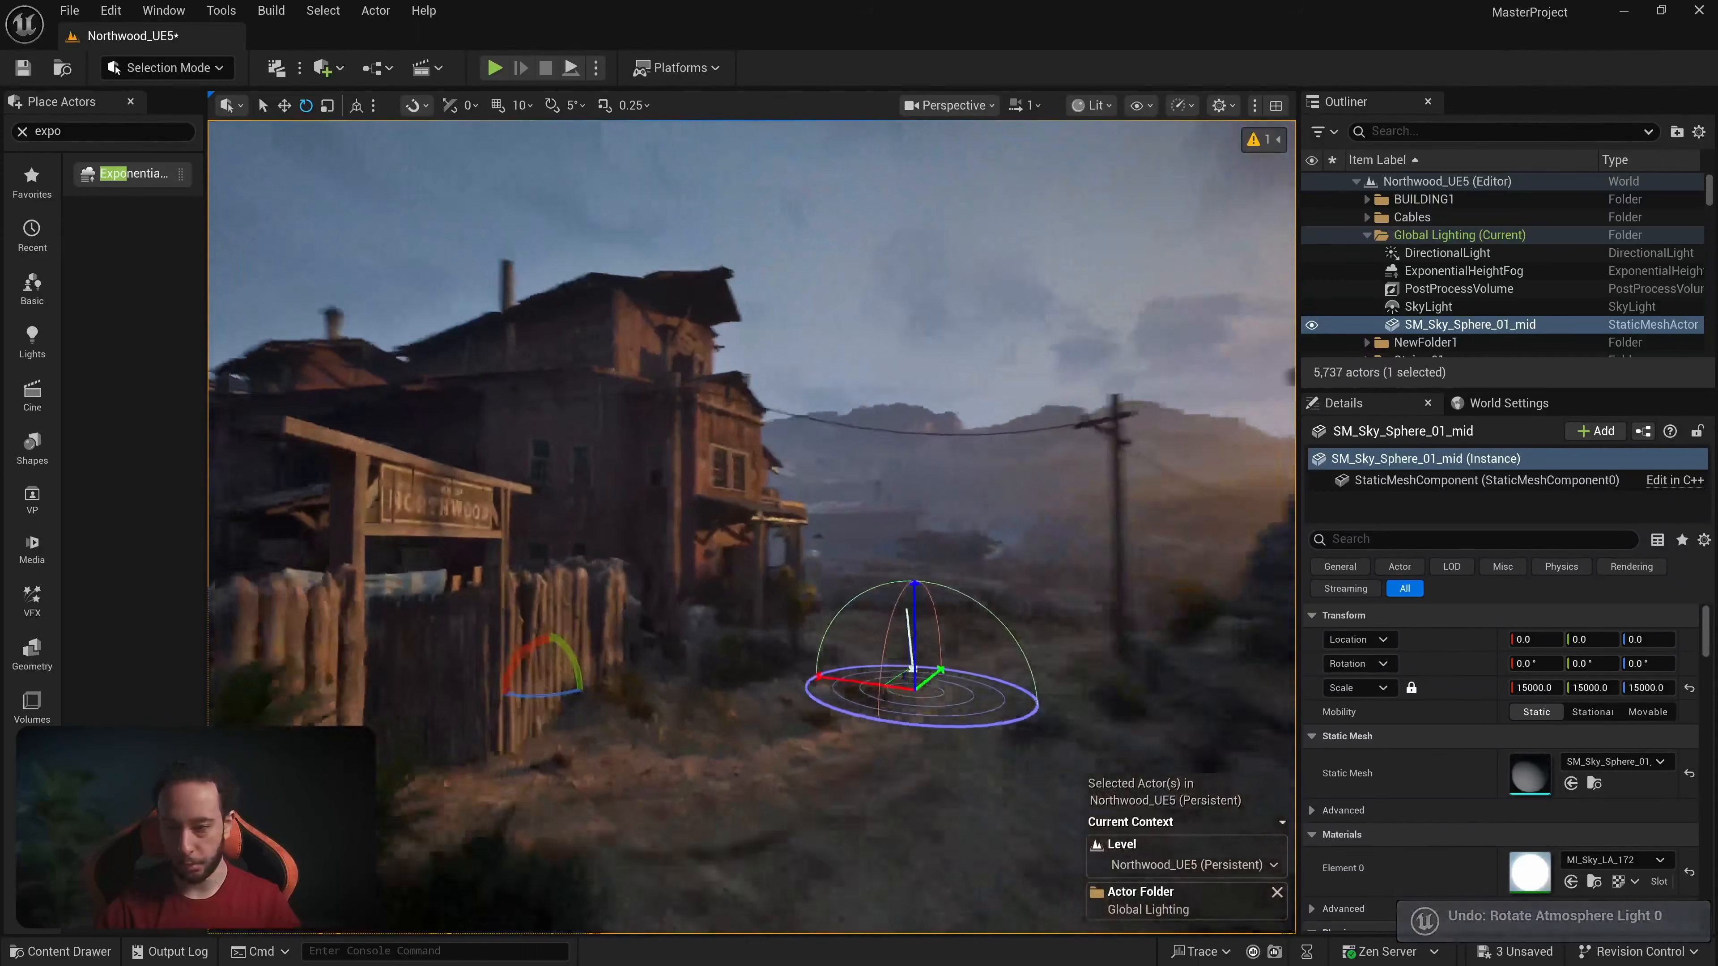
# Step: Try a DirectionalLight intensity of 2000 lux, compare the view along the road, and settle on 1000 lux
pyautogui.click(1445, 253)
pyautogui.press('w')
pyautogui.moveTo(906, 592); pyautogui.dragTo(864, 569, button='right')
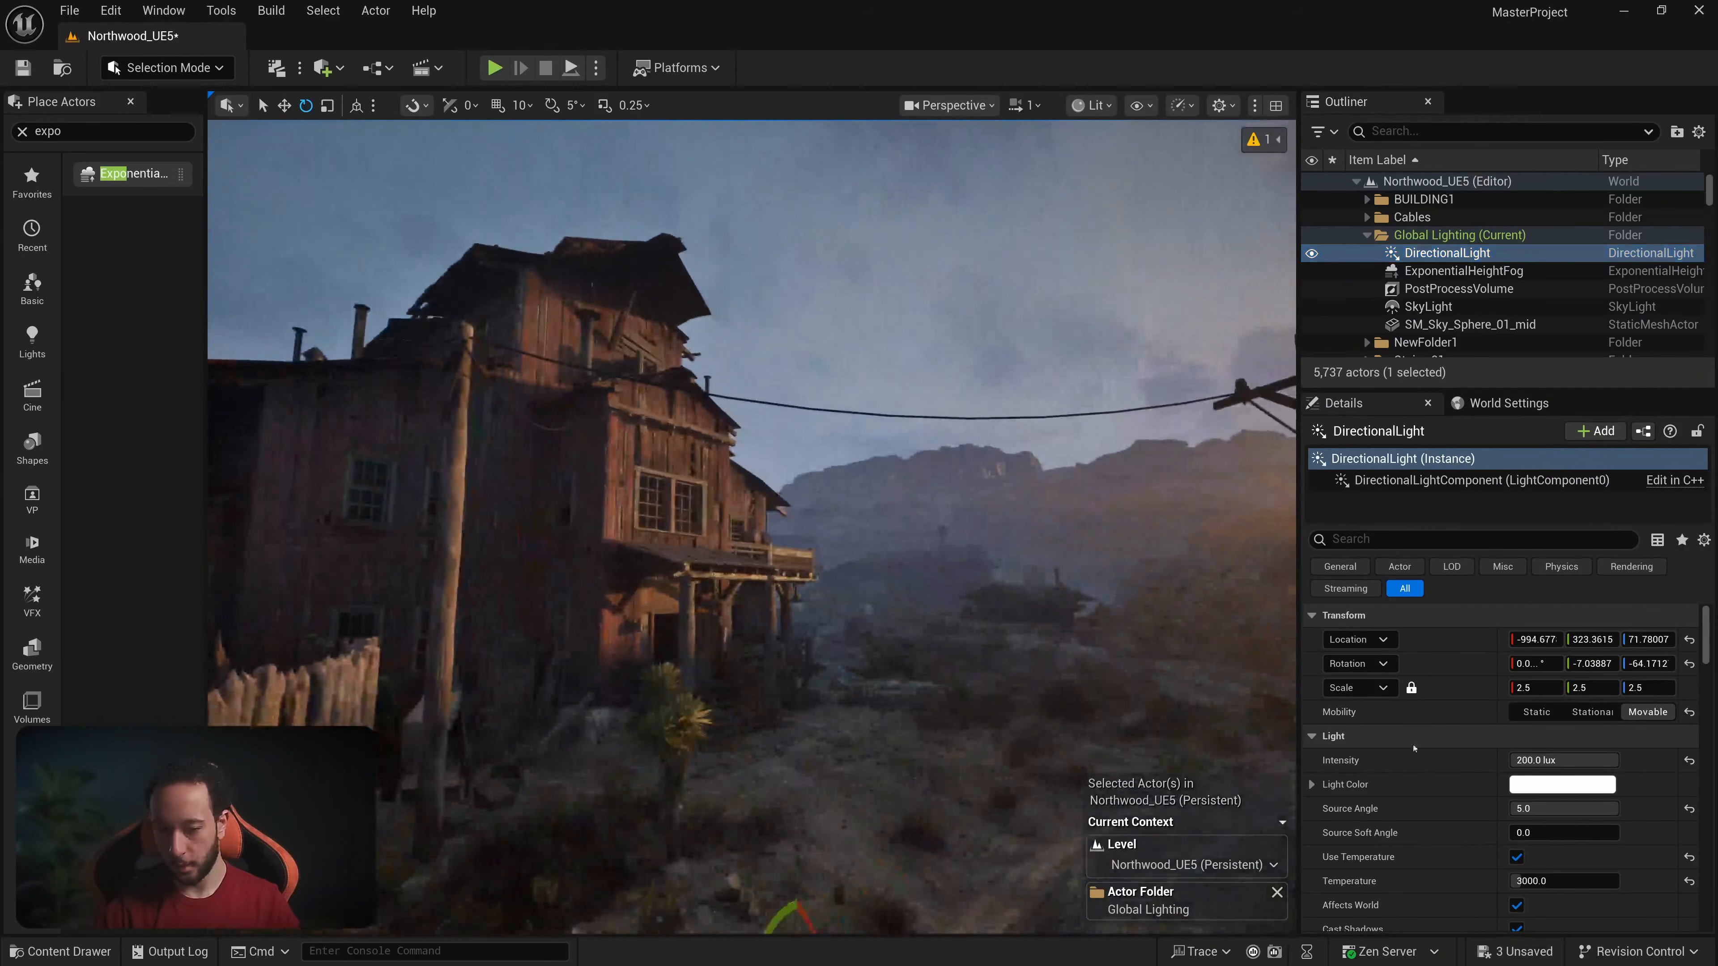
pyautogui.write('0')
pyautogui.press('Return')
pyautogui.moveTo(1095, 595); pyautogui.dragTo(1156, 599, button='right')
pyautogui.press('s')
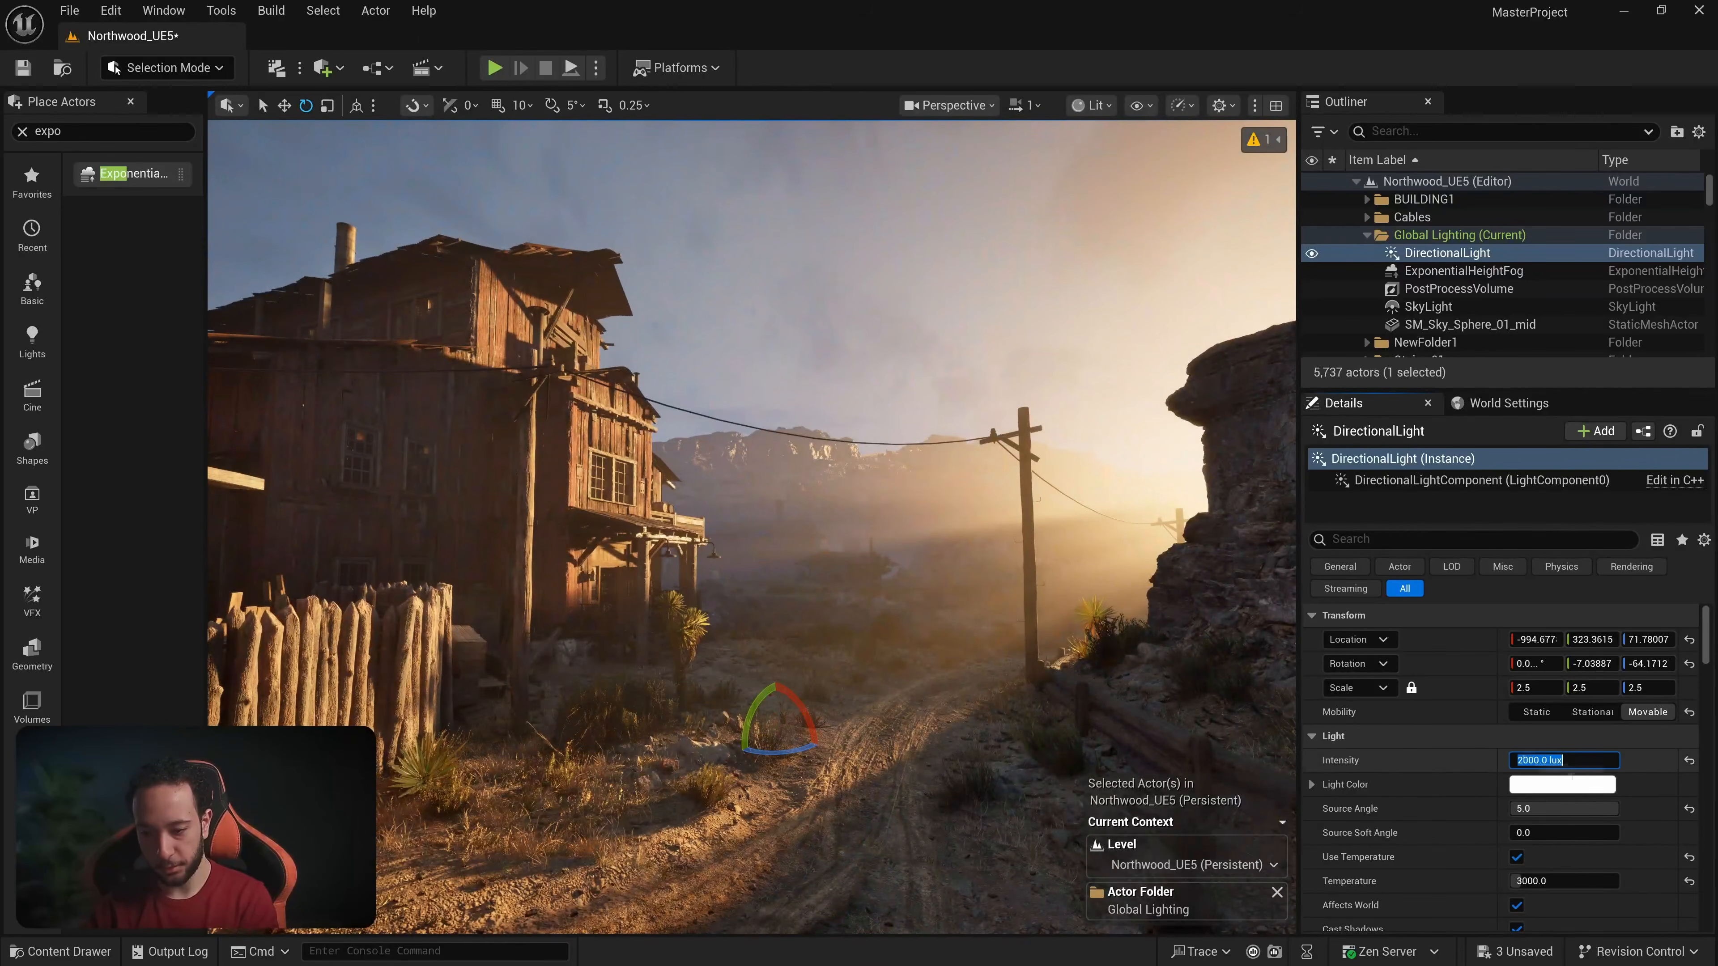
pyautogui.write('1')
pyautogui.press('Return')
pyautogui.press('s')
pyautogui.moveTo(1095, 596)
pyautogui.mouseDown(button='right')
pyautogui.moveTo(947, 596)
pyautogui.moveTo(1126, 587)
pyautogui.mouseUp(button='right')
pyautogui.press('w')
# Step: Set the ExponentialHeightFog's Fog Density to 0.03 and check the haze around the sun
pyautogui.scroll(-3, 1427, 721)
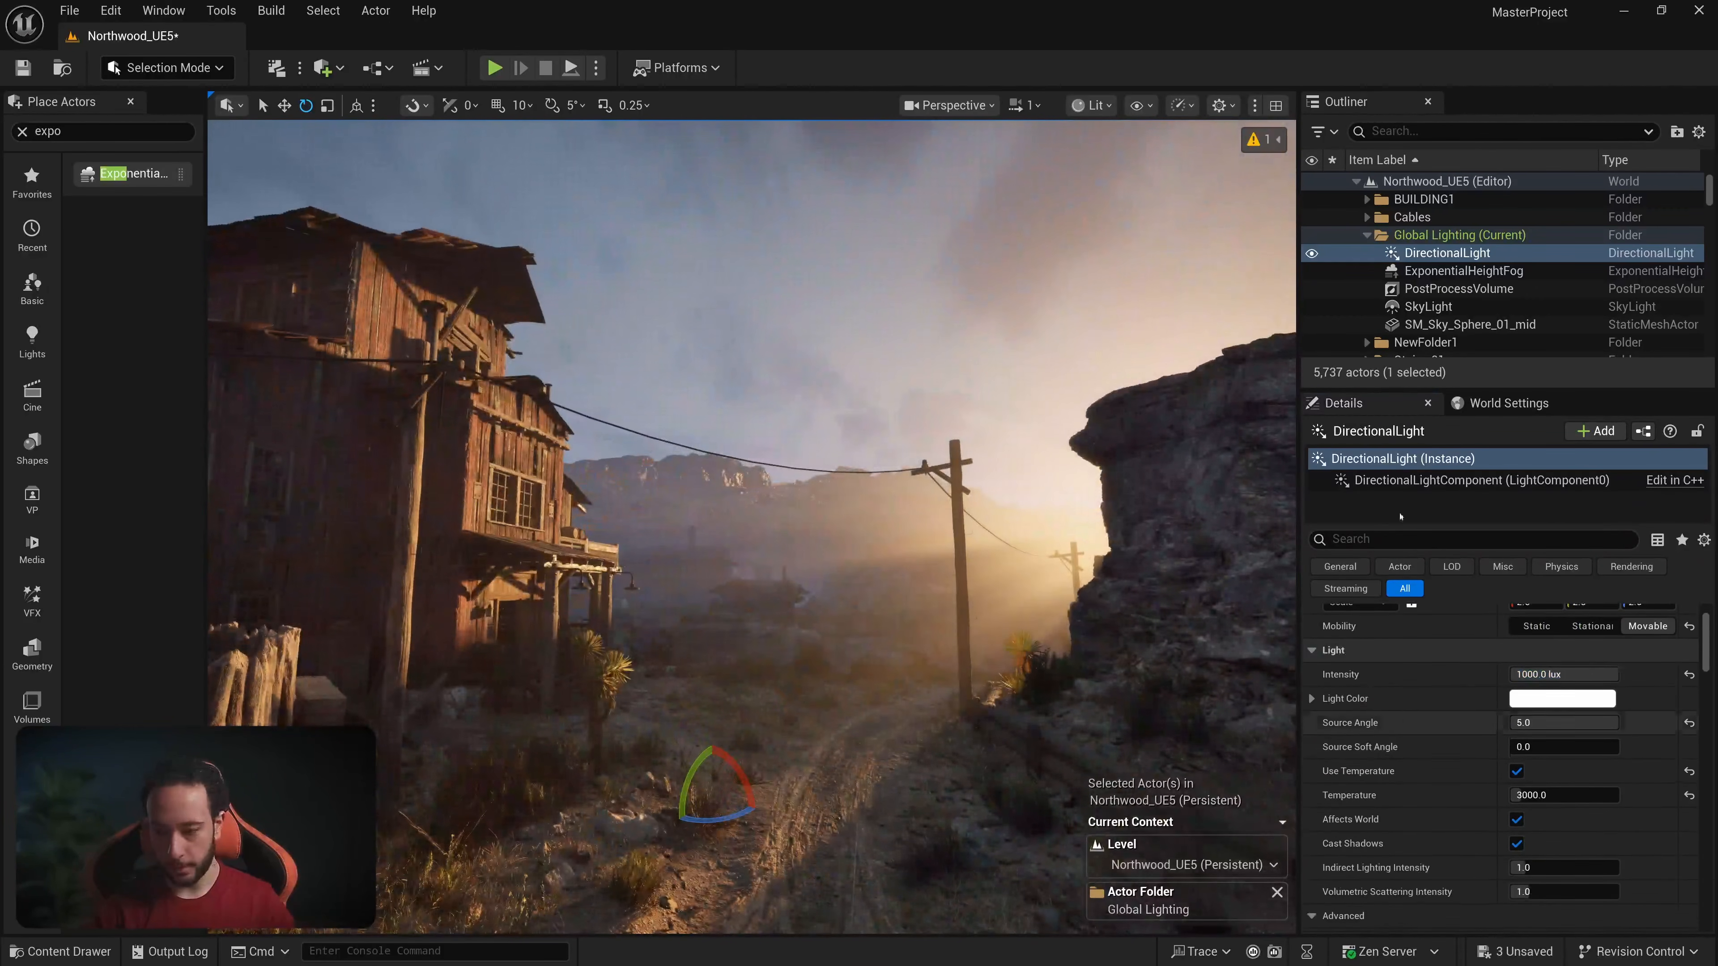
pyautogui.click(1438, 272)
pyautogui.click(1540, 675)
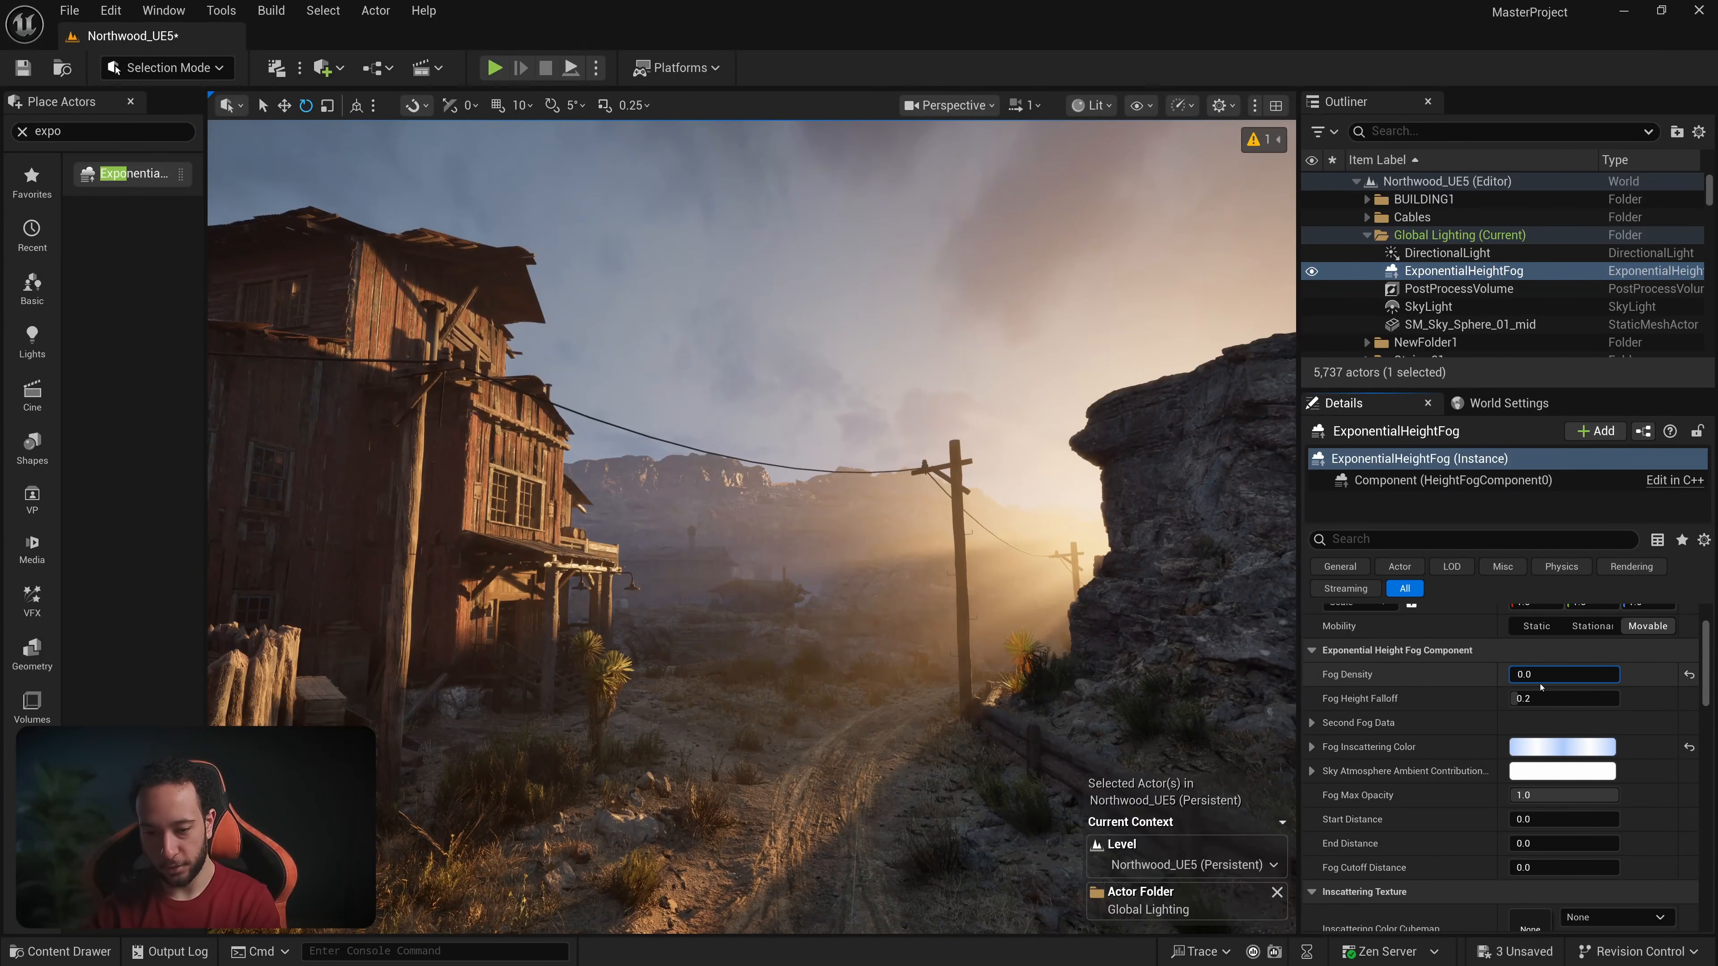
pyautogui.press('w')
pyautogui.moveTo(1095, 609); pyautogui.dragTo(1240, 616, button='right')
pyautogui.press('a')
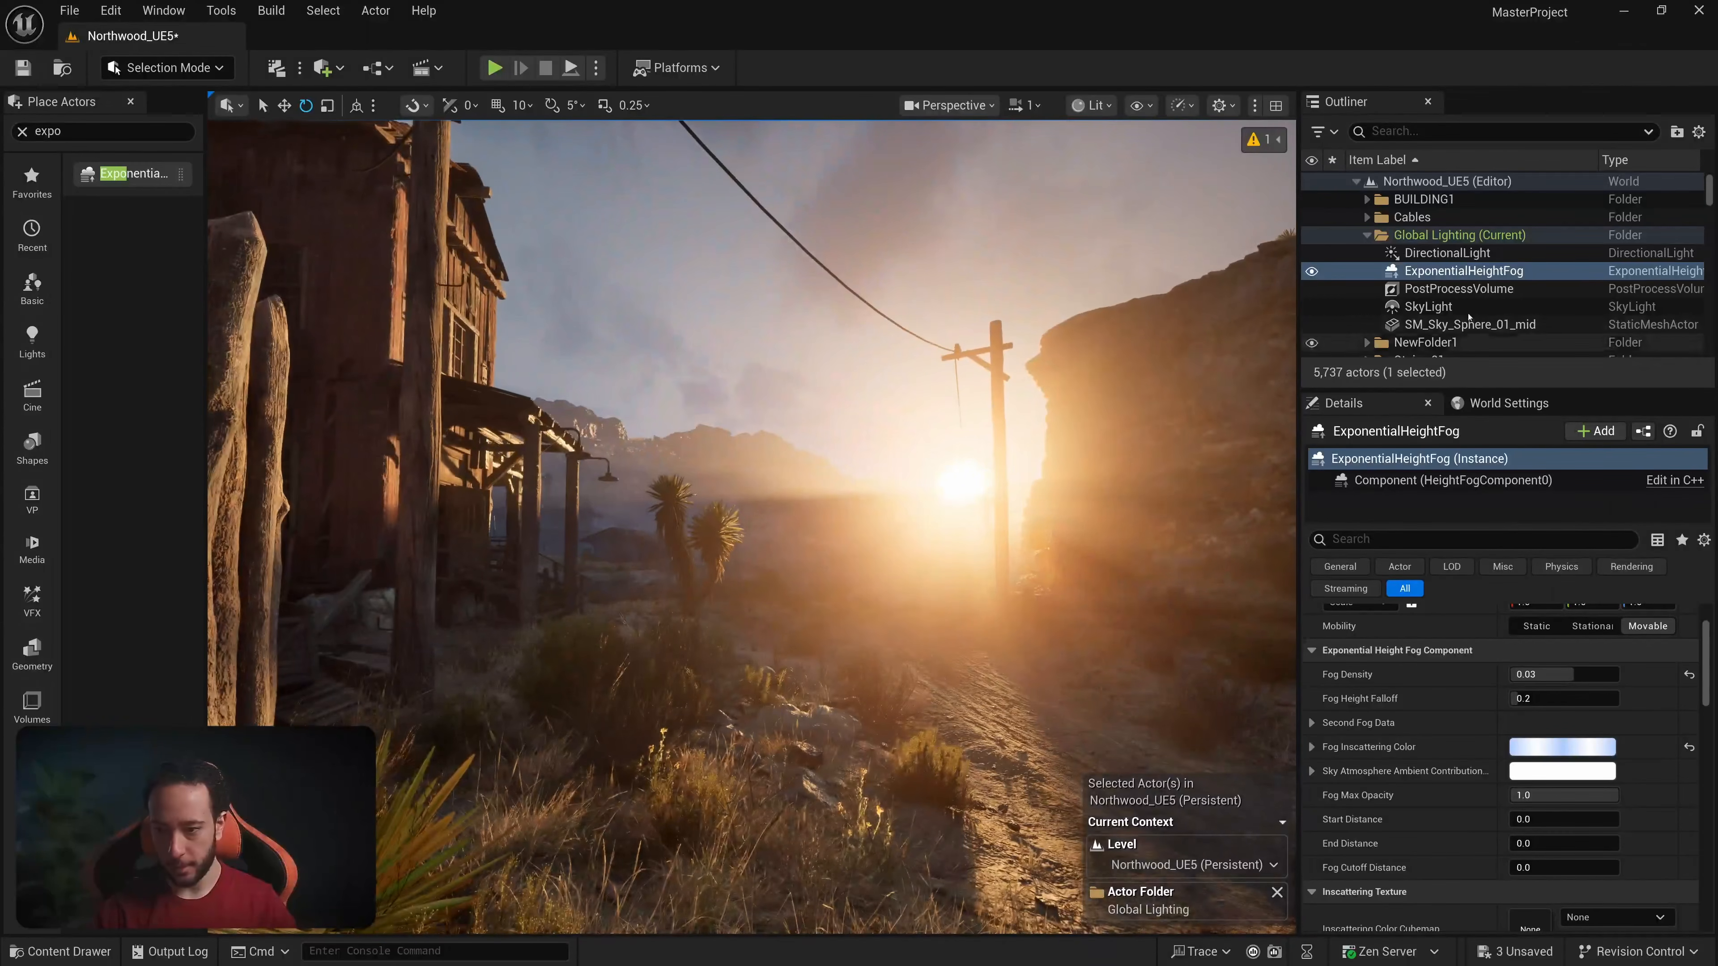
# Step: Reopen the sky sphere's MI_Sky_LA_172 material instance and set its Sun Brightness to 1000000
pyautogui.click(1042, 212)
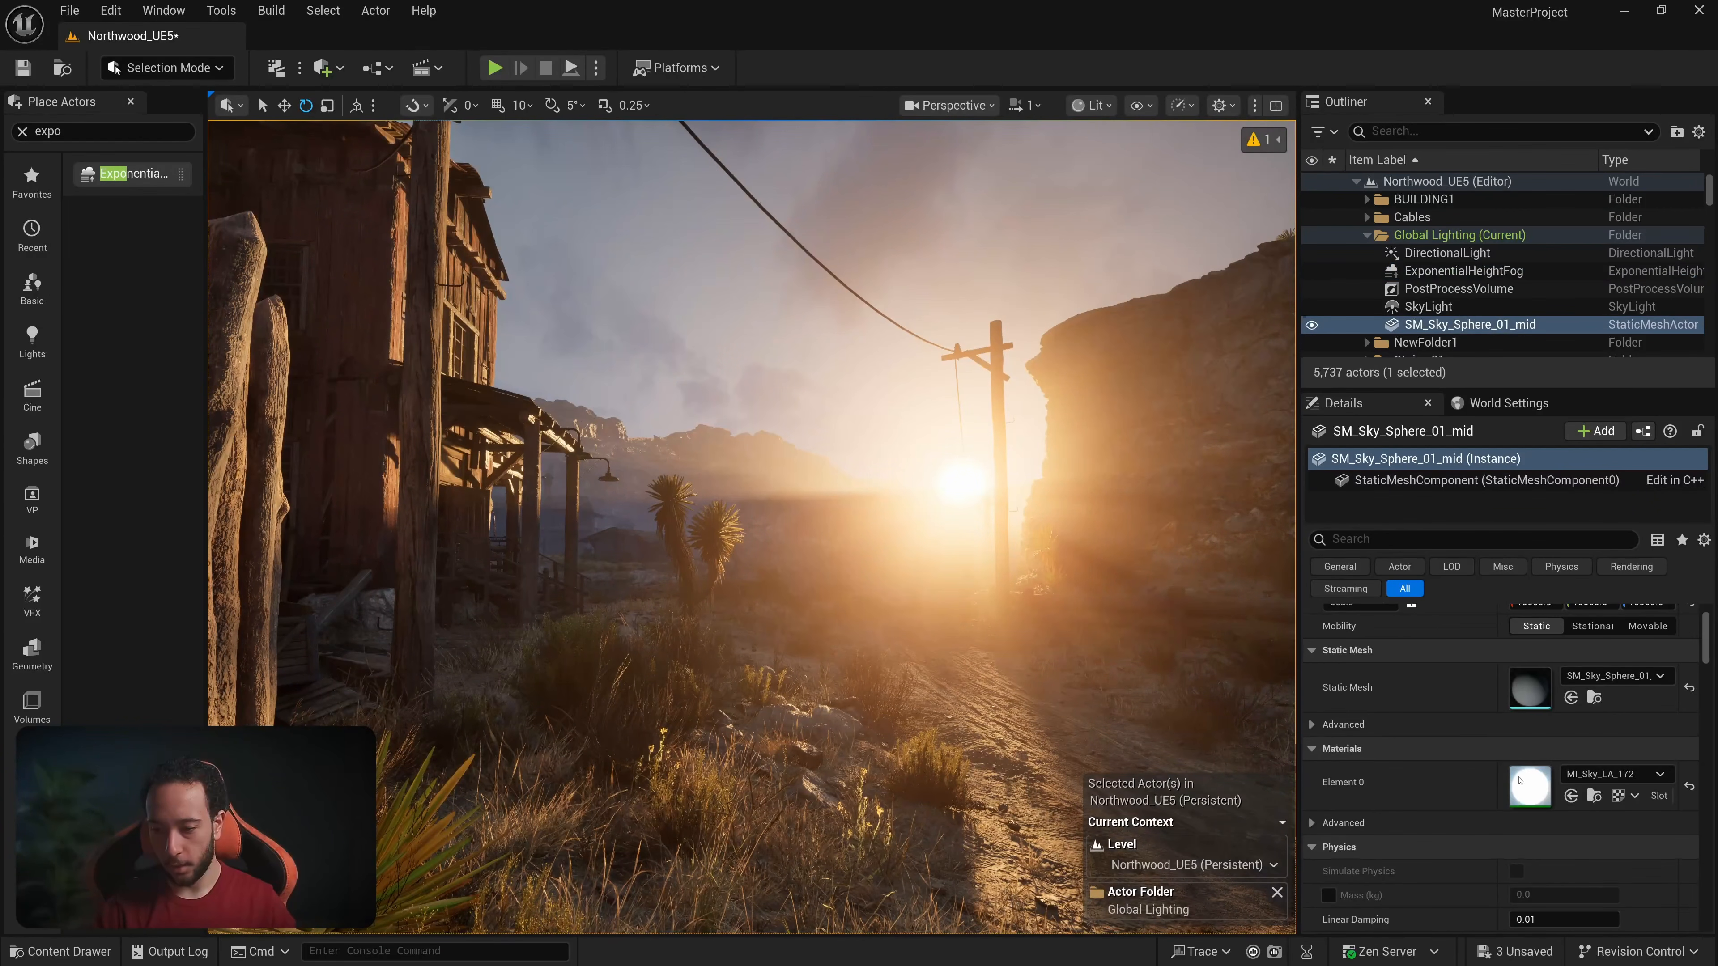
pyautogui.doubleClick(1522, 782)
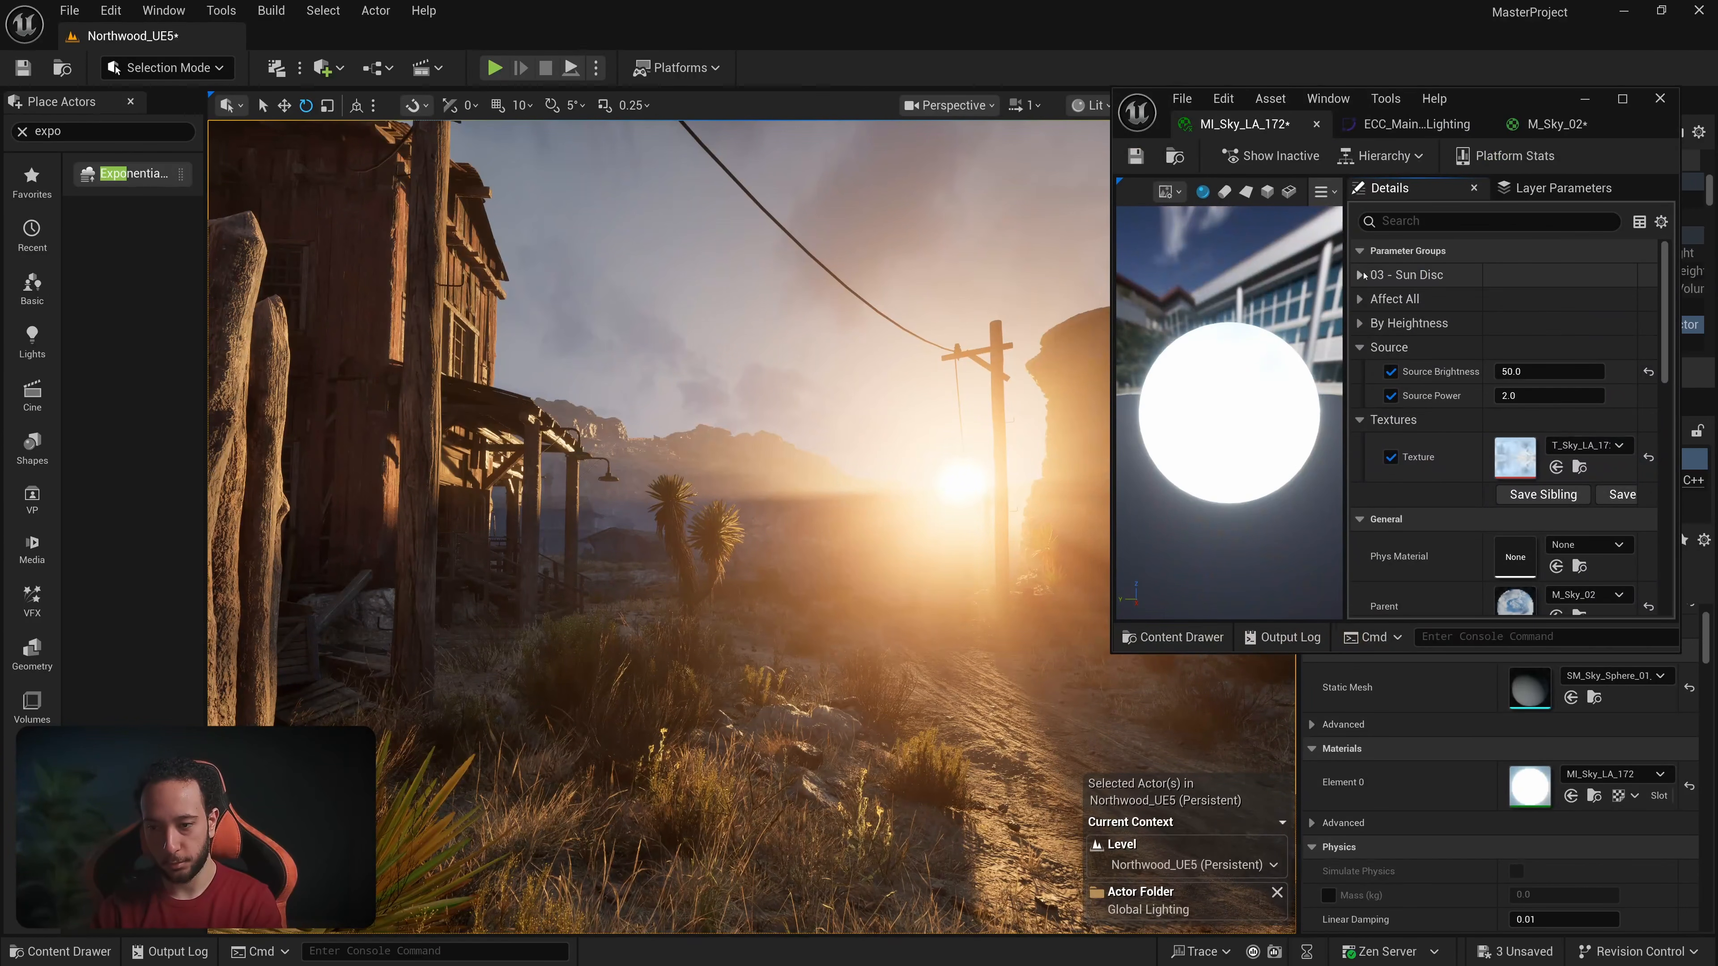
pyautogui.click(1400, 274)
pyautogui.click(1549, 298)
pyautogui.write('1000000')
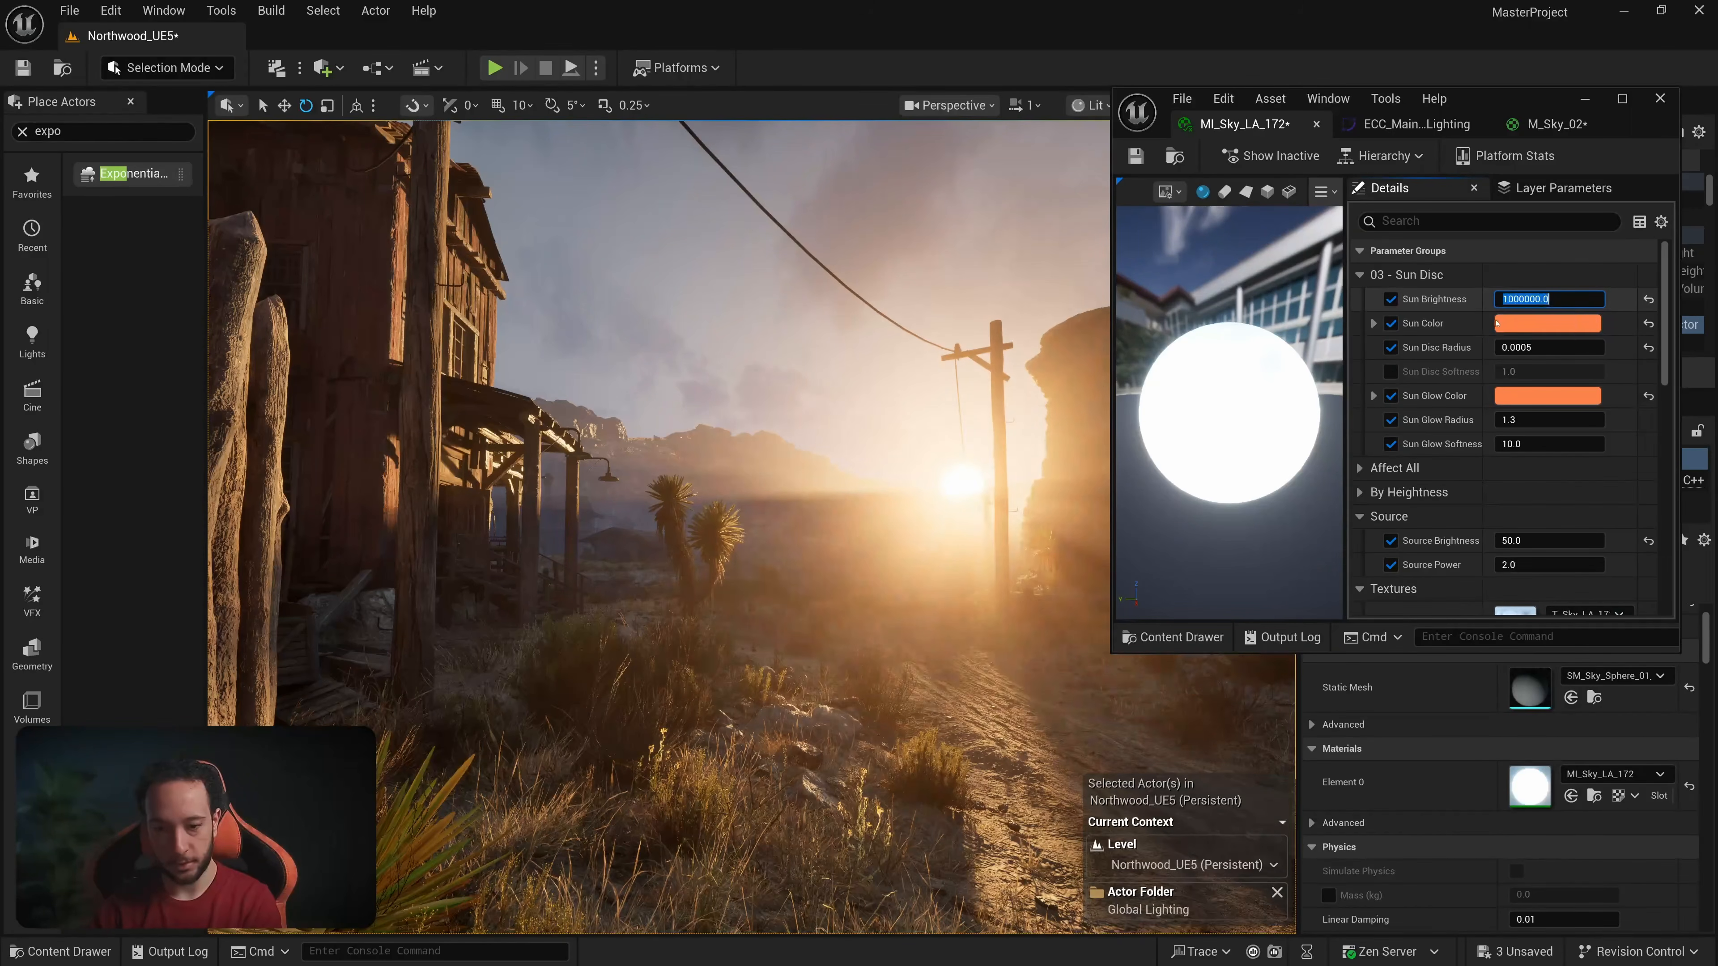
pyautogui.press('Return')
# Step: Save the MI_Sky_LA_172 material instance and close the editor window, applying the pending M_Sky_02 changes
pyautogui.click(1138, 157)
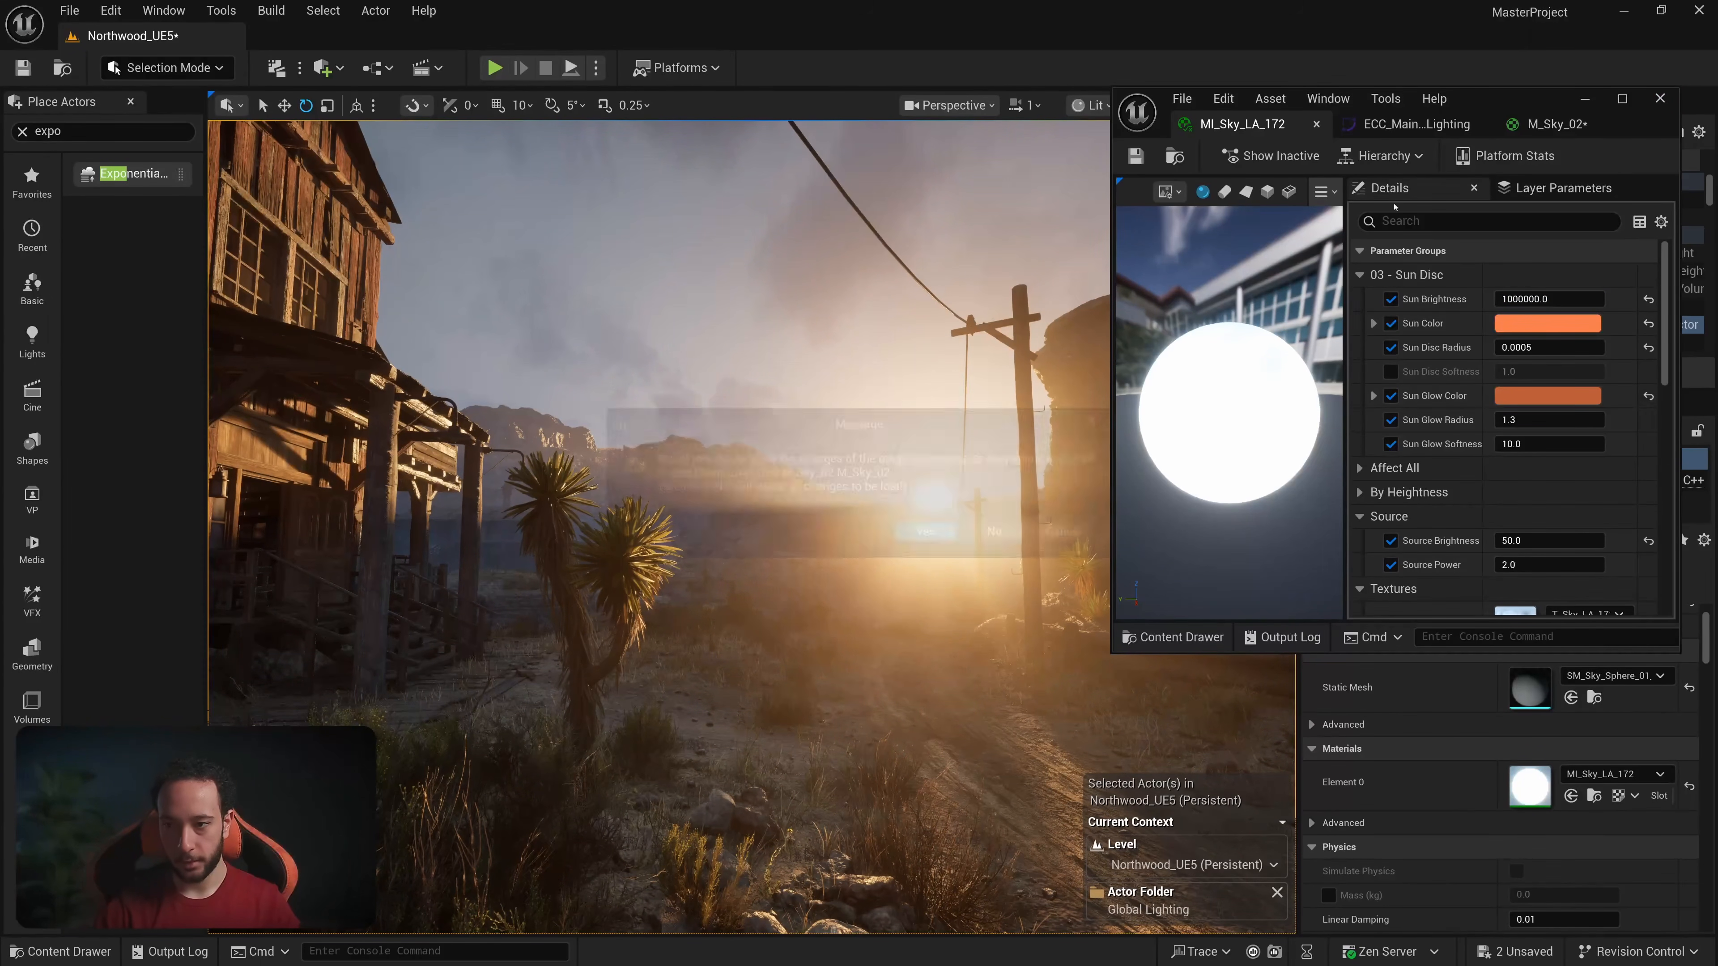
pyautogui.click(1659, 98)
pyautogui.click(921, 533)
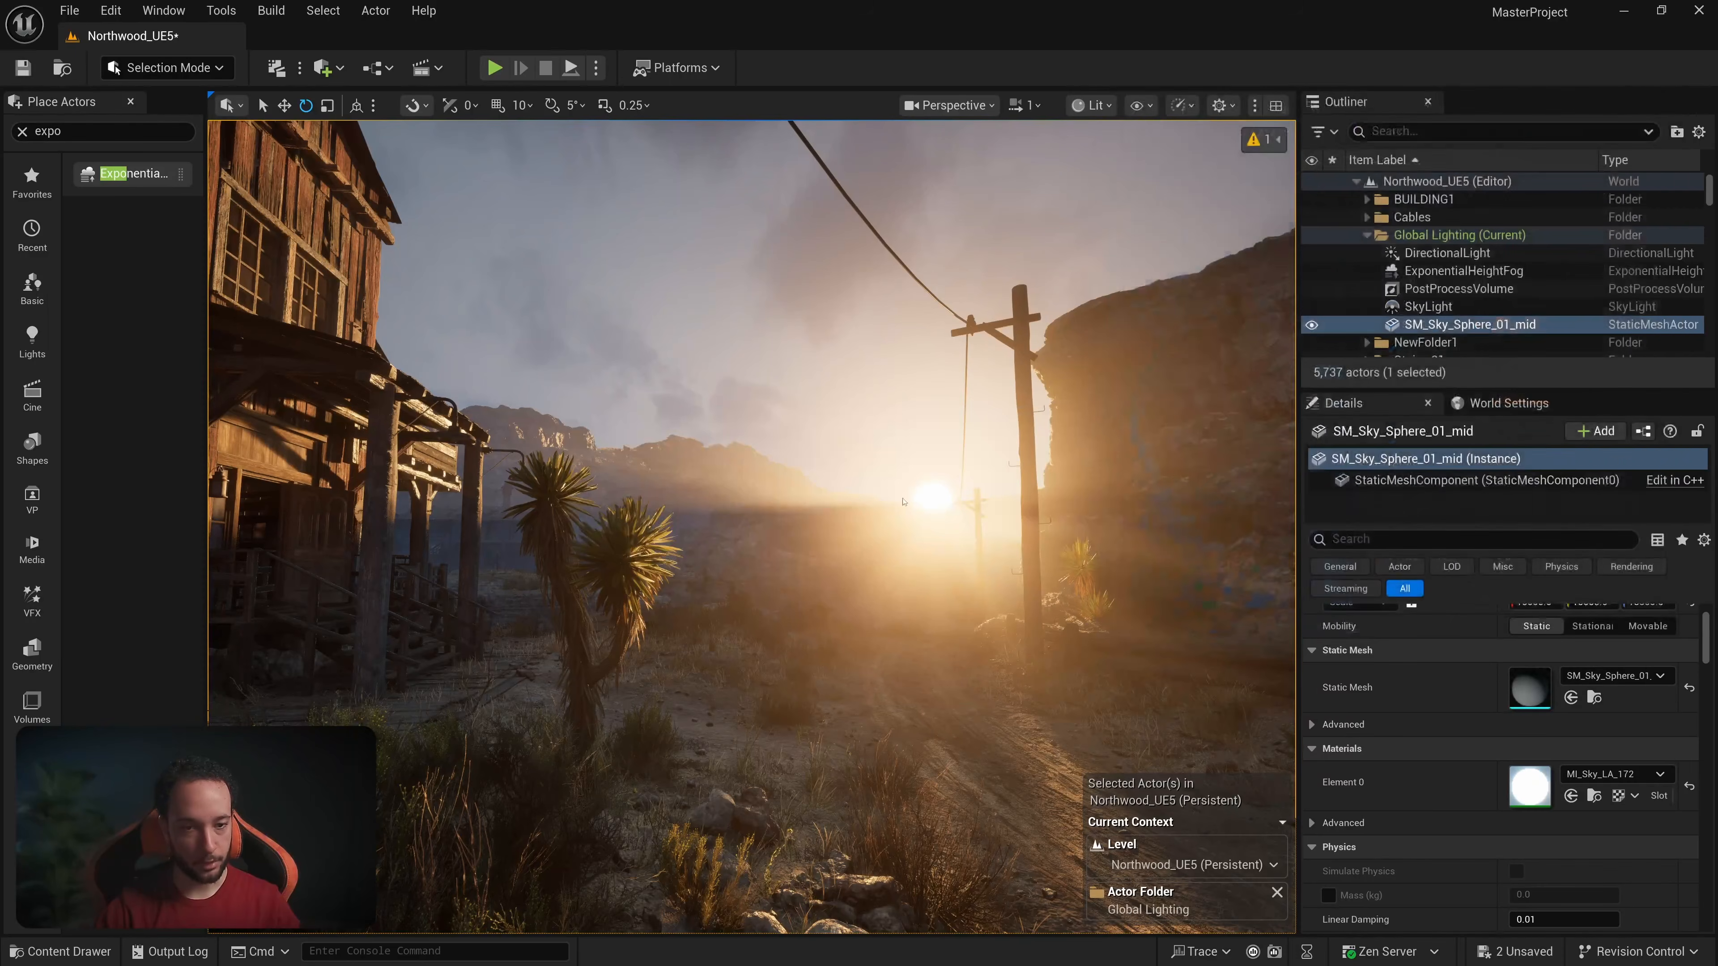
# Step: Adjust the PostProcessVolume's color grading temperature and override its tint with a slight shift while viewing the Northwood gate
pyautogui.press('s')
pyautogui.moveTo(901, 500); pyautogui.dragTo(764, 502, button='right')
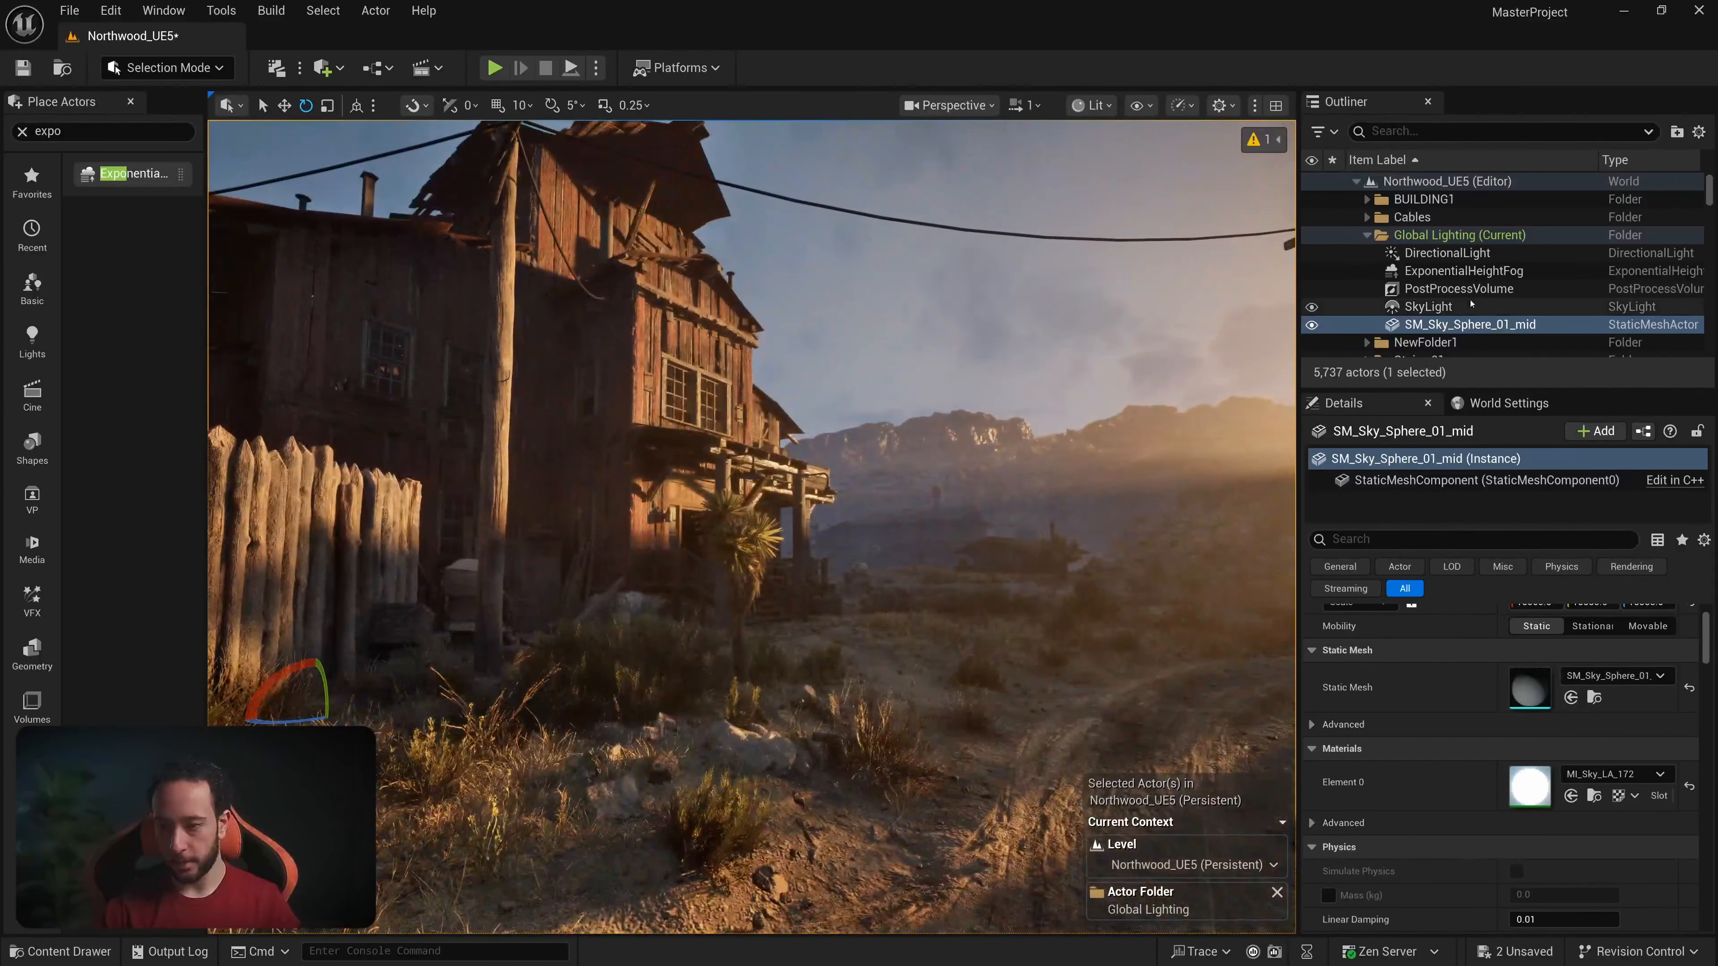
pyautogui.doubleClick(1459, 288)
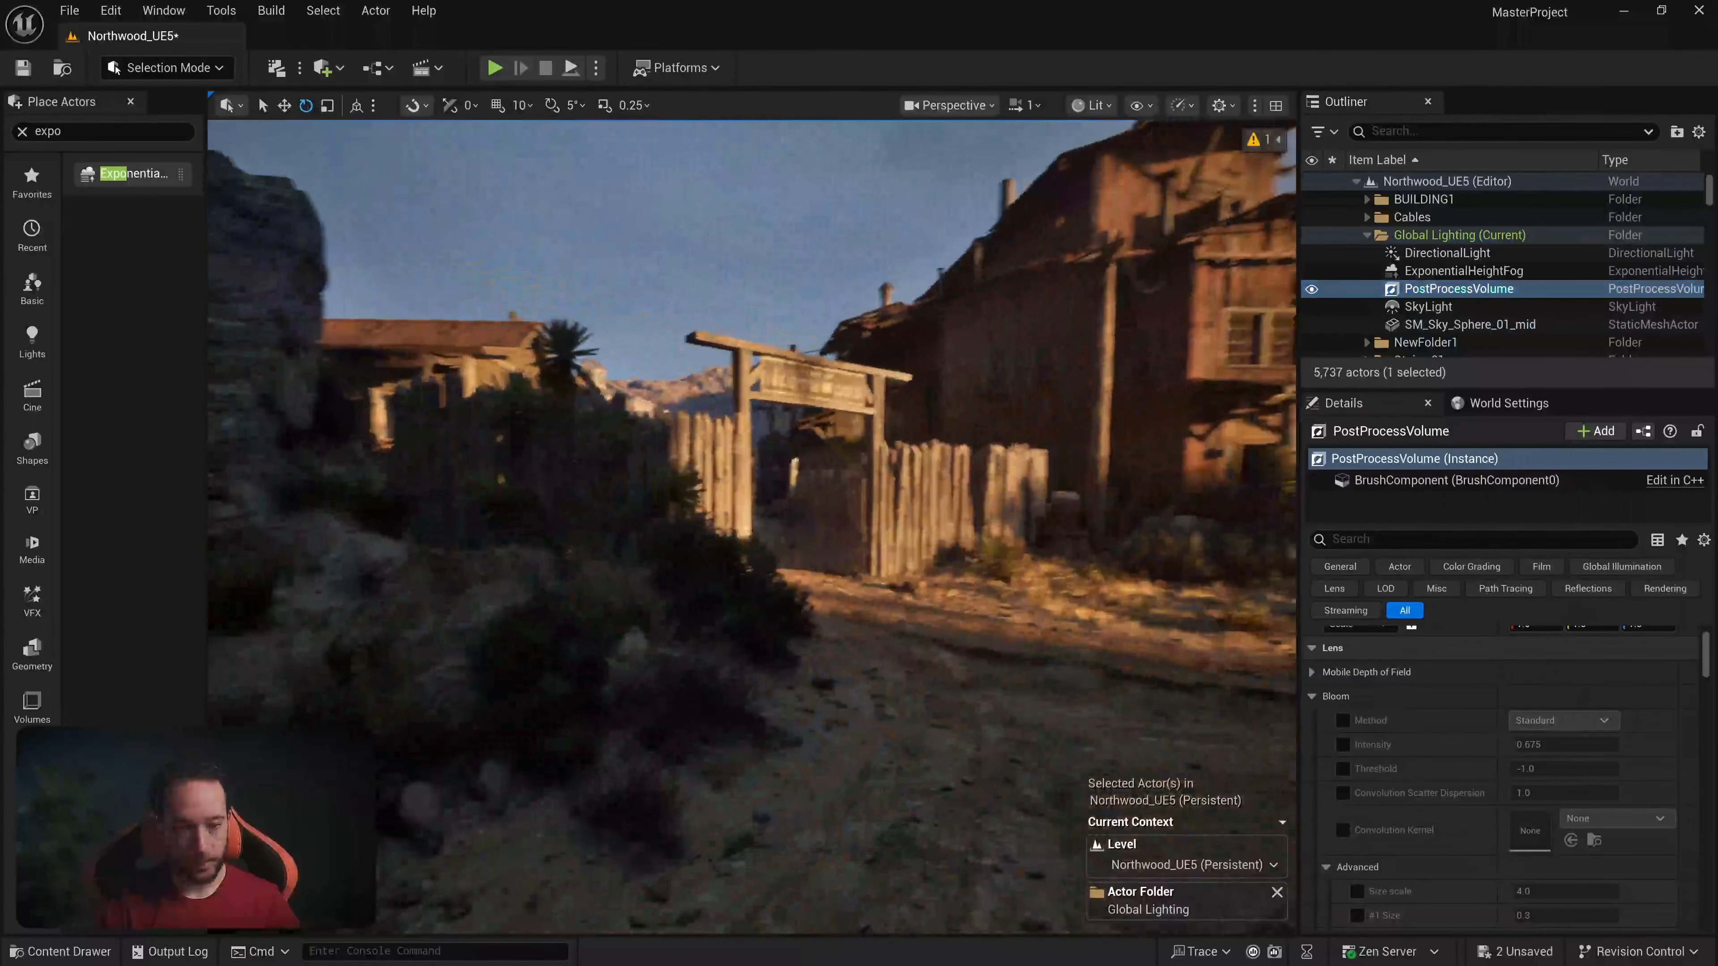
pyautogui.moveTo(952, 391)
pyautogui.mouseDown(button='right')
pyautogui.moveTo(1034, 391)
pyautogui.moveTo(953, 390)
pyautogui.moveTo(945, 371)
pyautogui.mouseUp(button='right')
pyautogui.press('w')
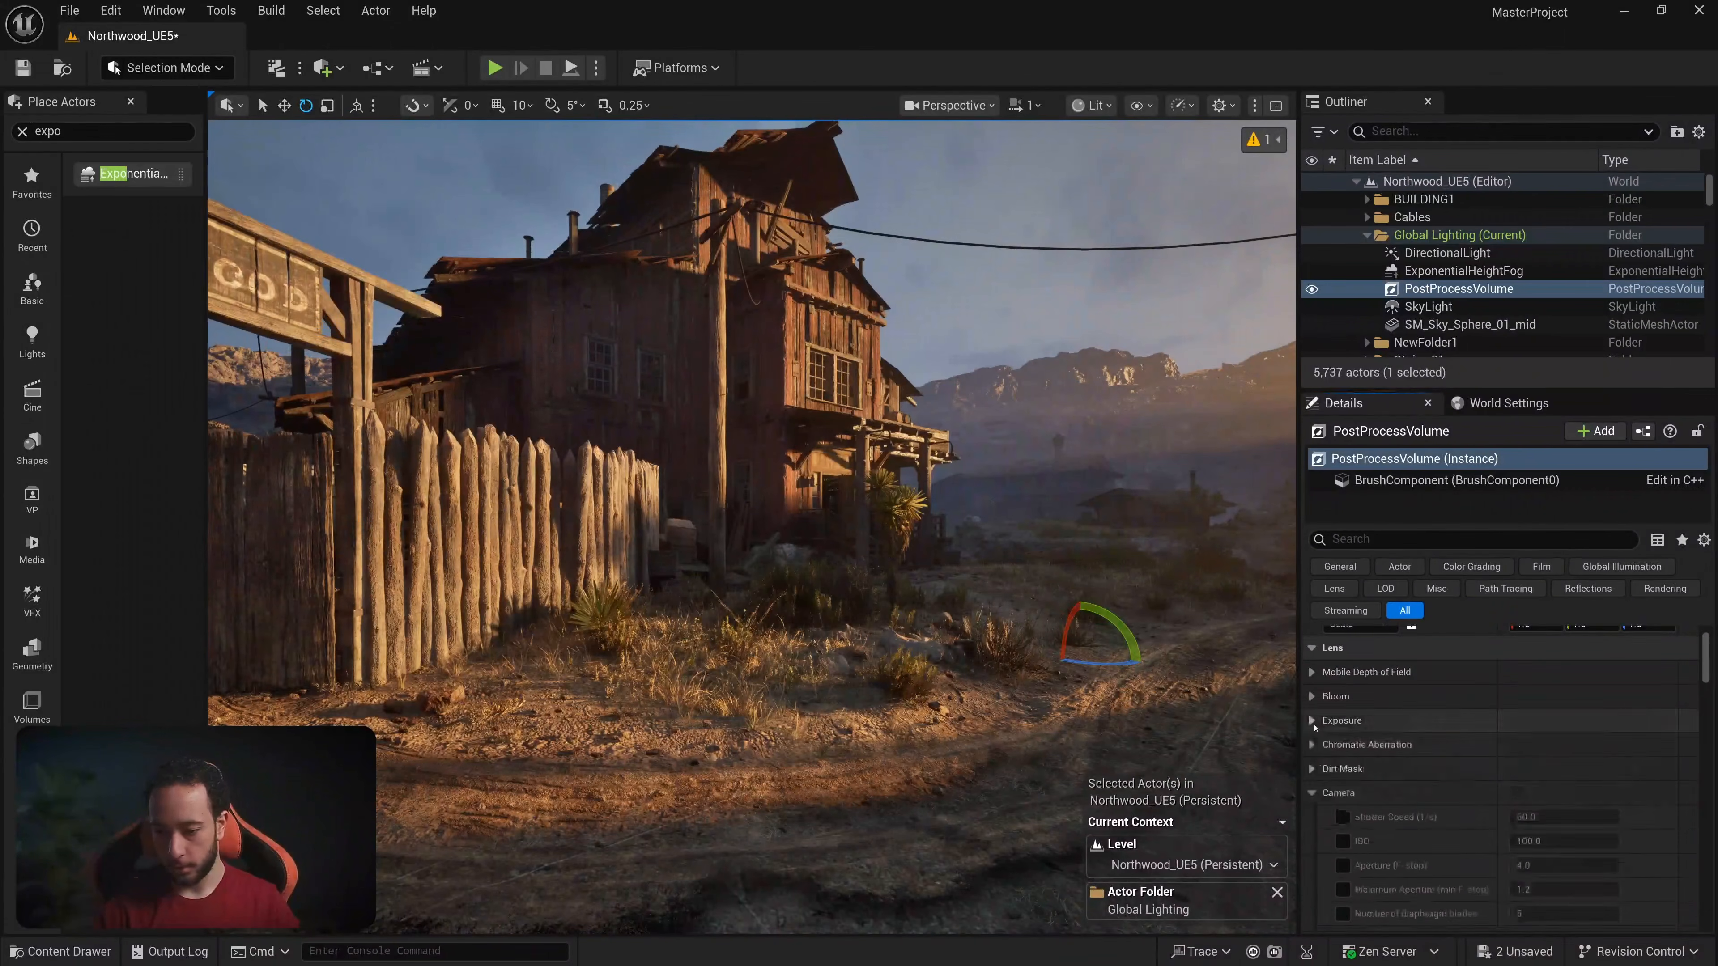
pyautogui.scroll(-4, 1469, 799)
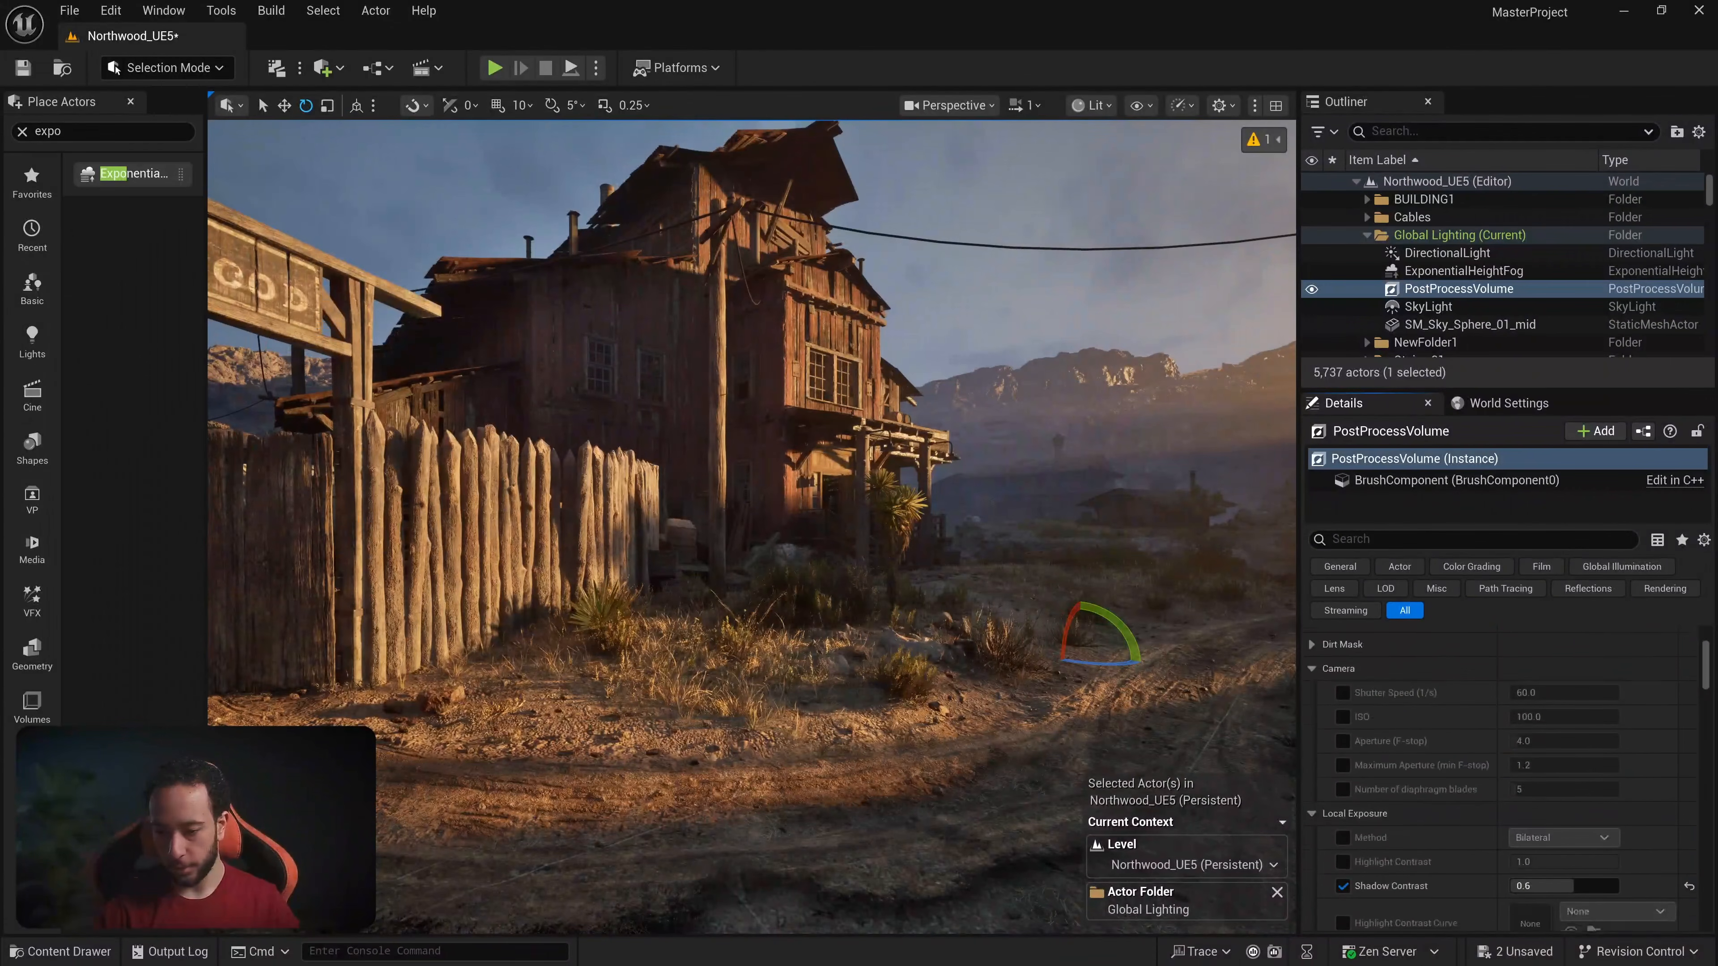
pyautogui.scroll(-10, 1474, 814)
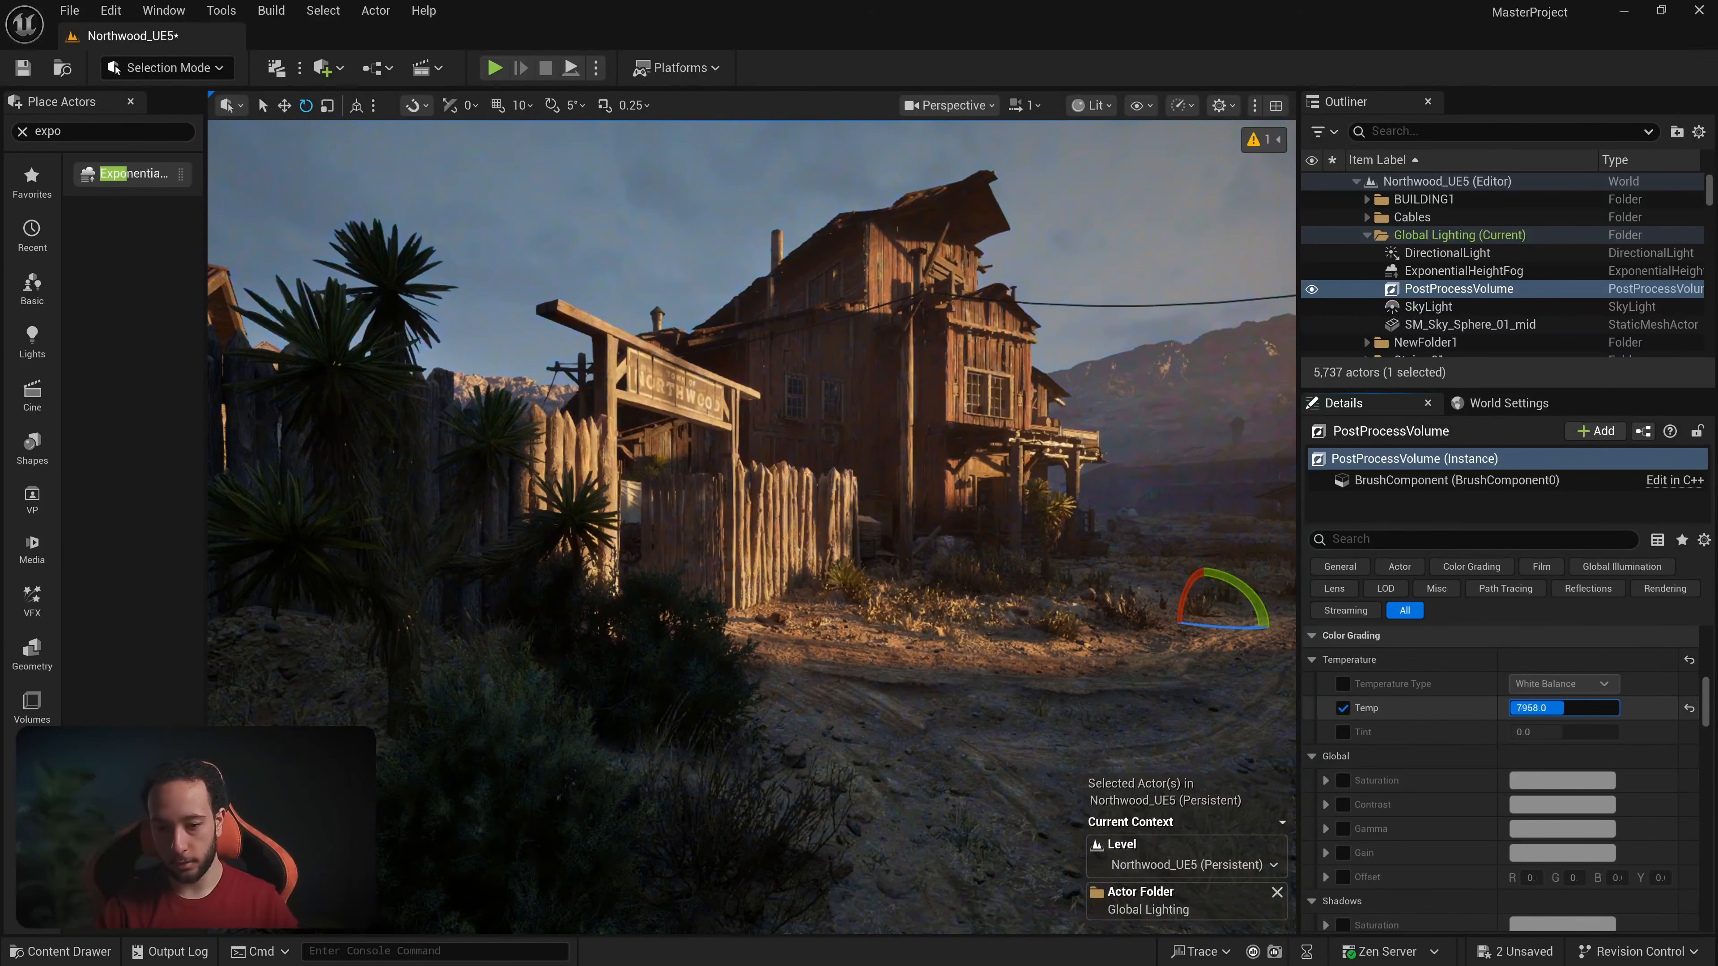
pyautogui.moveTo(1545, 716); pyautogui.dragTo(1680, 709)
pyautogui.click(1343, 733)
pyautogui.moveTo(1562, 733); pyautogui.dragTo(1552, 732)
pyautogui.scroll(-5, 1361, 742)
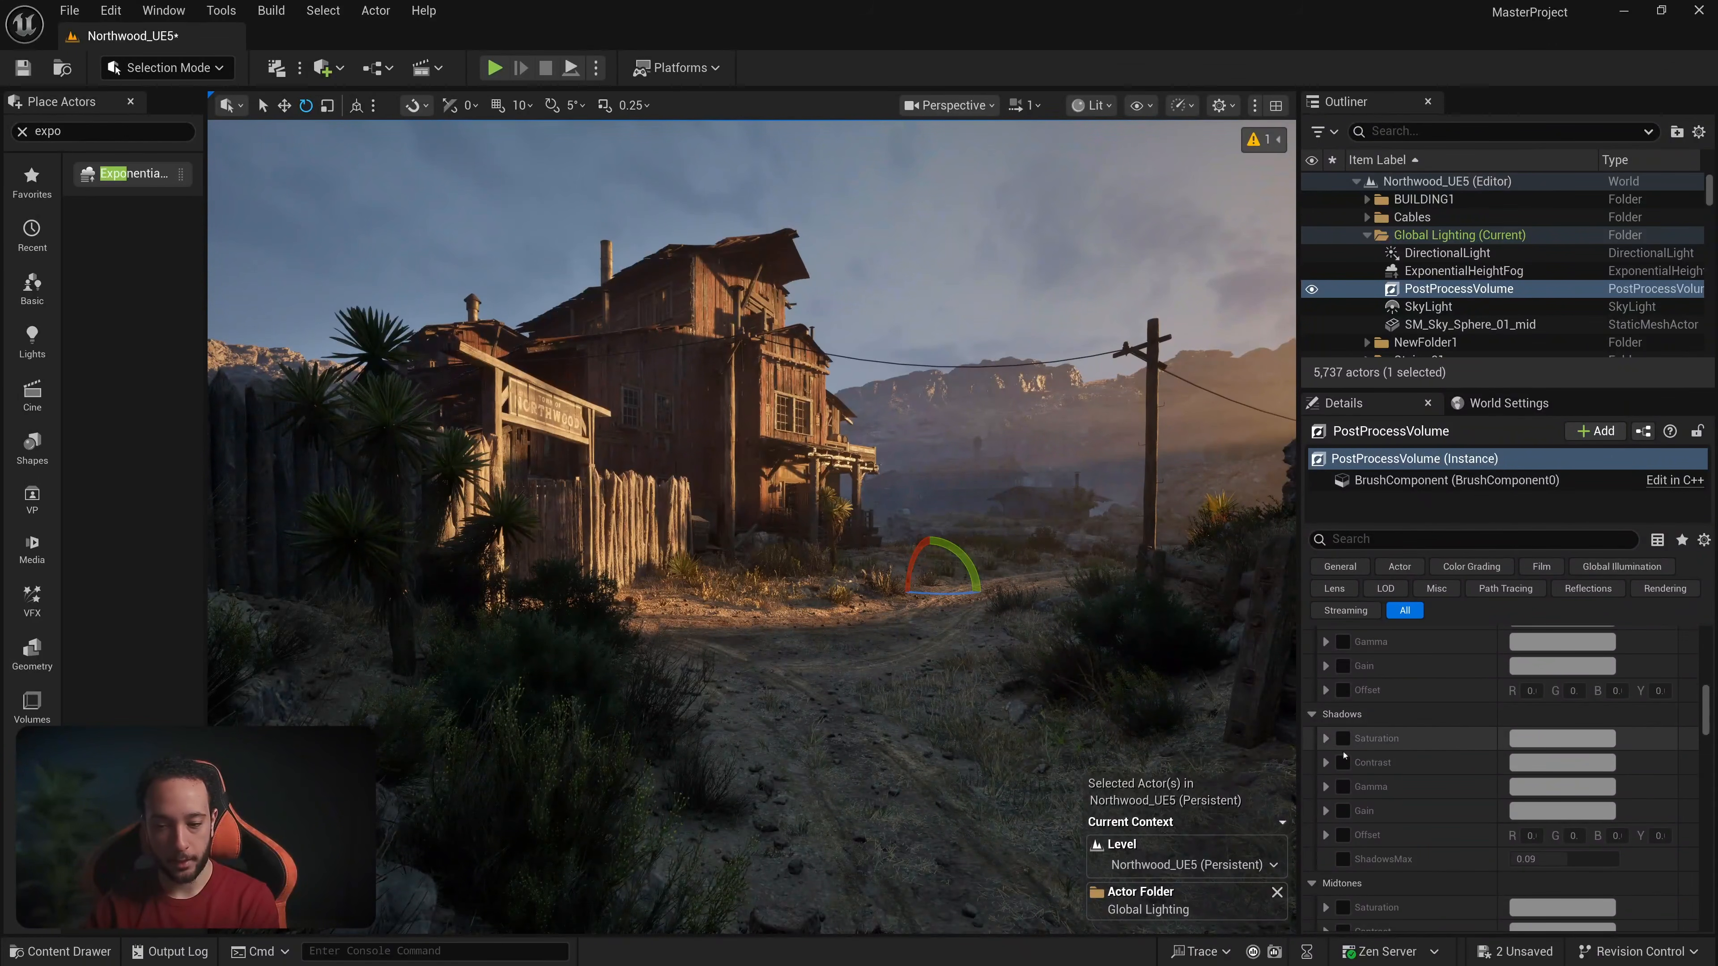
# Step: Override the PostProcessVolume's Shadows saturation with 0.7 and toggle the override off and on to compare the scene
pyautogui.scroll(-3, 1360, 785)
pyautogui.scroll(5, 1447, 814)
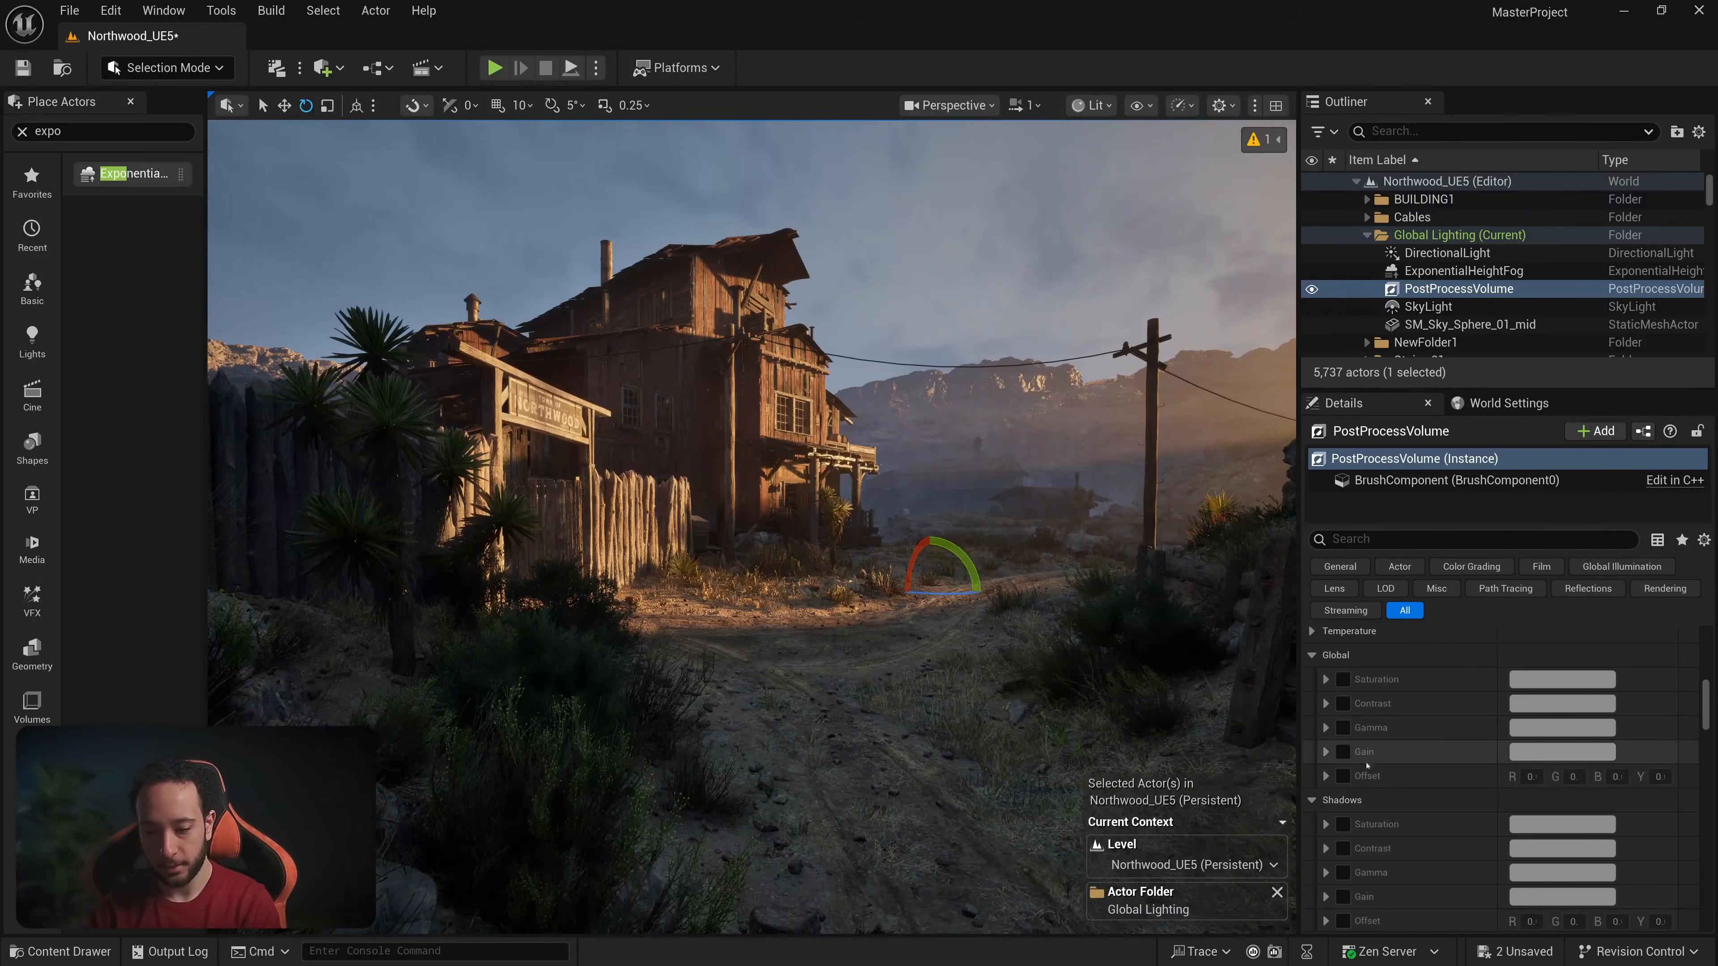
pyautogui.scroll(-2, 1366, 758)
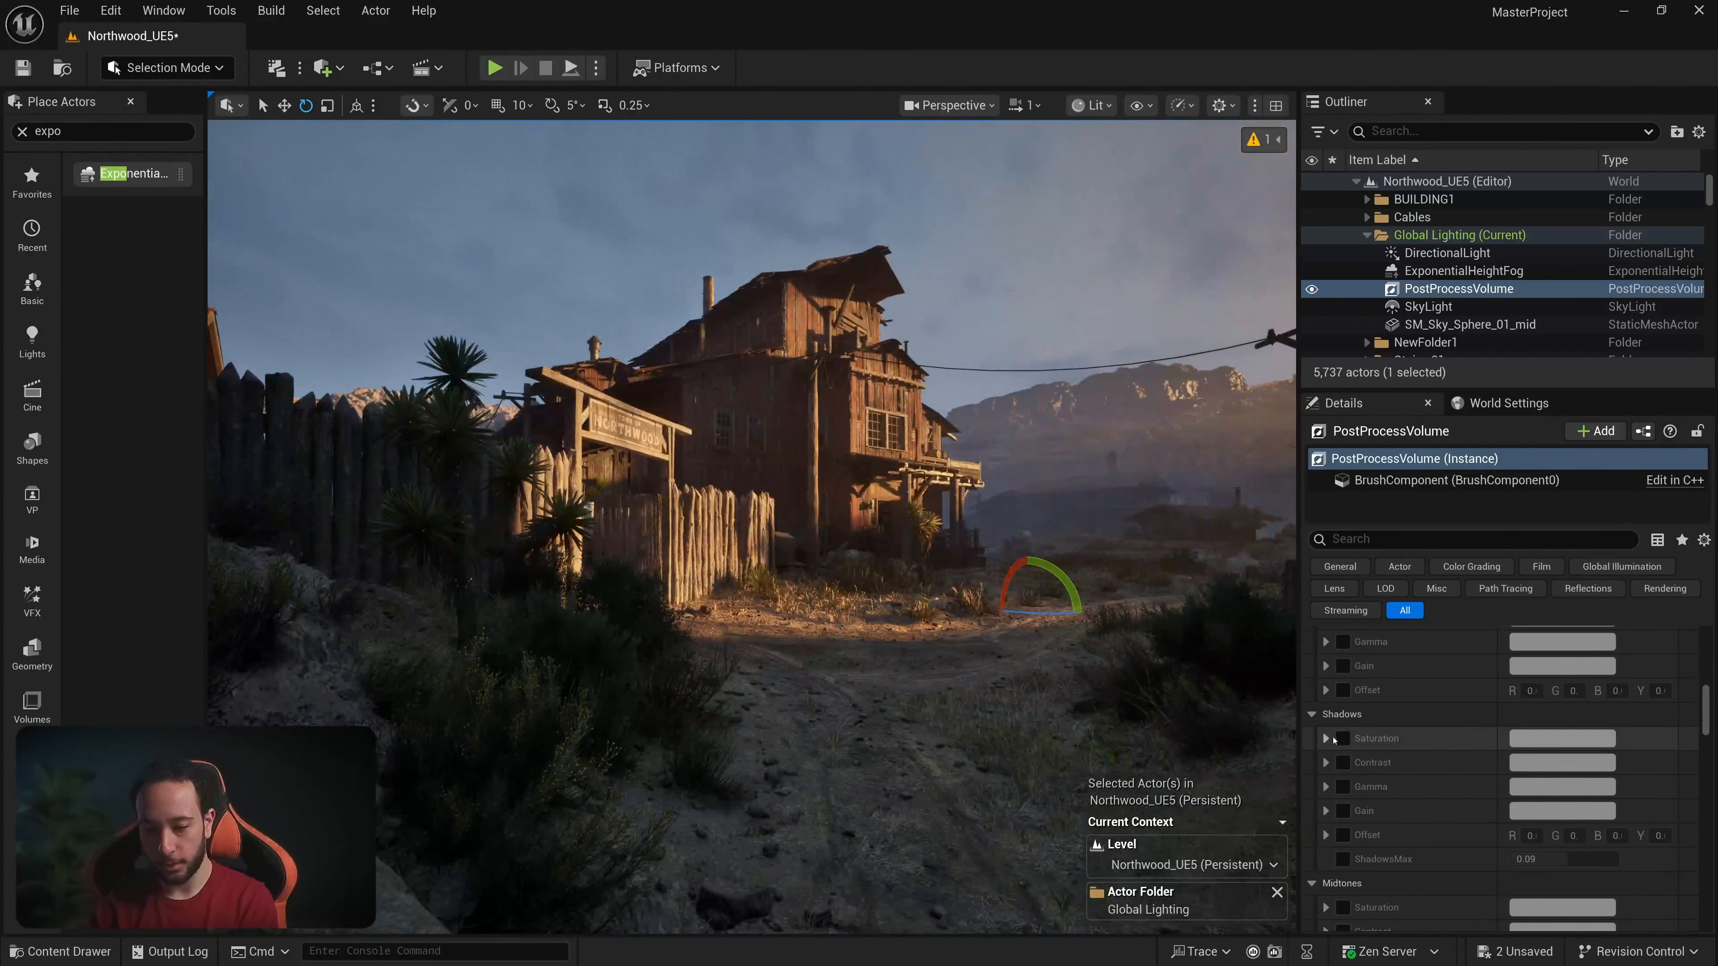
pyautogui.click(1327, 739)
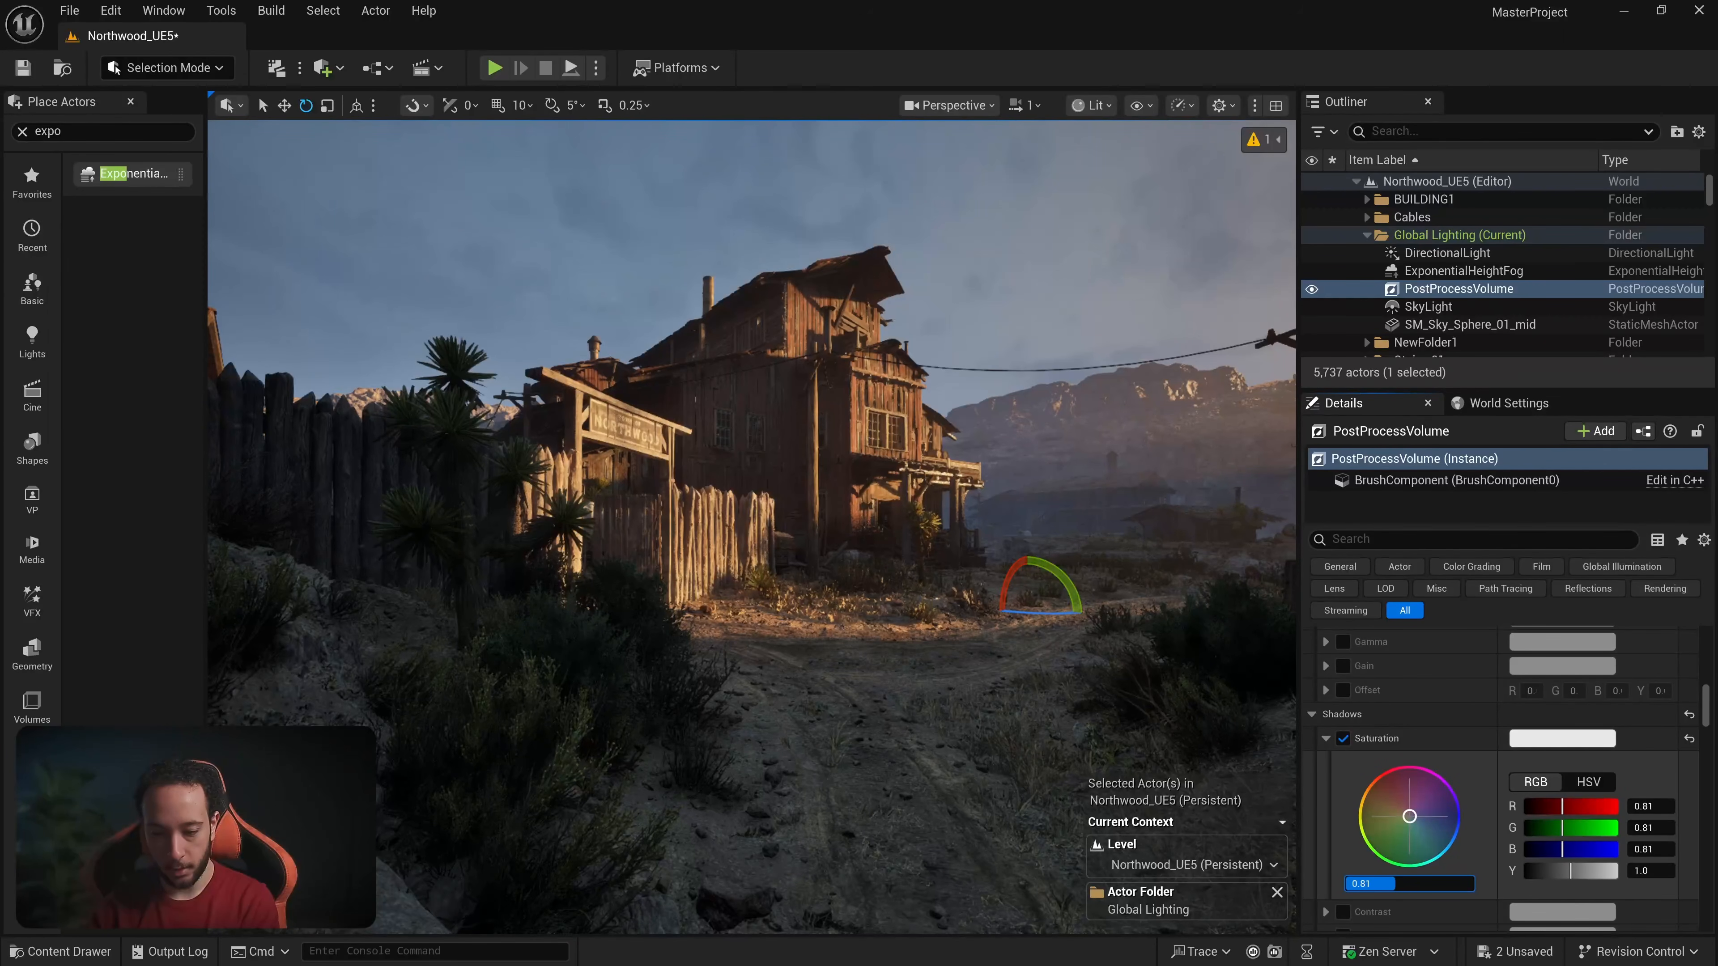
pyautogui.write('0.7')
pyautogui.press('Return')
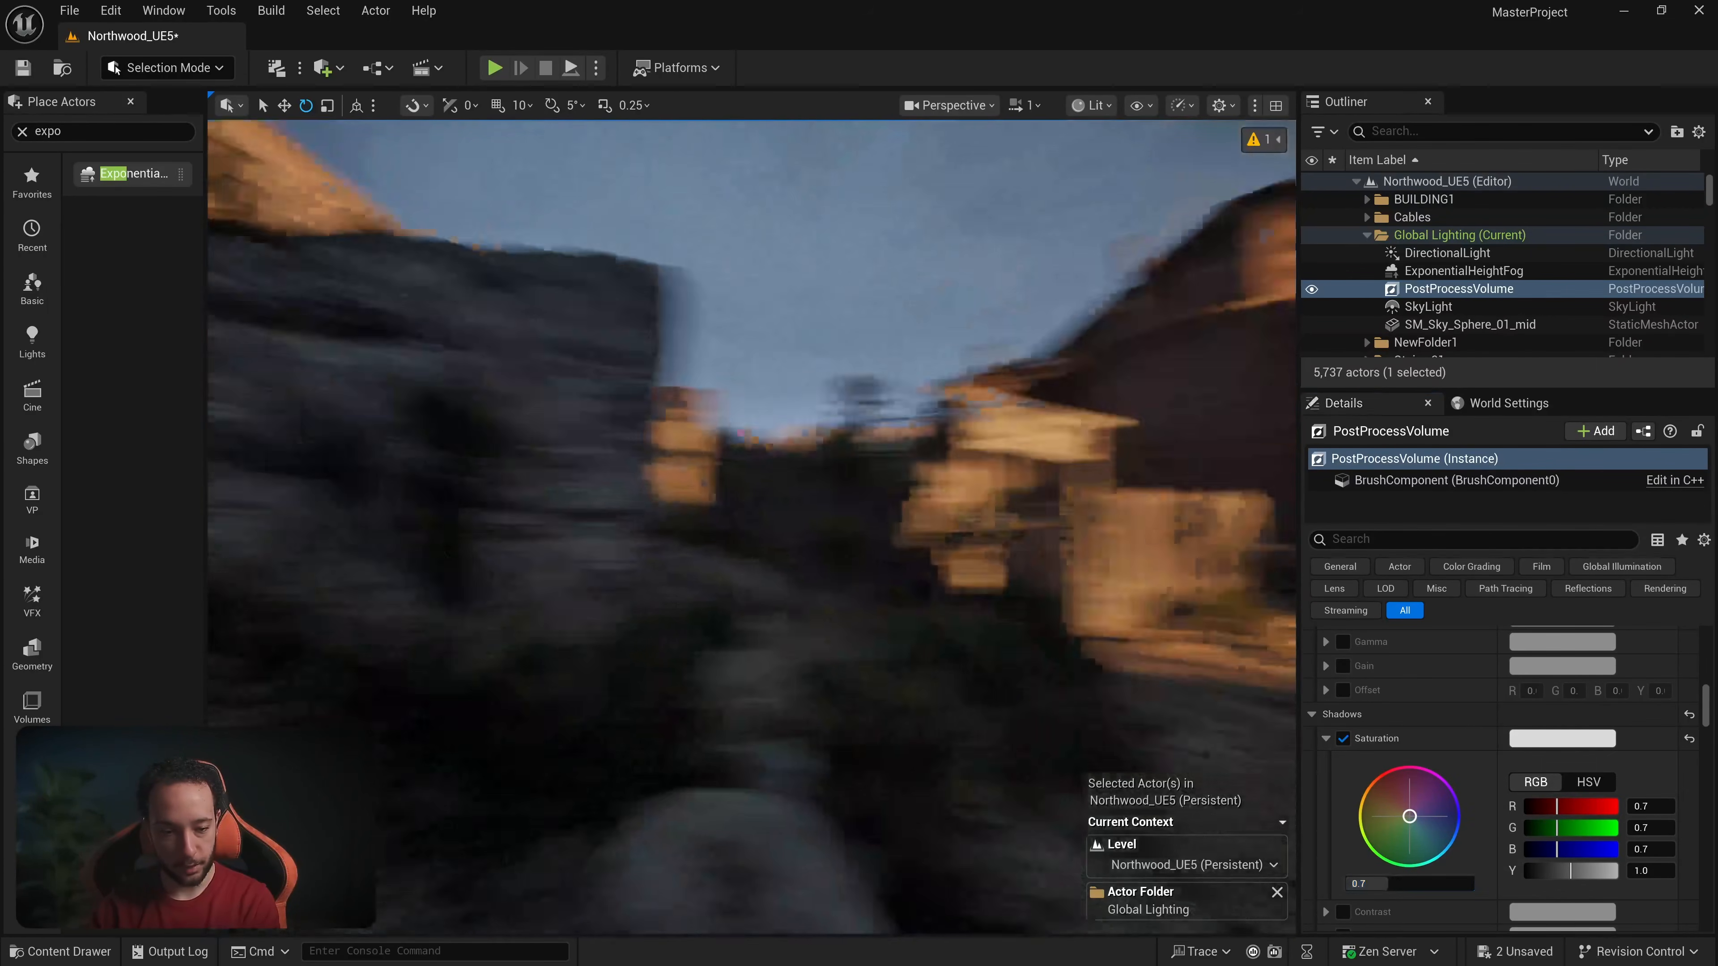
pyautogui.click(1343, 740)
pyautogui.click(1343, 739)
pyautogui.click(1342, 740)
pyautogui.click(1342, 739)
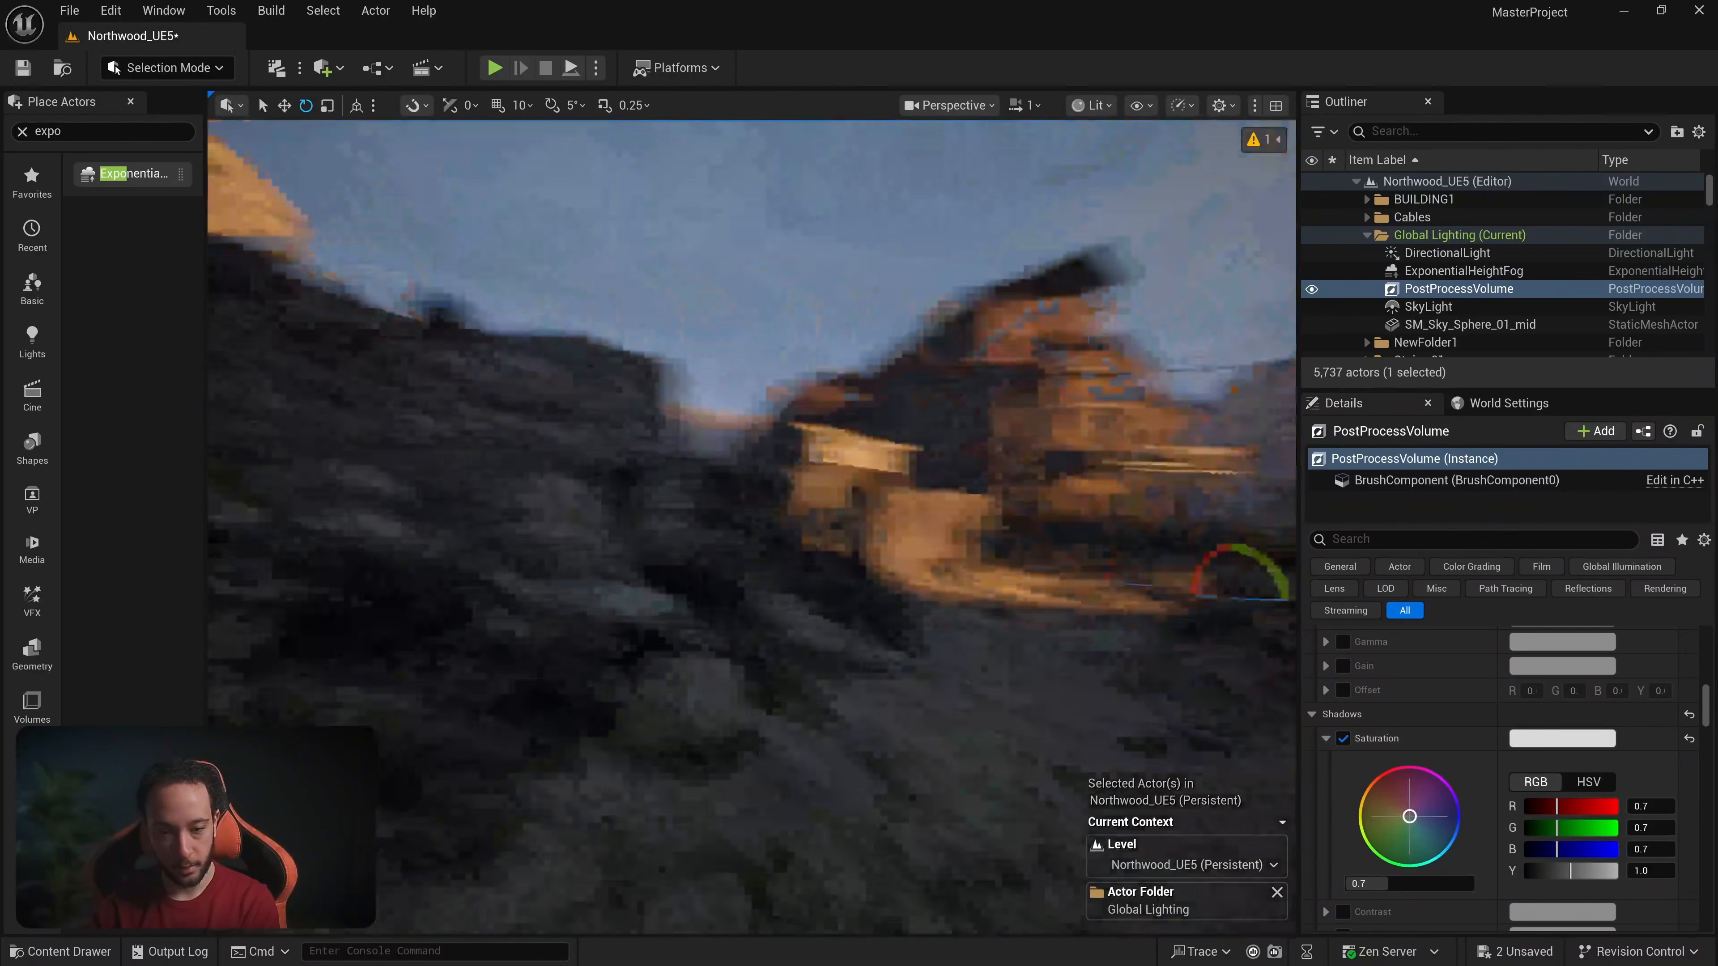
pyautogui.click(1326, 738)
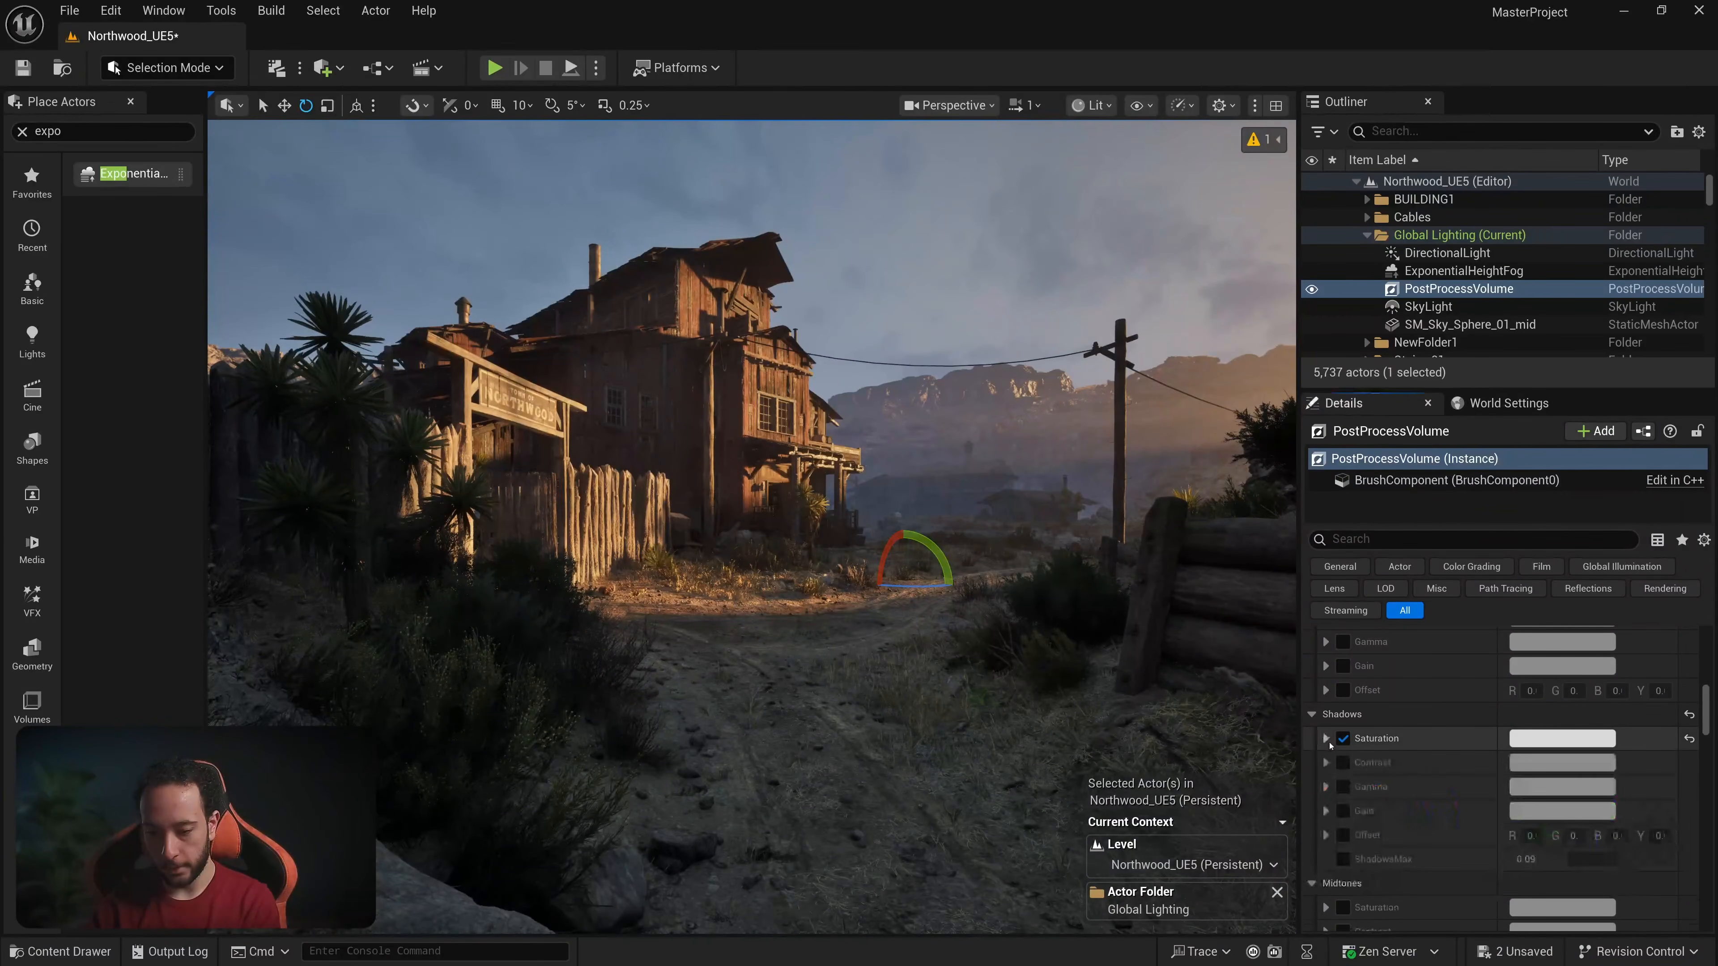
# Step: Override the Shadows gamma and shift it slightly toward blue, with R 0.974, G 0.984 and B 1.0
pyautogui.scroll(-3, 1327, 741)
pyautogui.rightClick(1328, 750)
pyautogui.click(1399, 712)
pyautogui.click(1343, 701)
pyautogui.click(1326, 700)
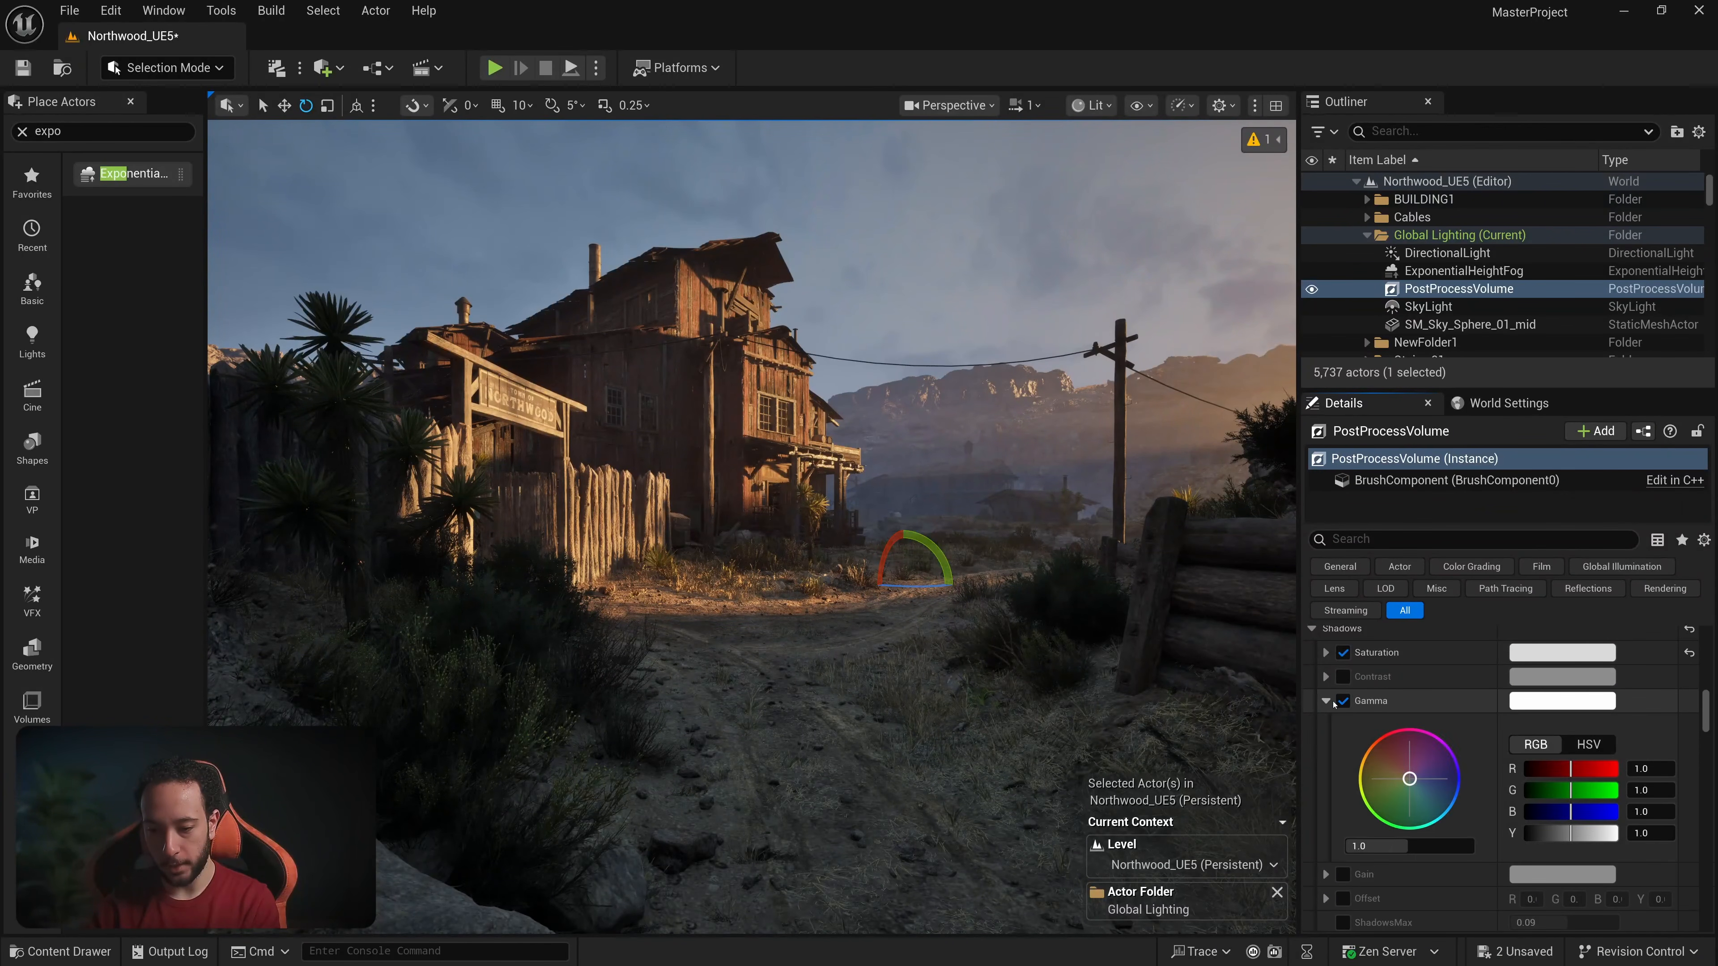
pyautogui.moveTo(1423, 787); pyautogui.dragTo(1433, 789)
pyautogui.moveTo(985, 639)
pyautogui.mouseDown(button='right')
pyautogui.moveTo(1191, 648)
pyautogui.moveTo(996, 642)
pyautogui.mouseUp(button='right')
pyautogui.moveTo(1431, 789); pyautogui.dragTo(1427, 785)
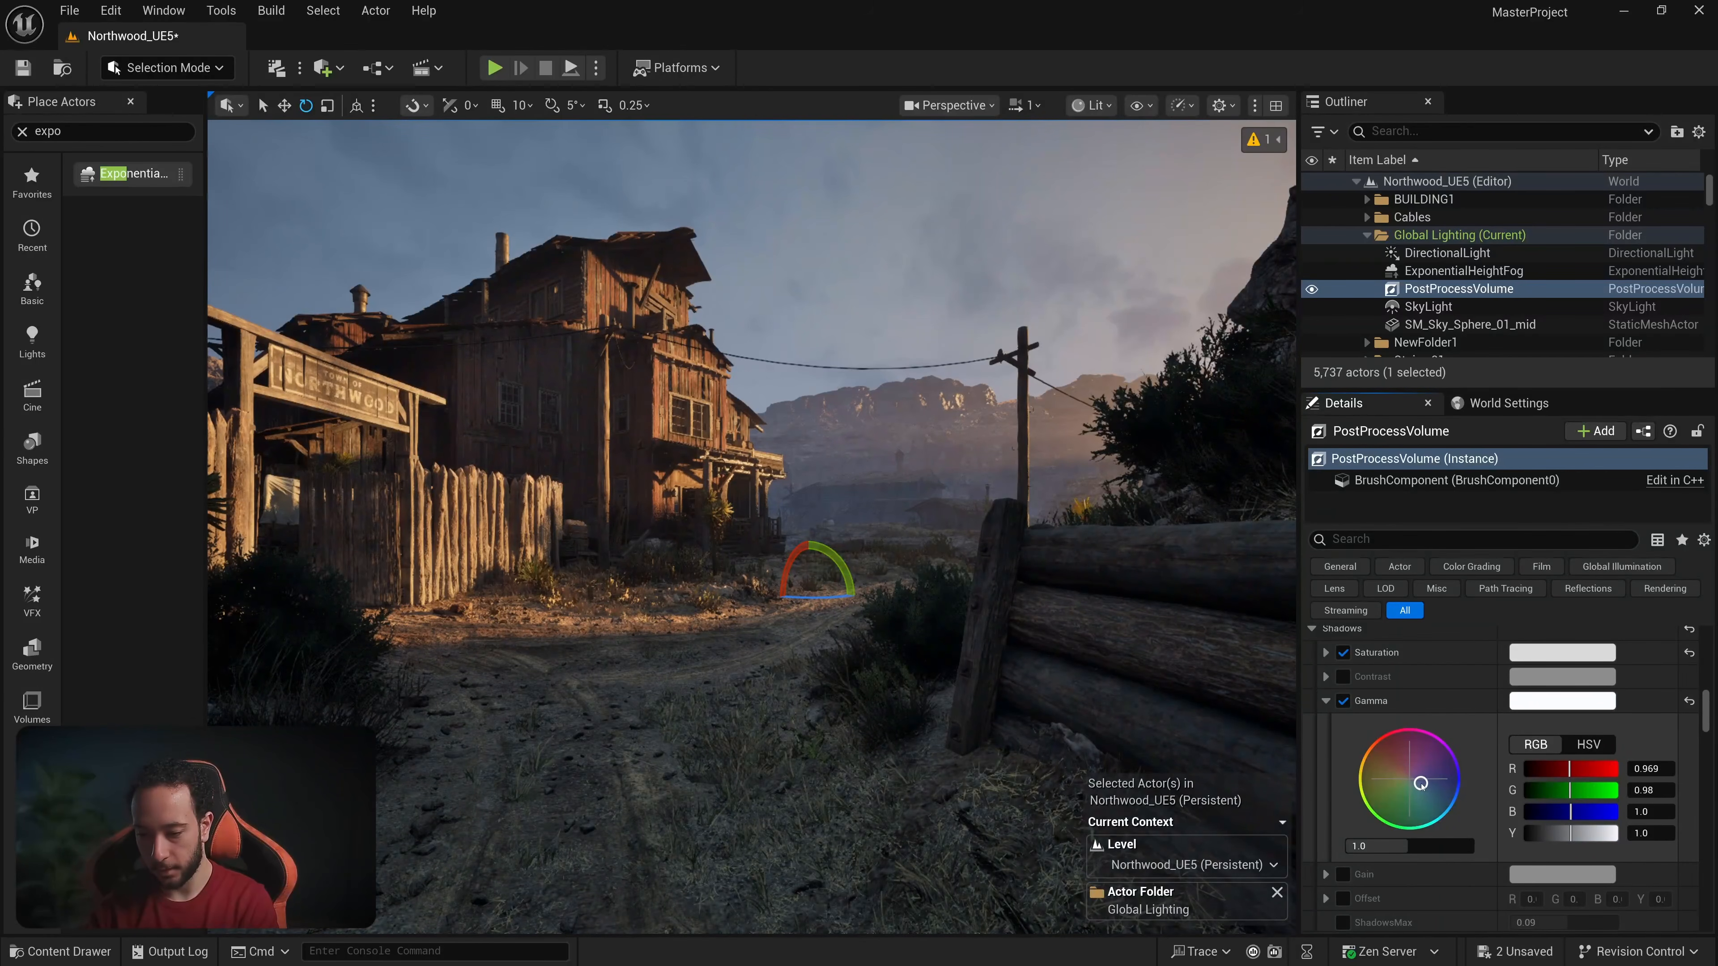
# Step: Compare the scene with the Shadows gamma override off and on, and collapse the Shadows settings
pyautogui.click(1343, 700)
pyautogui.click(1342, 701)
pyautogui.click(1342, 701)
pyautogui.click(1342, 701)
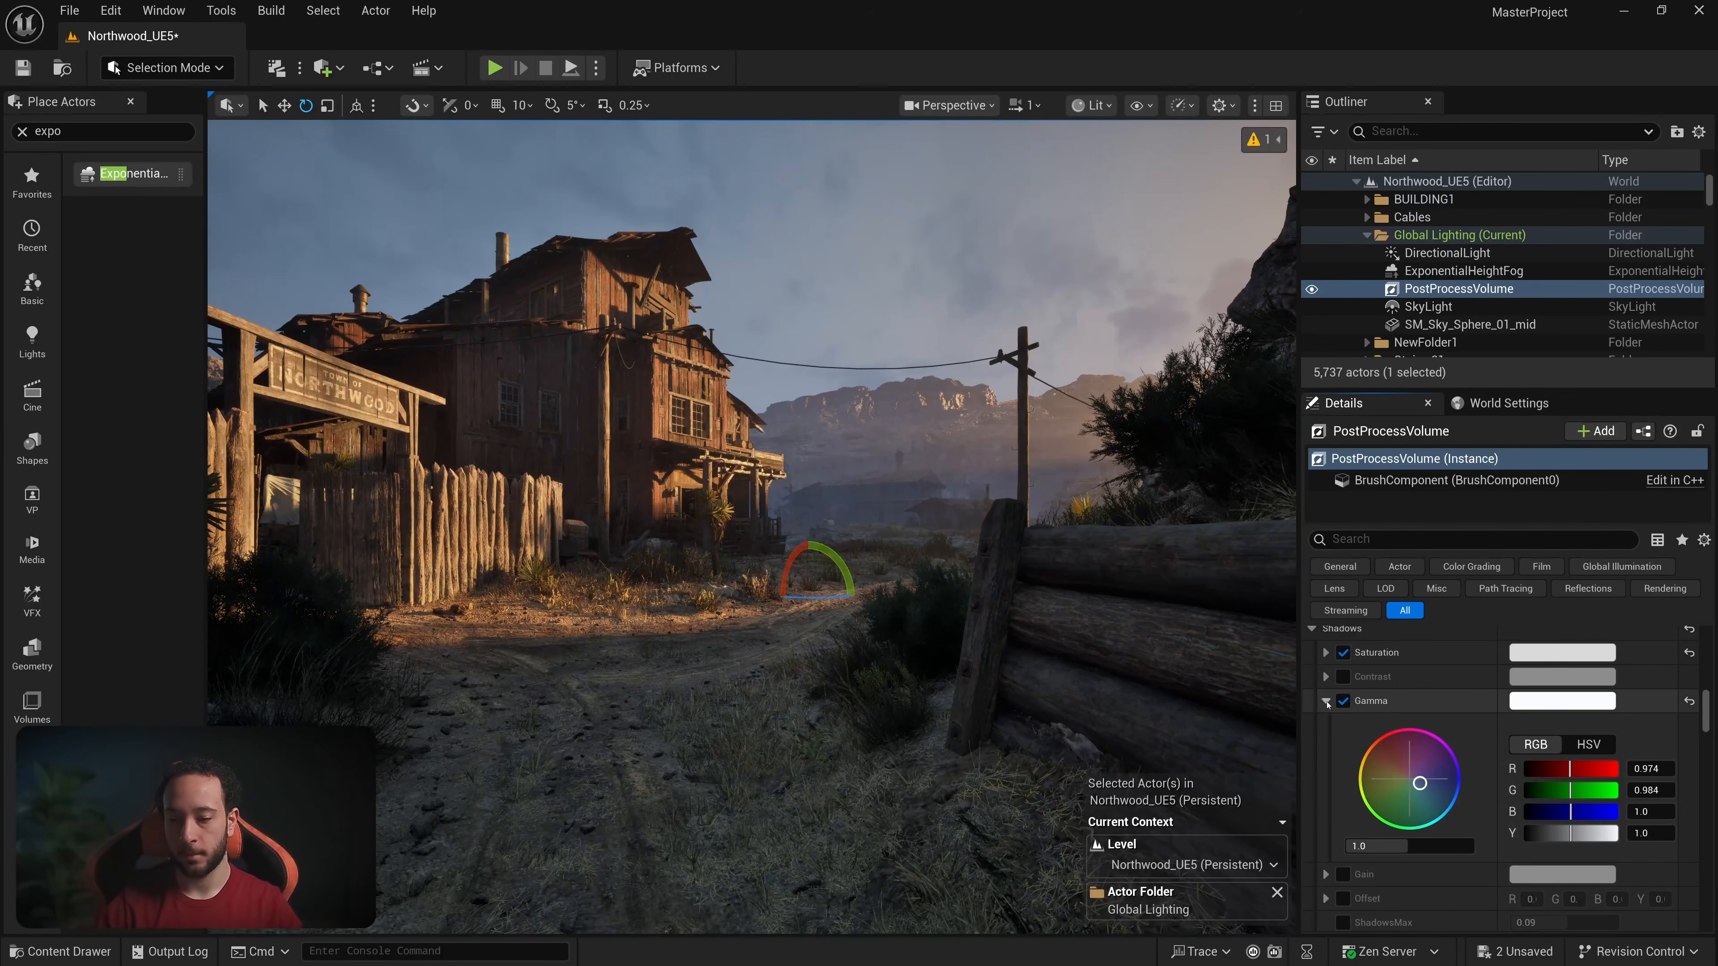
pyautogui.click(1325, 701)
pyautogui.click(1312, 628)
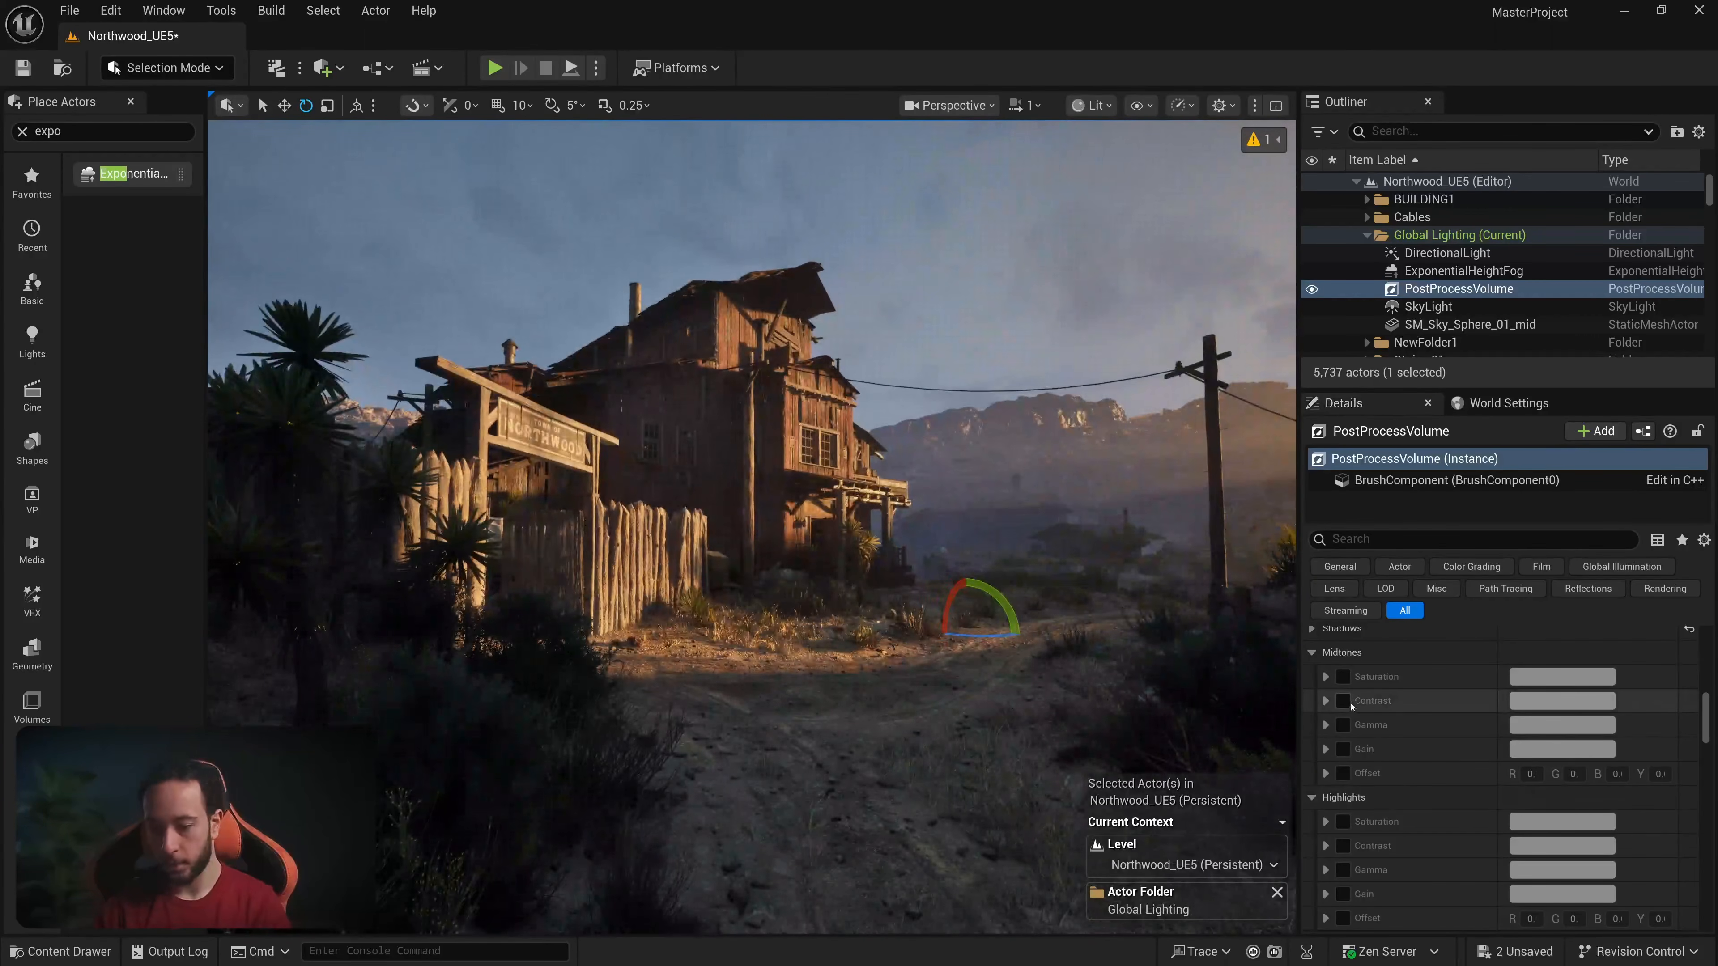
# Step: Set the Midtones contrast to 1.05 and try a higher Midtones gain, toggling it to compare
pyautogui.click(1343, 702)
pyautogui.moveTo(1420, 846); pyautogui.dragTo(1392, 858)
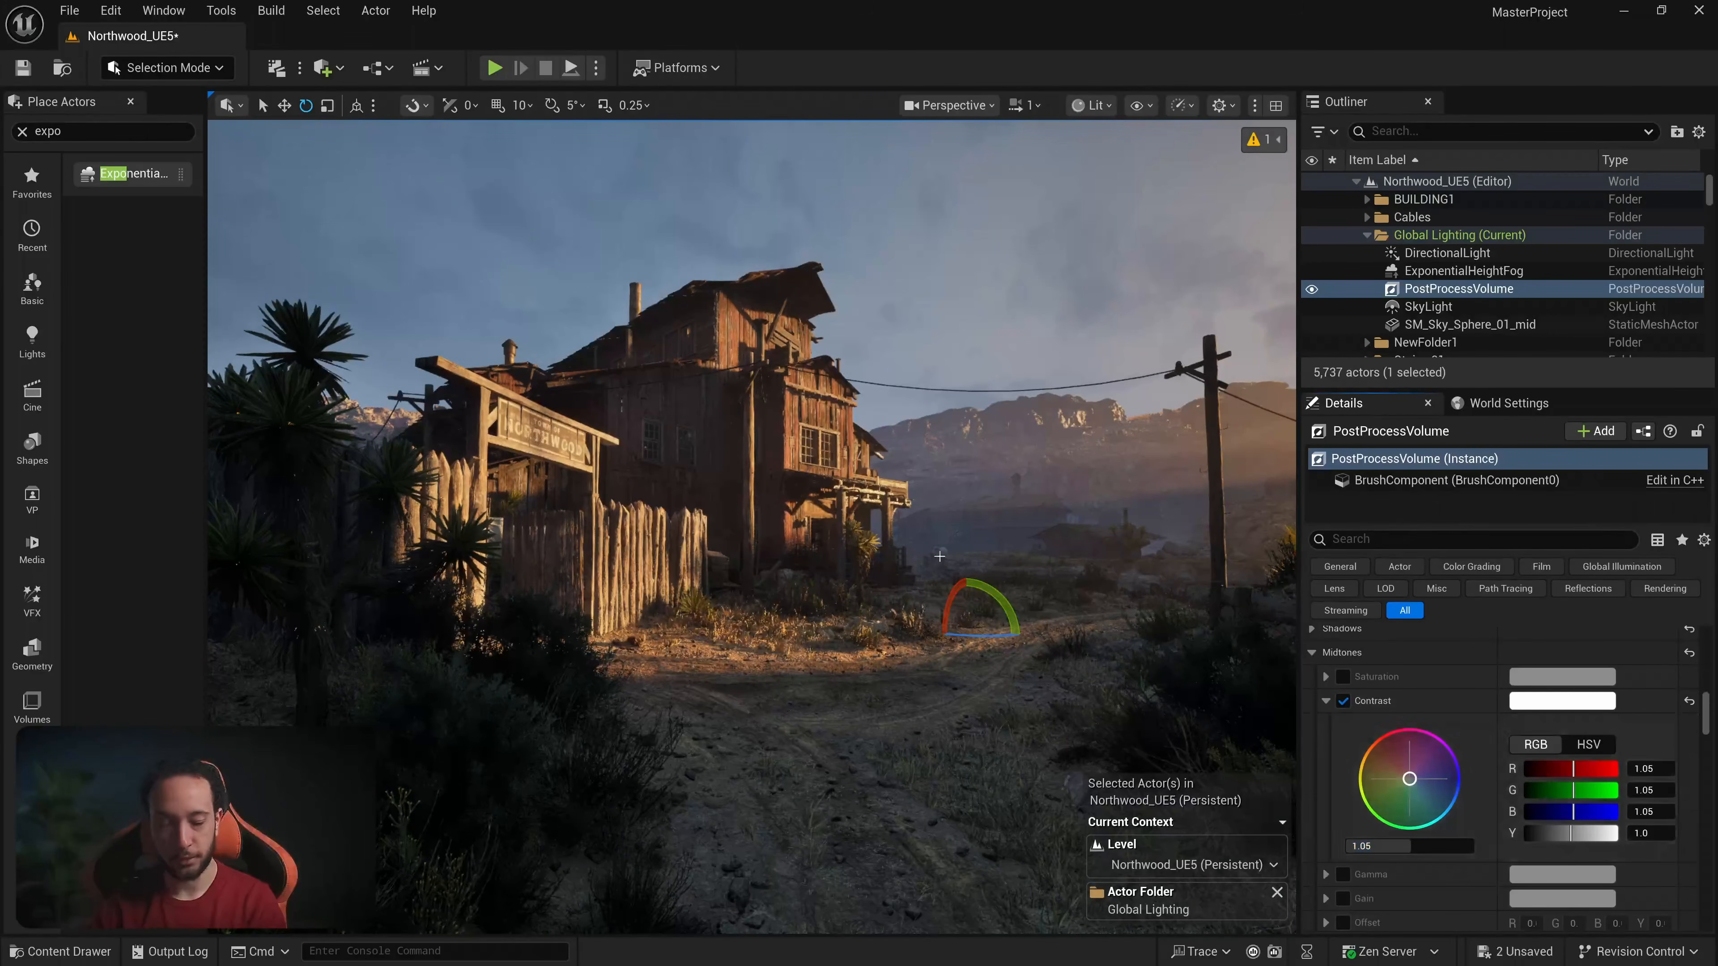
pyautogui.click(1325, 702)
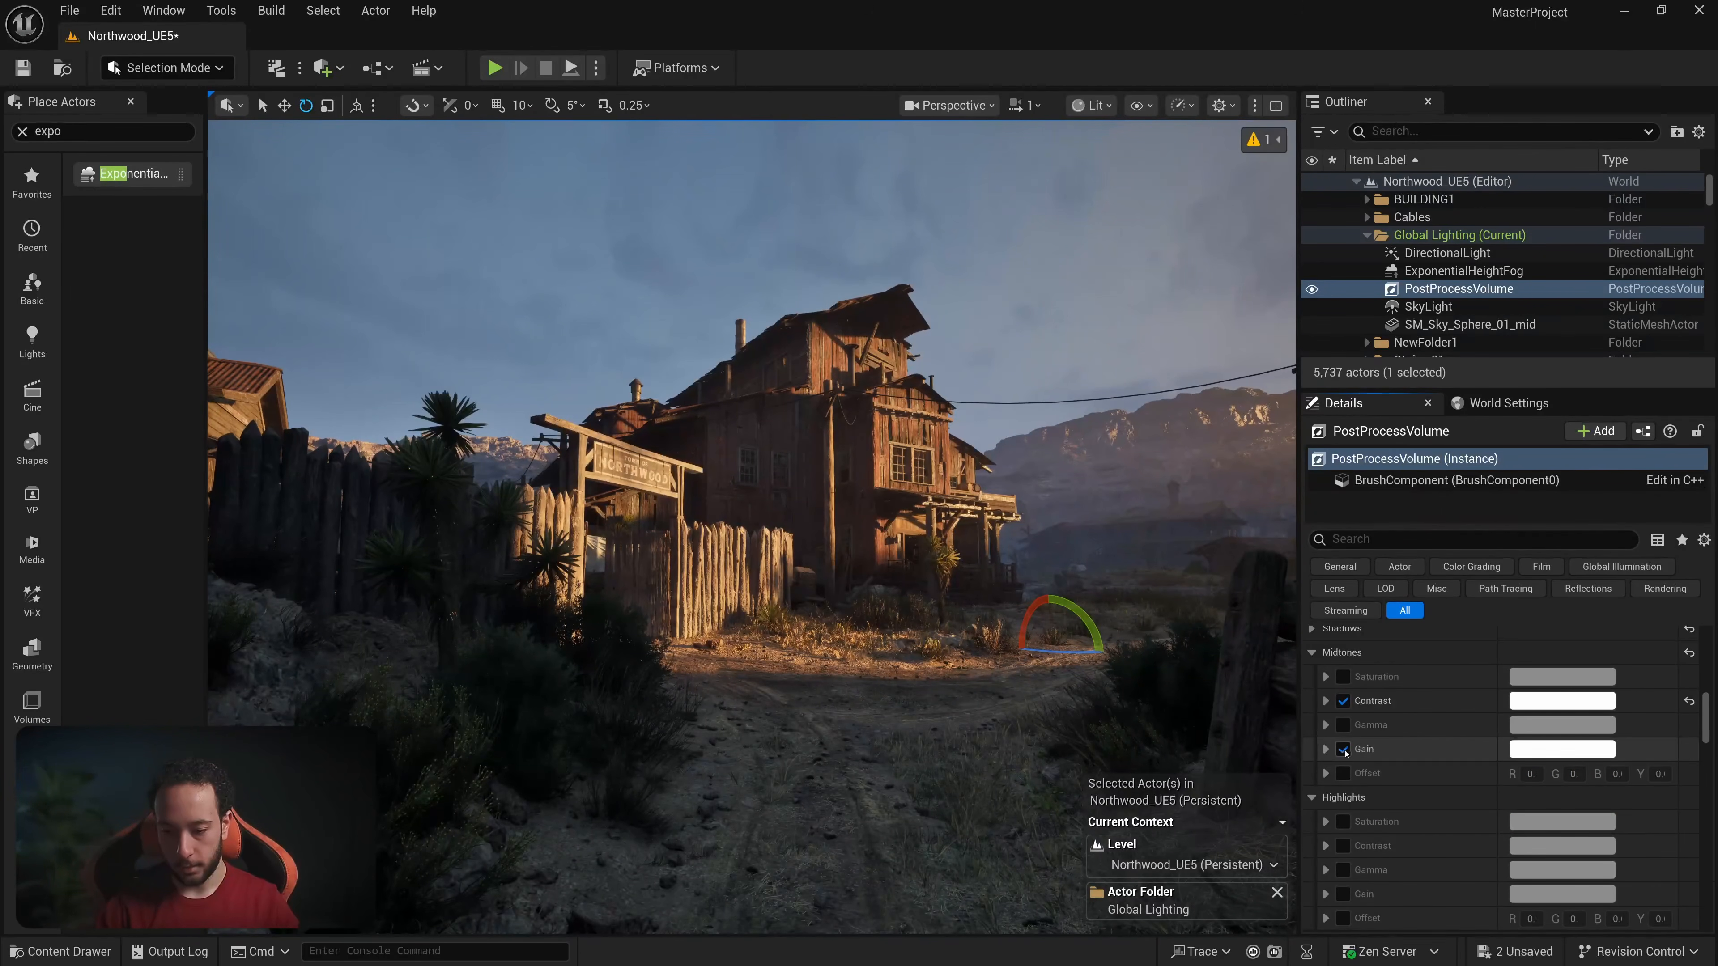
pyautogui.click(1326, 749)
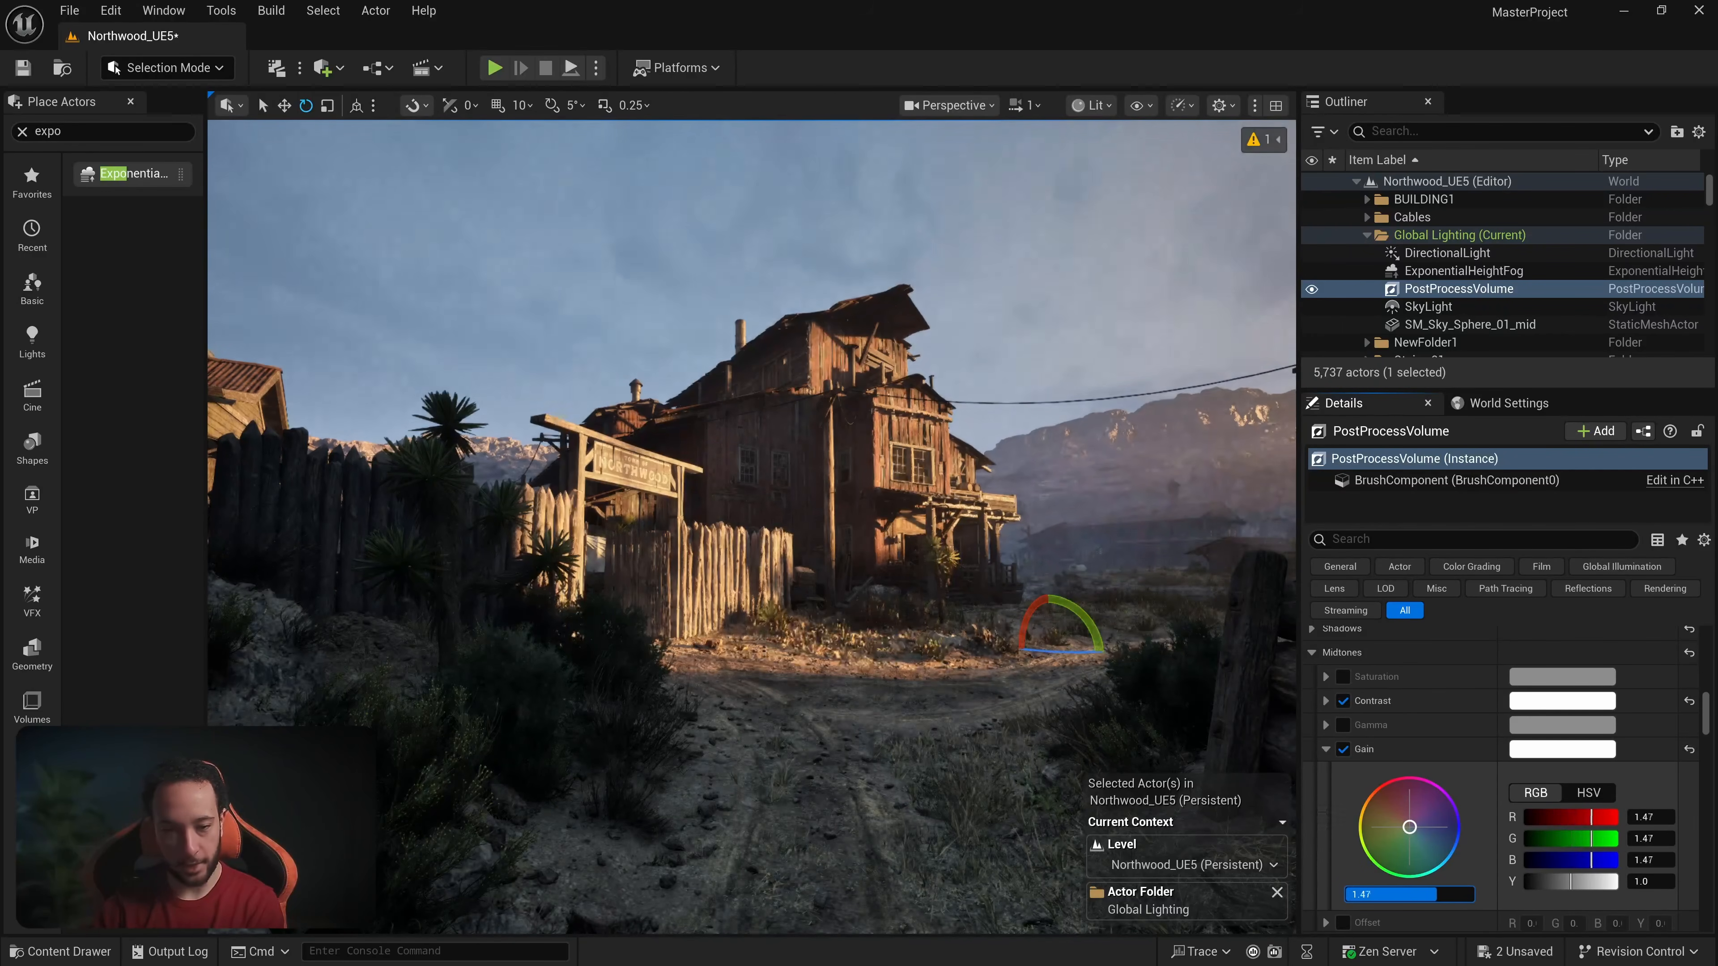
pyautogui.click(1341, 752)
pyautogui.click(1341, 752)
pyautogui.click(1312, 653)
# Step: Try a Highlights contrast of 1.2 while inspecting the sunlit wood up close, and switch the override off
pyautogui.press('w')
pyautogui.moveTo(1055, 595); pyautogui.dragTo(1112, 574, button='right')
pyautogui.press('w')
pyautogui.press('w')
pyautogui.press('w')
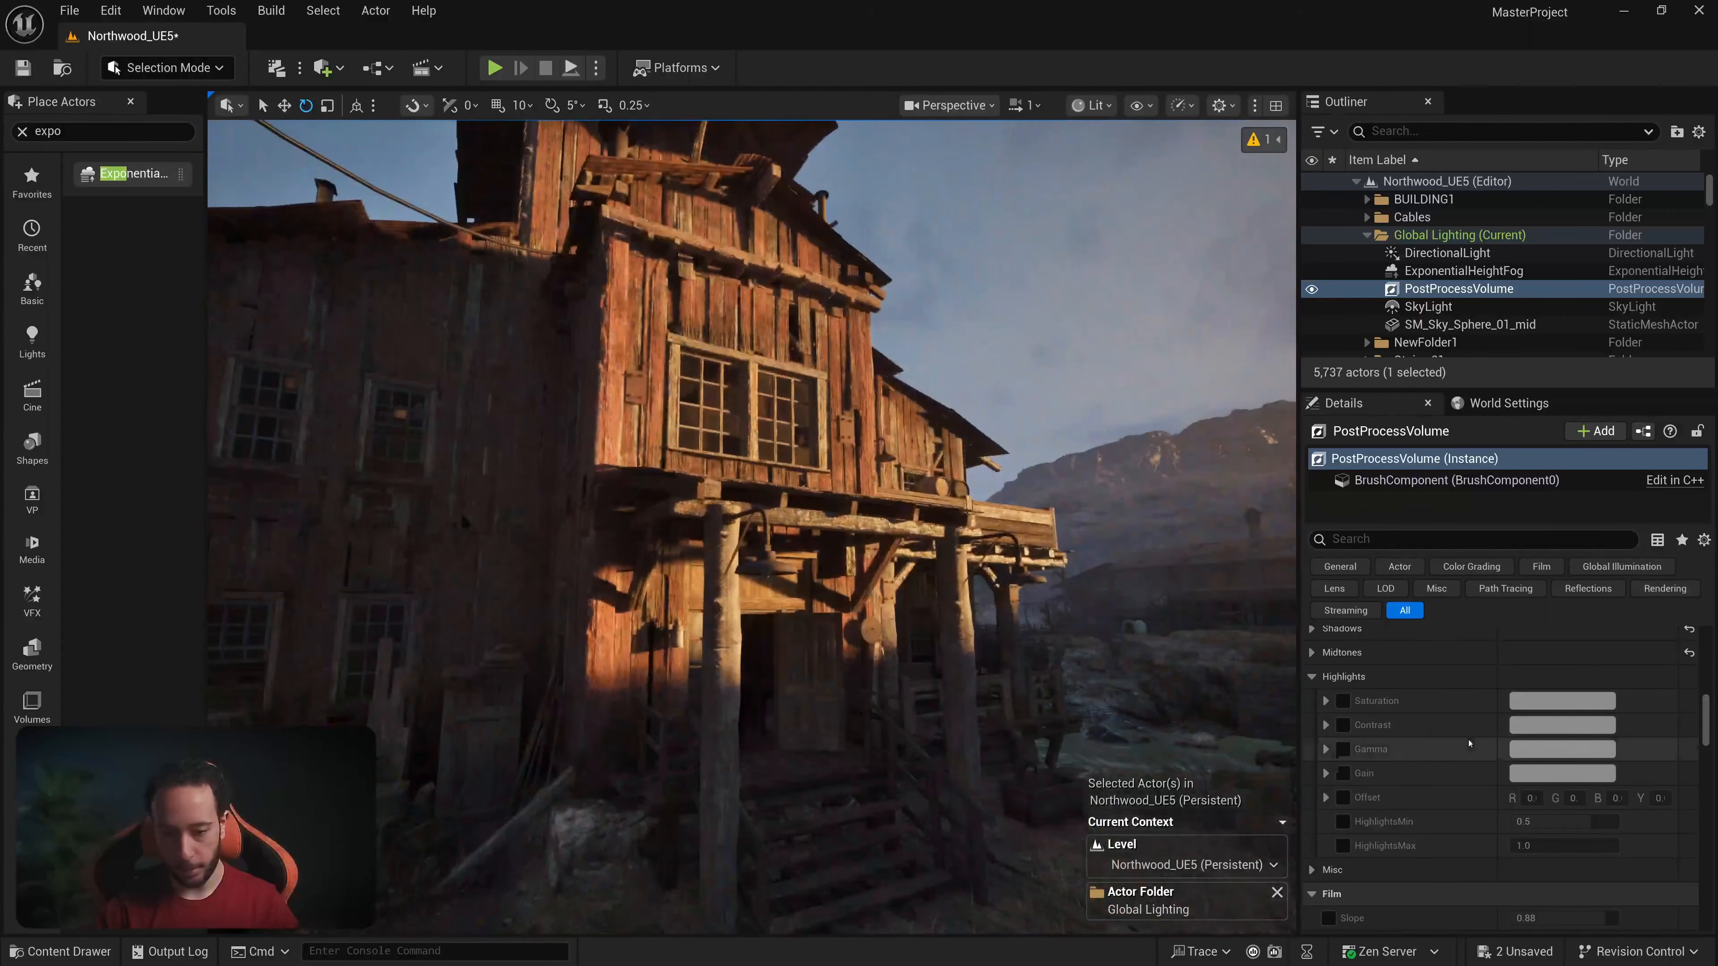
pyautogui.click(1343, 725)
pyautogui.write('1')
pyautogui.press('Return')
pyautogui.press('w')
pyautogui.moveTo(832, 584); pyautogui.dragTo(872, 586, button='right')
pyautogui.press('w')
pyautogui.press('a')
pyautogui.click(1409, 870)
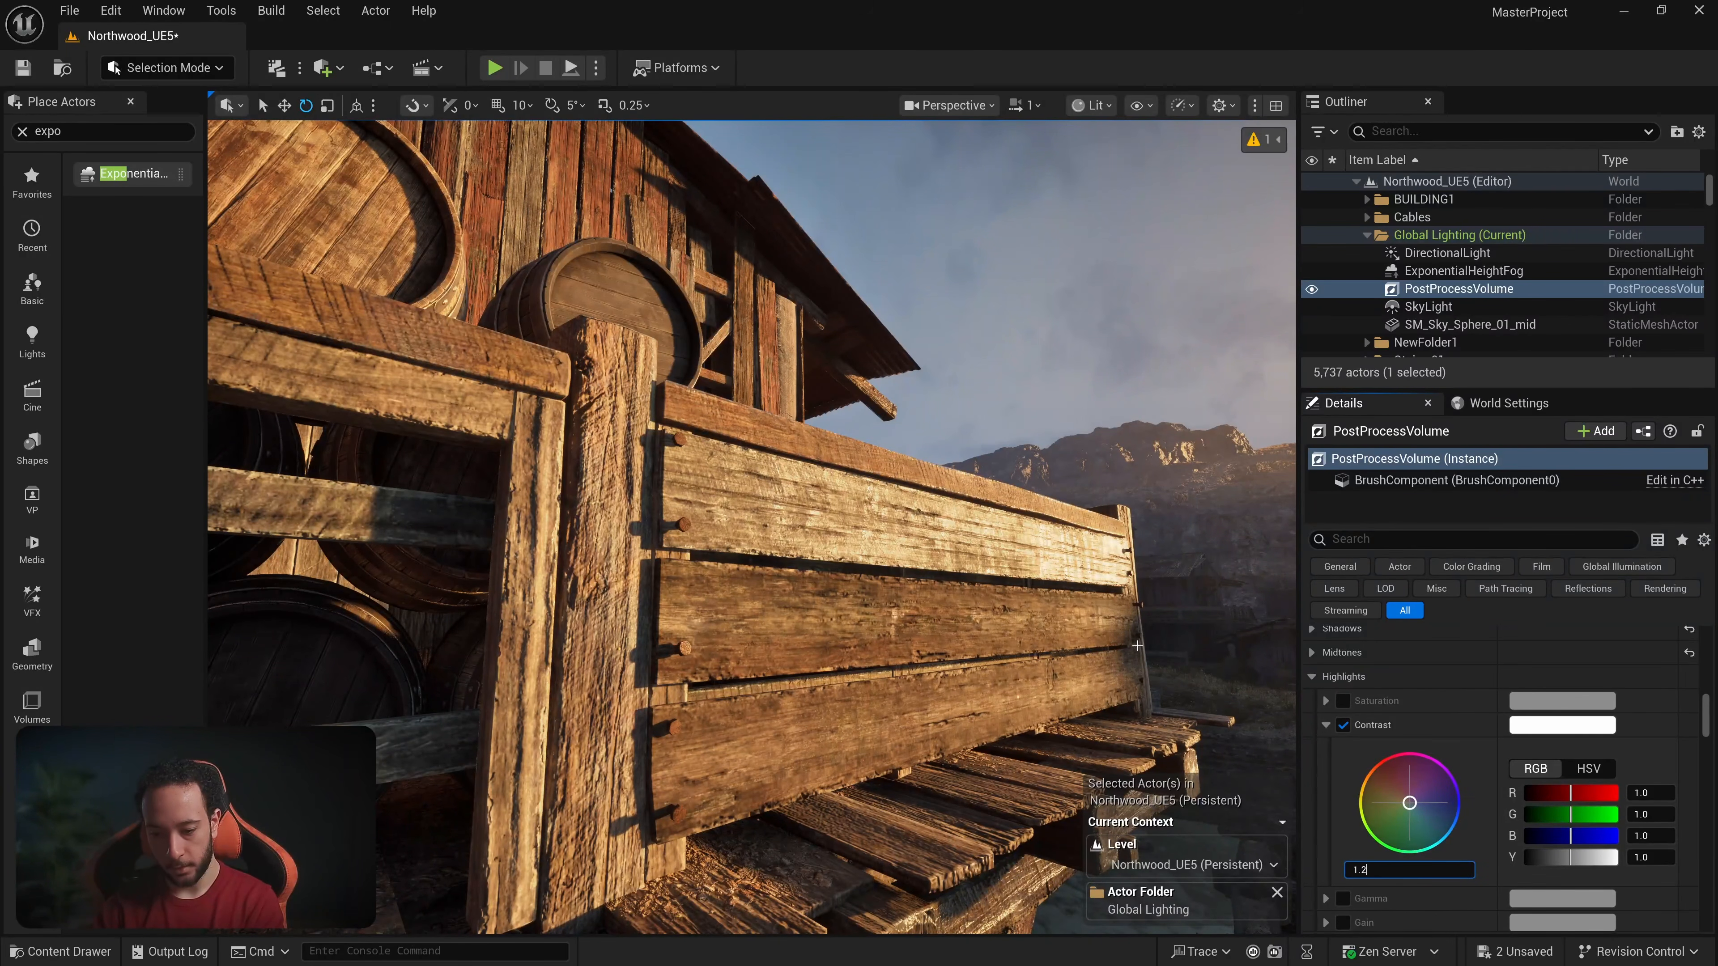
pyautogui.click(1326, 725)
pyautogui.moveTo(1282, 688); pyautogui.dragTo(1271, 703, button='right')
pyautogui.press('s')
pyautogui.click(1343, 726)
# Step: Override the Global saturation in the color grading settings with 0.94 while viewing the Northwood gate
pyautogui.press('w')
pyautogui.press('s')
pyautogui.press('w')
pyautogui.scroll(5, 1420, 778)
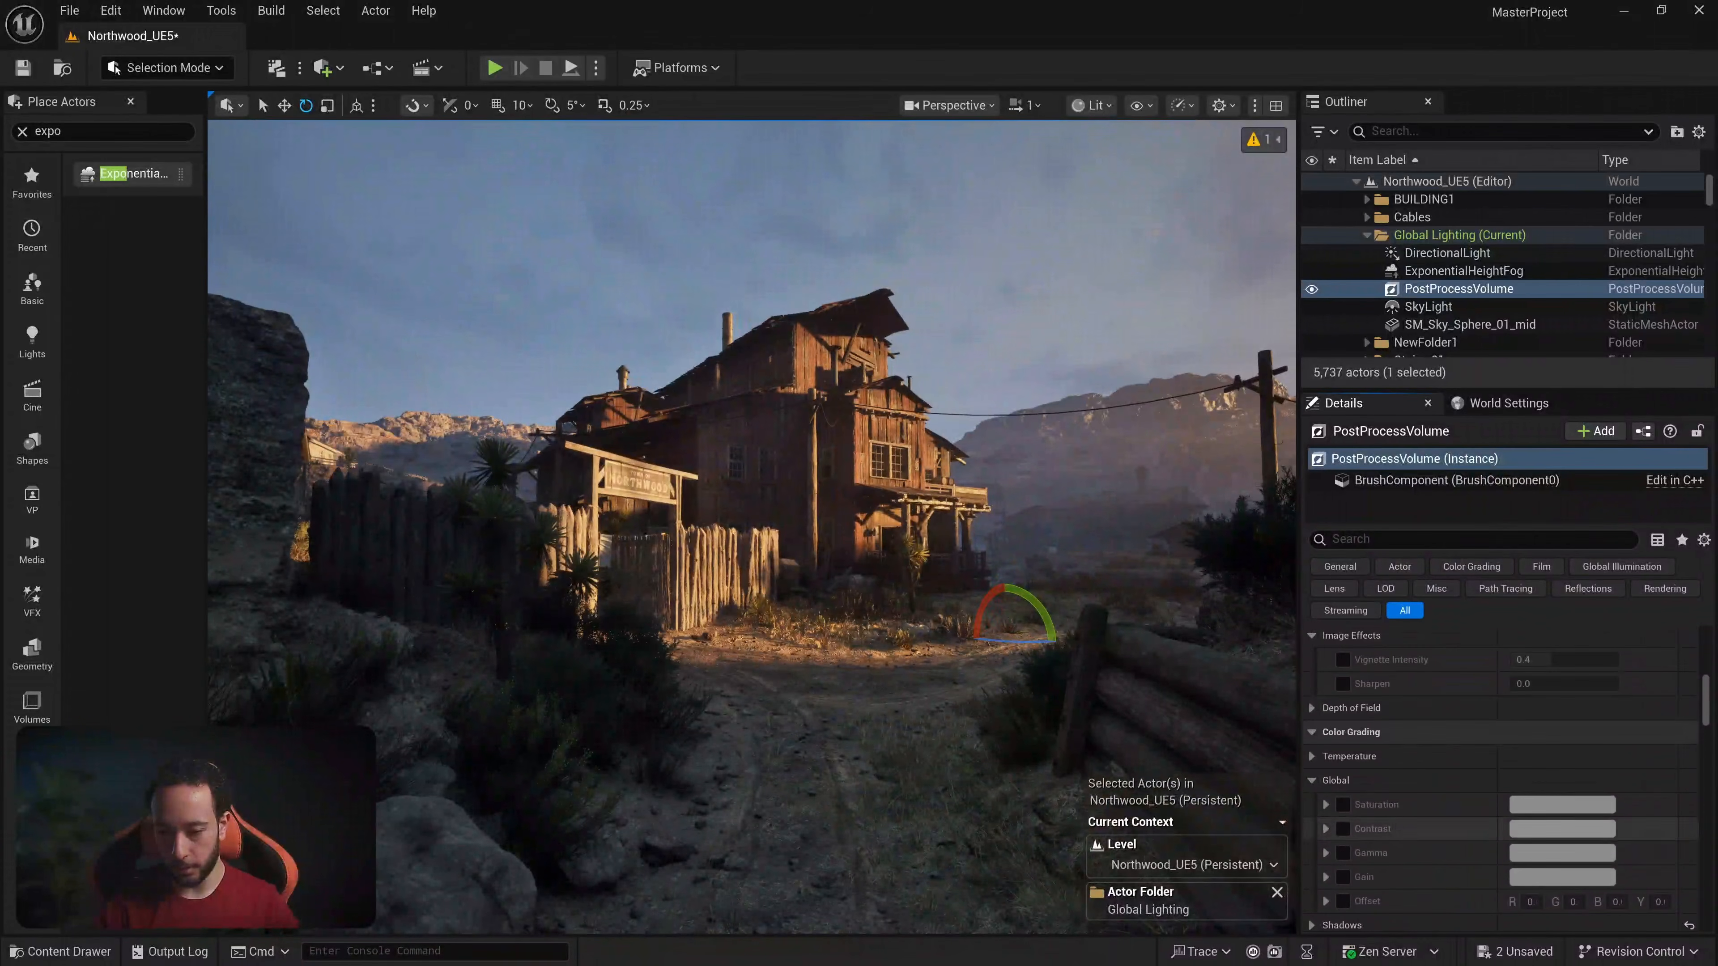
pyautogui.scroll(-1, 1345, 812)
pyautogui.click(1343, 760)
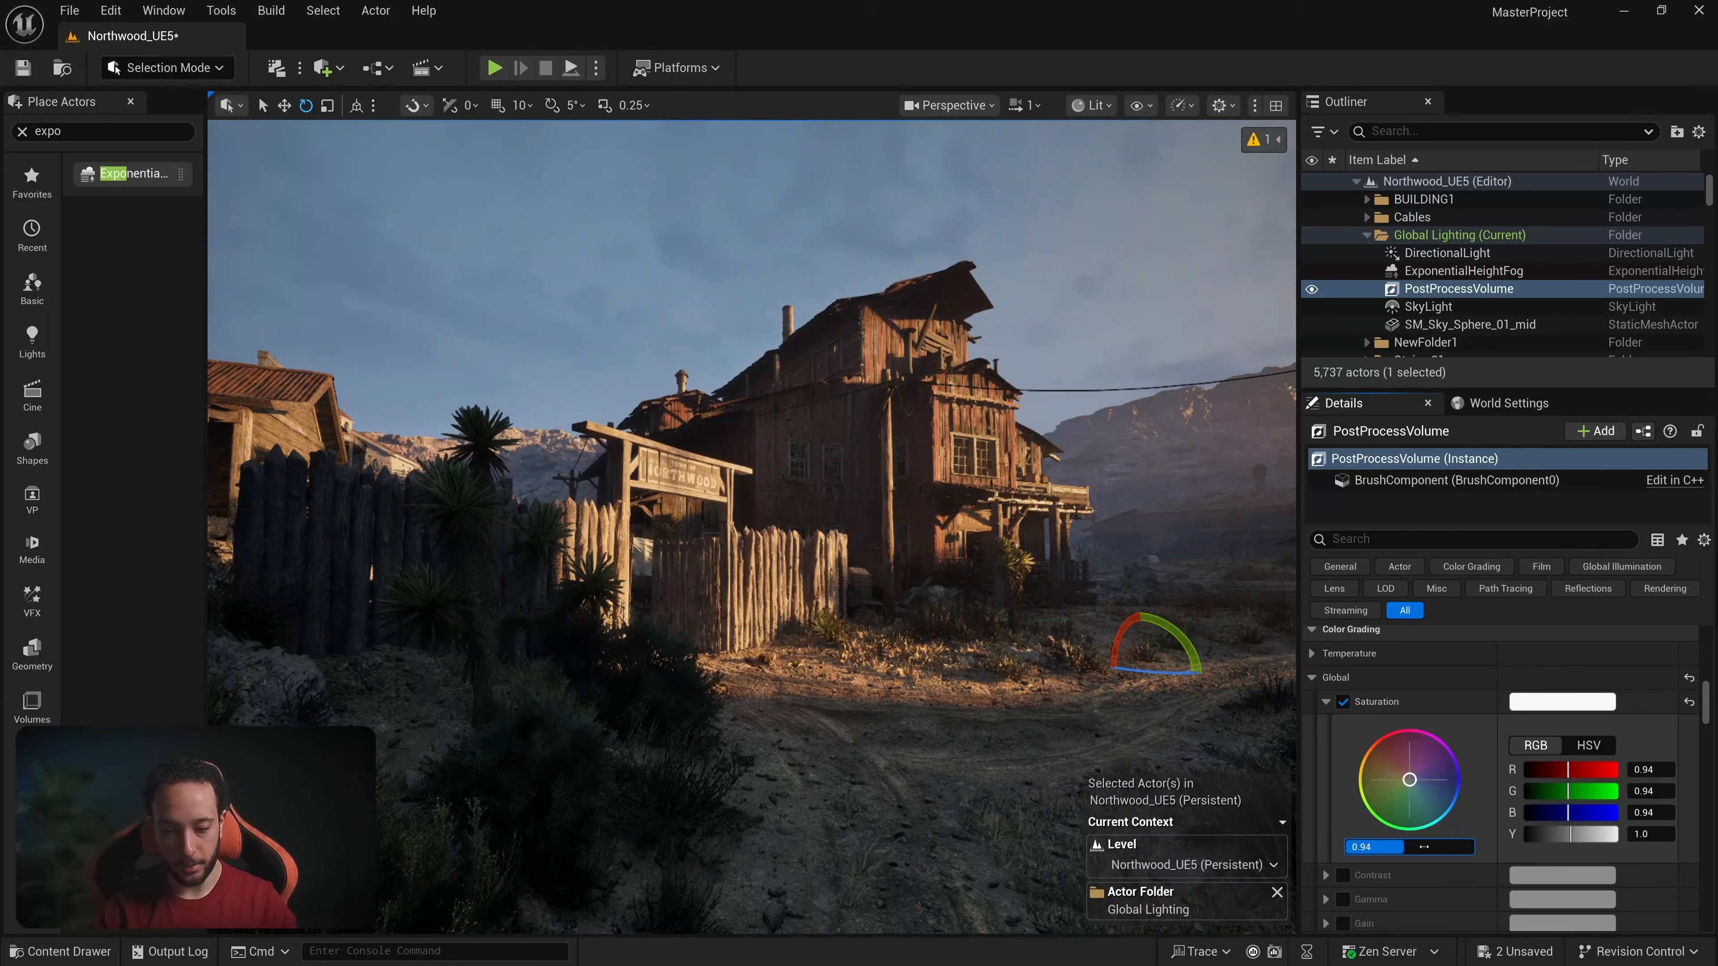
pyautogui.click(1325, 702)
# Step: Override the Global contrast with 1.07, undoing the accidental change to its color wheel
pyautogui.click(1342, 725)
pyautogui.click(1325, 725)
pyautogui.moveTo(1403, 819)
pyautogui.mouseDown()
pyautogui.moveTo(1393, 783)
pyautogui.moveTo(1380, 829)
pyautogui.moveTo(1433, 832)
pyautogui.moveTo(1409, 803)
pyautogui.mouseUp()
pyautogui.hotkey('ctrl', 'z')
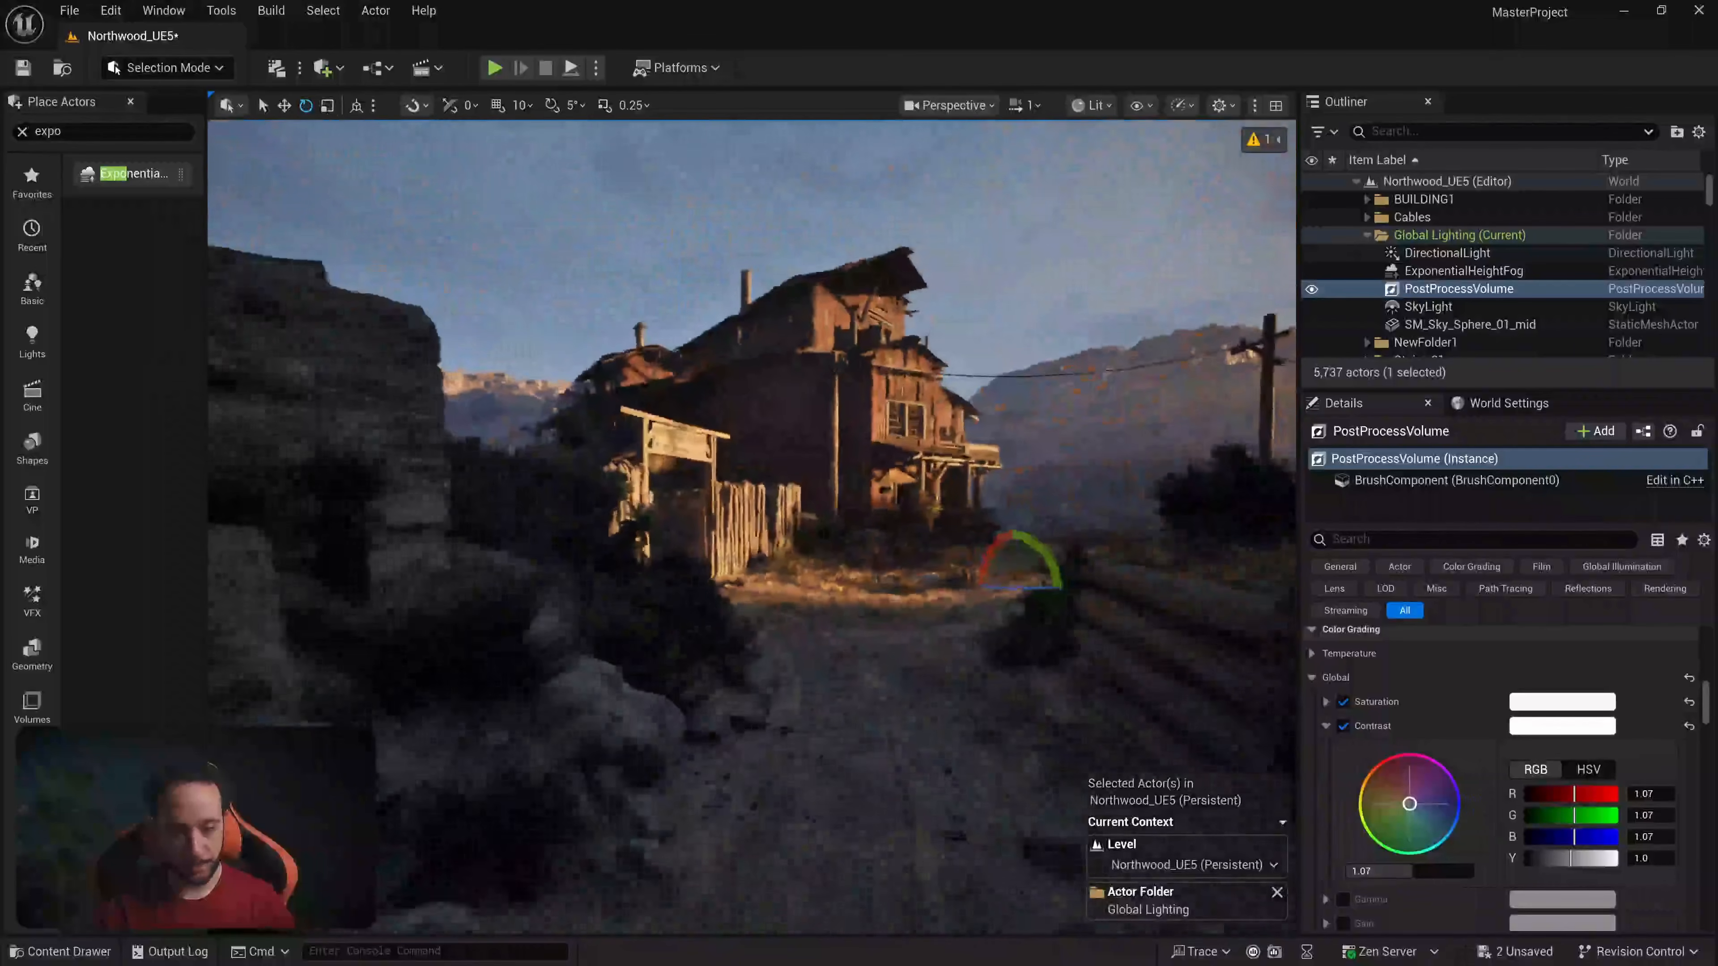
# Step: Enable the Exposure Compensation Curve override in the Exposure settings and open the ECC_MainGlobalLighting curve for editing
pyautogui.scroll(-3, 1488, 778)
pyautogui.moveTo(750, 528); pyautogui.dragTo(629, 506, button='right')
pyautogui.press('w')
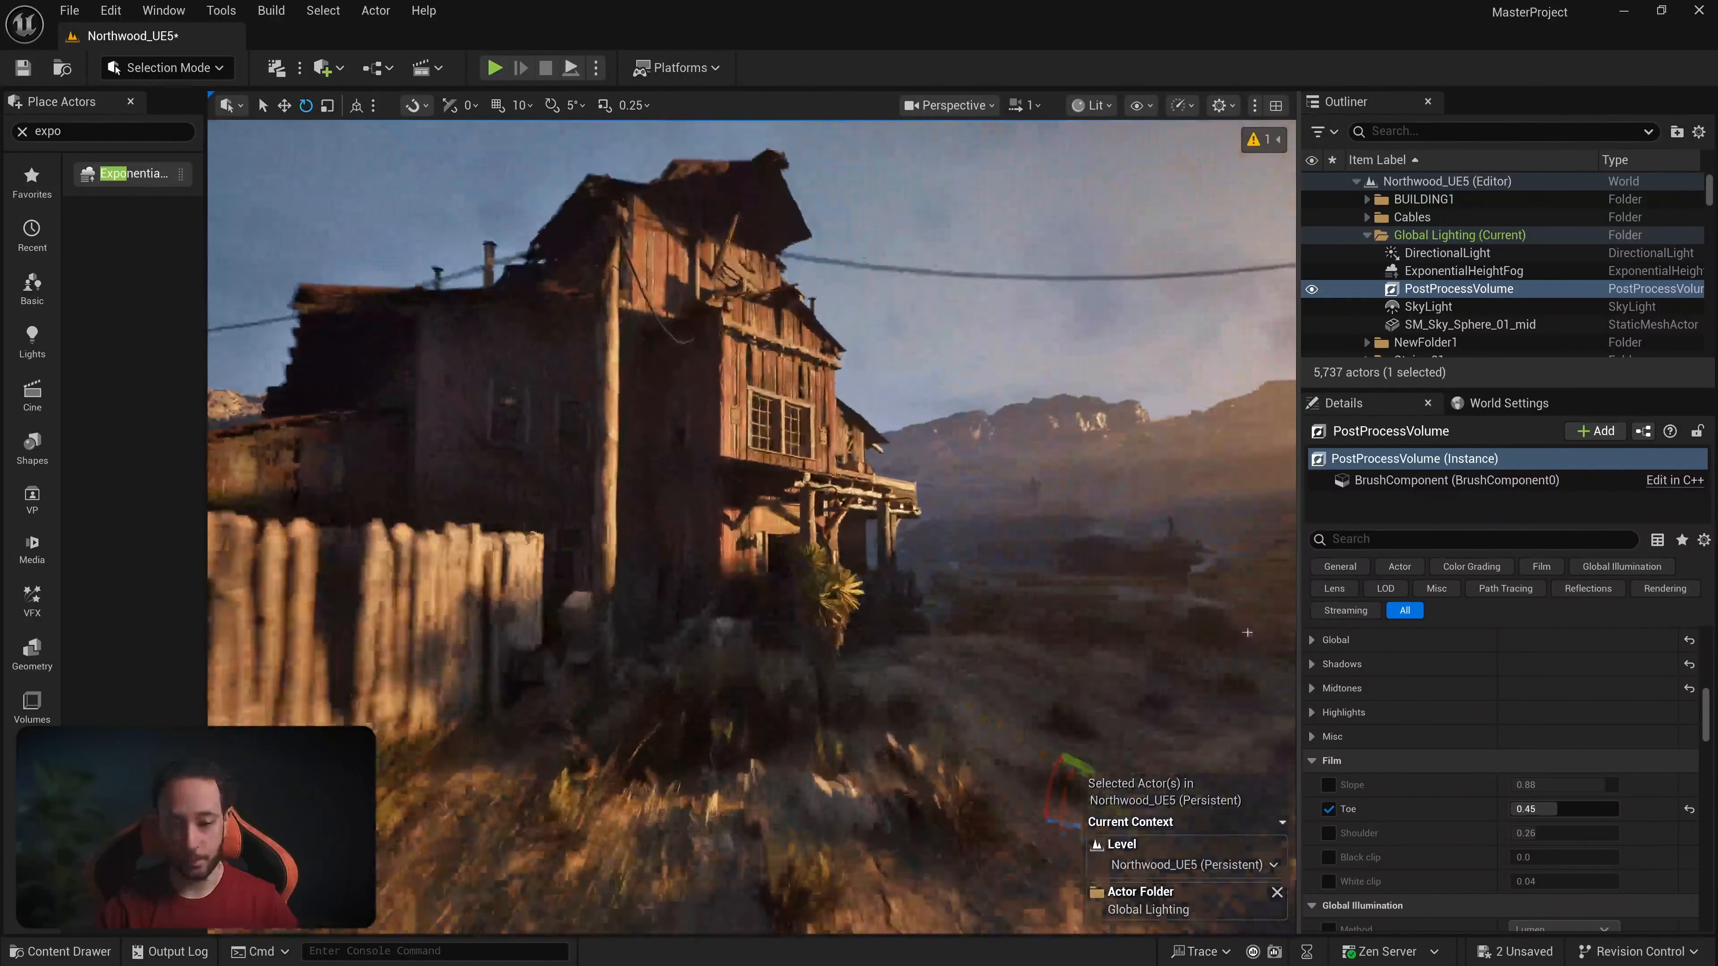
pyautogui.scroll(6, 1430, 763)
pyautogui.scroll(5, 1432, 731)
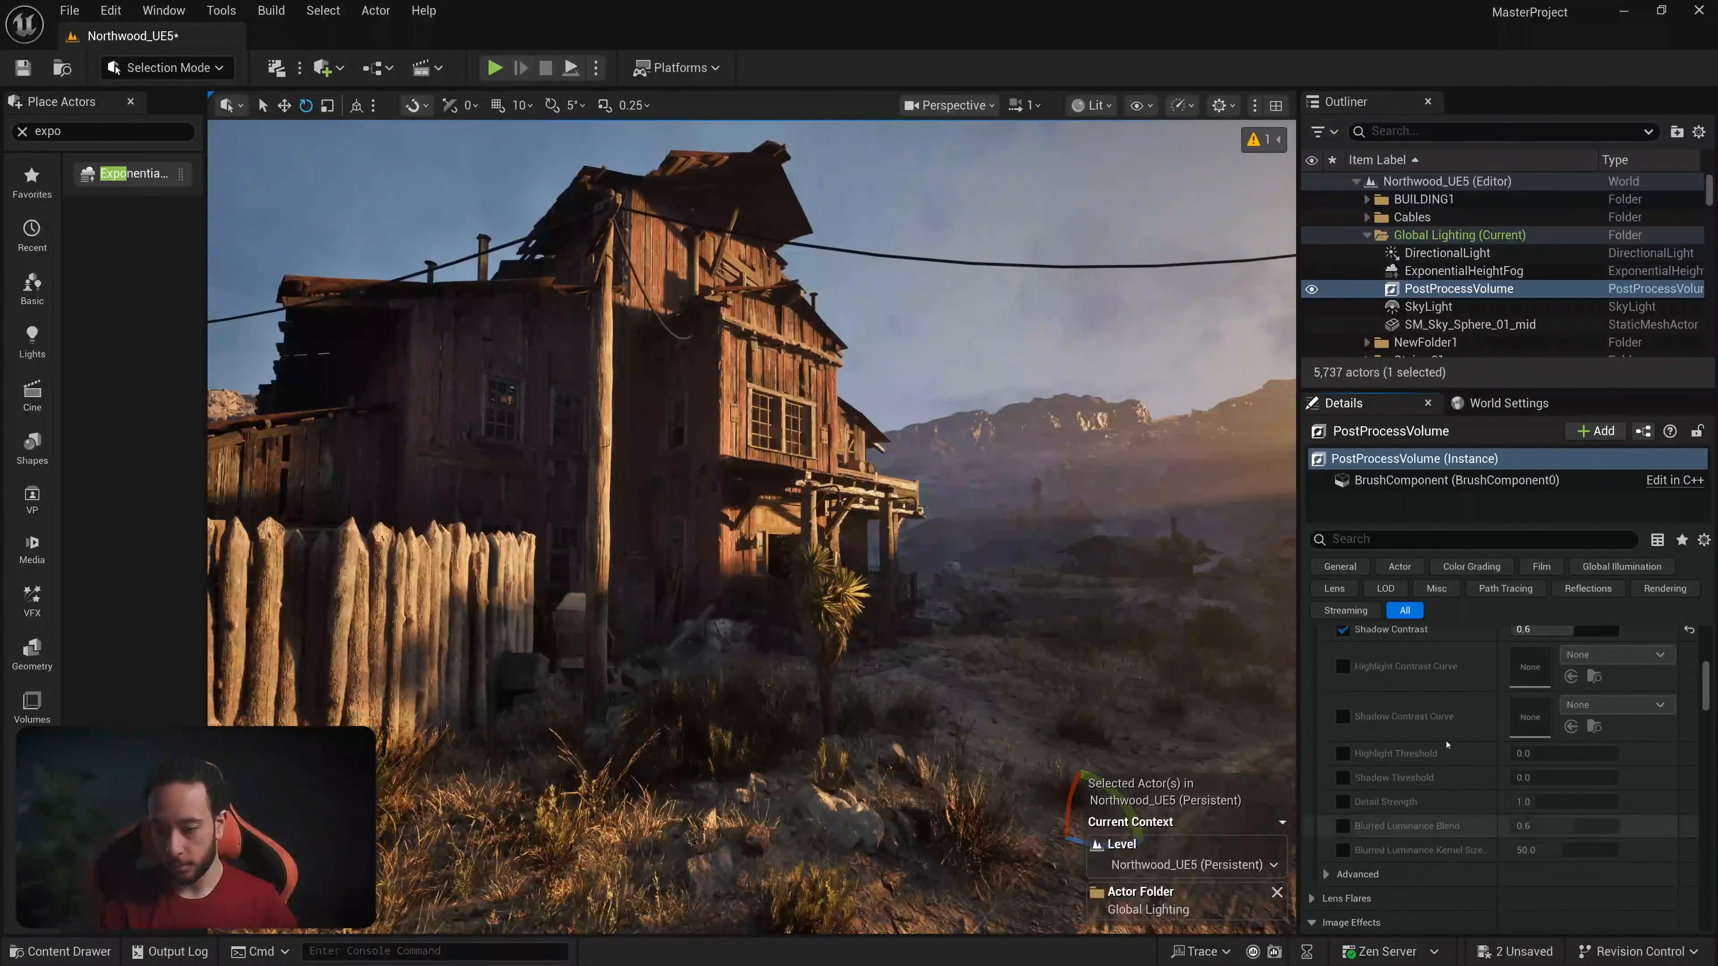
pyautogui.scroll(5, 1314, 750)
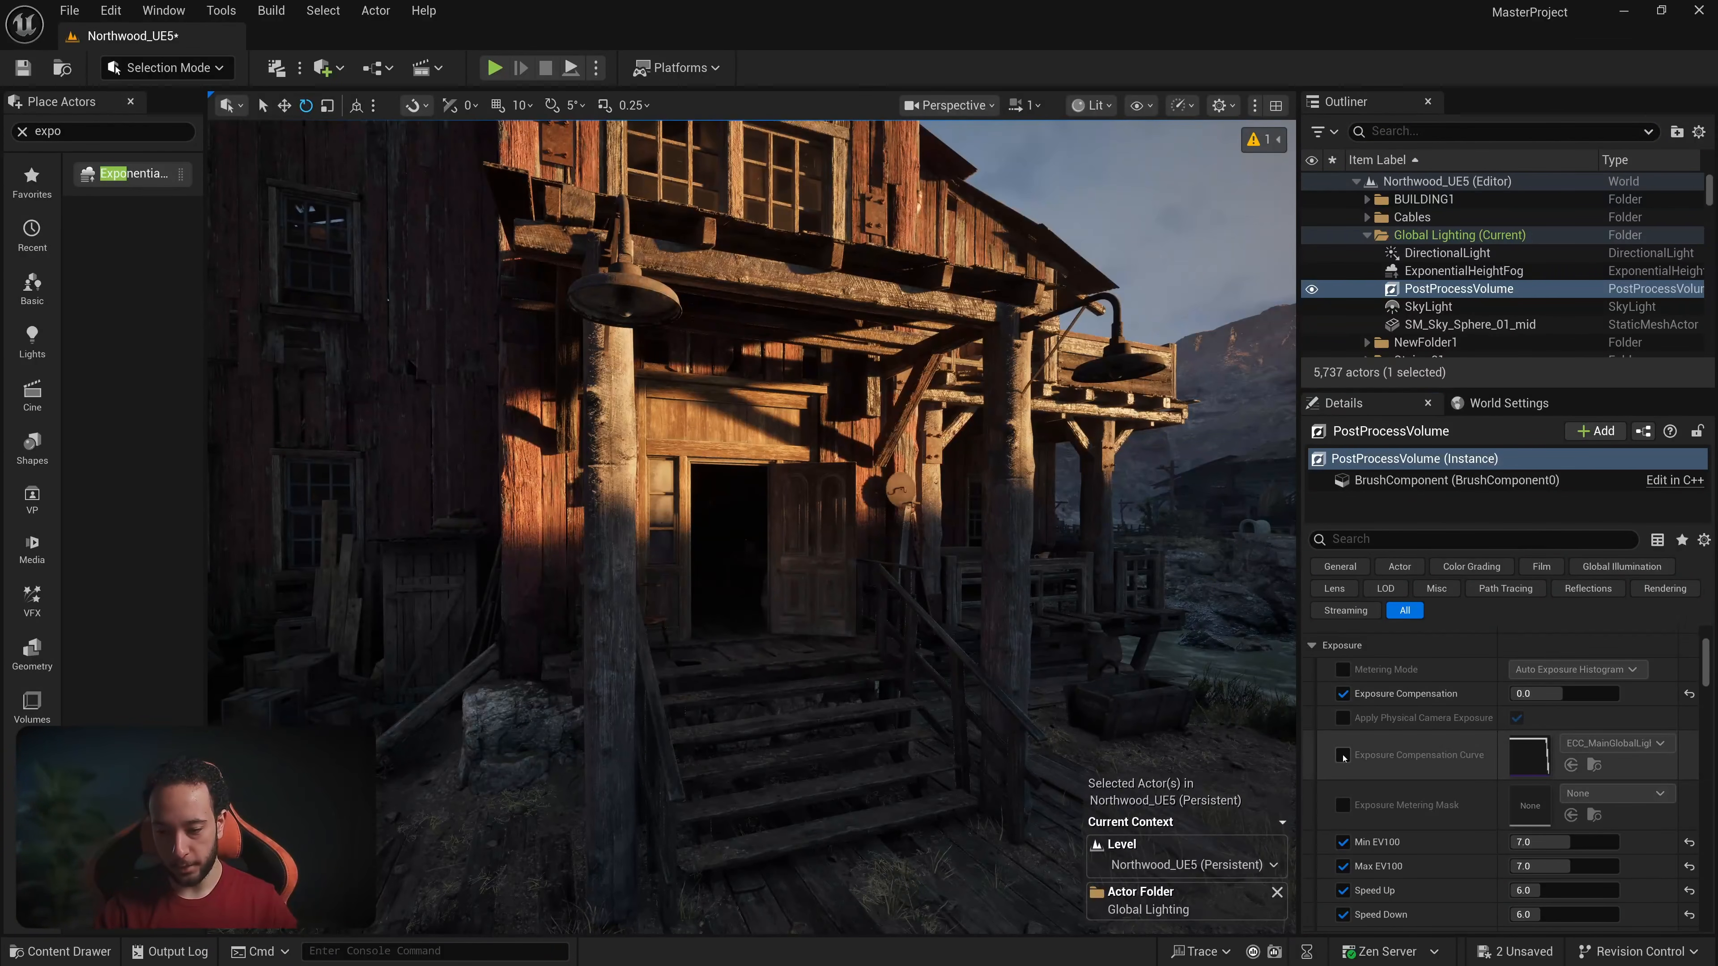
pyautogui.click(1342, 755)
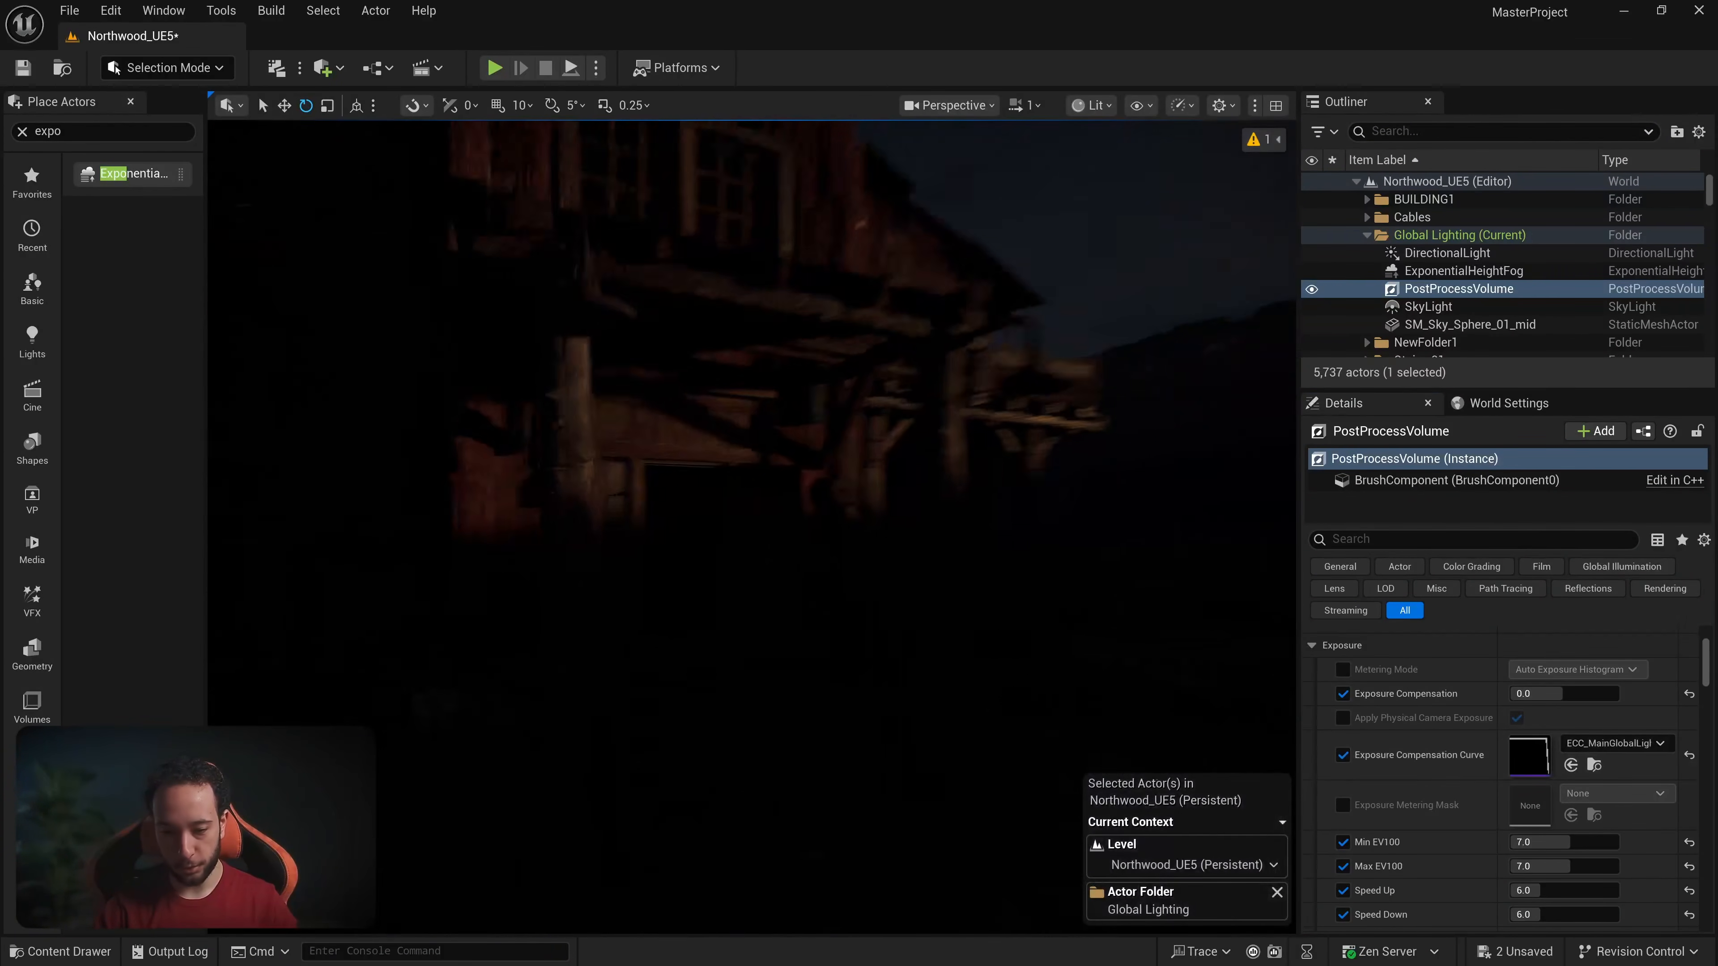
pyautogui.doubleClick(1529, 756)
pyautogui.moveTo(1470, 120); pyautogui.dragTo(713, 226)
# Step: Show the HDR exposure histogram in the viewport and disable the Min EV100 and Max EV100 overrides
pyautogui.click(1136, 104)
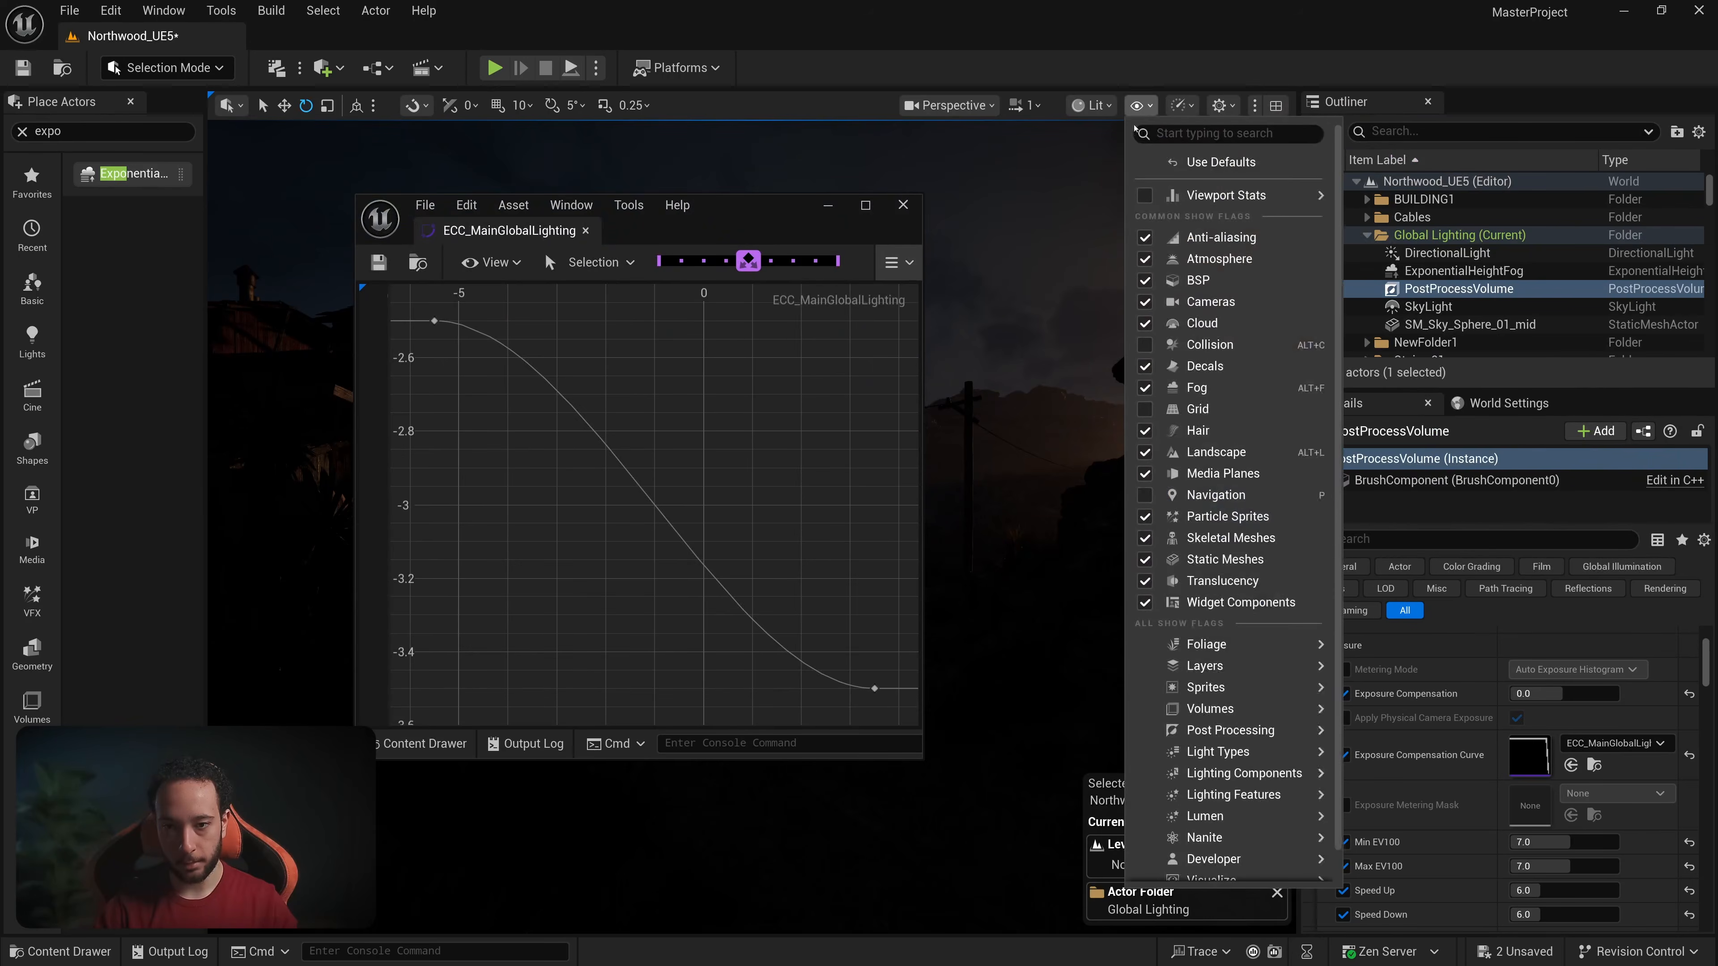
pyautogui.moveTo(1239, 878)
pyautogui.click(1432, 410)
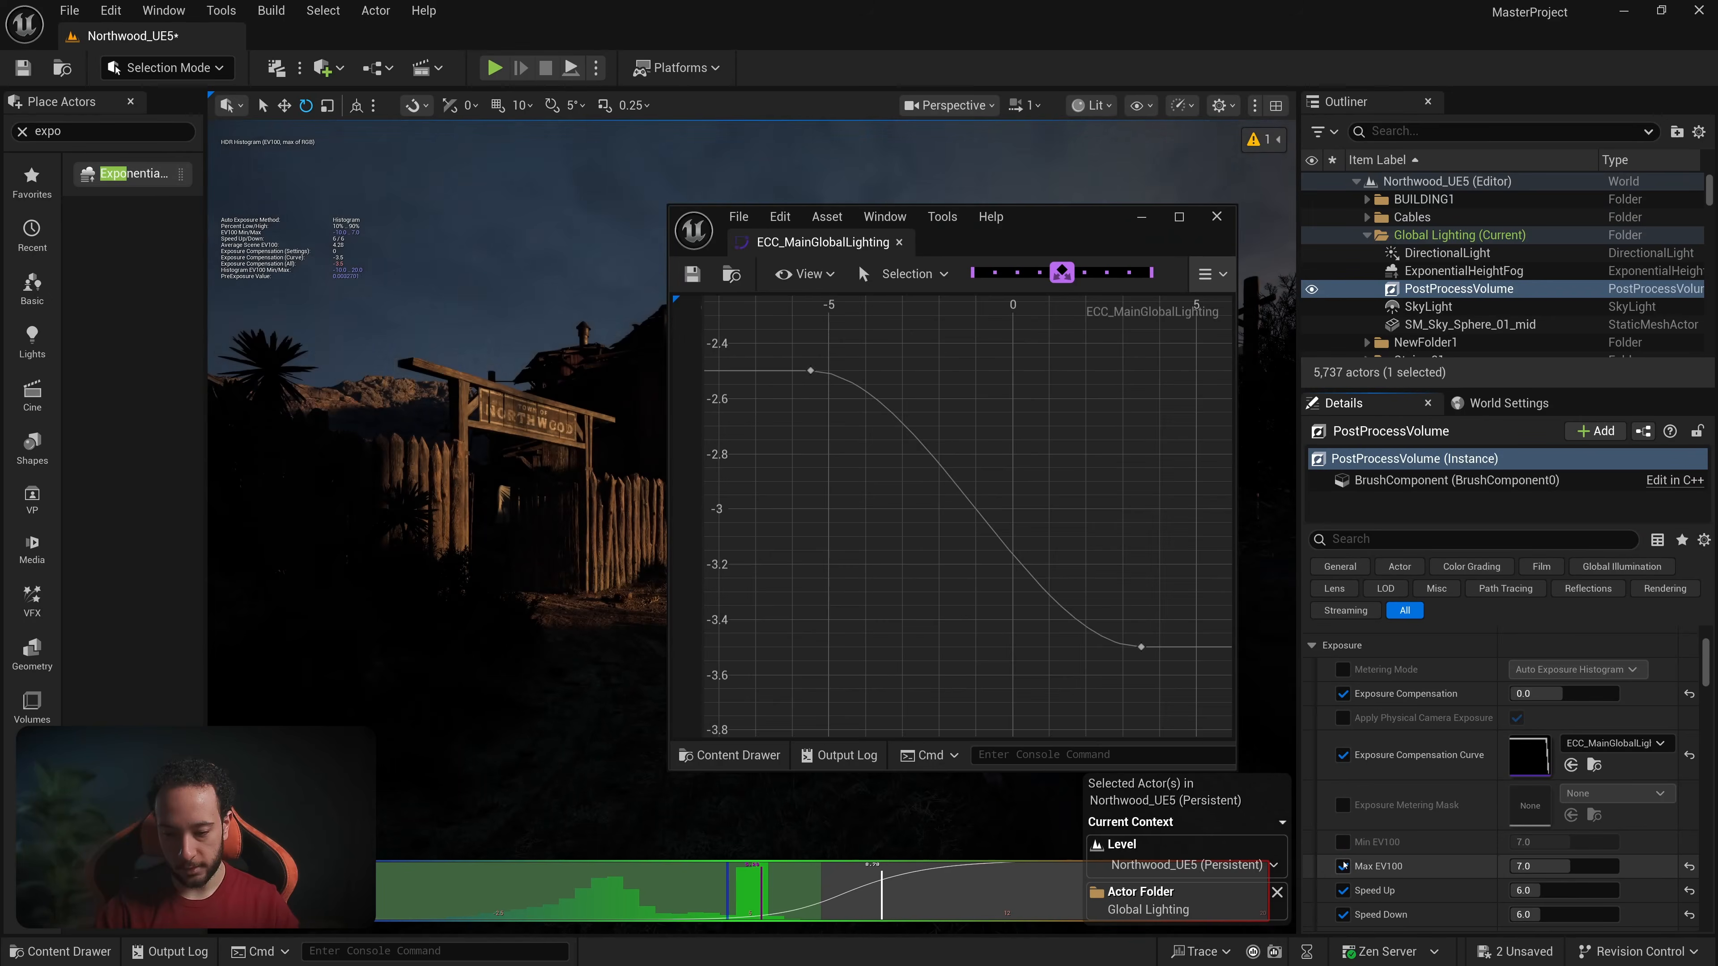
pyautogui.click(1343, 866)
pyautogui.moveTo(1069, 218); pyautogui.dragTo(1517, 210)
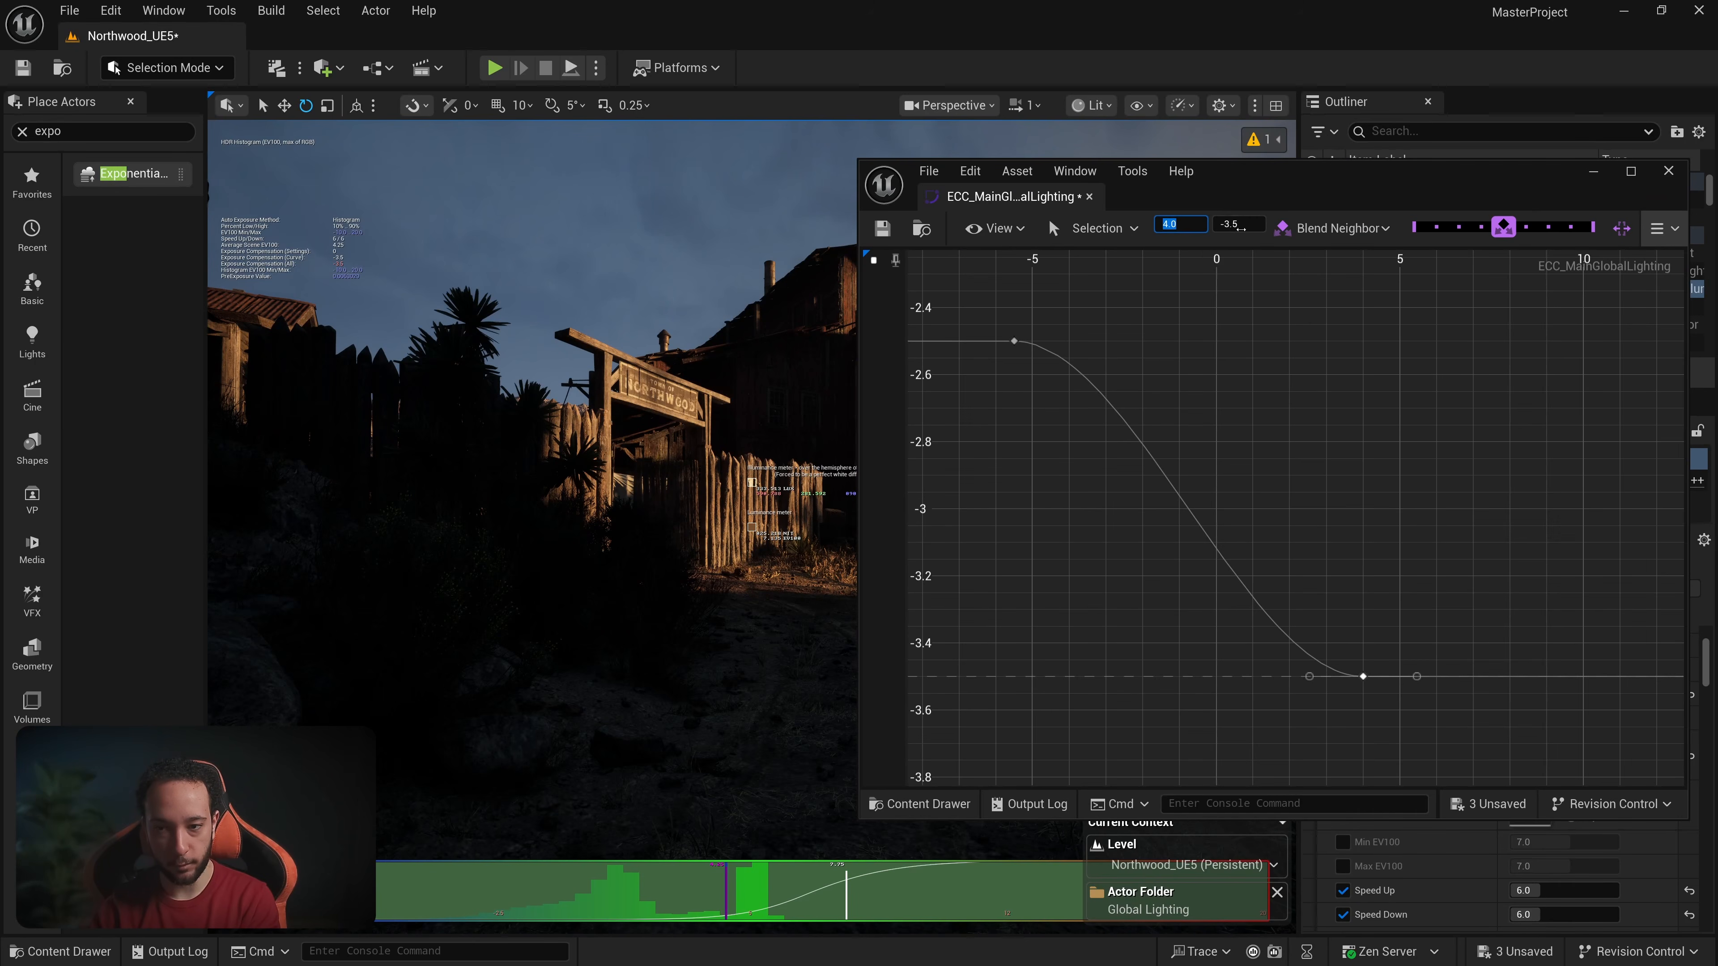
# Step: Raise the exposure curve's key at 4.0, trying -2.0 and settling on -2.5, while checking the scene
pyautogui.moveTo(1235, 226); pyautogui.dragTo(1267, 256)
pyautogui.write('-2')
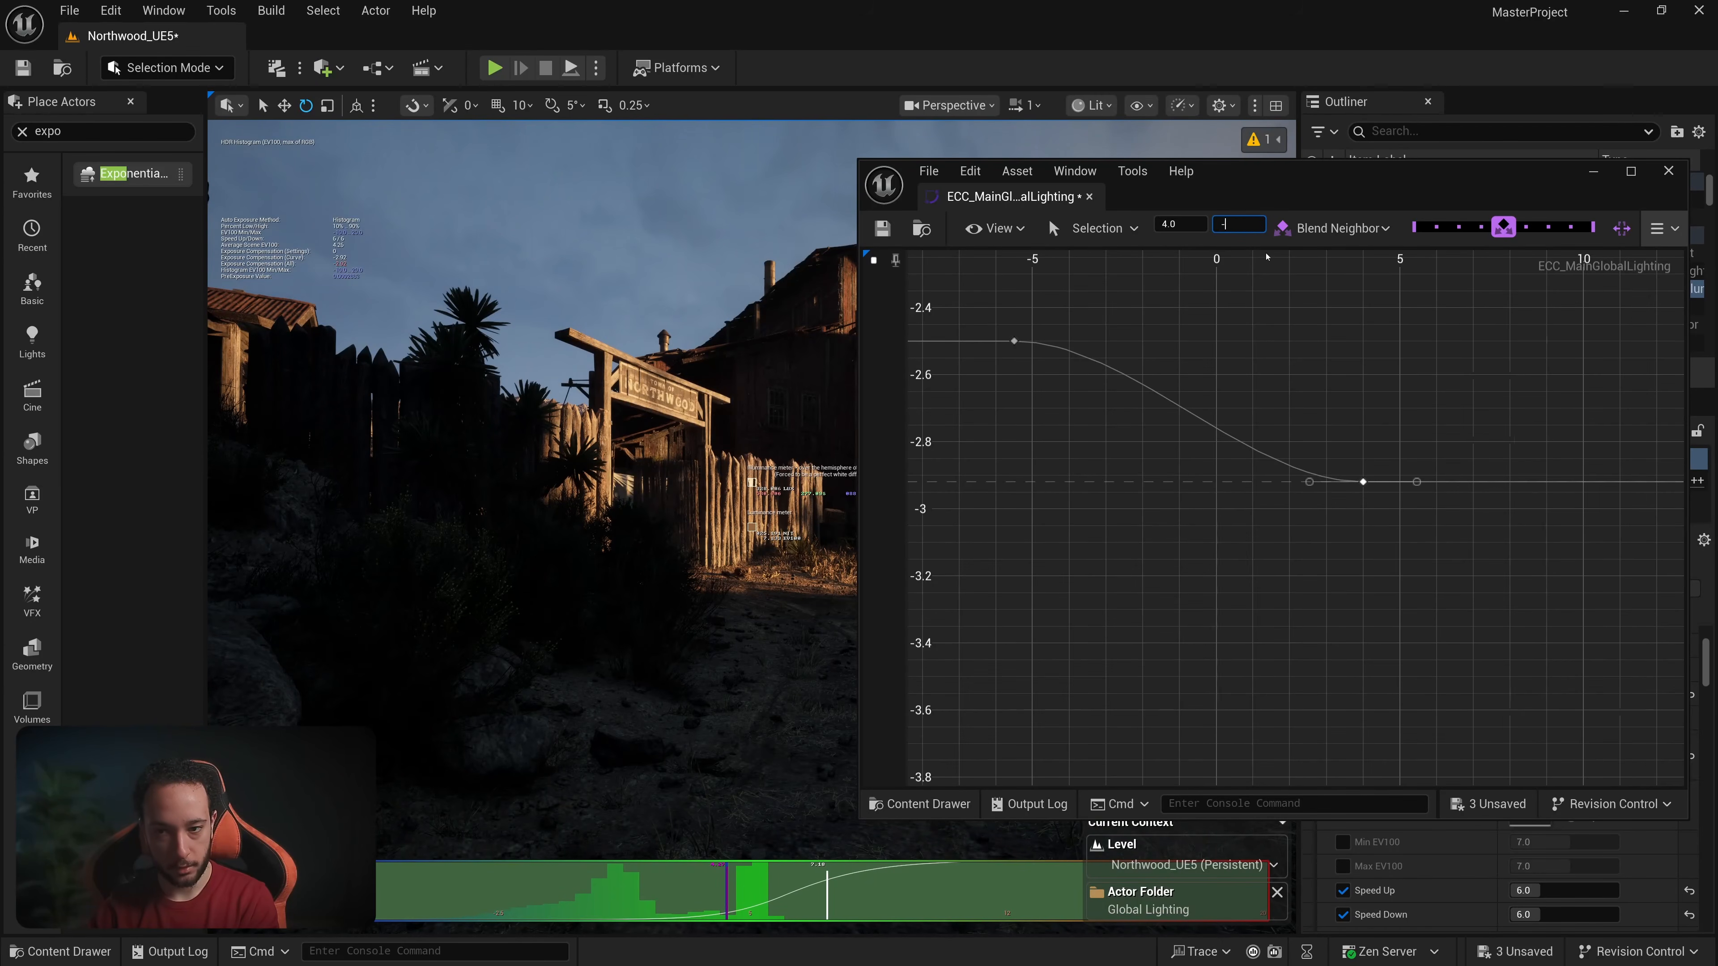
pyautogui.press('Return')
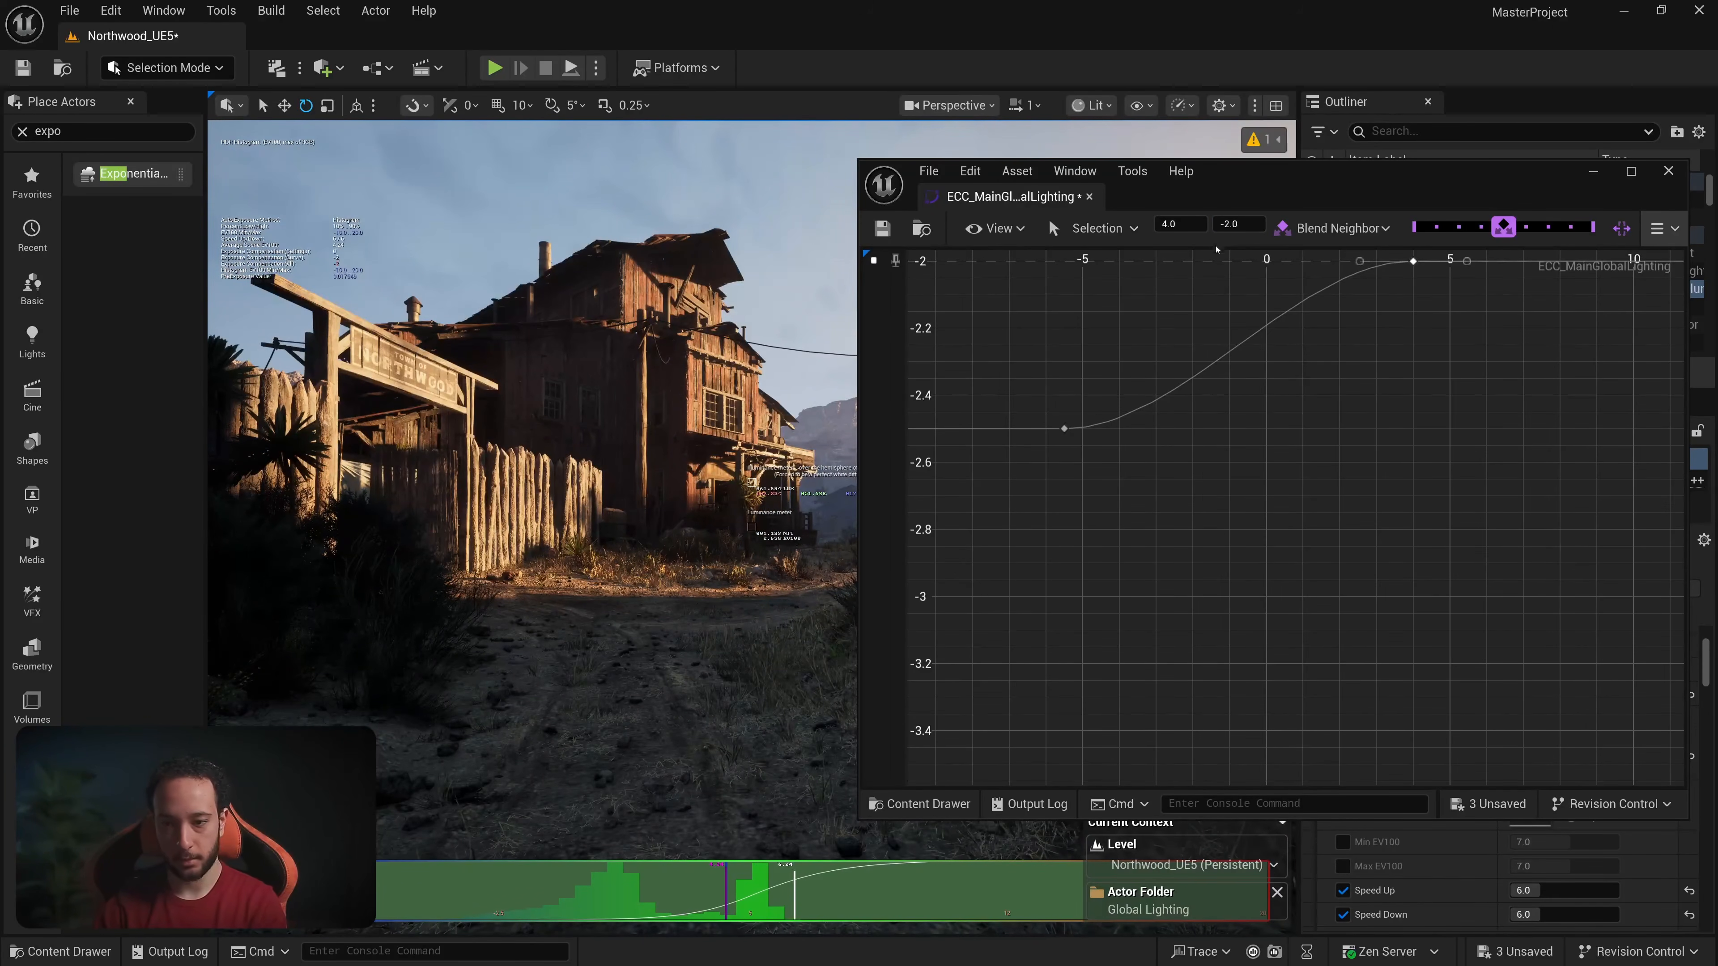
pyautogui.press('Return')
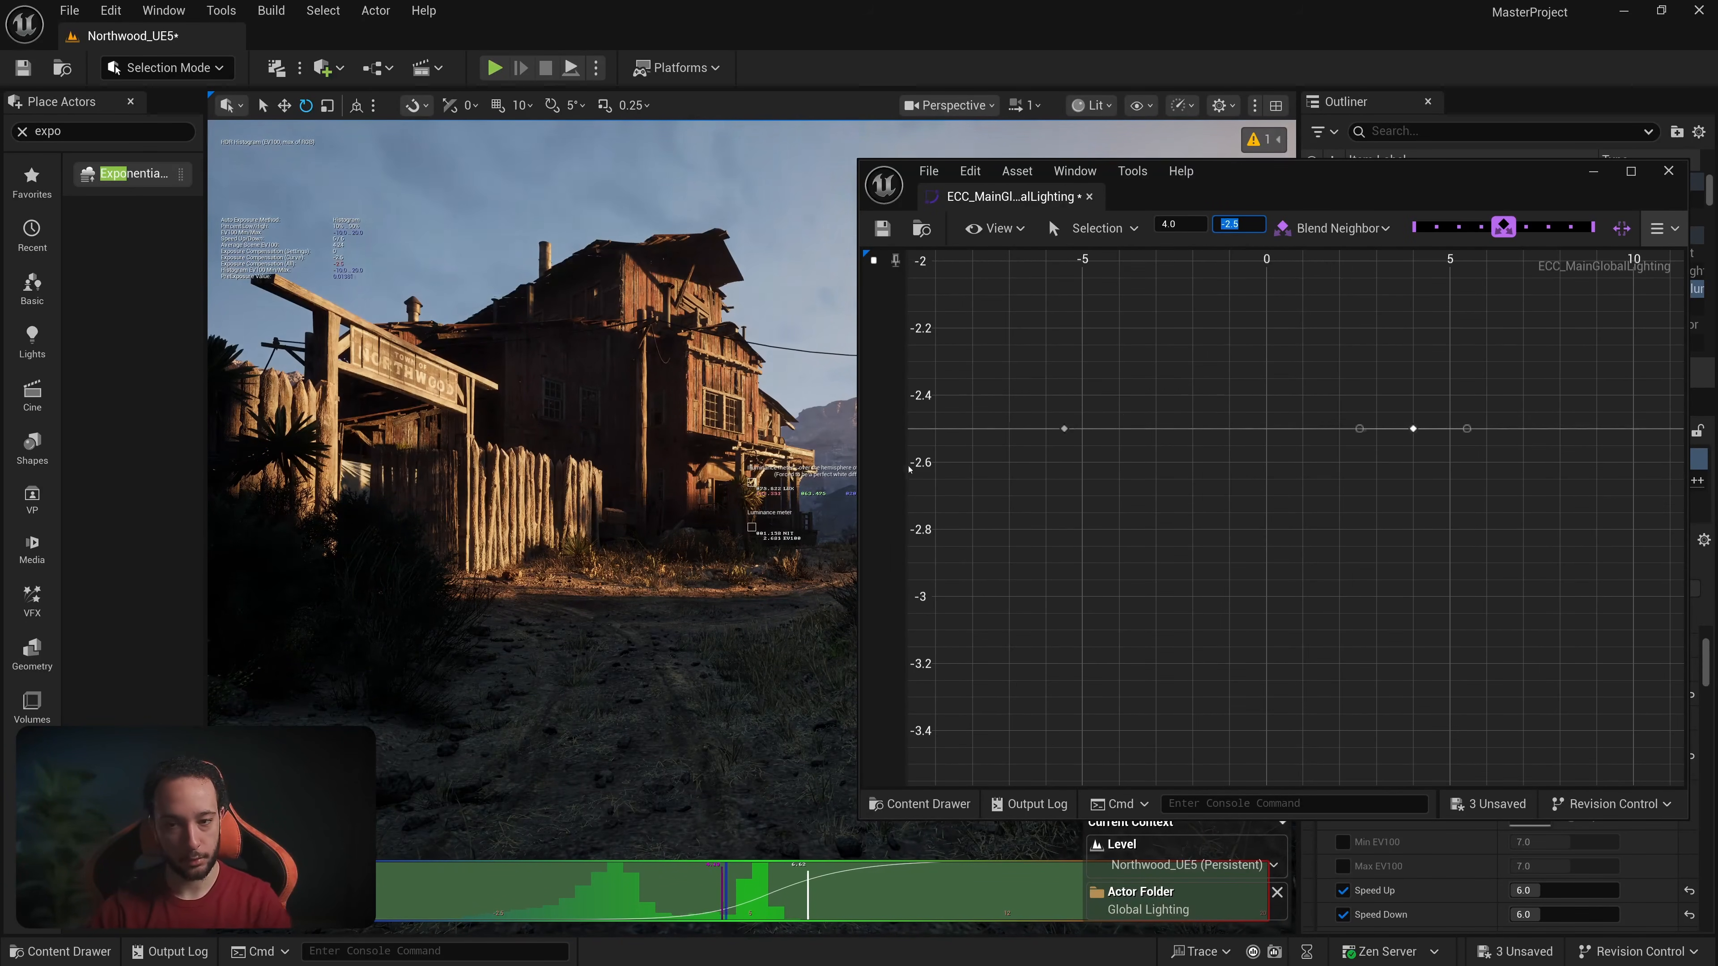
pyautogui.moveTo(1323, 192); pyautogui.dragTo(1375, 555)
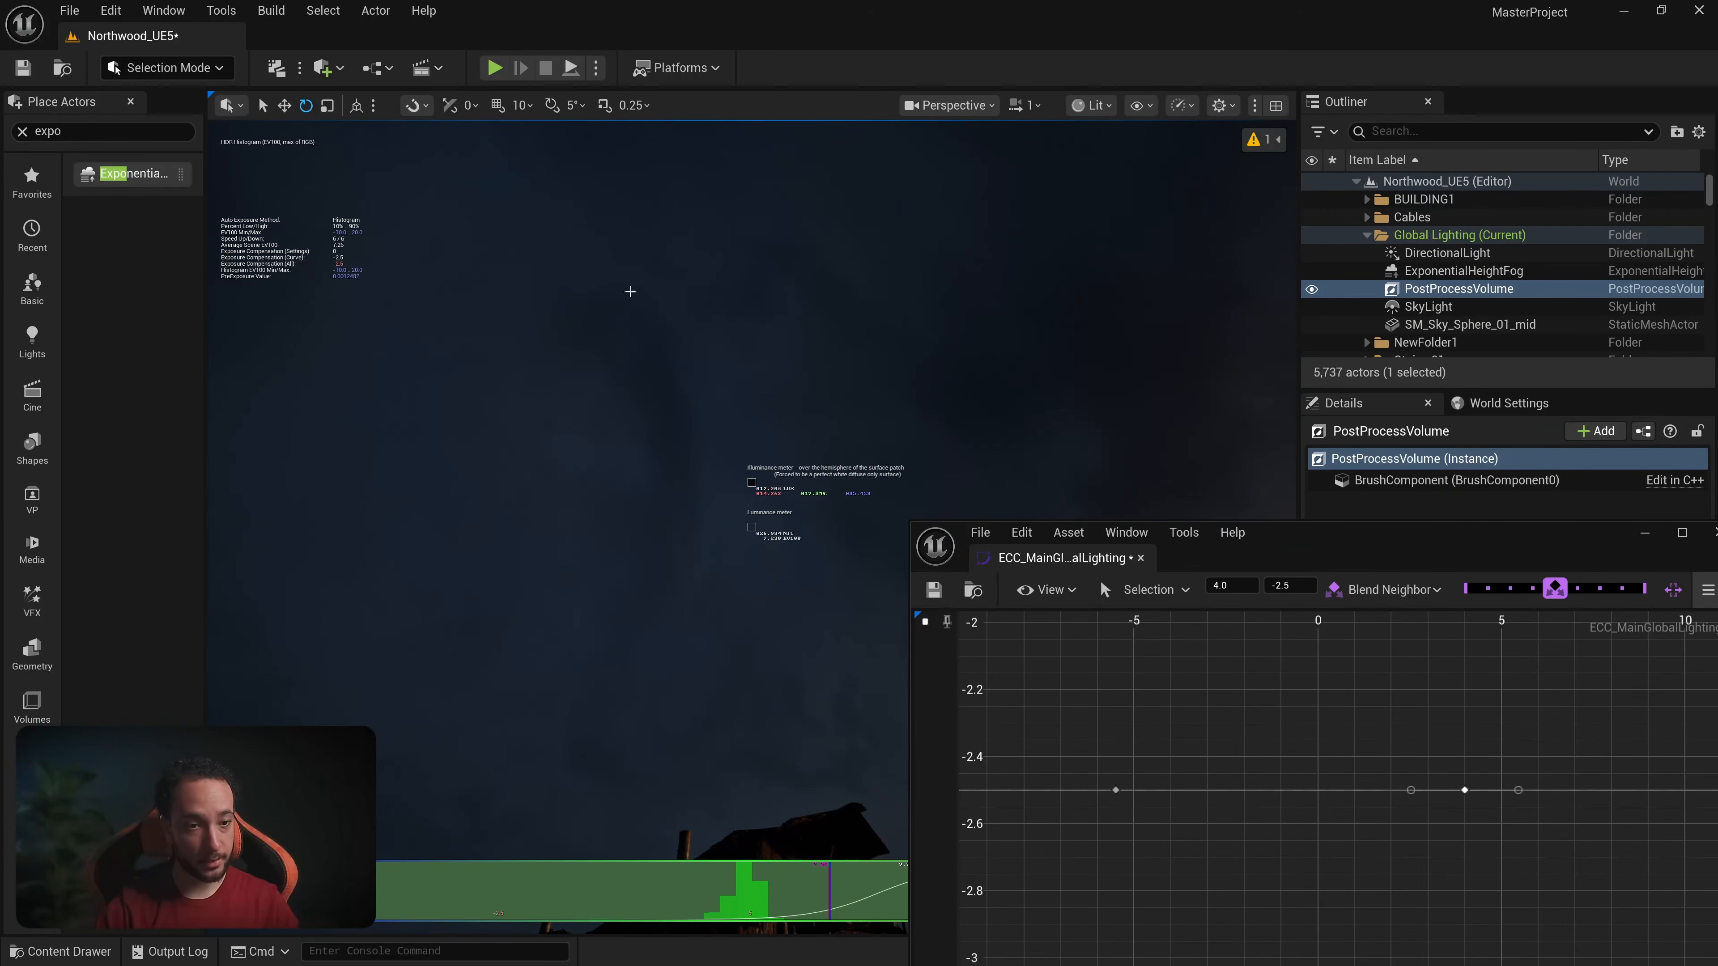
# Step: Add a key to the ECC_MainGlobalLighting curve at 7.0 and set its value to 0.0
pyautogui.moveTo(1451, 553); pyautogui.dragTo(1290, 326)
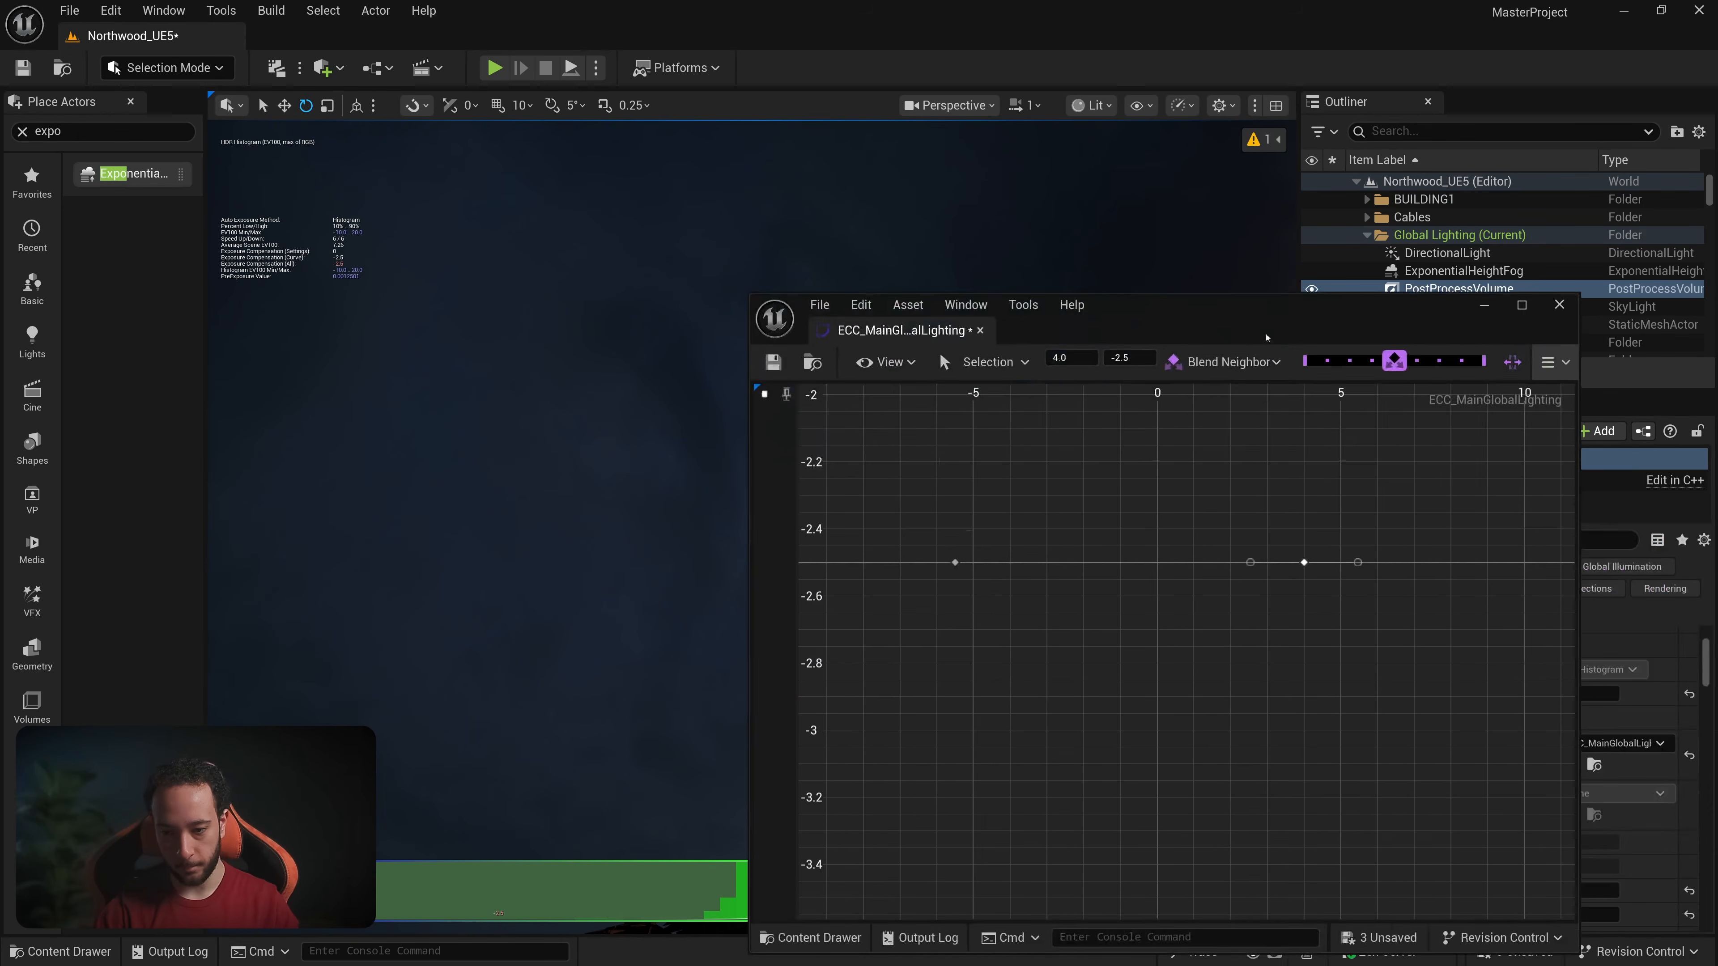
pyautogui.middleClick(1443, 562)
pyautogui.click(1069, 358)
pyautogui.write('7')
pyautogui.press('Return')
pyautogui.click(1126, 359)
pyautogui.moveTo(1126, 359); pyautogui.dragTo(1138, 359)
pyautogui.moveTo(1375, 580); pyautogui.dragTo(1277, 665, button='right')
pyautogui.moveTo(1128, 359); pyautogui.dragTo(1149, 359)
pyautogui.click(1129, 359)
pyautogui.write('0')
pyautogui.press('Return')
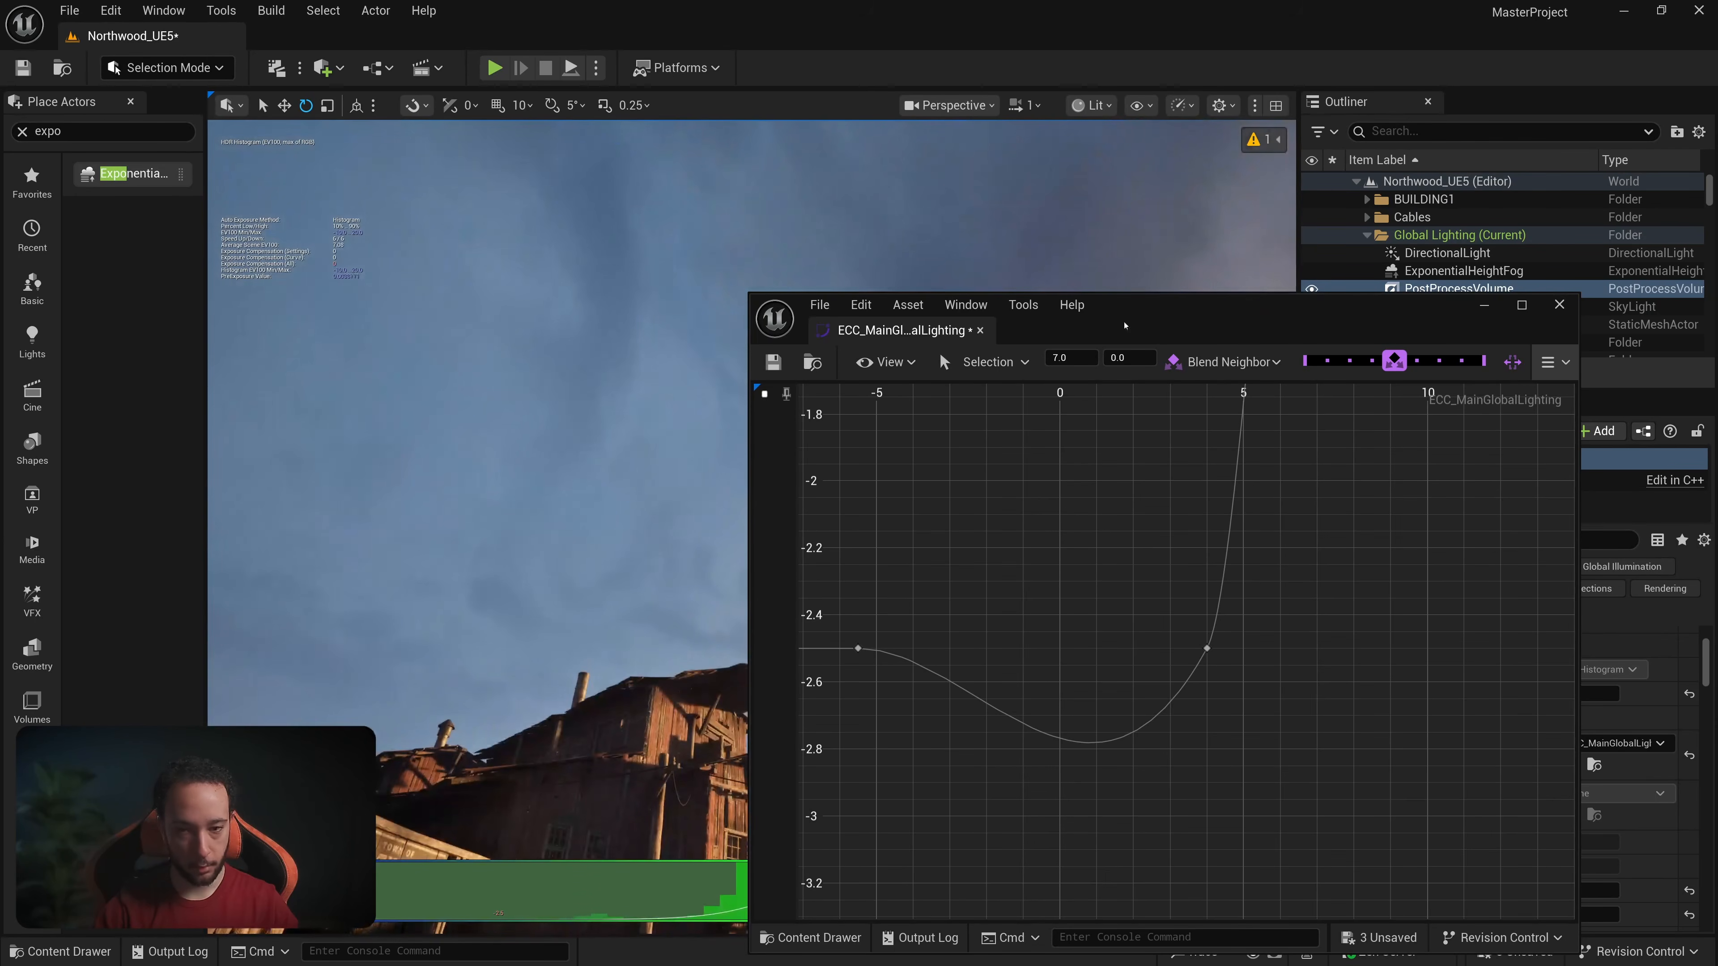
# Step: Check the exposure on the shaded ground, move the curve's leftmost key to 3.0, and delete that key
pyautogui.moveTo(939, 352); pyautogui.dragTo(1149, 528)
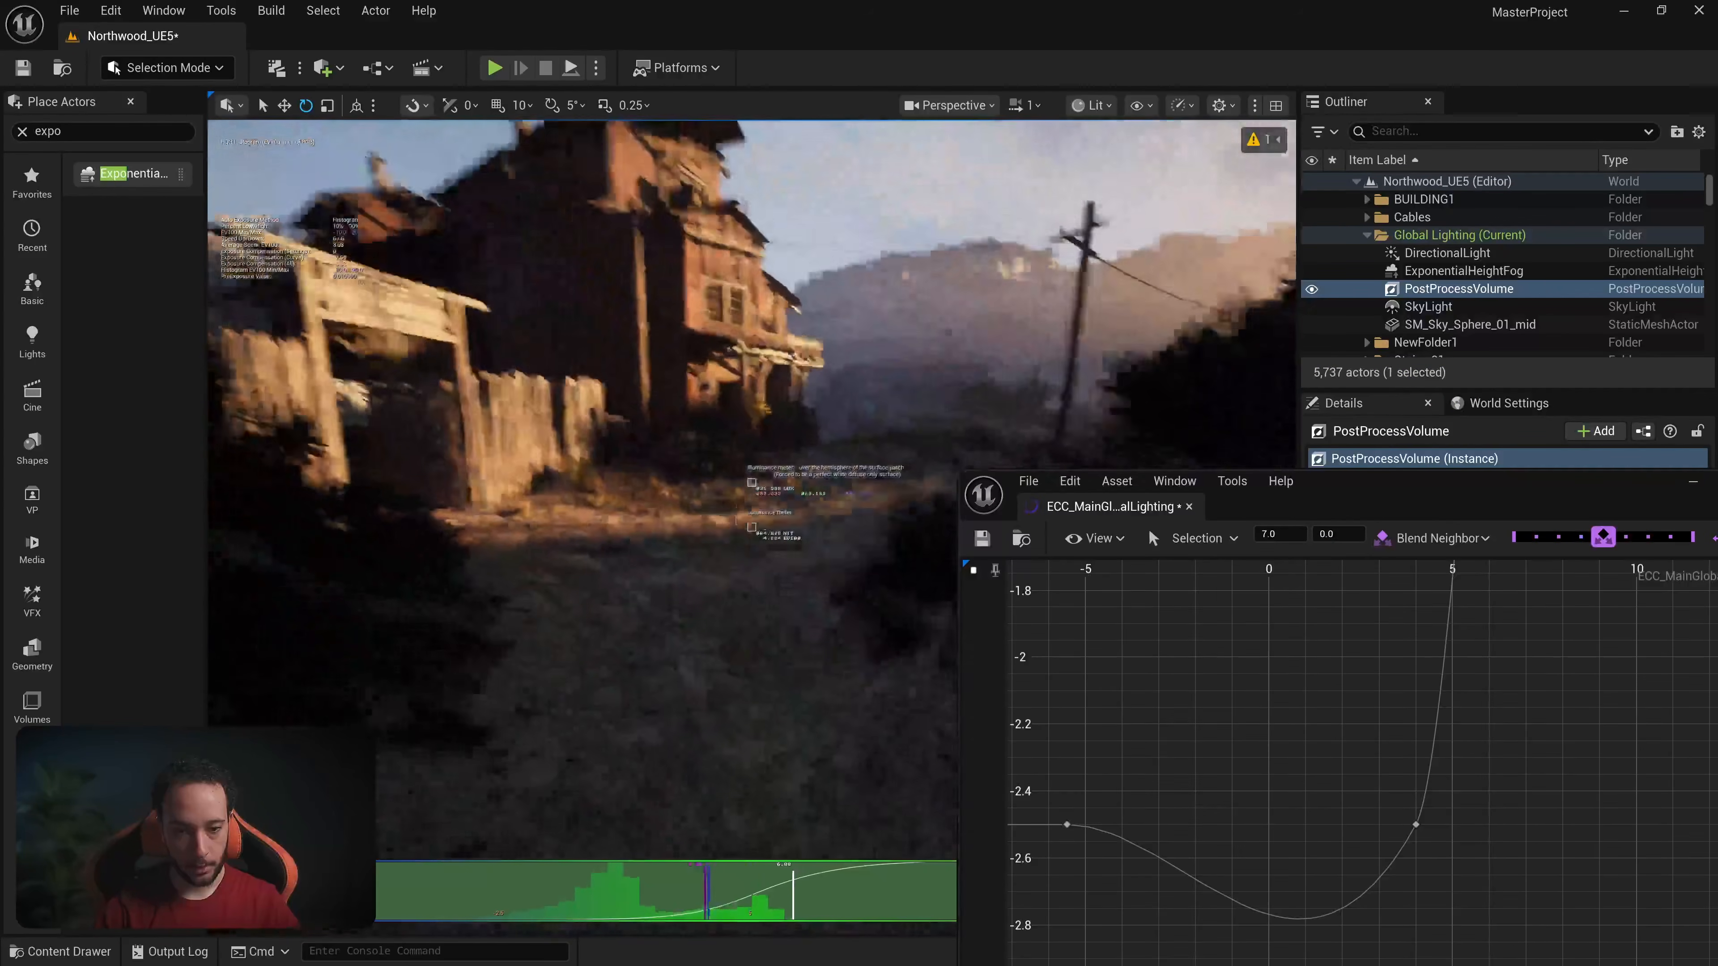
pyautogui.moveTo(751, 406); pyautogui.dragTo(646, 653, button='right')
pyautogui.moveTo(1335, 498); pyautogui.dragTo(1301, 179)
pyautogui.moveTo(649, 420); pyautogui.dragTo(623, 356, button='right')
pyautogui.moveTo(1319, 432); pyautogui.dragTo(1350, 529)
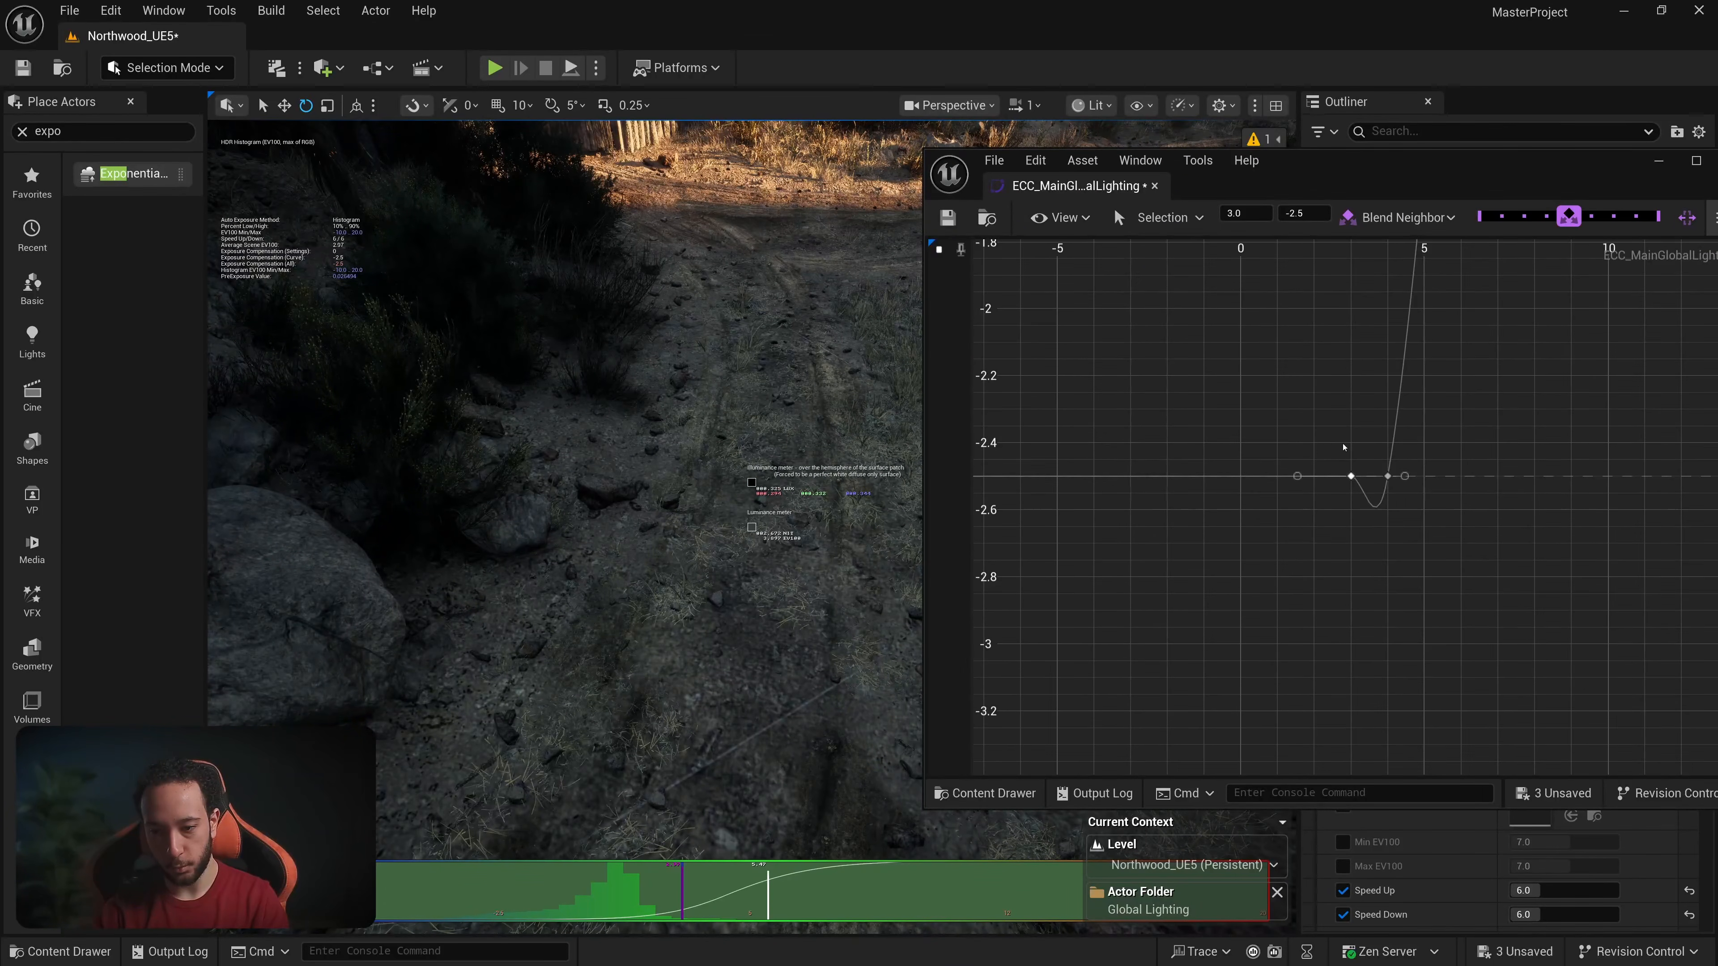
pyautogui.press('Delete')
pyautogui.moveTo(1353, 527); pyautogui.dragTo(1353, 589, button='right')
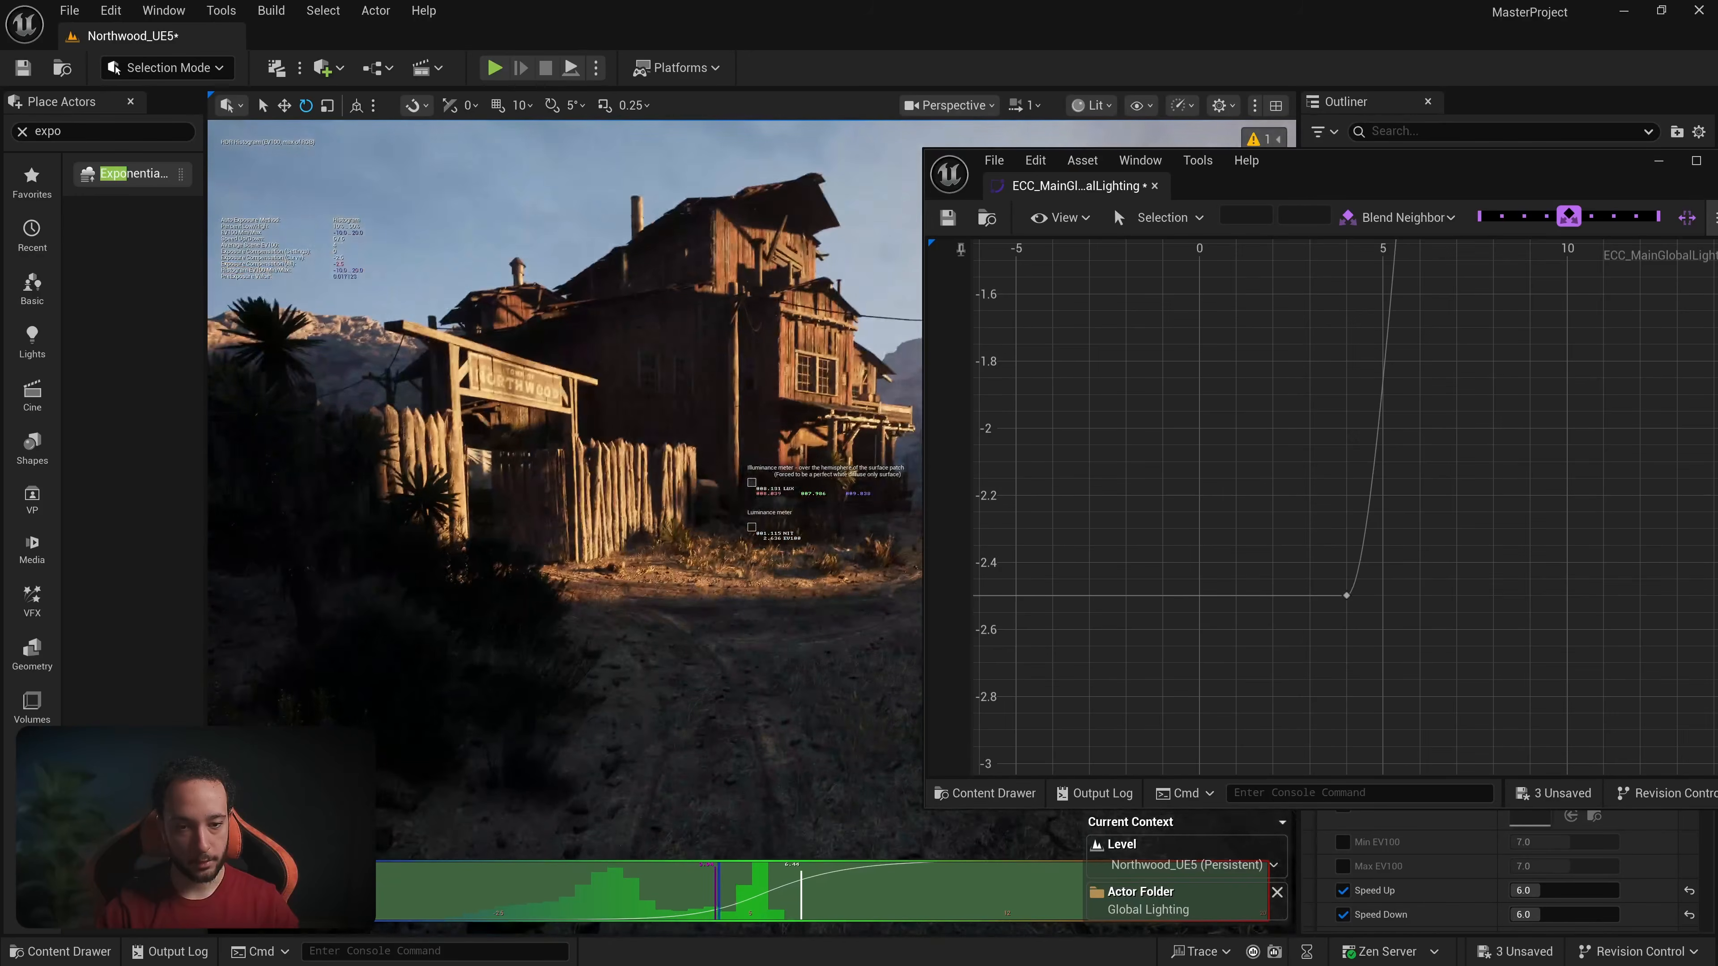
# Step: Check the dark mill interior's exposure and add a key to the ECC_MainGlobalLighting curve at -4.8 with a value of -2.5
pyautogui.press('w')
pyautogui.moveTo(609, 474); pyautogui.dragTo(703, 450, button='right')
pyautogui.press('w')
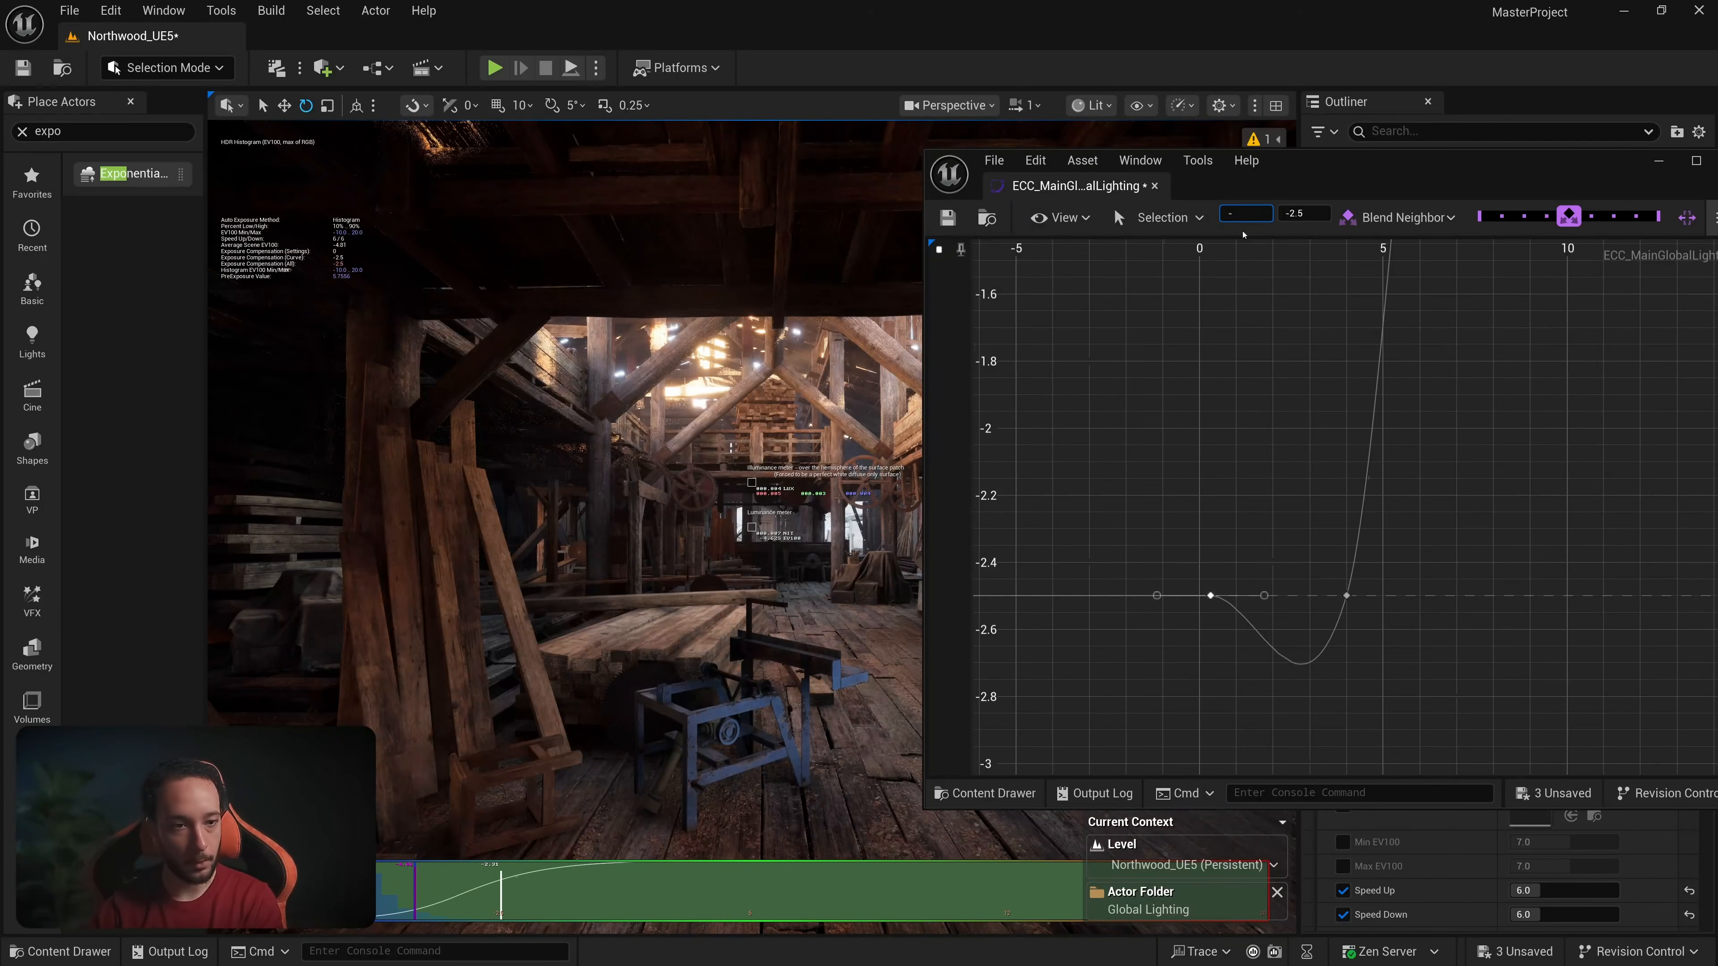
pyautogui.write('-4.8')
pyautogui.press('Return')
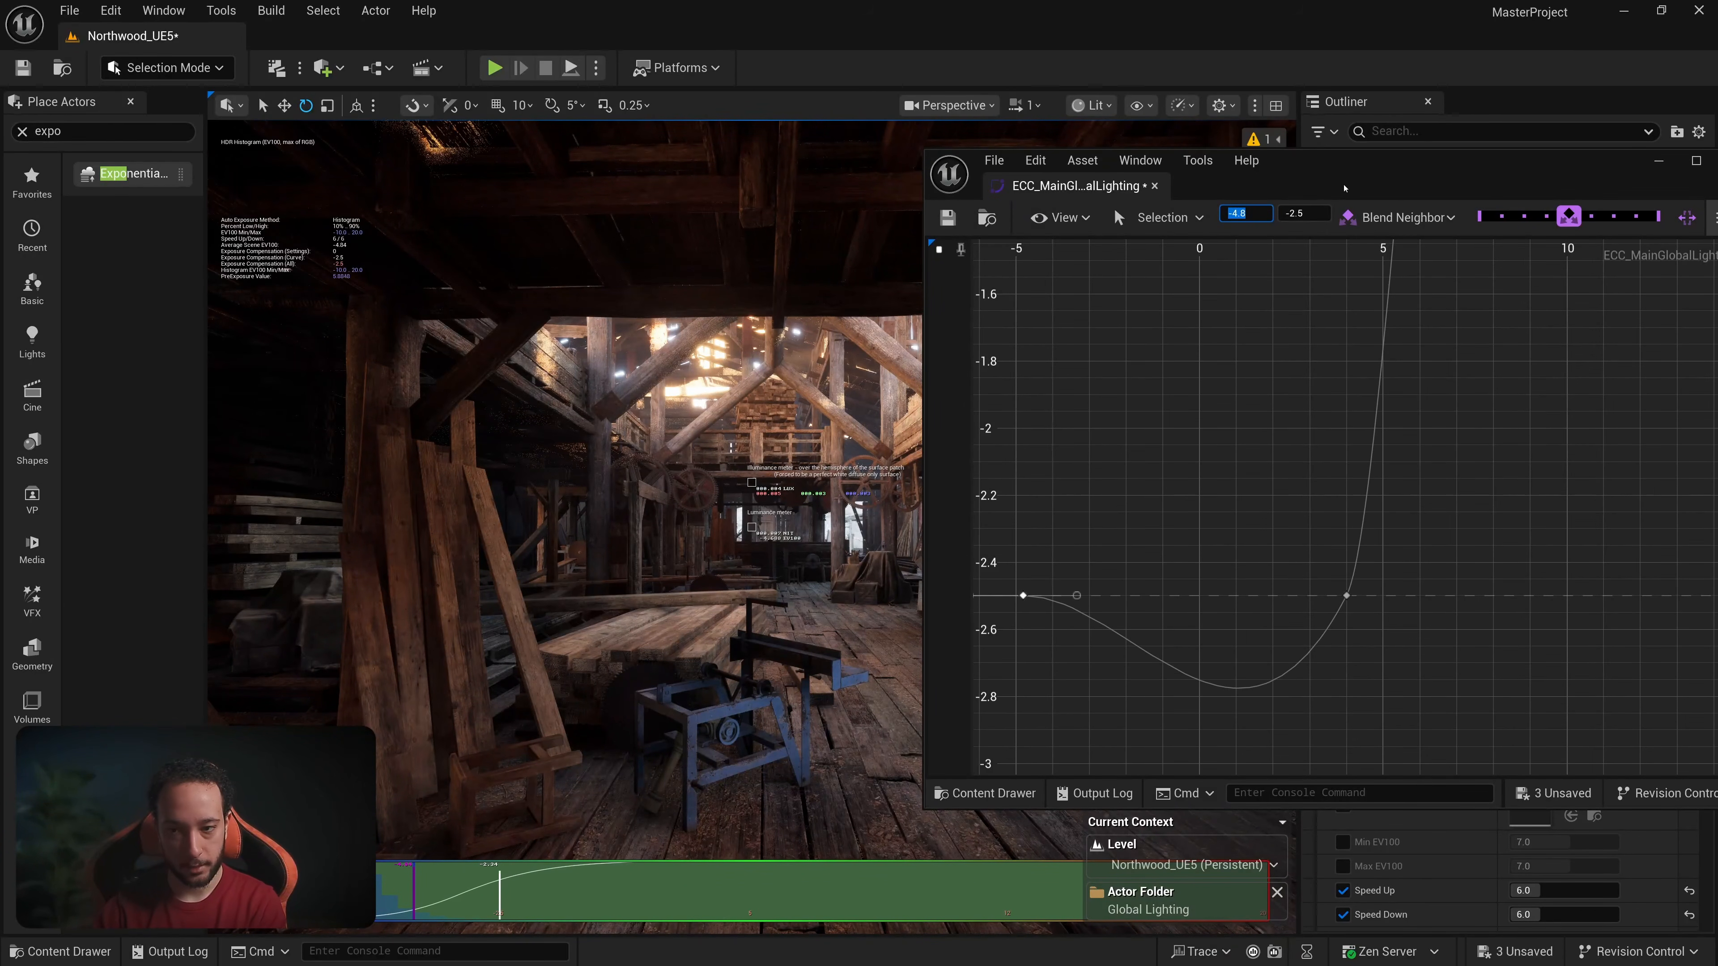
# Step: Adjust the value of the curve key at -4.8 while watching the interior, settling on -3.0
pyautogui.moveTo(1297, 214); pyautogui.dragTo(1330, 164)
pyautogui.scroll(-6, 1209, 566)
pyautogui.moveTo(1176, 382); pyautogui.dragTo(1259, 313, button='right')
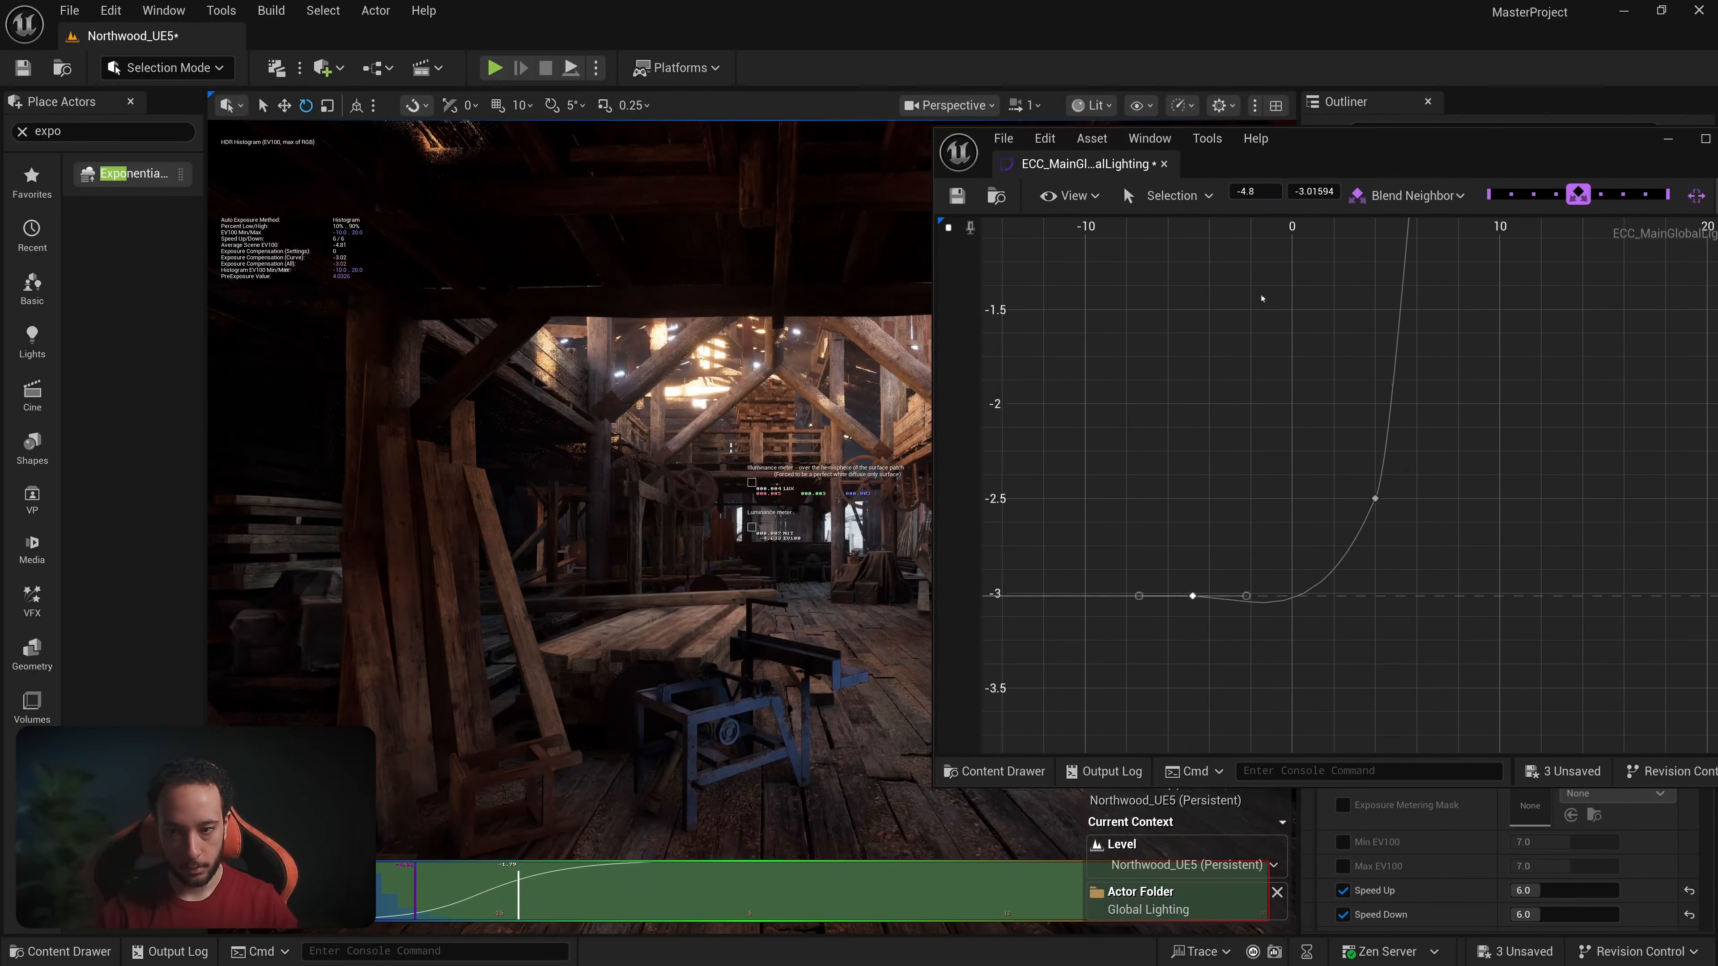
pyautogui.moveTo(1316, 191); pyautogui.dragTo(1323, 207)
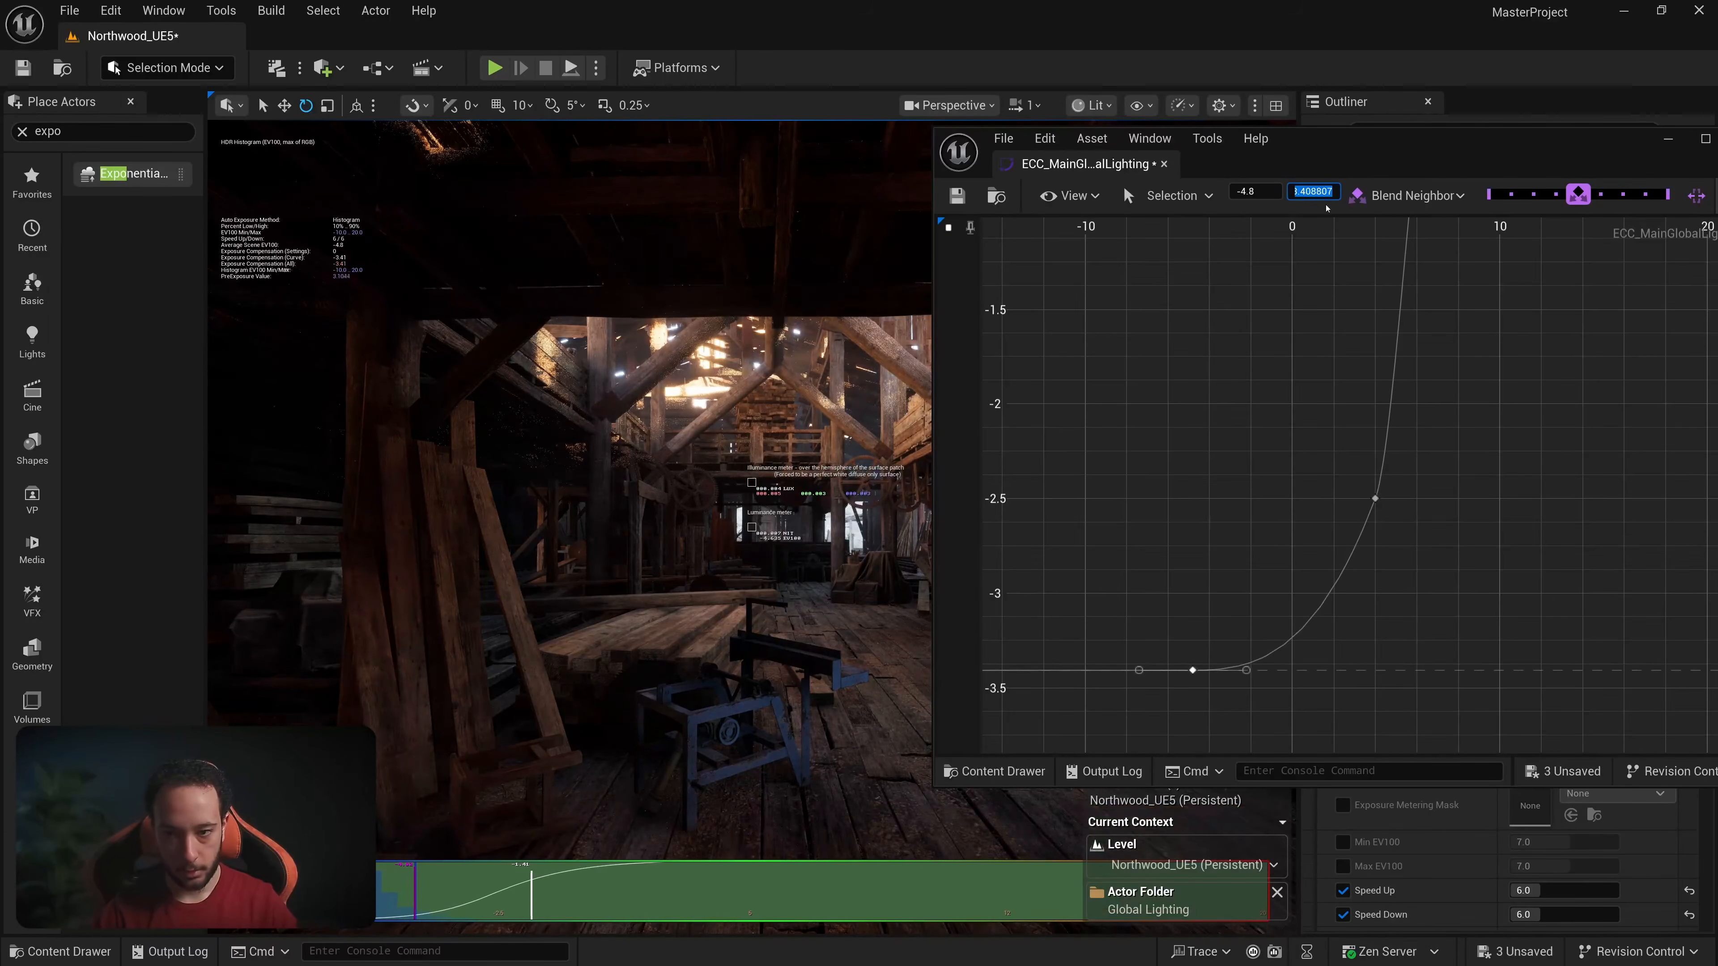
pyautogui.write('3')
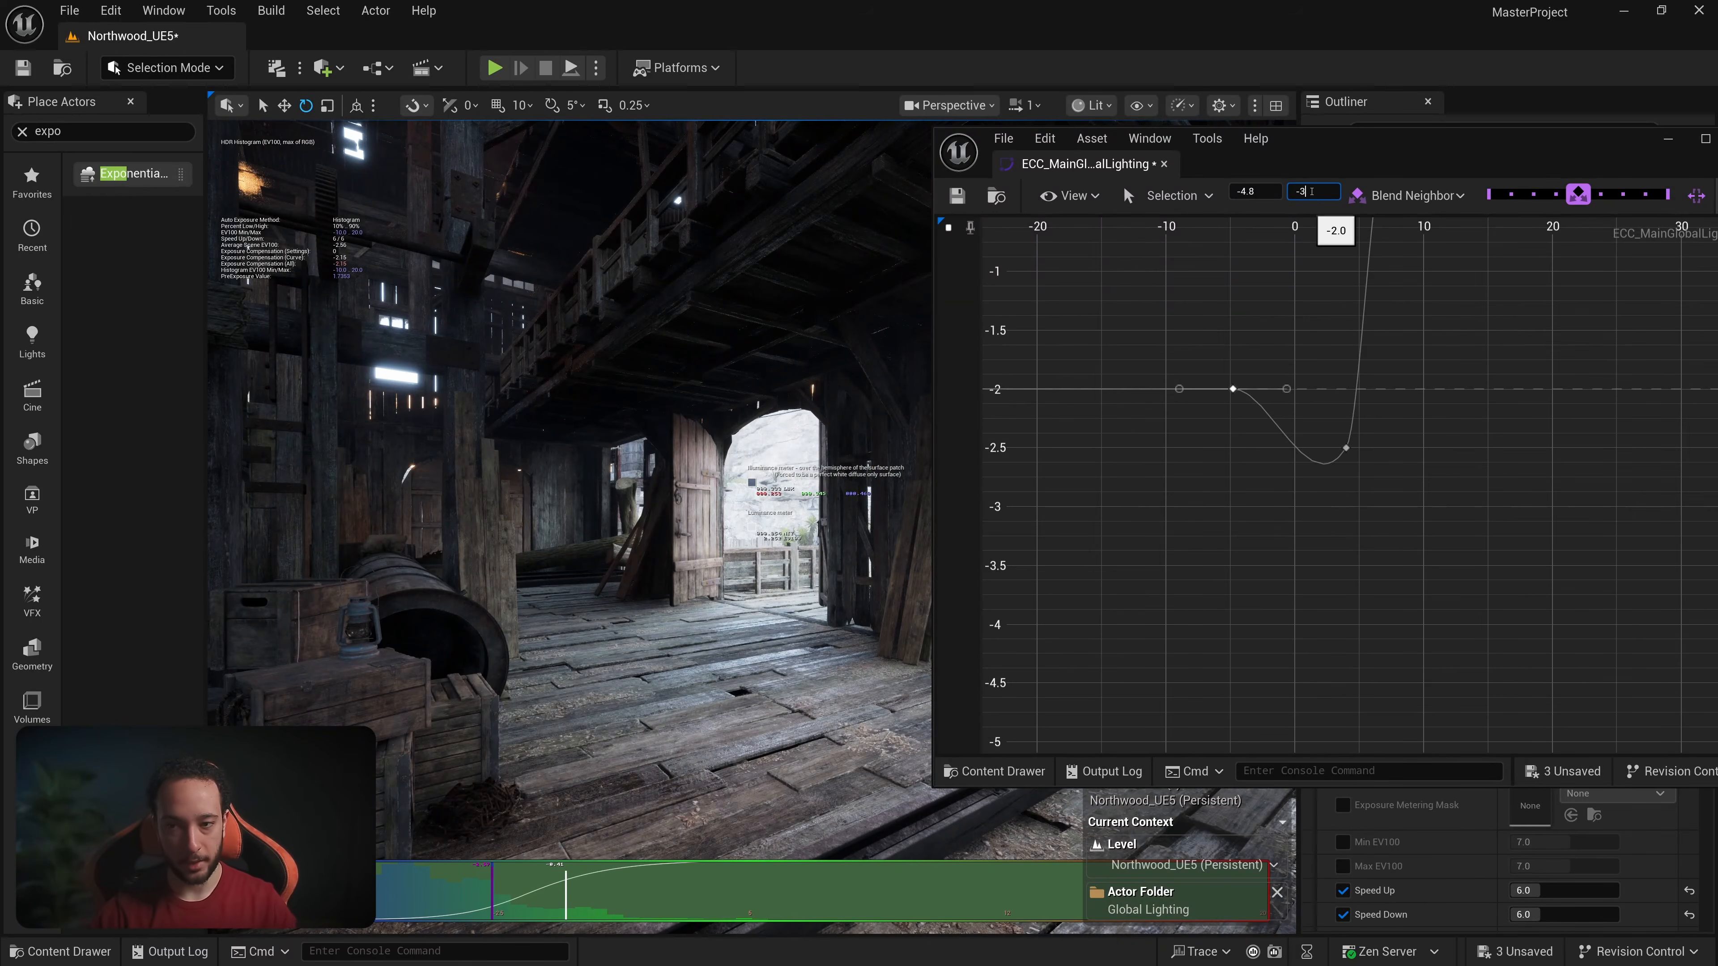
pyautogui.press('Return')
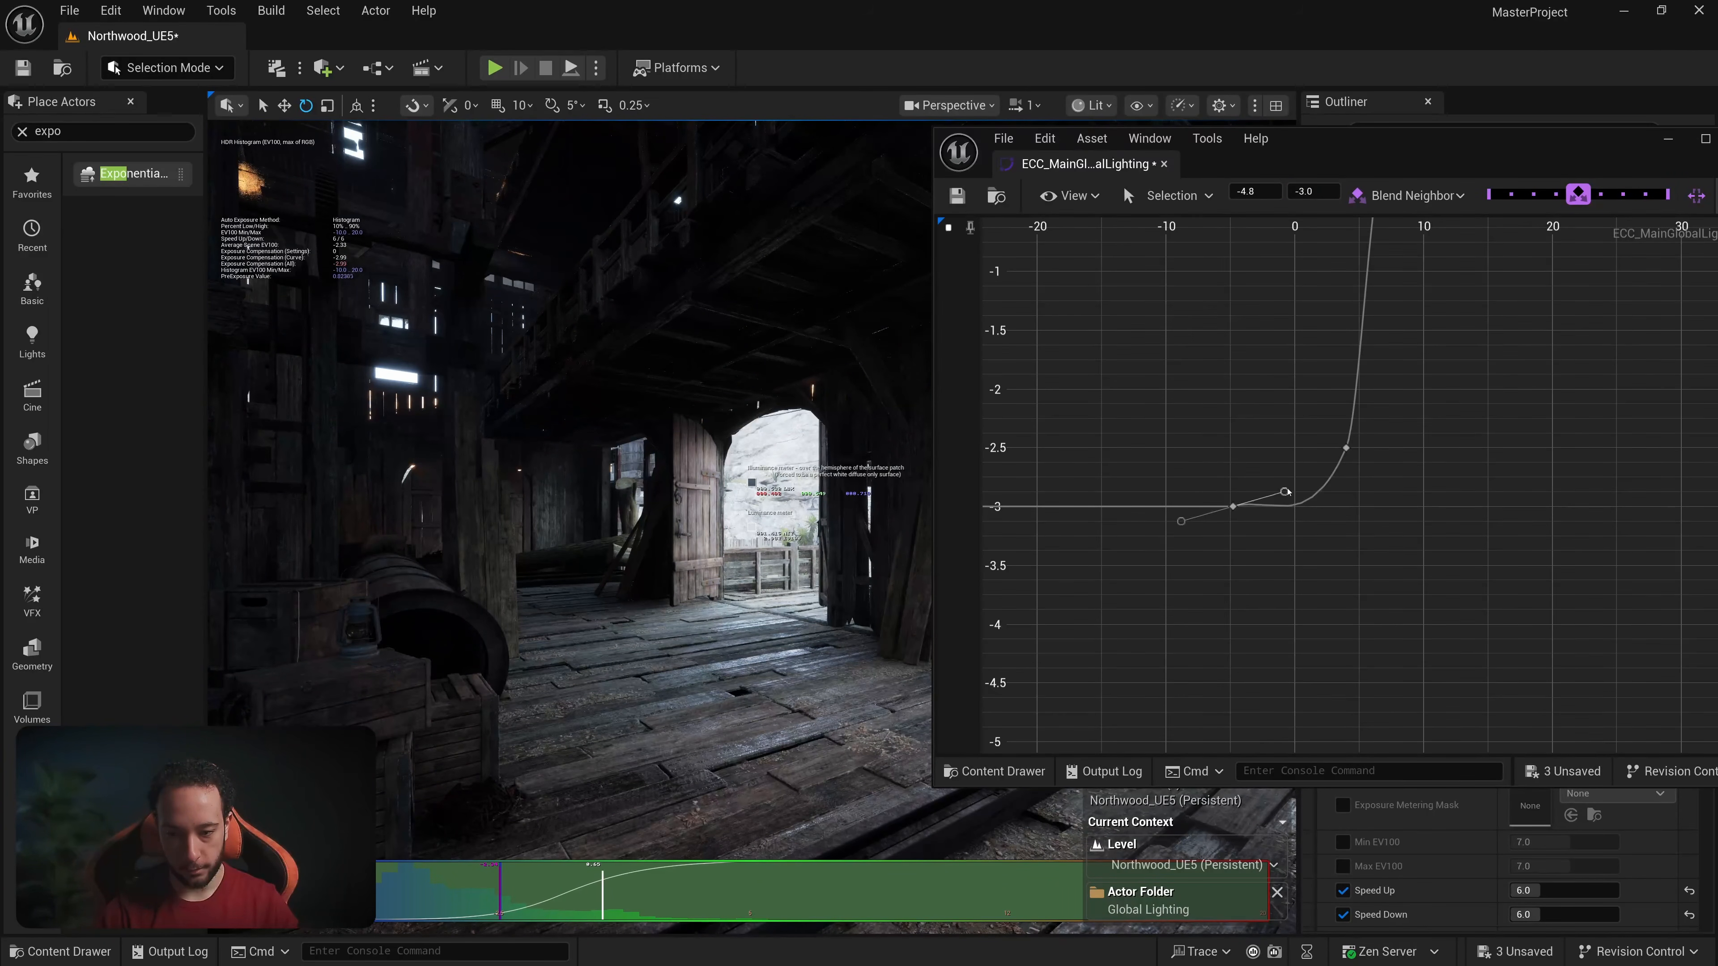
# Step: Undo the tangent change, raise the curve key at 4.0 to about -2.21, and close the curve editor
pyautogui.hotkey('ctrl', 'z')
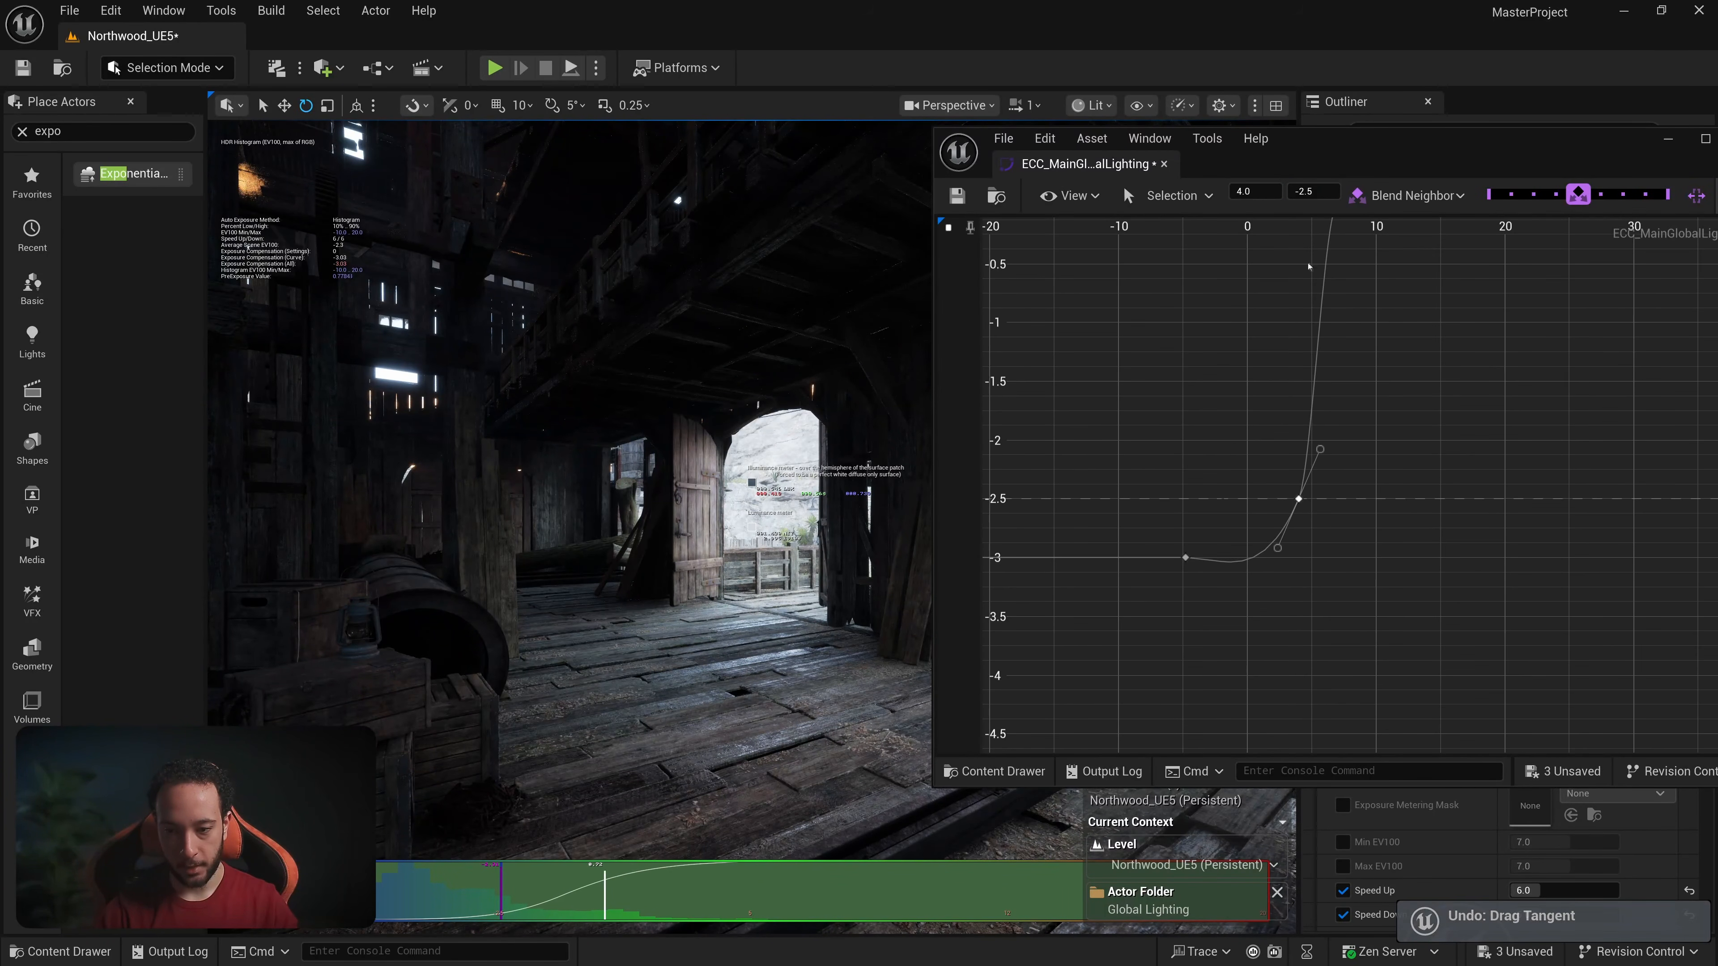
pyautogui.moveTo(1312, 192); pyautogui.dragTo(1333, 191)
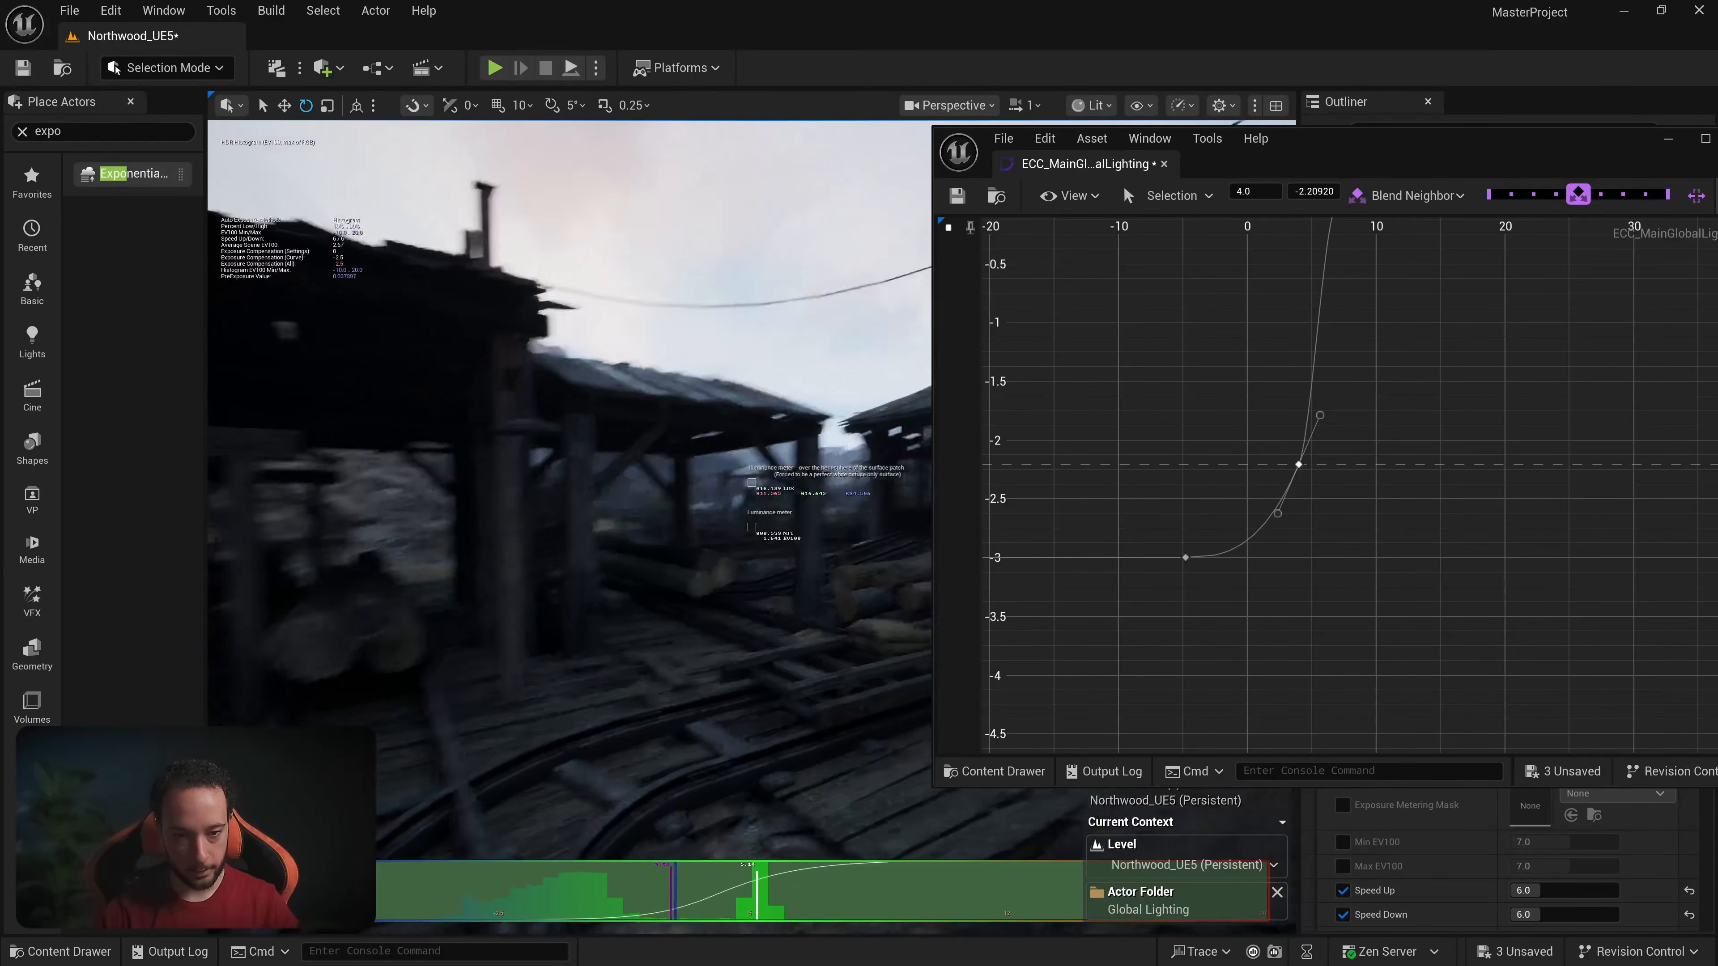
pyautogui.moveTo(1605, 148); pyautogui.dragTo(1504, 156)
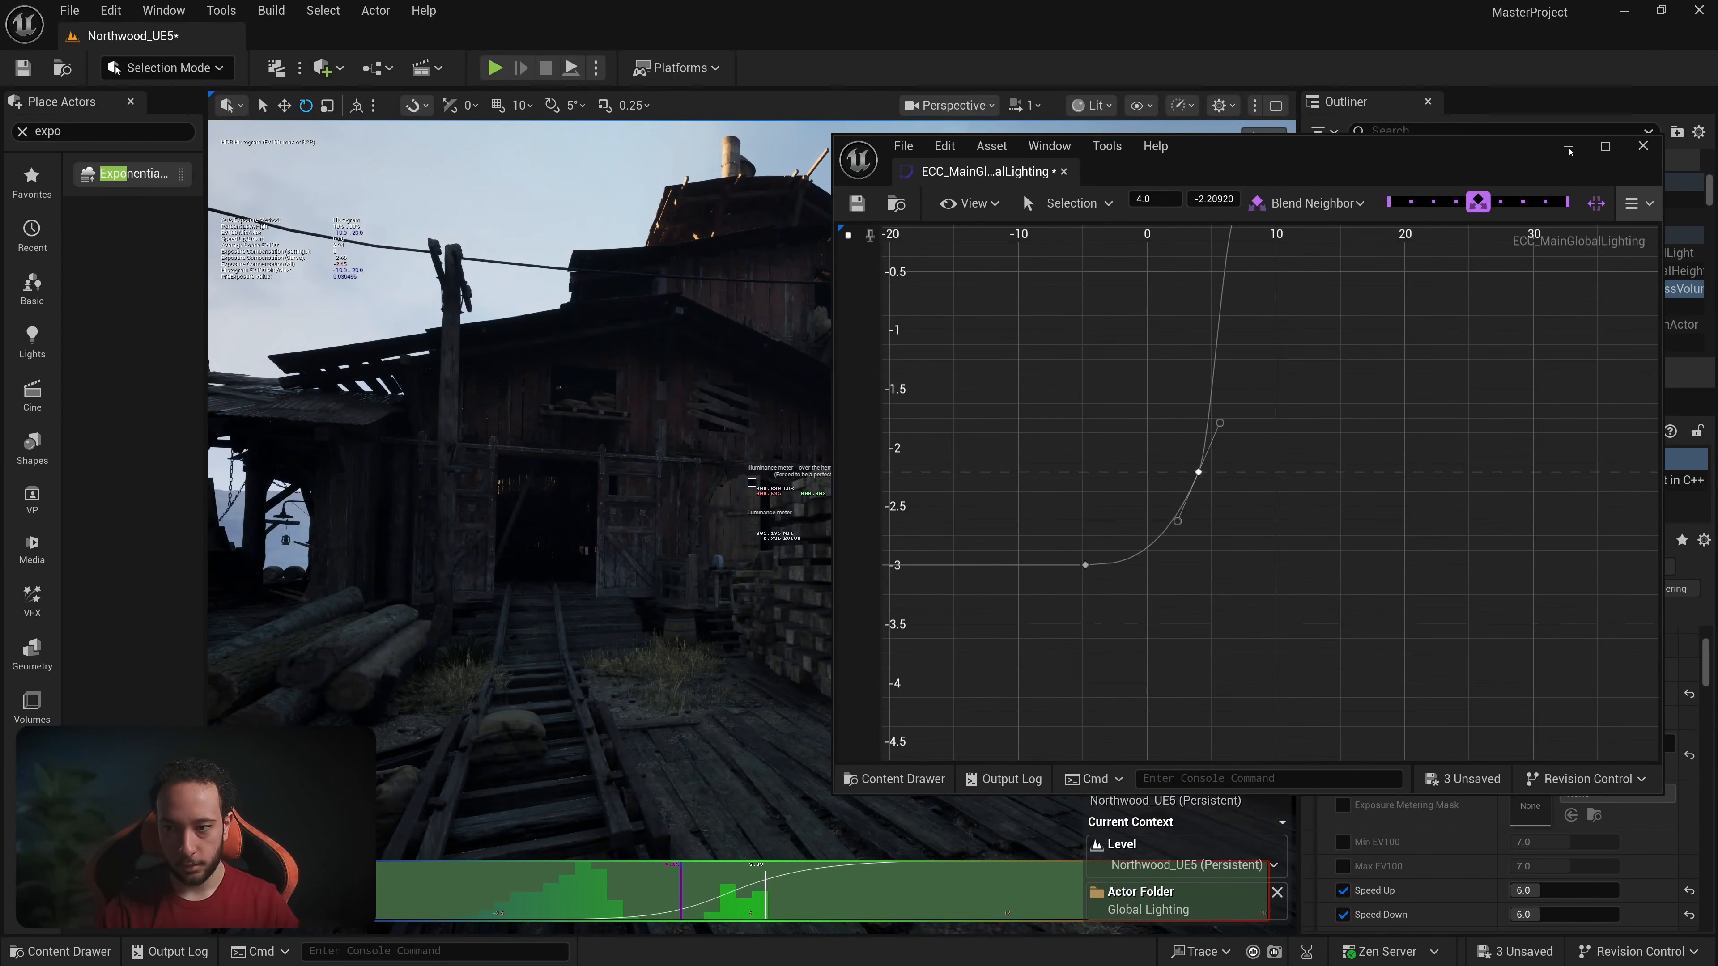
pyautogui.click(1643, 147)
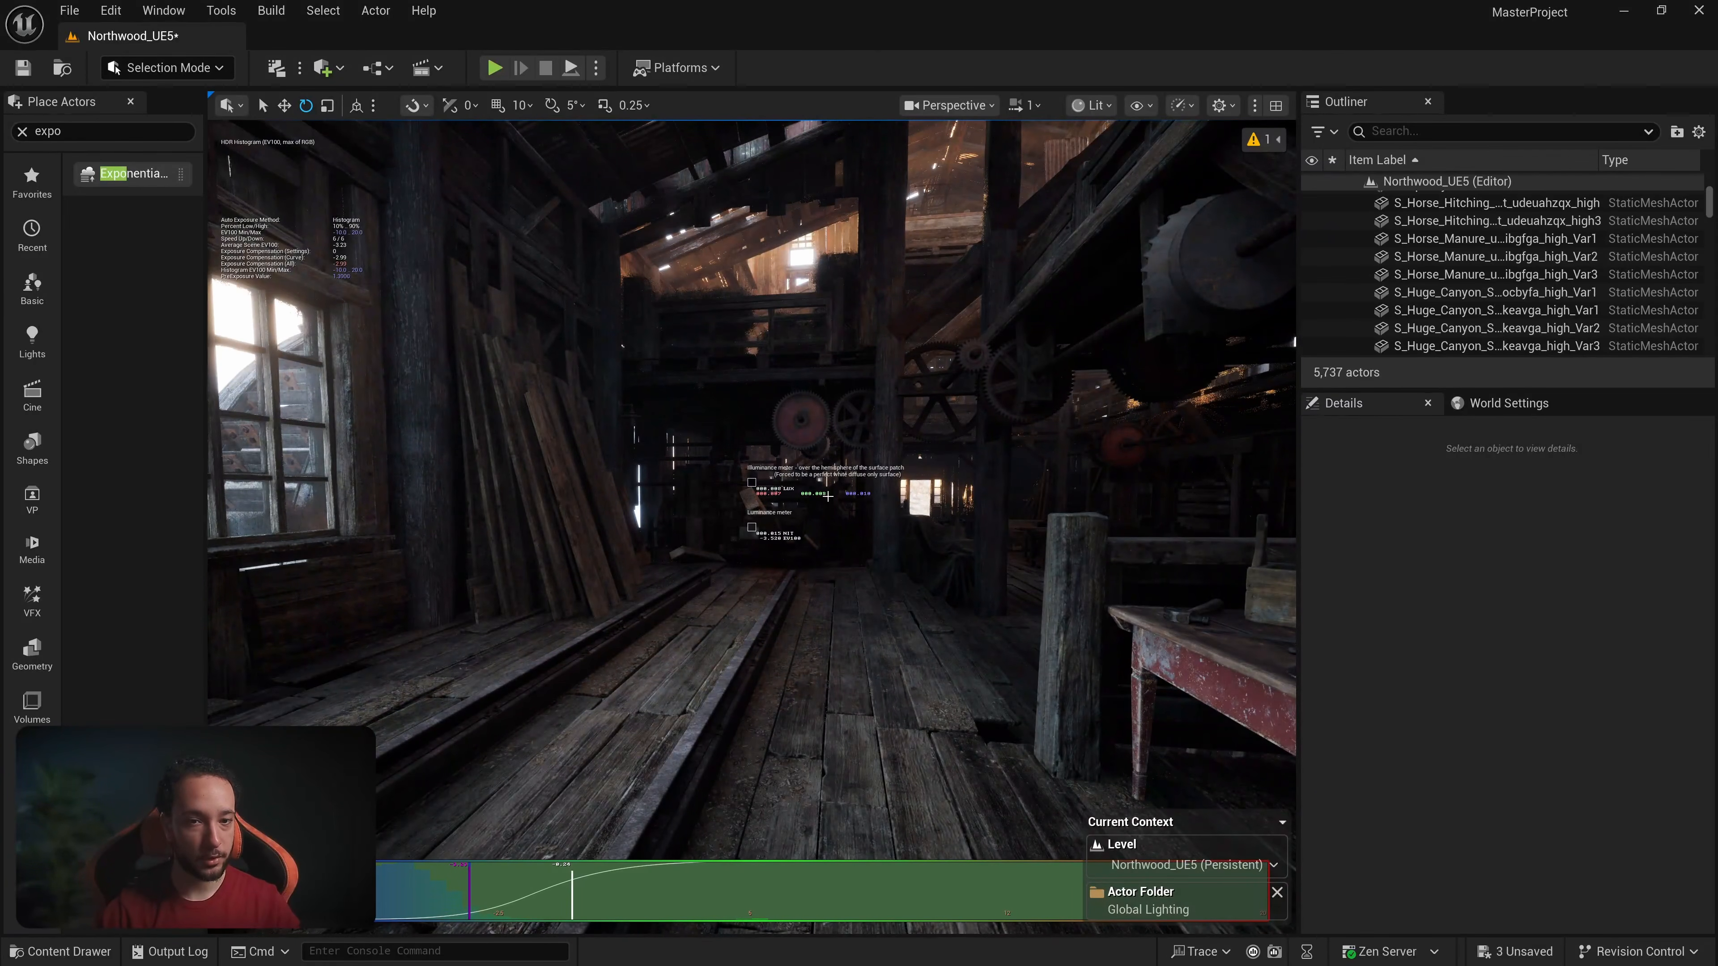
# Step: Examine how the auto exposure adapts between the mill interior, the sunlit exterior and the view toward the sun
pyautogui.press('w')
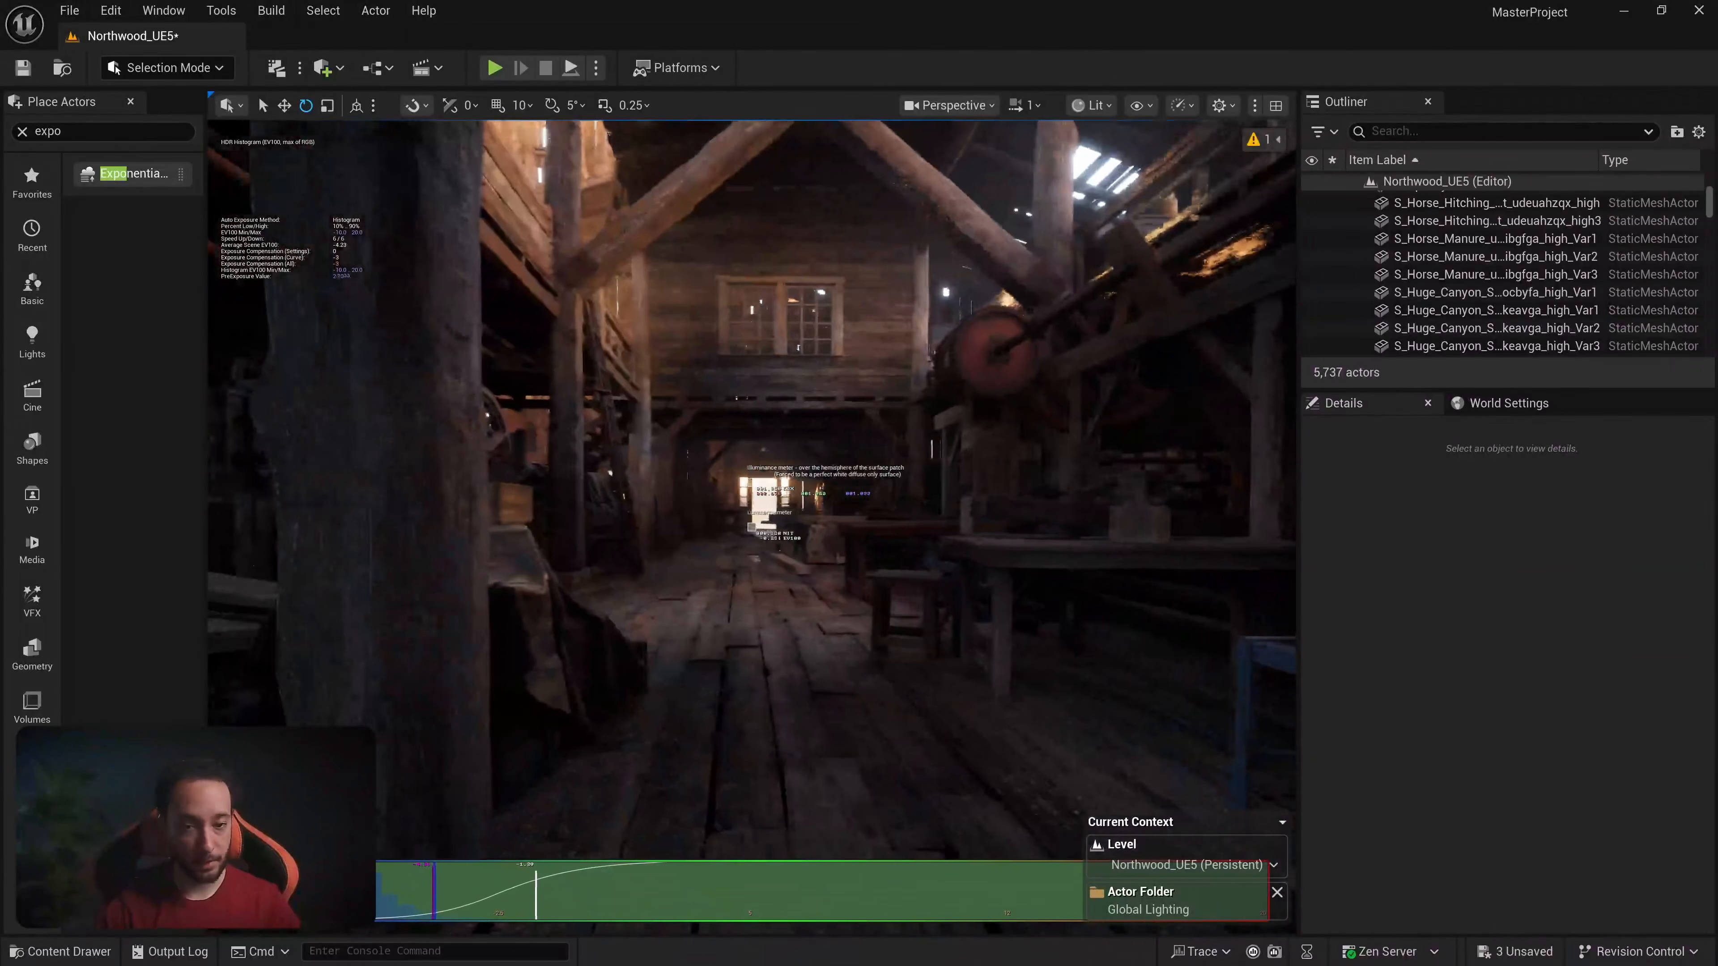
pyautogui.press('w')
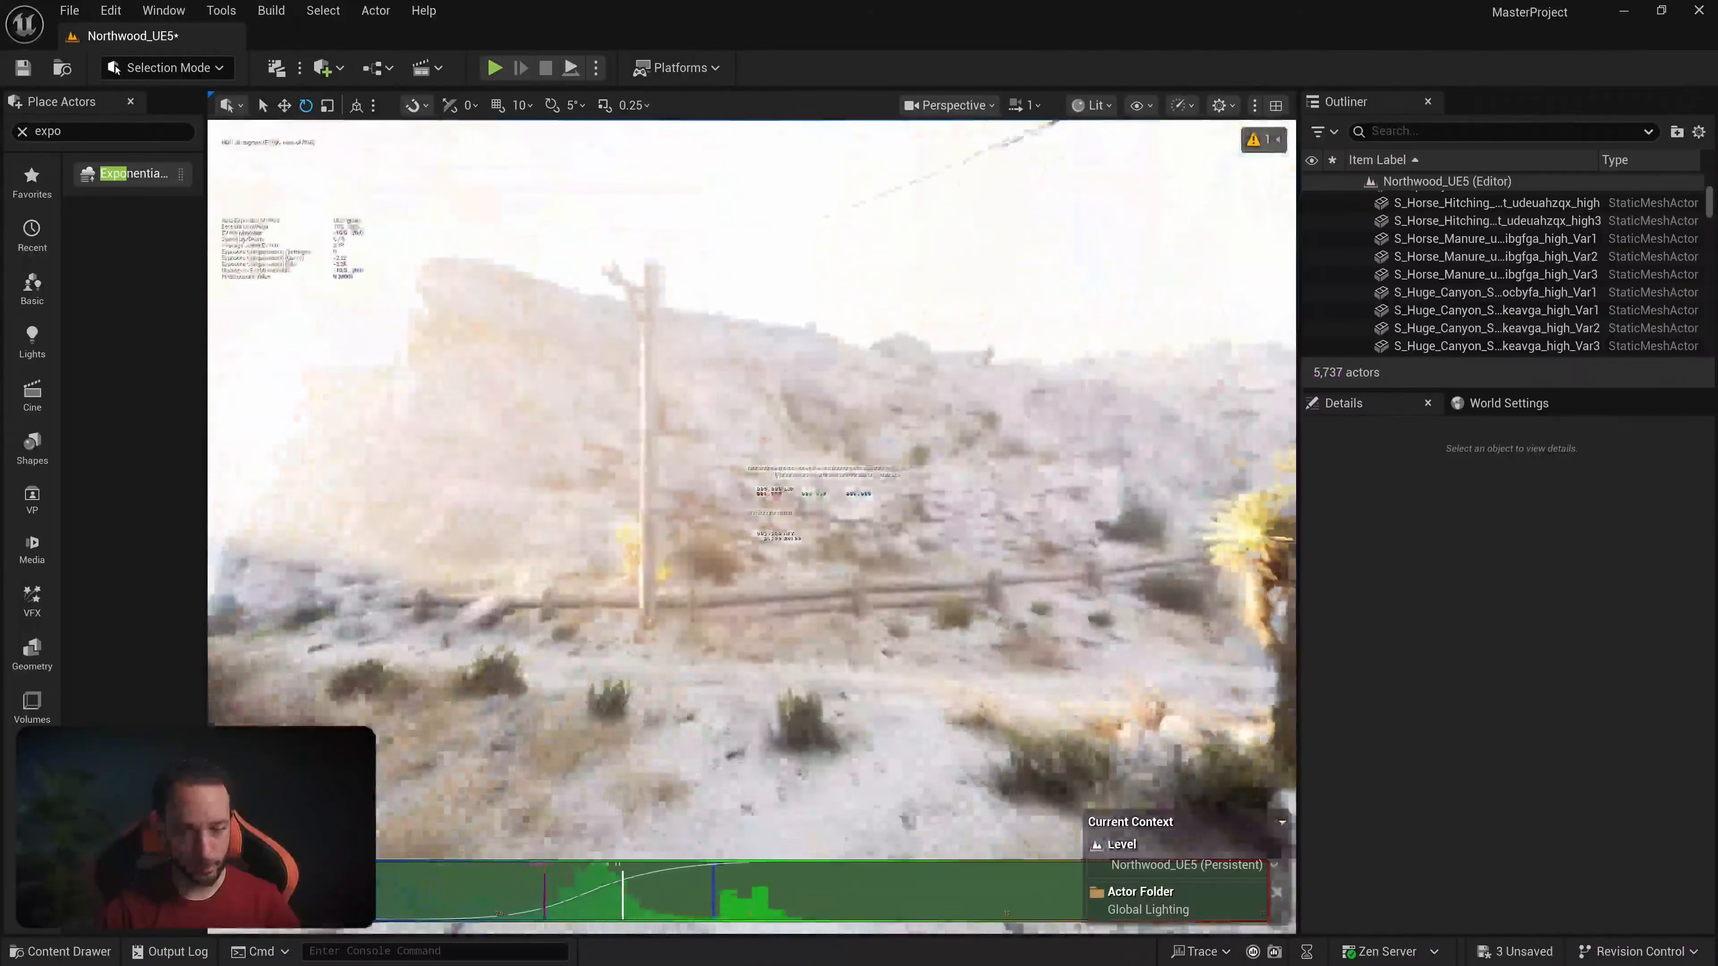
pyautogui.press('w')
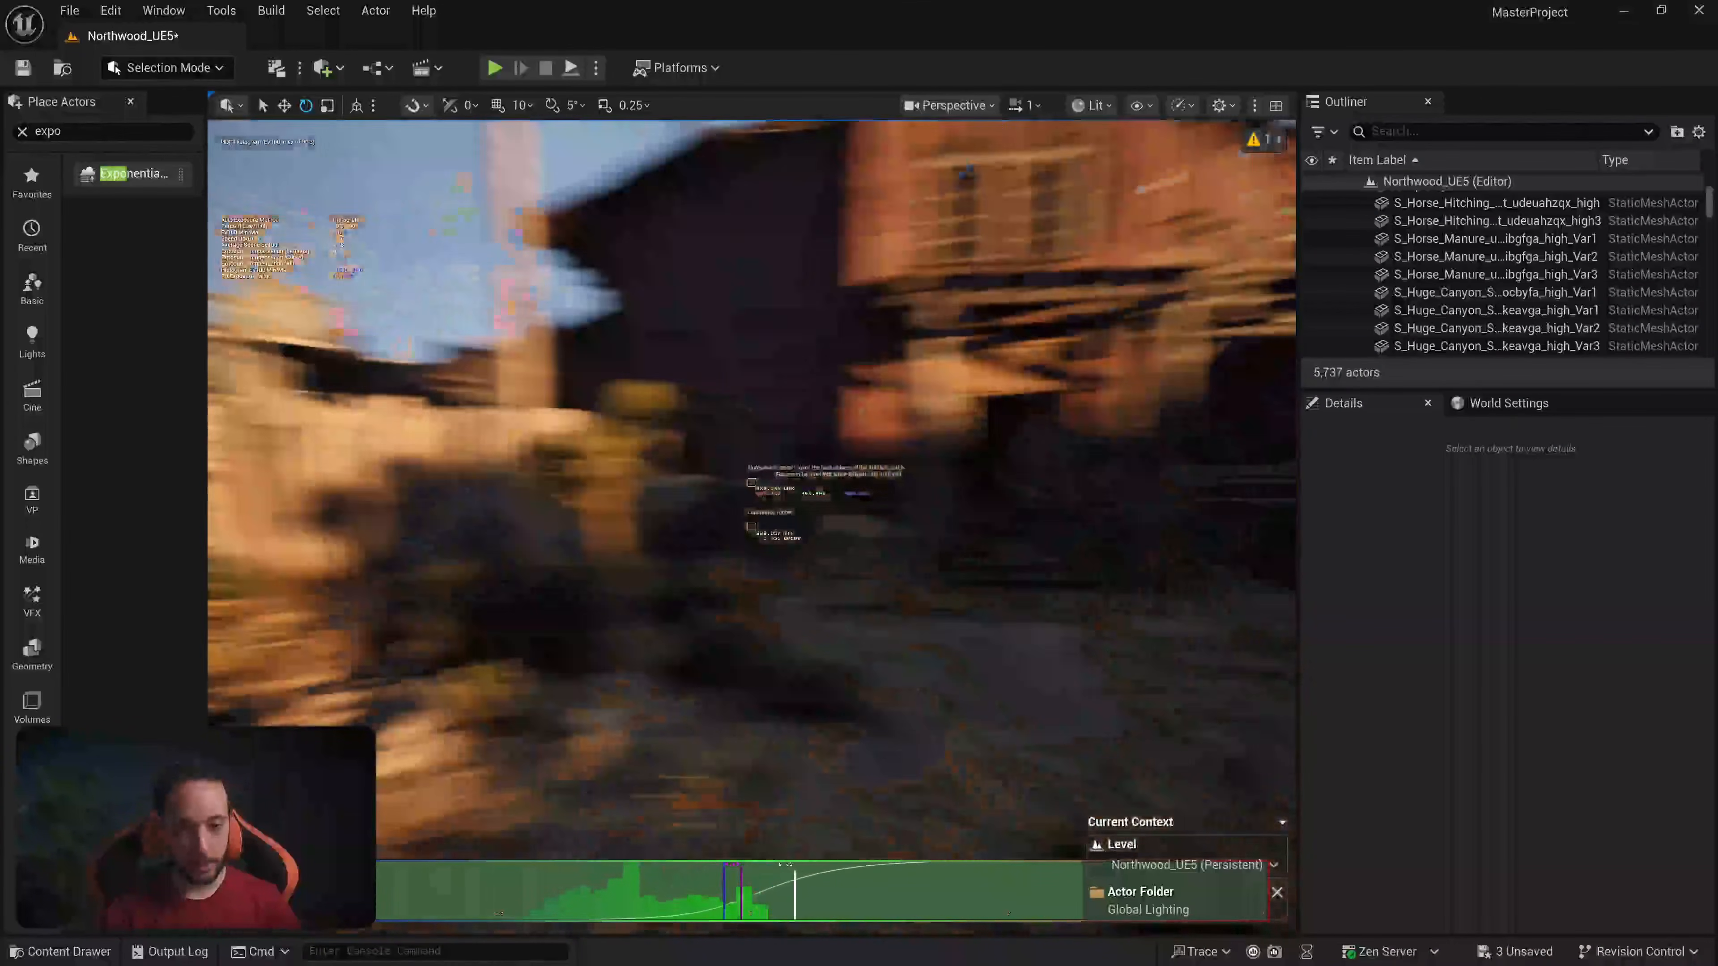
pyautogui.press('w')
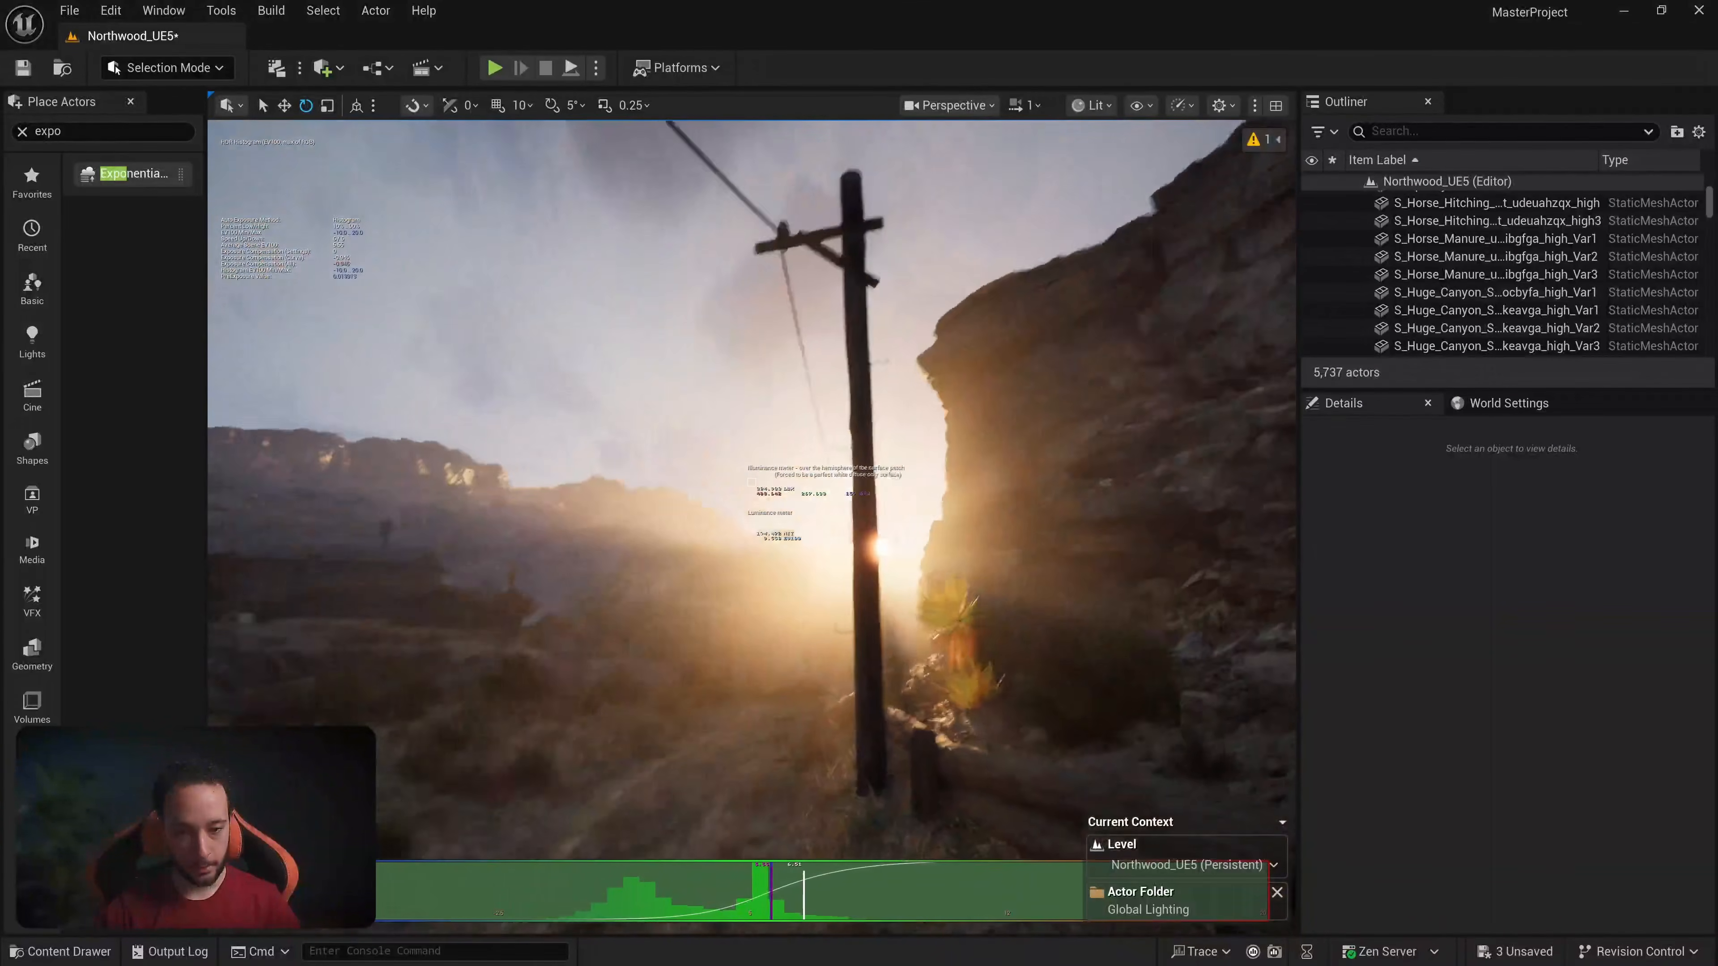
pyautogui.press('w')
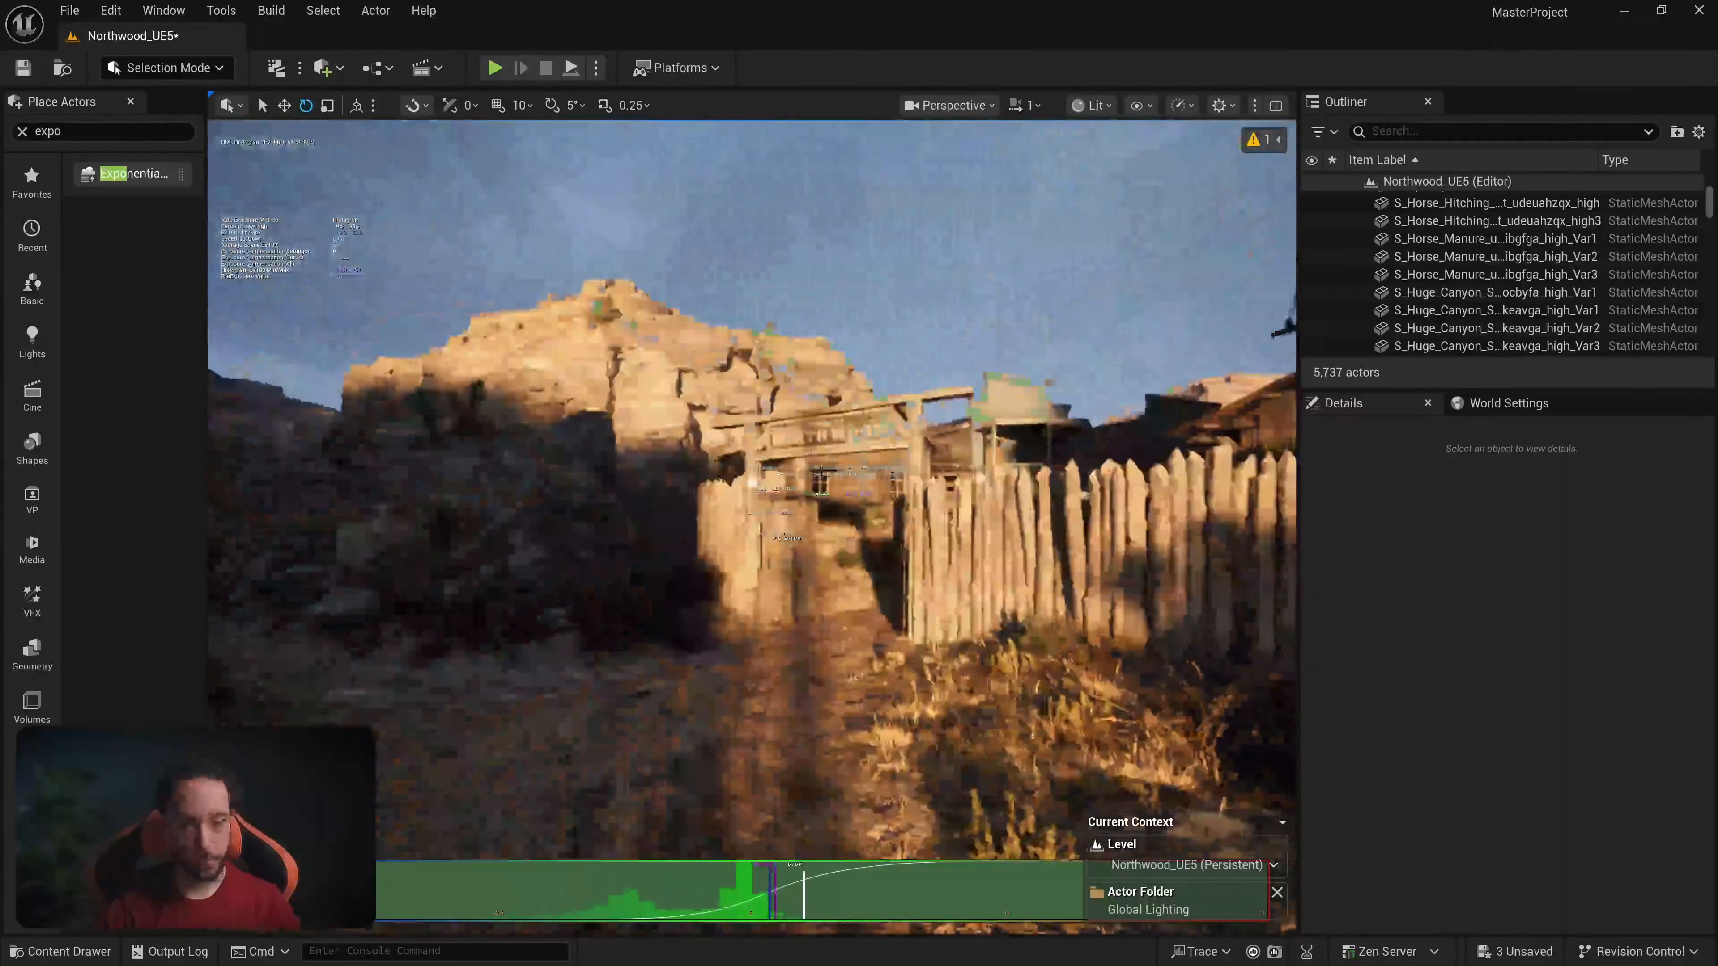
pyautogui.moveTo(750, 514); pyautogui.dragTo(1001, 511, button='right')
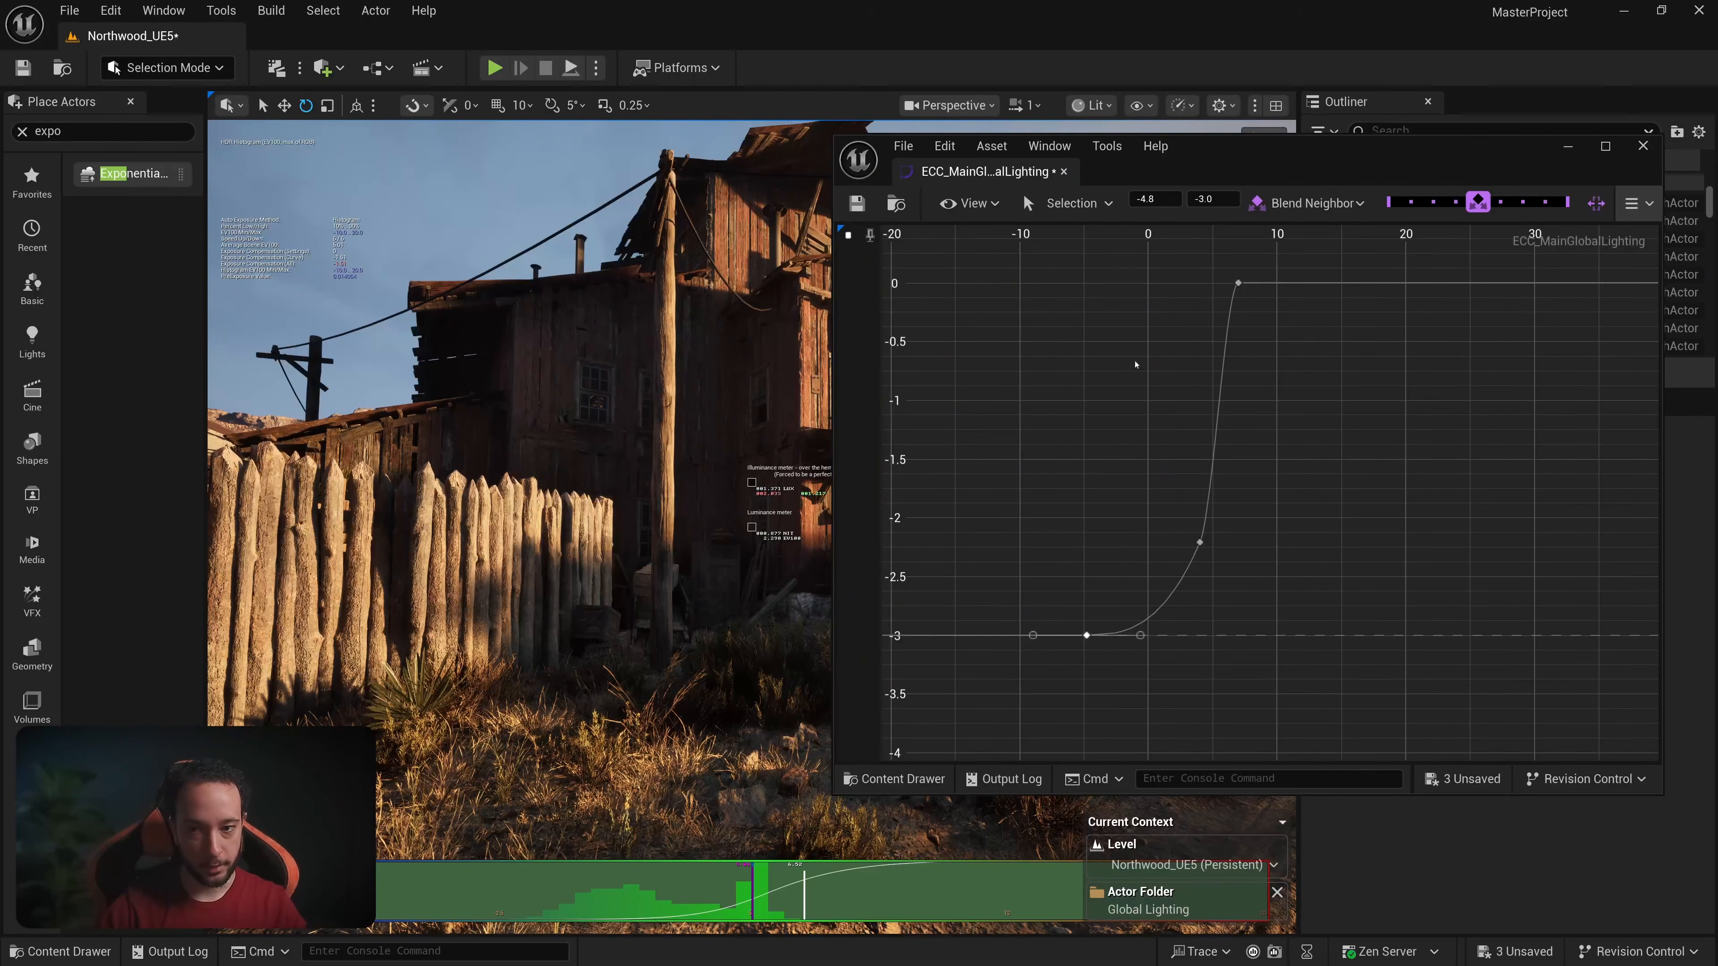
# Step: Move the exposure curve's leftmost key to -5.0 and close the curve editor
pyautogui.click(1149, 199)
pyautogui.press('BackSpace')
pyautogui.write('-5')
pyautogui.press('Return')
pyautogui.moveTo(1273, 347); pyautogui.dragTo(1252, 398, button='right')
pyautogui.click(1216, 334)
pyautogui.click(1642, 146)
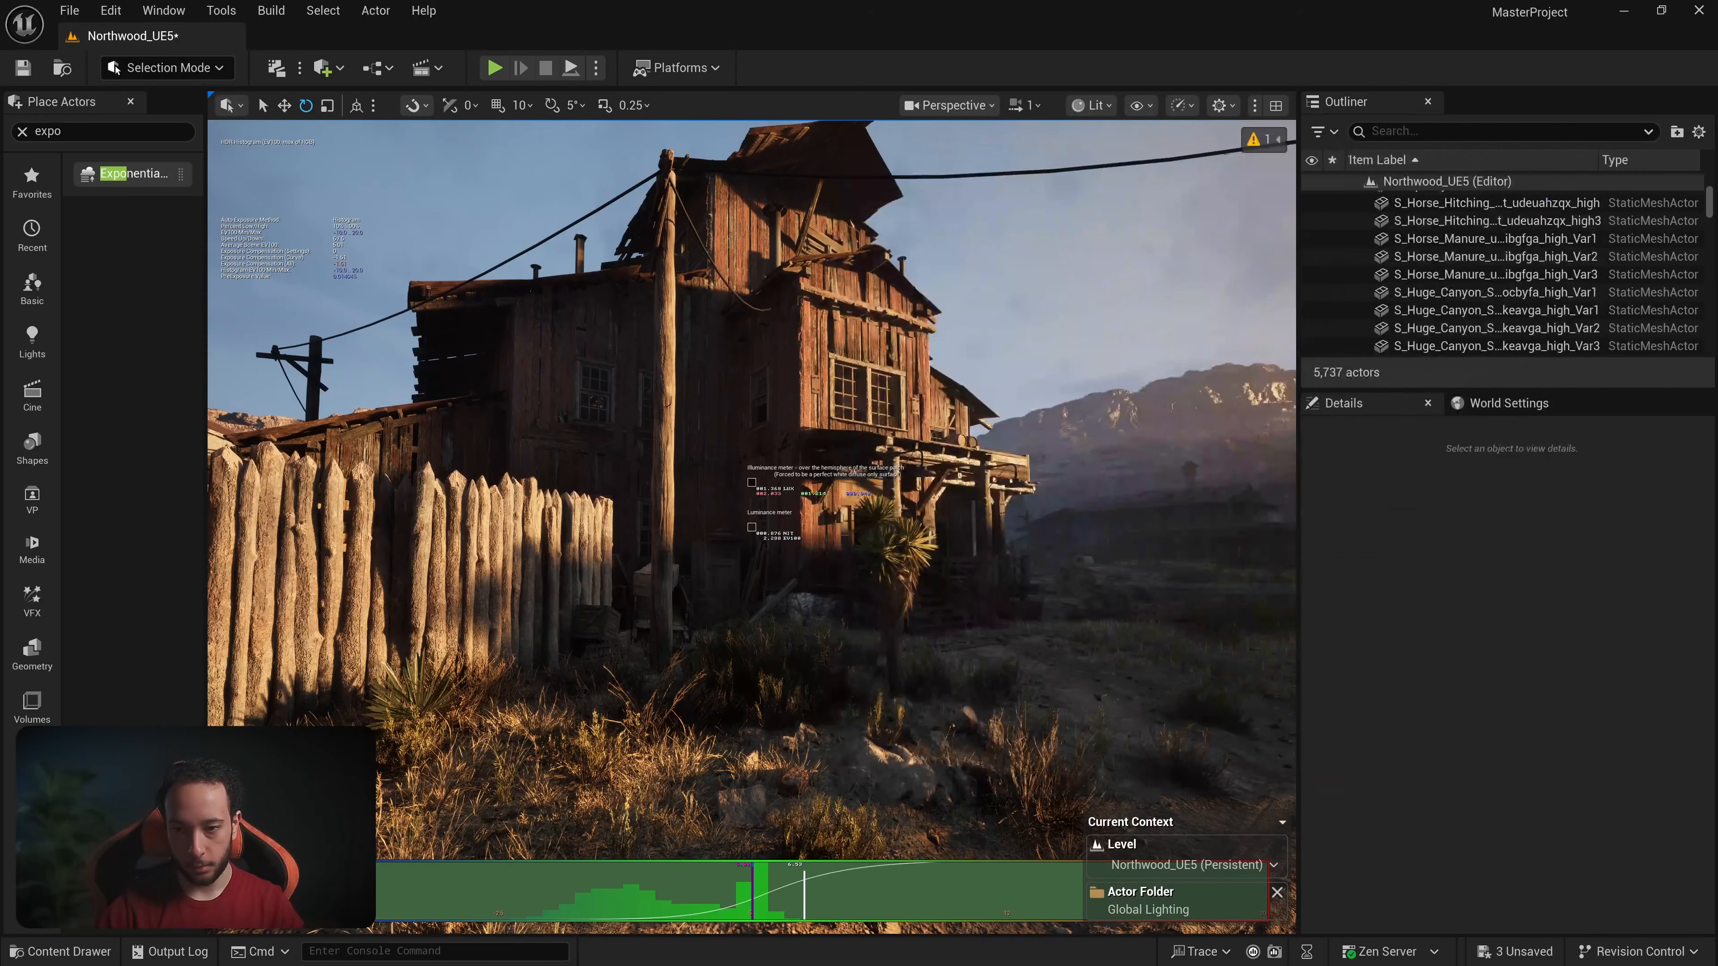
# Step: Enable the PostProcessVolume's Min EV100 override and set it to -5.0
pyautogui.moveTo(1082, 291); pyautogui.dragTo(1180, 257, button='right')
pyautogui.click(1082, 291)
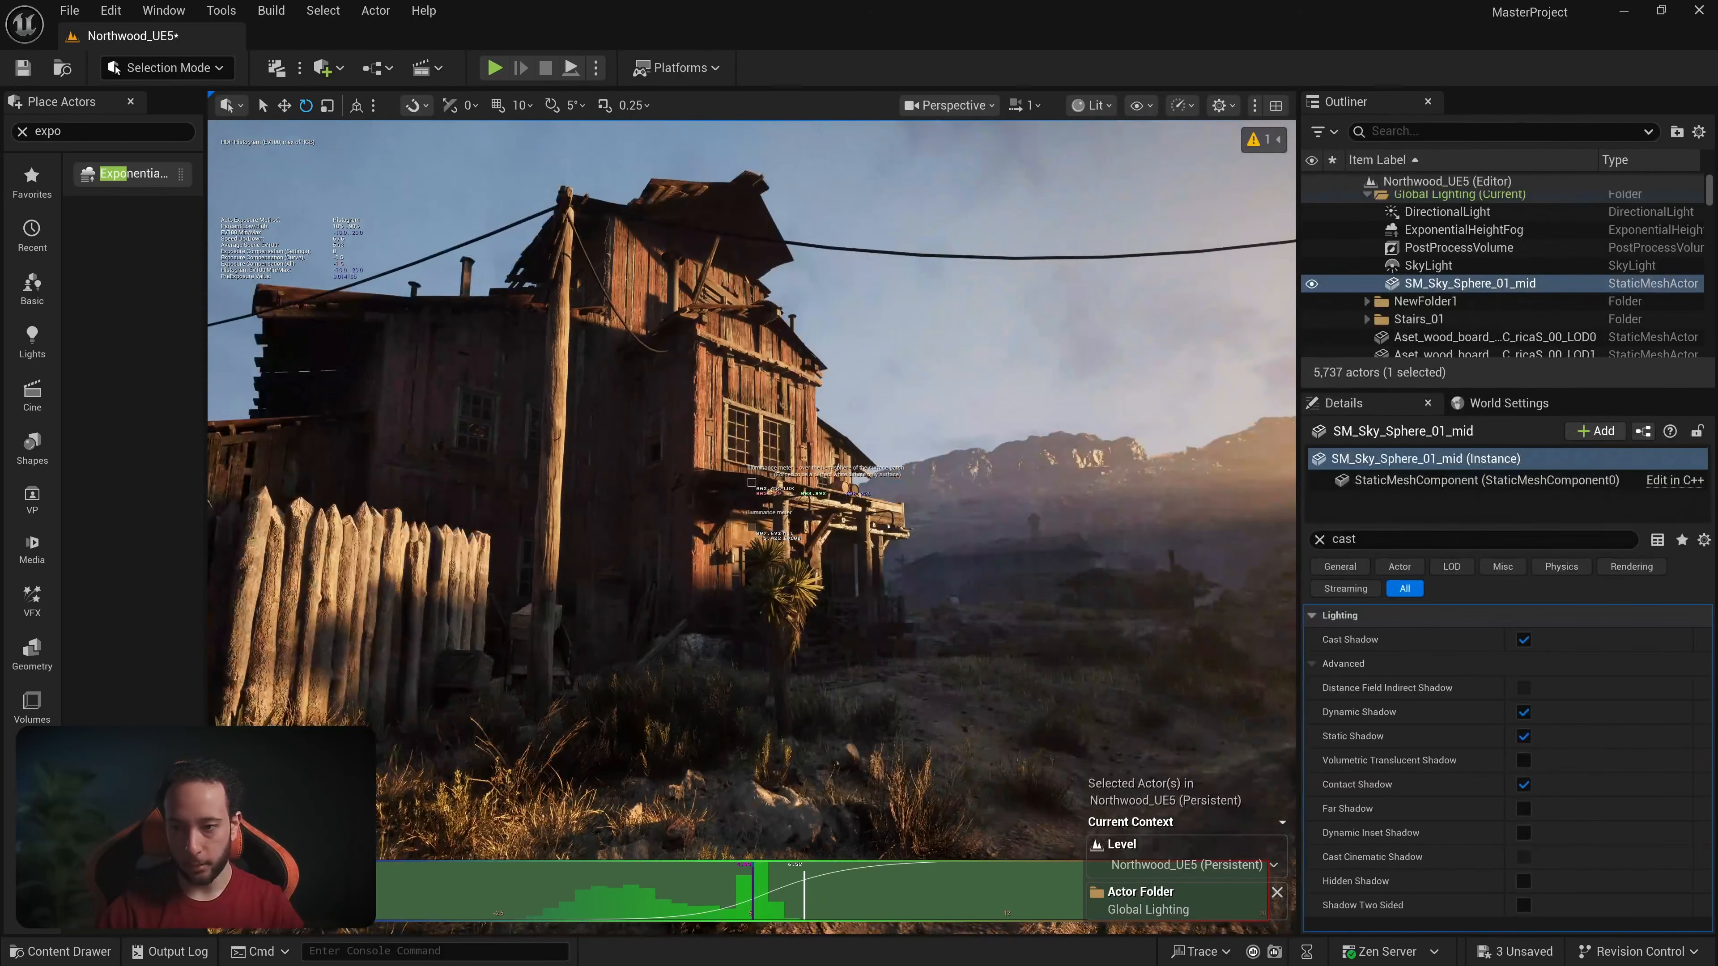
pyautogui.click(1448, 248)
pyautogui.click(1319, 540)
pyautogui.scroll(-10, 1529, 804)
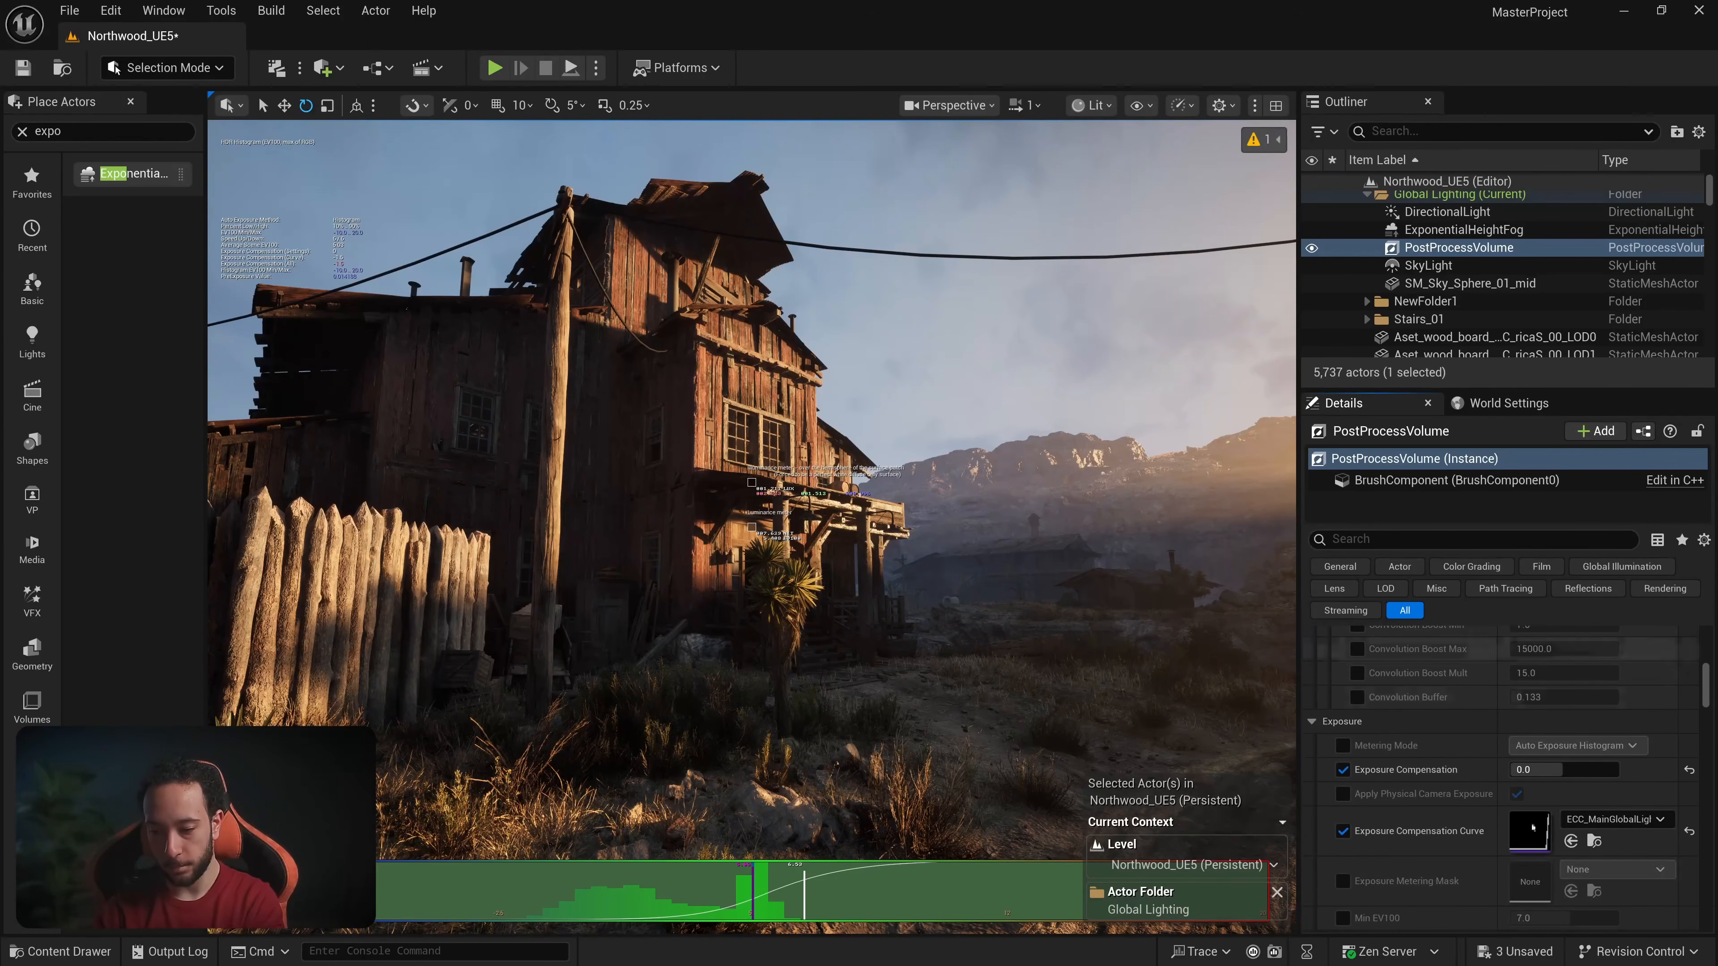
pyautogui.scroll(-4, 1529, 804)
pyautogui.click(1342, 728)
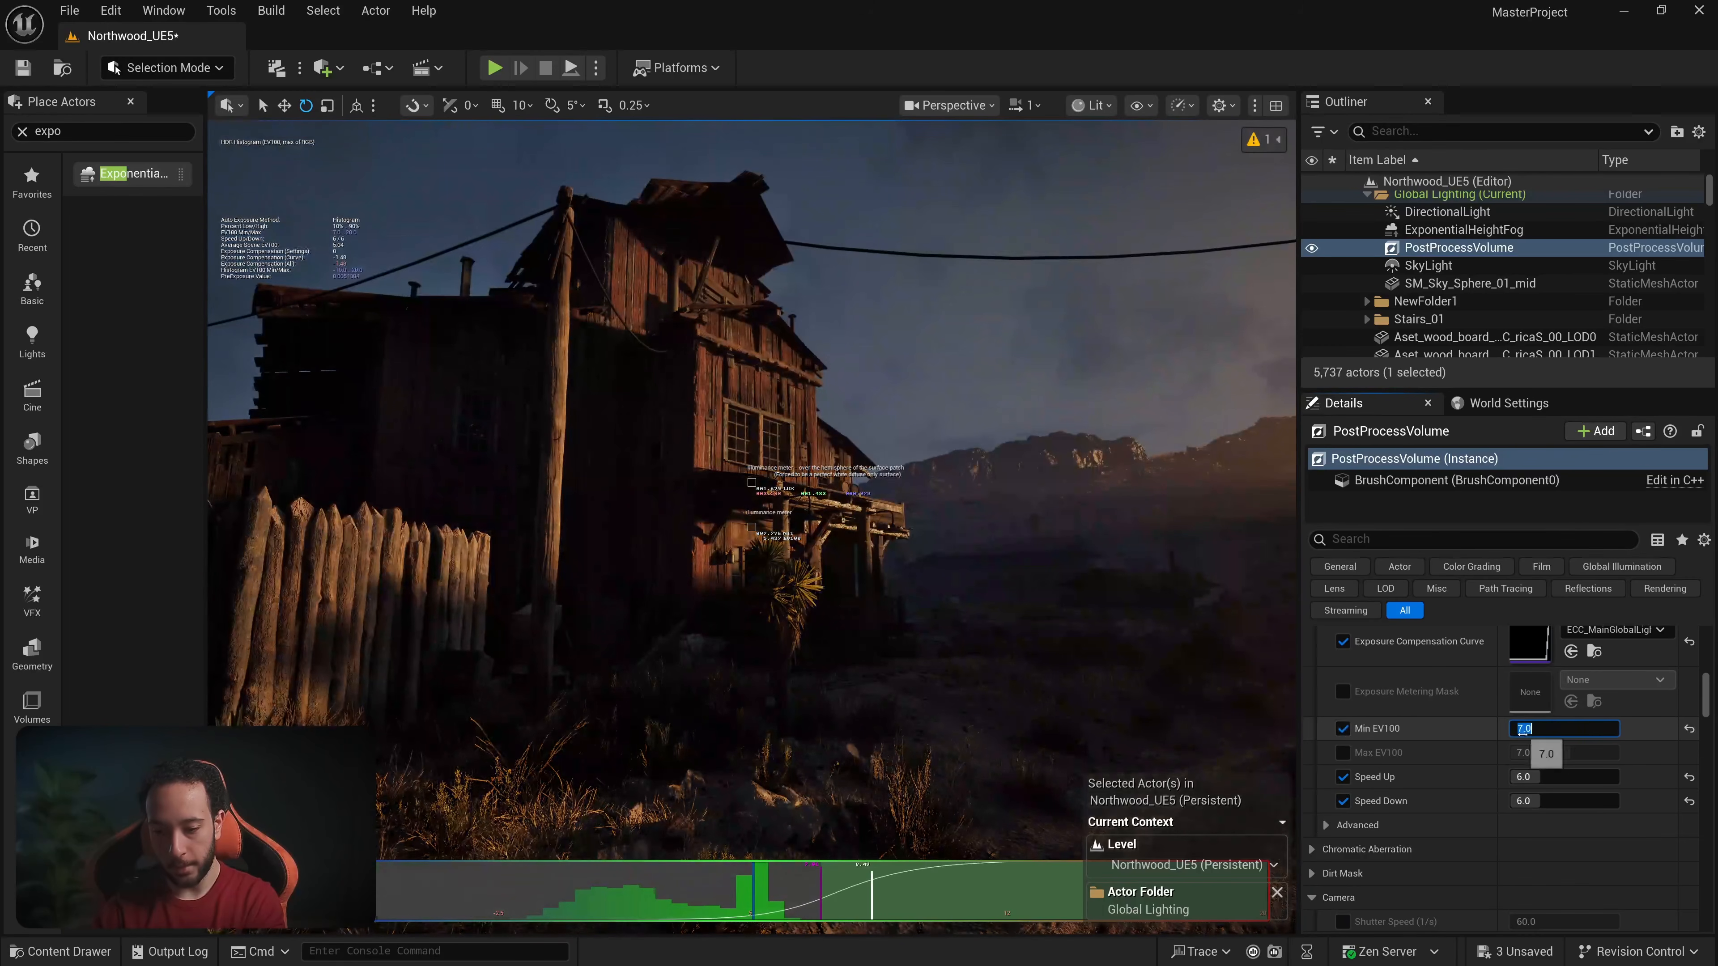
pyautogui.press('Return')
# Step: Set the PostProcessVolume's exposure Speed Up and Speed Down to 4.0, checking the adaptation around the canyon road
pyautogui.moveTo(1089, 585); pyautogui.dragTo(1197, 575, button='right')
pyautogui.press('s')
pyautogui.scroll(2, 1568, 717)
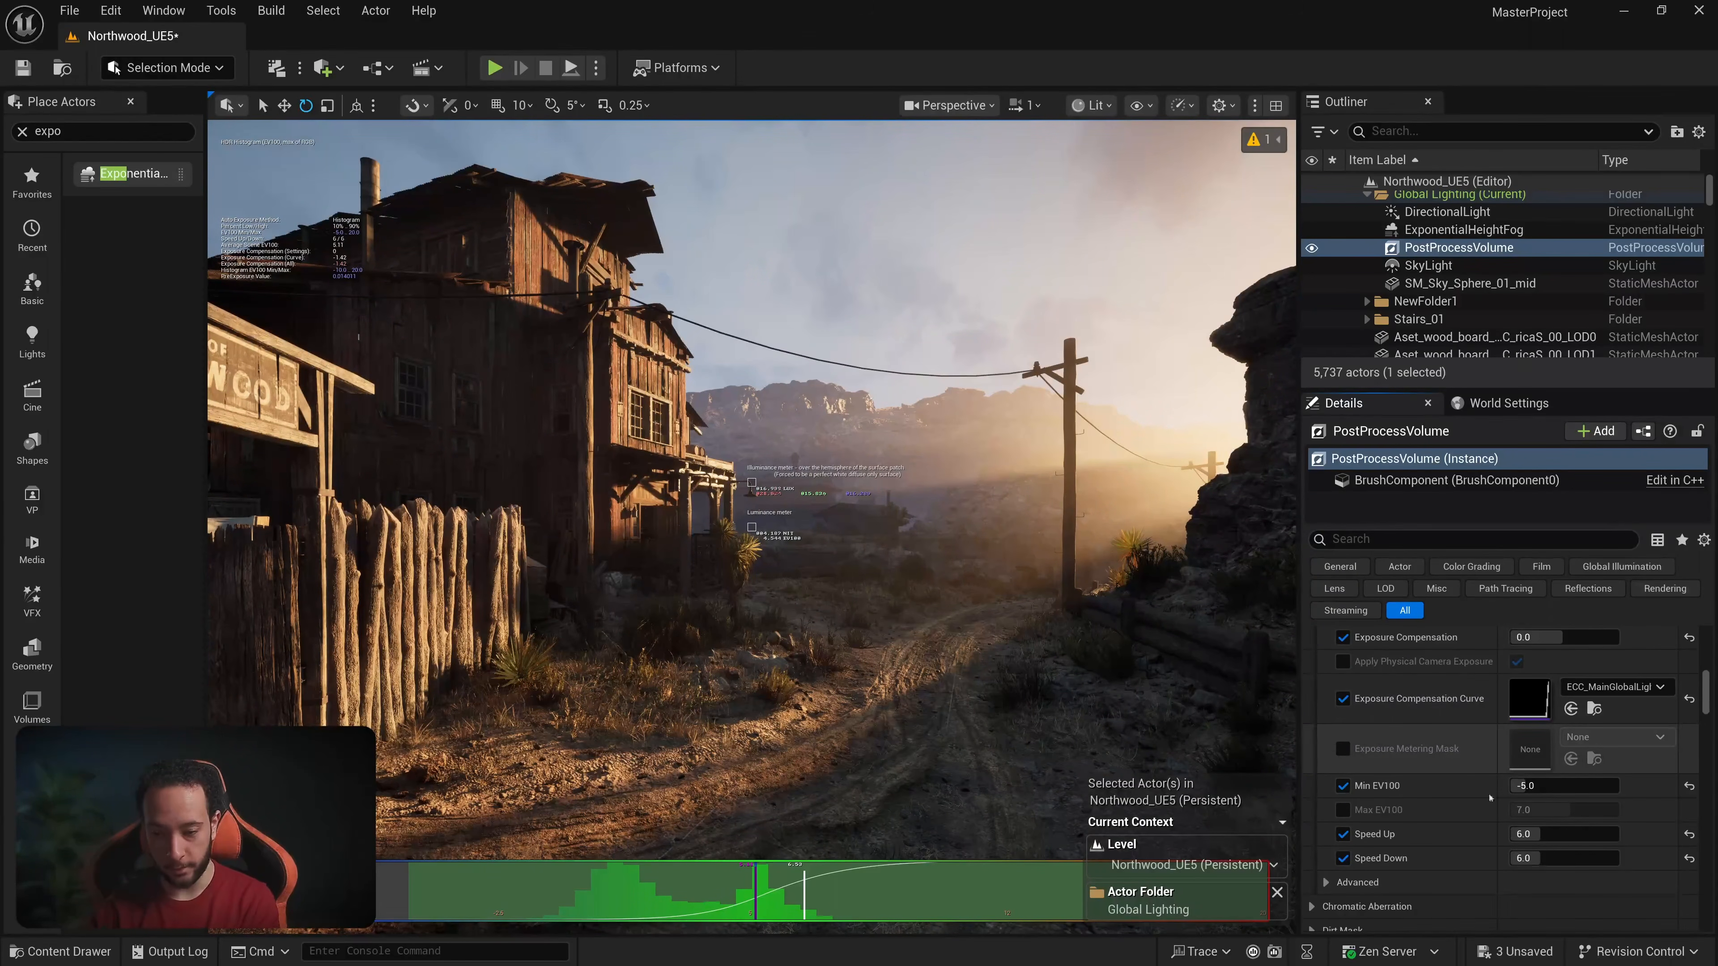
pyautogui.moveTo(751, 487); pyautogui.dragTo(1109, 481, button='right')
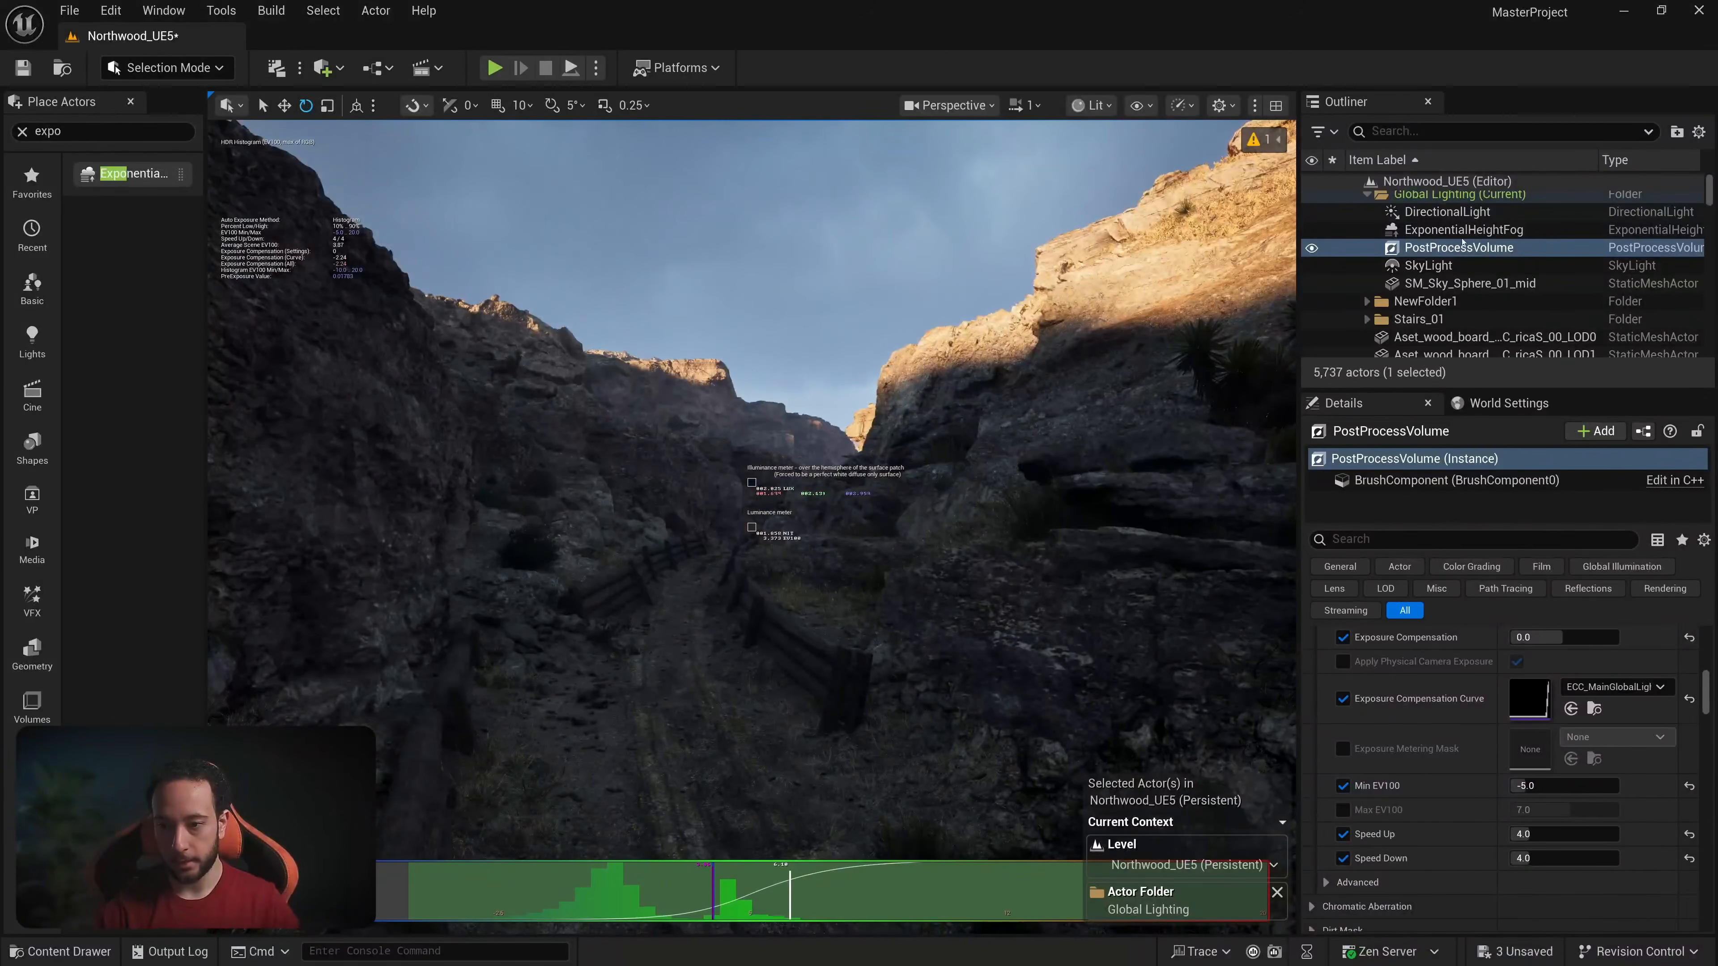
# Step: Hide the exposure histogram and set the DirectionalLight's light shaft Occlusion Mask Darkness to 0.5
pyautogui.doubleClick(1447, 212)
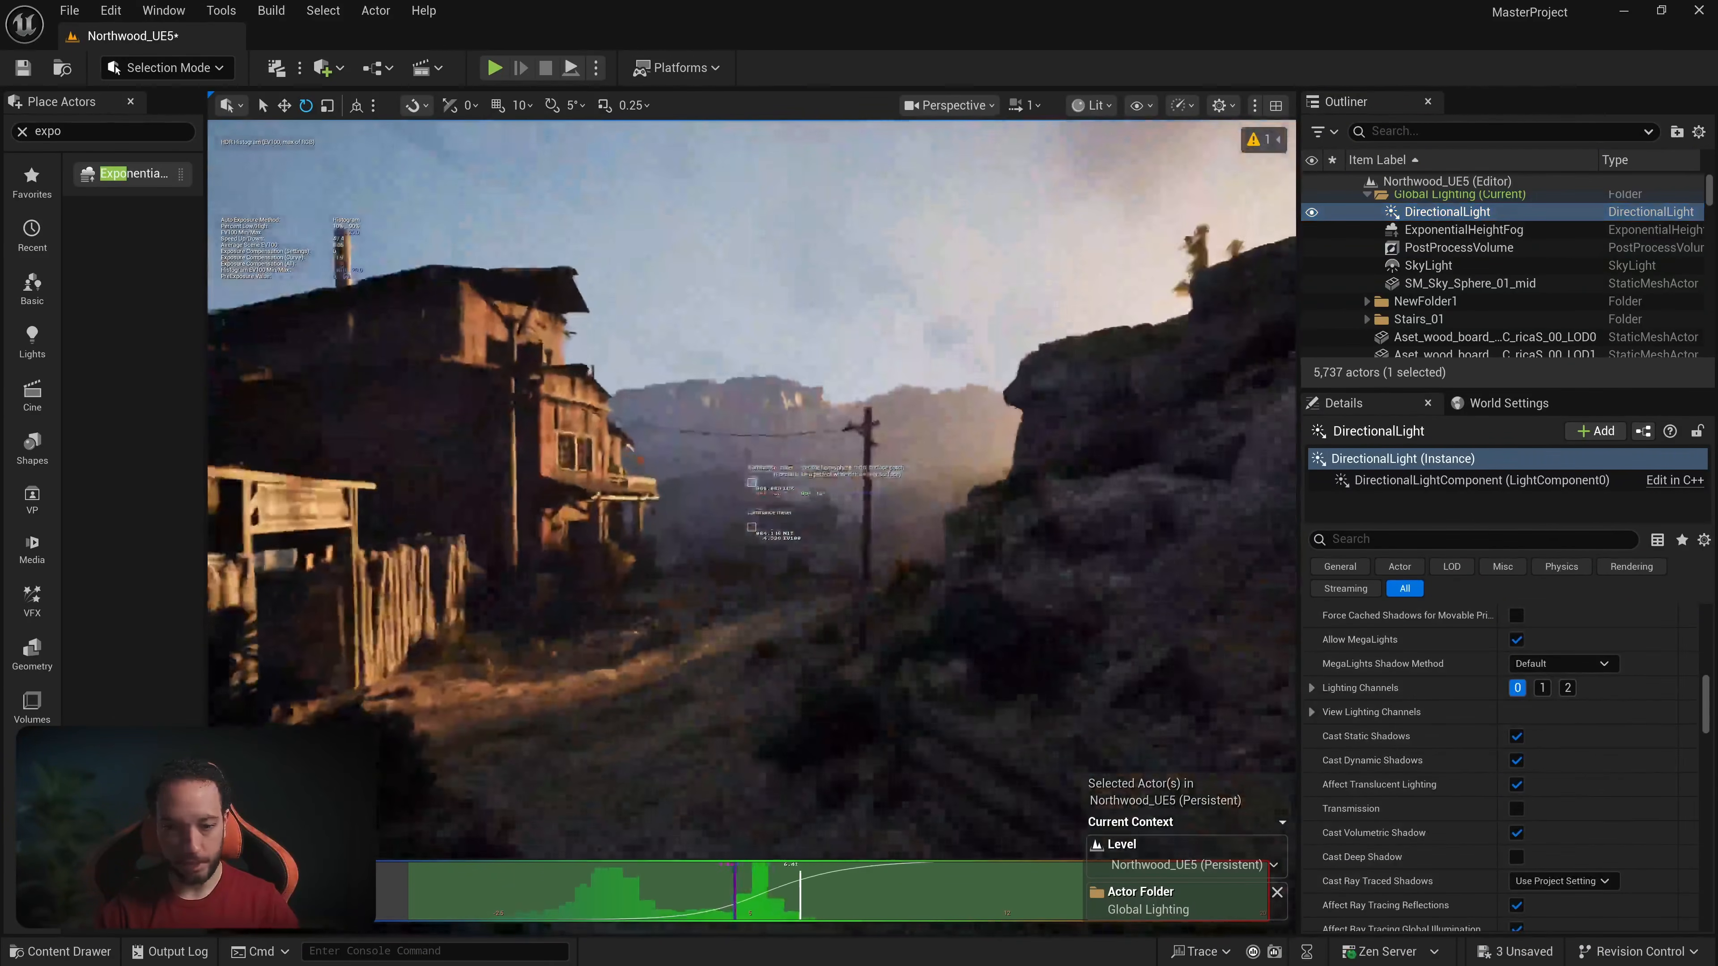
pyautogui.press('w')
pyautogui.moveTo(1082, 569)
pyautogui.mouseDown(button='right')
pyautogui.moveTo(1042, 569)
pyautogui.moveTo(1082, 568)
pyautogui.mouseUp(button='right')
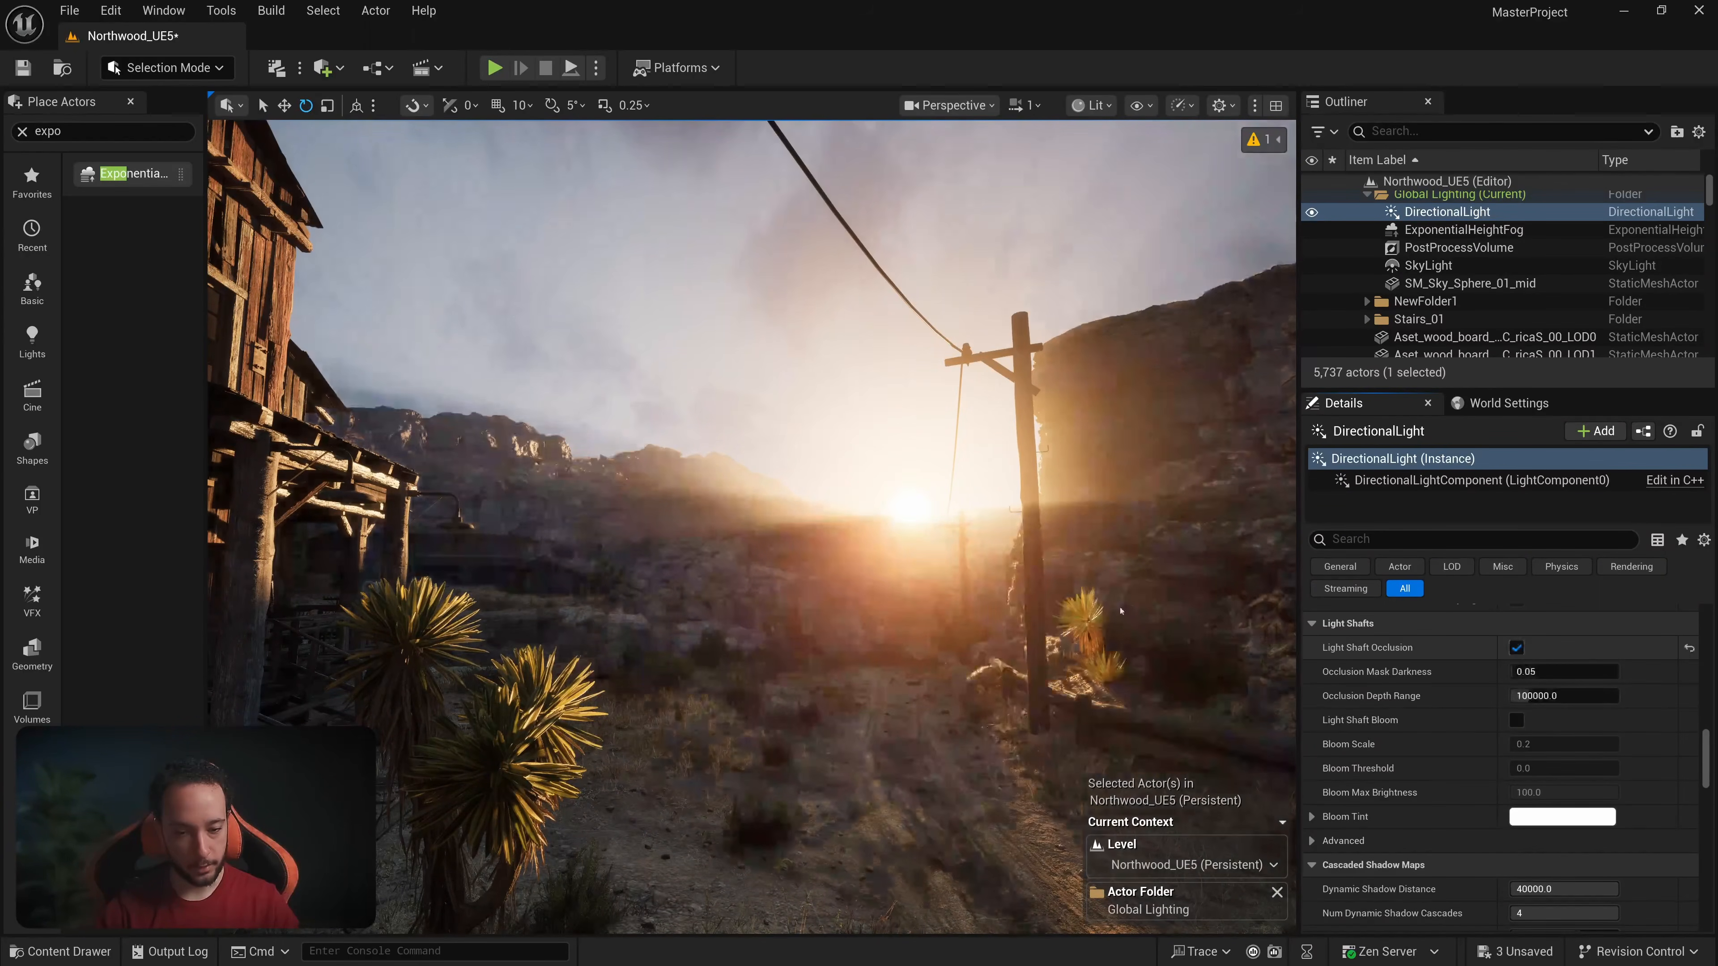
pyautogui.click(1536, 671)
pyautogui.write('0.5')
pyautogui.press('Return')
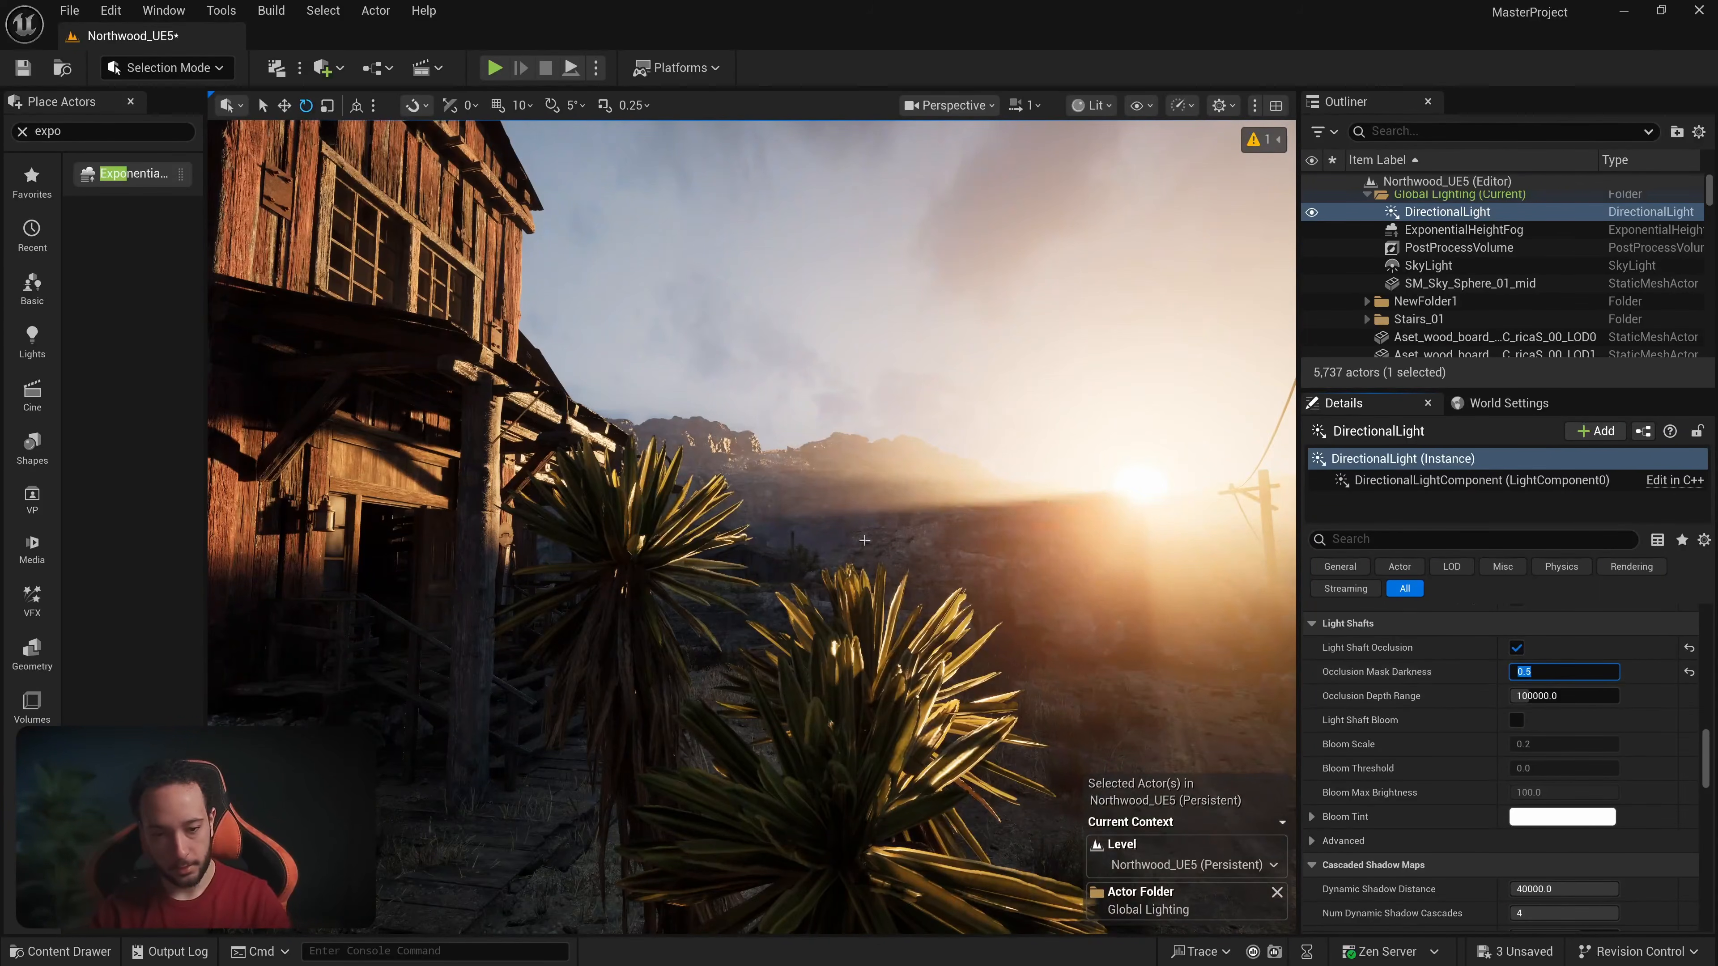
# Step: Review the graph of the DirectionalLight's M_Cloud_Shadows light function material and close it
pyautogui.moveTo(750, 528); pyautogui.dragTo(737, 454, button='right')
pyautogui.press('s')
pyautogui.press('w')
pyautogui.scroll(10, 1702, 629)
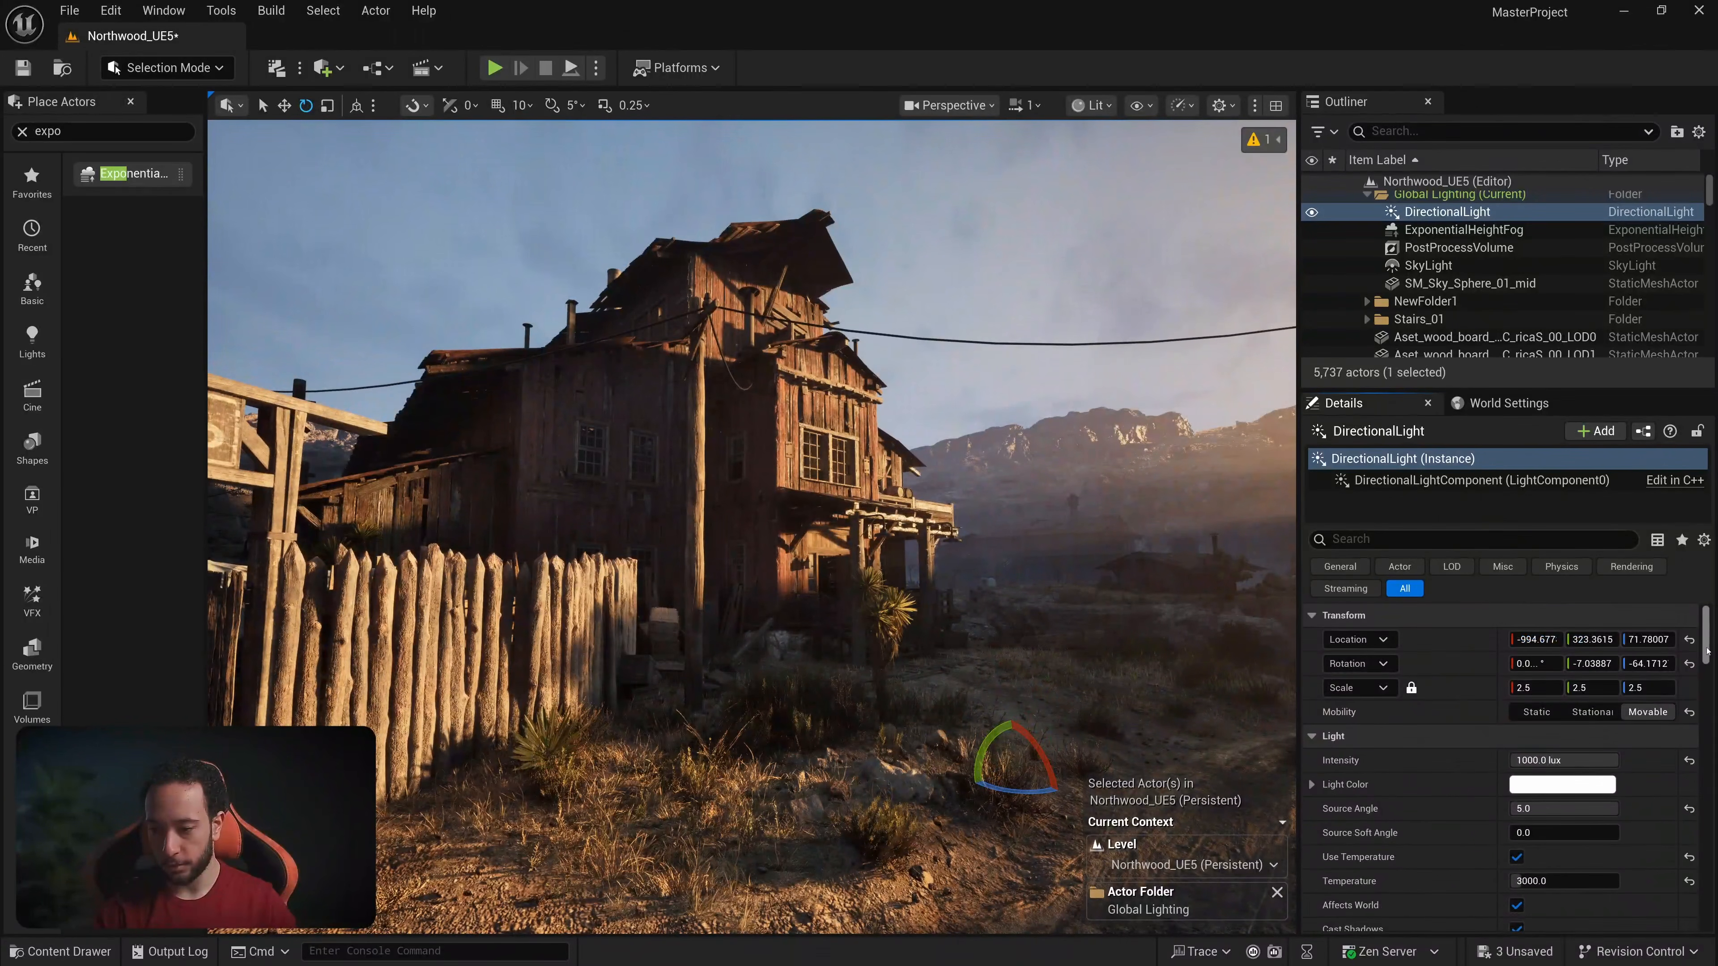
pyautogui.scroll(-15, 1706, 648)
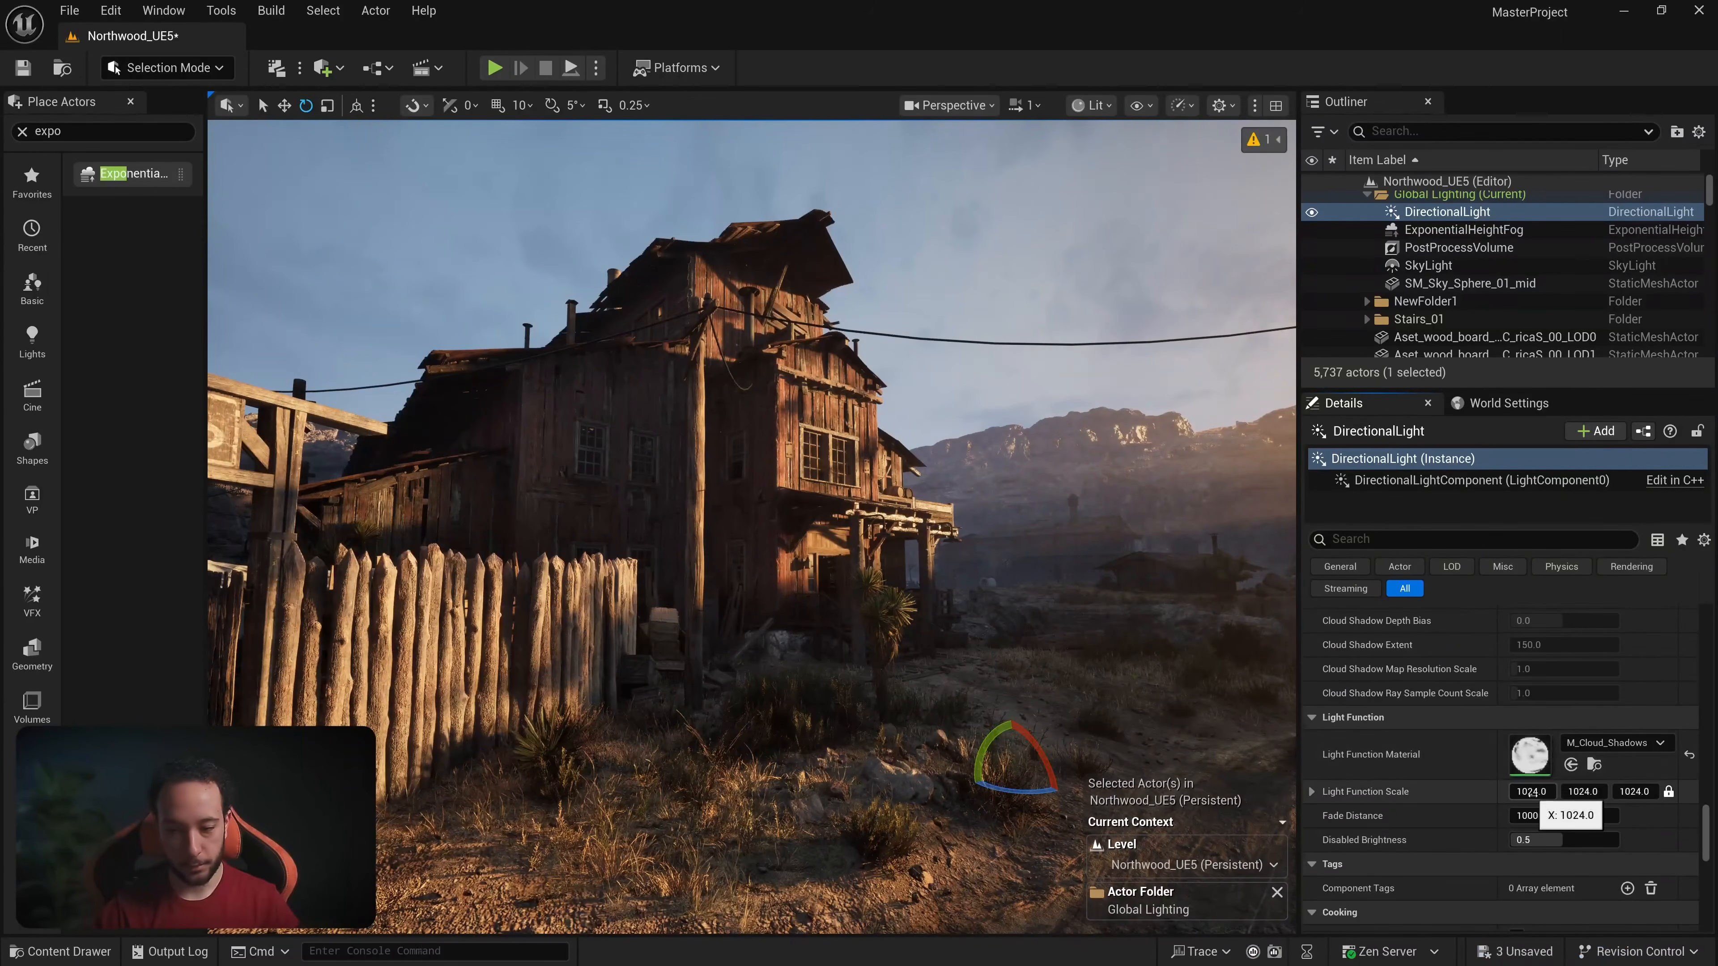
pyautogui.doubleClick(1530, 754)
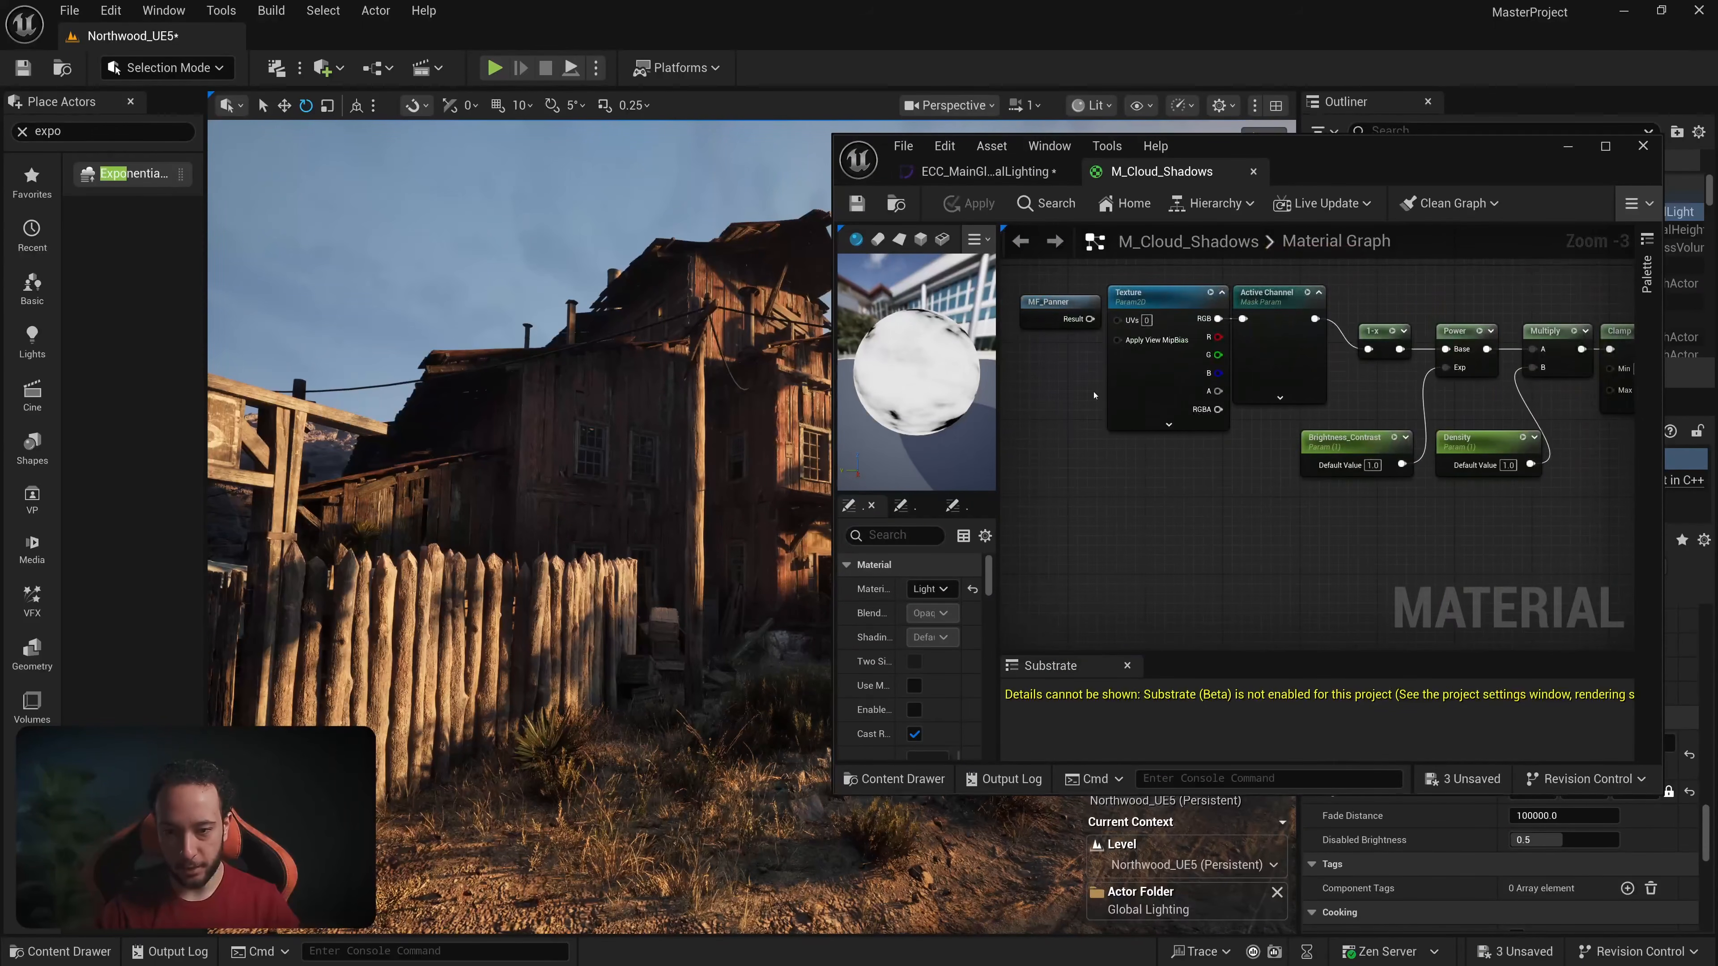
pyautogui.moveTo(1522, 158); pyautogui.dragTo(1400, 158)
pyautogui.click(1447, 147)
# Step: Raise the DirectionalLight's Light Function Scale to about 12637 on all axes and assign the other M_Cloud_Shadows material variant as its light function
pyautogui.moveTo(1532, 792)
pyautogui.mouseDown()
pyautogui.moveTo(1481, 792)
pyautogui.moveTo(1542, 792)
pyautogui.mouseUp()
pyautogui.moveTo(1014, 609); pyautogui.dragTo(1024, 626, button='right')
pyautogui.press('s')
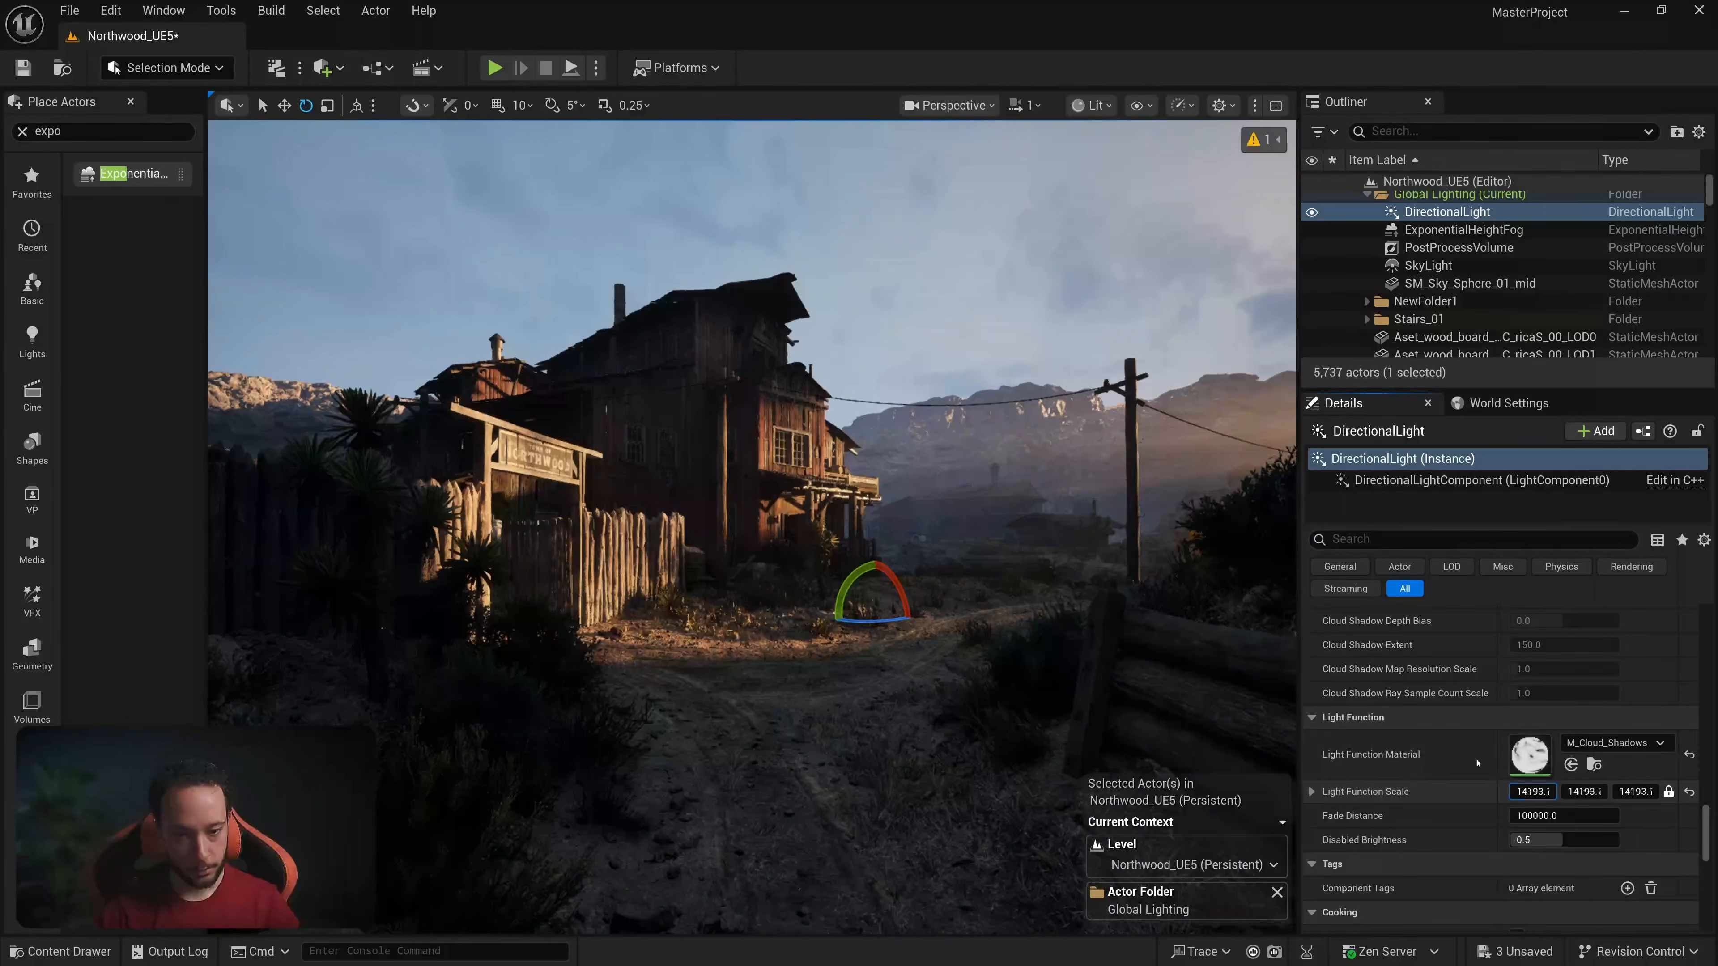
pyautogui.press('w')
pyautogui.moveTo(724, 385); pyautogui.dragTo(707, 393, button='right')
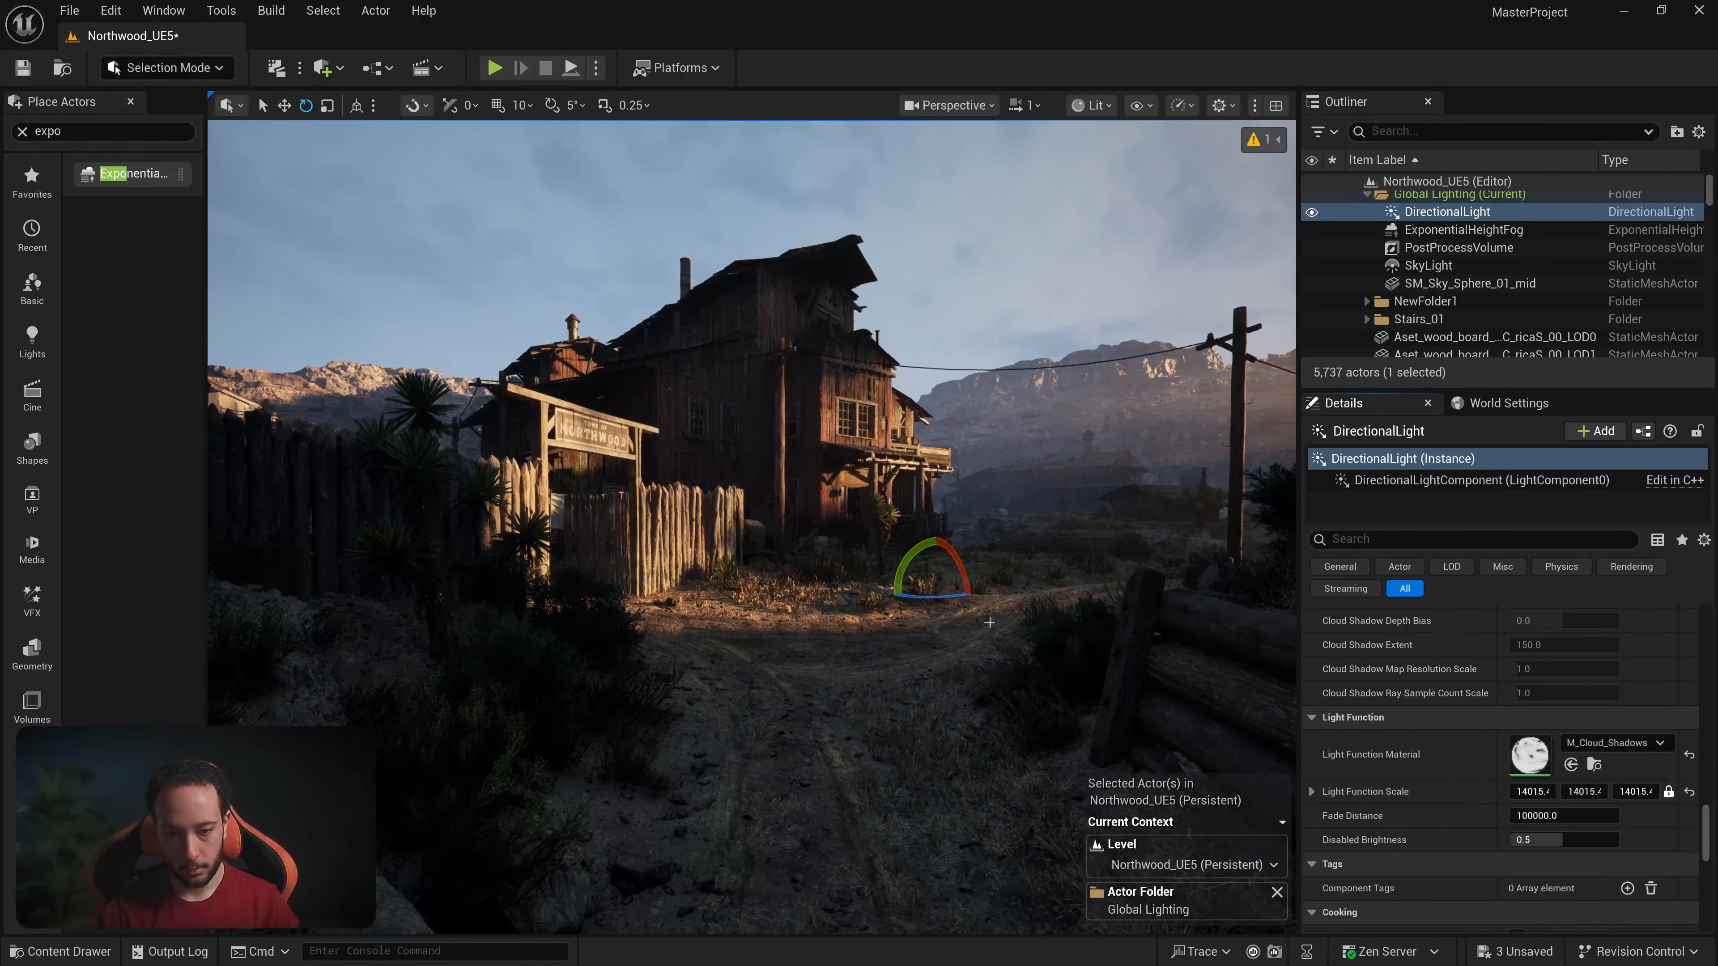
pyautogui.moveTo(990, 634); pyautogui.dragTo(902, 636, button='right')
pyautogui.press('w')
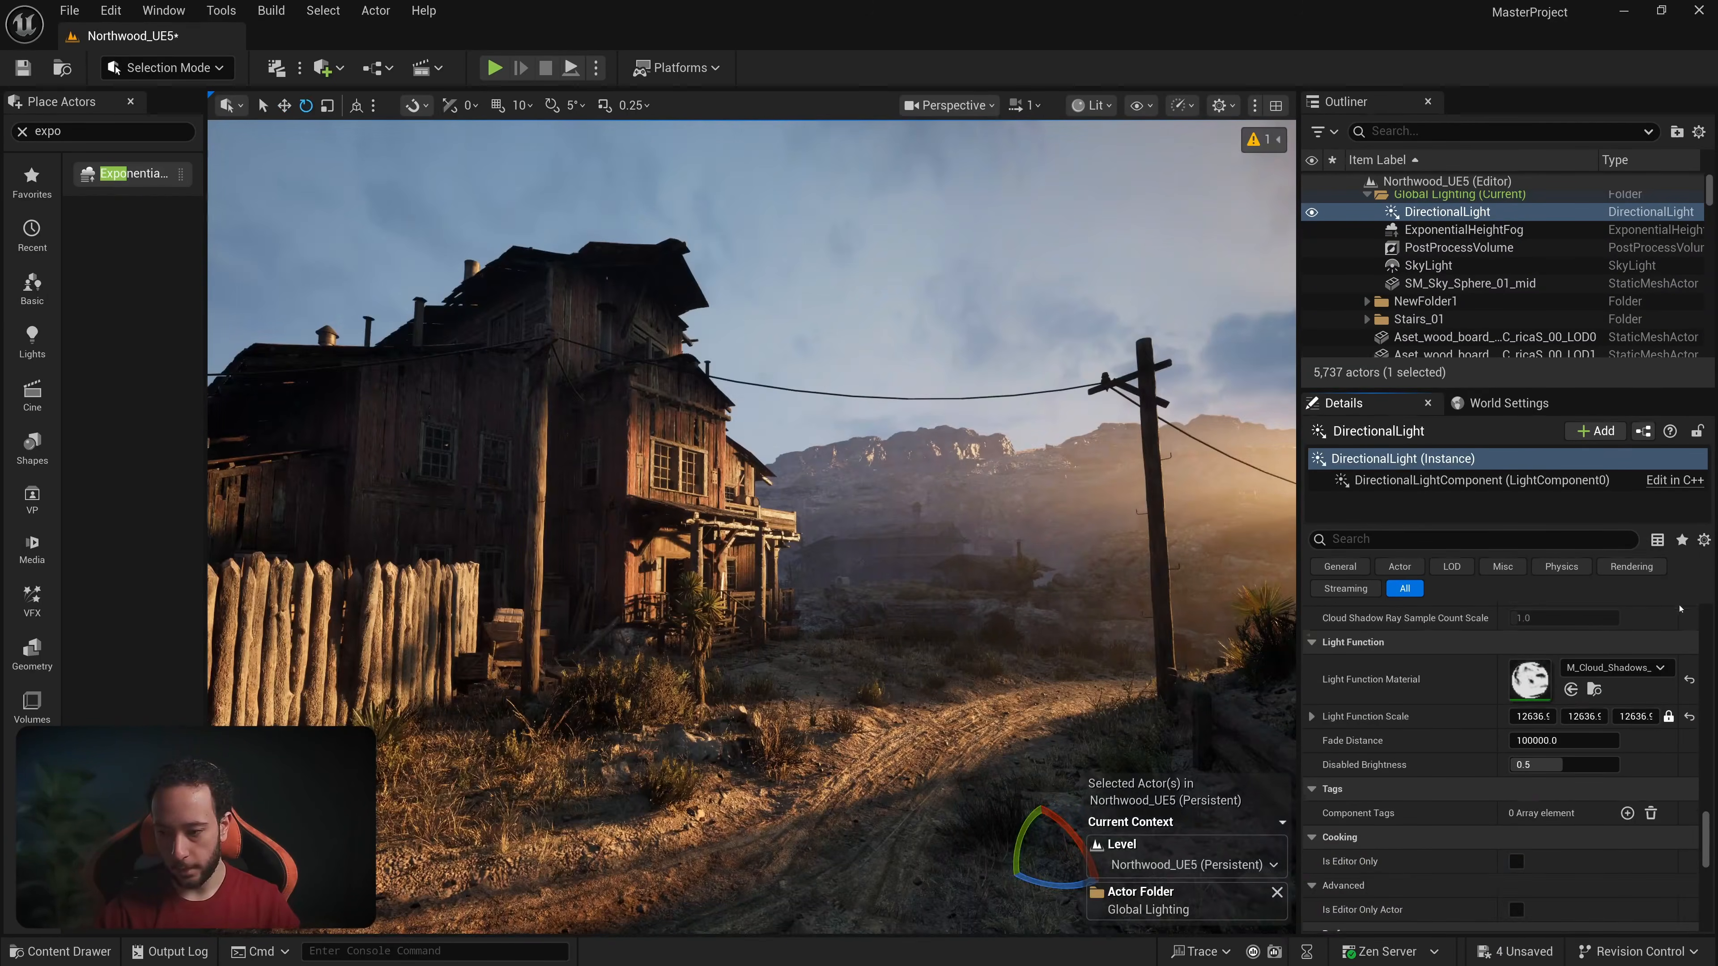
# Step: Try a DirectionalLight intensity of 2000 lux and inspect the wooden building's sunlit front
pyautogui.moveTo(1706, 812); pyautogui.dragTo(1708, 625)
pyautogui.click(1518, 760)
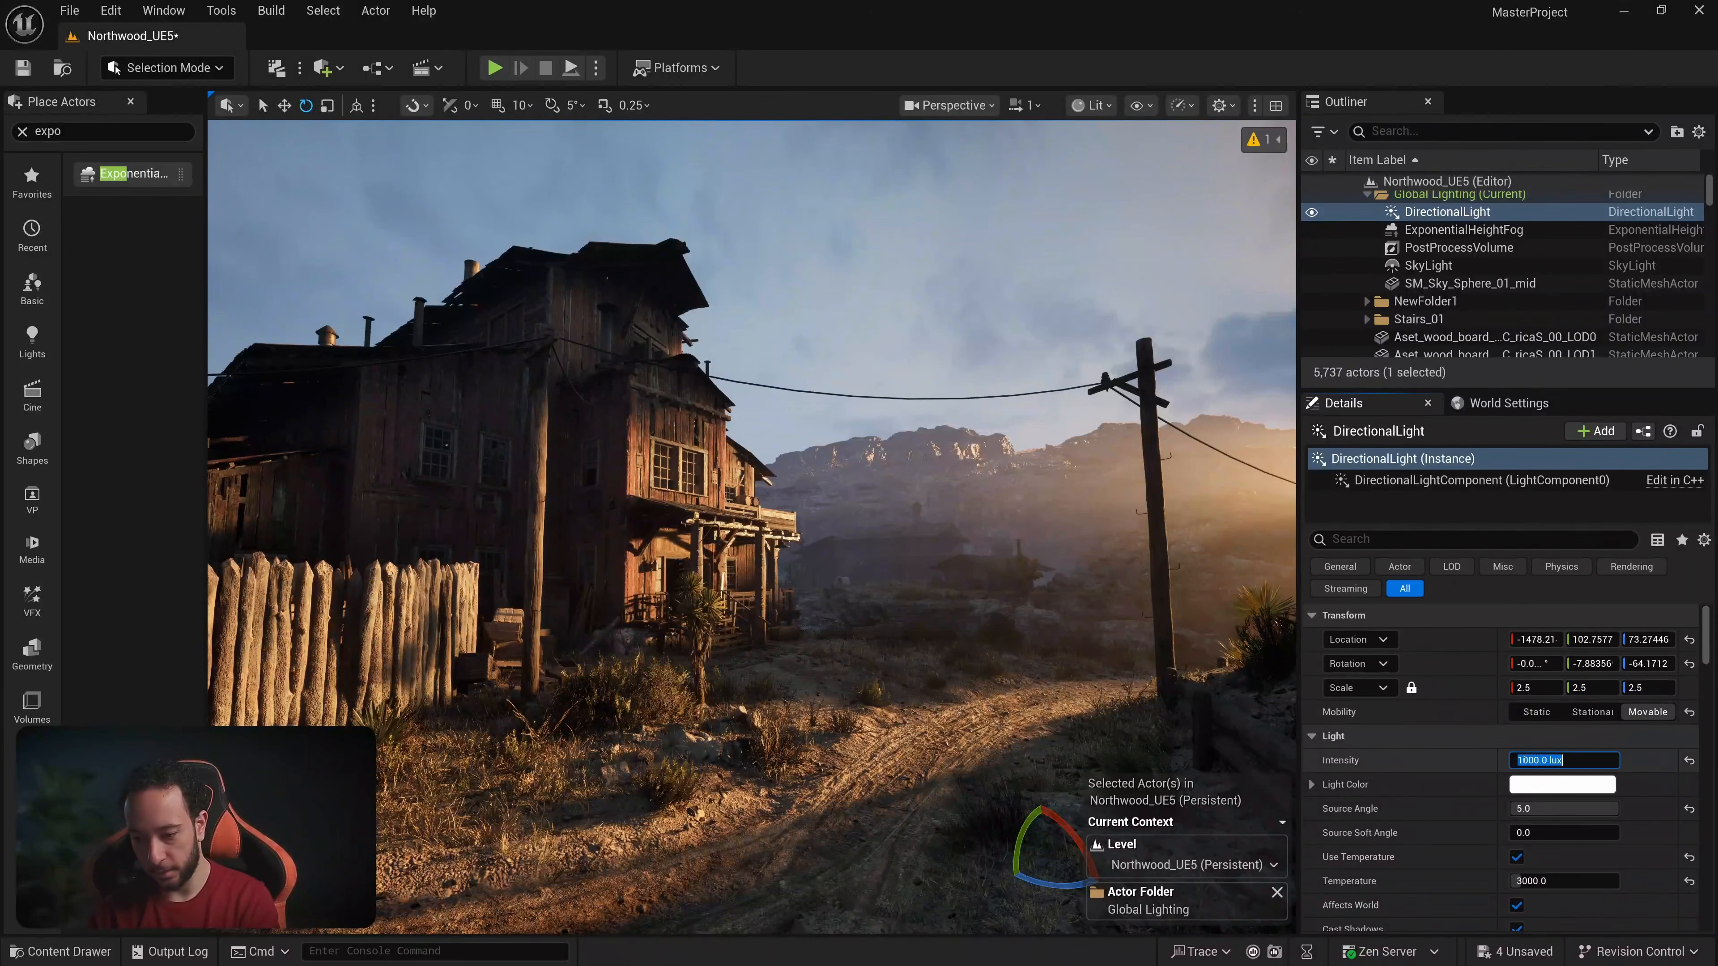
pyautogui.write('2')
pyautogui.press('Return')
pyautogui.moveTo(772, 558)
pyautogui.mouseDown(button='right')
pyautogui.moveTo(683, 571)
pyautogui.moveTo(822, 561)
pyautogui.moveTo(792, 557)
pyautogui.mouseUp(button='right')
pyautogui.press('w')
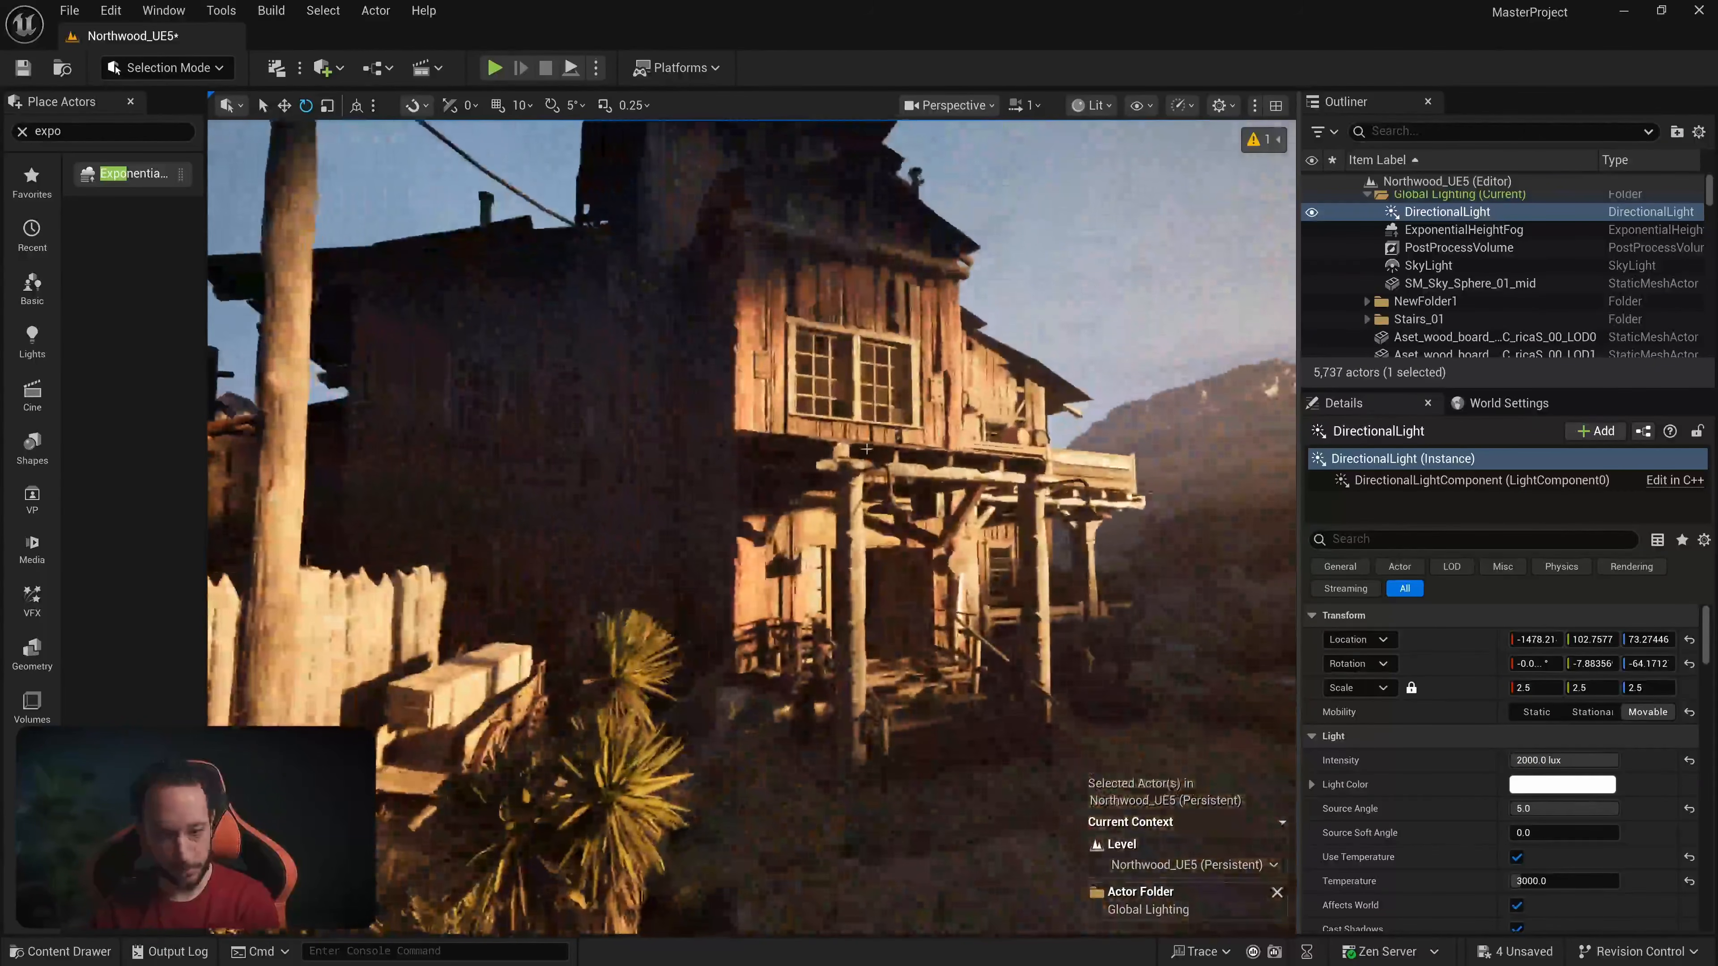
# Step: Set the DirectionalLight's intensity back to 1000 lux and check the sunlight across the town
pyautogui.click(1555, 760)
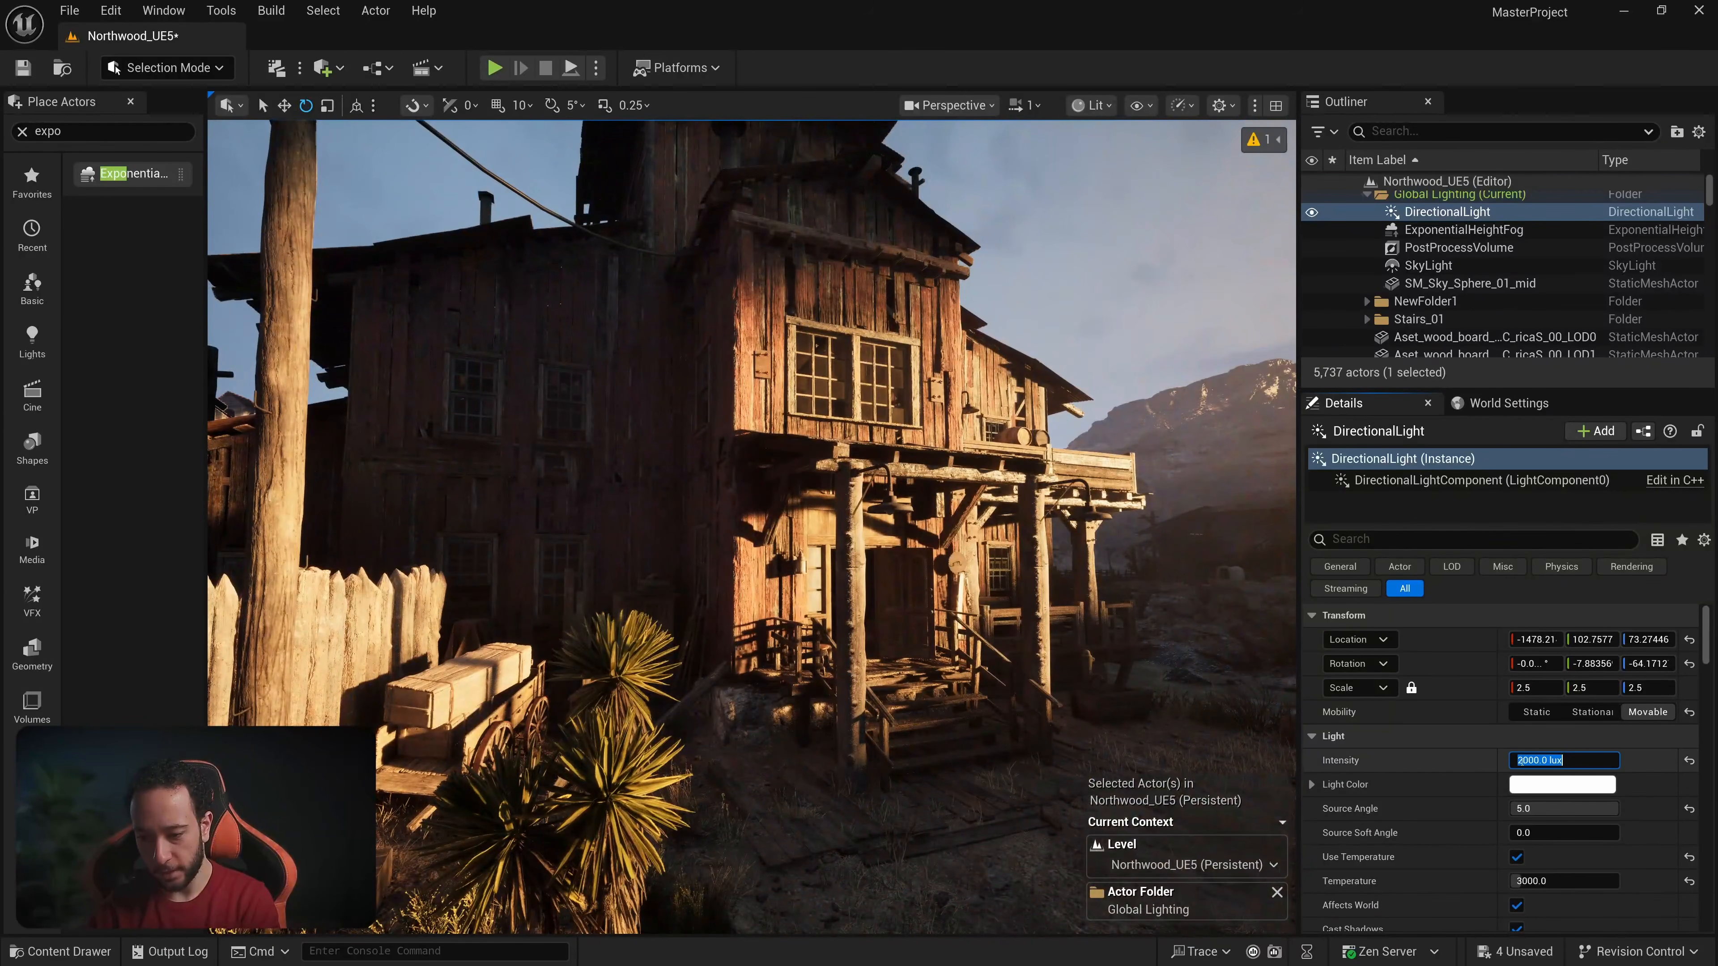
pyautogui.press('Delete')
pyautogui.write('1')
pyautogui.press('Return')
pyautogui.press('w')
pyautogui.moveTo(778, 562); pyautogui.dragTo(737, 558, button='right')
pyautogui.press('s')
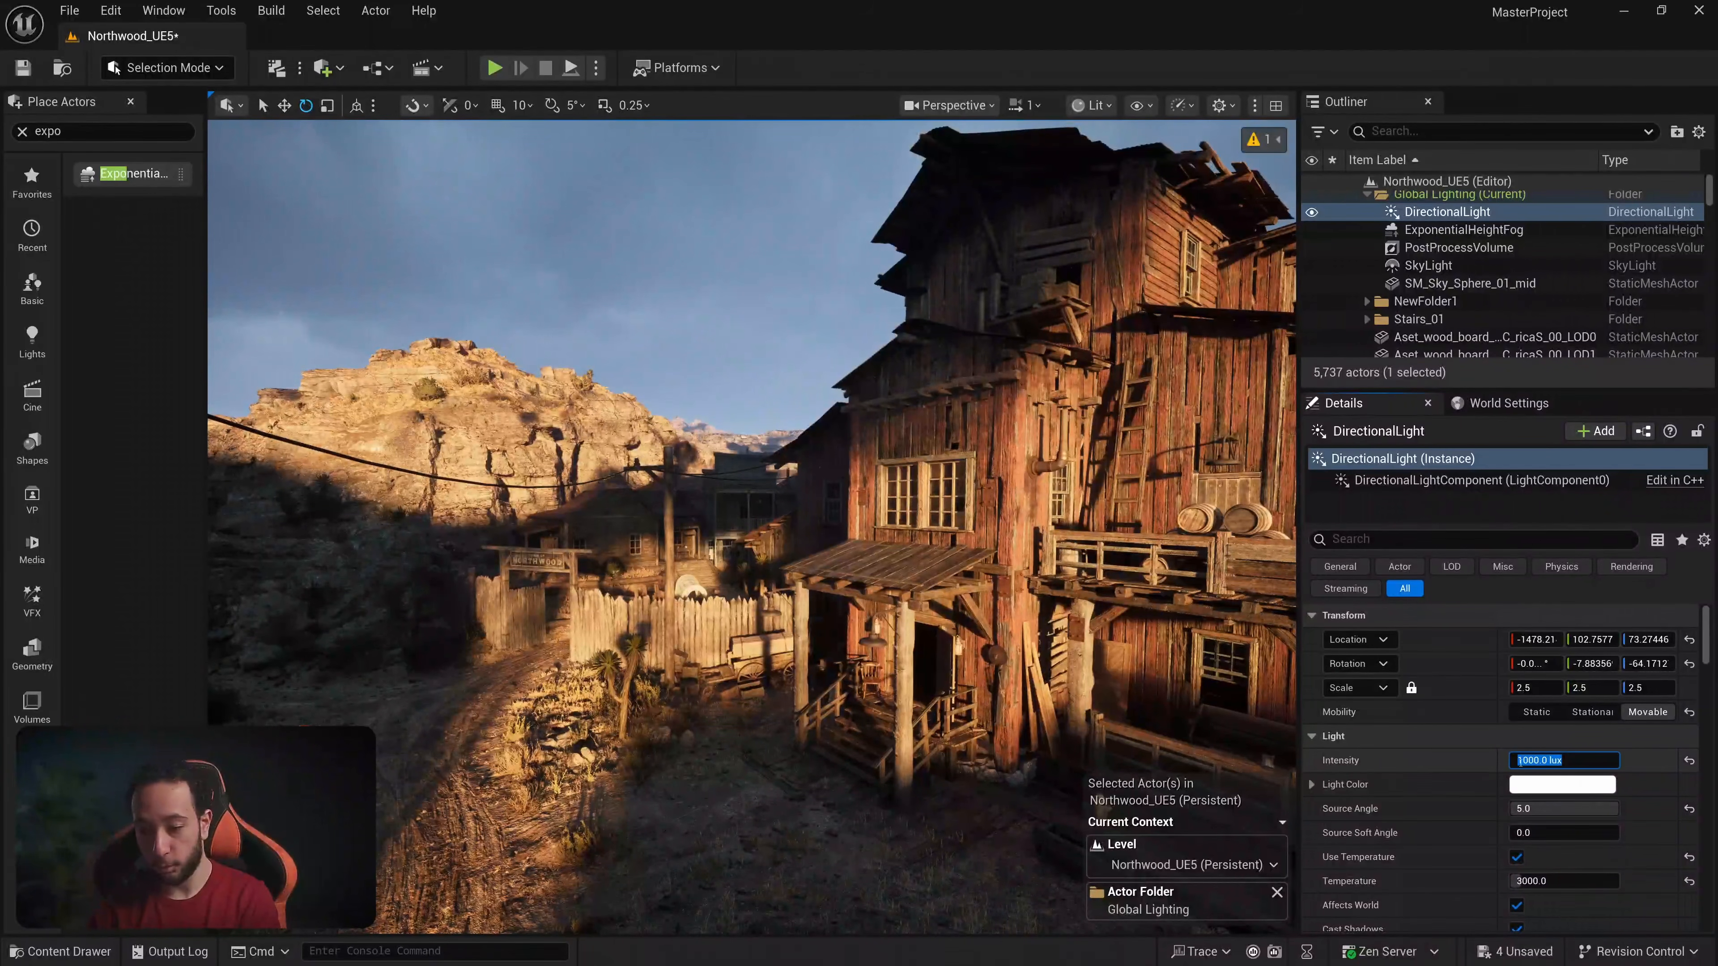
# Step: Try another DirectionalLight intensity around the town gate and set it back to 1000 lux
pyautogui.write('2')
pyautogui.press('Return')
pyautogui.press('w')
pyautogui.moveTo(744, 541); pyautogui.dragTo(798, 541, button='right')
pyautogui.click(1562, 760)
pyautogui.write('1000')
pyautogui.press('Return')
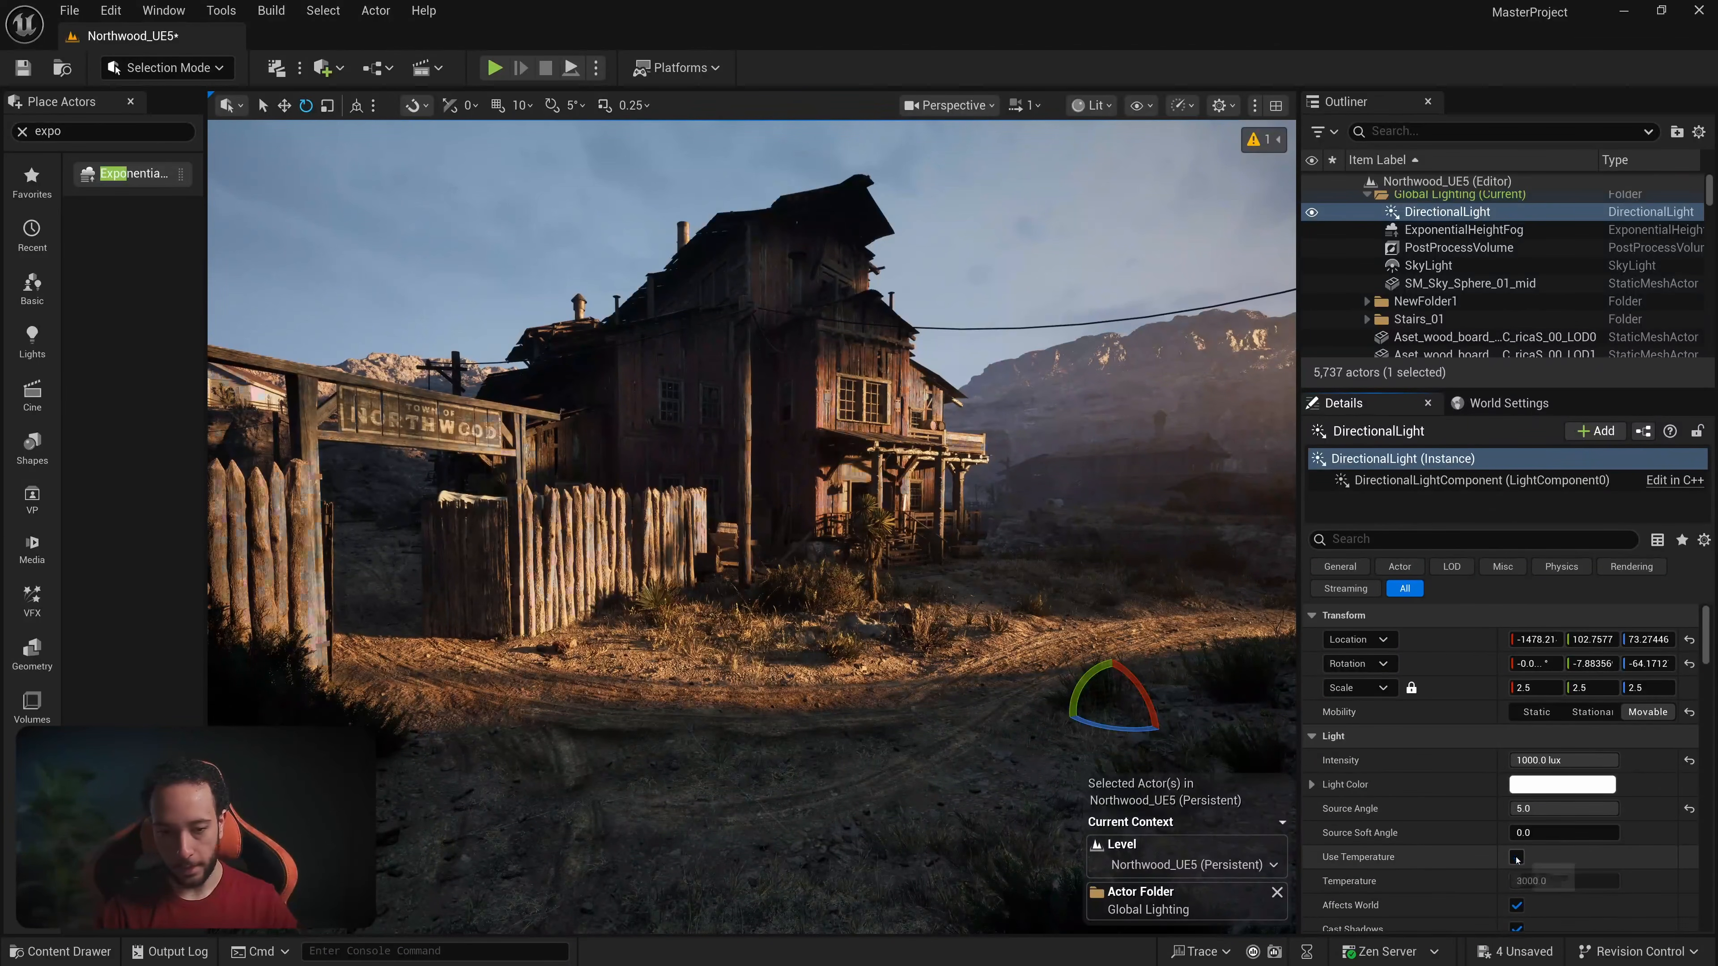
# Step: Set the SkyLight's Intensity Scale to 2.0
pyautogui.click(1439, 268)
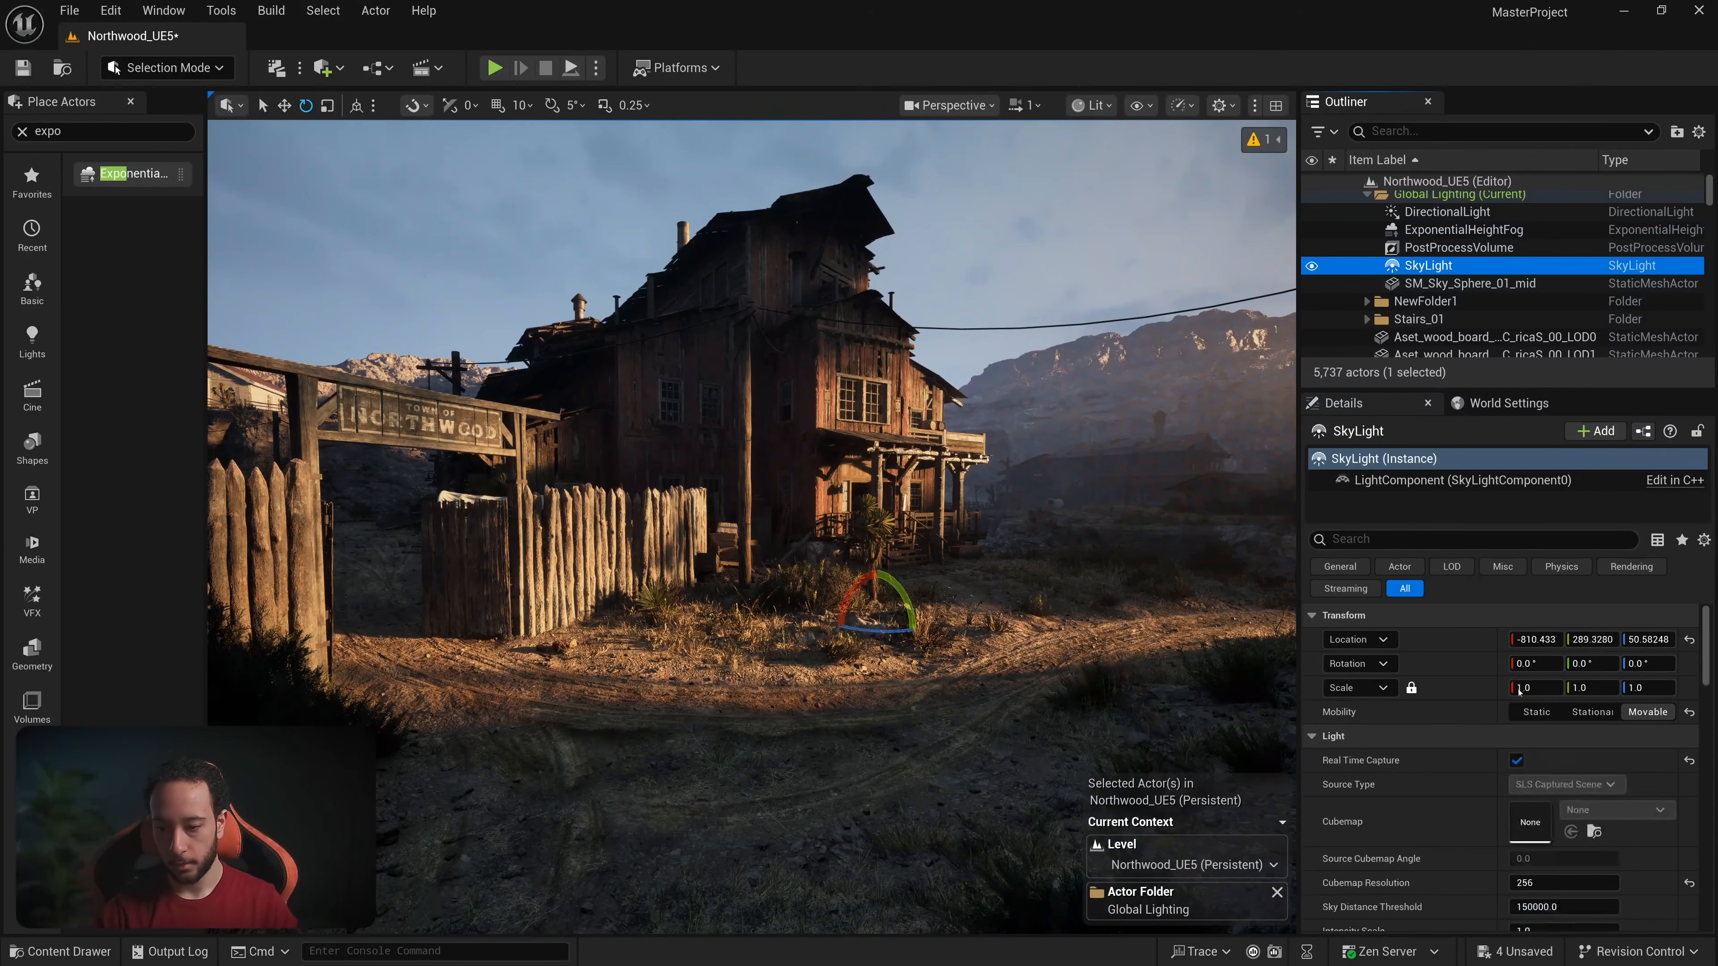
pyautogui.moveTo(999, 675); pyautogui.dragTo(1028, 667, button='right')
pyautogui.press('s')
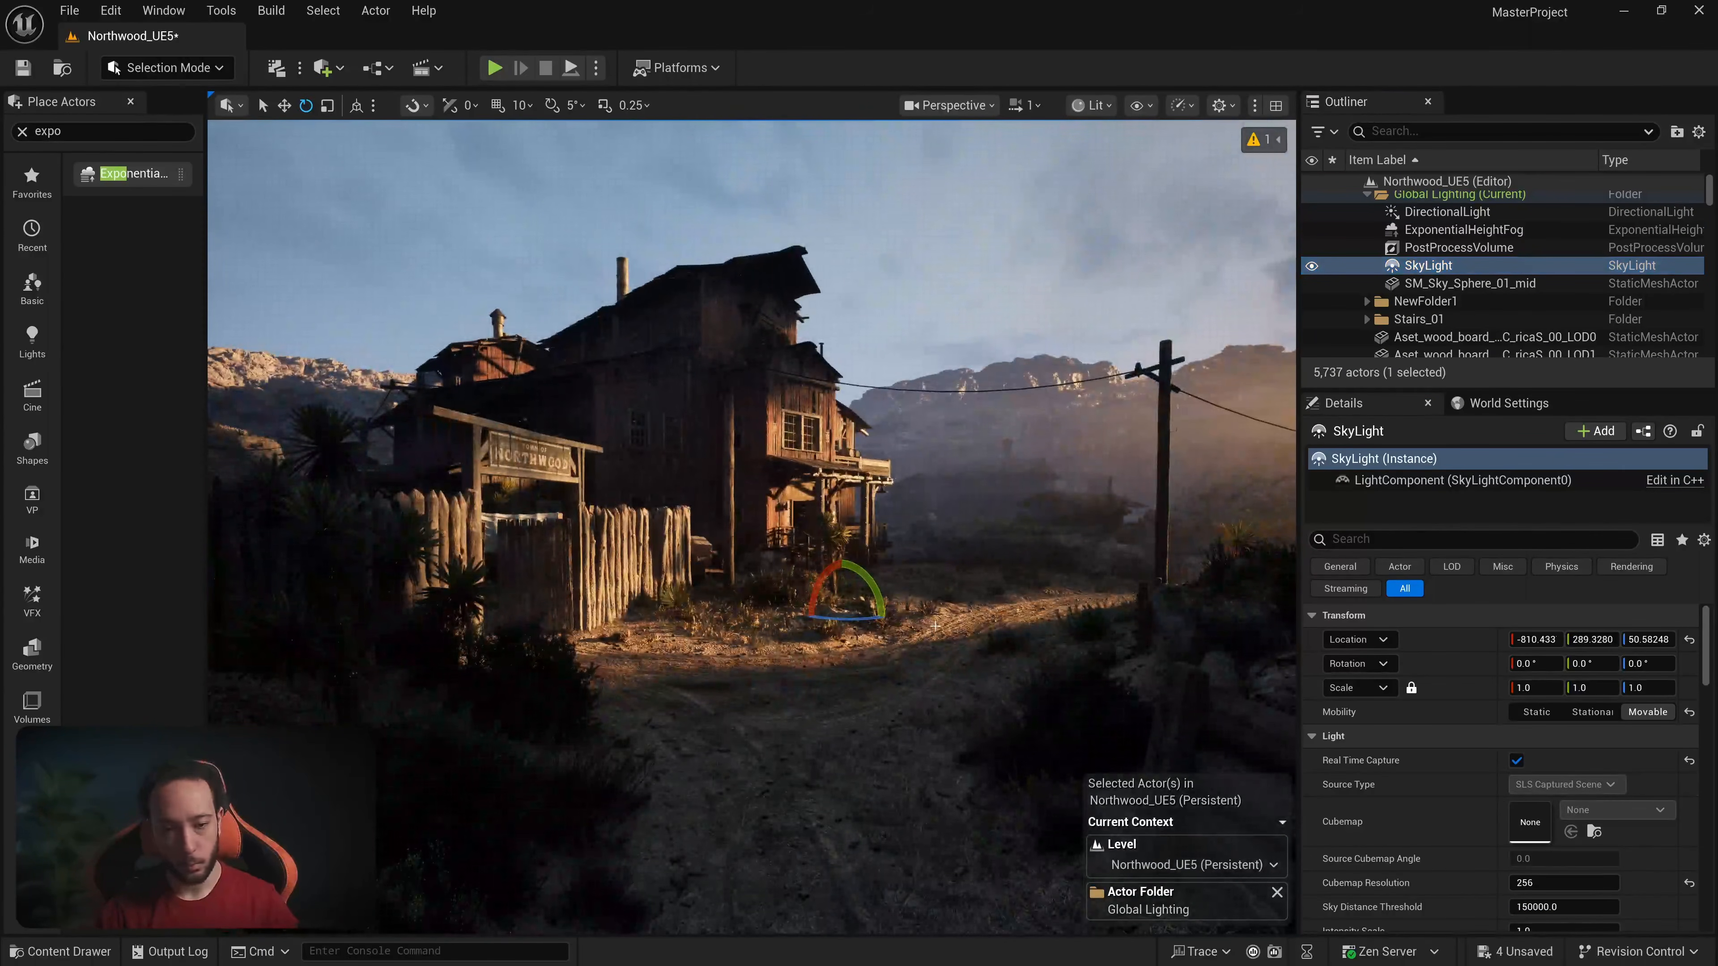
pyautogui.scroll(-5, 1487, 744)
pyautogui.click(1556, 761)
pyautogui.write('2')
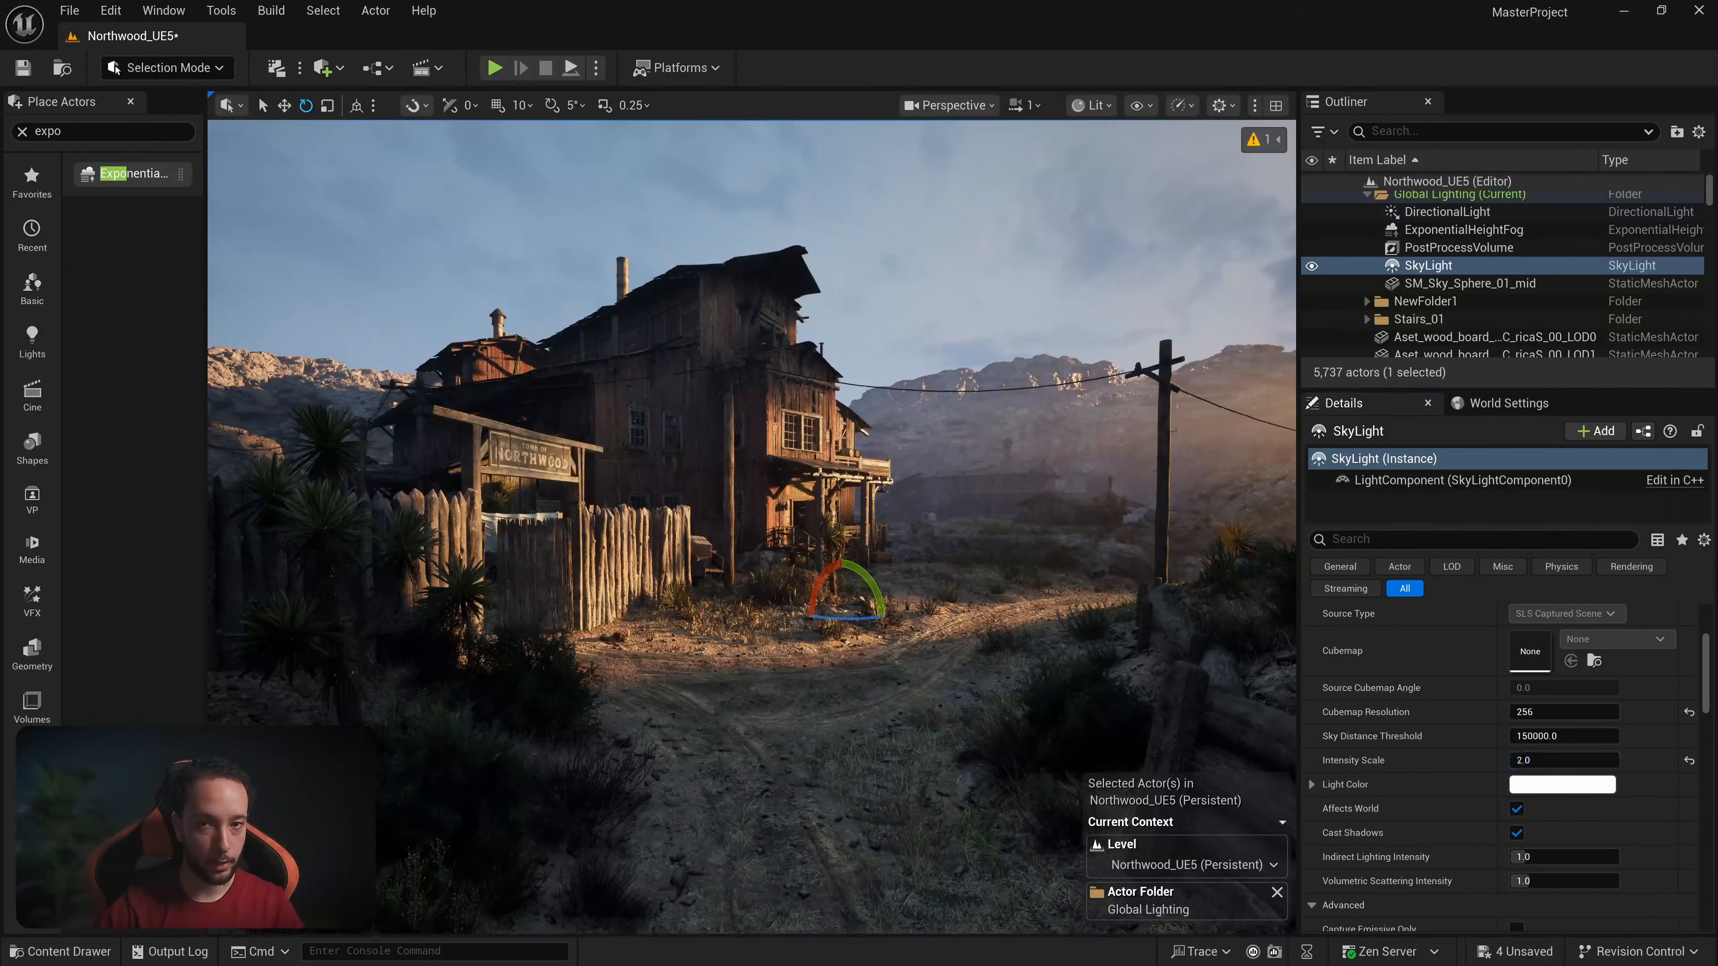
# Step: Open the SkyLight's light color and pick a pale blue tint, checking it on the shadowed rocks and fence
pyautogui.click(1513, 784)
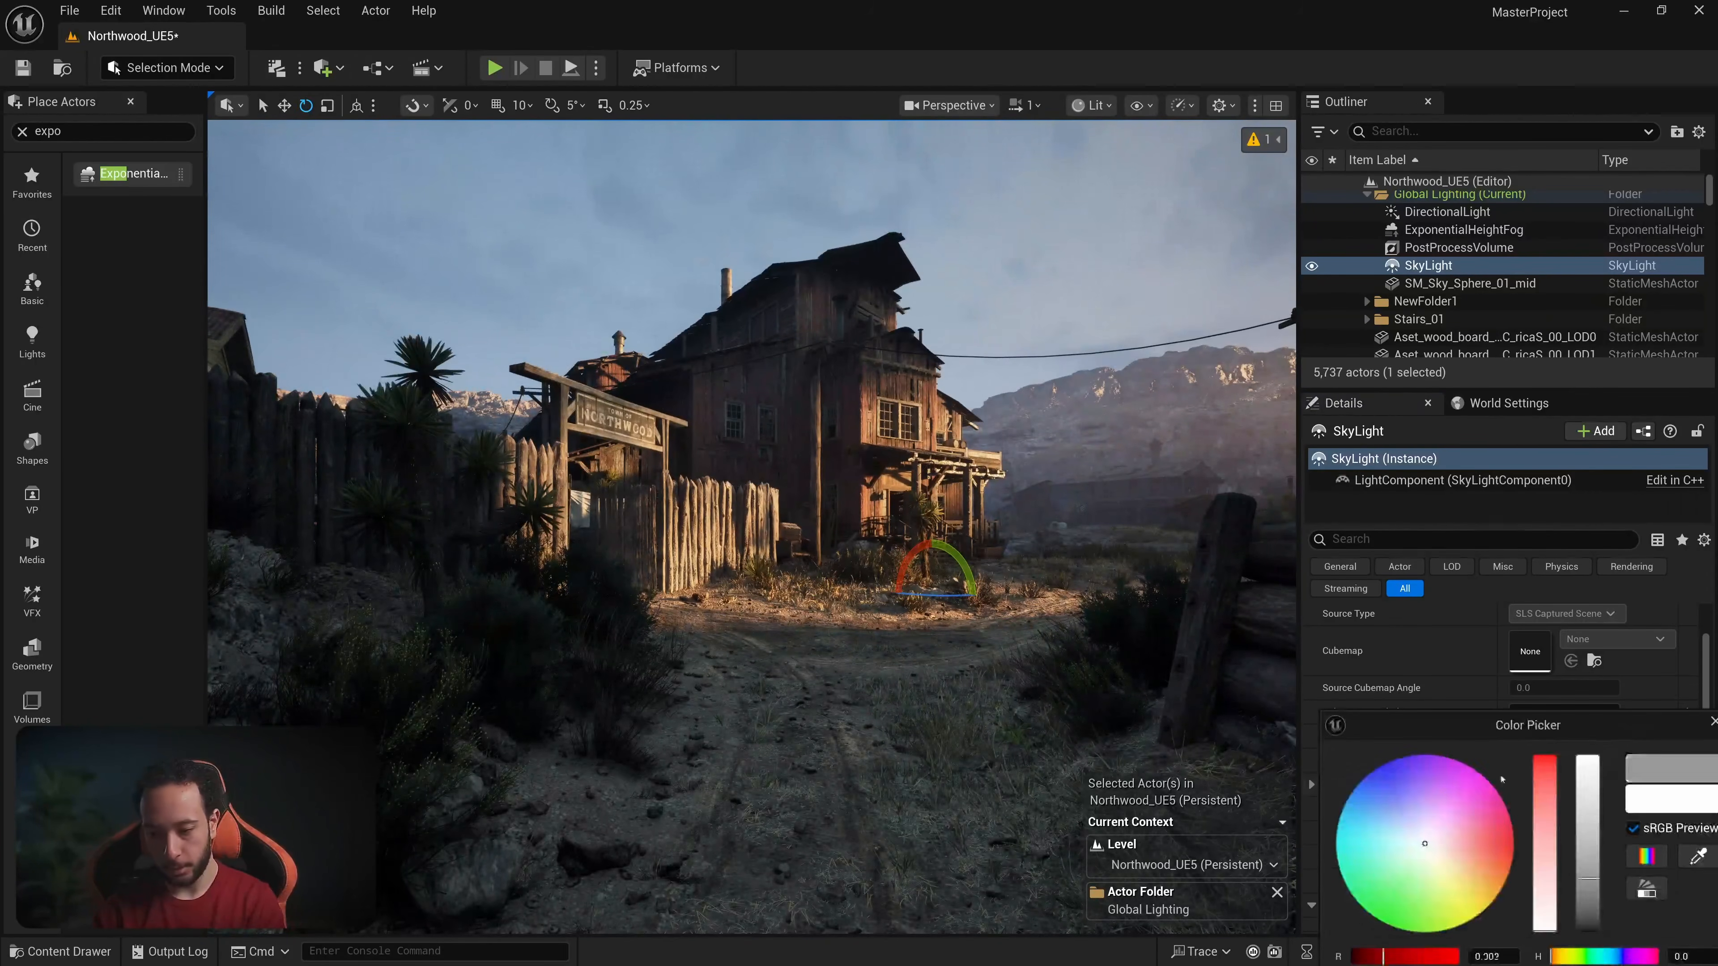
pyautogui.moveTo(1458, 732); pyautogui.dragTo(1238, 387)
pyautogui.moveTo(1236, 490); pyautogui.dragTo(1161, 463)
pyautogui.moveTo(812, 515); pyautogui.dragTo(690, 515, button='right')
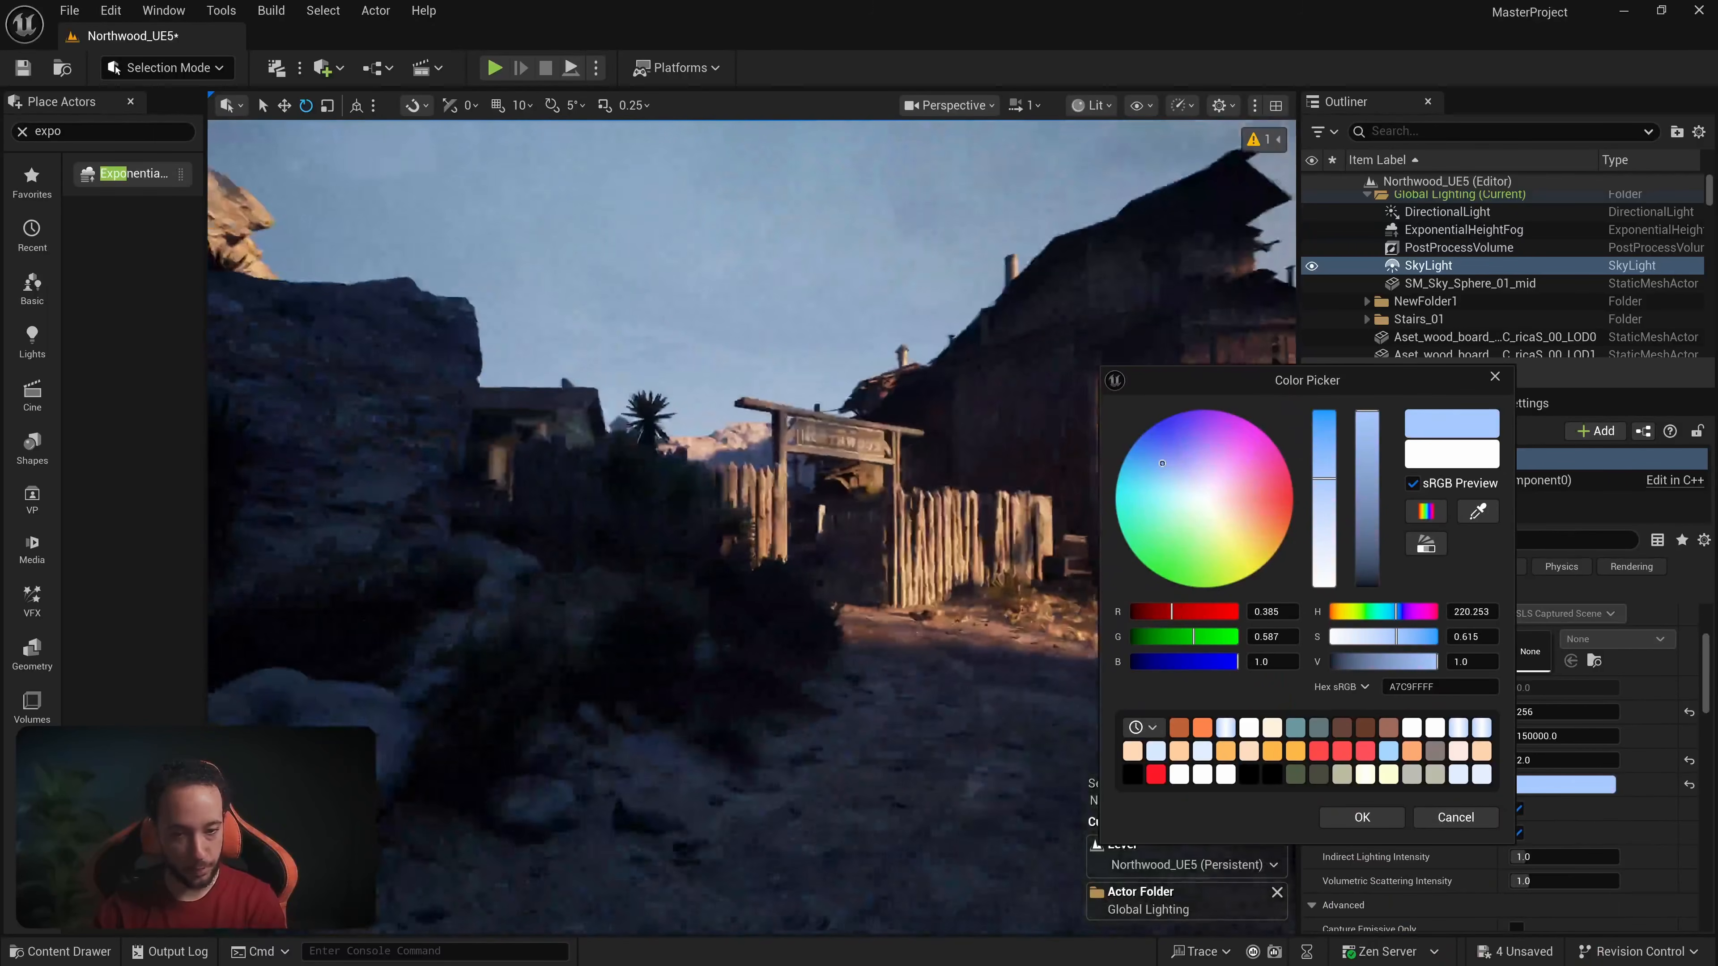
pyautogui.moveTo(1161, 464)
pyautogui.mouseDown()
pyautogui.moveTo(1159, 508)
pyautogui.moveTo(1181, 468)
pyautogui.mouseUp()
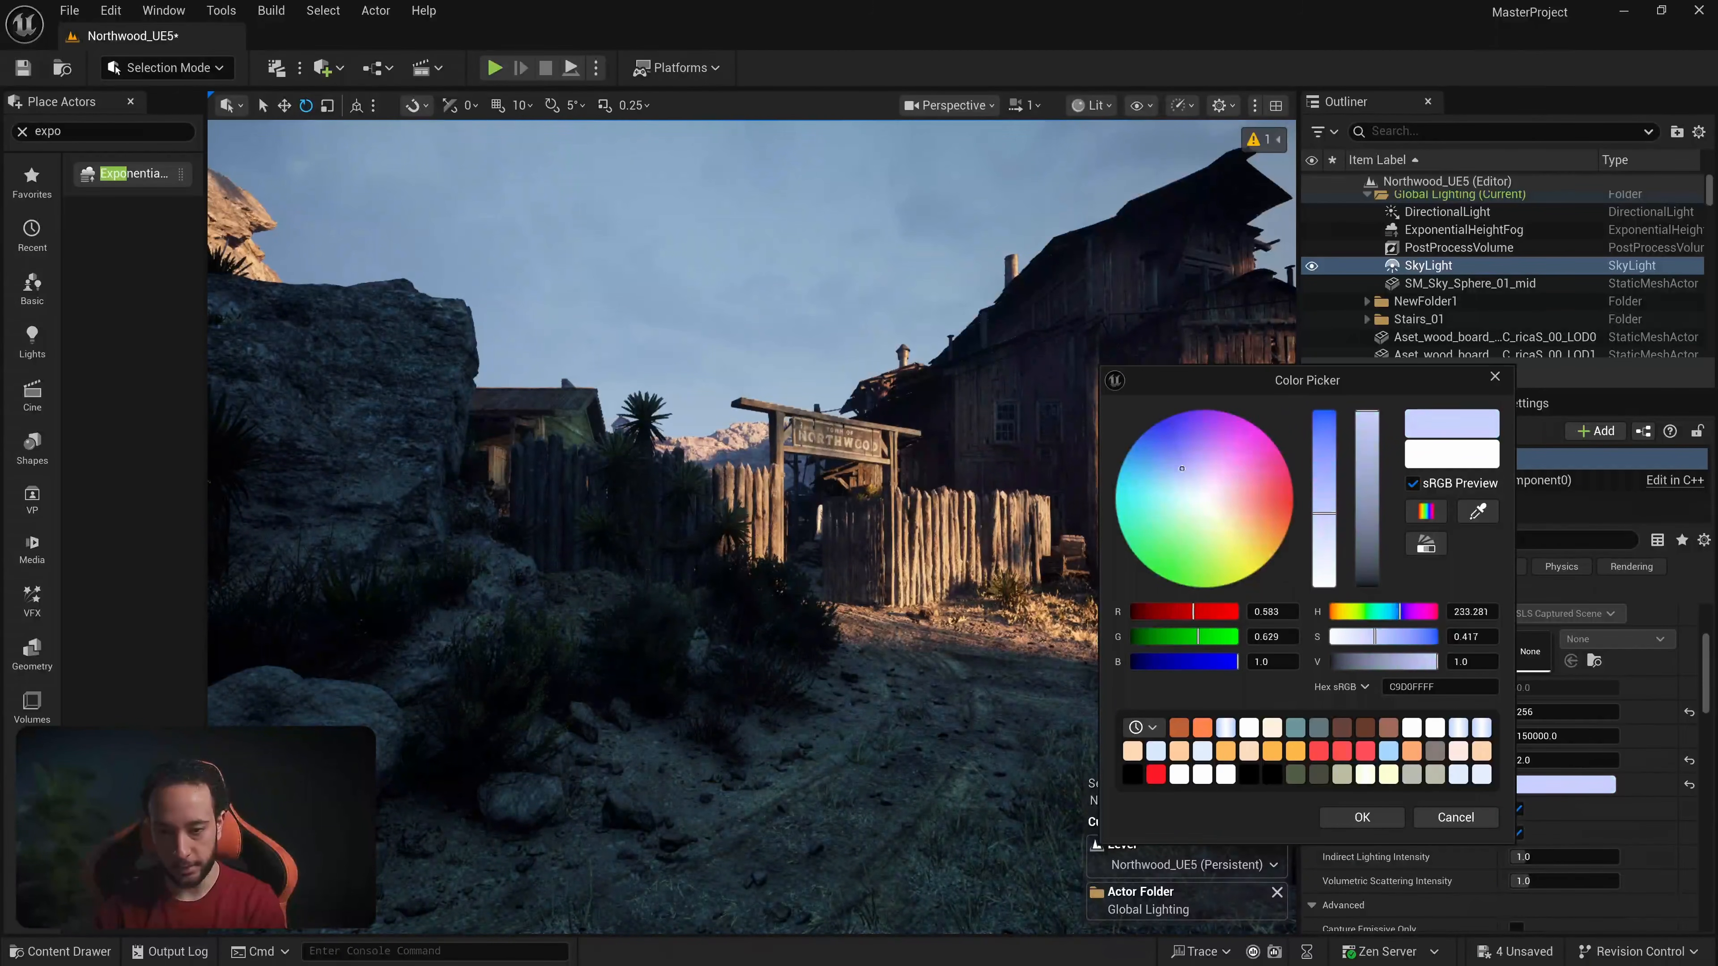
# Step: Refine the SkyLight's color to hue 220 and saturation 0.2 and accept it
pyautogui.click(1466, 613)
pyautogui.write('220')
pyautogui.press('Return')
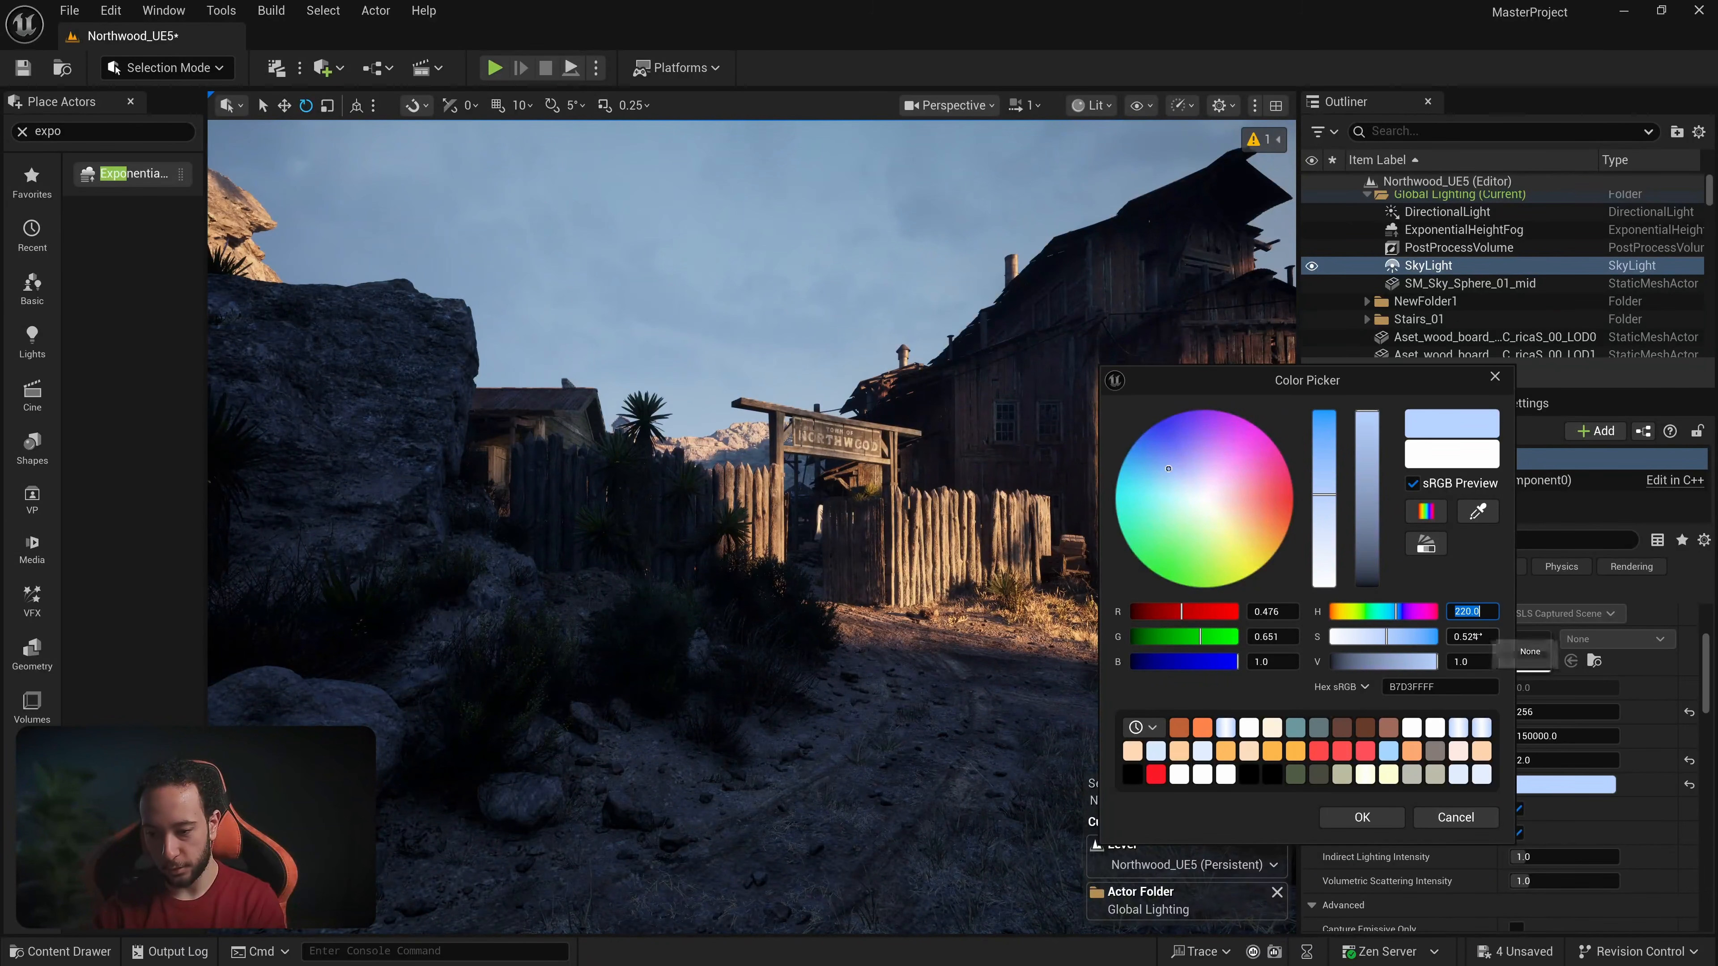
pyautogui.write('0')
pyautogui.press('Return')
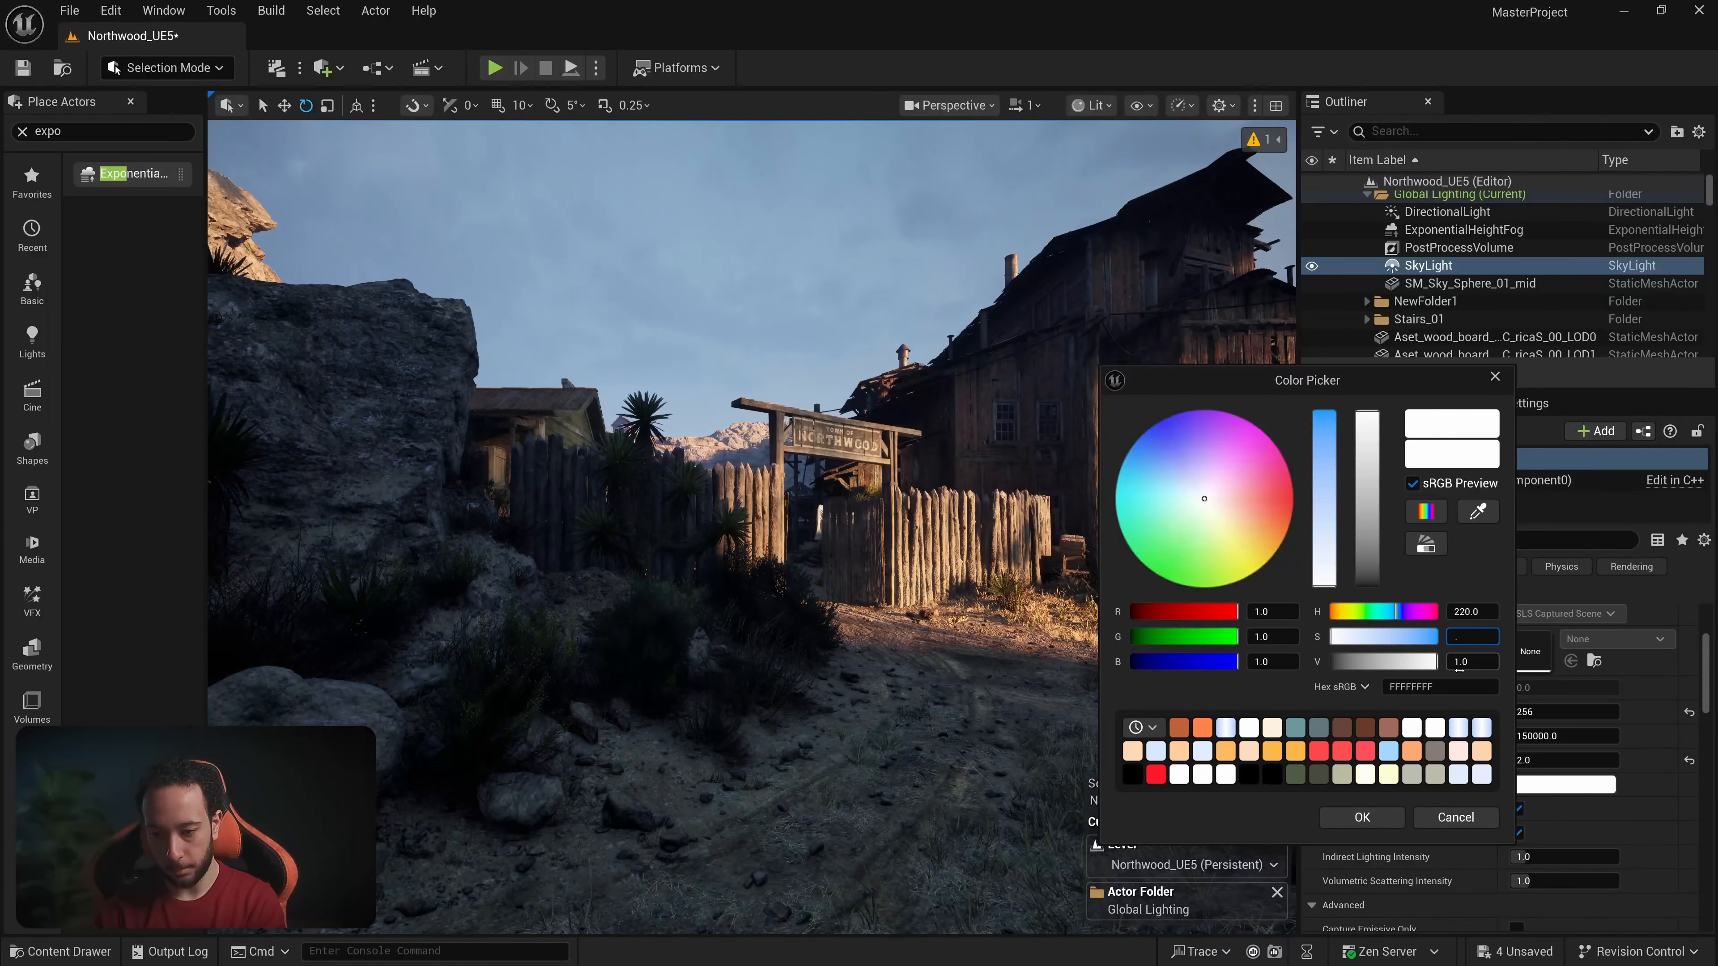
pyautogui.write('.2')
pyautogui.press('Return')
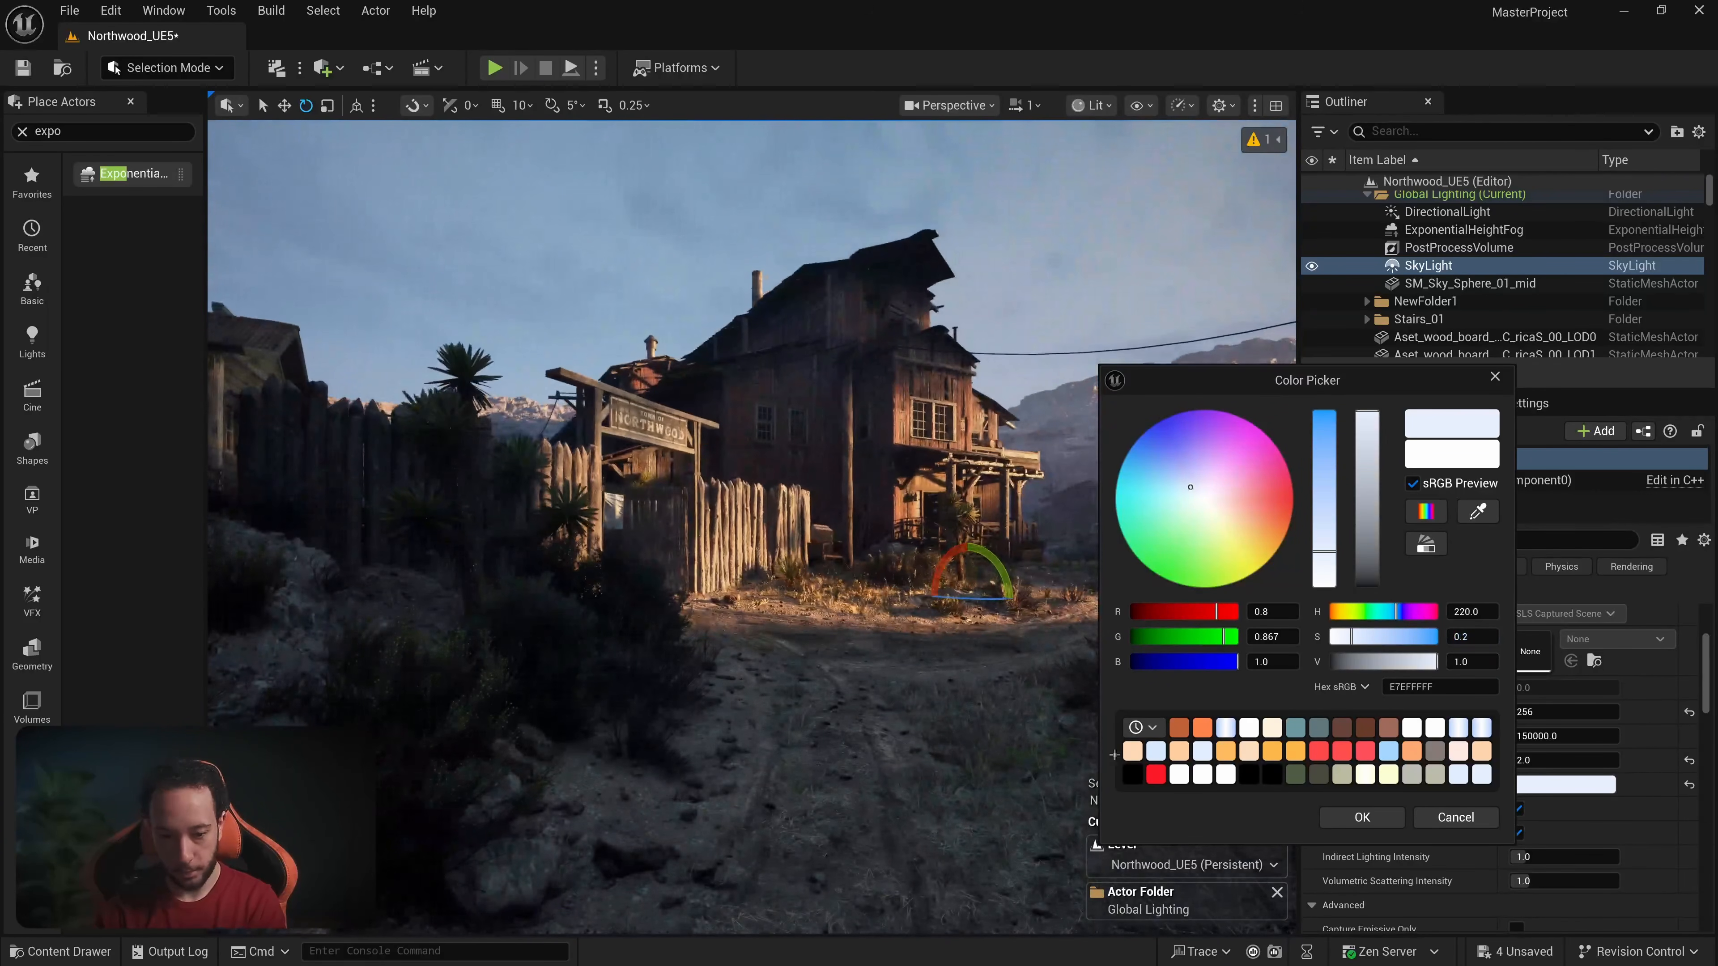
pyautogui.click(1341, 820)
pyautogui.click(1526, 778)
# Step: Try higher DirectionalLight intensities such as 1500 lux in front of the sheriff's building and return to 1000 lux
pyautogui.moveTo(752, 528); pyautogui.dragTo(818, 524, button='right')
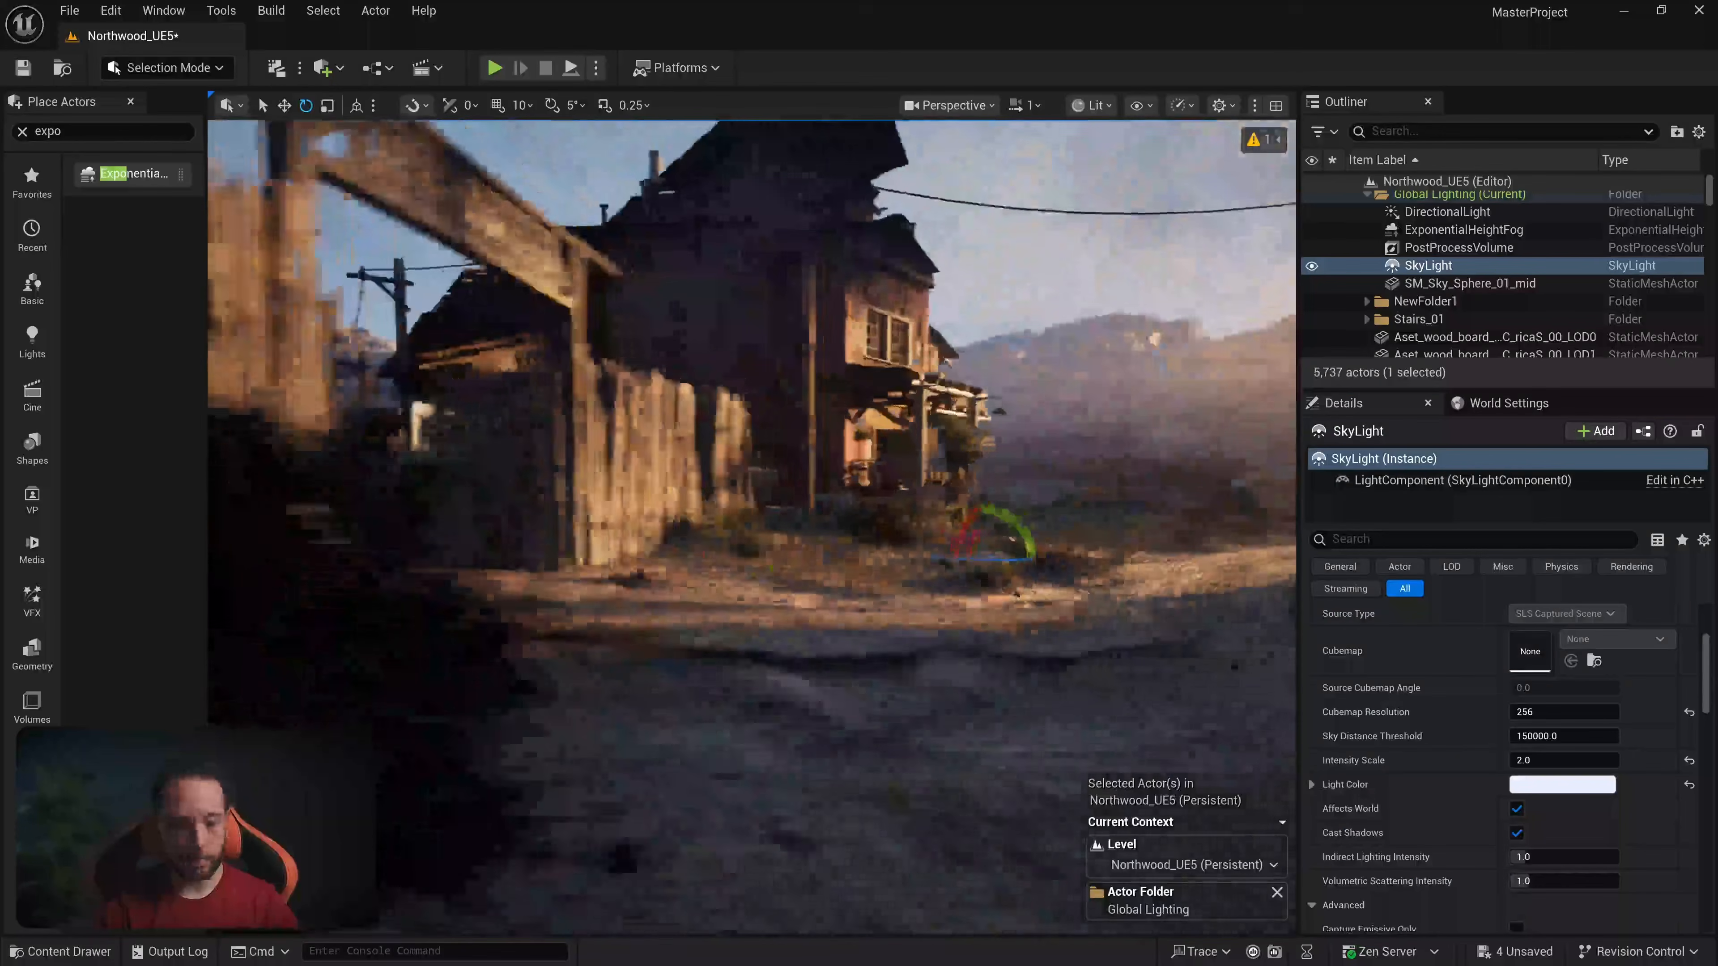
pyautogui.press('w')
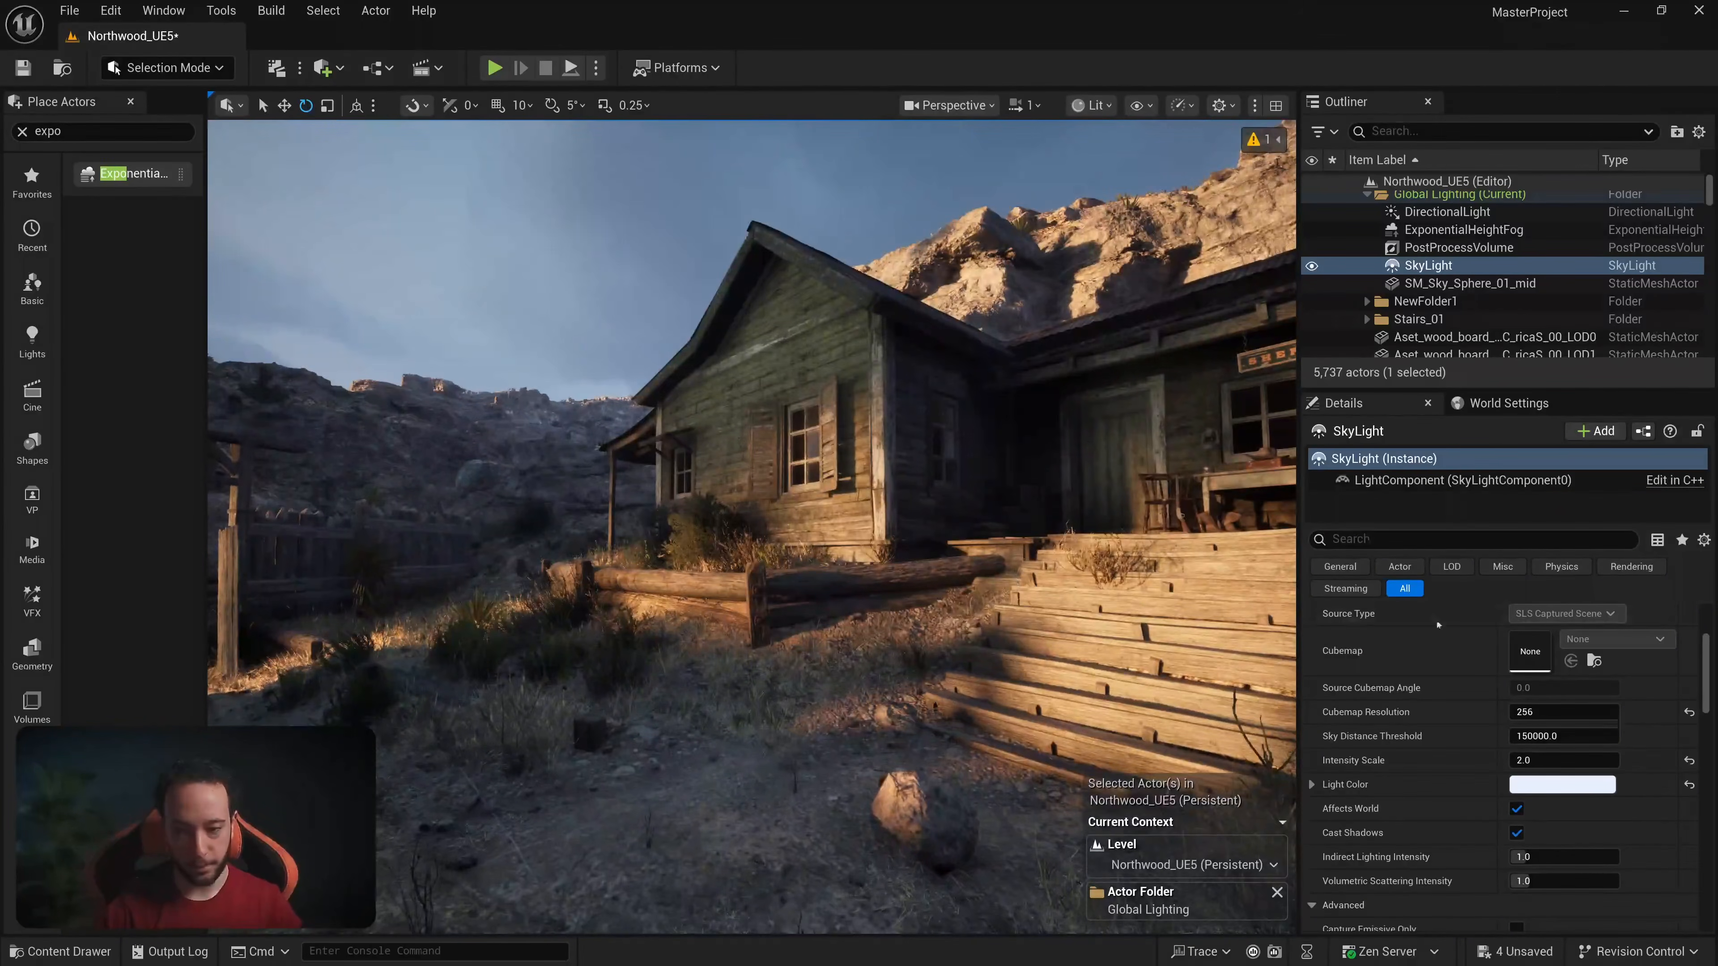
pyautogui.click(1441, 215)
pyautogui.moveTo(712, 535); pyautogui.dragTo(860, 447, button='right')
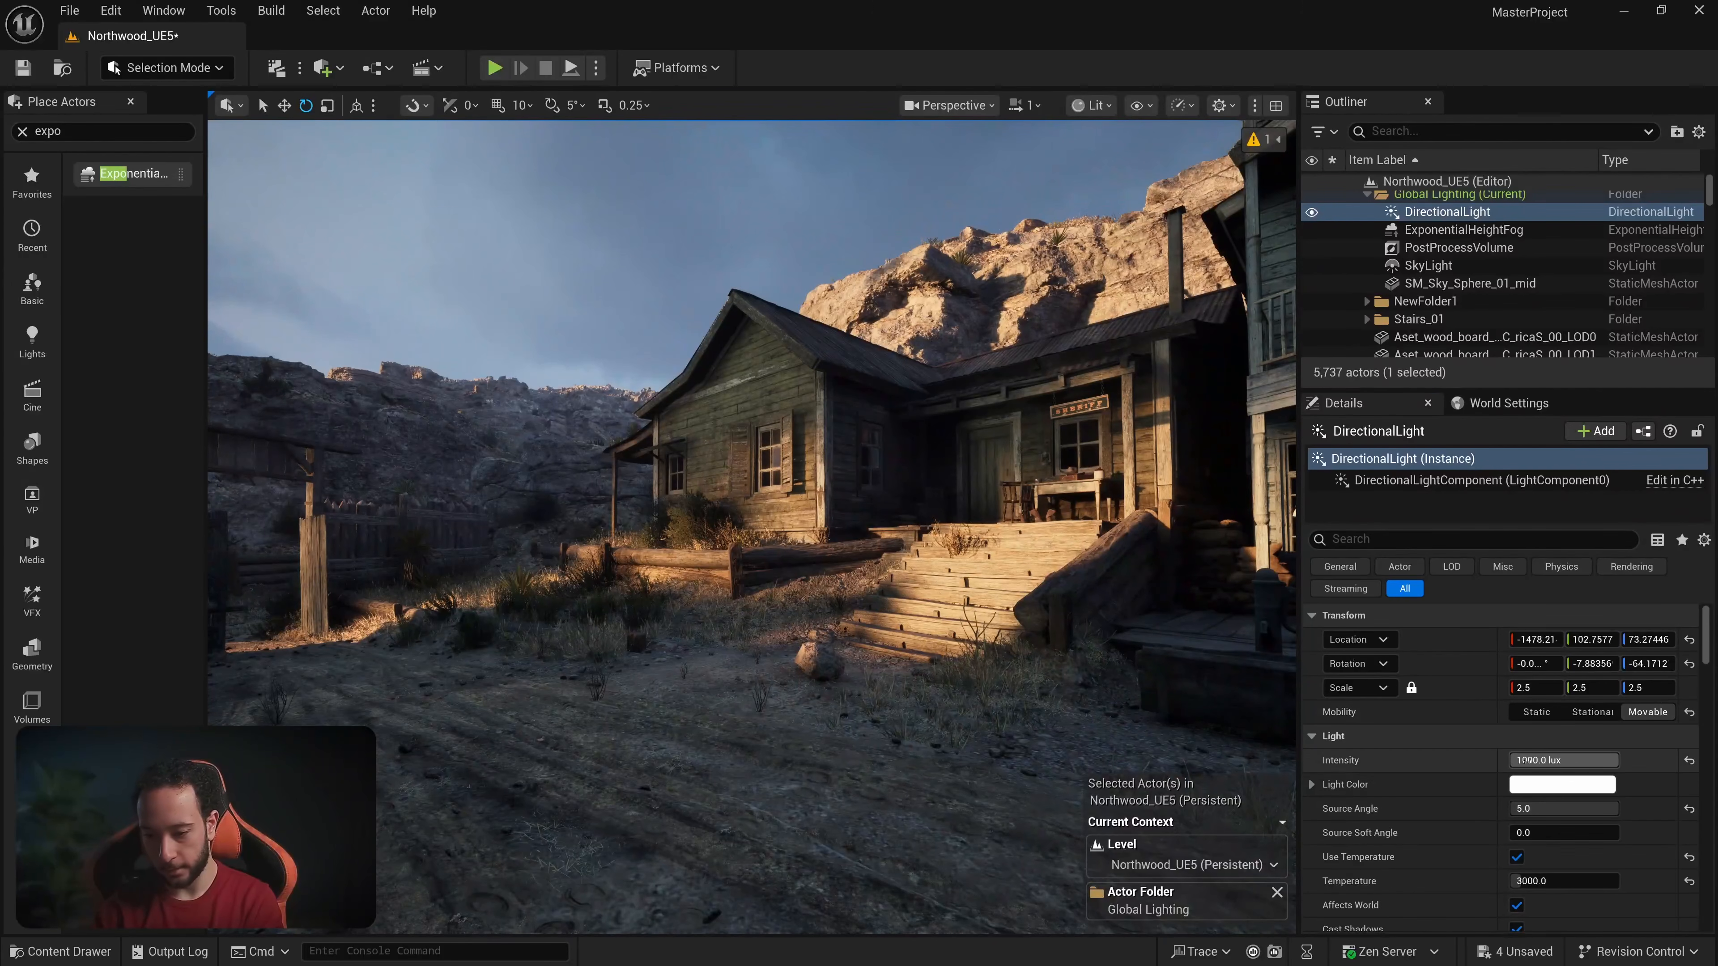
pyautogui.write('0000')
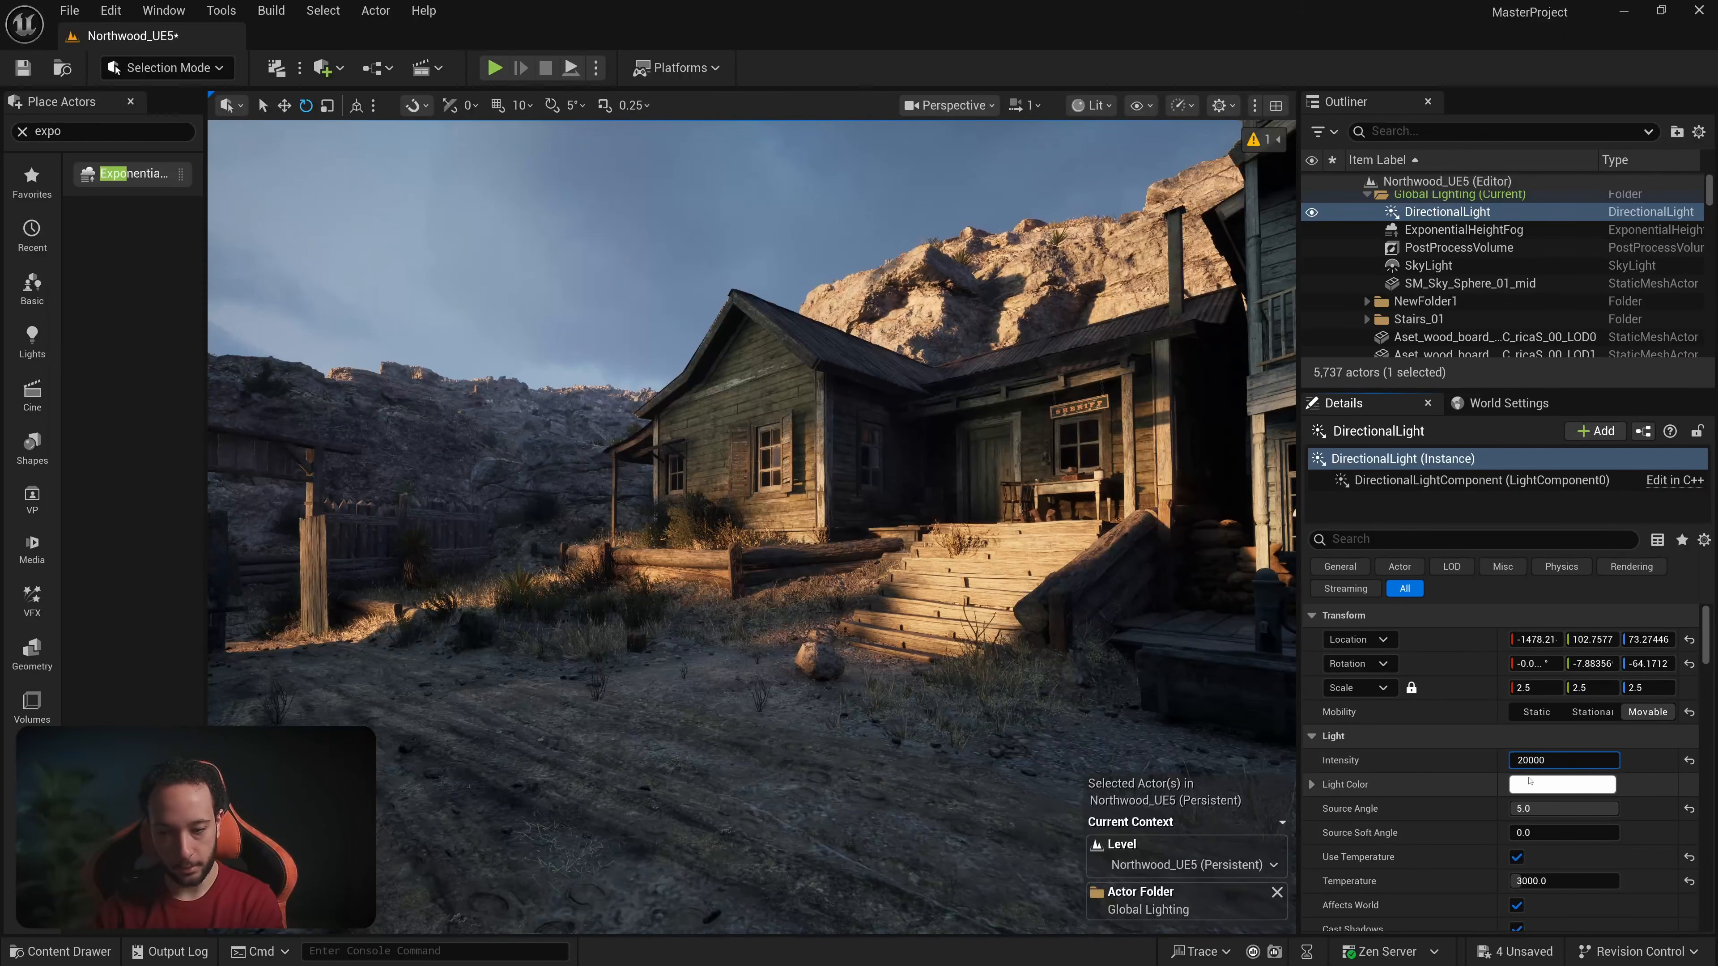
pyautogui.press('Return')
pyautogui.write('15')
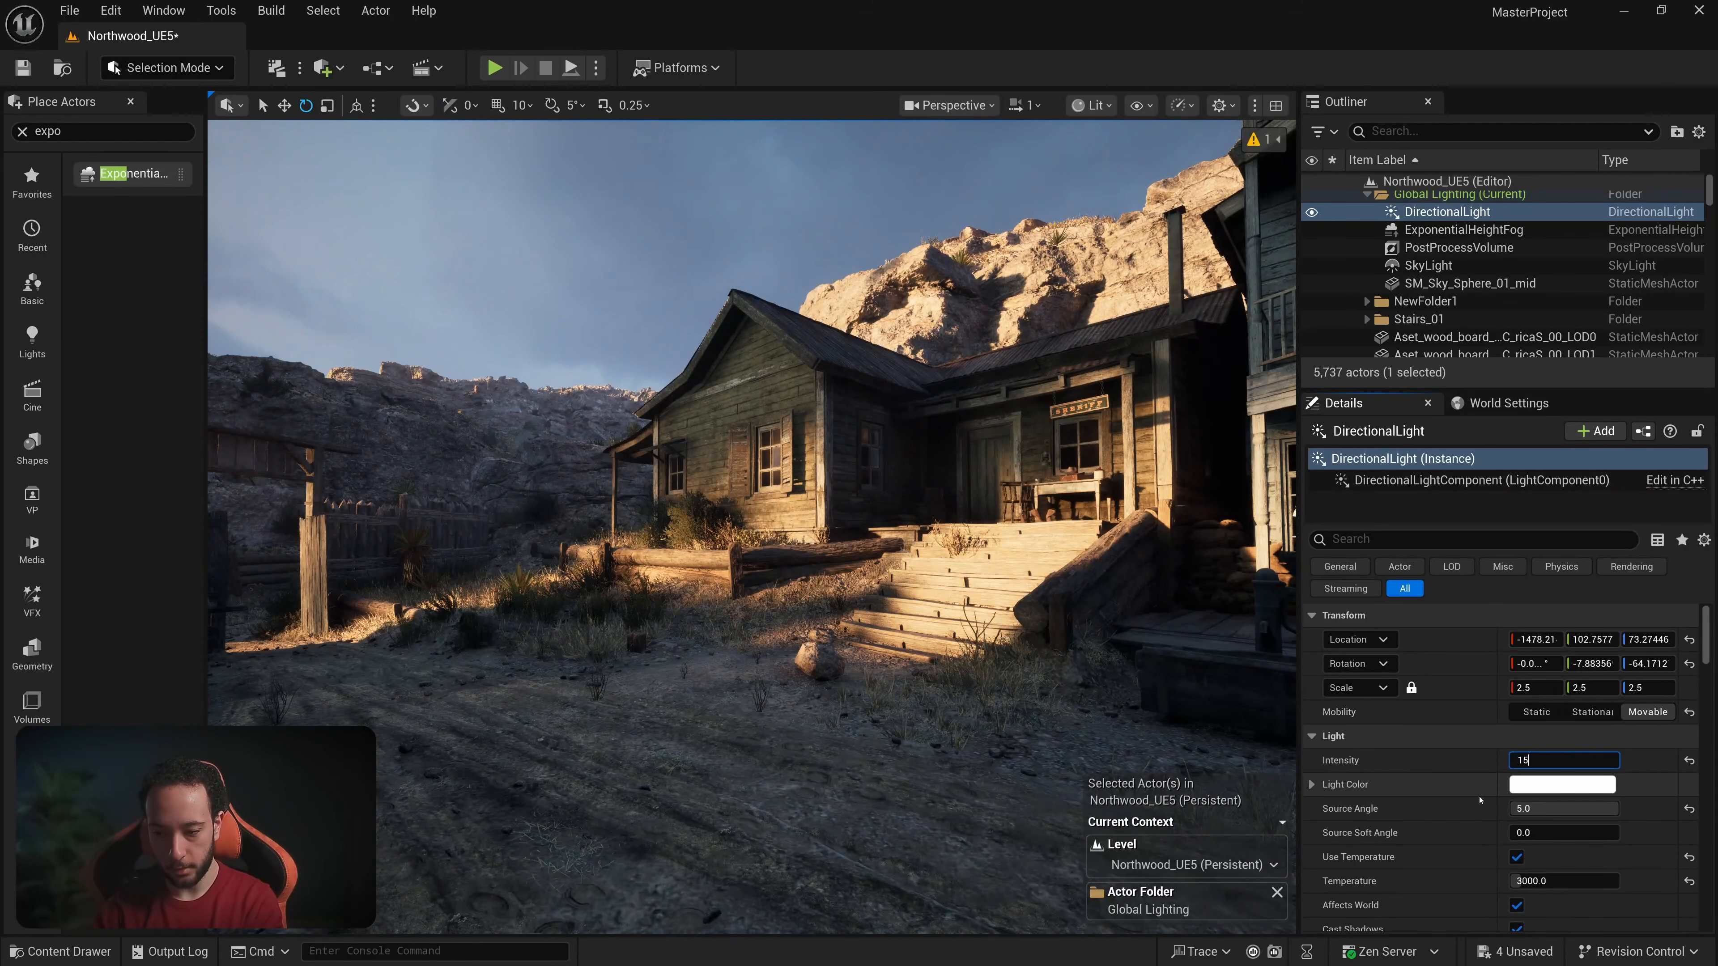
pyautogui.press('s')
pyautogui.moveTo(1064, 674); pyautogui.dragTo(1048, 675, button='right')
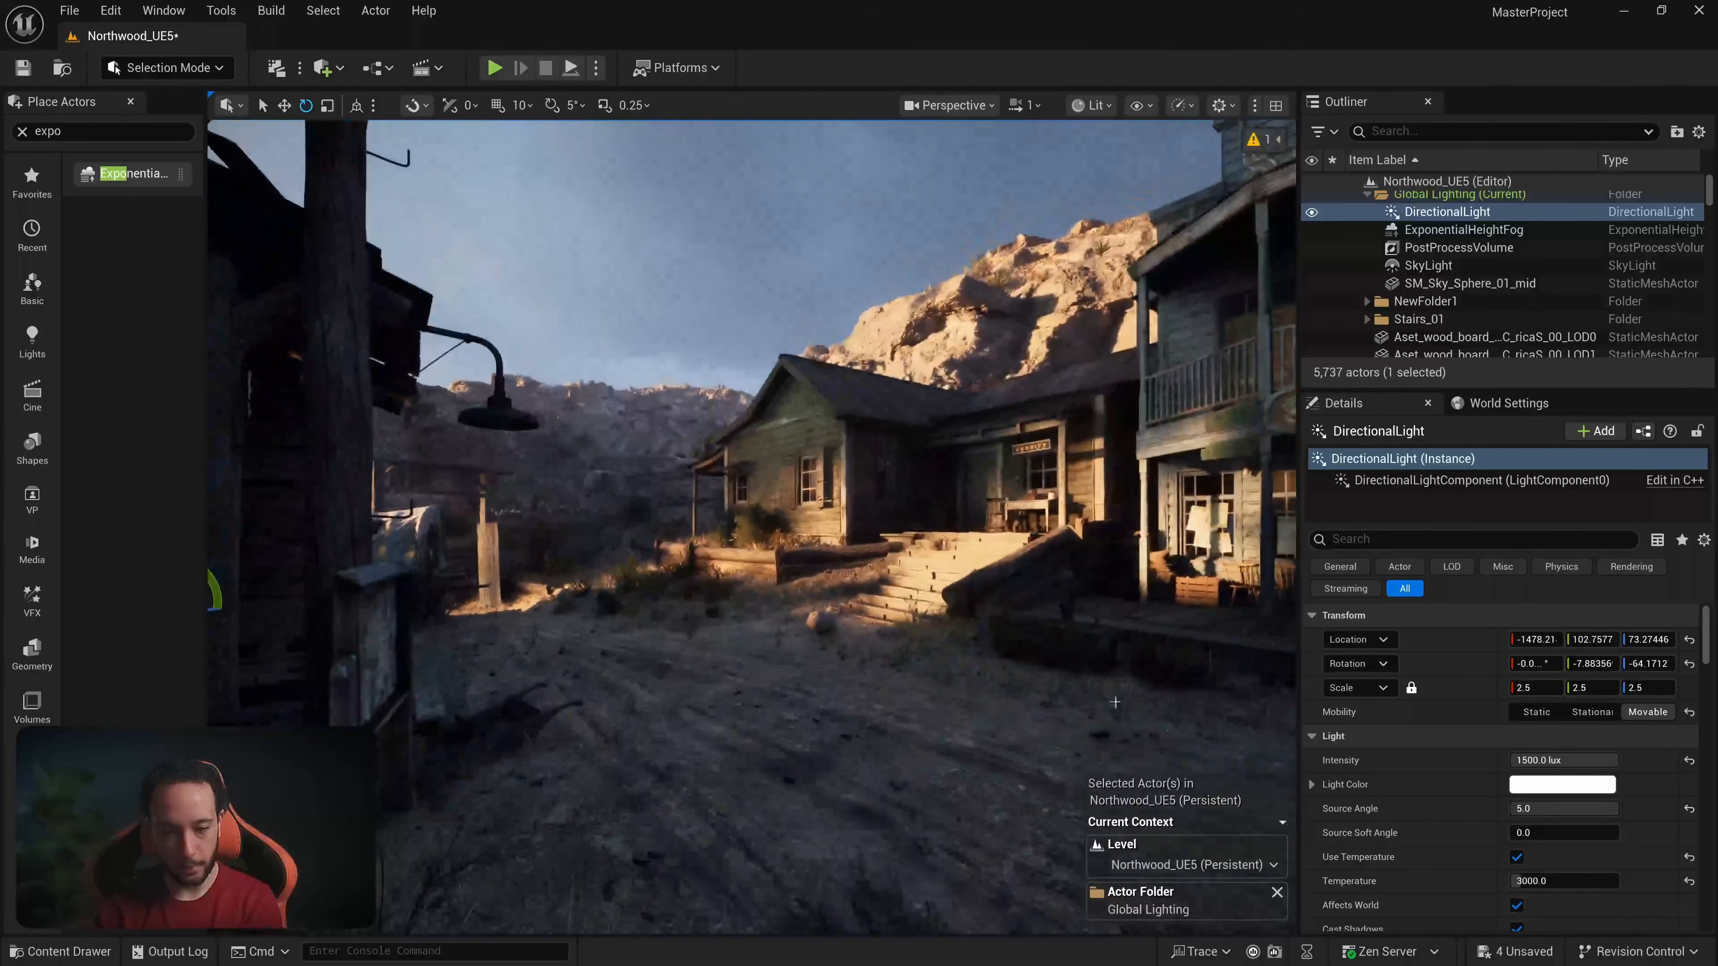
pyautogui.write('000')
pyautogui.press('Return')
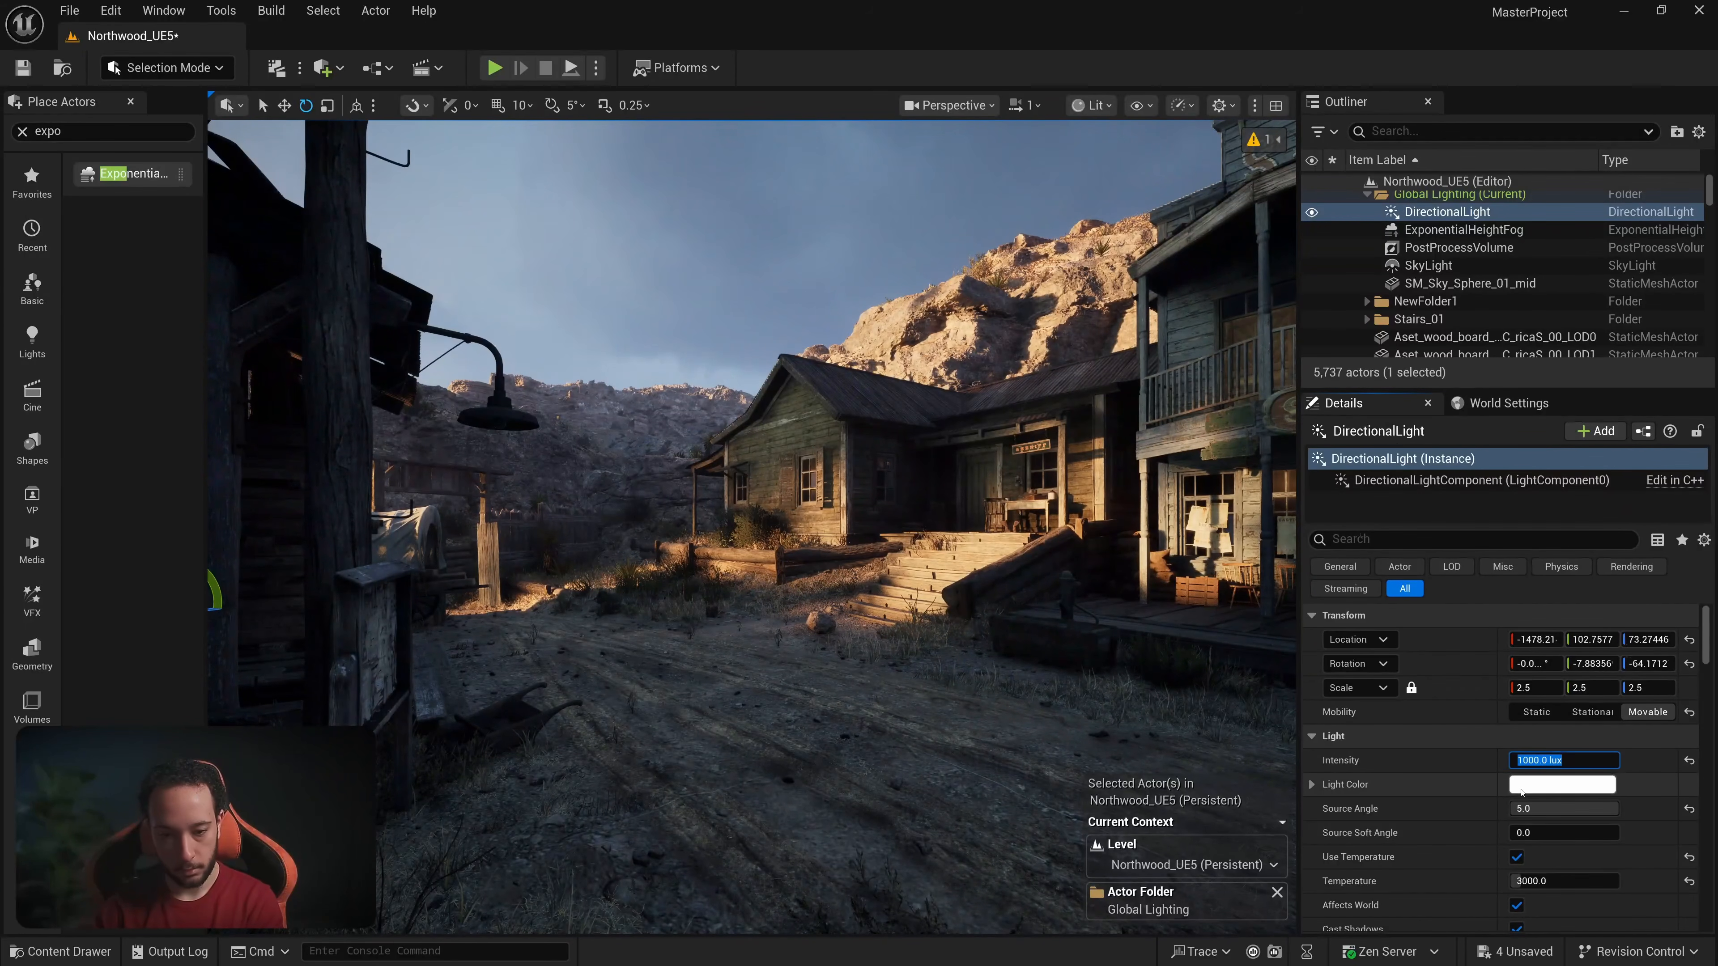
# Step: Compare DirectionalLight source angles of 25, 0 and 20 on the street shadows and restore the angle to 5
pyautogui.click(1537, 808)
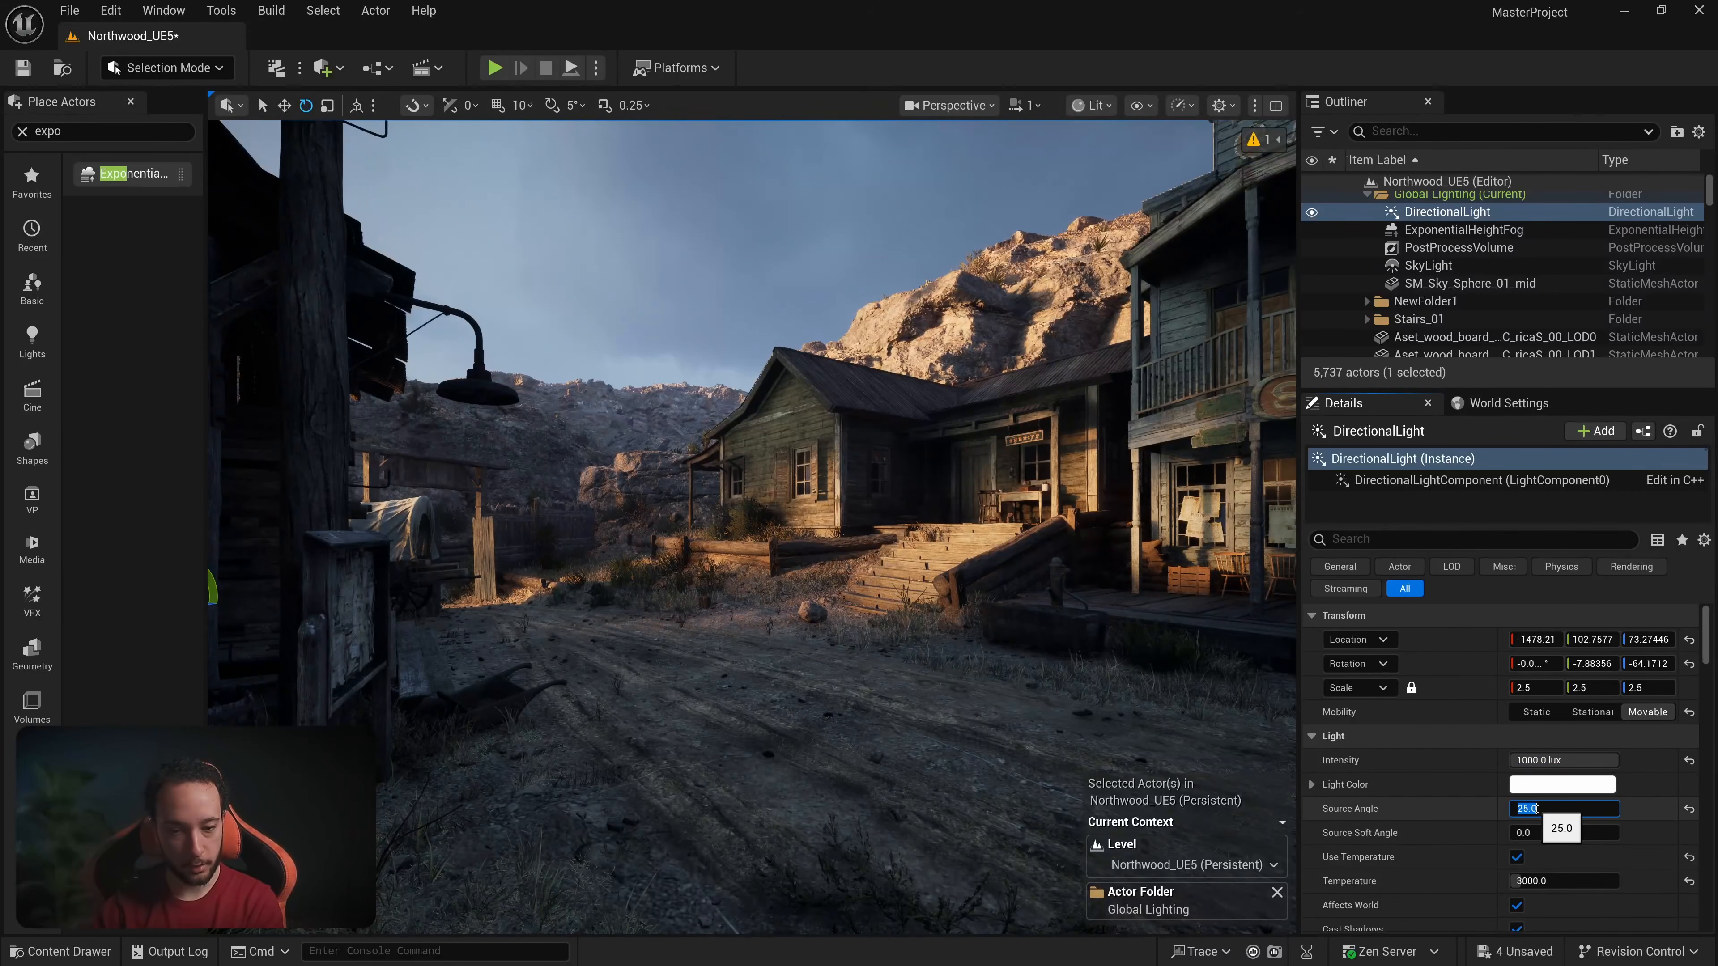
pyautogui.write('1')
pyautogui.press('Return')
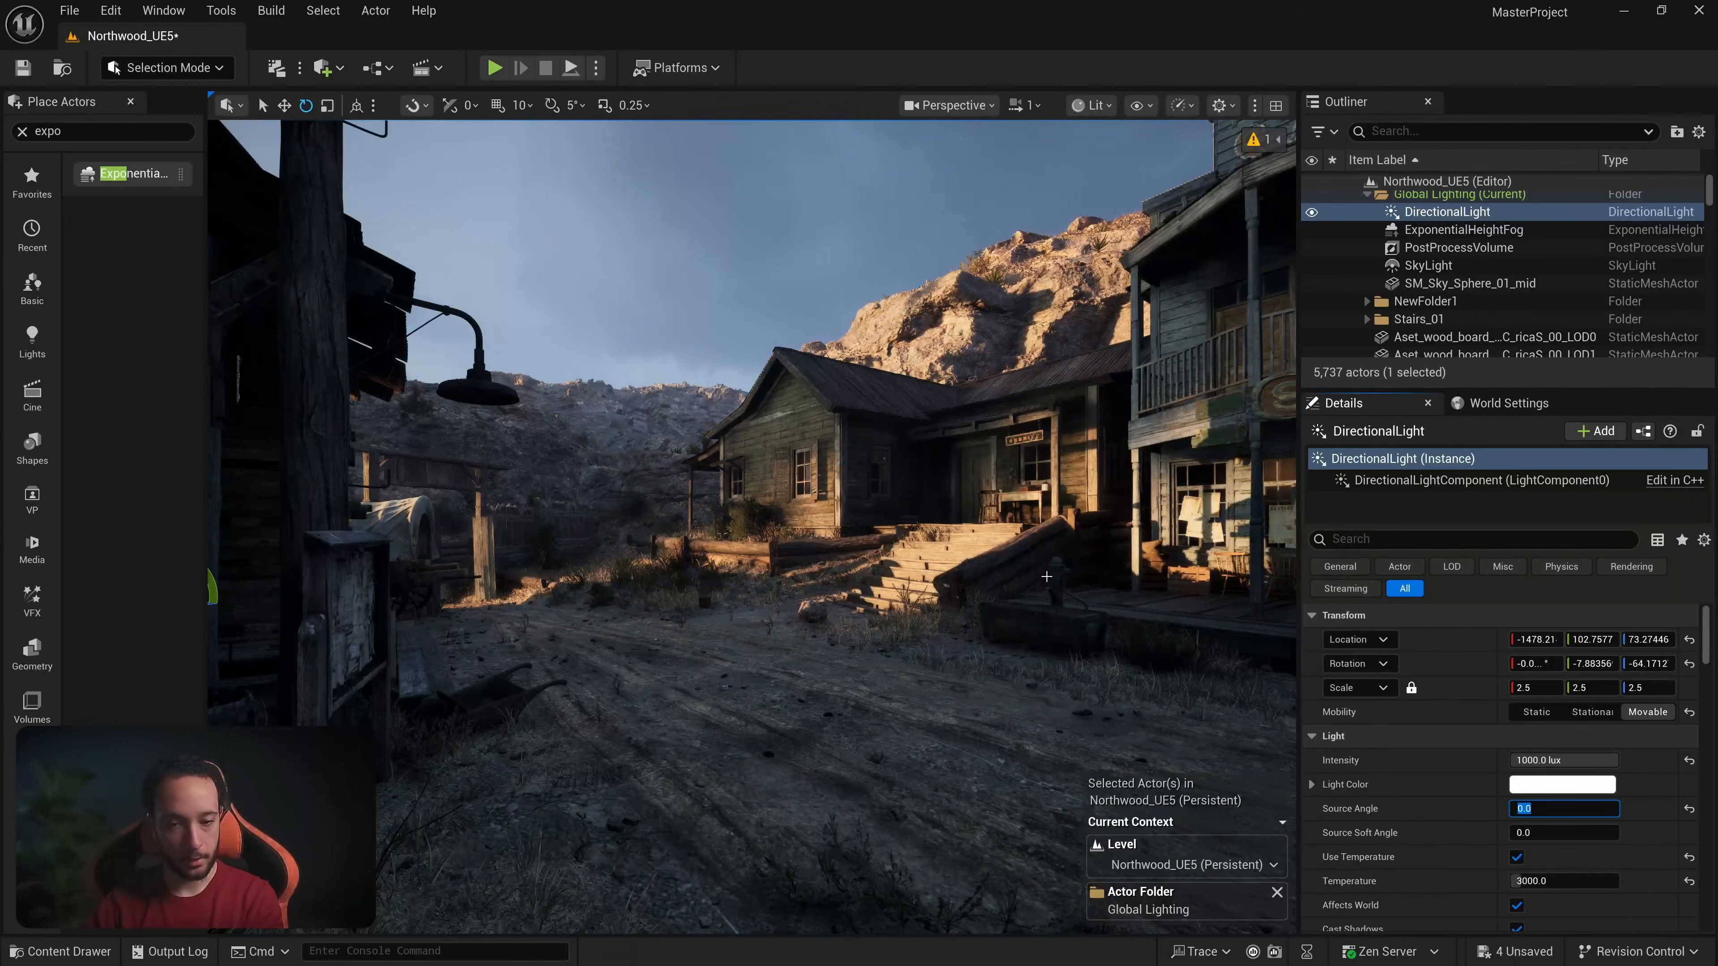
pyautogui.write('5')
pyautogui.press('Return')
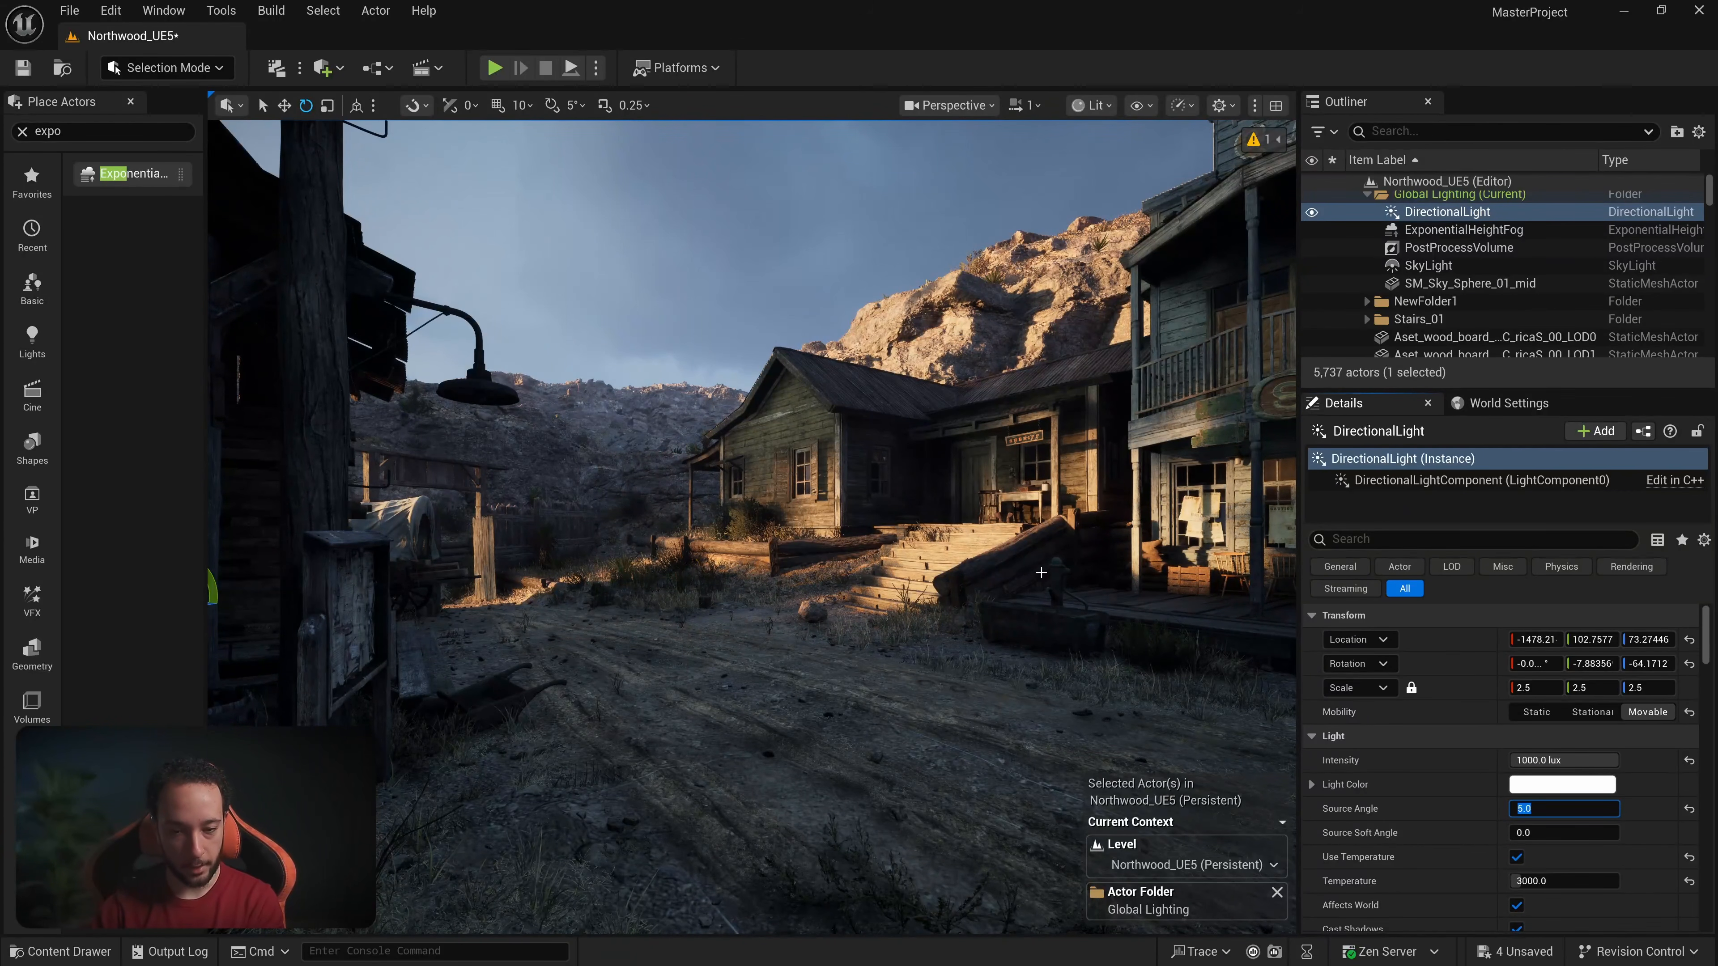
pyautogui.write('20')
pyautogui.press('Return')
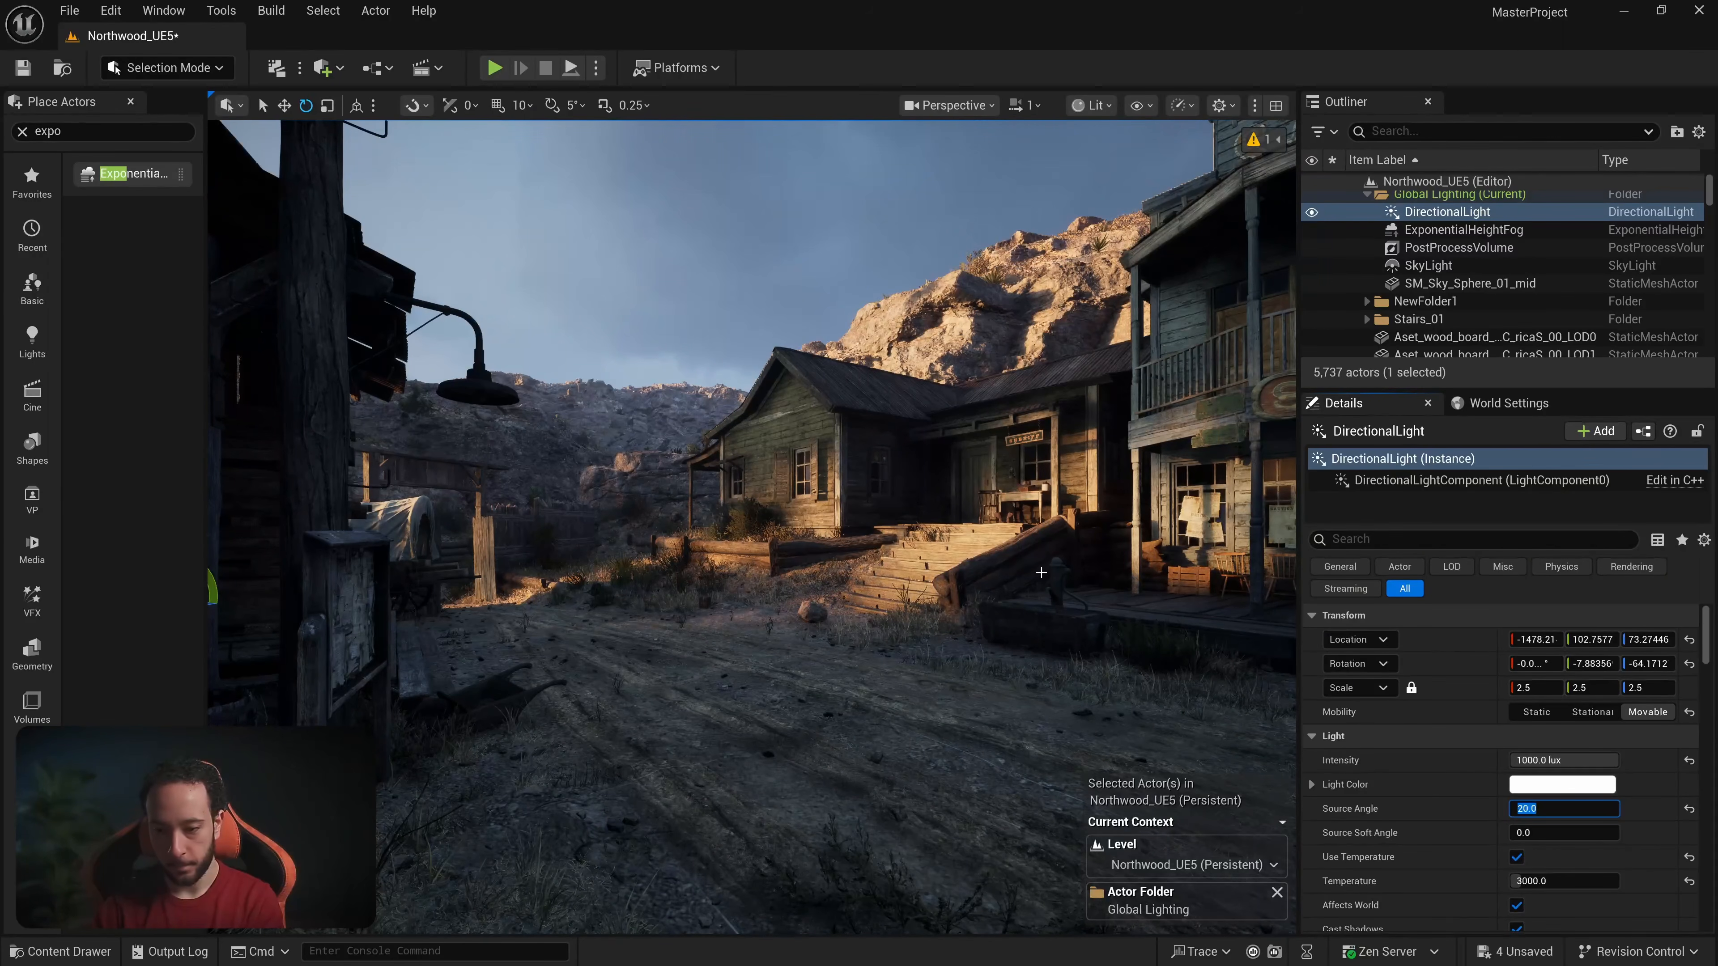
pyautogui.write('5')
pyautogui.press('Return')
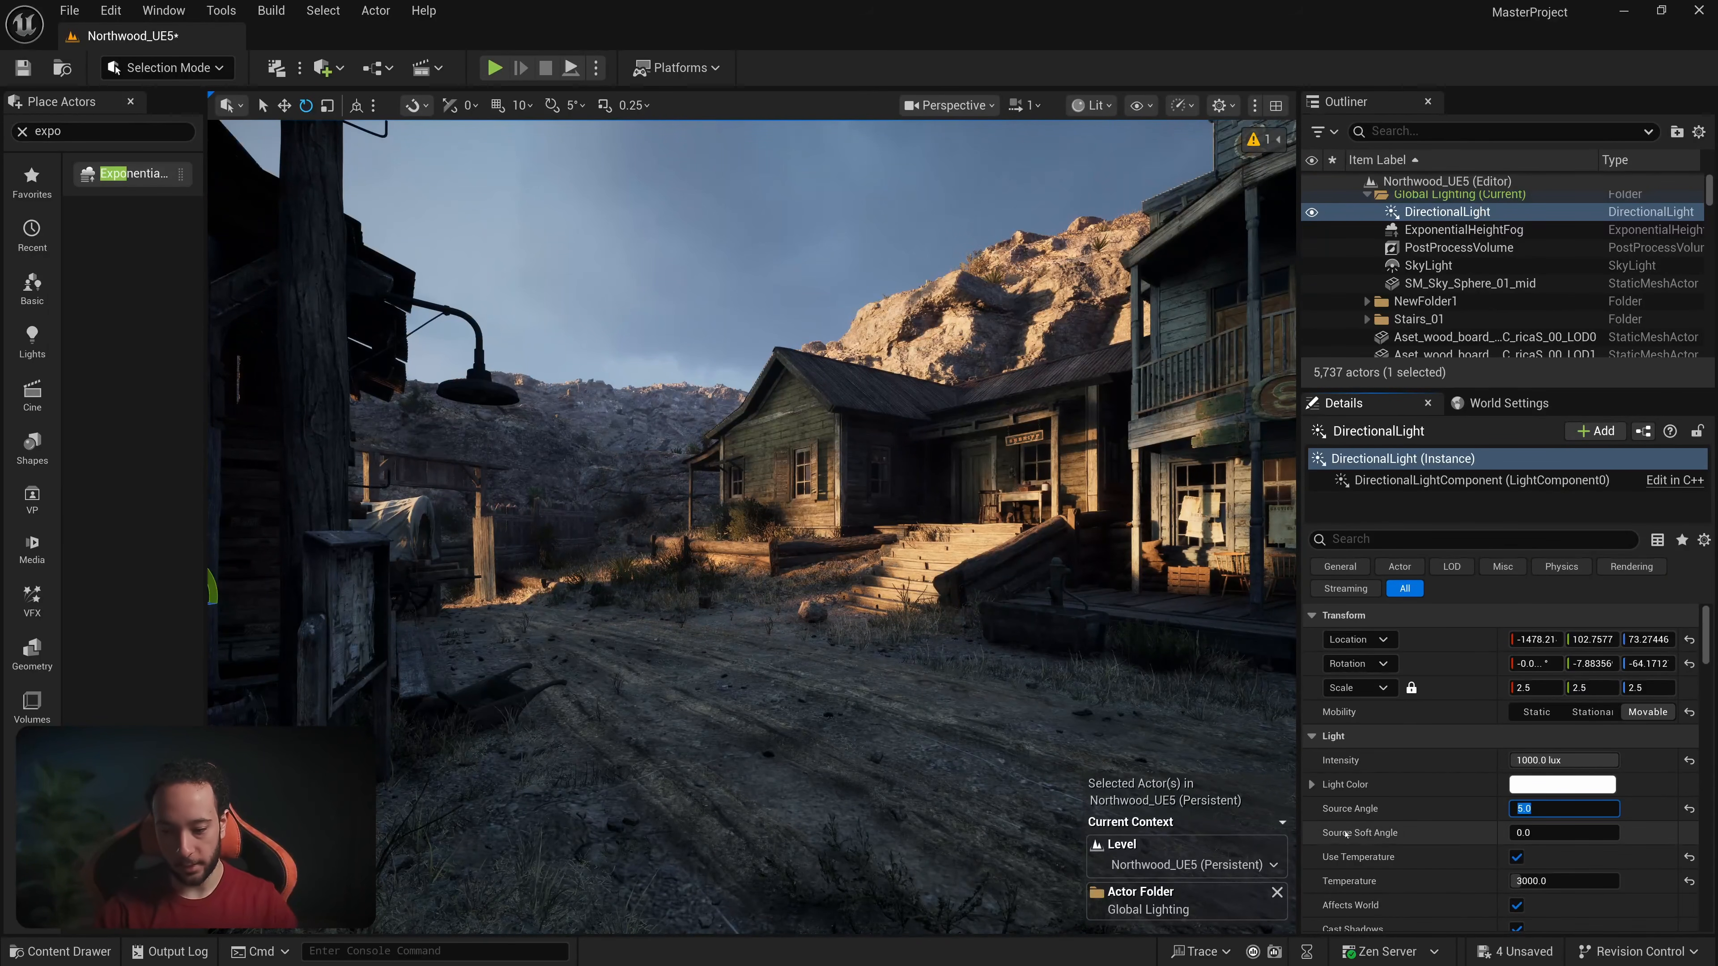
# Step: Try a Volumetric Scattering Intensity of 10 on the DirectionalLight and reset it to 1
pyautogui.moveTo(1392, 840); pyautogui.dragTo(1394, 670, button='right')
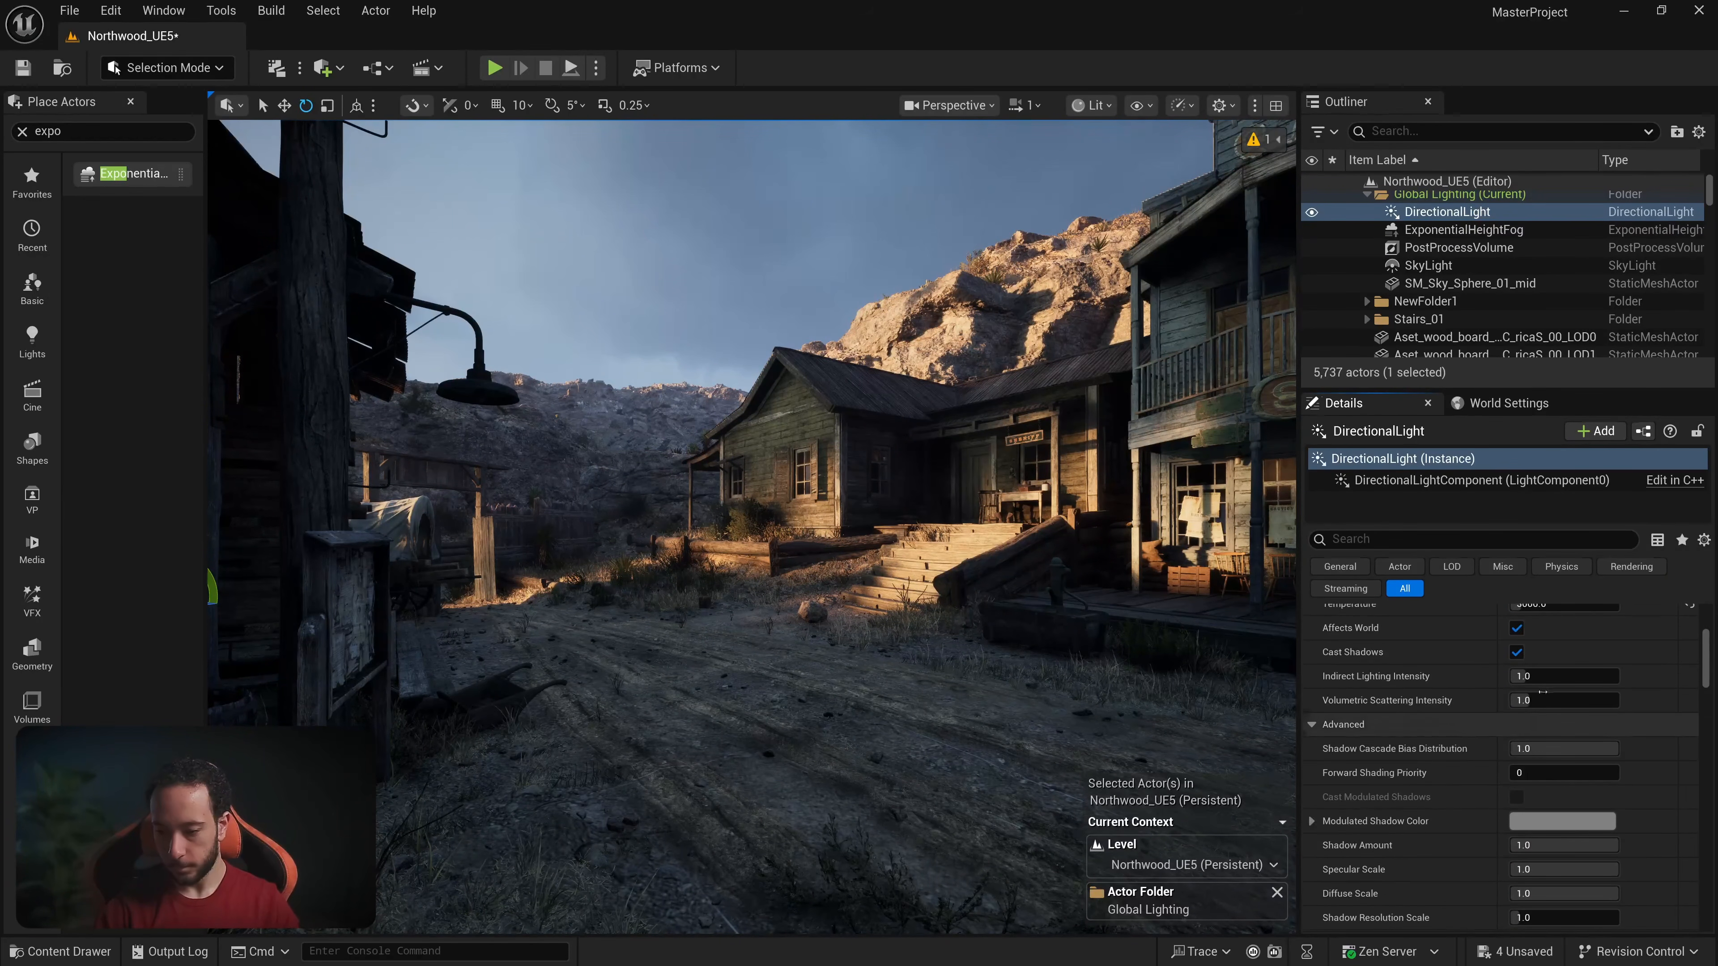
pyautogui.click(1553, 701)
pyautogui.write('10')
pyautogui.press('Return')
pyautogui.moveTo(1000, 555); pyautogui.dragTo(872, 542, button='right')
pyautogui.press('w')
pyautogui.click(1554, 701)
pyautogui.write('1')
pyautogui.press('Return')
pyautogui.moveTo(750, 541); pyautogui.dragTo(1082, 535, button='right')
pyautogui.press('d')
# Step: Override the PostProcessVolume's Lumen Global Illumination Ray Lighting Mode with Surface Cache
pyautogui.click(1459, 248)
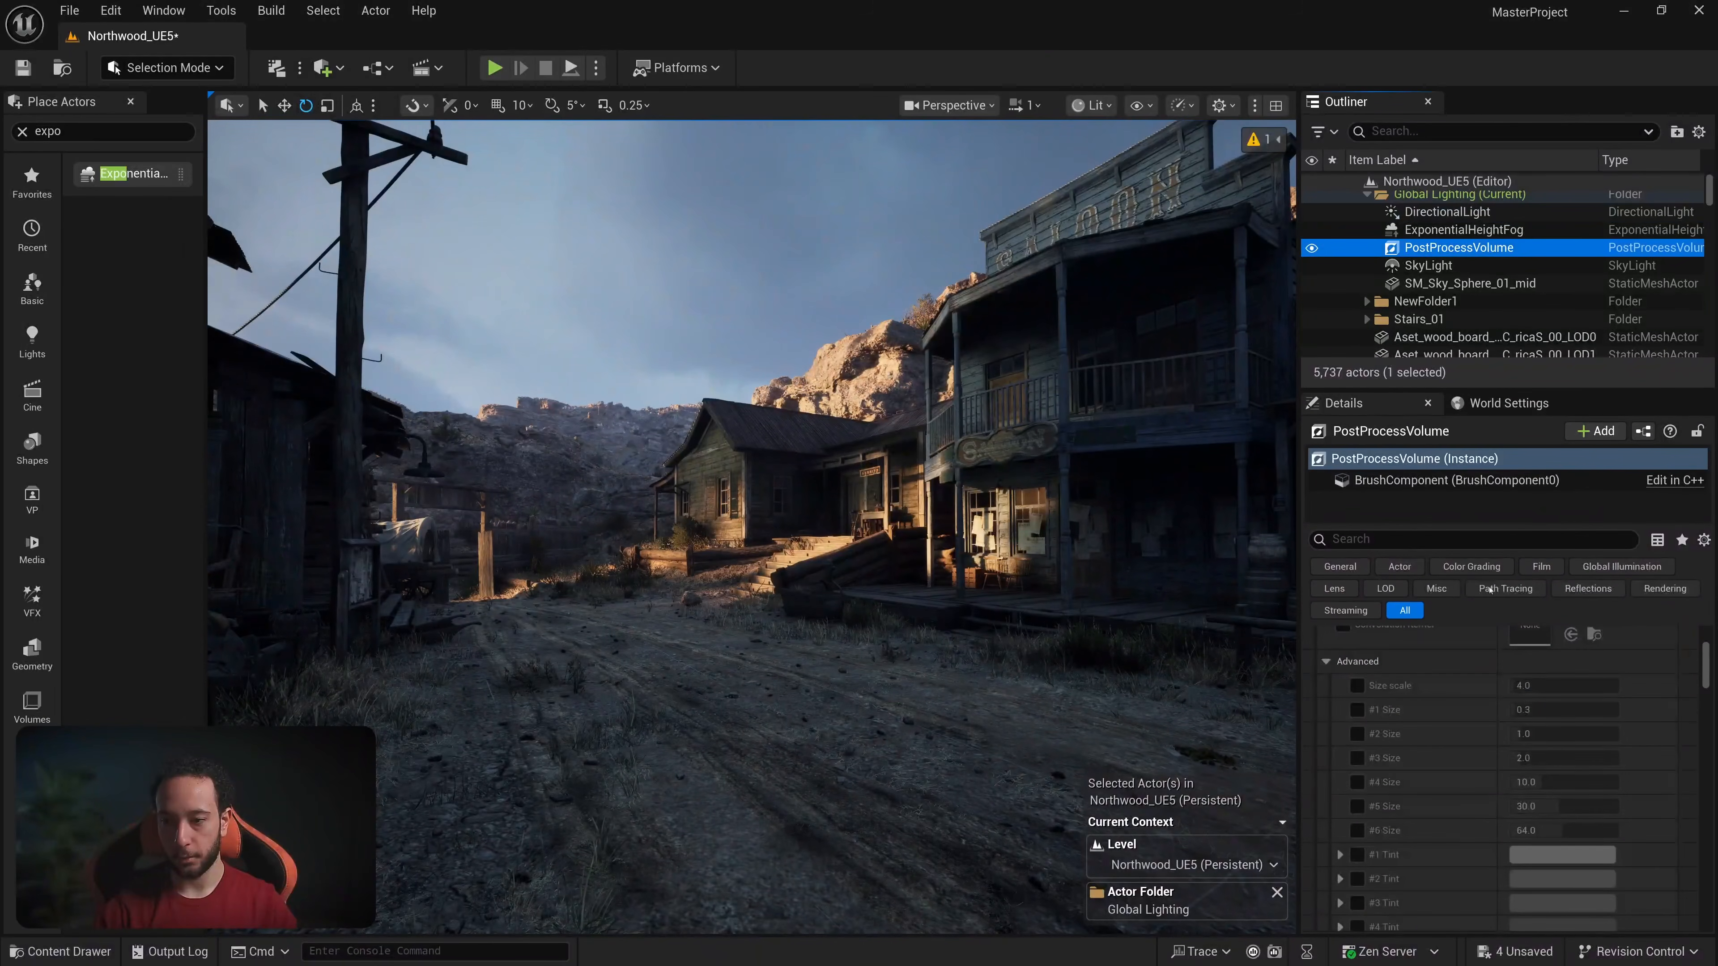
pyautogui.scroll(3, 1444, 864)
pyautogui.moveTo(1706, 659); pyautogui.dragTo(1711, 751)
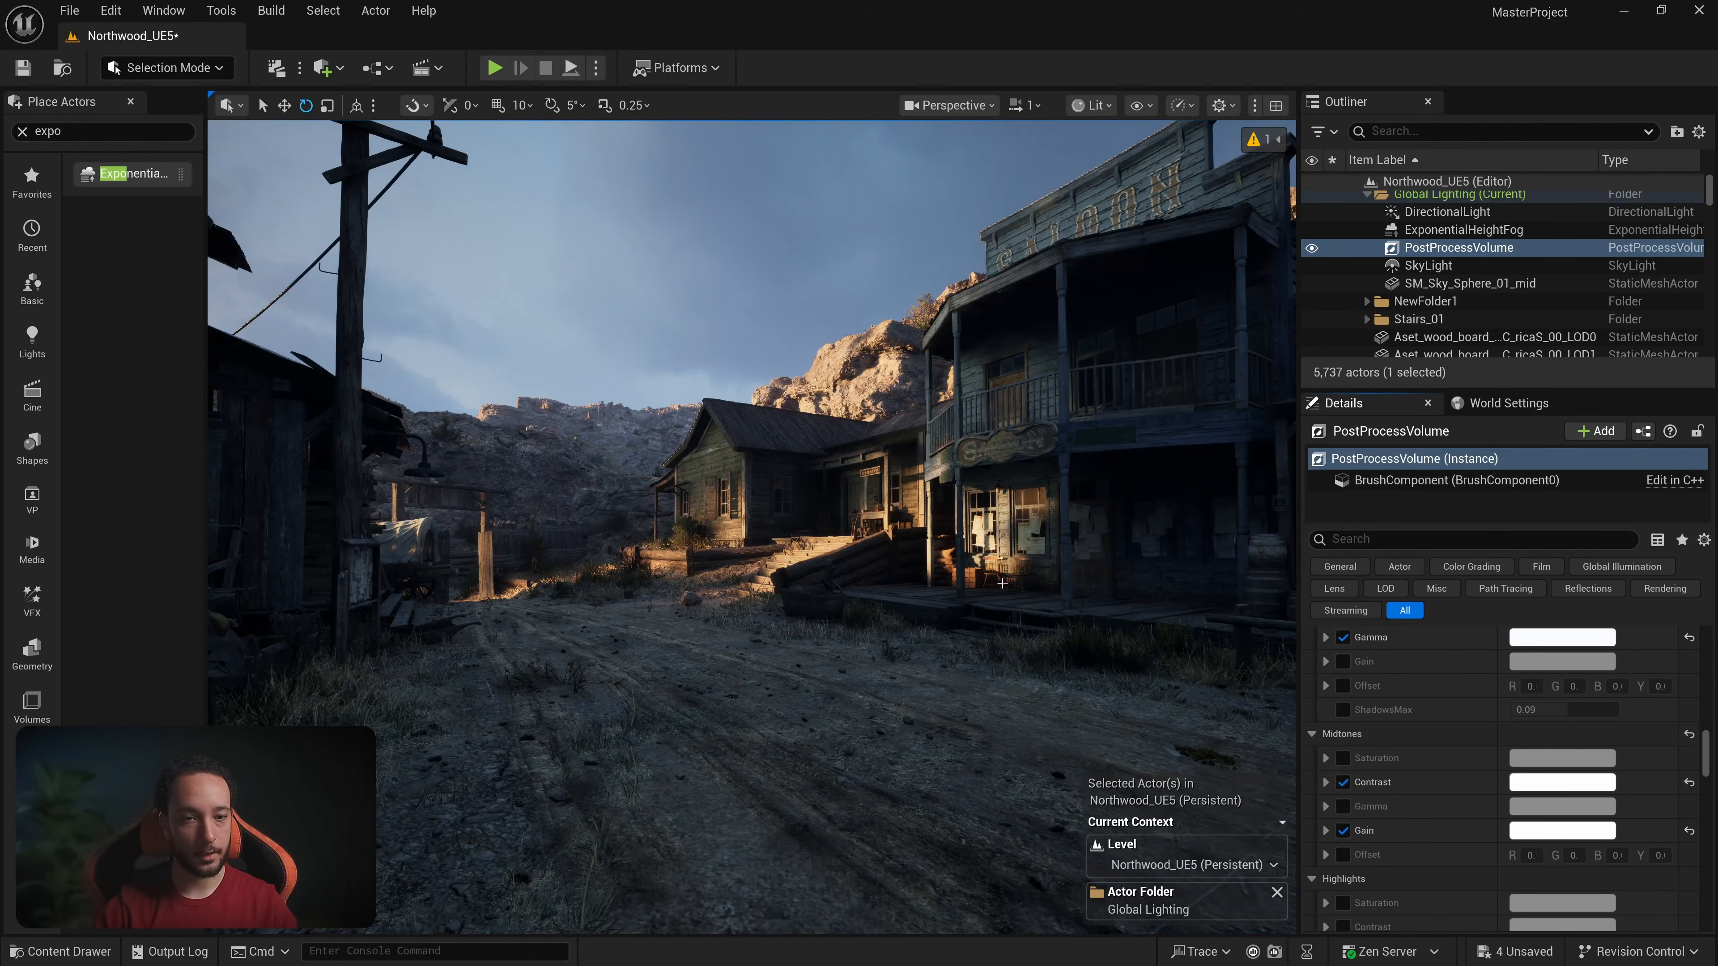
pyautogui.moveTo(1053, 593); pyautogui.dragTo(1031, 541, button='middle')
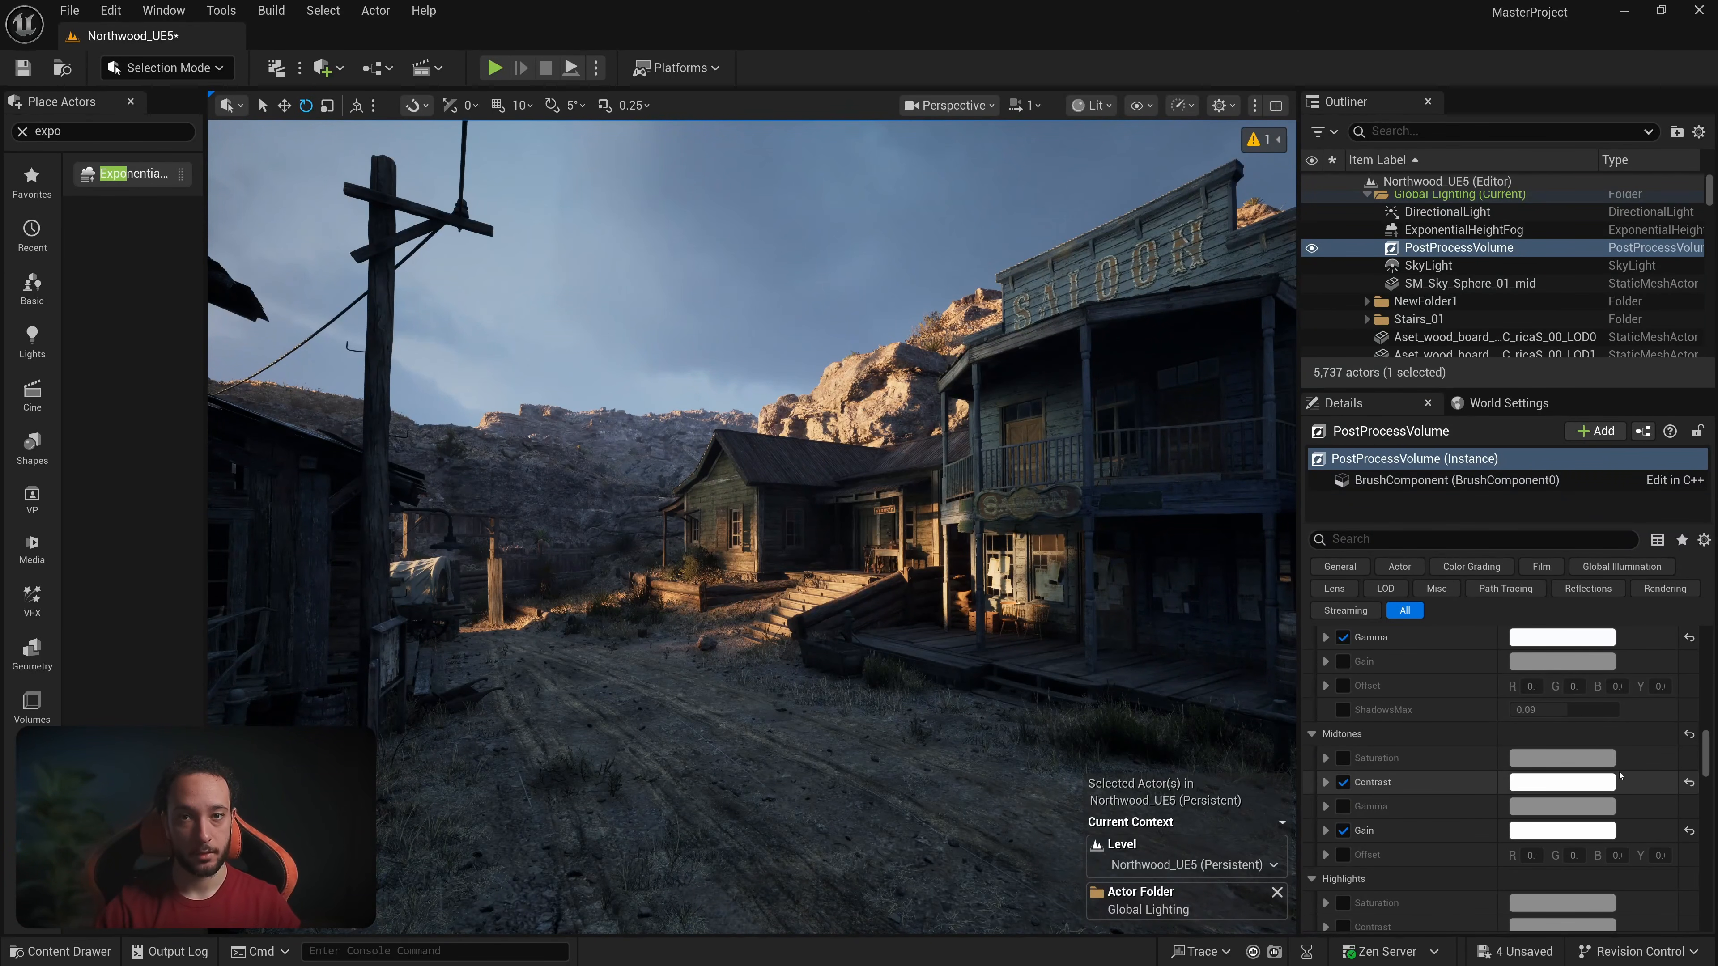
pyautogui.scroll(-10, 1419, 738)
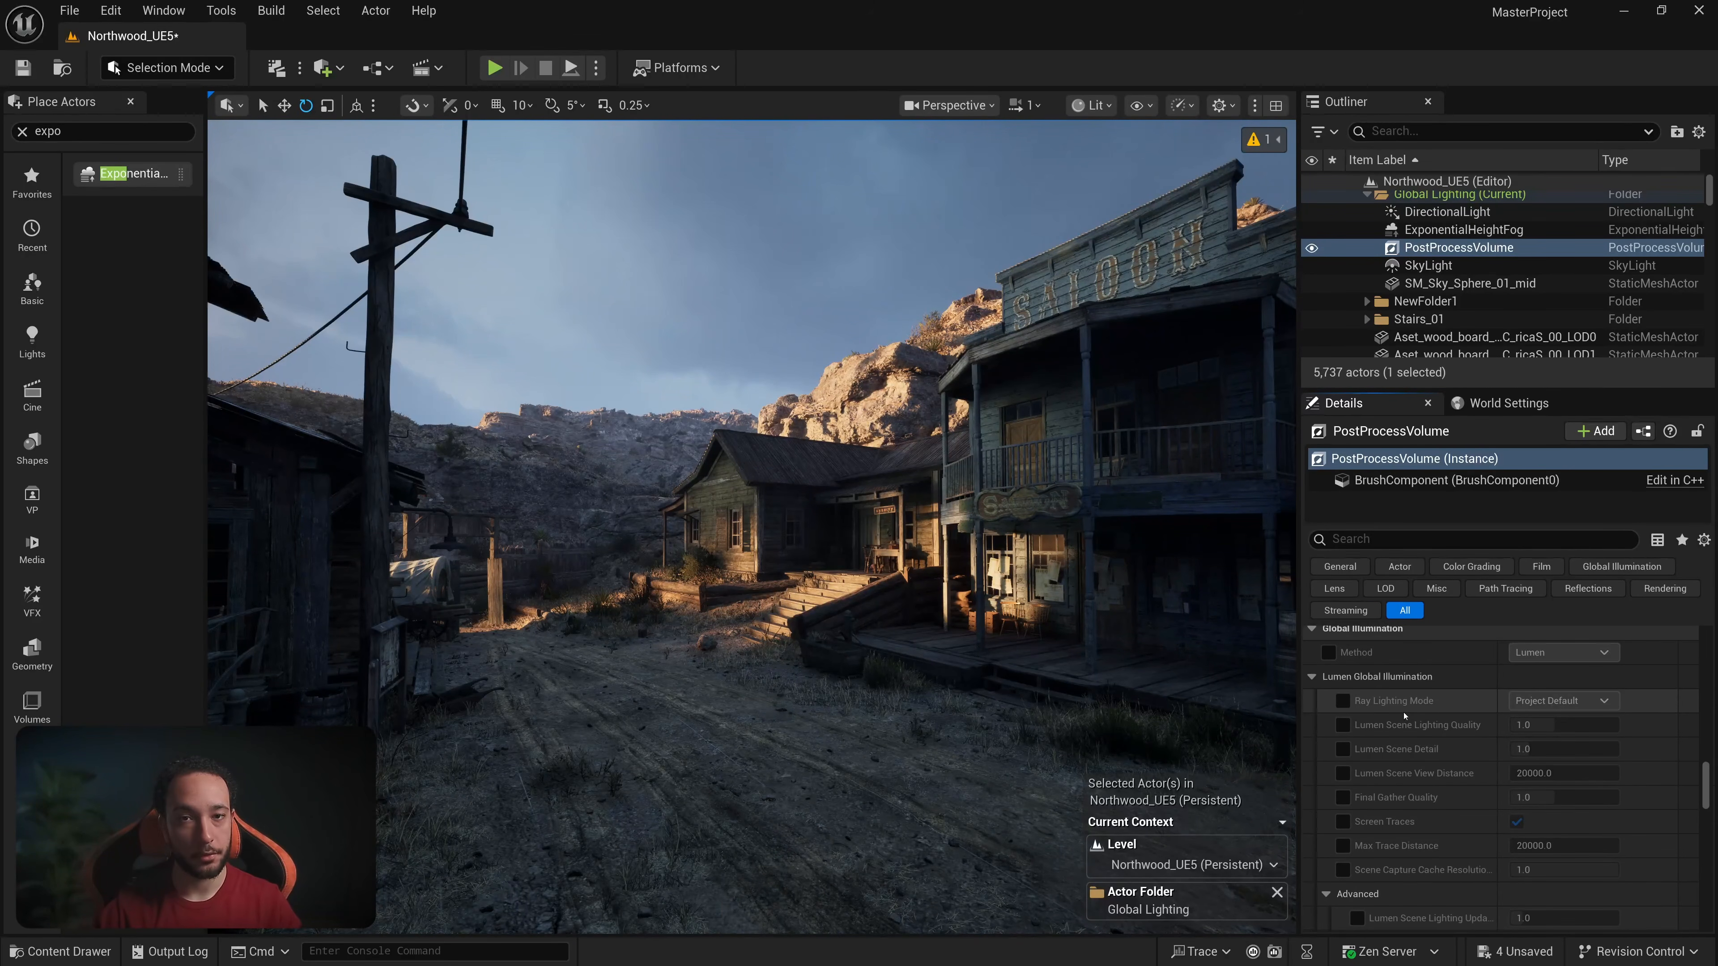
pyautogui.scroll(-1, 1413, 731)
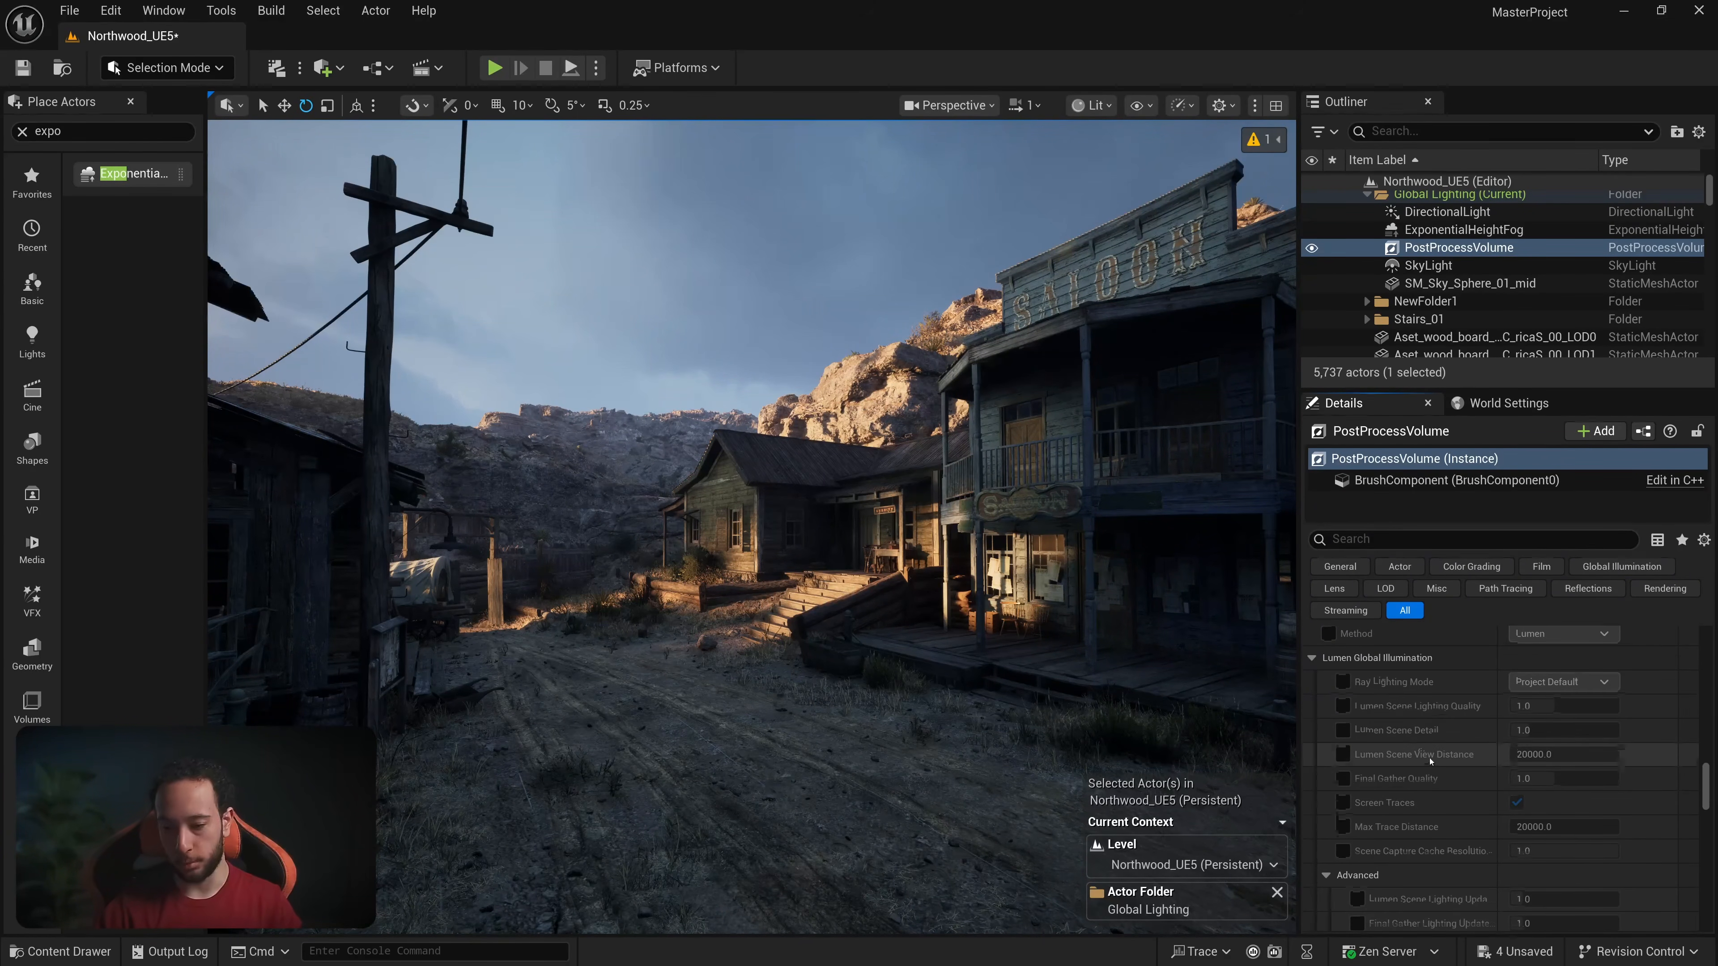
pyautogui.scroll(-2, 1419, 728)
pyautogui.moveTo(947, 528); pyautogui.dragTo(852, 555, button='right')
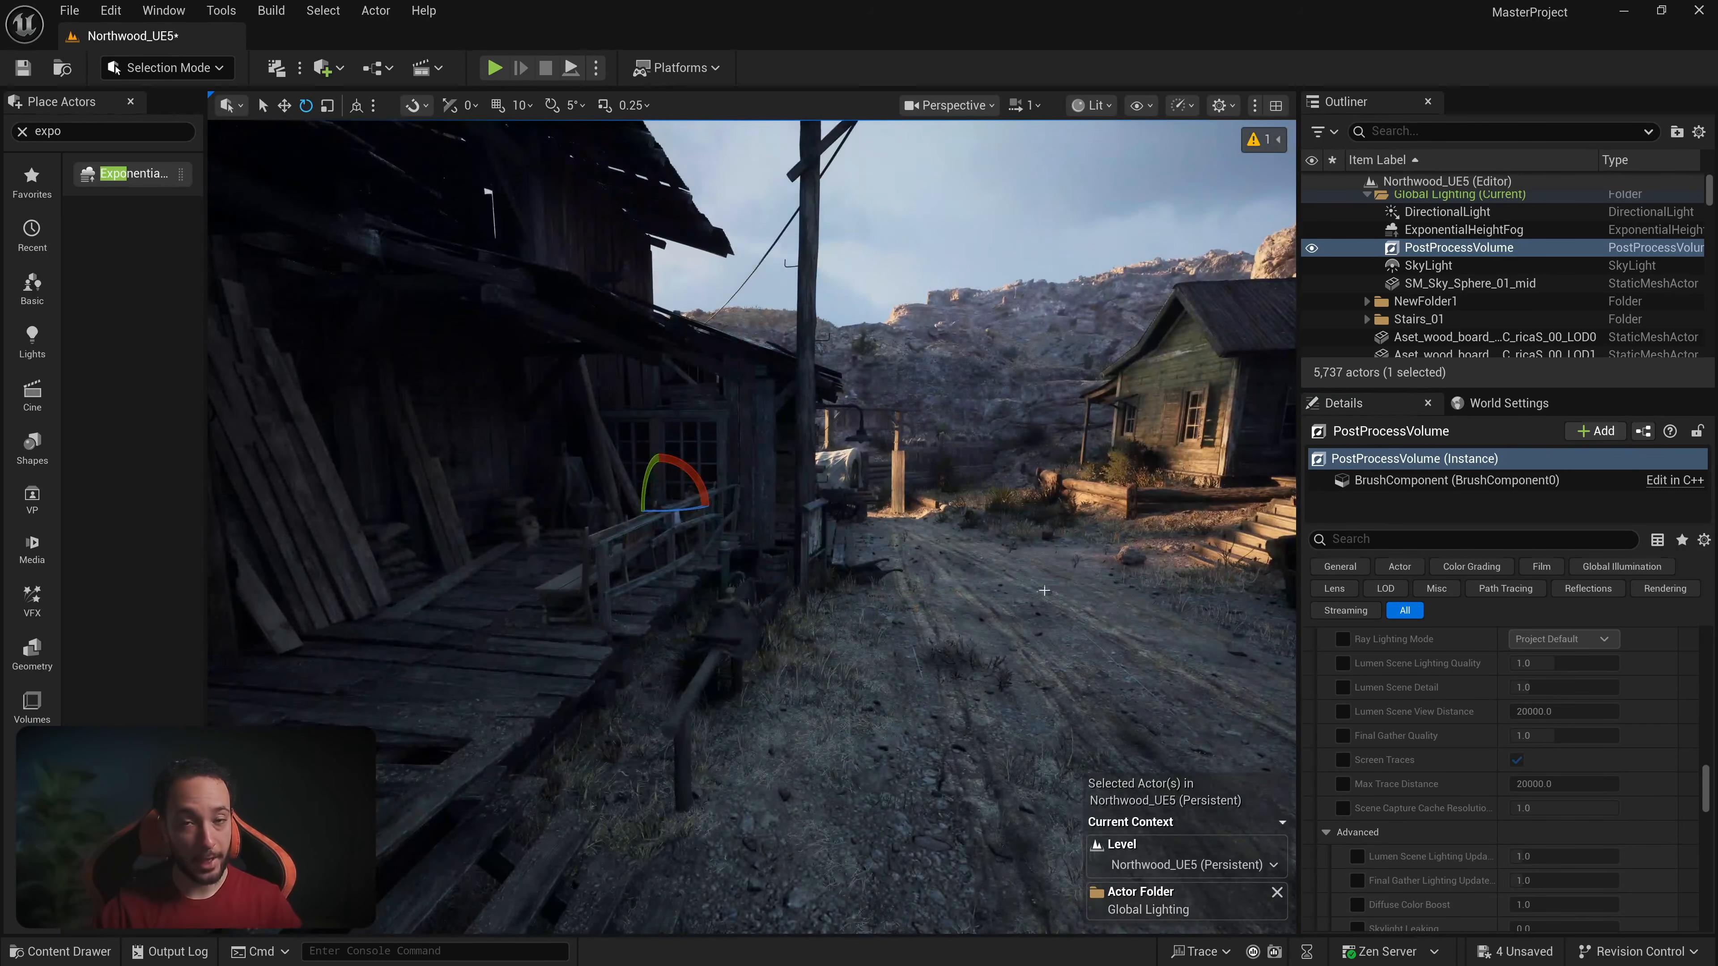
pyautogui.click(1364, 648)
pyautogui.click(1556, 639)
pyautogui.click(1552, 669)
# Step: Compare Hit Lighting with Surface Cache as the Ray Lighting Mode on the shaded porch, ending on Surface Cache
pyautogui.click(1557, 640)
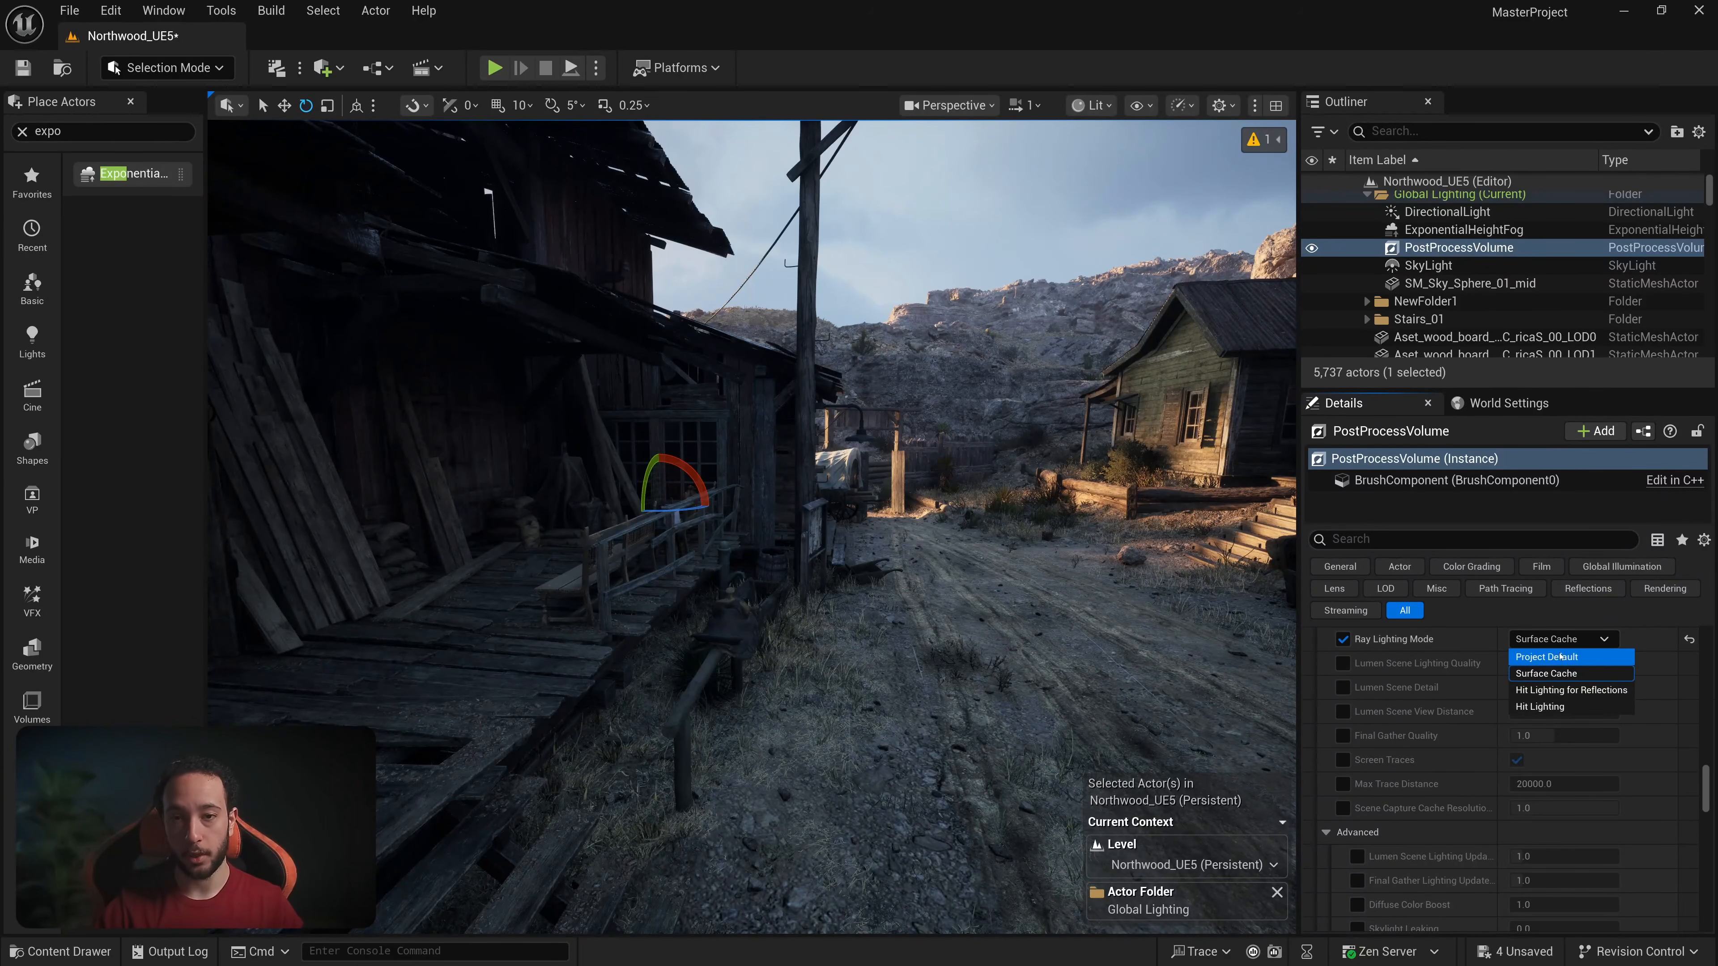
pyautogui.click(1563, 707)
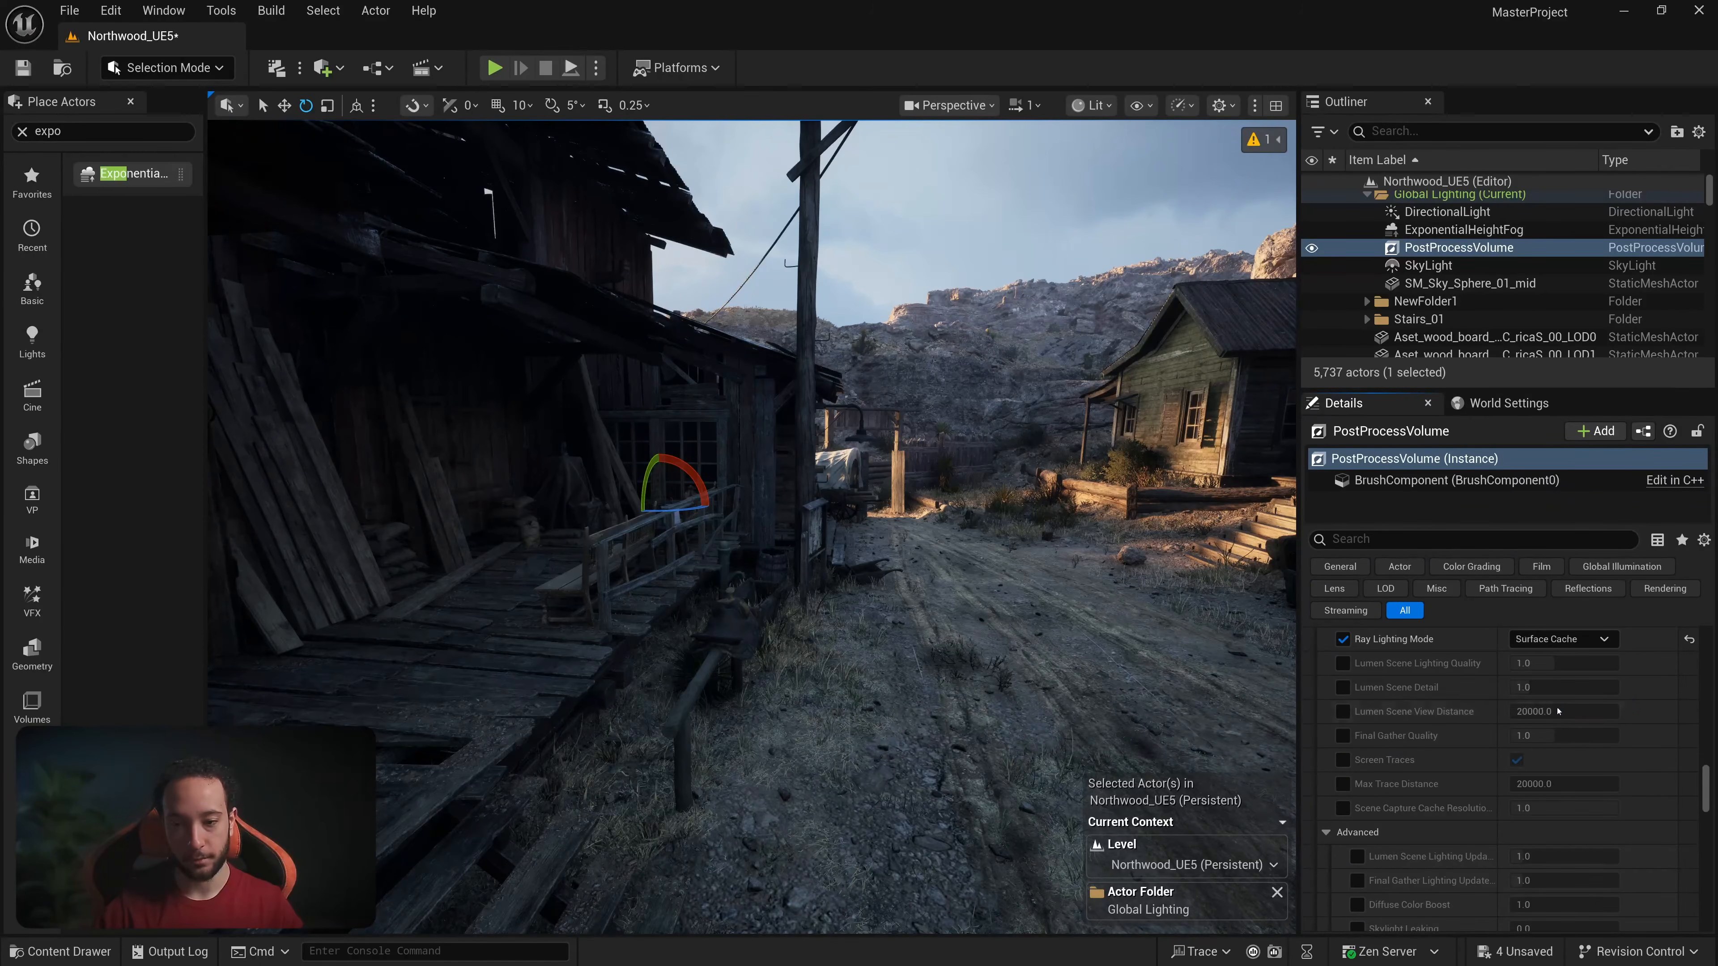
pyautogui.click(1555, 639)
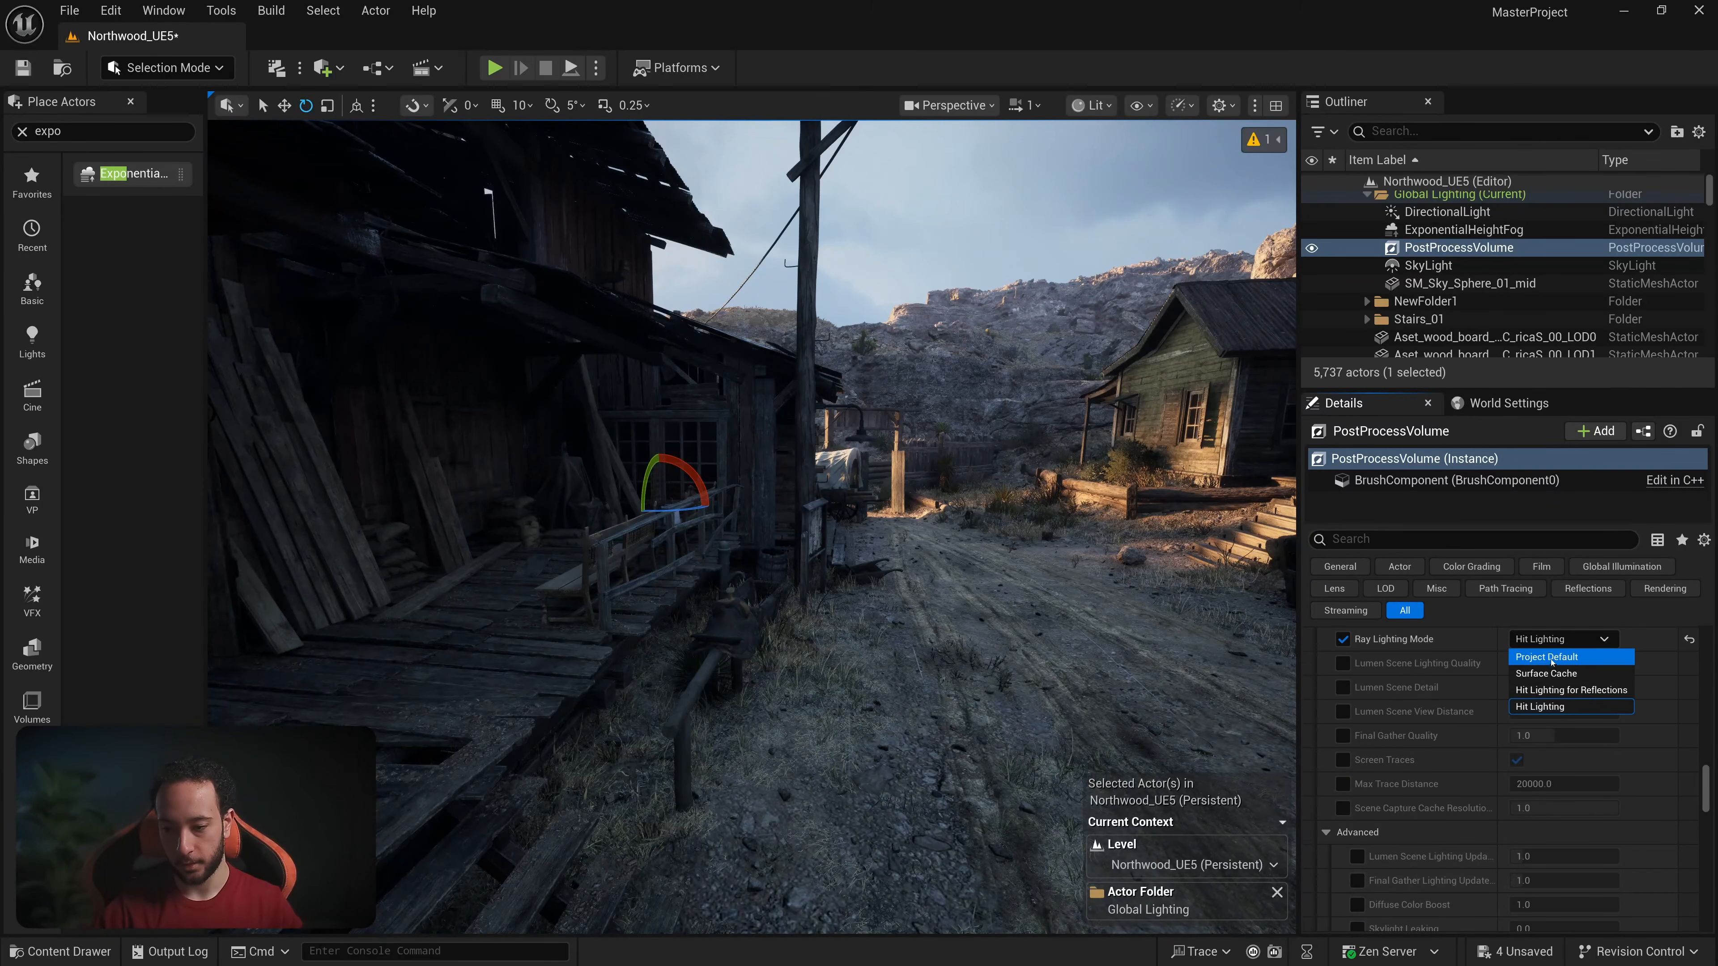
pyautogui.click(1552, 669)
pyautogui.click(1555, 639)
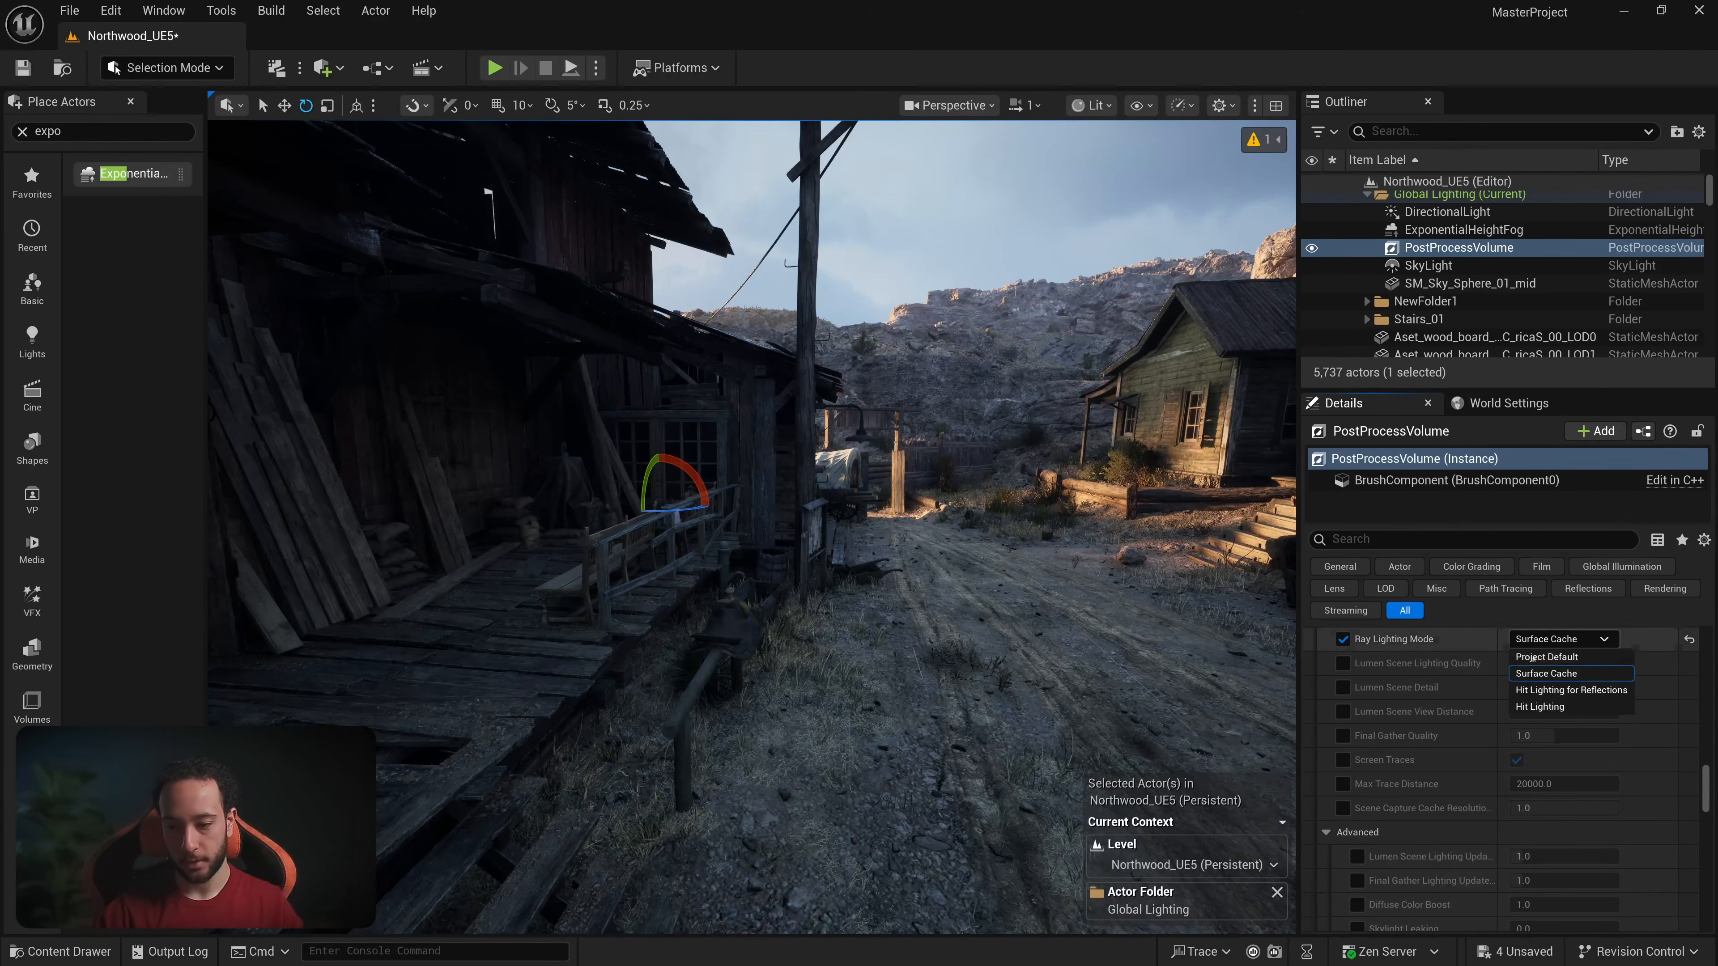
pyautogui.click(1559, 707)
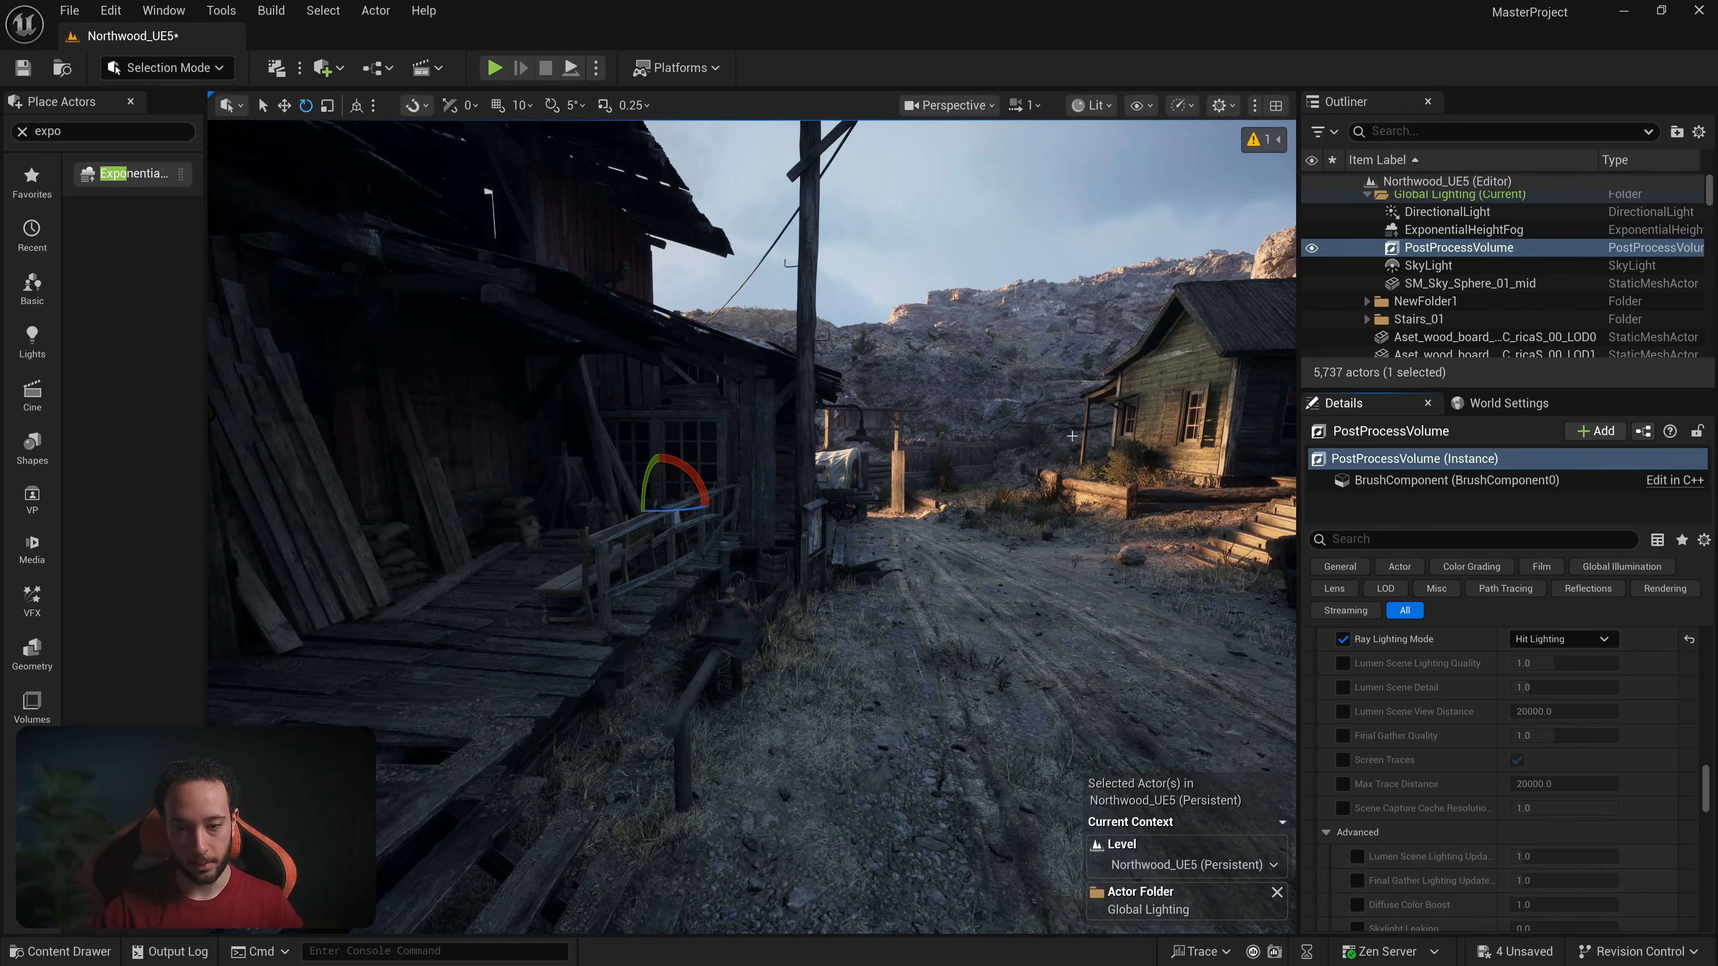
pyautogui.click(1555, 639)
pyautogui.click(1552, 668)
pyautogui.moveTo(1076, 617); pyautogui.dragTo(1149, 593, button='right')
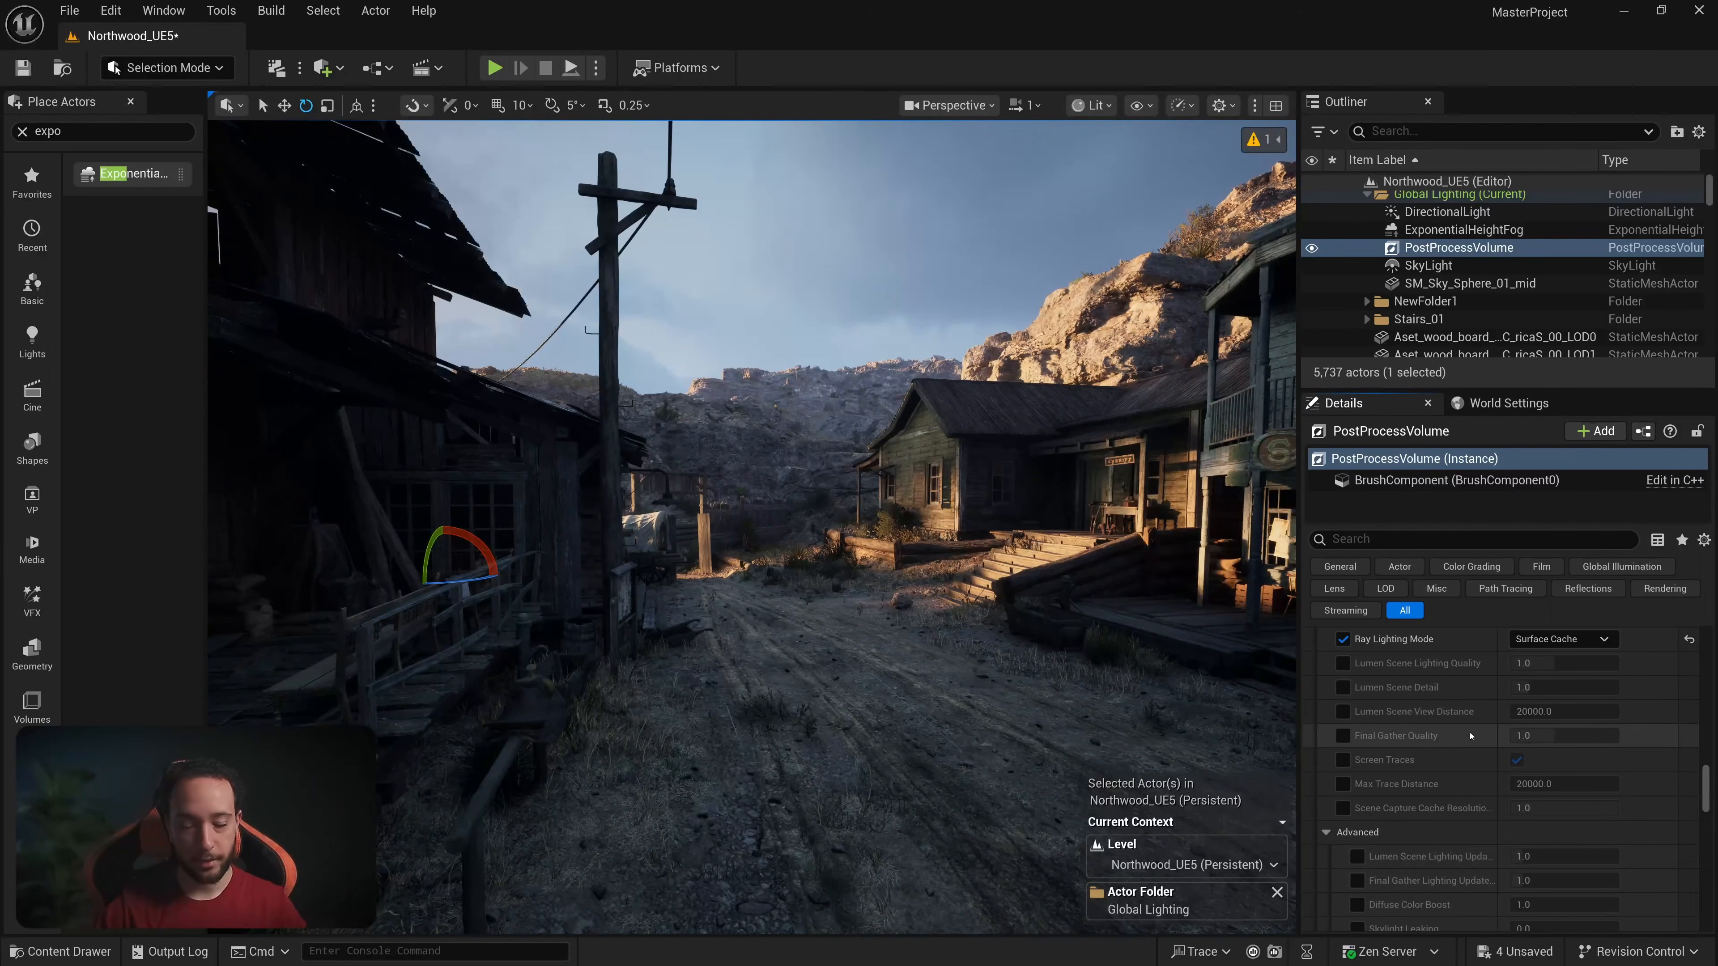
# Step: Override the PostProcessVolume's Lumen Diffuse Color Boost and set it to 4 while viewing the barn porch in Lumen Scene view
pyautogui.scroll(-5, 1519, 710)
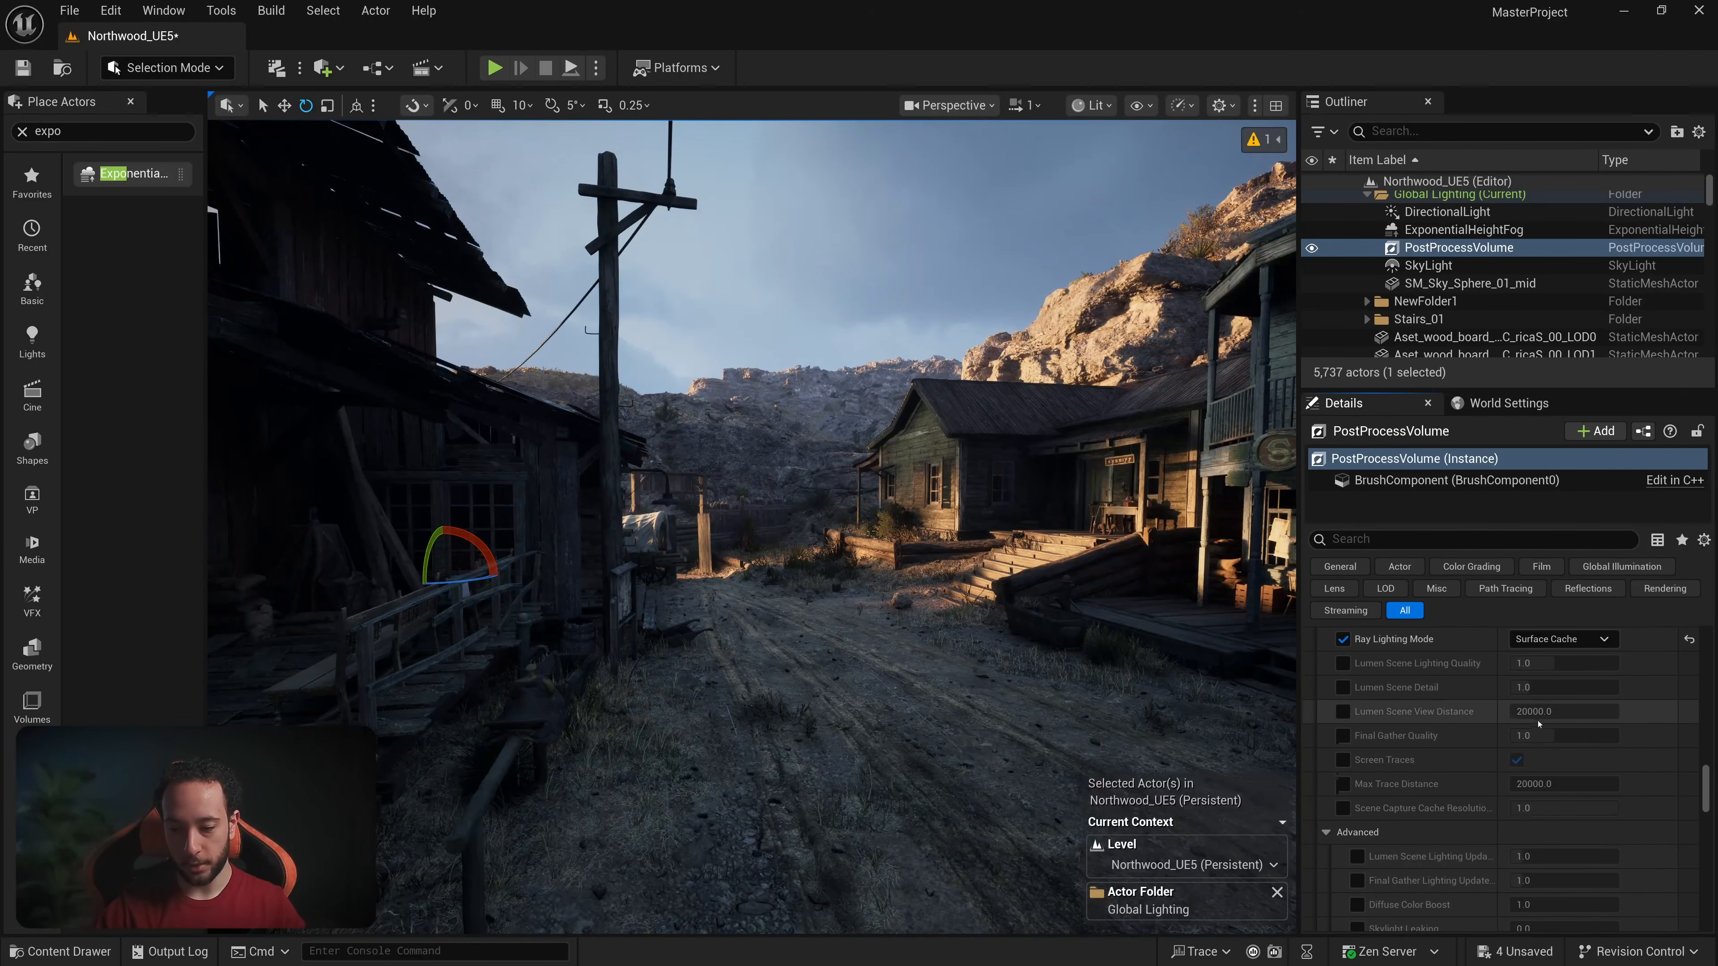
pyautogui.click(1357, 725)
pyautogui.moveTo(1015, 528); pyautogui.dragTo(801, 527, button='right')
pyautogui.click(1102, 109)
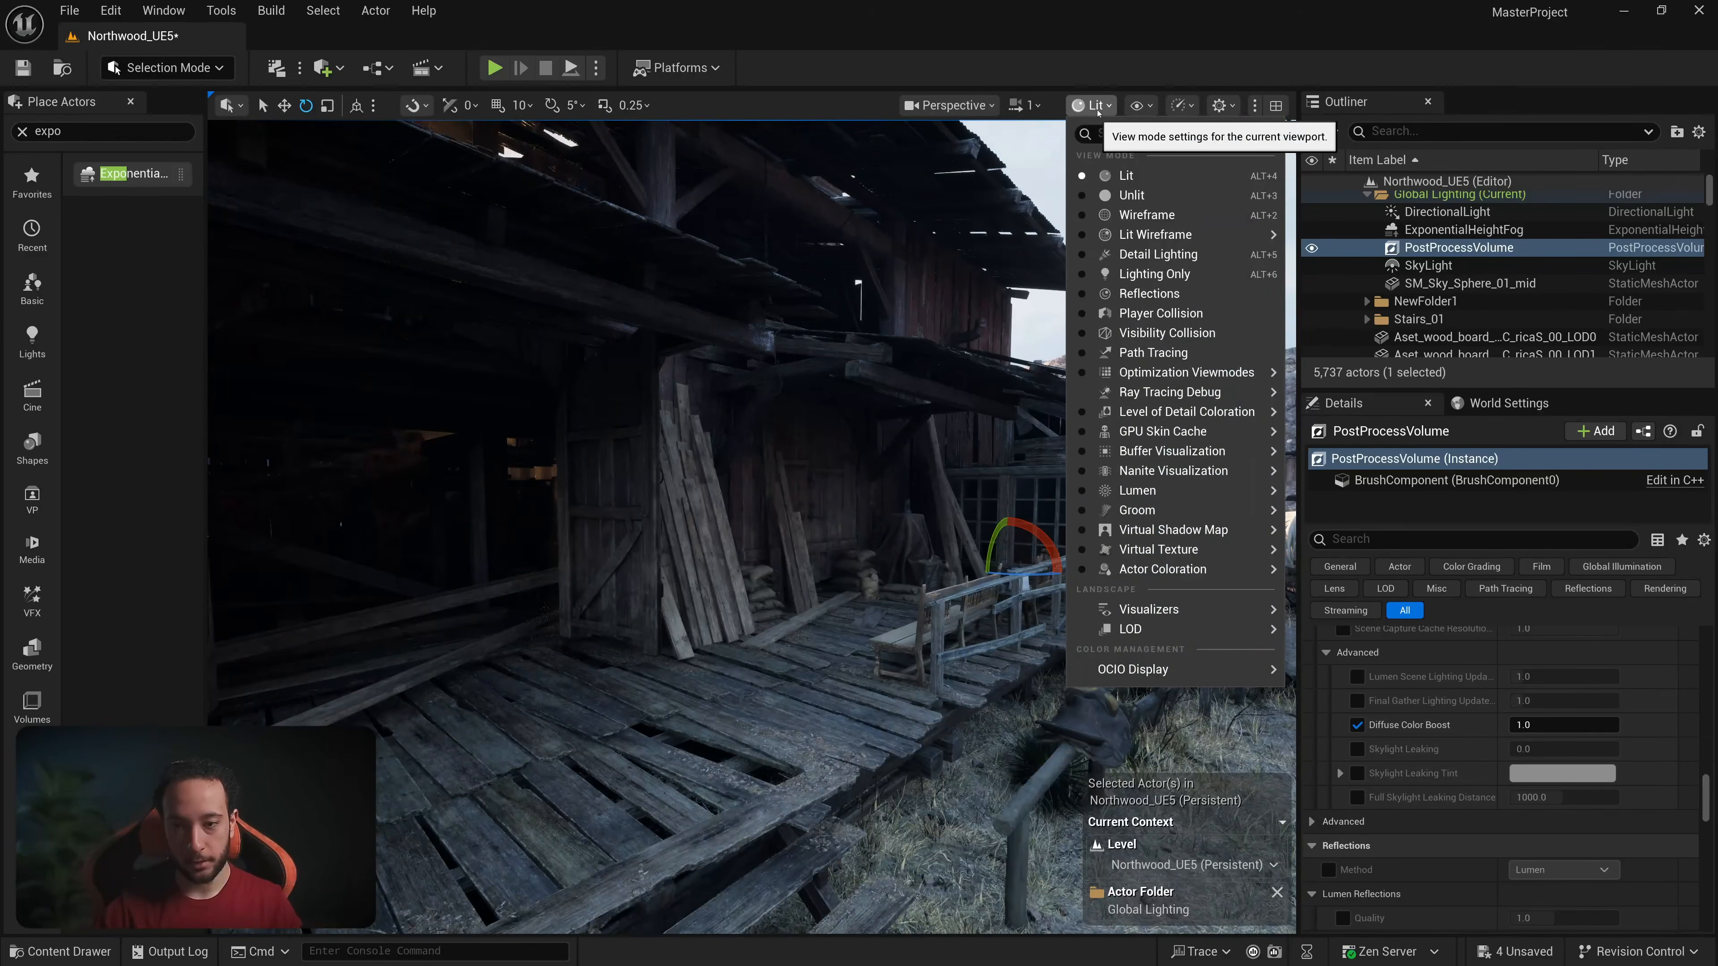
pyautogui.moveTo(1217, 491)
pyautogui.click(1353, 571)
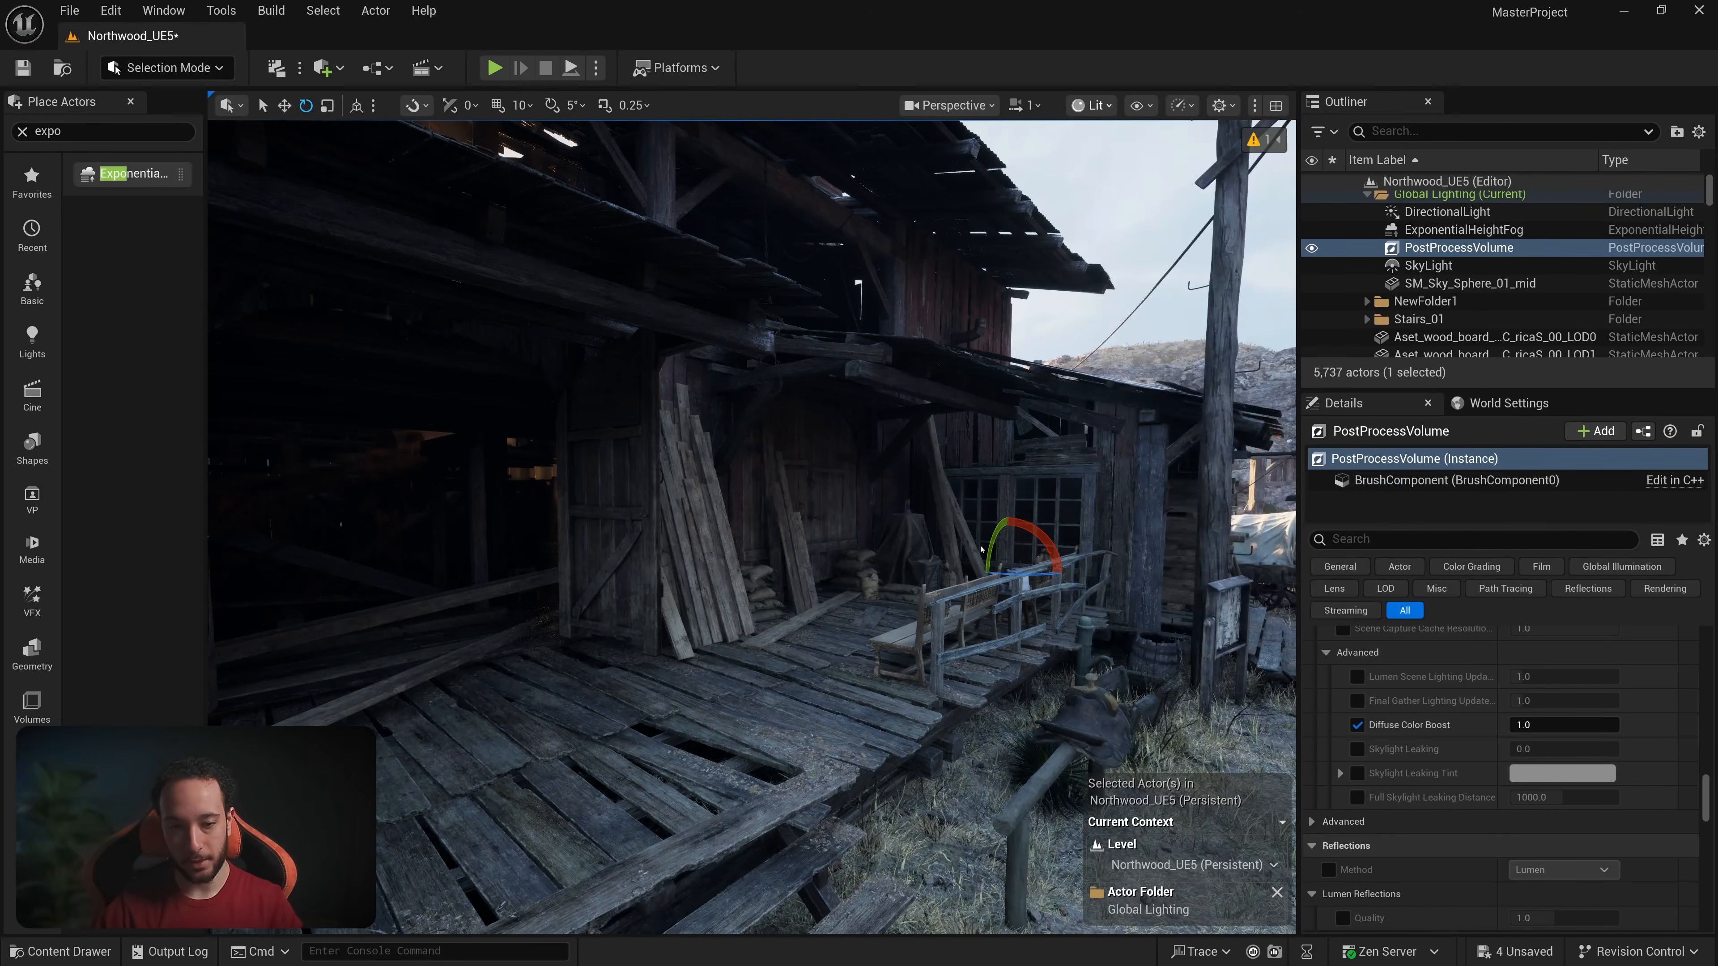
pyautogui.click(1555, 724)
pyautogui.write('4')
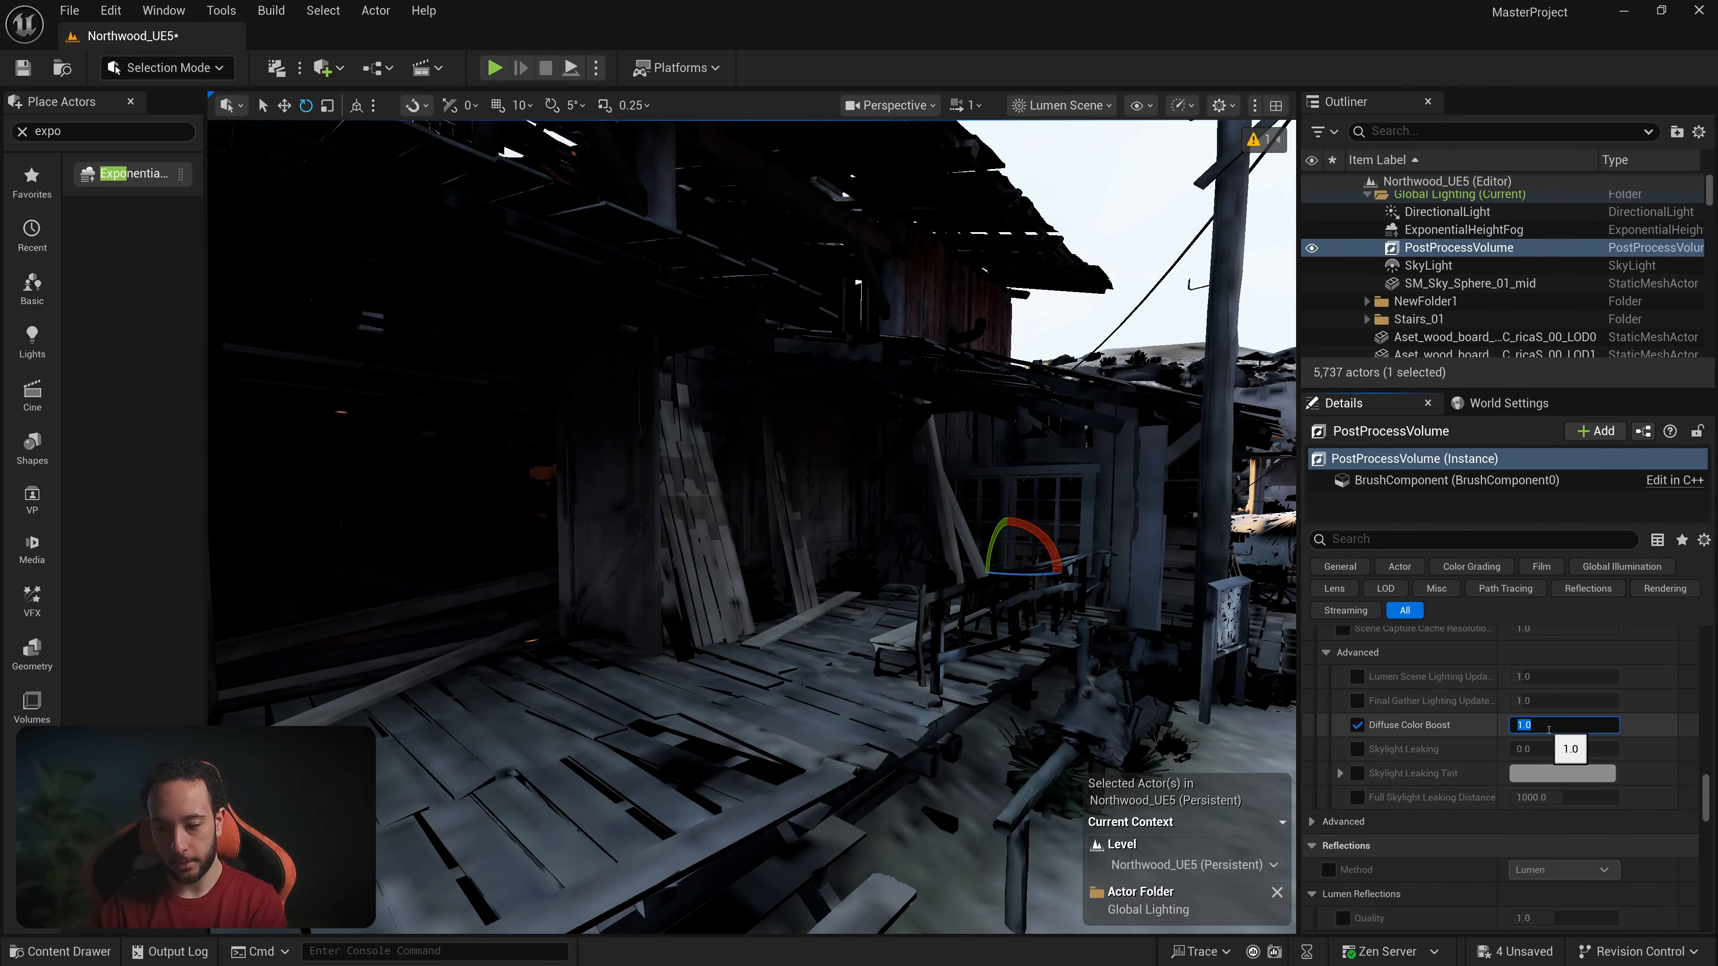
pyautogui.press('Return')
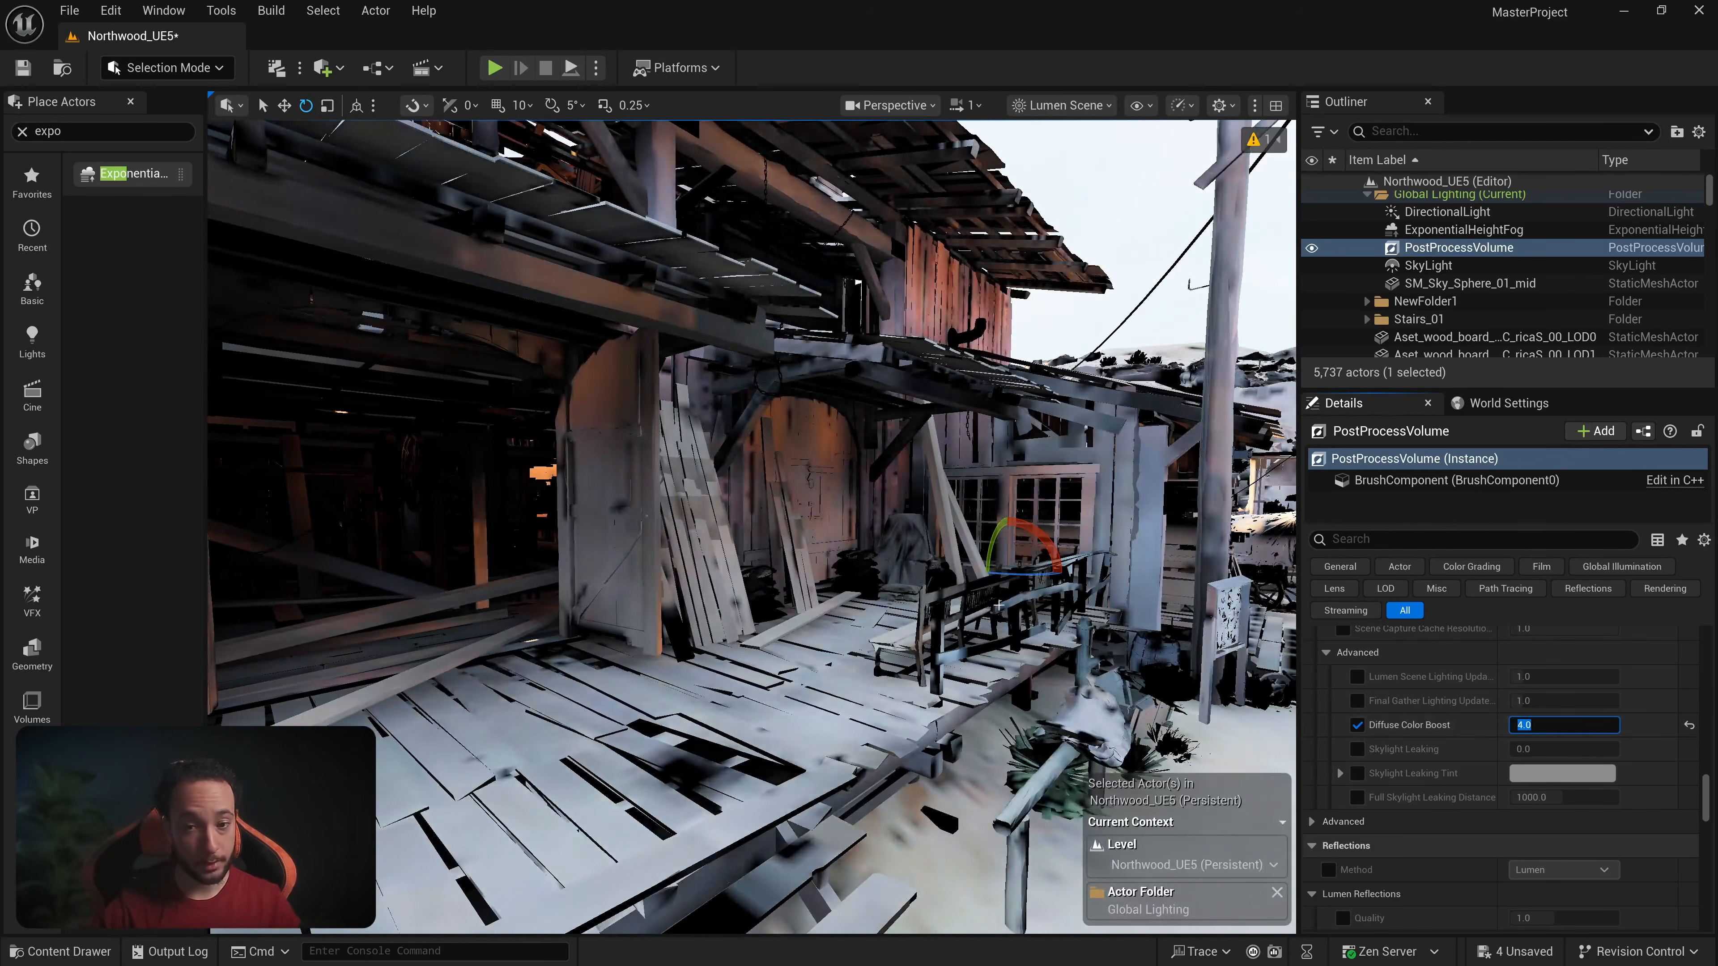
# Step: Return to Lit view, compare Diffuse Color Boost values of 4 and 1 on the barn porch, and set it to 1.8
pyautogui.moveTo(1206, 540); pyautogui.dragTo(1326, 540, button='right')
pyautogui.hotkey('alt', '4')
pyautogui.moveTo(1134, 528); pyautogui.dragTo(1107, 520, button='right')
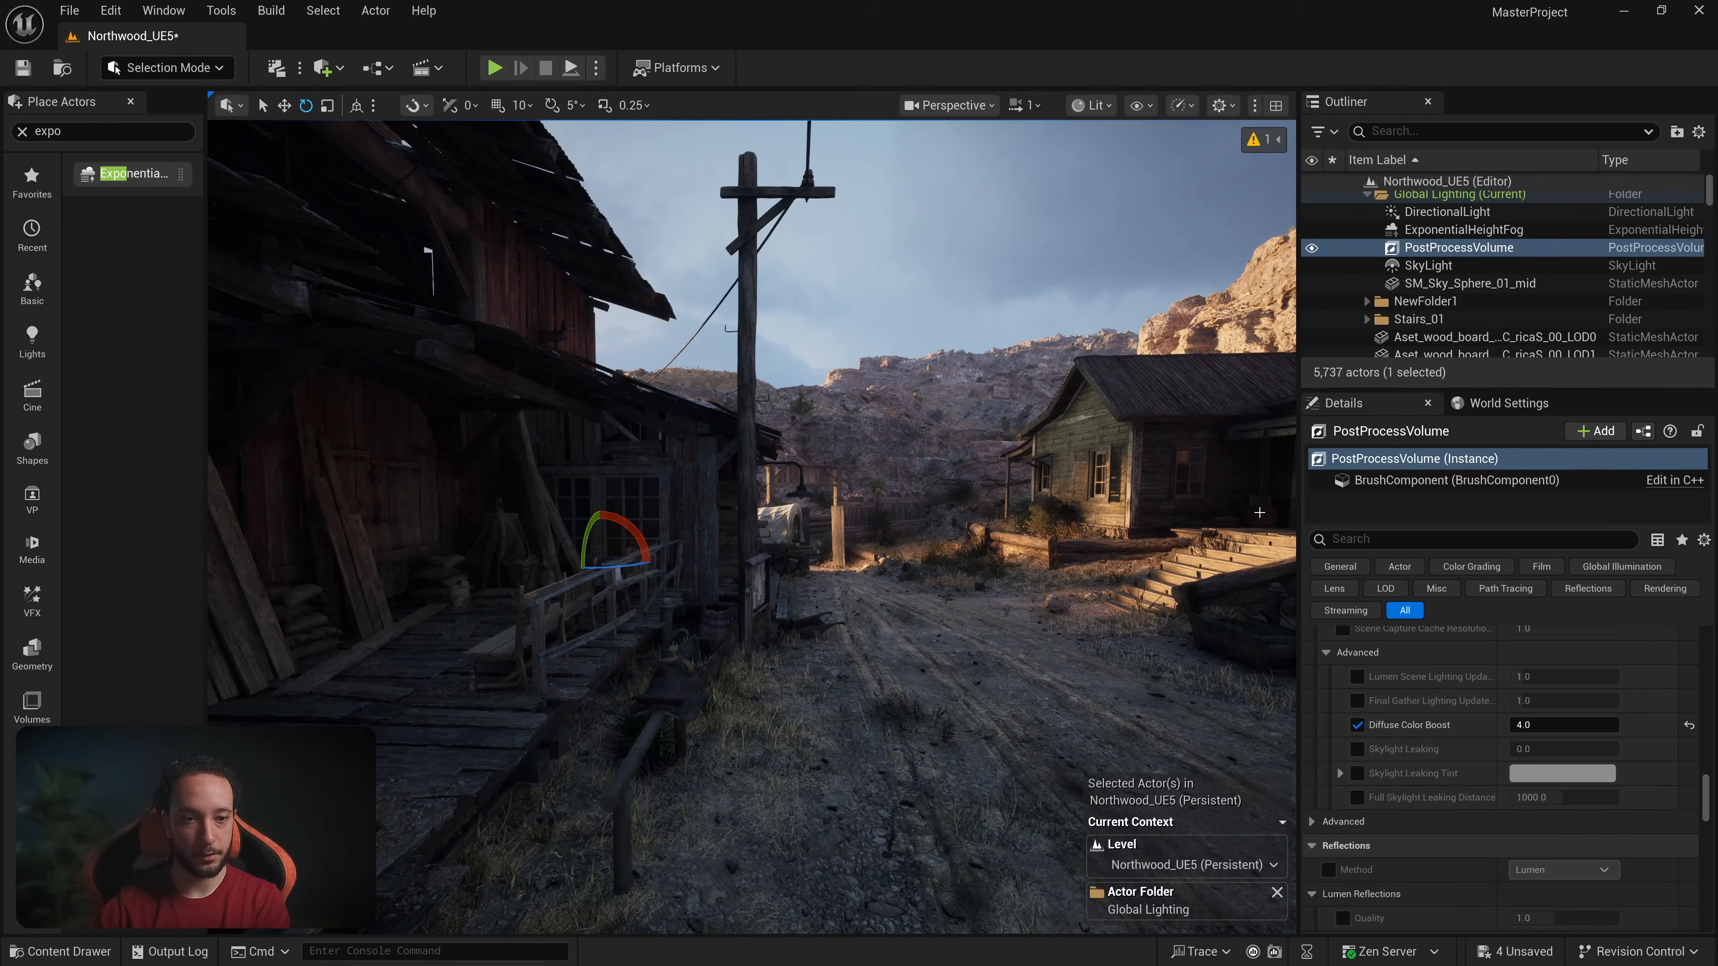
pyautogui.moveTo(1014, 541); pyautogui.dragTo(994, 542, button='right')
pyautogui.click(1530, 725)
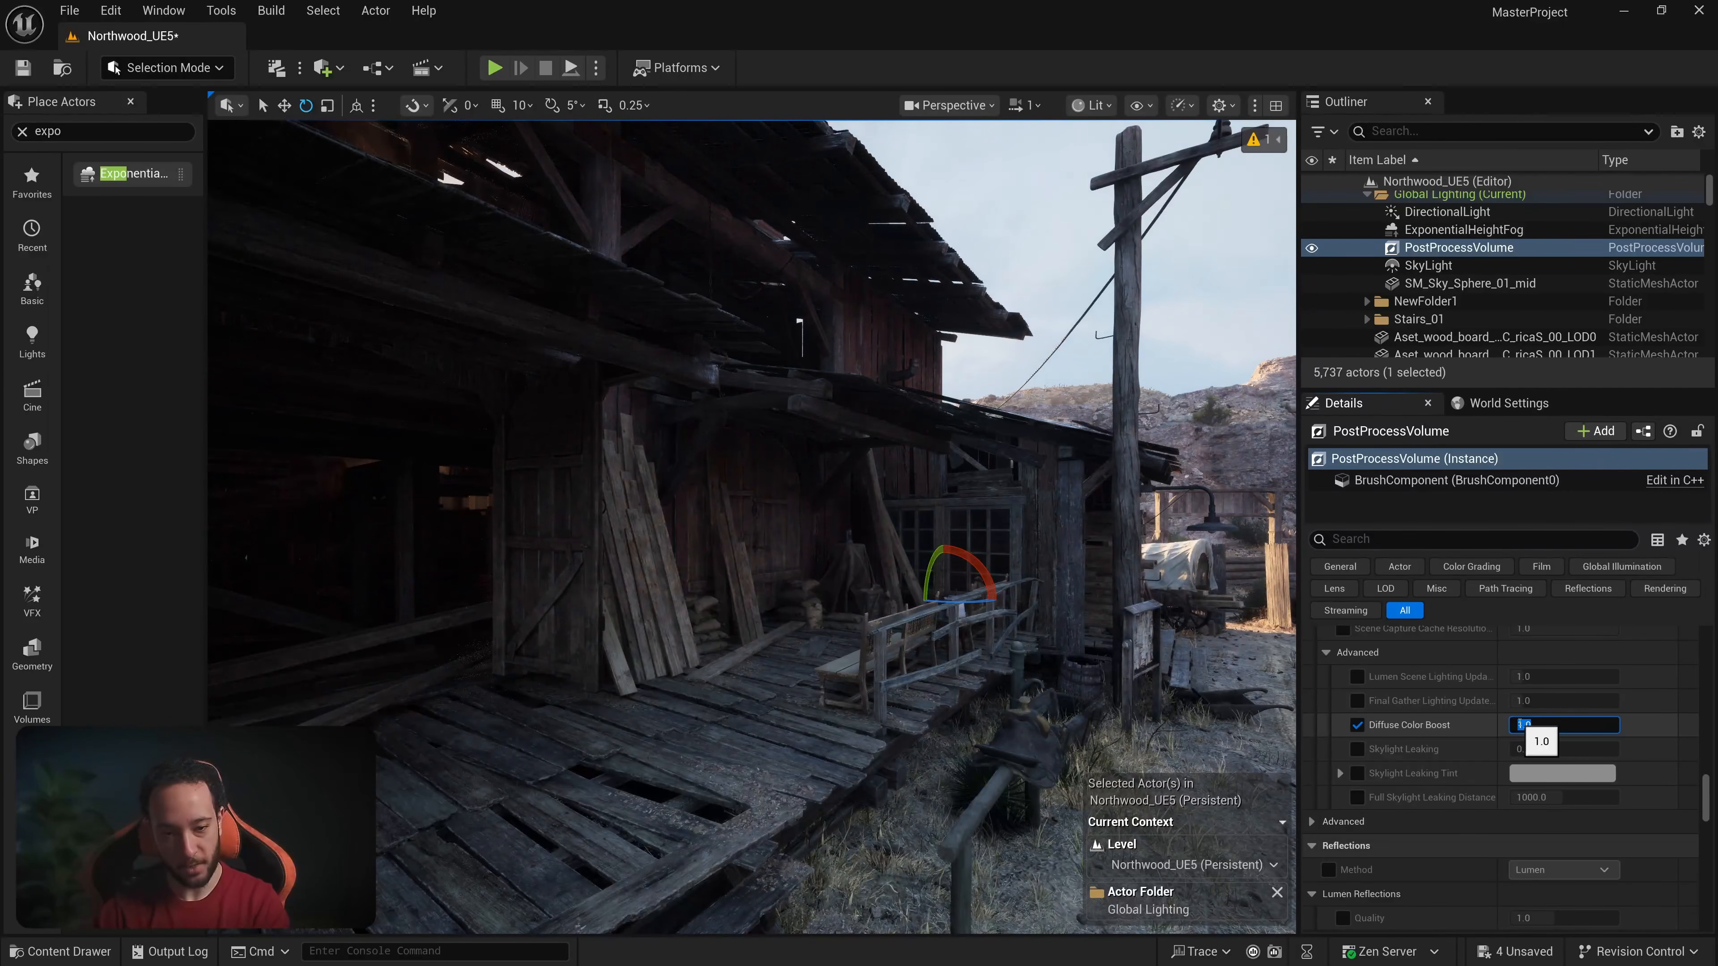
pyautogui.write('4')
pyautogui.moveTo(808, 568); pyautogui.dragTo(870, 567, button='right')
pyautogui.moveTo(1380, 725)
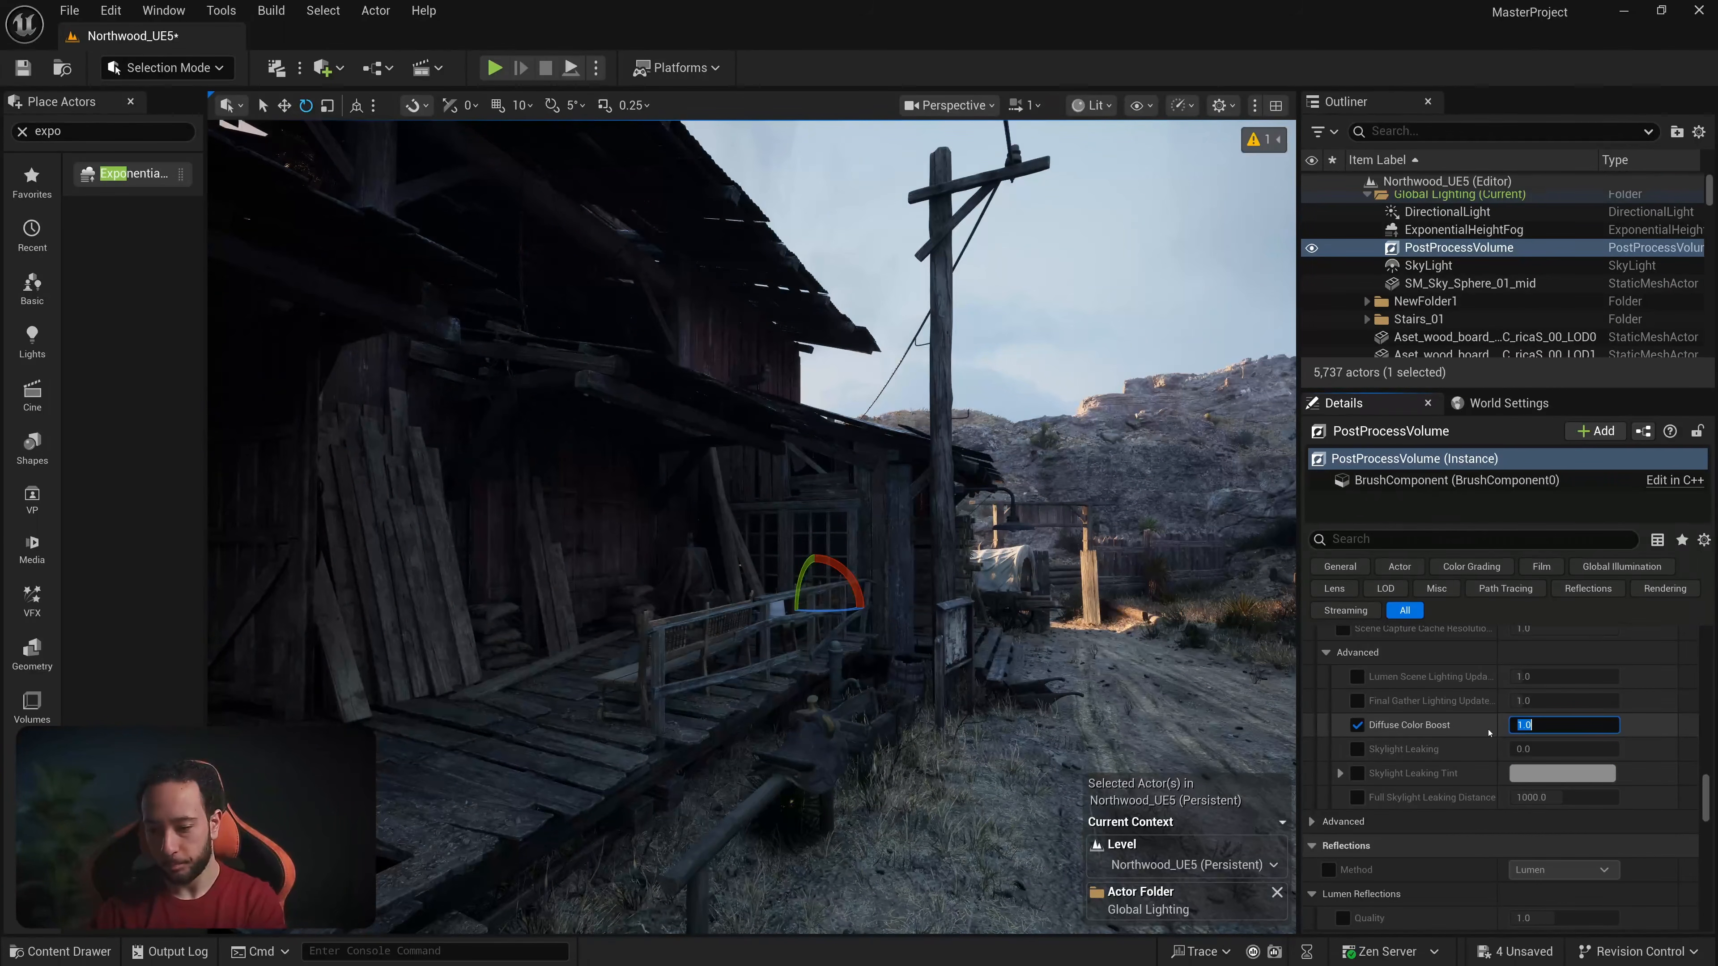
pyautogui.press('Return')
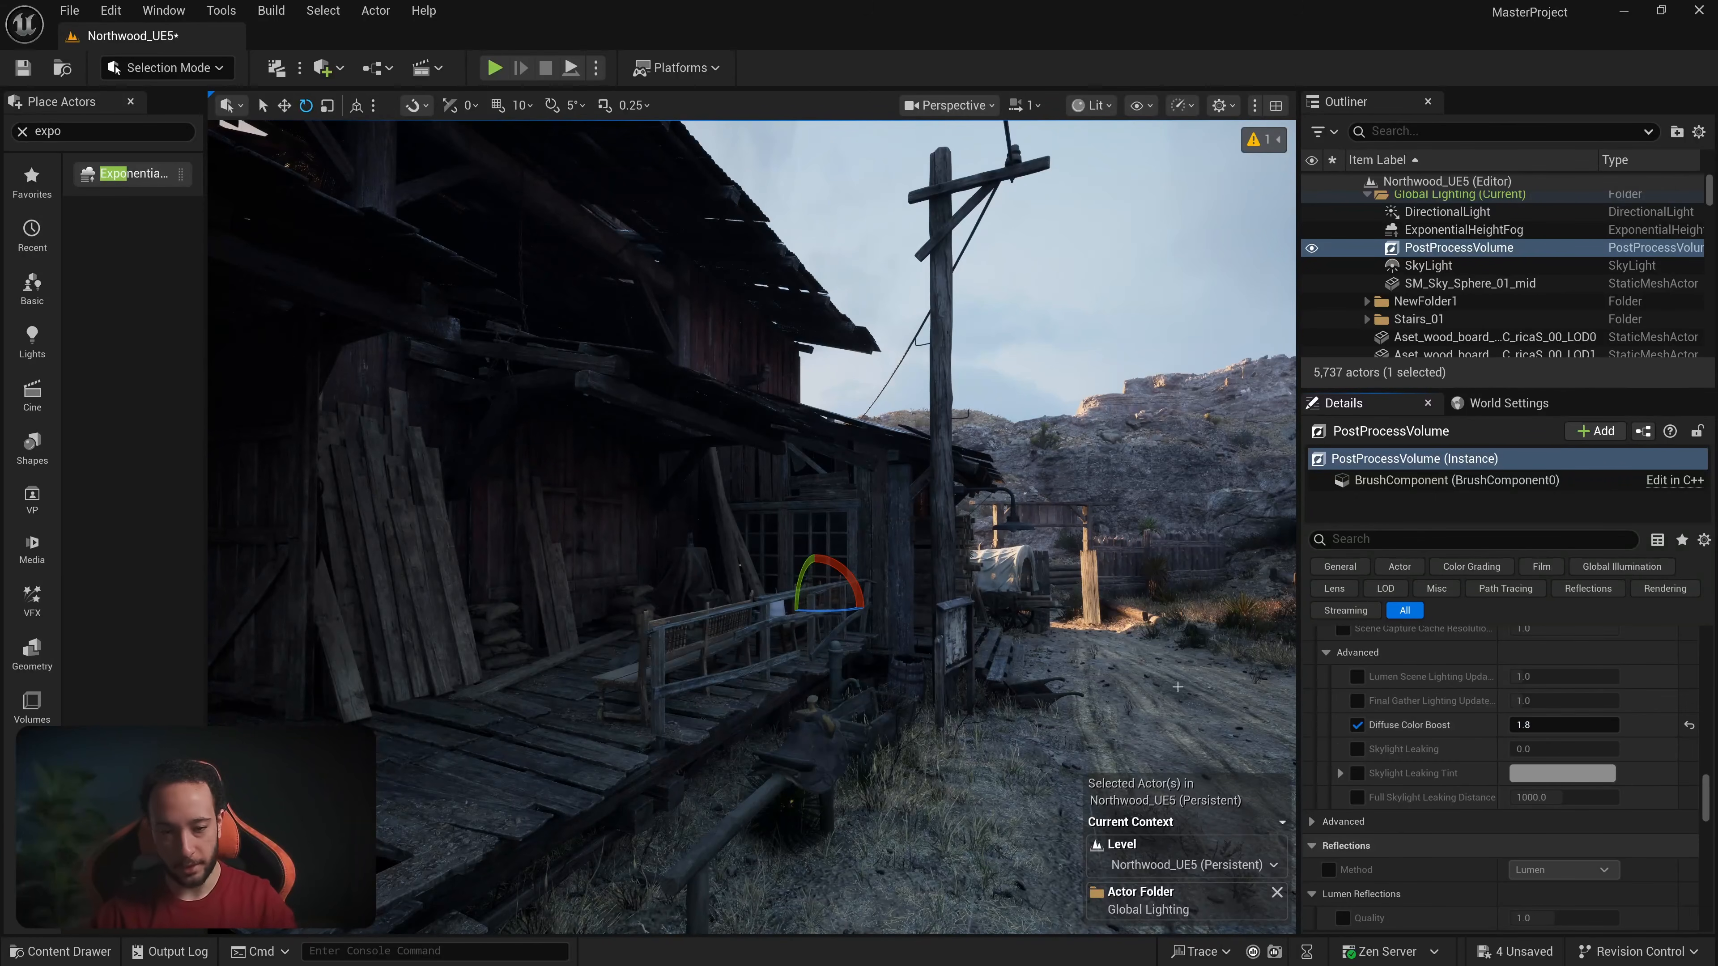
pyautogui.moveTo(902, 615); pyautogui.dragTo(961, 597, button='right')
# Step: Override Skylight Leaking and try values of 0.02 and 0.1 inside the dark barn
pyautogui.scroll(-1, 1451, 751)
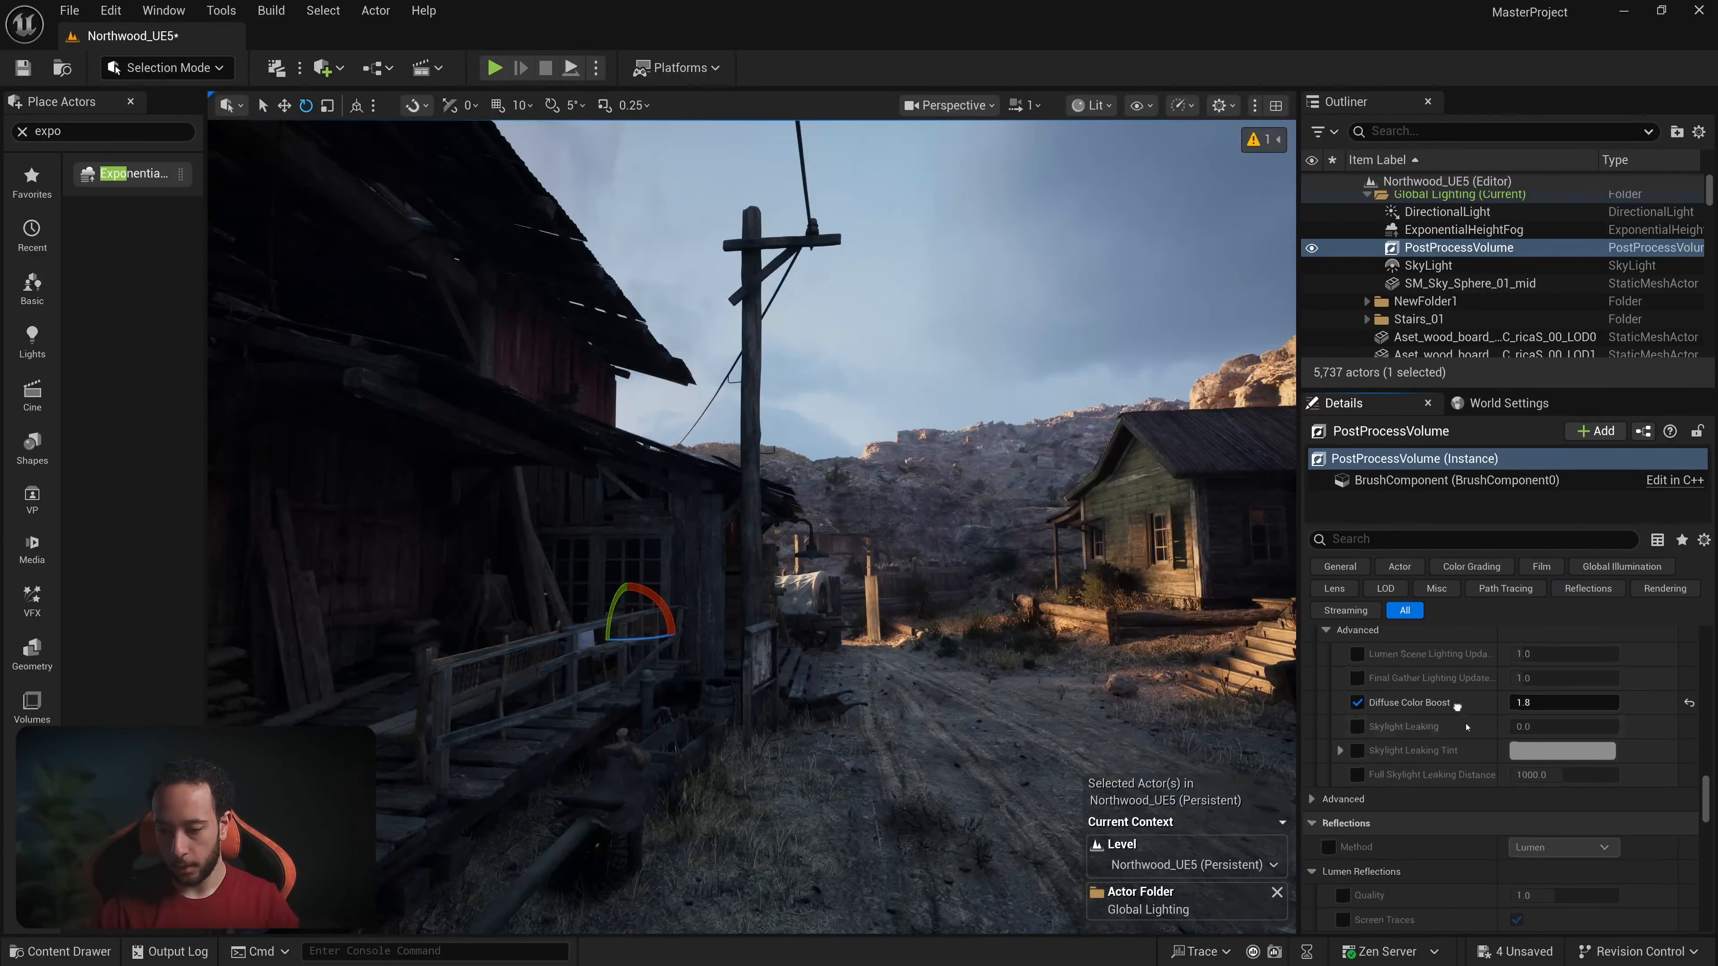
pyautogui.click(1357, 721)
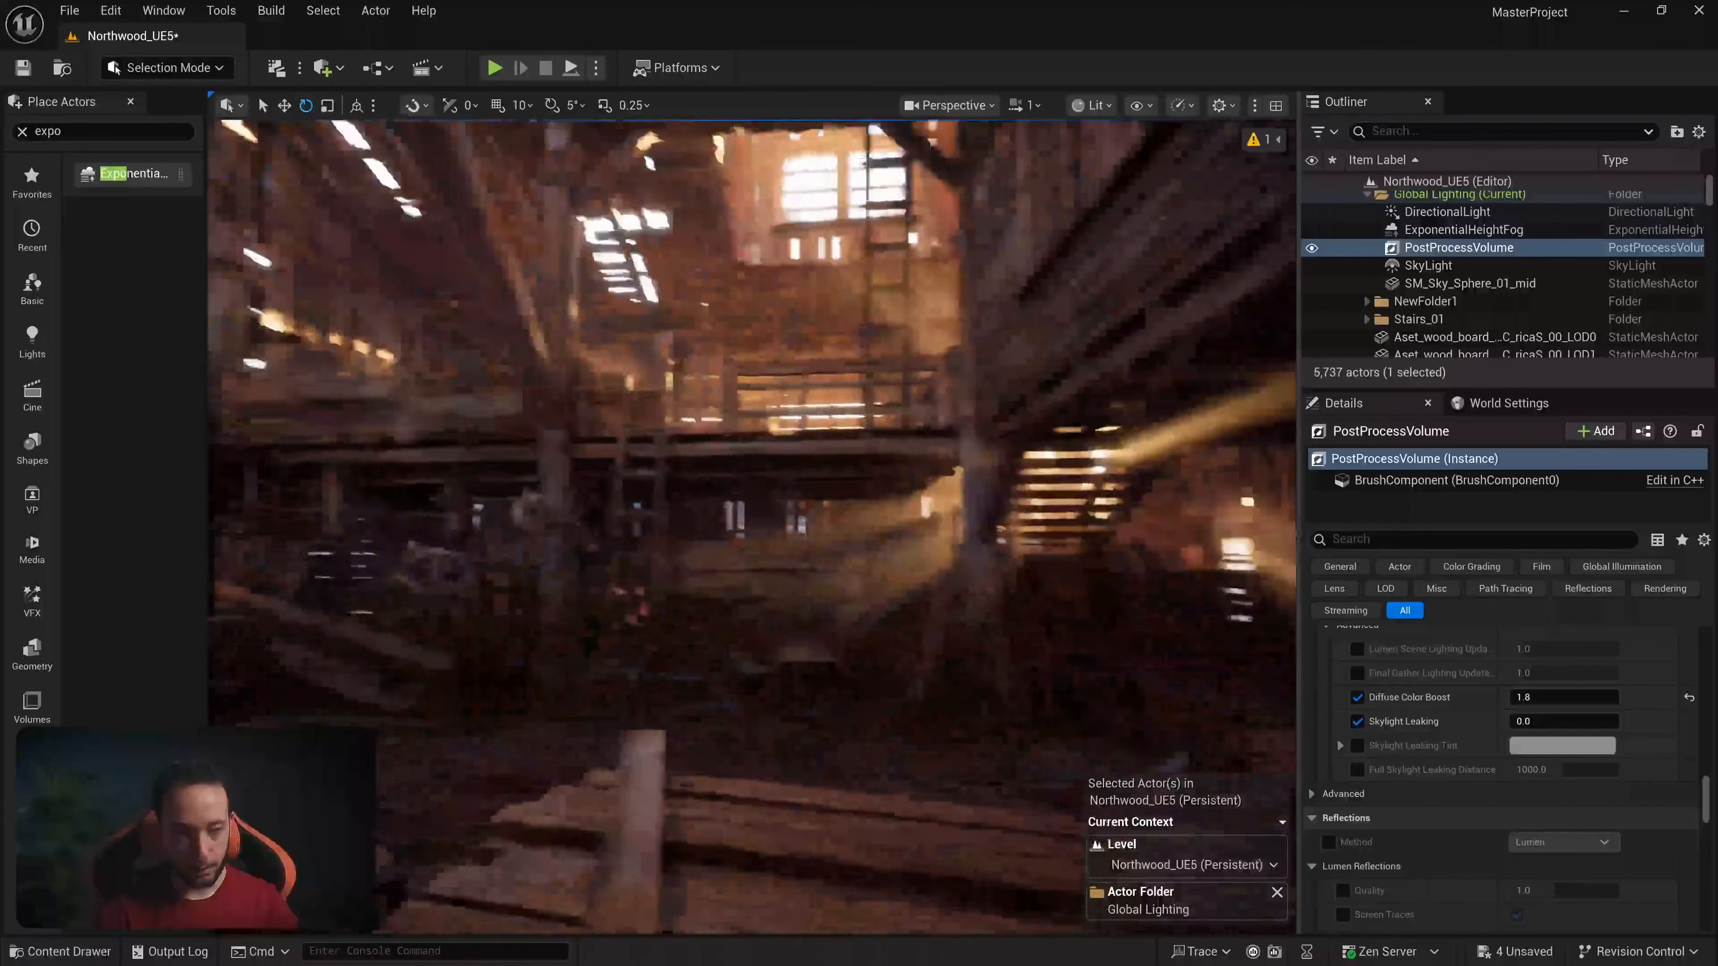
pyautogui.moveTo(960, 597); pyautogui.dragTo(893, 595, button='right')
pyautogui.moveTo(1554, 720); pyautogui.dragTo(1630, 721)
pyautogui.moveTo(1014, 609); pyautogui.dragTo(663, 603, button='right')
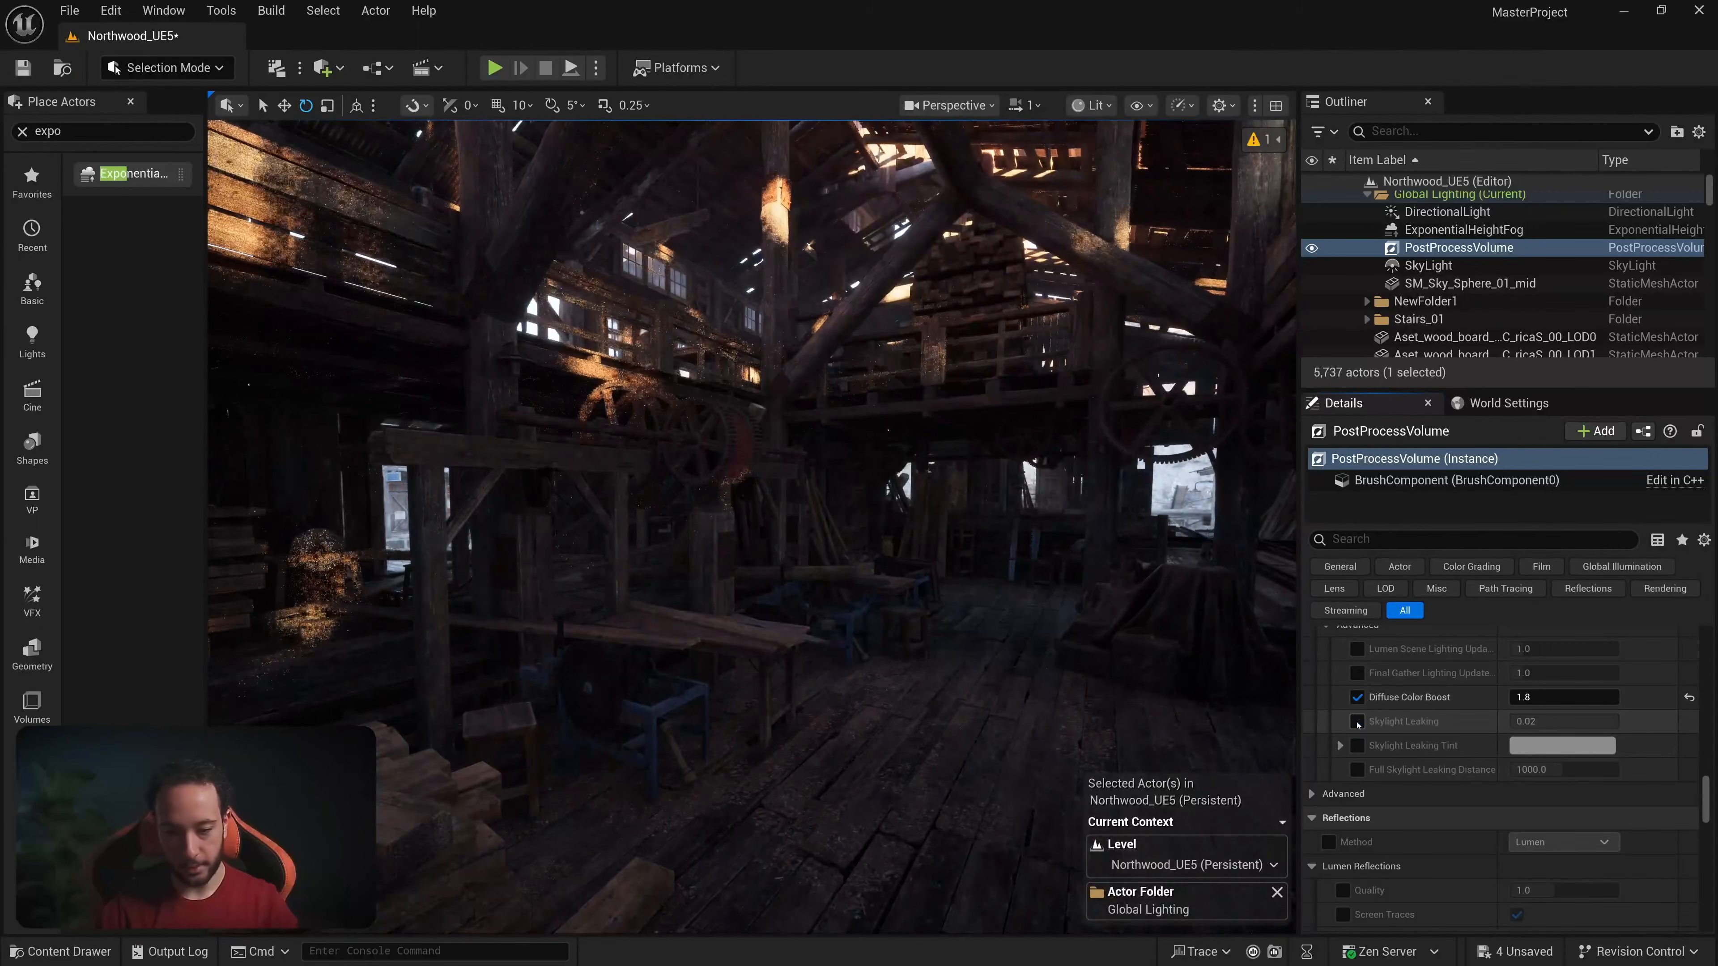
pyautogui.click(1549, 721)
pyautogui.write('0.1')
pyautogui.press('Return')
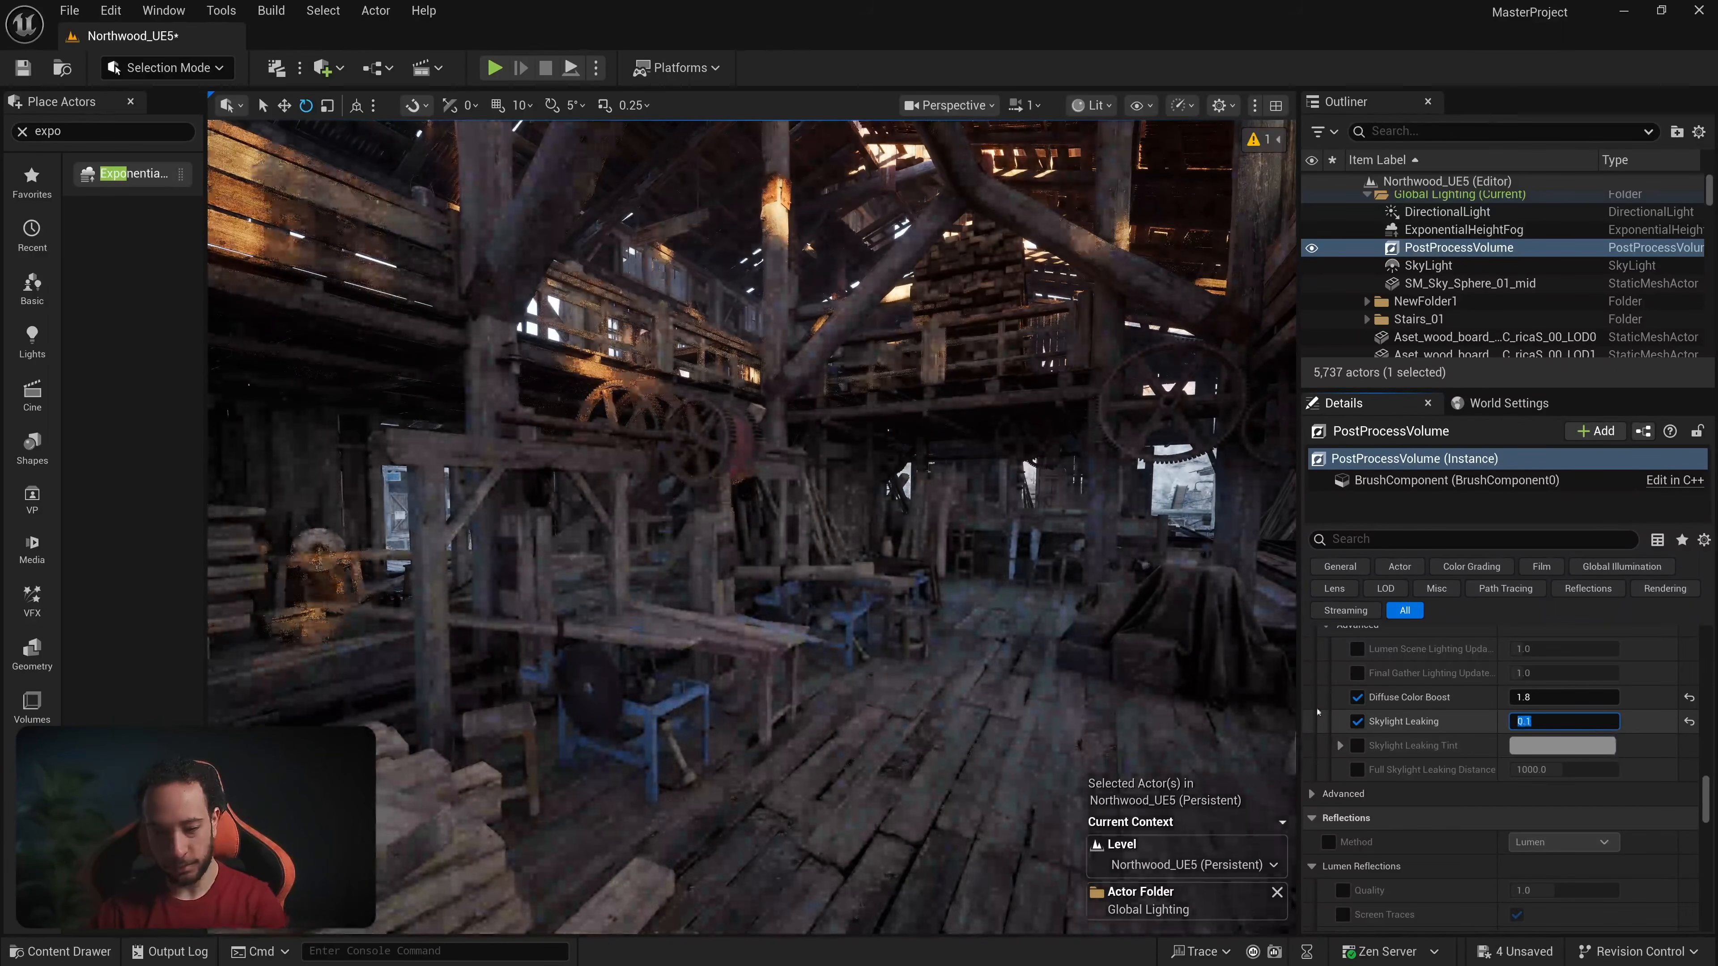
# Step: Compare the barn interior with and without Skylight Leaking, reset it to 0 and disable its override
pyautogui.click(1358, 723)
pyautogui.click(1358, 723)
pyautogui.moveTo(947, 575); pyautogui.dragTo(1109, 575, button='right')
pyautogui.click(1688, 721)
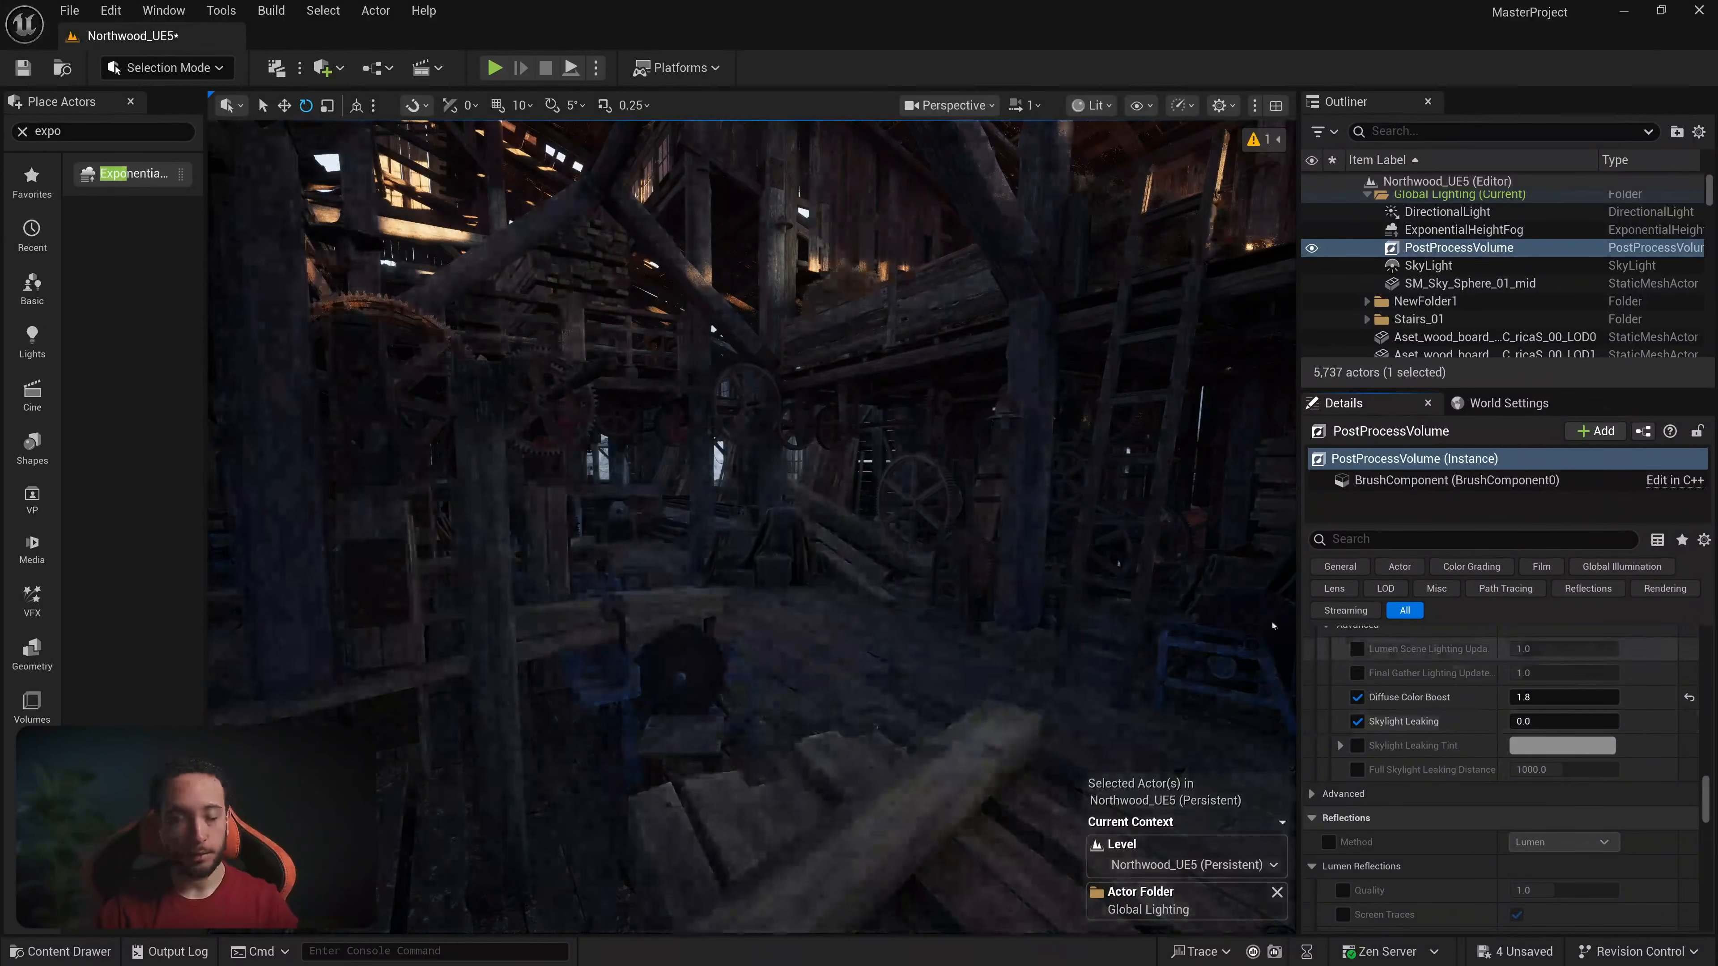
pyautogui.moveTo(980, 541); pyautogui.dragTo(879, 519, button='right')
pyautogui.press('w')
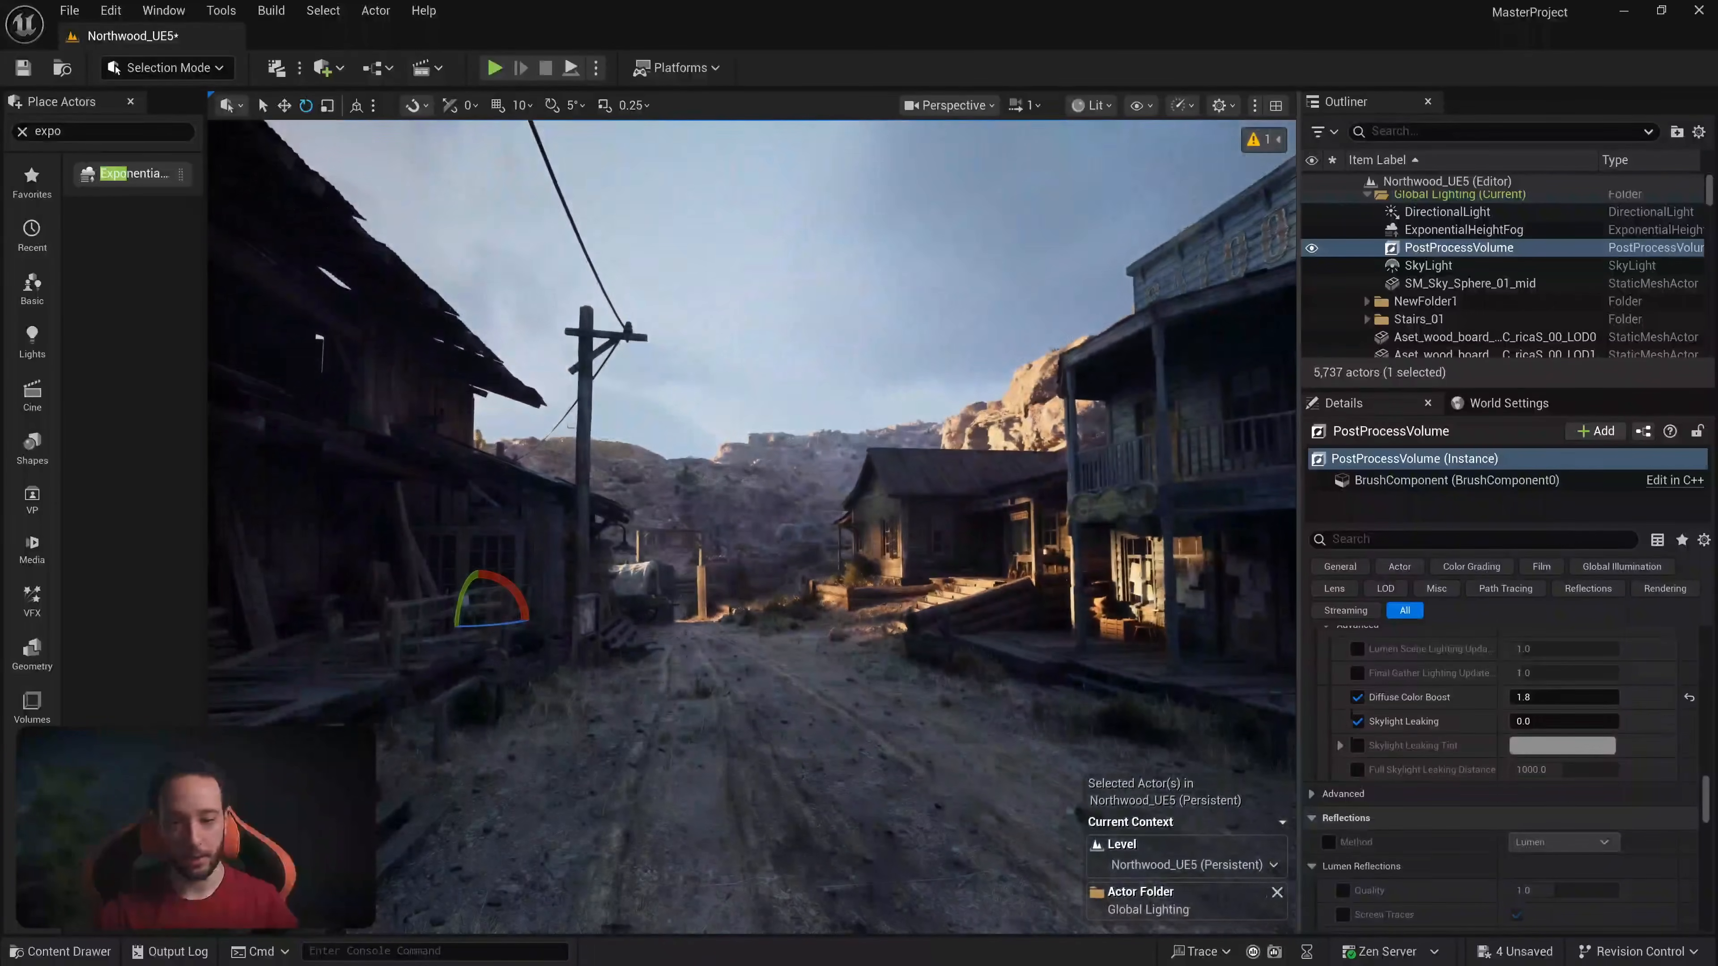
pyautogui.click(1357, 721)
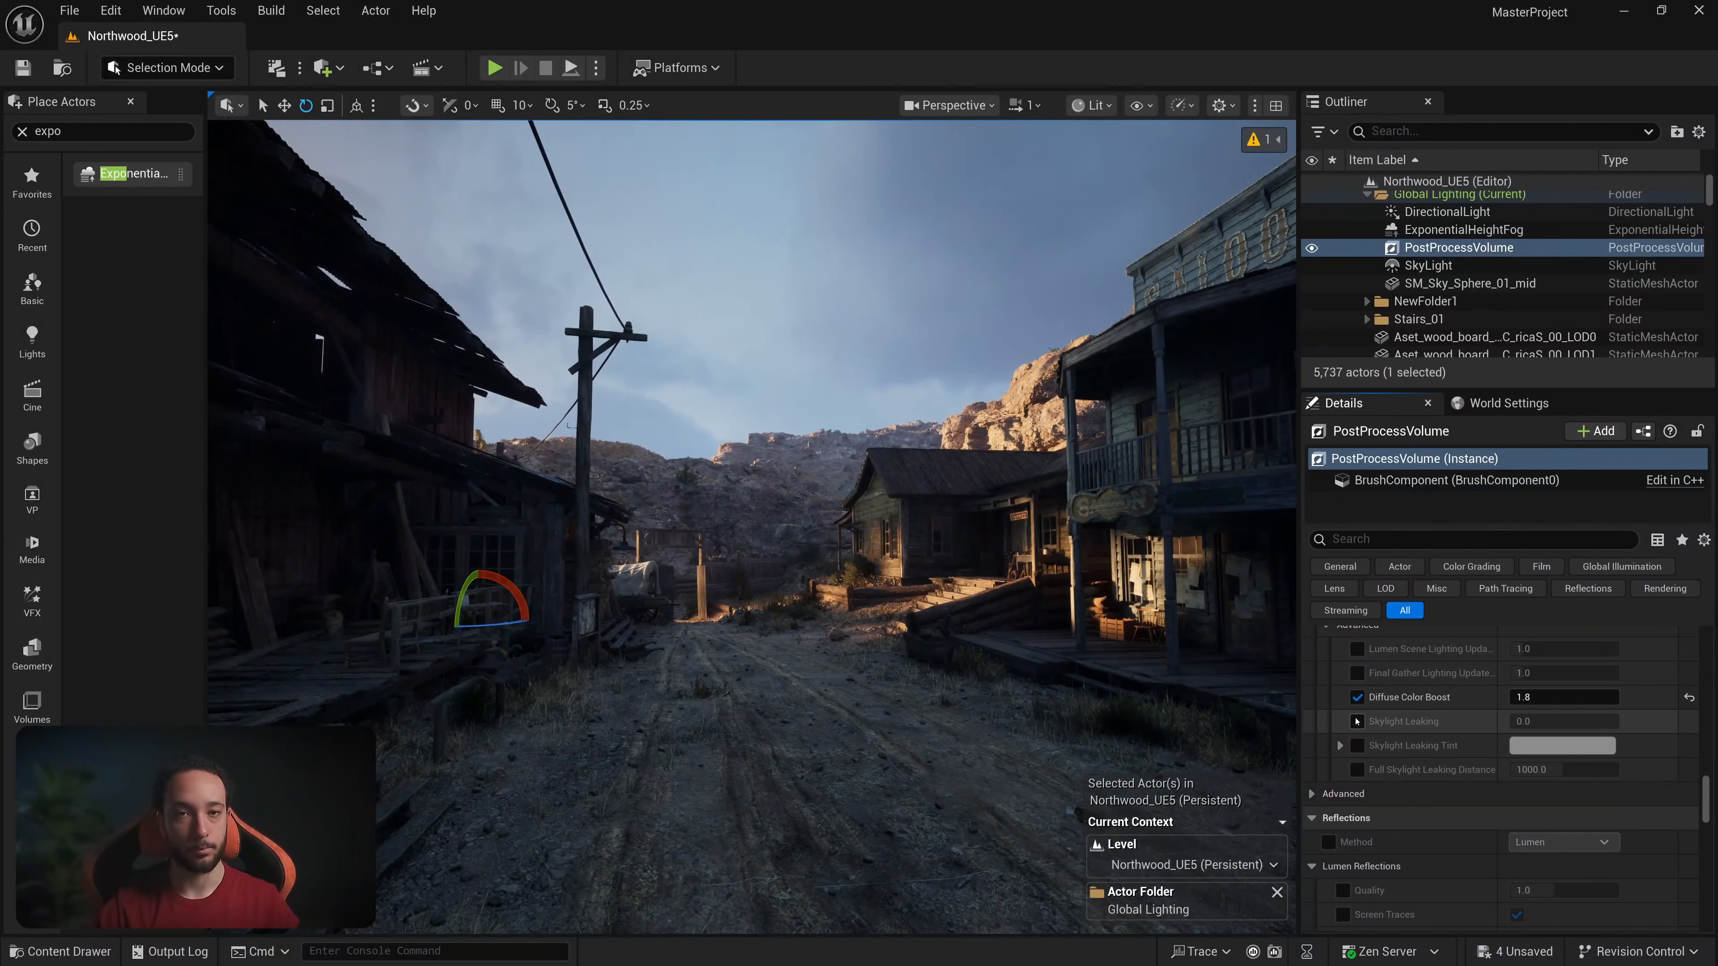
# Step: Set the PostProcessVolume's Film Grain Intensity to 1 and its Film Grain Intensity Midtones to 0.5
pyautogui.moveTo(993, 615); pyautogui.dragTo(886, 635, button='right')
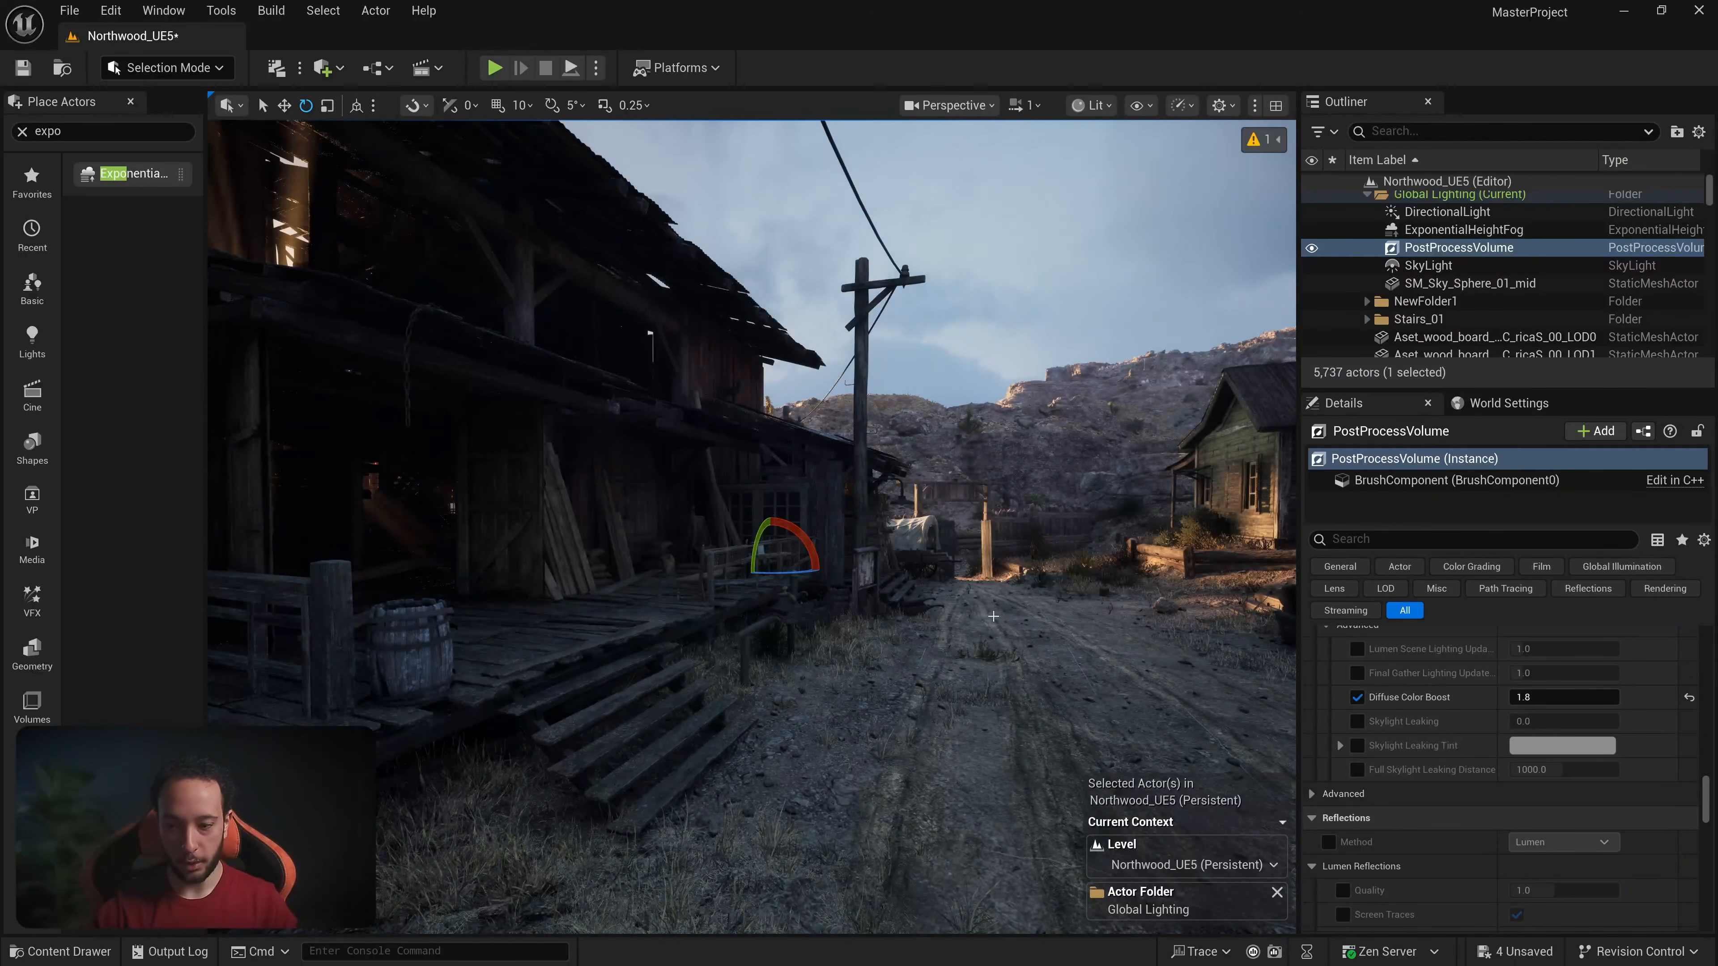
pyautogui.moveTo(986, 601); pyautogui.dragTo(910, 632, button='middle')
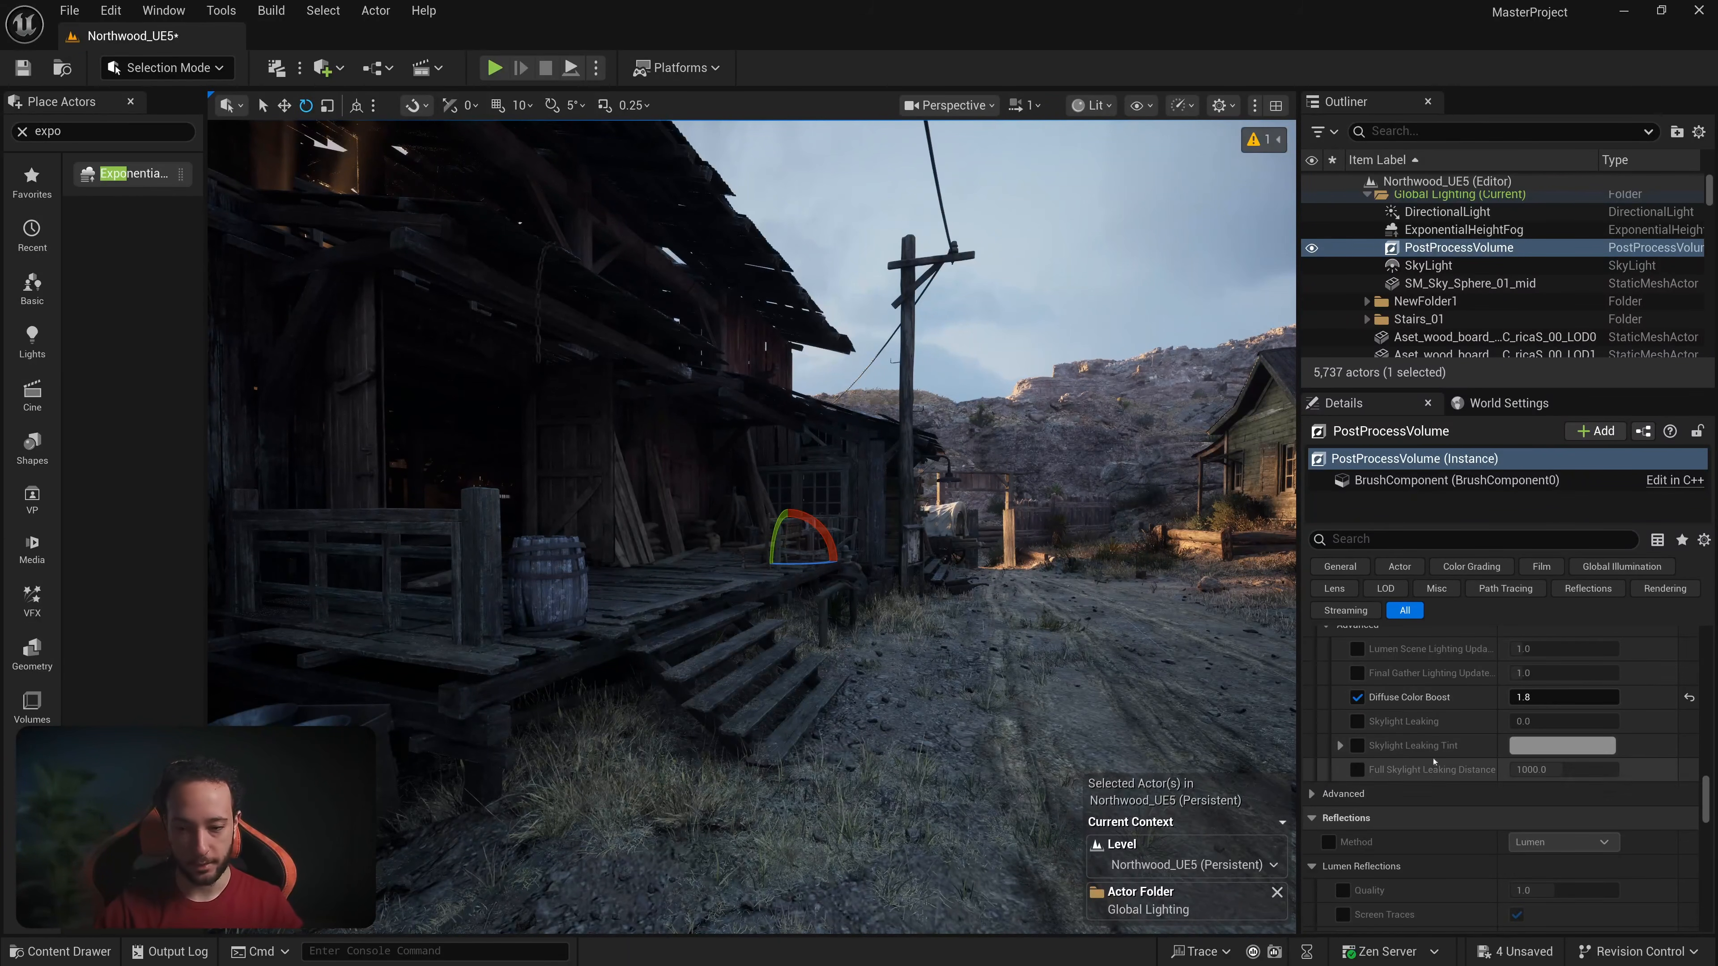
pyautogui.scroll(-1, 1434, 751)
pyautogui.scroll(-5, 1433, 747)
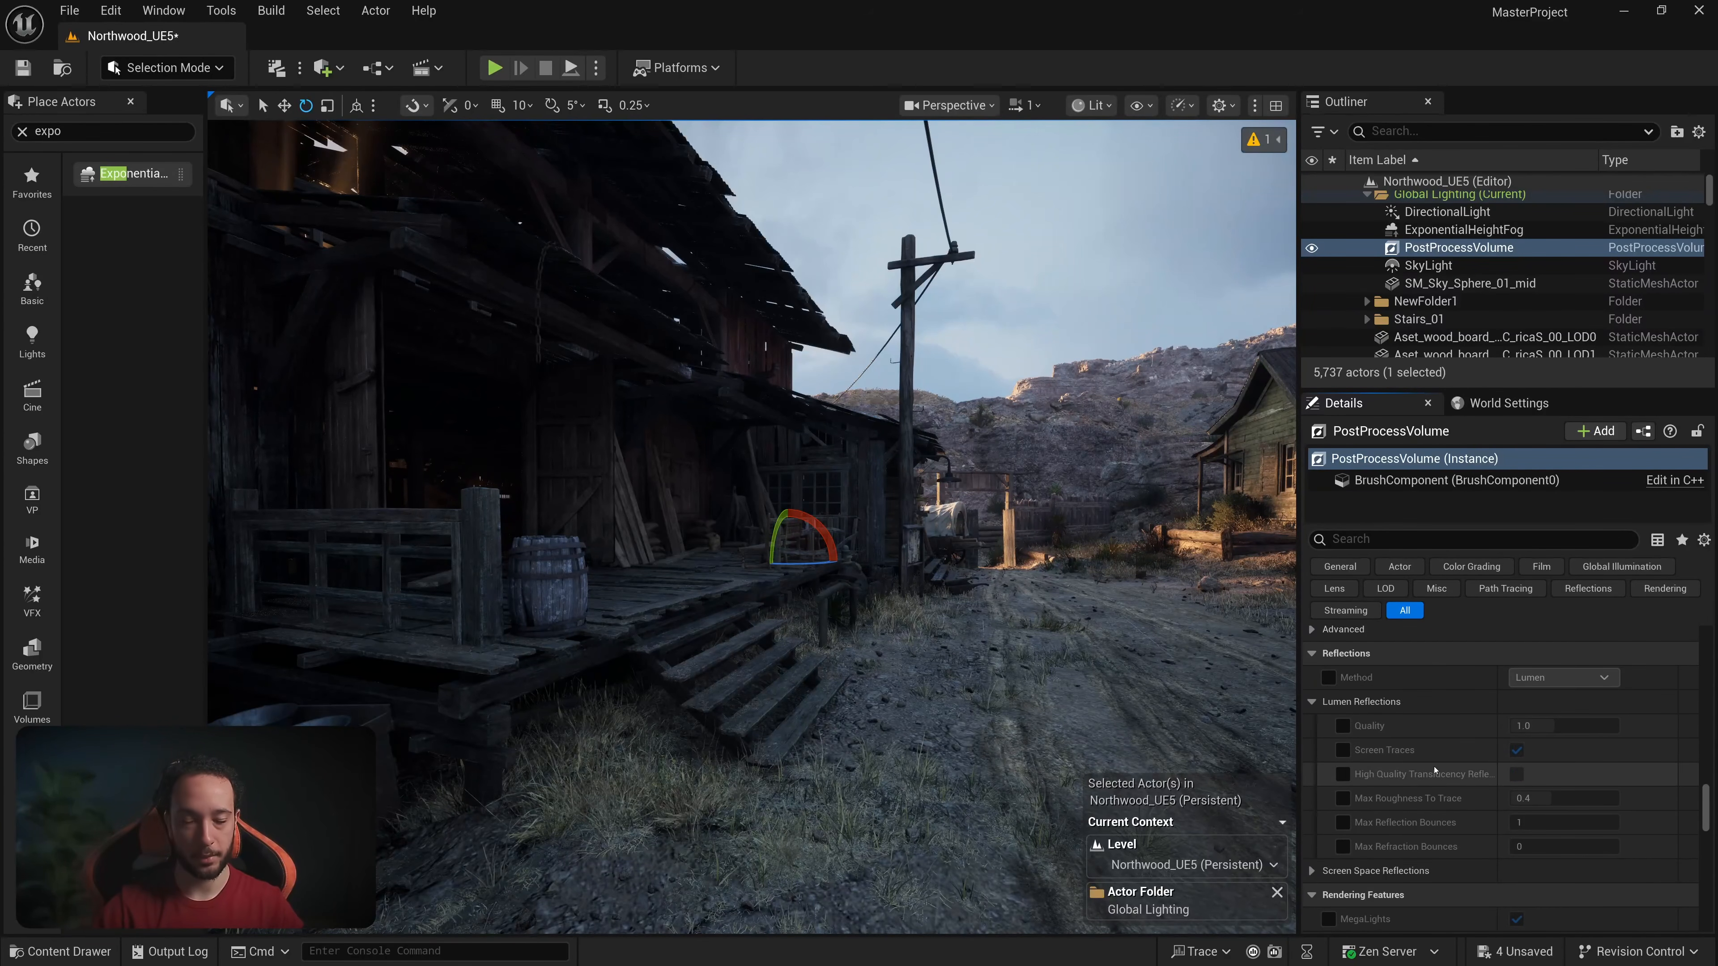
pyautogui.scroll(-7, 1437, 773)
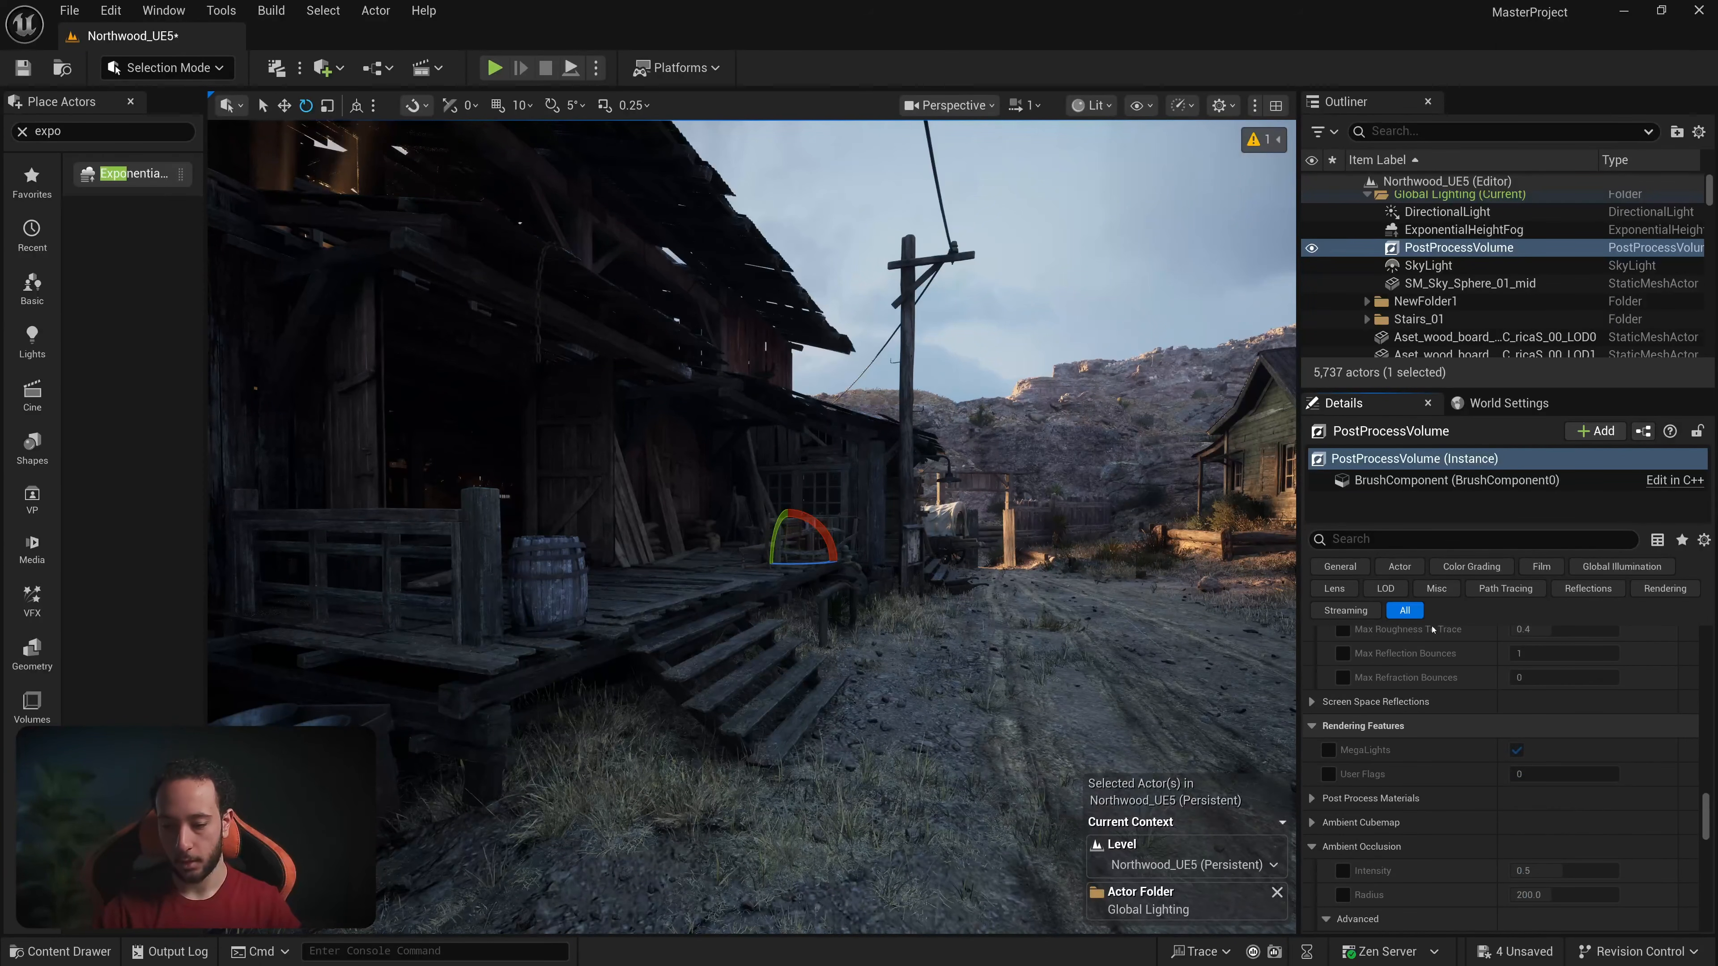
pyautogui.scroll(-5, 1434, 649)
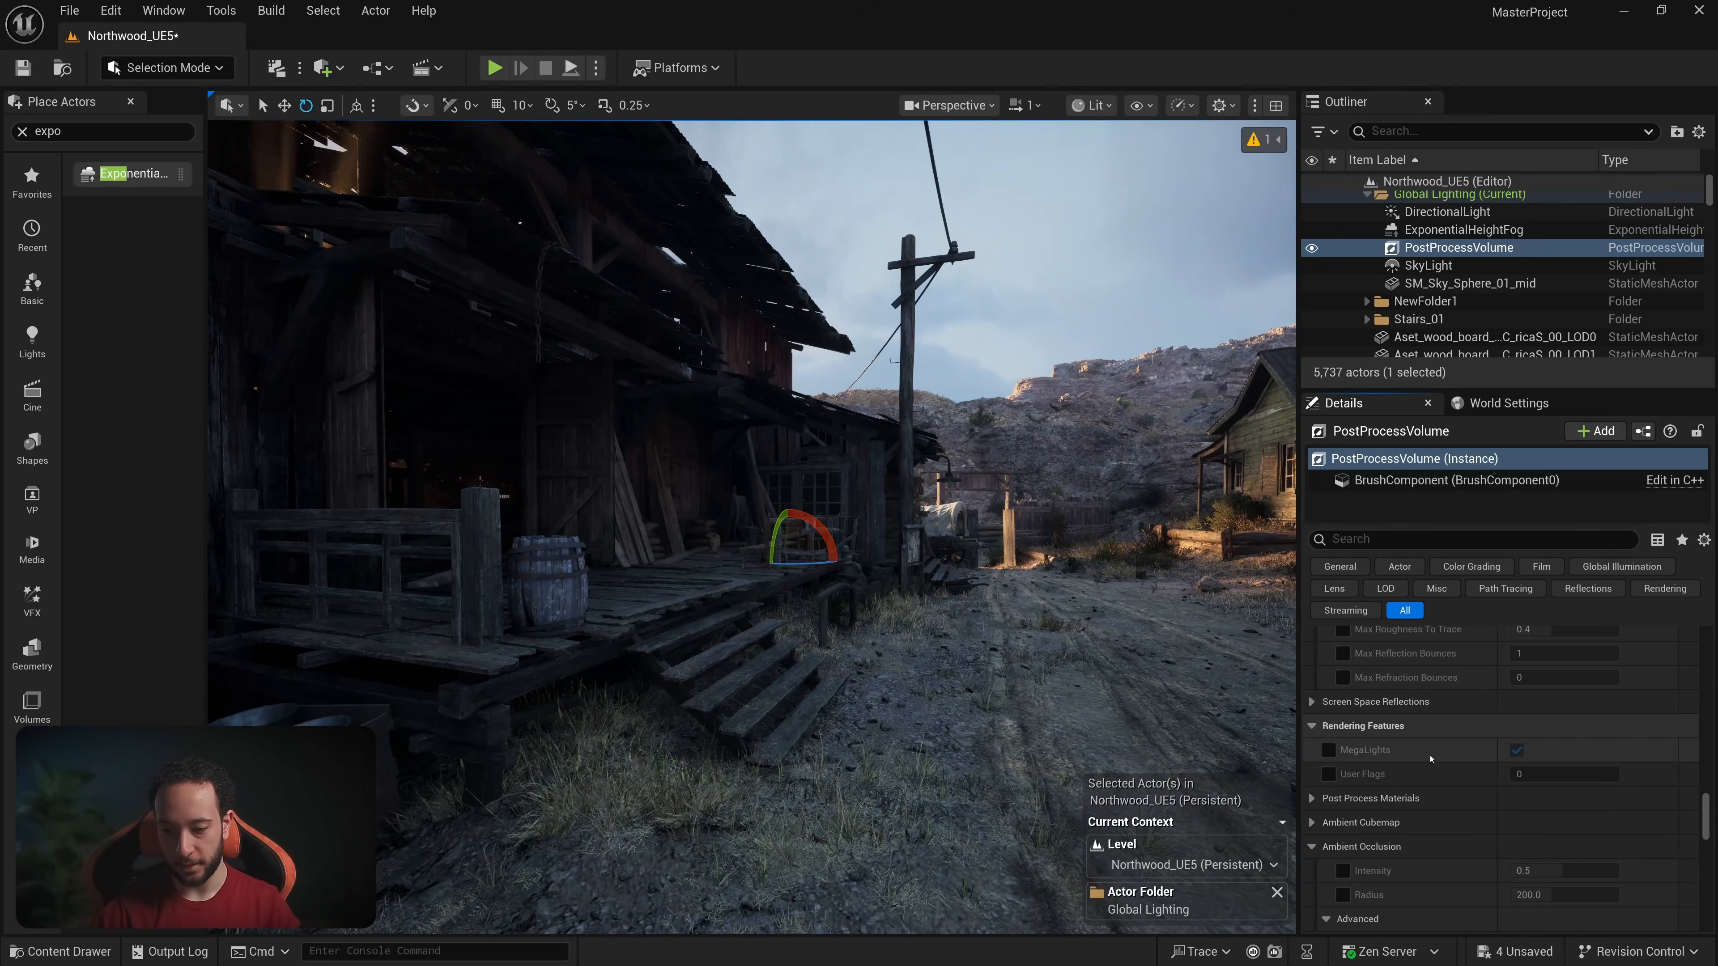
pyautogui.scroll(-3, 1446, 802)
pyautogui.scroll(2, 1378, 704)
pyautogui.click(1312, 676)
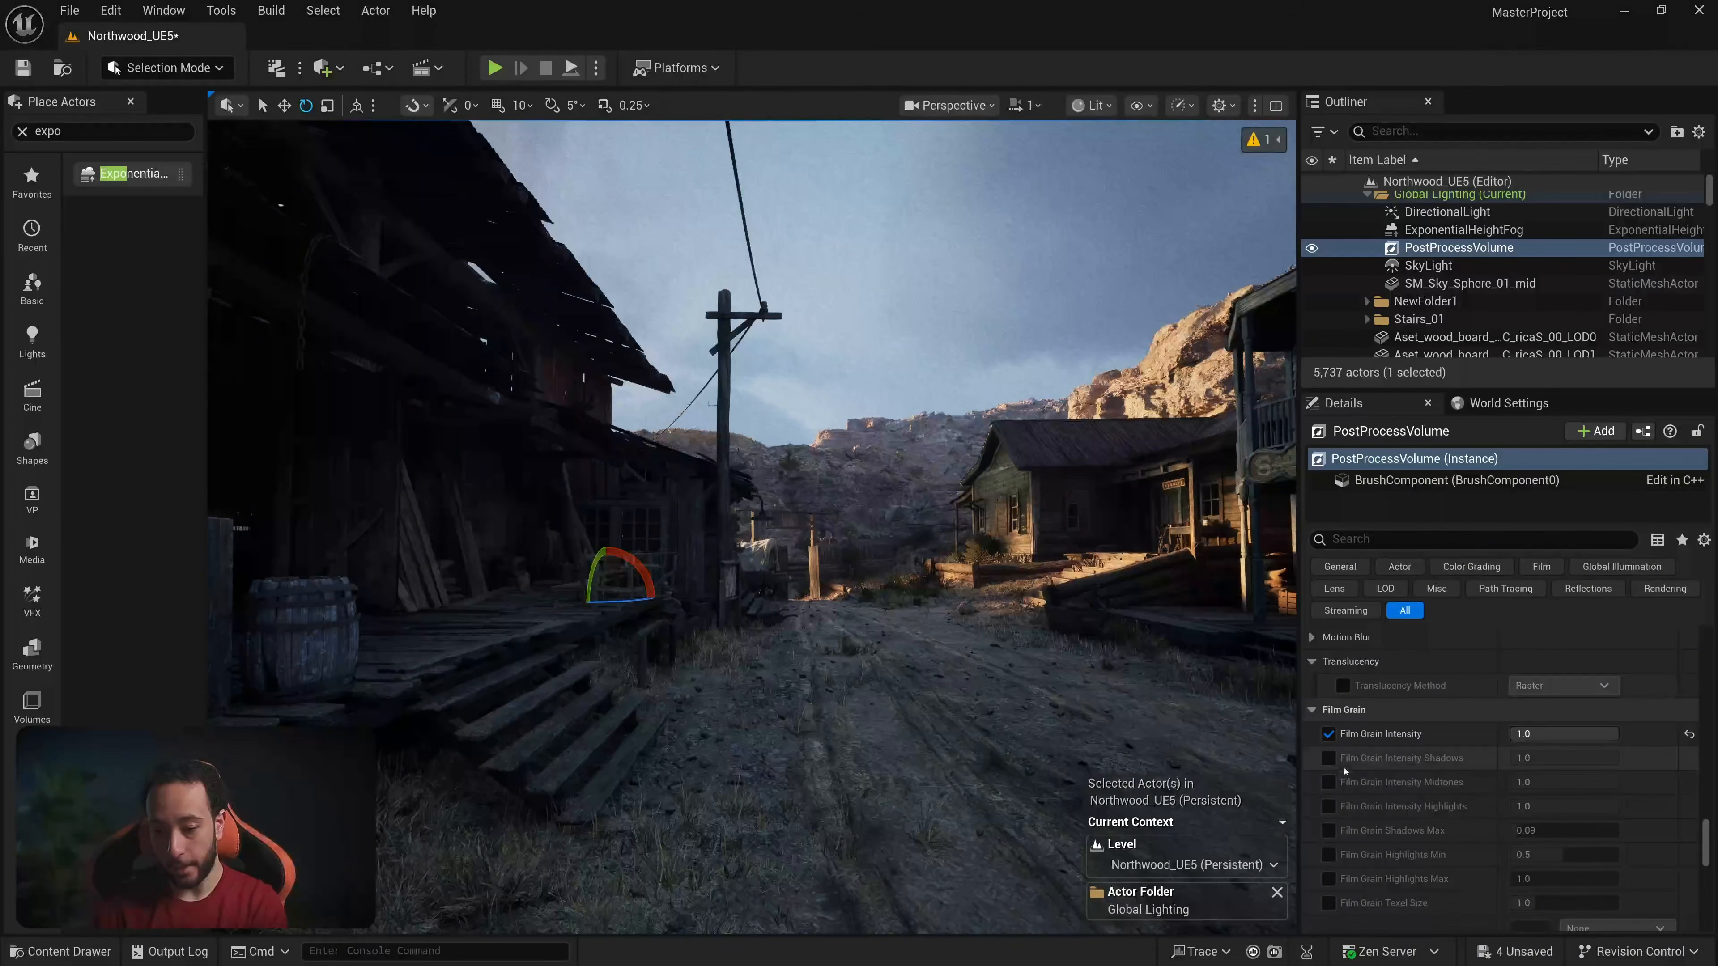
pyautogui.click(1328, 783)
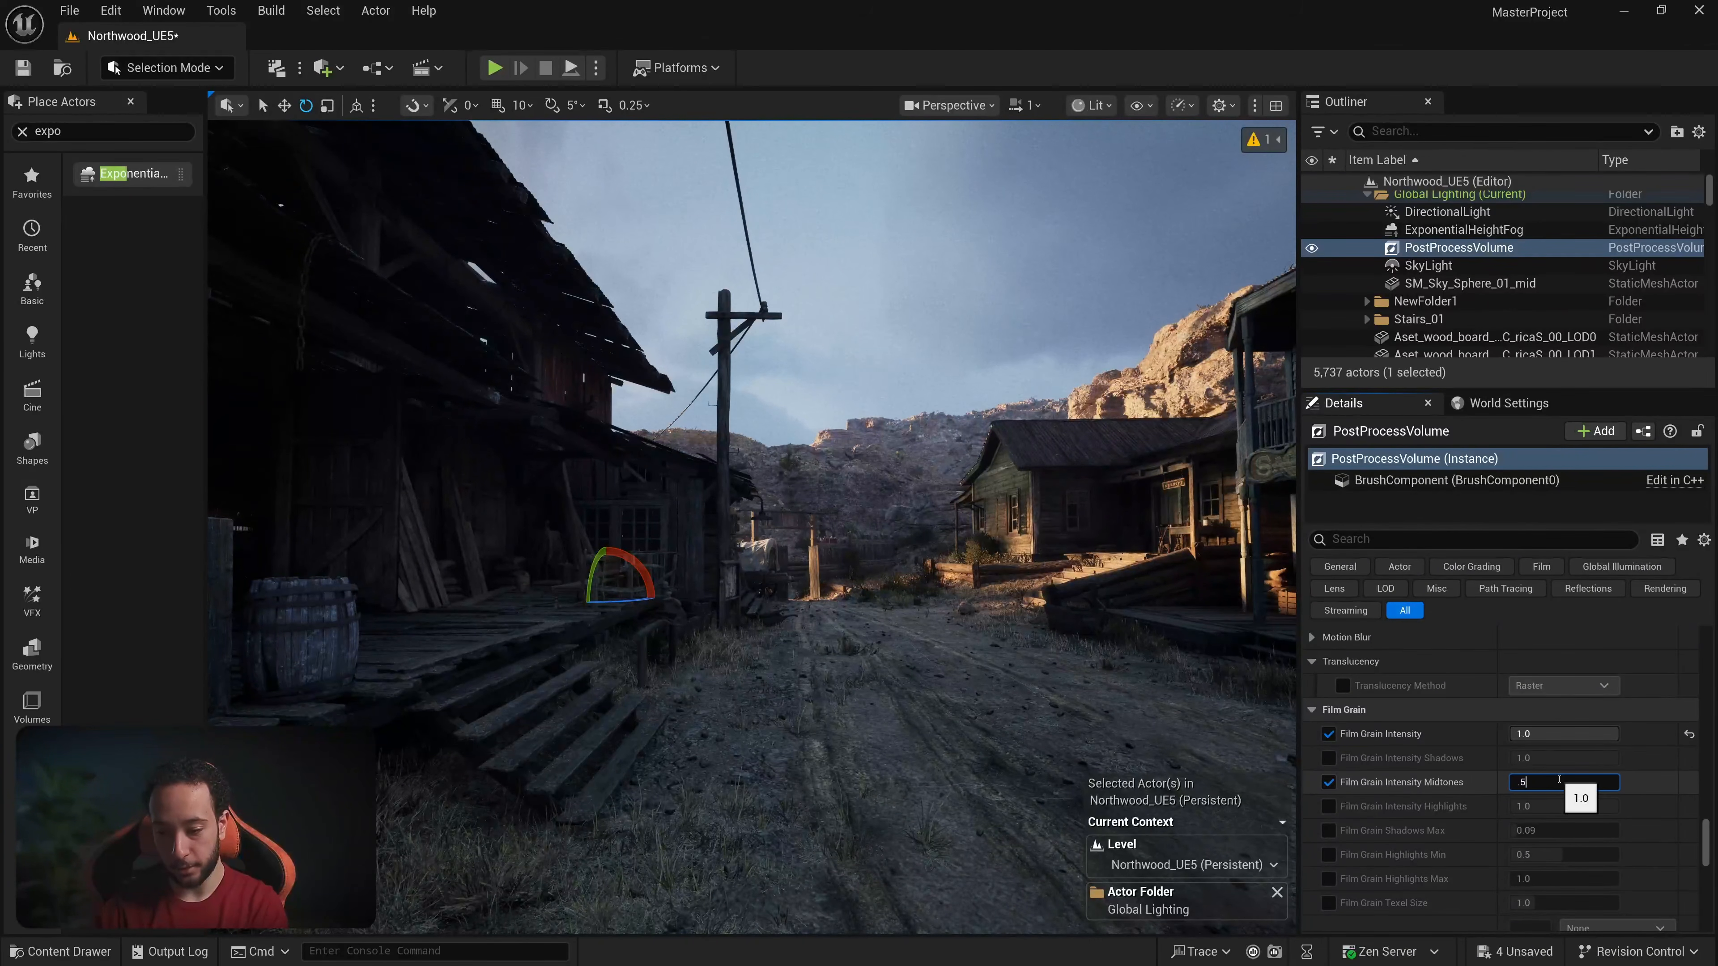
pyautogui.press('Return')
# Step: Override Film Grain Intensity Highlights with 0.2 and Film Grain Intensity Shadows with 0.7
pyautogui.click(1330, 807)
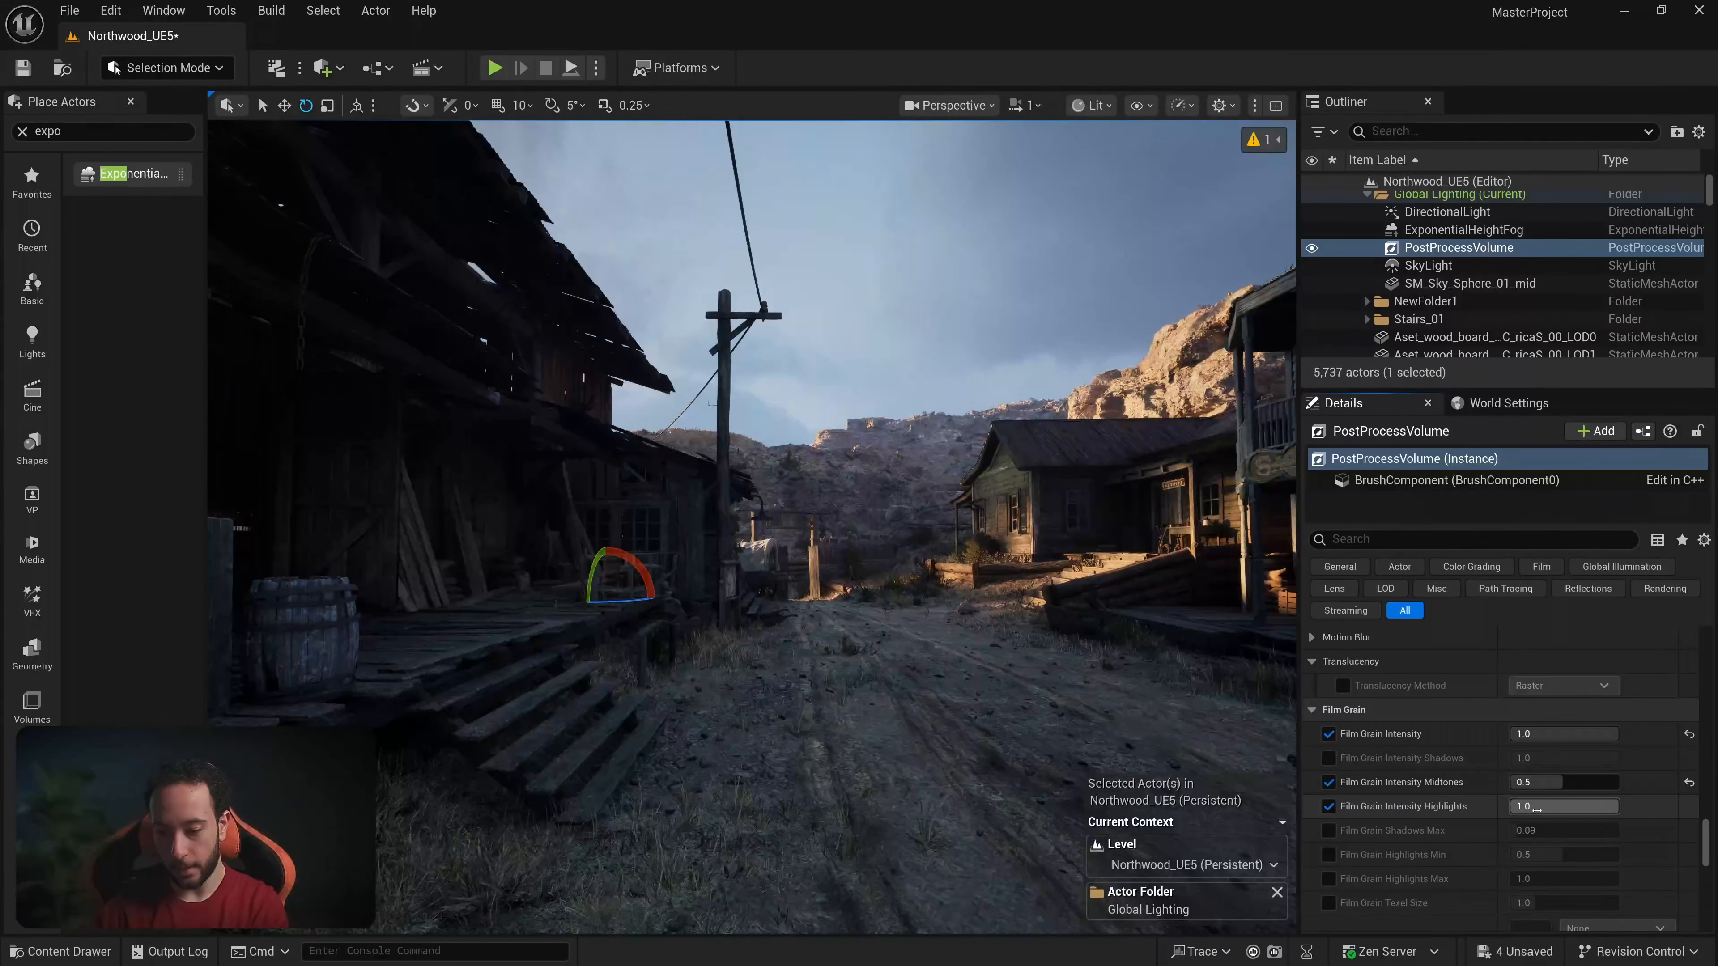
pyautogui.click(1538, 810)
pyautogui.write('.2')
pyautogui.press('Return')
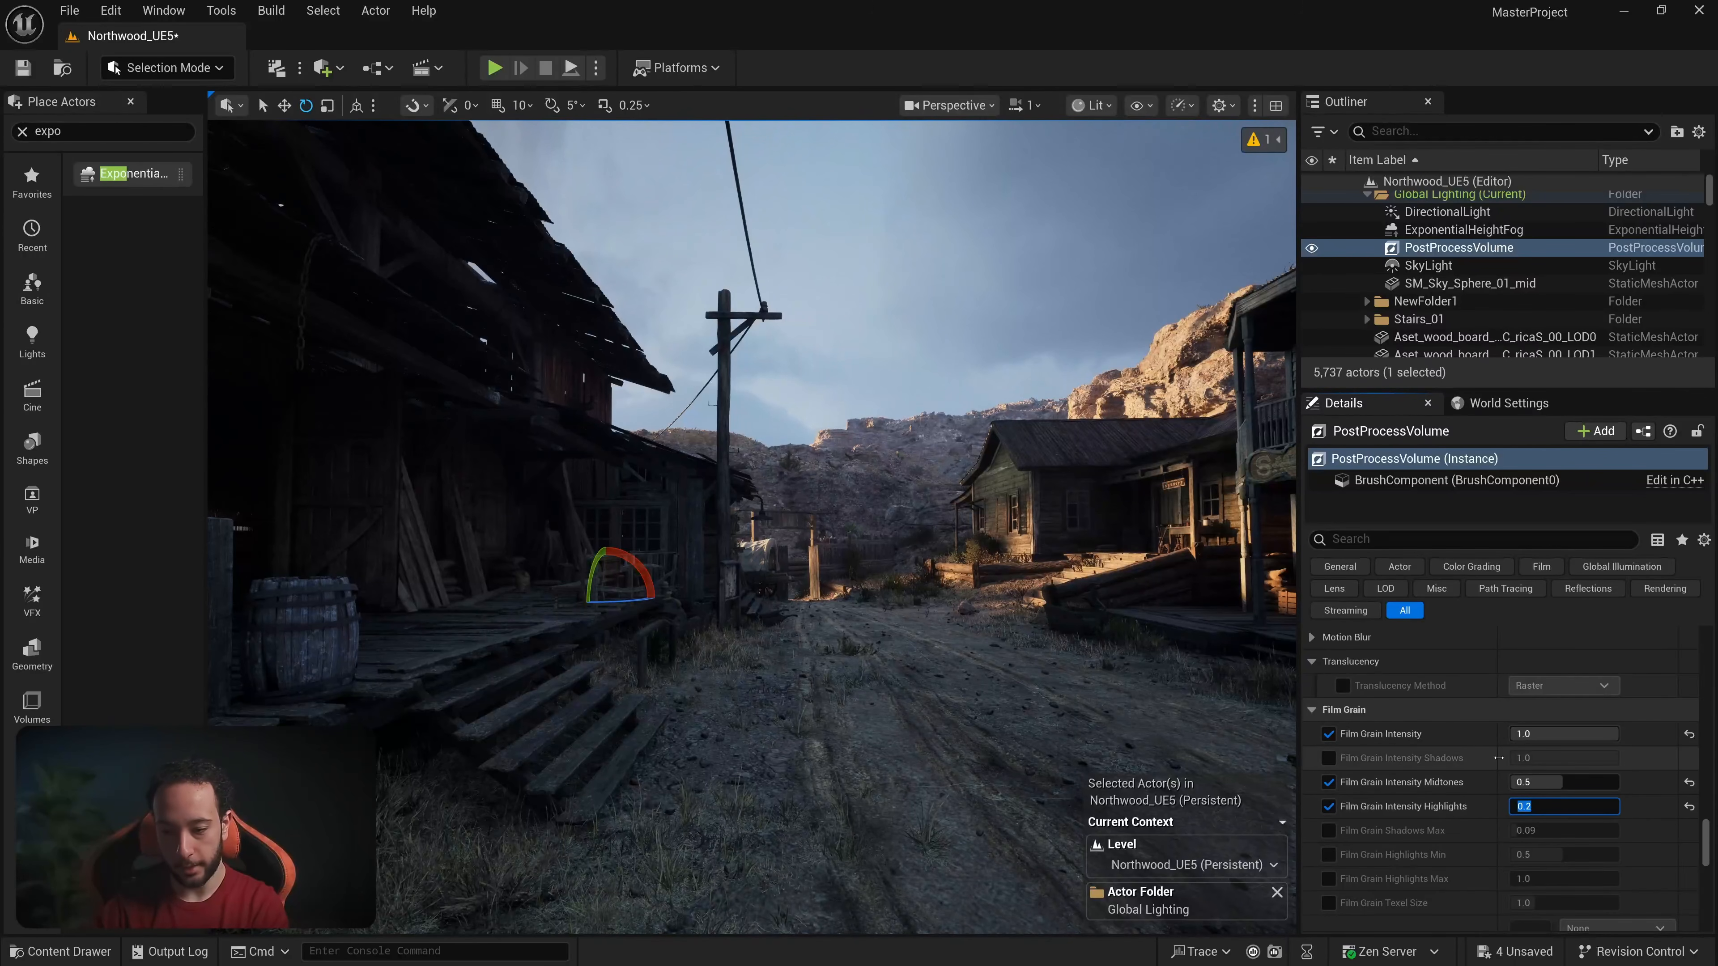
pyautogui.click(1330, 759)
pyautogui.click(1549, 759)
pyautogui.write('.7')
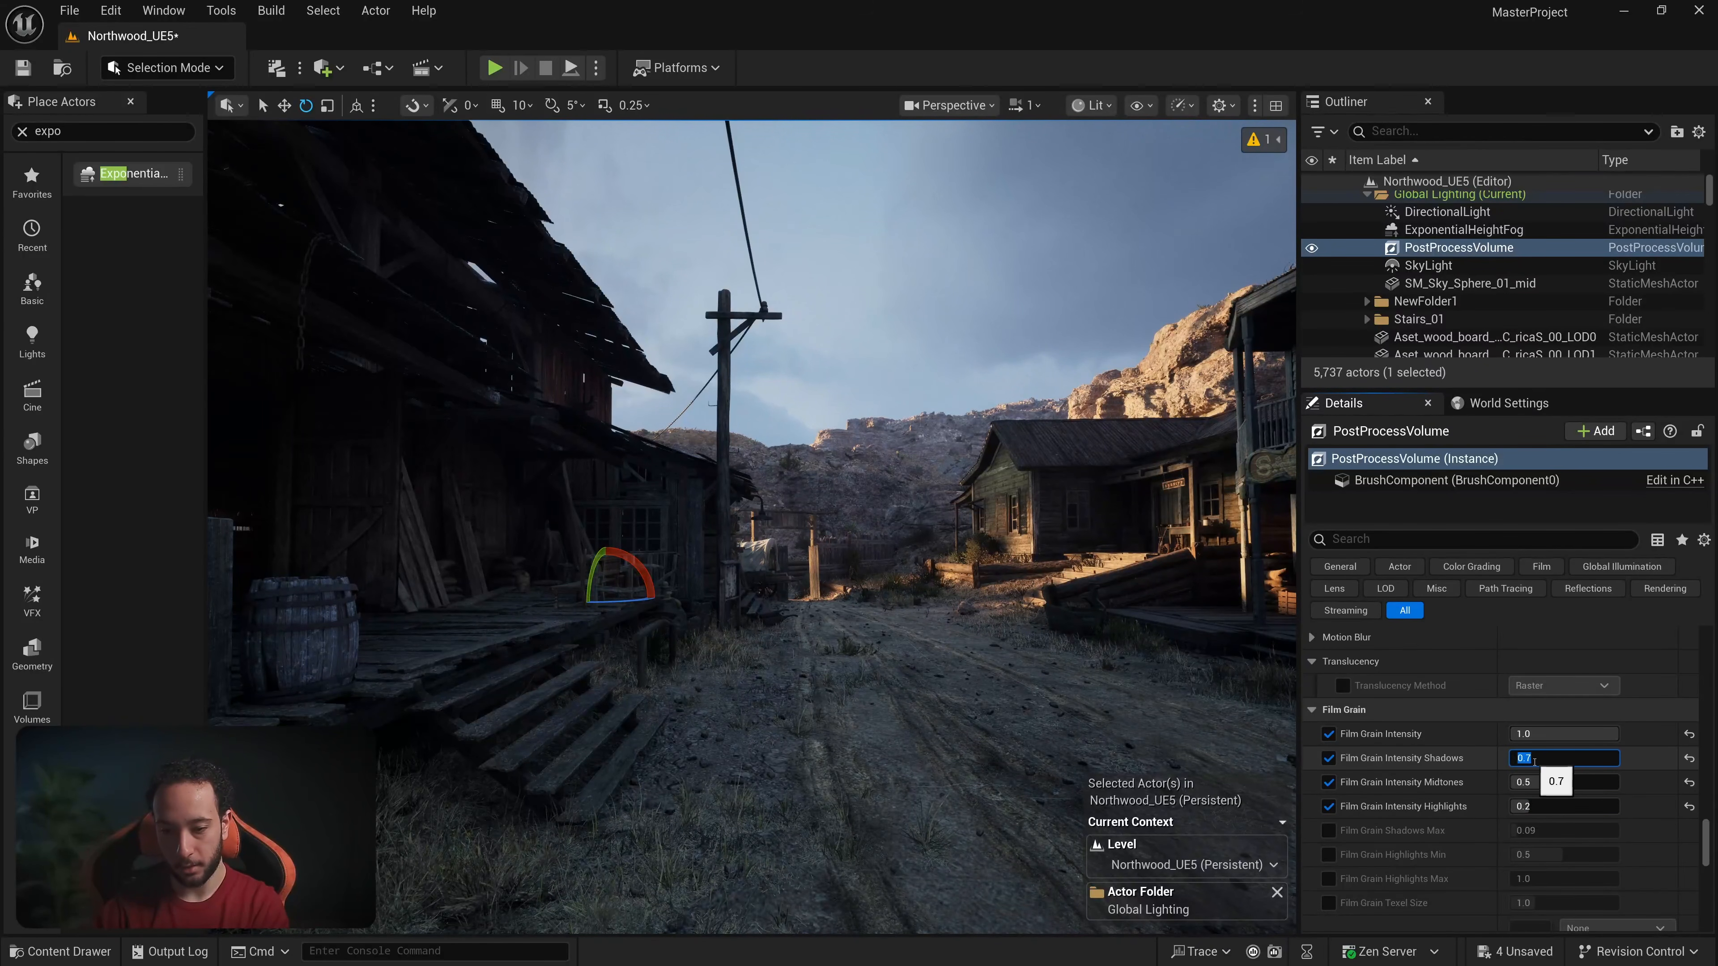
pyautogui.press('Return')
pyautogui.press('Return')
# Step: Try a Film Grain Texel Size of about 2.47 on the street view and remove the override
pyautogui.moveTo(1172, 694); pyautogui.dragTo(1299, 708, button='right')
pyautogui.moveTo(877, 610); pyautogui.dragTo(744, 610, button='right')
pyautogui.moveTo(911, 626); pyautogui.dragTo(859, 619, button='right')
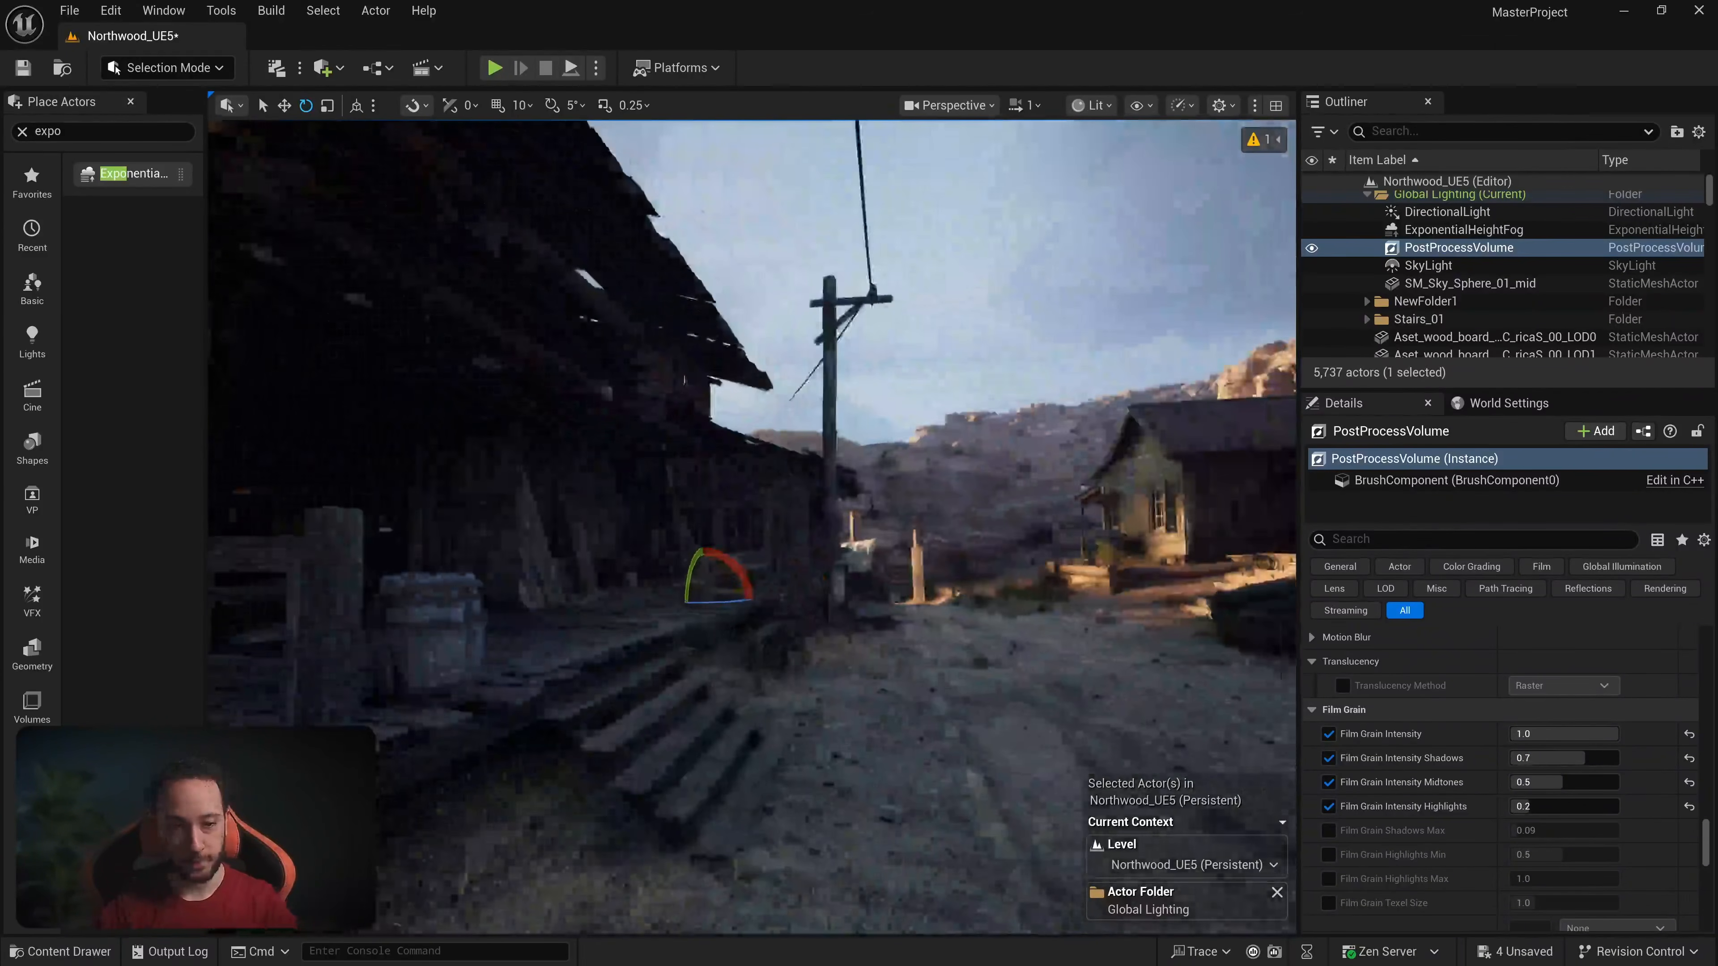
pyautogui.click(1328, 903)
pyautogui.moveTo(1530, 903); pyautogui.dragTo(1576, 902)
pyautogui.moveTo(1145, 663); pyautogui.dragTo(1217, 669, button='right')
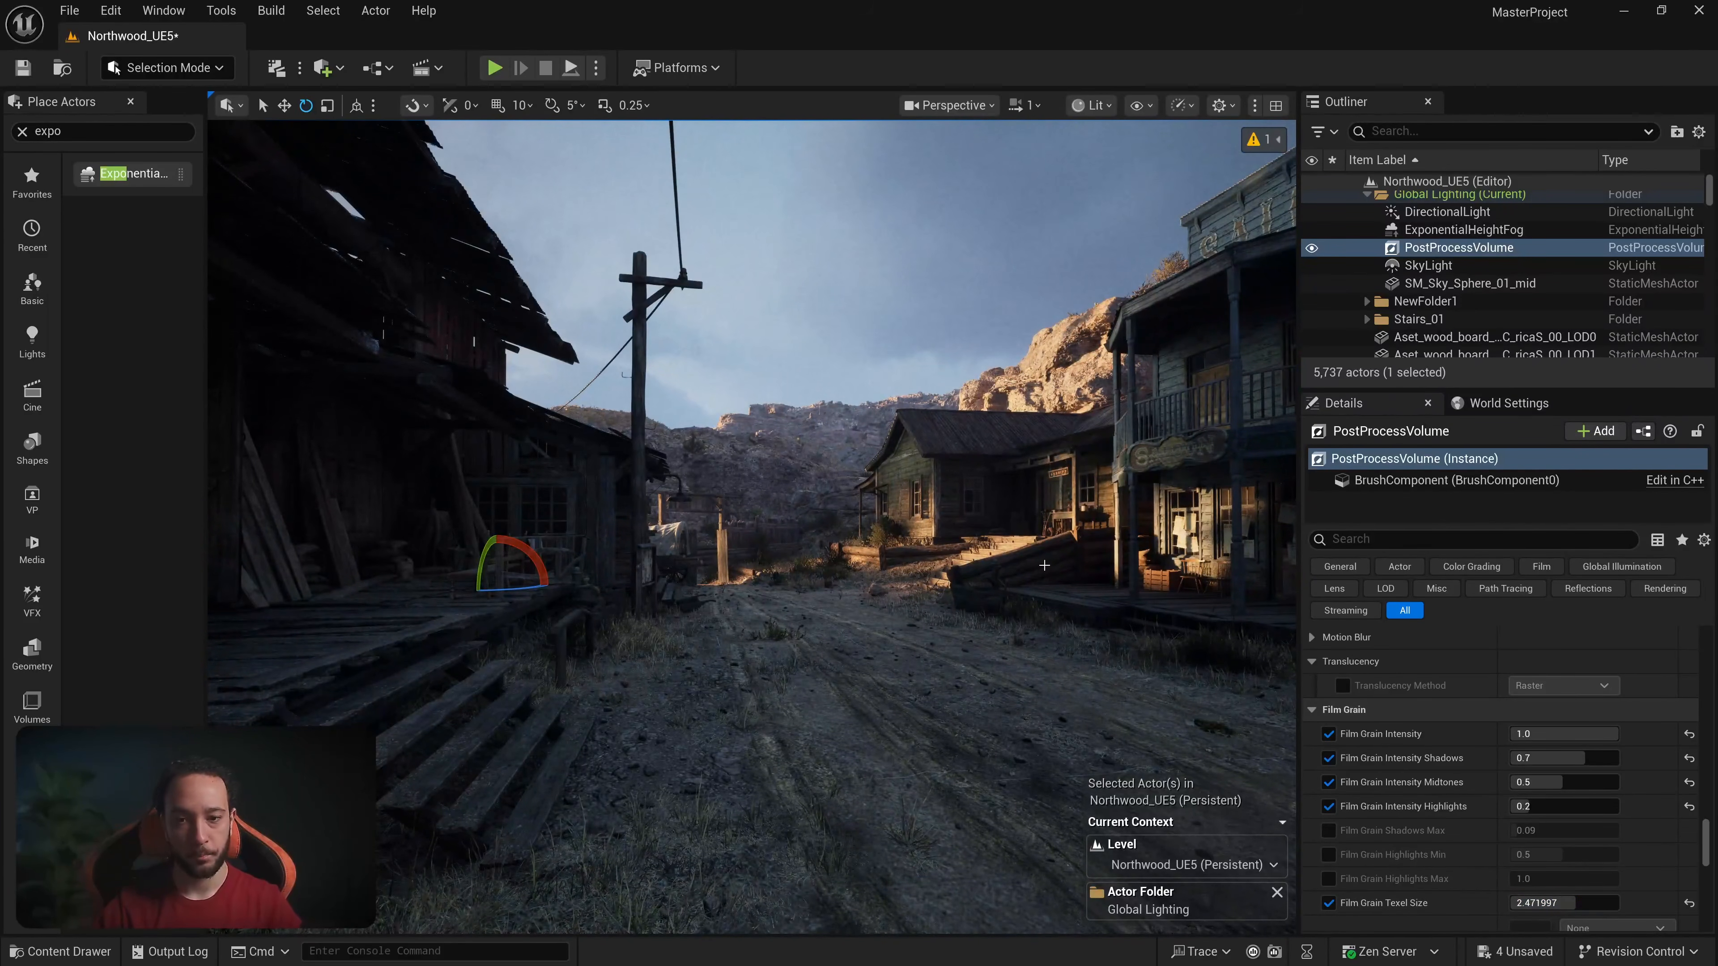
pyautogui.moveTo(1047, 565); pyautogui.dragTo(994, 560, button='right')
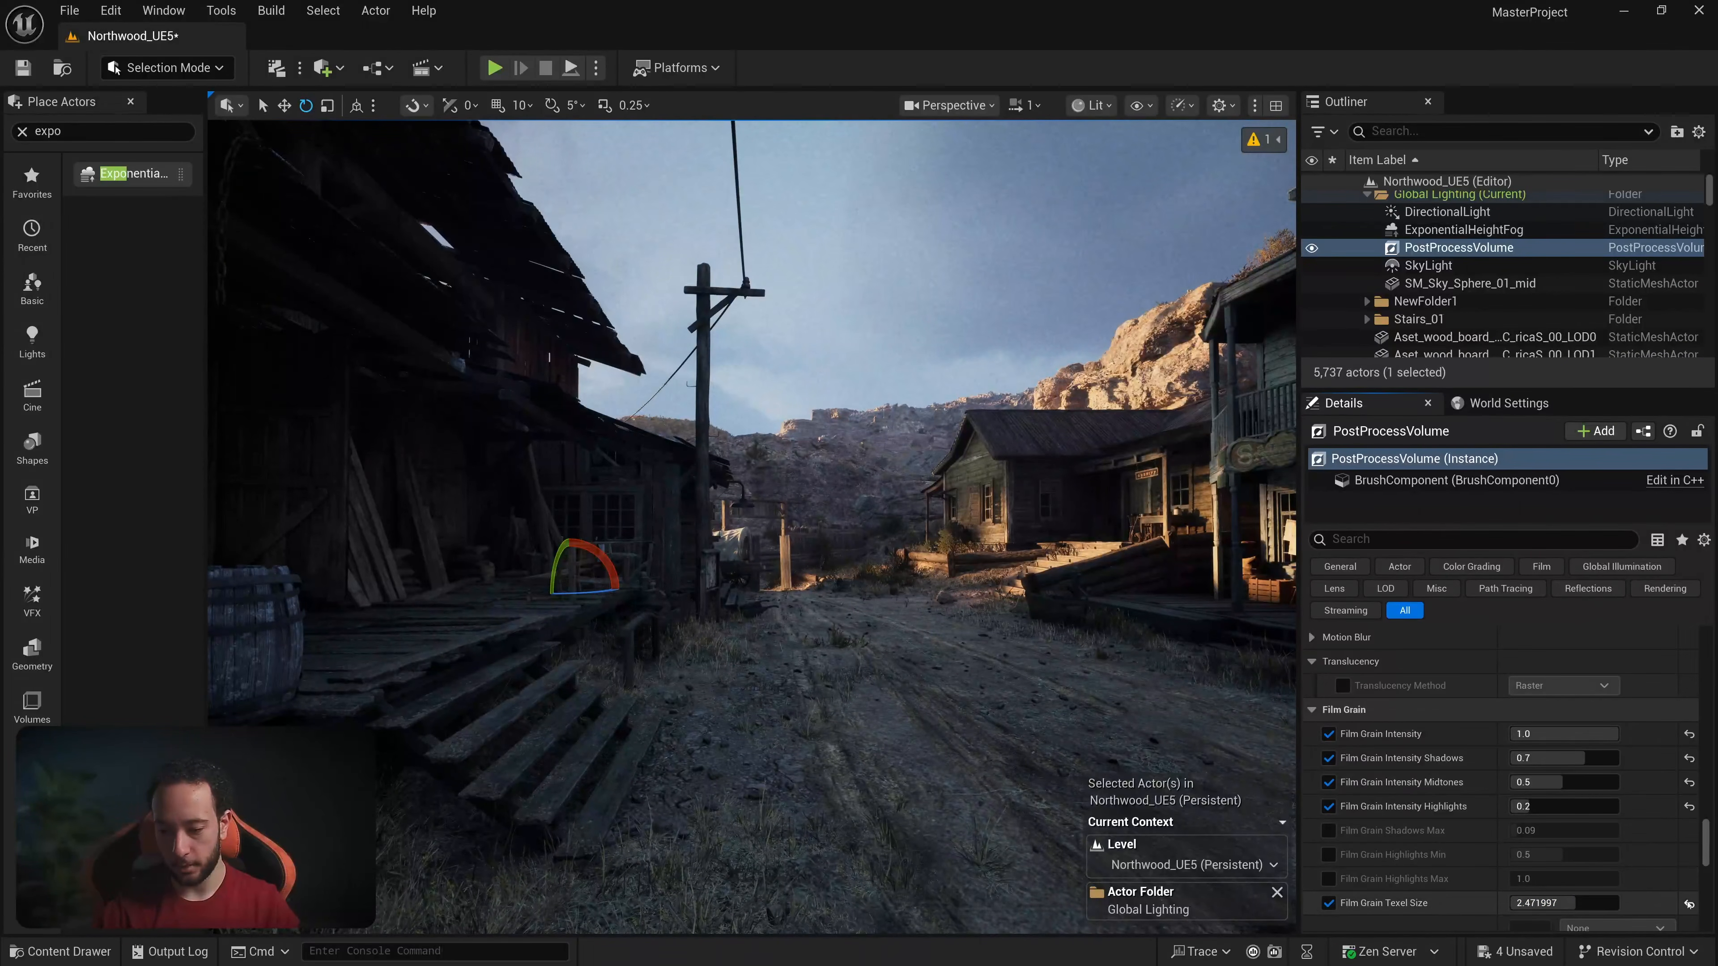
# Step: Override the PostProcessVolume's Local Exposure Detail Strength with 1.2 and view the street closer up
pyautogui.scroll(-5, 1343, 907)
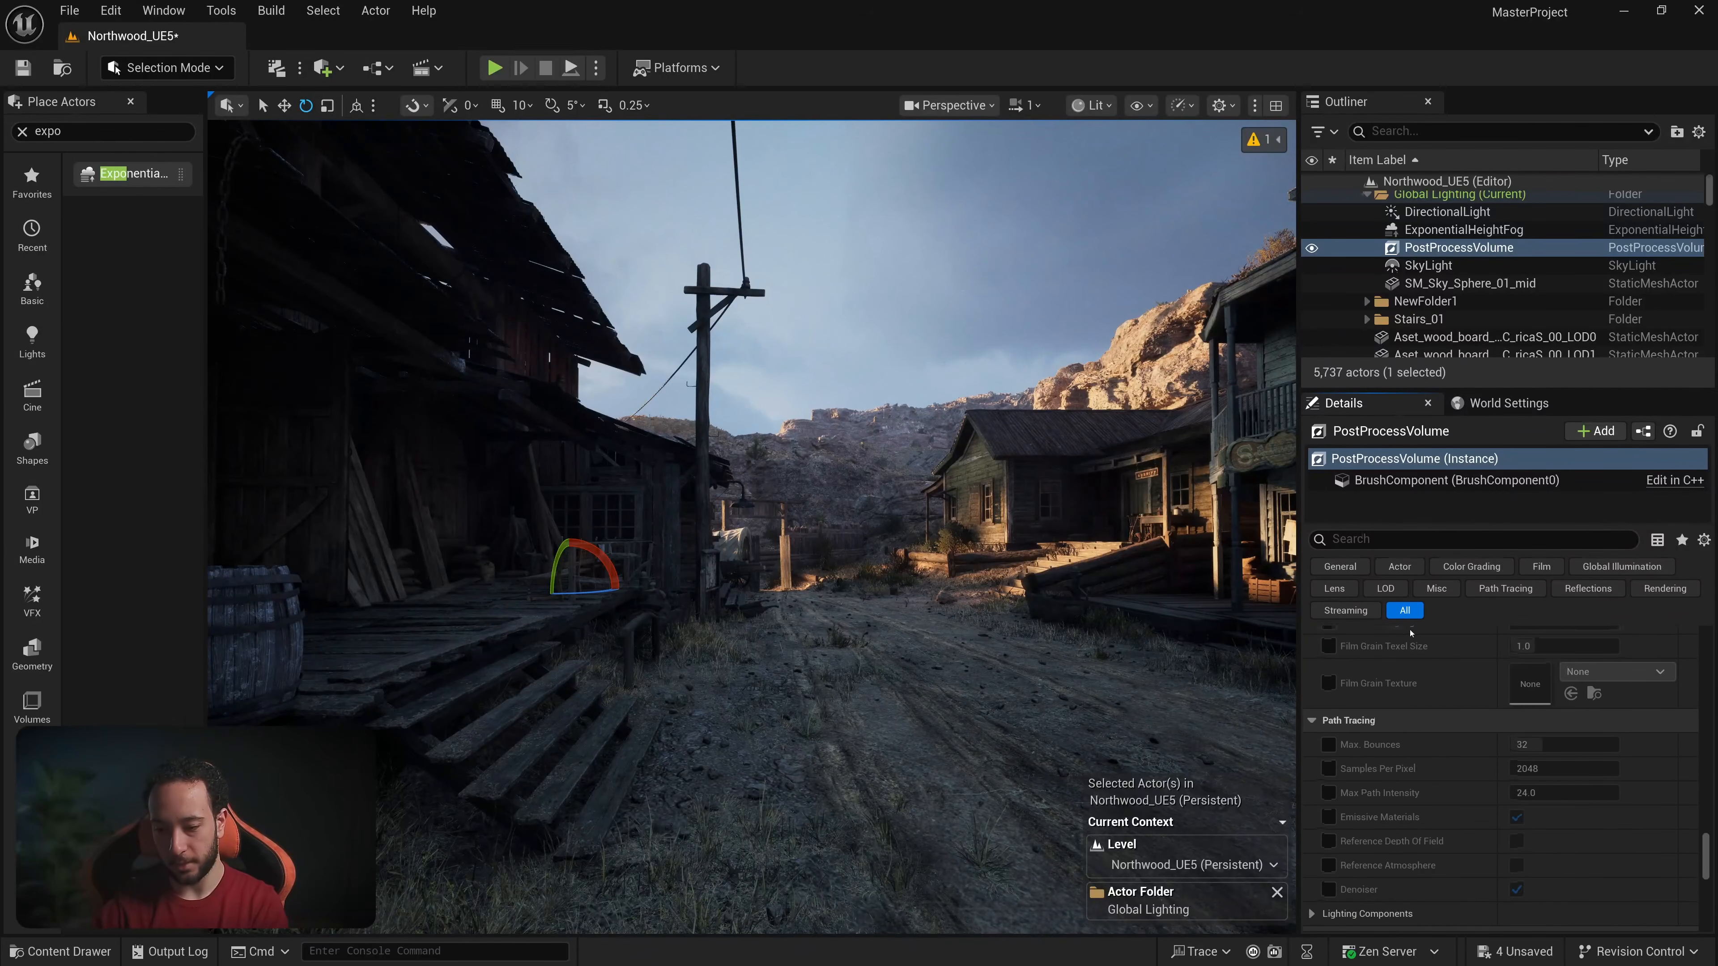
pyautogui.scroll(5, 1406, 841)
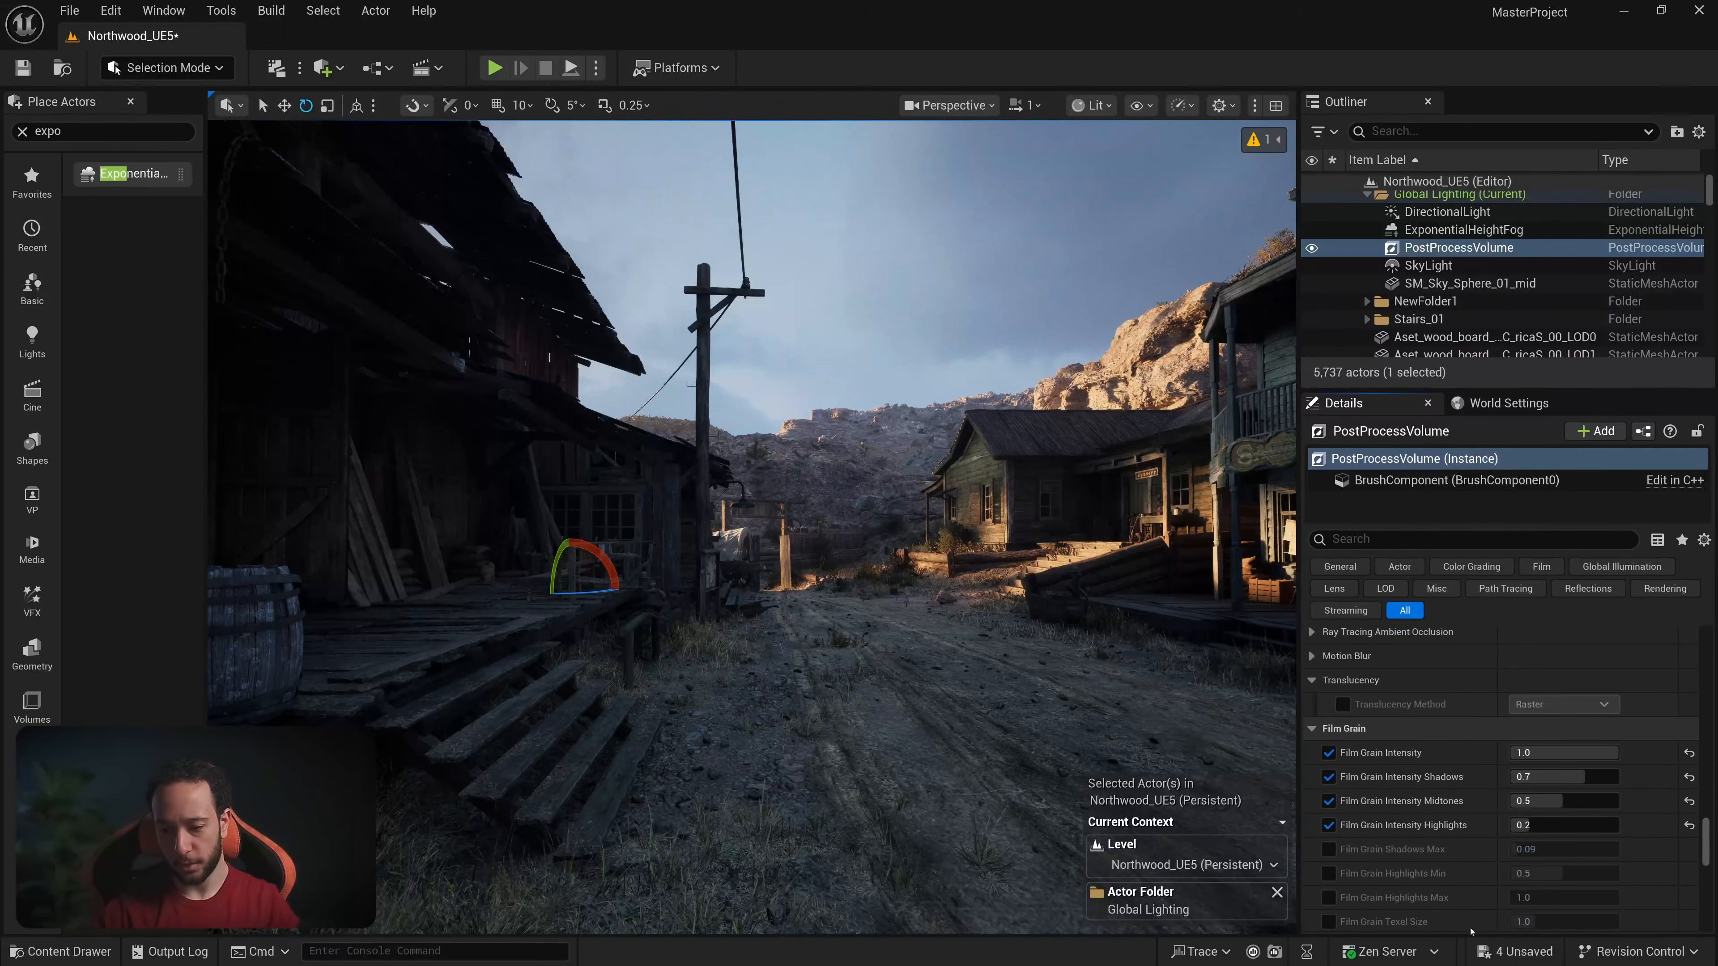
pyautogui.scroll(10, 1406, 841)
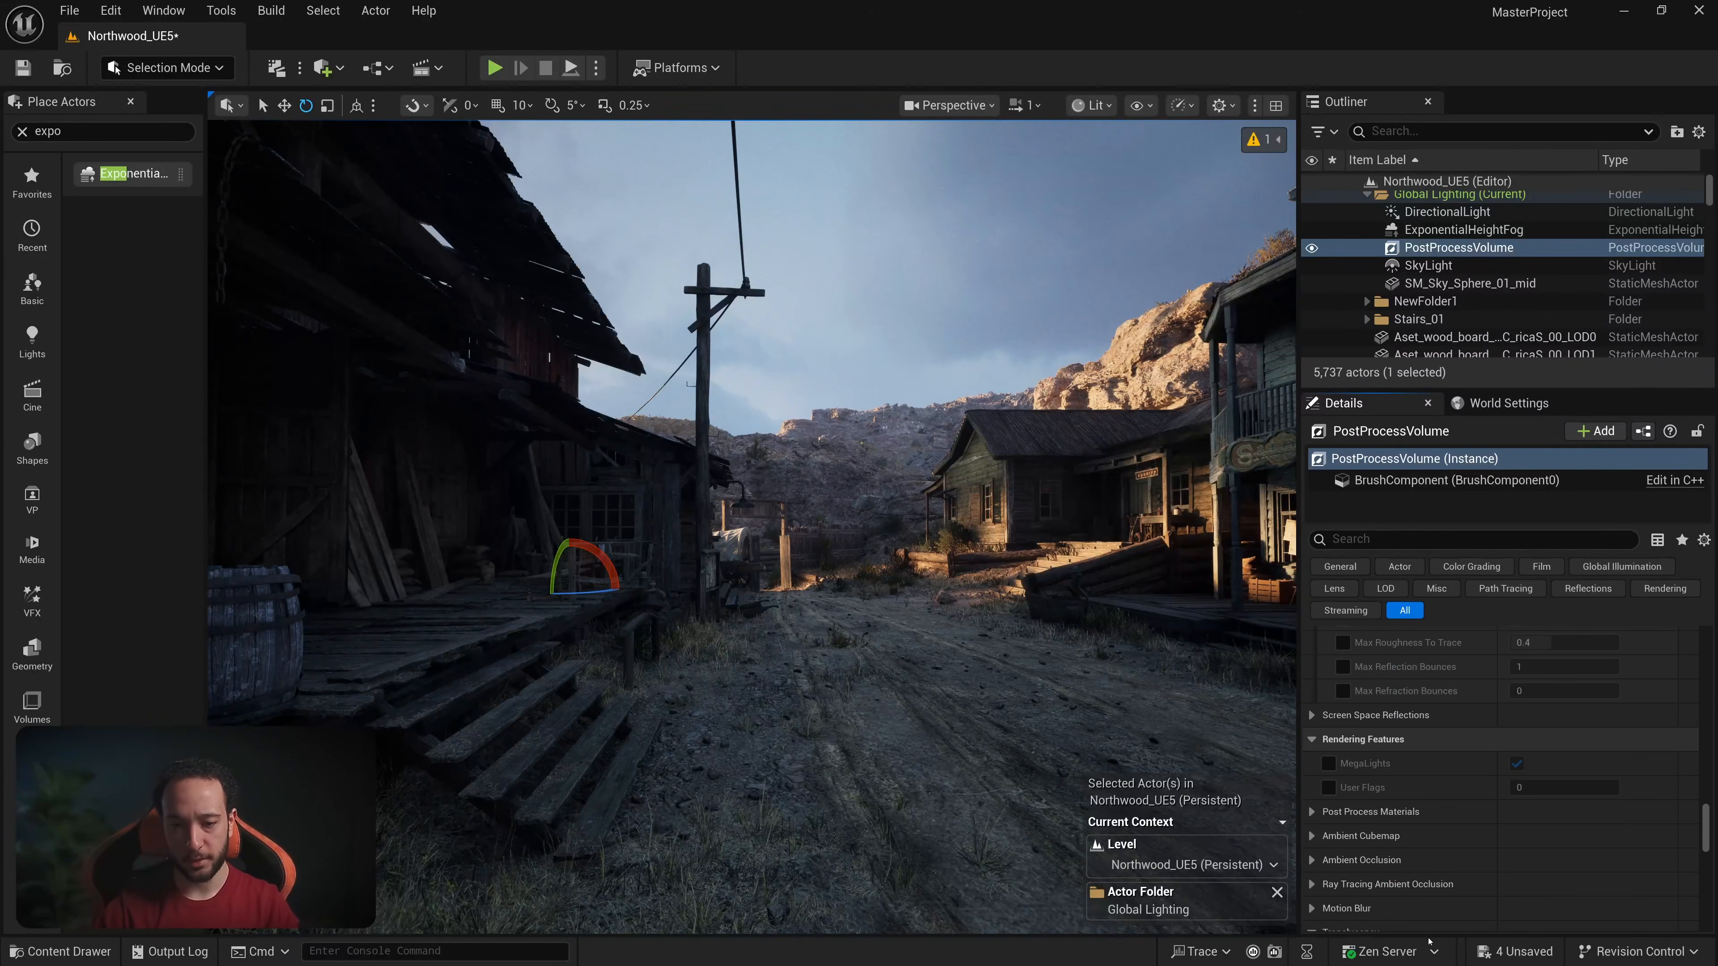
pyautogui.scroll(3, 1488, 832)
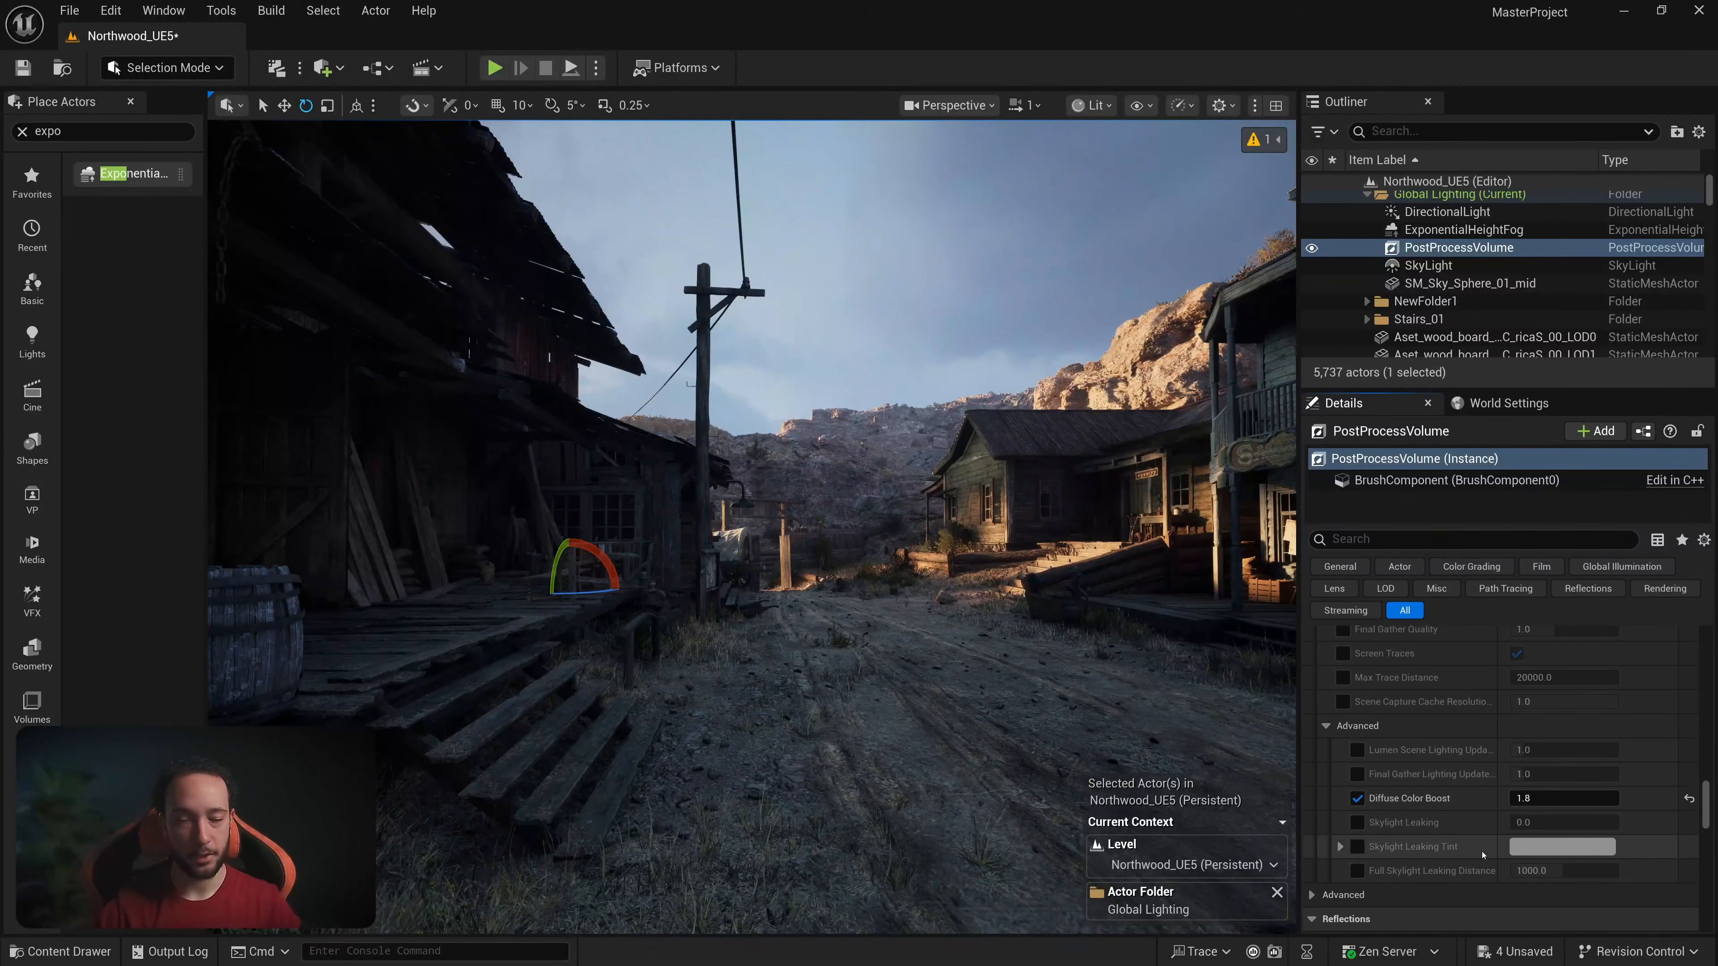
pyautogui.scroll(6, 1471, 812)
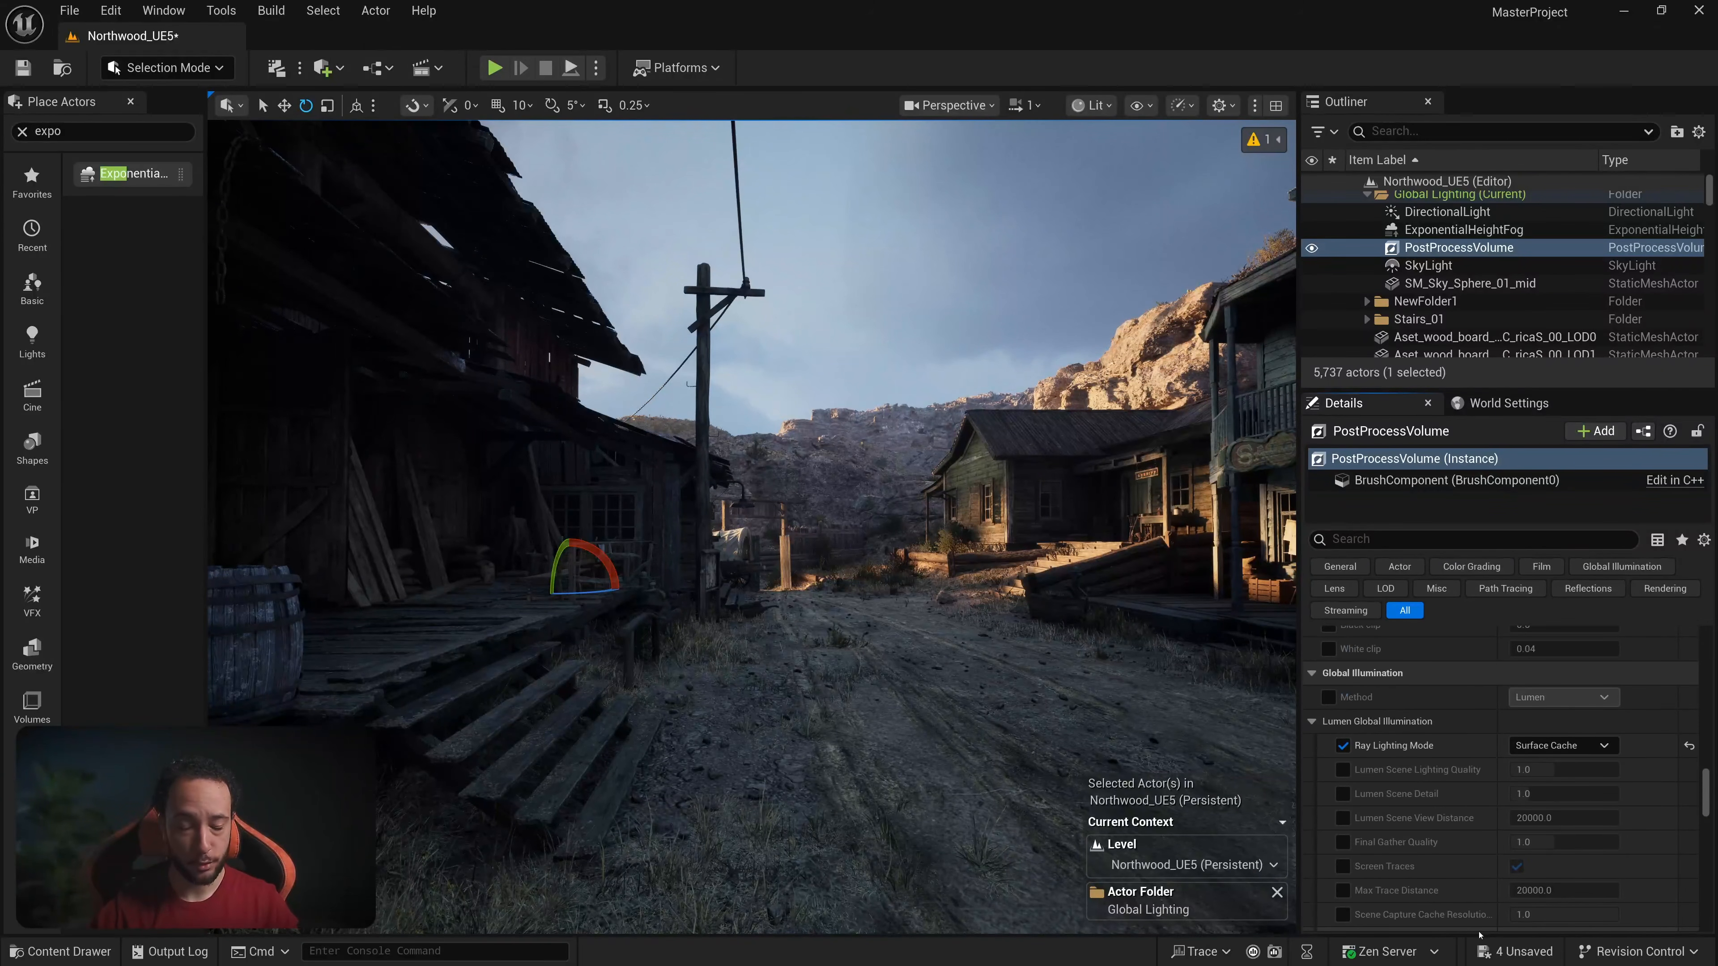
pyautogui.scroll(8, 1454, 785)
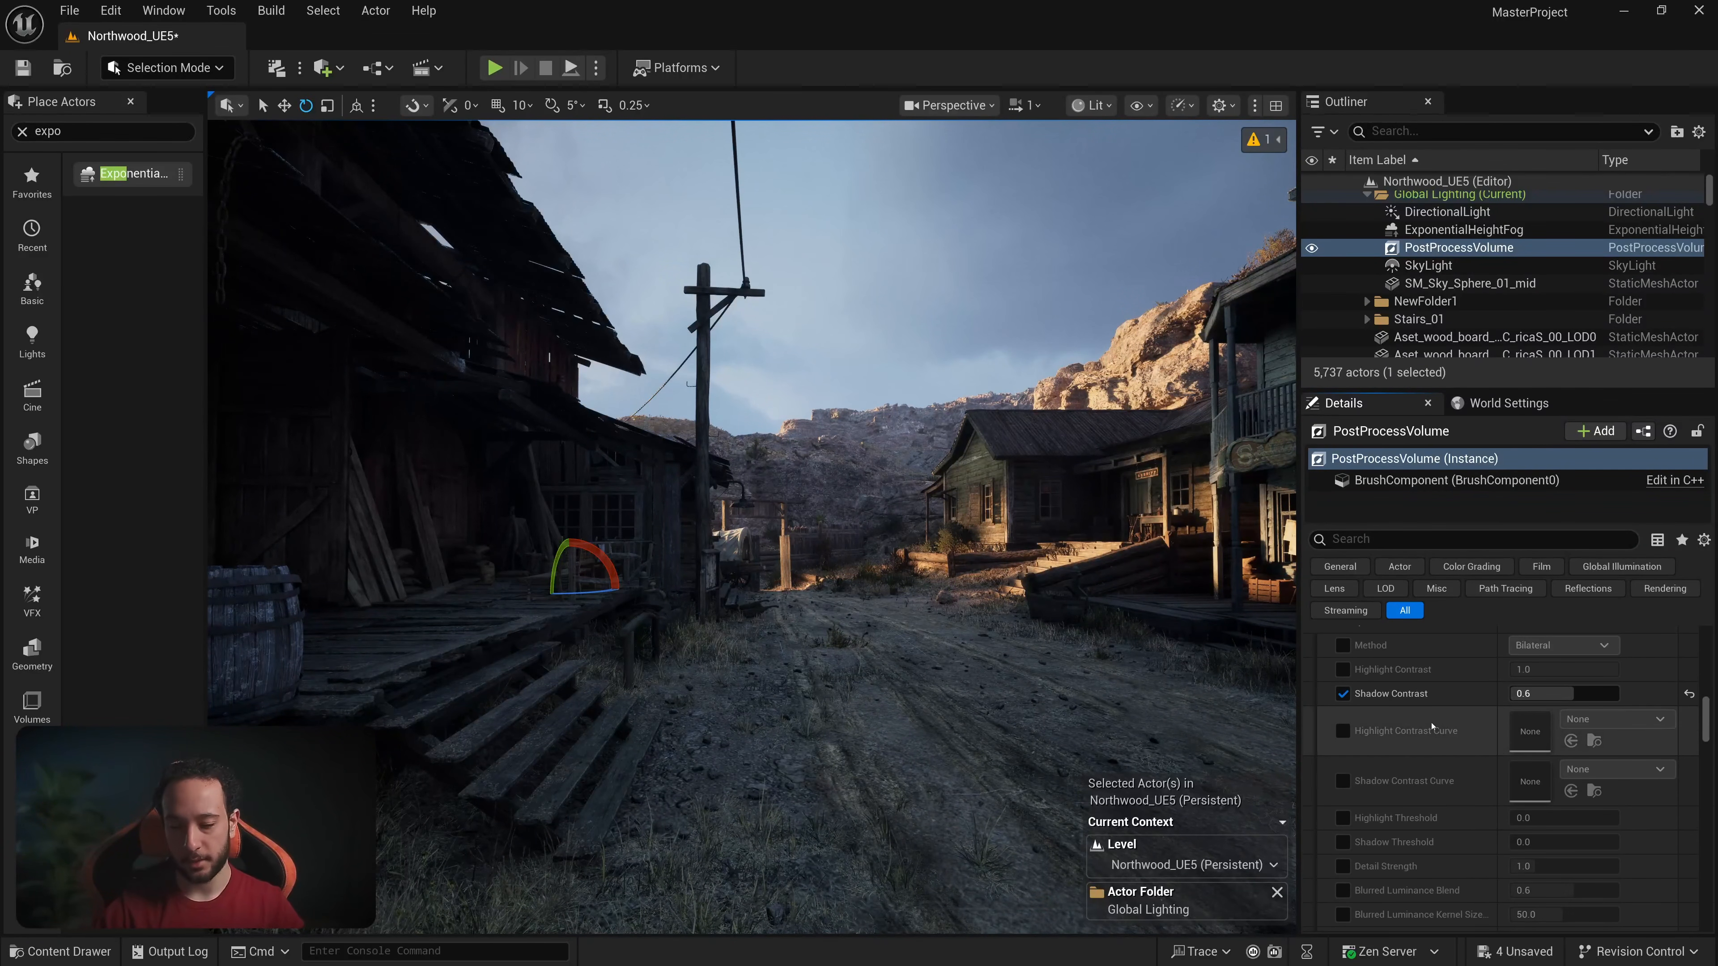
pyautogui.click(1346, 743)
pyautogui.click(1544, 743)
pyautogui.write('1.2')
pyautogui.press('Return')
pyautogui.write('1.0')
pyautogui.press('Return')
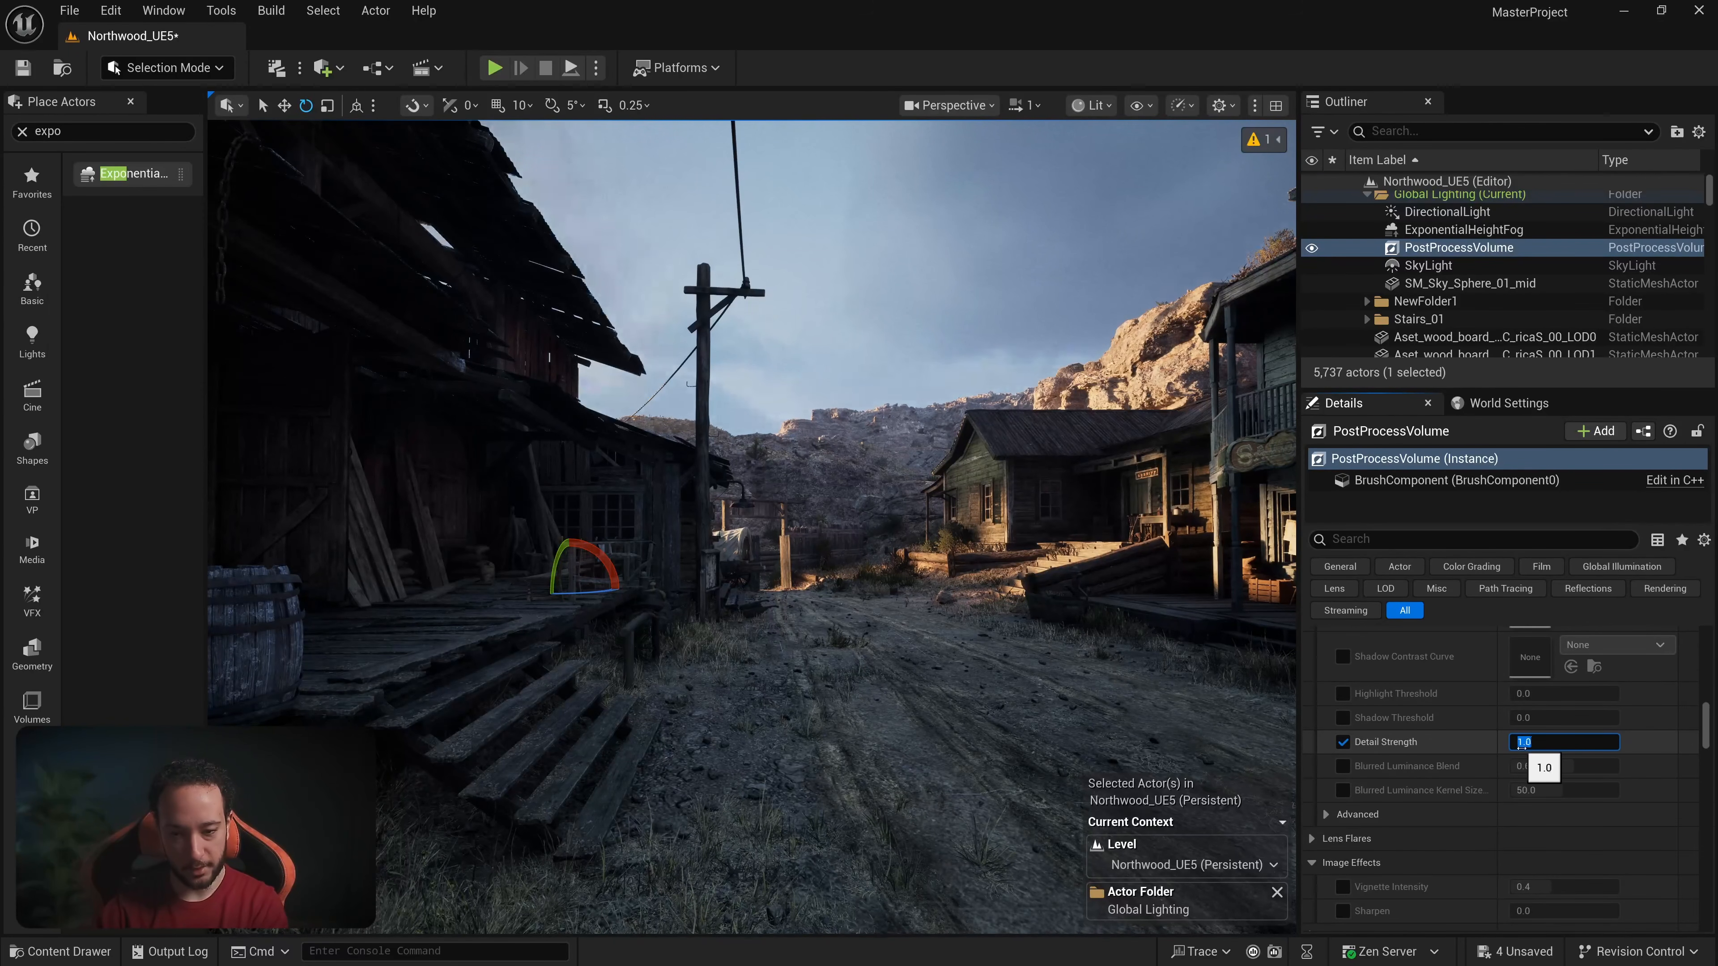
pyautogui.press('Return')
pyautogui.moveTo(1149, 575); pyautogui.dragTo(1217, 575, button='right')
pyautogui.press('w')
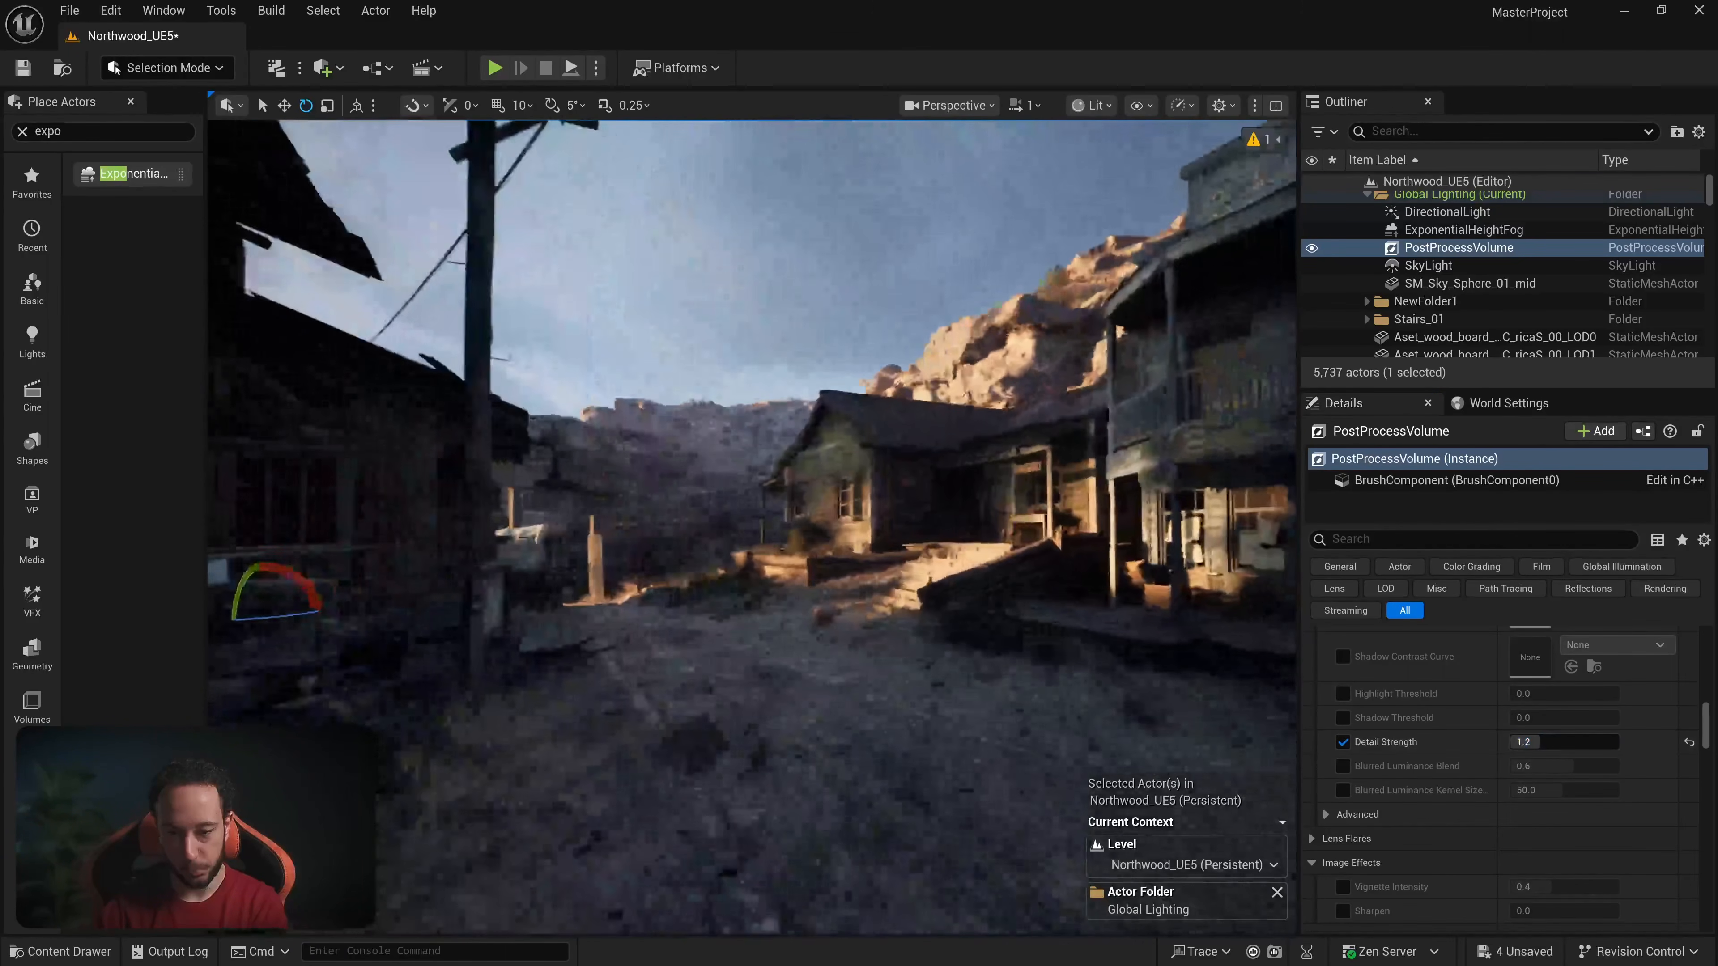
# Step: Override the PostProcessVolume's Bloom Method with Convolution and enable the Bloom Intensity override at 0.675
pyautogui.scroll(10, 1473, 681)
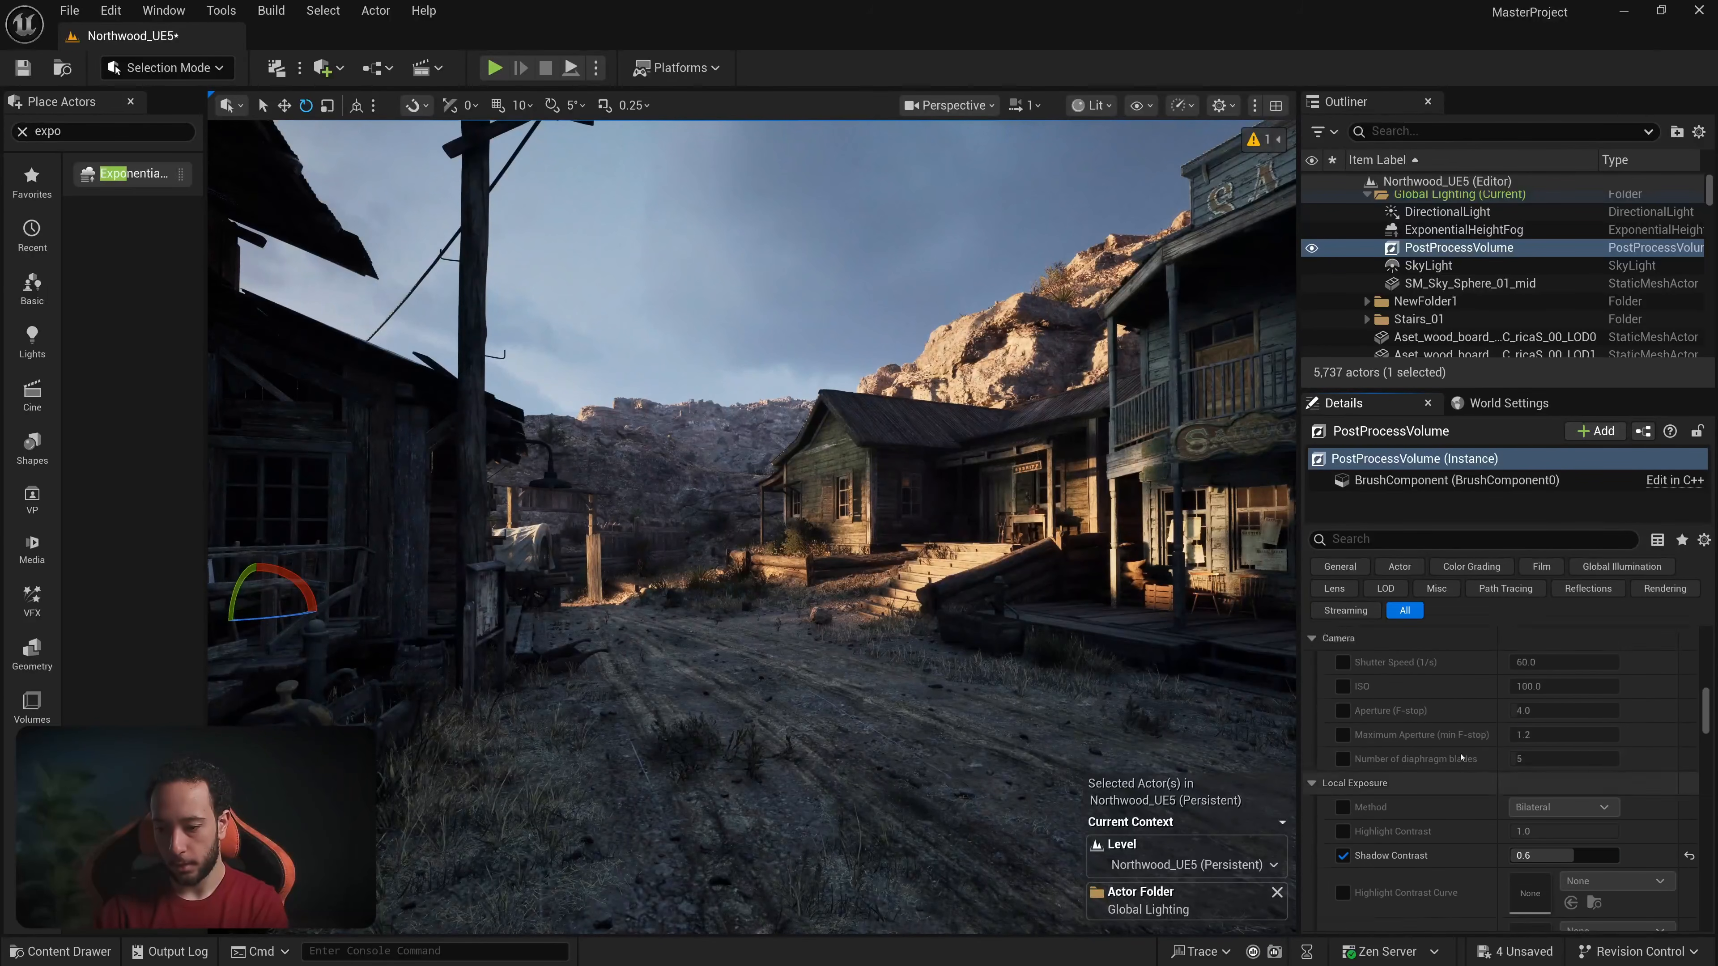
pyautogui.scroll(10, 1394, 753)
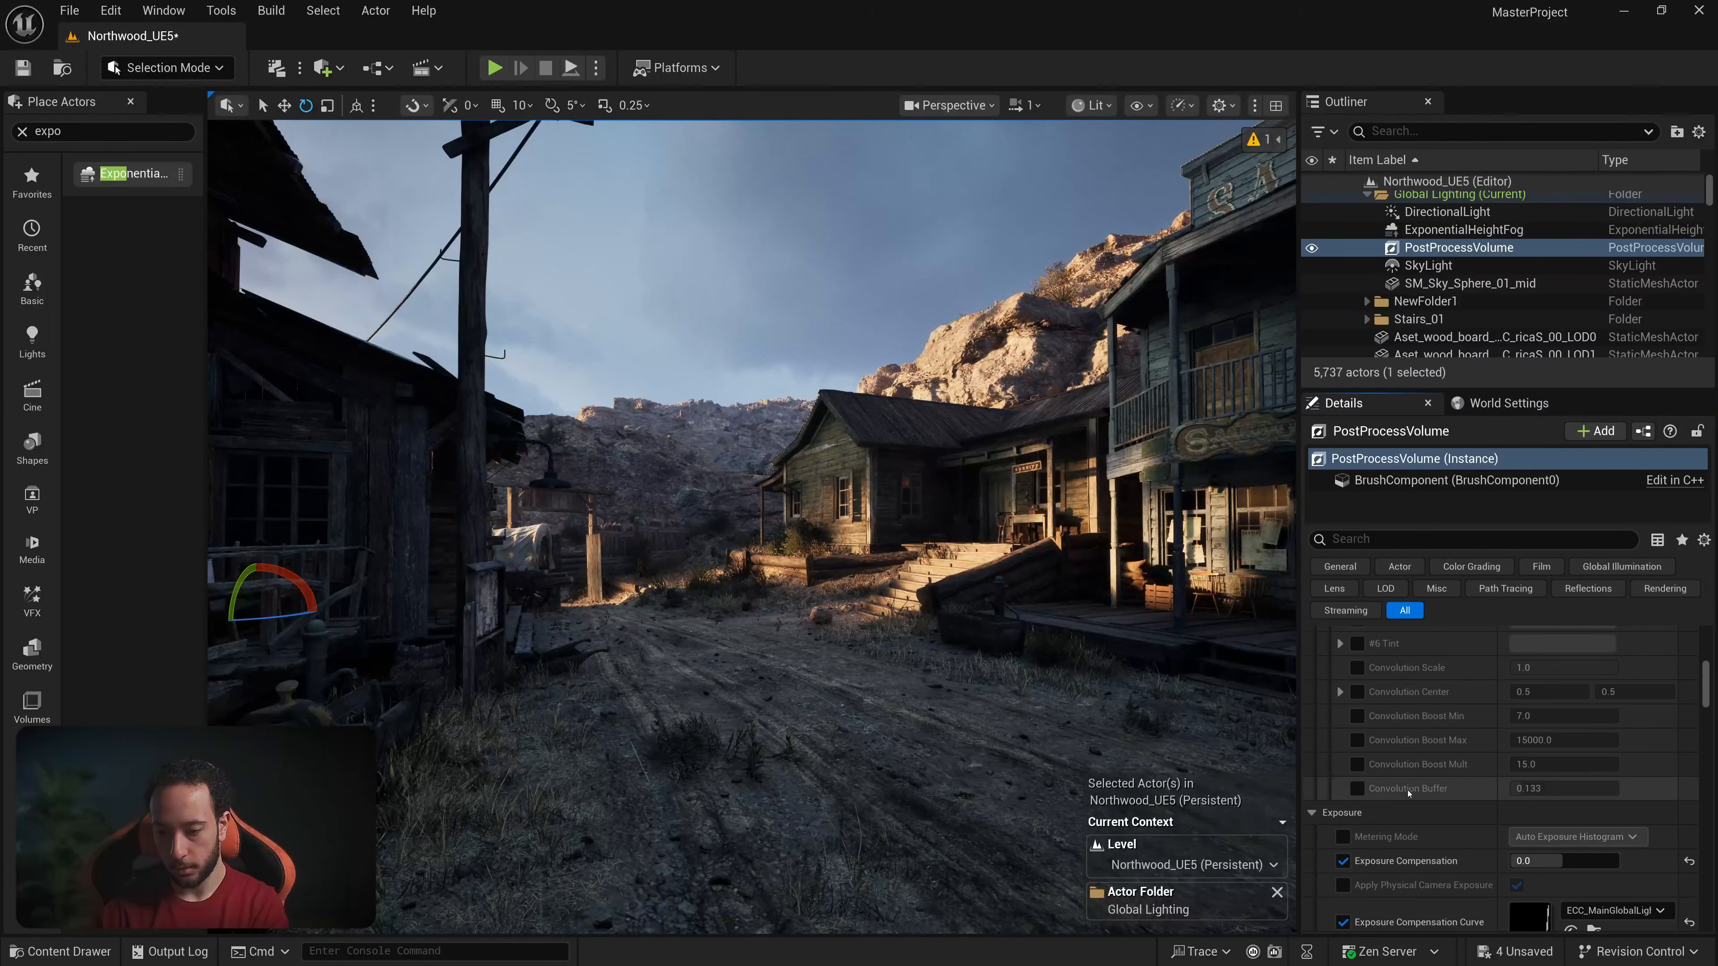
pyautogui.scroll(10, 1394, 753)
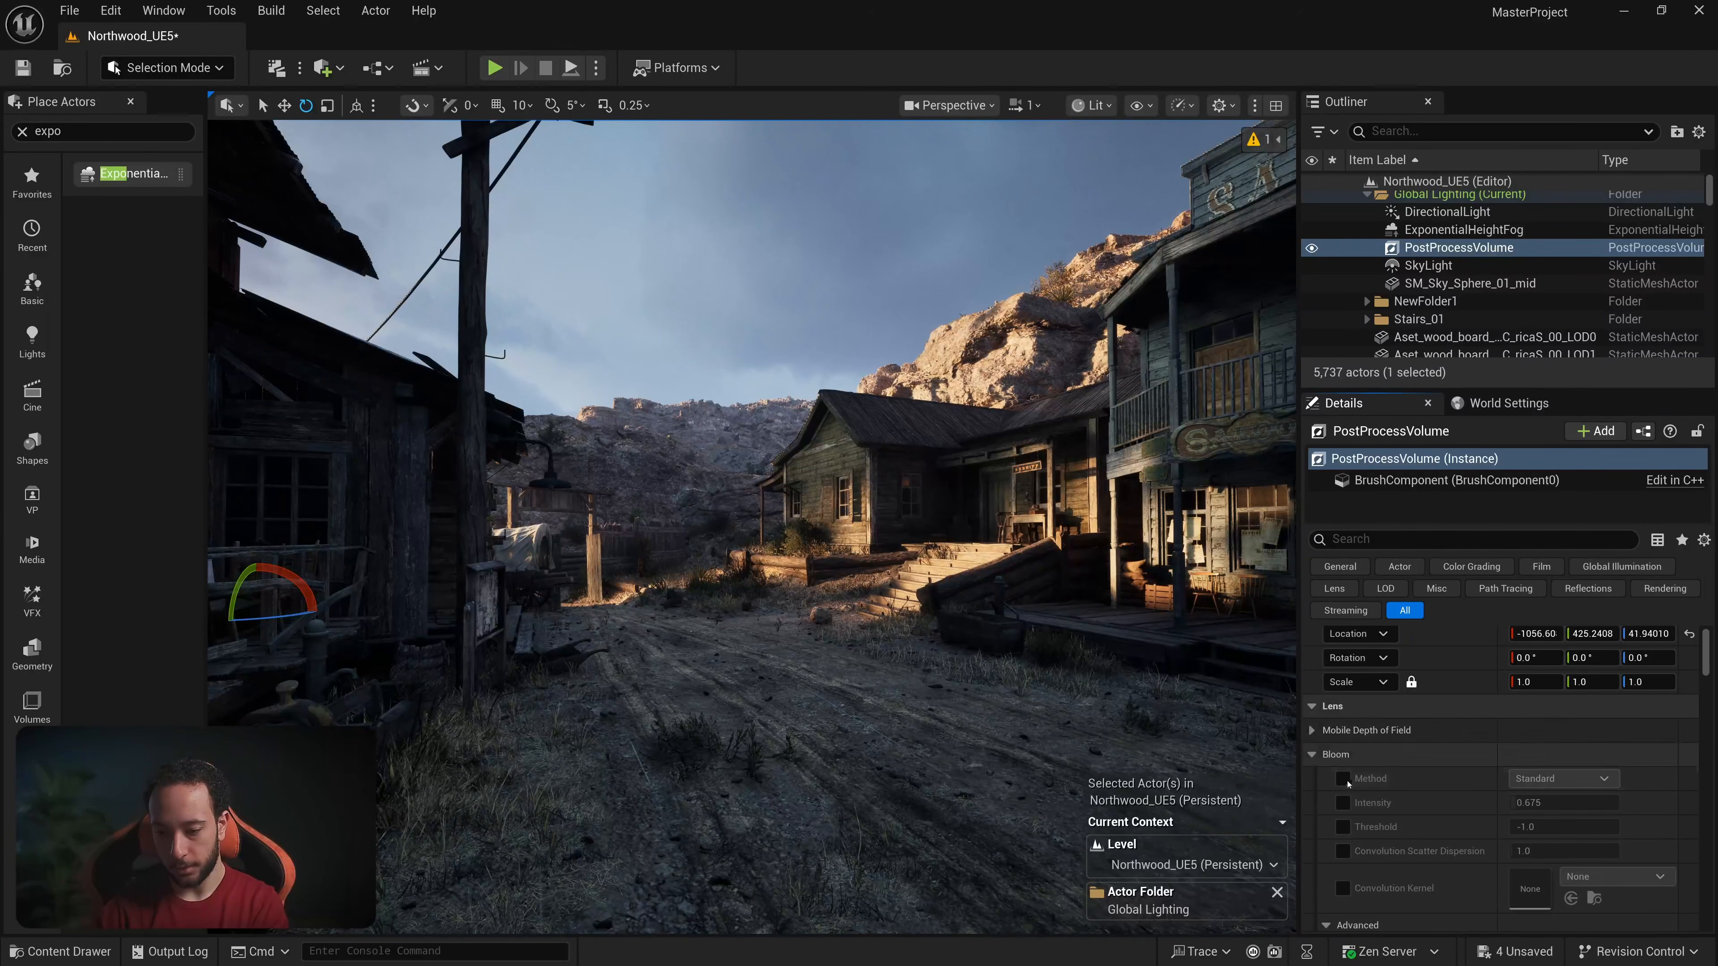
pyautogui.click(1556, 778)
pyautogui.click(1539, 814)
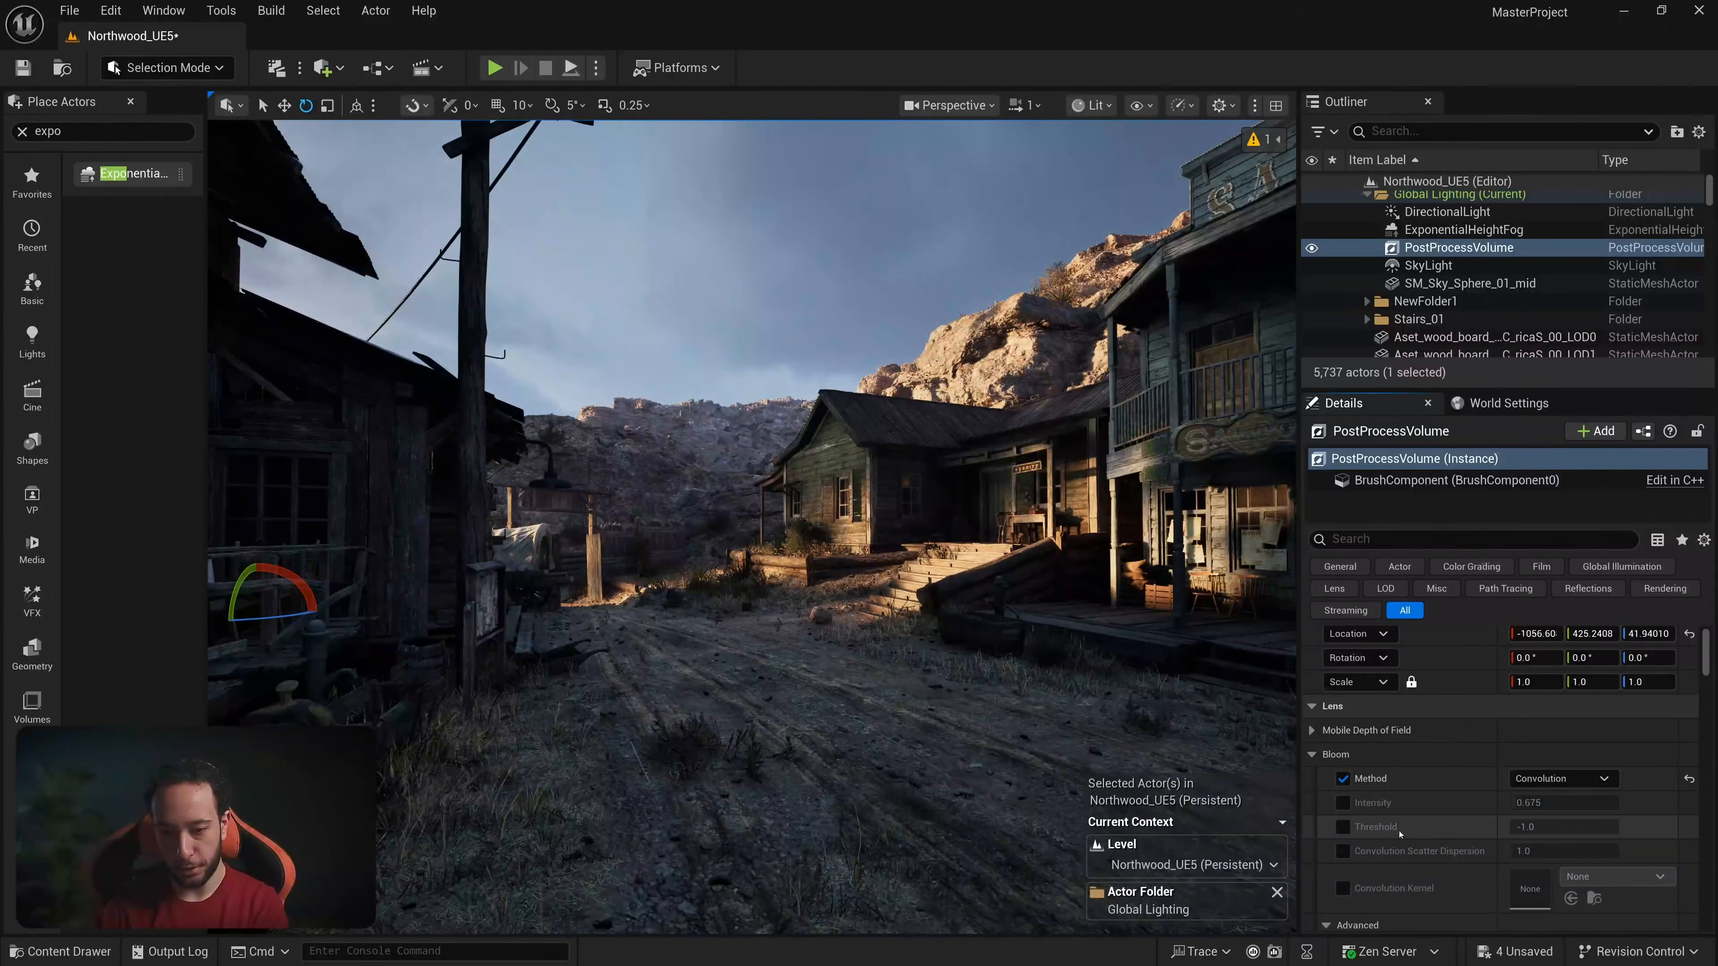
pyautogui.click(1344, 802)
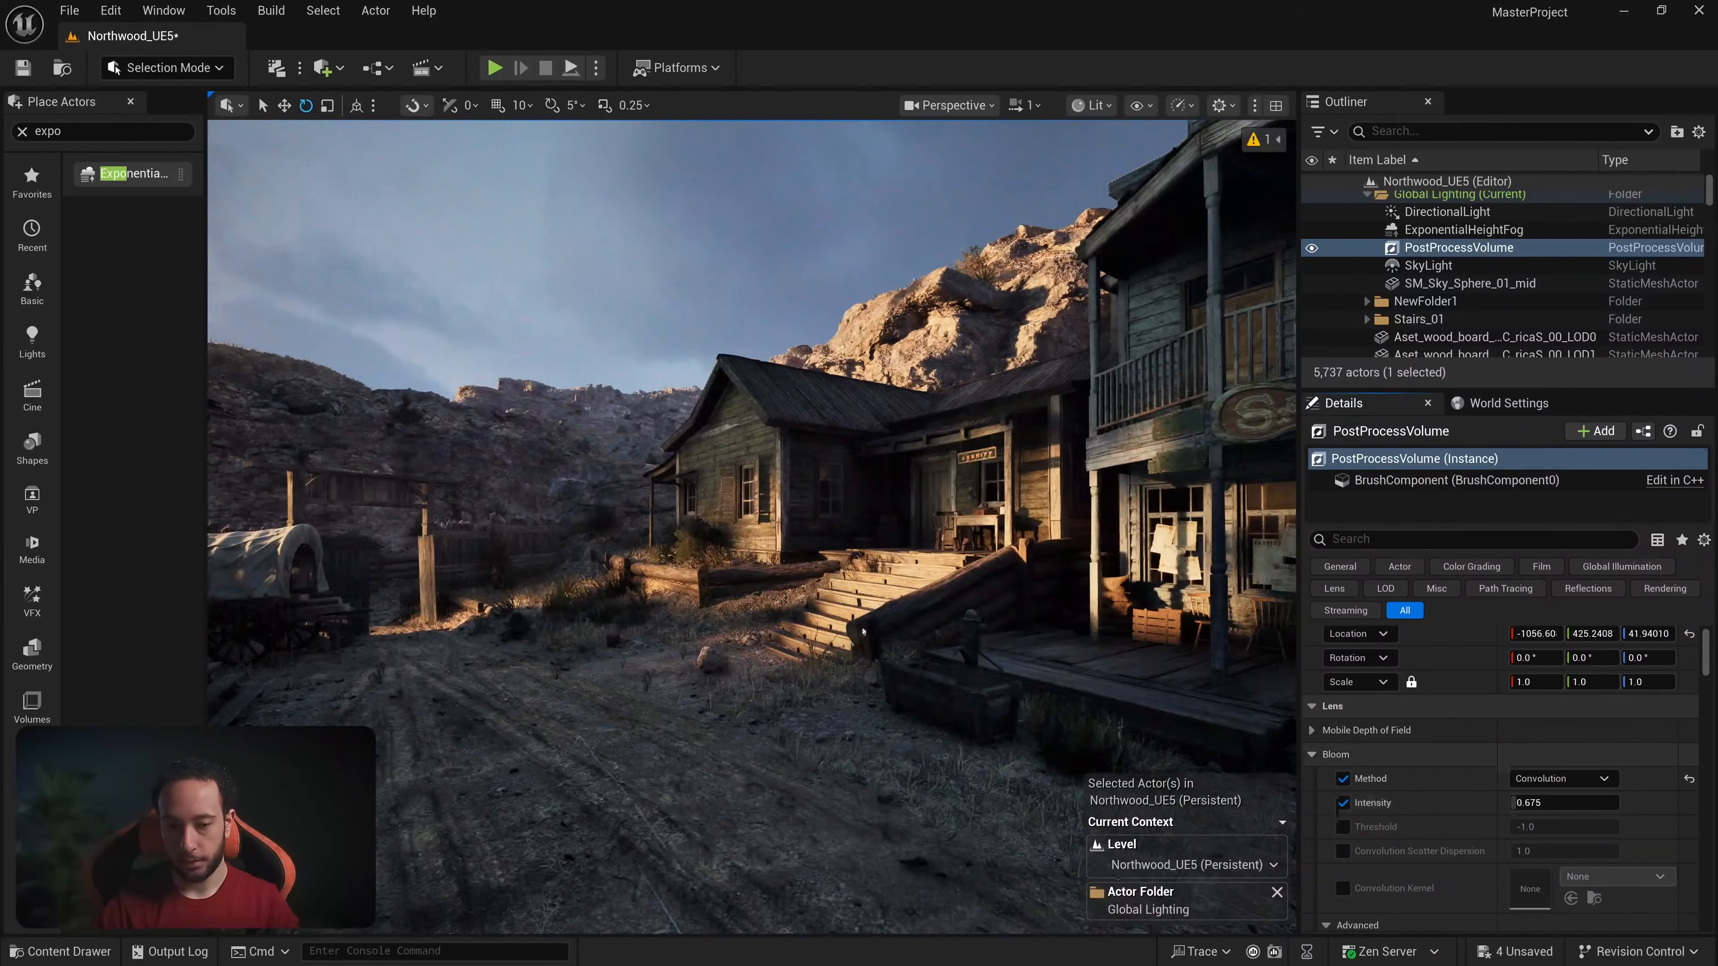
pyautogui.press('s')
pyautogui.moveTo(786, 618); pyautogui.dragTo(703, 612, button='right')
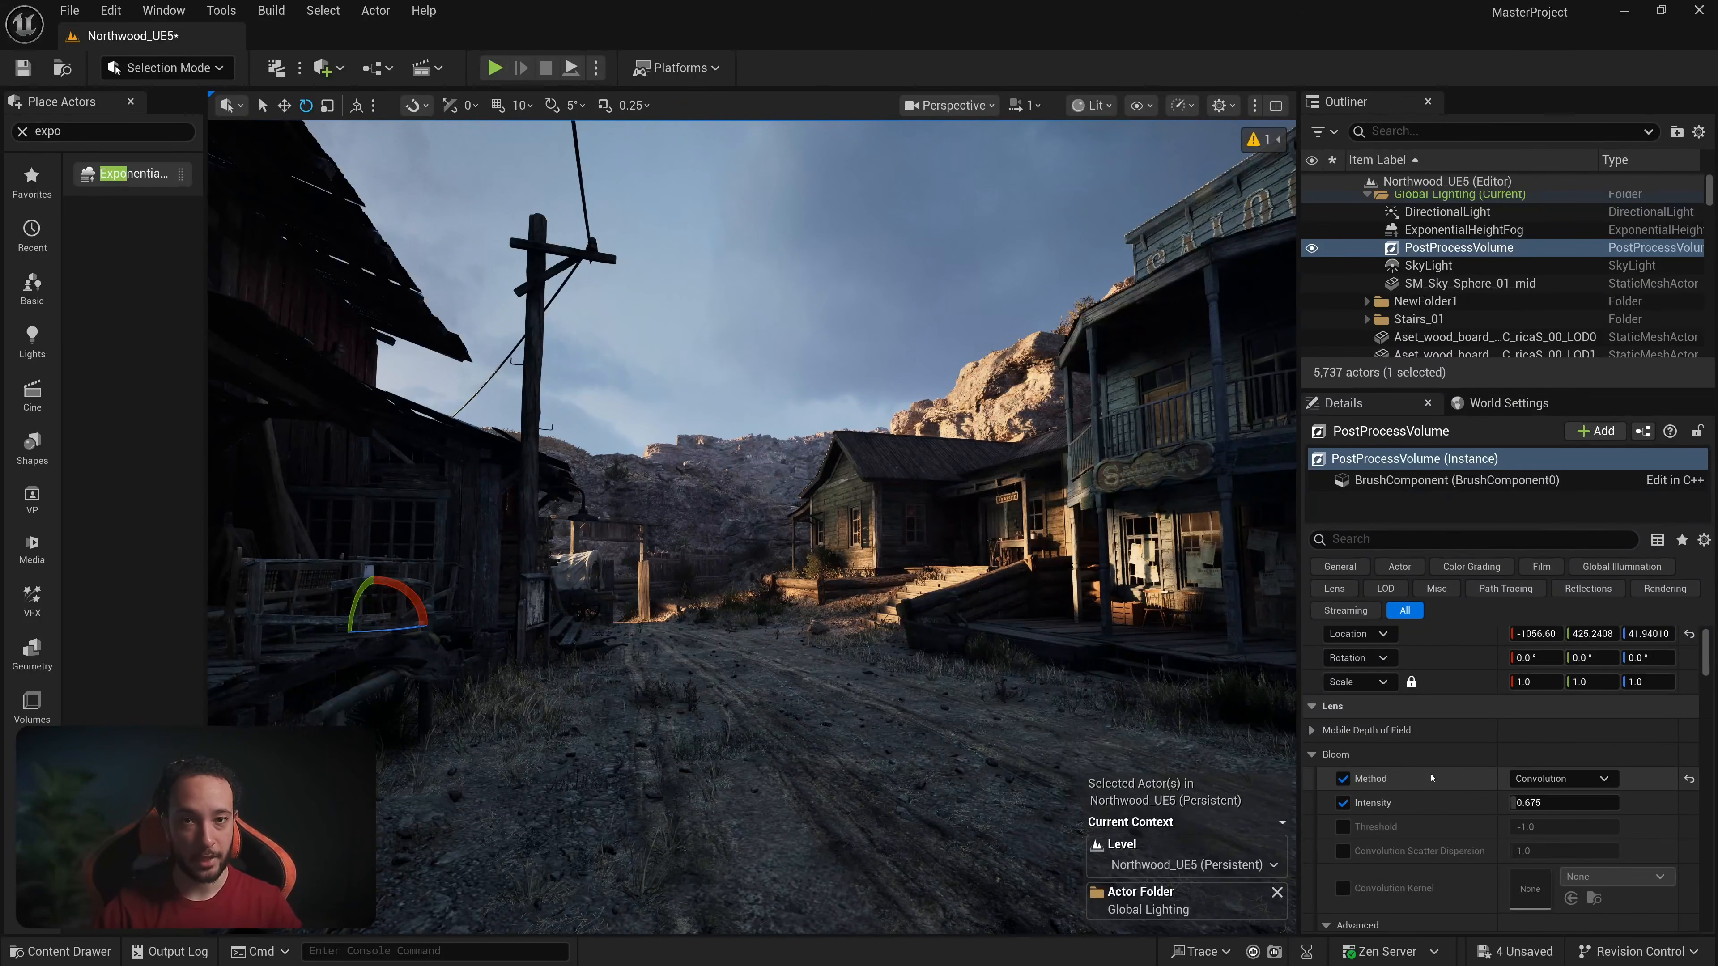
pyautogui.click(1336, 753)
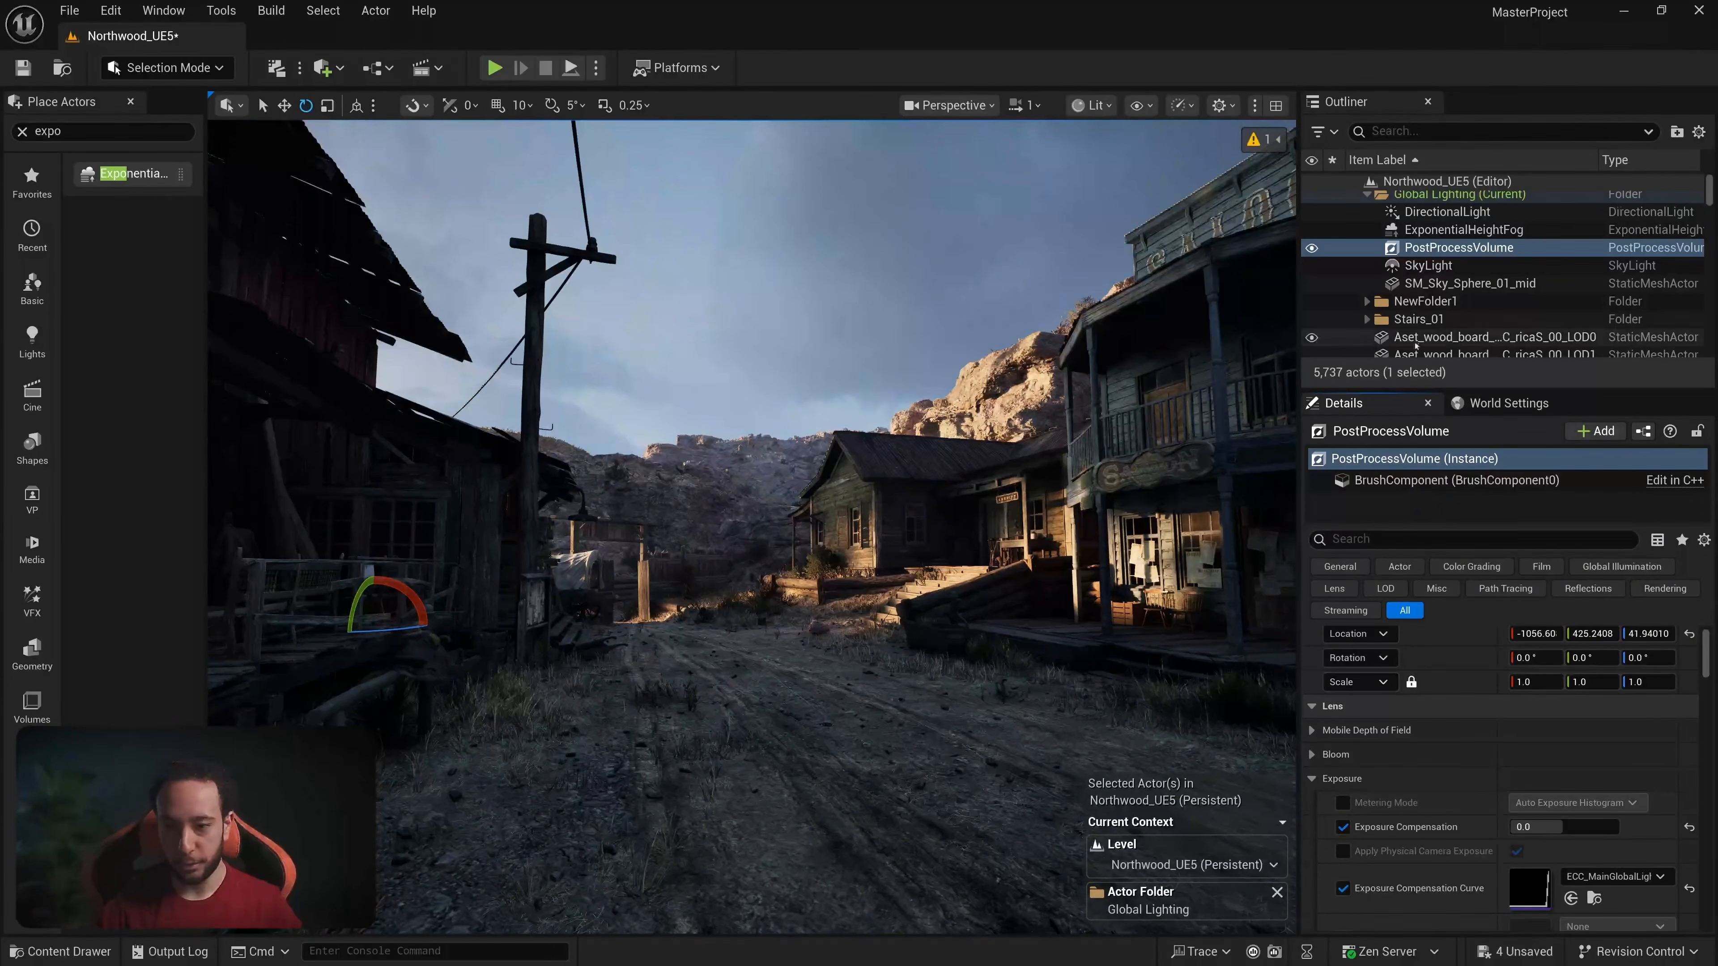
# Step: Review the Global Lighting actors one by one: DirectionalLight, ExponentialHeightFog, PostProcessVolume, SkyLight and SM_Sky_Sphere_01_mid
pyautogui.moveTo(1000, 559); pyautogui.dragTo(986, 488, button='right')
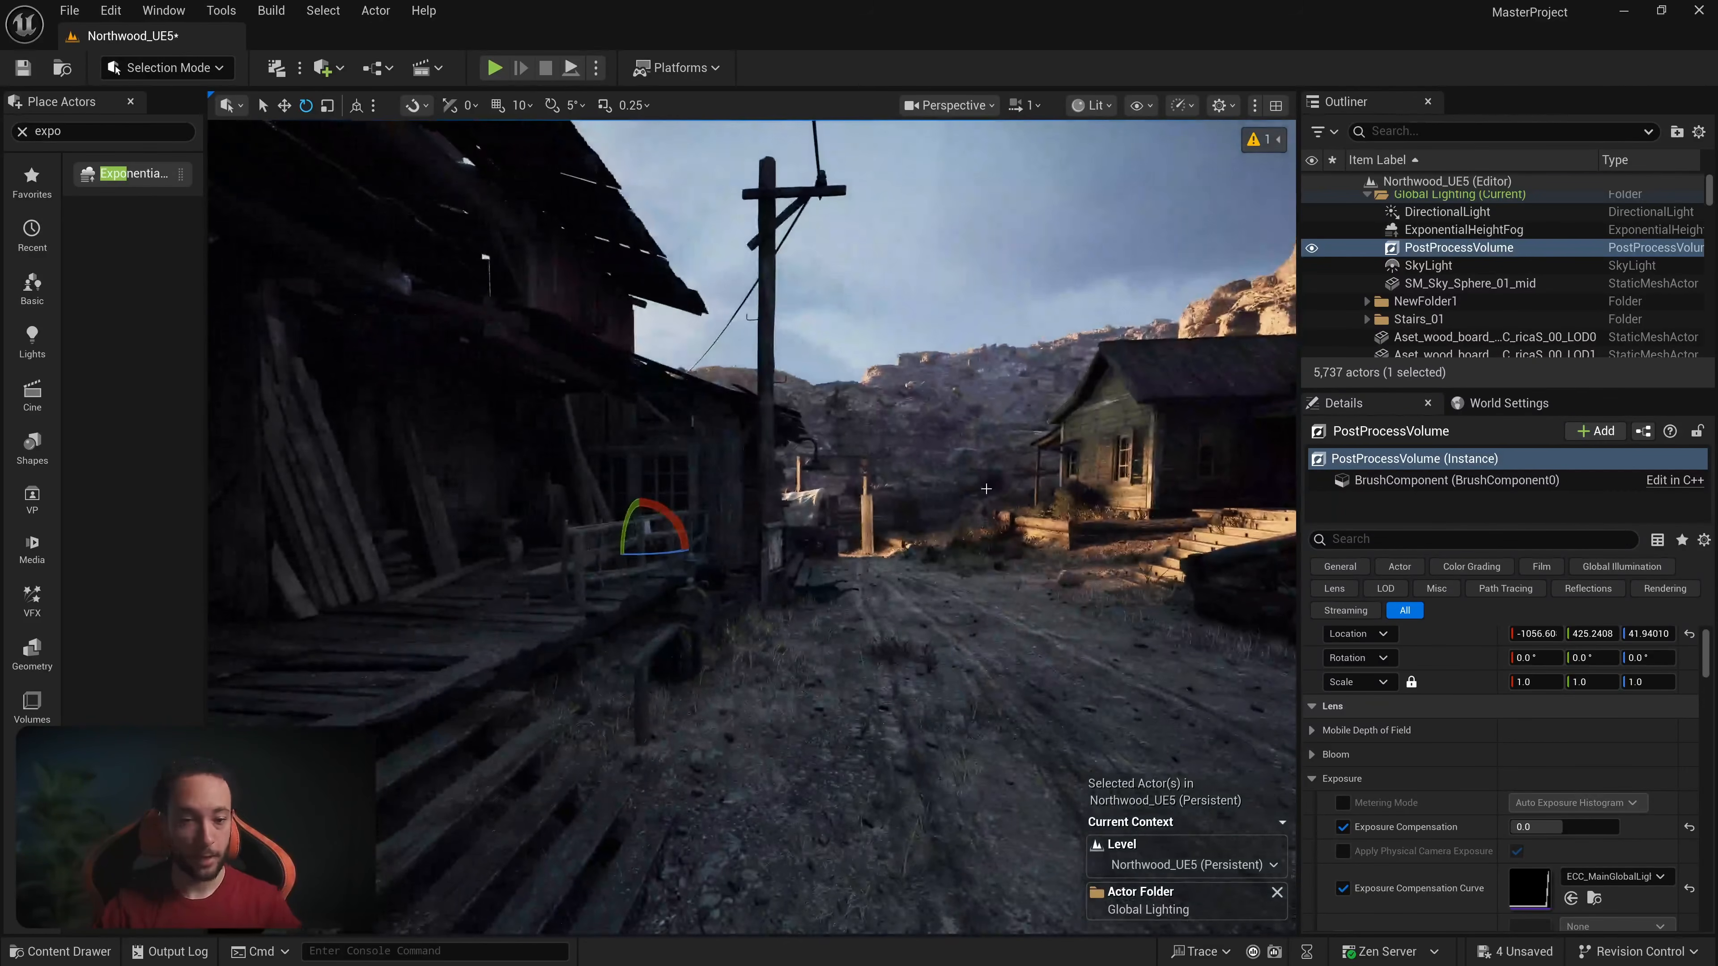
pyautogui.click(1439, 213)
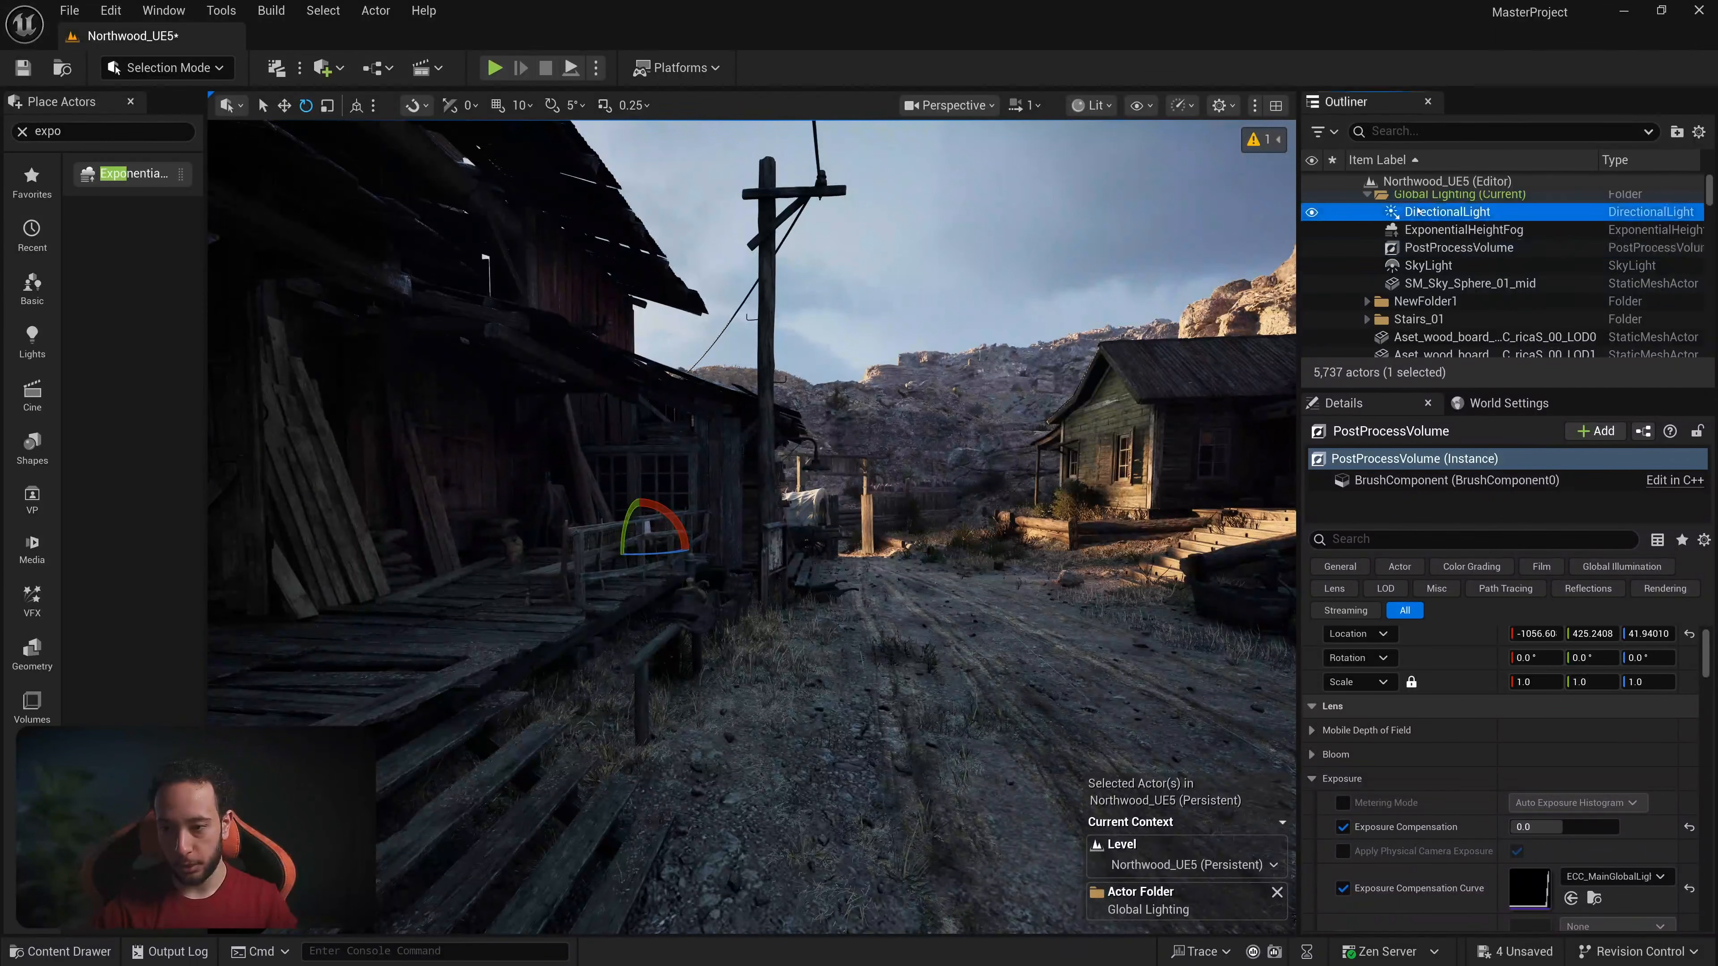
pyautogui.click(1440, 231)
pyautogui.click(1440, 249)
pyautogui.click(1440, 266)
pyautogui.click(1440, 285)
# Step: Fly along the street and over the covered wagon and fenced yard to examine the overall sunset lighting
pyautogui.moveTo(988, 501); pyautogui.dragTo(908, 516, button='right')
pyautogui.press('w')
pyautogui.press('w')
pyautogui.press('w')
pyautogui.press('w')
pyautogui.press('s')
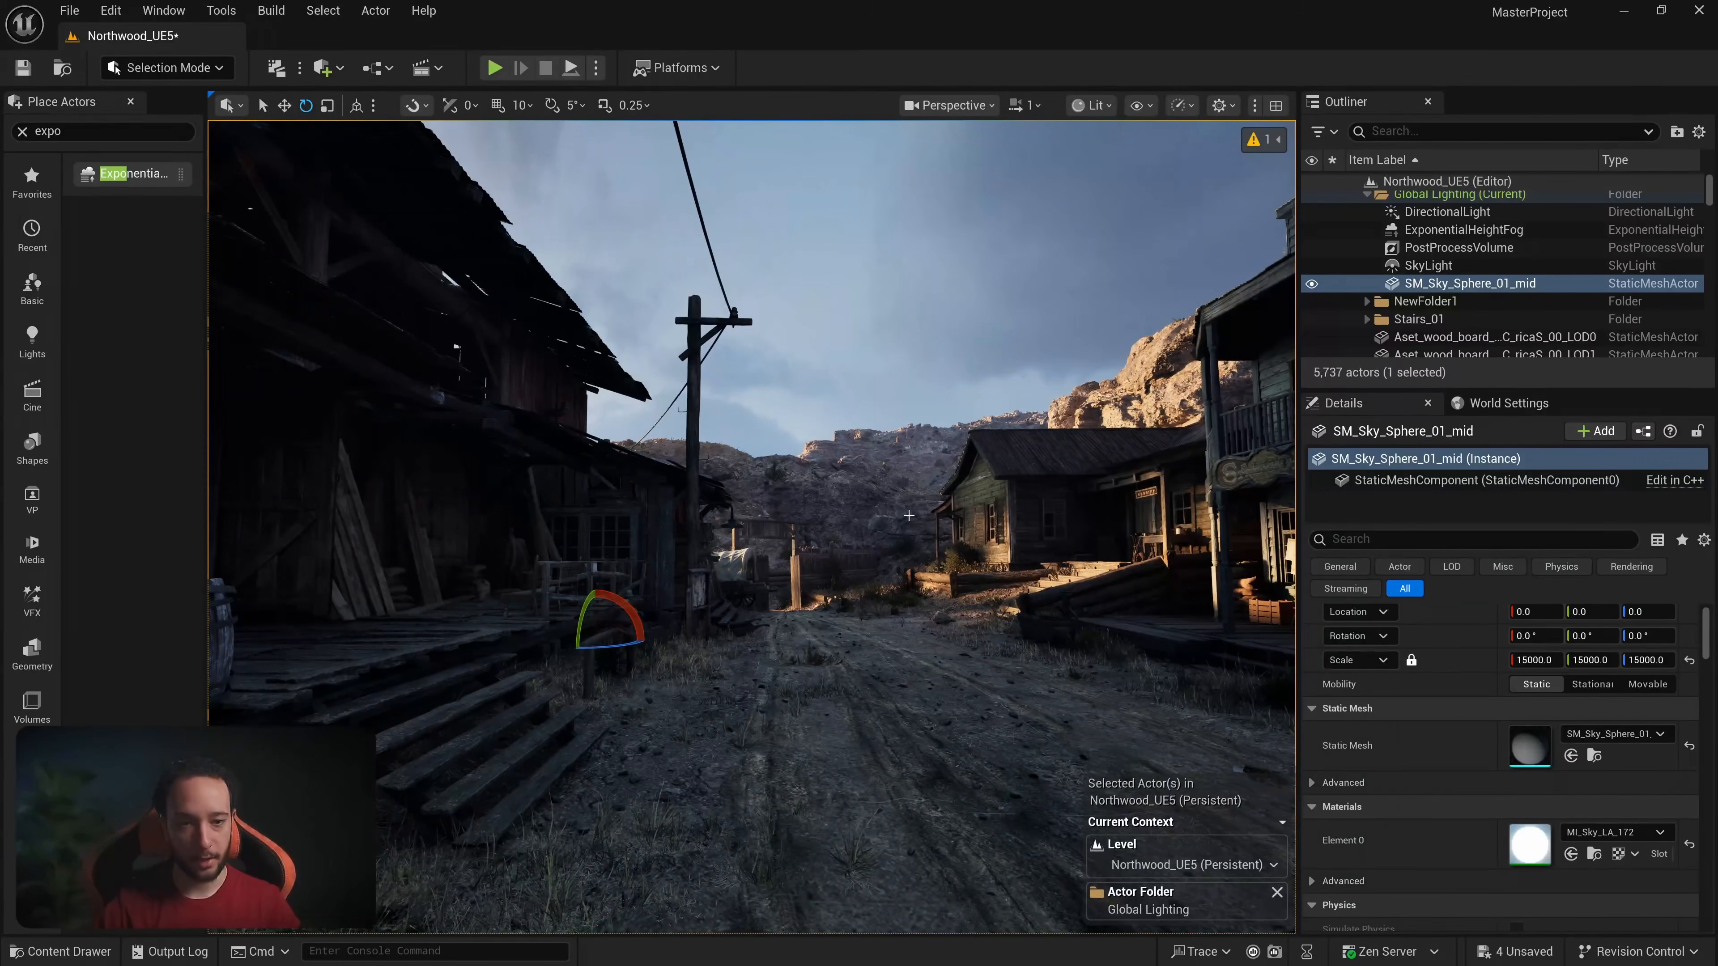
pyautogui.moveTo(908, 516); pyautogui.dragTo(950, 551, button='right')
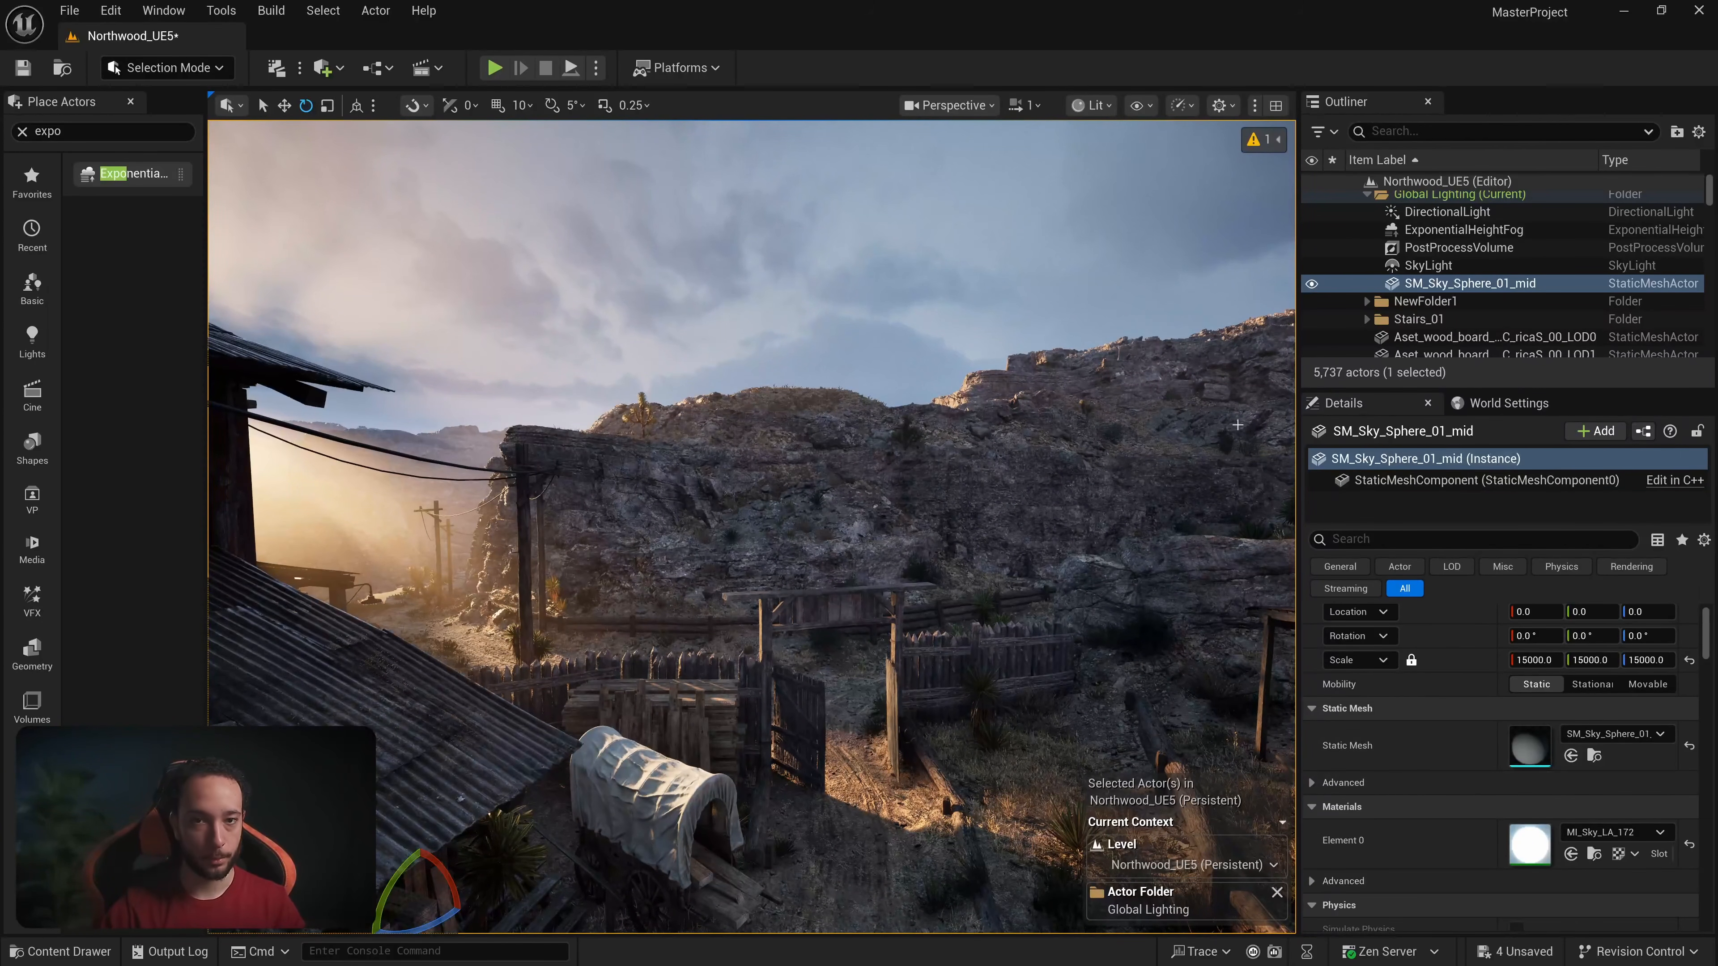
pyautogui.moveTo(937, 463); pyautogui.dragTo(974, 449, button='right')
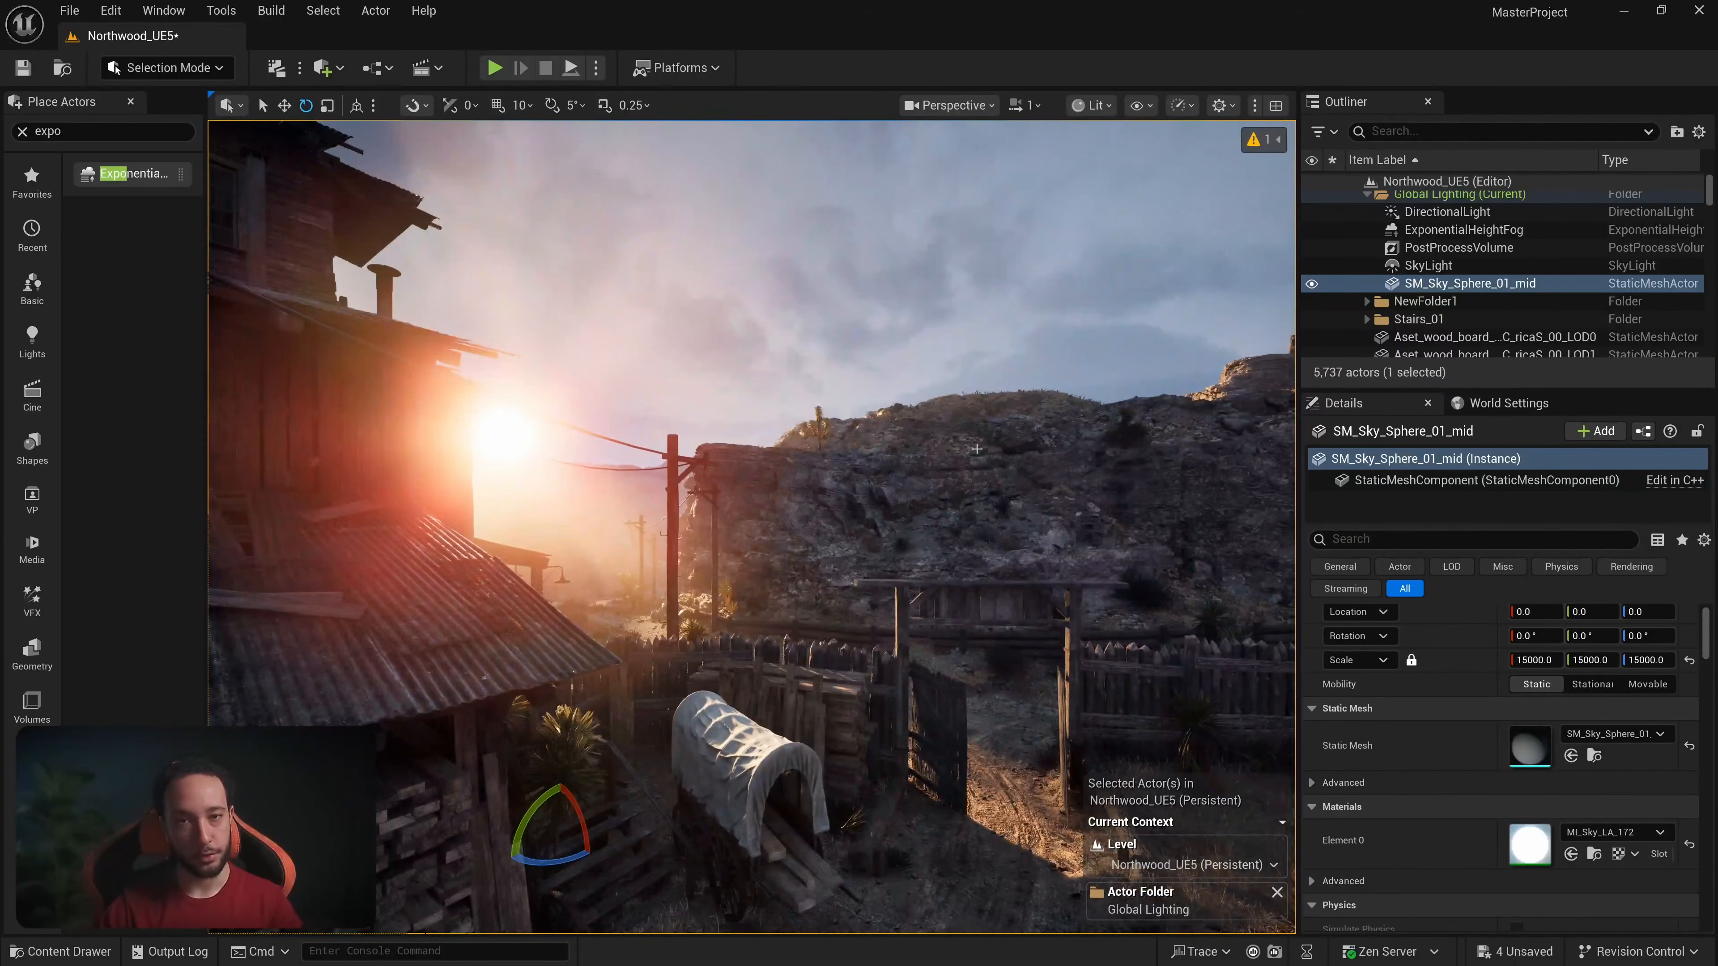